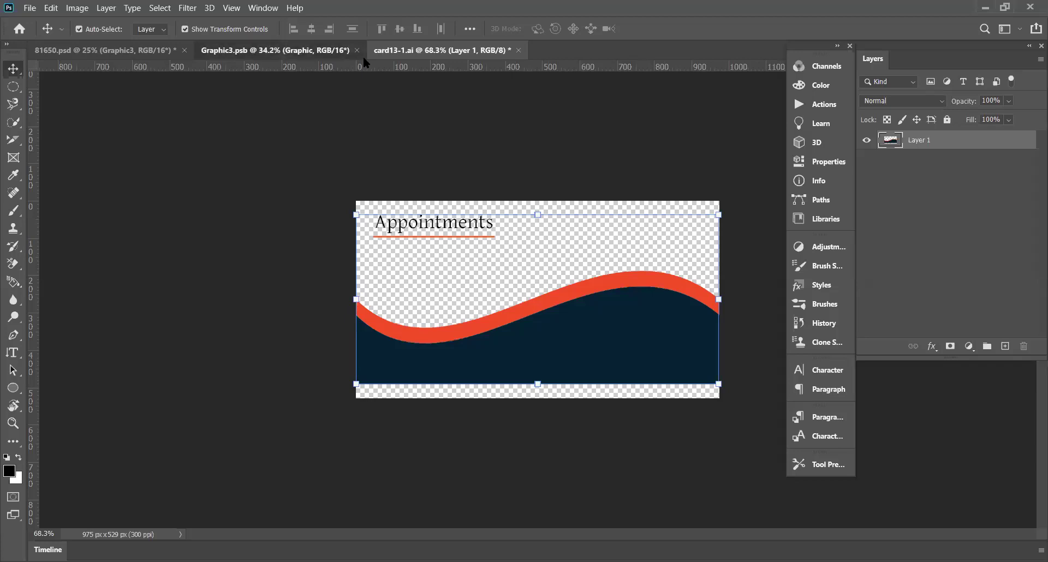
# Step: From the Graphic3.psb tab, open Untitled-4.psd from the Logo folder via File > Open
pyautogui.click(262, 50)
pyautogui.click(30, 8)
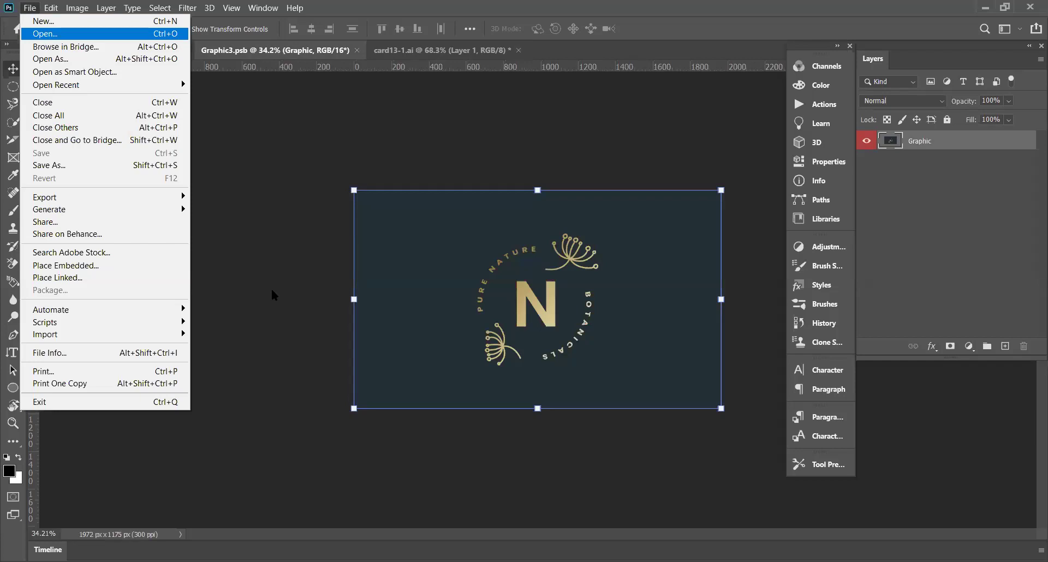
pyautogui.press('Return')
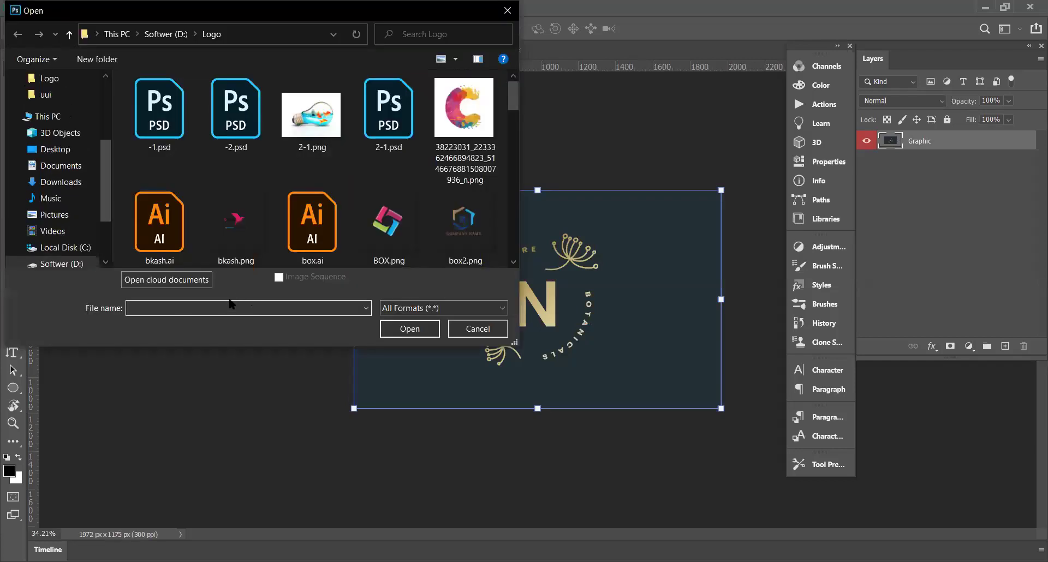
pyautogui.write('c')
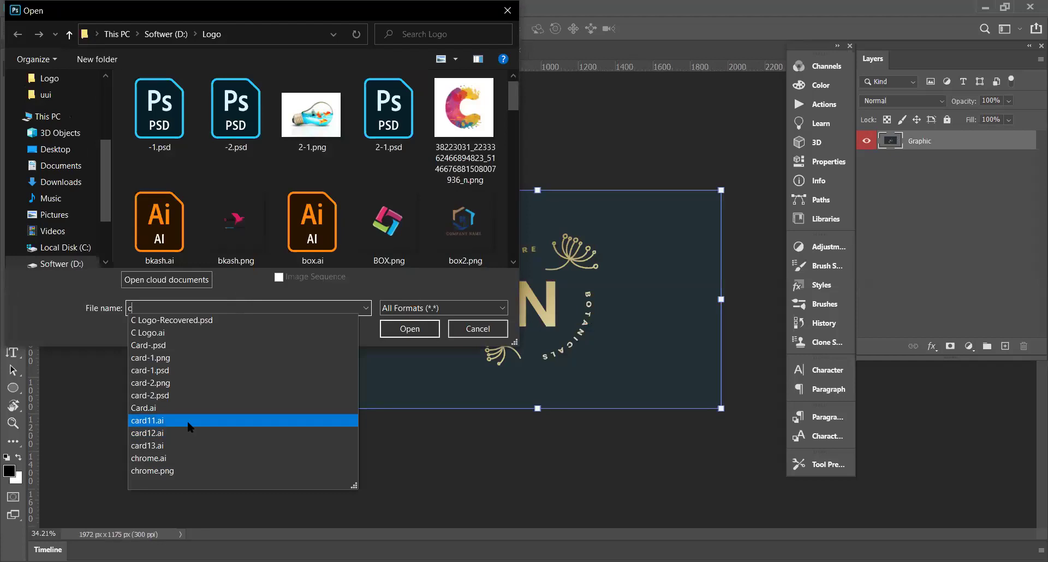
pyautogui.click(187, 420)
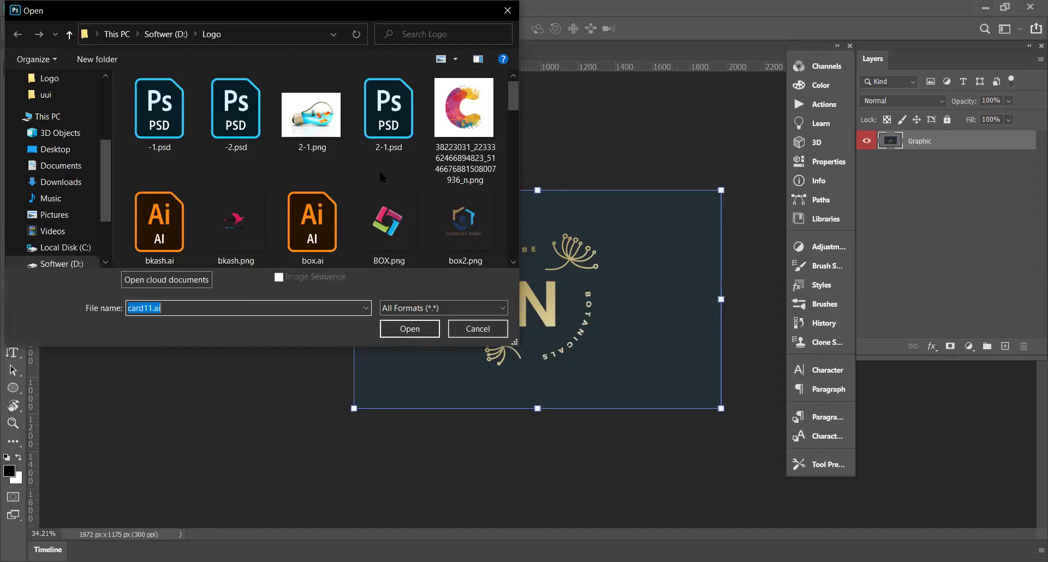
pyautogui.scroll(-5, 381, 174)
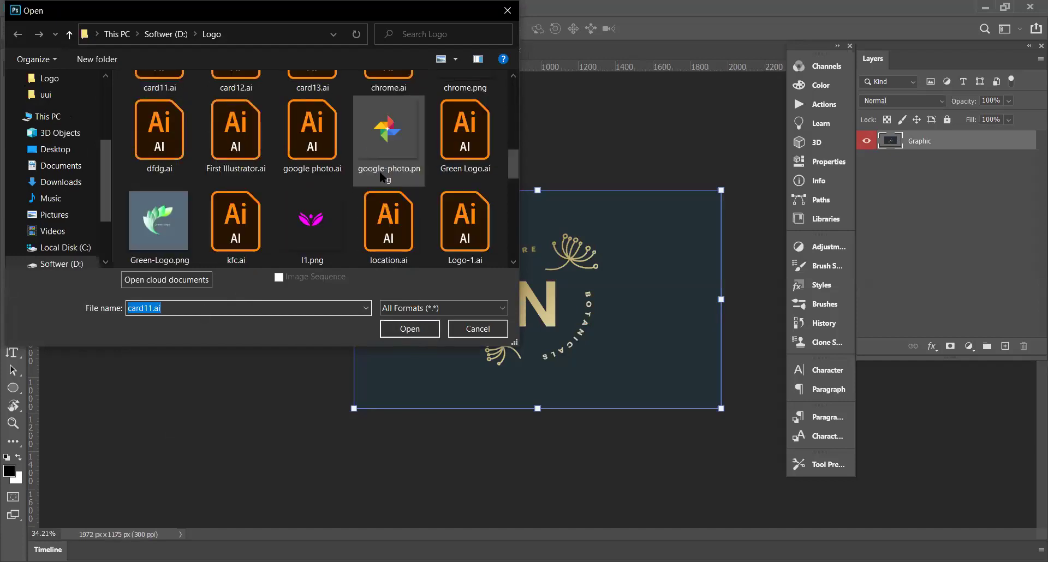
pyautogui.scroll(-3, 381, 177)
pyautogui.scroll(-2, 380, 177)
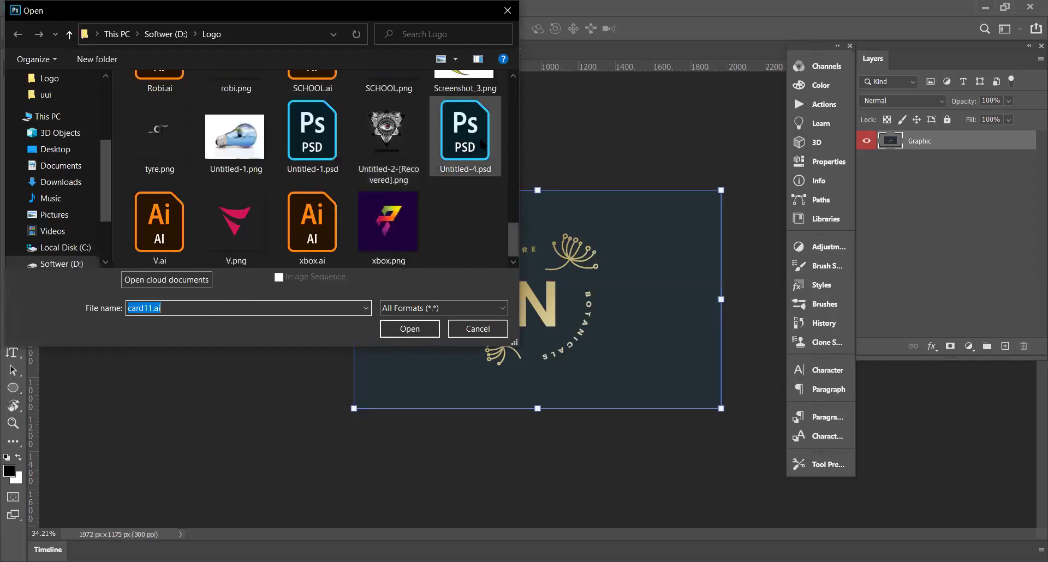
pyautogui.click(463, 161)
pyautogui.click(410, 329)
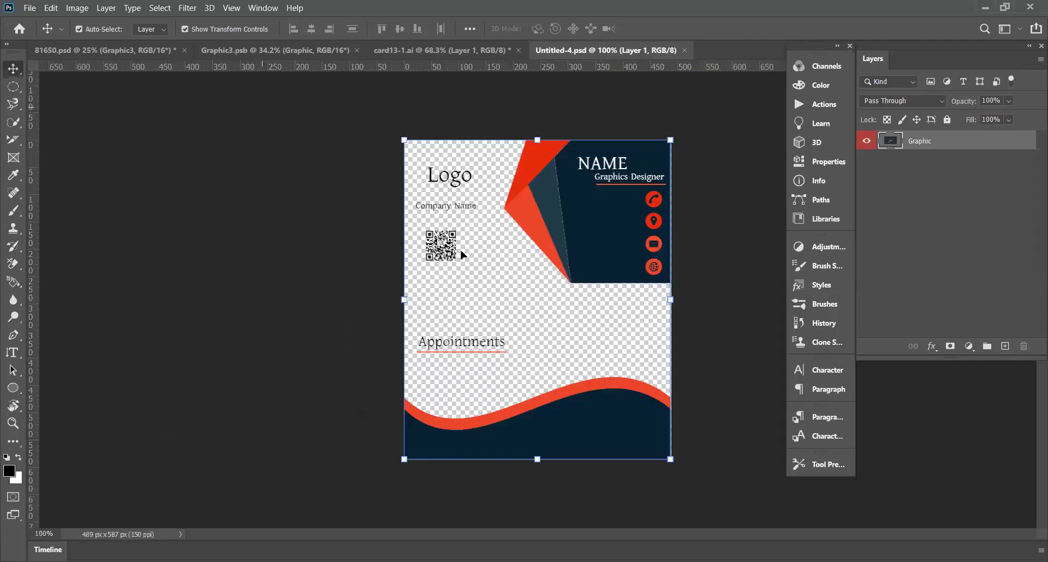
# Step: Marquee-select the NAME panel, logo and QR code layers in Untitled-4, then return to Graphic3
pyautogui.moveTo(665, 291); pyautogui.dragTo(571, 285)
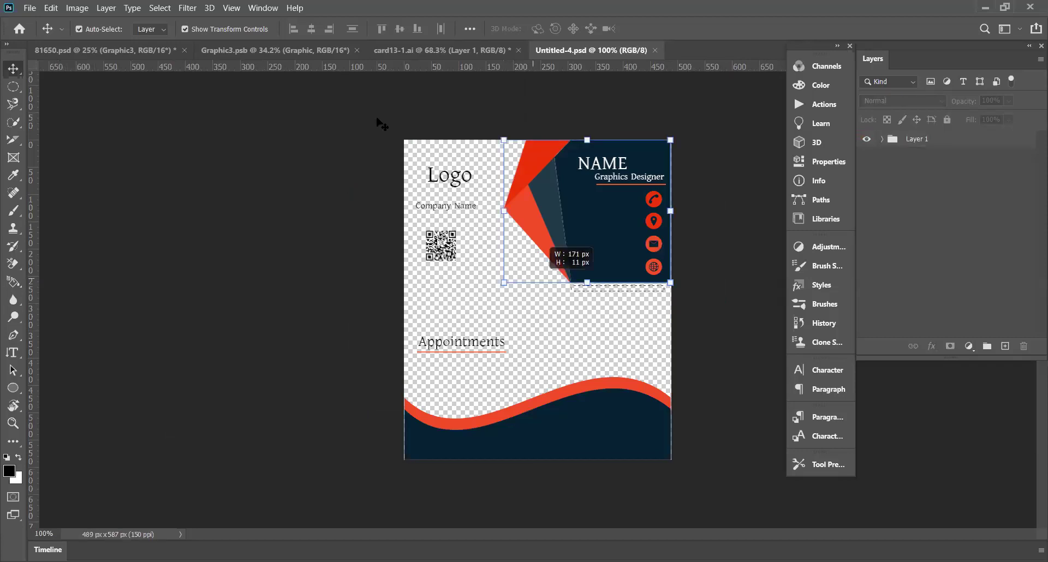
pyautogui.moveTo(377, 114); pyautogui.dragTo(386, 120)
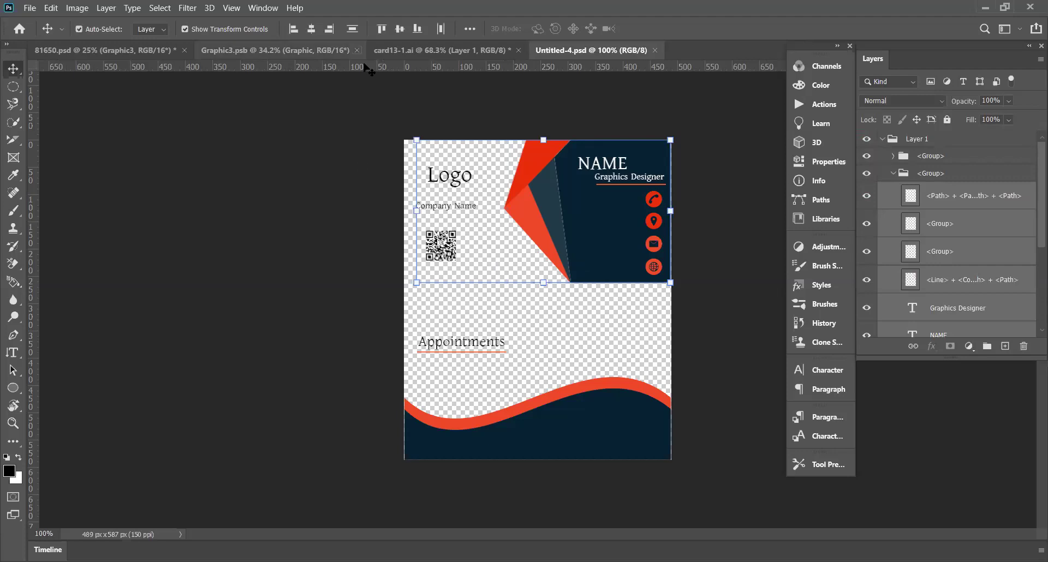
pyautogui.hotkey('ctrl', 'shift', 'Tab')
pyautogui.hotkey('ctrl', 'shift', 'Tab')
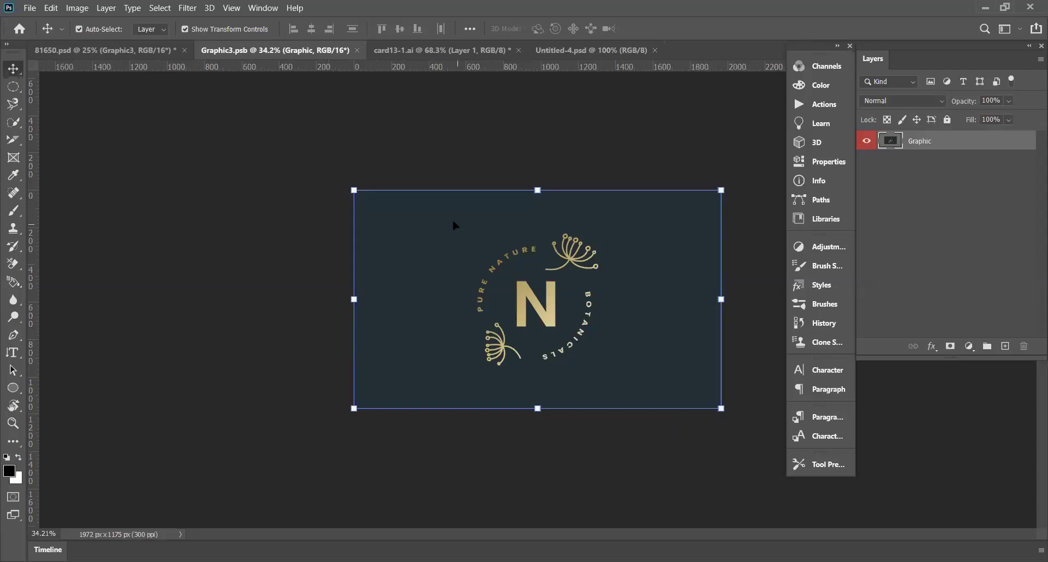
# Step: Shift the N logo left, hide it, and paste the copied card-front layers into Graphic3
pyautogui.moveTo(483, 262); pyautogui.dragTo(442, 264)
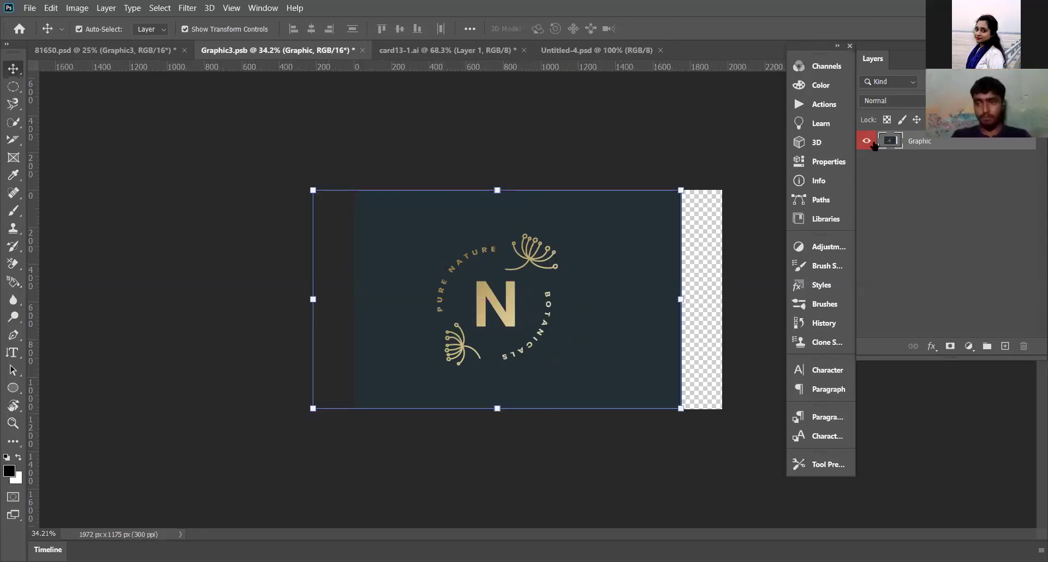
pyautogui.hotkey('ctrl', ',')
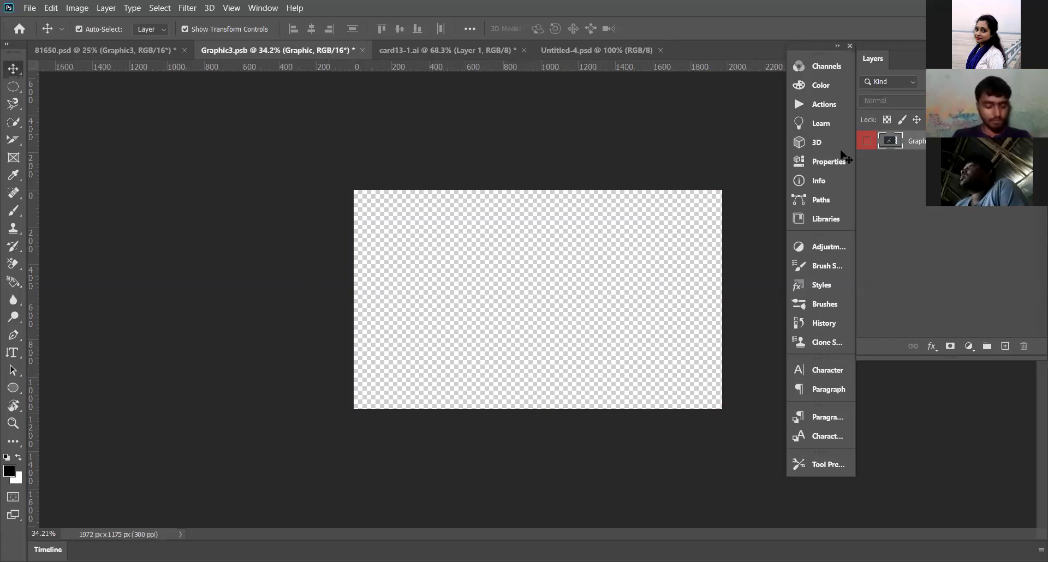
pyautogui.hotkey('ctrl', 'j')
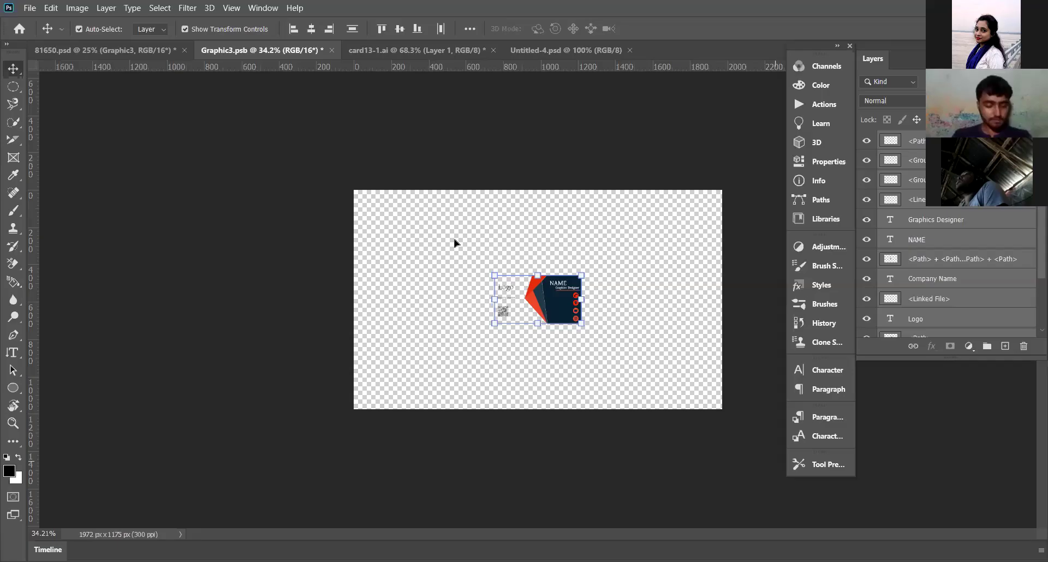
# Step: Move the pasted card front to the canvas's top-left and scale it up from its corner
pyautogui.scroll(3, 377, 169)
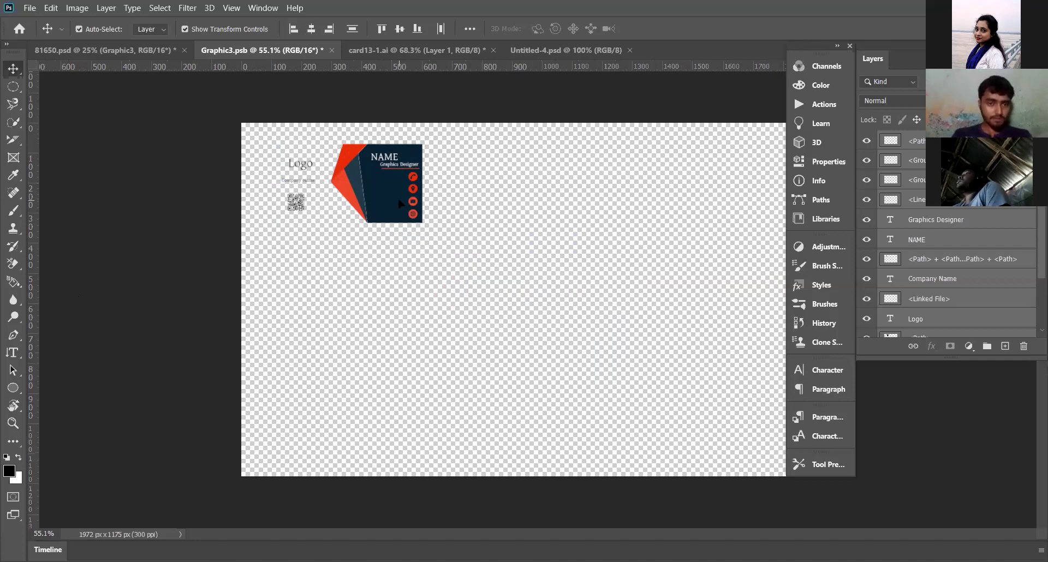
pyautogui.moveTo(401, 204); pyautogui.dragTo(370, 186)
pyautogui.moveTo(513, 244); pyautogui.dragTo(390, 186)
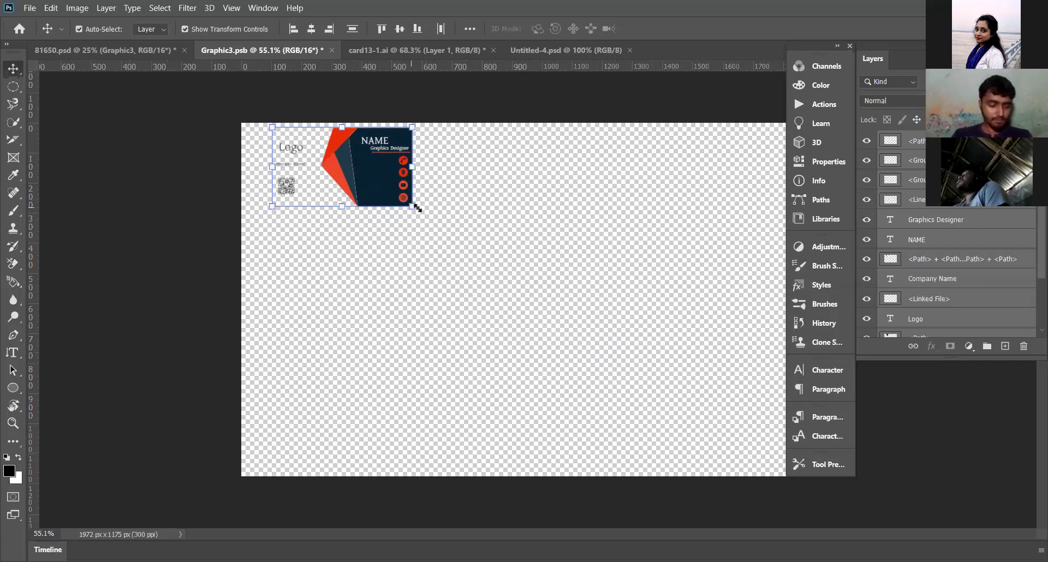
pyautogui.moveTo(463, 238); pyautogui.dragTo(738, 464)
pyautogui.scroll(-3, 565, 397)
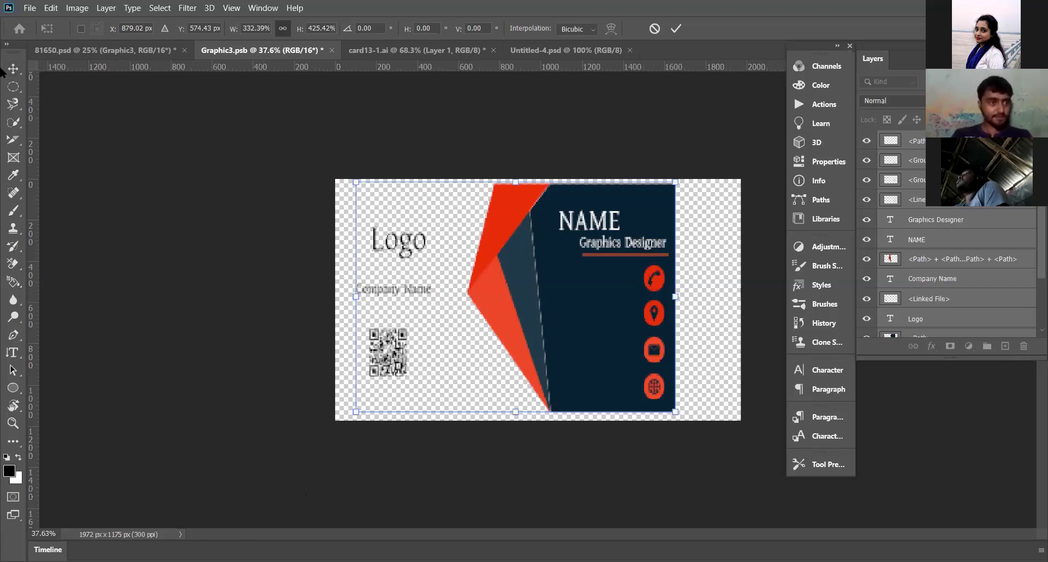
# Step: Scale the card artwork proportionally to about 422% so it fills the canvas width
pyautogui.moveTo(251, 238); pyautogui.dragTo(33, 85)
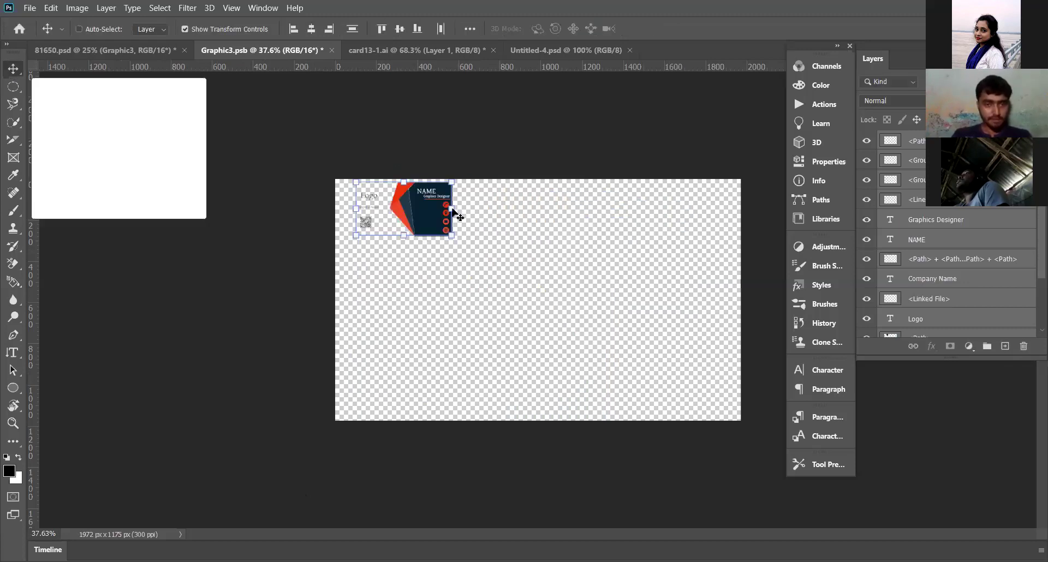
pyautogui.moveTo(452, 208); pyautogui.dragTo(522, 227)
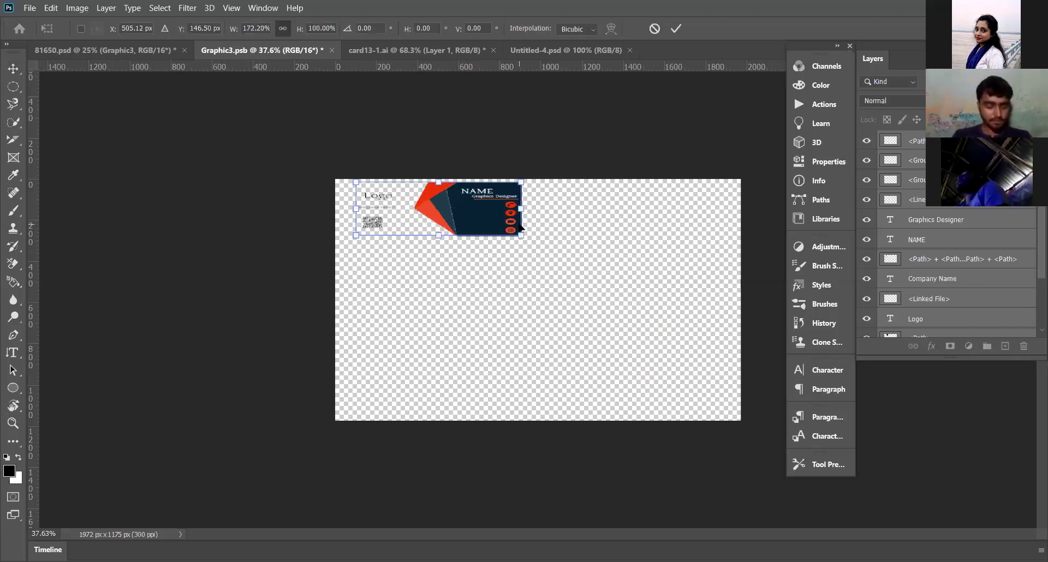
pyautogui.hotkey('ctrl', 'z')
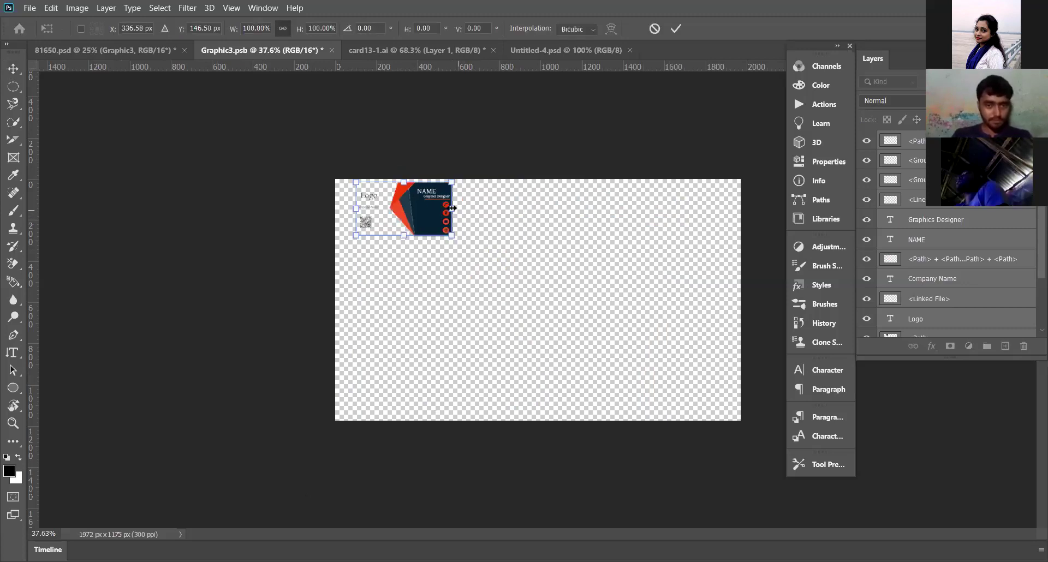
pyautogui.moveTo(467, 212); pyautogui.dragTo(727, 382)
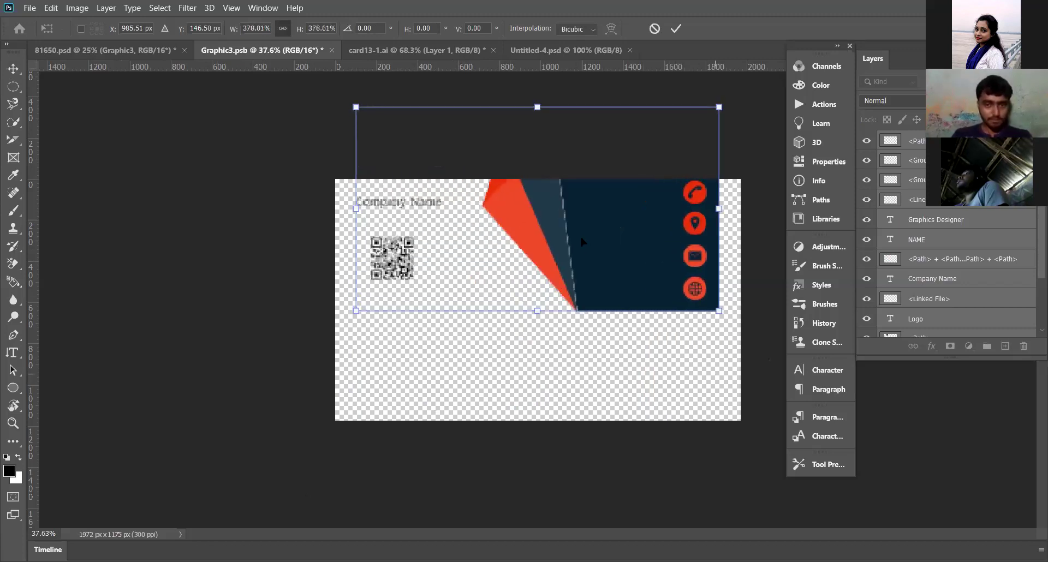
pyautogui.moveTo(580, 239); pyautogui.dragTo(539, 298)
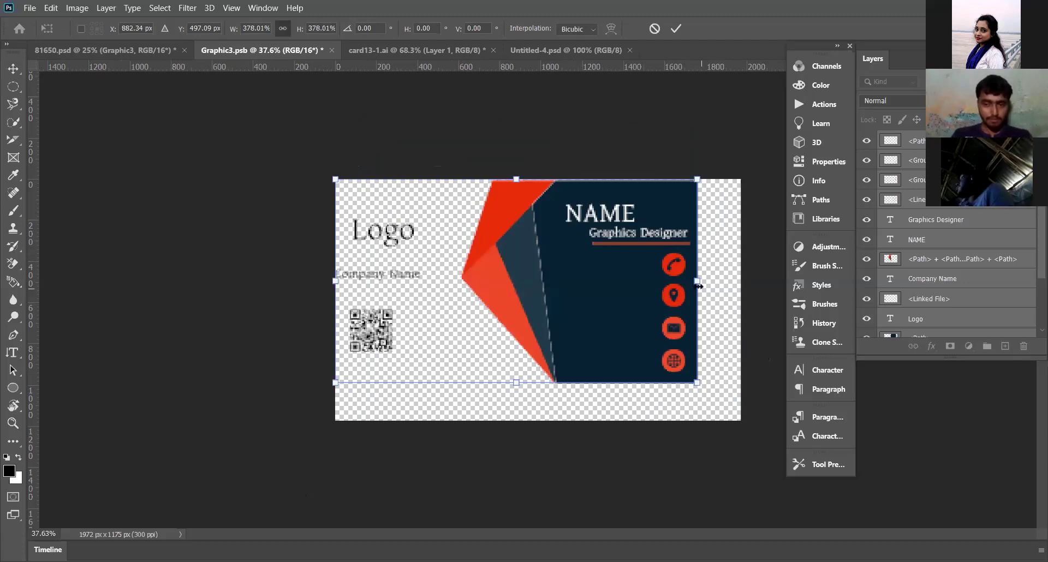
pyautogui.moveTo(697, 281); pyautogui.dragTo(667, 286)
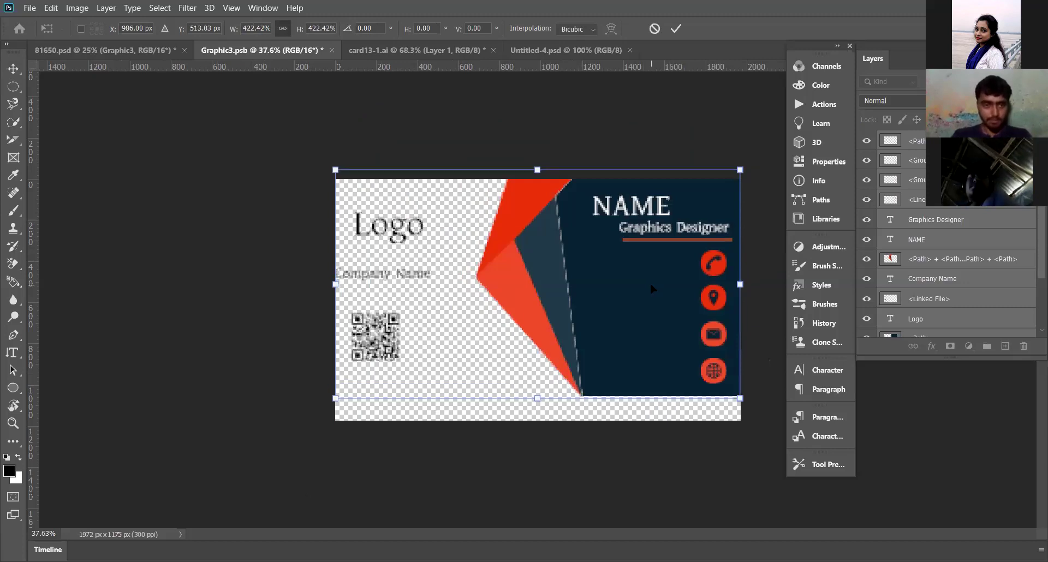
# Step: Nudge the card down with the arrow keys and reposition it, undoing the widening past the left edge
pyautogui.press('Down')
pyautogui.press('Down')
pyautogui.press('Down')
pyautogui.press('Down')
pyautogui.press('Down')
pyautogui.press('Down')
pyautogui.press('Down')
pyautogui.press('Down')
pyautogui.press('Down')
pyautogui.press('Down')
pyautogui.press('Down')
pyautogui.press('Down')
pyautogui.press('Down')
pyautogui.press('Down')
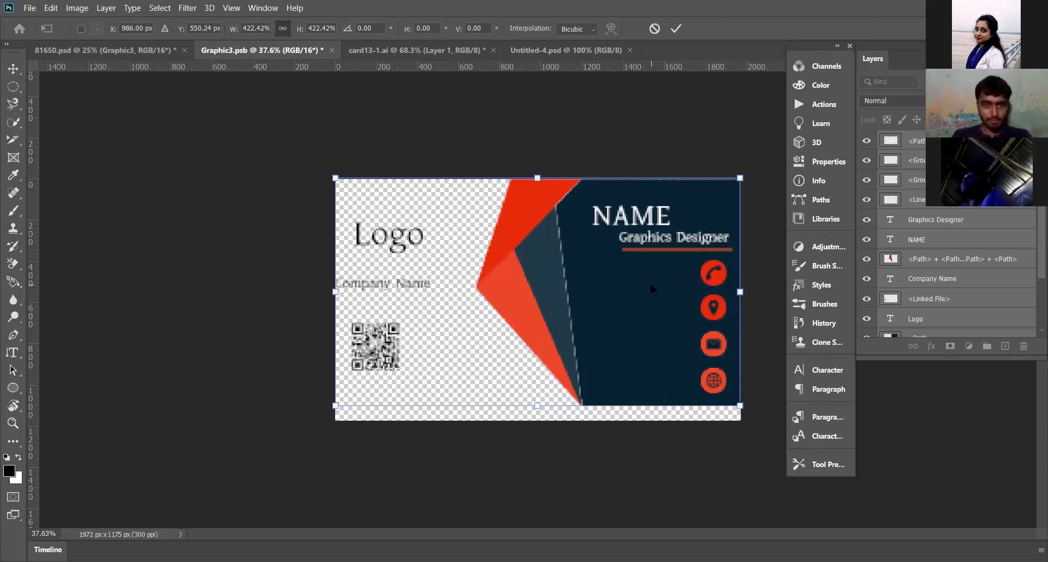
pyautogui.press('Down')
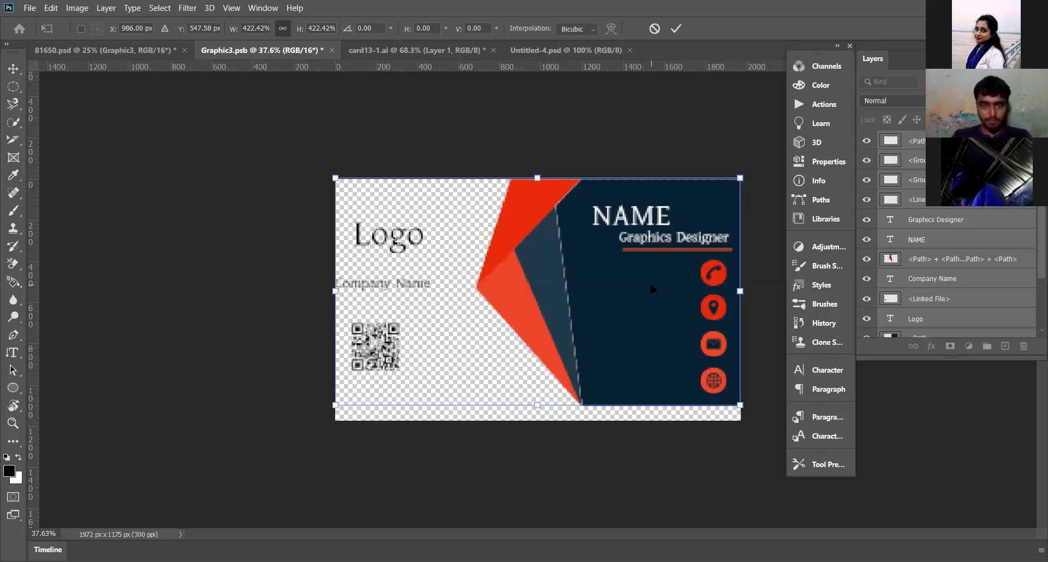
pyautogui.press('Down')
pyautogui.press('Down')
pyautogui.press('Down')
pyautogui.press('Down')
pyautogui.press('Down')
pyautogui.press('Down')
pyautogui.press('Down')
pyautogui.press('Down')
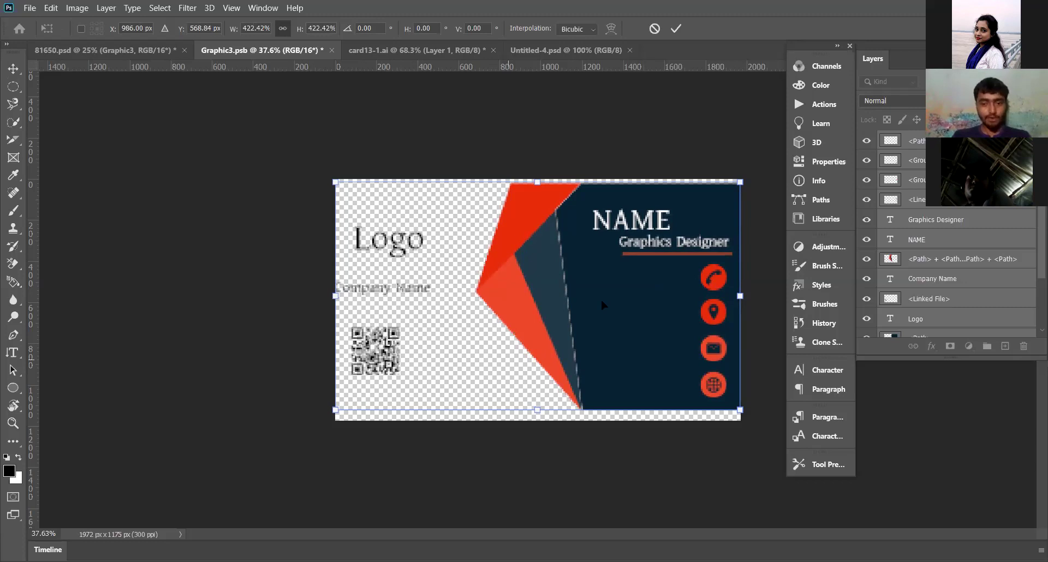
pyautogui.moveTo(603, 300); pyautogui.dragTo(603, 300)
pyautogui.moveTo(643, 362); pyautogui.dragTo(642, 361)
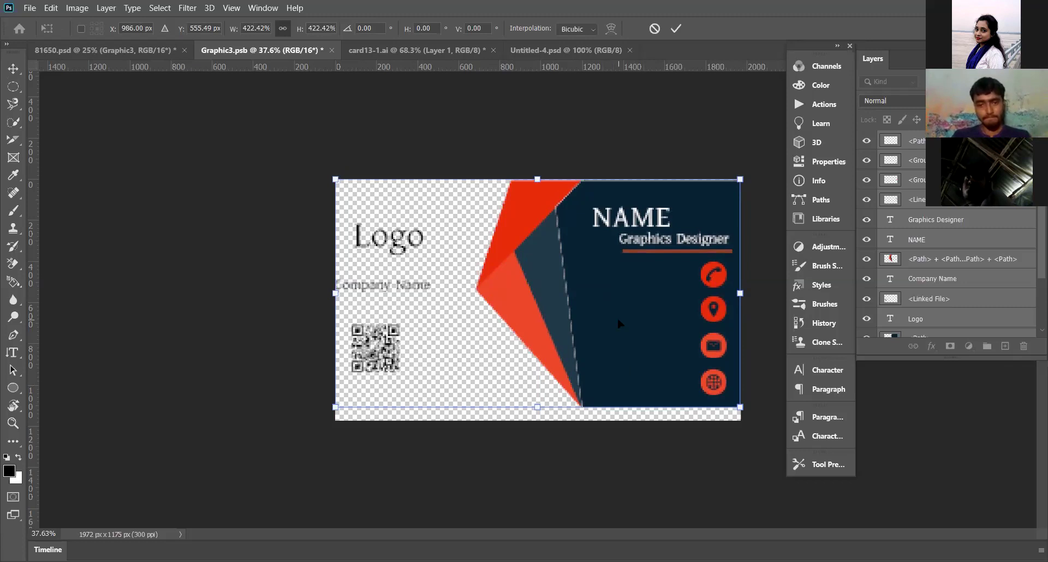
pyautogui.moveTo(335, 292); pyautogui.dragTo(318, 293)
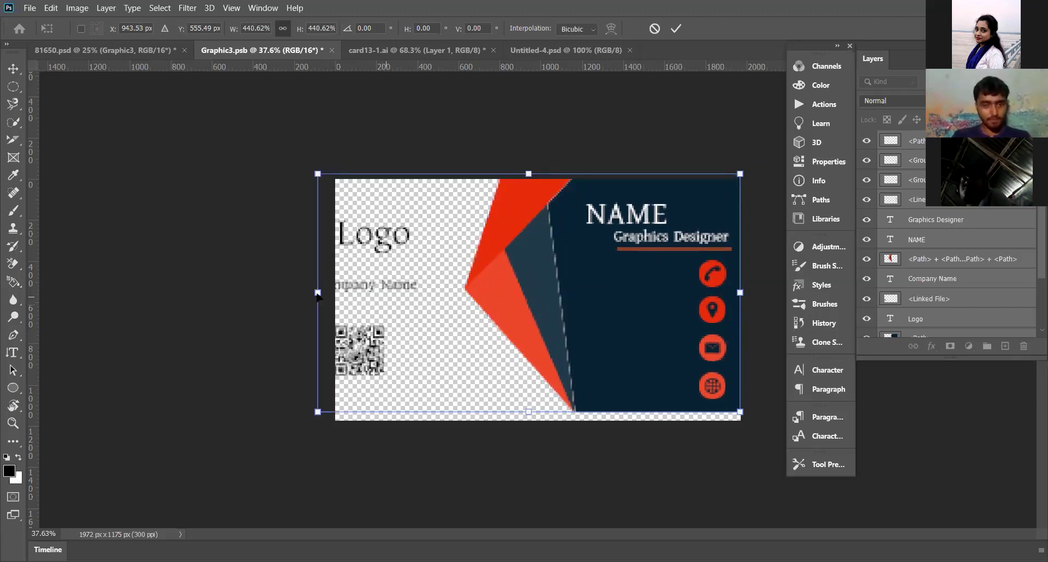
pyautogui.hotkey('ctrl', 'z')
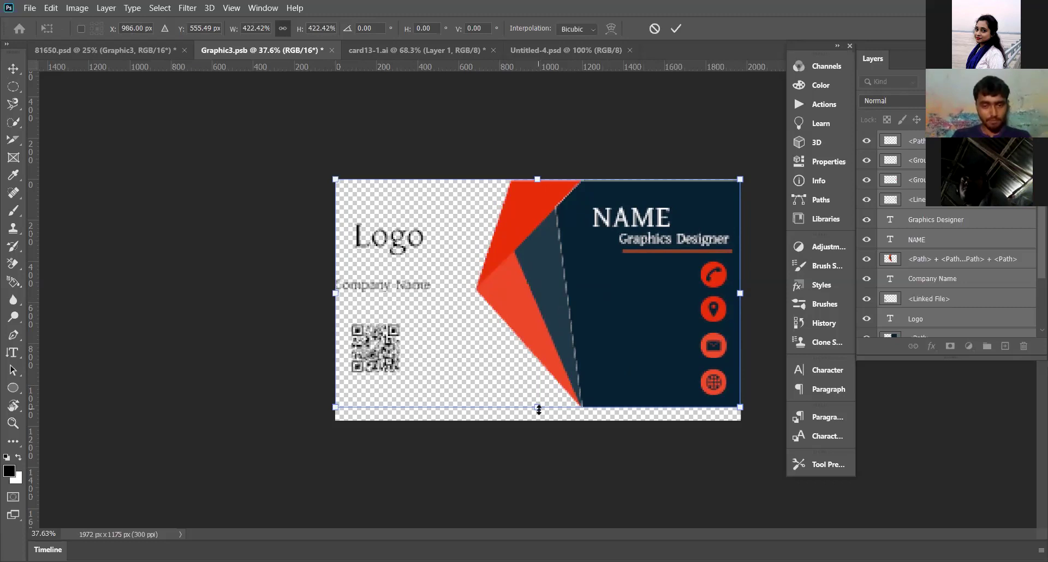
# Step: Extend the card from its bottom edge and commit the resize with the Move tool
pyautogui.moveTo(538, 414); pyautogui.dragTo(528, 412)
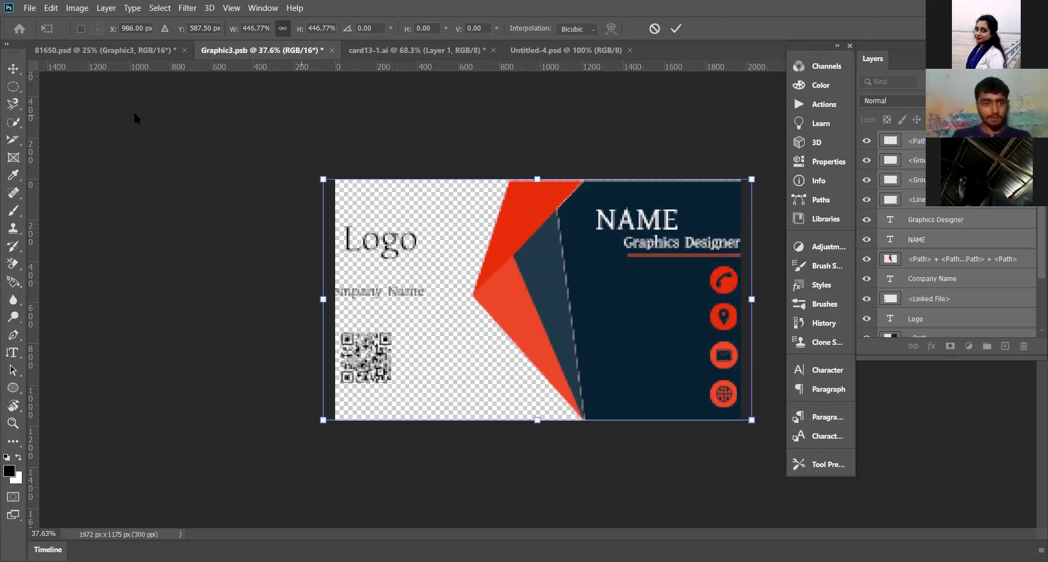
pyautogui.click(18, 69)
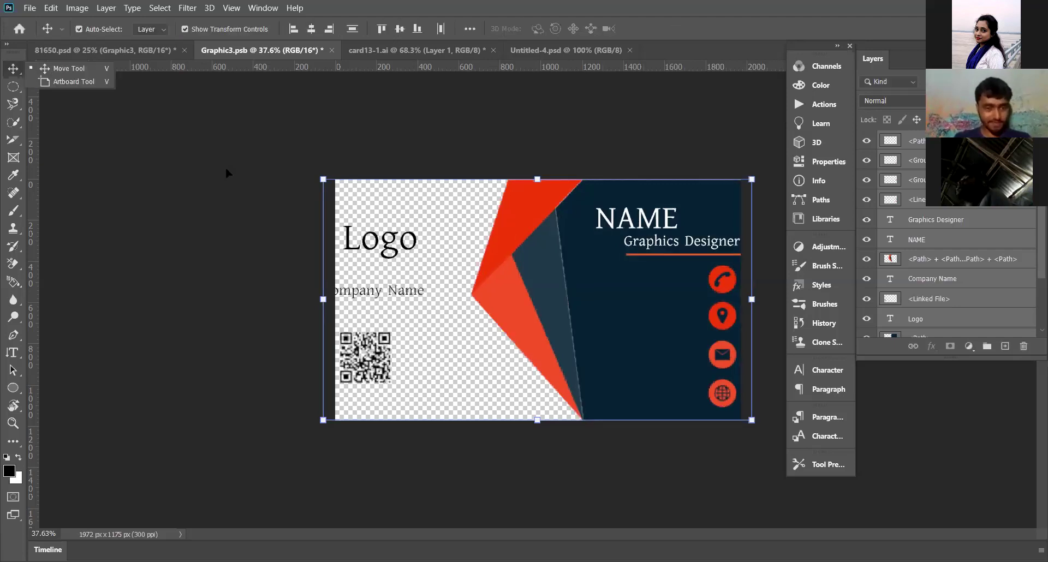
pyautogui.rightClick(378, 297)
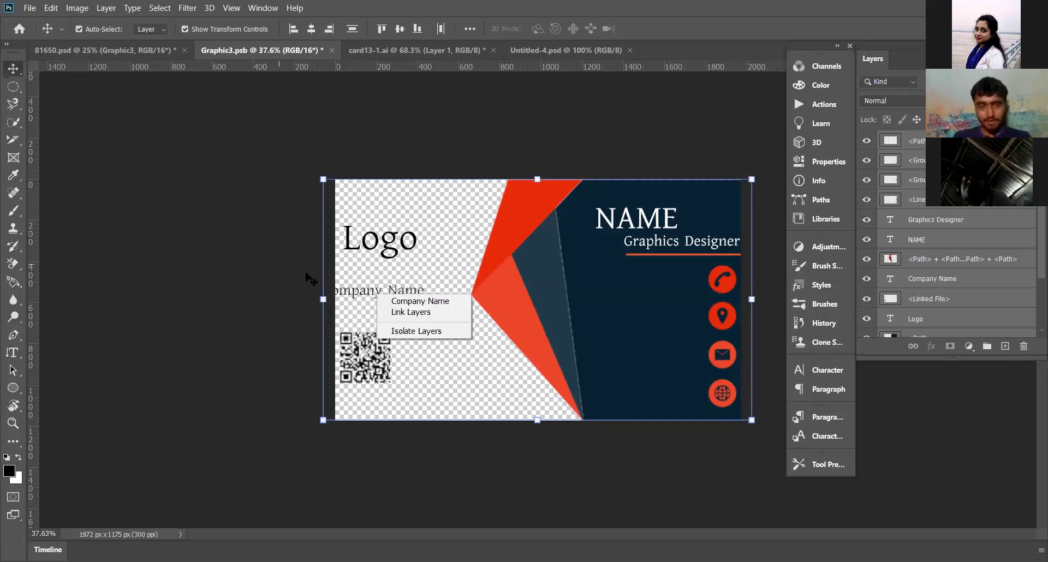
pyautogui.click(328, 270)
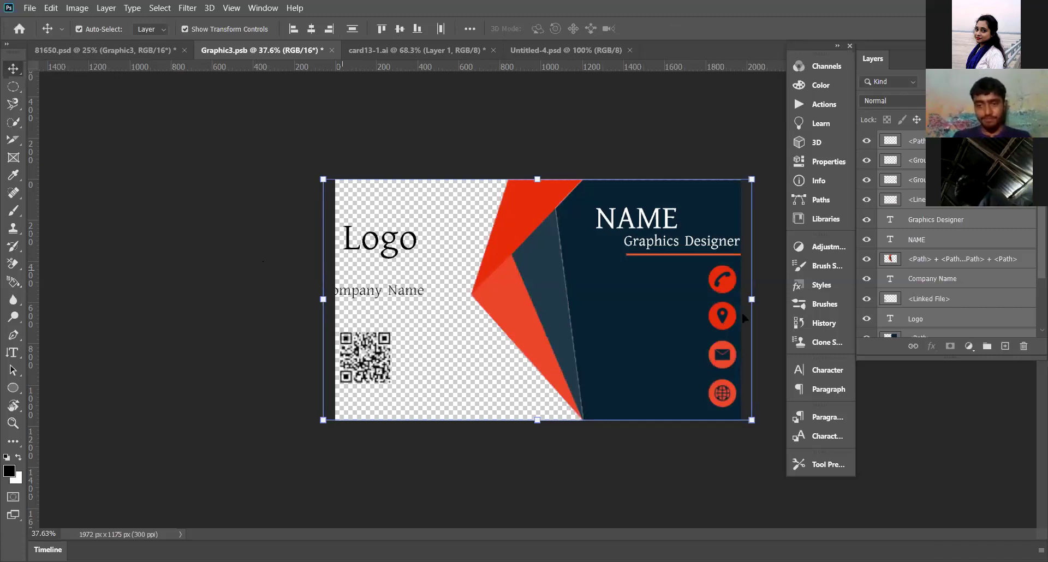
# Step: Narrow the card from its right and left sides to about 94.54% width
pyautogui.moveTo(752, 300); pyautogui.dragTo(740, 300)
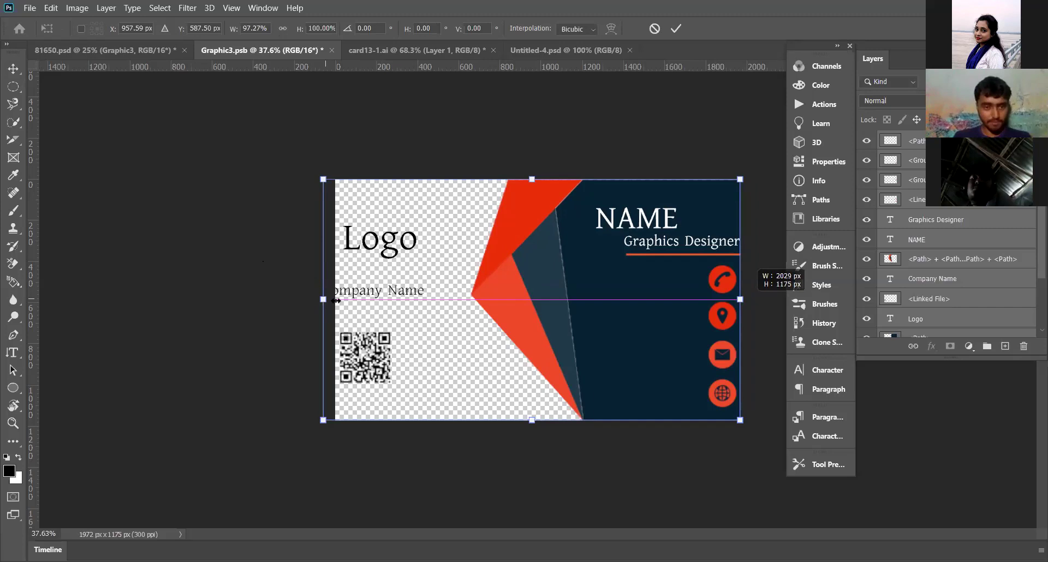
pyautogui.moveTo(336, 300); pyautogui.dragTo(335, 301)
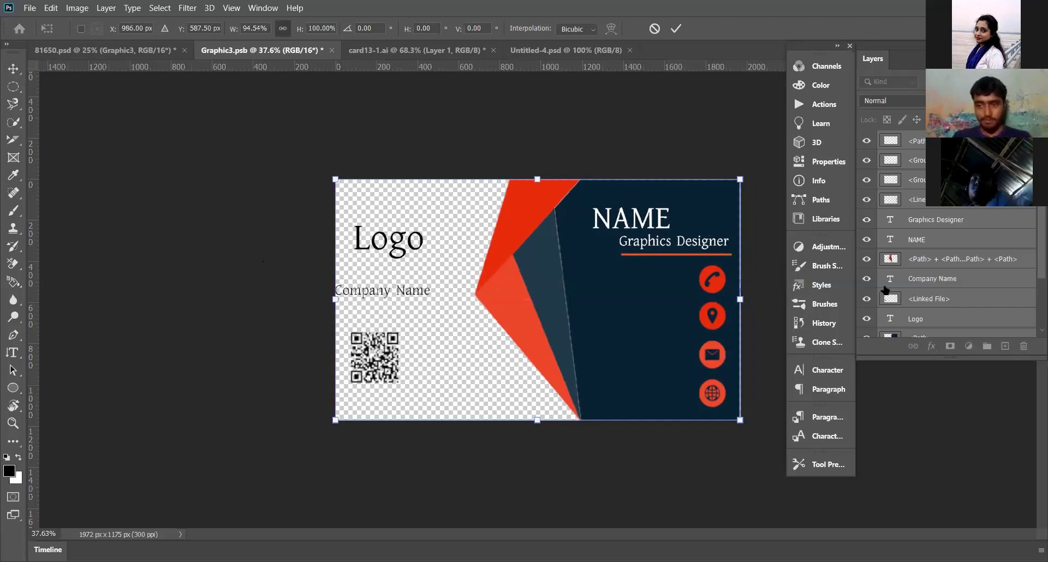
pyautogui.scroll(-4, 885, 289)
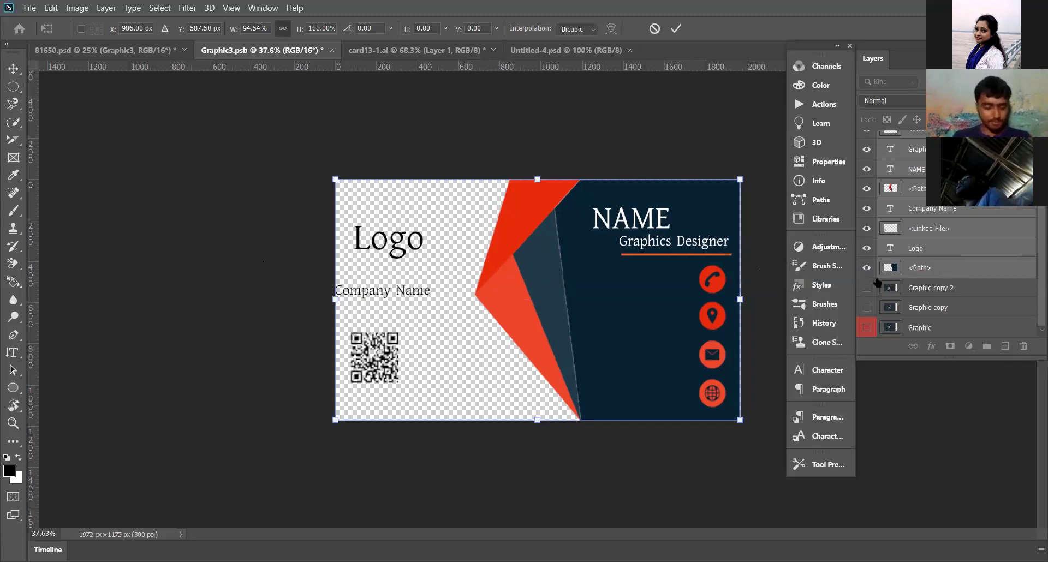
pyautogui.click(26, 9)
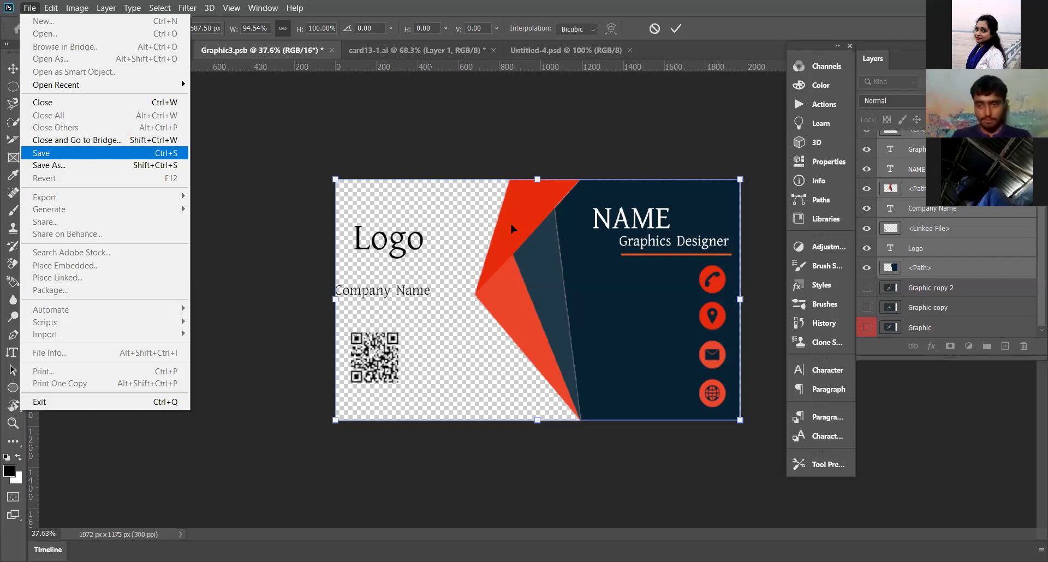
# Step: Save Graphic3.psb, then deselect the card layer in the 81650.psd mockup
pyautogui.press('Return')
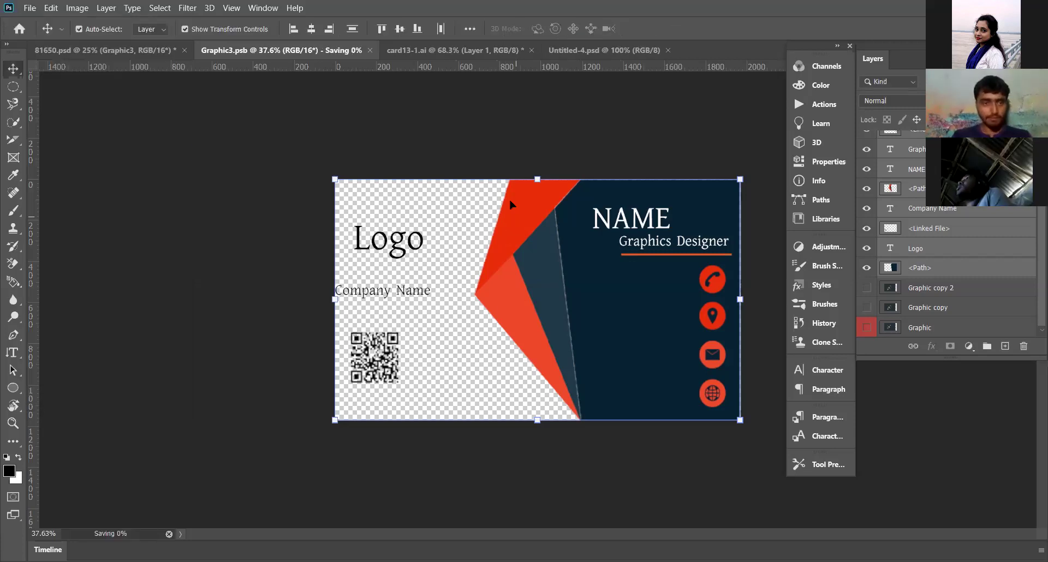
pyautogui.click(141, 52)
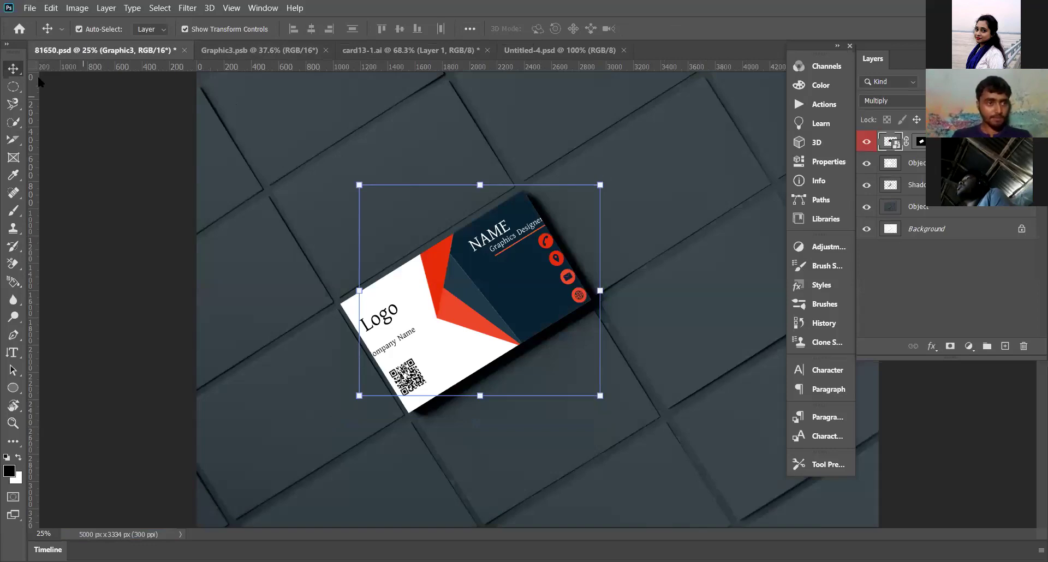
pyautogui.click(142, 160)
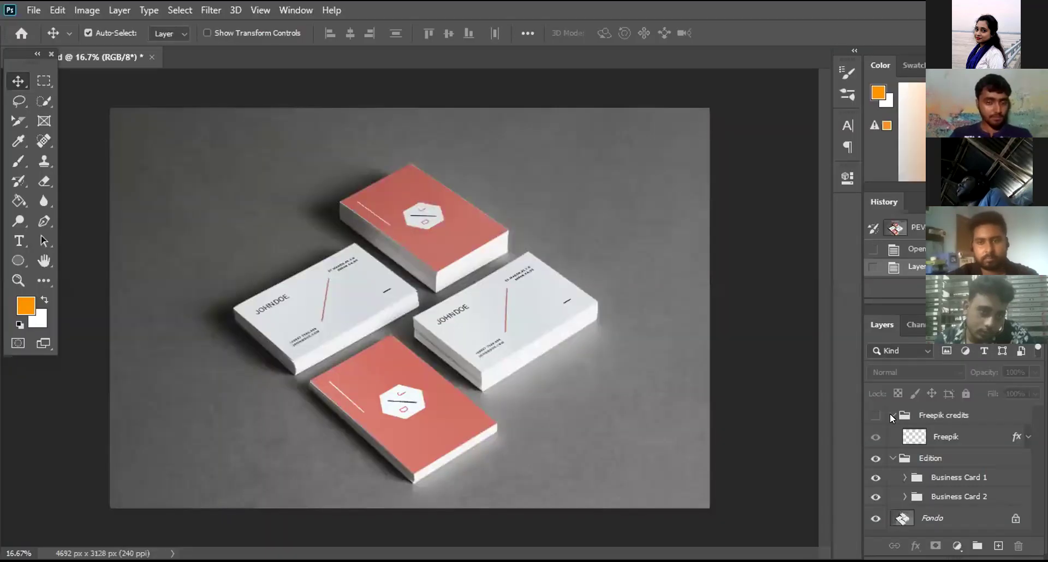
# Step: Collapse the credits group, expand Edition and Business Card 1, and toggle the De... 1 layer's visibility
pyautogui.click(892, 415)
pyautogui.click(891, 434)
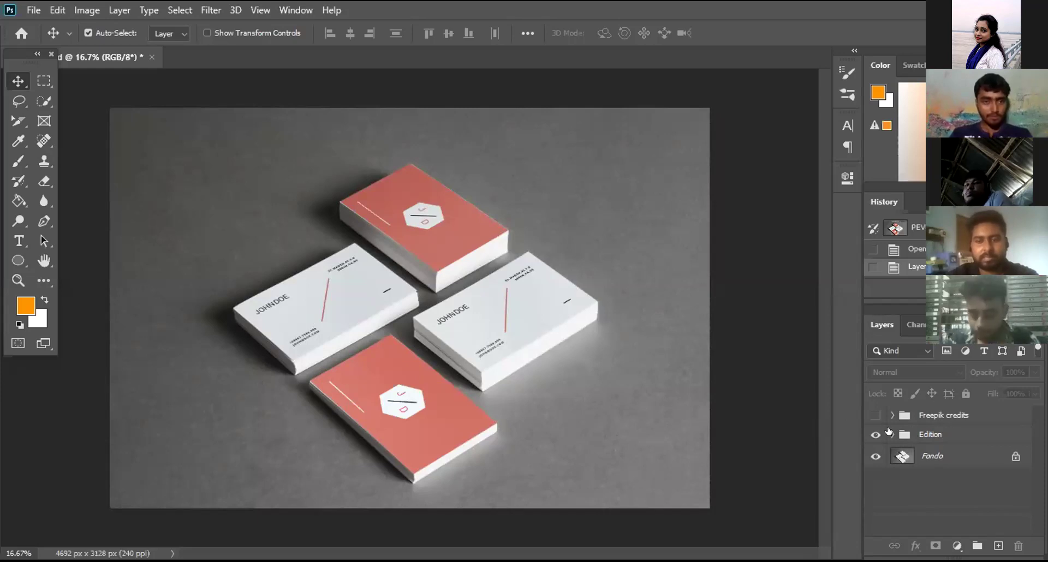
pyautogui.click(892, 434)
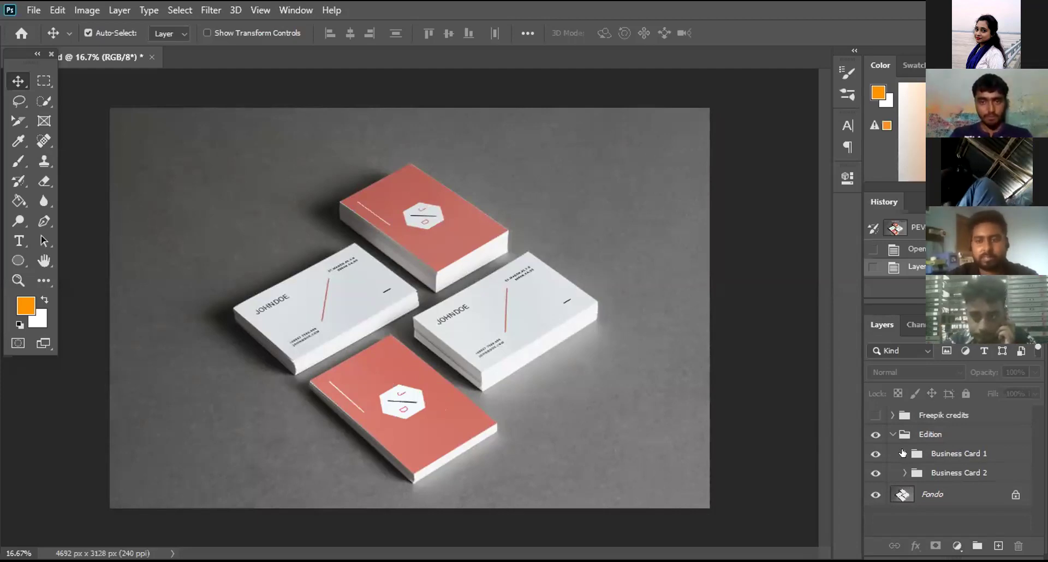
pyautogui.click(904, 454)
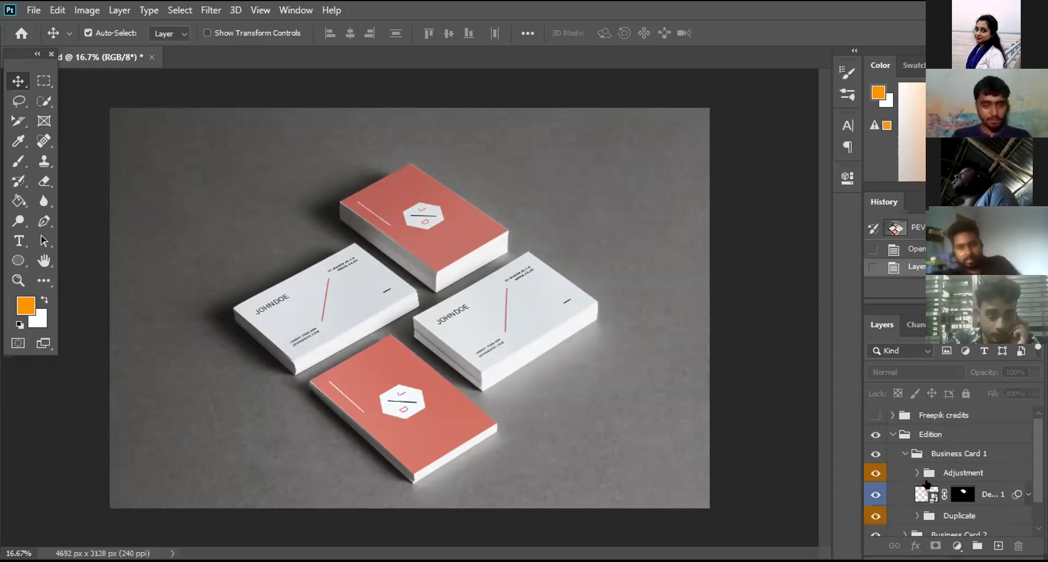
pyautogui.scroll(-1, 930, 483)
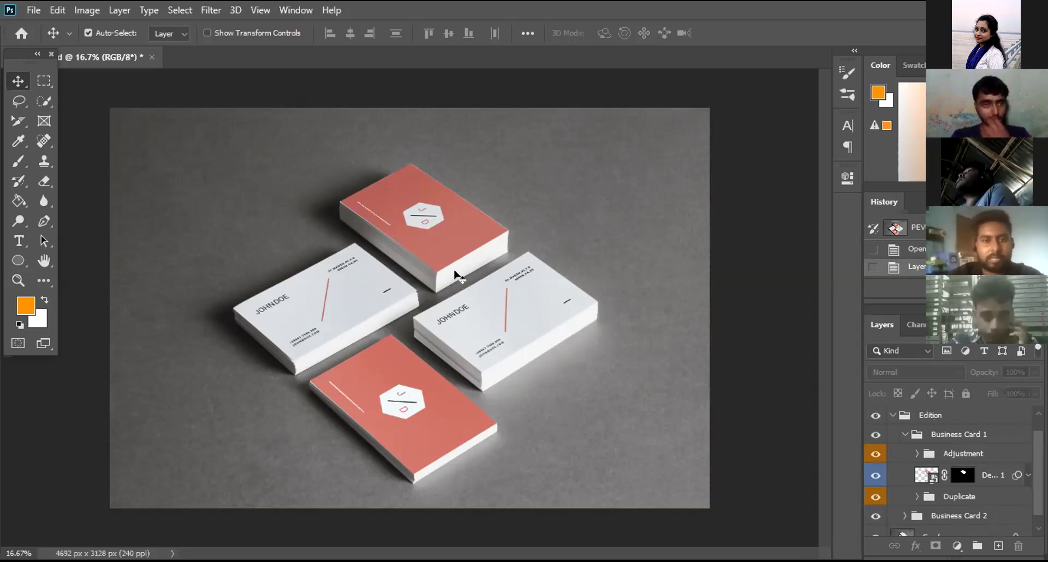
pyautogui.hotkey('ctrl', ',')
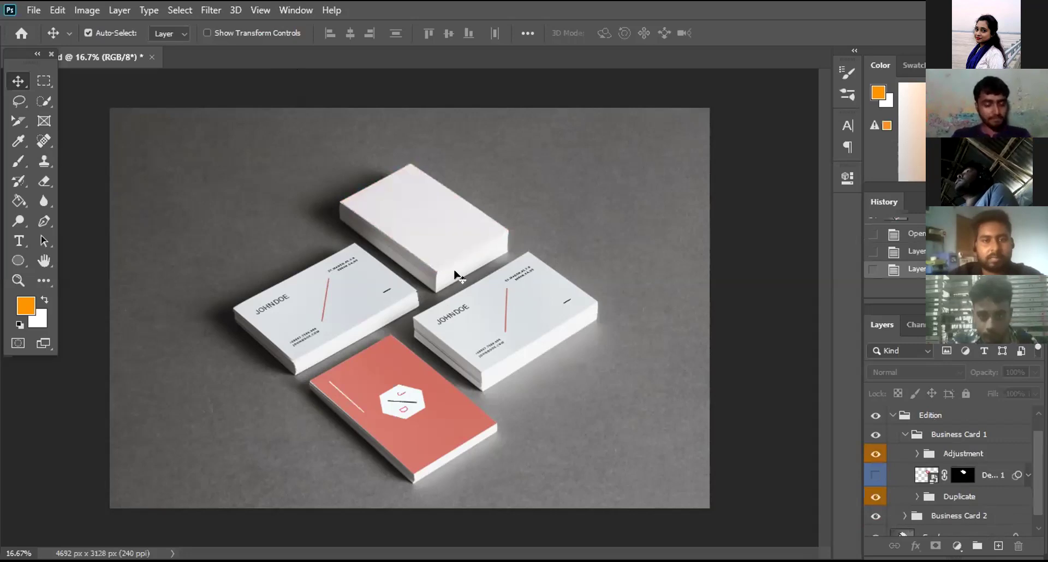
pyautogui.hotkey('ctrl', ',')
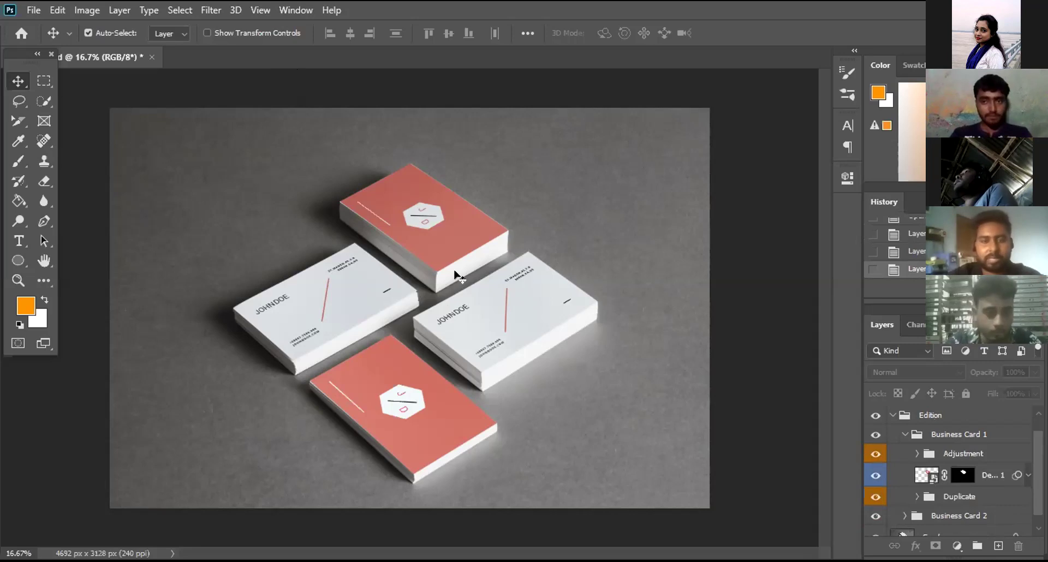
# Step: Edit the De... 1 smart object, hide Your design, and place back-3.jpg from the Busniss card folder
pyautogui.doubleClick(926, 475)
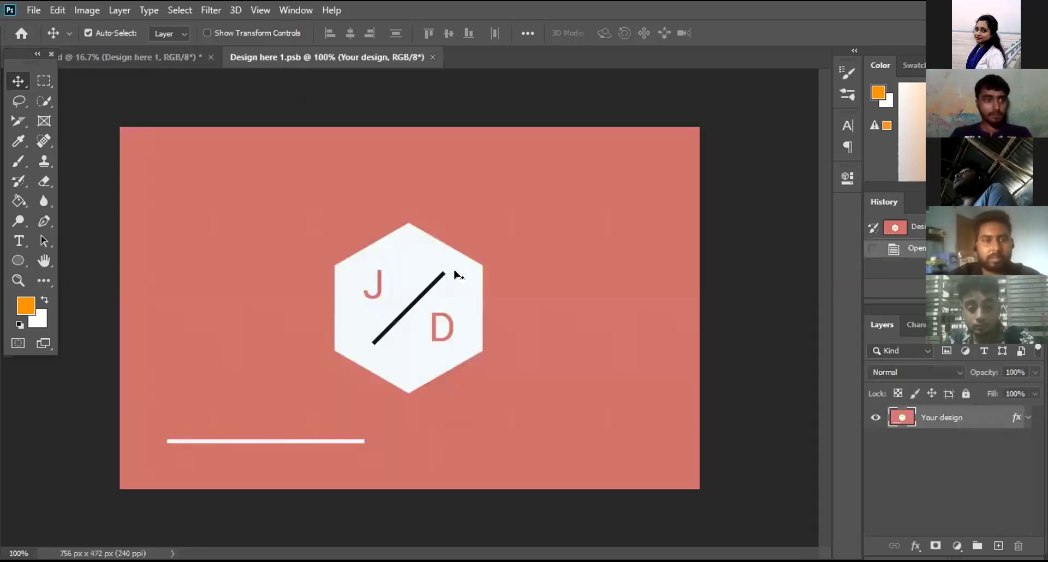
pyautogui.hotkey('ctrl', ',')
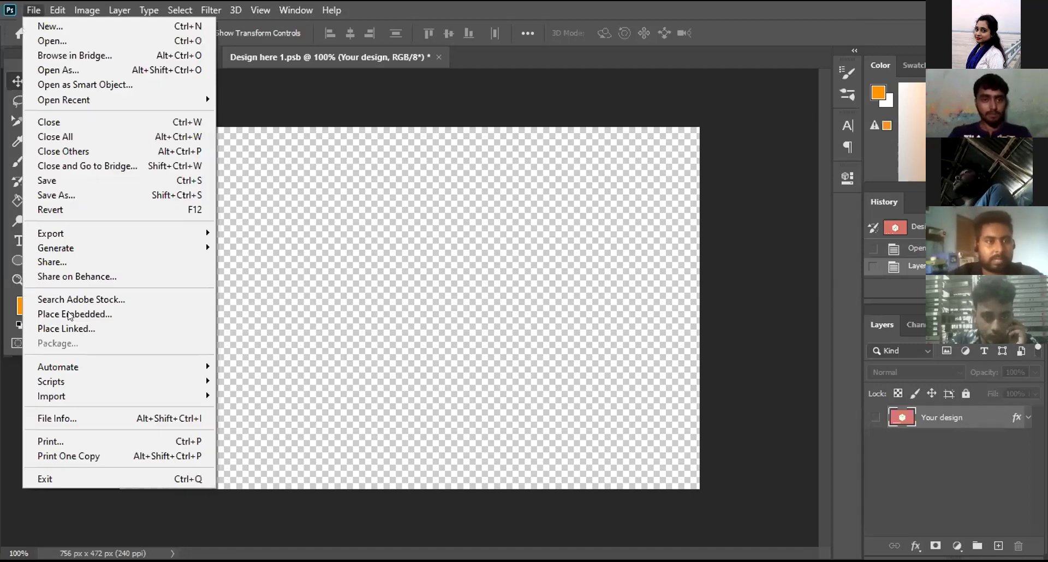
pyautogui.click(82, 314)
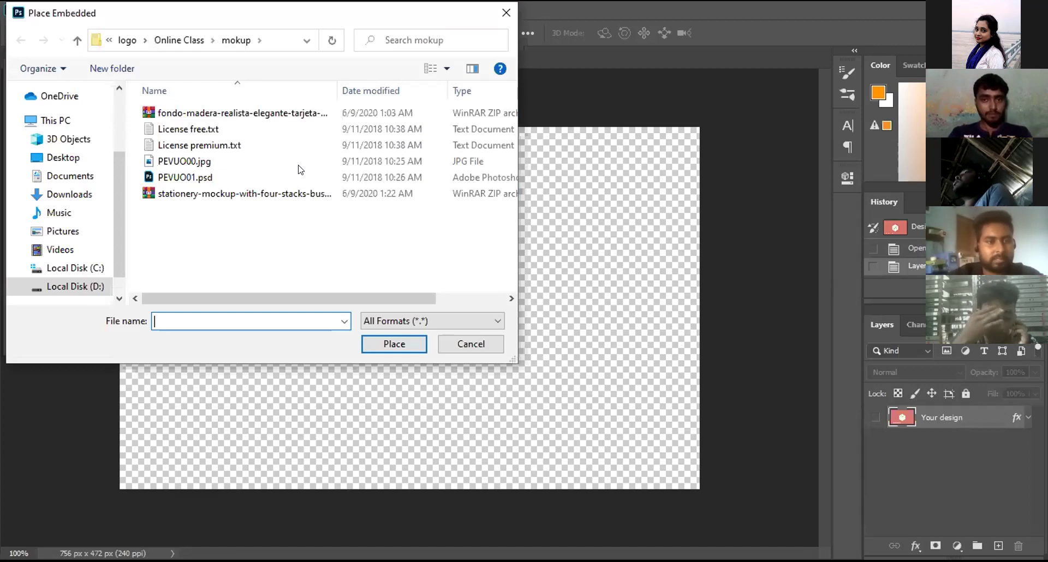
pyautogui.hotkey('alt', 'Up')
pyautogui.hotkey('alt', 'Up')
pyautogui.hotkey('alt', 'Up')
pyautogui.doubleClick(368, 161)
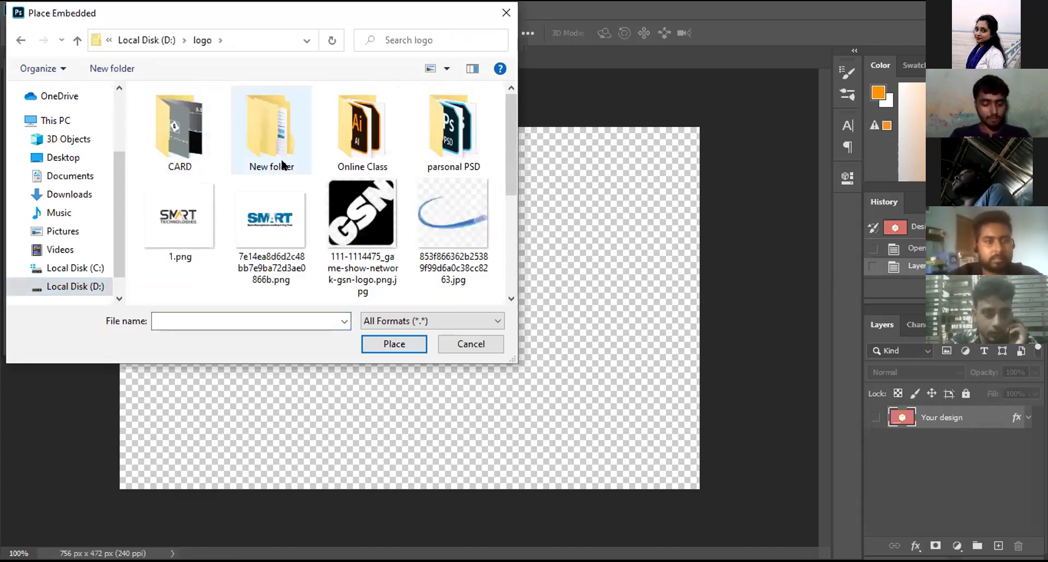
pyautogui.doubleClick(358, 131)
pyautogui.press('Return')
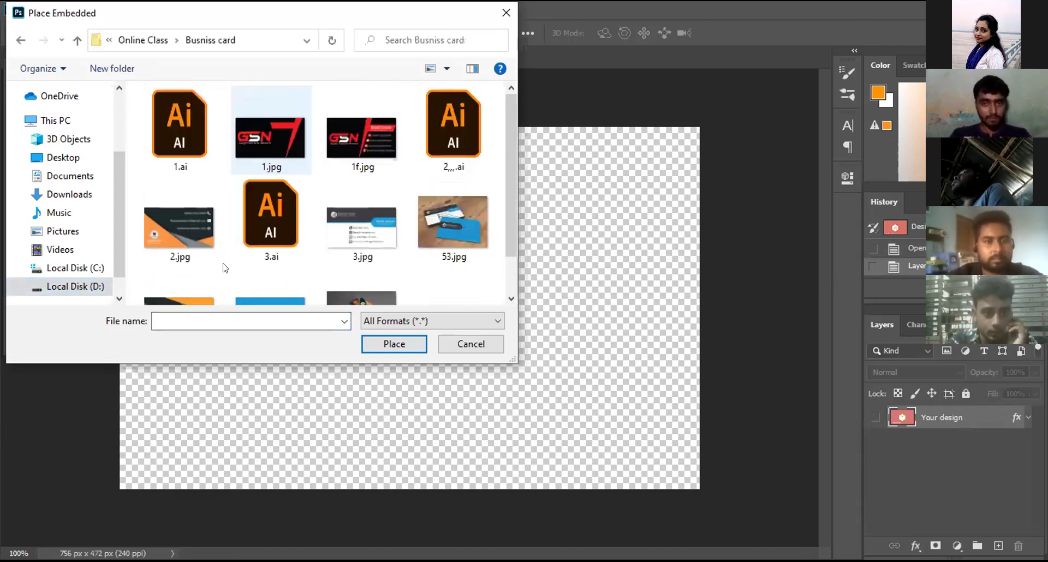
pyautogui.scroll(-2, 273, 289)
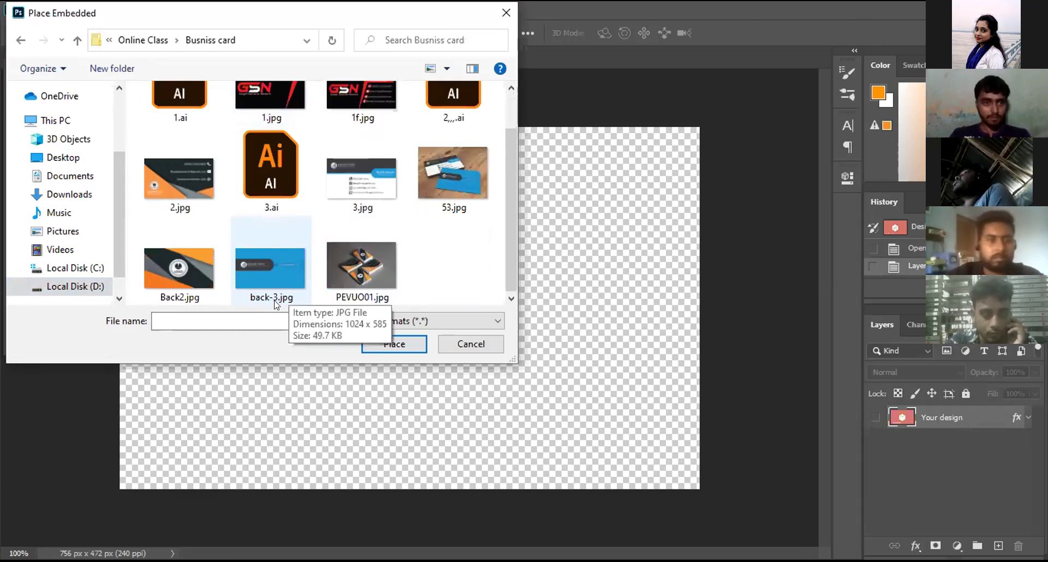
pyautogui.click(276, 277)
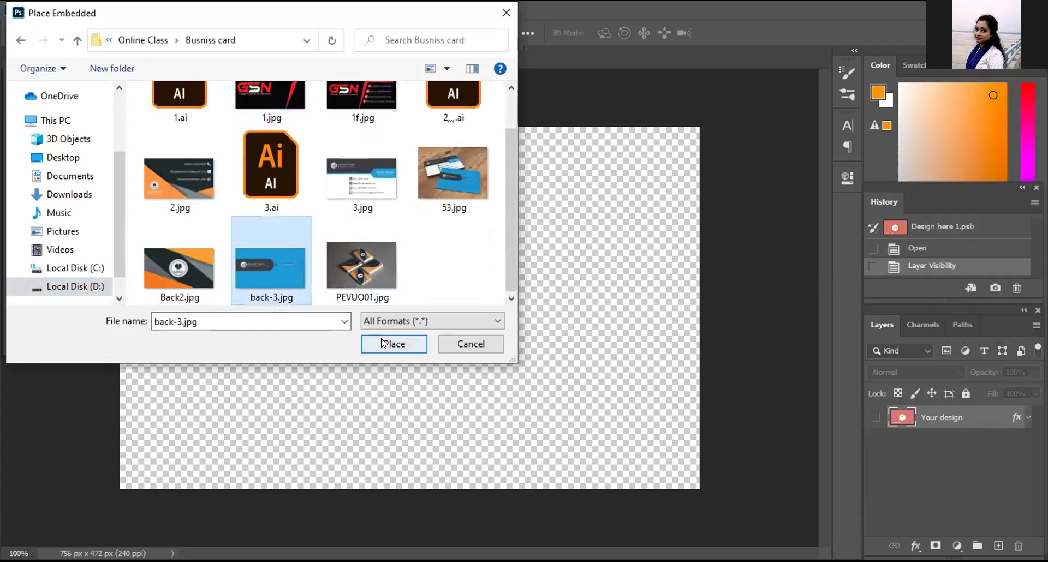
pyautogui.click(383, 343)
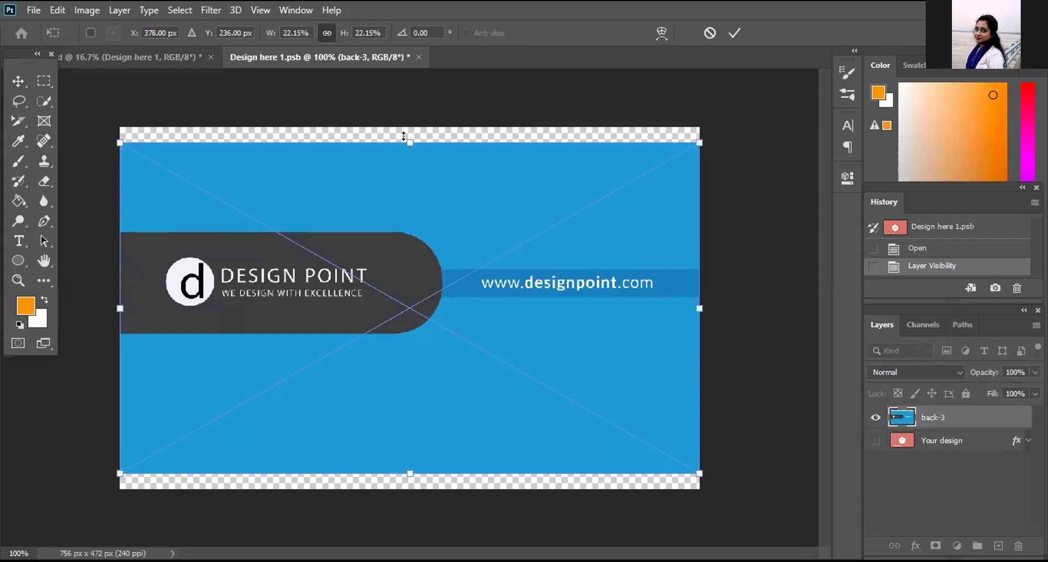
# Step: Stretch back-3 to the canvas top and bottom, commit it, and save Design here 1.psb
pyautogui.moveTo(403, 132); pyautogui.dragTo(409, 127)
pyautogui.click(411, 463)
pyautogui.moveTo(405, 478); pyautogui.dragTo(410, 490)
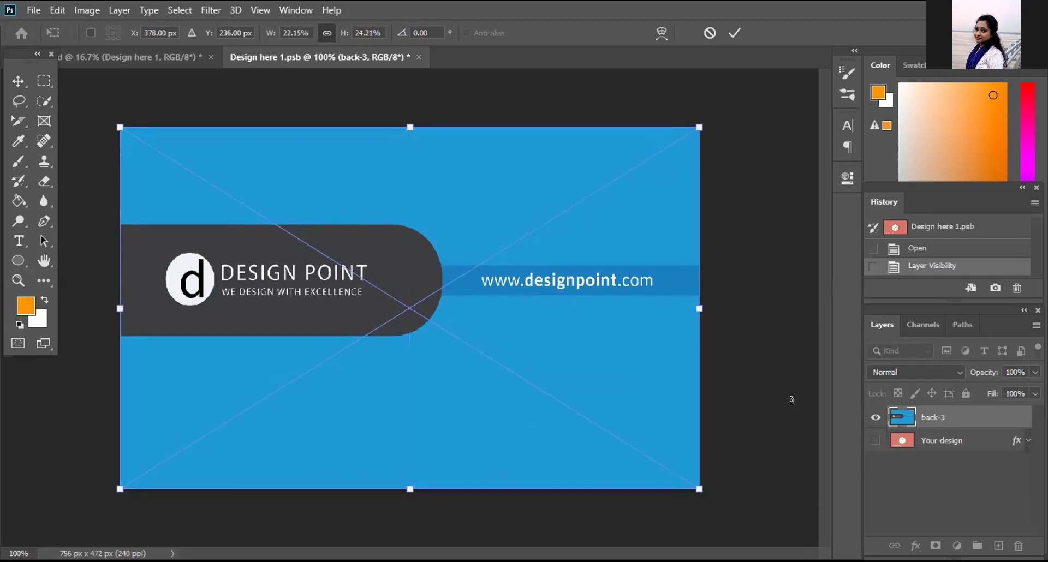
pyautogui.click(735, 33)
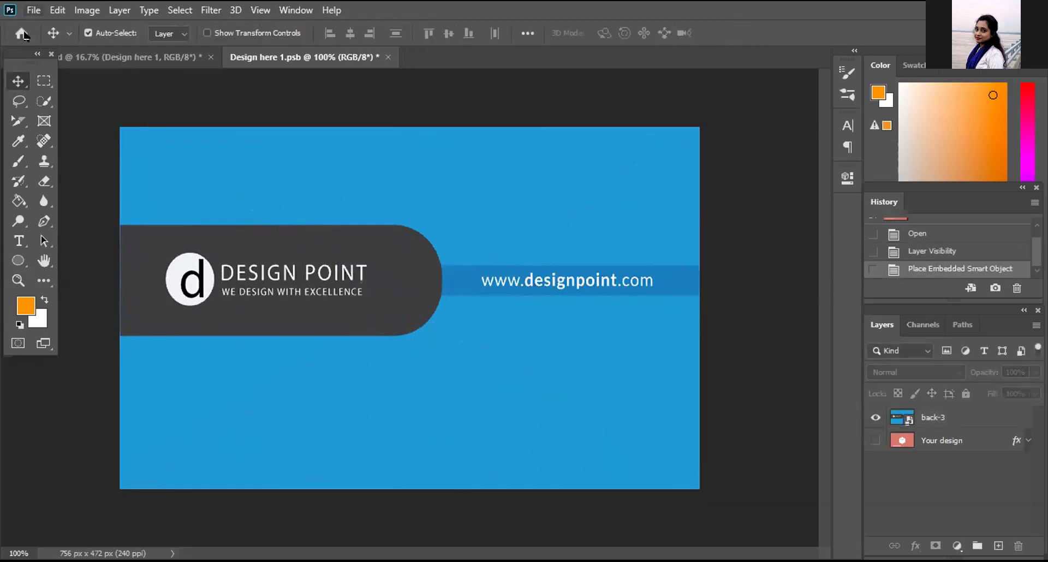
pyautogui.hotkey('alt', 'f')
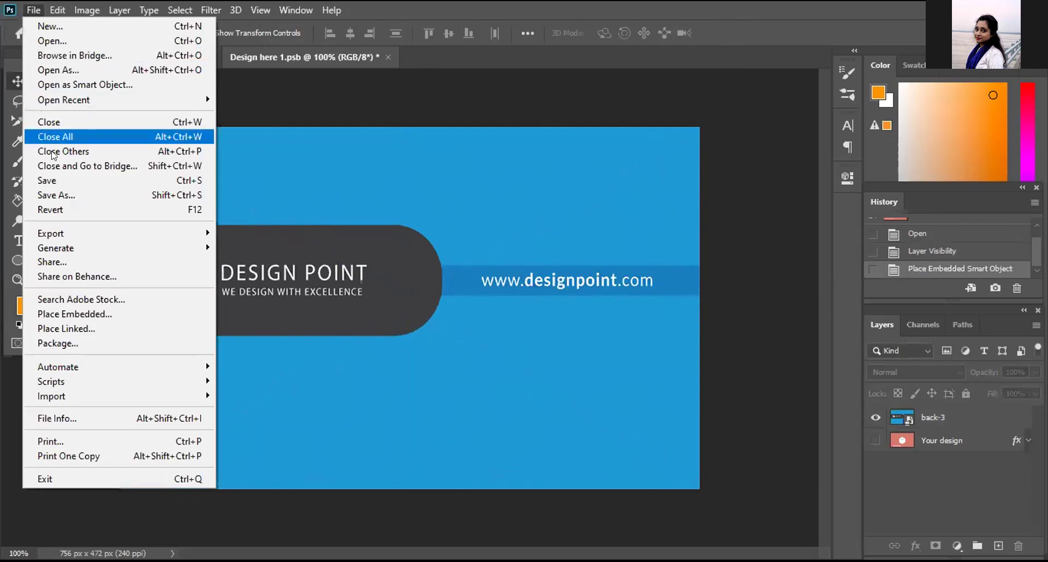
pyautogui.click(86, 181)
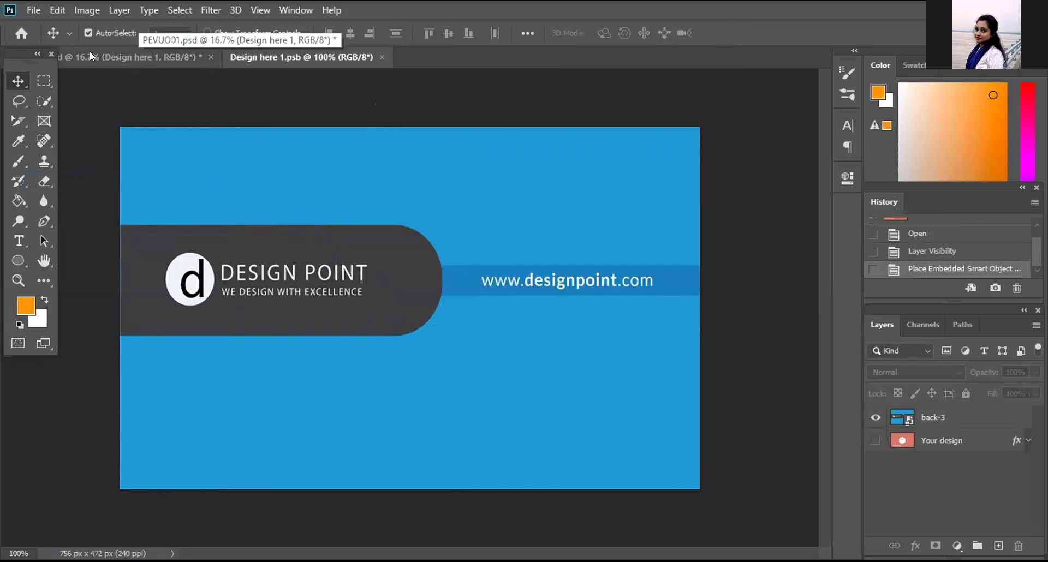
# Step: Return to the PEVUO01.psd mockup and close the Design here 1.psb file
pyautogui.click(117, 55)
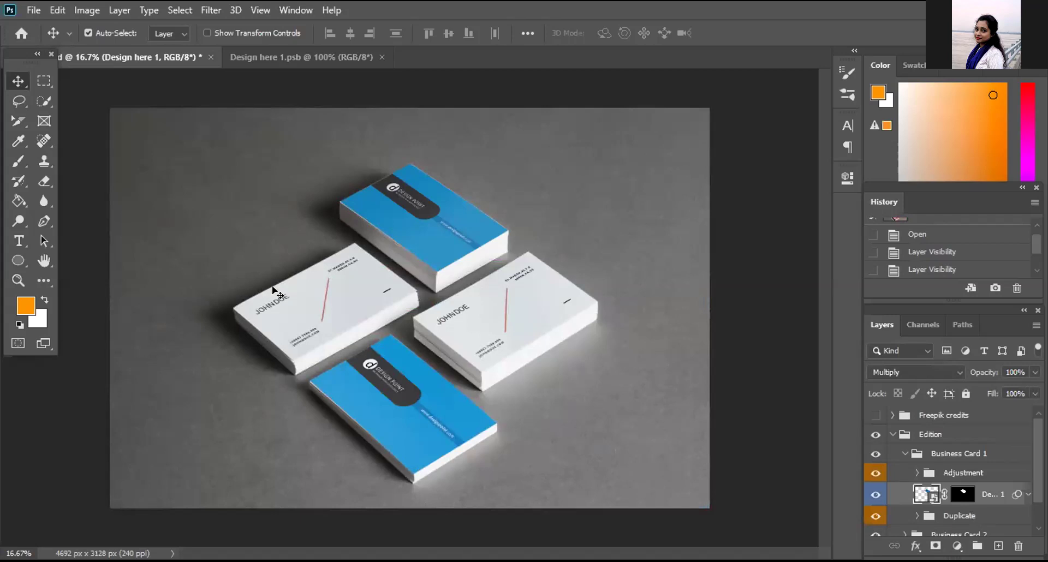
pyautogui.click(336, 57)
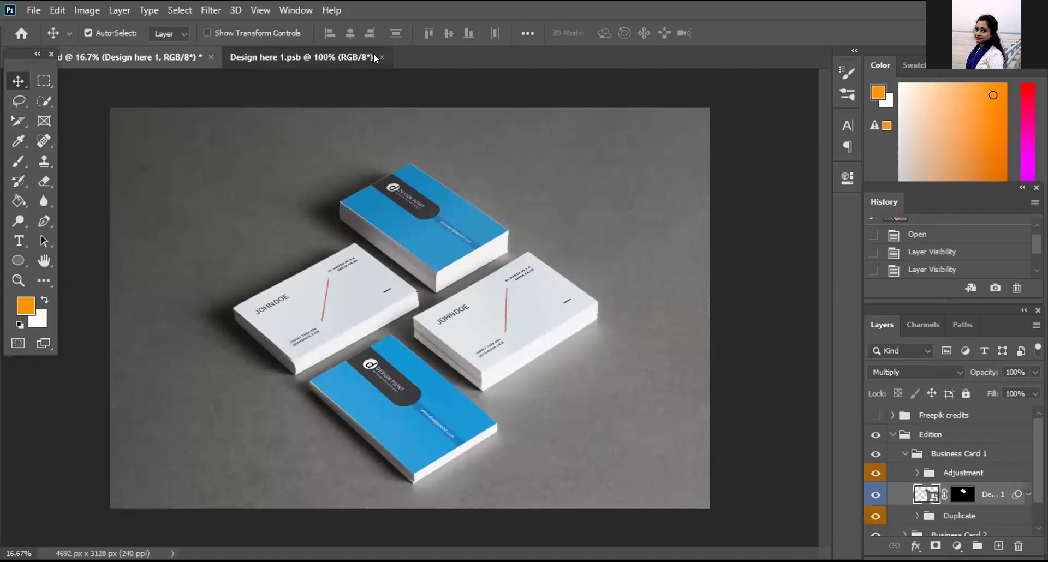
pyautogui.click(381, 56)
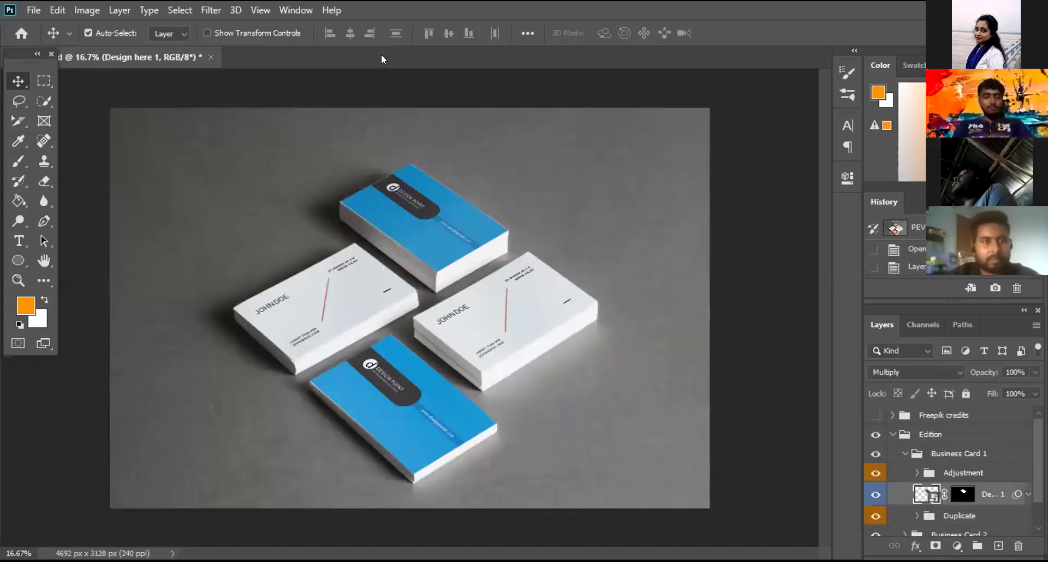
# Step: Collapse Business Card 1, expand Business Card 2, and toggle the Design here 2 layer's visibility
pyautogui.click(904, 454)
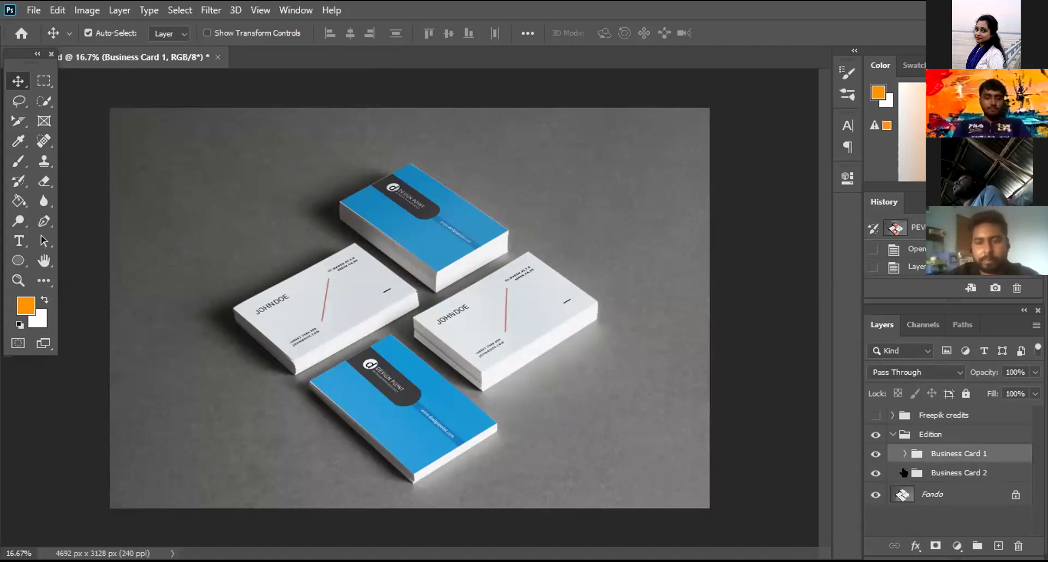
pyautogui.click(904, 472)
pyautogui.scroll(-1, 907, 472)
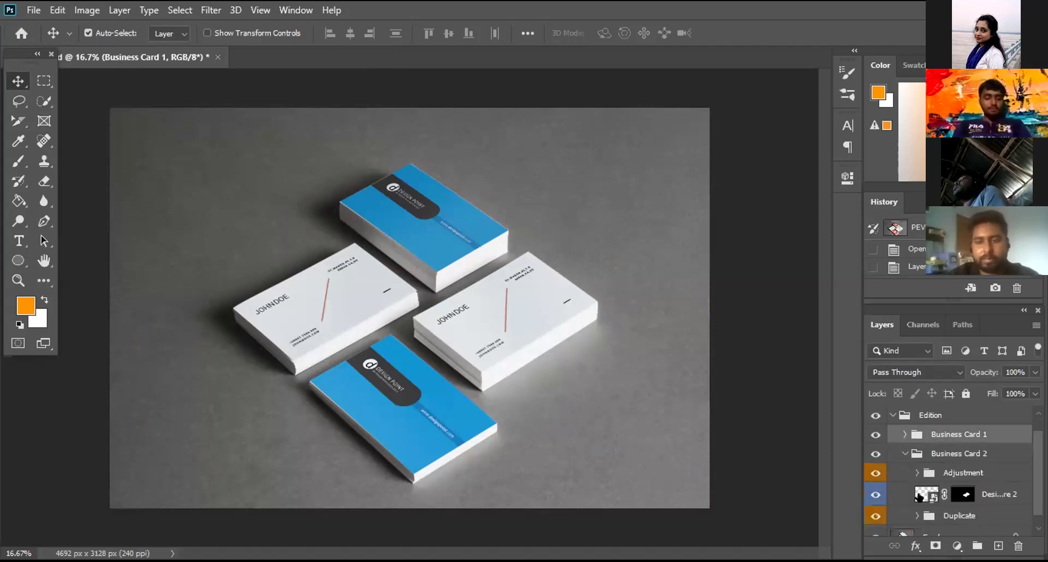
pyautogui.click(871, 492)
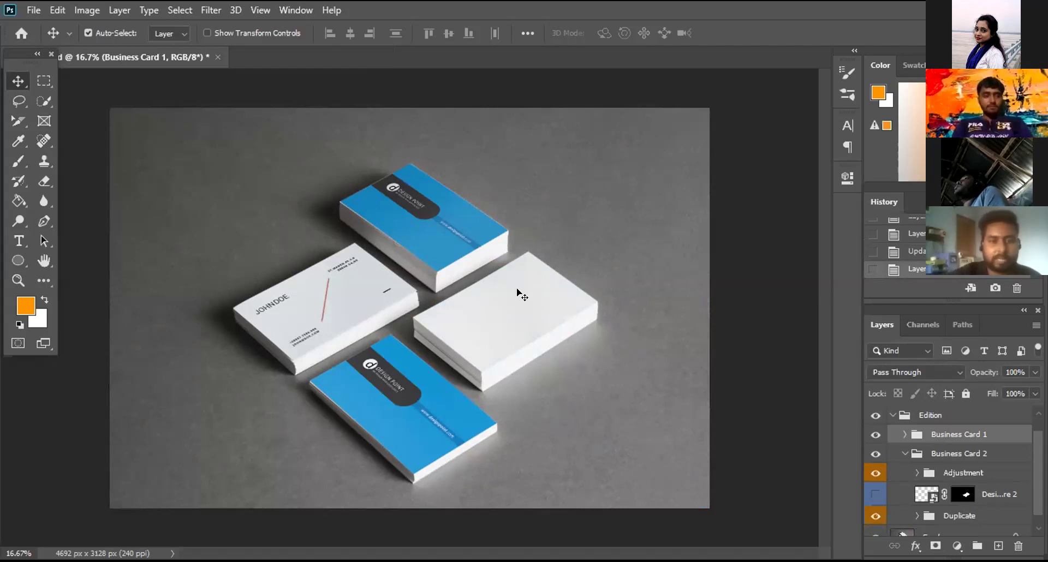
pyautogui.click(876, 494)
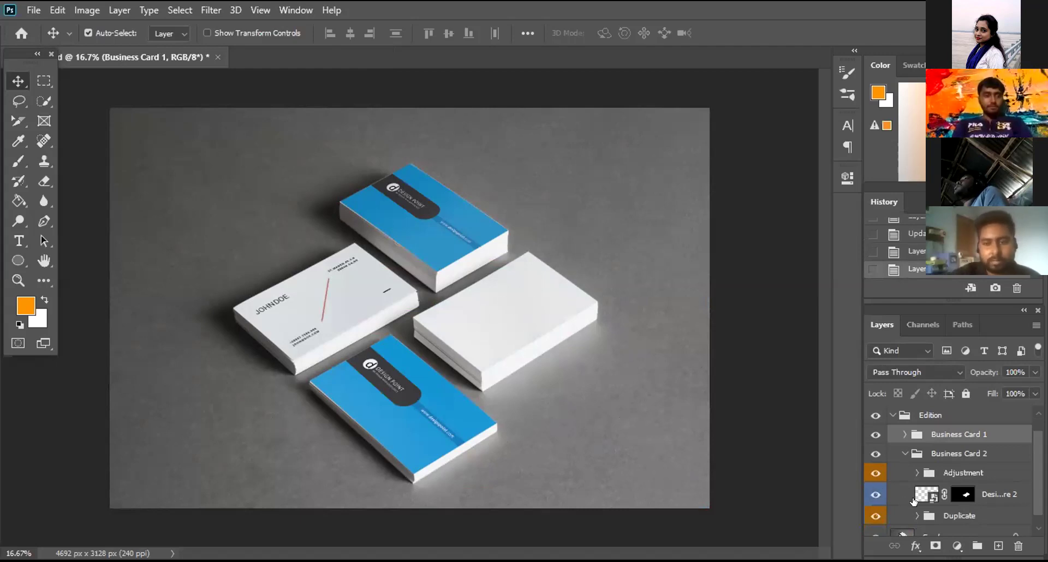
# Step: Open the Design here 2 smart object, hide 'Your design', and place 3.jpg as embedded
pyautogui.doubleClick(931, 495)
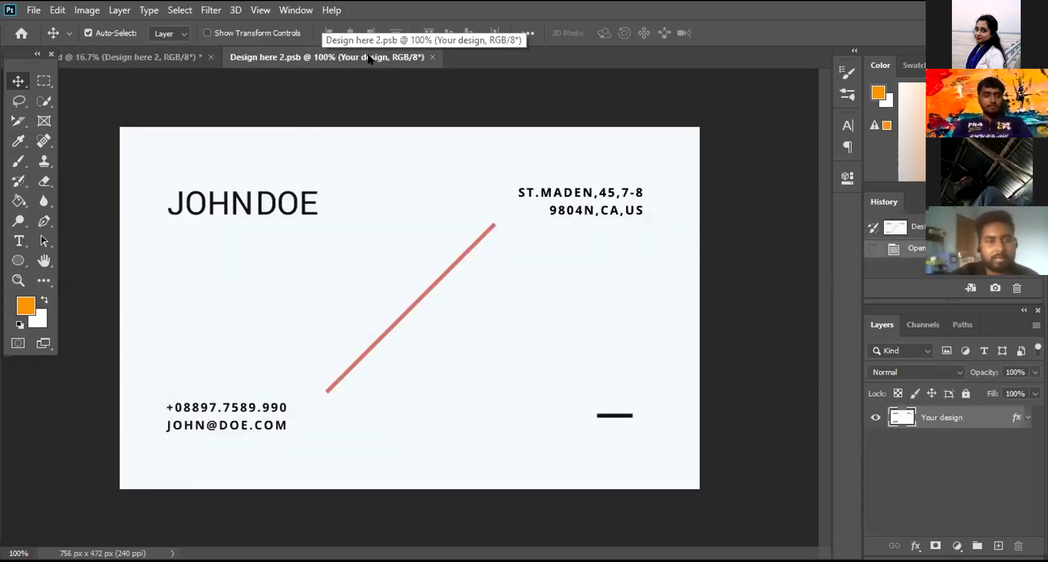
pyautogui.click(876, 417)
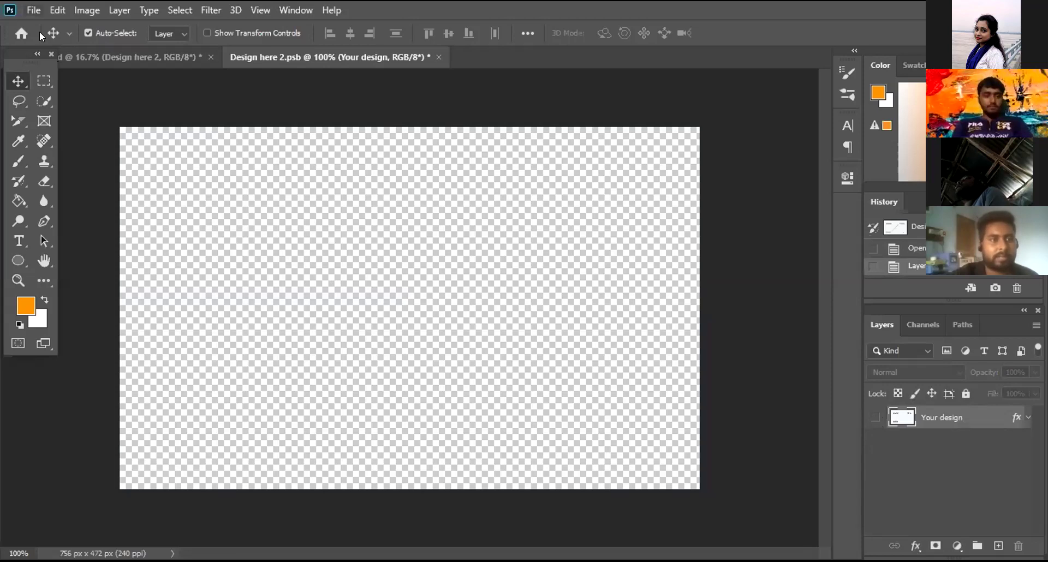
pyautogui.hotkey('alt', 'f')
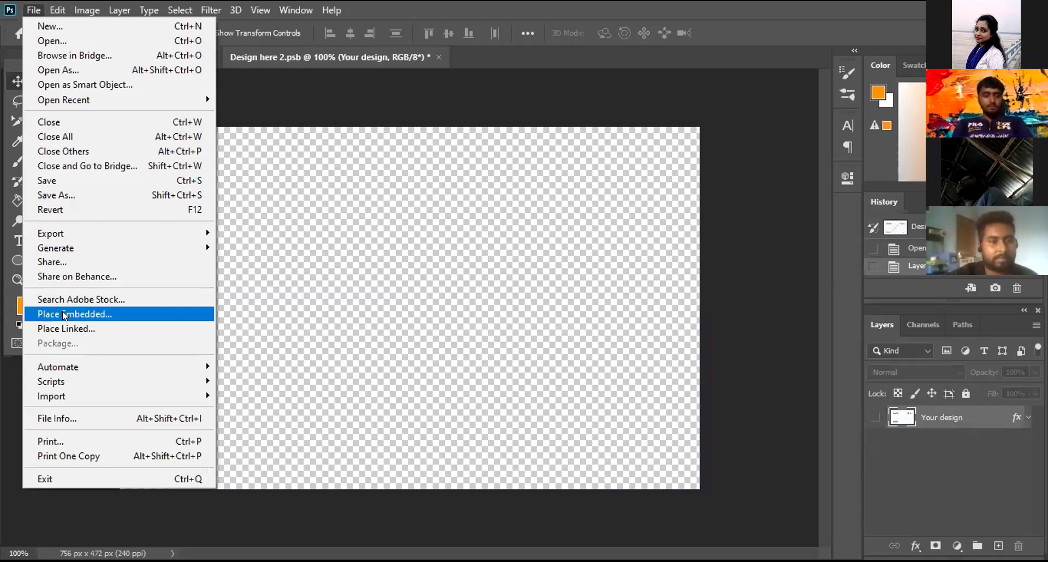
pyautogui.click(64, 313)
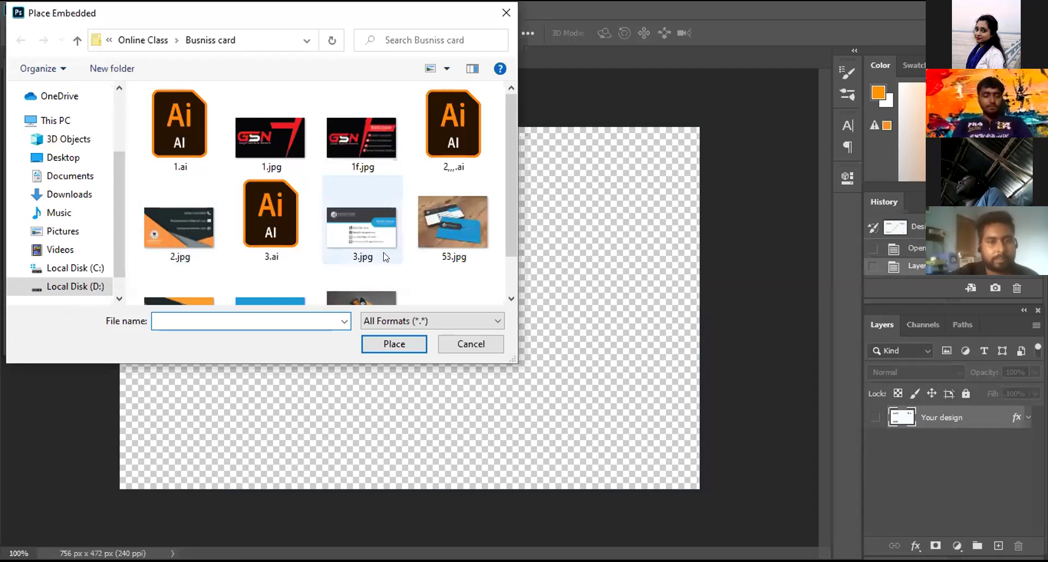
pyautogui.scroll(-1, 358, 239)
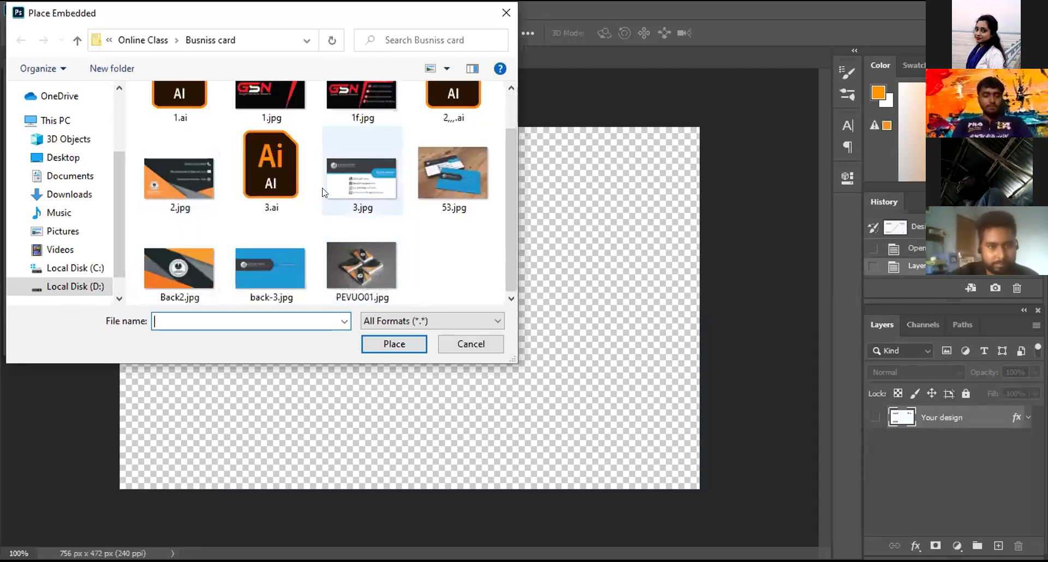
pyautogui.click(347, 179)
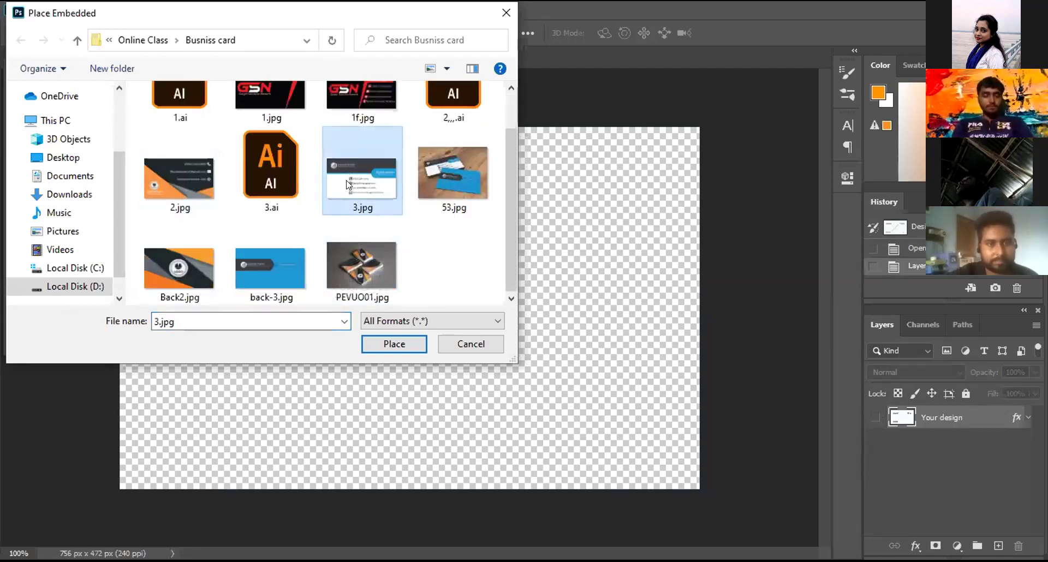
pyautogui.click(387, 342)
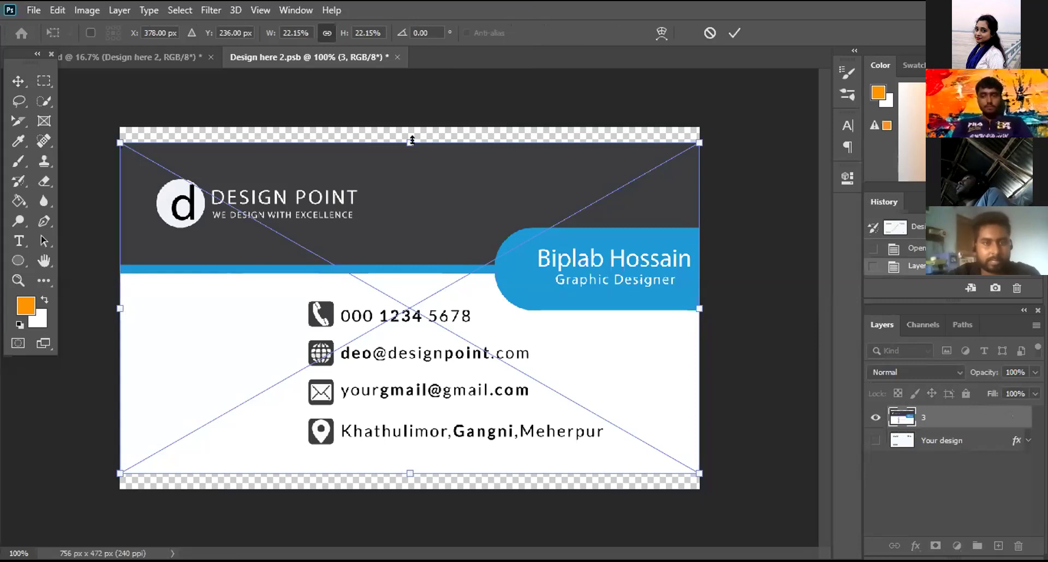
# Step: Stretch the placed 3.jpg to the canvas top and bottom edges and commit the transform
pyautogui.moveTo(413, 131); pyautogui.dragTo(410, 127)
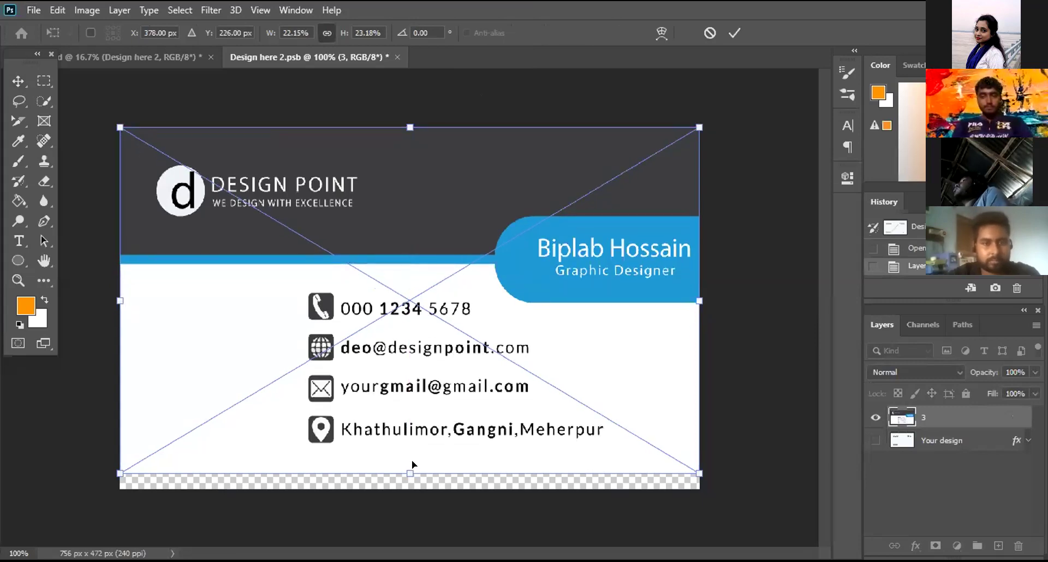
pyautogui.moveTo(410, 474); pyautogui.dragTo(410, 489)
pyautogui.click(734, 34)
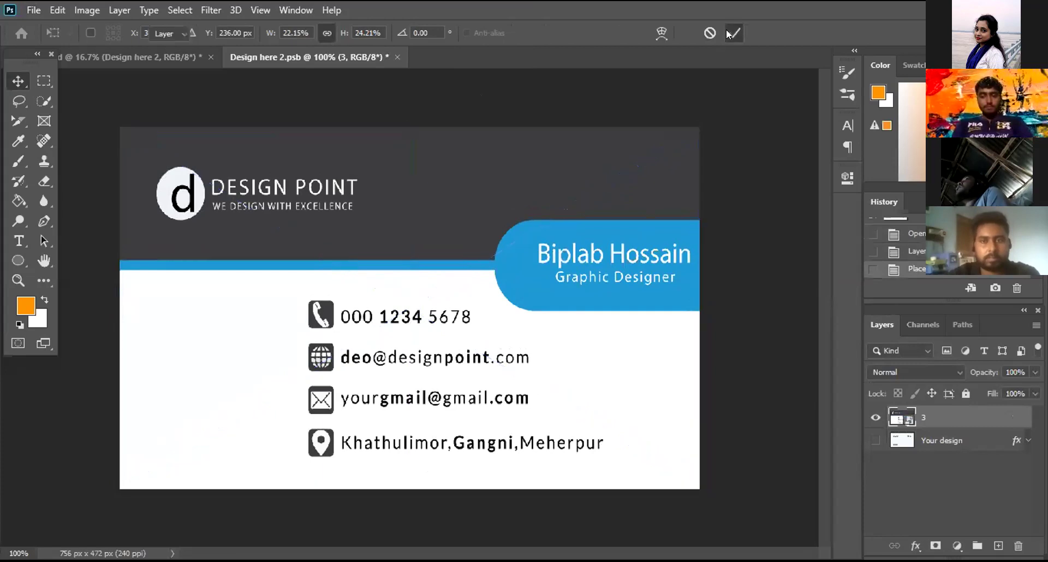
# Step: Save Design here 2.psb and return to the business card mockup
pyautogui.hotkey('alt', 'f')
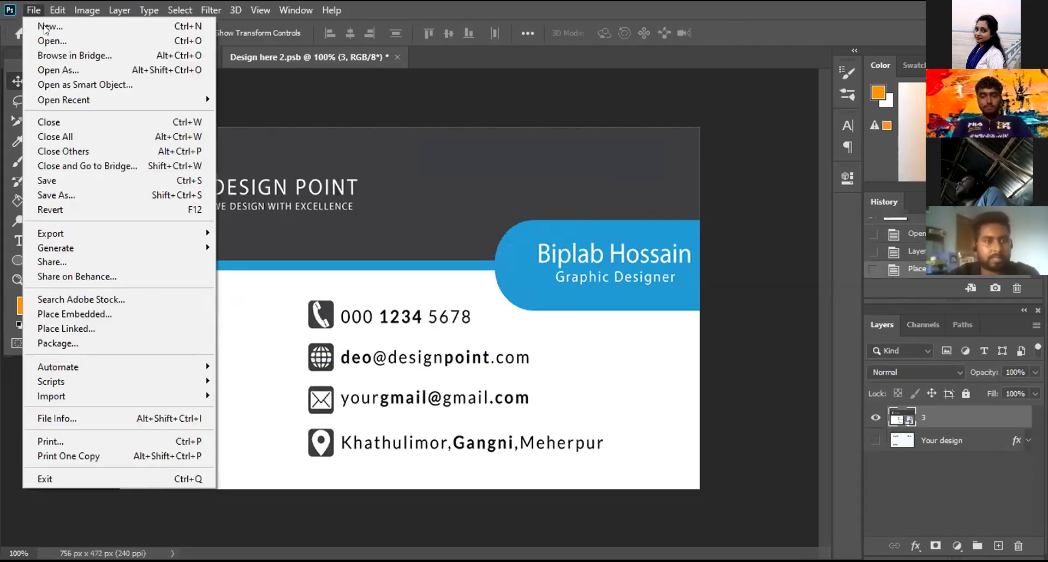
pyautogui.click(43, 180)
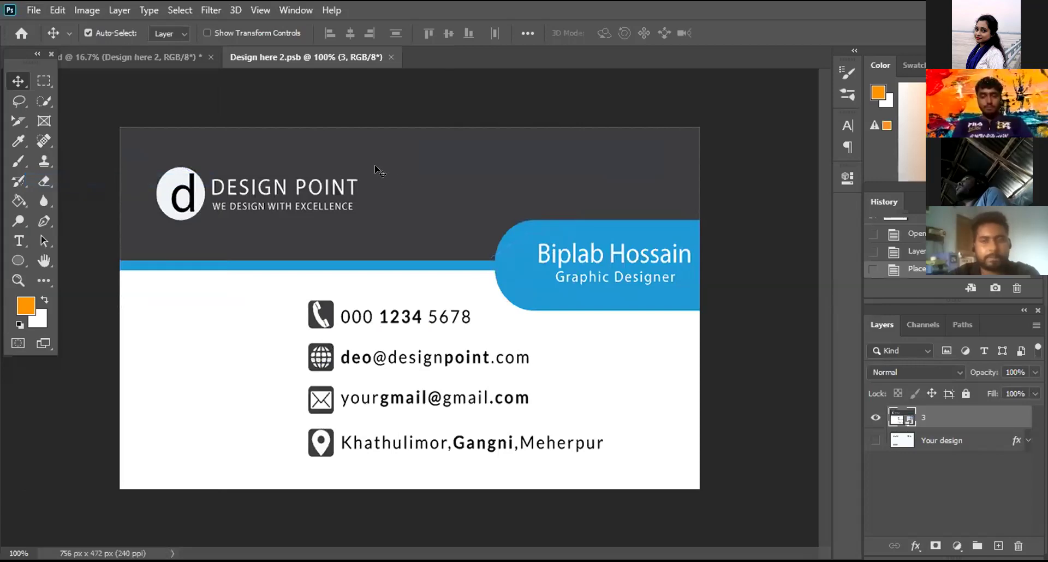
pyautogui.click(97, 54)
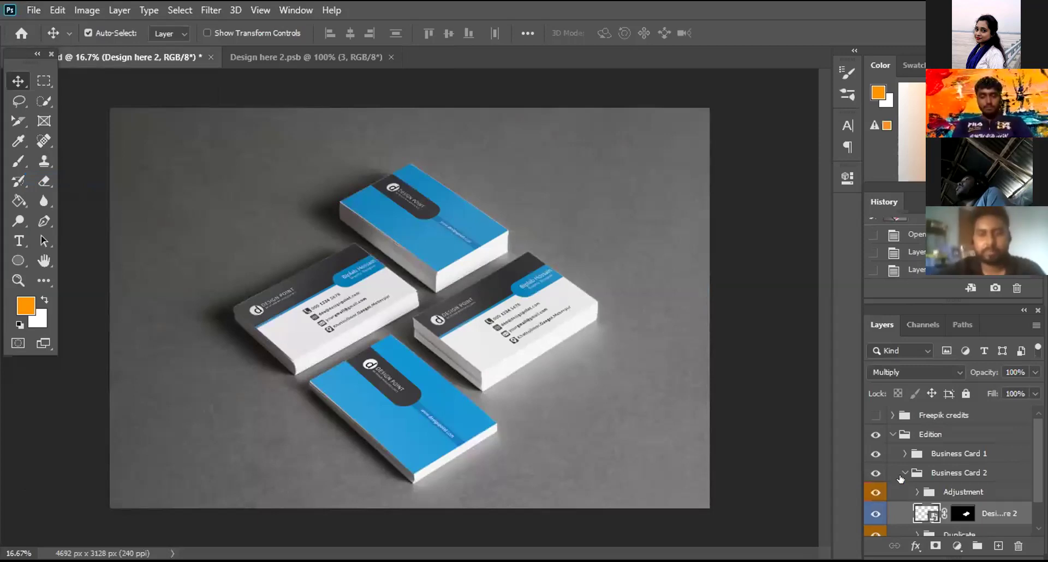
# Step: Collapse the Business Card 2 and Edition groups in the Layers panel
pyautogui.click(903, 473)
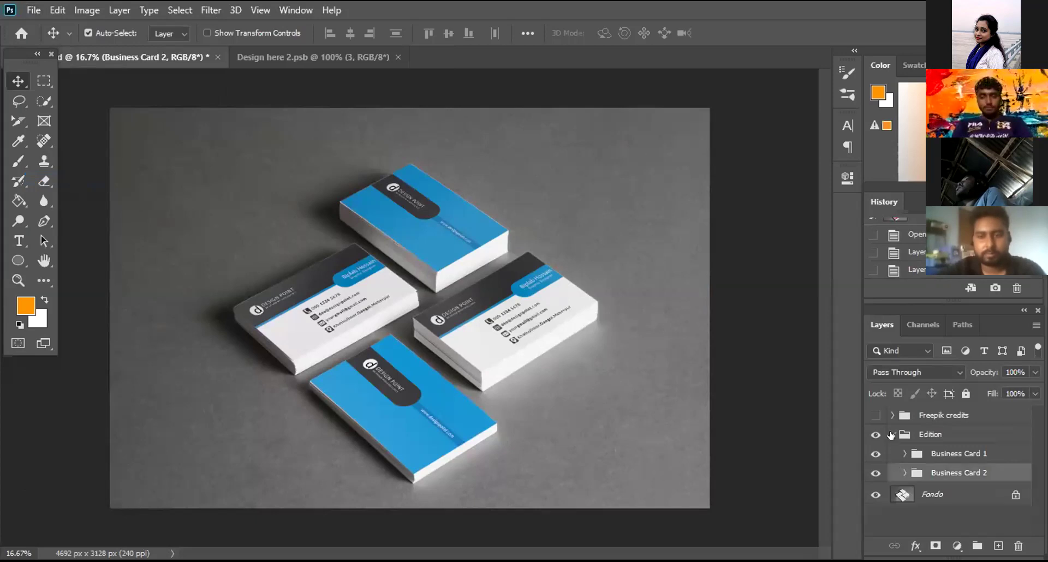
pyautogui.click(891, 434)
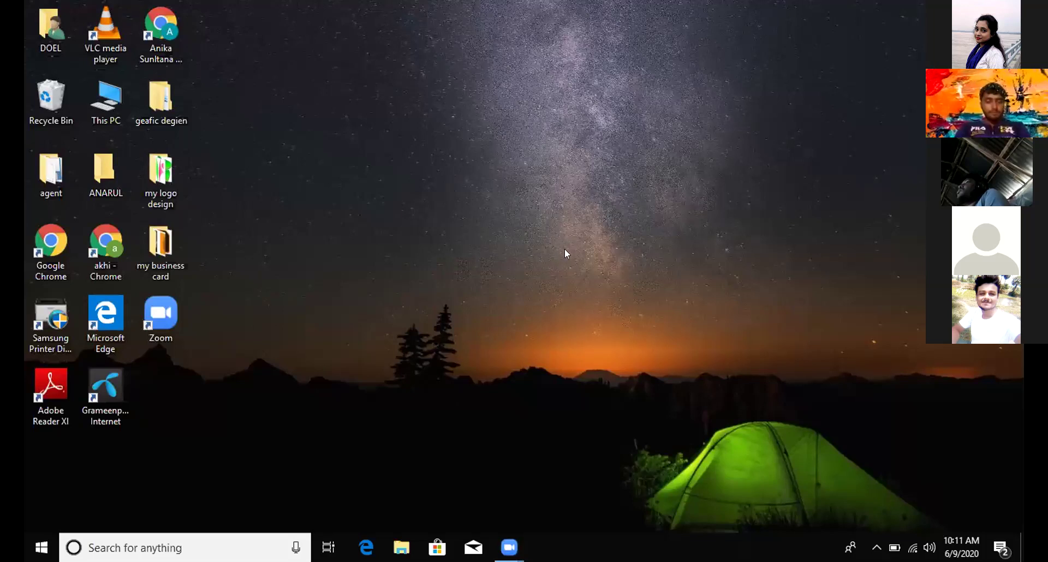
# Step: Open the 'my business card' folder and view the b card-1 image
pyautogui.doubleClick(157, 257)
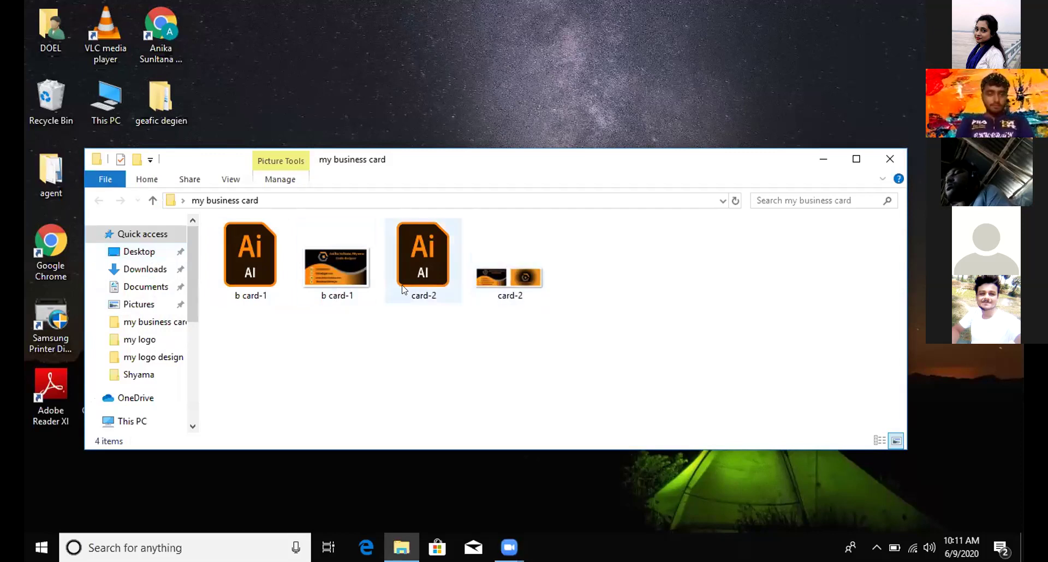
pyautogui.press('Left')
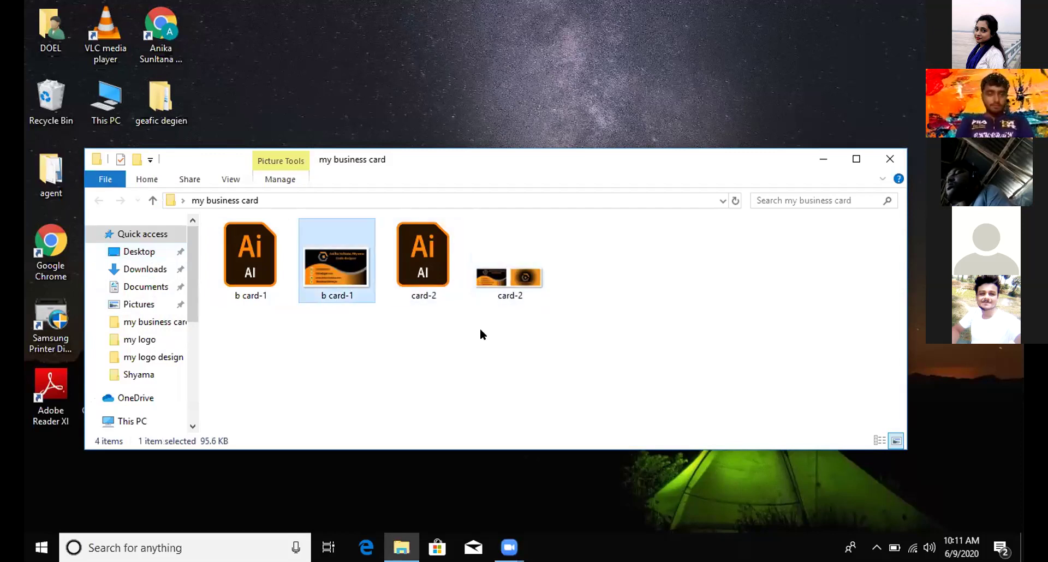
pyautogui.press('Return')
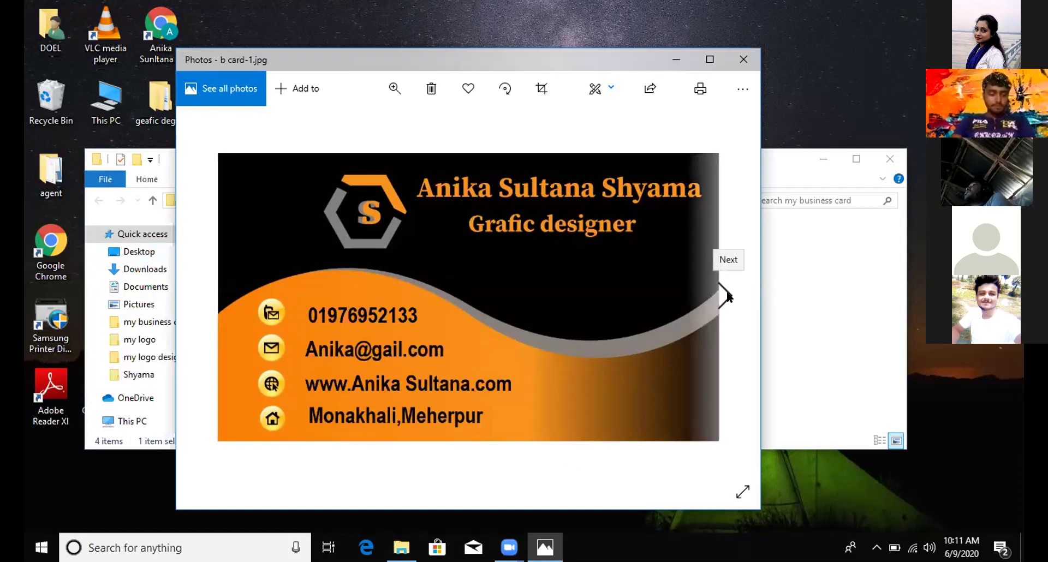
# Step: Move on to card-2.jpg, zoom and pan across its front and back faces, then close Photos
pyautogui.click(715, 297)
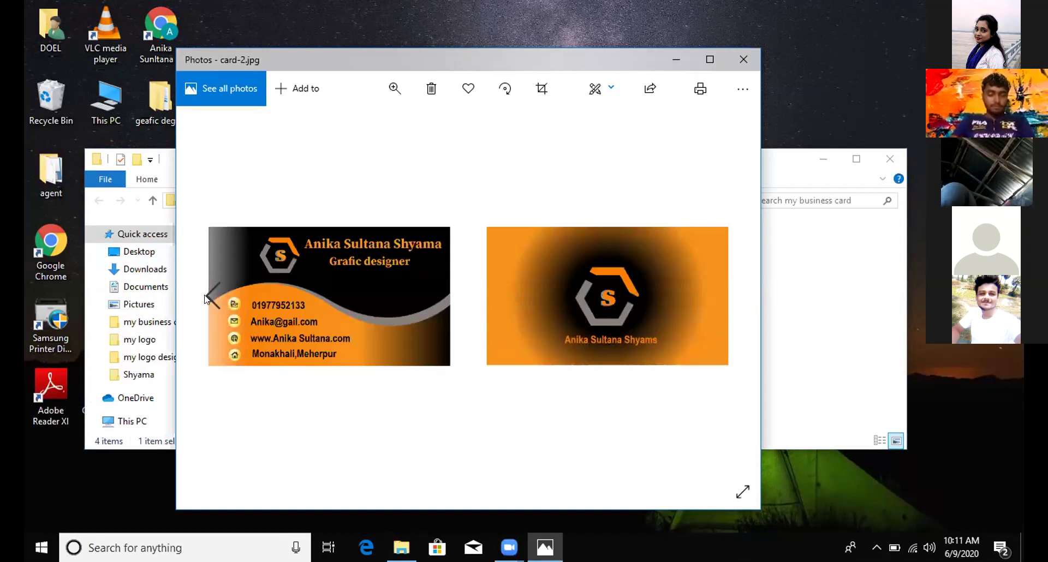
pyautogui.scroll(2, 334, 283)
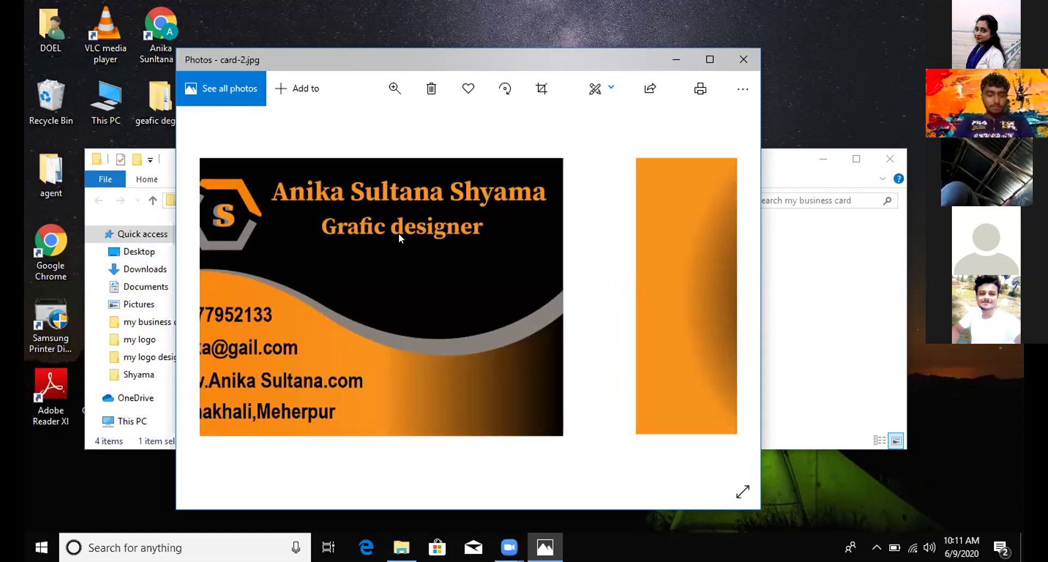
pyautogui.moveTo(406, 233); pyautogui.dragTo(224, 313)
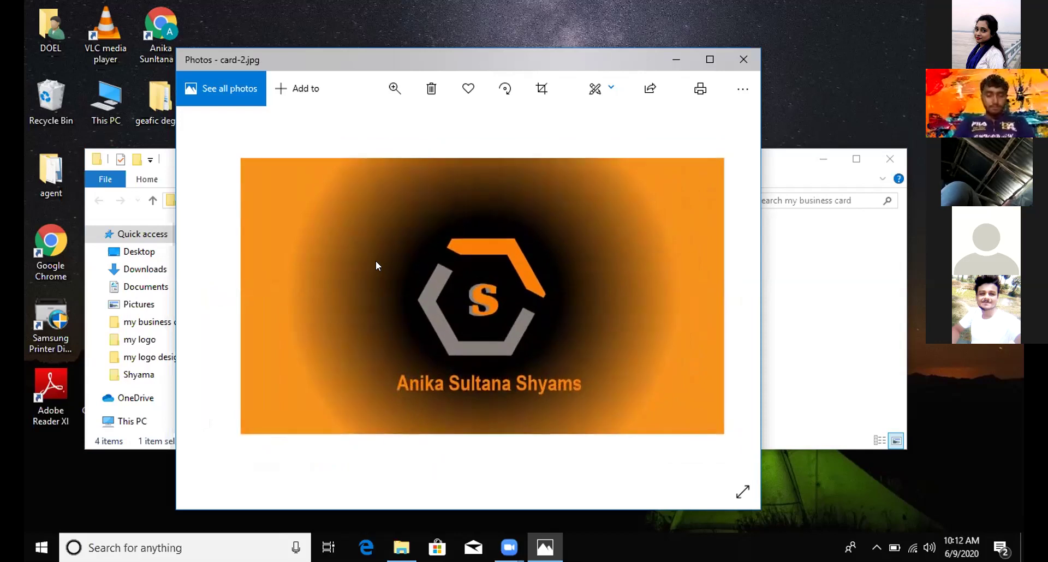
pyautogui.scroll(-1, 375, 261)
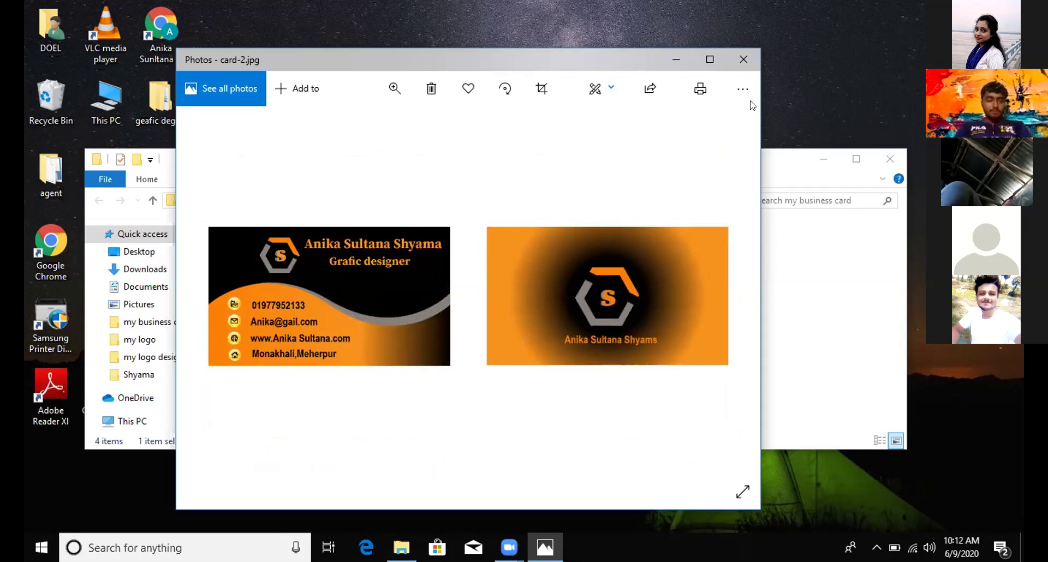
pyautogui.click(741, 55)
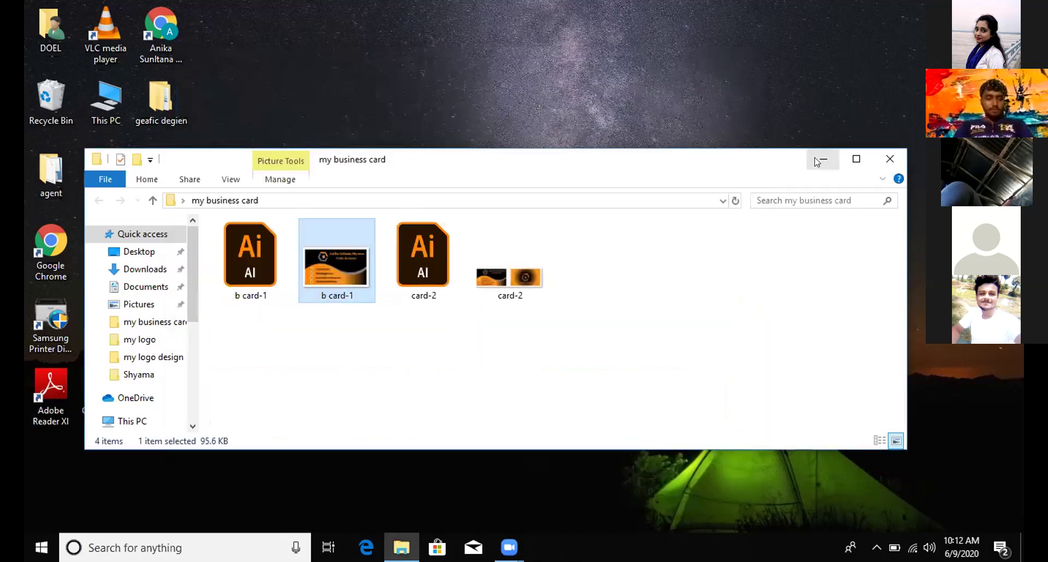
# Step: Minimize the business card folder window to show the desktop
pyautogui.press('super+d')
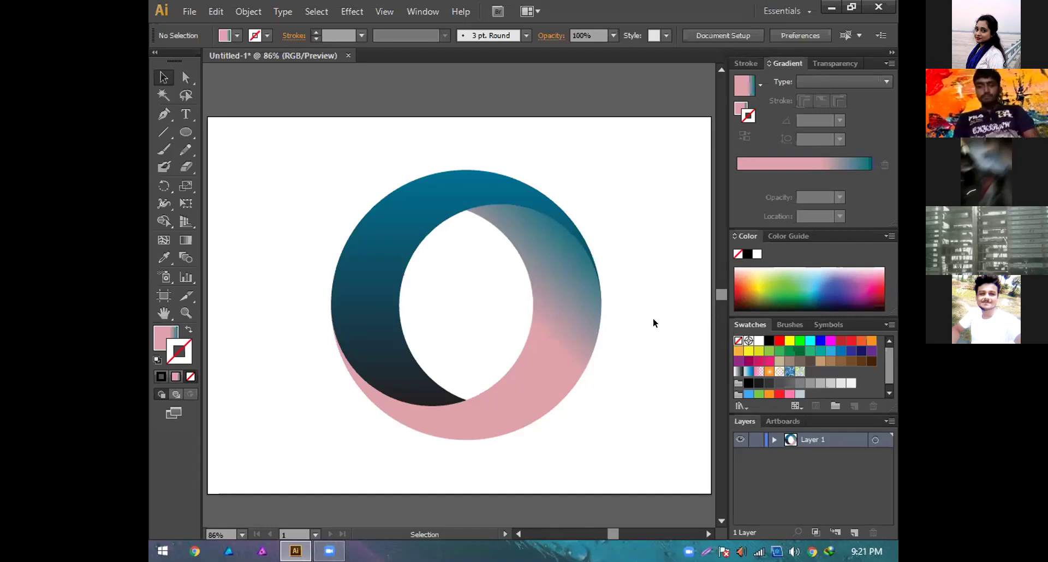
# Step: Save the gradient ring document as Logo.ai in Adobe Illustrator format with CS6 options
pyautogui.click(188, 14)
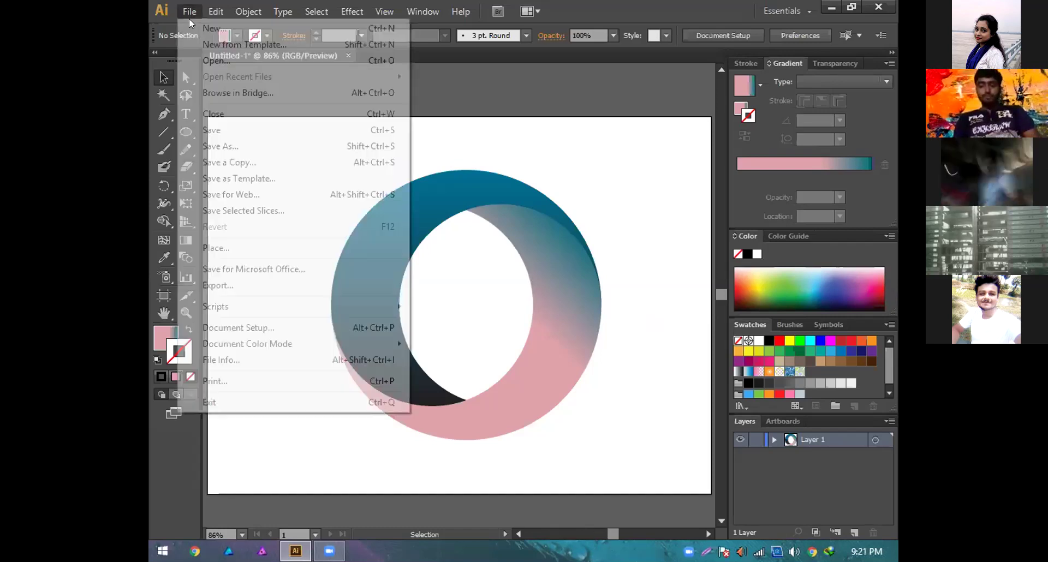
pyautogui.click(242, 145)
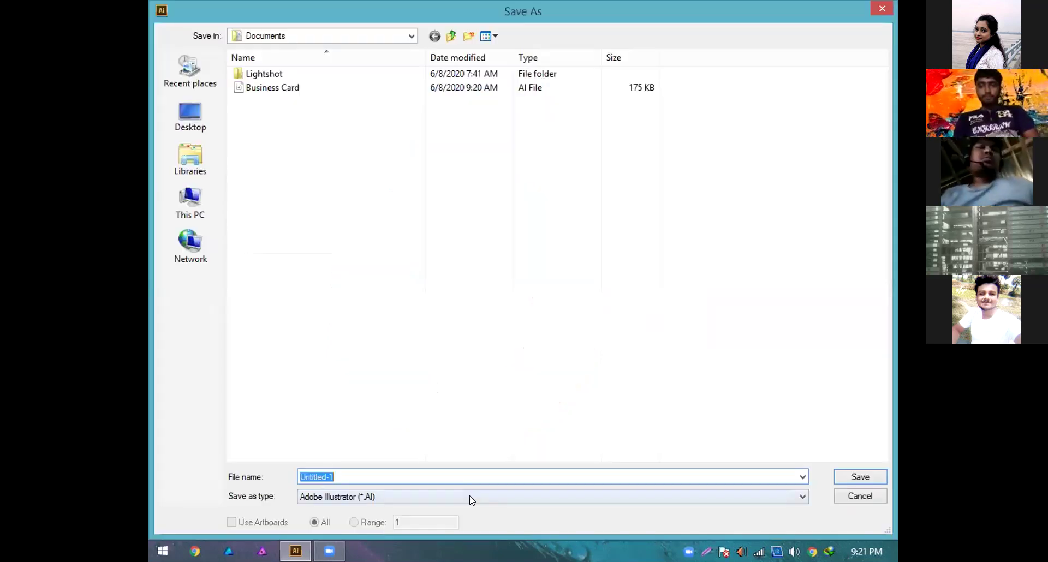
pyautogui.click(472, 501)
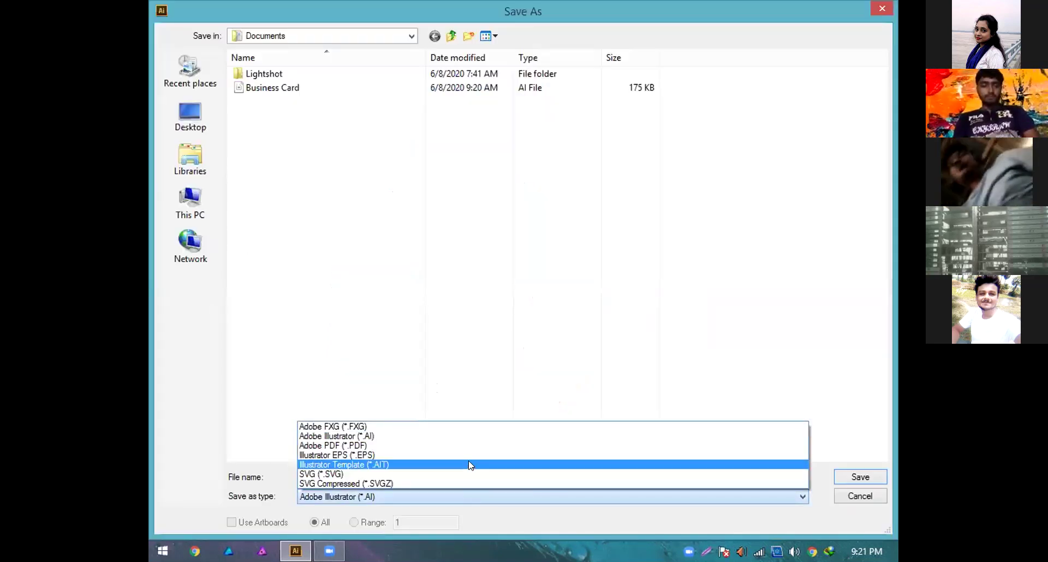
pyautogui.click(589, 521)
pyautogui.click(482, 478)
pyautogui.write('Logo')
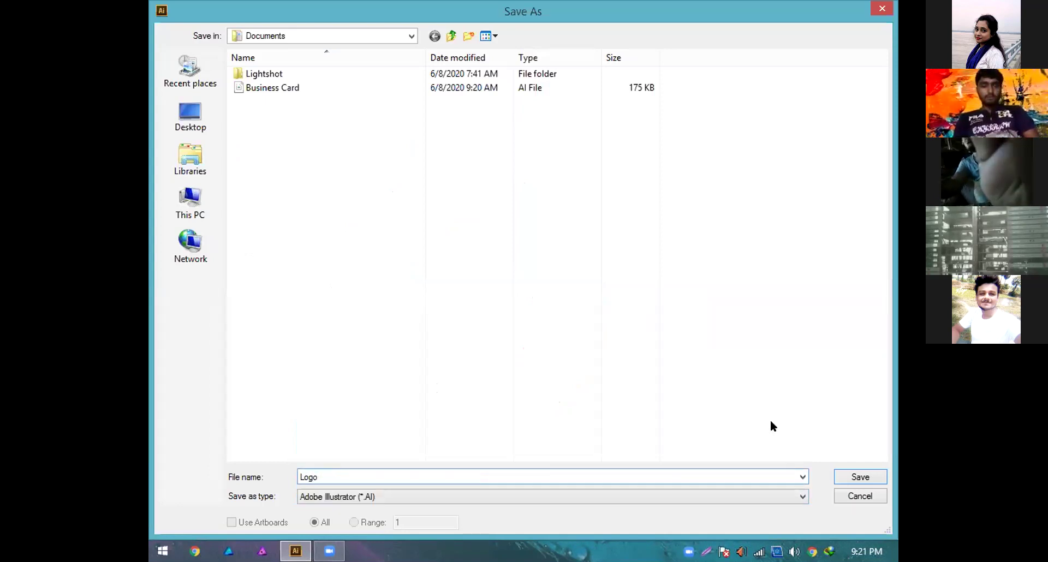
pyautogui.press('Return')
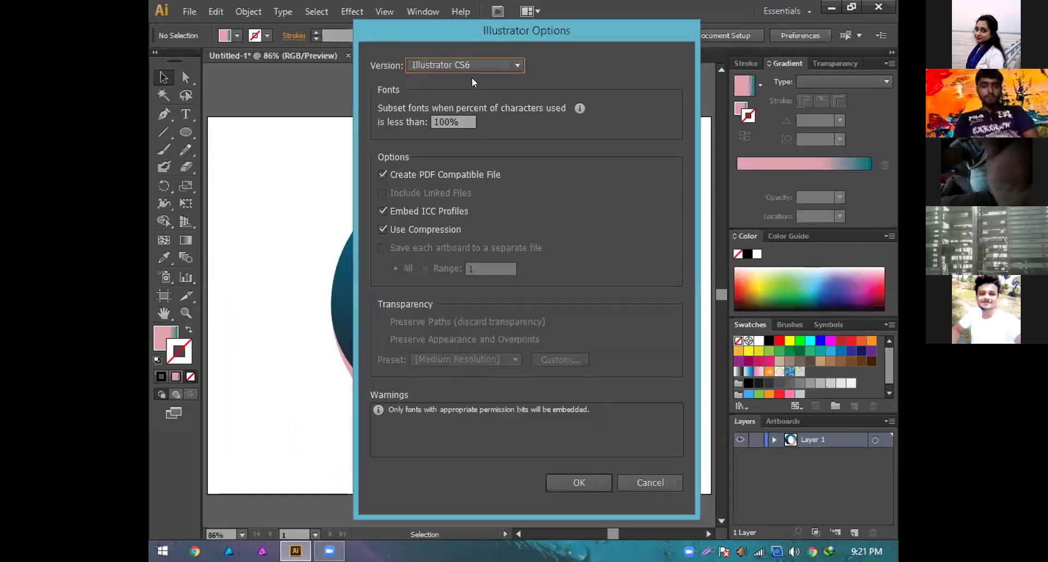
pyautogui.click(573, 481)
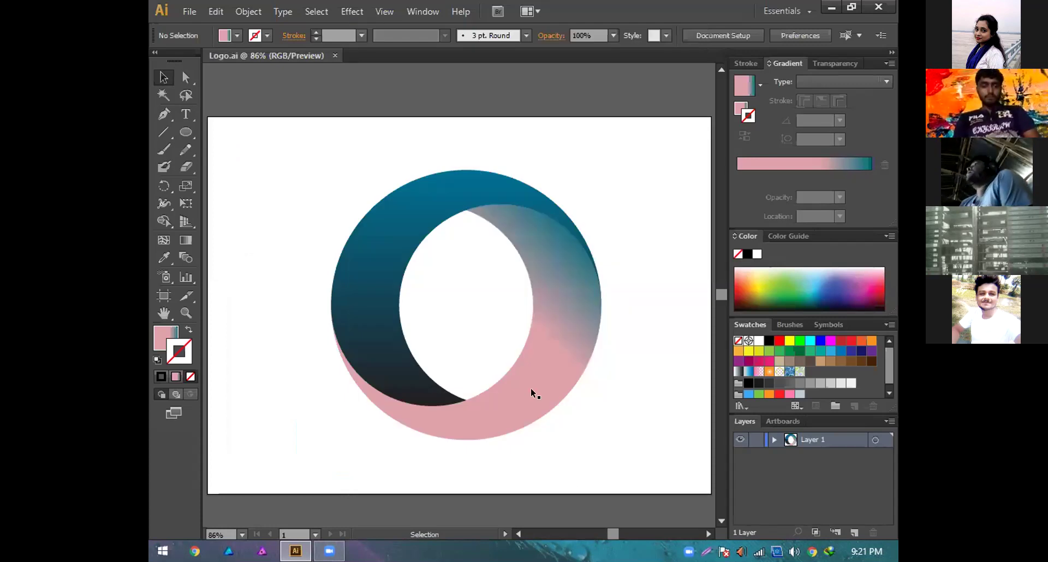
pyautogui.hotkey('alt', 'f')
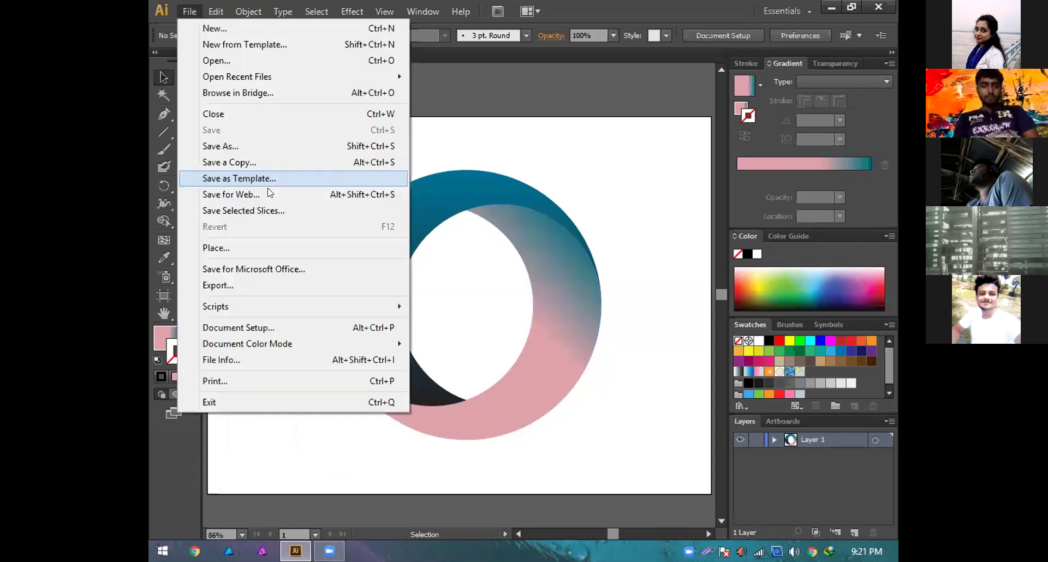
pyautogui.click(271, 146)
pyautogui.click(410, 502)
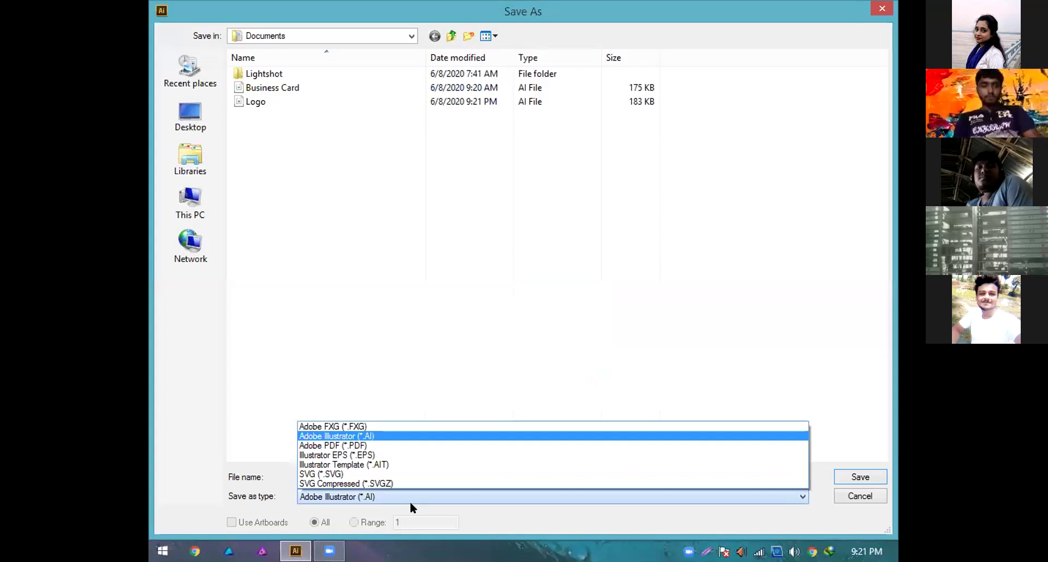
pyautogui.click(809, 518)
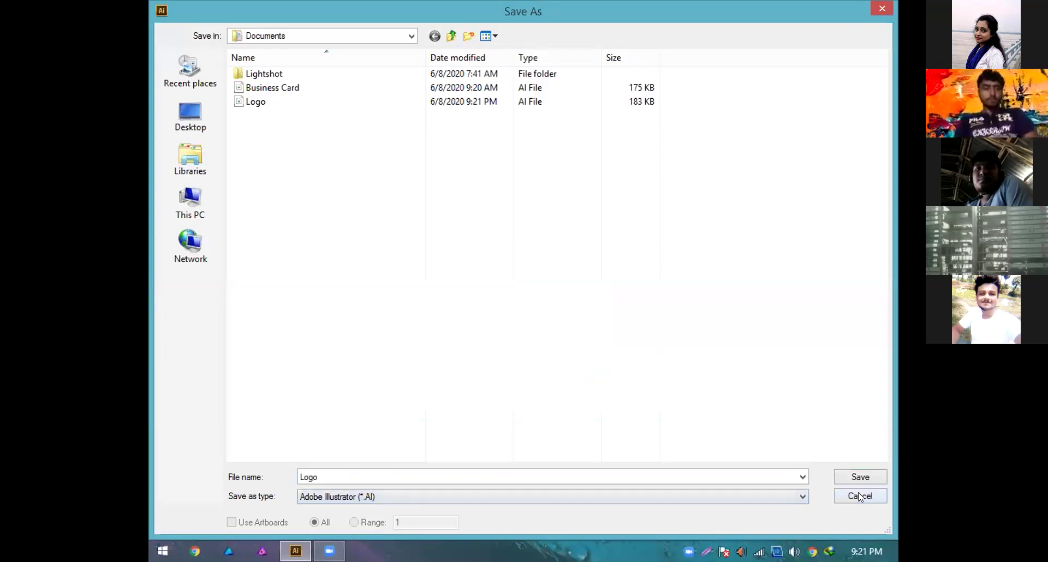
pyautogui.click(859, 496)
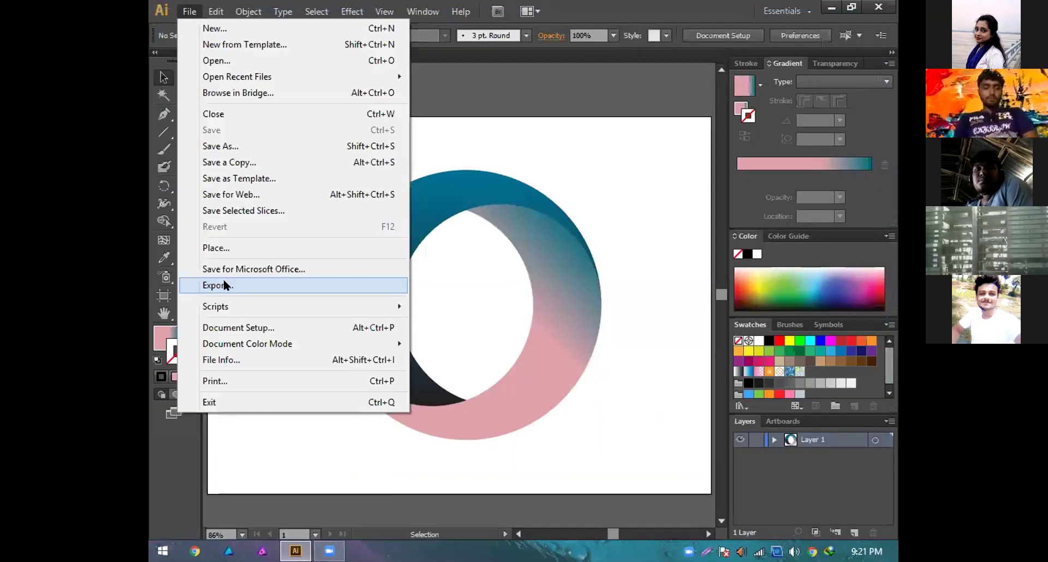
# Step: Export the ring artwork as a PNG named O logo.png
pyautogui.click(224, 282)
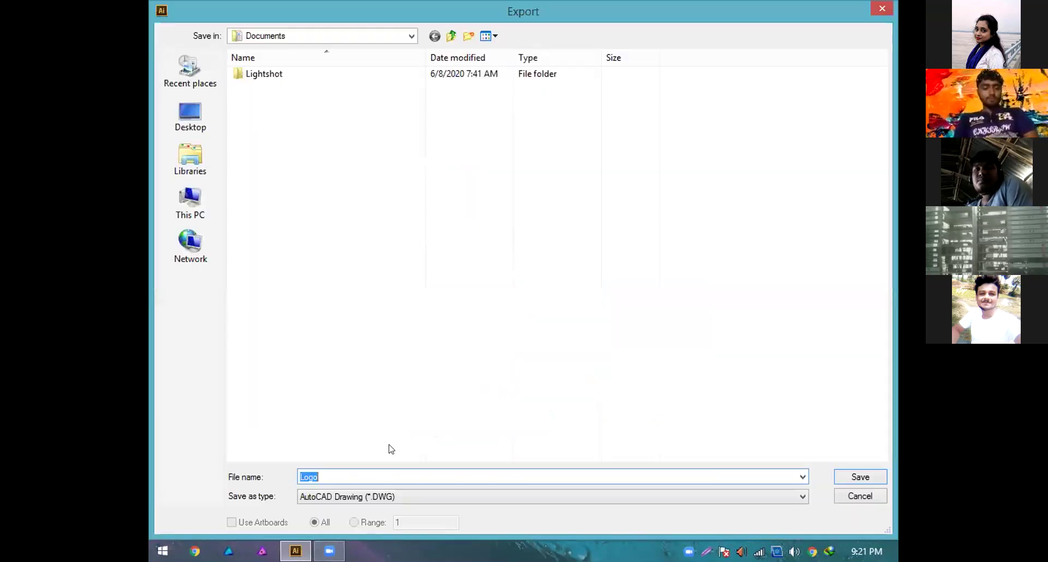
pyautogui.click(402, 494)
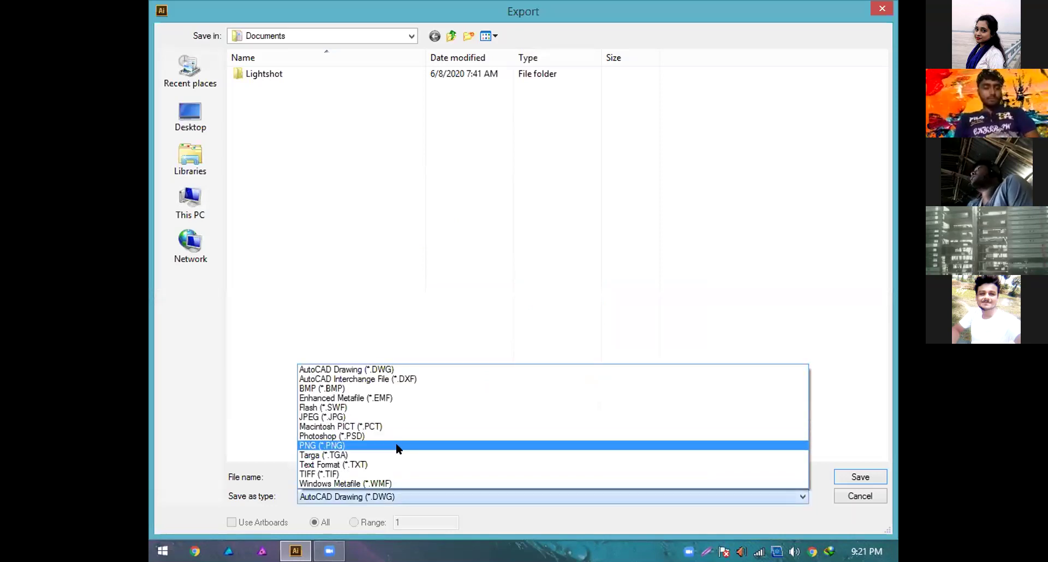
pyautogui.click(397, 446)
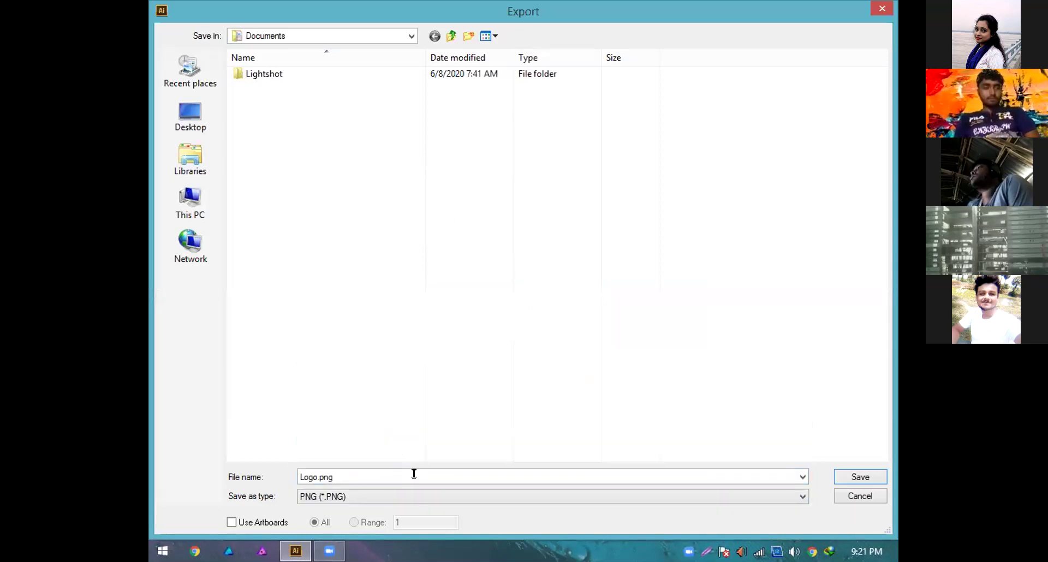
pyautogui.doubleClick(414, 474)
pyautogui.write('O logo')
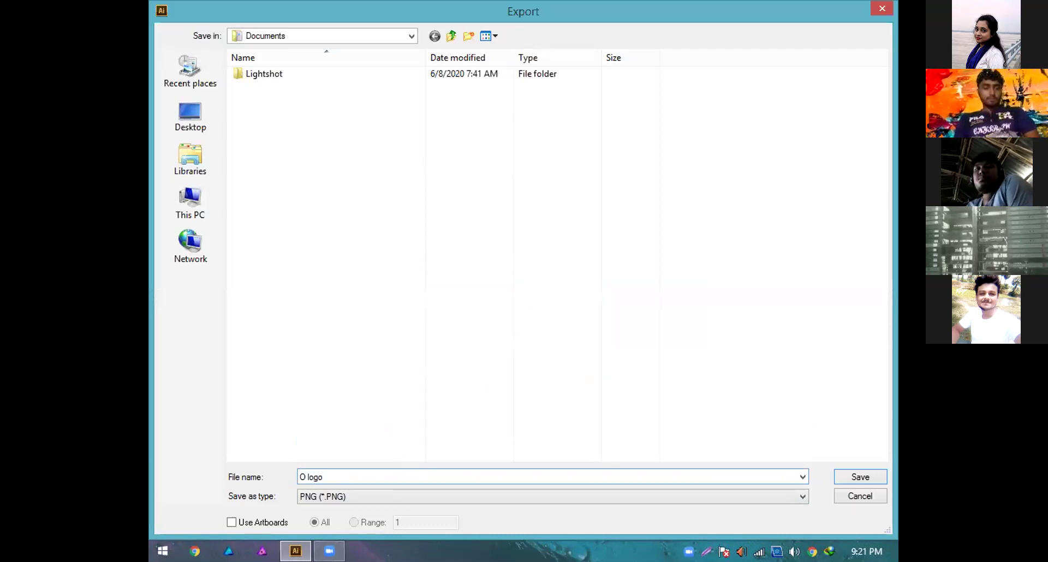
pyautogui.click(877, 482)
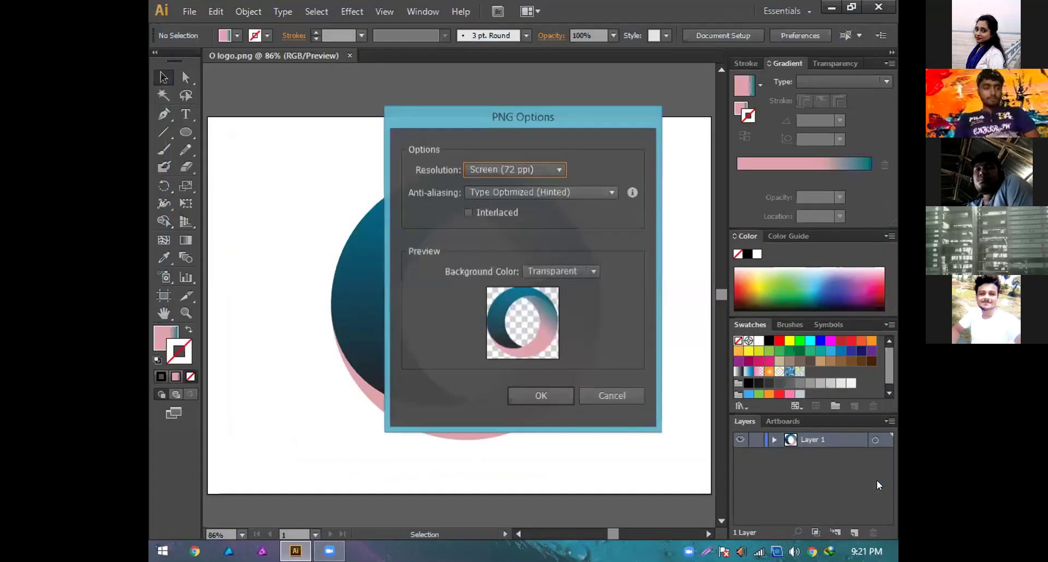
# Step: Set the PNG export resolution to High (300 ppi) and confirm the options
pyautogui.click(538, 170)
pyautogui.click(536, 211)
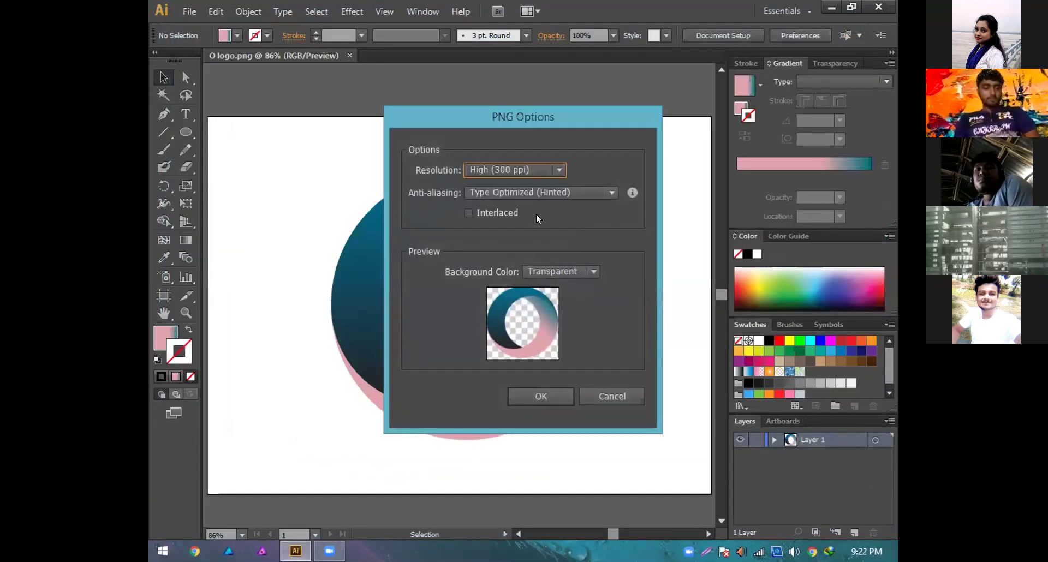
pyautogui.click(542, 390)
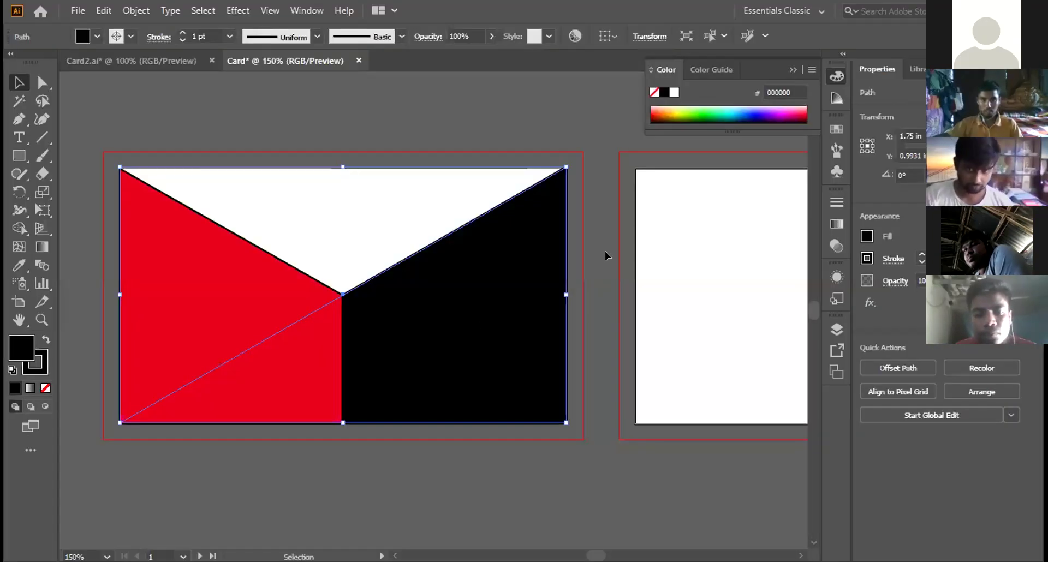
# Step: Bring up Card2.ai at 150% zoom, ending with the Selection tool active
pyautogui.scroll(2, 590, 385)
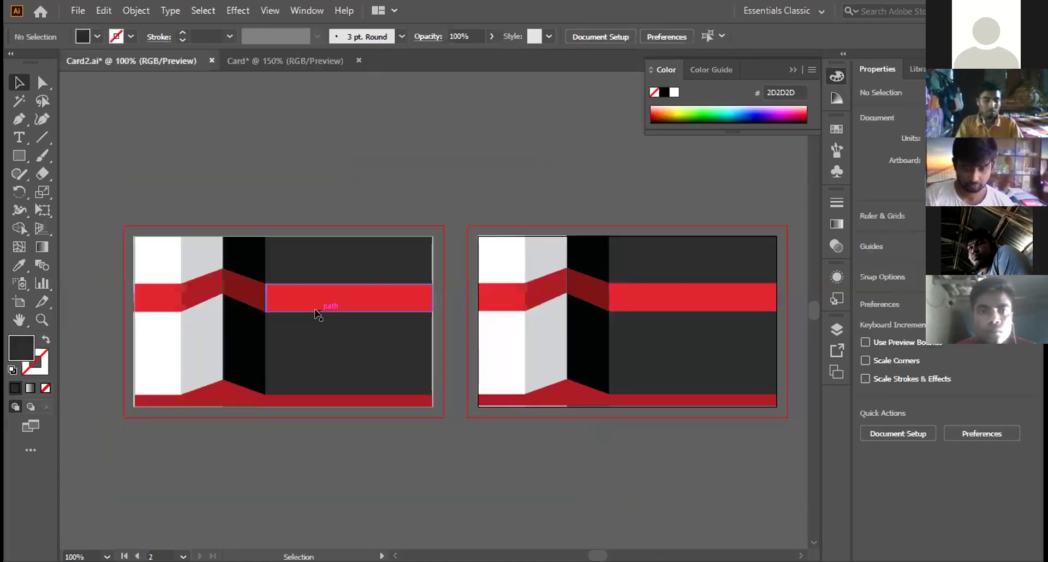
pyautogui.click(156, 57)
pyautogui.scroll(1, 264, 306)
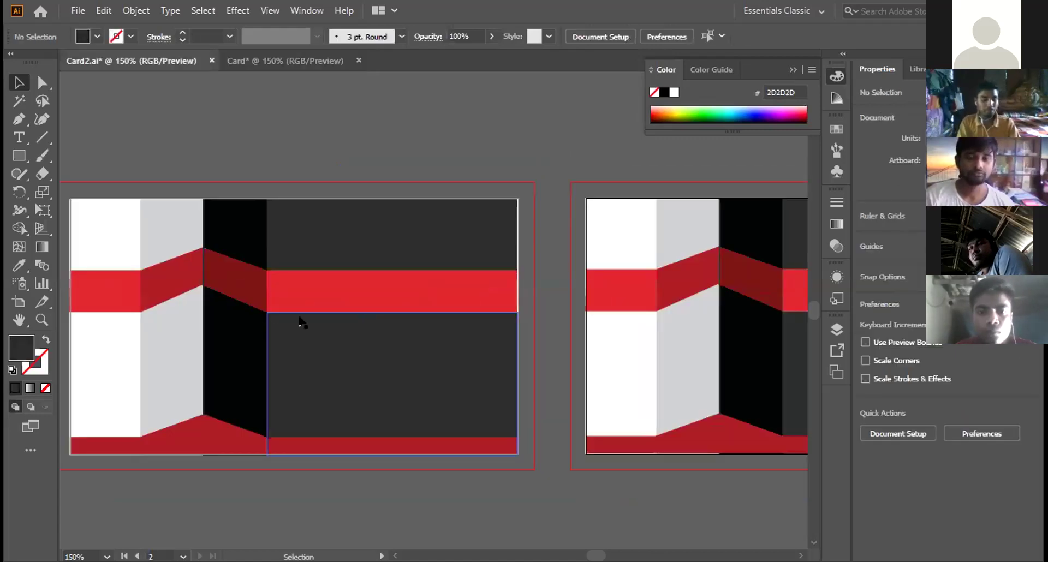
pyautogui.scroll(-1, 301, 322)
pyautogui.press('a')
pyautogui.hscroll(-3, 307, 325)
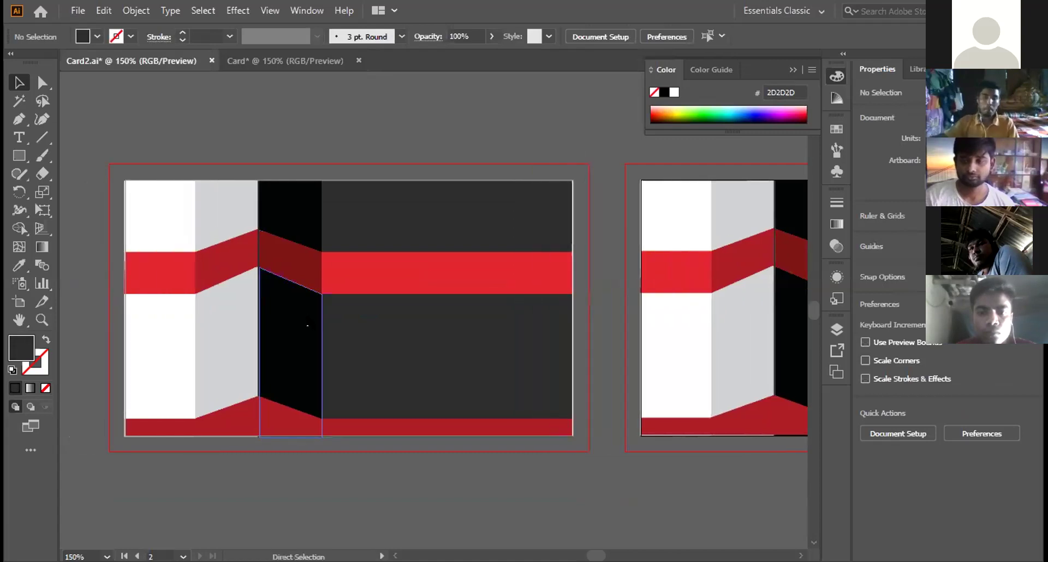
pyautogui.press('v')
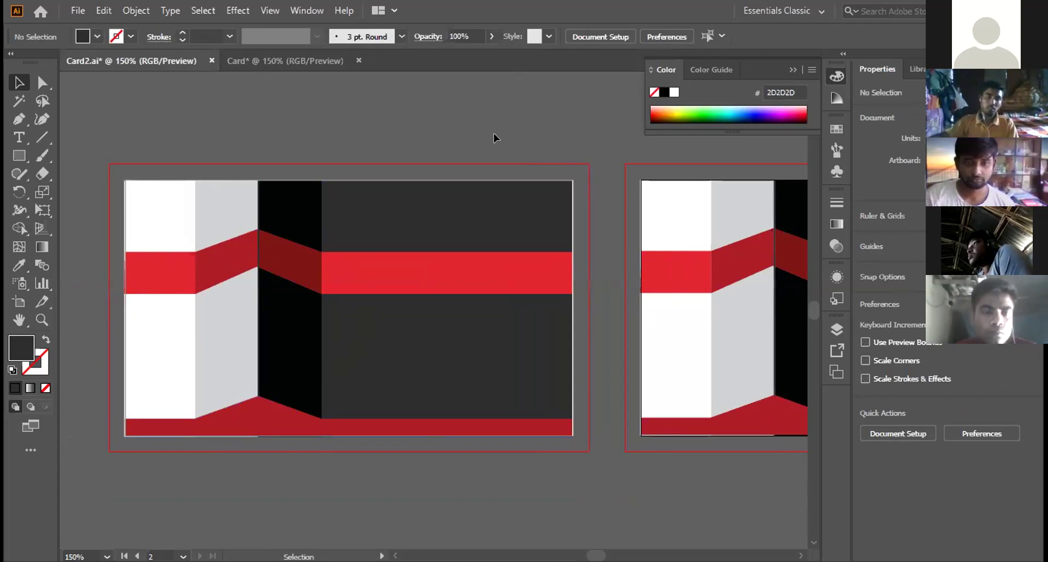
# Step: Select and deselect the card artwork, then collapse the Color panel
pyautogui.click(435, 327)
pyautogui.click(603, 290)
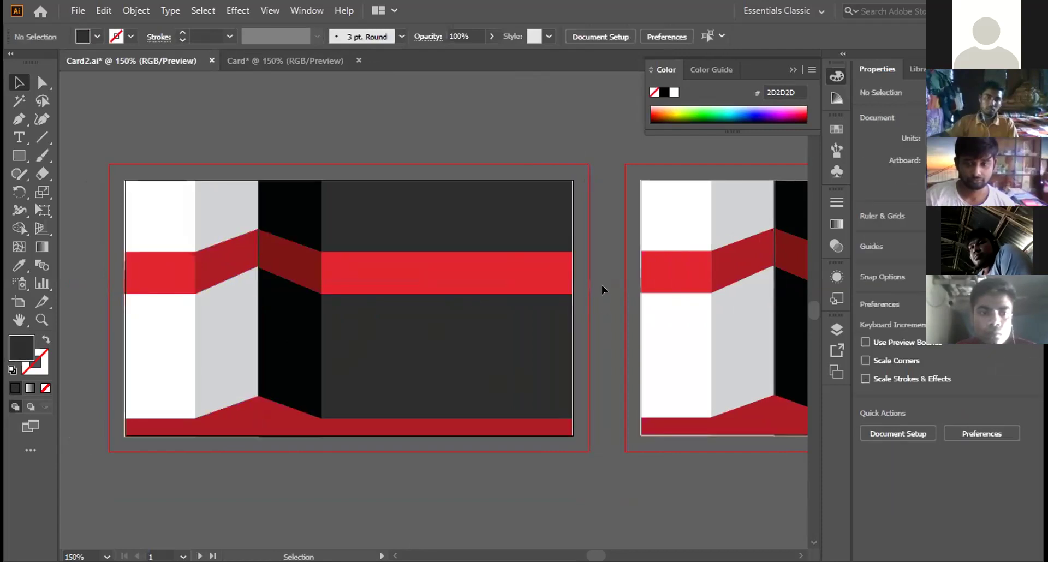
pyautogui.click(836, 76)
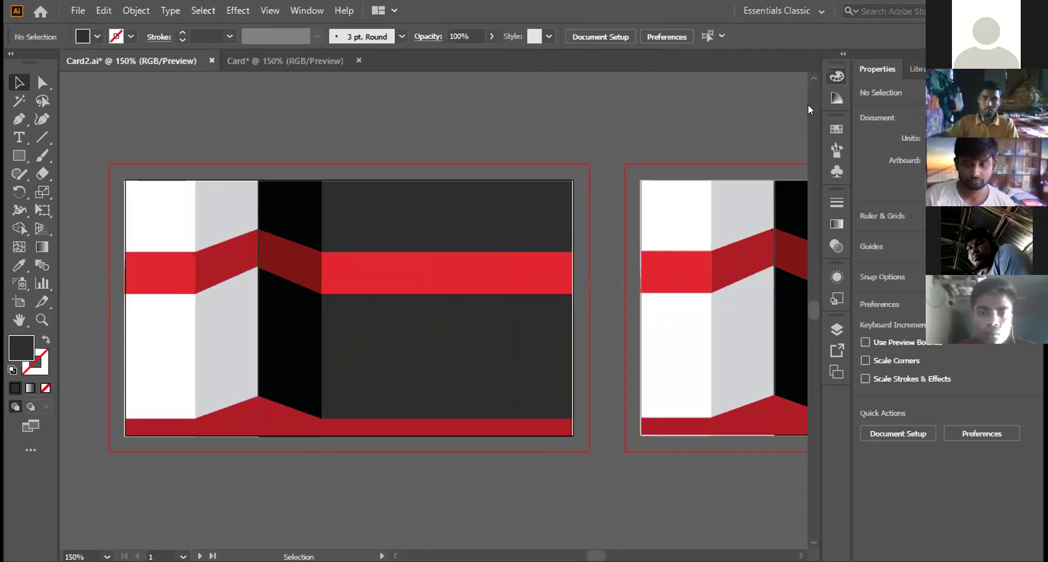
# Step: Show the Symbols panel, glance at Brushes and Swatches, then select the card artwork
pyautogui.click(836, 171)
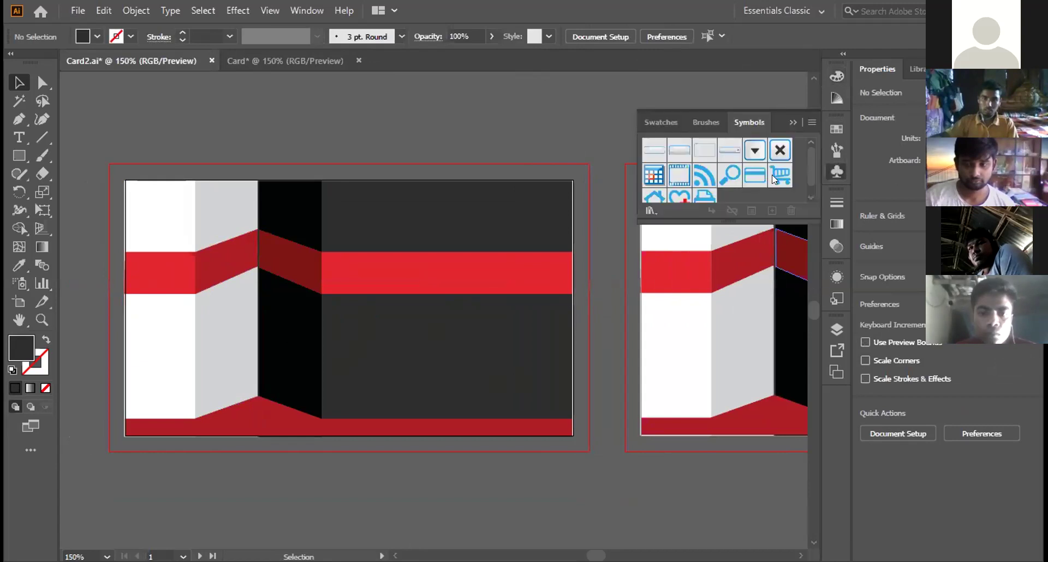
pyautogui.click(706, 122)
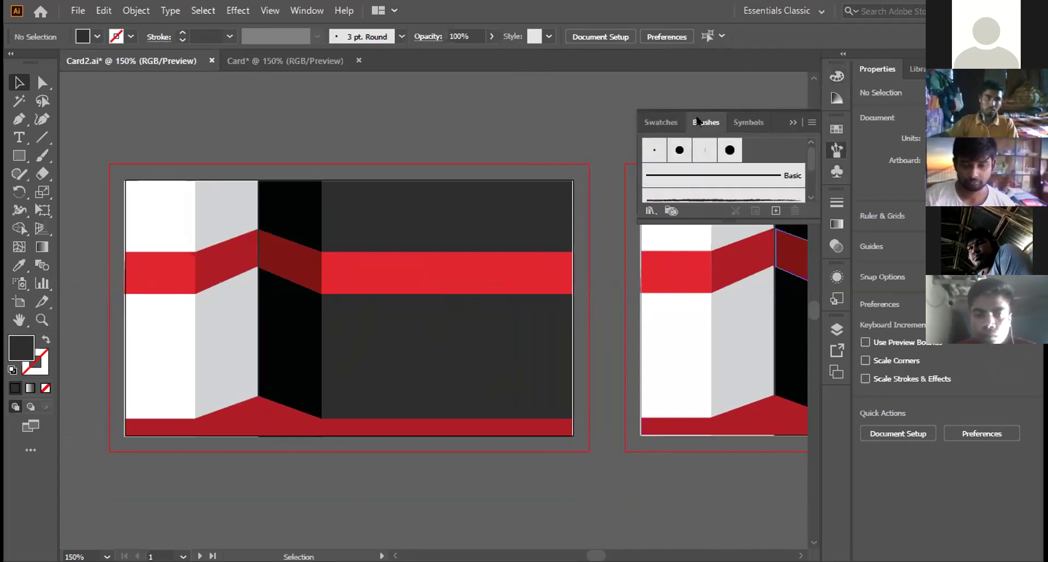
pyautogui.click(661, 122)
pyautogui.click(749, 120)
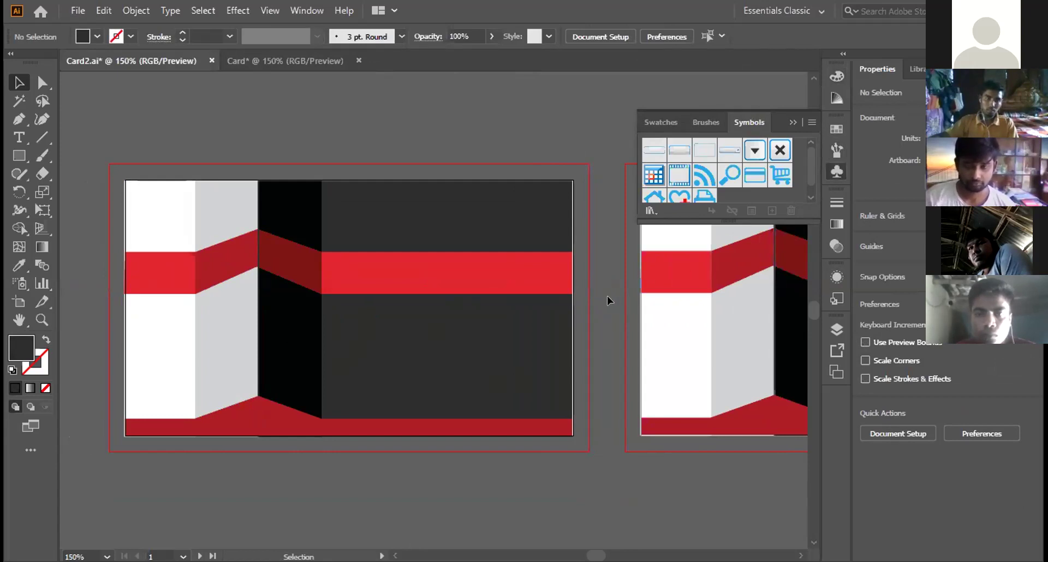
pyautogui.click(528, 284)
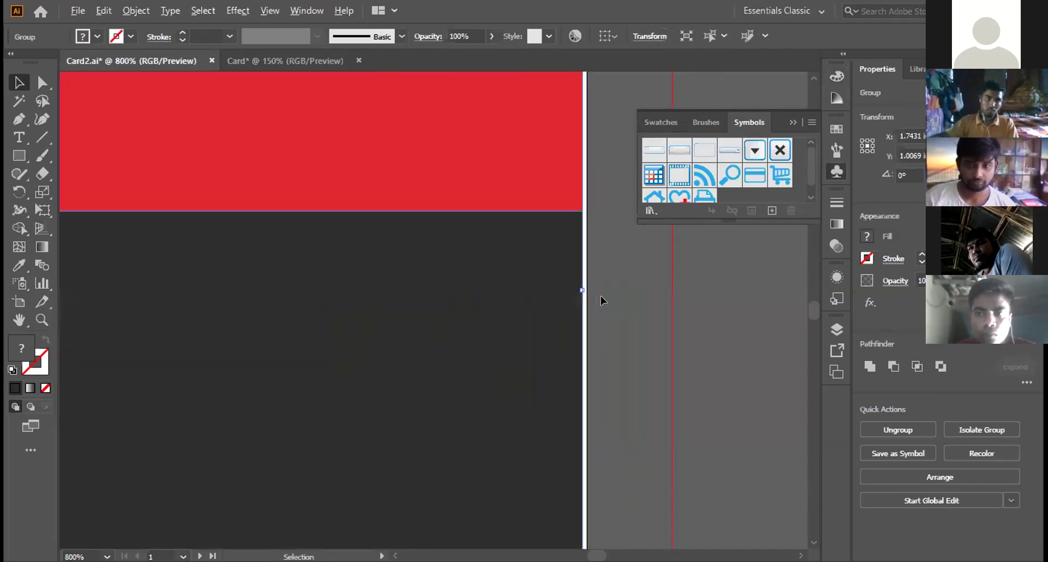
# Step: Stretch the card artwork group wider to about 3.51 in
pyautogui.scroll(5, 570, 311)
pyautogui.click(582, 291)
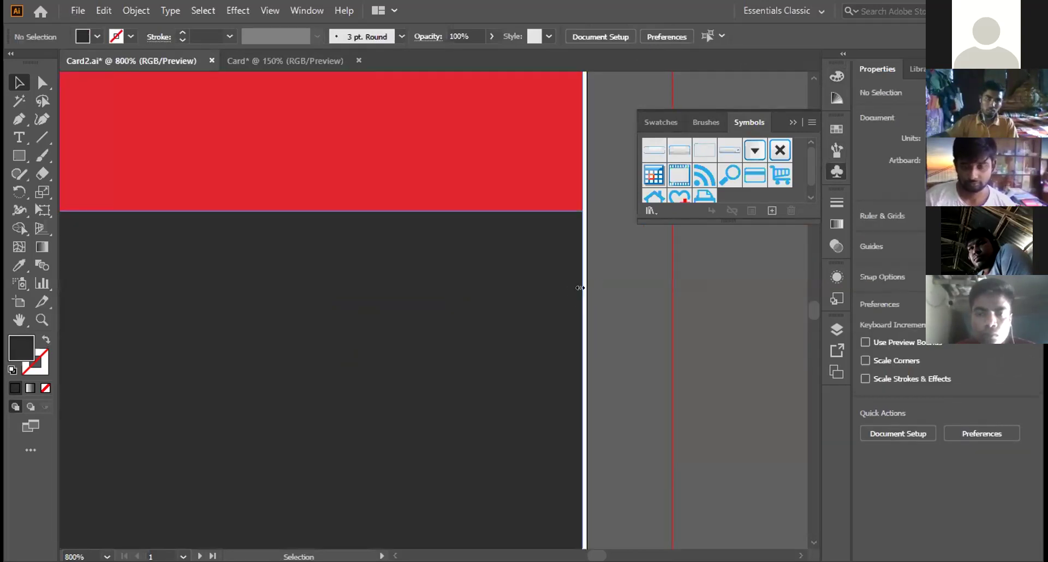
pyautogui.click(576, 288)
pyautogui.moveTo(576, 288); pyautogui.dragTo(584, 288)
pyautogui.click(632, 288)
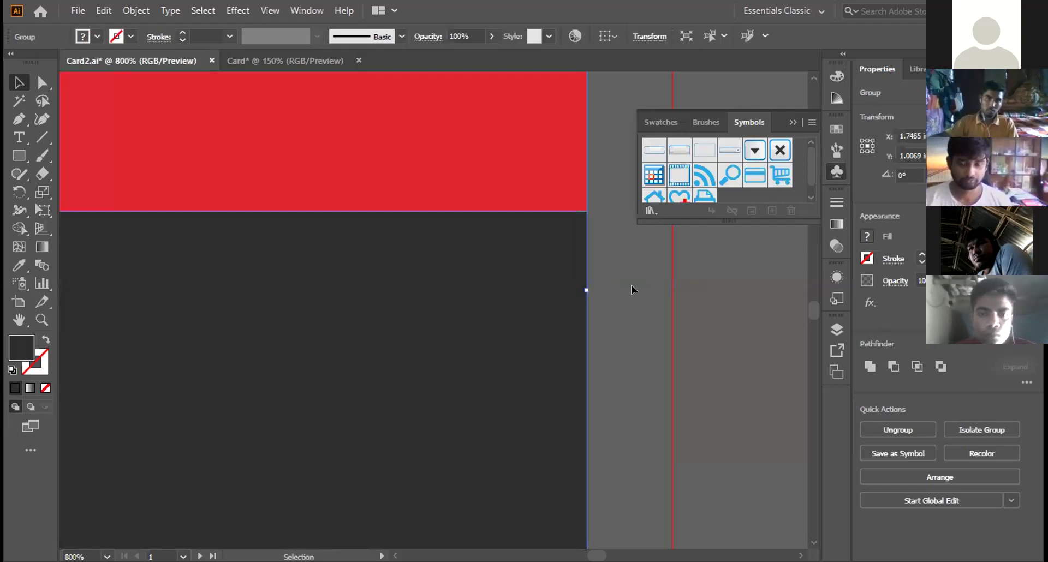
# Step: On the second card, extend the red band's right edge to meet the card edge
pyautogui.scroll(-5, 441, 317)
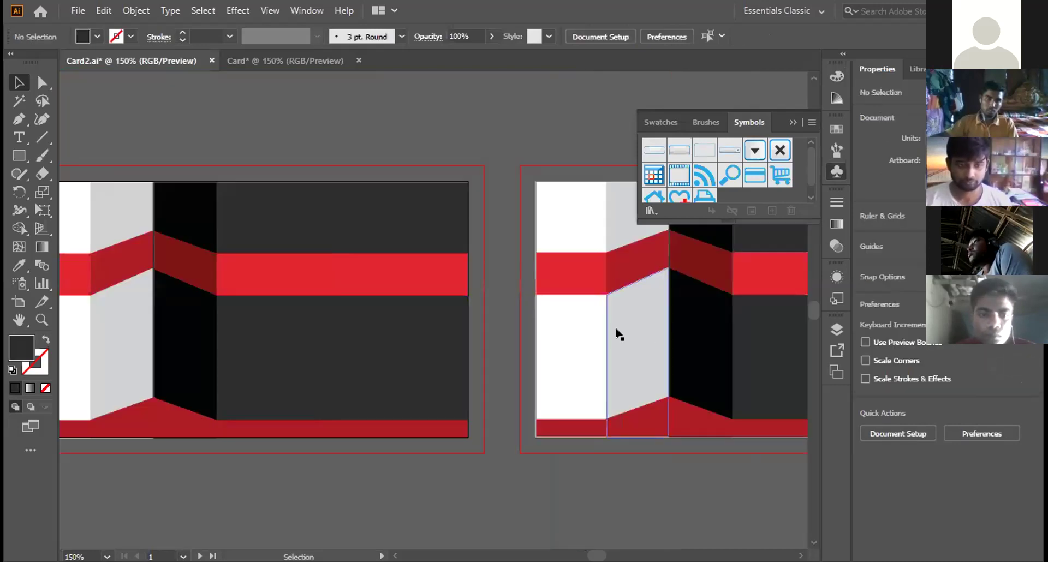
pyautogui.click(632, 314)
pyautogui.scroll(3, 569, 311)
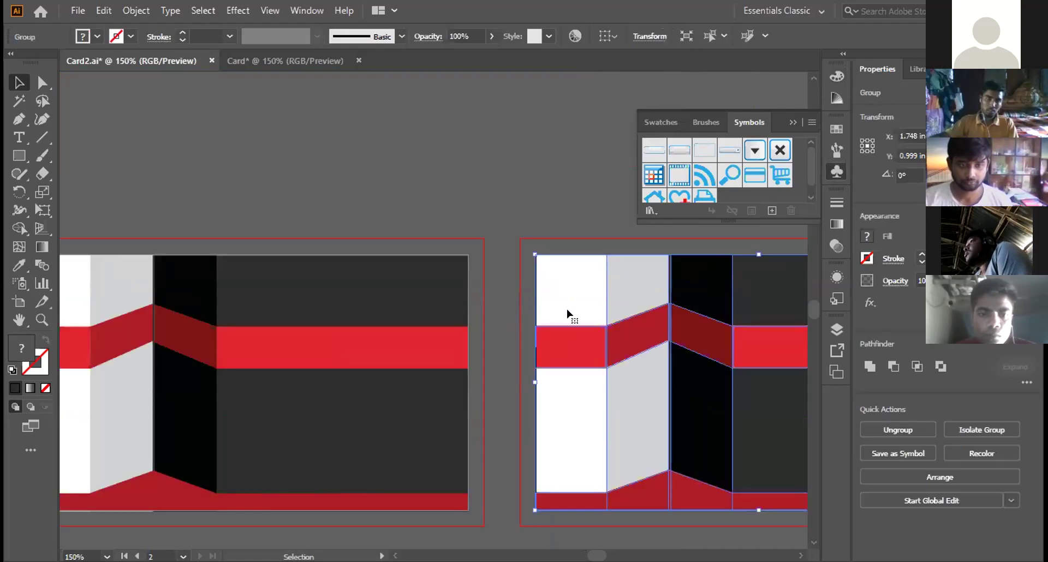
pyautogui.hscroll(4, 631, 340)
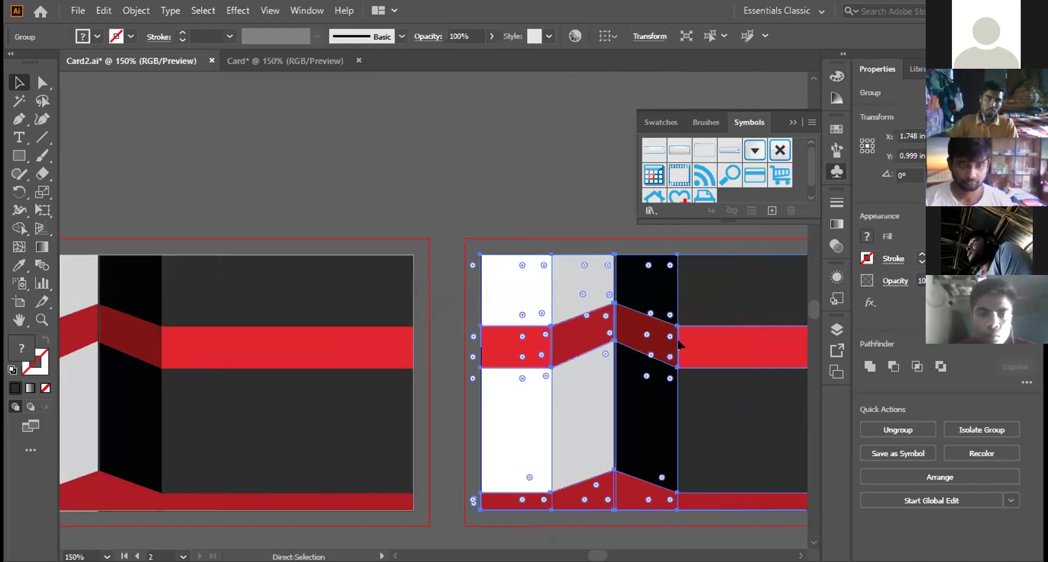
pyautogui.hscroll(3, 678, 344)
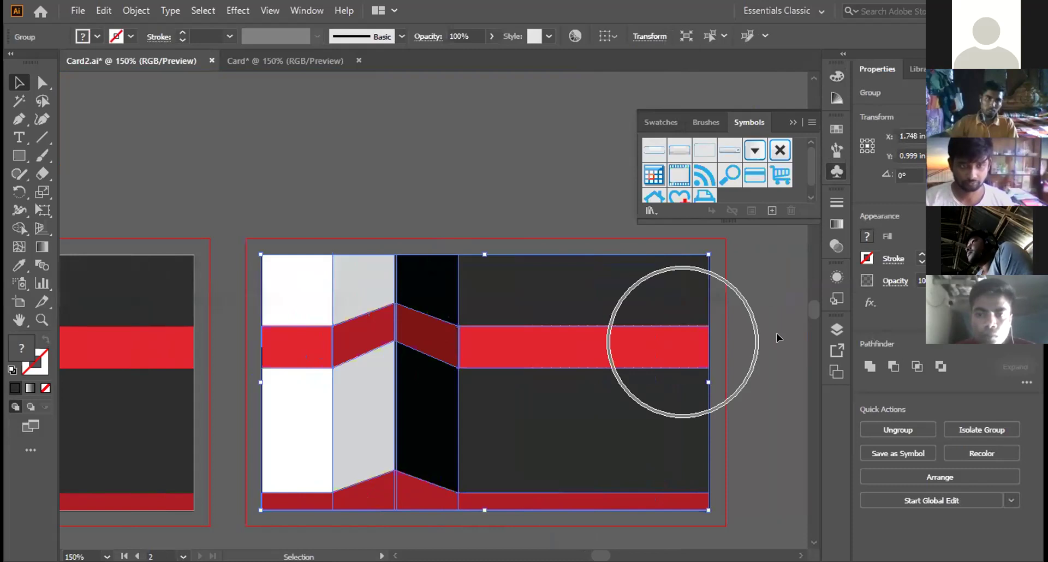
pyautogui.scroll(3, 704, 350)
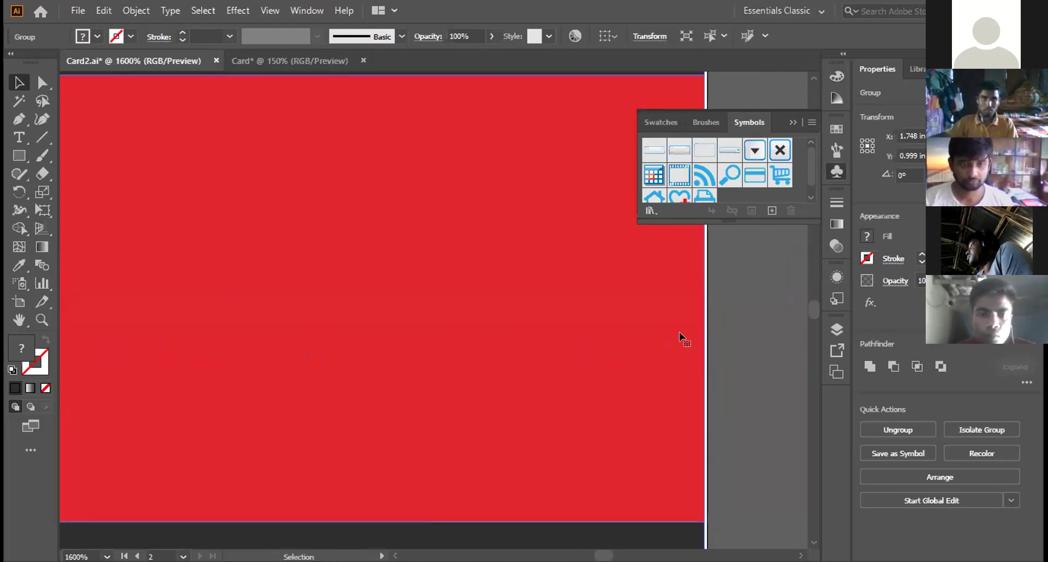
pyautogui.click(621, 312)
pyautogui.click(618, 311)
pyautogui.scroll(-4, 639, 330)
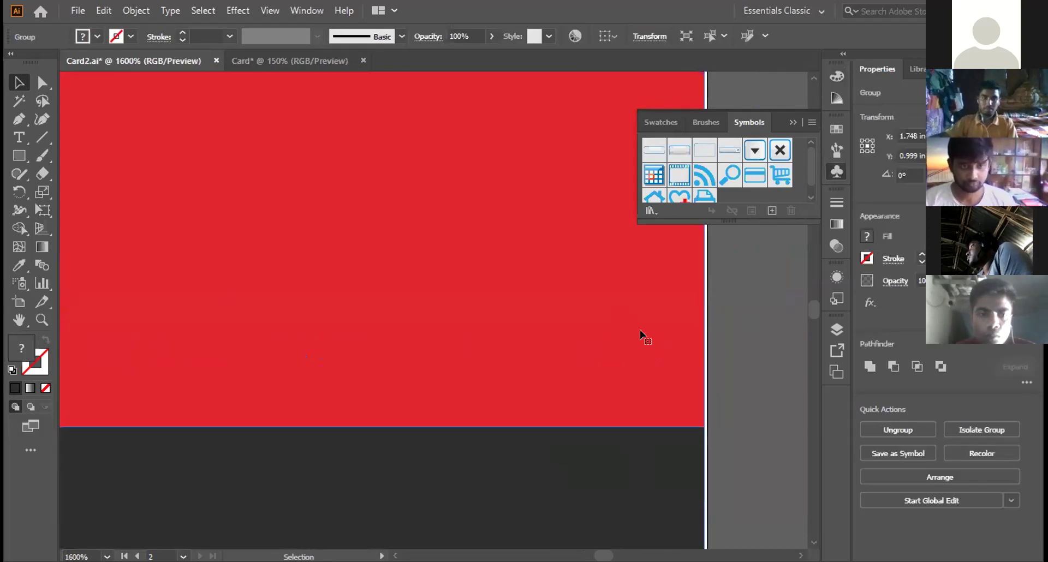
pyautogui.scroll(-2, 644, 336)
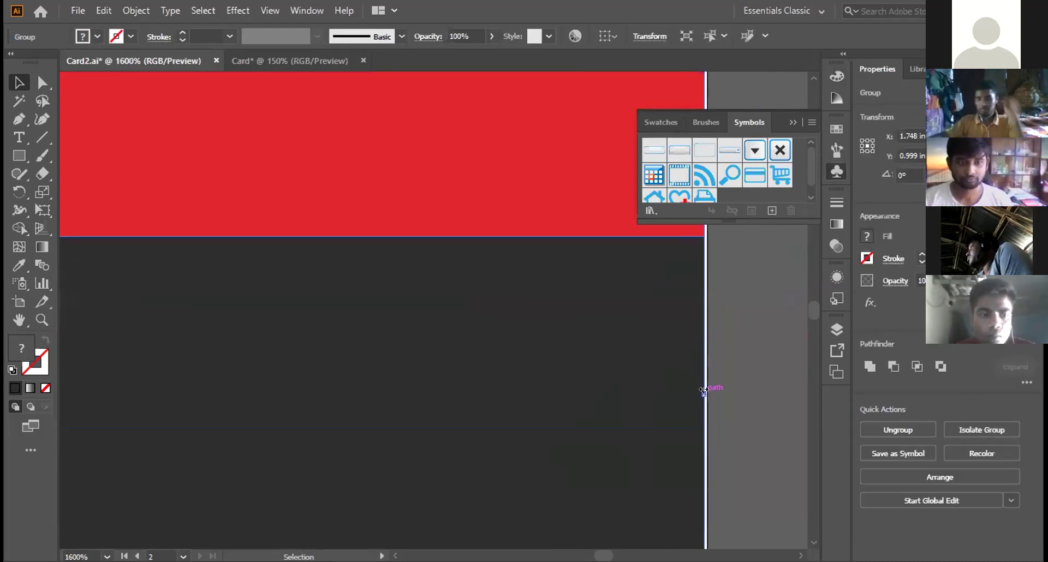
pyautogui.moveTo(702, 391); pyautogui.dragTo(708, 394)
pyautogui.click(737, 380)
# Step: Pan around the second card to check the ribbon artwork group
pyautogui.scroll(-5, 276, 308)
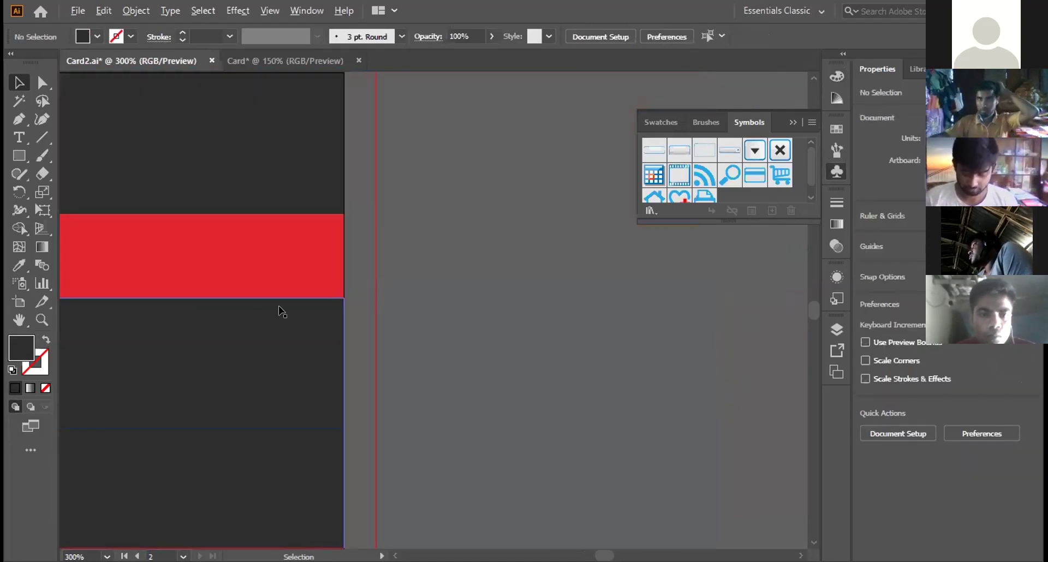
pyautogui.hscroll(-3, 309, 311)
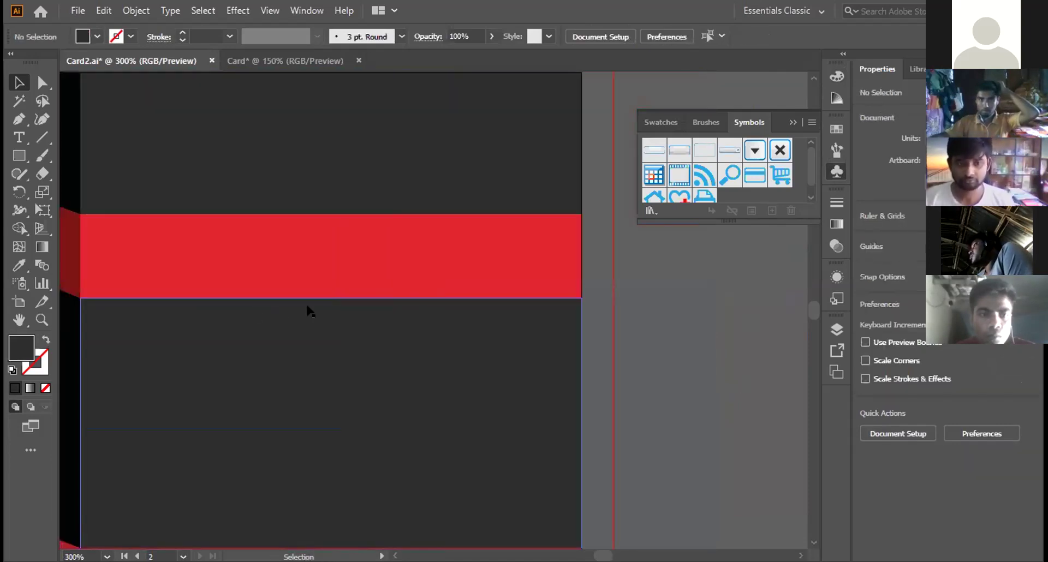
pyautogui.scroll(-5, 307, 311)
pyautogui.hscroll(-5, 288, 315)
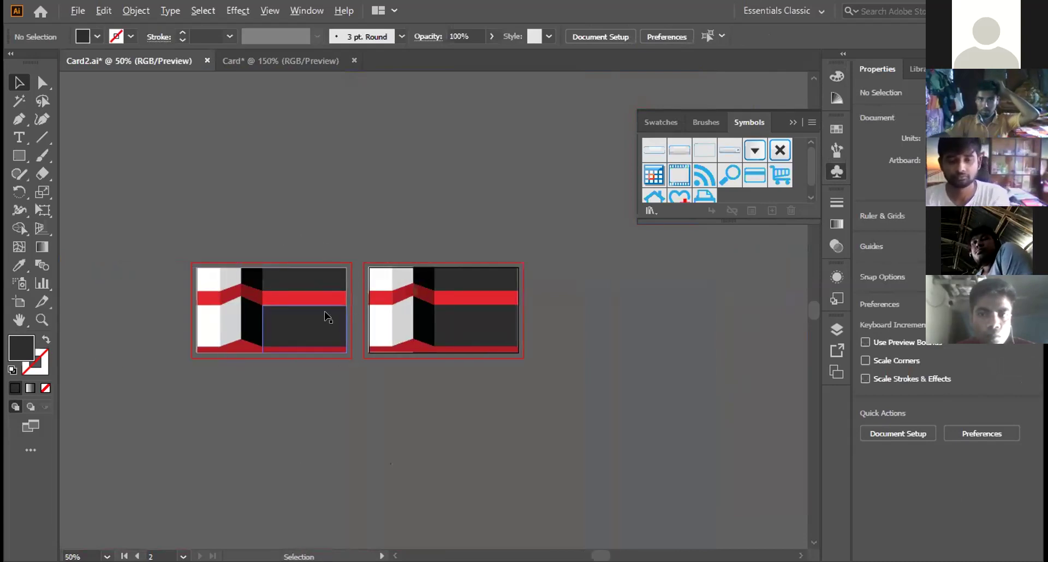
pyautogui.scroll(2, 327, 314)
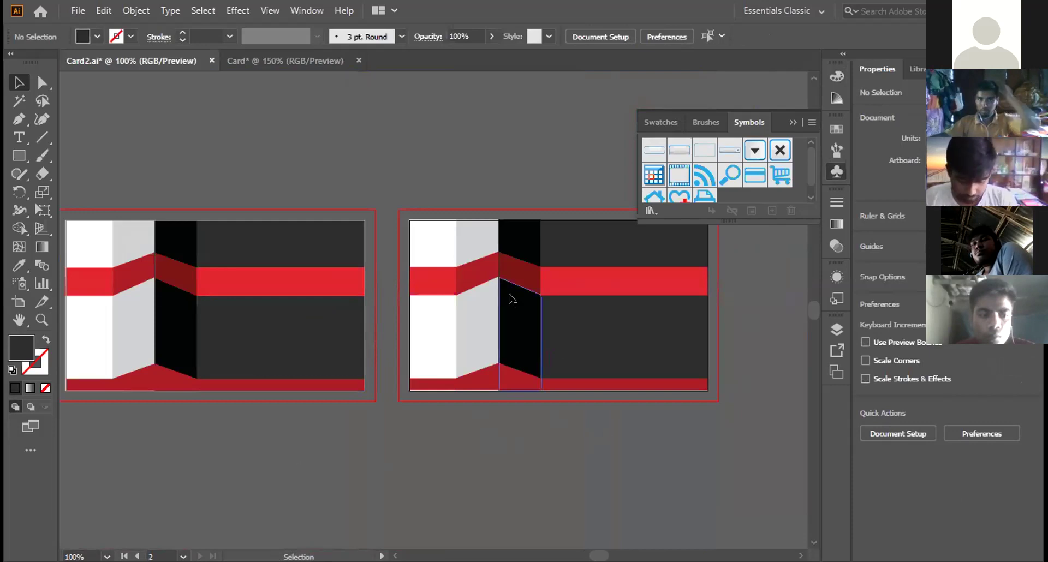
pyautogui.scroll(3, 512, 300)
pyautogui.scroll(-3, 511, 300)
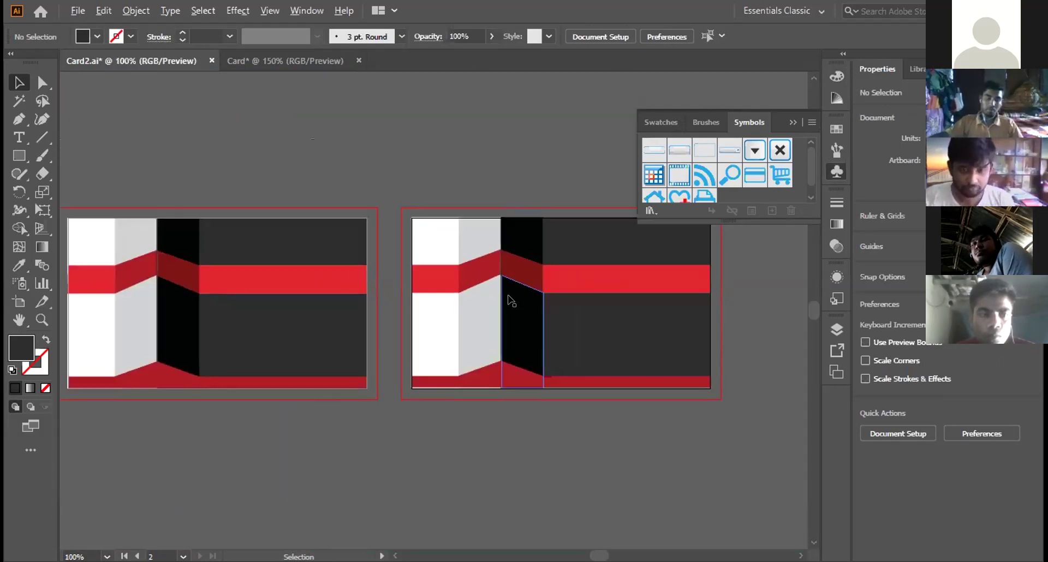
pyautogui.scroll(2, 512, 301)
pyautogui.scroll(-2, 507, 381)
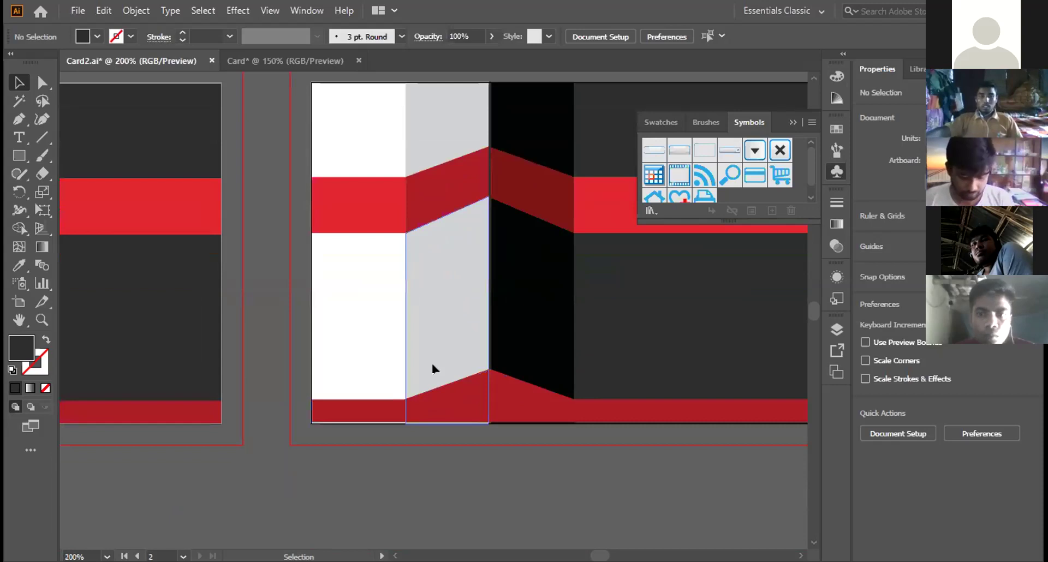
pyautogui.click(598, 425)
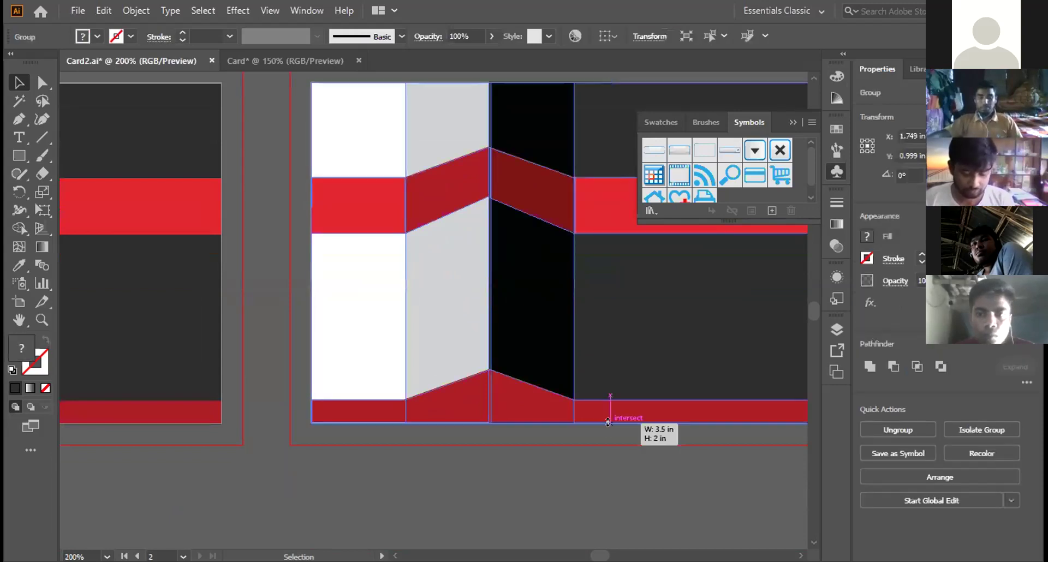
pyautogui.click(492, 487)
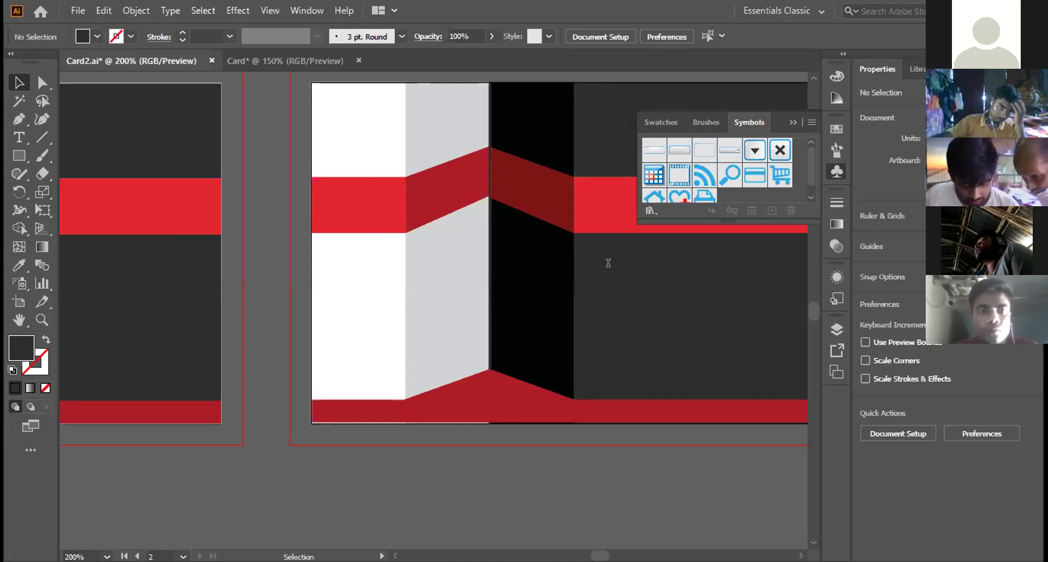
# Step: Close the floating Symbols panel and zoom out (Ctrl+-) to view the whole card
pyautogui.click(789, 121)
pyautogui.hotkey('ctrl', '-')
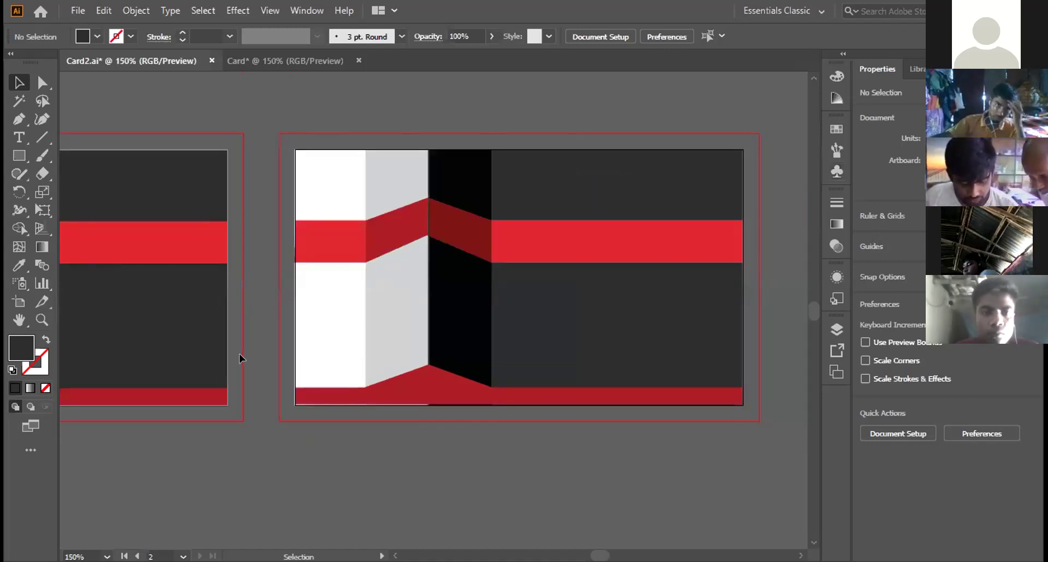
pyautogui.scroll(3, 240, 358)
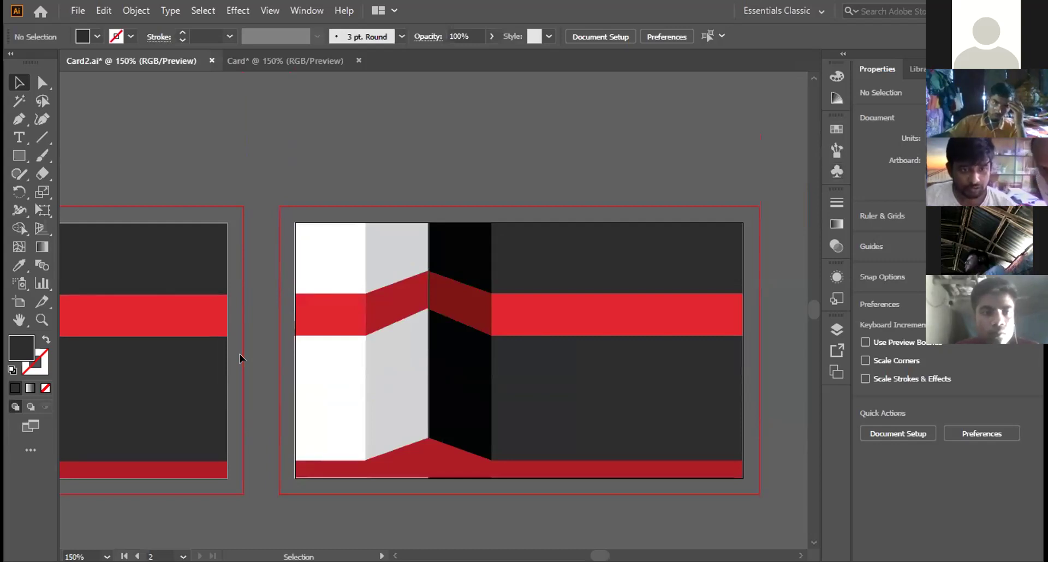
pyautogui.hscroll(5, 239, 353)
pyautogui.hscroll(-2, 240, 354)
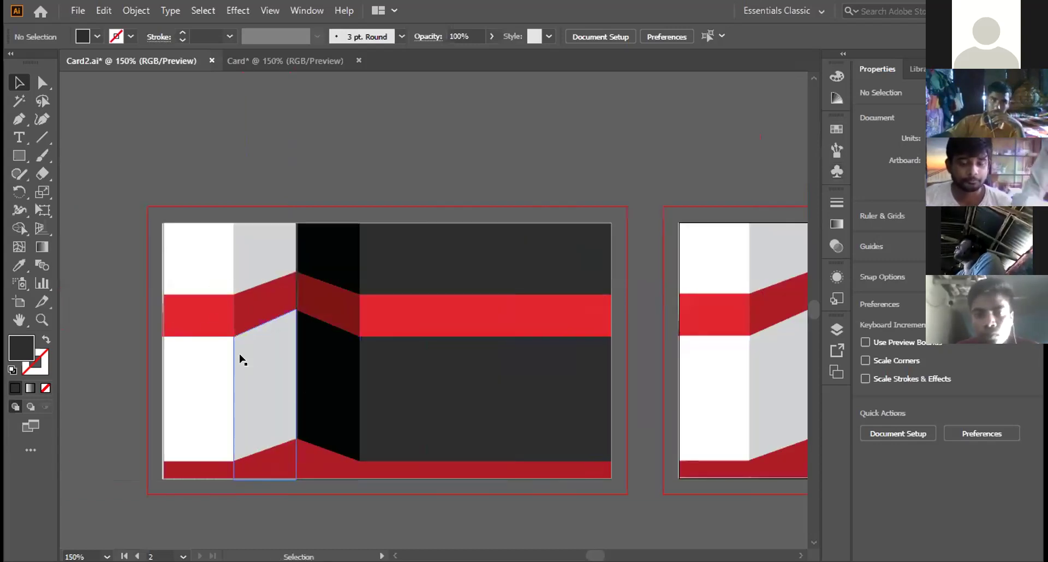
pyautogui.scroll(-1, 240, 358)
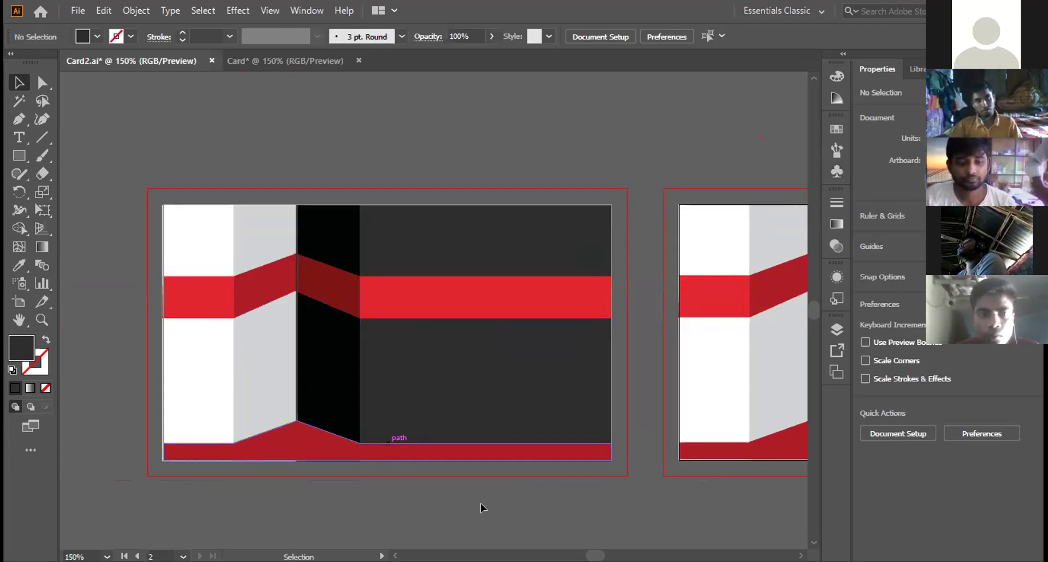
# Step: Switch to the Card document and choose File > New
pyautogui.click(349, 55)
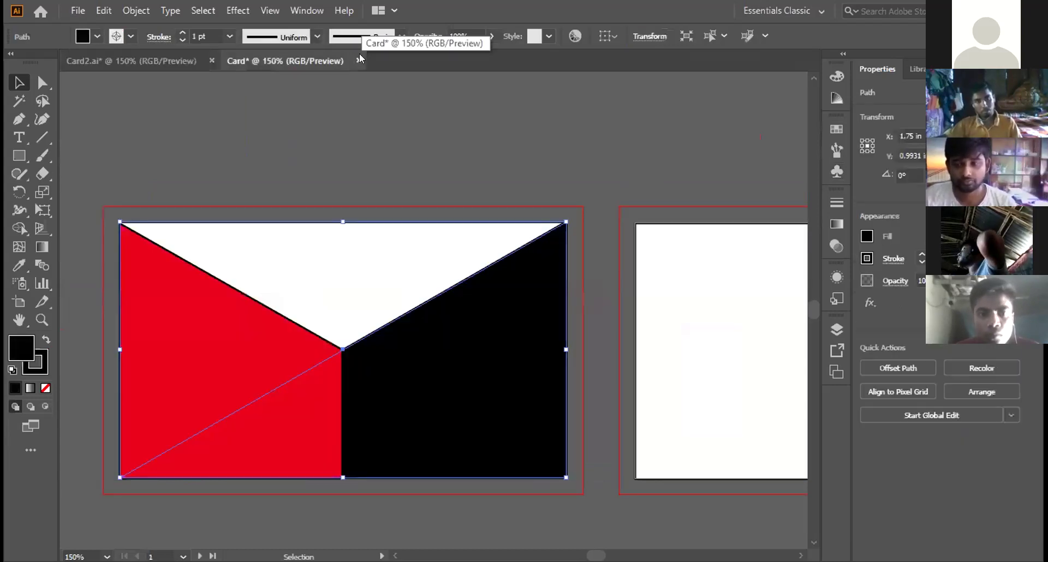
pyautogui.click(78, 10)
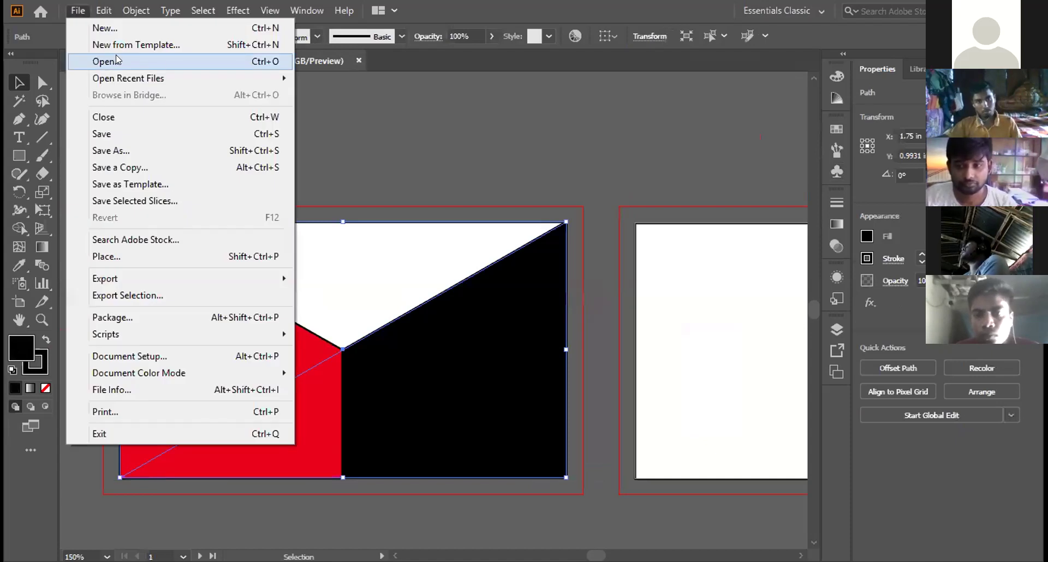
pyautogui.click(428, 122)
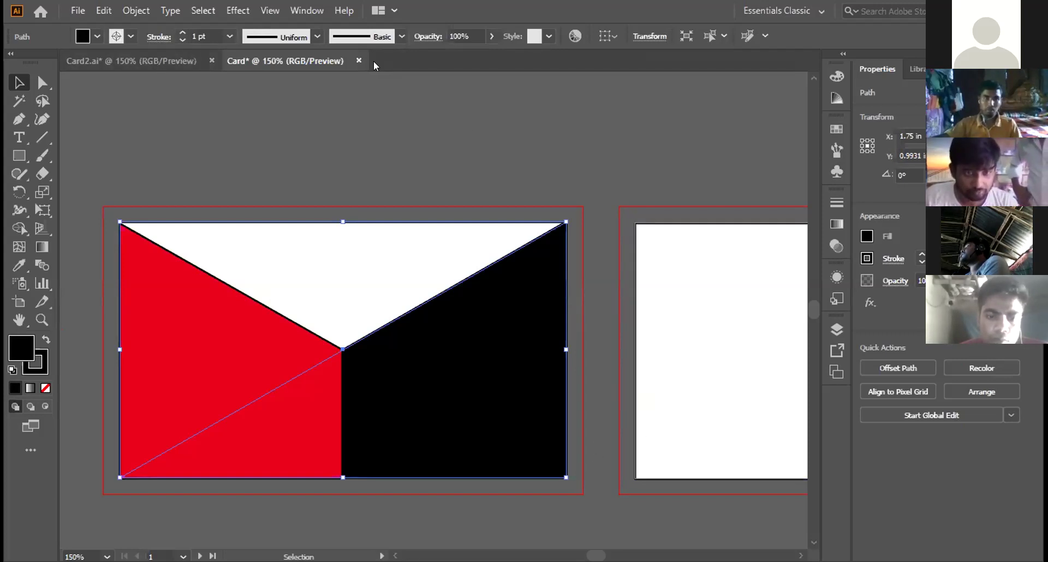
pyautogui.click(81, 12)
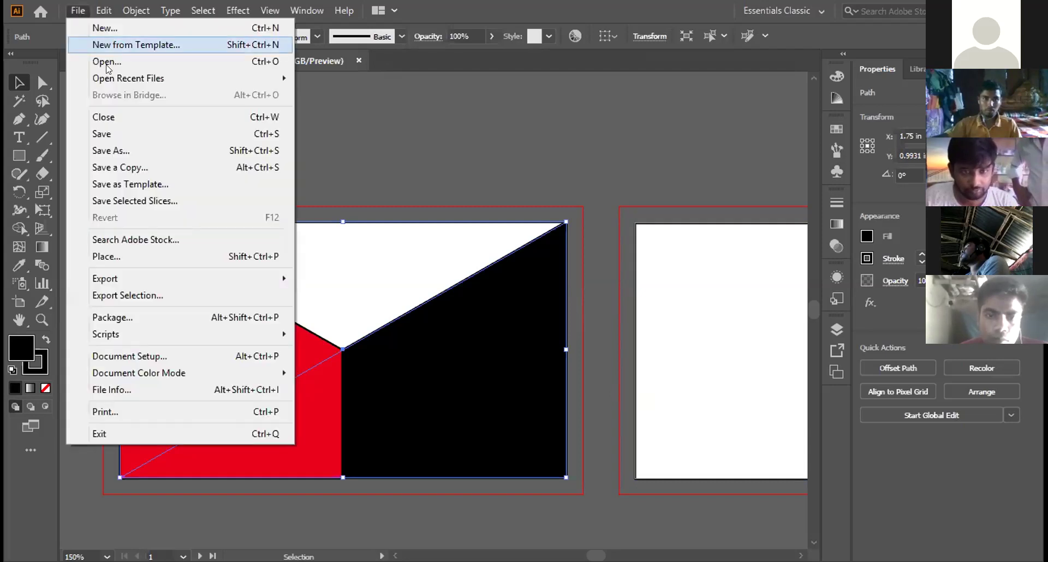
pyautogui.click(107, 27)
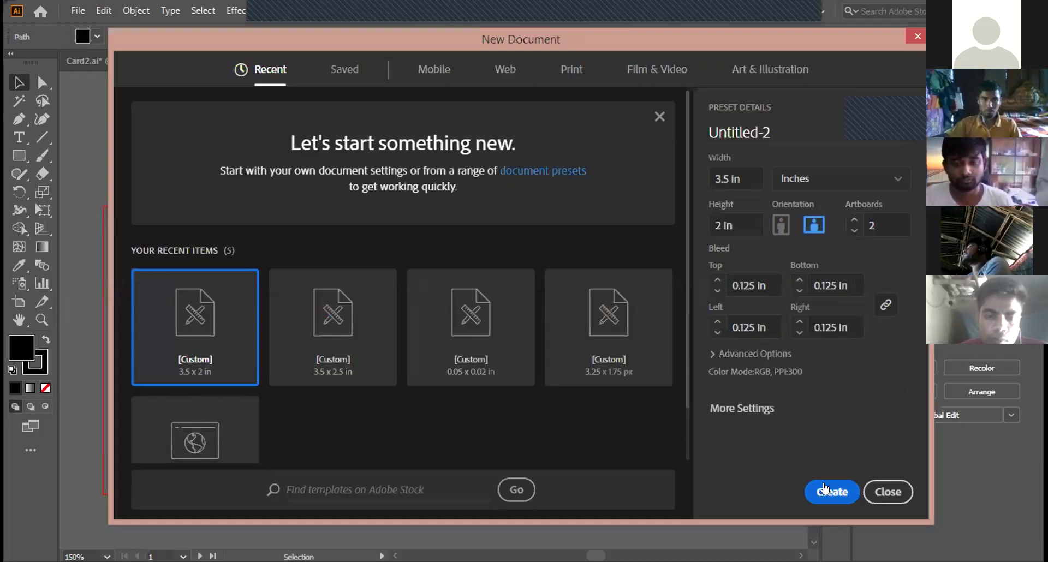
# Step: Create the new 3.5 × 2 in document with two artboards
pyautogui.click(825, 489)
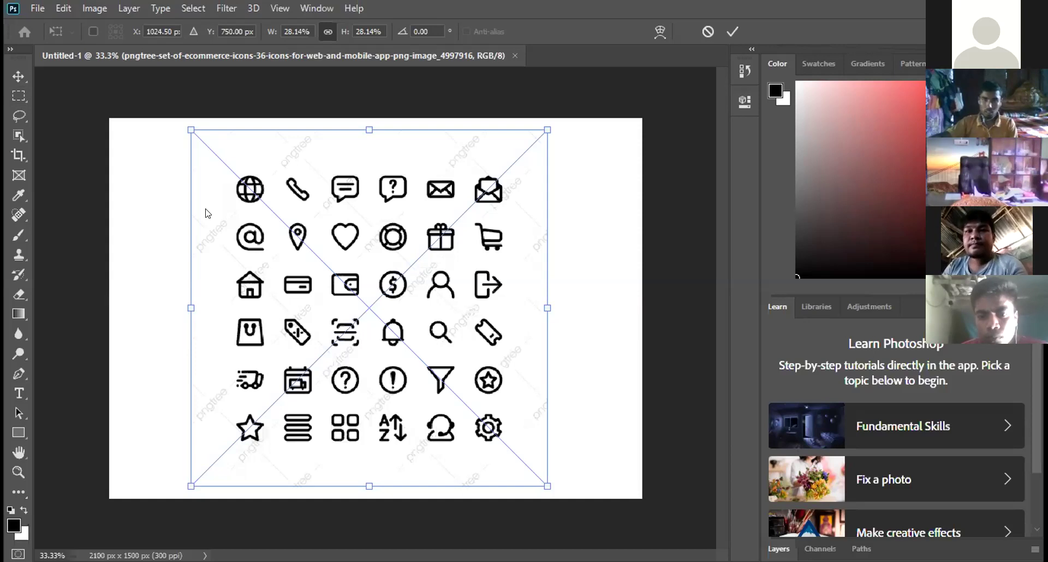
# Step: Commit the placed ecommerce icon set image
pyautogui.press('Return')
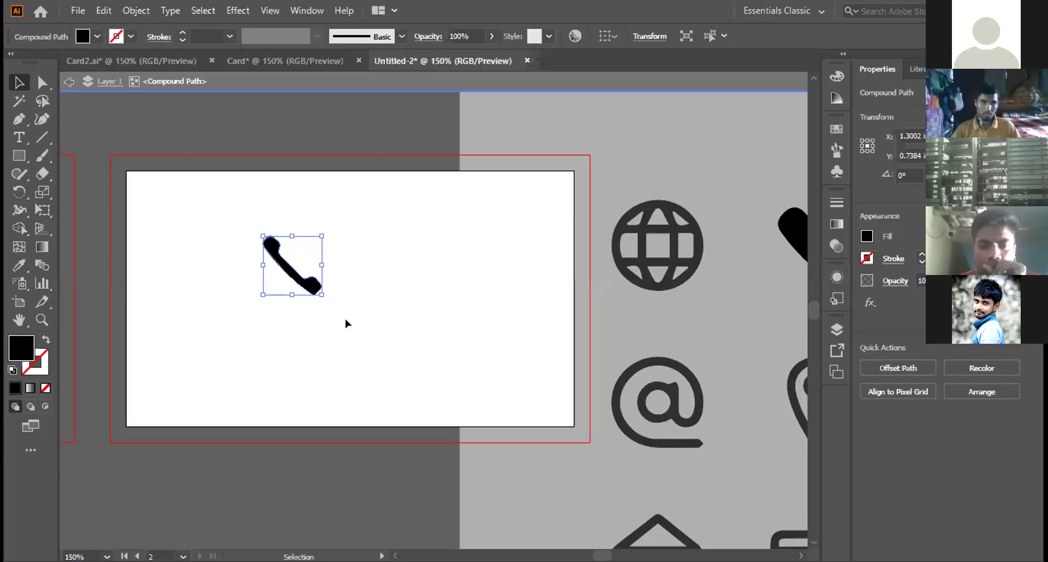
# Step: Drag the phone icon from Untitled-2 into Card2, just below the red band
pyautogui.click(298, 61)
pyautogui.click(384, 65)
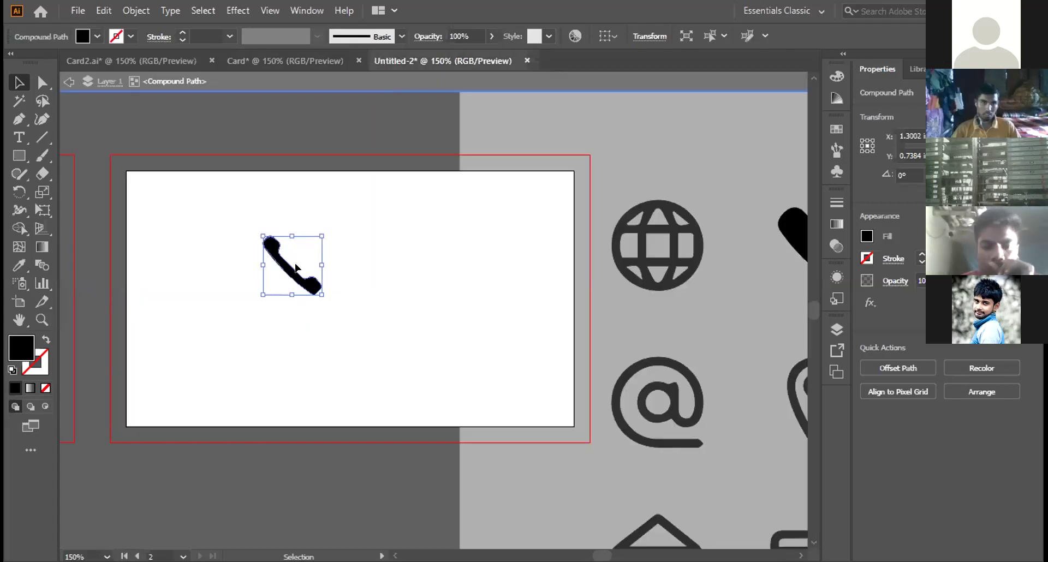
pyautogui.hotkey('ctrl', '-')
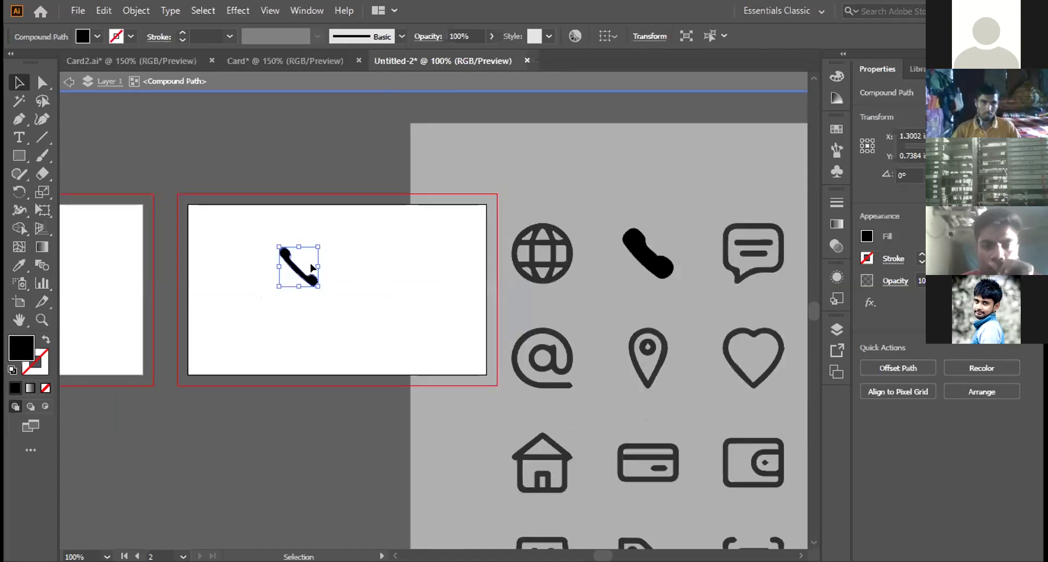
pyautogui.moveTo(309, 274); pyautogui.dragTo(202, 166)
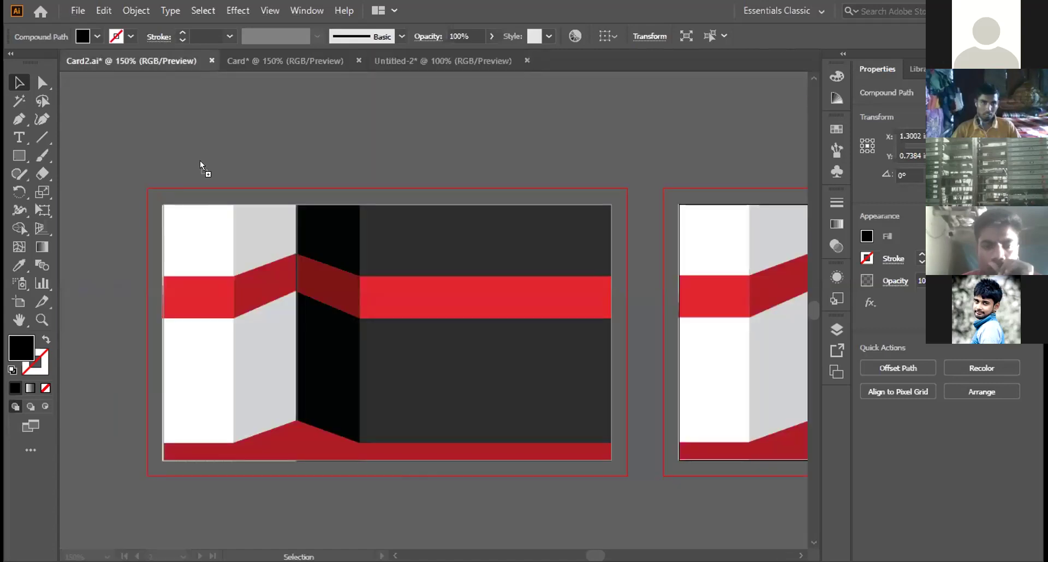
pyautogui.moveTo(383, 340); pyautogui.dragTo(421, 347)
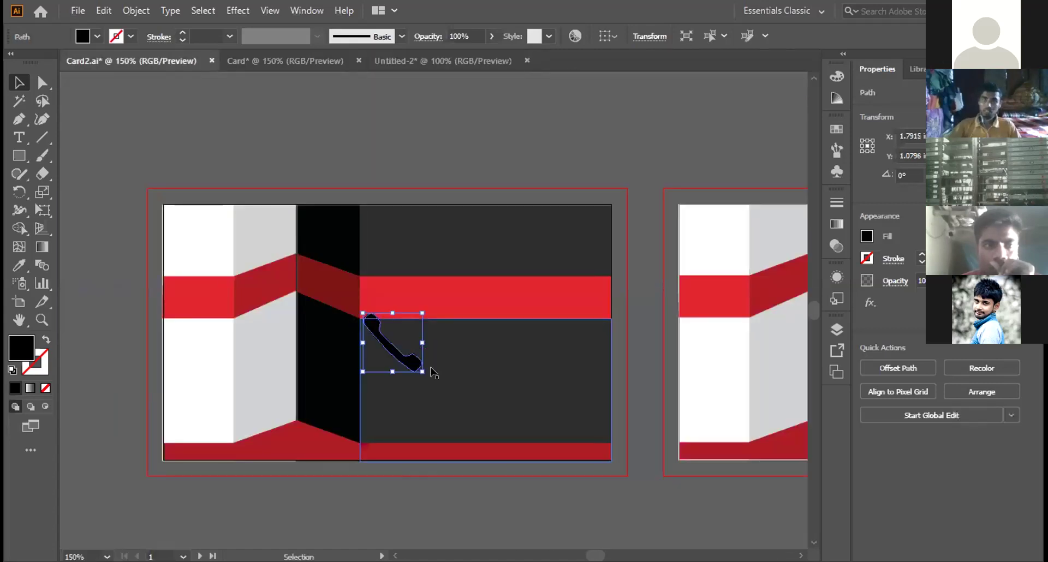
pyautogui.click(18, 155)
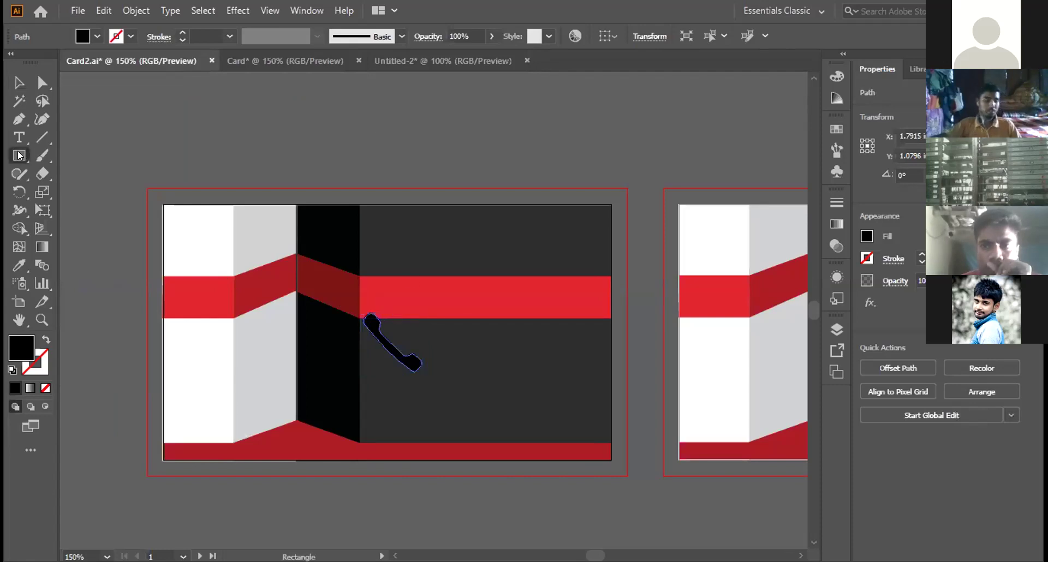
pyautogui.click(18, 156)
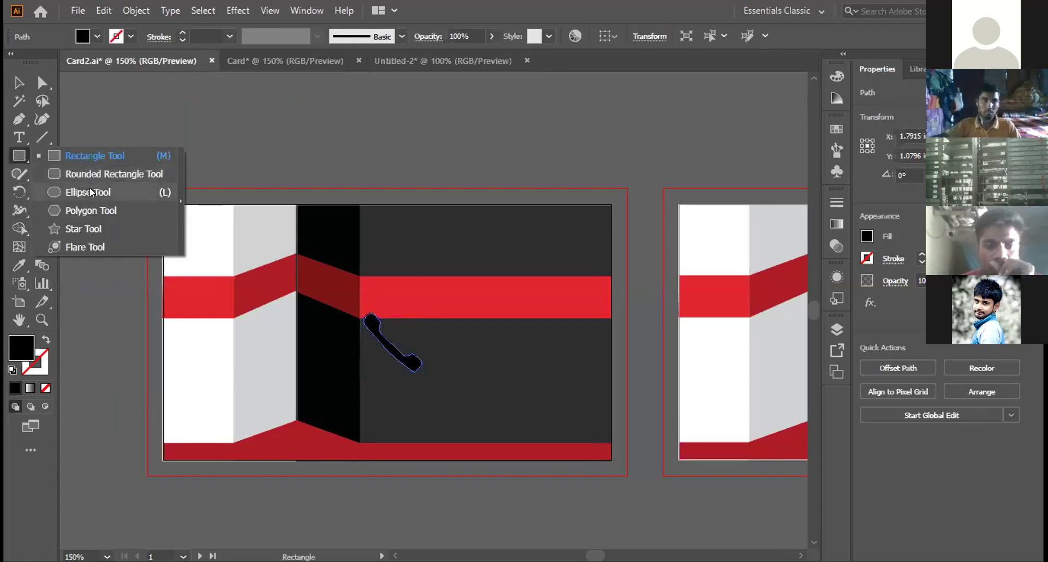
# Step: Draw a small black circle on the pasteboard above the card
pyautogui.press('l')
pyautogui.click(291, 116)
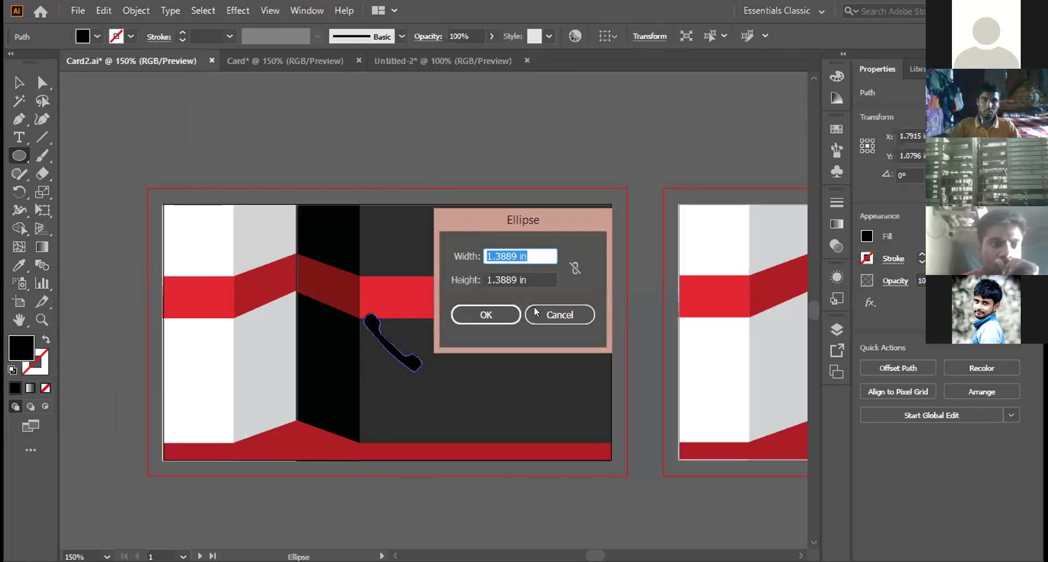
pyautogui.click(547, 314)
pyautogui.moveTo(326, 108); pyautogui.dragTo(354, 140)
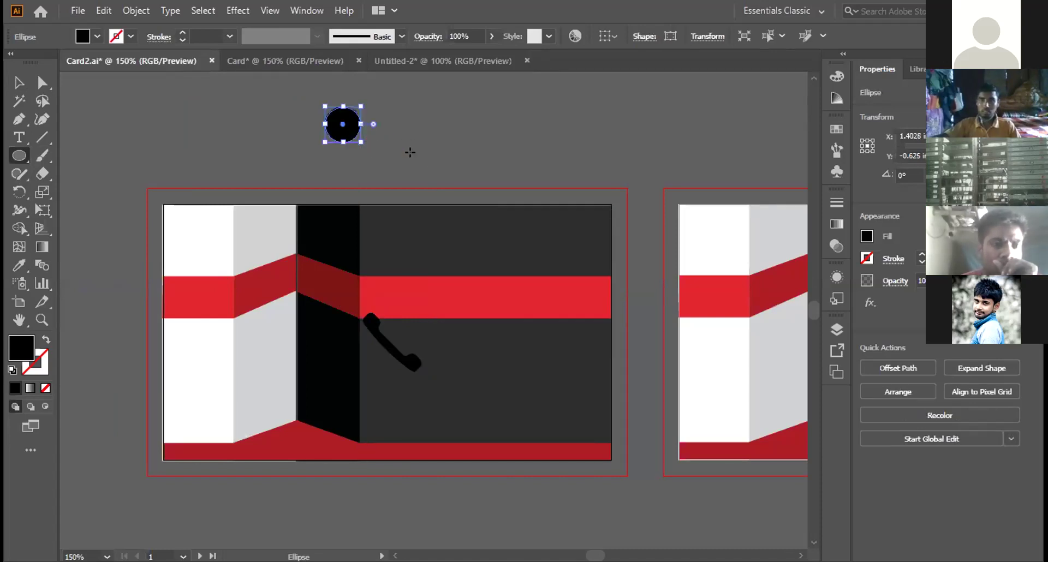
# Step: Move the phone shape up beside the circle and fill it white
pyautogui.press('v')
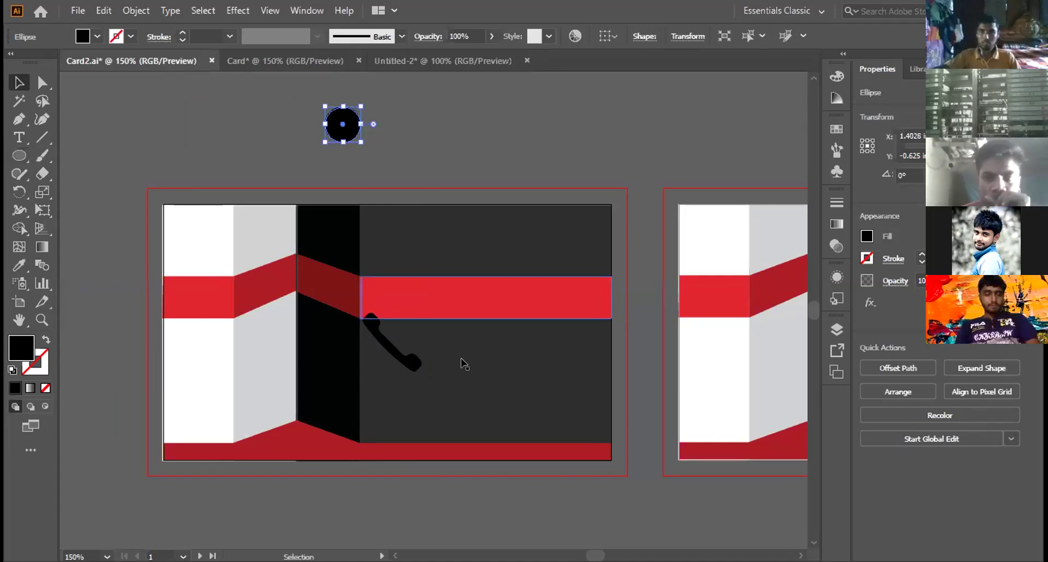
pyautogui.click(423, 363)
pyautogui.click(388, 352)
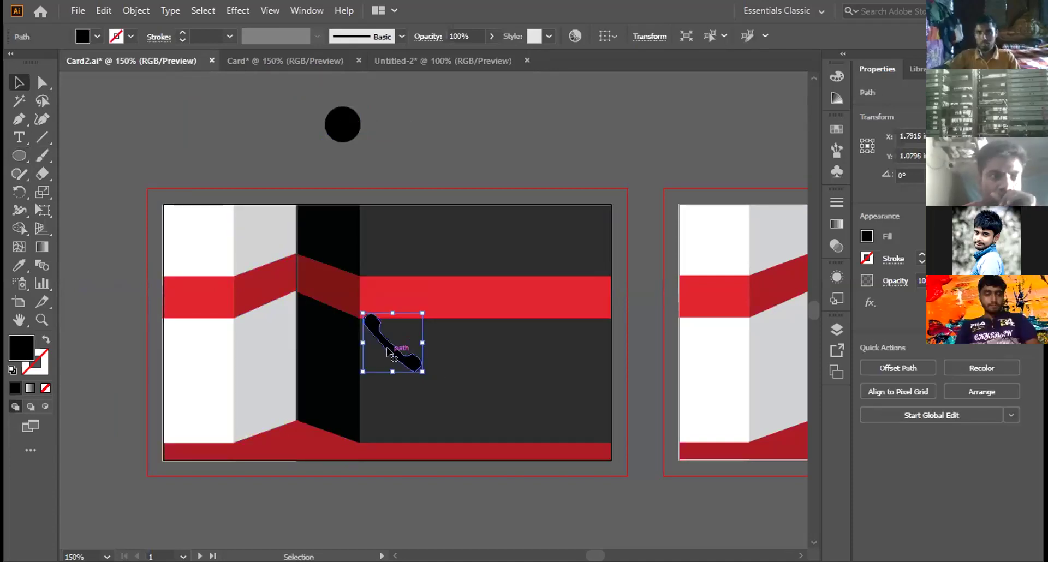
pyautogui.moveTo(386, 348); pyautogui.dragTo(406, 105)
pyautogui.rightClick(397, 103)
pyautogui.click(840, 78)
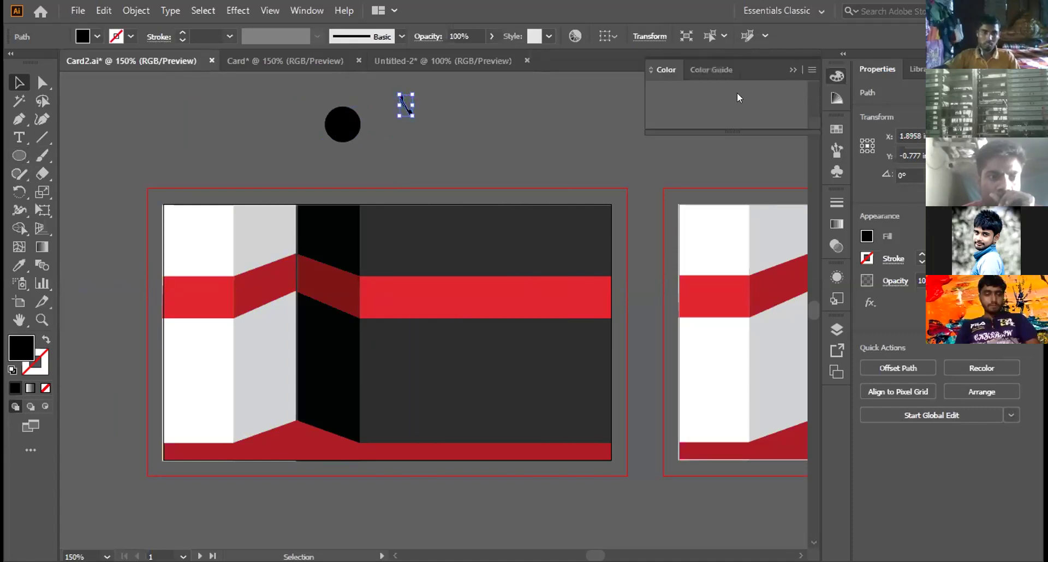
pyautogui.click(656, 104)
# Step: Centre the white phone on the circle, bring it to front, and group them
pyautogui.click(461, 137)
pyautogui.moveTo(402, 103); pyautogui.dragTo(354, 130)
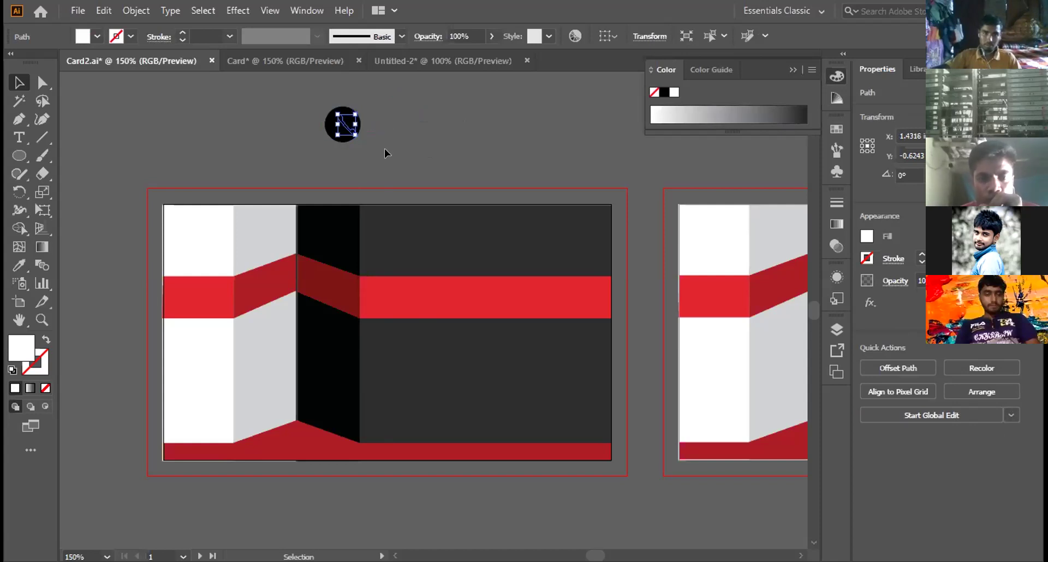
pyautogui.press('Up')
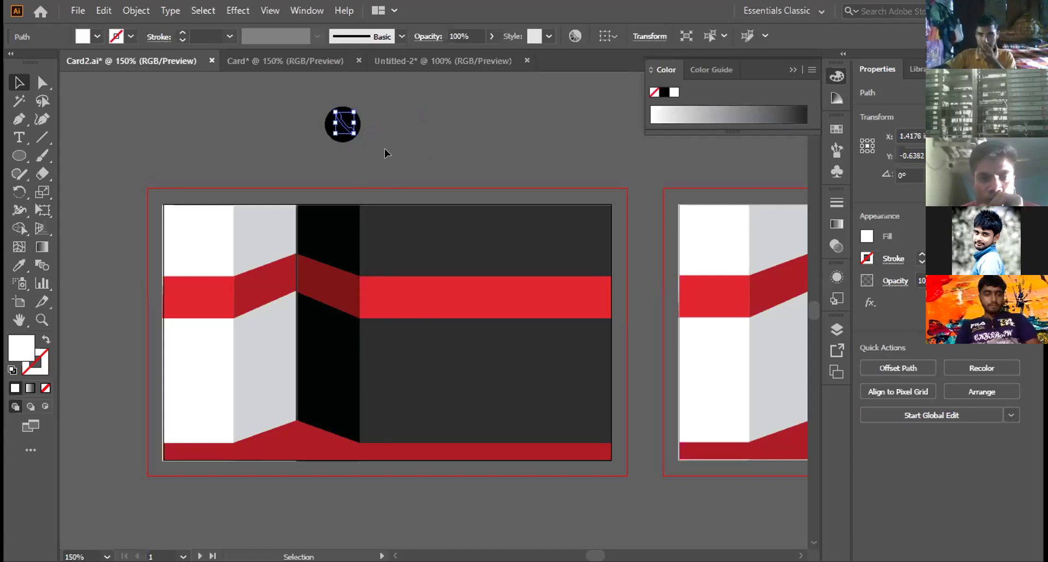
pyautogui.rightClick(343, 127)
pyautogui.moveTo(448, 373)
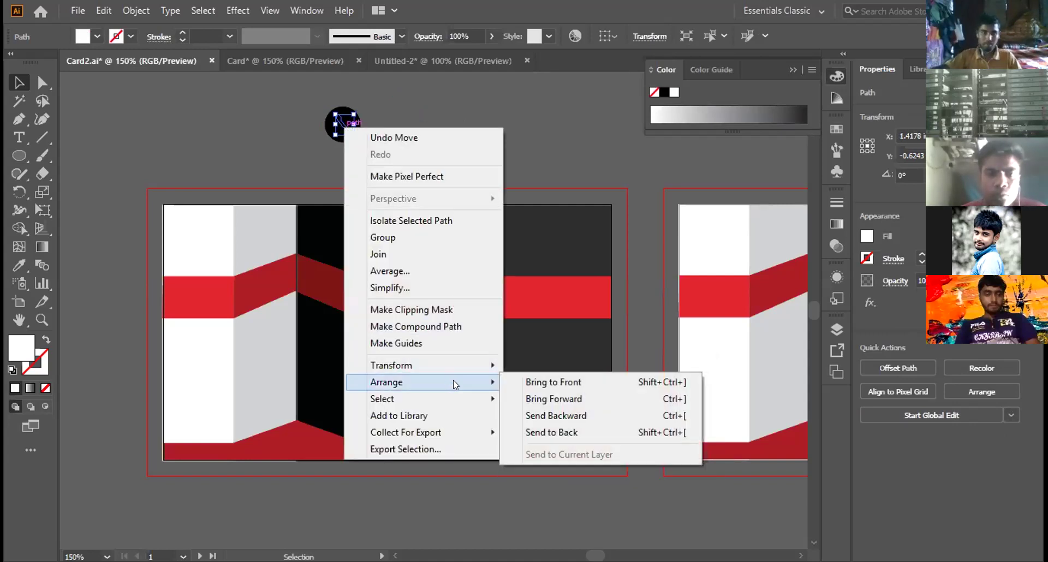
pyautogui.click(580, 383)
pyautogui.press('Left')
pyautogui.press('Up')
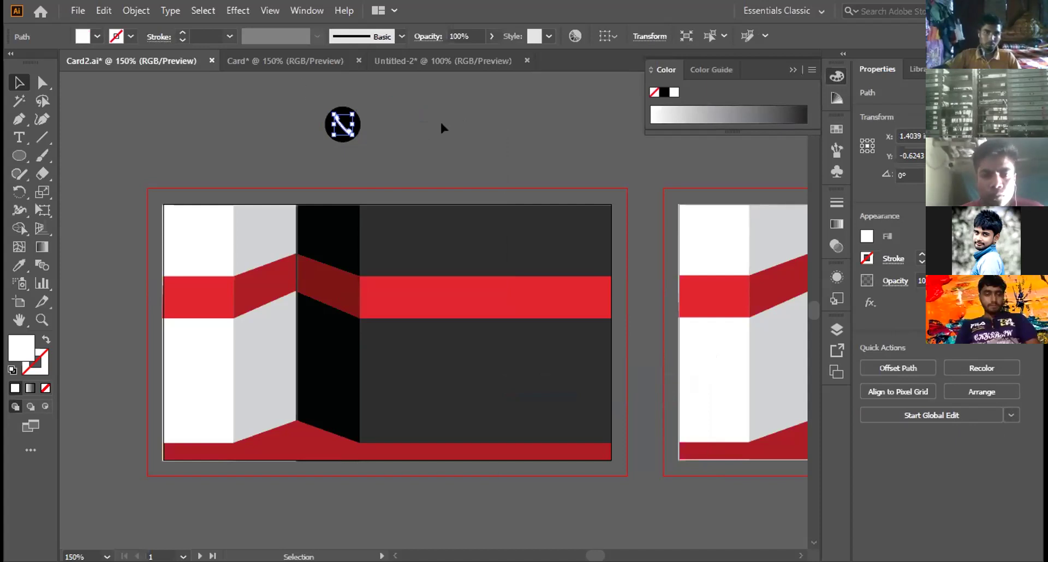
pyautogui.click(382, 144)
pyautogui.moveTo(347, 132); pyautogui.dragTo(347, 118)
pyautogui.rightClick(347, 118)
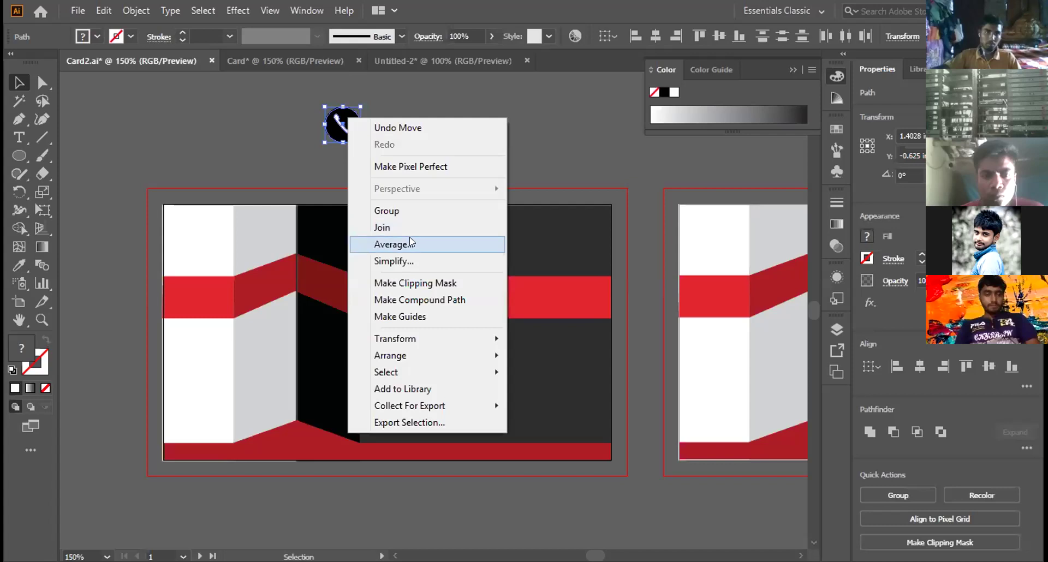
pyautogui.click(408, 212)
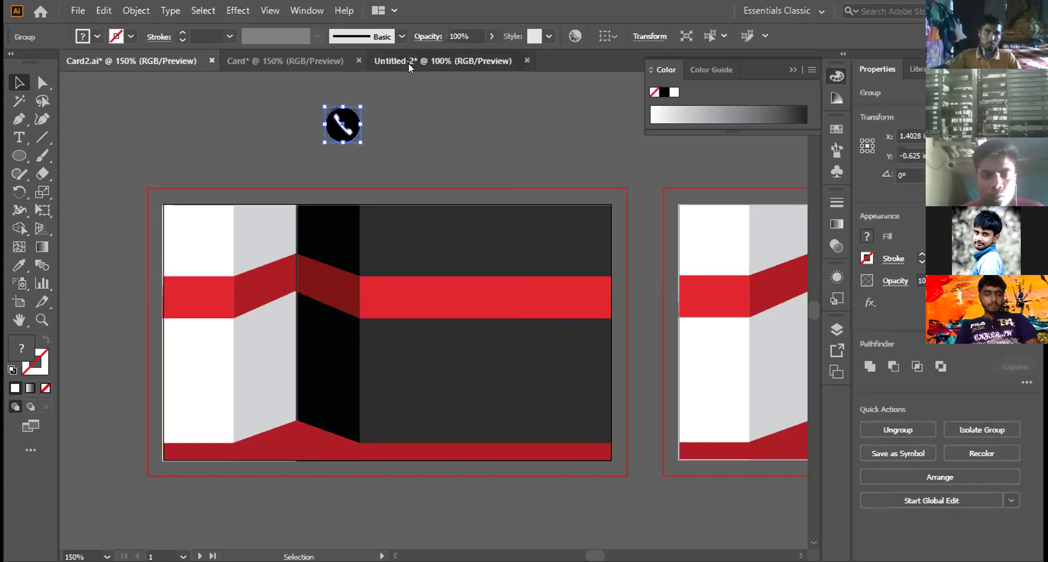
# Step: Switch to the Untitled-2 icon sheet and exit isolation mode on the phone path
pyautogui.click(406, 70)
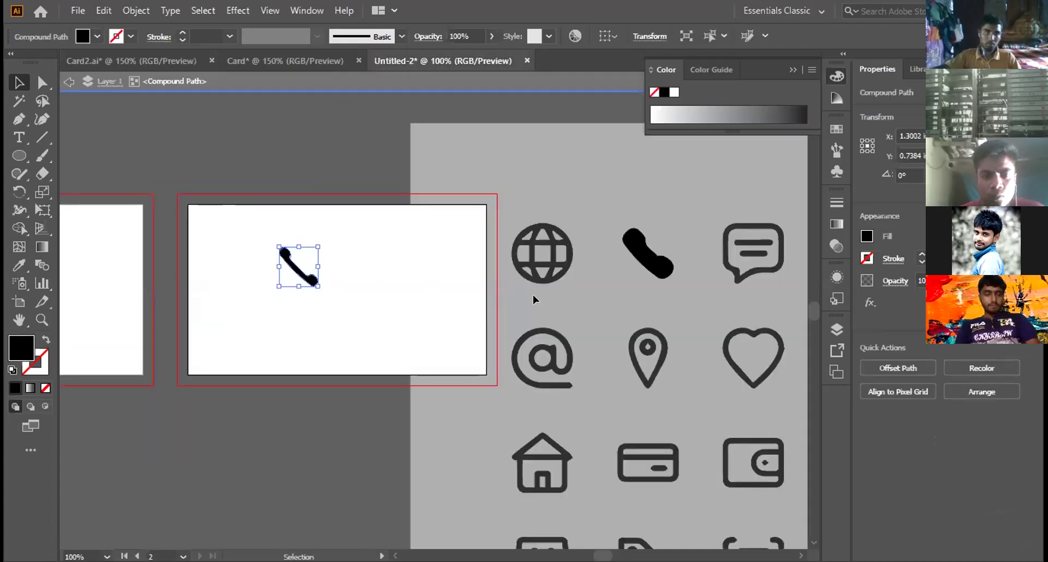
pyautogui.scroll(-2, 454, 351)
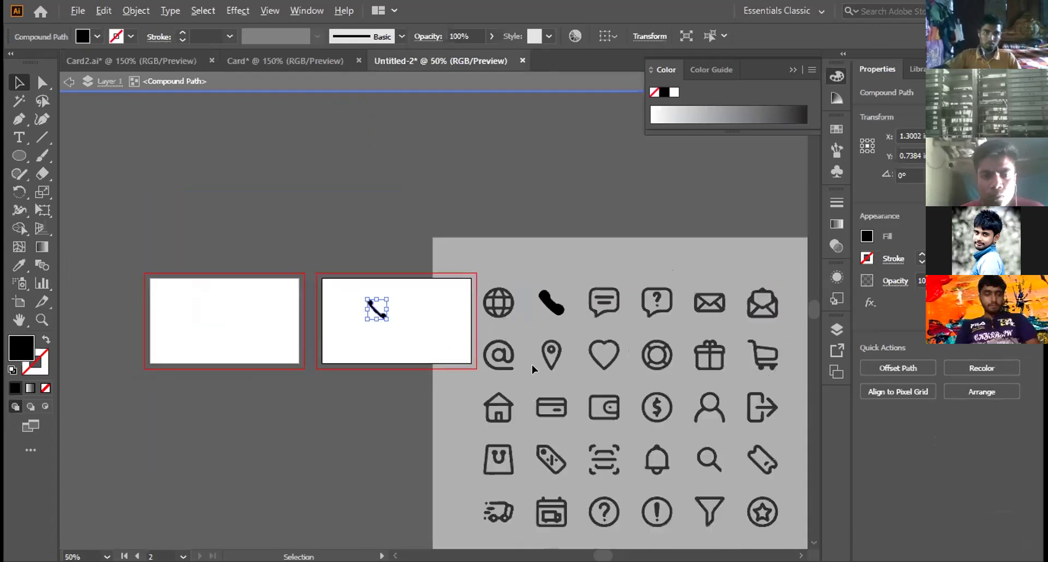
pyautogui.scroll(-3, 541, 371)
pyautogui.hscroll(5, 573, 371)
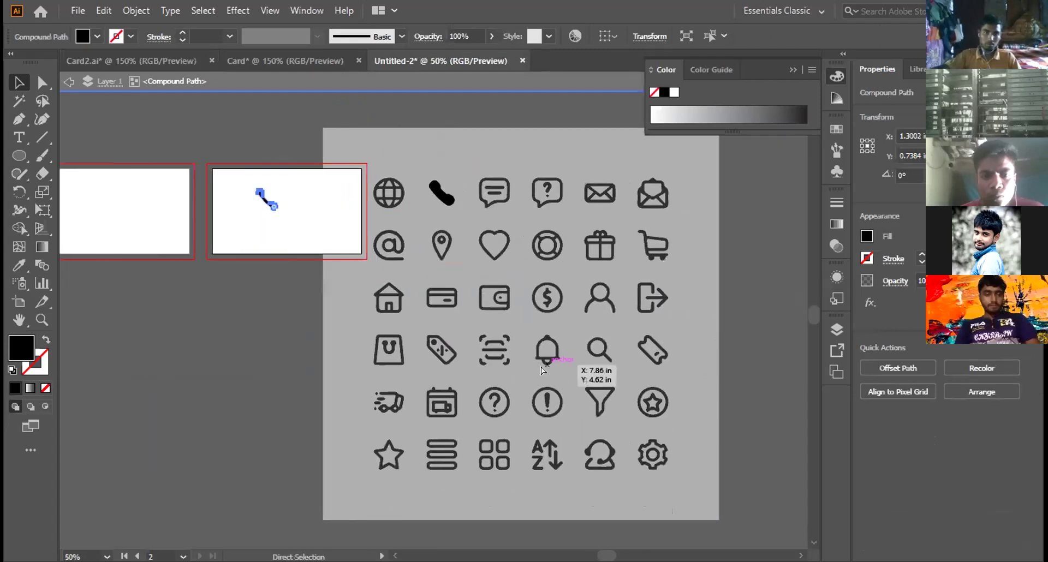
pyautogui.click(711, 251)
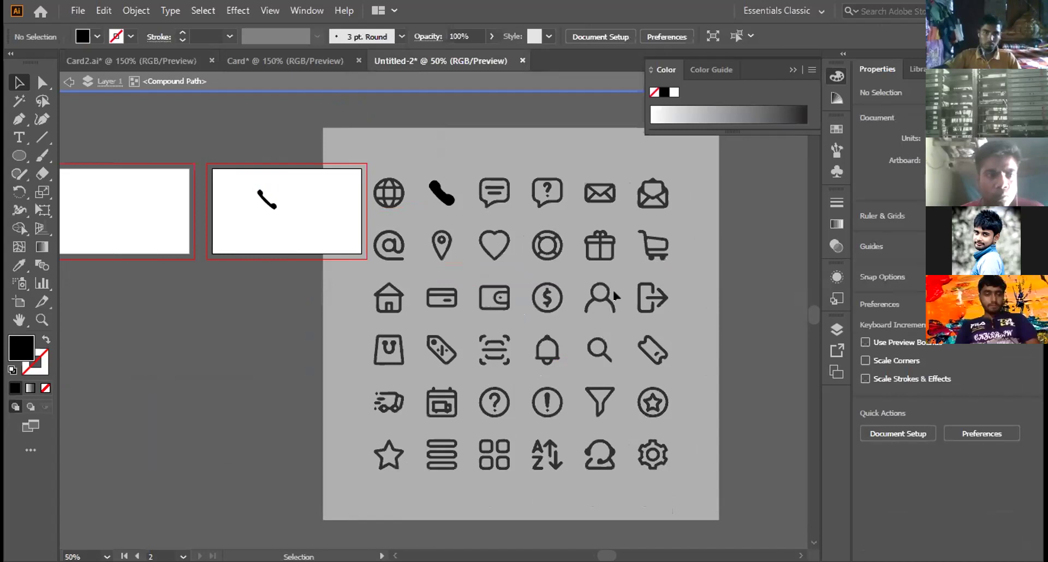
pyautogui.doubleClick(254, 295)
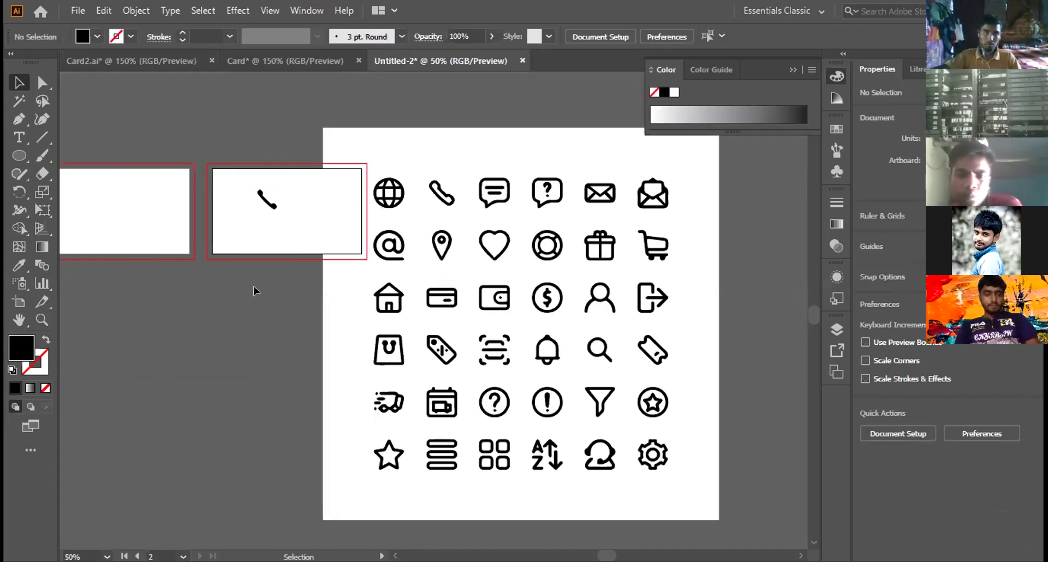
# Step: Slide the white icon-sheet background aside and drag the location pin toward Card2
pyautogui.click(440, 241)
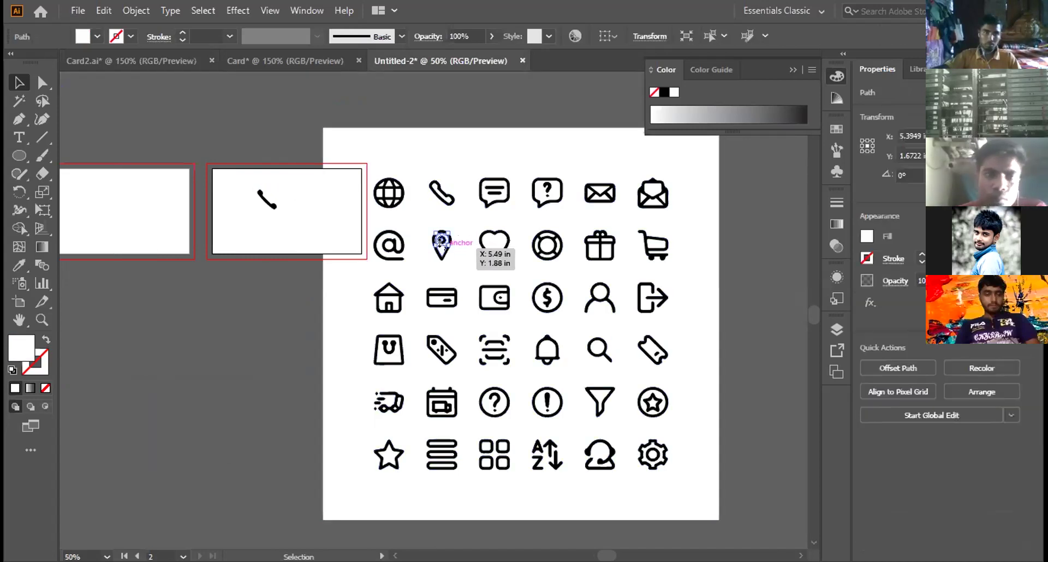
pyautogui.doubleClick(440, 241)
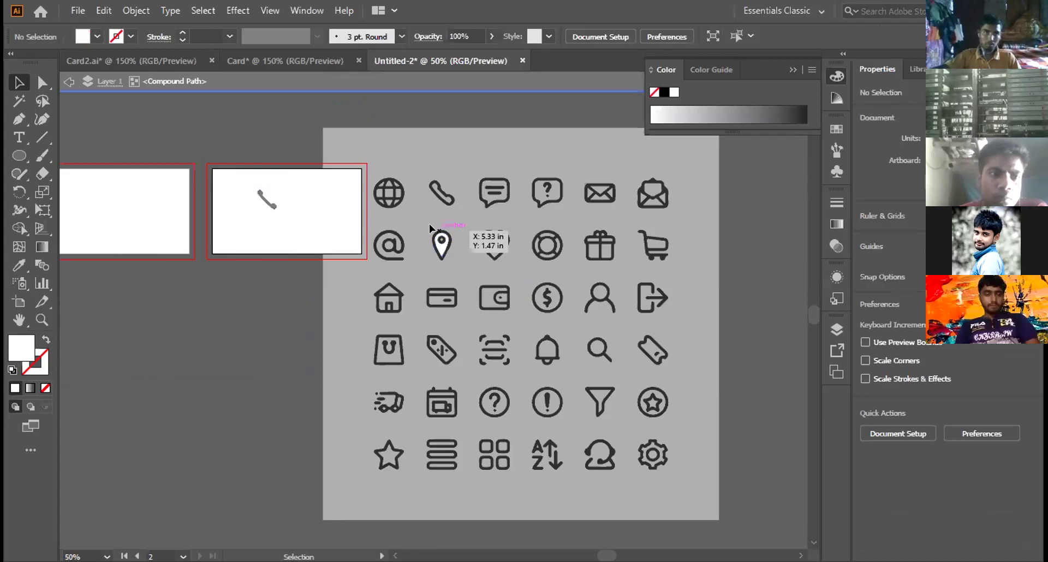
pyautogui.doubleClick(430, 228)
pyautogui.moveTo(442, 236); pyautogui.dragTo(465, 238)
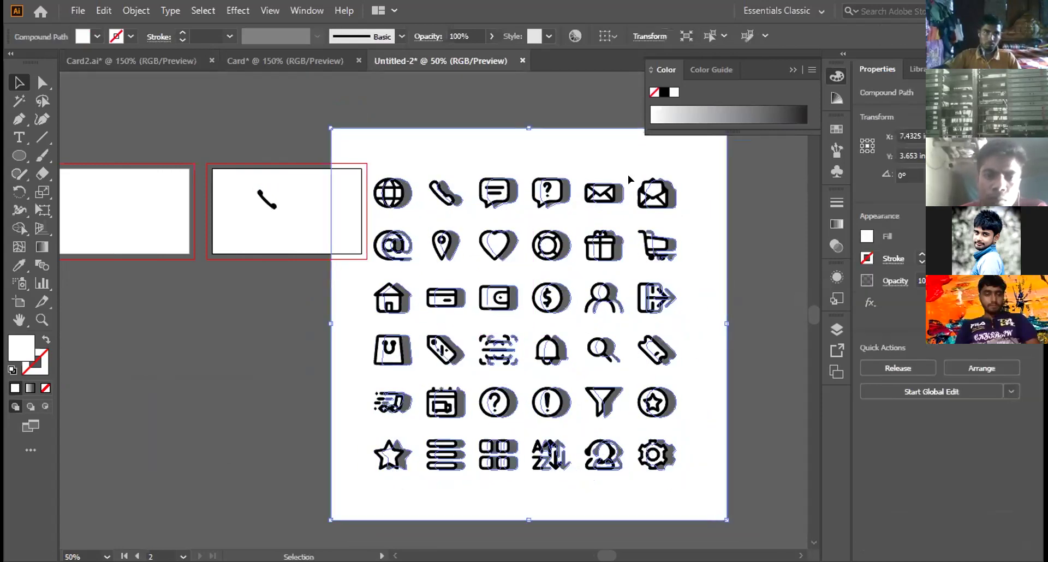
pyautogui.moveTo(666, 171); pyautogui.dragTo(663, 188)
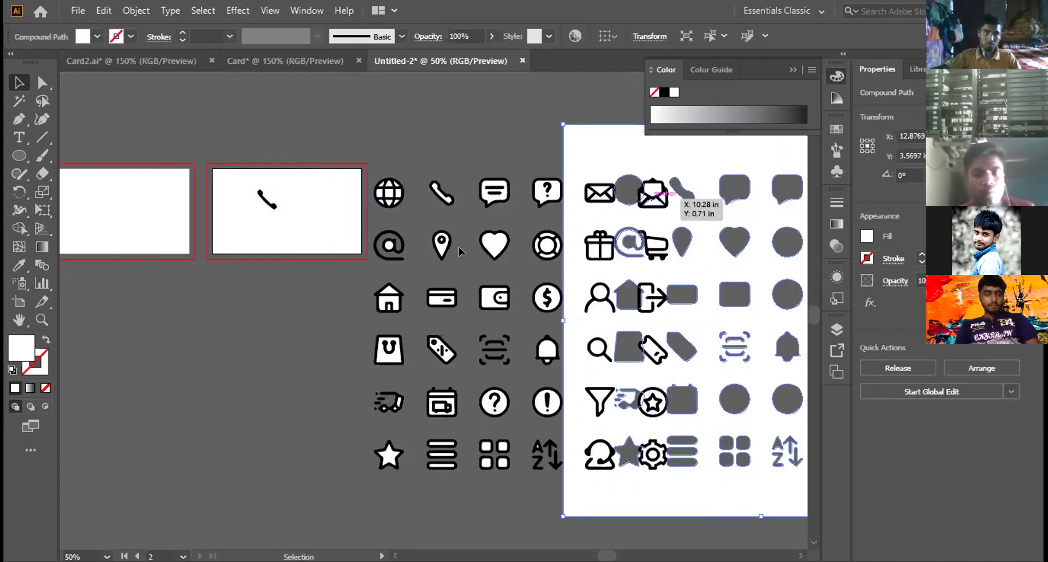
pyautogui.click(465, 257)
pyautogui.moveTo(470, 262); pyautogui.dragTo(260, 120)
# Step: Drop the location pin above the card beside the phone circle, then select the phone group
pyautogui.moveTo(444, 120); pyautogui.dragTo(444, 121)
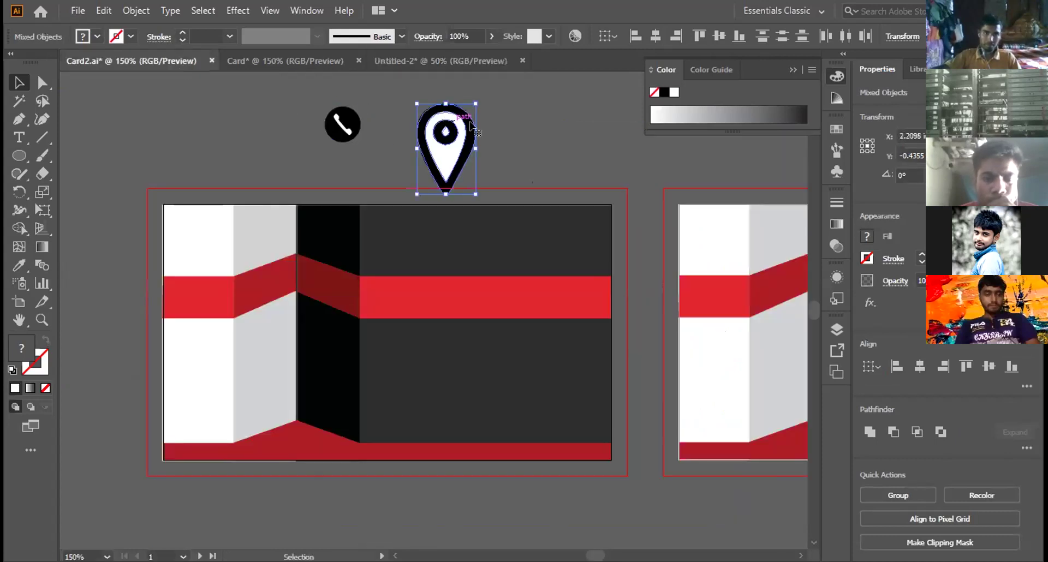
pyautogui.click(351, 117)
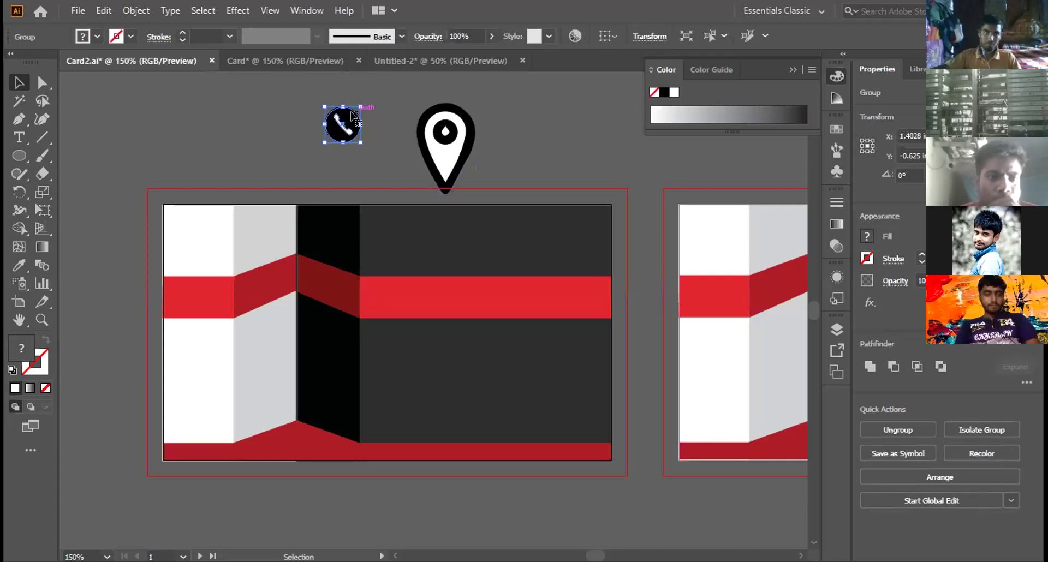
# Step: Duplicate the phone-in-circle icon and move the copy up-left above the card
pyautogui.press('a')
pyautogui.hotkey('ctrl', 'c')
pyautogui.hotkey('ctrl', 'v')
pyautogui.press('v')
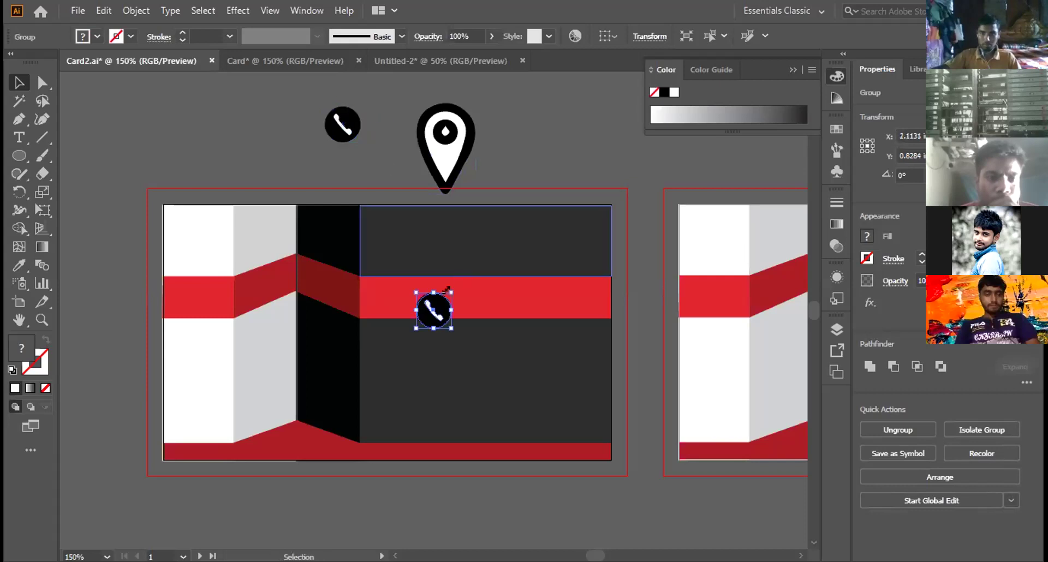
pyautogui.moveTo(434, 310); pyautogui.dragTo(209, 104)
# Step: Ungroup the copy and delete its white handset, leaving a plain black circle
pyautogui.rightClick(210, 101)
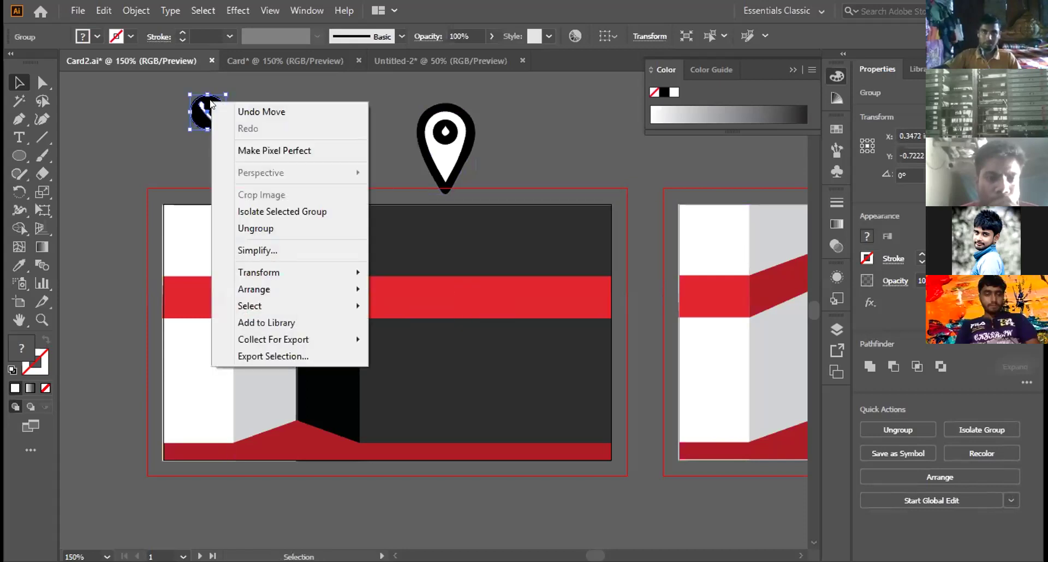
pyautogui.click(249, 228)
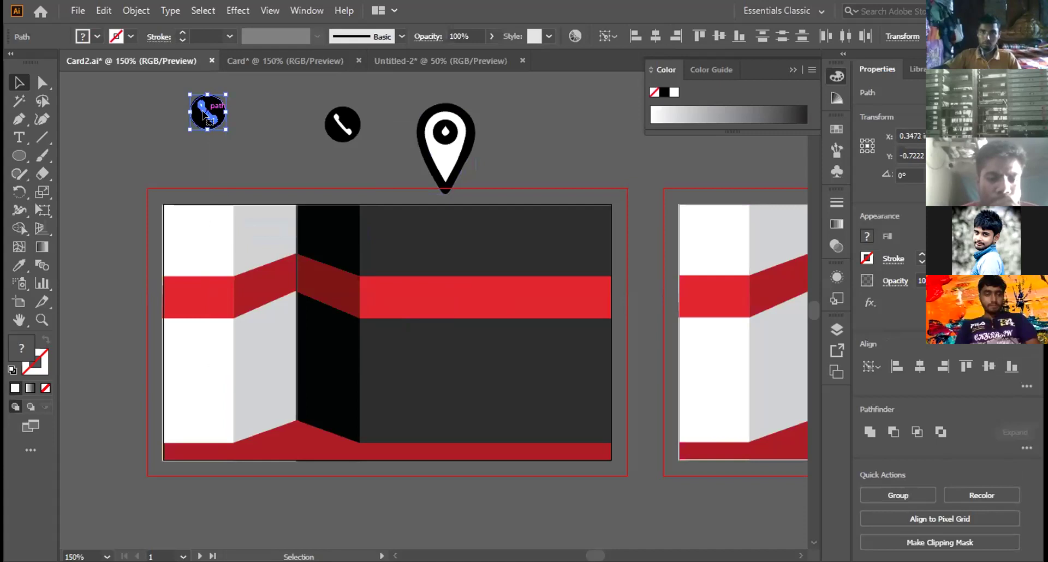
pyautogui.press('Delete')
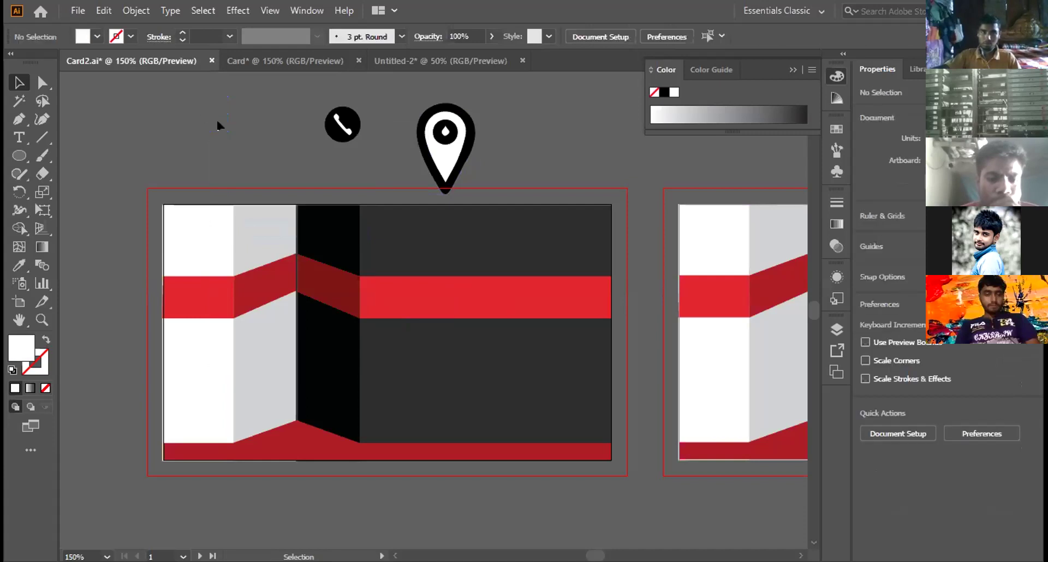
pyautogui.hotkey('ctrl', 'z')
pyautogui.click(212, 119)
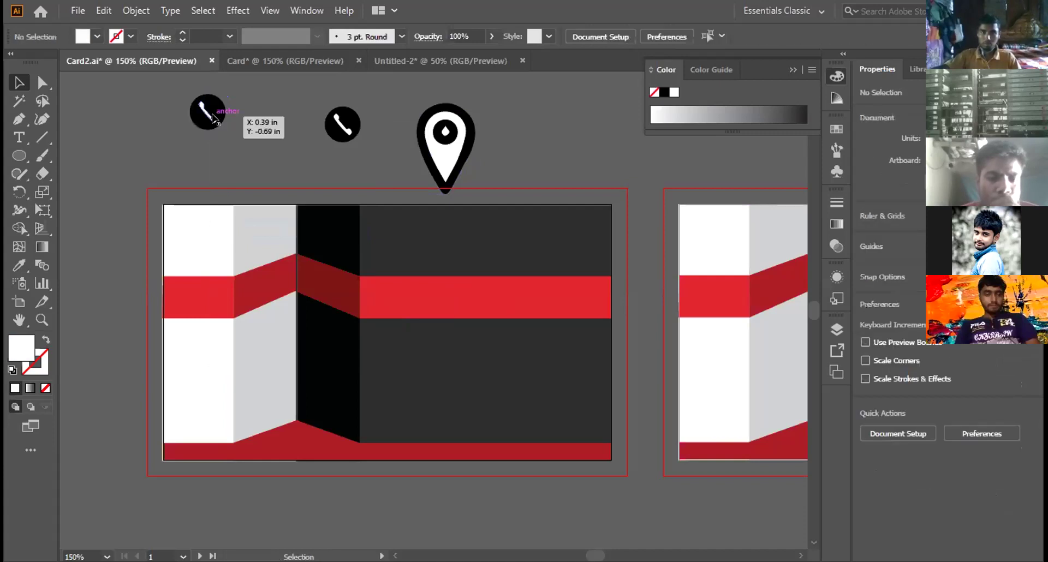
pyautogui.press('Delete')
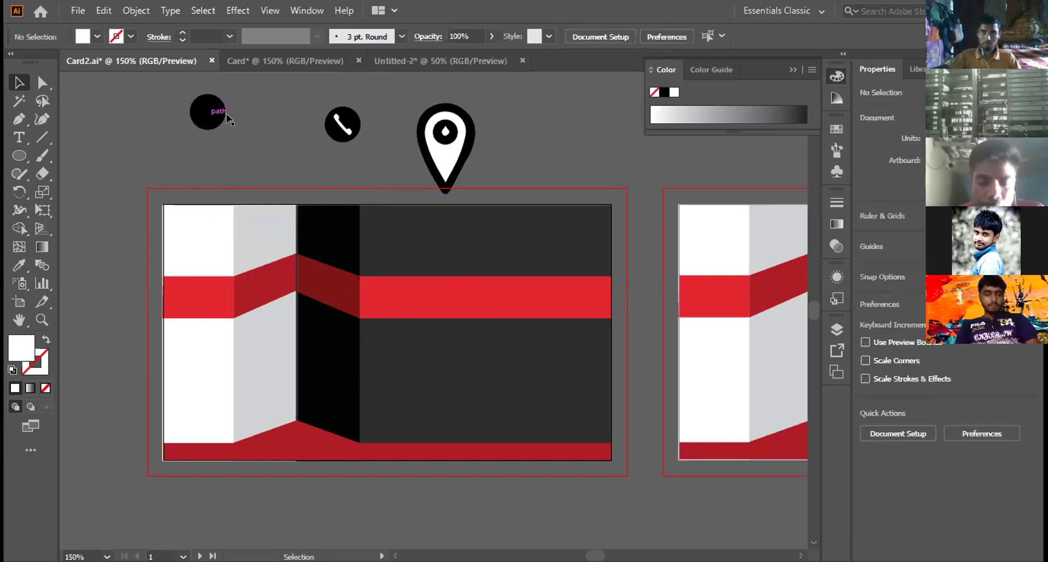
pyautogui.click(418, 113)
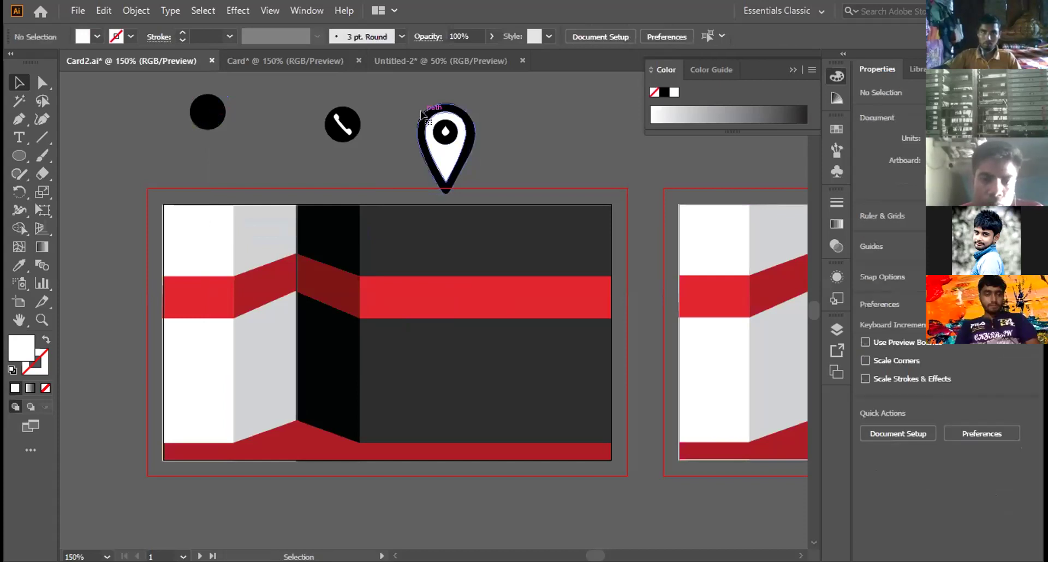
# Step: Shrink the location pin, place it on the black circle, make it white and bring it to front
pyautogui.moveTo(471, 191); pyautogui.dragTo(436, 131)
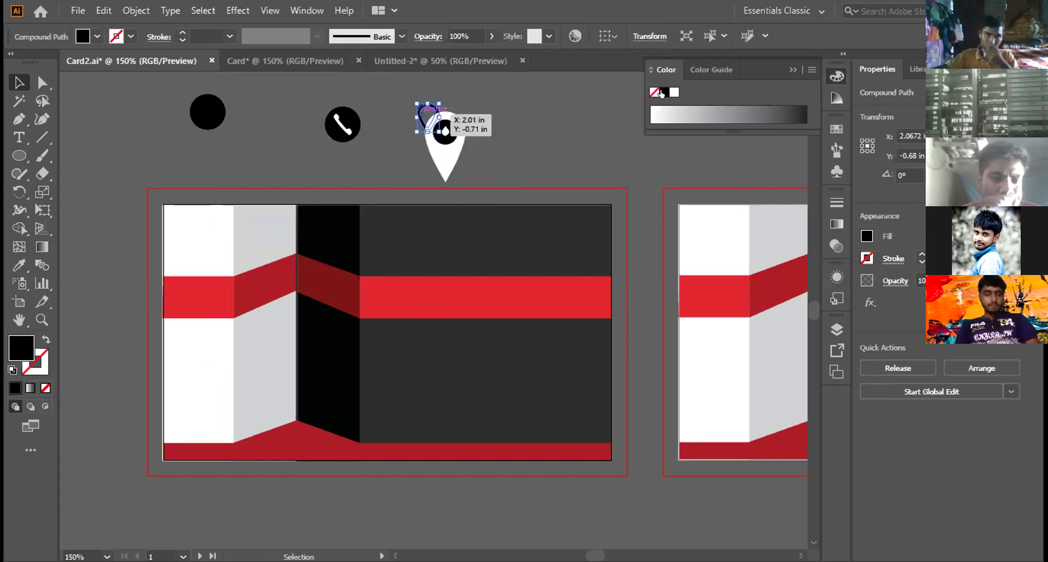
pyautogui.moveTo(429, 117); pyautogui.dragTo(207, 112)
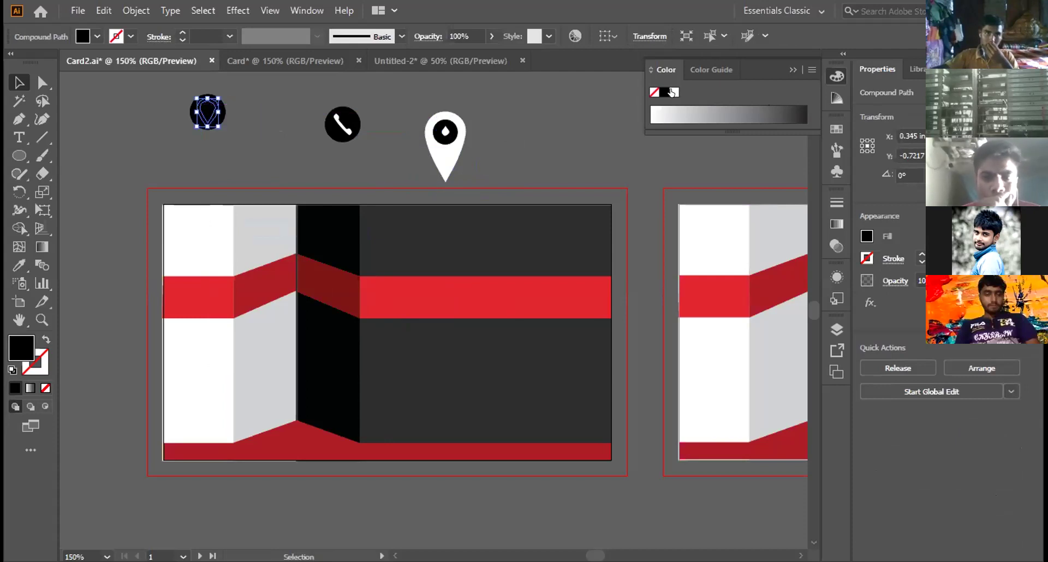
pyautogui.click(674, 92)
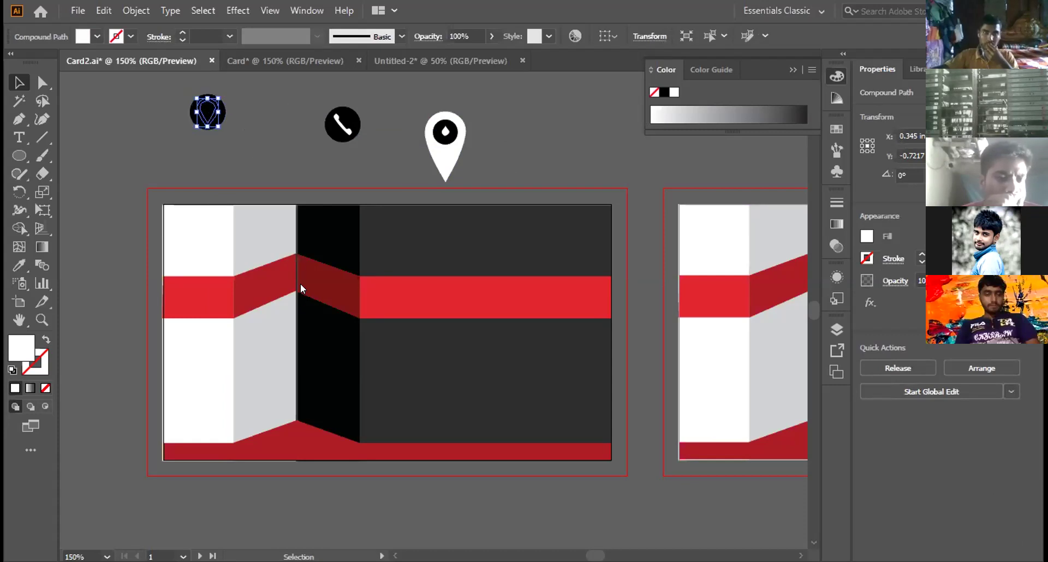
pyautogui.rightClick(455, 281)
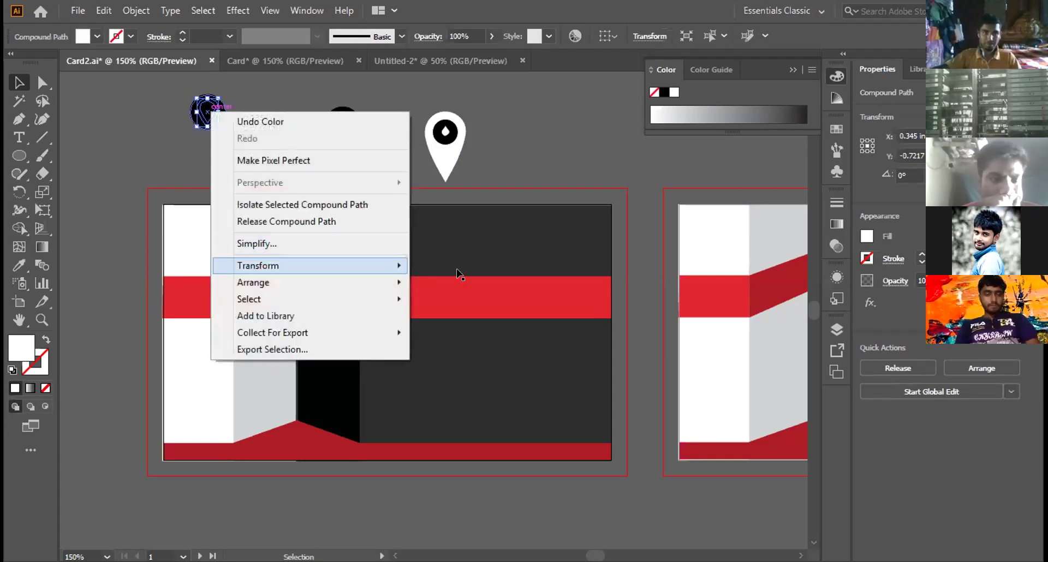
pyautogui.click(461, 282)
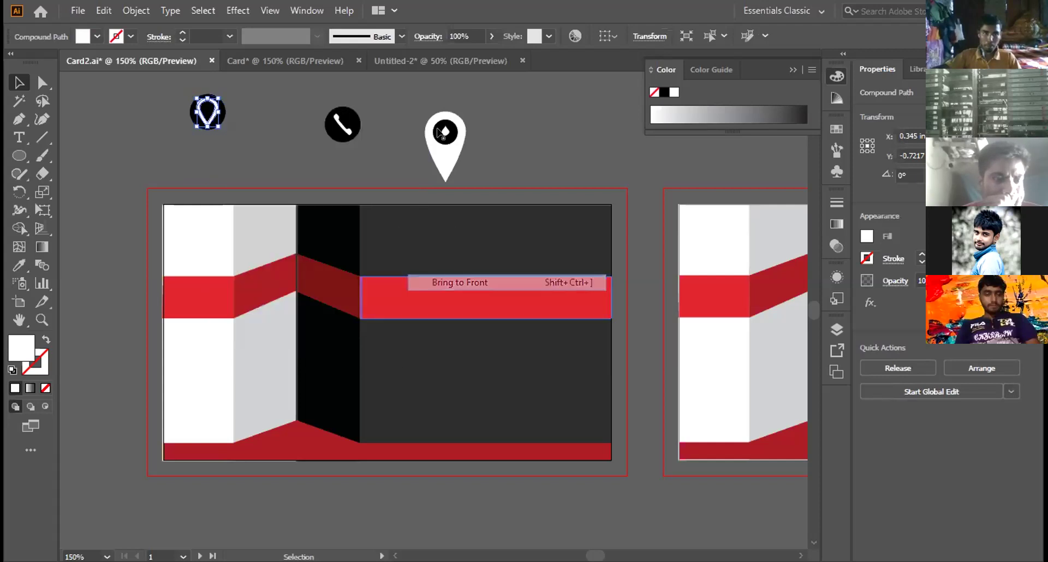
# Step: Position the pin's inner dot on the pin and bring it to the front
pyautogui.click(445, 132)
pyautogui.moveTo(446, 130); pyautogui.dragTo(207, 107)
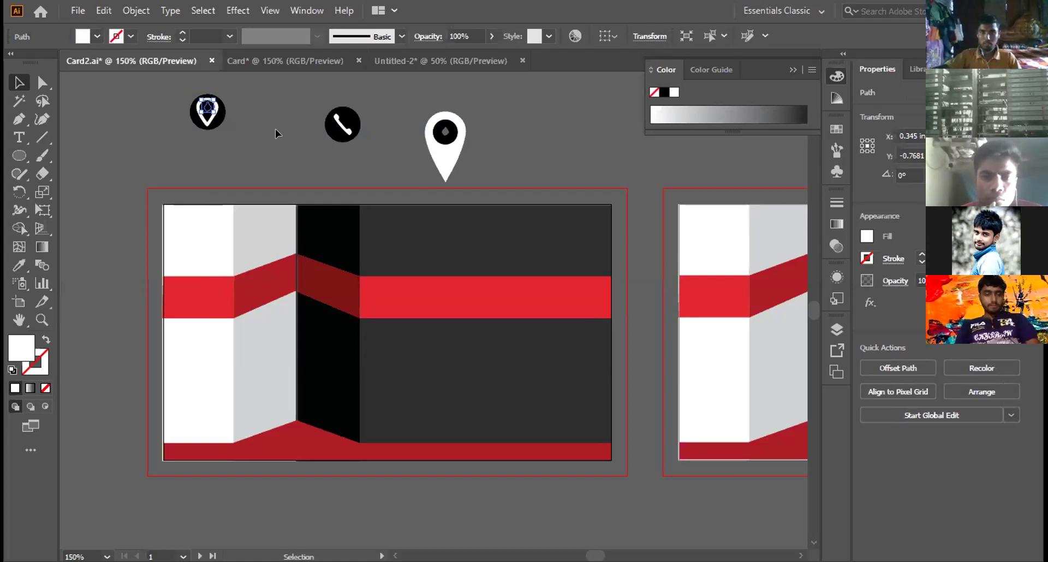
pyautogui.press('Down')
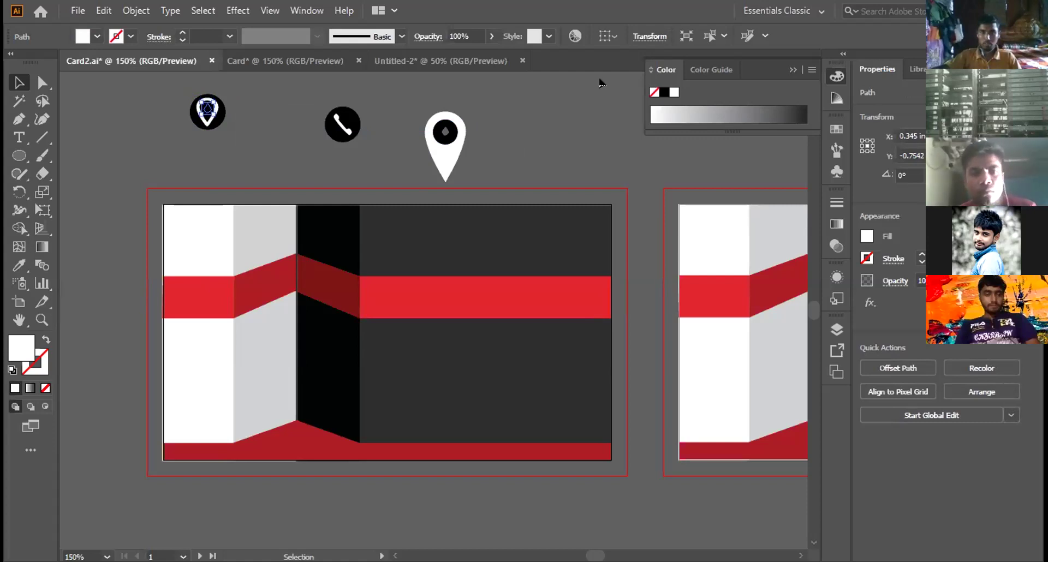
pyautogui.rightClick(207, 109)
pyautogui.click(280, 364)
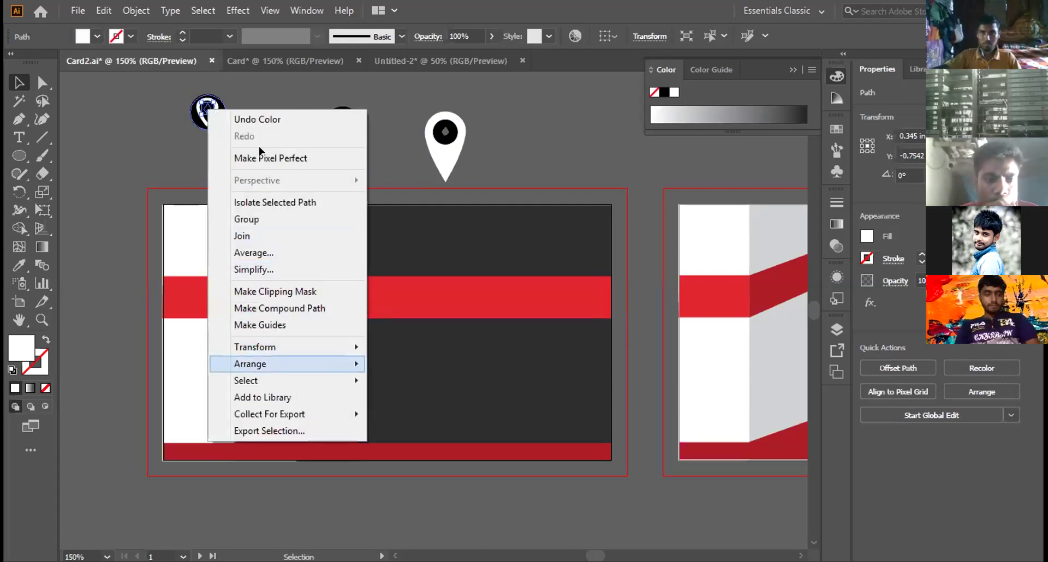
pyautogui.click(203, 139)
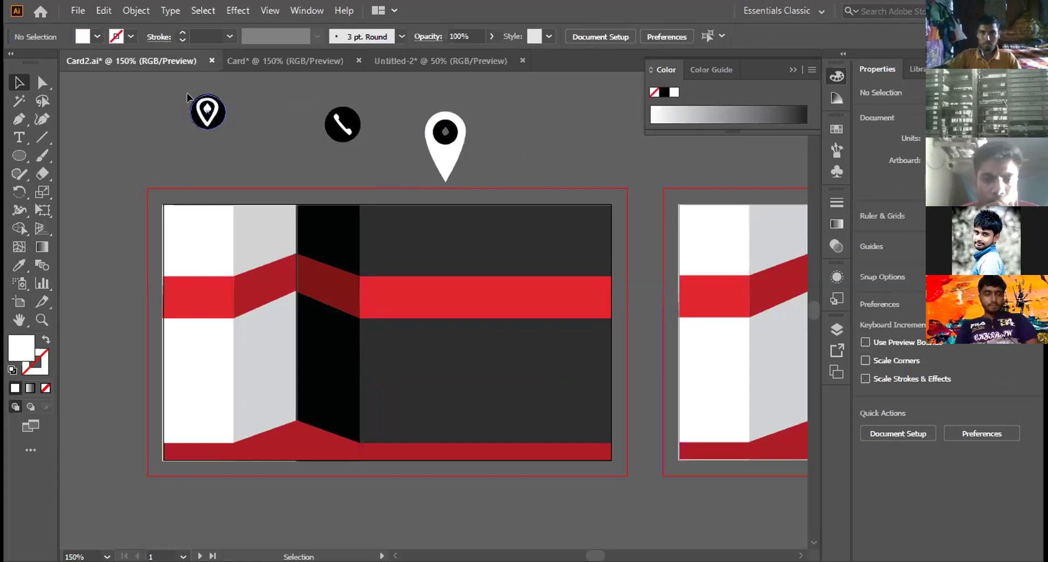
# Step: Group the circle and white pin into one location icon
pyautogui.moveTo(249, 137); pyautogui.dragTo(227, 128)
pyautogui.rightClick(210, 114)
pyautogui.click(229, 229)
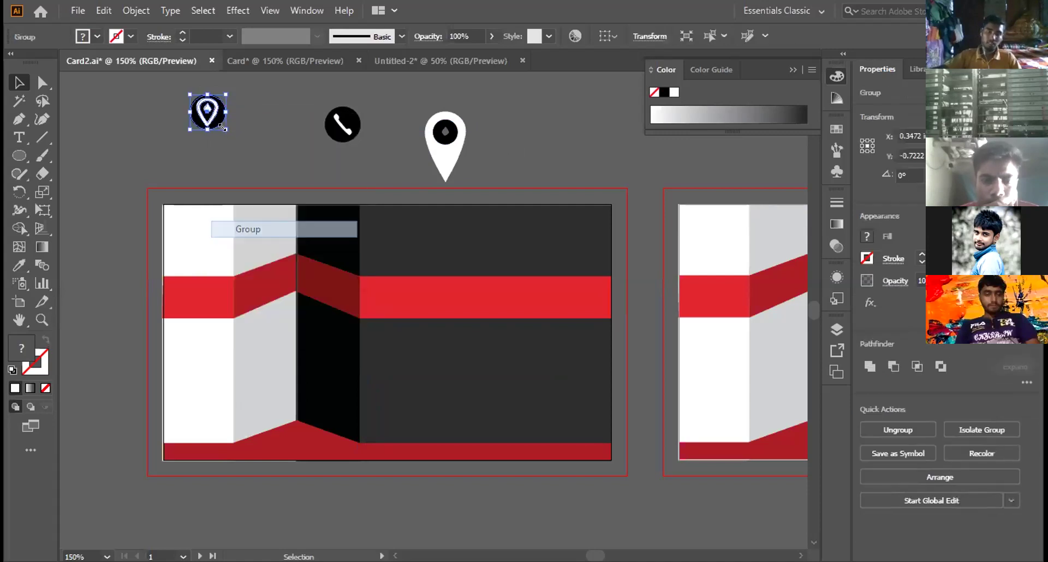
pyautogui.click(221, 164)
pyautogui.click(214, 119)
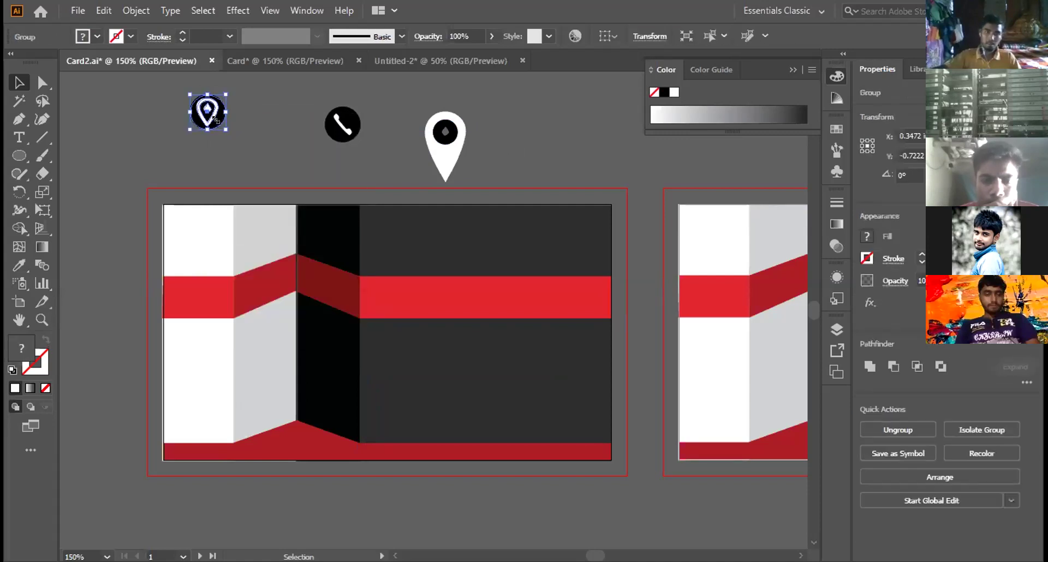
# Step: Scale the phone icon down proportionally and move it beside the location icon
pyautogui.moveTo(214, 127); pyautogui.dragTo(211, 123)
pyautogui.click(348, 139)
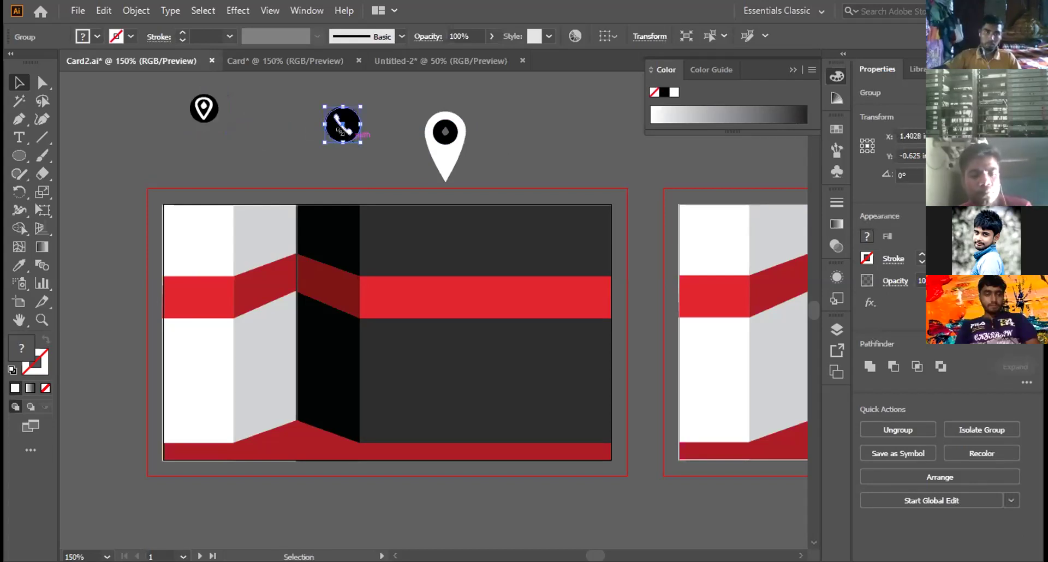
pyautogui.moveTo(361, 141); pyautogui.dragTo(358, 137)
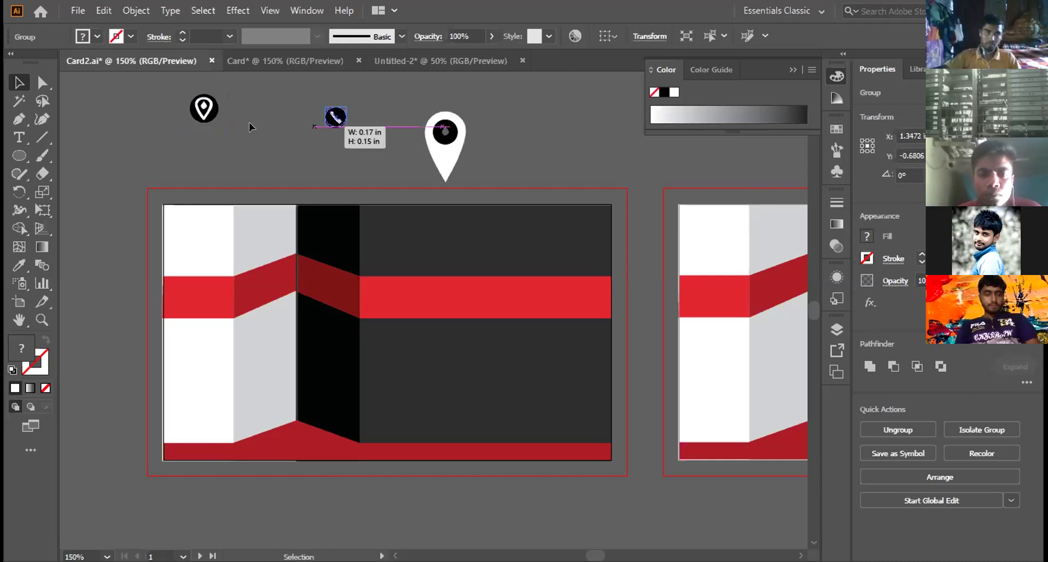
pyautogui.click(219, 120)
pyautogui.moveTo(335, 116); pyautogui.dragTo(387, 389)
# Step: Place the phone icon on the card's dark panel and remove the large leftover map pin
pyautogui.click(204, 108)
pyautogui.click(254, 104)
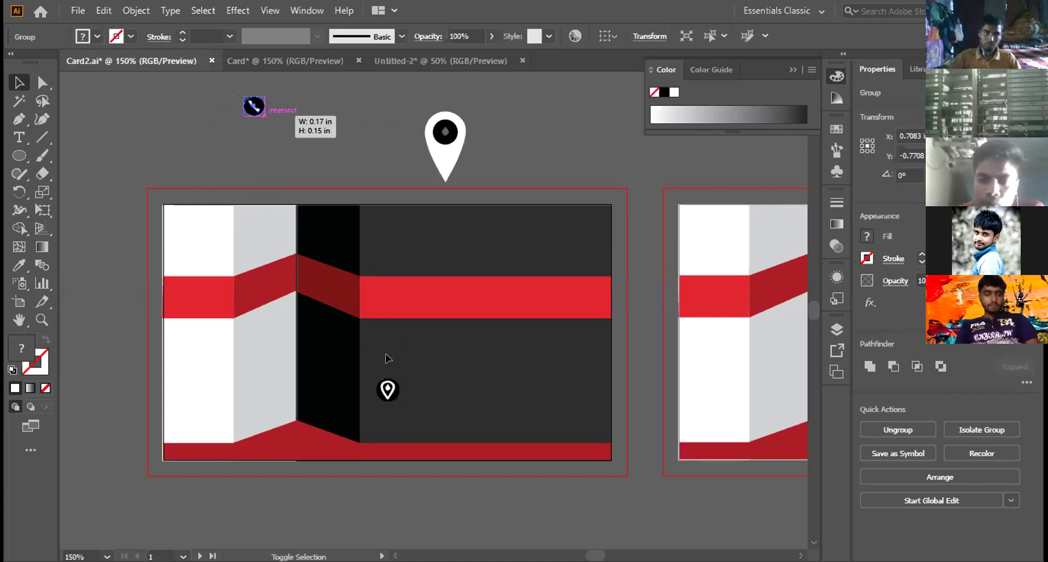
pyautogui.hotkey('ctrl', 'shift', 'a')
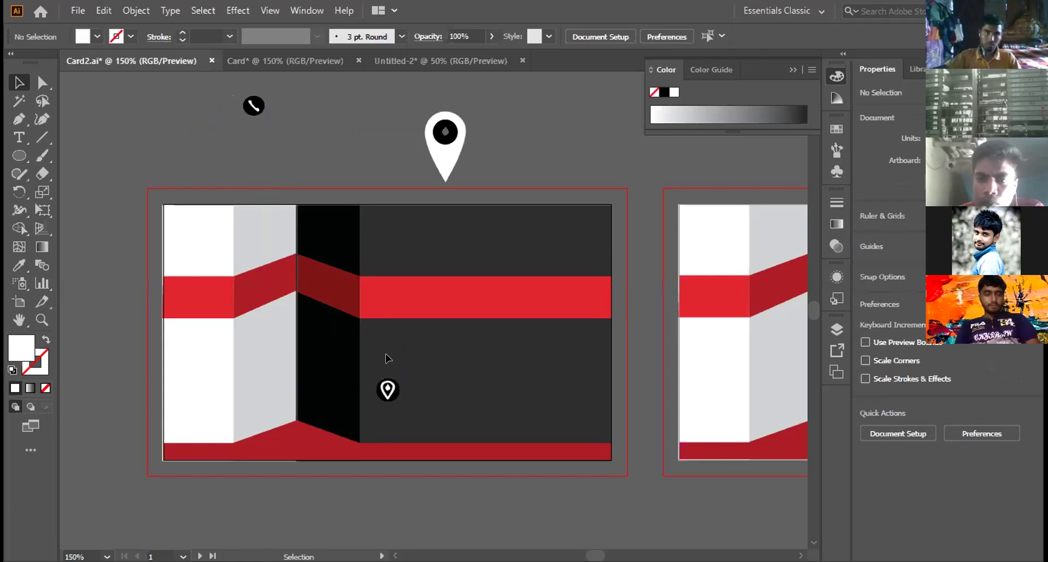
pyautogui.moveTo(253, 106); pyautogui.dragTo(387, 353)
pyautogui.hotkey('ctrl', 'shift', 'a')
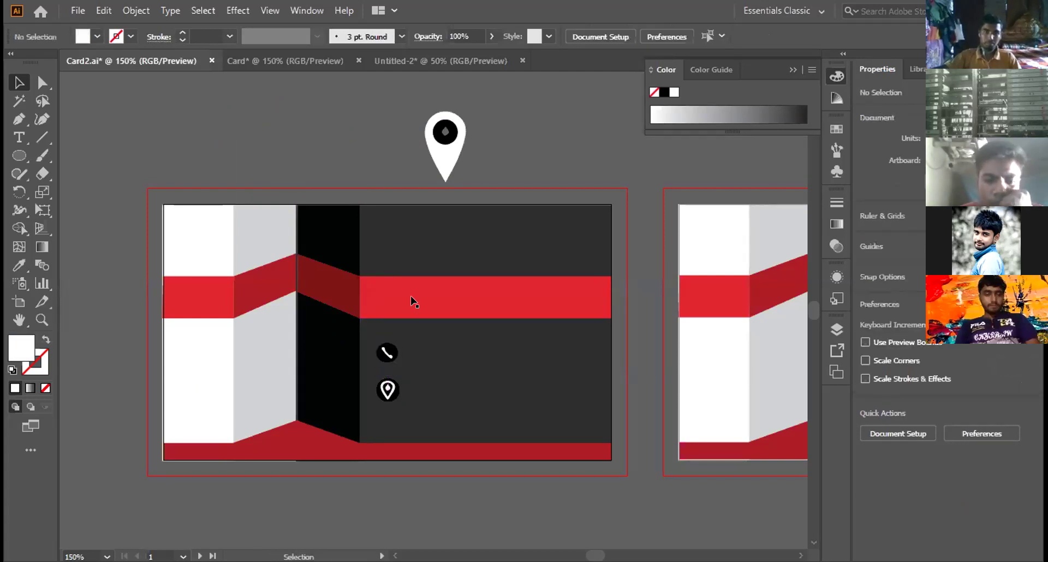
pyautogui.hotkey('ctrl', 'z')
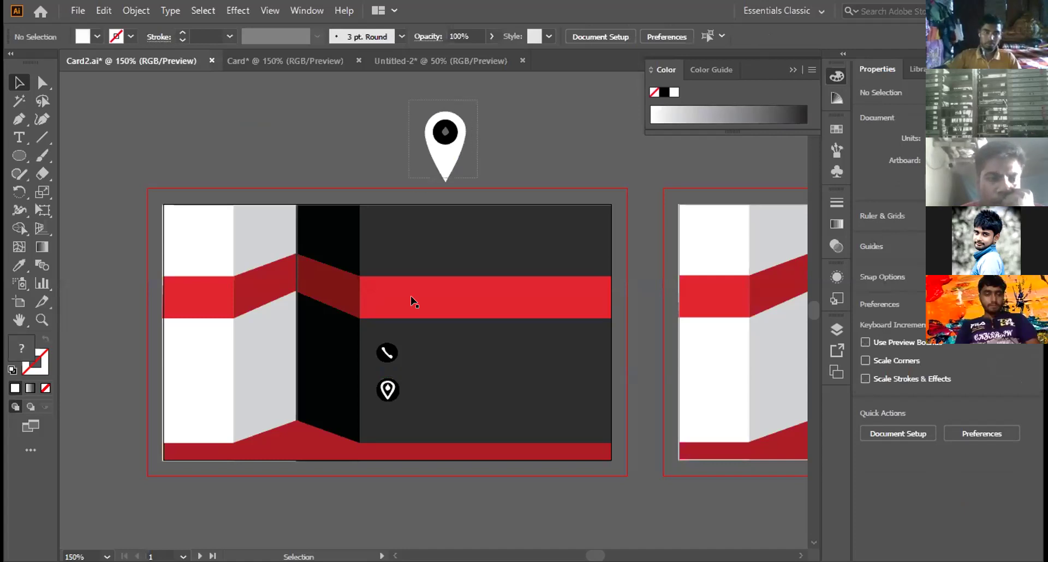
pyautogui.hotkey('ctrl', 'z')
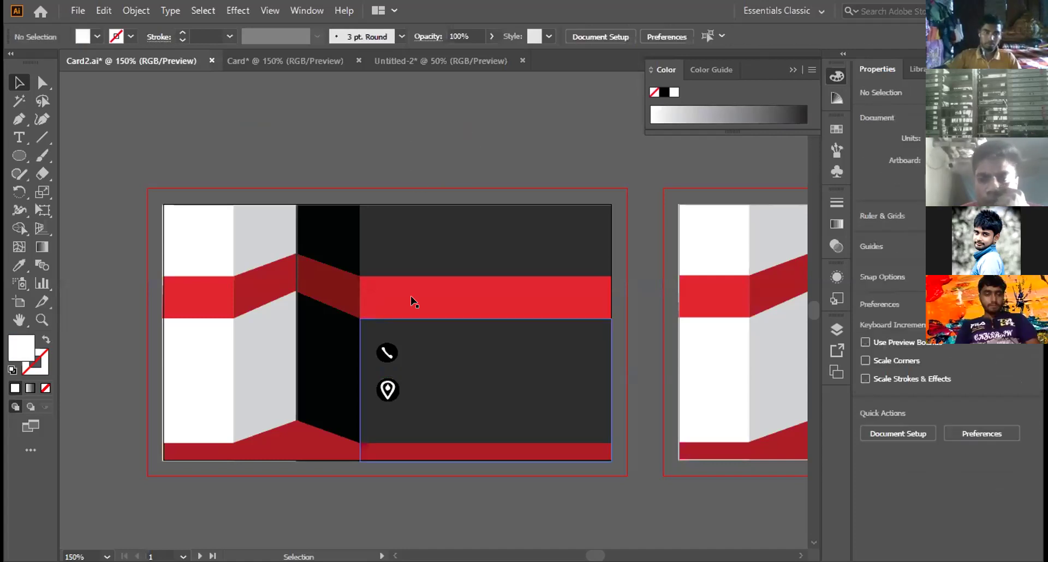
# Step: Type the phone number in a new text object beside the phone icon
pyautogui.scroll(-2, 410, 297)
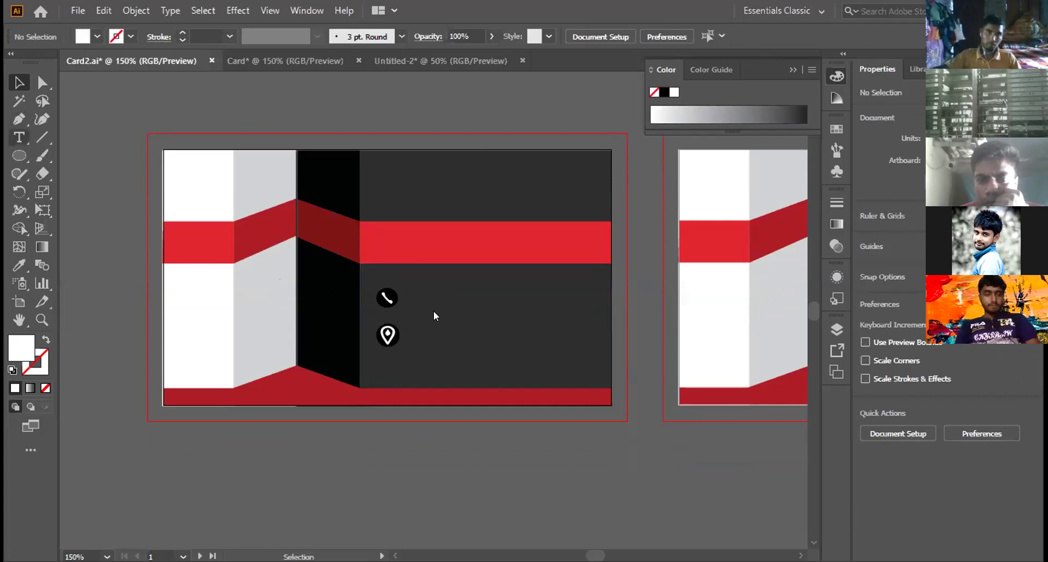
pyautogui.press('t')
pyautogui.click(410, 296)
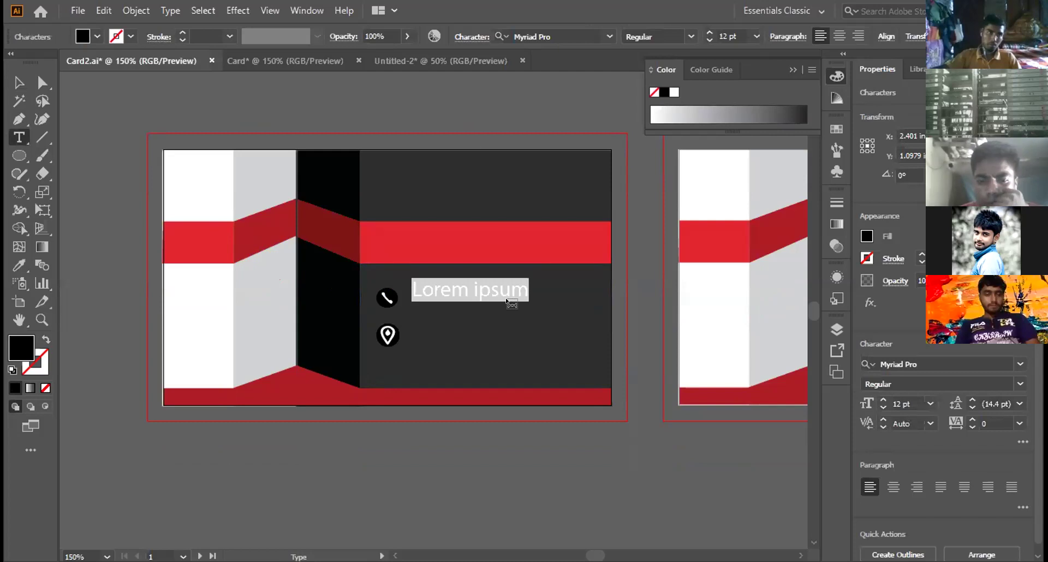
pyautogui.press('BackSpace')
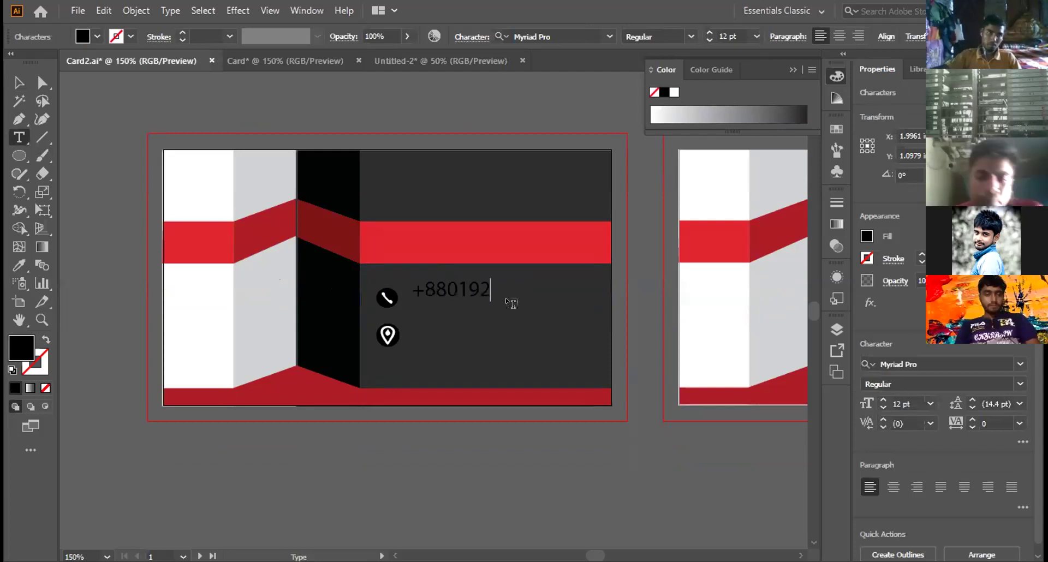
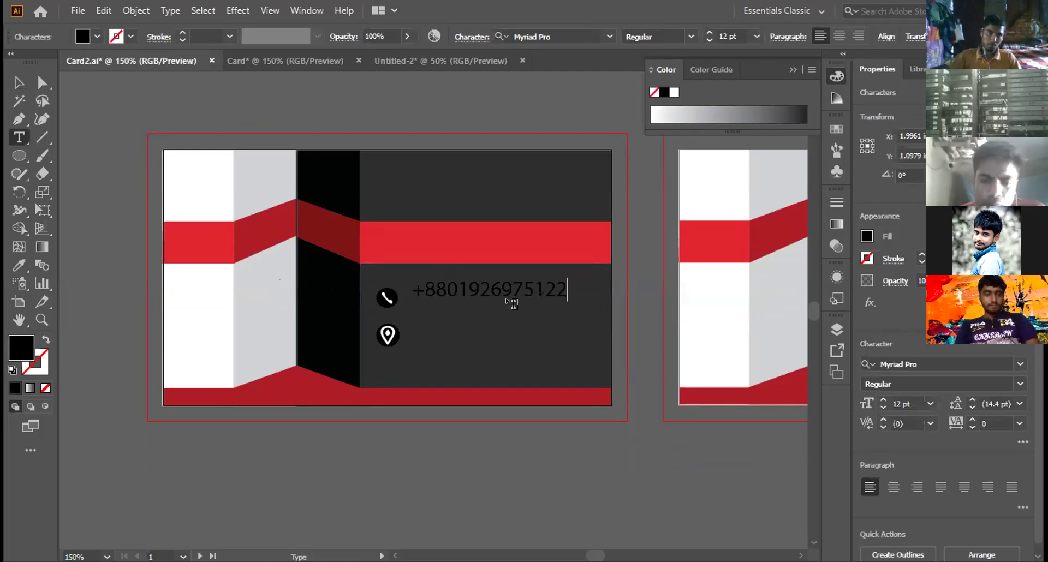
# Step: Set the phone number in the Minion Variable Concept font
pyautogui.moveTo(413, 289); pyautogui.dragTo(578, 290)
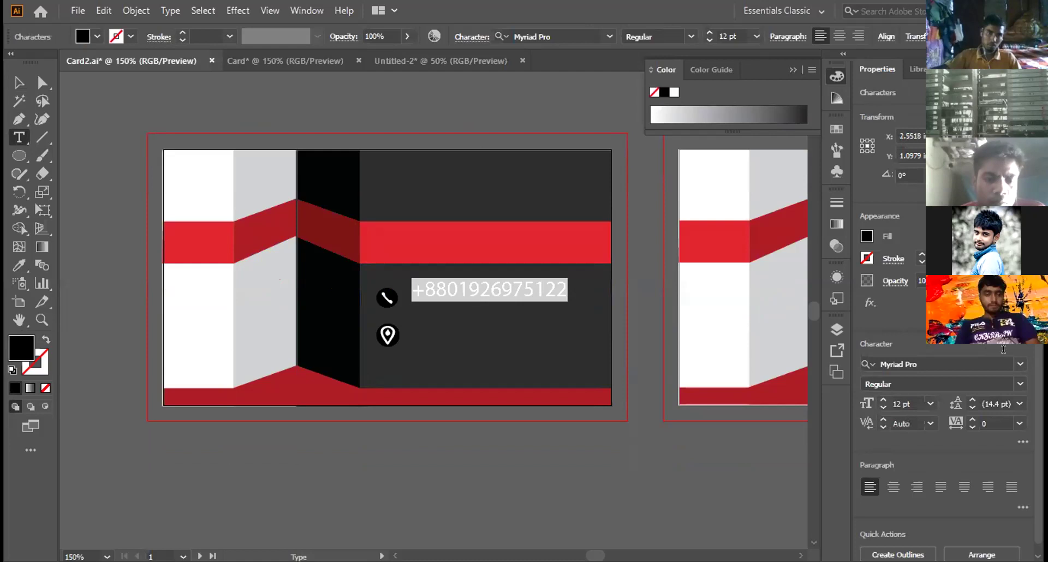
pyautogui.click(1017, 363)
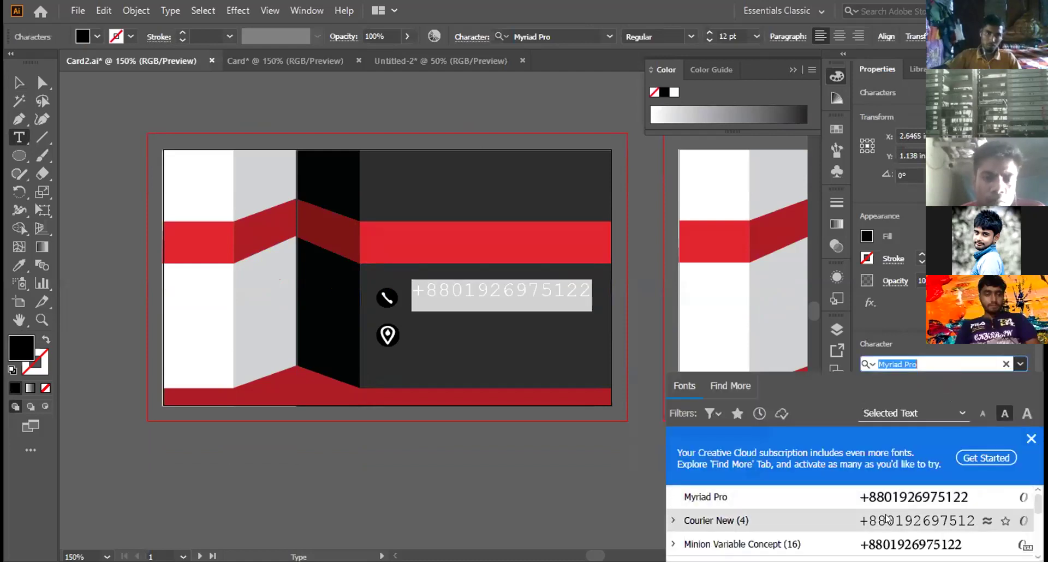
pyautogui.click(884, 544)
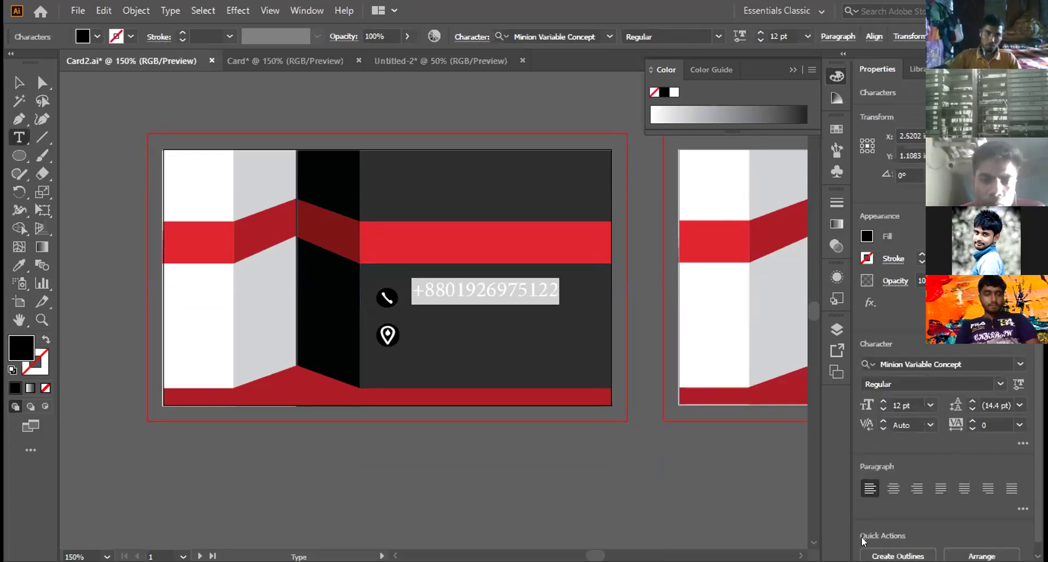
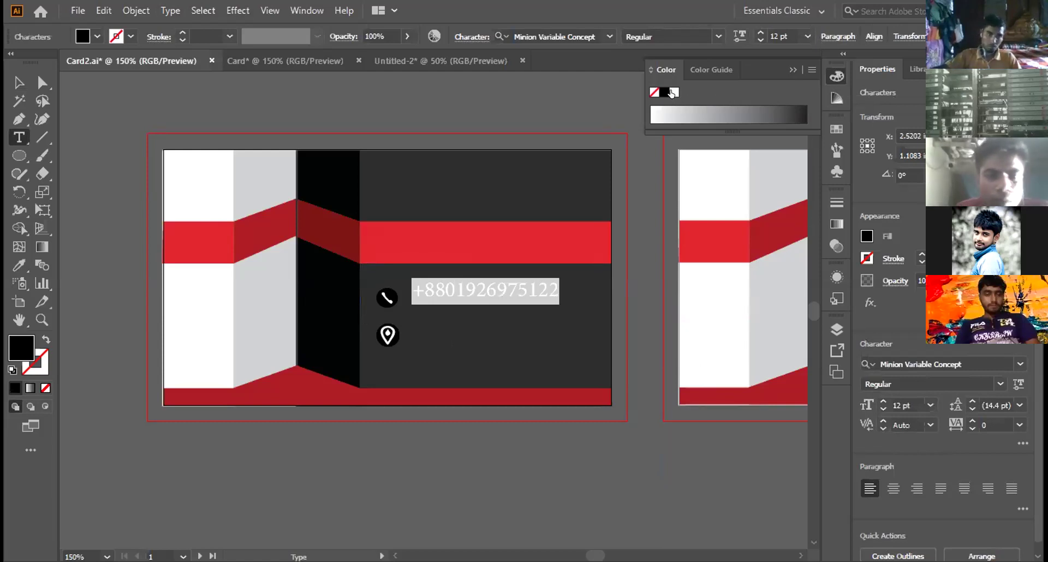
# Step: Select the phone icon and ungroup the handset from its circle
pyautogui.click(582, 503)
pyautogui.click(495, 288)
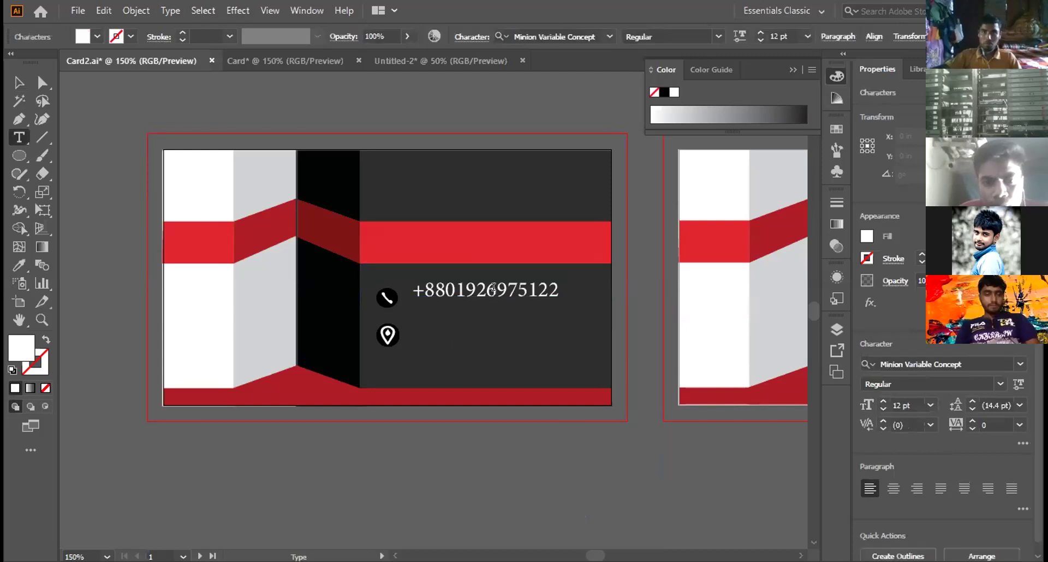
pyautogui.moveTo(413, 285); pyautogui.dragTo(555, 290)
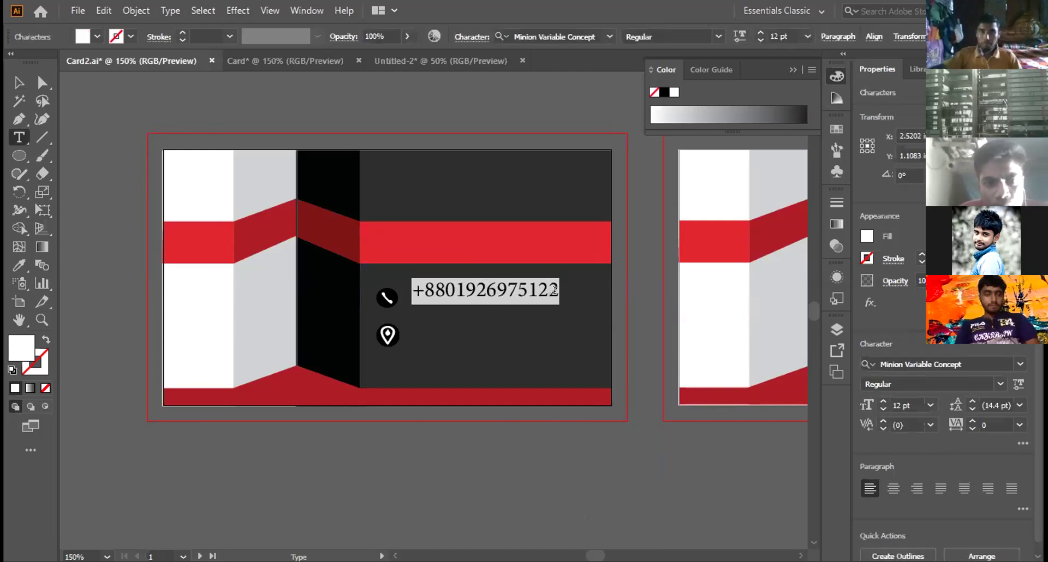
pyautogui.click(555, 290)
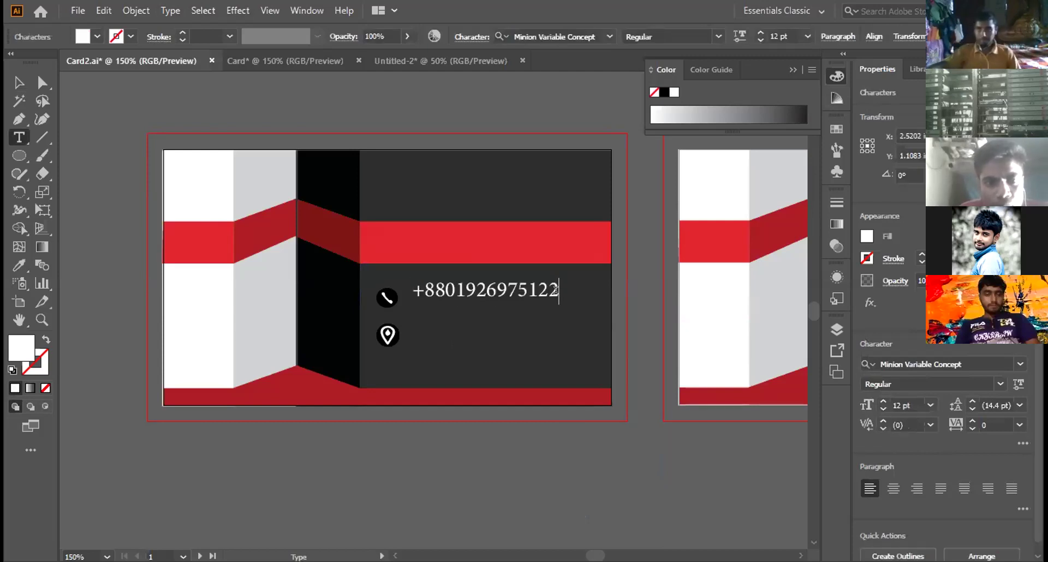
pyautogui.click(13, 82)
pyautogui.press('Down')
pyautogui.press('Down')
pyautogui.click(386, 297)
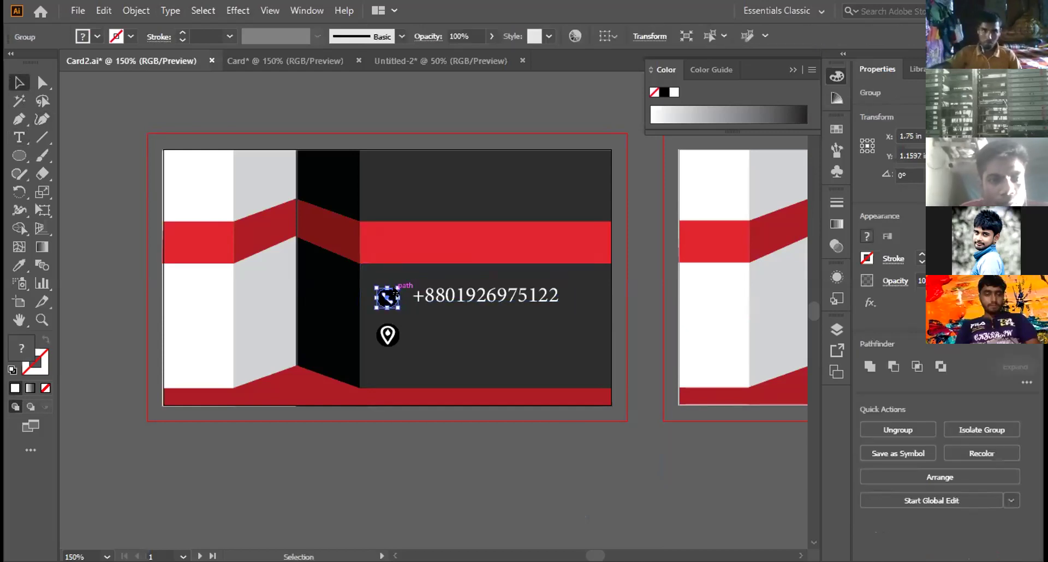
pyautogui.rightClick(394, 292)
pyautogui.click(438, 418)
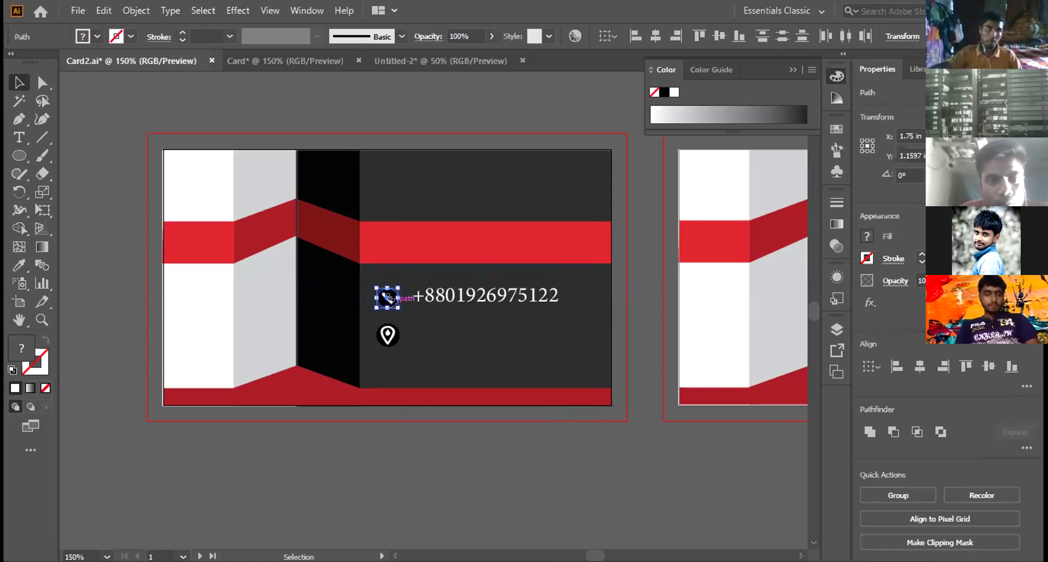
# Step: Enlarge the icon, move its circle below the card and fill it white
pyautogui.moveTo(399, 309); pyautogui.dragTo(441, 346)
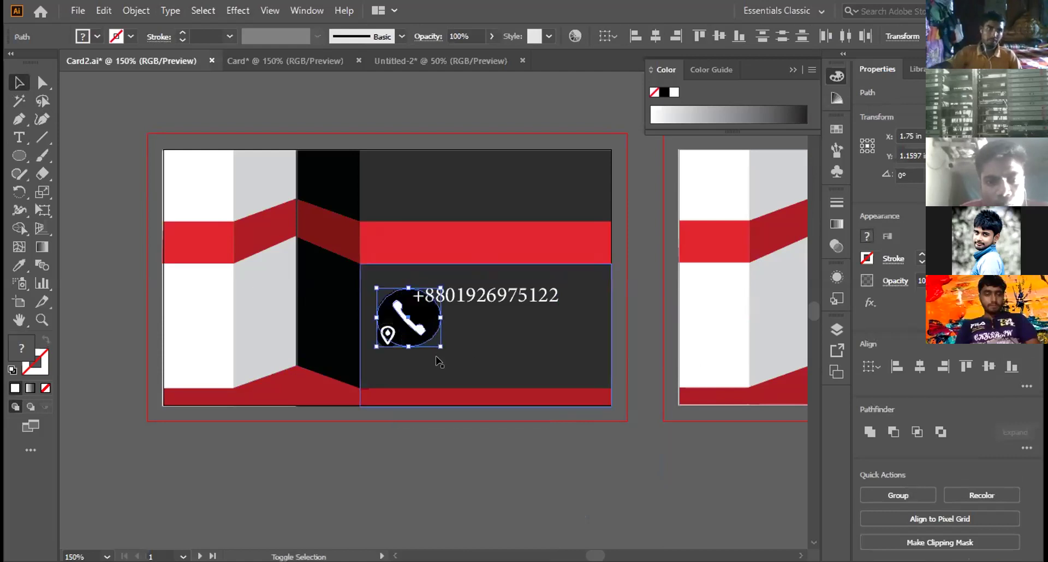
pyautogui.click(426, 309)
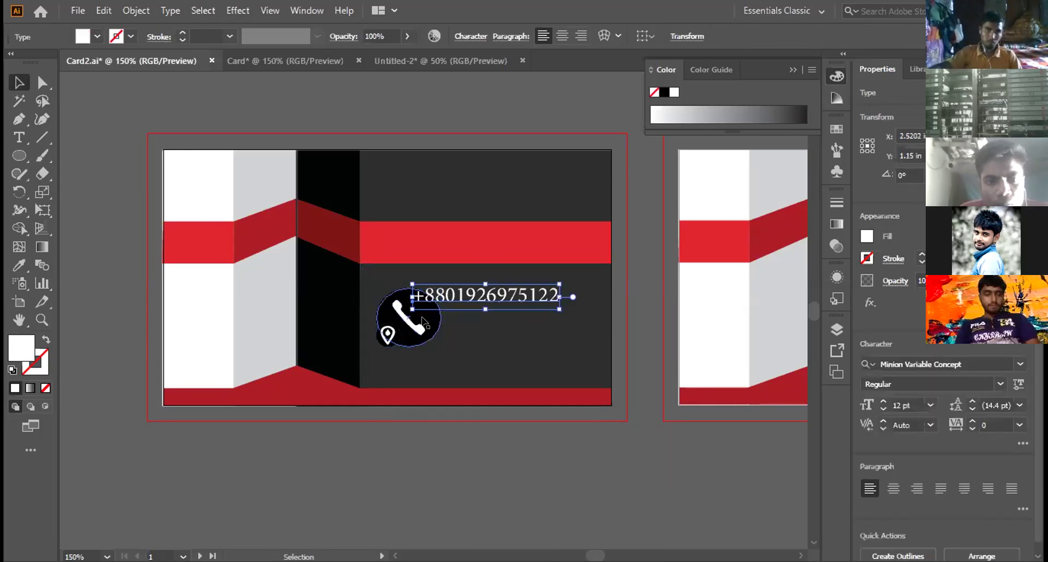
pyautogui.click(424, 323)
pyautogui.moveTo(424, 324); pyautogui.dragTo(428, 486)
pyautogui.rightClick(420, 473)
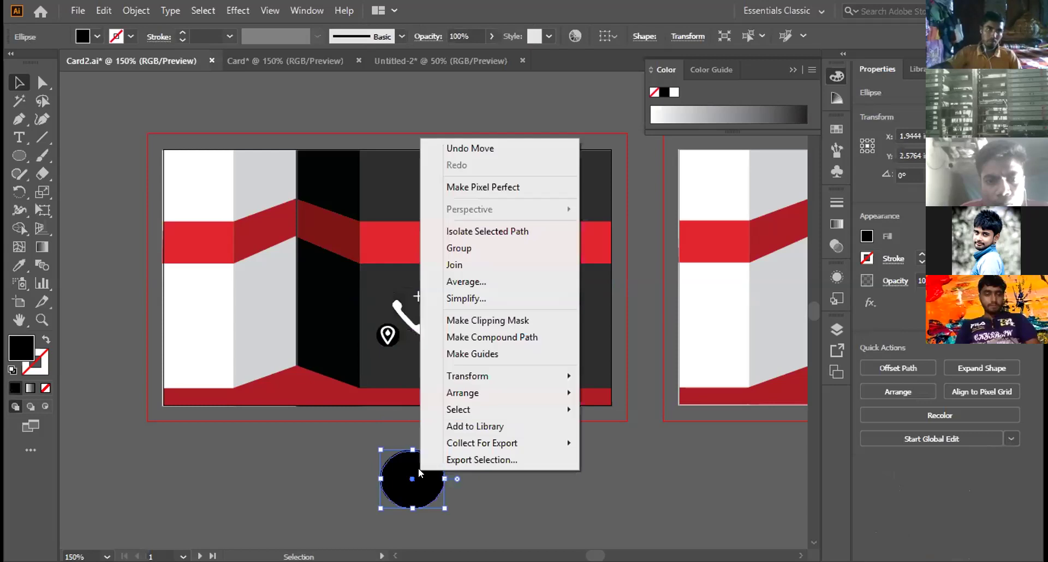
pyautogui.click(389, 474)
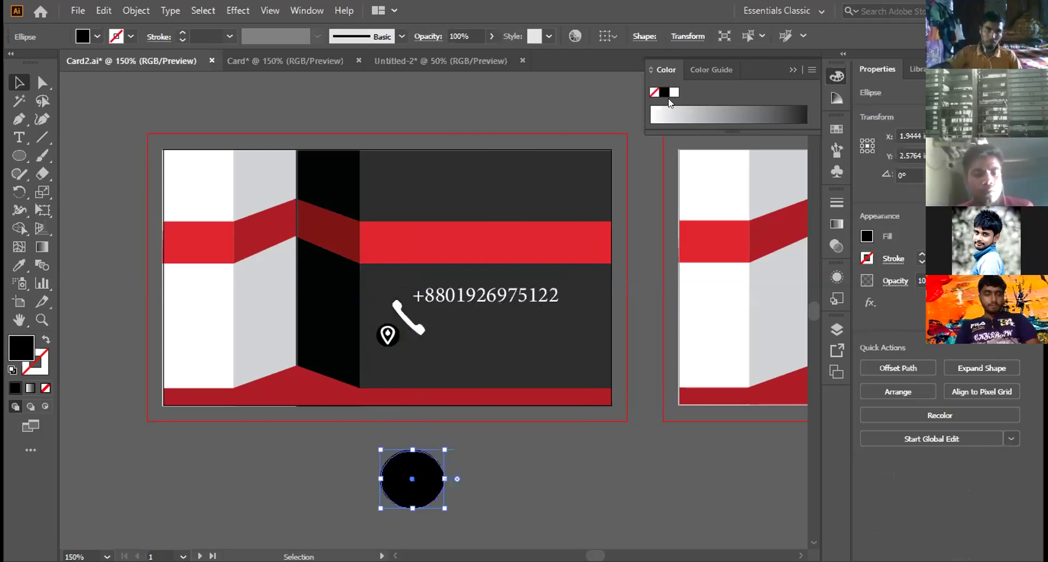
pyautogui.click(671, 92)
# Step: Place the black handset on the white circle, group them and shrink the group
pyautogui.click(408, 322)
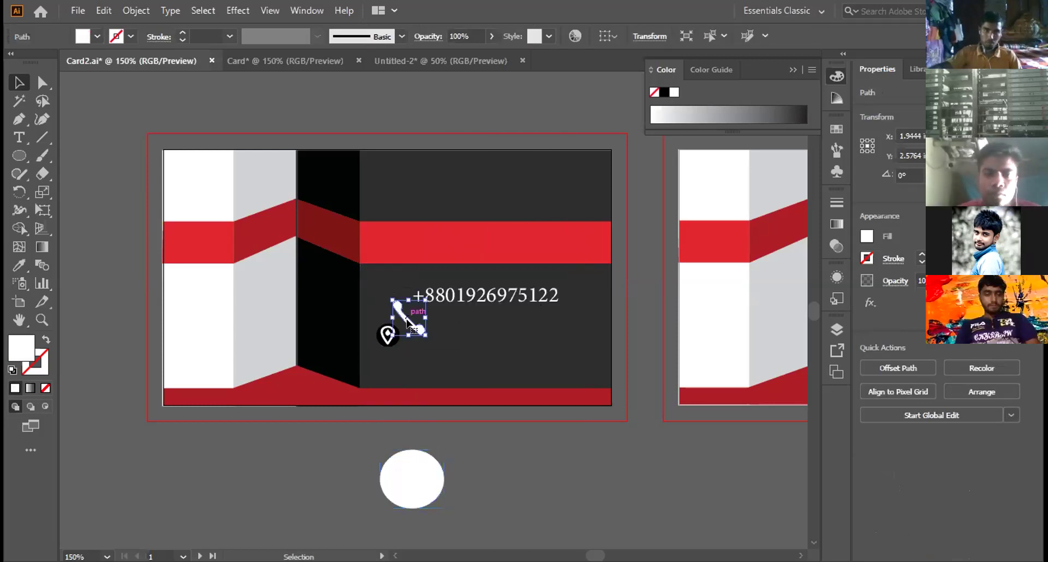
pyautogui.moveTo(407, 322); pyautogui.dragTo(411, 480)
pyautogui.click(664, 92)
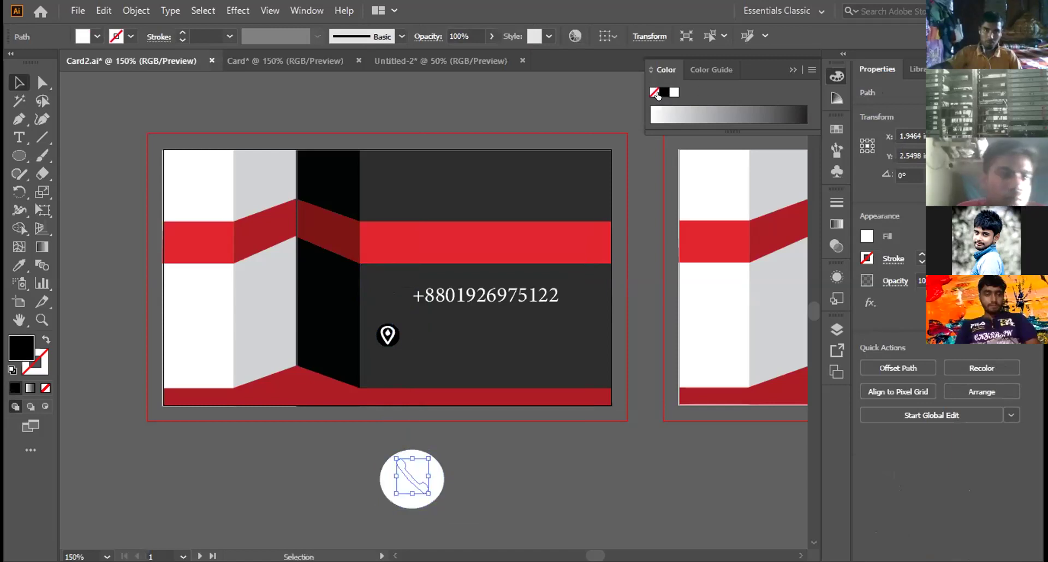
pyautogui.click(459, 482)
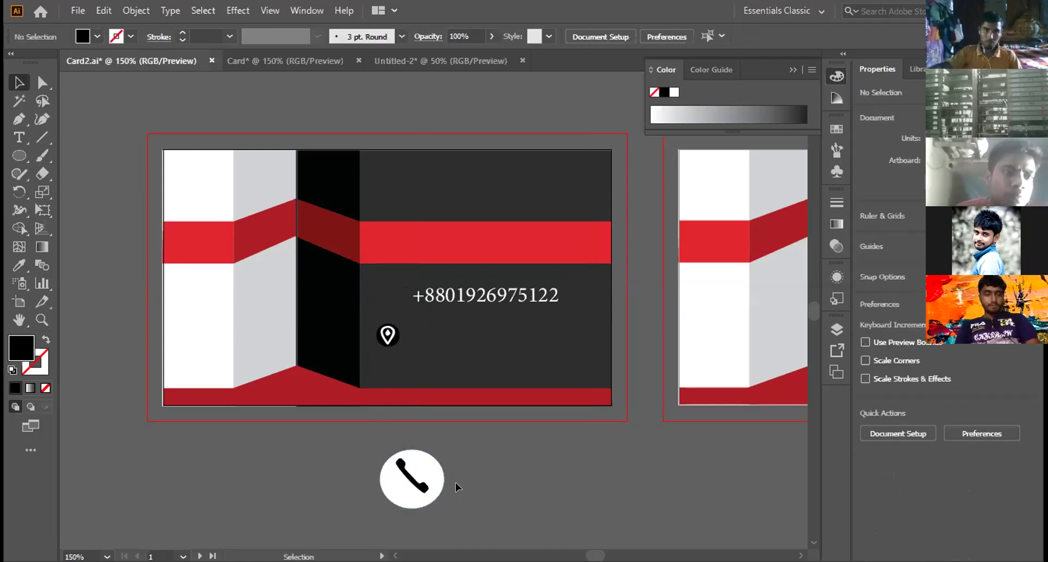
pyautogui.moveTo(358, 440); pyautogui.dragTo(459, 524)
pyautogui.rightClick(430, 469)
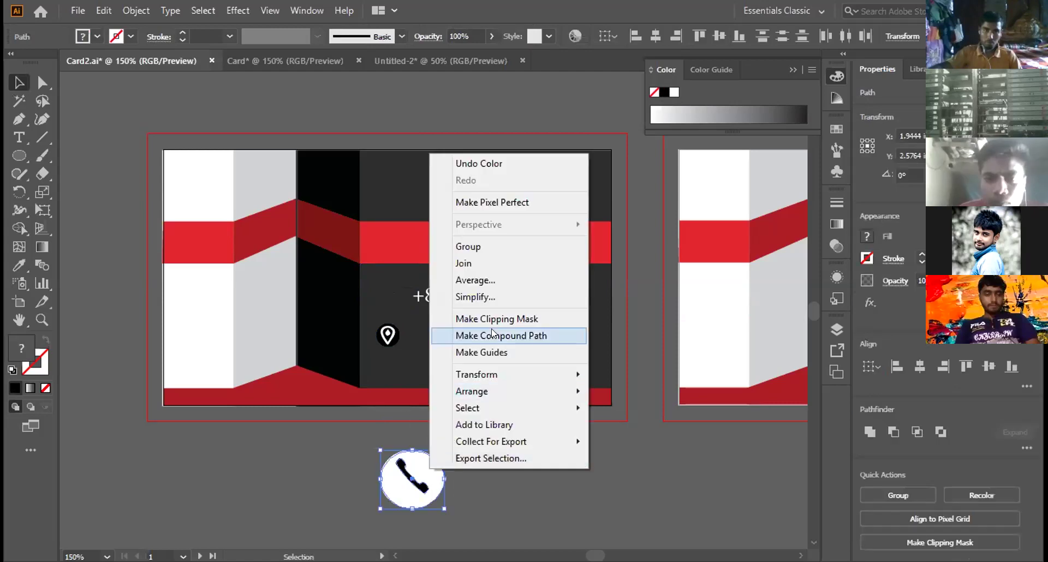
pyautogui.click(468, 246)
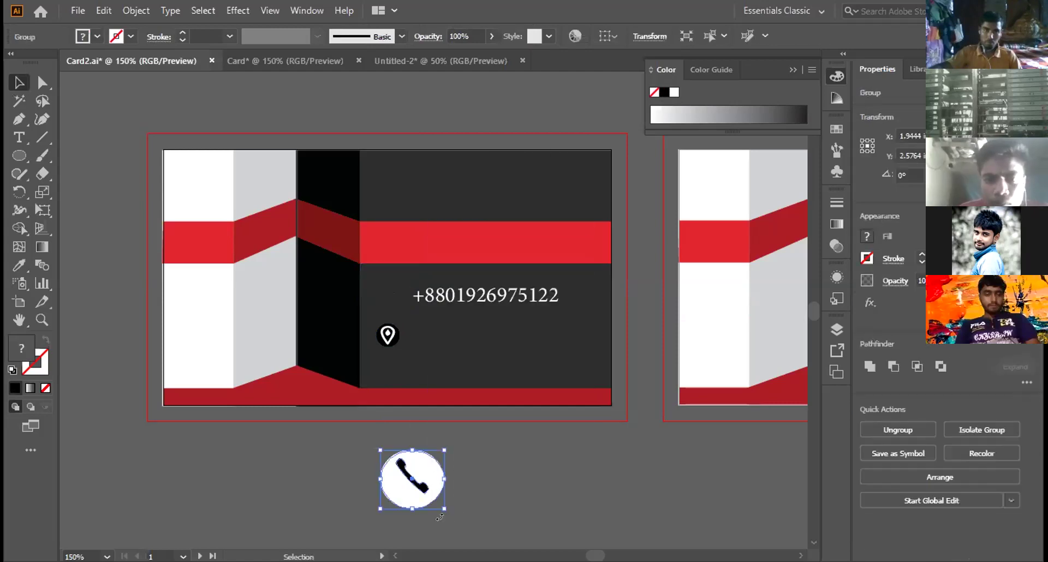
pyautogui.moveTo(442, 507); pyautogui.dragTo(406, 473)
# Step: Move the location-pin icon below the card and ungroup it
pyautogui.click(396, 334)
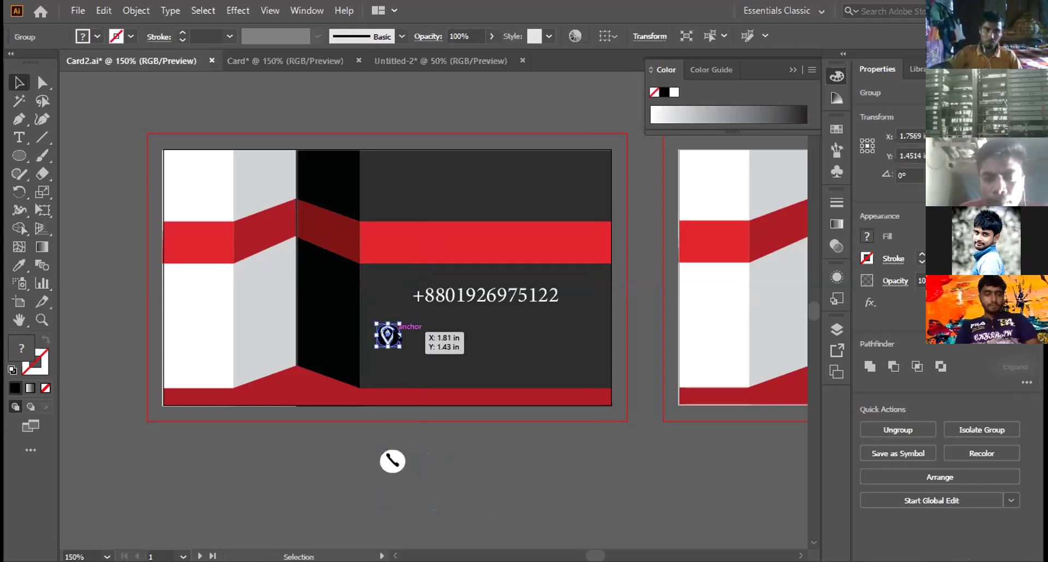
pyautogui.moveTo(396, 335); pyautogui.dragTo(551, 507)
pyautogui.rightClick(546, 481)
pyautogui.click(607, 342)
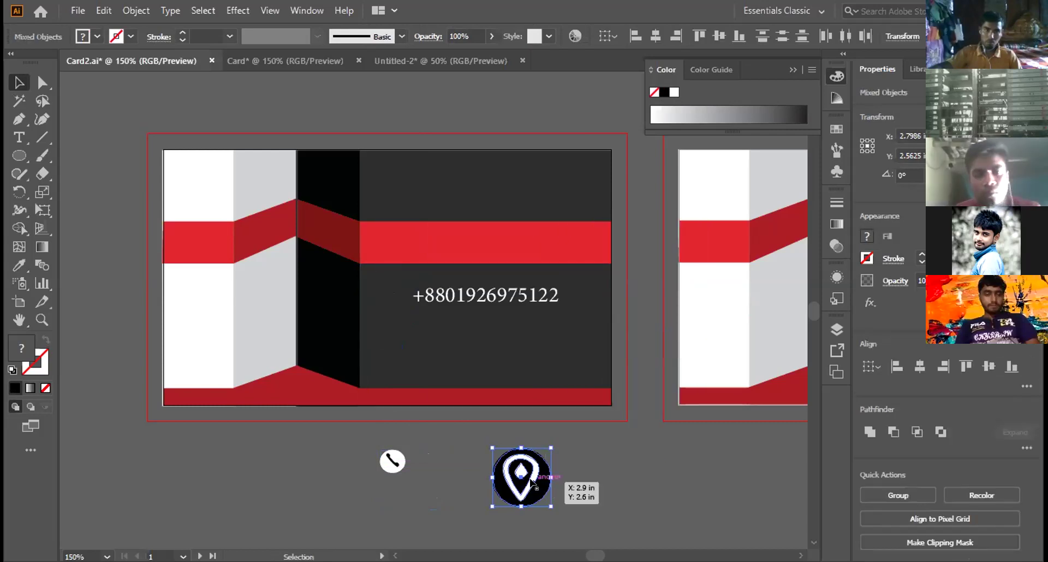
pyautogui.click(582, 453)
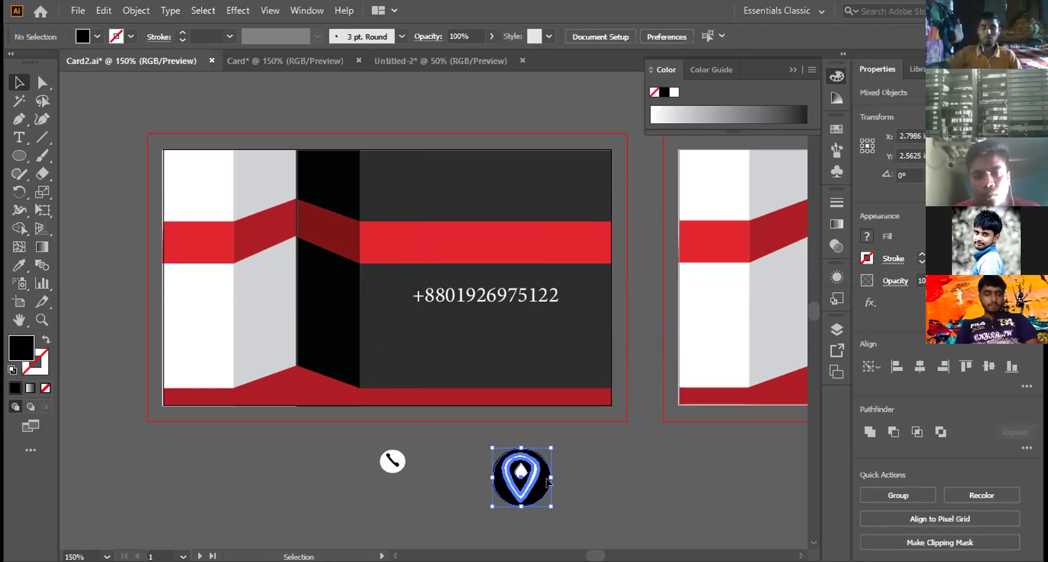
# Step: Fill the pin's inner drop black and its circle white
pyautogui.click(528, 480)
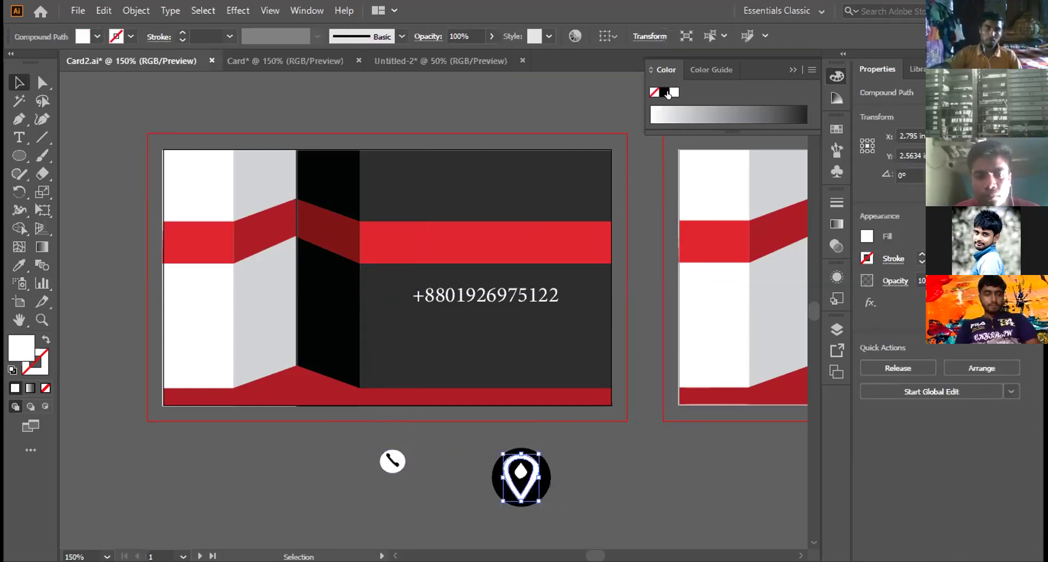
pyautogui.click(568, 475)
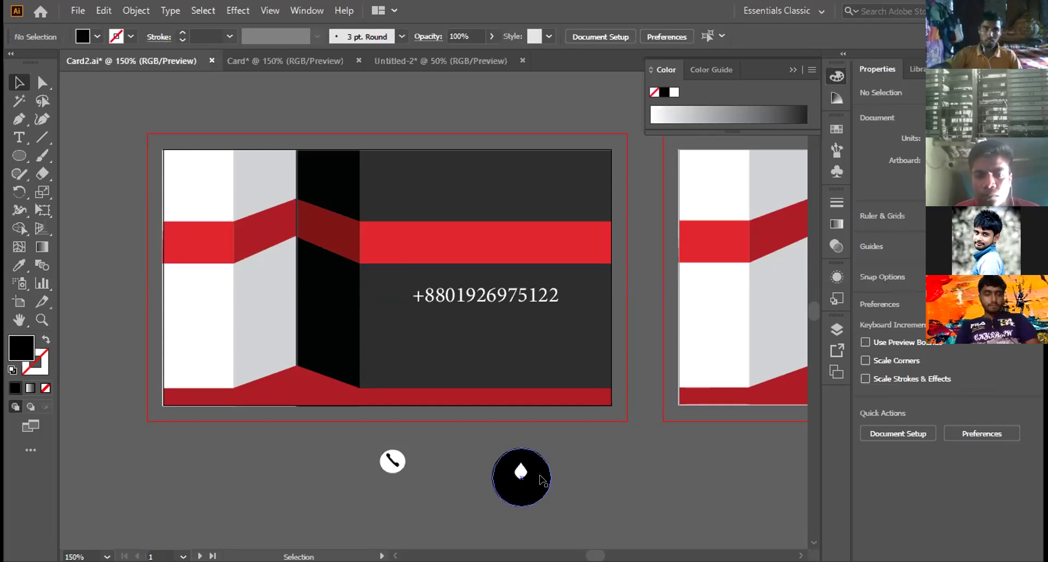
pyautogui.click(522, 472)
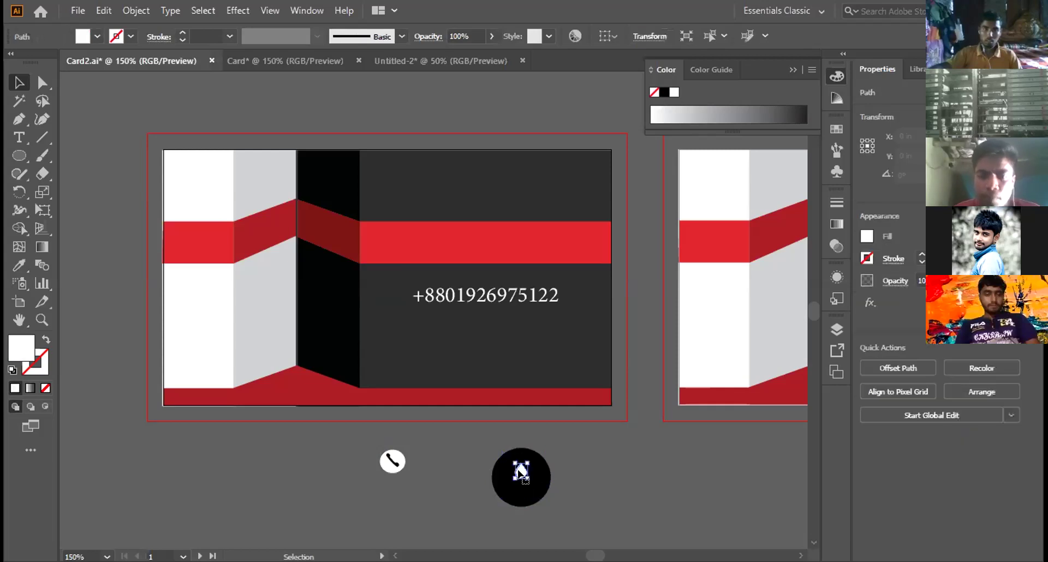
pyautogui.click(663, 92)
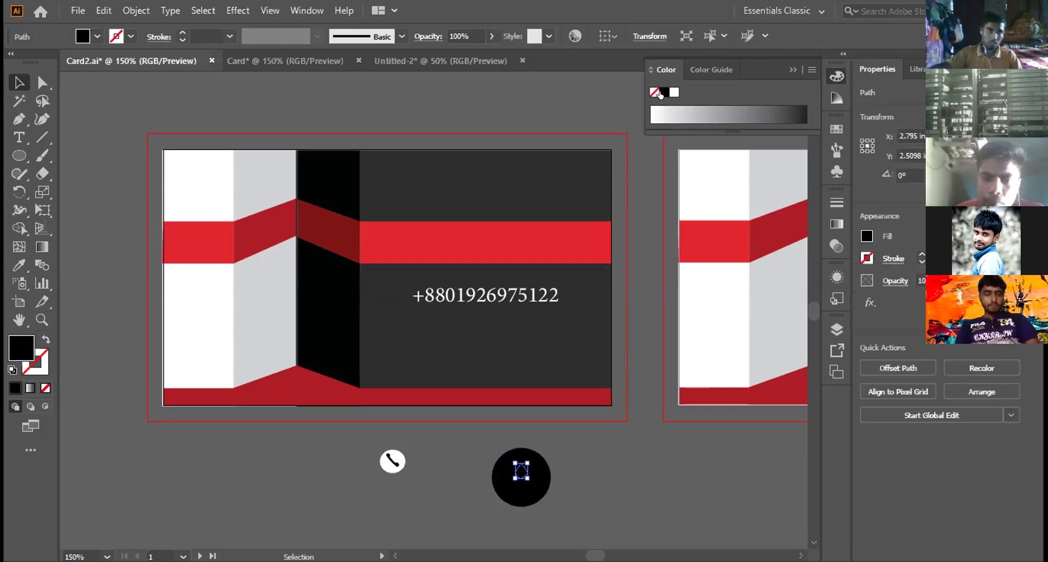
pyautogui.click(544, 473)
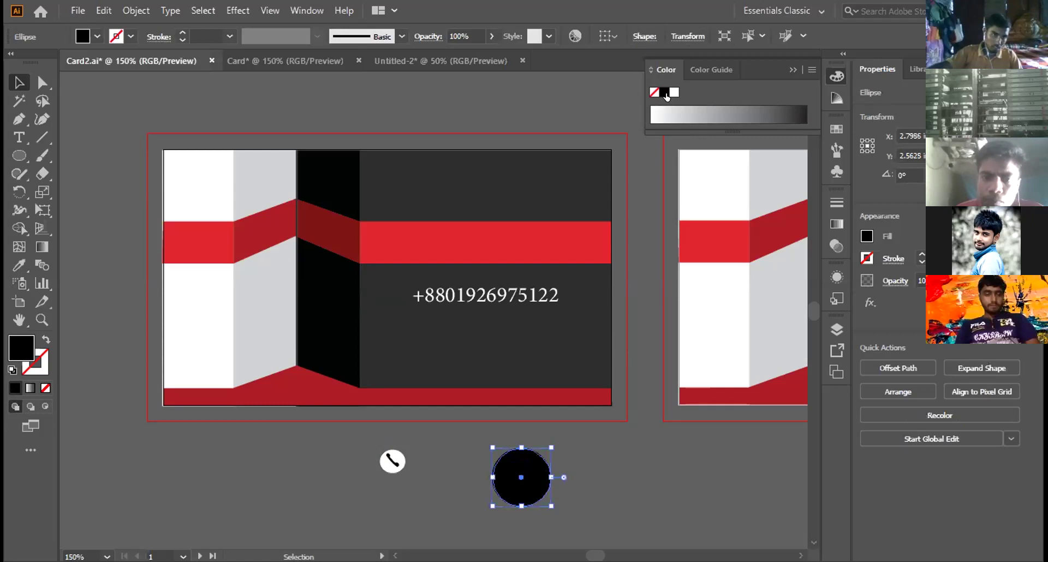
pyautogui.click(673, 92)
pyautogui.click(617, 458)
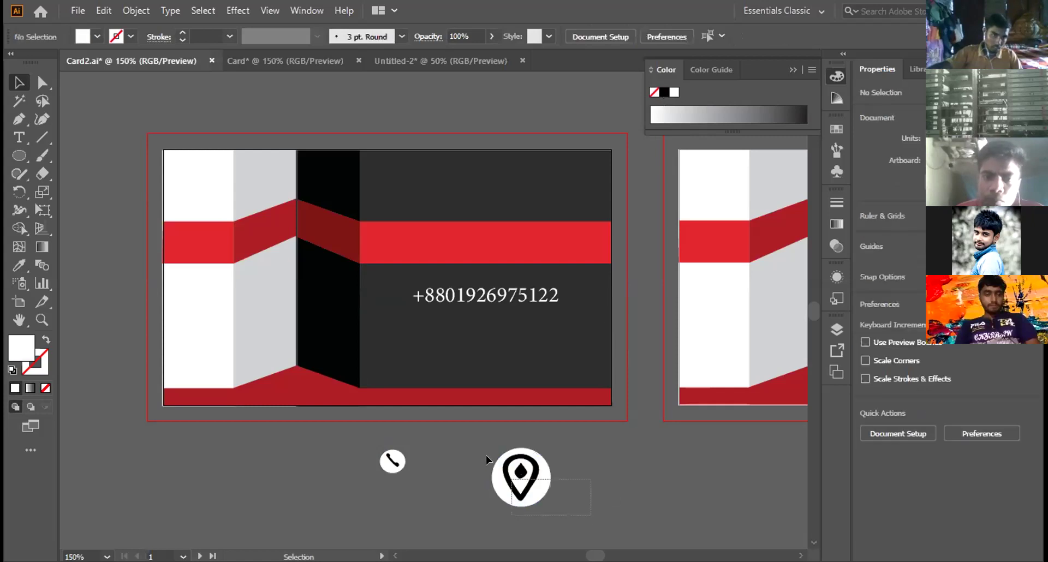
# Step: Group the pin with its circle and shrink the group to icon size
pyautogui.moveTo(480, 435); pyautogui.dragTo(521, 476)
pyautogui.rightClick(522, 477)
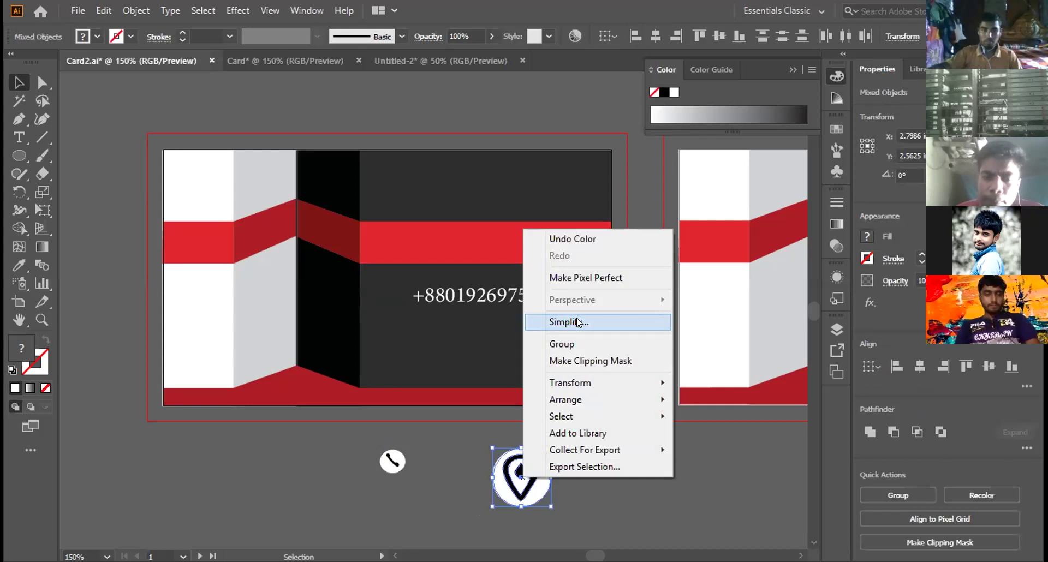
pyautogui.click(565, 344)
pyautogui.moveTo(546, 506); pyautogui.dragTo(395, 461)
# Step: Scale the pin icon slightly smaller and move it up onto the card
pyautogui.press('Right')
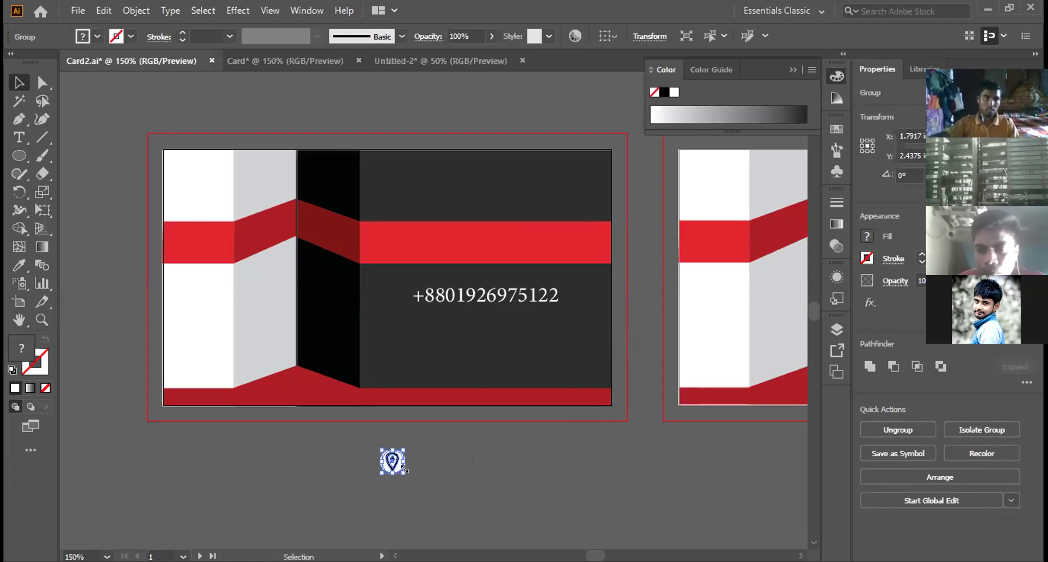
pyautogui.moveTo(404, 469); pyautogui.dragTo(408, 477)
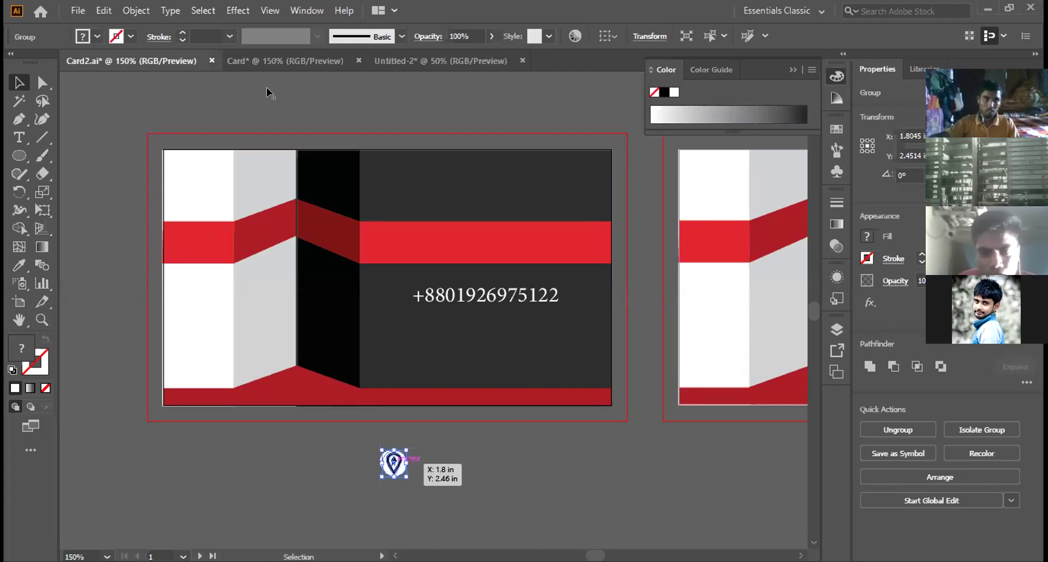
pyautogui.press('Left')
pyautogui.press('Up')
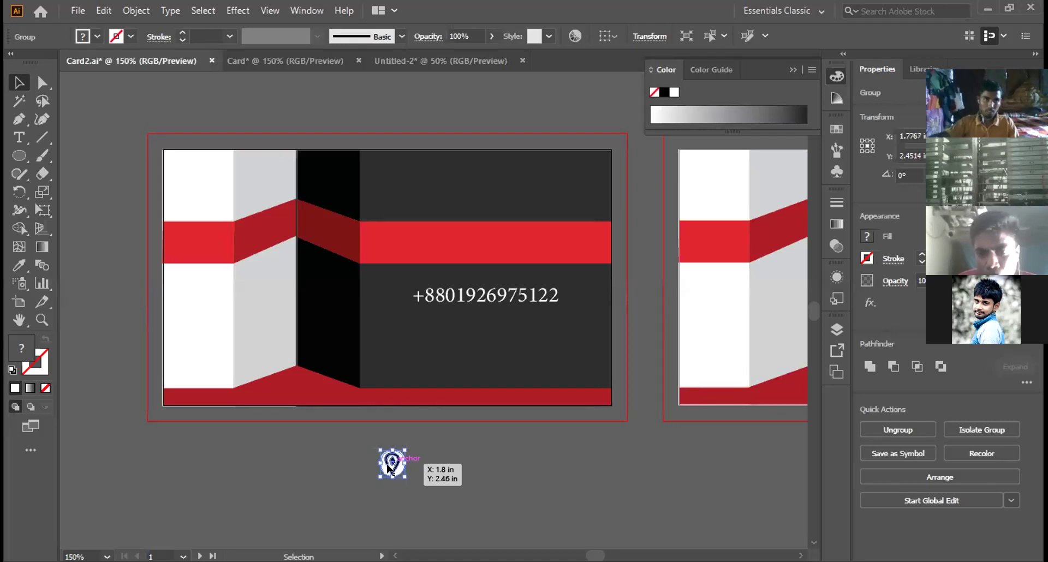
pyautogui.click(390, 461)
pyautogui.moveTo(391, 461); pyautogui.dragTo(385, 350)
# Step: Move the phone icon up beside the phone number and deselect
pyautogui.click(391, 459)
pyautogui.moveTo(388, 451); pyautogui.dragTo(449, 303)
pyautogui.click(449, 298)
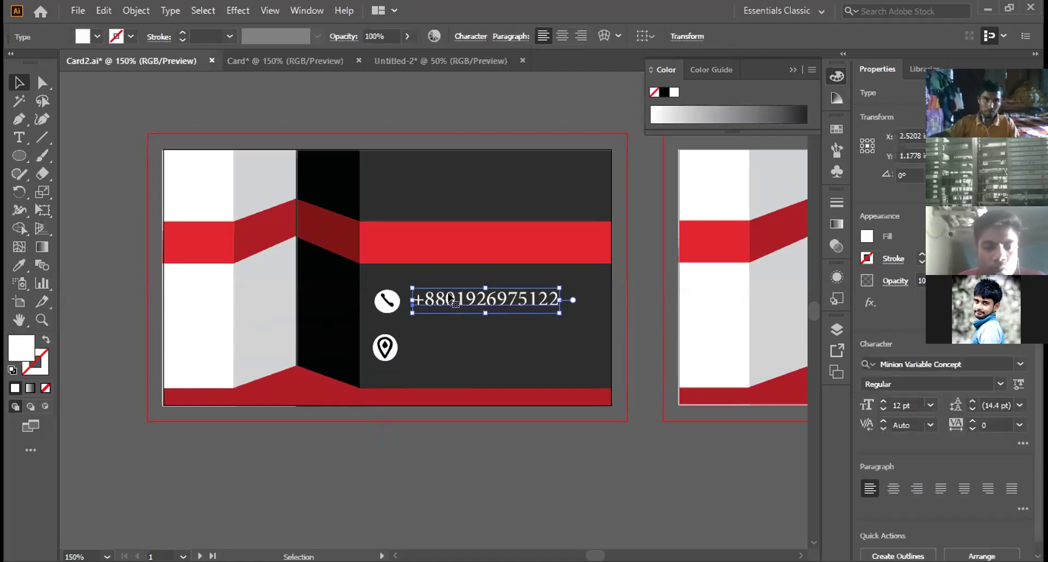
pyautogui.click(385, 347)
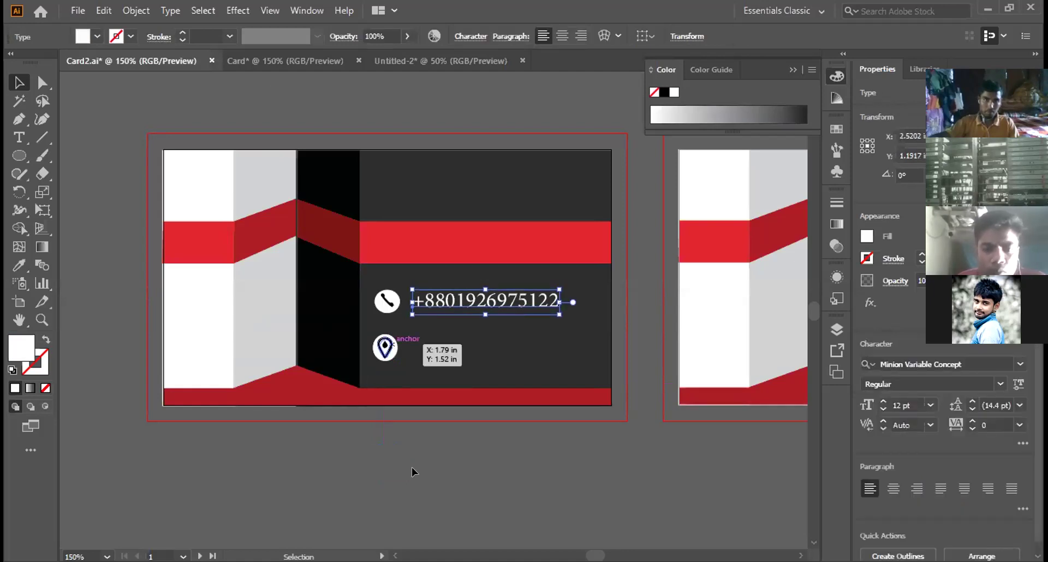
pyautogui.click(413, 337)
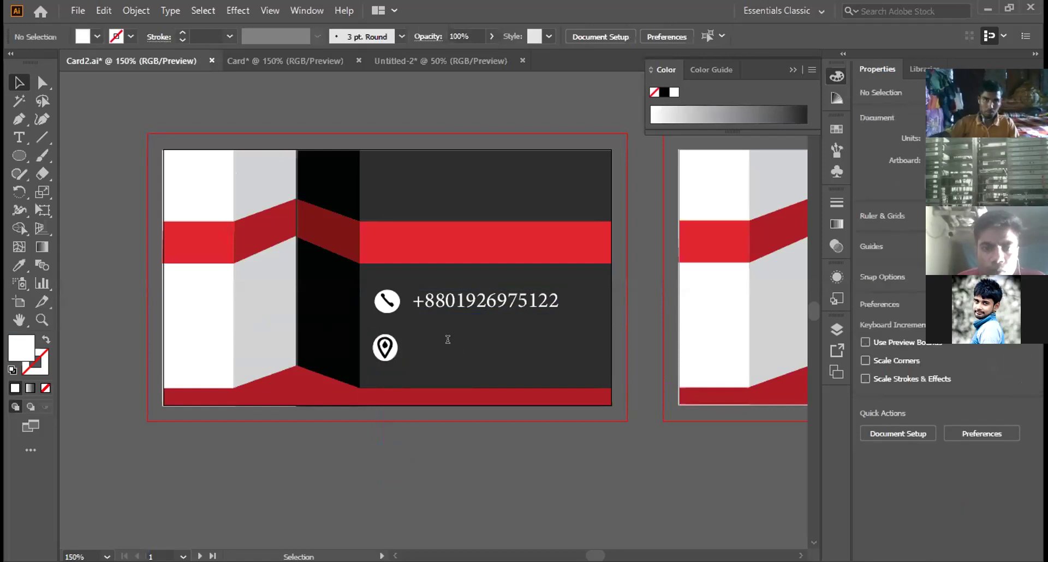
# Step: Type the address line beside the pin icon and set it in white Myriad Pro
pyautogui.press('t')
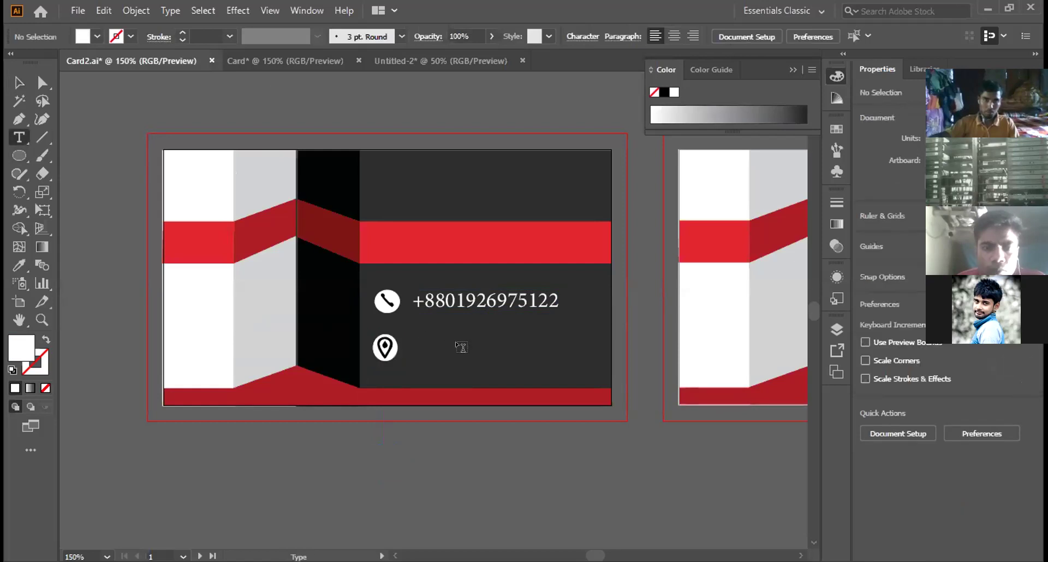
pyautogui.click(456, 338)
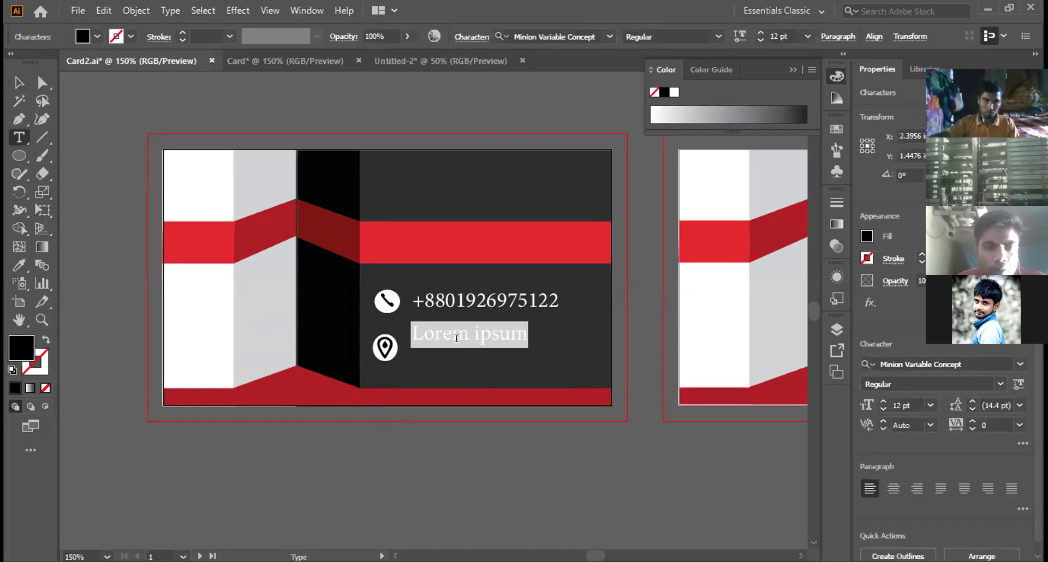
pyautogui.write('Gan')
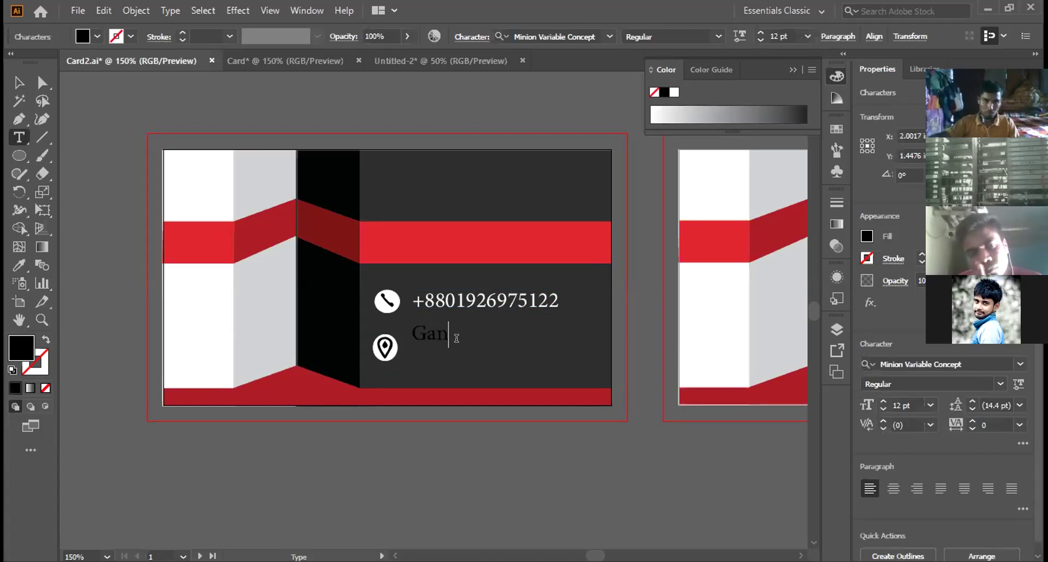
pyautogui.write('gni, ')
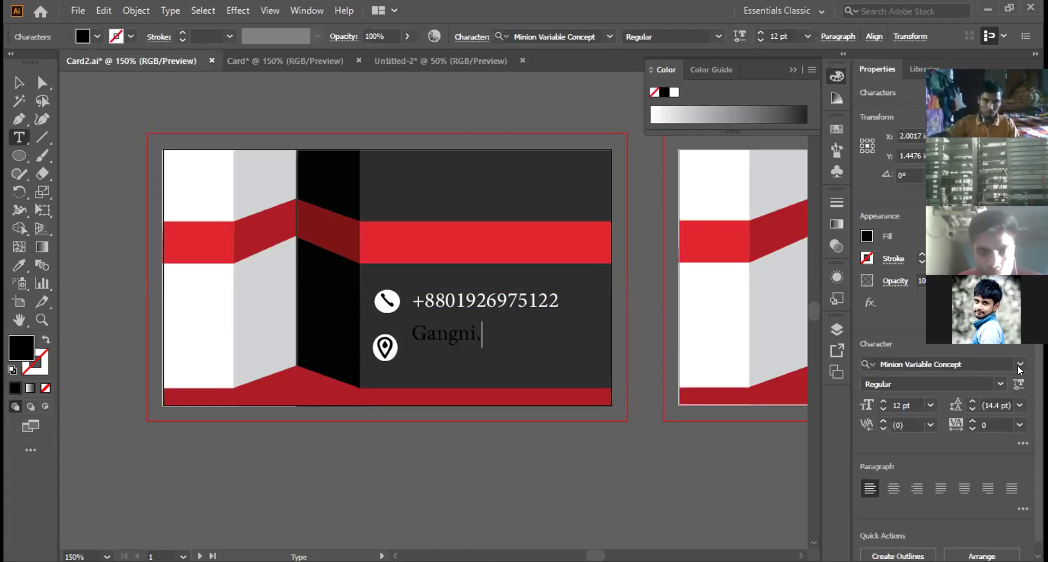
pyautogui.write('Meher')
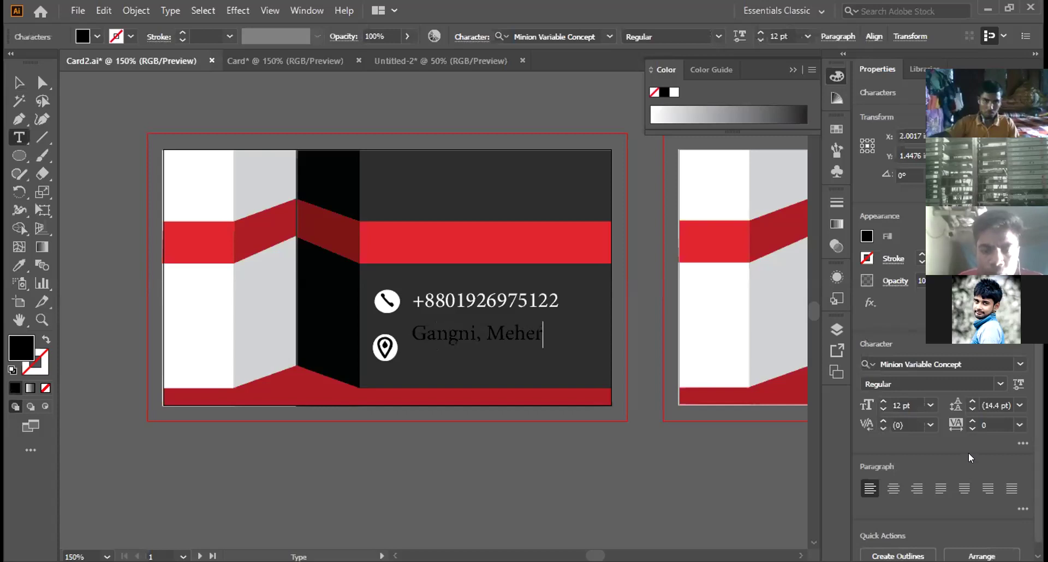
pyautogui.write('pur')
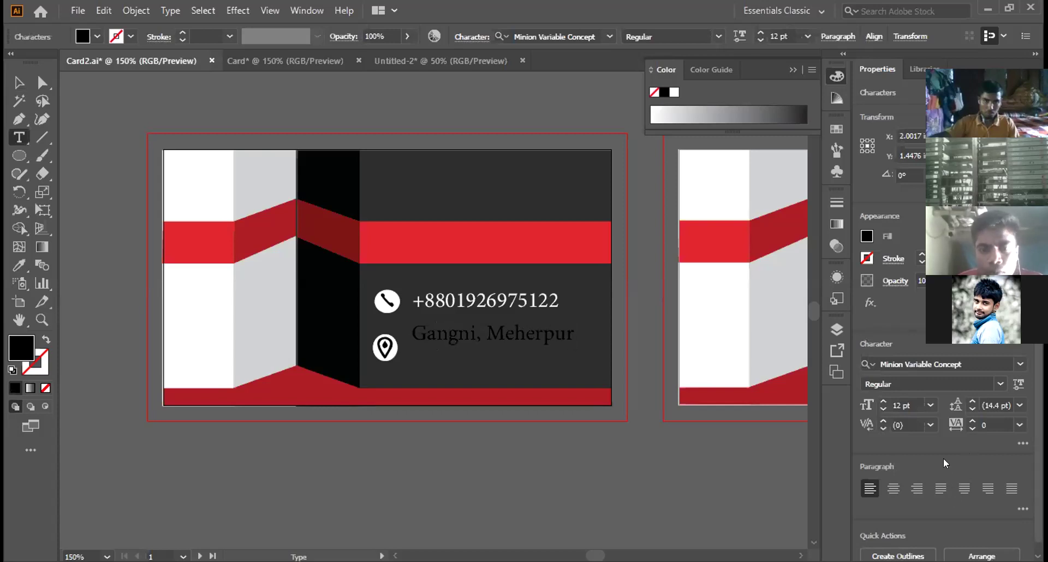
pyautogui.hotkey('ctrl', 'a')
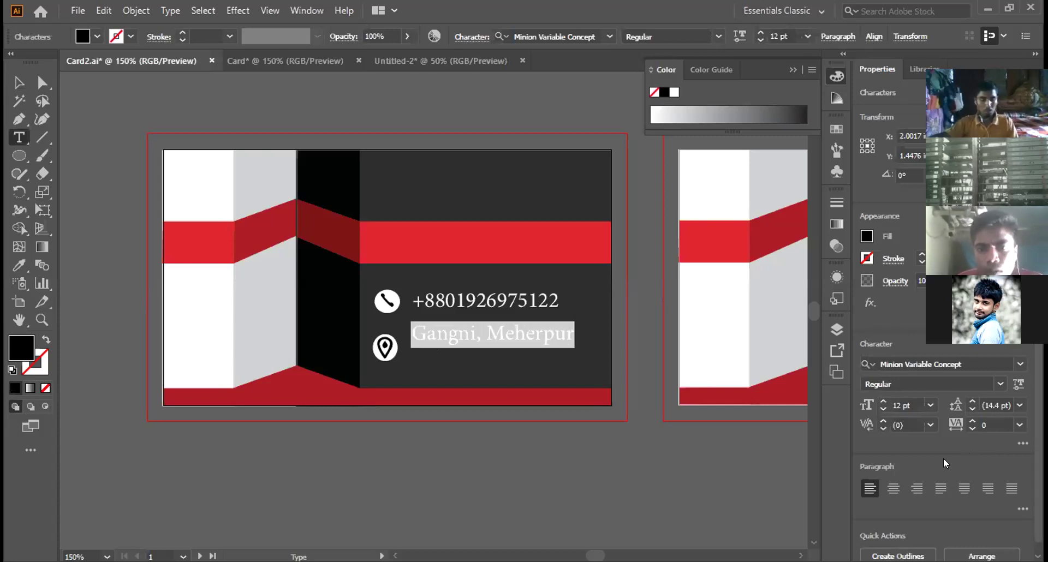
pyautogui.click(1020, 364)
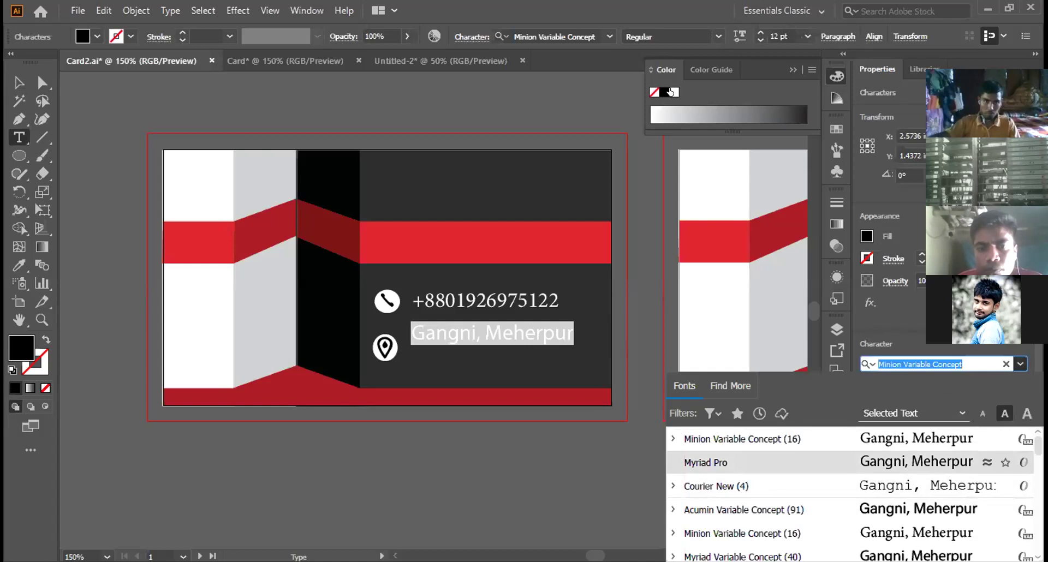
pyautogui.press('Return')
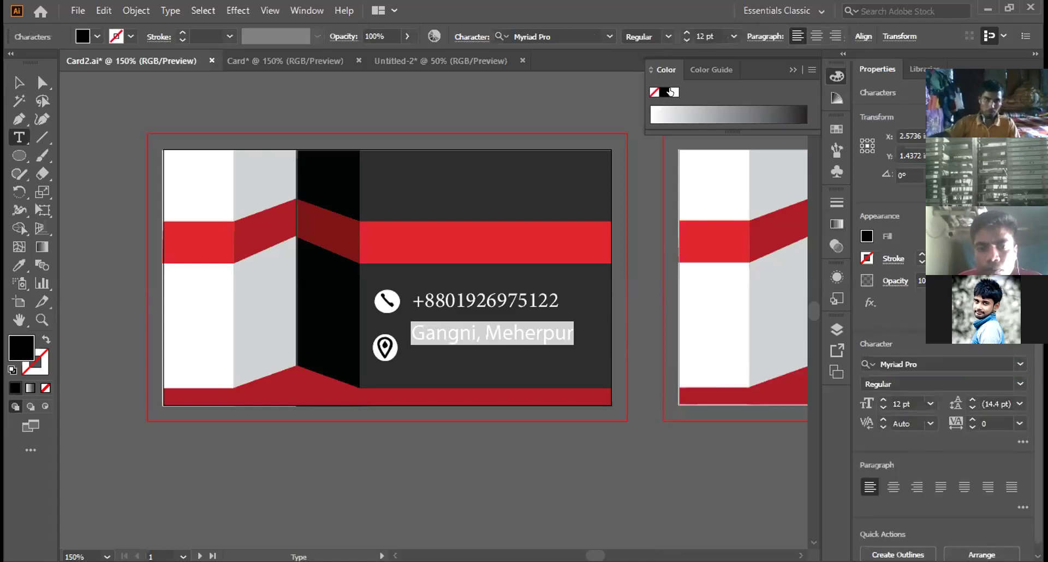
pyautogui.click(671, 91)
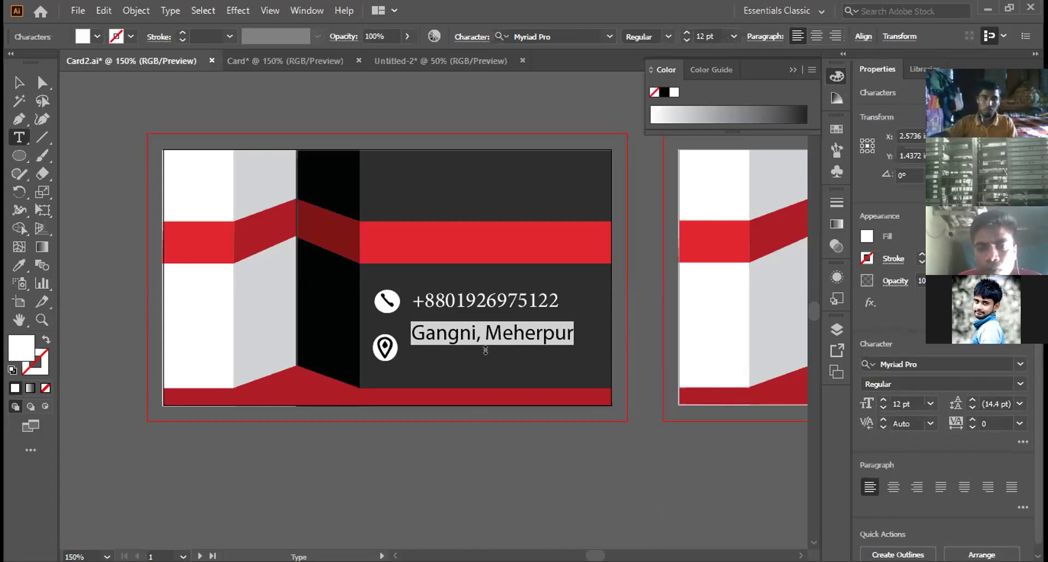
# Step: Finish the address text and nudge it slightly down
pyautogui.press('ctrl')
pyautogui.press('Escape')
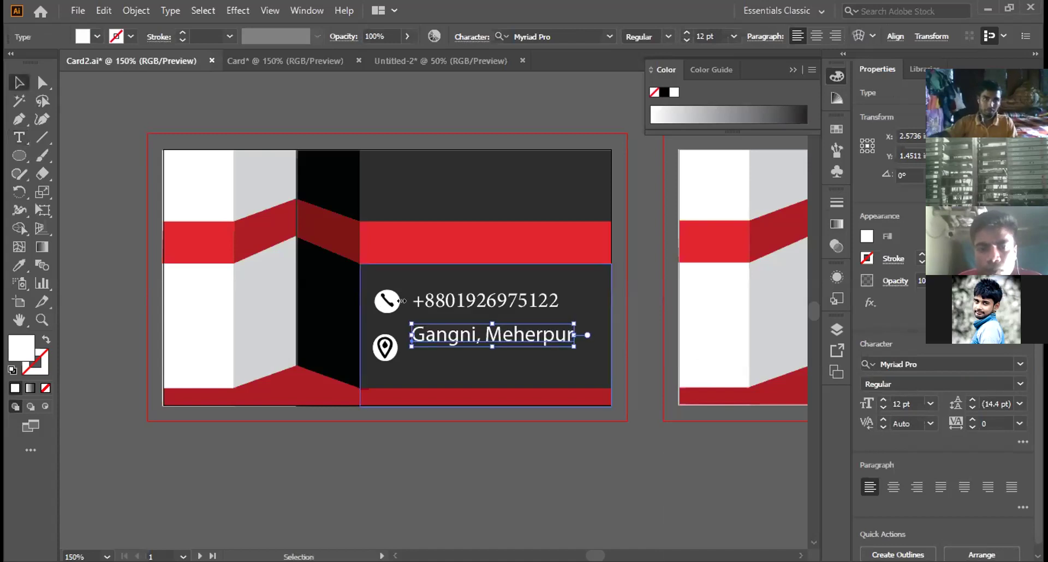
pyautogui.press('Down')
pyautogui.press('Down')
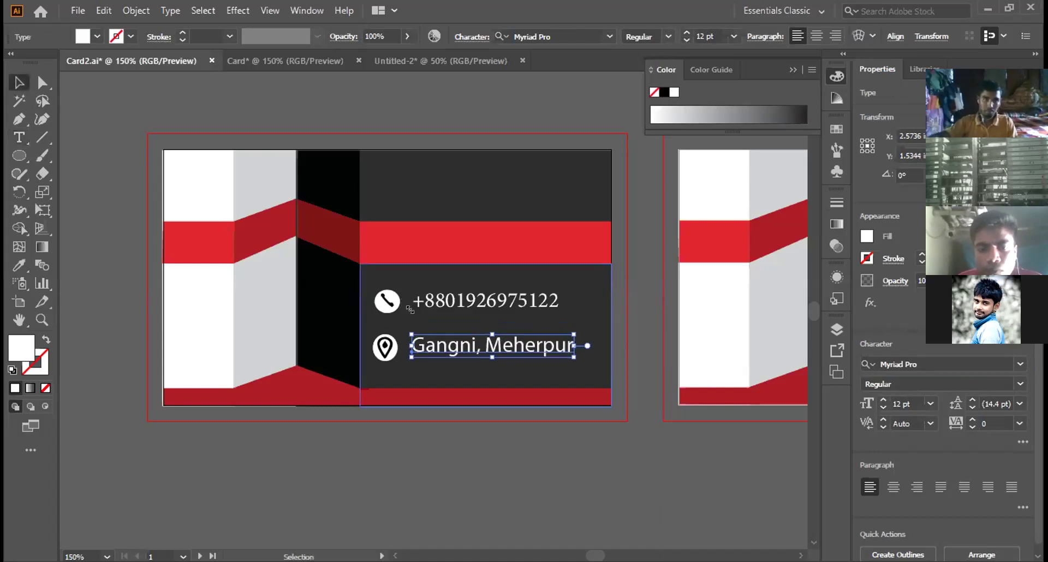
pyautogui.press('Down')
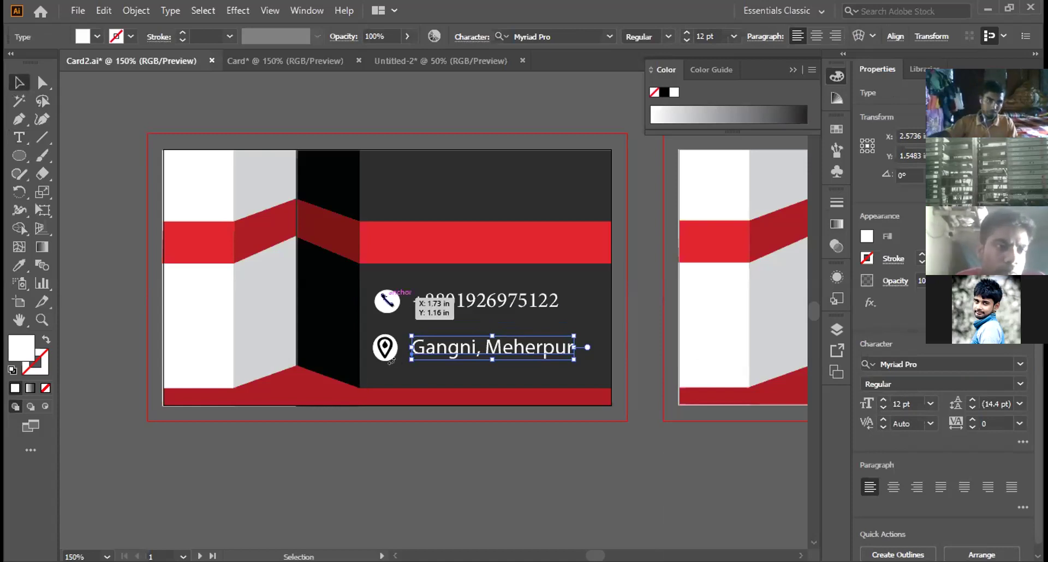
pyautogui.hotkey('ctrl', 'shift', 'a')
# Step: Shift the phone number and its handset icon to the right
pyautogui.click(486, 300)
pyautogui.moveTo(437, 300); pyautogui.dragTo(460, 300)
pyautogui.click(388, 301)
pyautogui.hotkey('shift', 'Right')
pyautogui.moveTo(406, 302); pyautogui.dragTo(405, 301)
# Step: Reposition the location-pin icon, shrink it slightly and nudge it left
pyautogui.click(385, 347)
pyautogui.moveTo(445, 348); pyautogui.dragTo(416, 299)
pyautogui.moveTo(399, 358); pyautogui.dragTo(395, 357)
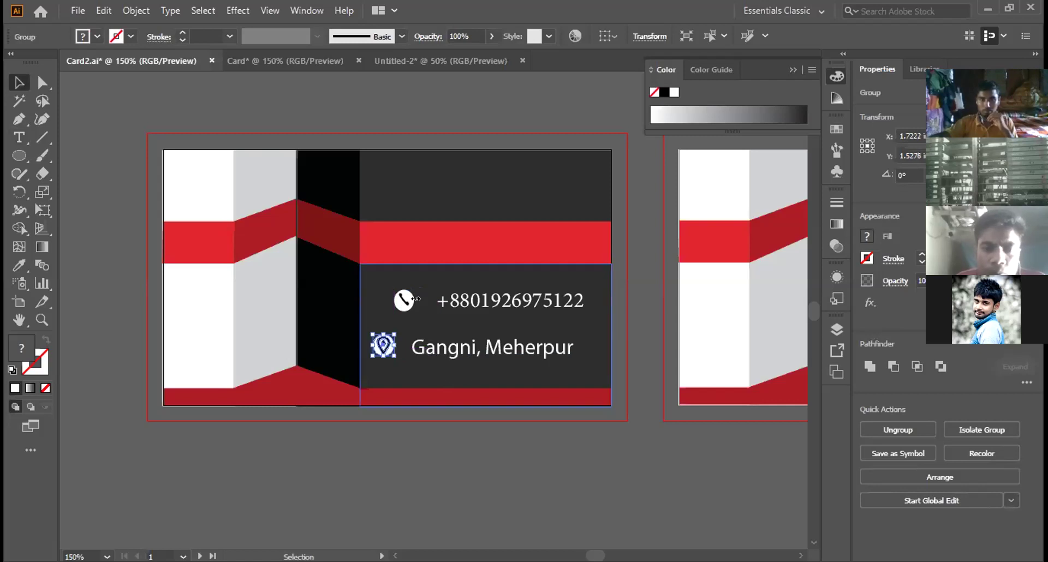
pyautogui.press('Left')
pyautogui.hotkey('ctrl', 'shift', 'a')
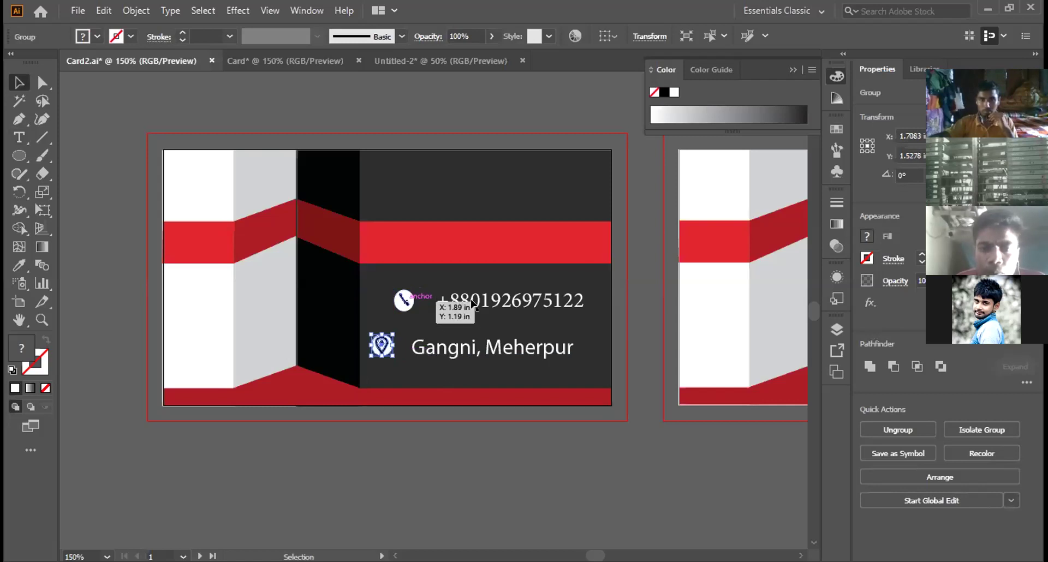
pyautogui.hotkey('ctrl', 'alt', ']')
# Step: Nudge the address left and up, the phone icon right and the phone number left
pyautogui.press('Left')
pyautogui.press('Left')
pyautogui.press('Left')
pyautogui.press('Left')
pyautogui.press('Left')
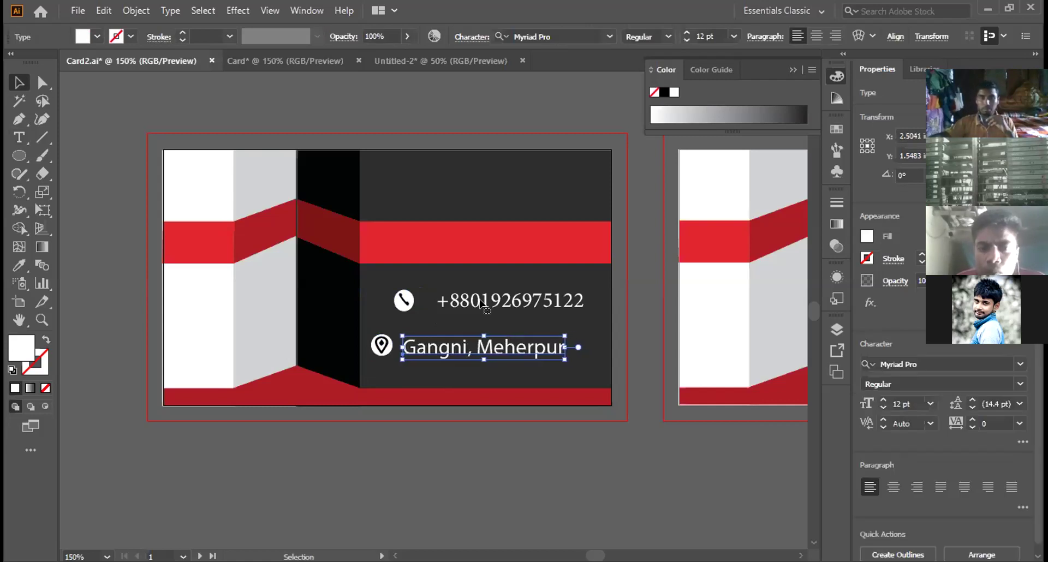
pyautogui.press('Up')
pyautogui.hotkey('ctrl', 'alt', ']')
pyautogui.press('Right')
pyautogui.press('Right')
pyautogui.press('Right')
pyautogui.press('Right')
pyautogui.keyDown('shift'); pyautogui.click(481, 304); pyautogui.keyUp('shift')
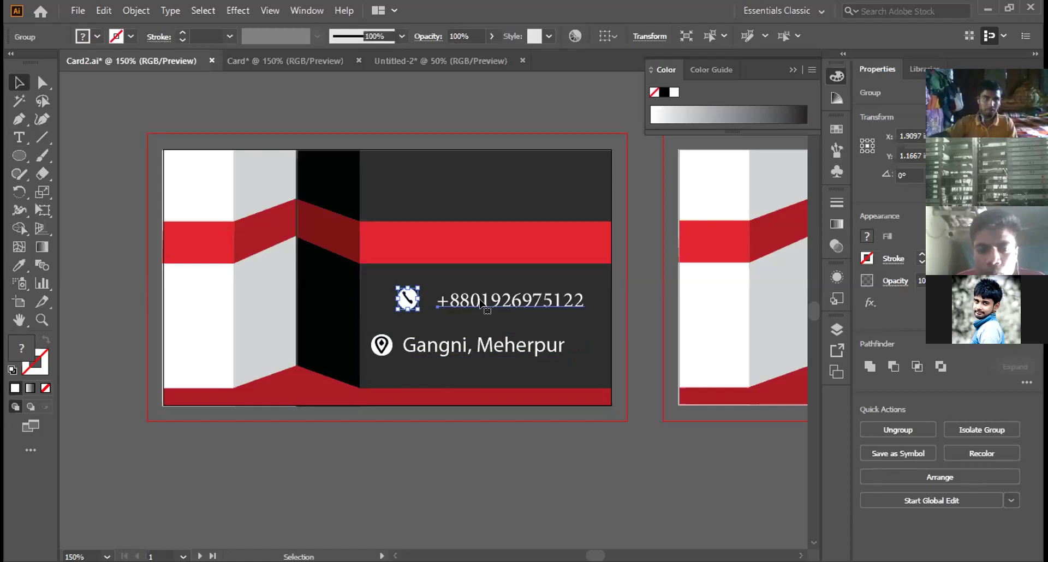
pyautogui.click(480, 304)
pyautogui.press('Left')
pyautogui.press('Left')
pyautogui.press('Left')
pyautogui.press('Left')
pyautogui.press('Left')
pyautogui.press('Left')
pyautogui.press('Left')
pyautogui.press('Left')
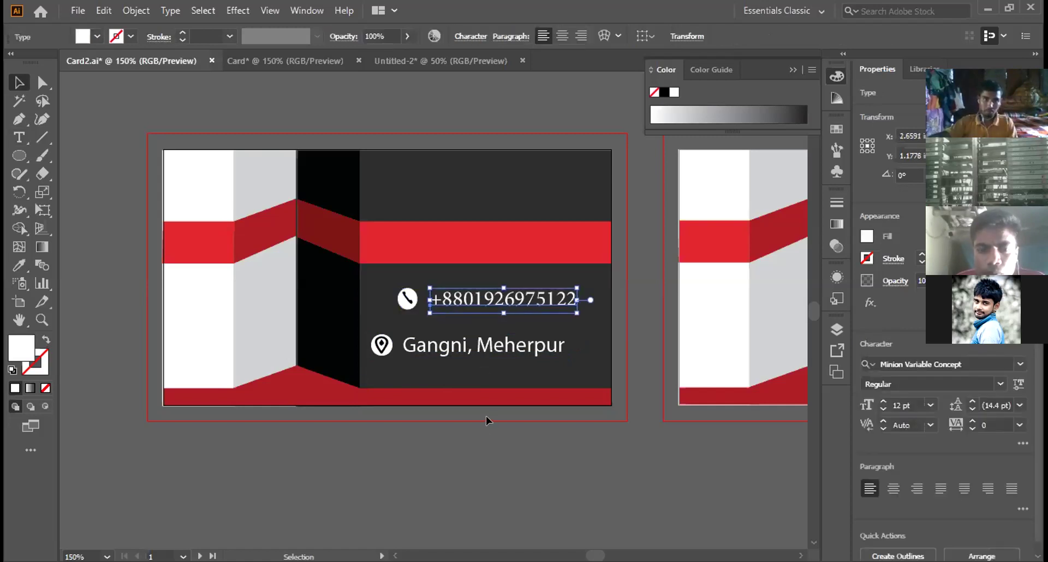
pyautogui.click(486, 416)
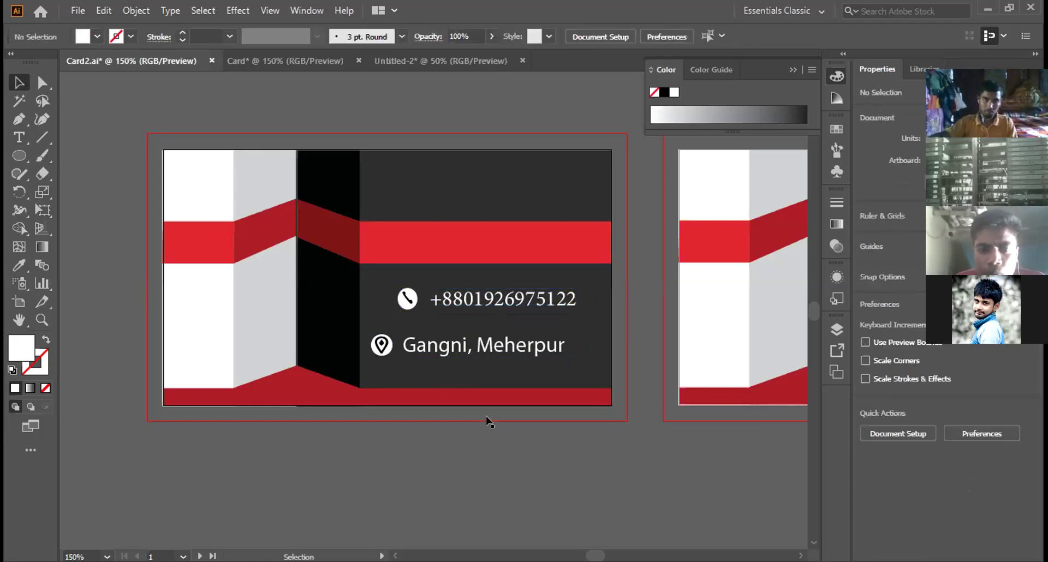
pyautogui.click(442, 243)
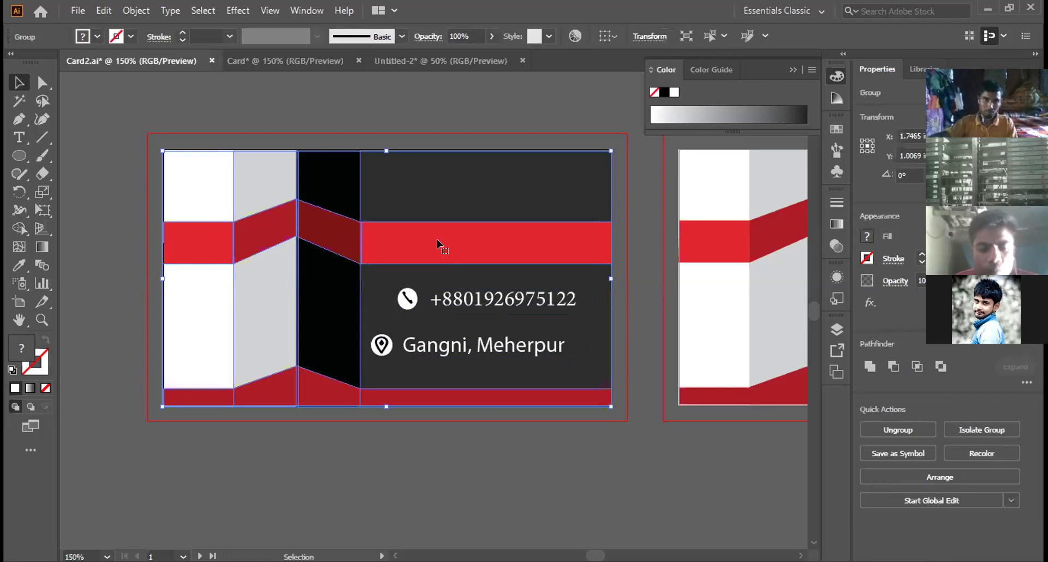
# Step: Type 'Company Name' on the red band and make it white
pyautogui.click(27, 139)
pyautogui.click(408, 239)
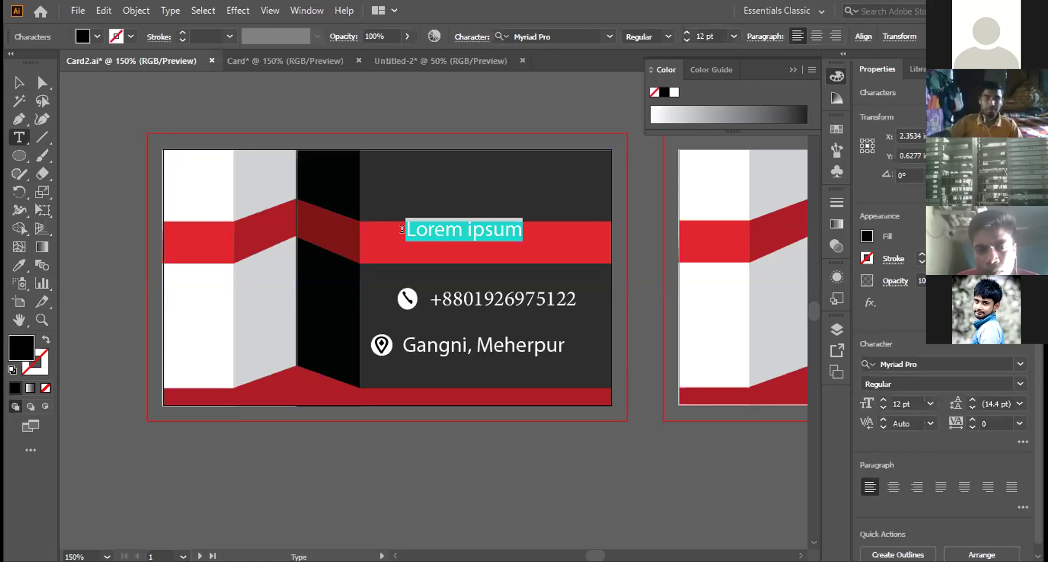
pyautogui.write('Com')
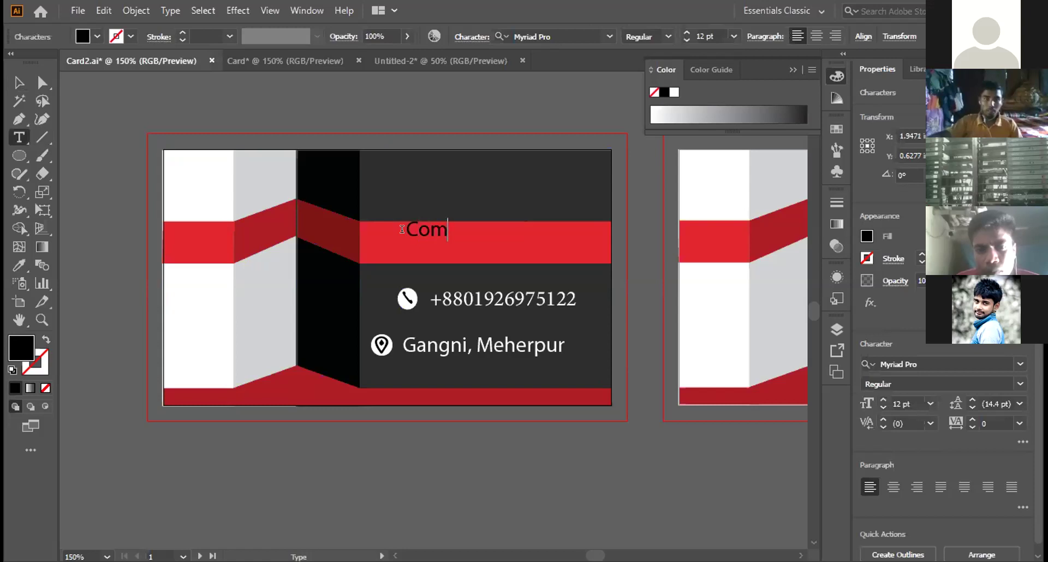
pyautogui.write('pany ')
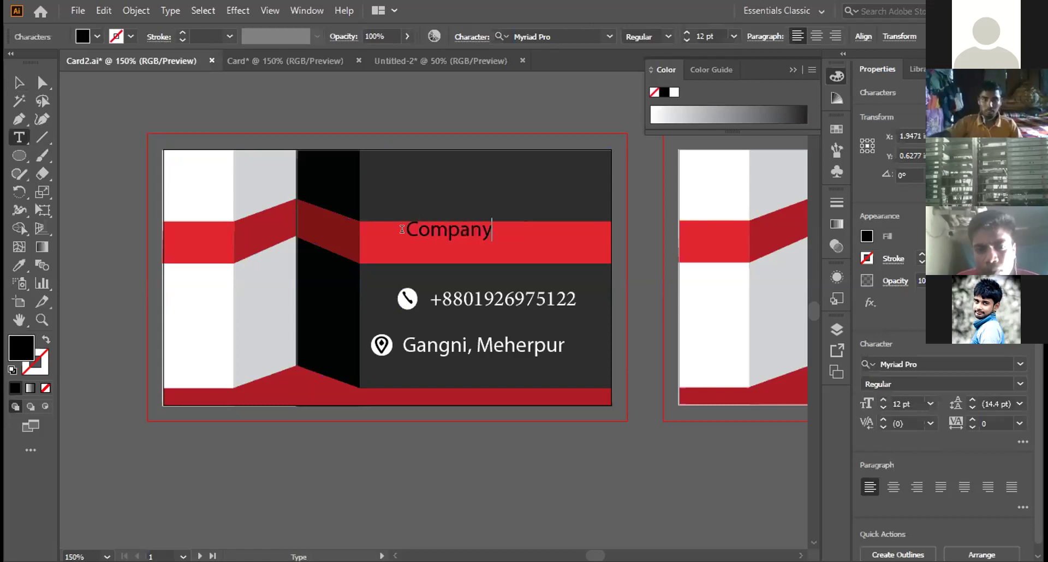
pyautogui.write('Name')
pyautogui.moveTo(406, 229); pyautogui.dragTo(548, 229)
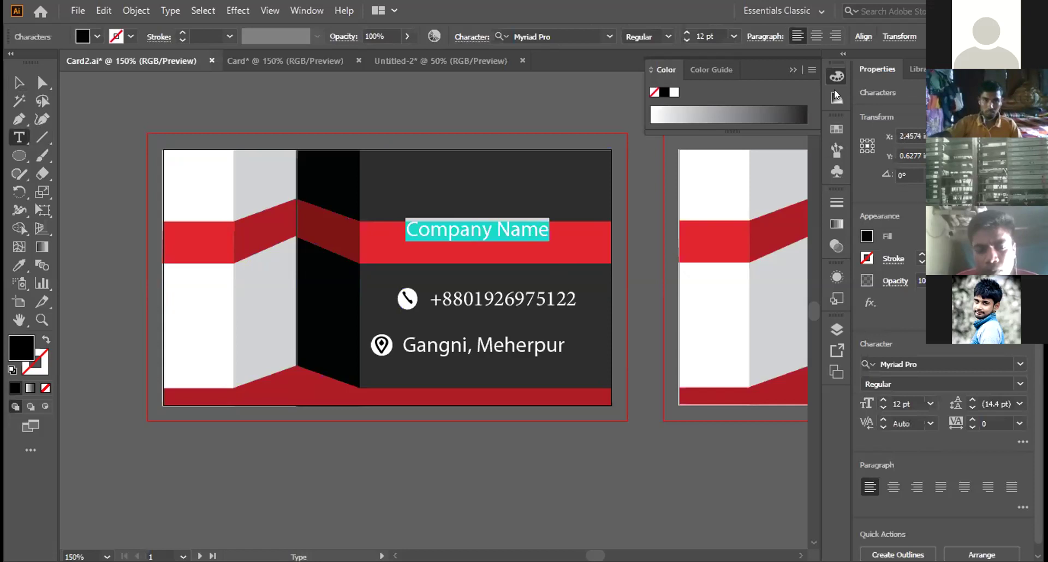
pyautogui.click(670, 93)
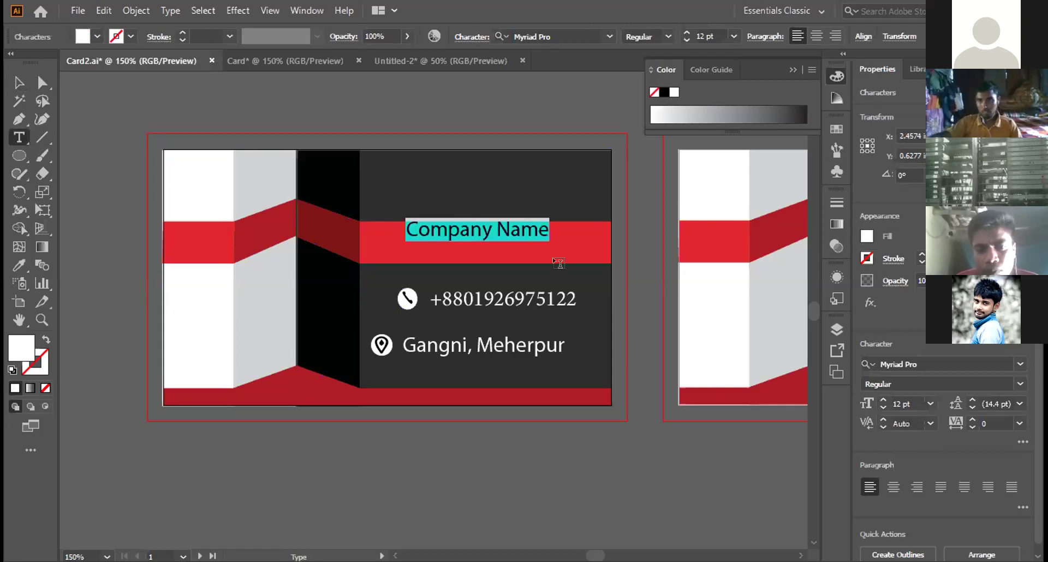
# Step: Move the Company Name heading down onto the red band and nudge it into place
pyautogui.click(10, 89)
pyautogui.moveTo(503, 237); pyautogui.dragTo(503, 253)
pyautogui.press('Up')
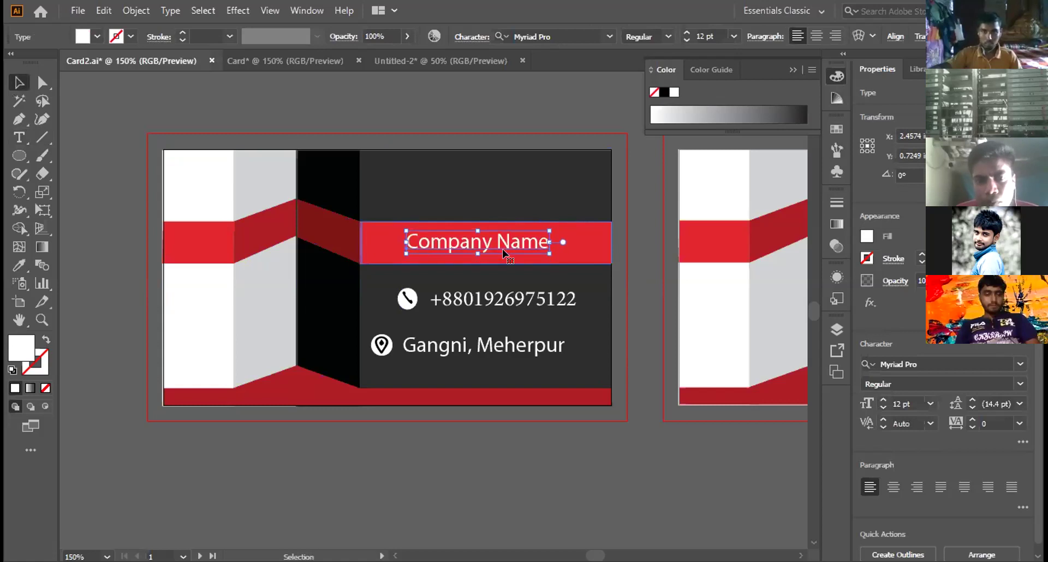
pyautogui.press('Right')
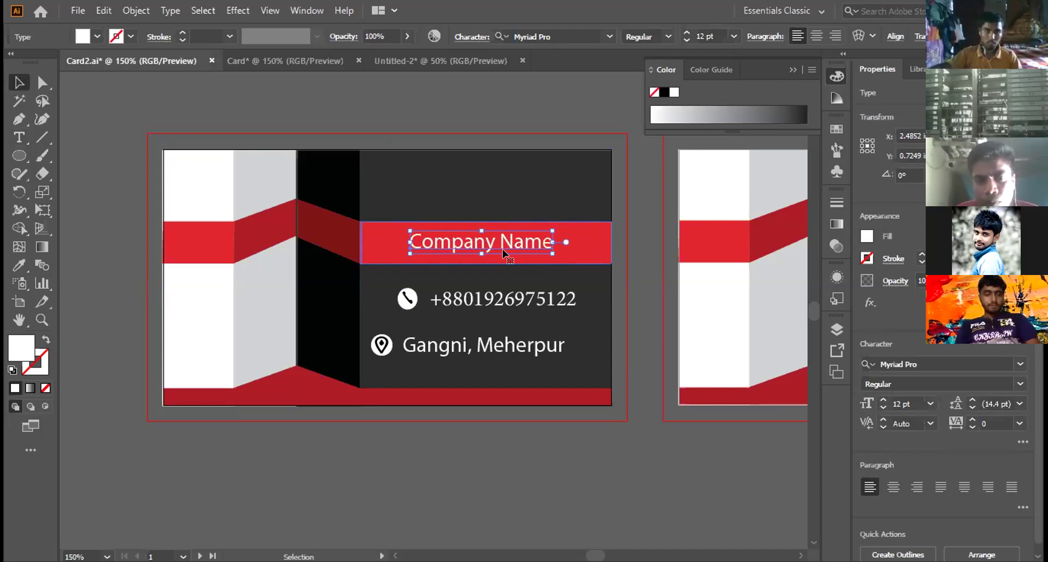
pyautogui.click(503, 443)
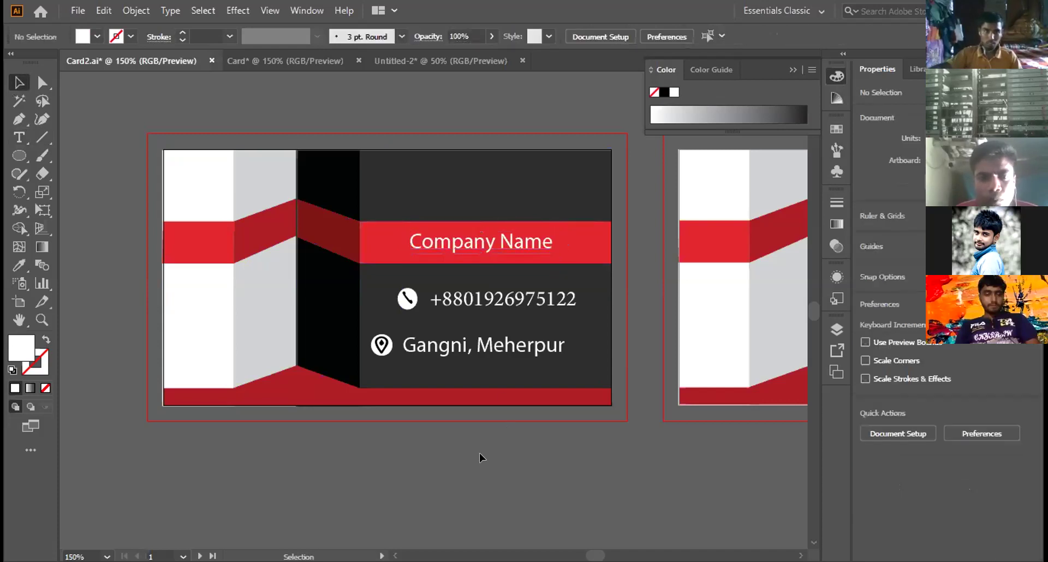
pyautogui.click(225, 66)
# Step: Group the shopping-cart icon's parts on the Untitled-2 icon sheet
pyautogui.hotkey('ctrl', 'Tab')
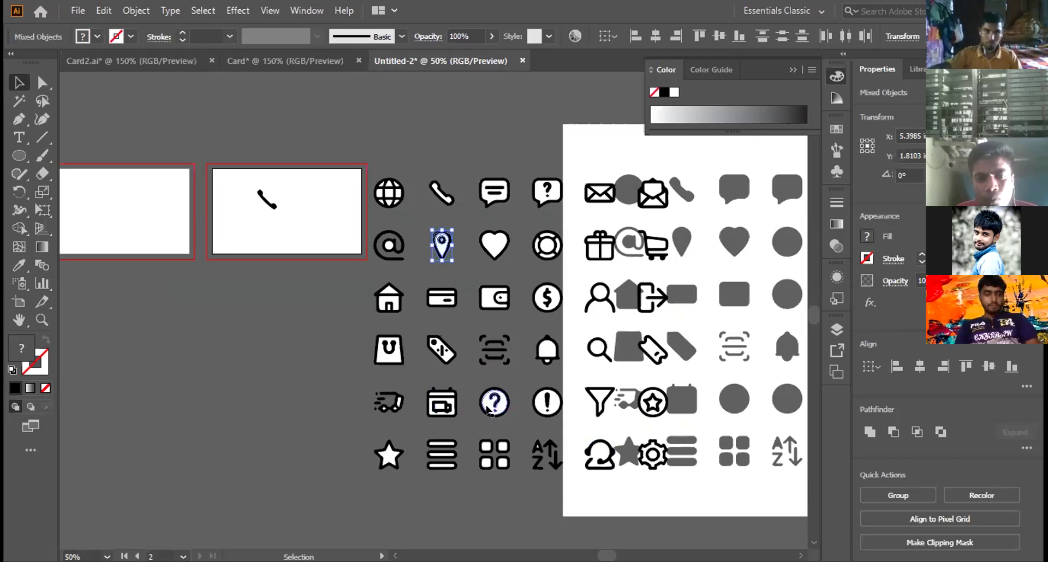
pyautogui.click(653, 244)
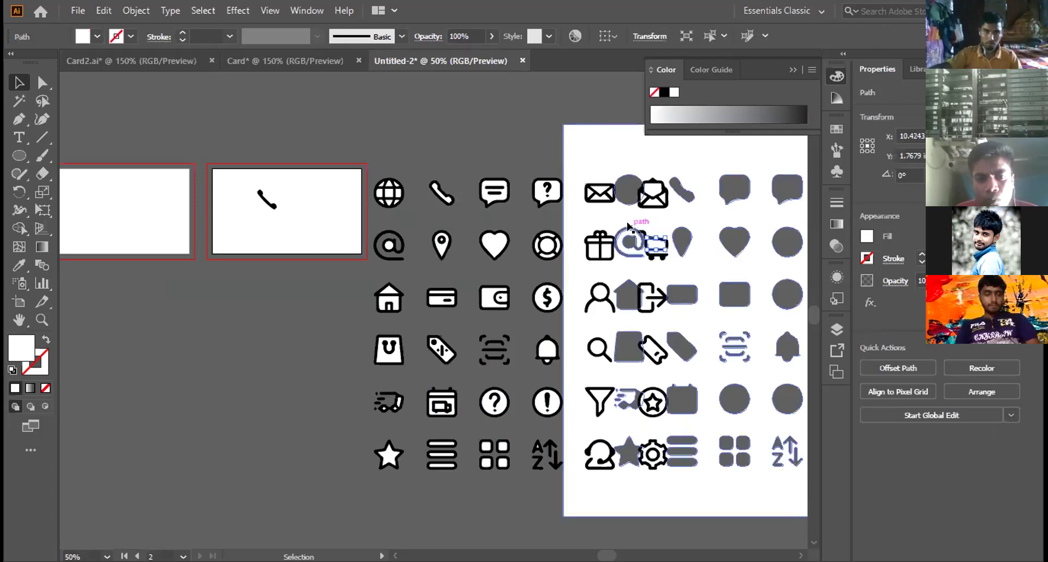
pyautogui.moveTo(641, 224); pyautogui.dragTo(790, 241)
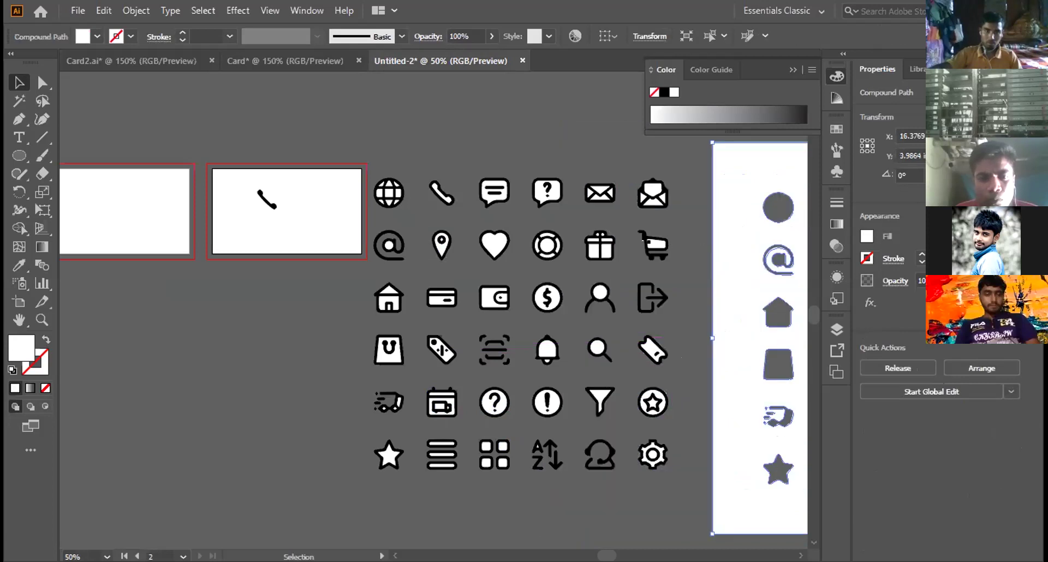
pyautogui.click(677, 266)
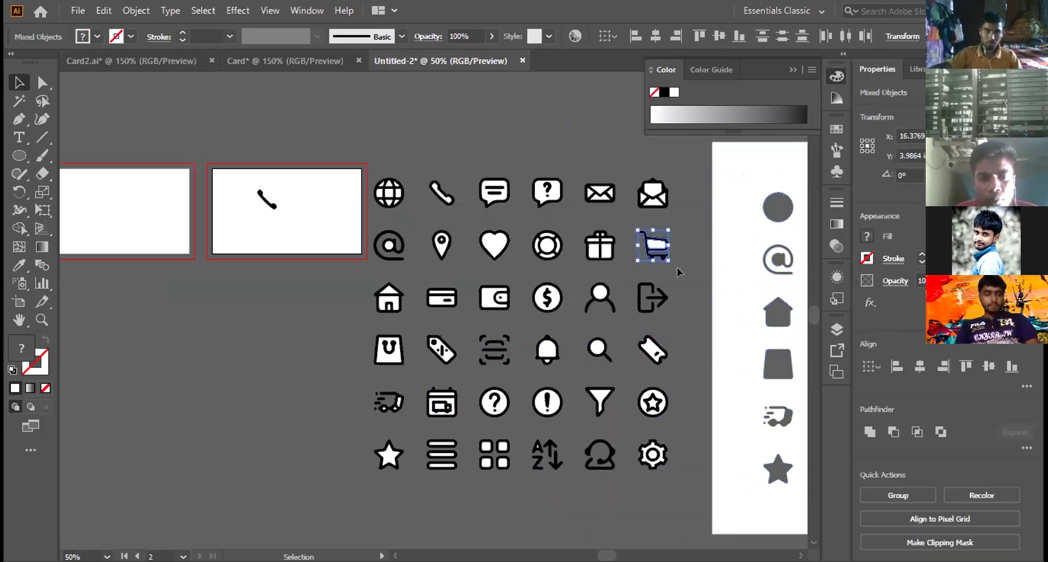
pyautogui.moveTo(652, 242); pyautogui.dragTo(650, 239)
pyautogui.rightClick(649, 239)
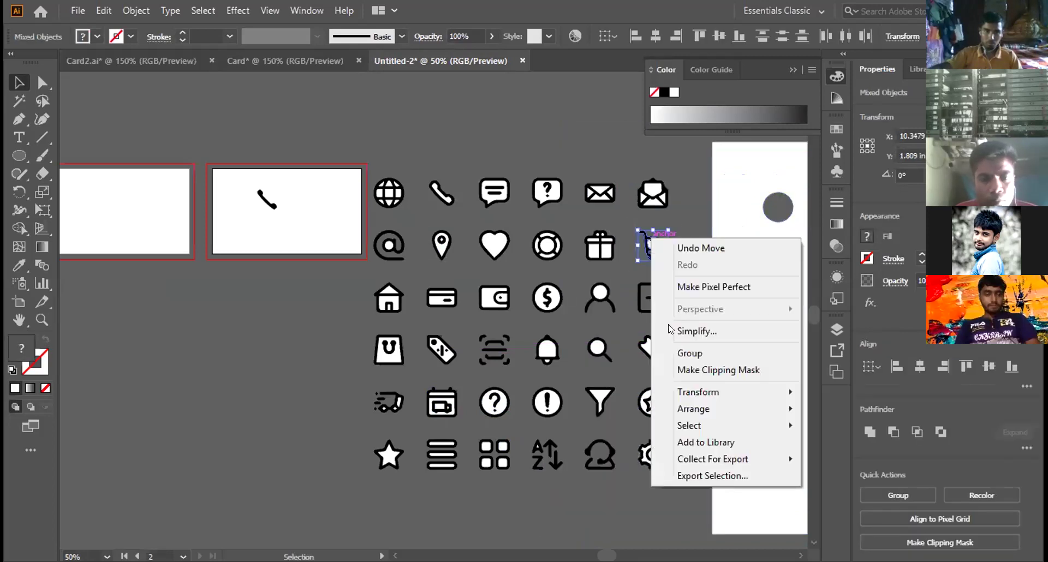
pyautogui.click(677, 353)
# Step: Bring the cart into Card2.ai on the card's left side and shrink it to about 0.36 inch
pyautogui.moveTo(650, 239); pyautogui.dragTo(169, 86)
pyautogui.moveTo(191, 226); pyautogui.dragTo(188, 229)
pyautogui.moveTo(242, 285)
pyautogui.mouseDown()
pyautogui.moveTo(196, 243)
pyautogui.moveTo(246, 293)
pyautogui.moveTo(213, 248)
pyautogui.mouseUp()
# Step: Nudge the cart icon up and right into the card's top-left white corner
pyautogui.press('Up')
pyautogui.press('Up')
pyautogui.press('Up')
pyautogui.press('Up')
pyautogui.press('Up')
pyautogui.press('Up')
pyautogui.press('Up')
pyautogui.press('Up')
pyautogui.press('Up')
pyautogui.press('Up')
pyautogui.press('Up')
pyautogui.press('Up')
pyautogui.press('Up')
pyautogui.press('Up')
pyautogui.press('Up')
pyautogui.press('Up')
pyautogui.press('Up')
pyautogui.press('Up')
pyautogui.press('Up')
pyautogui.press('Up')
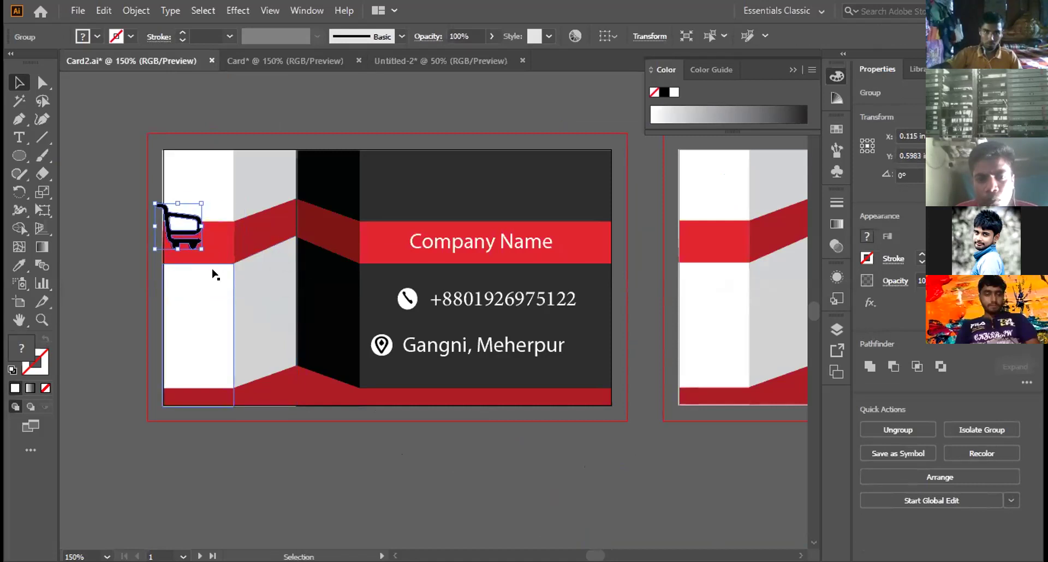
pyautogui.press('Right')
pyautogui.press('Right')
pyautogui.press('Right')
pyautogui.press('Right')
pyautogui.press('Right')
pyautogui.press('Right')
pyautogui.press('Right')
pyautogui.press('Right')
pyautogui.press('Right')
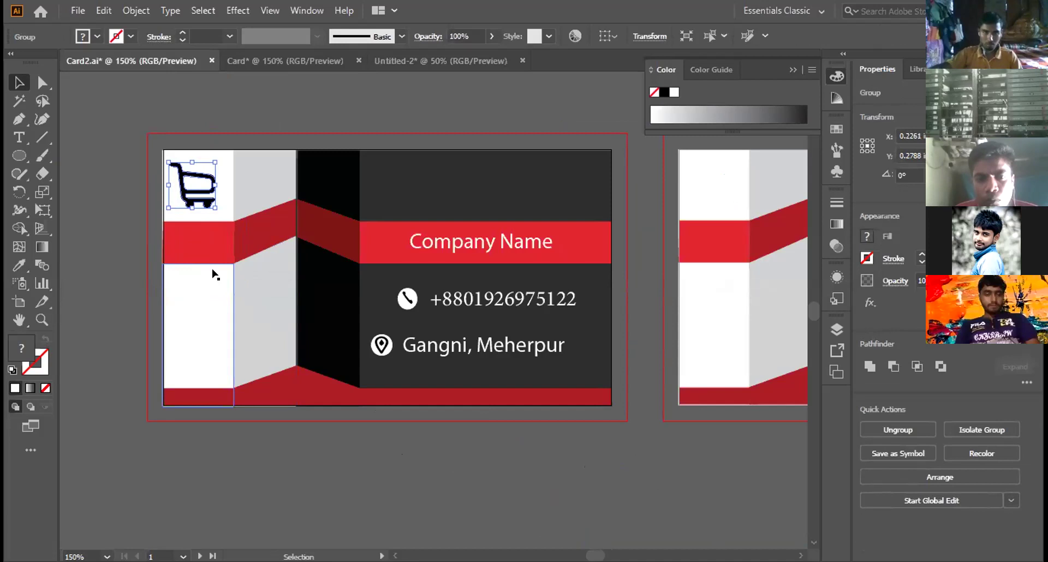
pyautogui.press('Up')
pyautogui.press('Up')
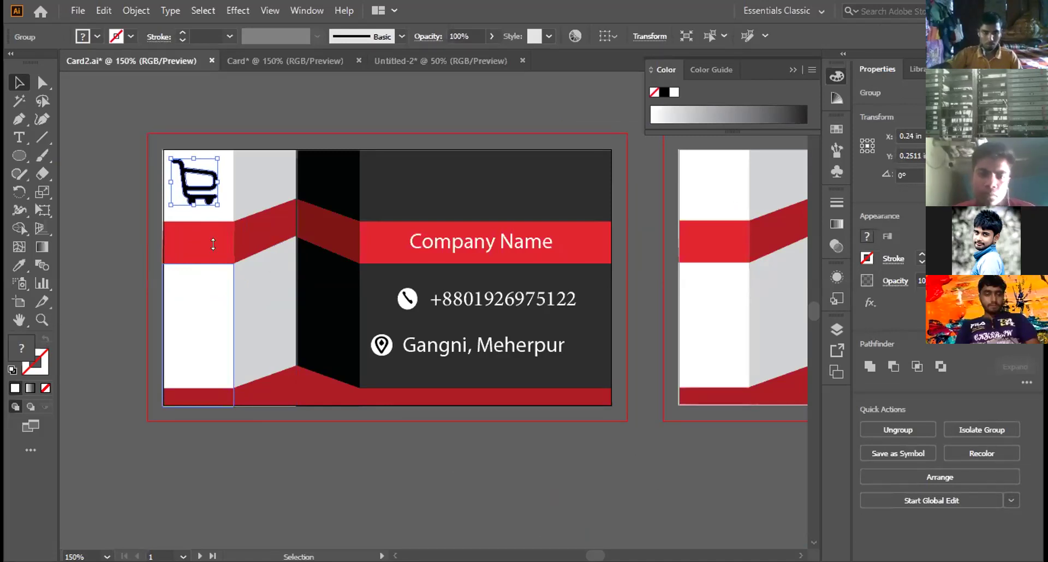
# Step: Try yellow, red, blue and magenta swatches on the cart icon
pyautogui.click(834, 97)
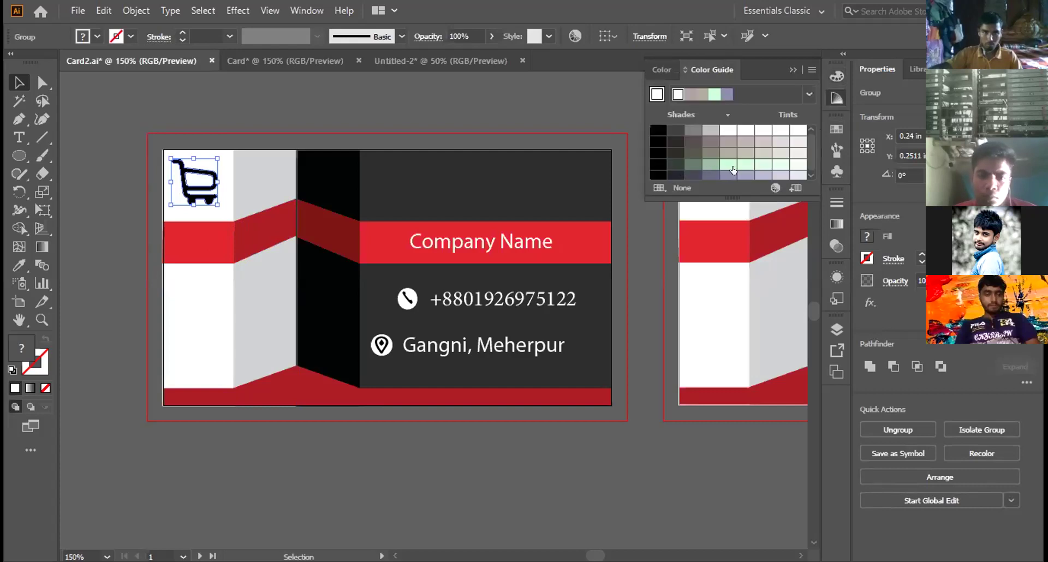
pyautogui.click(836, 129)
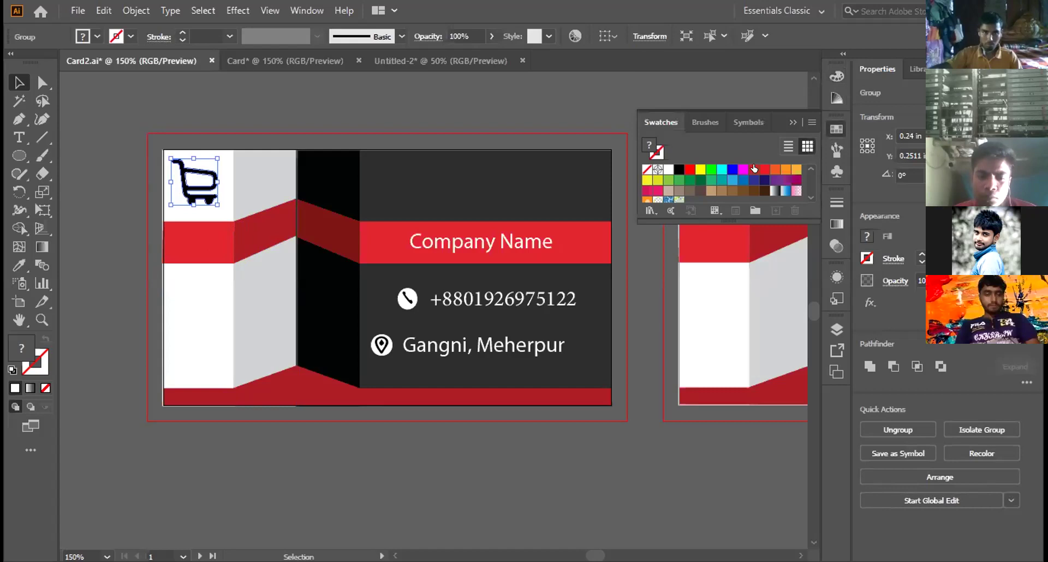
pyautogui.click(700, 169)
pyautogui.click(690, 169)
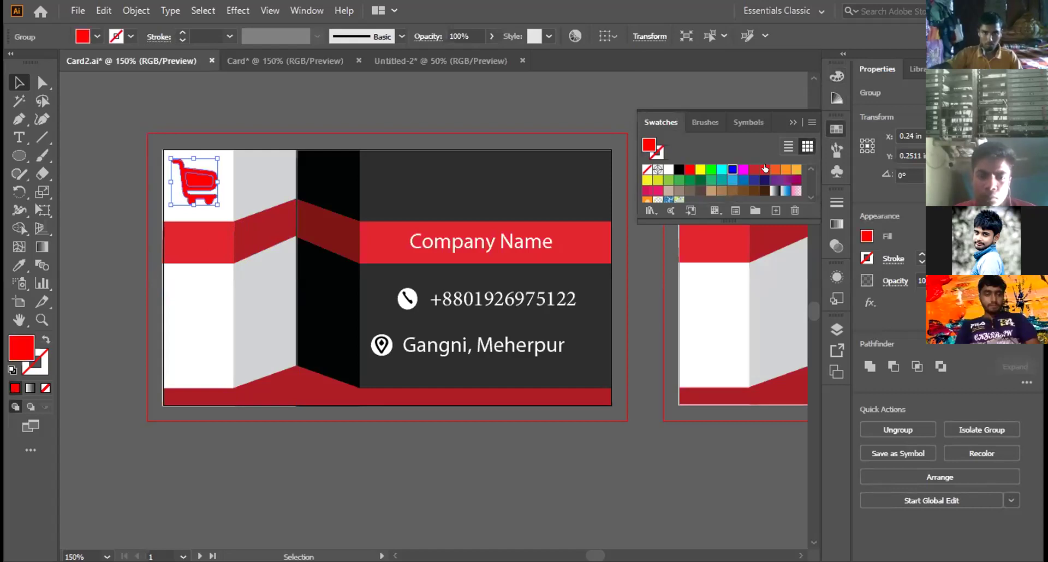
pyautogui.click(732, 170)
pyautogui.click(743, 169)
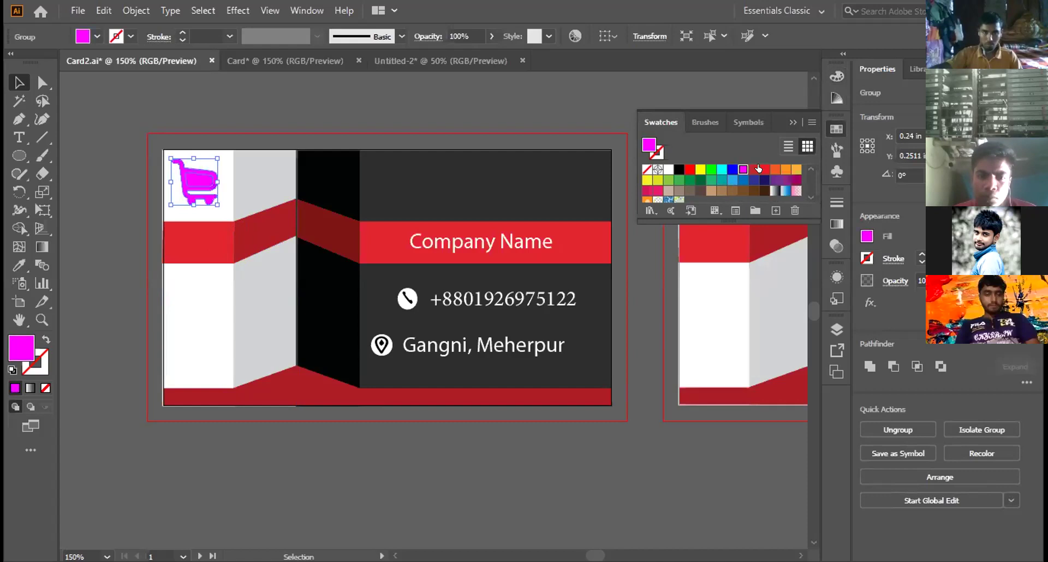
pyautogui.click(754, 170)
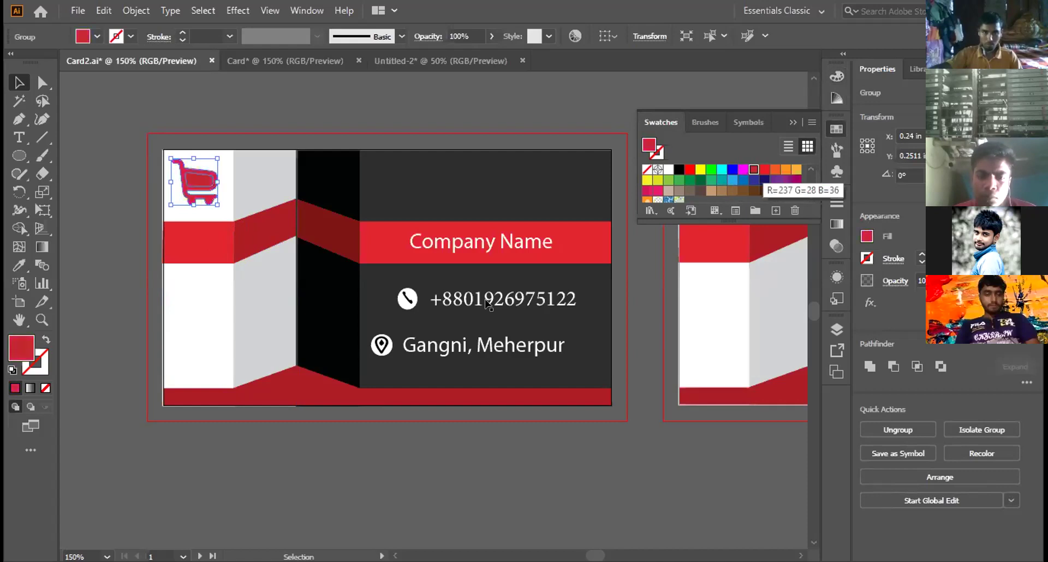
pyautogui.click(764, 169)
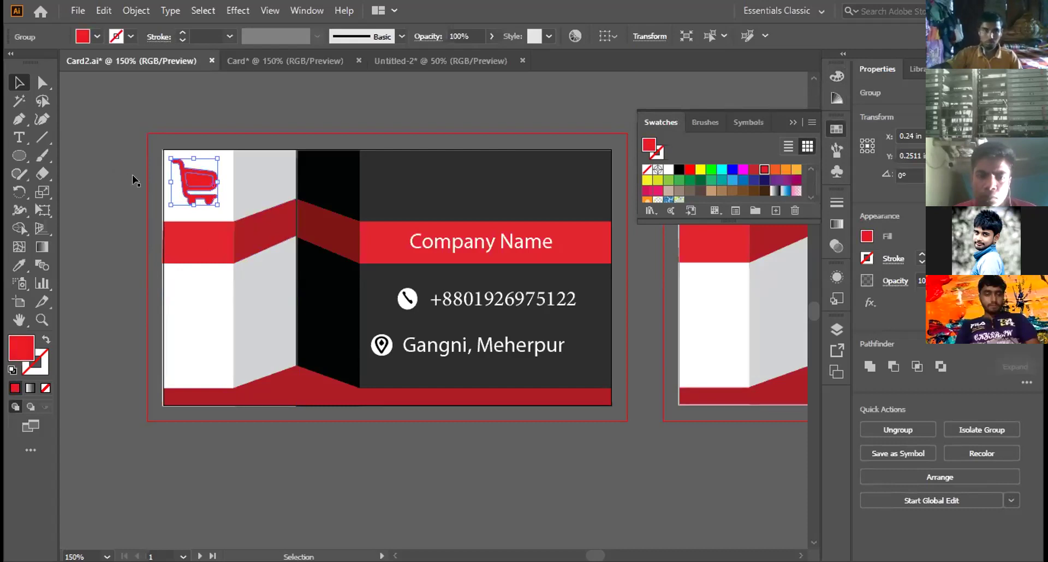
# Step: Compare dark blue and beige, then settle the cart's fill on red
pyautogui.click(133, 180)
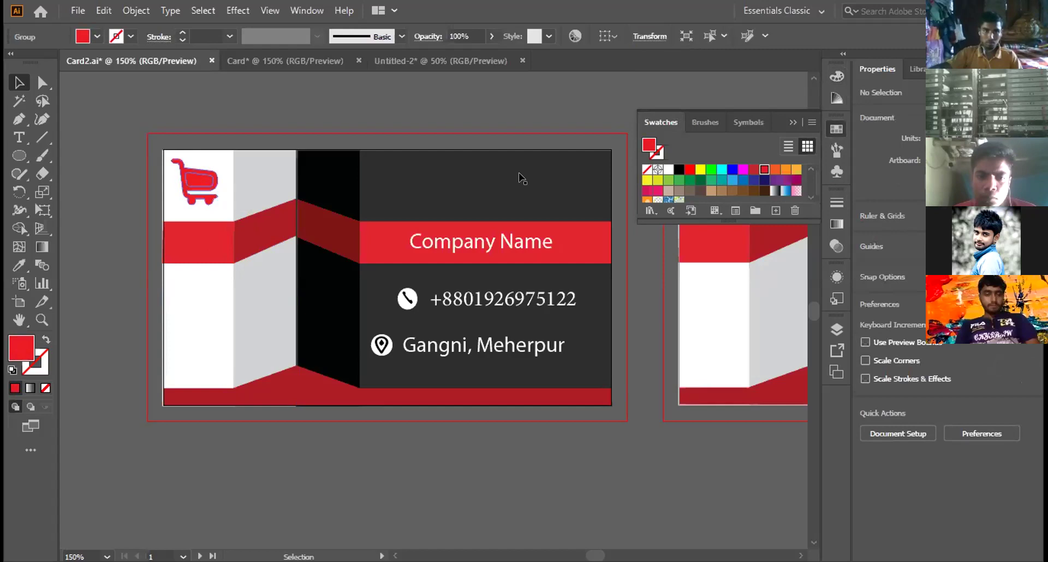
pyautogui.hotkey('ctrl', 'z')
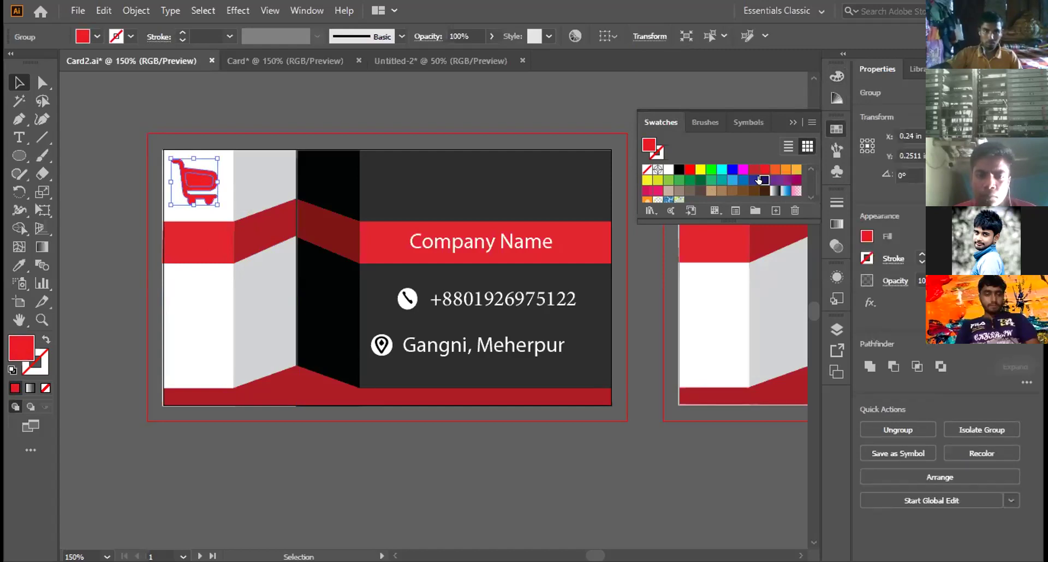
pyautogui.click(758, 180)
pyautogui.click(760, 169)
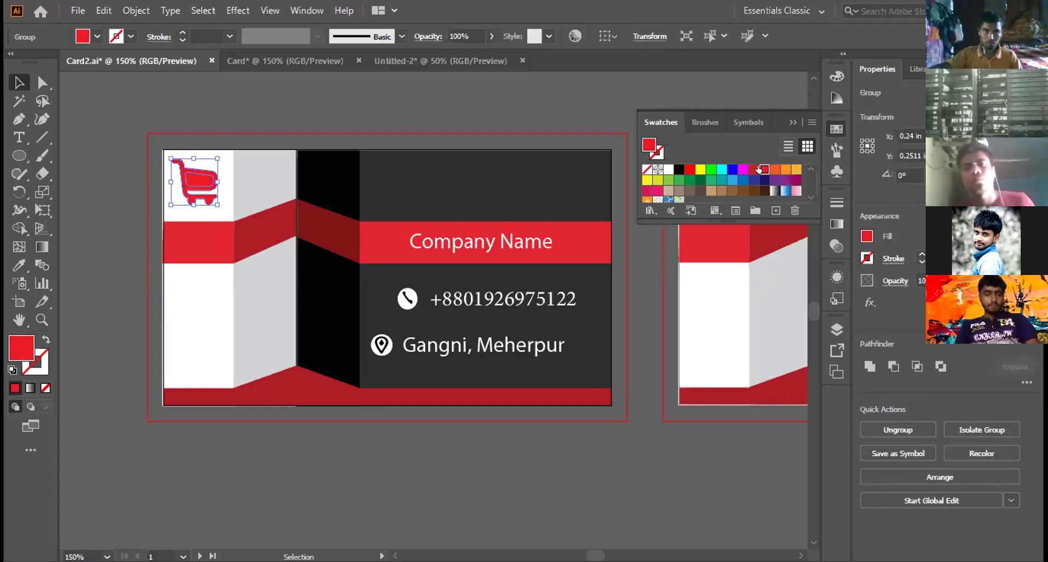
pyautogui.click(668, 190)
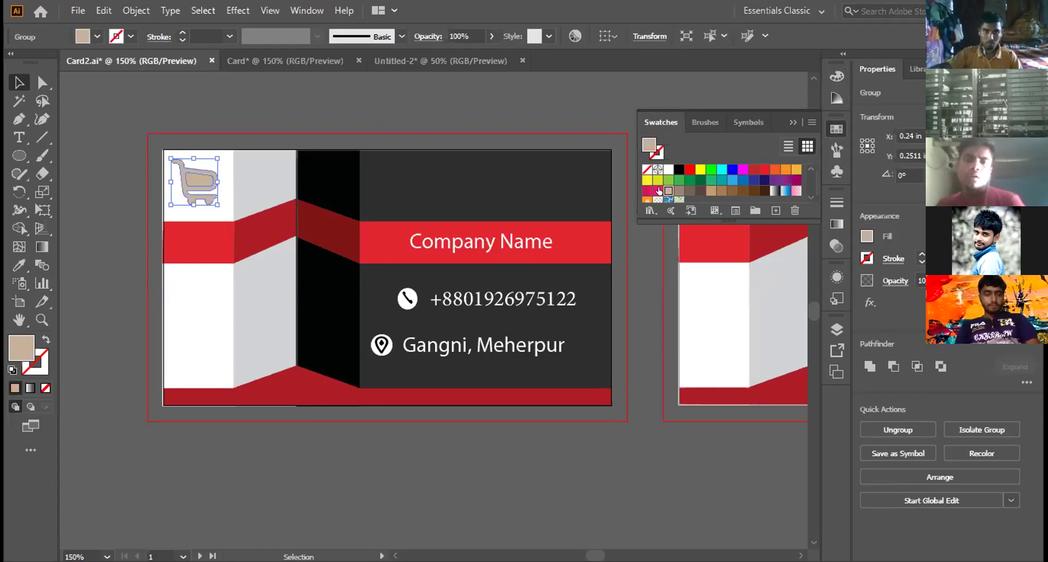
pyautogui.click(764, 169)
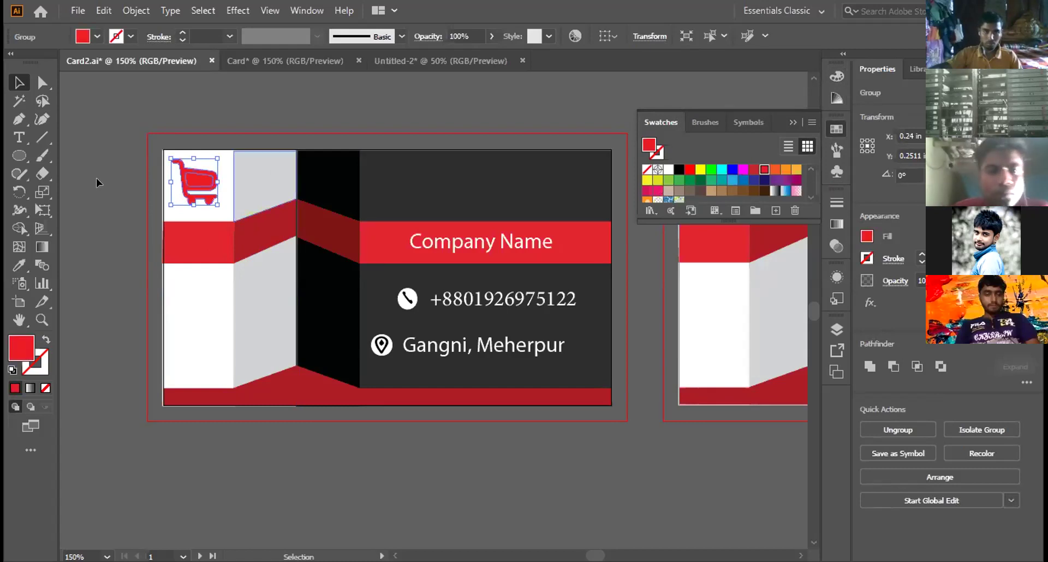
pyautogui.click(127, 213)
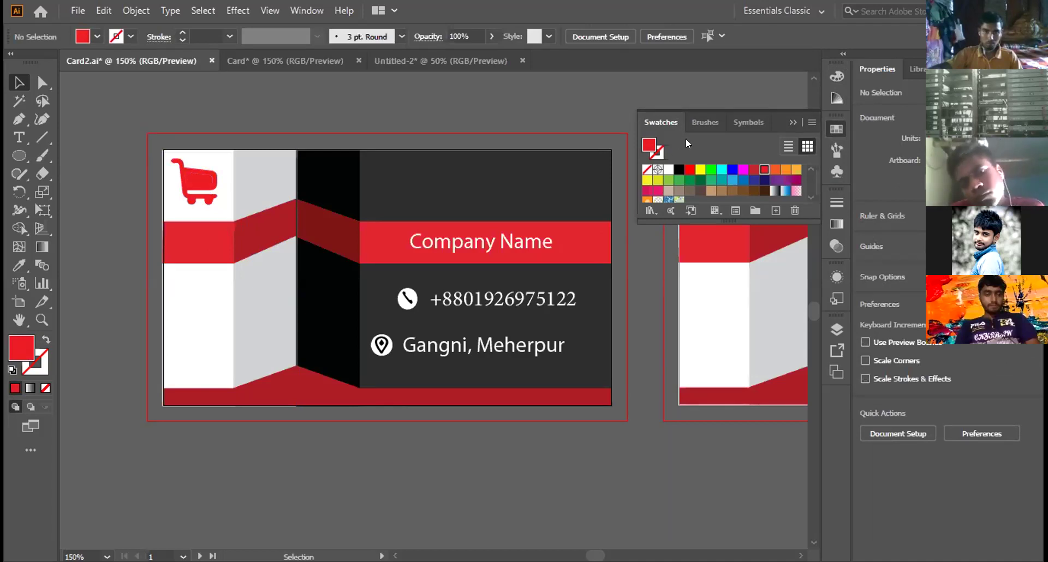
pyautogui.click(789, 121)
# Step: Select the cart, heading, icons and contact text on the card and group them
pyautogui.moveTo(108, 104); pyautogui.dragTo(637, 432)
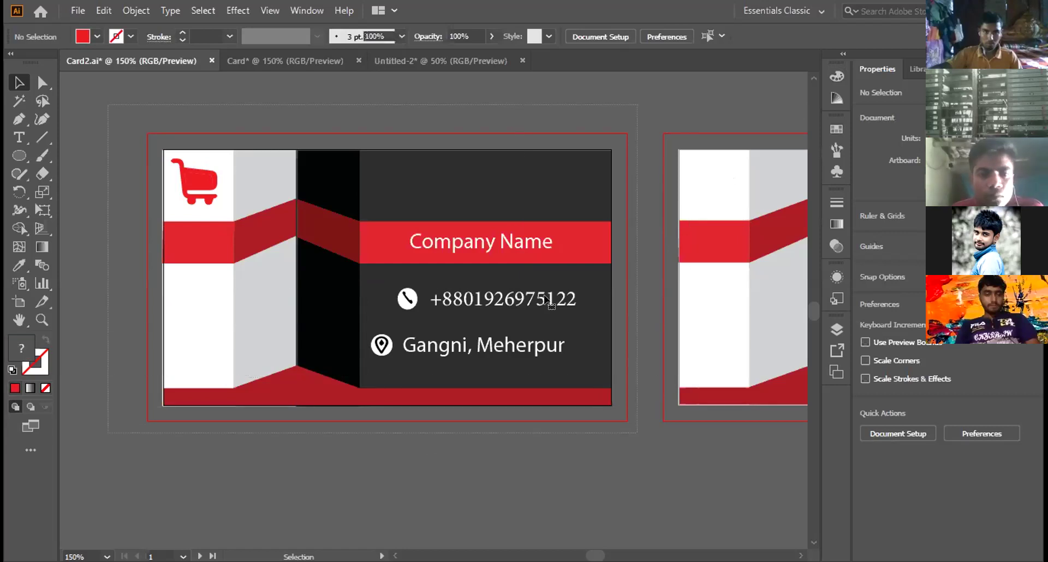
pyautogui.rightClick(522, 196)
pyautogui.click(573, 309)
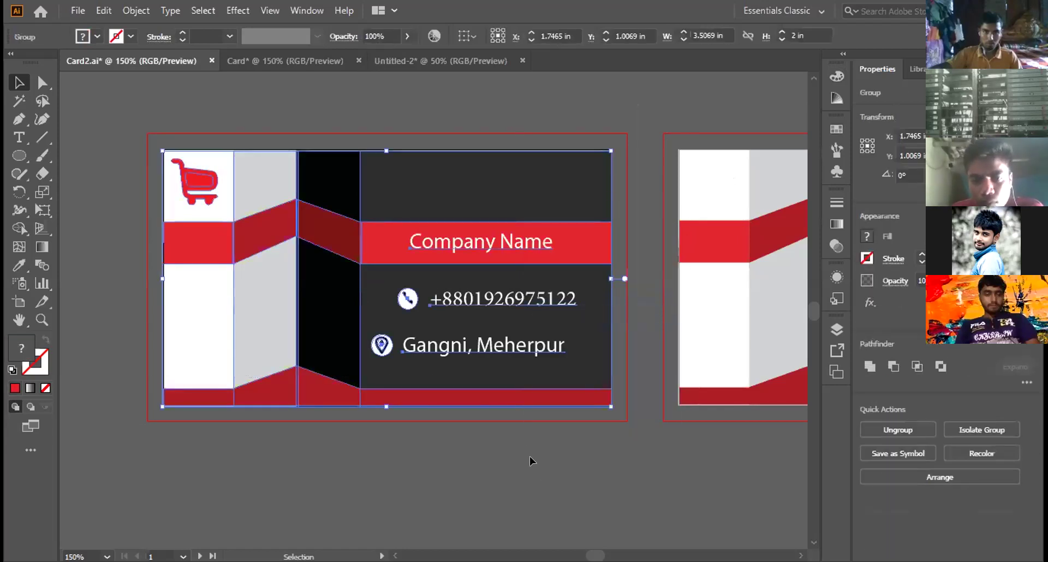
pyautogui.click(530, 461)
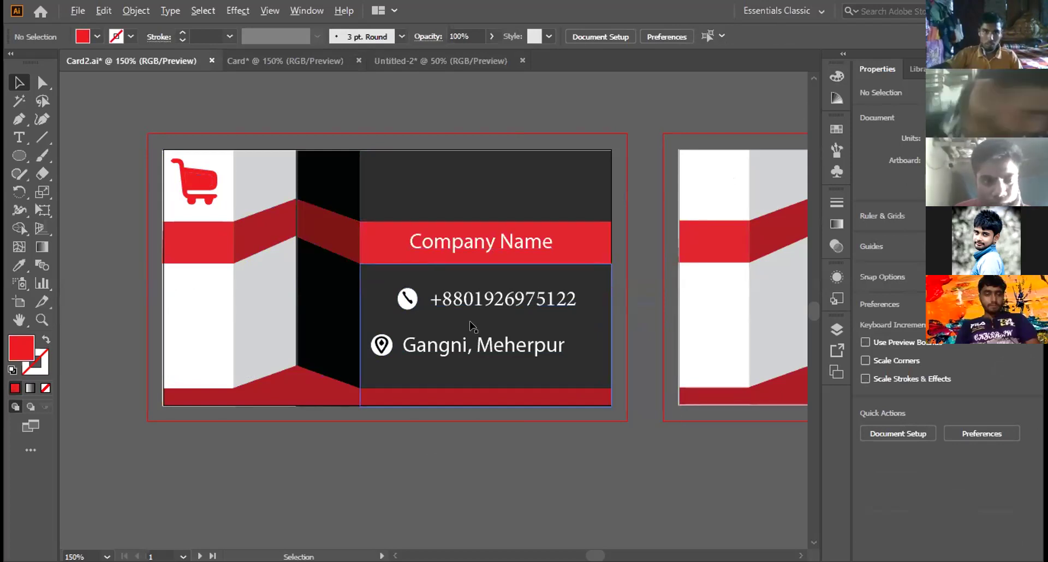
# Step: Select the red card group and drag its left edge so it is 3.5 in wide at X 1.75 in
pyautogui.scroll(4, 471, 326)
pyautogui.scroll(-2, 491, 338)
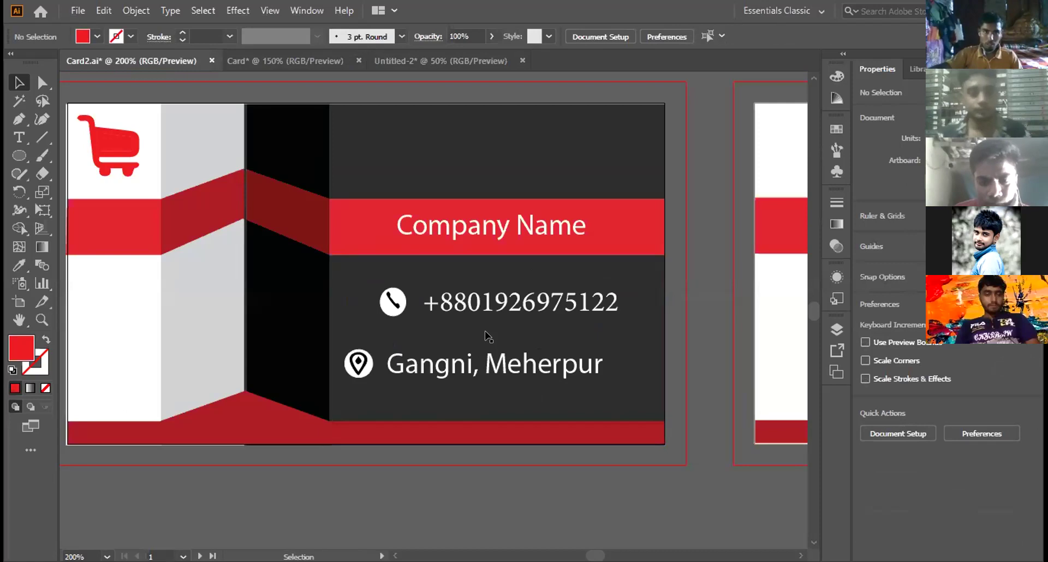
pyautogui.scroll(1, 487, 337)
pyautogui.scroll(3, 577, 283)
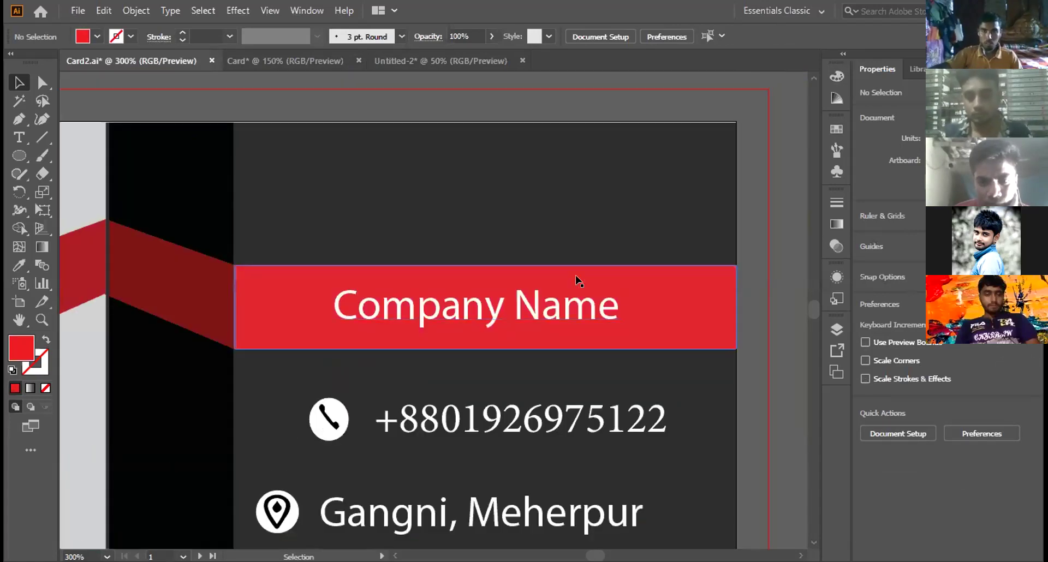
pyautogui.scroll(-1, 544, 317)
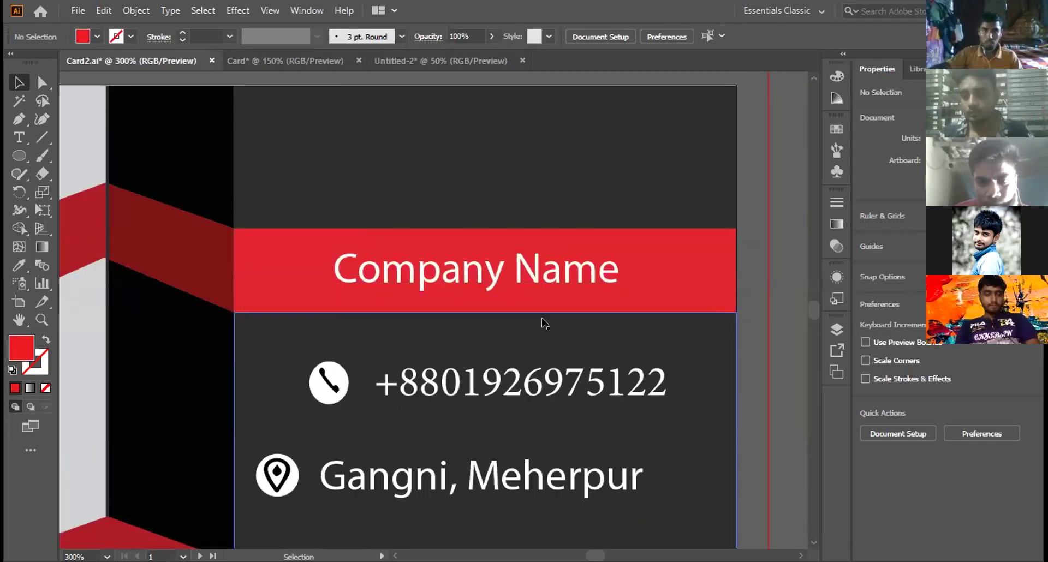
pyautogui.hscroll(-2, 543, 322)
pyautogui.hscroll(-9, 543, 322)
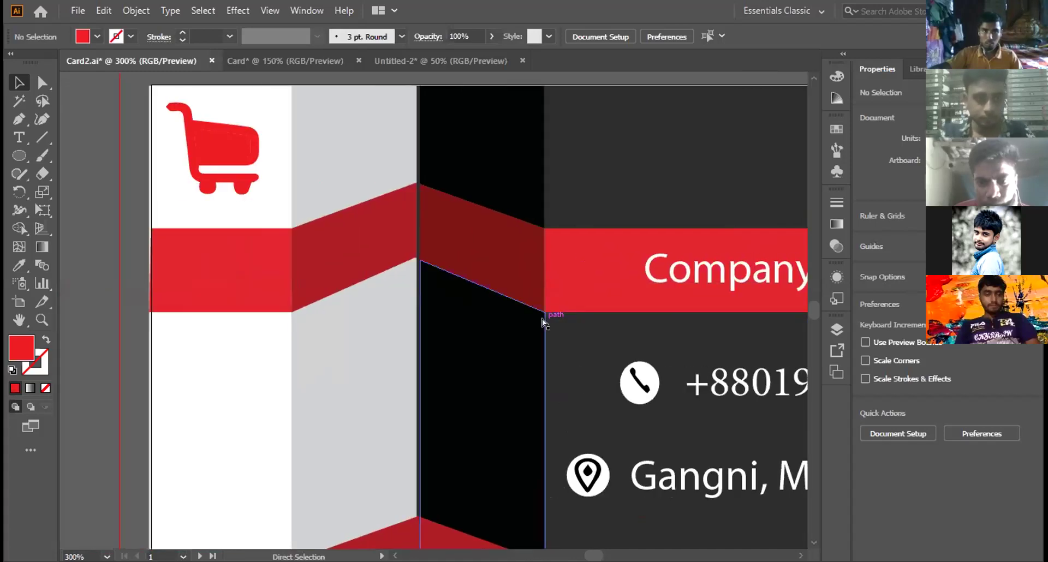
pyautogui.click(195, 287)
pyautogui.scroll(3, 254, 284)
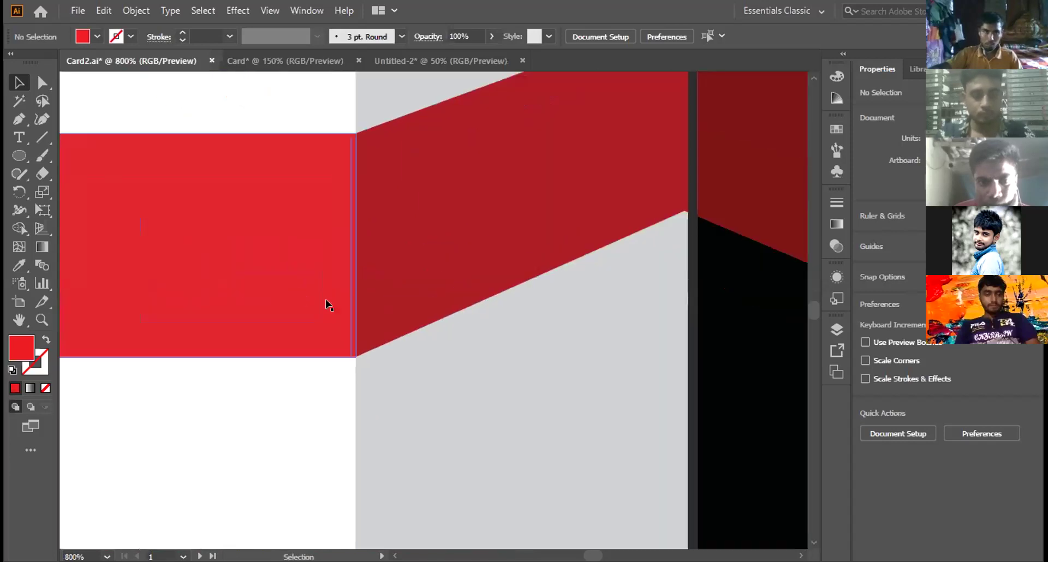
pyautogui.scroll(2, 492, 422)
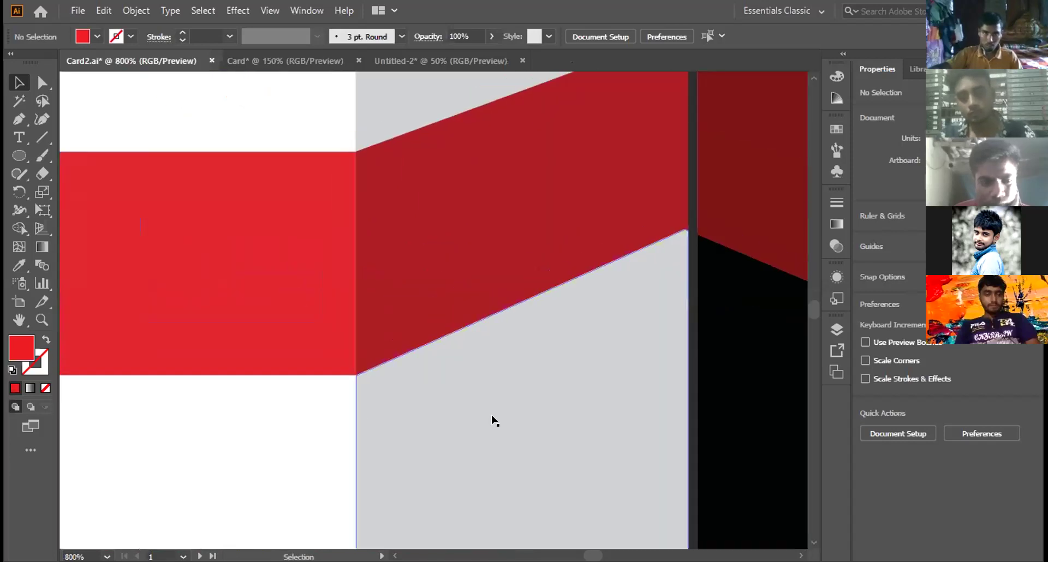
pyautogui.hscroll(-4, 493, 421)
pyautogui.hscroll(-2, 492, 421)
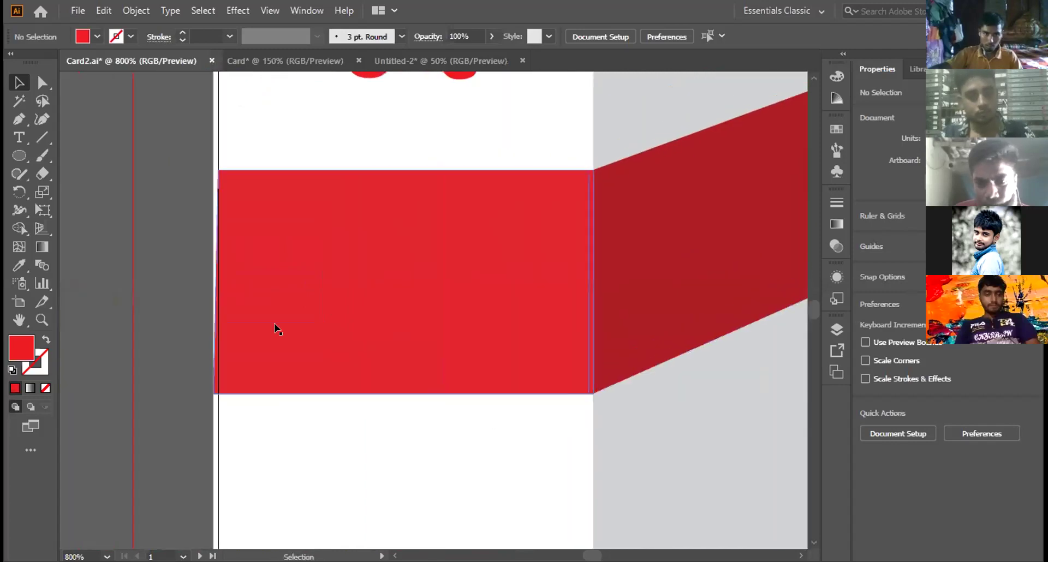
pyautogui.click(218, 279)
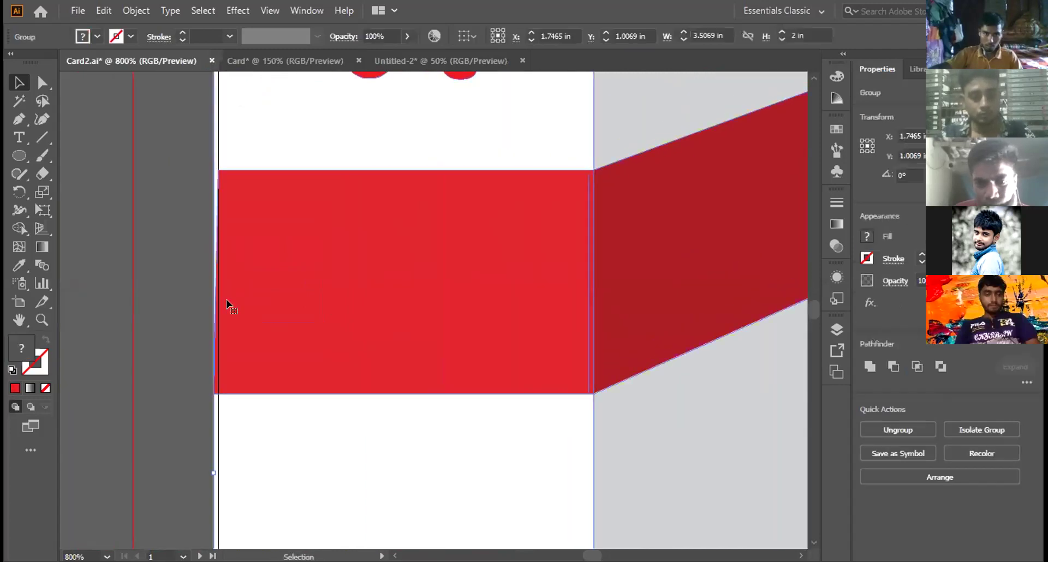
pyautogui.scroll(-2, 250, 317)
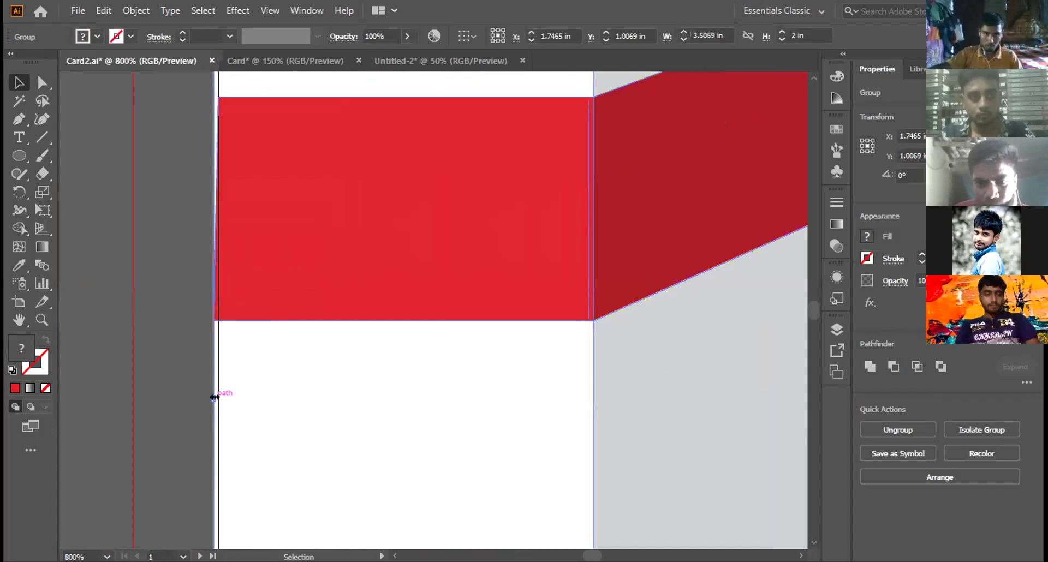
pyautogui.moveTo(211, 397); pyautogui.dragTo(216, 399)
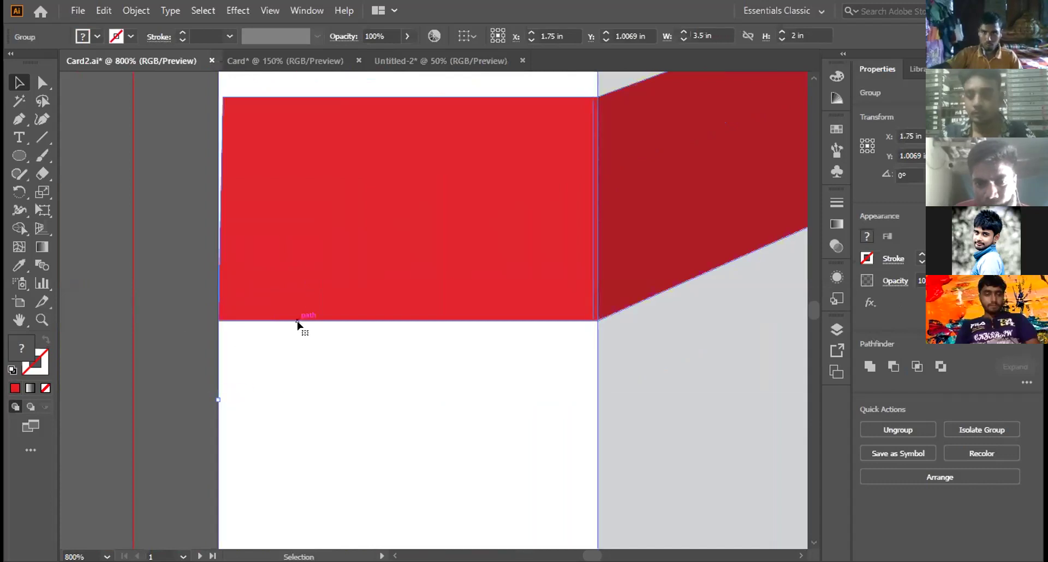
# Step: Reselect the whole card and toggle Direct Selection to check its anchor points
pyautogui.scroll(-5, 285, 339)
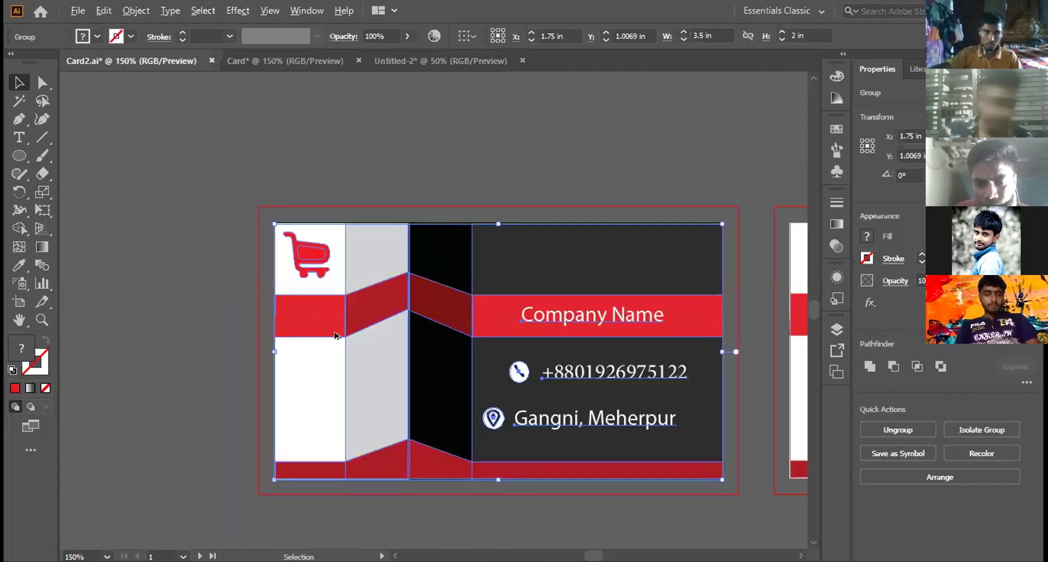
pyautogui.scroll(3, 286, 339)
pyautogui.scroll(-1, 334, 335)
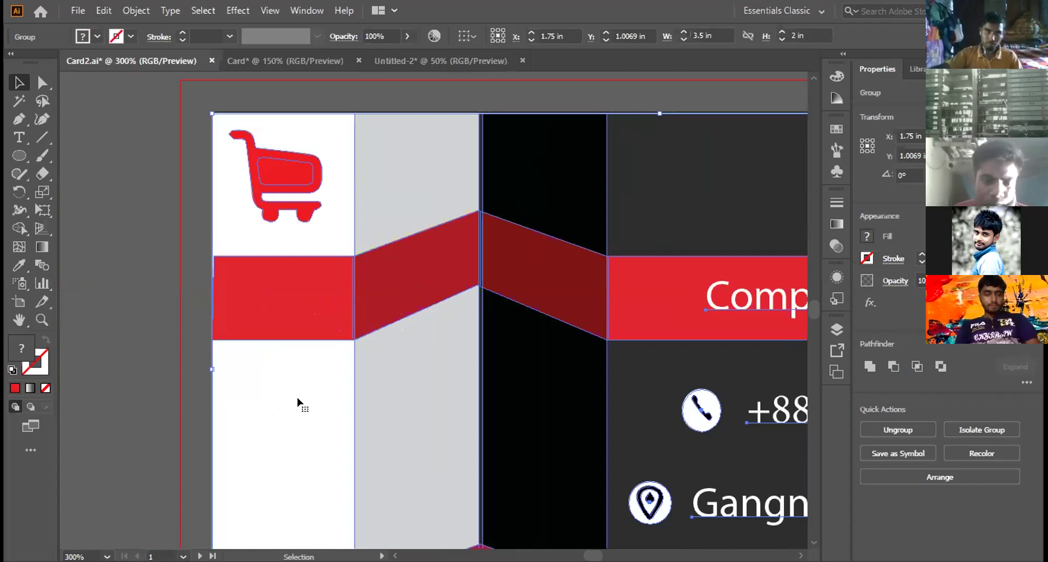
pyautogui.hscroll(4, 349, 363)
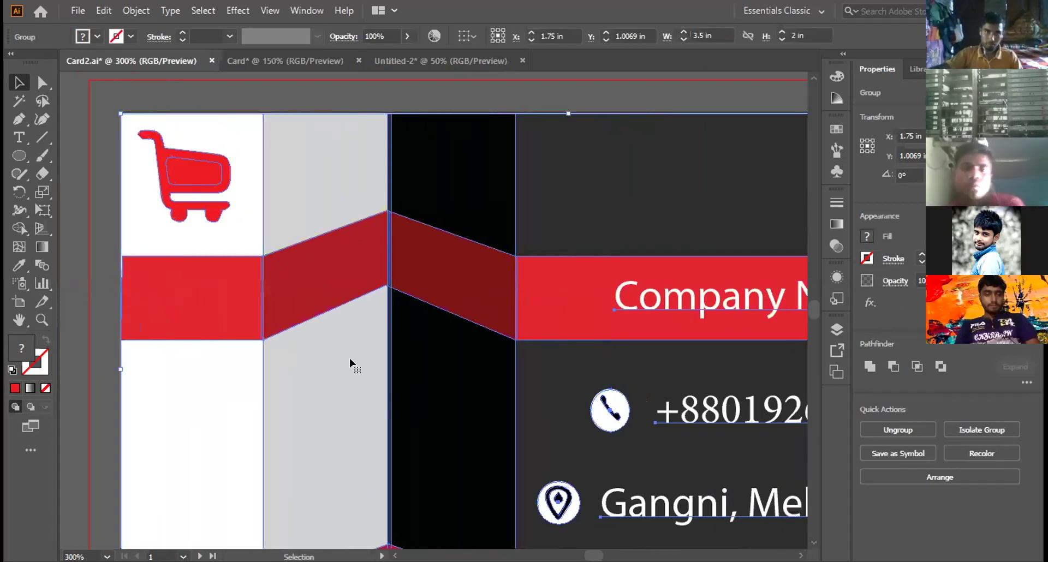
pyautogui.scroll(-1, 350, 362)
pyautogui.scroll(-2, 350, 363)
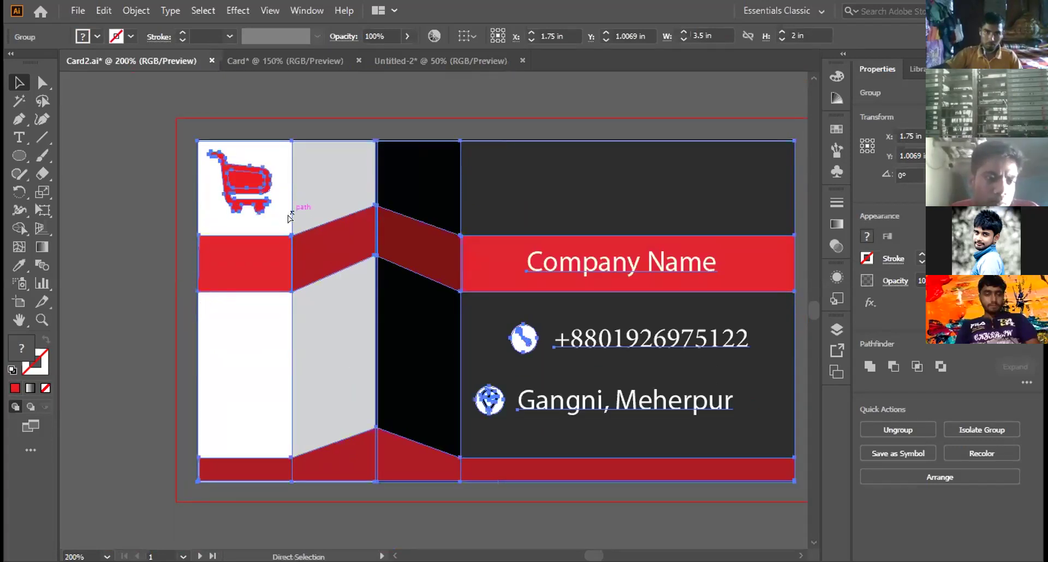
pyautogui.hscroll(2, 273, 211)
pyautogui.hotkey('ctrl', 'shift', 'a')
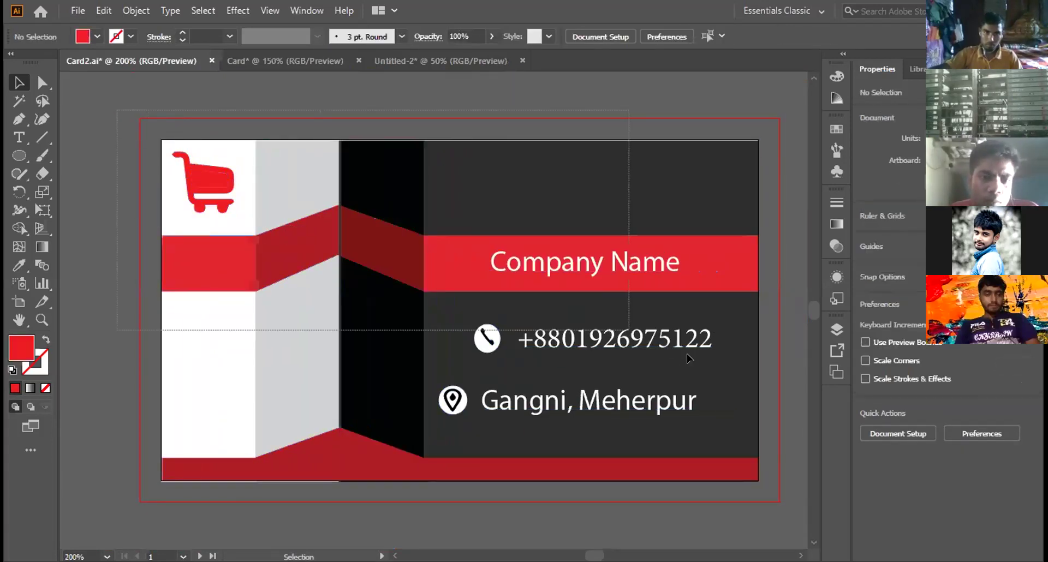
pyautogui.hotkey('ctrl', 'a')
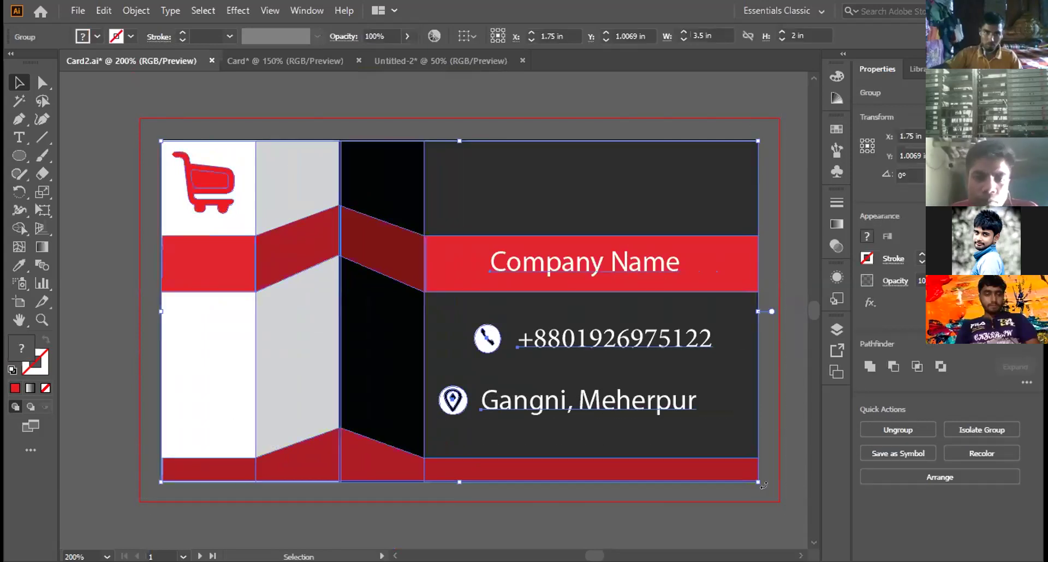
pyautogui.press('a')
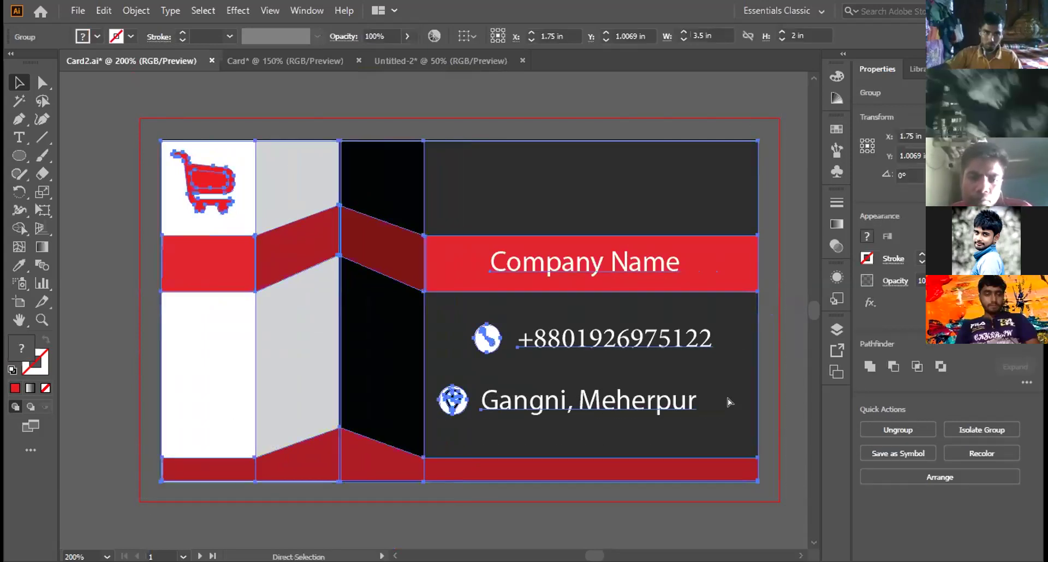
pyautogui.press('v')
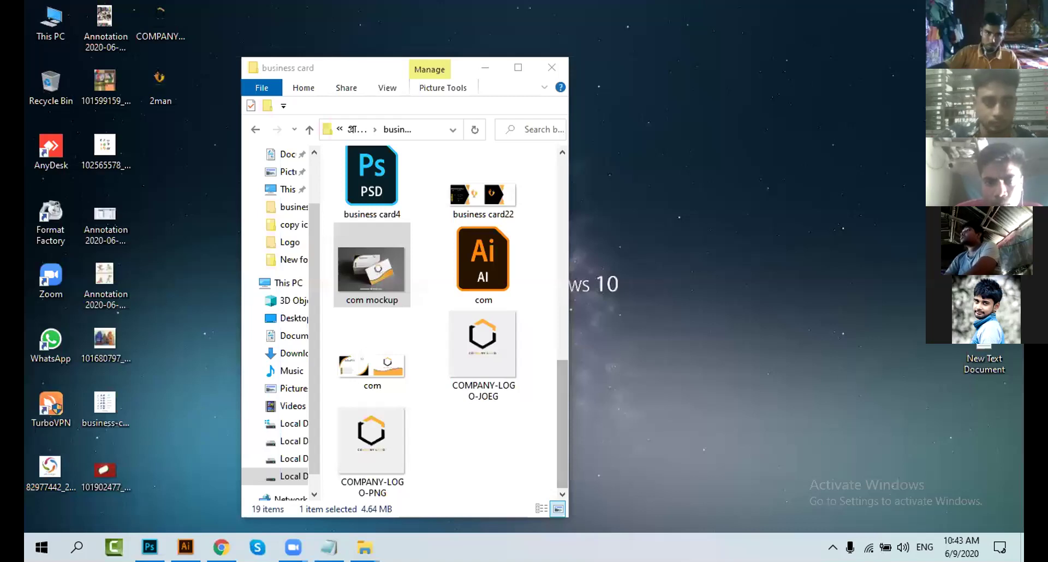
# Step: Preview the business card mockup 22 image, close the viewer, and return to Illustrator's com.ai
pyautogui.click(490, 438)
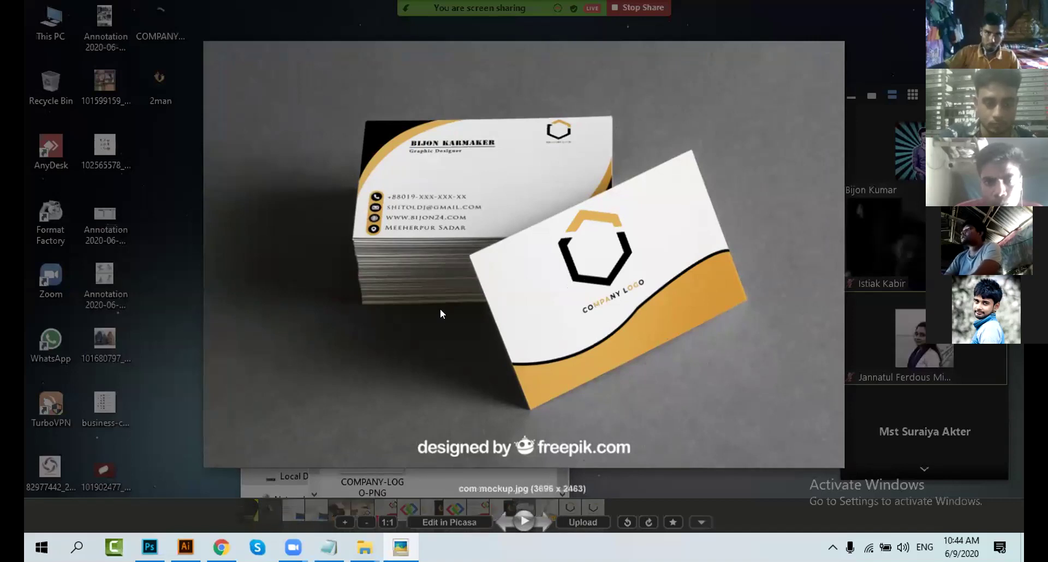
pyautogui.press('Escape')
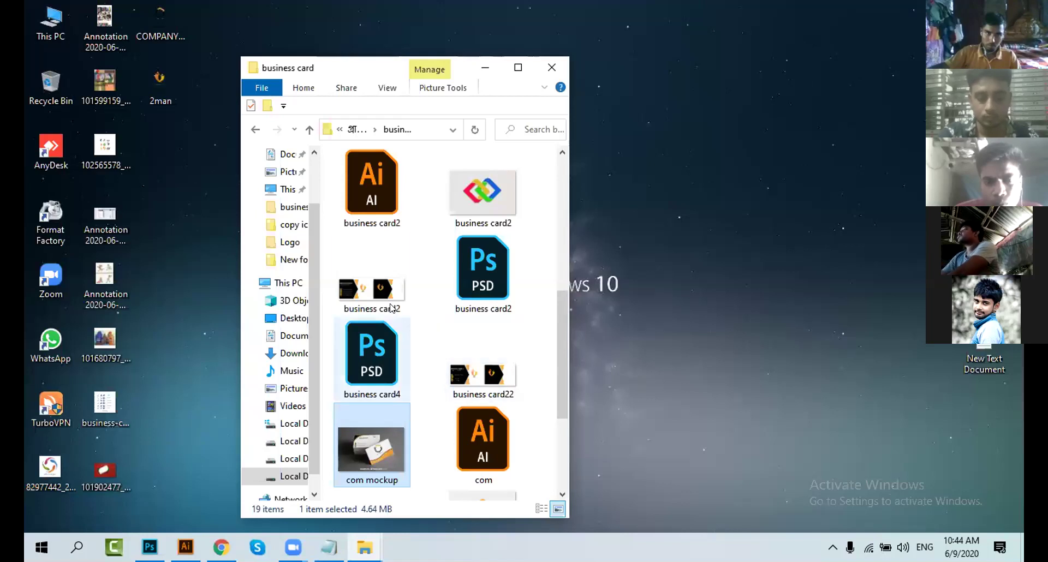
pyautogui.scroll(3, 448, 323)
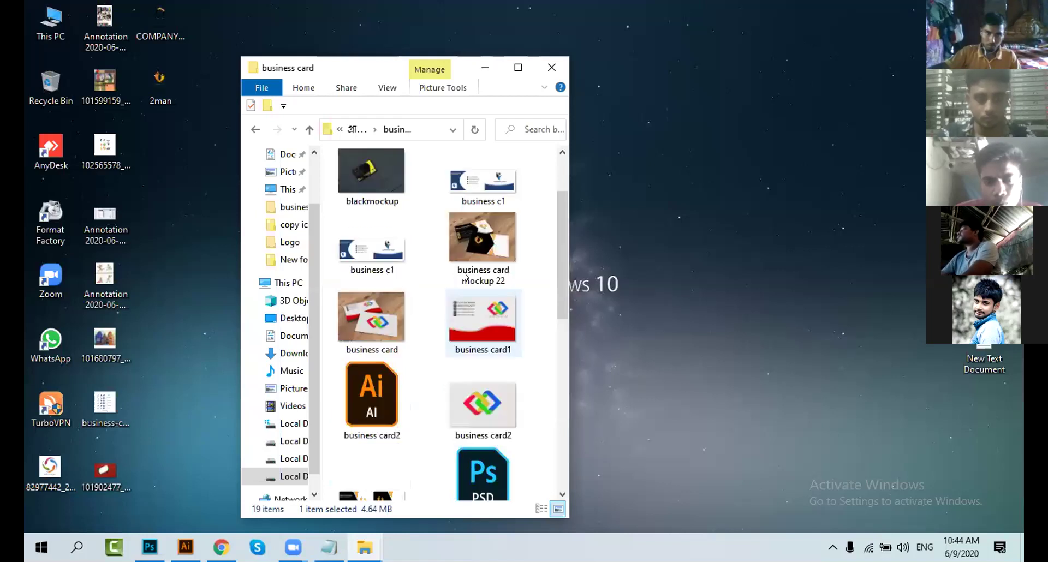
pyautogui.doubleClick(470, 244)
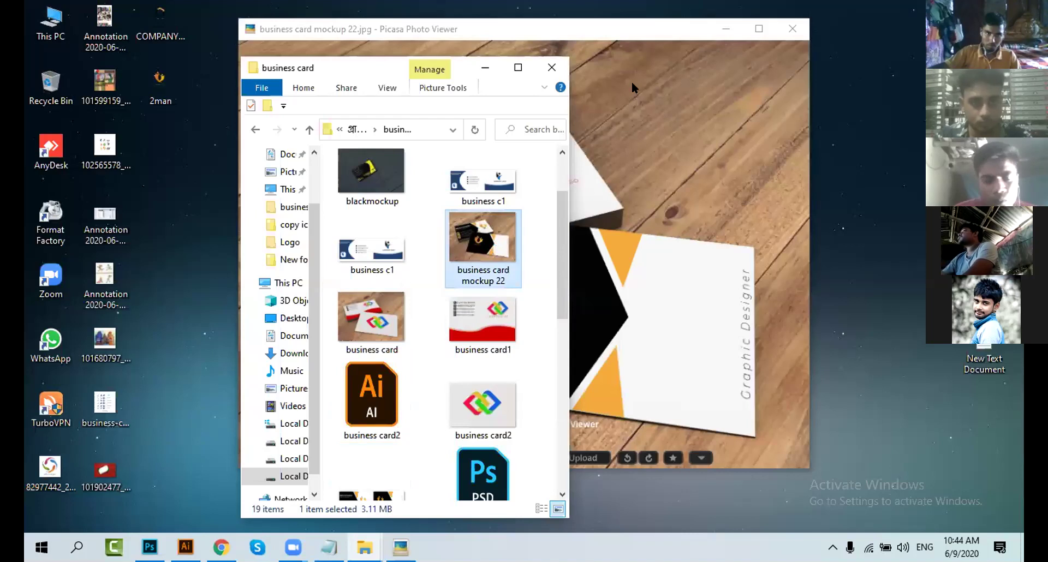
pyautogui.click(721, 205)
pyautogui.press('Escape')
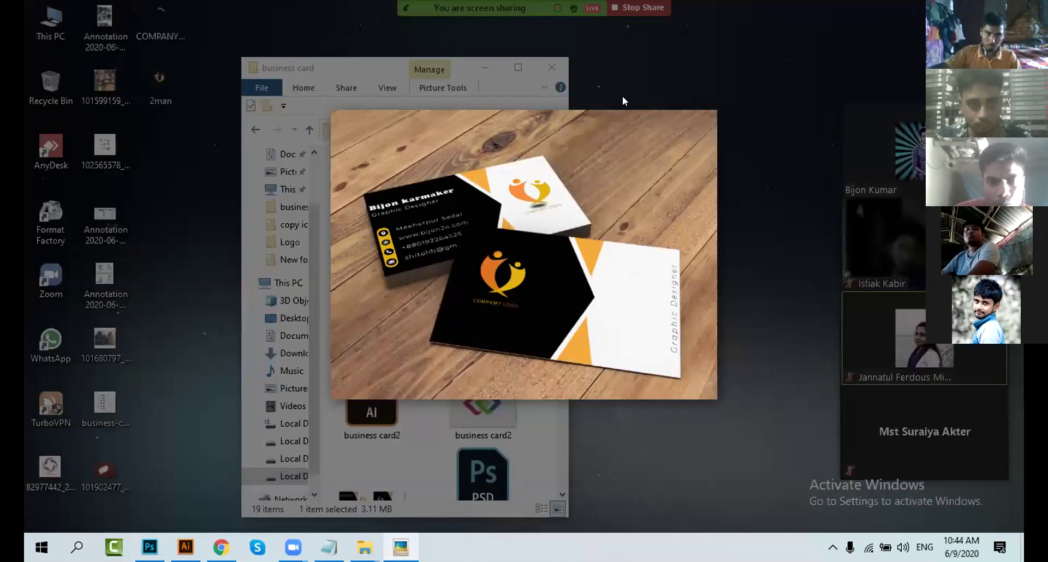
pyautogui.click(623, 101)
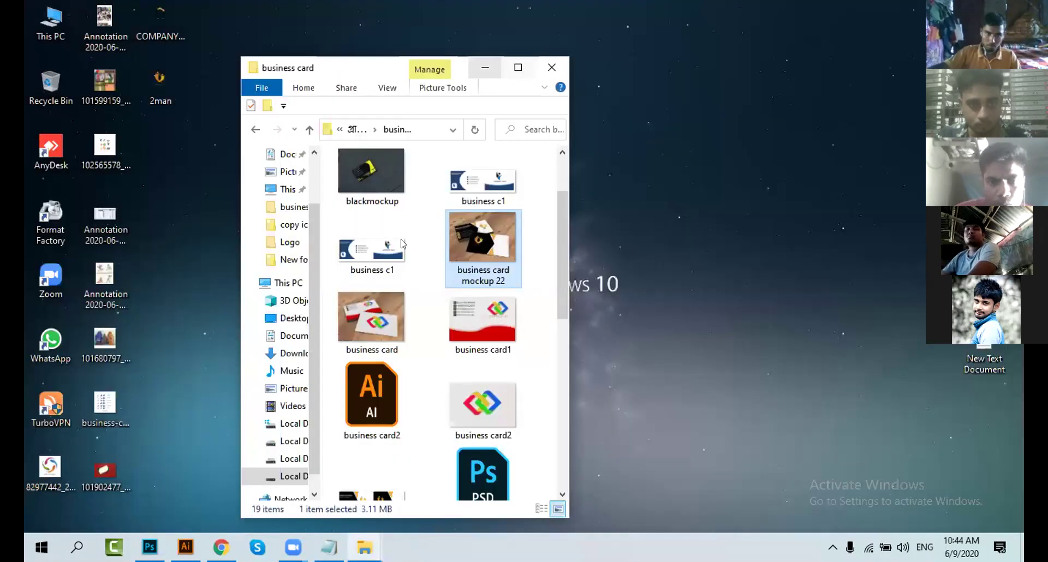
pyautogui.hotkey('alt', 'Tab')
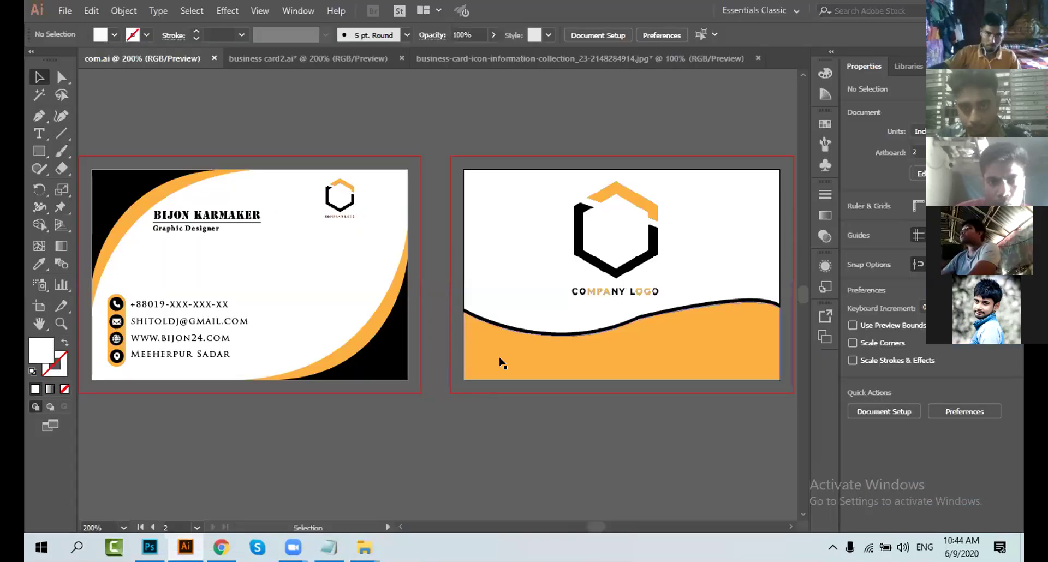
# Step: Expand business card2.ai's layer and sublayer in the Layers panel, then go back to com.ai
pyautogui.click(400, 527)
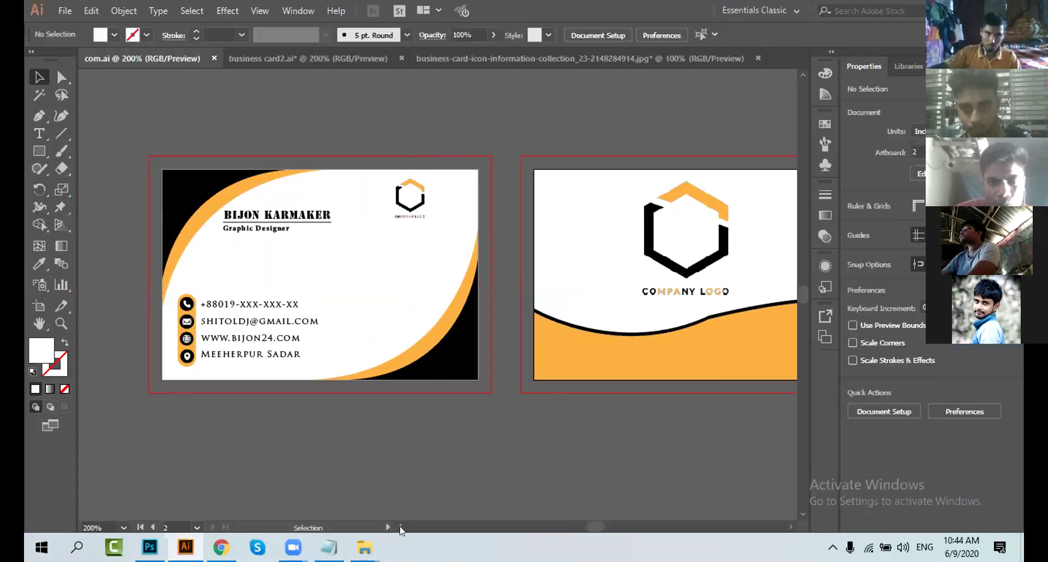
pyautogui.click(789, 526)
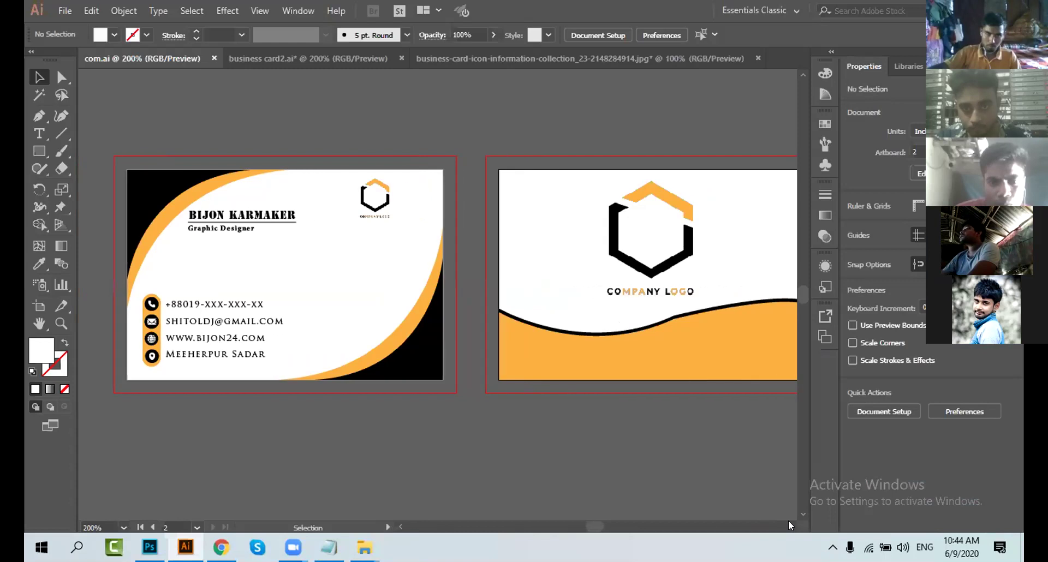
pyautogui.click(270, 58)
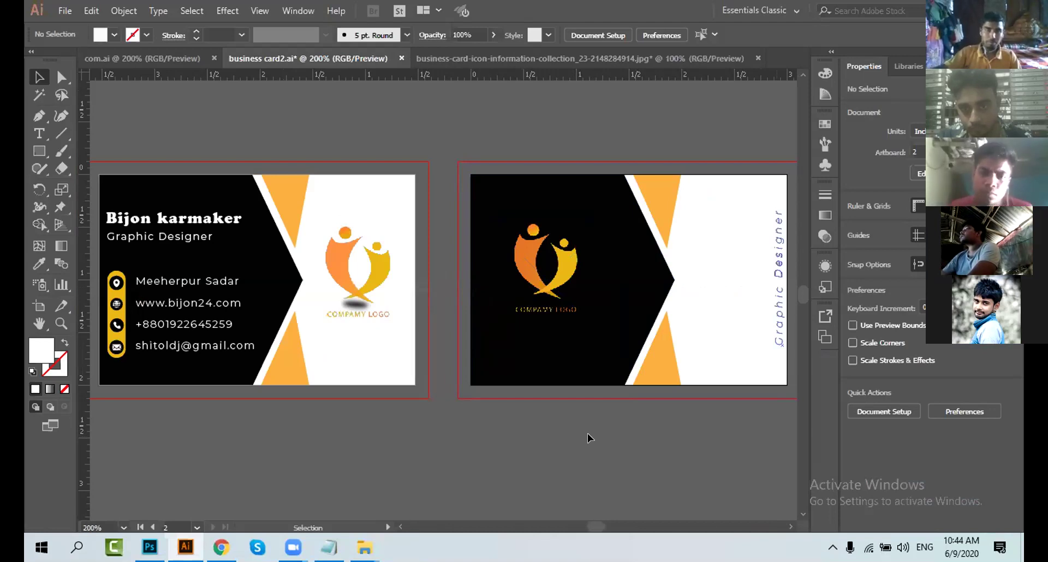
pyautogui.click(947, 66)
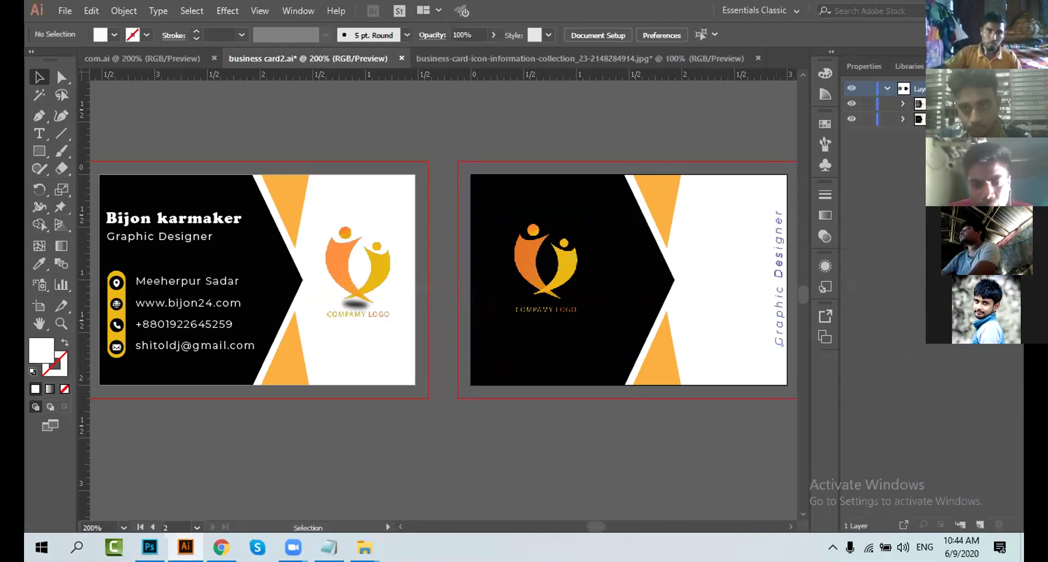
pyautogui.click(902, 103)
pyautogui.click(917, 133)
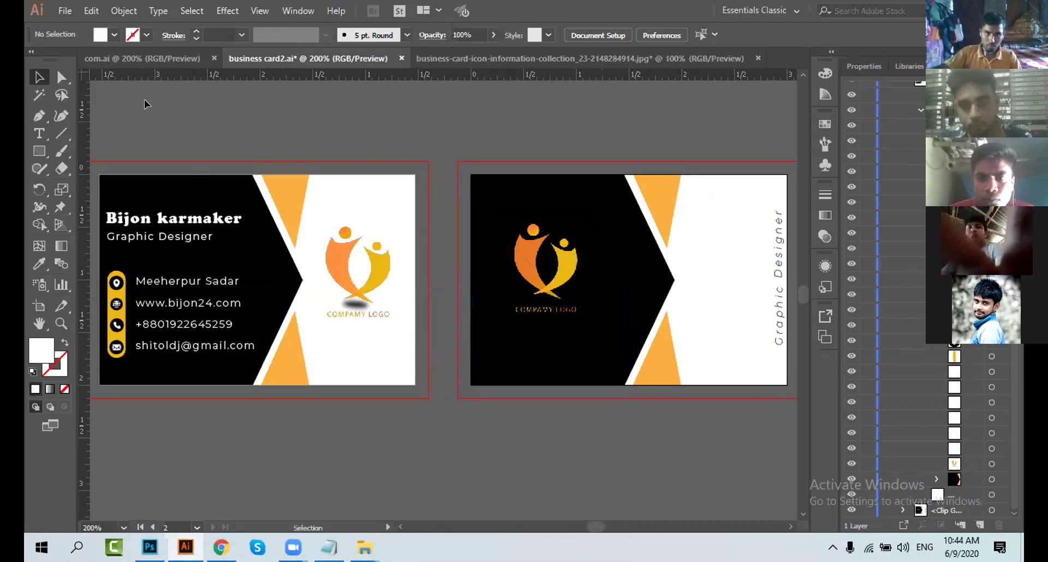
pyautogui.click(143, 58)
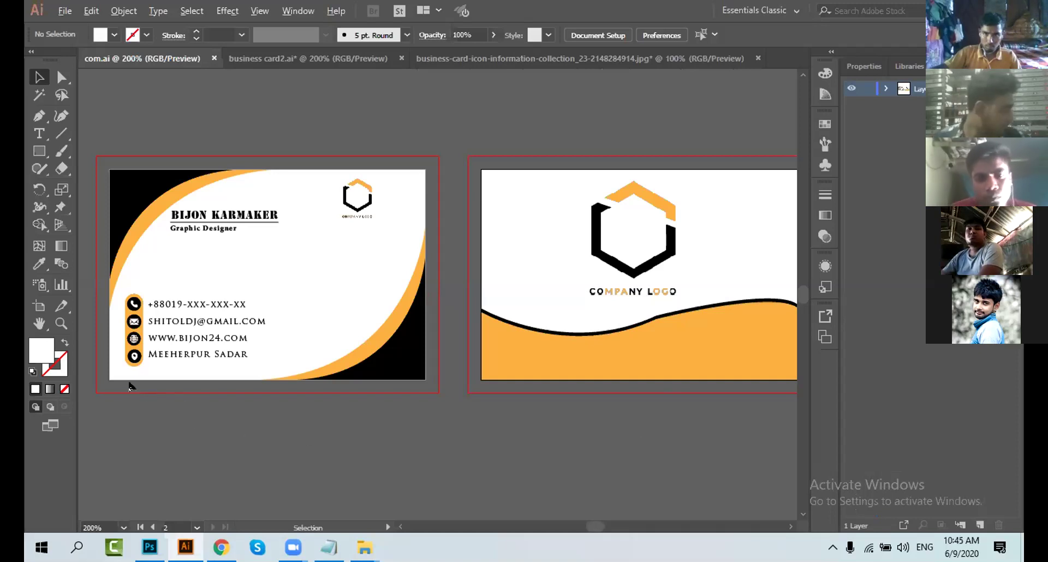
# Step: Zoom out on com.ai, then make the business card2.ai document active
pyautogui.keyDown('alt'); pyautogui.scroll(3, 135, 386); pyautogui.keyUp('alt')
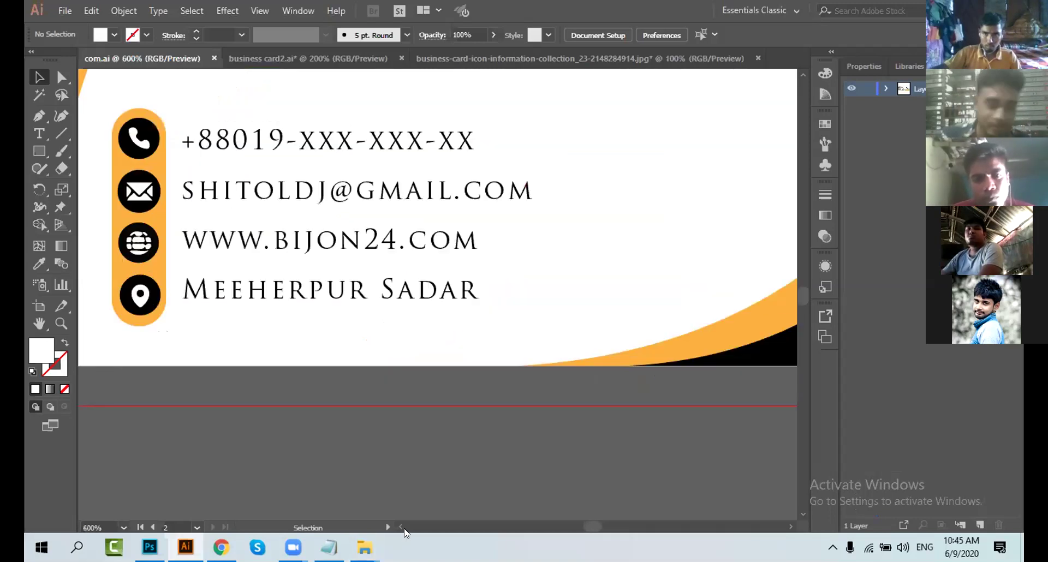
pyautogui.hscroll(-5, 404, 528)
pyautogui.scroll(2, 427, 463)
pyautogui.scroll(1, 431, 463)
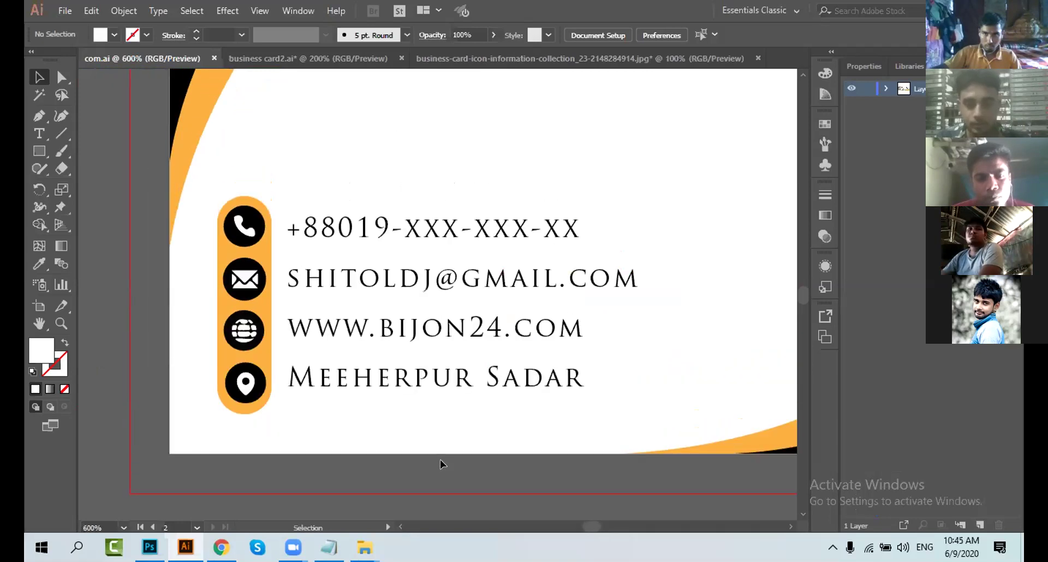
pyautogui.scroll(1, 599, 486)
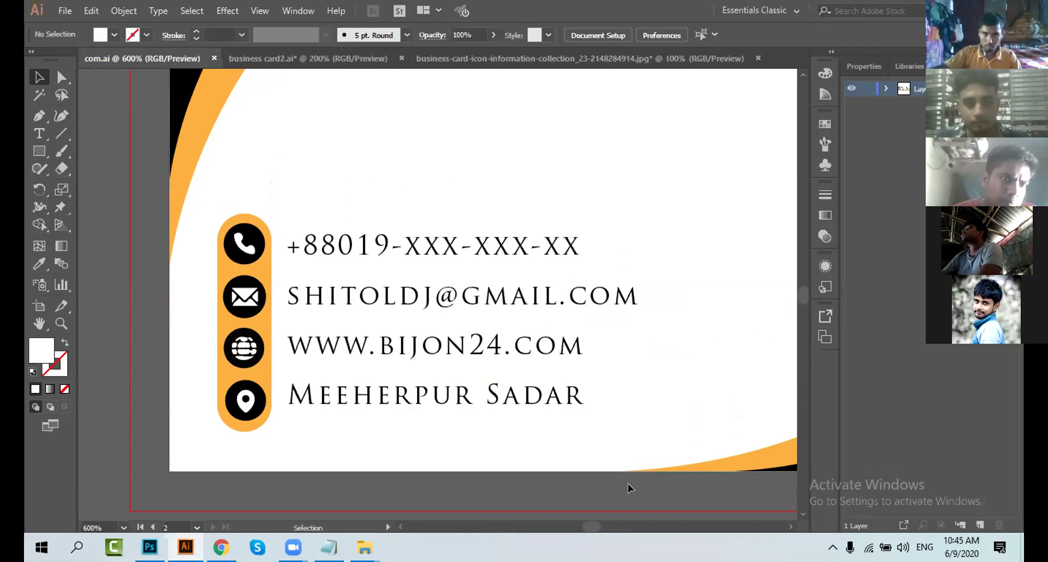
pyautogui.hscroll(3, 627, 487)
pyautogui.scroll(1, 644, 472)
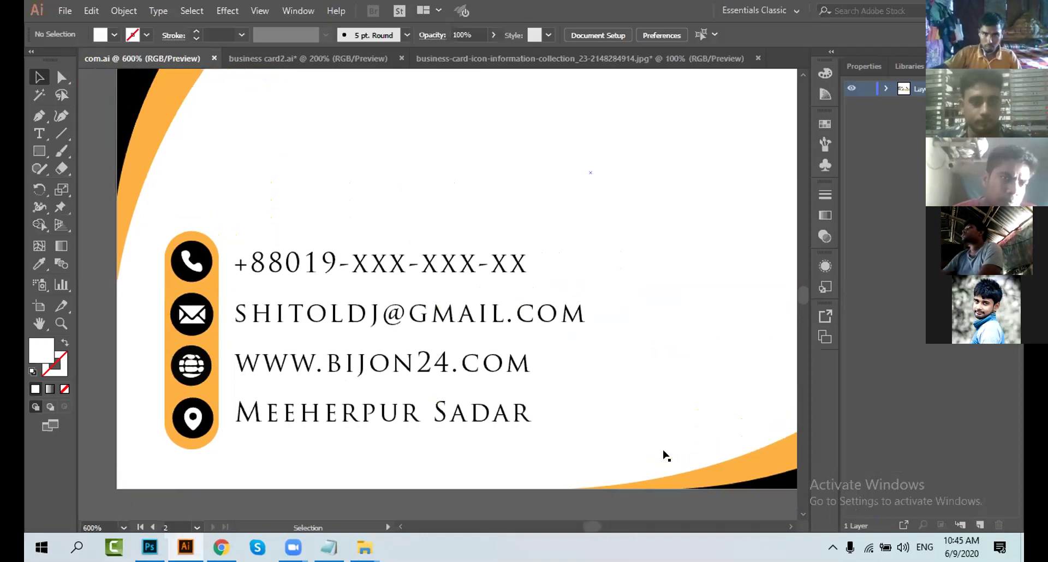
pyautogui.scroll(-2, 461, 380)
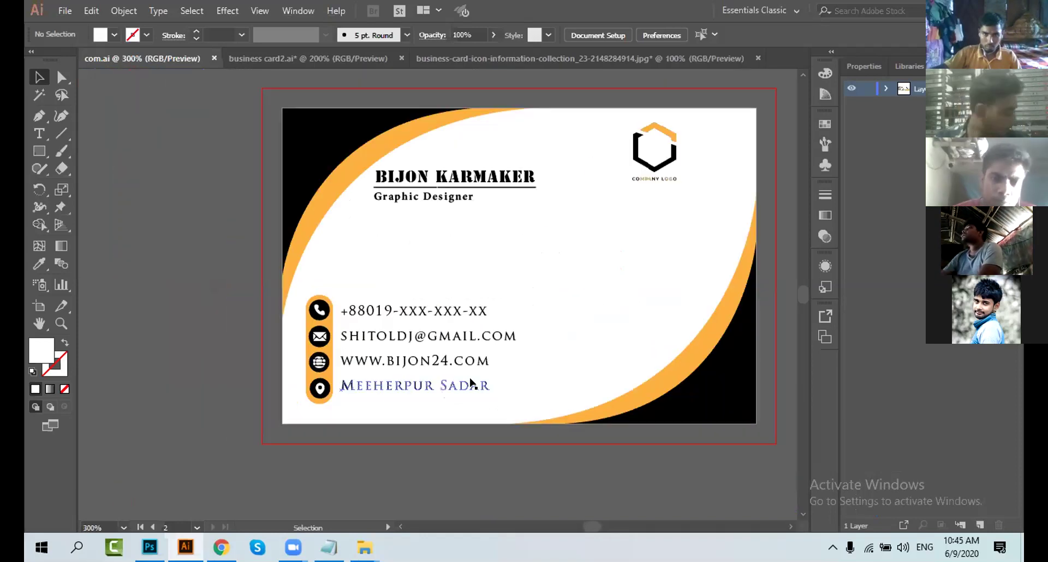
pyautogui.scroll(1, 641, 383)
pyautogui.scroll(-1, 648, 385)
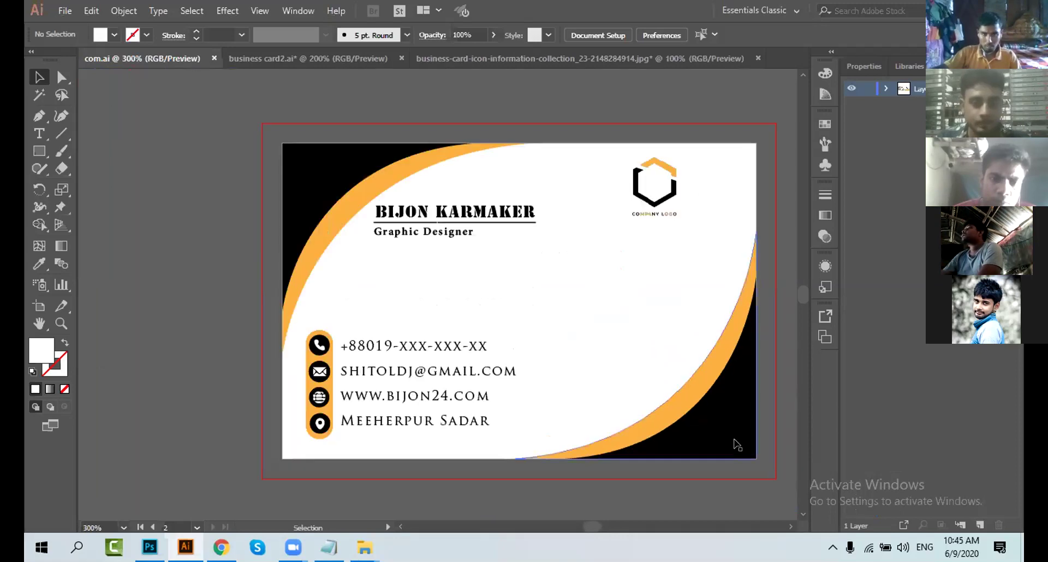
pyautogui.click(792, 527)
pyautogui.hscroll(4, 706, 451)
pyautogui.scroll(1, 641, 443)
pyautogui.scroll(-1, 611, 515)
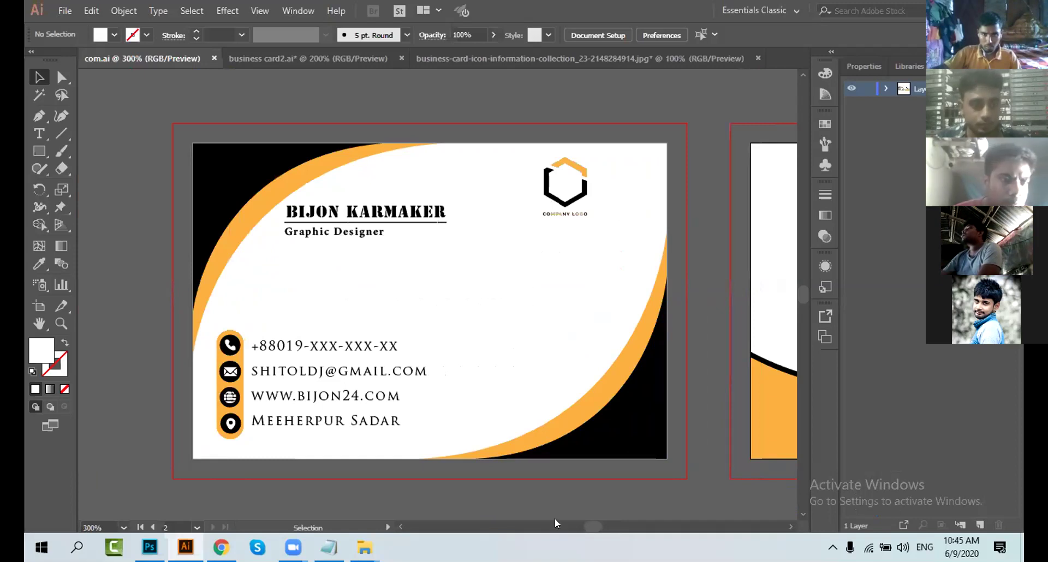
pyautogui.click(324, 58)
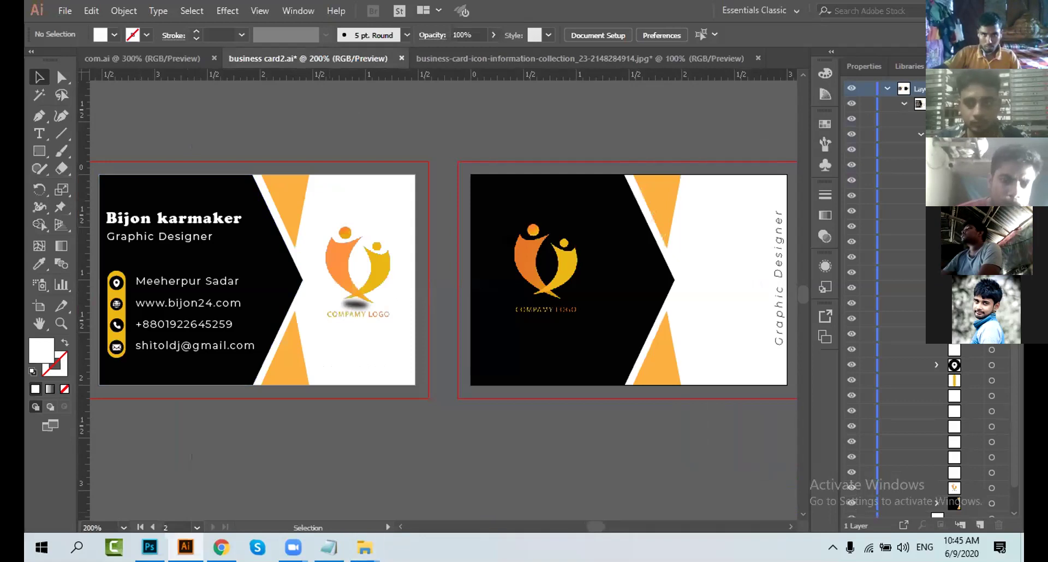
# Step: Scroll and zoom around business card2.ai to inspect the front and back of the card
pyautogui.hscroll(-5, 321, 410)
pyautogui.scroll(1, 275, 380)
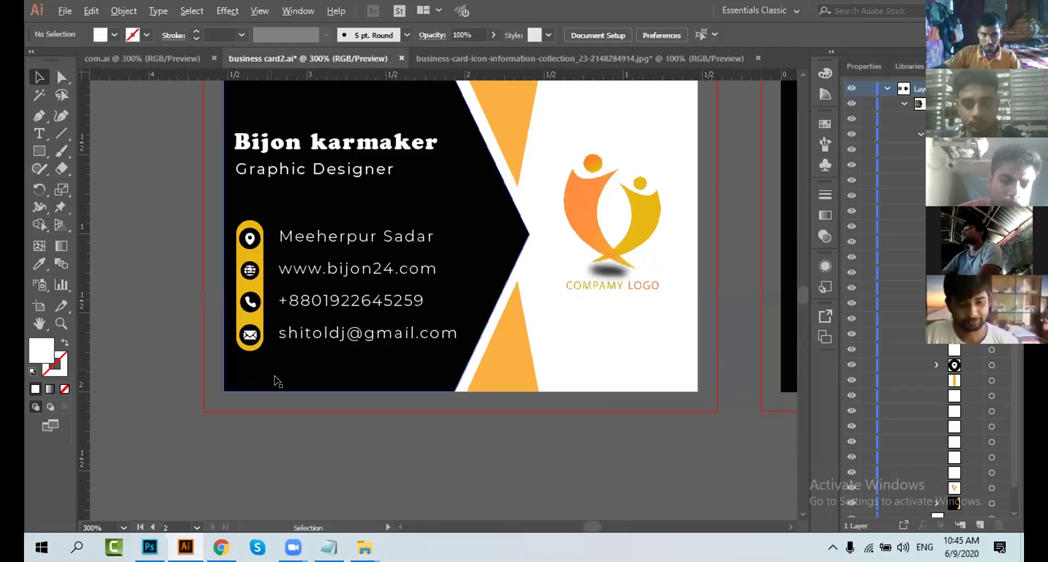
pyautogui.scroll(2, 277, 382)
pyautogui.hscroll(-2, 400, 528)
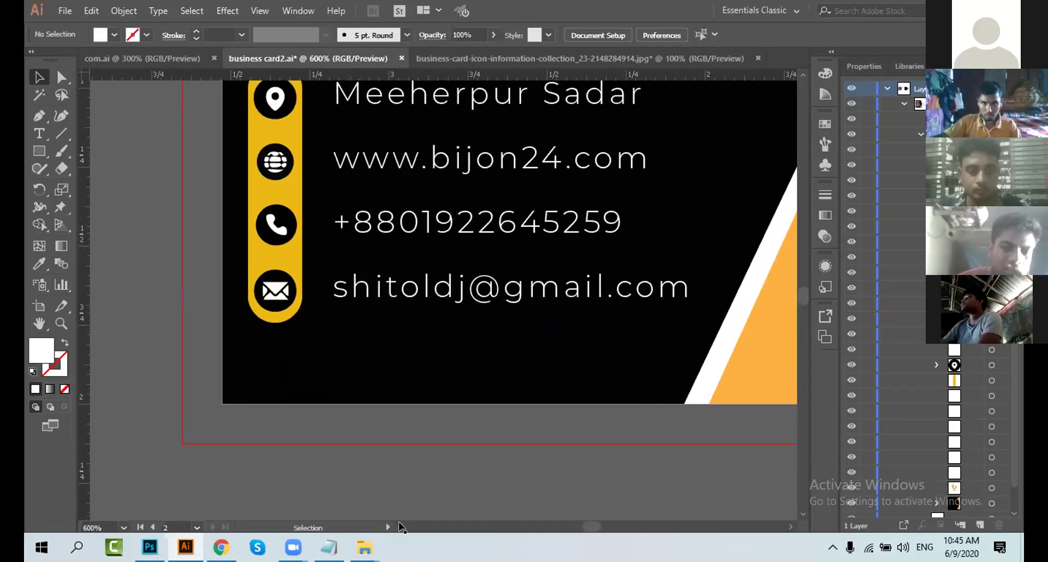
pyautogui.scroll(2, 217, 147)
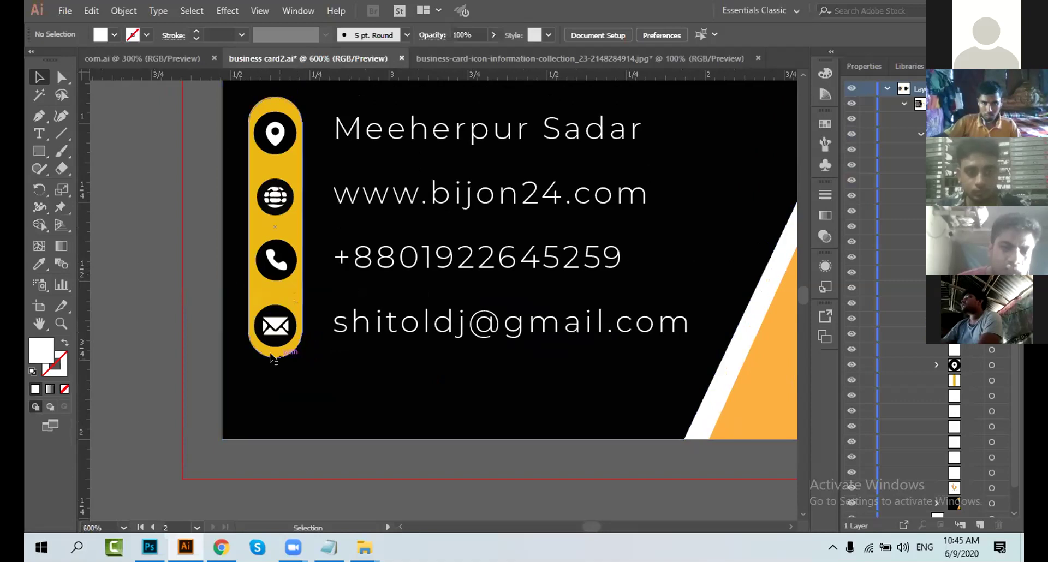
pyautogui.scroll(2, 291, 270)
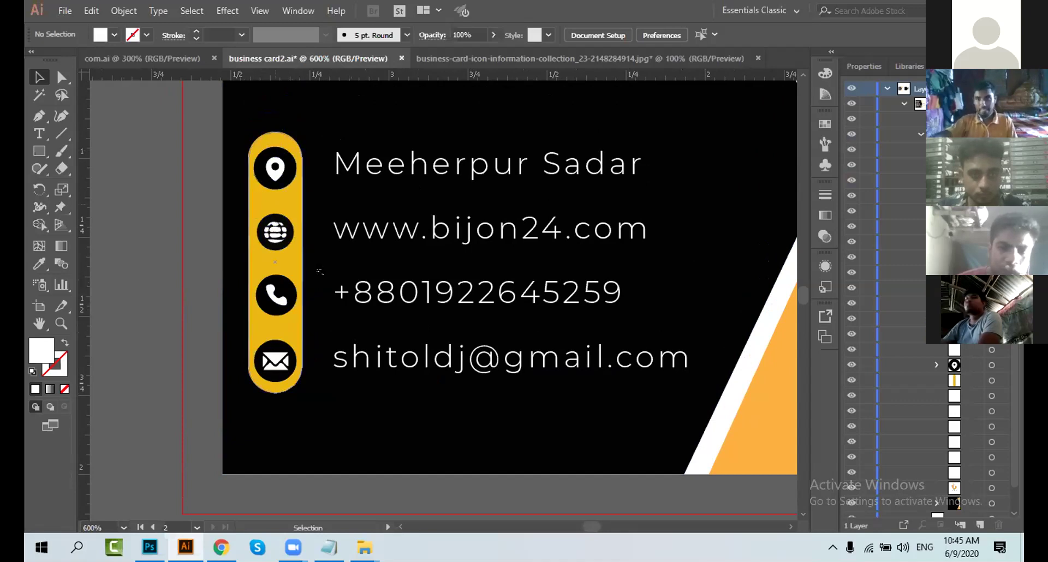
pyautogui.scroll(1, 303, 283)
pyautogui.scroll(1, 301, 287)
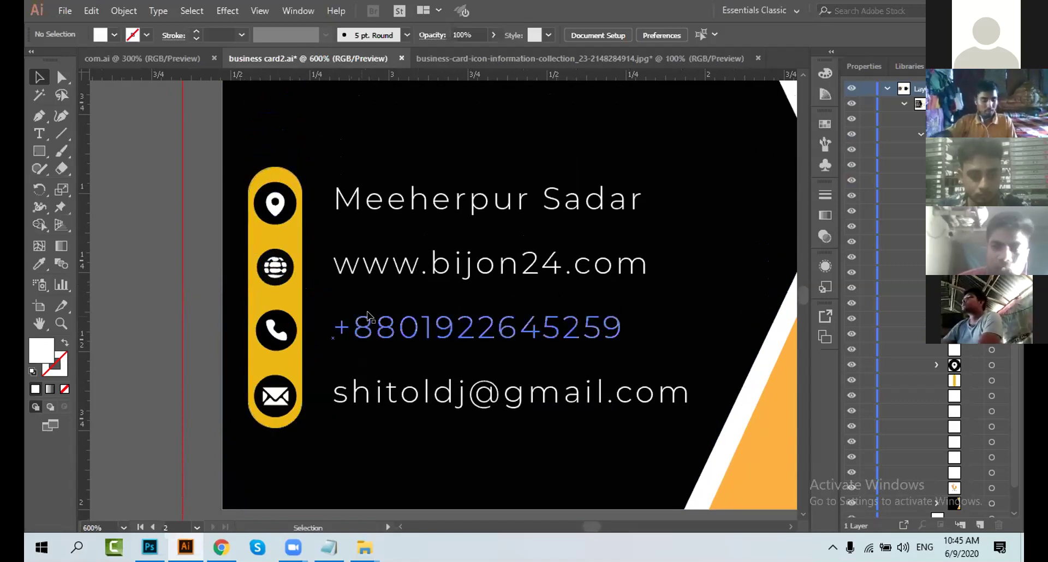
pyautogui.keyDown('alt'); pyautogui.scroll(-2, 461, 421); pyautogui.keyUp('alt')
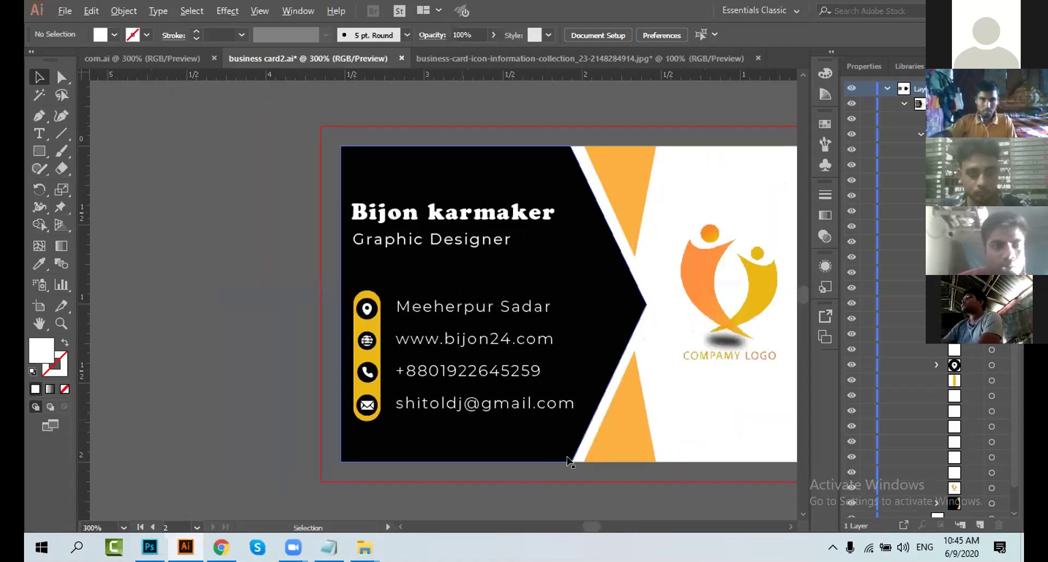
pyautogui.hscroll(3, 777, 533)
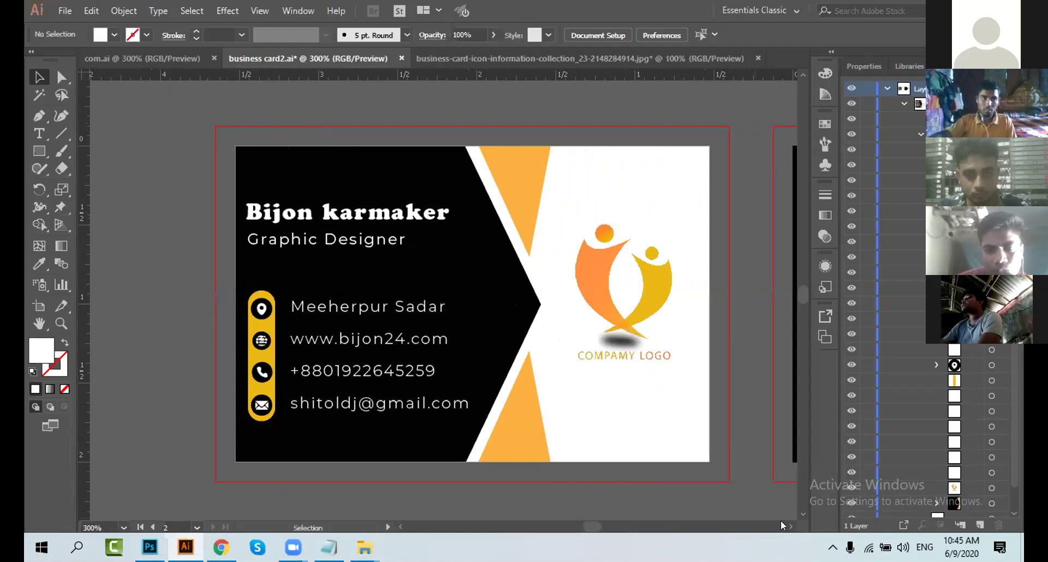
pyautogui.hscroll(10, 782, 526)
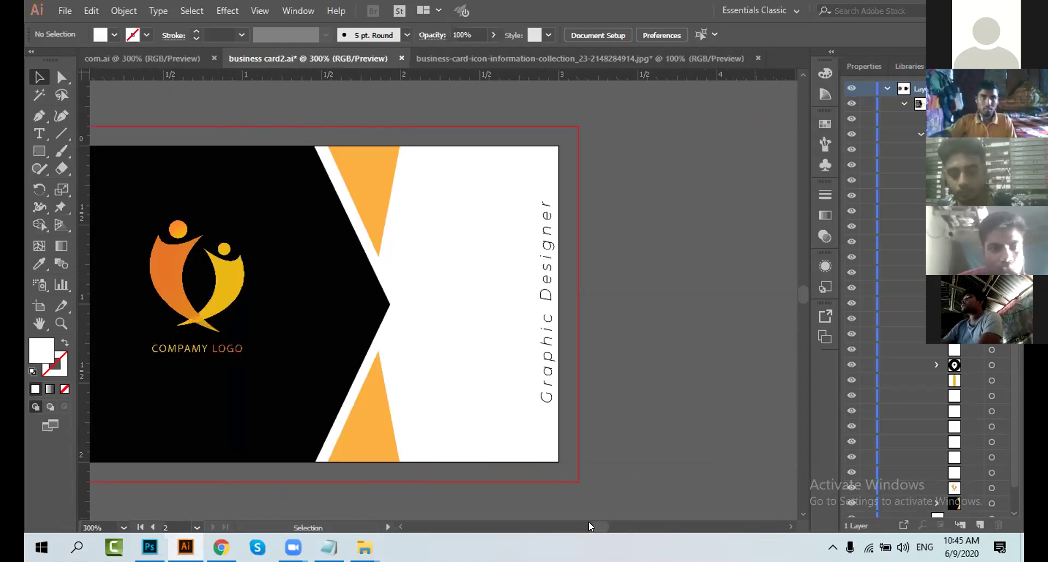
pyautogui.hscroll(-10, 589, 526)
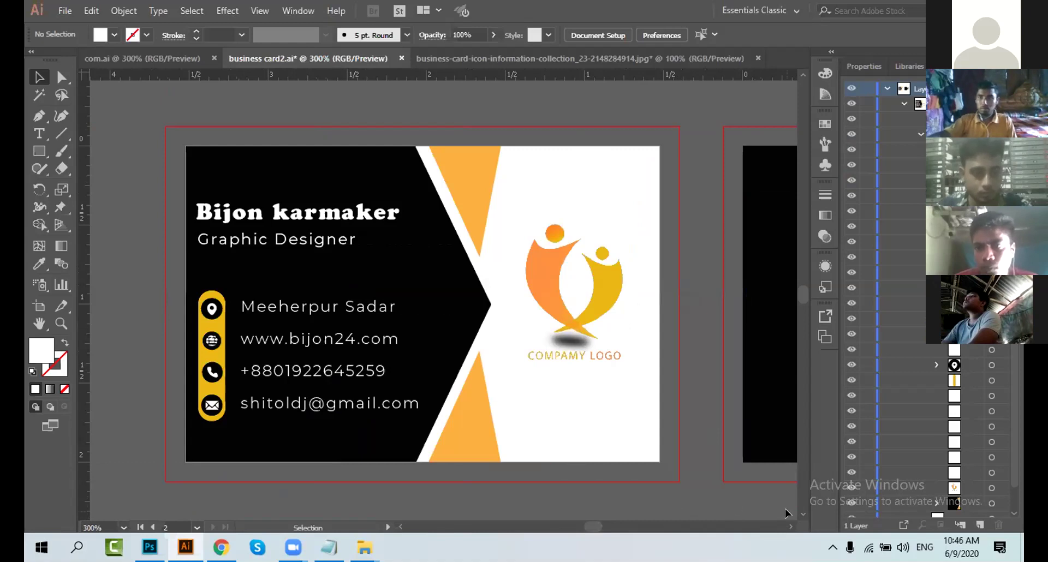
pyautogui.click(790, 527)
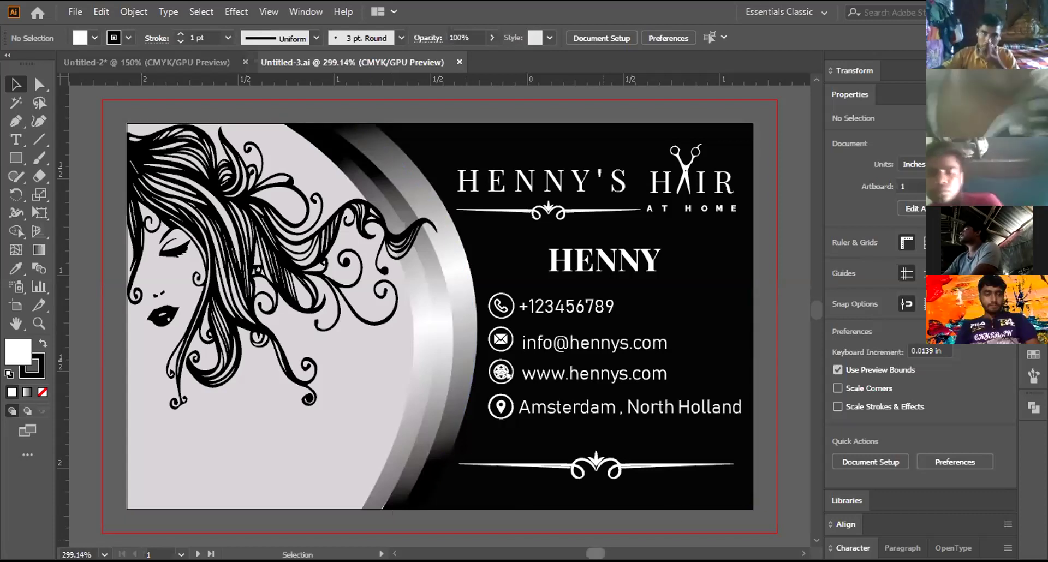
# Step: In Untitled-2, shrink the Graphic Designer title and place it just below the ENTER YOUR NAME underline
pyautogui.hscroll(5, 549, 449)
pyautogui.click(116, 59)
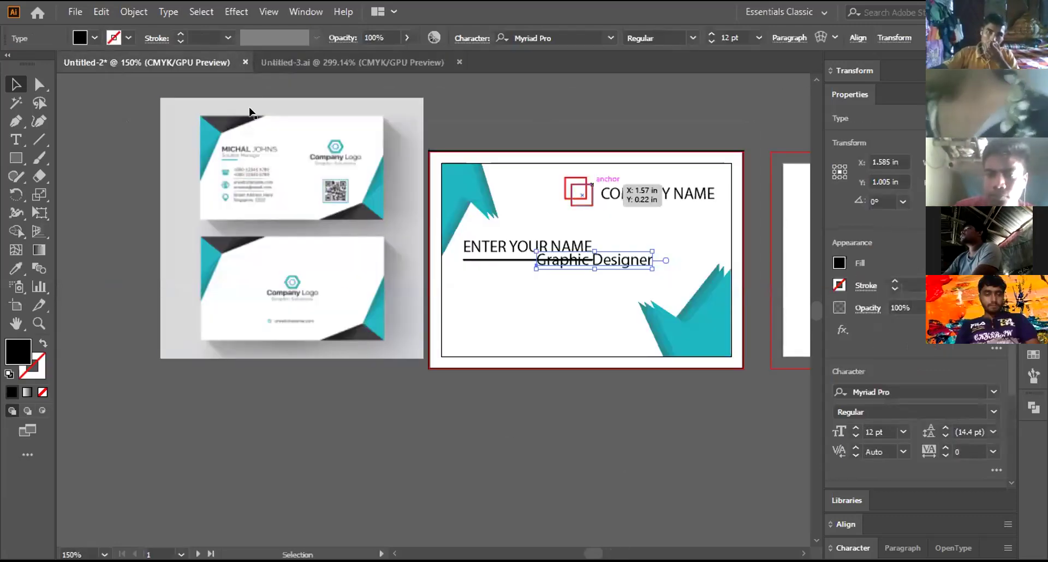
pyautogui.moveTo(636, 257); pyautogui.dragTo(606, 269)
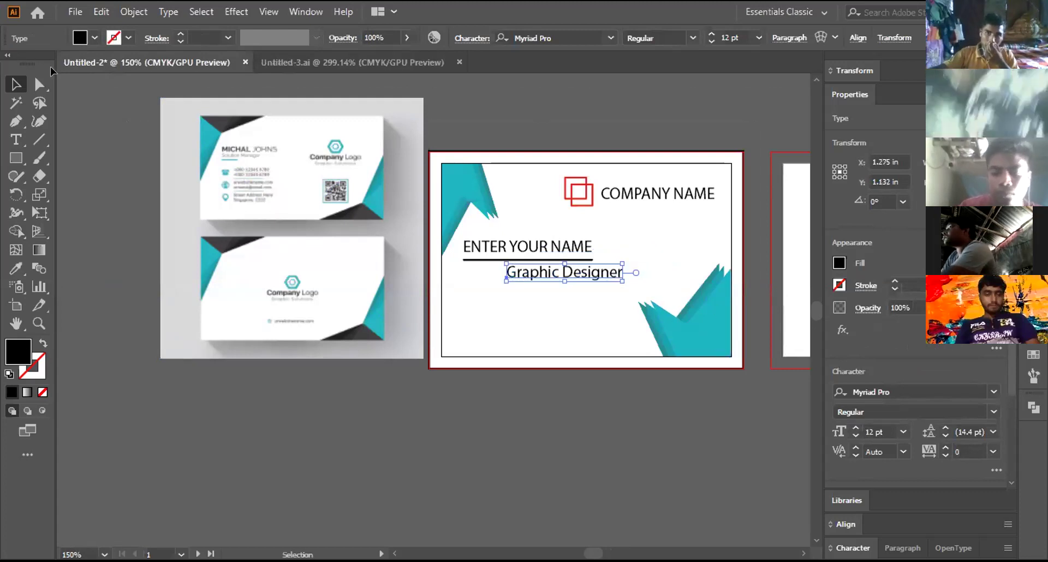
pyautogui.moveTo(622, 263); pyautogui.dragTo(592, 267)
pyautogui.press('Up')
pyautogui.press('Up')
pyautogui.press('Up')
pyautogui.press('Up')
pyautogui.press('Up')
# Step: Check the title's placement, then paste the copied contact icon artwork onto the canvas
pyautogui.click(298, 186)
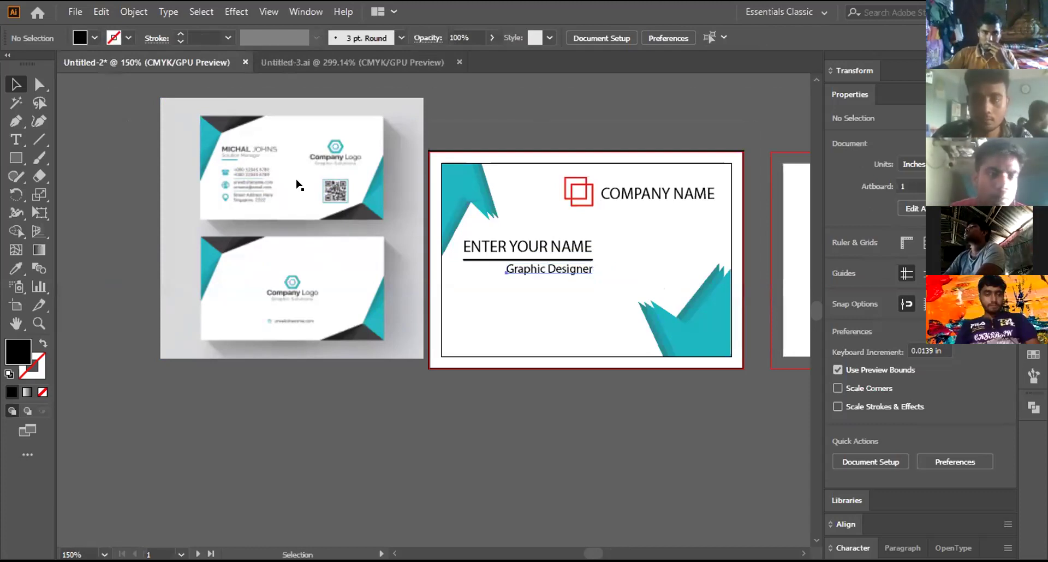
pyautogui.click(589, 269)
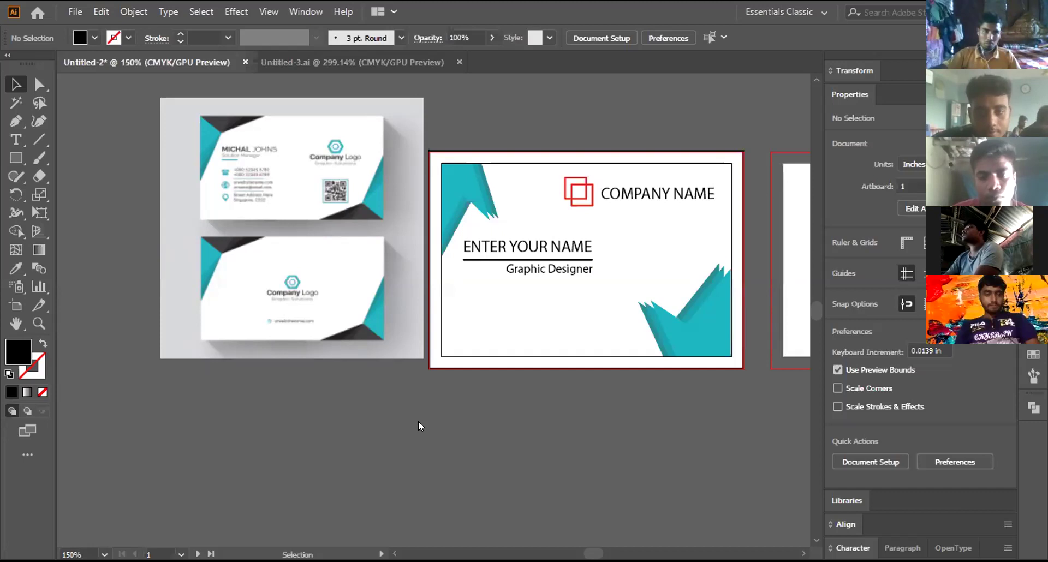
pyautogui.hotkey('ctrl', 'v')
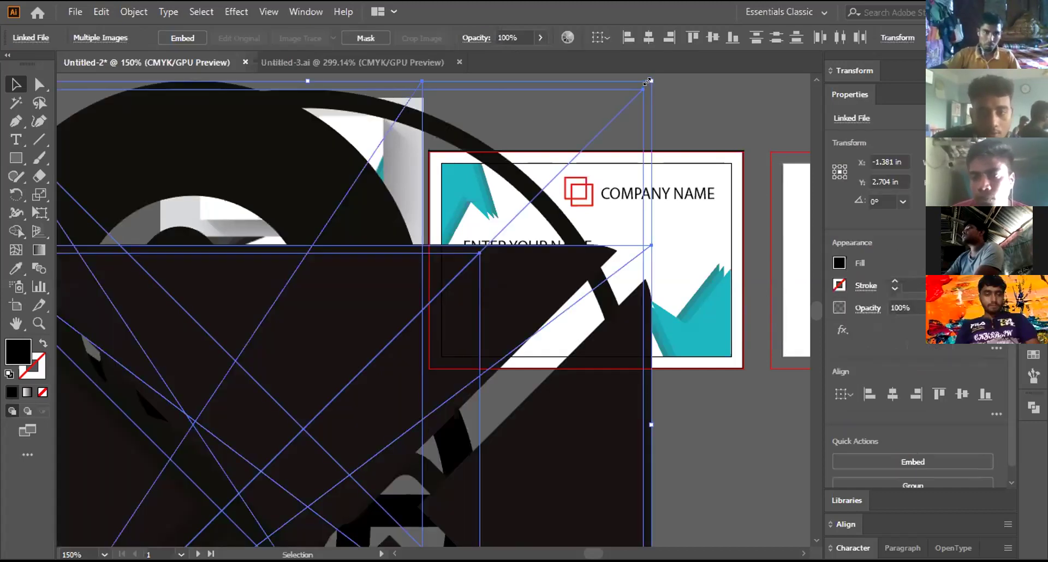
# Step: Scale the pasted icon artwork down and move it closer to the cards
pyautogui.moveTo(647, 81); pyautogui.dragTo(273, 414)
pyautogui.scroll(-3, 155, 448)
pyautogui.moveTo(155, 449); pyautogui.dragTo(323, 278)
pyautogui.moveTo(371, 210); pyautogui.dragTo(550, 329)
pyautogui.hotkey('ctrl', 'shift', 'a')
pyautogui.hotkey('ctrl', '=')
pyautogui.hotkey('ctrl', '=')
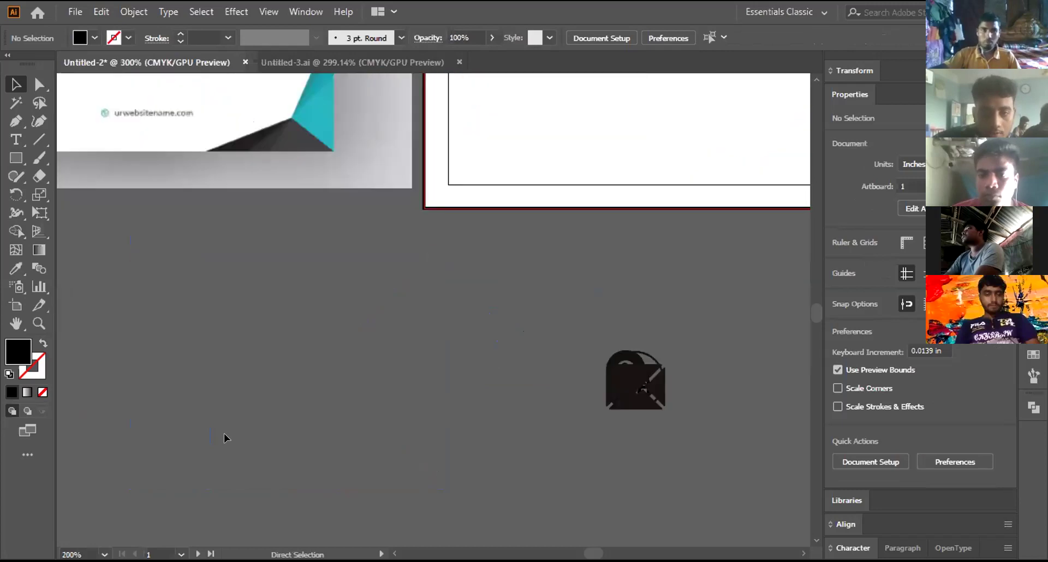
# Step: Spread the envelope, location pin and globe icons apart, then select the phone icon
pyautogui.moveTo(655, 401); pyautogui.dragTo(503, 380)
pyautogui.moveTo(504, 341); pyautogui.dragTo(329, 289)
pyautogui.moveTo(626, 376); pyautogui.dragTo(548, 302)
pyautogui.moveTo(634, 393); pyautogui.dragTo(386, 398)
pyautogui.click(377, 303)
pyautogui.rightClick(382, 303)
pyautogui.click(305, 333)
pyautogui.click(358, 305)
pyautogui.click(364, 295)
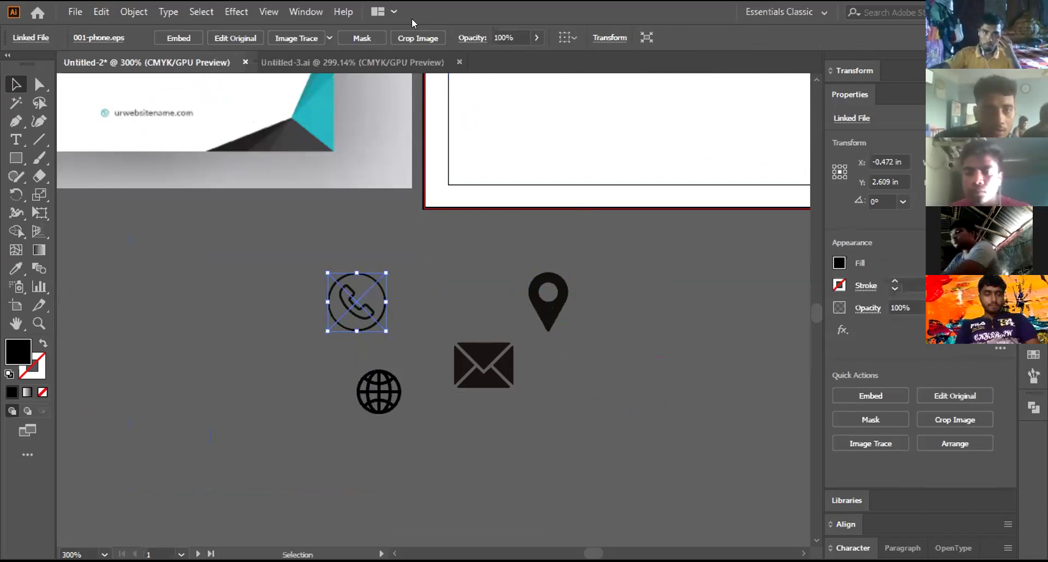
# Step: Trace the phone icon with the 3 Colors Image Trace preset instead of the default, then deselect
pyautogui.click(308, 39)
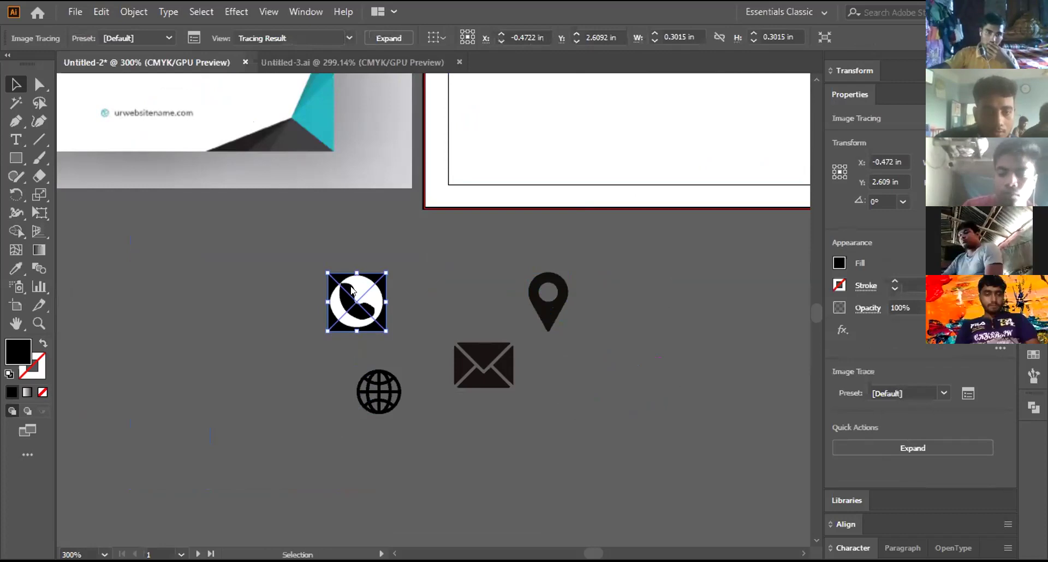
pyautogui.press('a')
pyautogui.hotkey('ctrl', 'z')
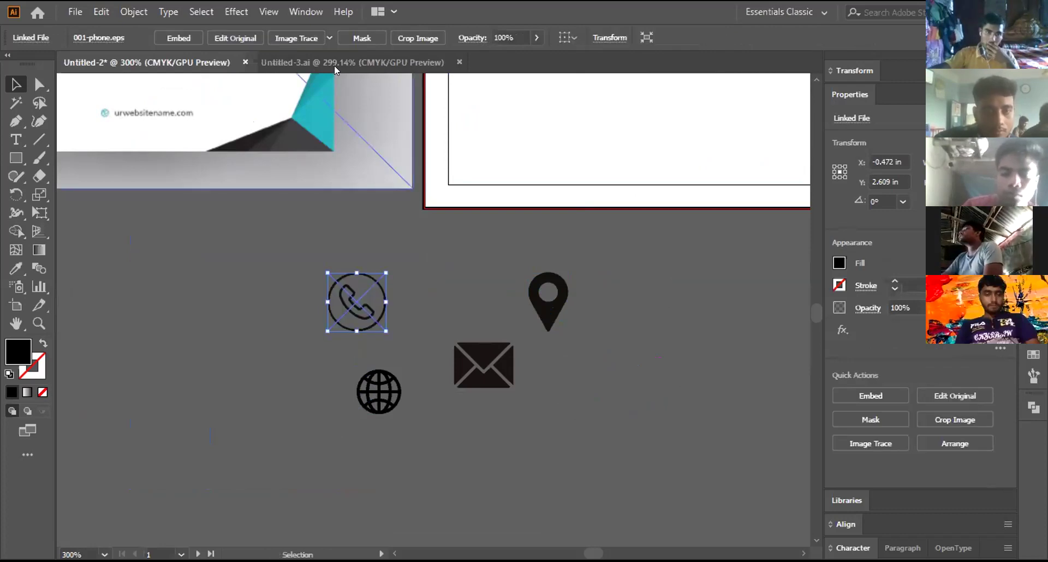
pyautogui.click(329, 38)
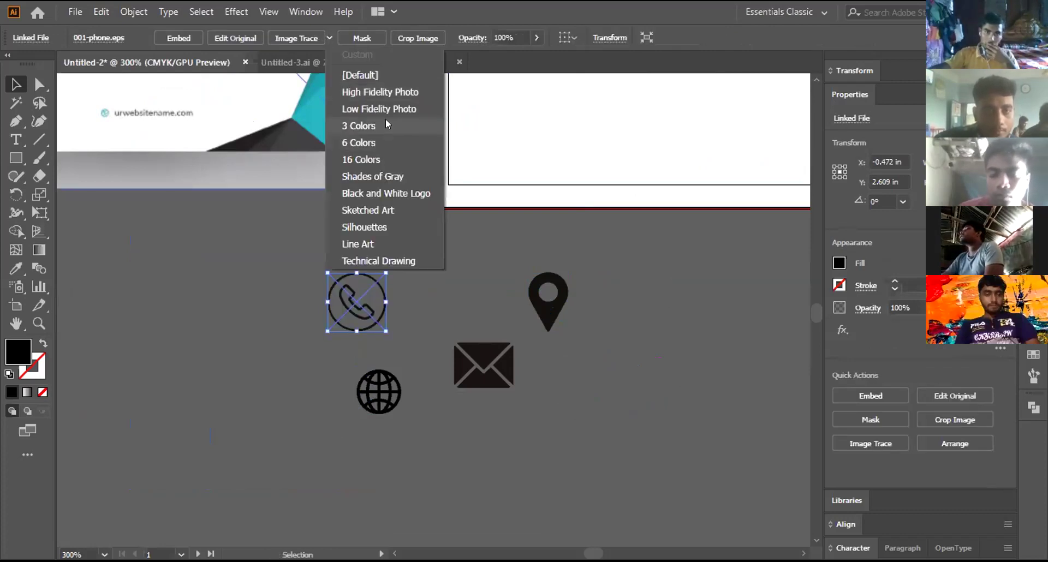
pyautogui.click(386, 125)
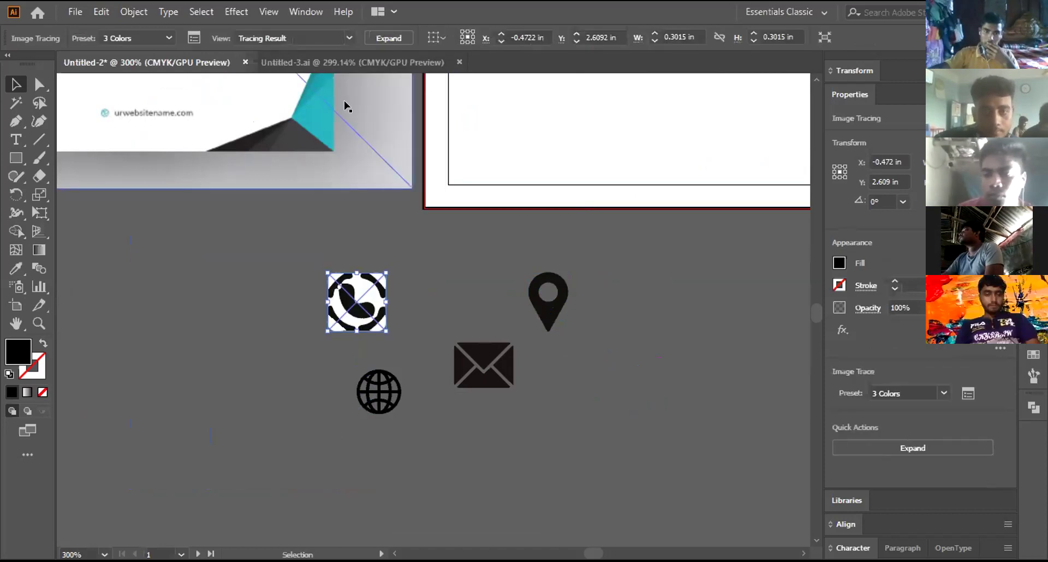
pyautogui.click(360, 344)
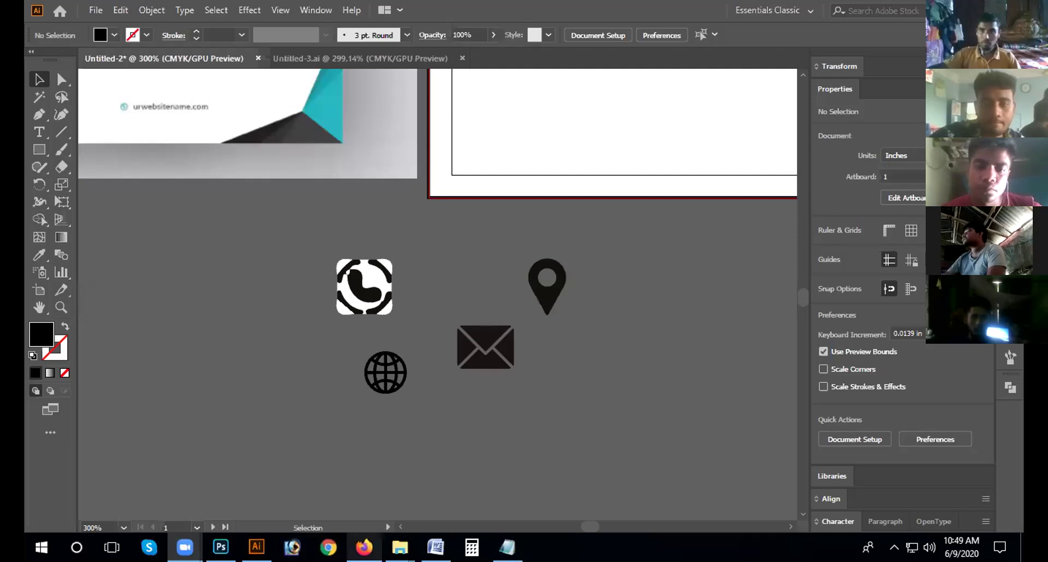
# Step: Switch to the web browser and get back to the Freepik page
pyautogui.hotkey('alt', 'Tab')
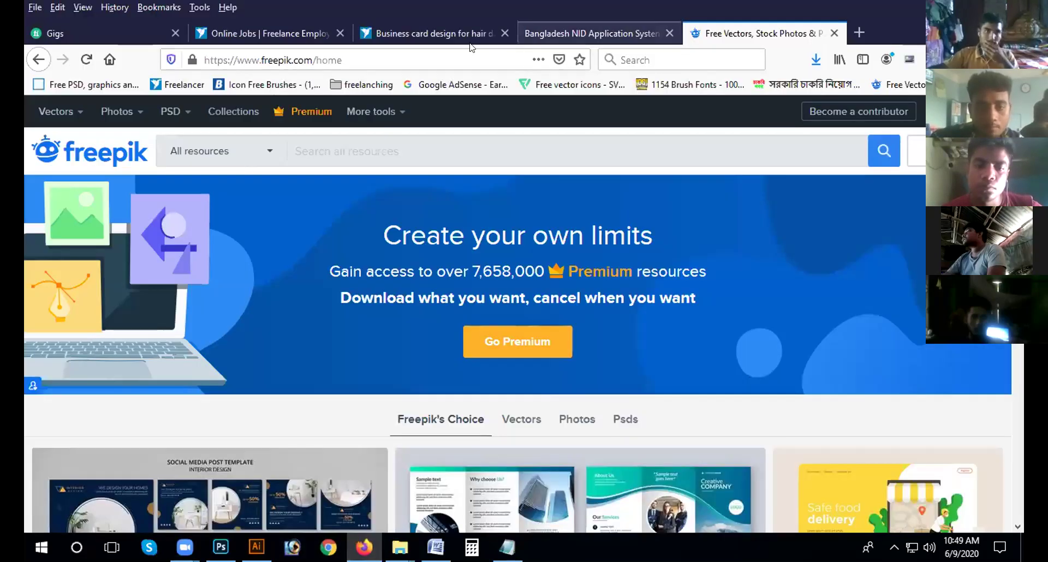
pyautogui.hotkey('ctrl', 'shift', 'Tab')
pyautogui.click(445, 59)
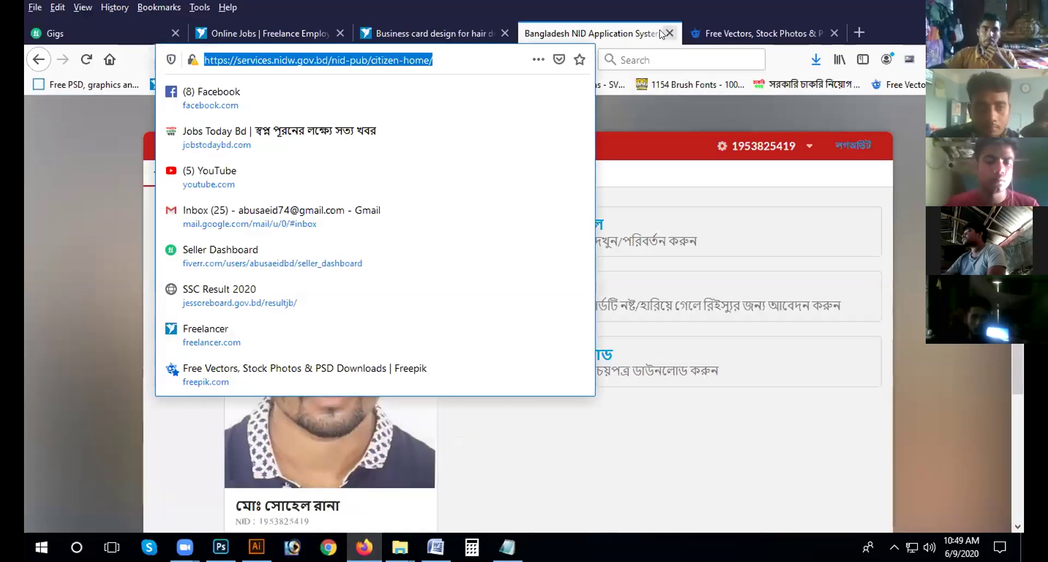
pyautogui.click(669, 33)
pyautogui.click(335, 55)
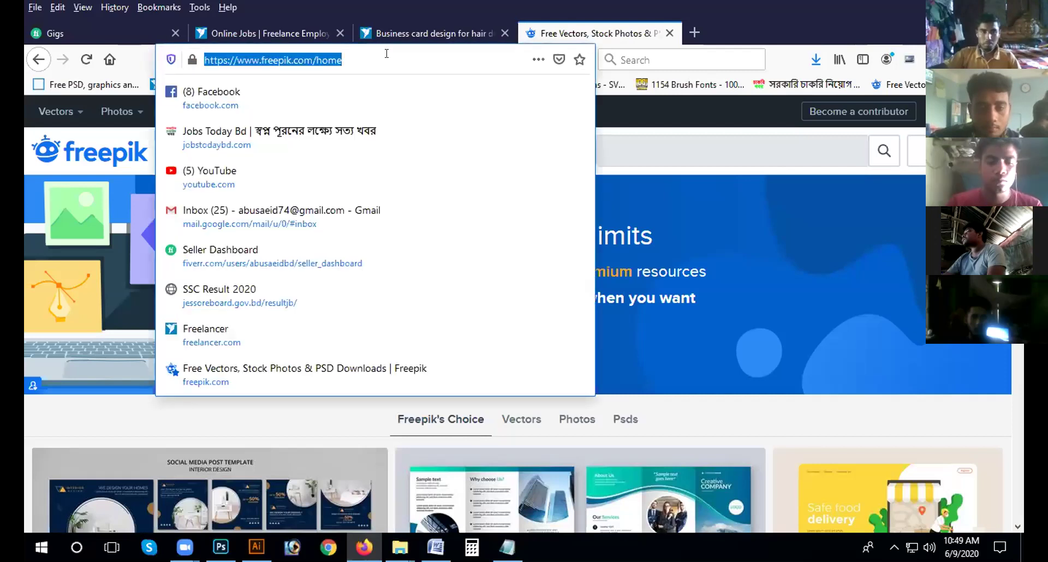
pyautogui.click(335, 52)
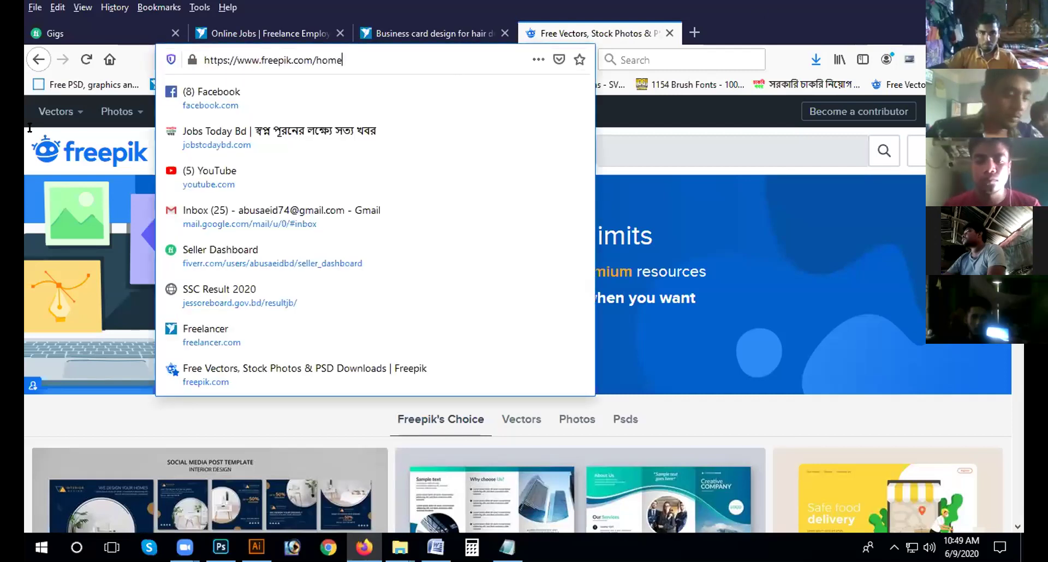
pyautogui.click(67, 427)
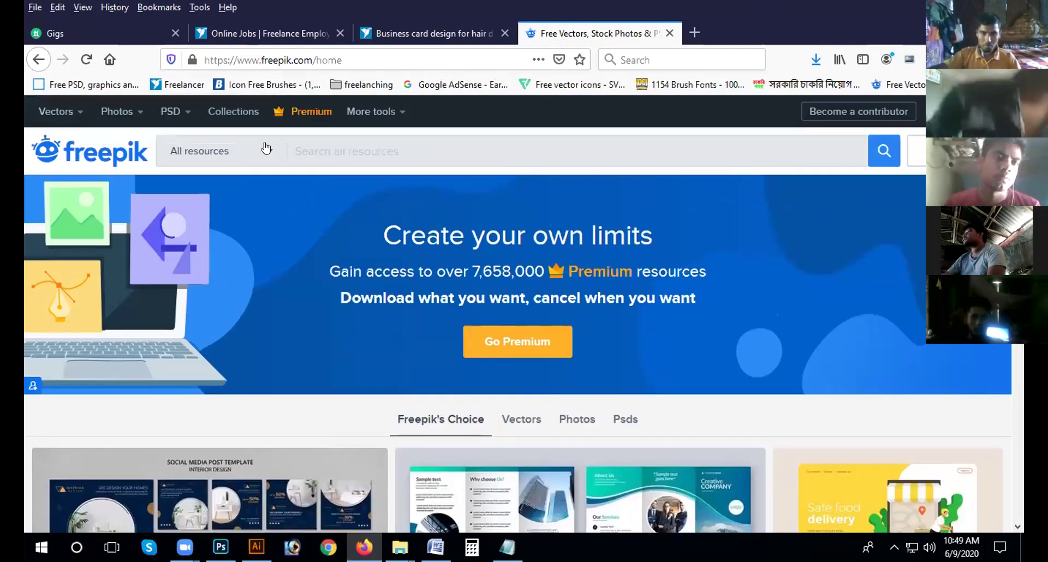
# Step: Filter Freepik to free resources and search for 'icon', showing 57,115 results
pyautogui.click(267, 148)
pyautogui.click(170, 240)
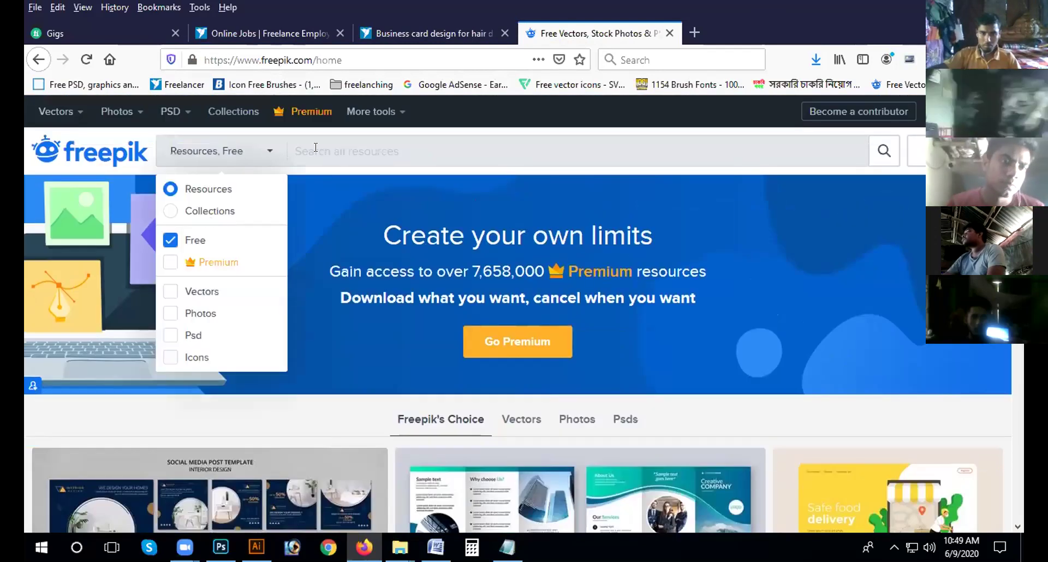
pyautogui.click(321, 149)
pyautogui.write('icon')
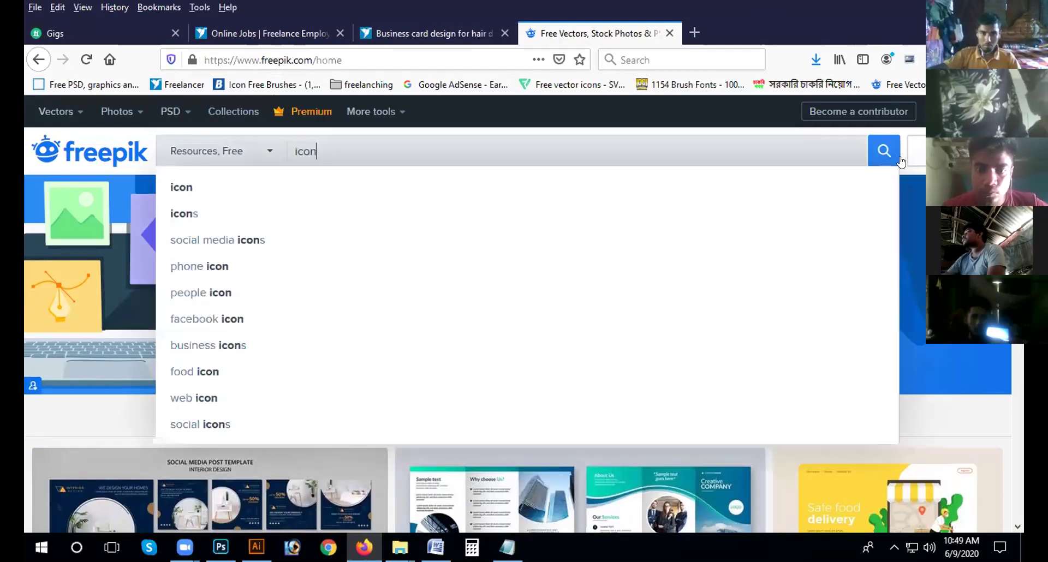
pyautogui.click(275, 180)
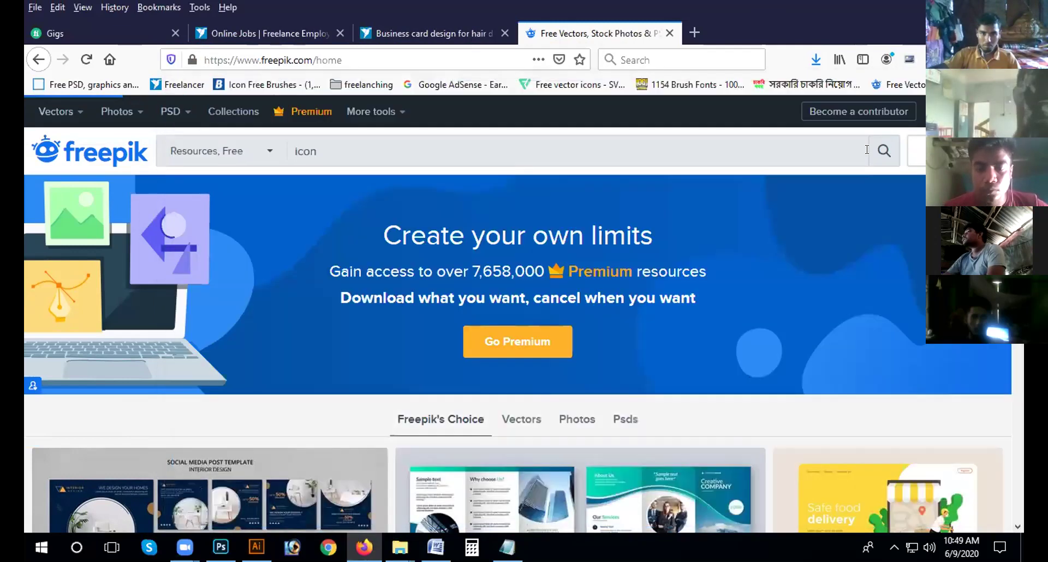
pyautogui.scroll(-4, 616, 309)
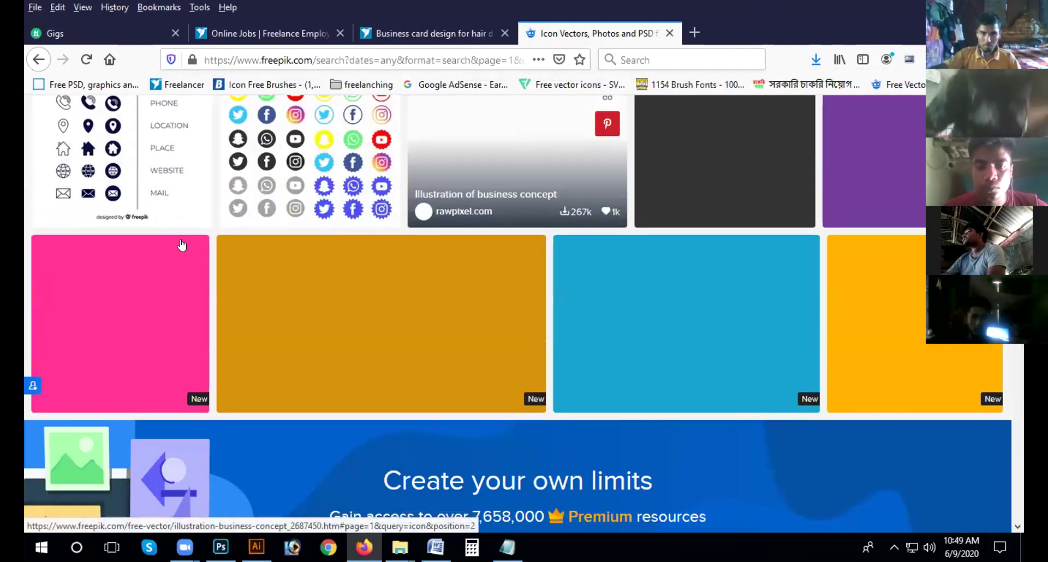
pyautogui.scroll(3, 183, 243)
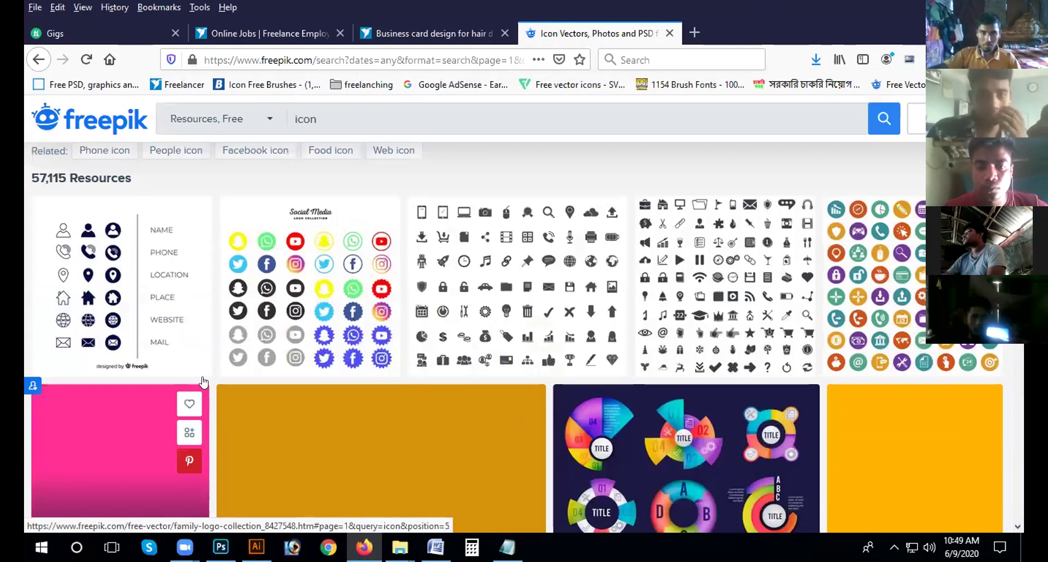
pyautogui.scroll(2, 152, 354)
pyautogui.scroll(-1, 99, 299)
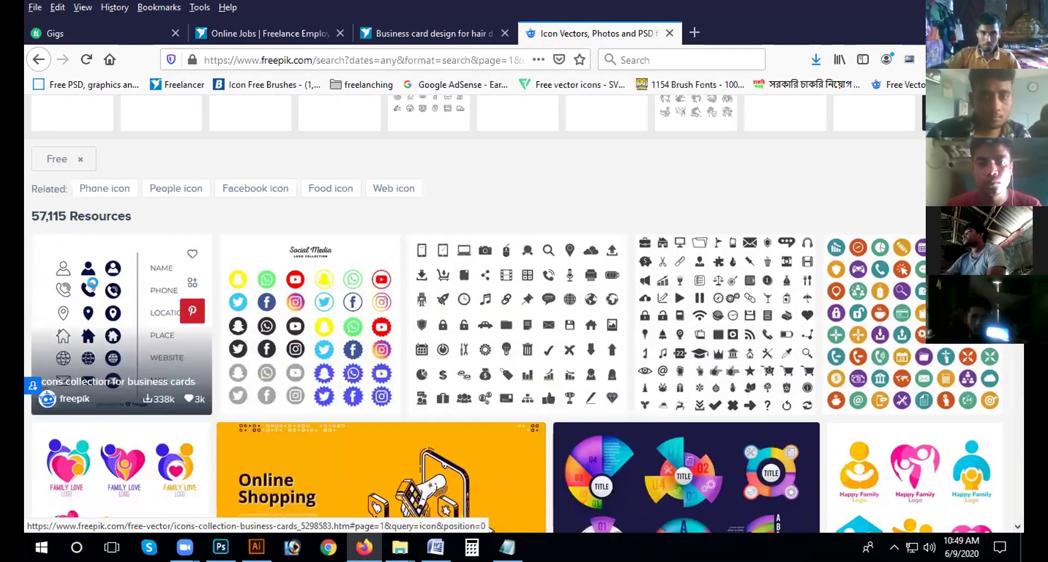
# Step: Open the Icons collection for business cards and start its free zip download
pyautogui.click(81, 279)
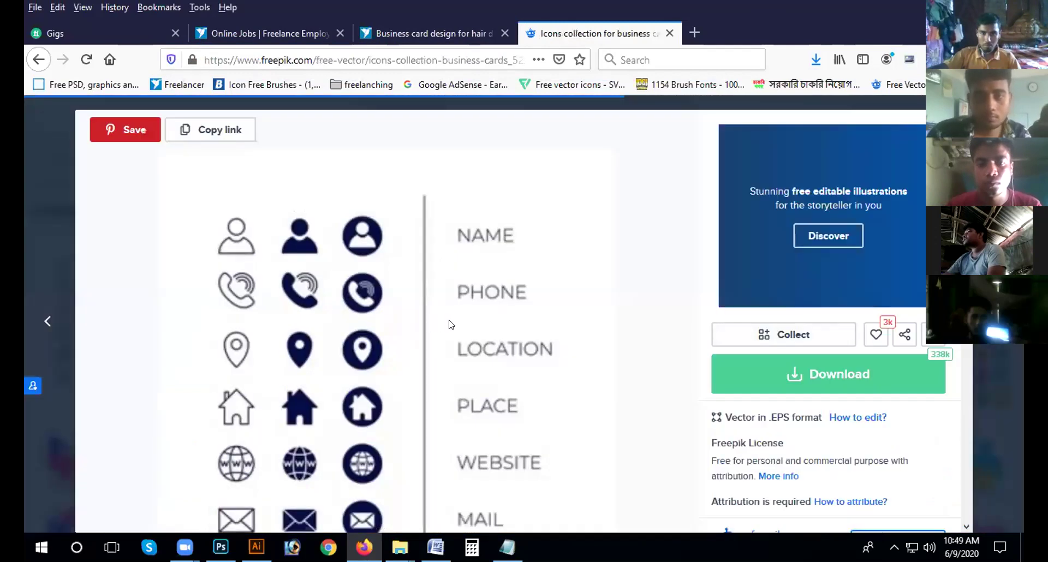
pyautogui.click(859, 377)
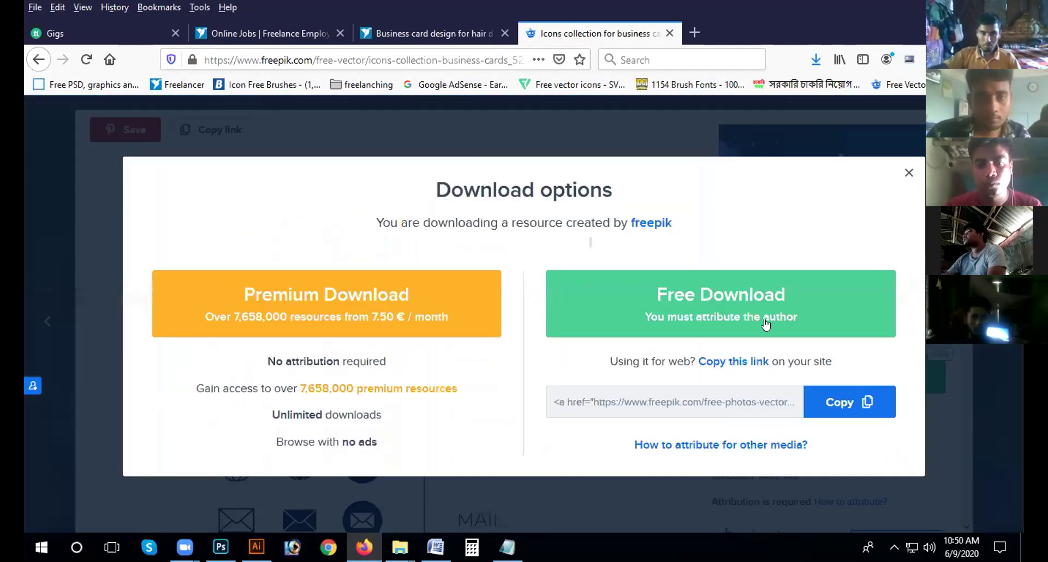
pyautogui.click(720, 311)
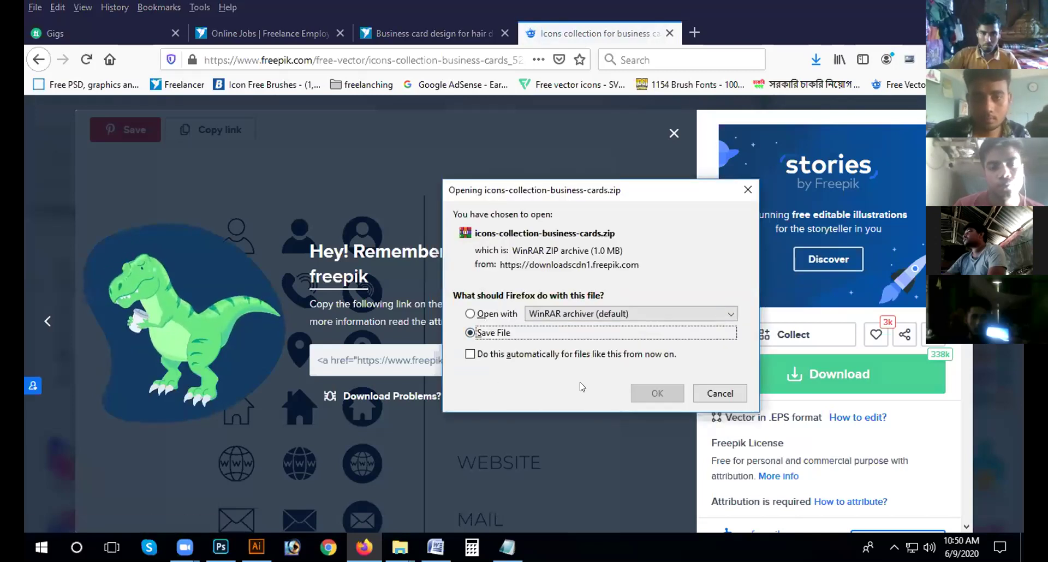
pyautogui.click(659, 394)
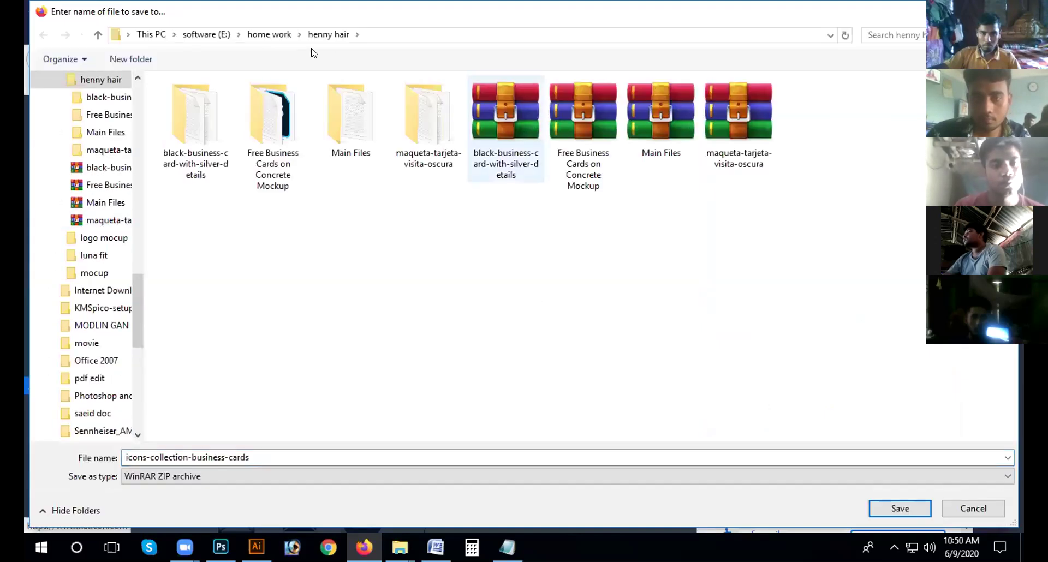
# Step: Save the zip into a new 'icon' folder created under home work
pyautogui.click(273, 37)
pyautogui.click(143, 58)
pyautogui.write('icon')
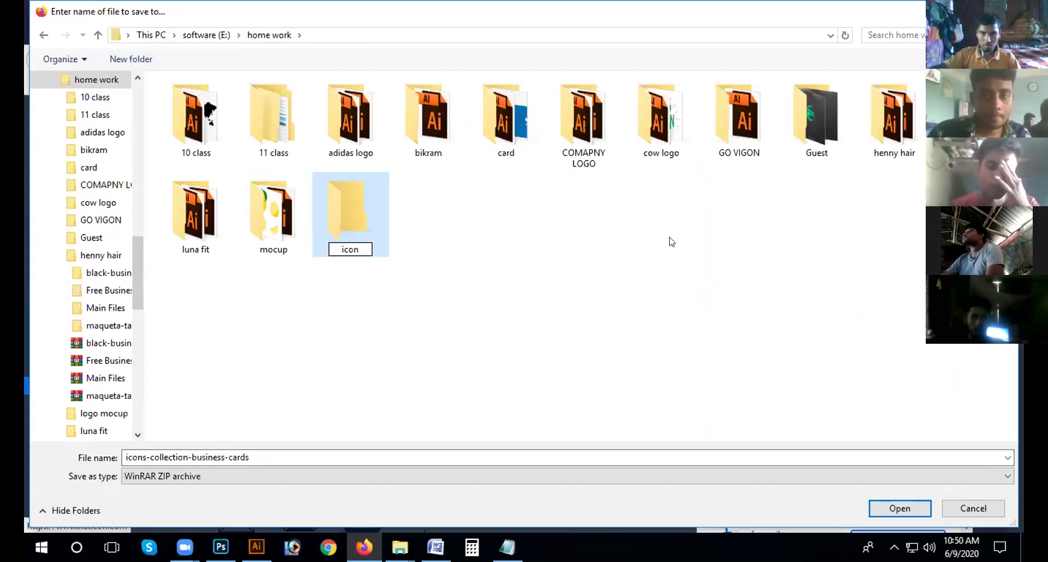
pyautogui.press('Return')
pyautogui.press('Return')
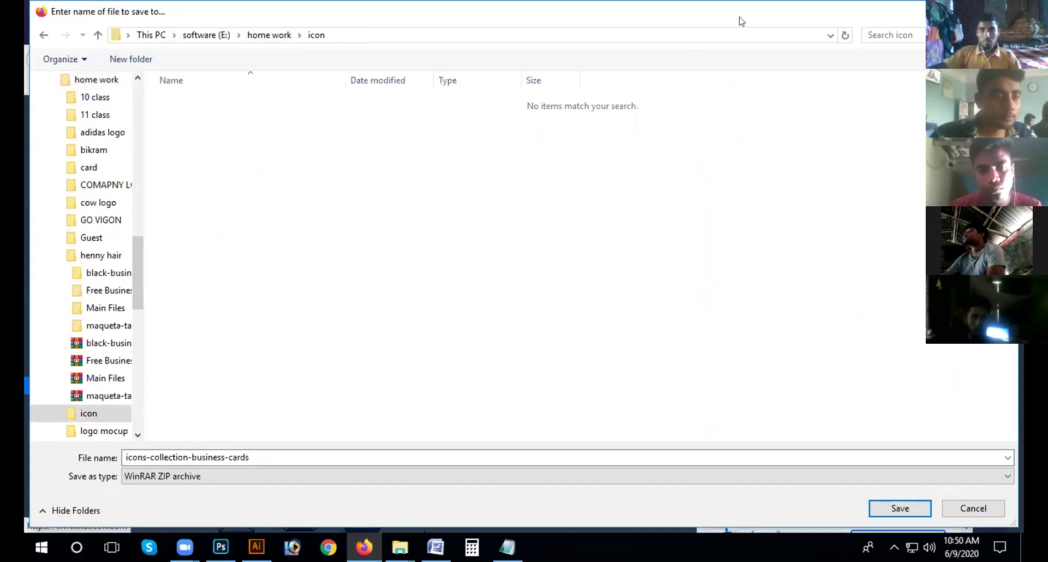
pyautogui.moveTo(733, 21); pyautogui.dragTo(289, 20)
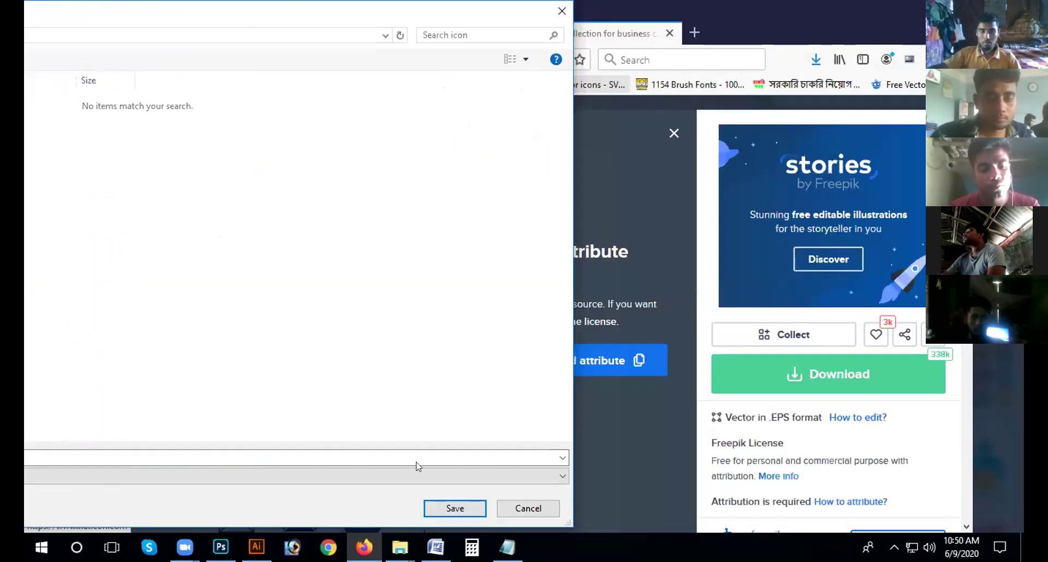
pyautogui.click(436, 510)
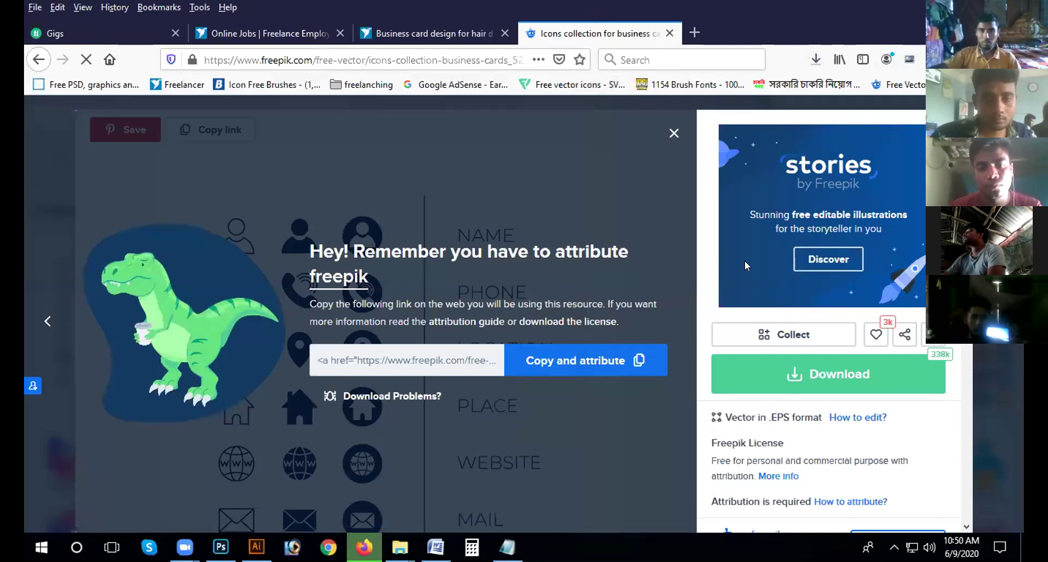
pyautogui.click(815, 59)
# Step: Extract the icons-collection-business-cards zip in the icon folder with WinRAR
pyautogui.click(801, 96)
pyautogui.hotkey('alt', 'Tab')
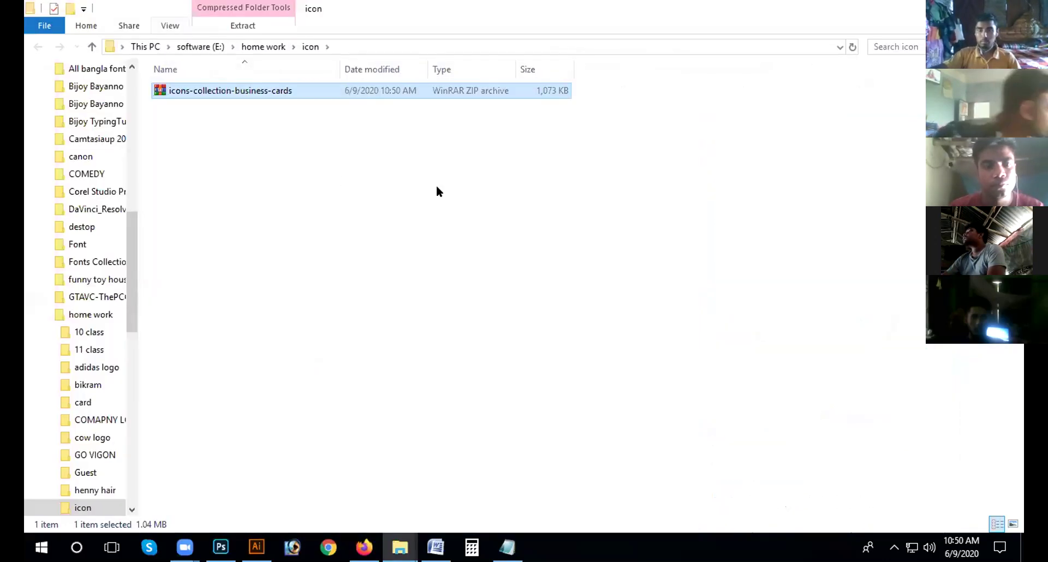
pyautogui.rightClick(300, 90)
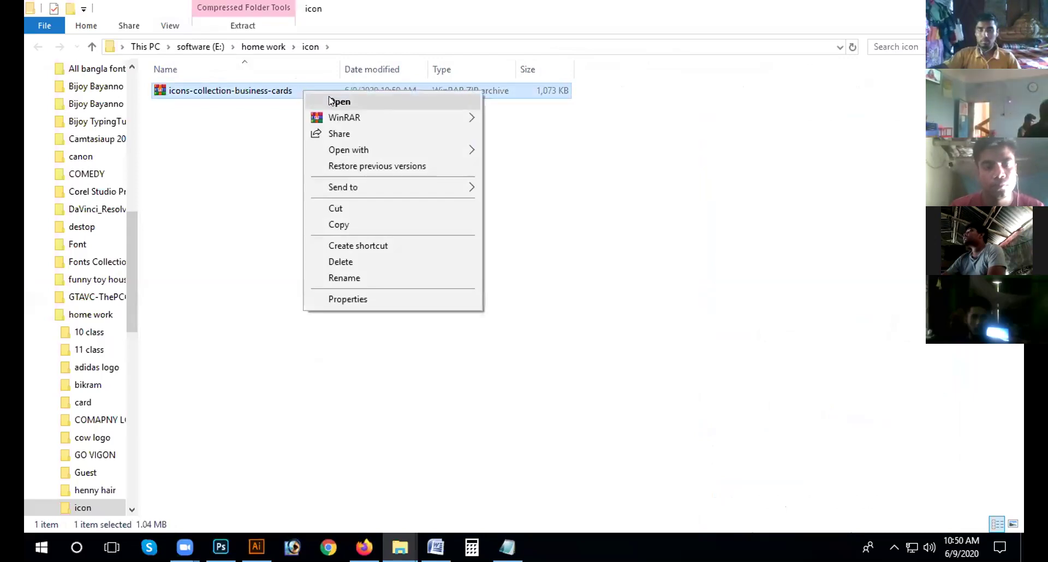
pyautogui.moveTo(386, 116)
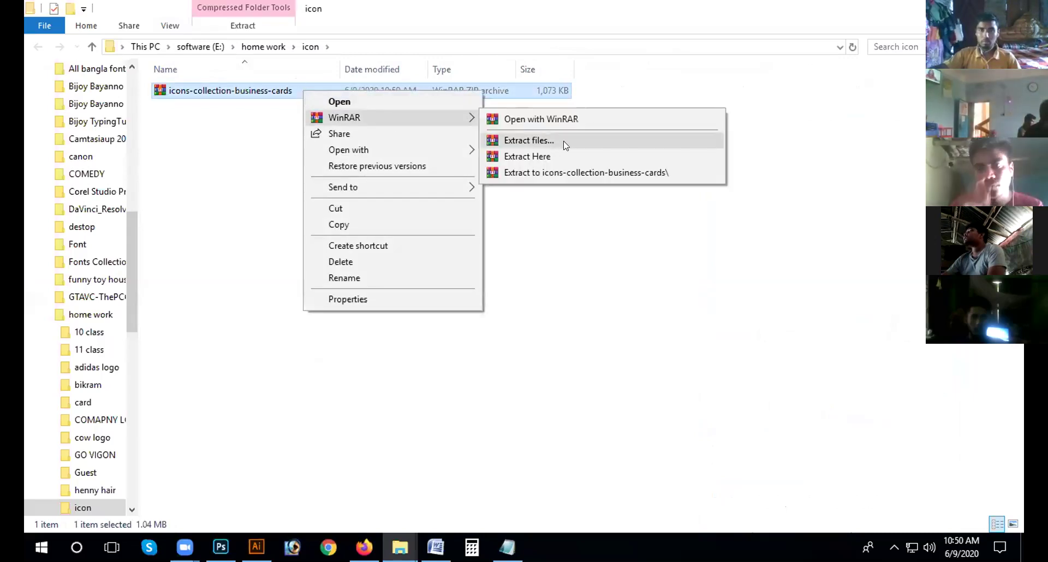
pyautogui.click(564, 143)
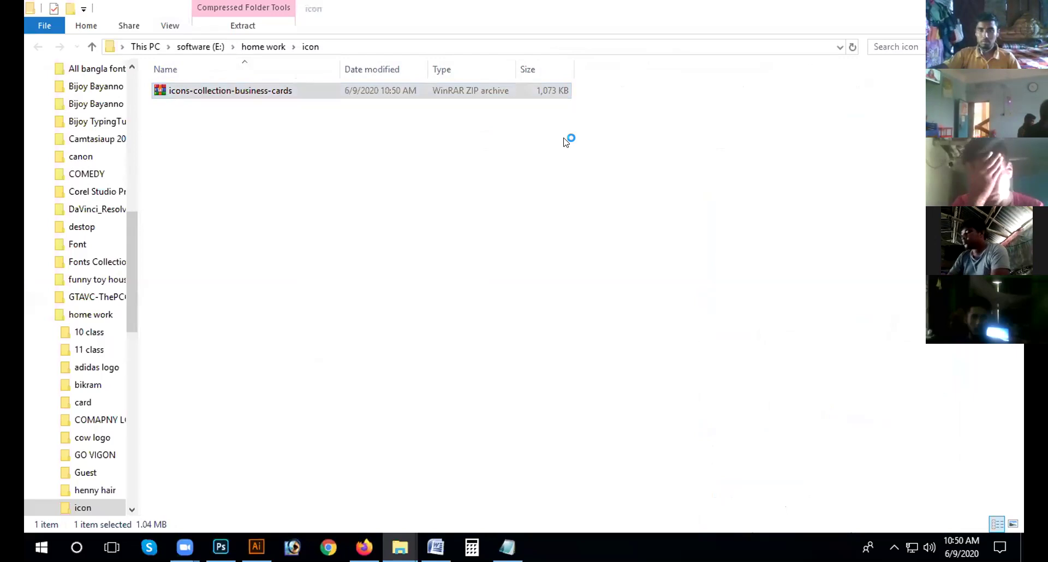
pyautogui.click(566, 424)
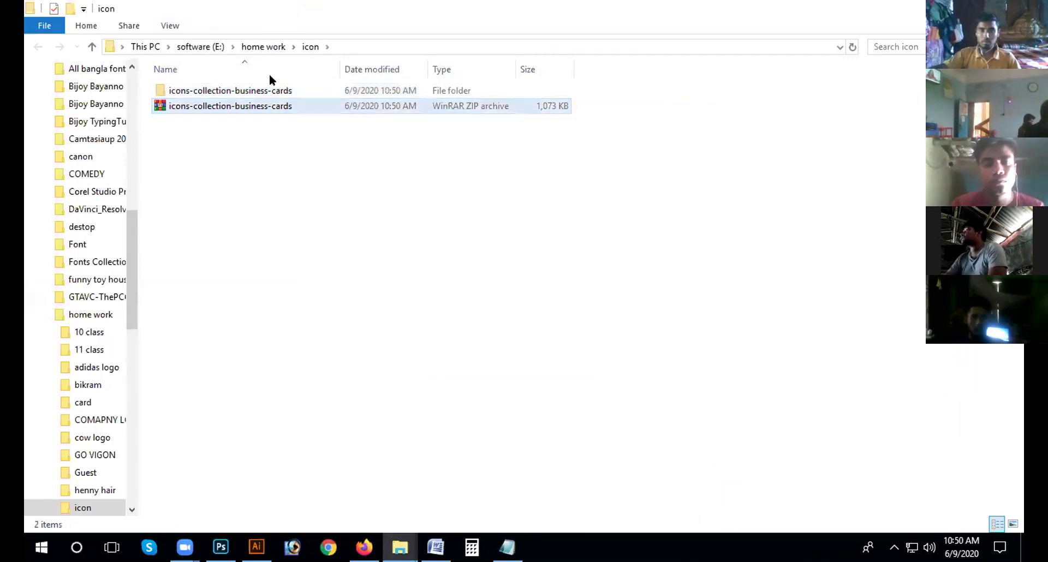
# Step: Open the extracted folder and drag 2785408.eps into Illustrator
pyautogui.doubleClick(272, 90)
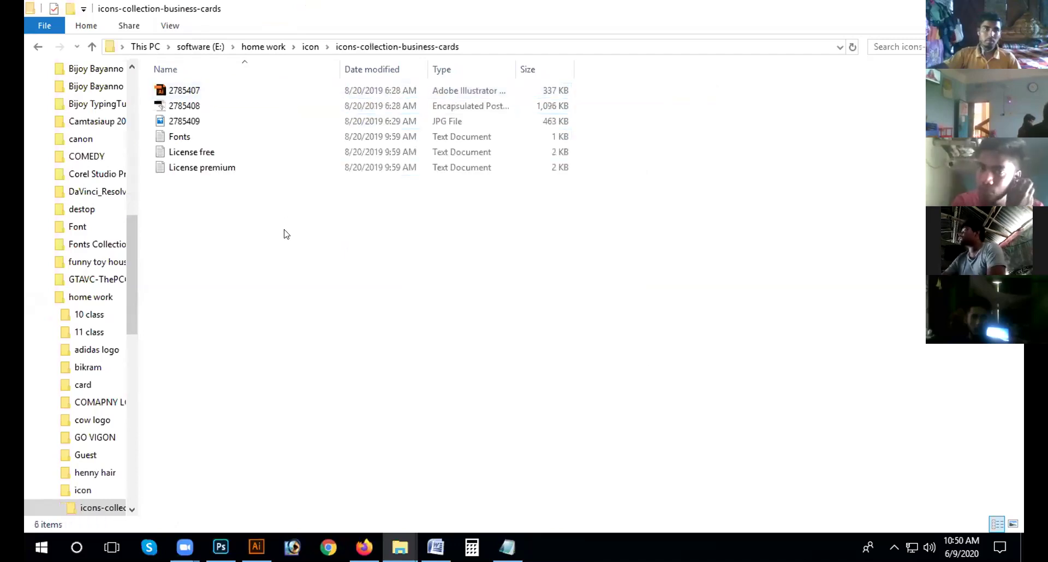
pyautogui.click(205, 90)
pyautogui.click(175, 106)
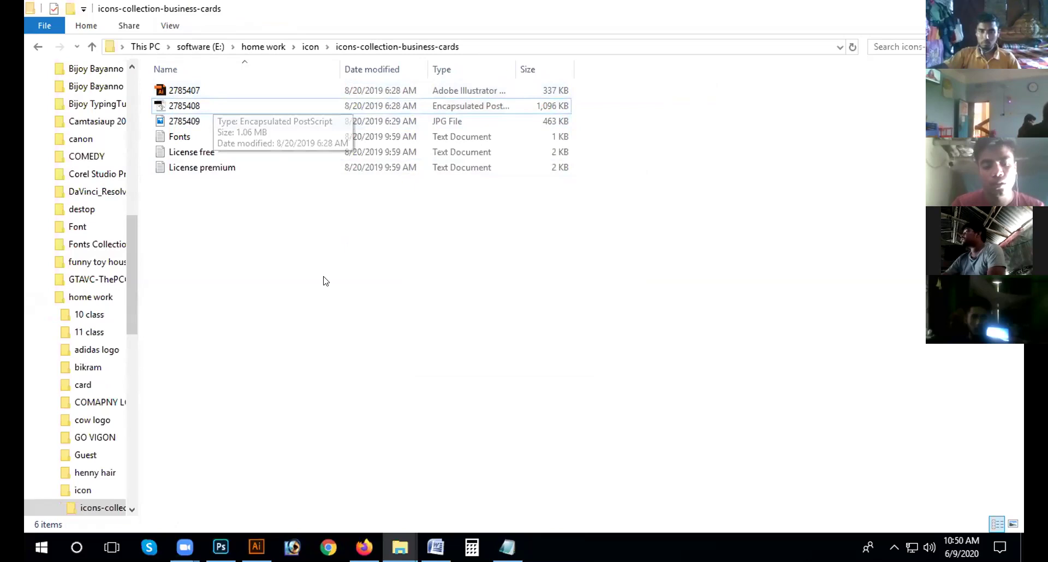
pyautogui.moveTo(187, 105); pyautogui.dragTo(241, 323)
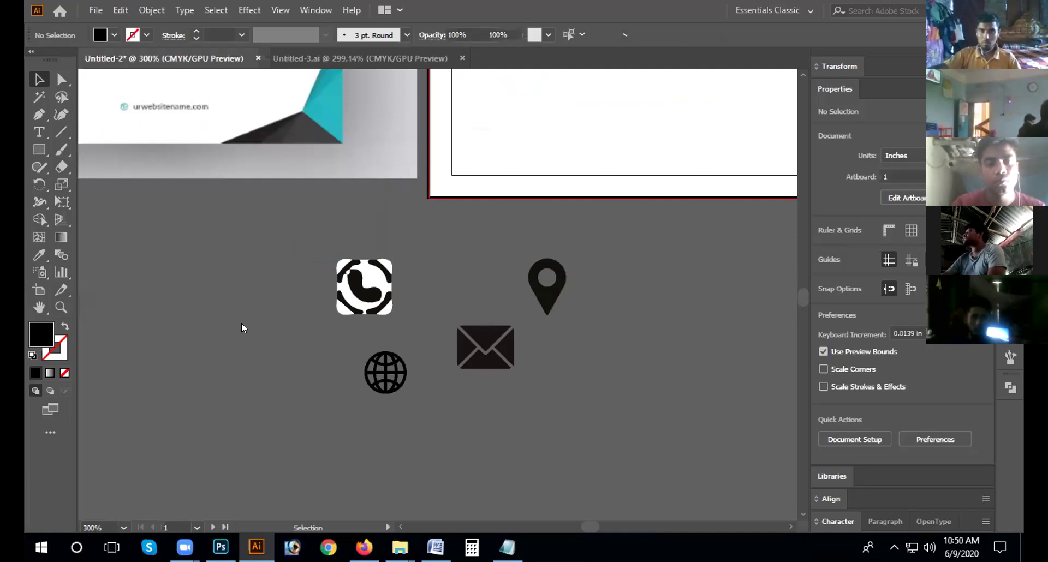
# Step: Place the 2785408.eps icon sheet, shrink it to about 2.67 in, and move it below the cards
pyautogui.moveTo(324, 306); pyautogui.dragTo(325, 306)
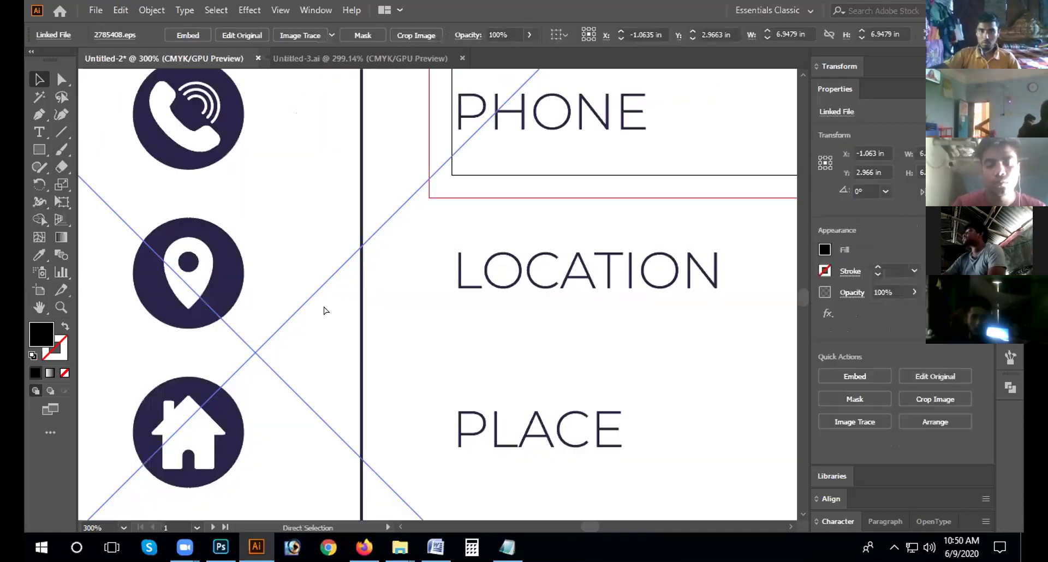
pyautogui.hotkey('ctrl', '1')
pyautogui.moveTo(434, 104); pyautogui.dragTo(284, 117)
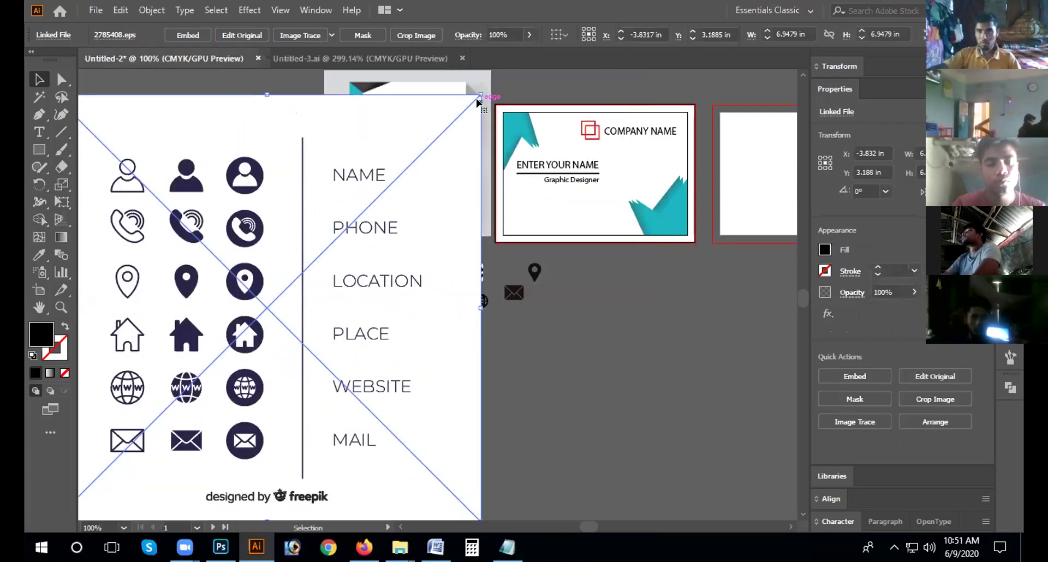
pyautogui.moveTo(478, 93); pyautogui.dragTo(218, 358)
pyautogui.moveTo(167, 403); pyautogui.dragTo(341, 313)
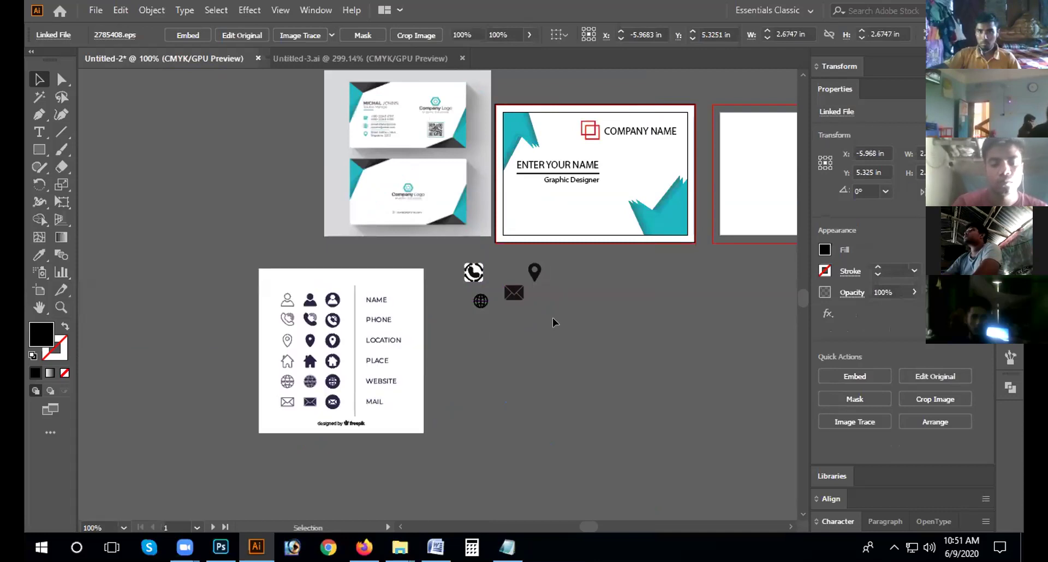
# Step: Delete the four loose icons and shift the icon sheet right, below the card
pyautogui.click(441, 260)
pyautogui.moveTo(441, 260); pyautogui.dragTo(441, 260)
pyautogui.press('Delete')
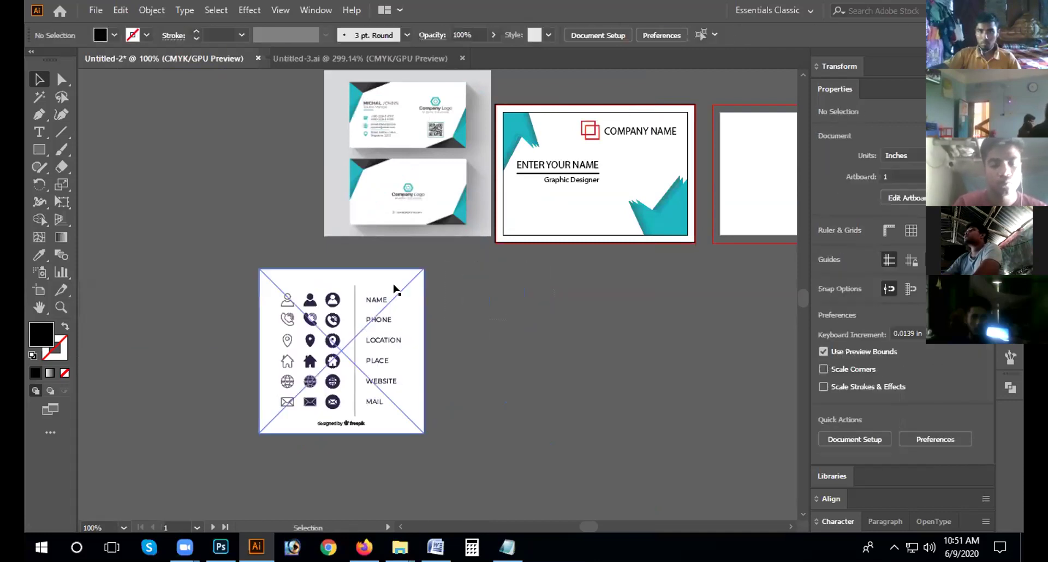
pyautogui.moveTo(380, 279); pyautogui.dragTo(491, 284)
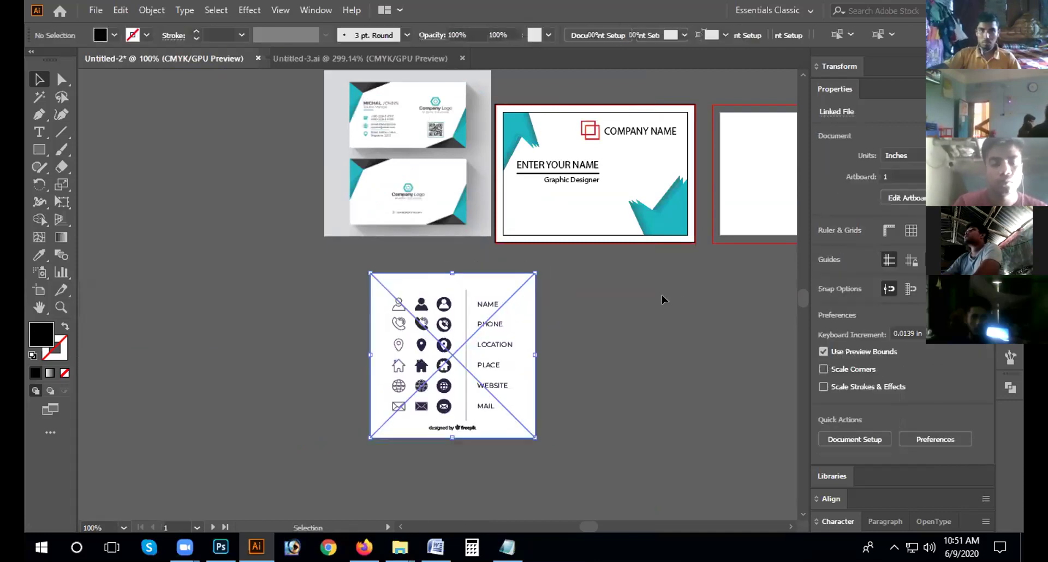
pyautogui.click(600, 294)
pyautogui.click(496, 306)
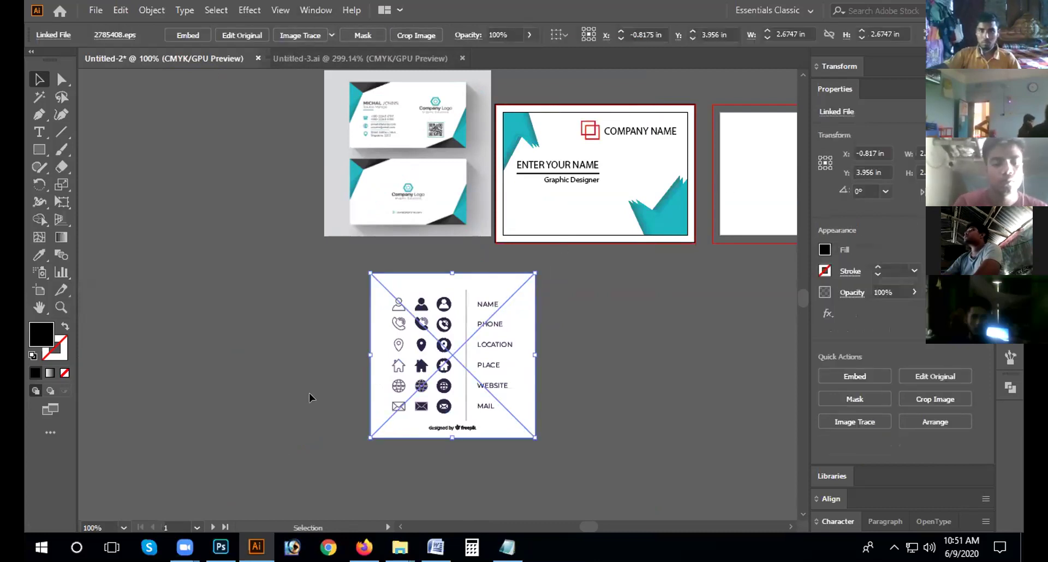
pyautogui.click(240, 380)
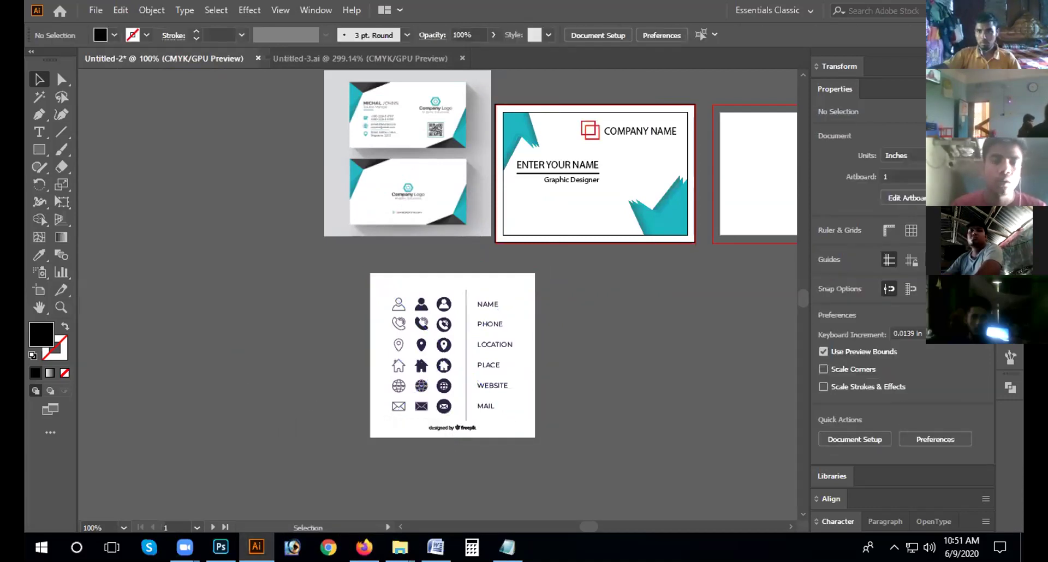
# Step: Delete the placed icon image from the business card document
pyautogui.hotkey('alt', 'Tab')
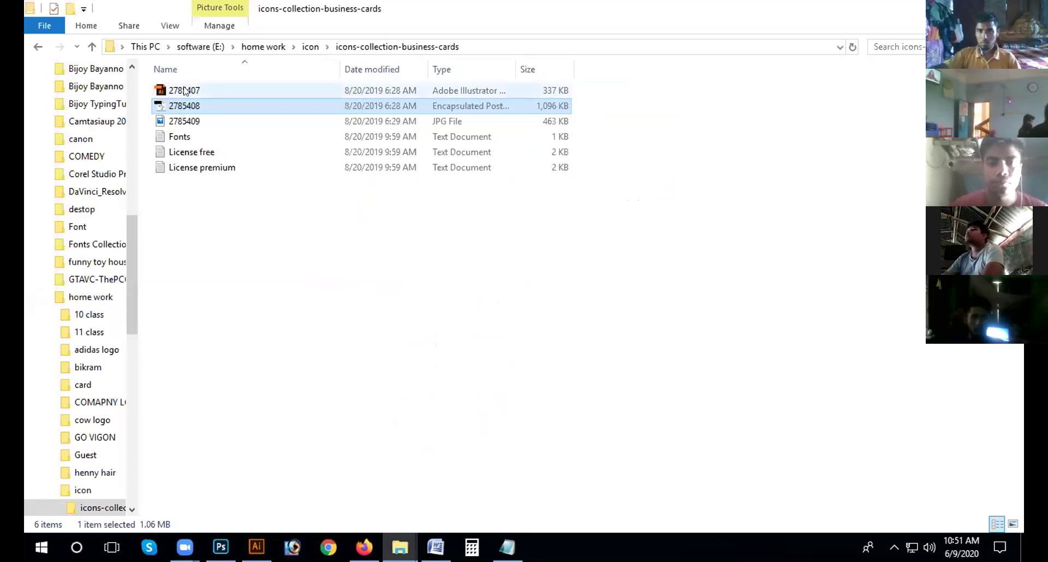
pyautogui.click(252, 87)
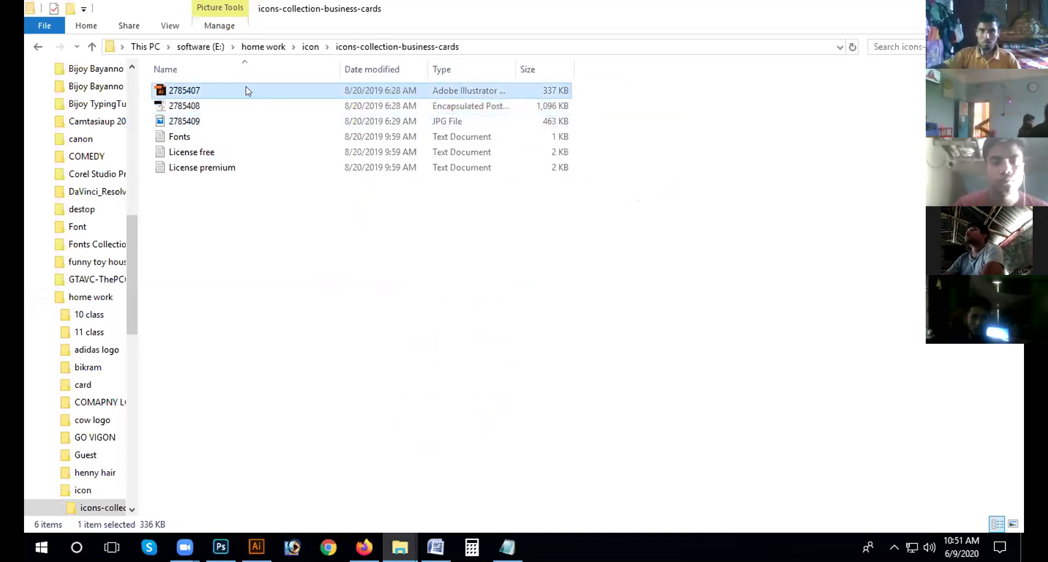
pyautogui.click(256, 547)
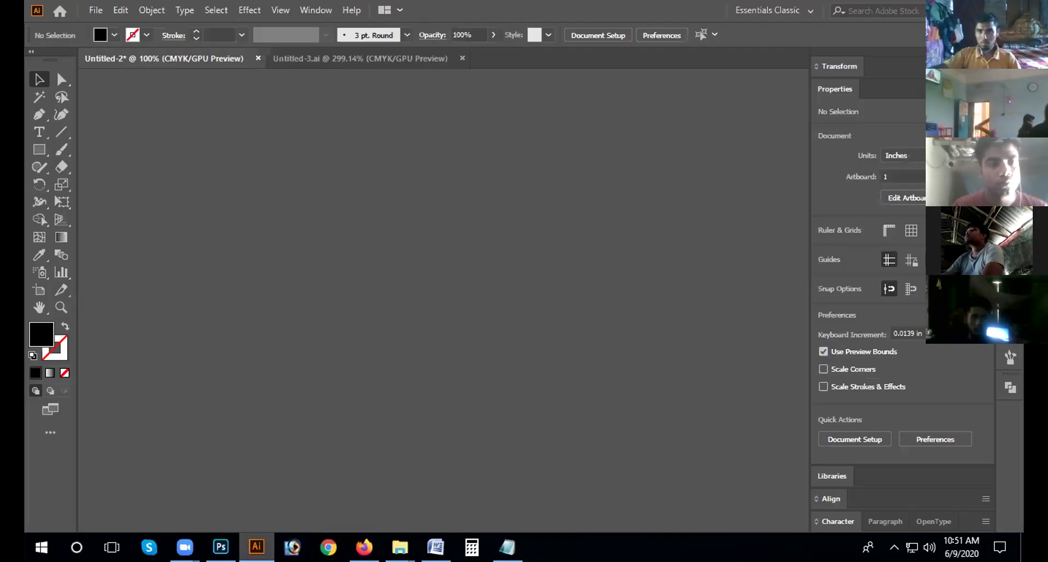
pyautogui.click(505, 361)
pyautogui.press('Delete')
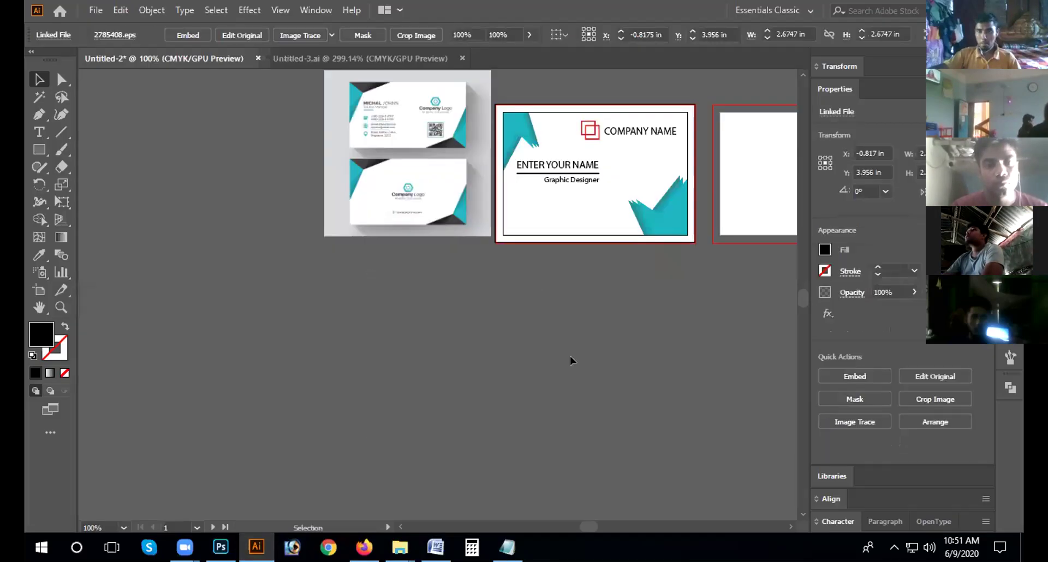
# Step: Open 2785407 from icon > icons-collection-business-cards as its own document
pyautogui.click(96, 10)
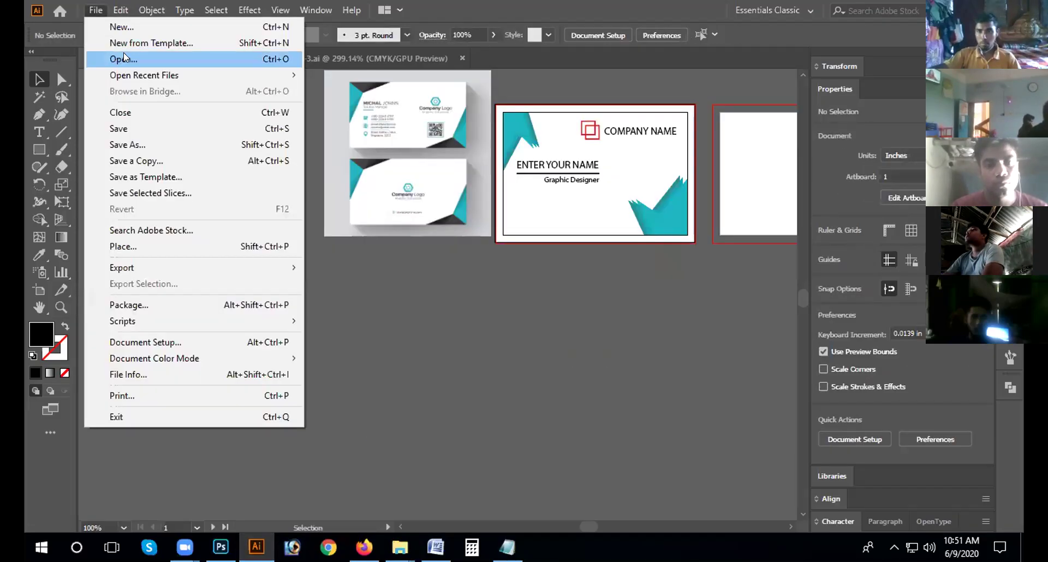
pyautogui.click(434, 325)
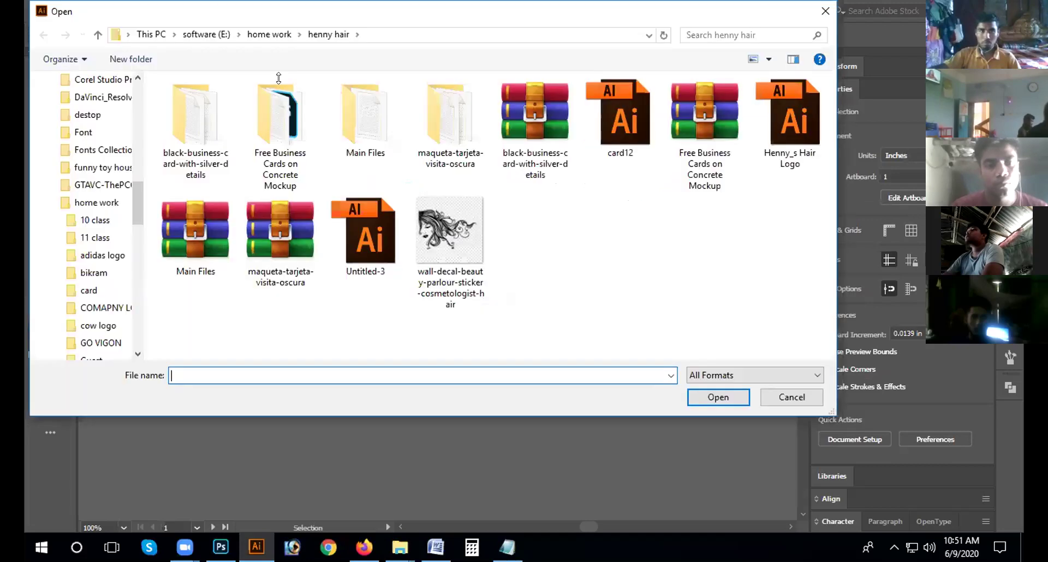
pyautogui.hotkey('alt', 'Up')
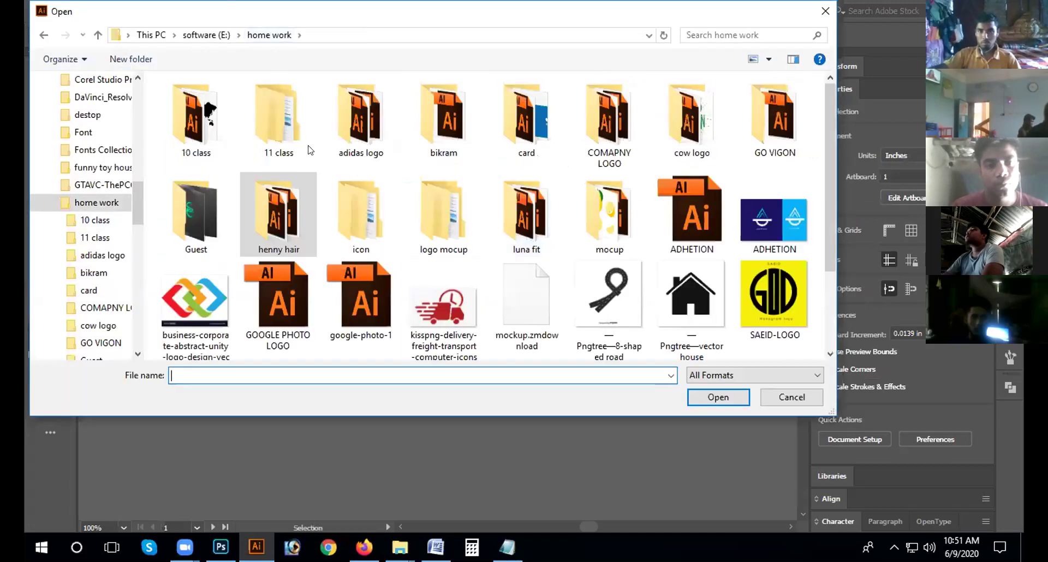
pyautogui.click(371, 230)
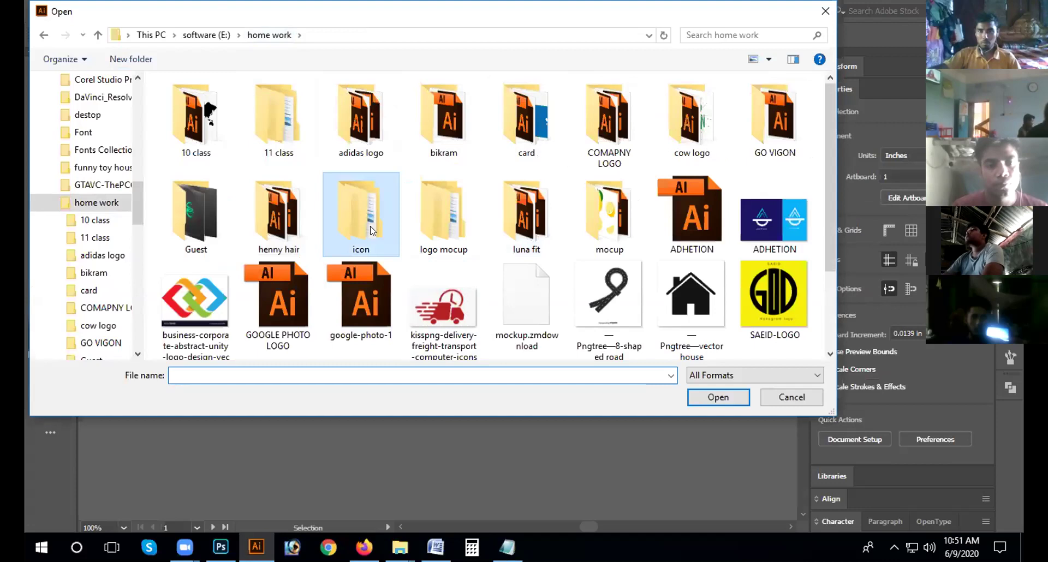
pyautogui.doubleClick(371, 230)
pyautogui.doubleClick(286, 103)
pyautogui.click(288, 103)
pyautogui.click(722, 404)
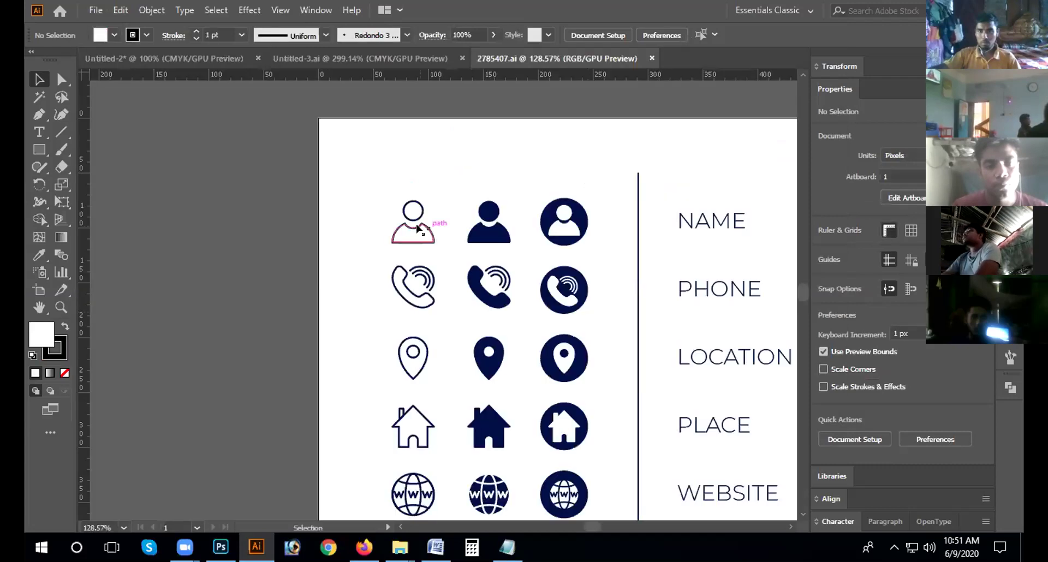
# Step: Ungroup the icon artwork, then ungroup the left icon grid
pyautogui.click(428, 223)
pyautogui.hotkey('ctrl', '-')
pyautogui.hotkey('ctrl', '-')
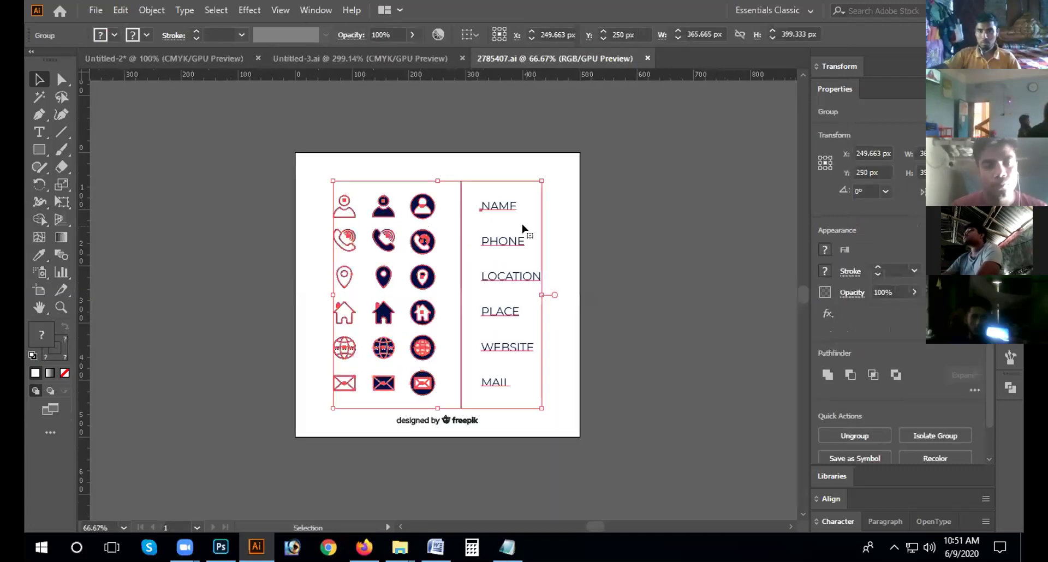
pyautogui.click(451, 230)
pyautogui.rightClick(460, 235)
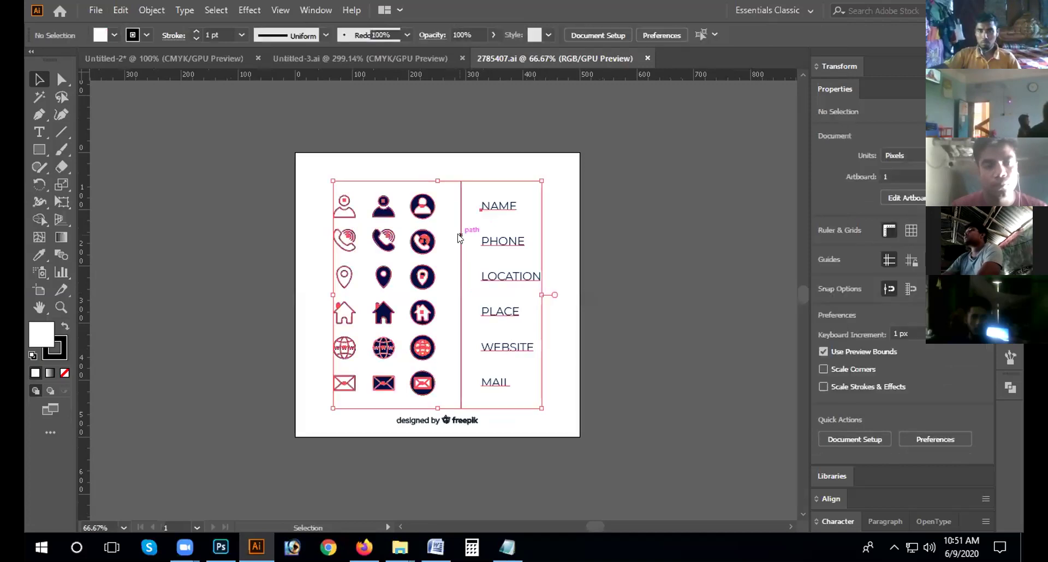
pyautogui.click(535, 356)
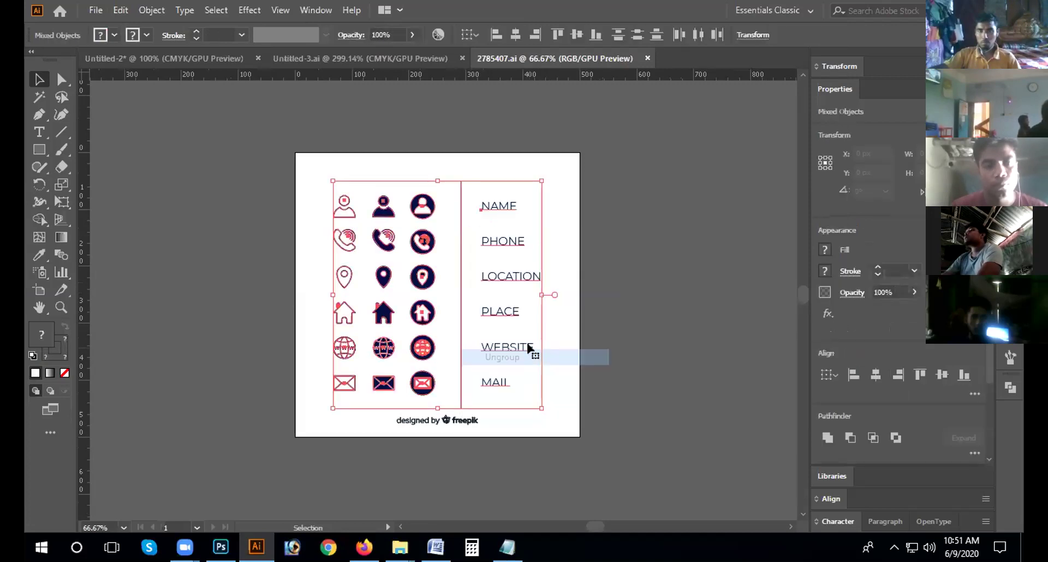
pyautogui.click(667, 288)
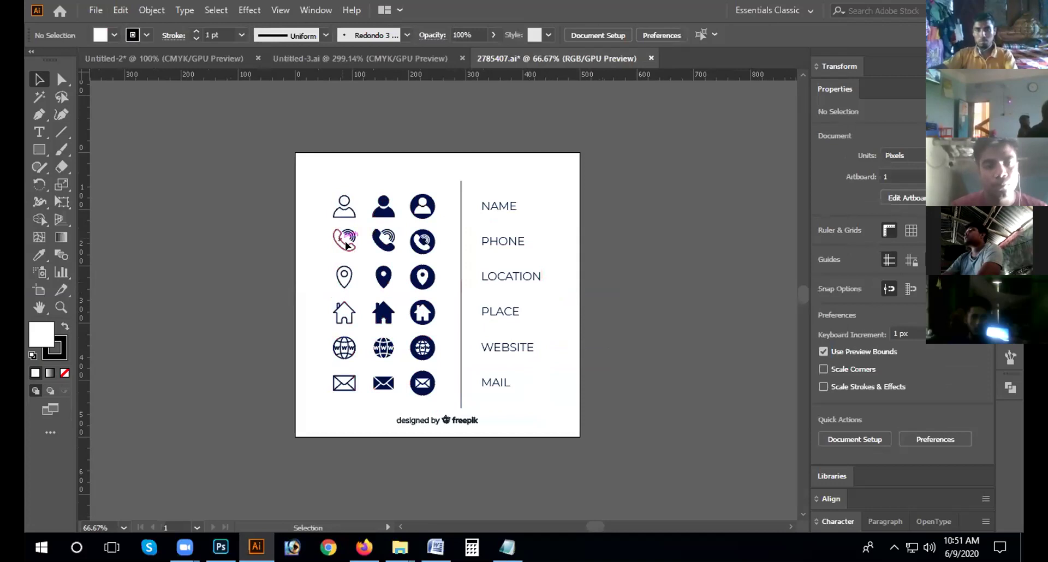
pyautogui.moveTo(328, 178); pyautogui.dragTo(354, 323)
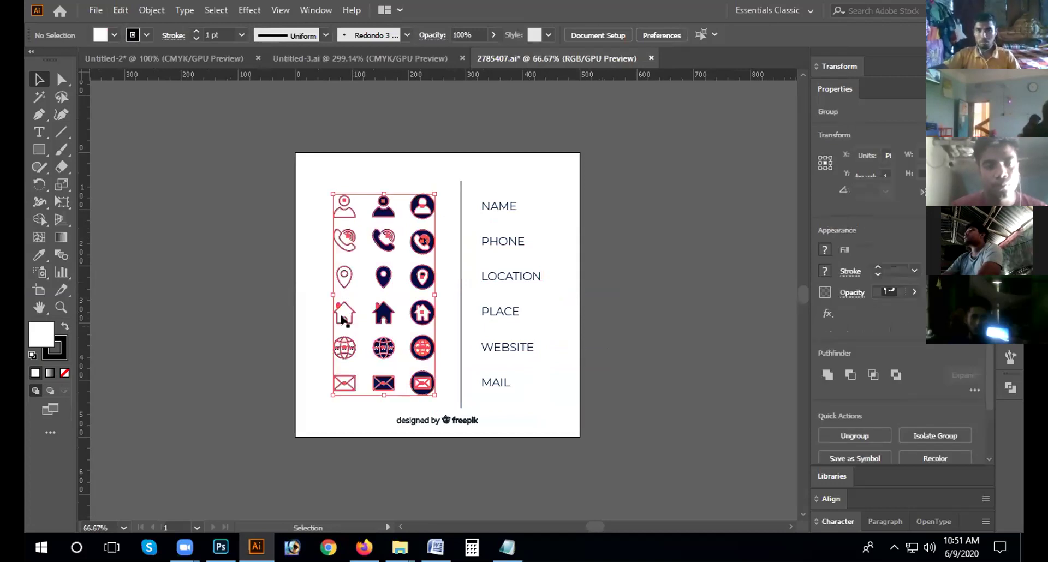
pyautogui.rightClick(341, 314)
pyautogui.click(385, 180)
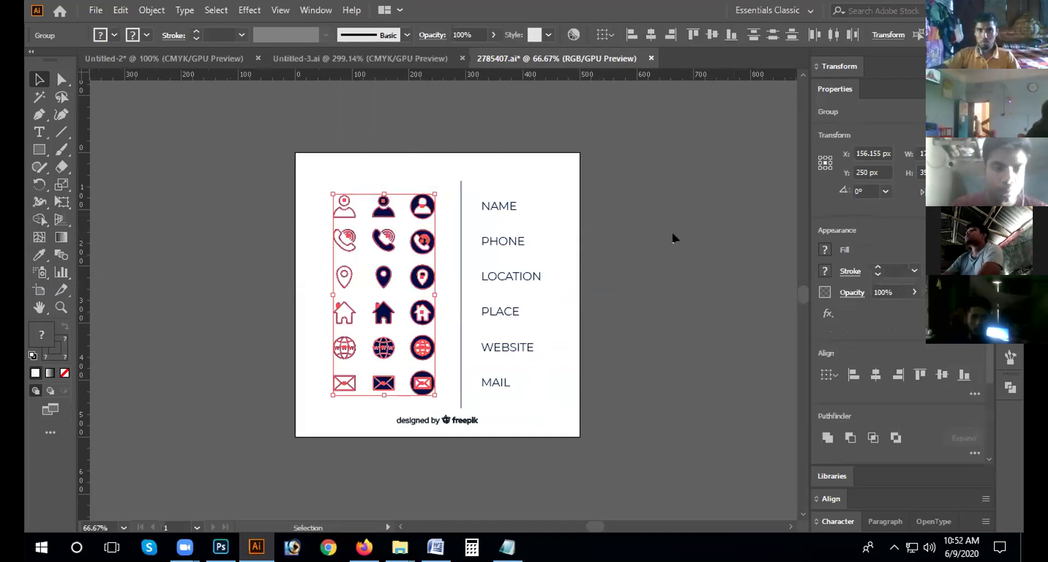
# Step: Select the left column of outline icons and drag it into Untitled-3
pyautogui.click(333, 242)
pyautogui.moveTo(326, 232); pyautogui.dragTo(356, 317)
pyautogui.moveTo(353, 391); pyautogui.dragTo(352, 392)
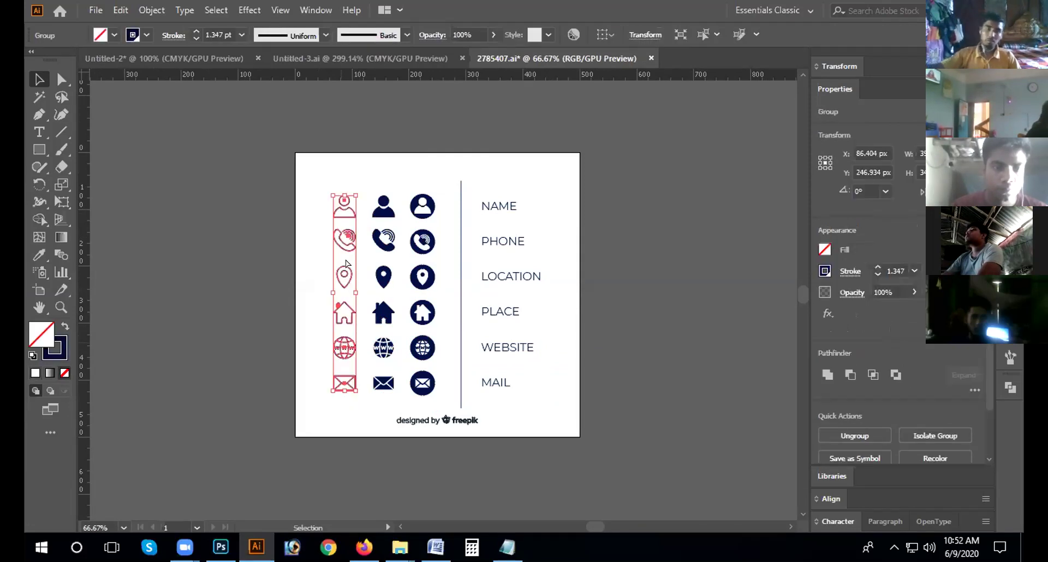
pyautogui.moveTo(345, 263); pyautogui.dragTo(617, 287)
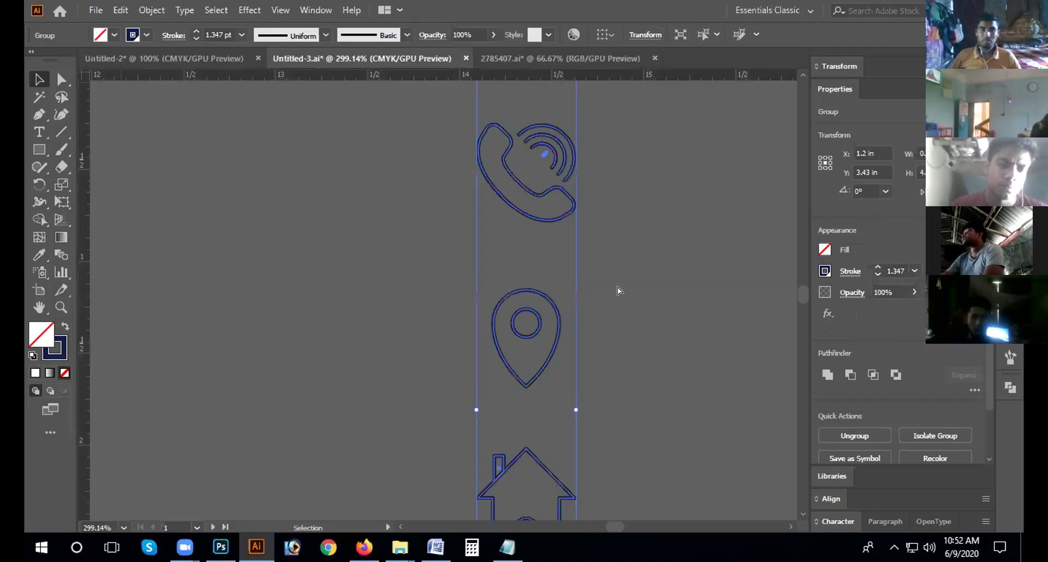
# Step: Bring the outline icon column from Untitled-3 onto the Untitled-2 business card
pyautogui.hotkey('ctrl', '-')
pyautogui.hotkey('ctrl', '-')
pyautogui.hotkey('ctrl', '-')
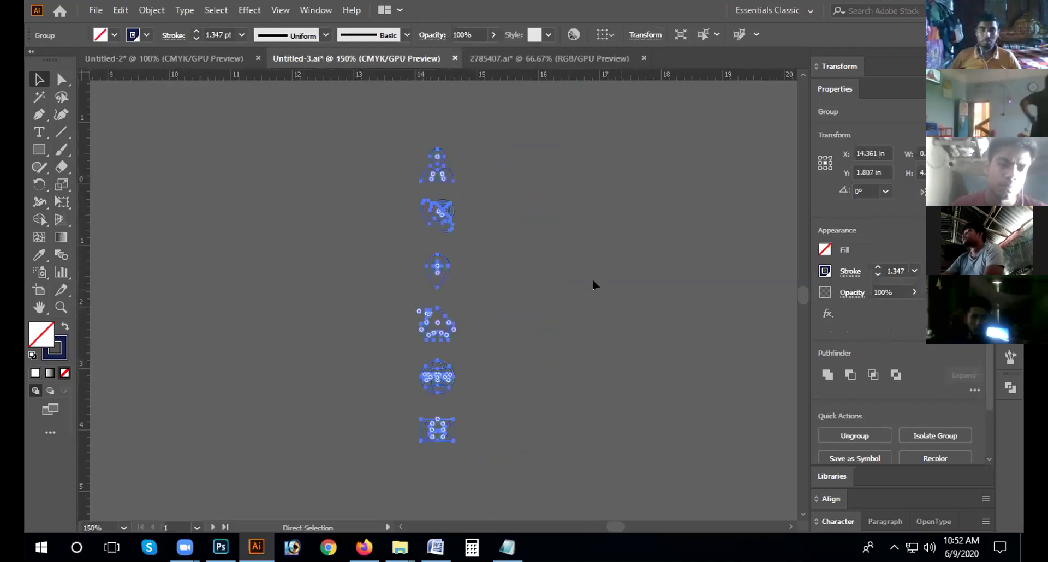
pyautogui.hotkey('ctrl', '-')
pyautogui.hotkey('ctrl', '-')
pyautogui.hotkey('ctrl', '-')
pyautogui.hotkey('ctrl', '-')
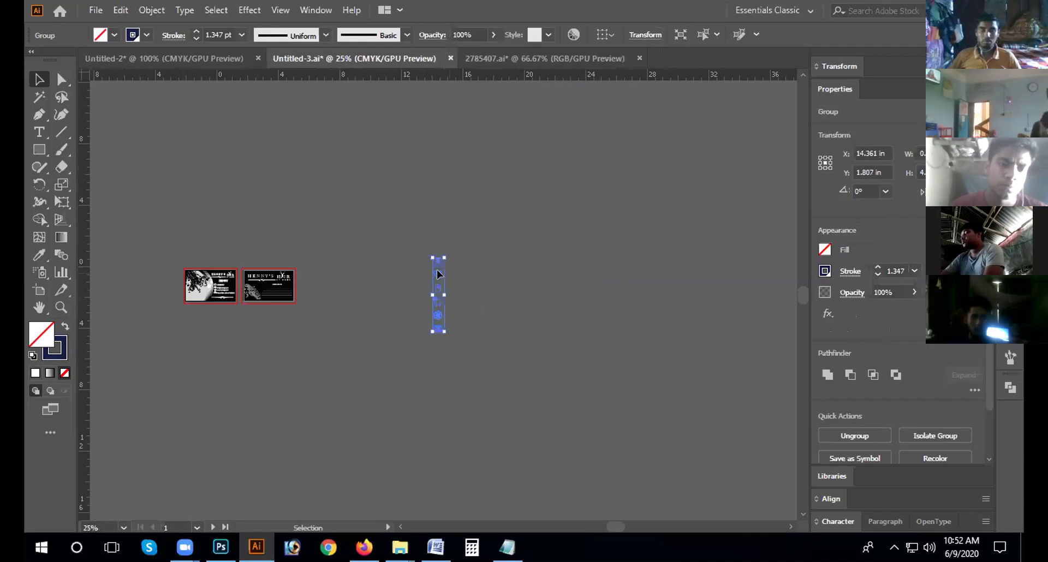
pyautogui.moveTo(438, 263); pyautogui.dragTo(485, 274)
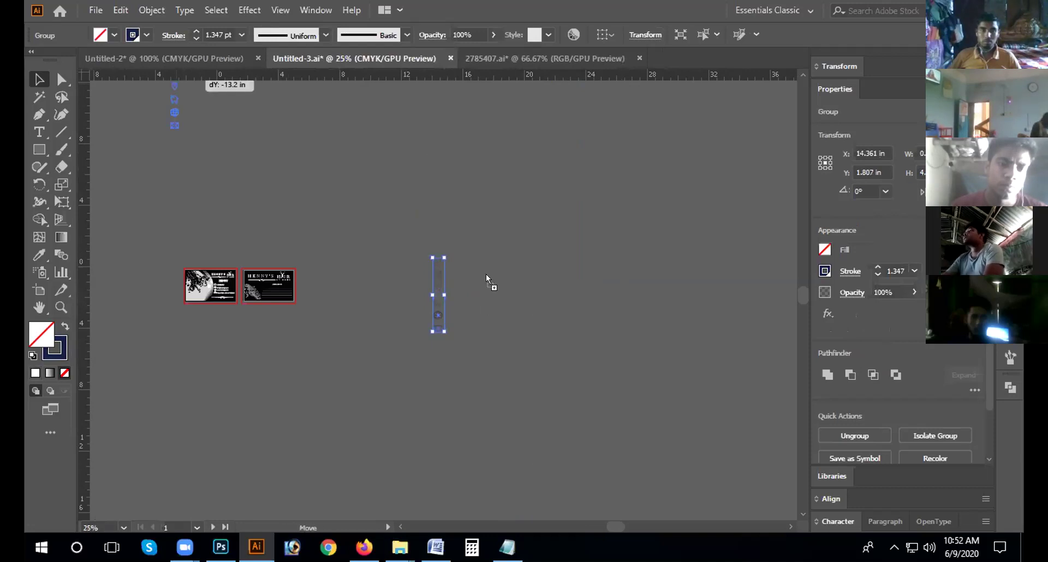
pyautogui.moveTo(447, 308); pyautogui.dragTo(486, 252)
pyautogui.moveTo(447, 284); pyautogui.dragTo(453, 362)
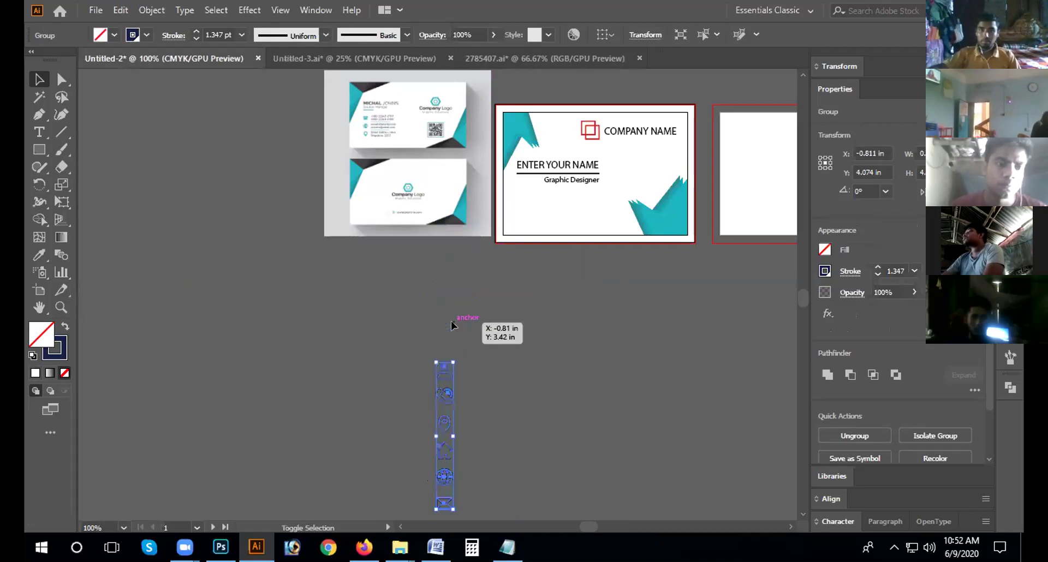
pyautogui.moveTo(452, 403); pyautogui.dragTo(625, 318)
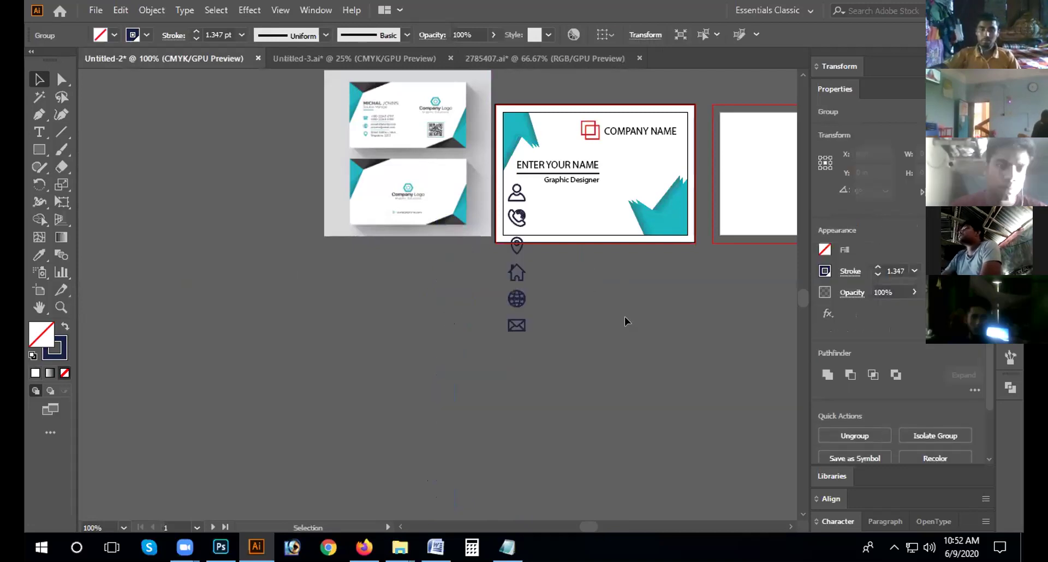
# Step: Shrink the icon column to a narrow stack on the card's left, under ENTER YOUR NAME
pyautogui.hotkey('ctrl', '=')
pyautogui.moveTo(558, 132); pyautogui.dragTo(559, 192)
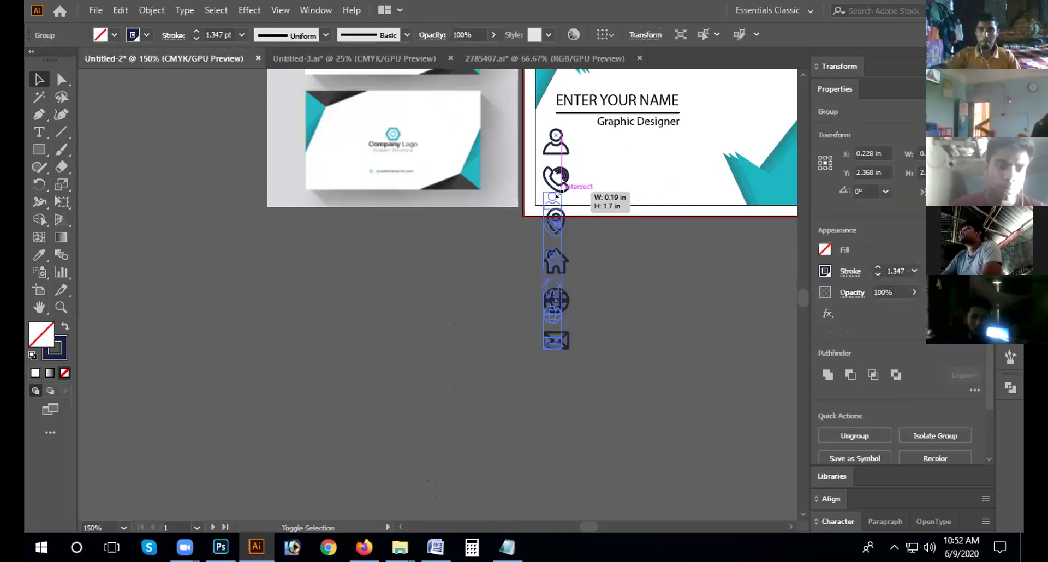
pyautogui.moveTo(557, 228); pyautogui.dragTo(555, 227)
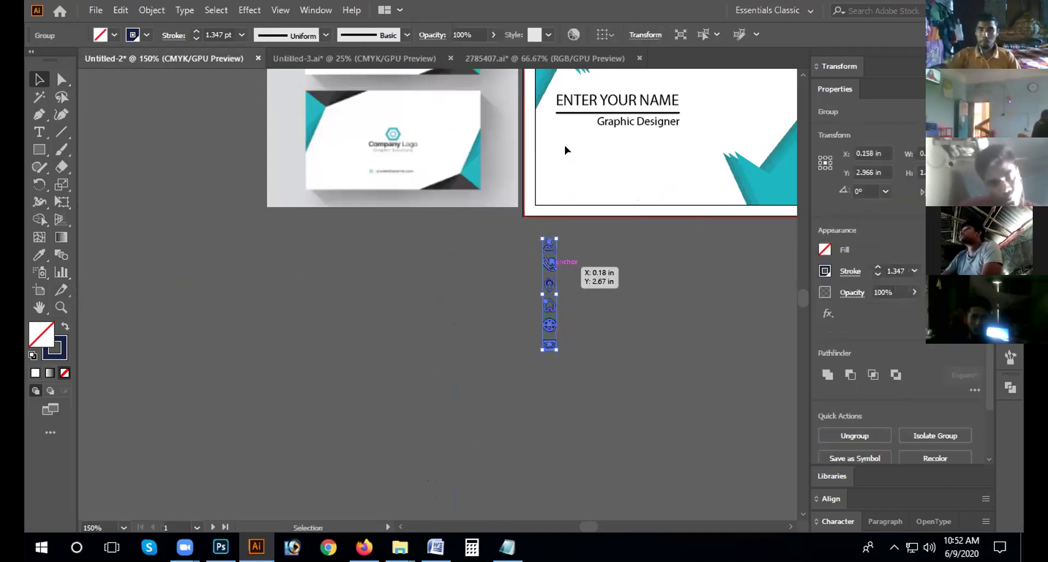
pyautogui.moveTo(564, 146); pyautogui.dragTo(565, 143)
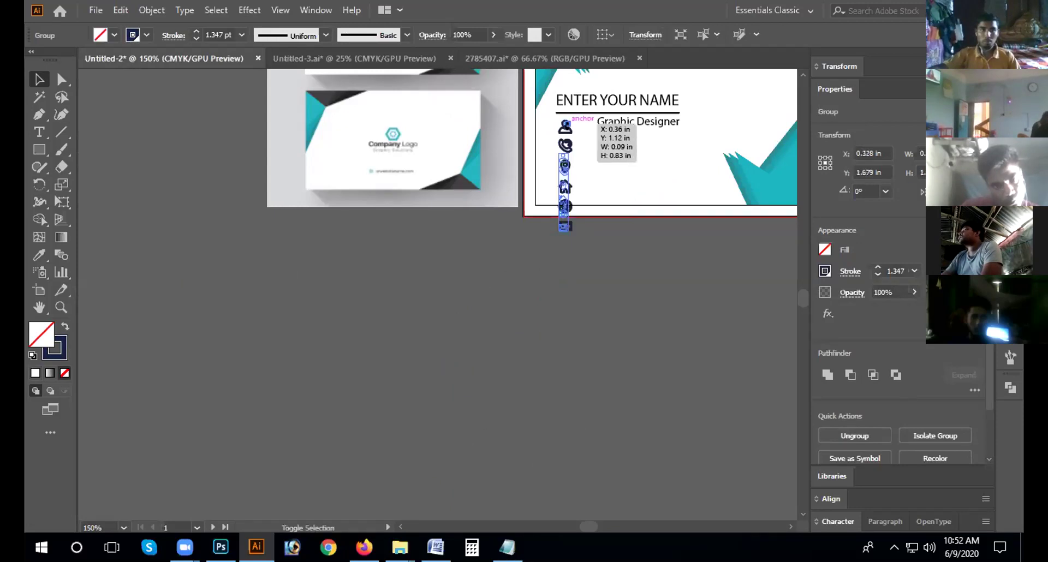
pyautogui.moveTo(545, 205); pyautogui.dragTo(564, 146)
pyautogui.click(610, 229)
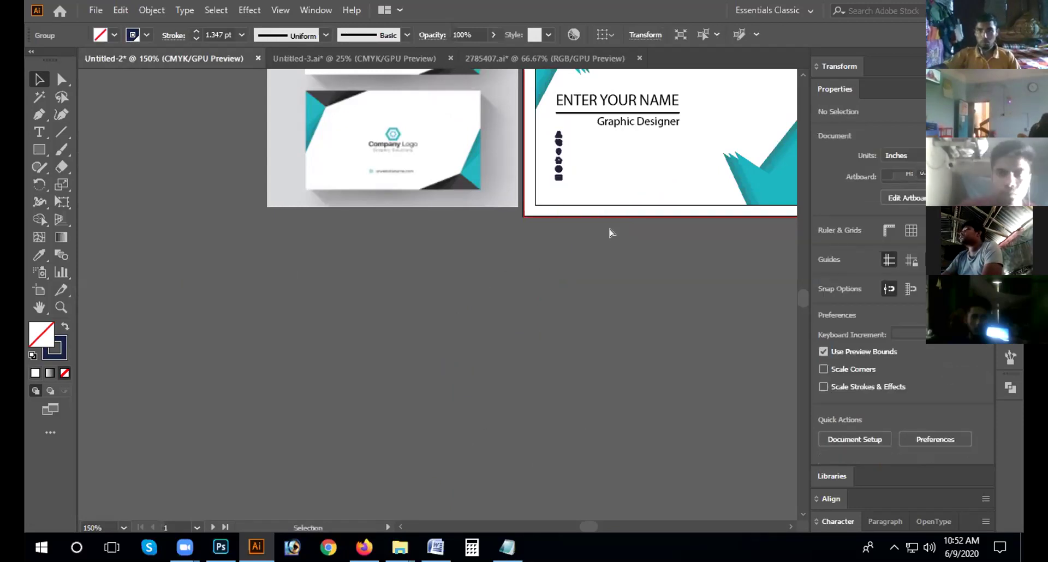
# Step: Ungroup the icon column and move it below the card
pyautogui.hotkey('ctrl', '+')
pyautogui.hotkey('ctrl', '+')
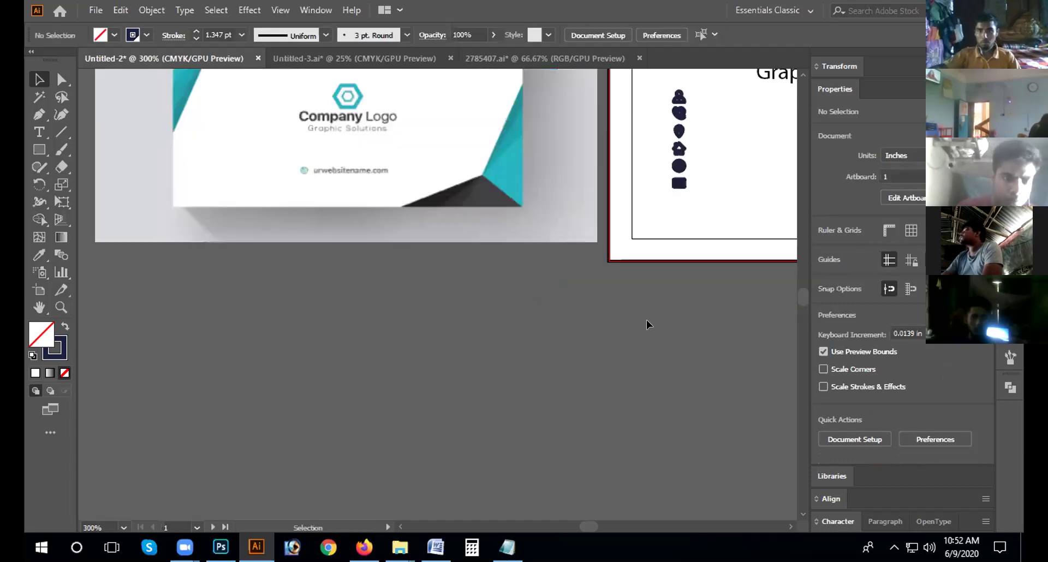
pyautogui.hotkey('ctrl', '0')
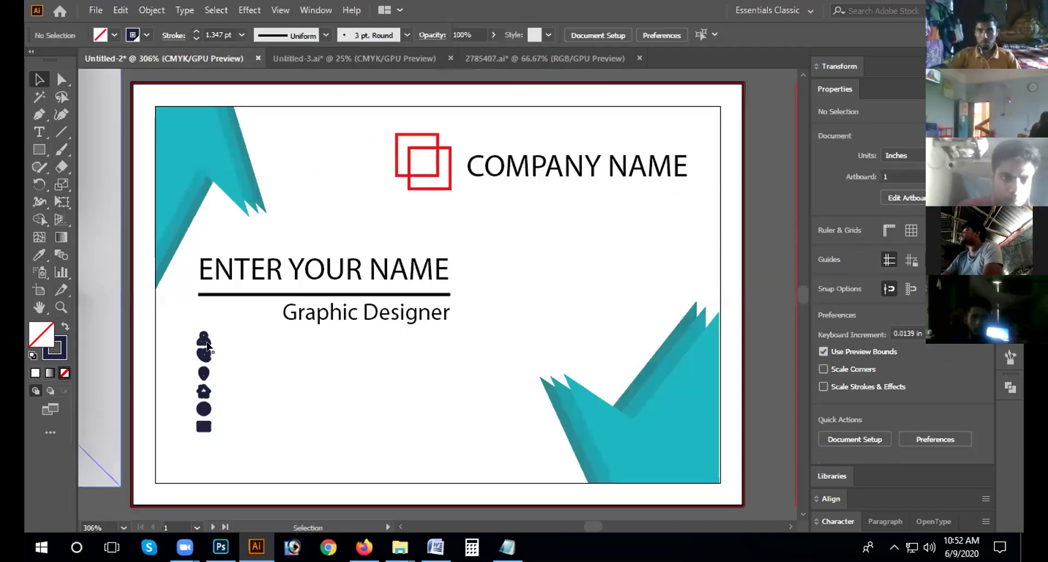
pyautogui.rightClick(193, 434)
pyautogui.click(259, 288)
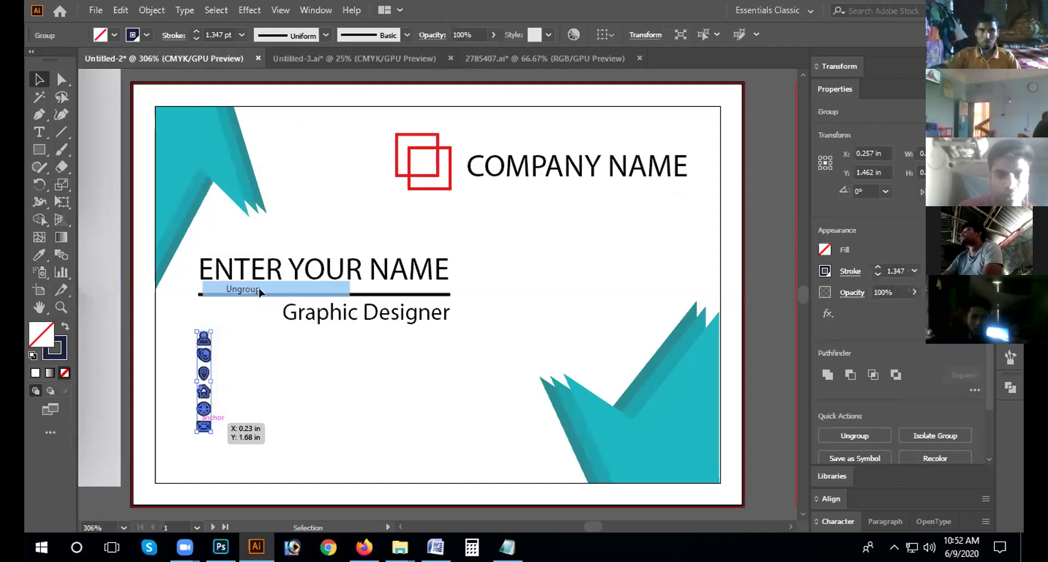
pyautogui.click(223, 365)
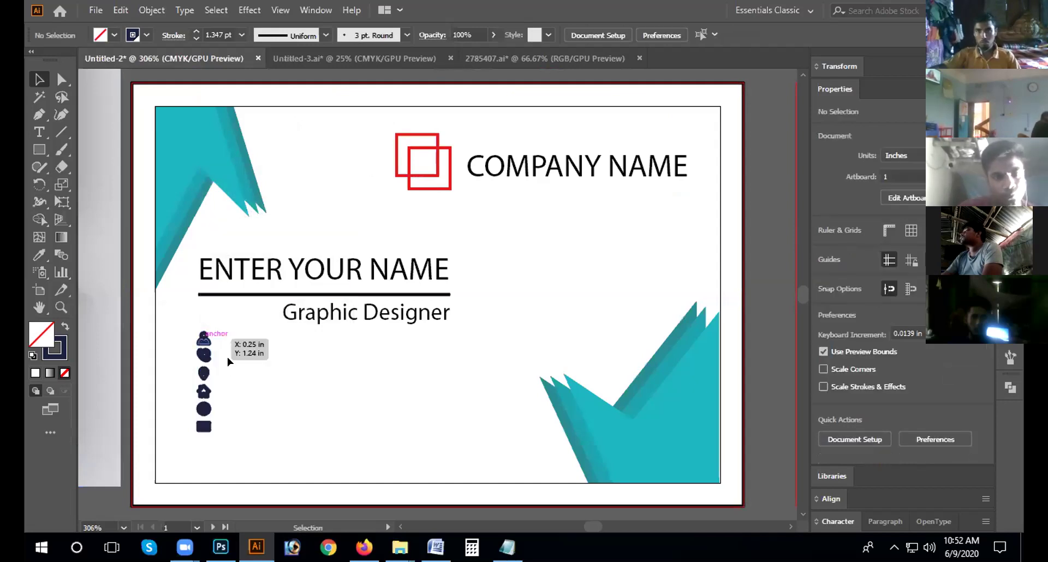
pyautogui.moveTo(184, 449); pyautogui.dragTo(225, 323)
pyautogui.rightClick(221, 423)
pyautogui.click(250, 299)
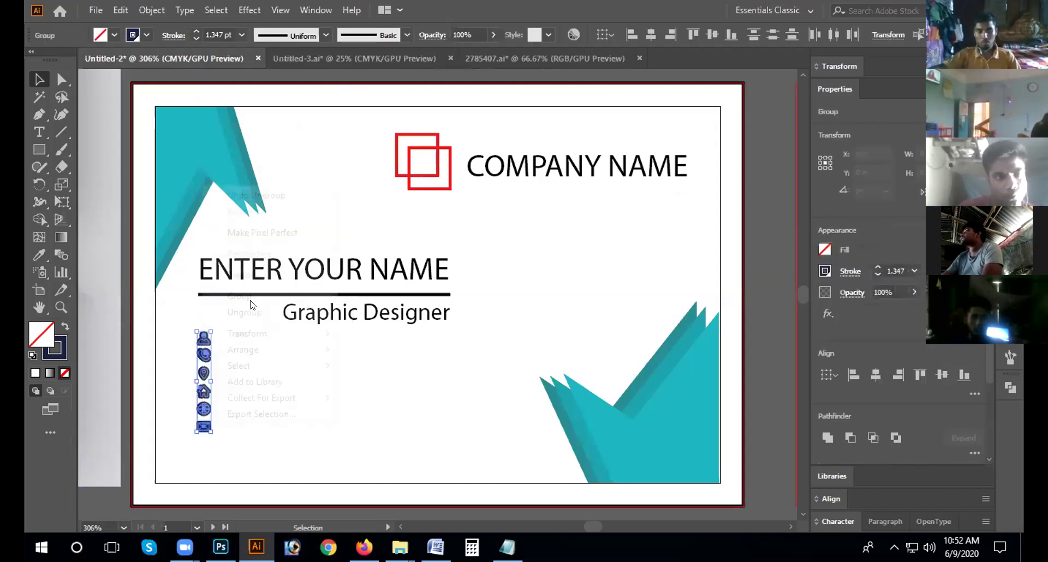
pyautogui.click(346, 435)
pyautogui.hotkey('ctrl', '-')
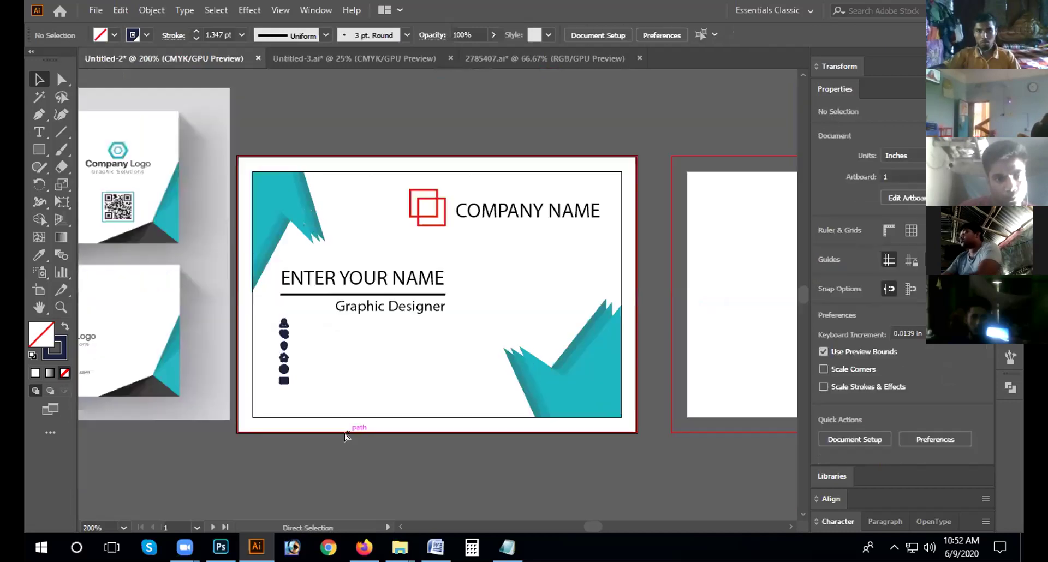
pyautogui.hotkey('ctrl', '-')
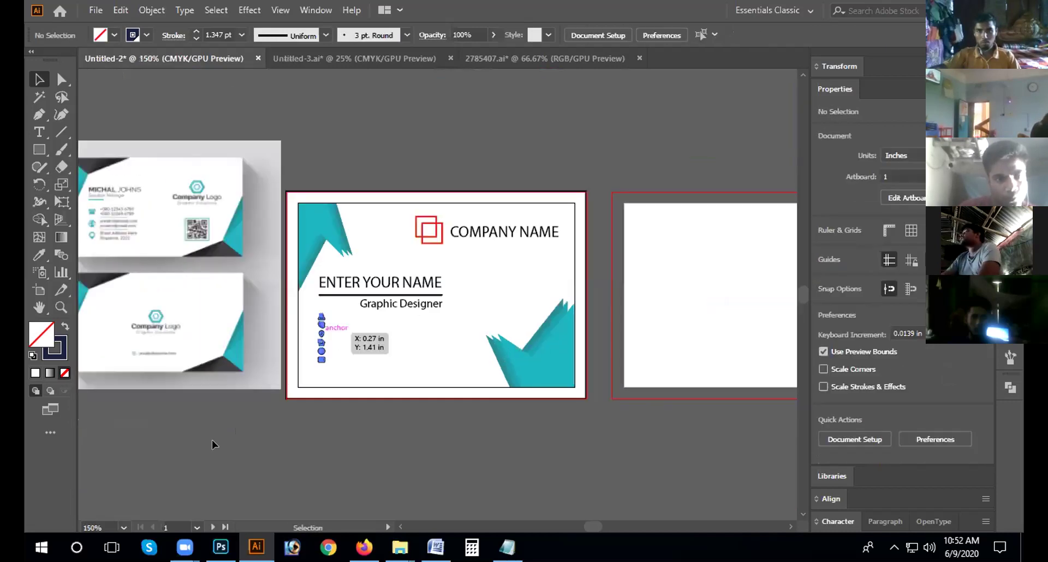
pyautogui.moveTo(211, 441); pyautogui.dragTo(217, 475)
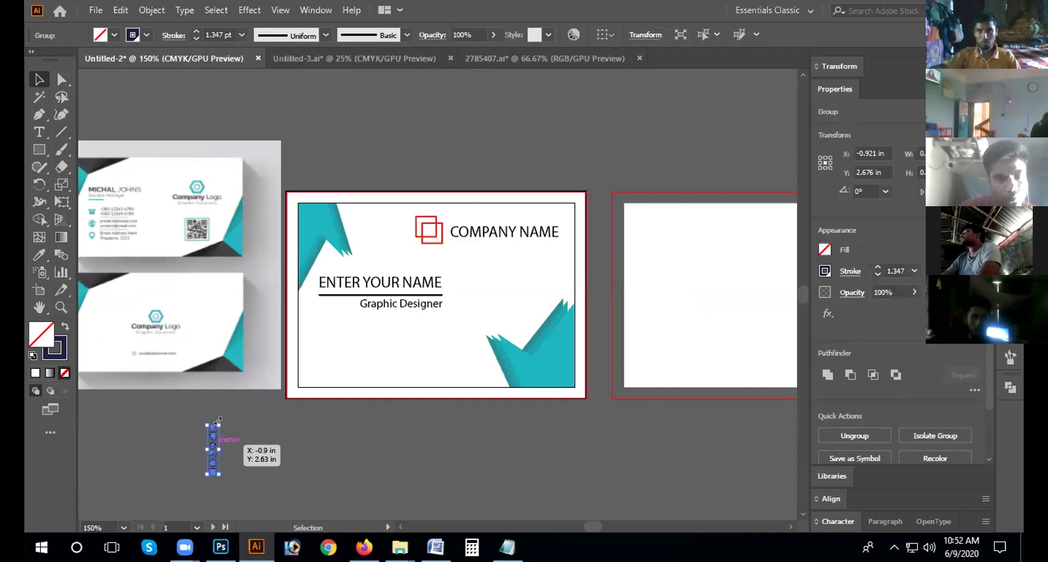
# Step: Restore the large outline icons, delete the mockup reference image, and ungroup the icon column
pyautogui.hotkey('ctrl', 'z')
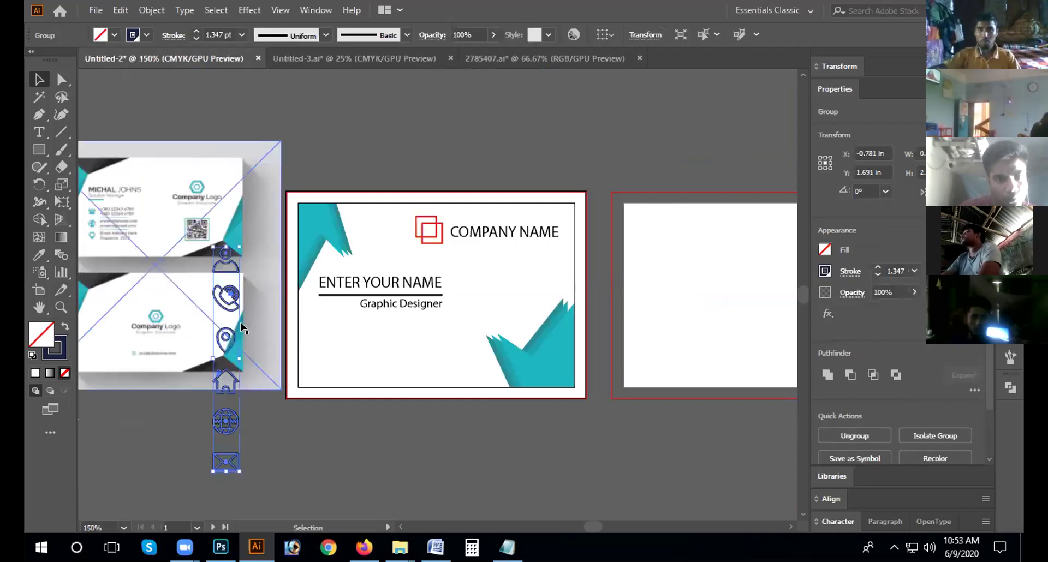
pyautogui.hotkey('ctrl', 'shift', 'a')
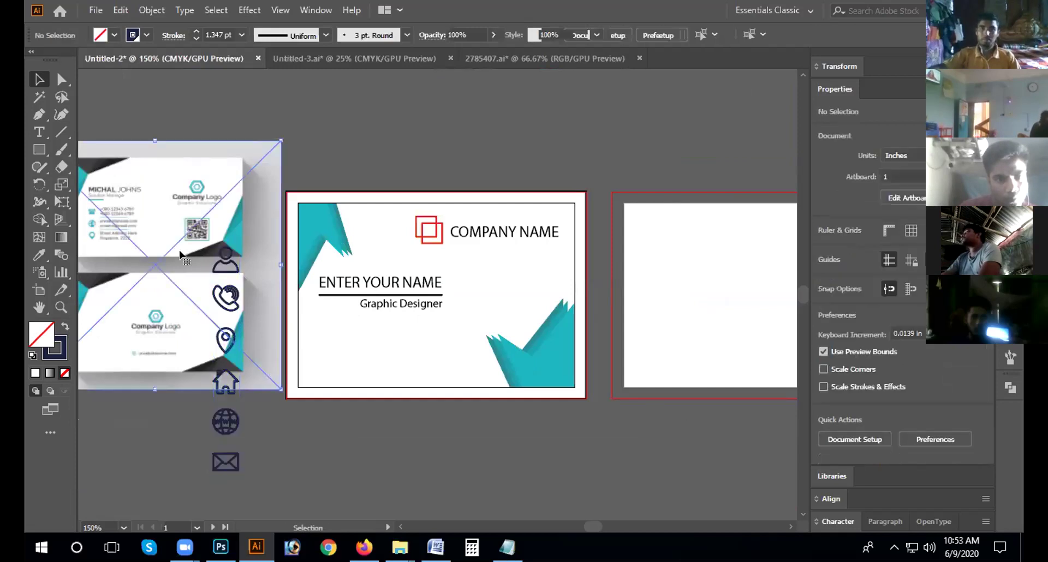
pyautogui.click(180, 255)
pyautogui.press('Delete')
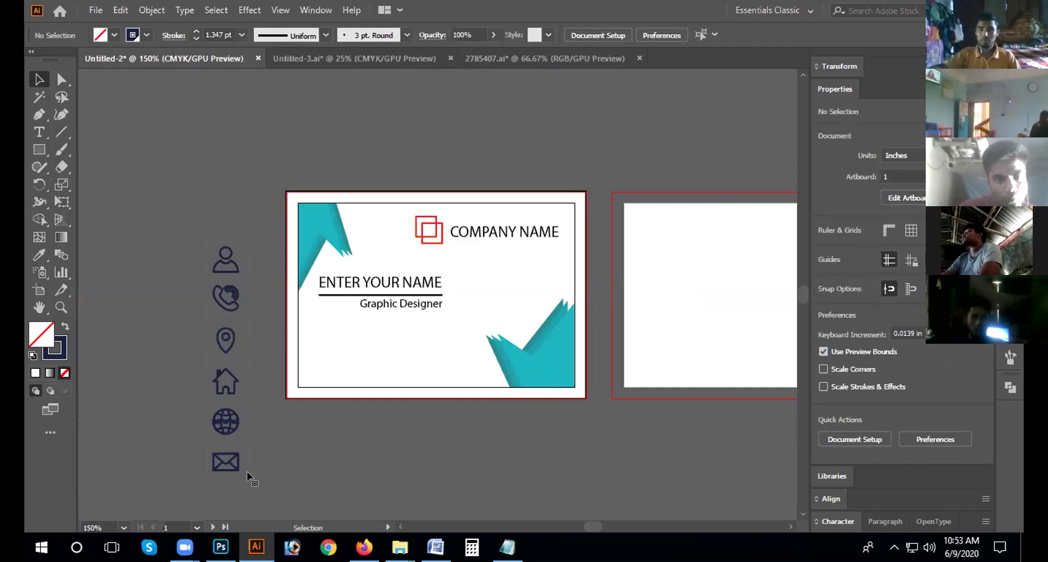
pyautogui.rightClick(248, 476)
pyautogui.click(280, 288)
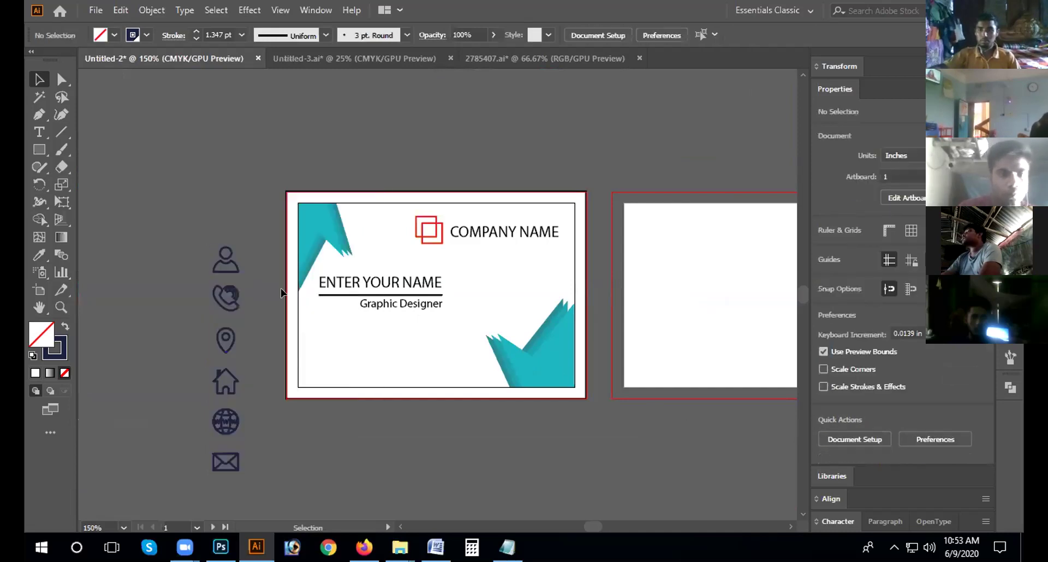
# Step: Move the phone icon onto the card below the name and add a vertical ruler guide
pyautogui.click(237, 311)
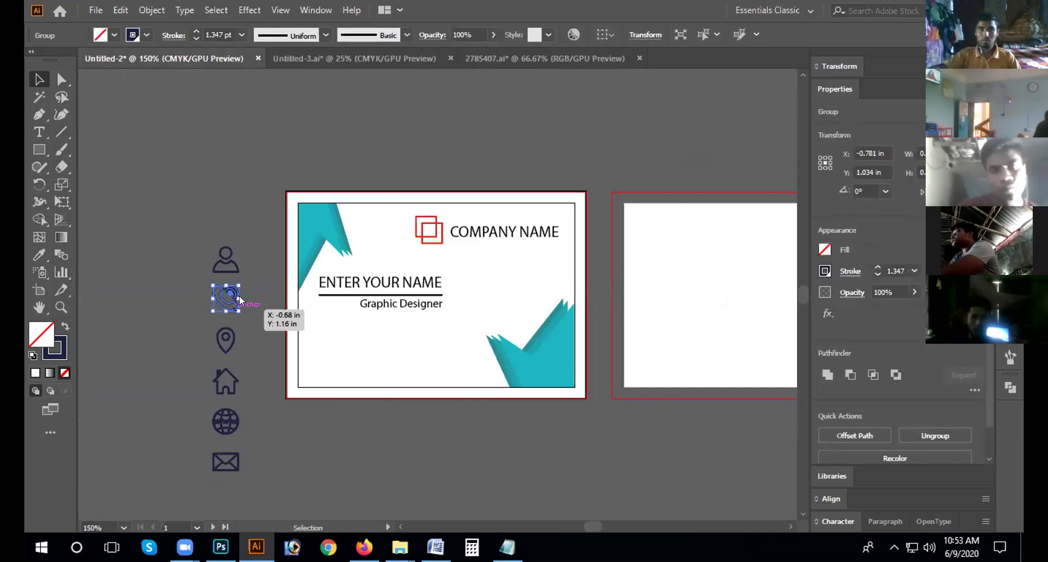
pyautogui.rightClick(234, 308)
pyautogui.click(270, 173)
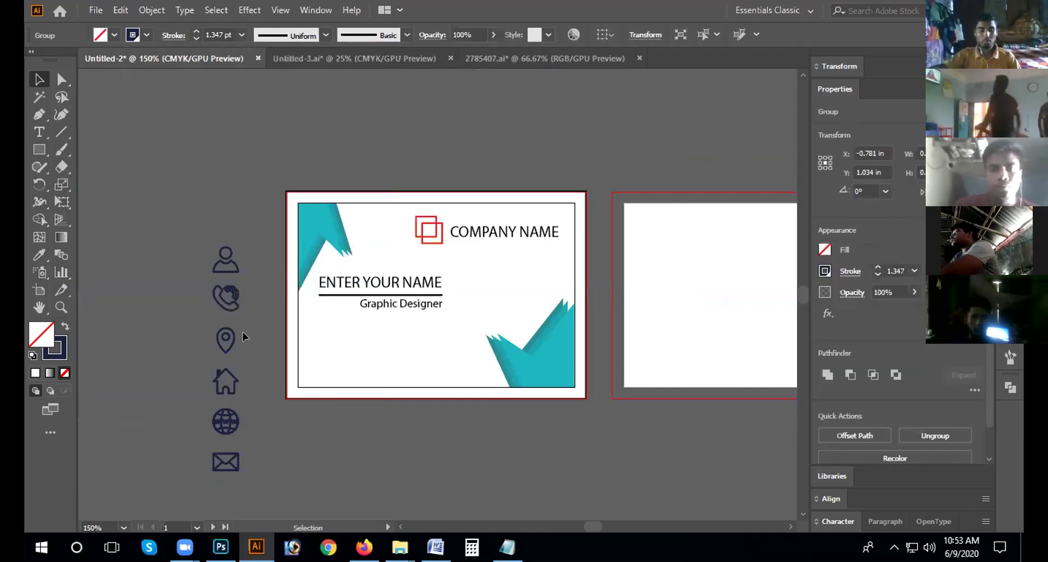
pyautogui.moveTo(227, 293); pyautogui.dragTo(328, 325)
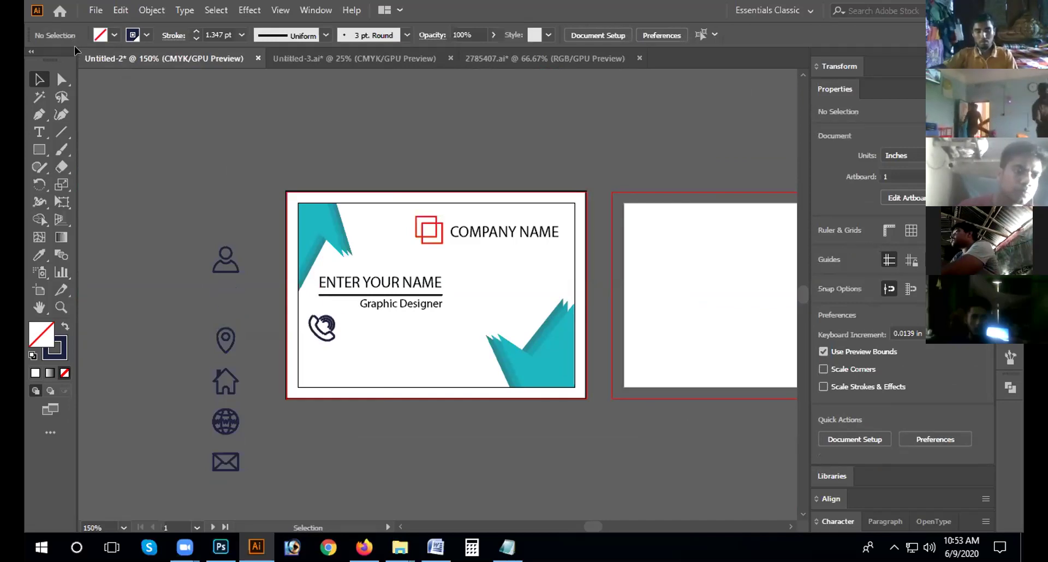
pyautogui.press('ctrl')
pyautogui.hotkey('ctrl', 'r')
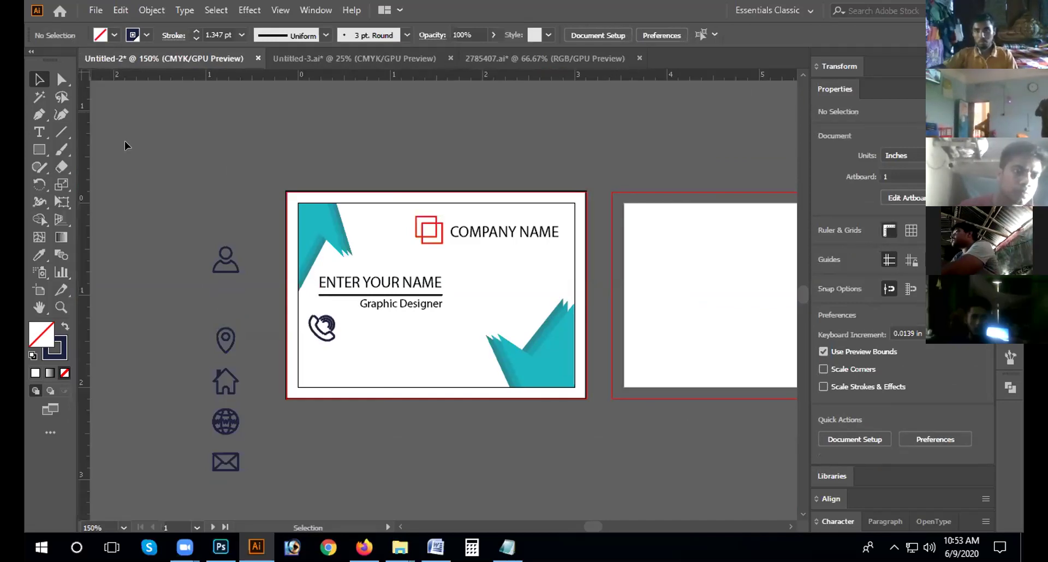
pyautogui.moveTo(296, 107); pyautogui.dragTo(327, 108)
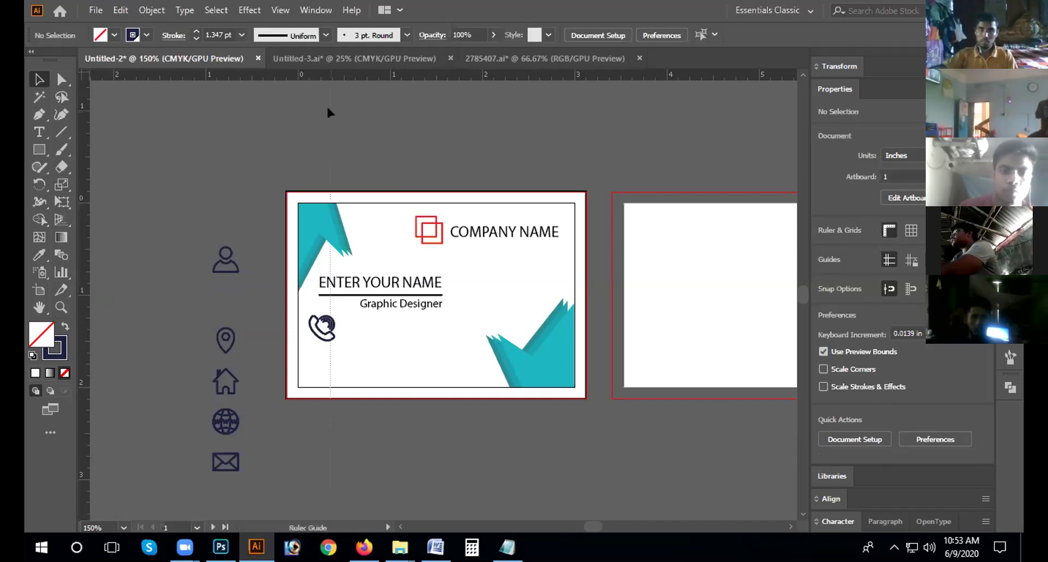
pyautogui.moveTo(330, 410); pyautogui.dragTo(330, 411)
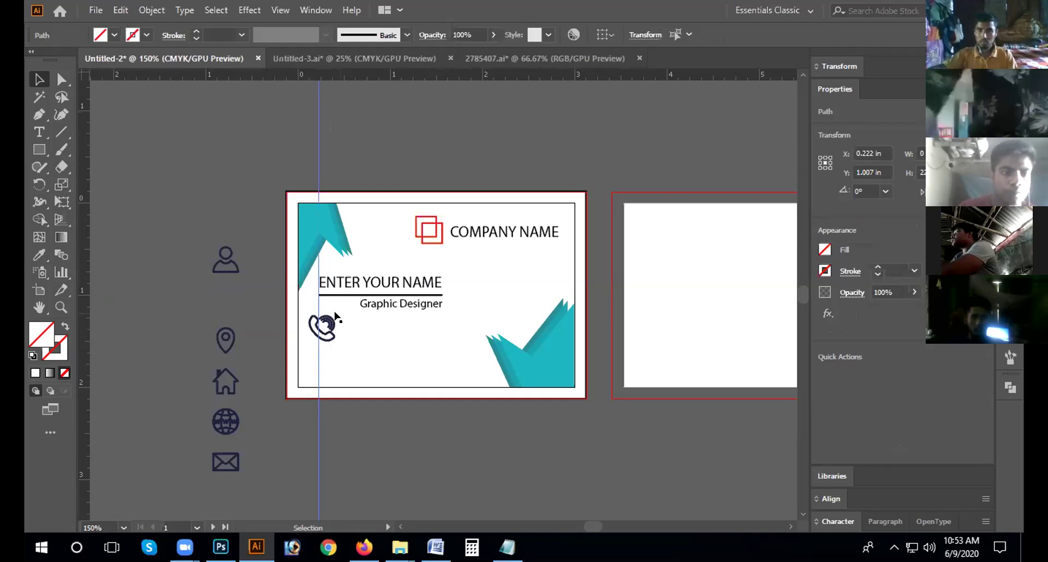
# Step: Shrink the phone icon to 0.18 in and align it to the vertical guide below Graphic Designer
pyautogui.click(327, 337)
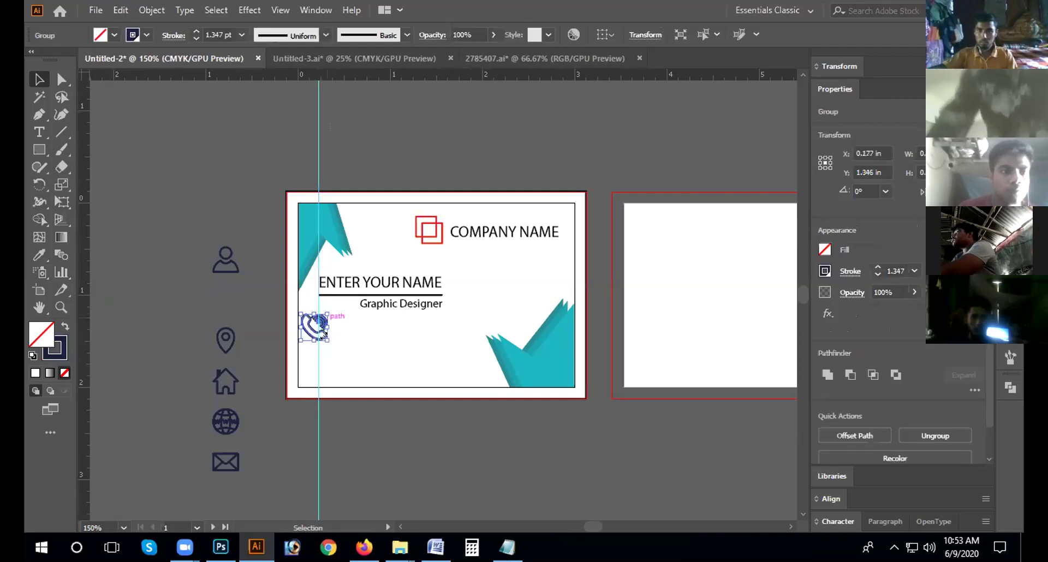
pyautogui.moveTo(324, 311); pyautogui.dragTo(317, 320)
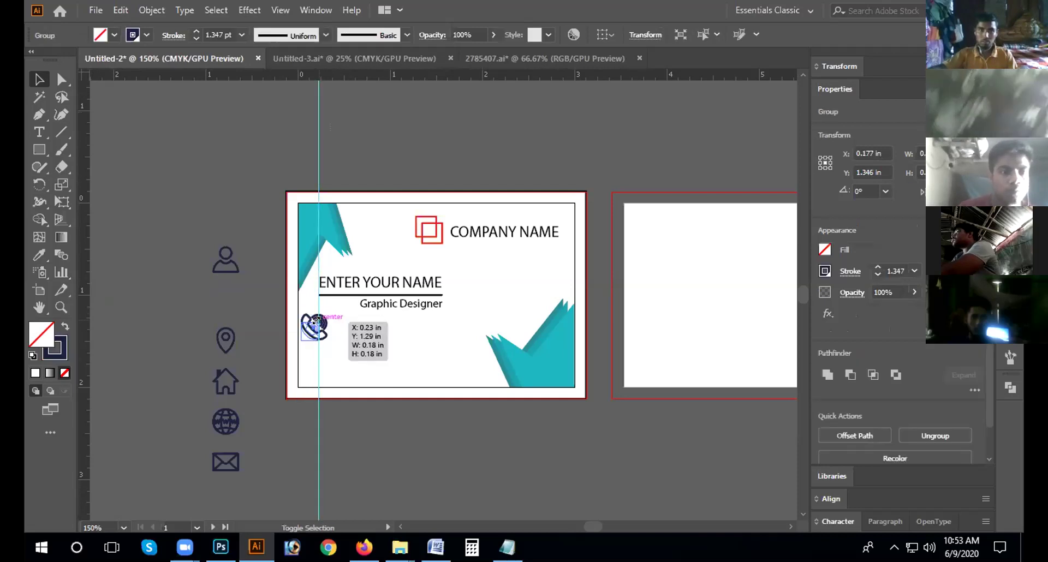
pyautogui.click(334, 426)
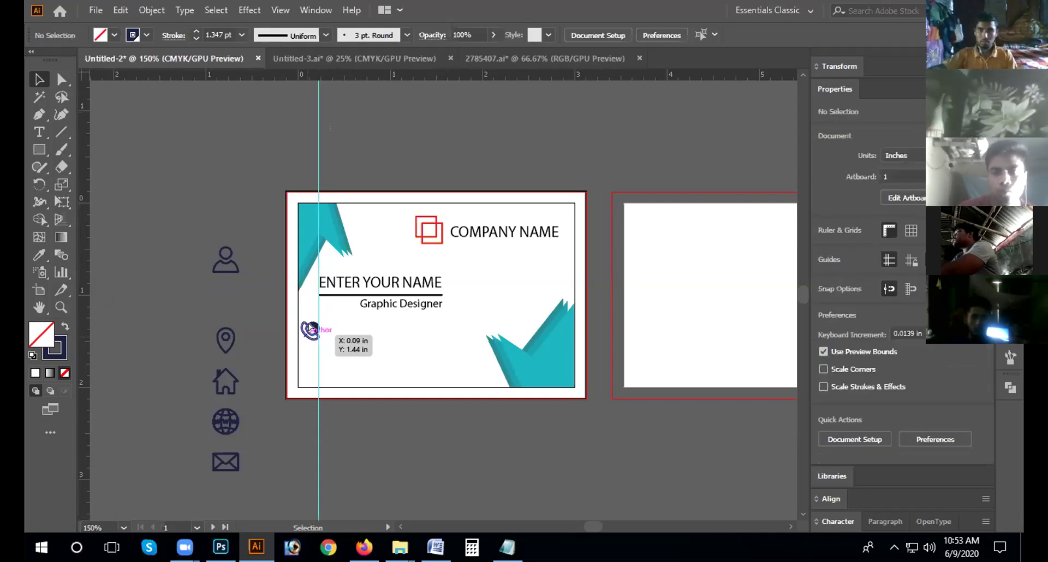
pyautogui.moveTo(313, 315); pyautogui.dragTo(313, 309)
pyautogui.click(308, 321)
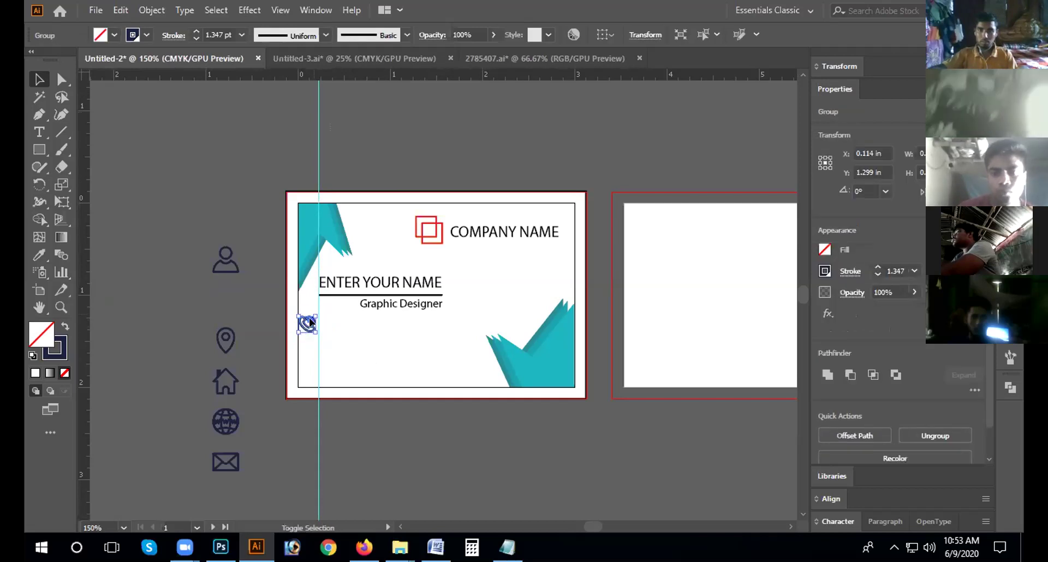
pyautogui.click(306, 425)
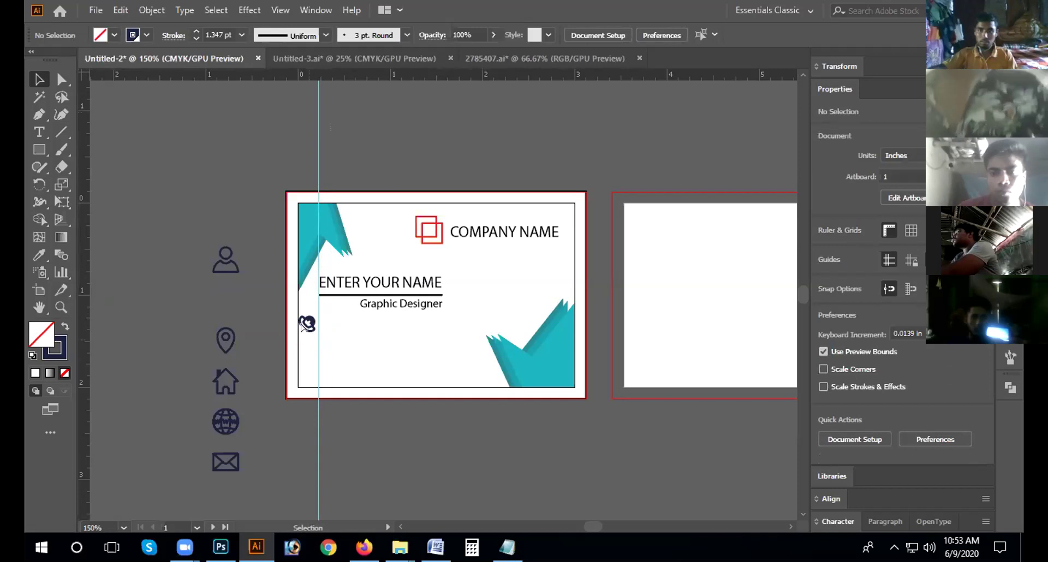
pyautogui.moveTo(308, 324); pyautogui.dragTo(309, 323)
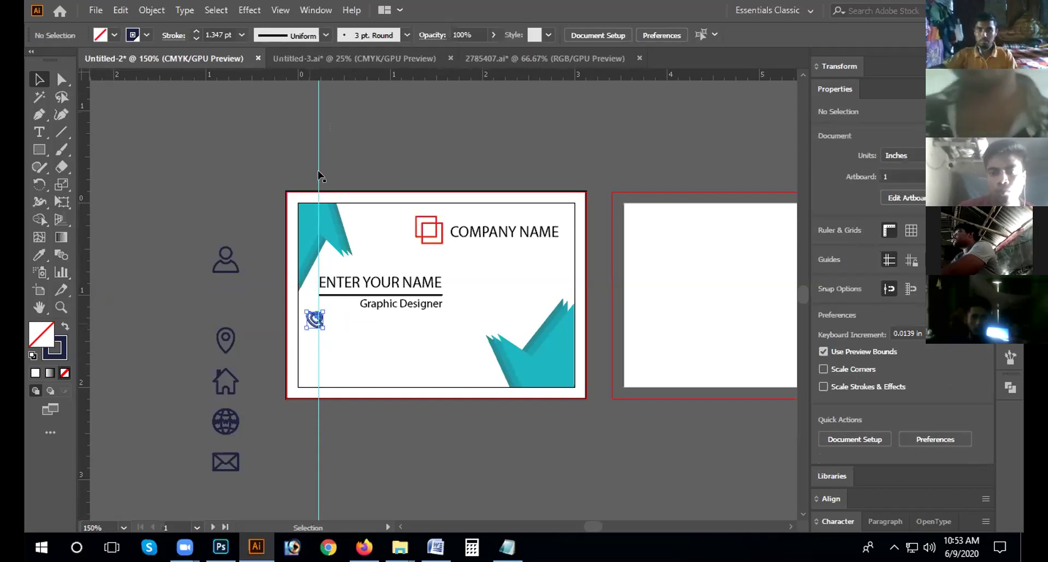
pyautogui.moveTo(318, 86); pyautogui.dragTo(323, 85)
pyautogui.moveTo(312, 321); pyautogui.dragTo(311, 321)
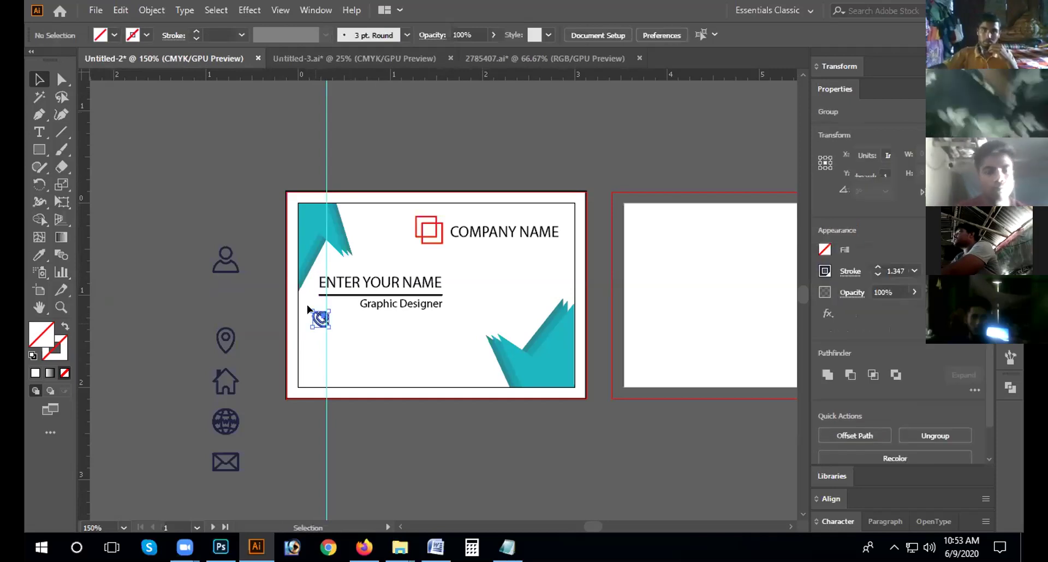
pyautogui.click(321, 322)
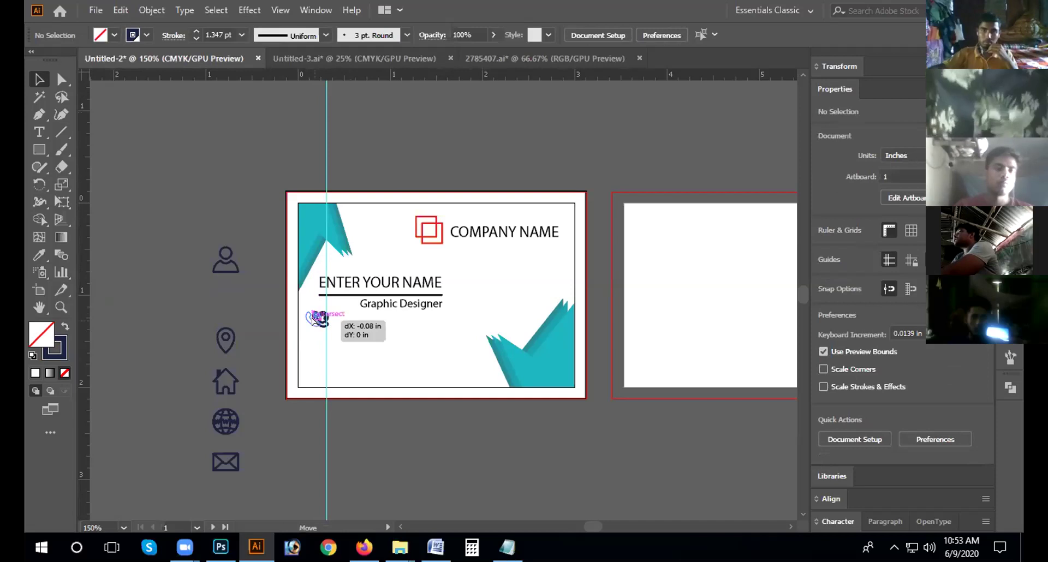
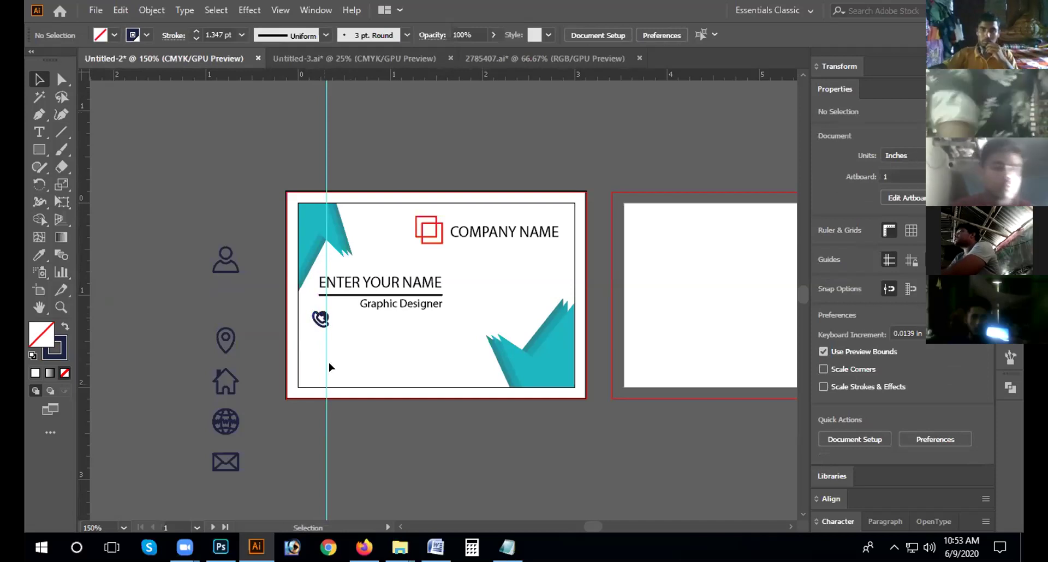
# Step: Move the phone icon off the card and give it a black fill with no stroke
pyautogui.moveTo(320, 320); pyautogui.dragTo(216, 306)
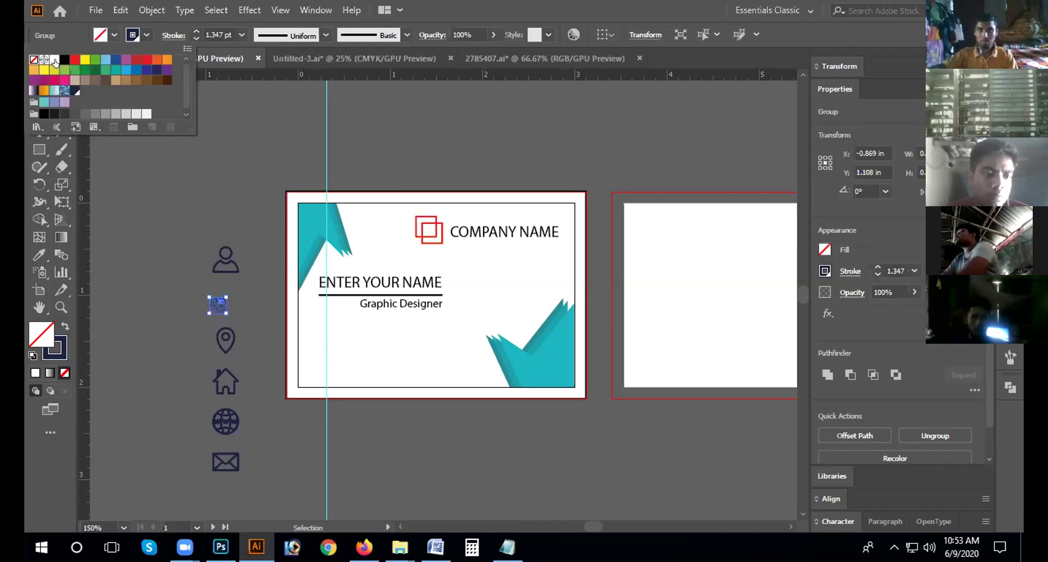
pyautogui.click(61, 60)
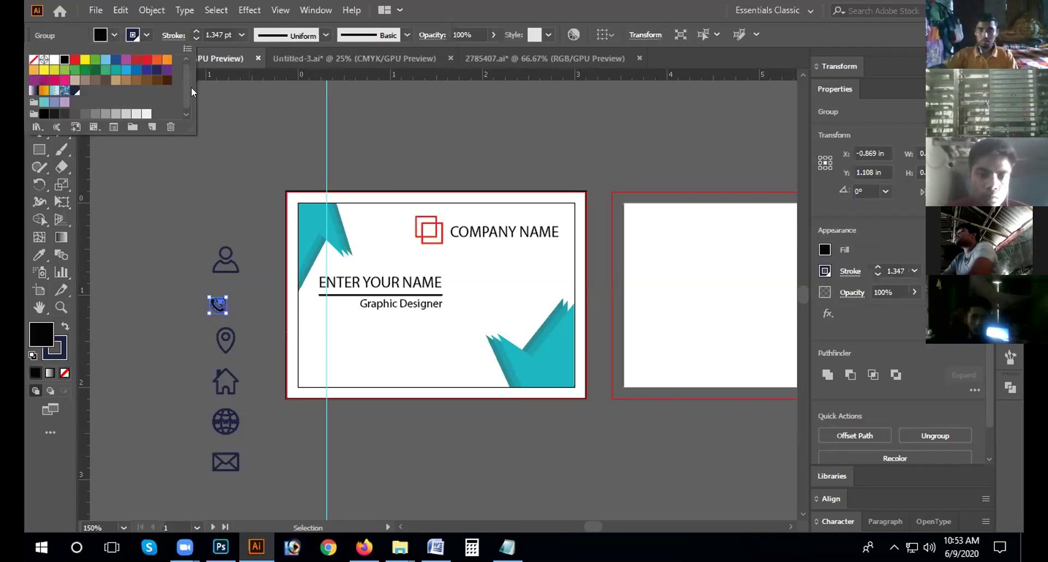
pyautogui.click(147, 35)
pyautogui.click(36, 66)
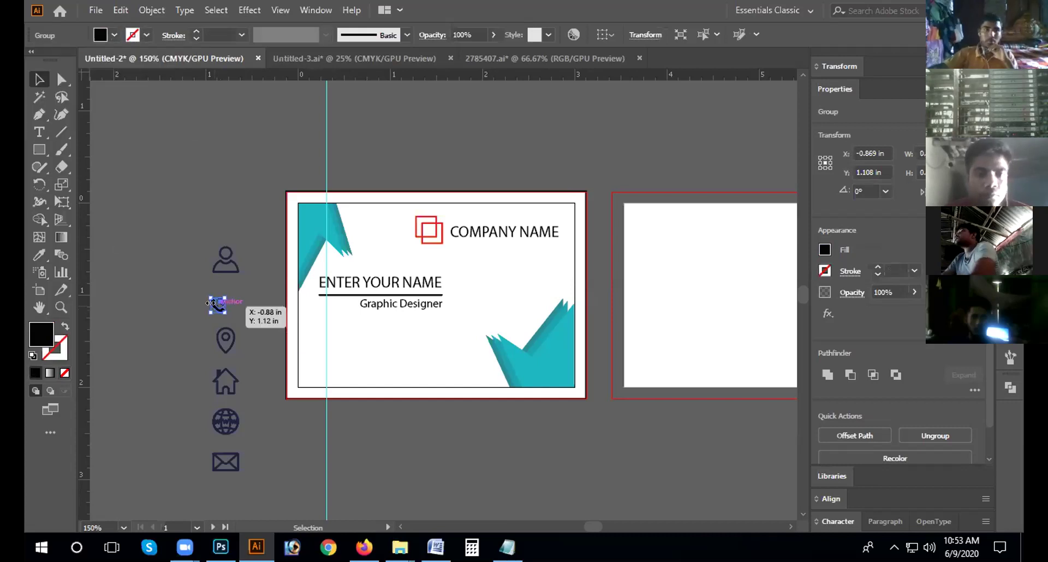
# Step: Zoom in on the phone icon, then move it back onto the card and nudge it
pyautogui.press('a')
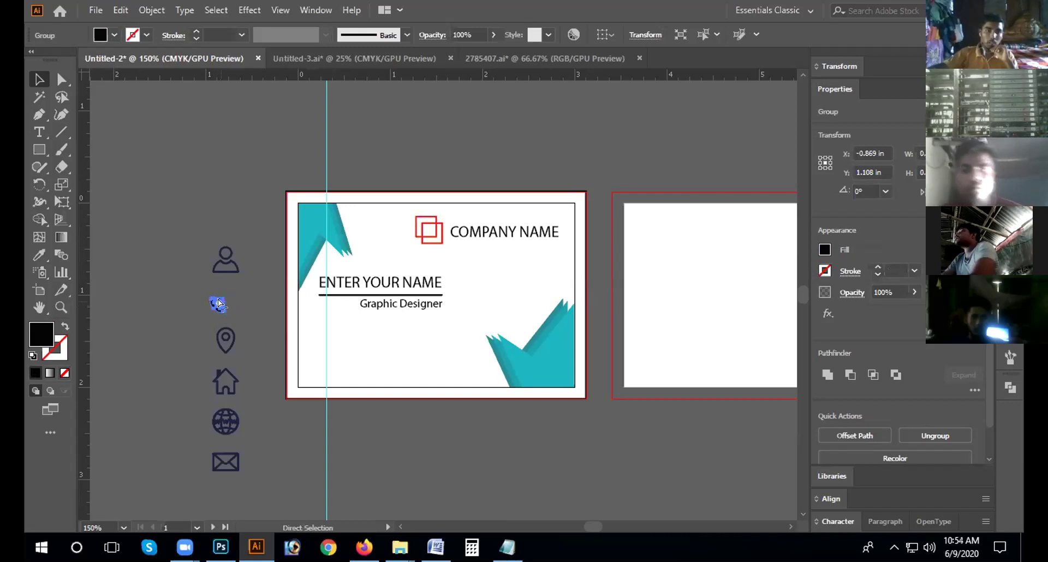
pyautogui.press('v')
pyautogui.click(219, 304)
pyautogui.scroll(6, 238, 314)
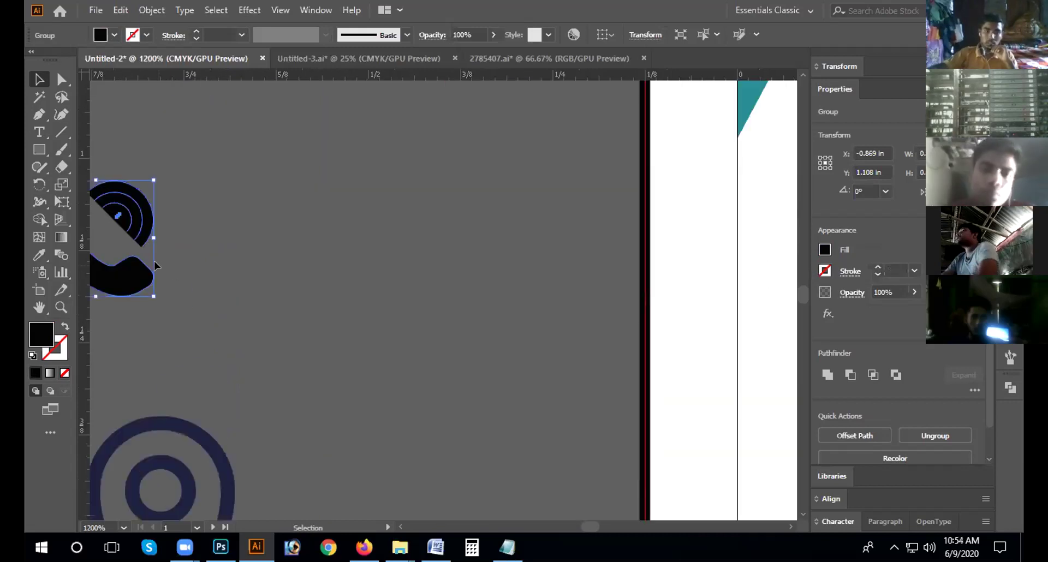
pyautogui.scroll(-3, 276, 285)
pyautogui.moveTo(216, 280); pyautogui.dragTo(484, 309)
pyautogui.click(494, 317)
pyautogui.click(476, 288)
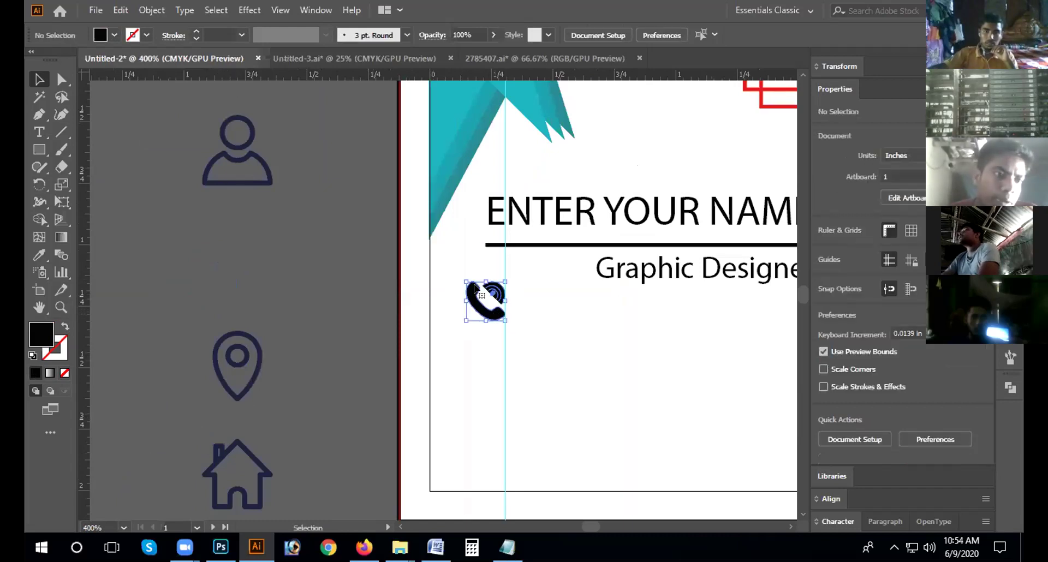
pyautogui.moveTo(493, 288); pyautogui.dragTo(478, 303)
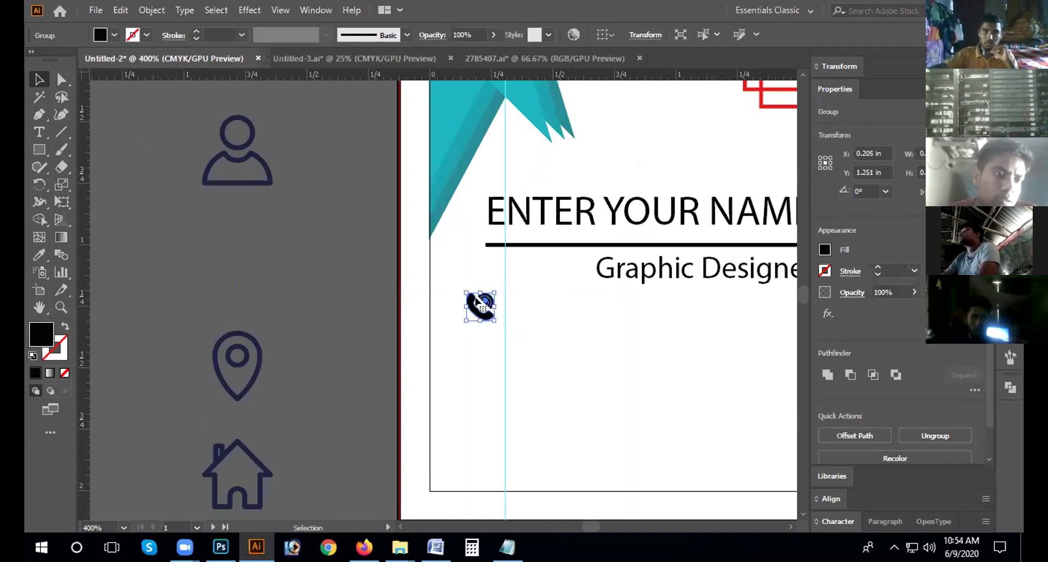
# Step: Move the phone icon back off the card beside the person, location and home icons
pyautogui.click(425, 419)
pyautogui.hotkey('ctrl', 'z')
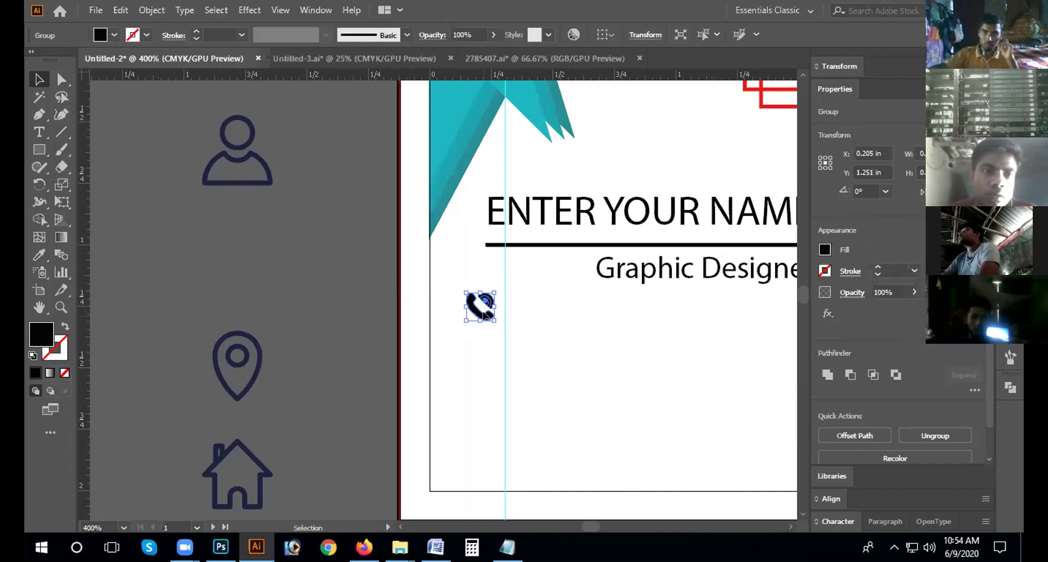
pyautogui.hotkey('ctrl', 'shift', 'a')
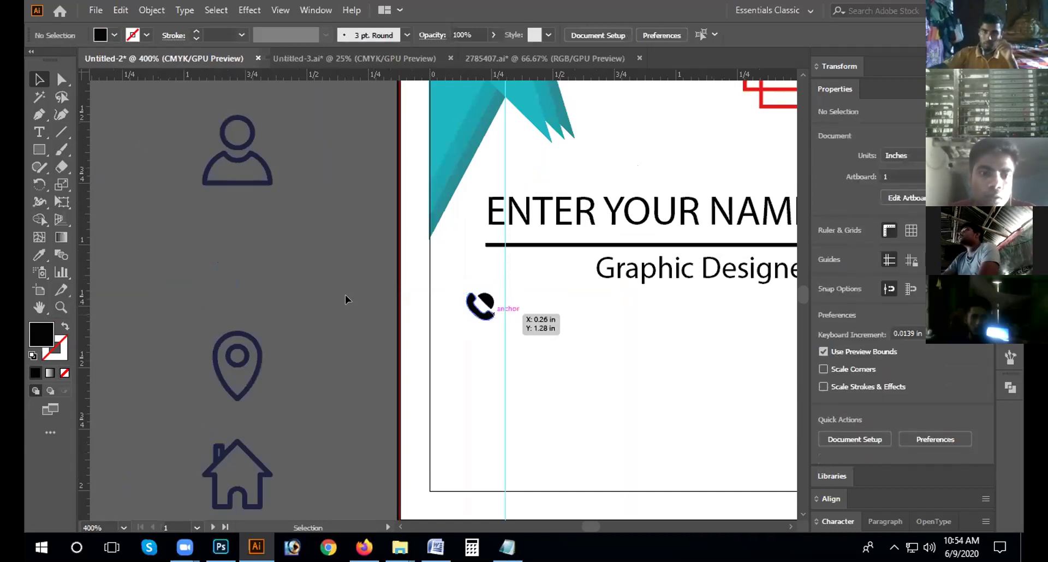
pyautogui.moveTo(494, 312); pyautogui.dragTo(318, 293)
pyautogui.hotkey('ctrl', 'shift', 'a')
pyautogui.click(40, 156)
# Step: Draw a circle over the phone icon with no fill and a black outline
pyautogui.click(103, 185)
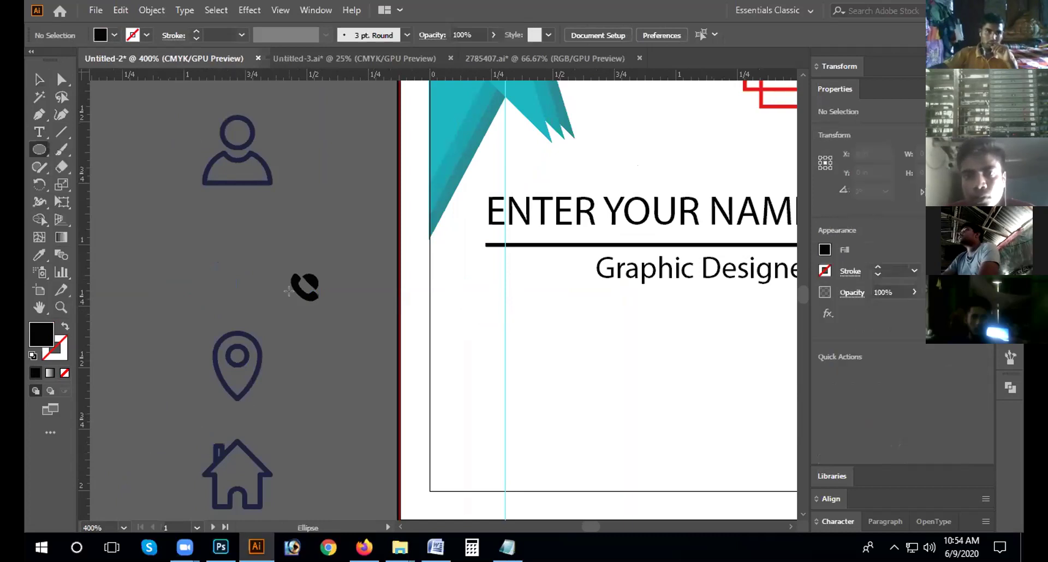
pyautogui.moveTo(286, 268); pyautogui.dragTo(346, 315)
pyautogui.moveTo(313, 256); pyautogui.dragTo(314, 257)
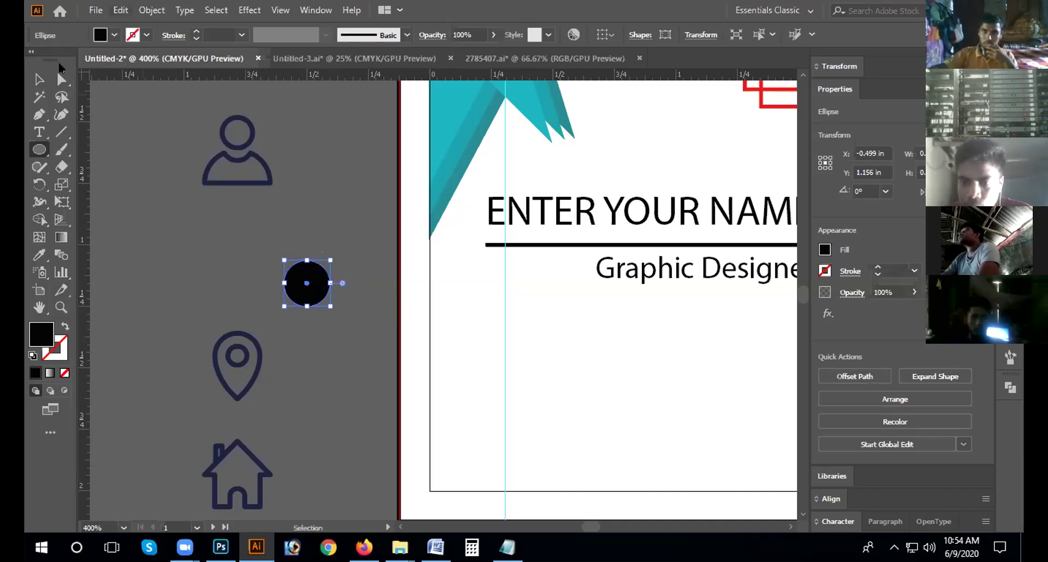
pyautogui.click(113, 36)
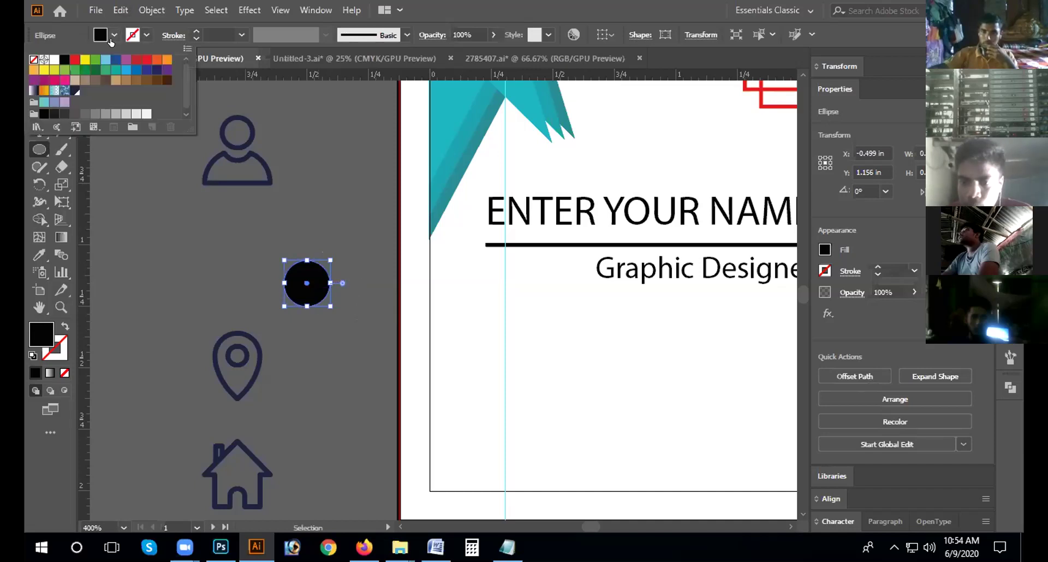
pyautogui.click(34, 59)
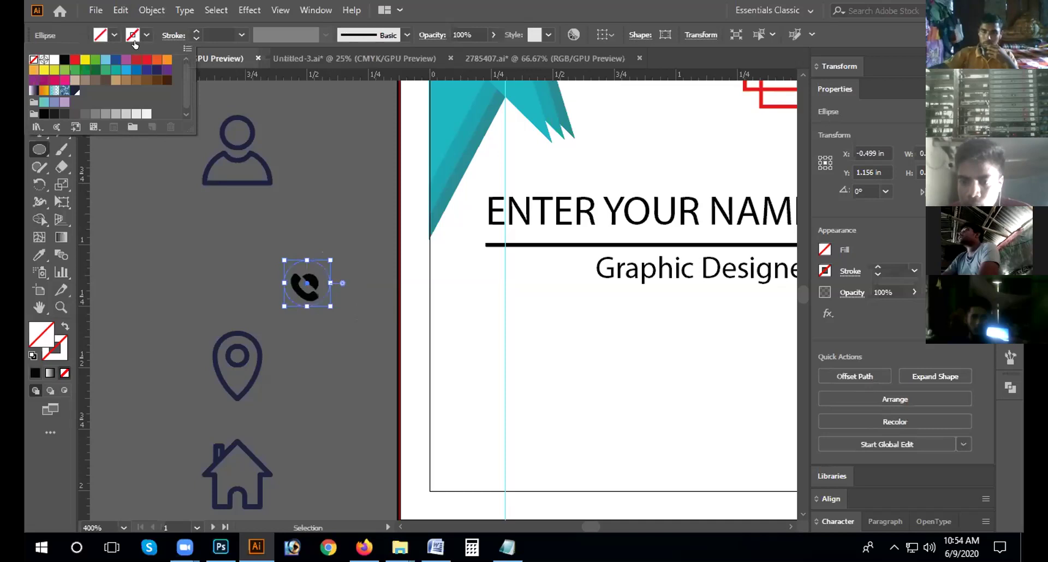
pyautogui.click(64, 58)
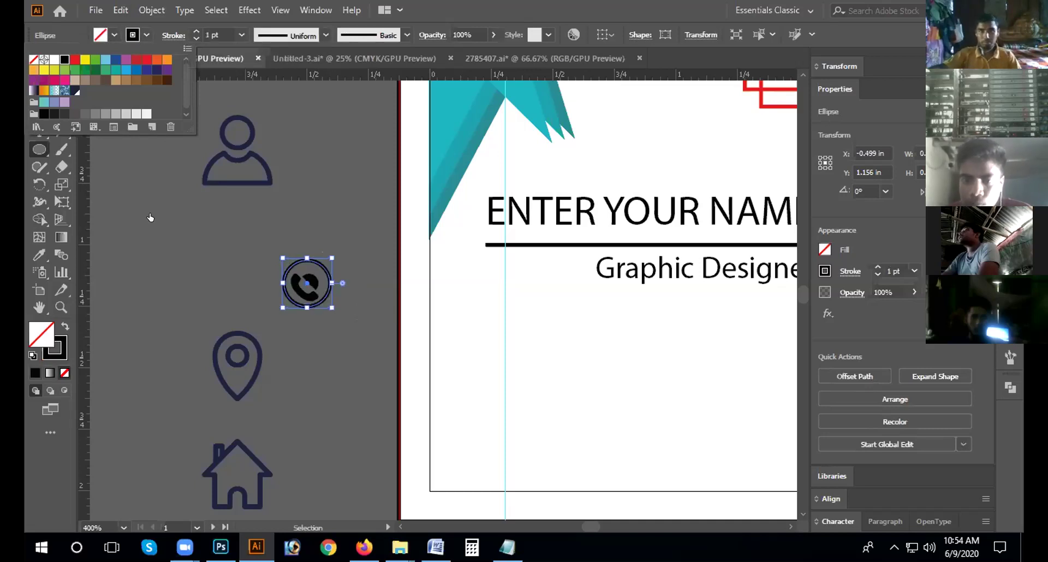
pyautogui.click(528, 299)
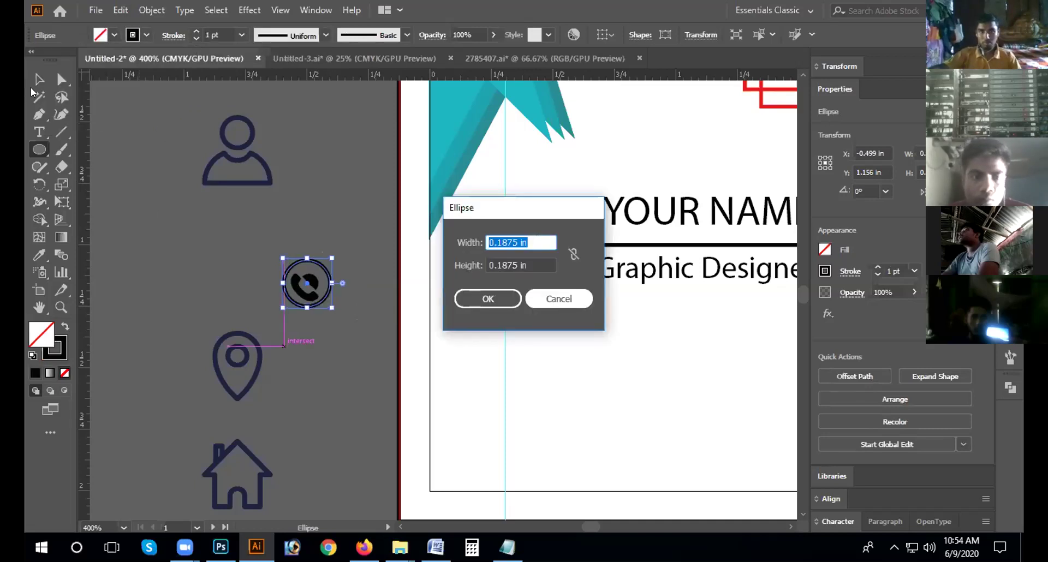
pyautogui.click(556, 297)
pyautogui.click(33, 82)
pyautogui.click(257, 257)
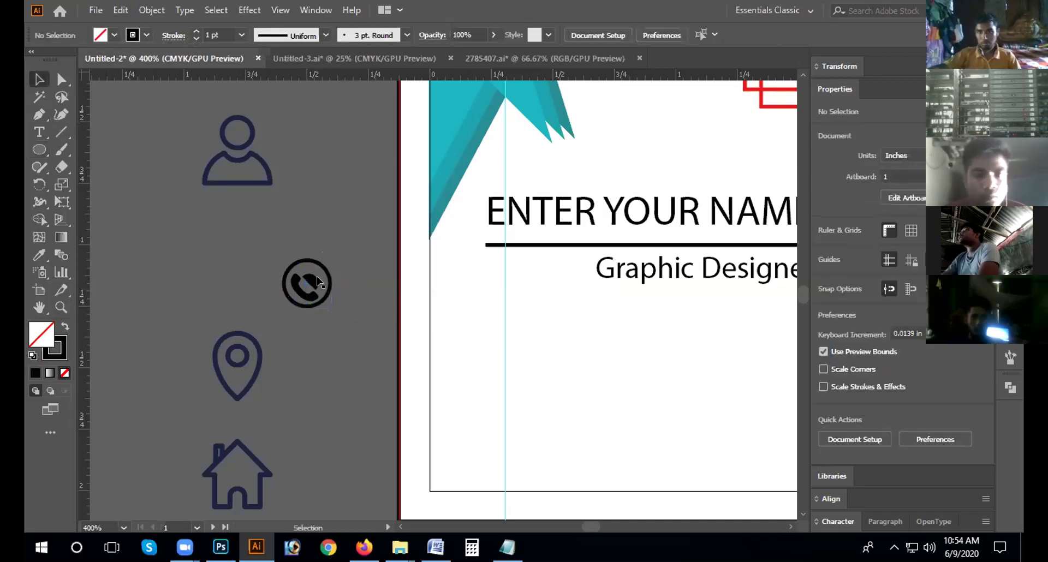
# Step: Turn the phone handset white and delete its blue wave lines
pyautogui.click(309, 293)
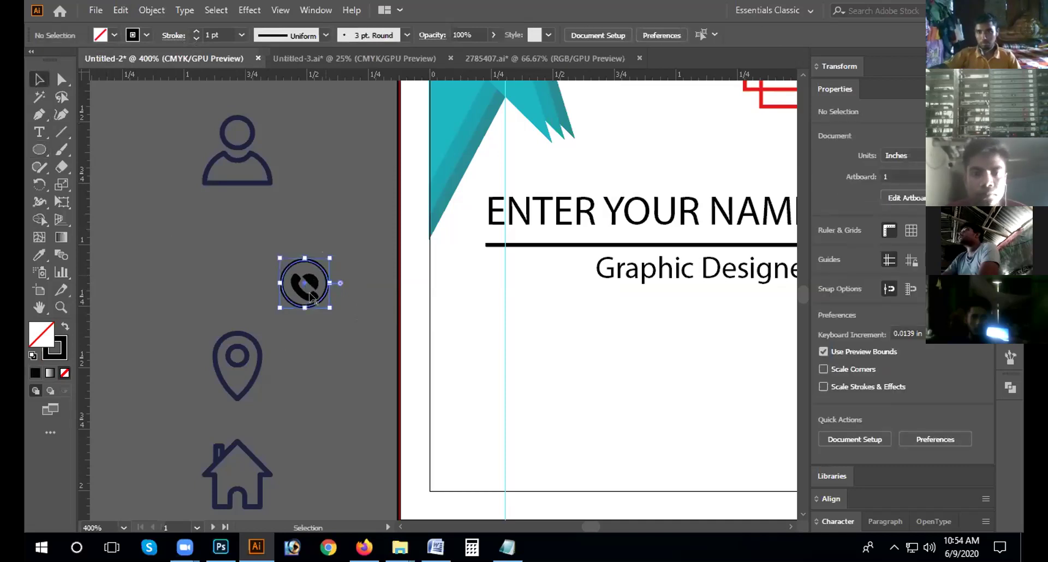
pyautogui.click(114, 35)
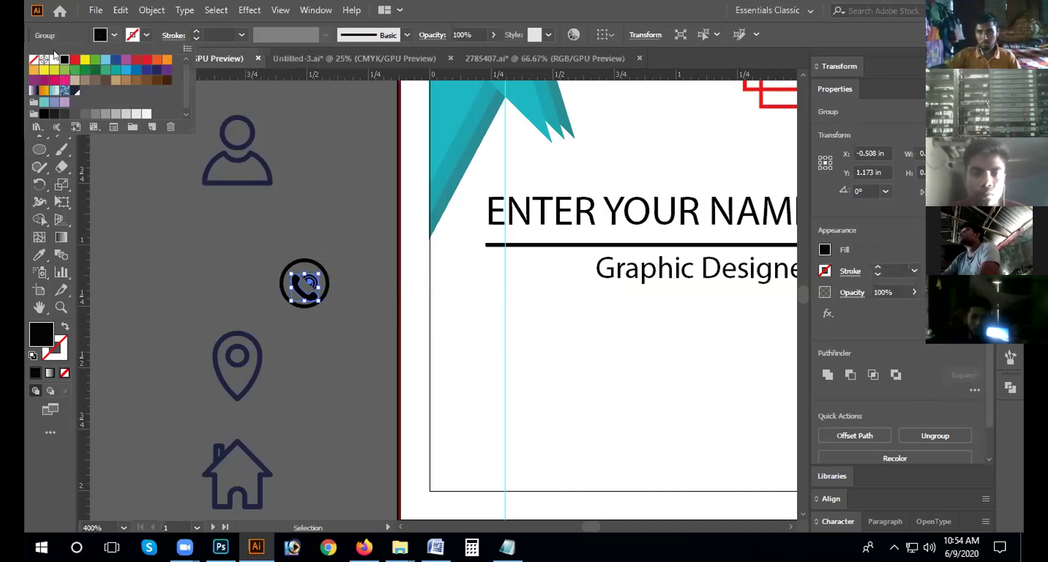
pyautogui.click(53, 61)
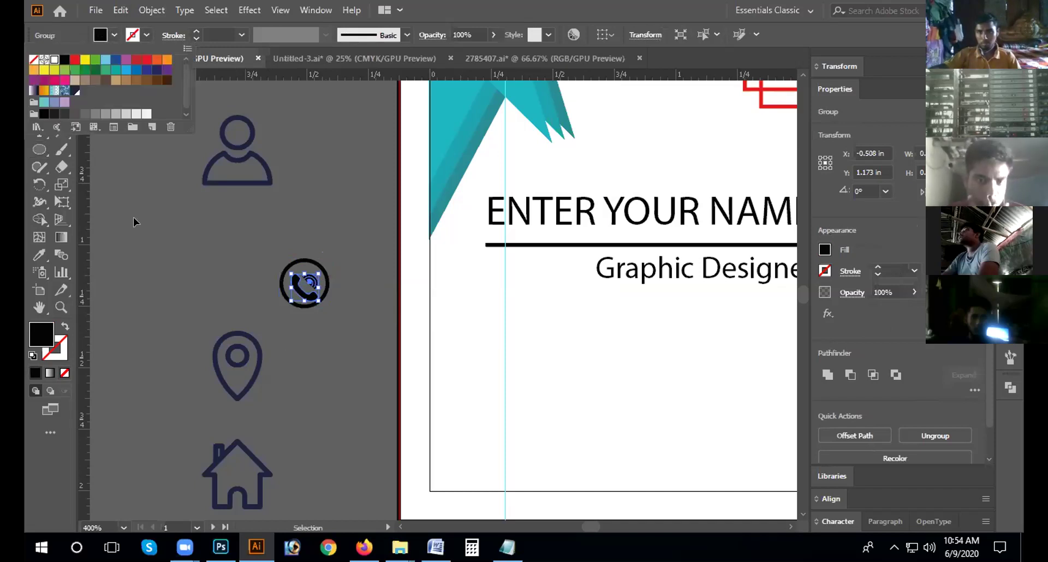
pyautogui.click(320, 273)
pyautogui.moveTo(320, 266); pyautogui.dragTo(323, 269)
pyautogui.moveTo(346, 317); pyautogui.dragTo(307, 270)
pyautogui.press('Delete')
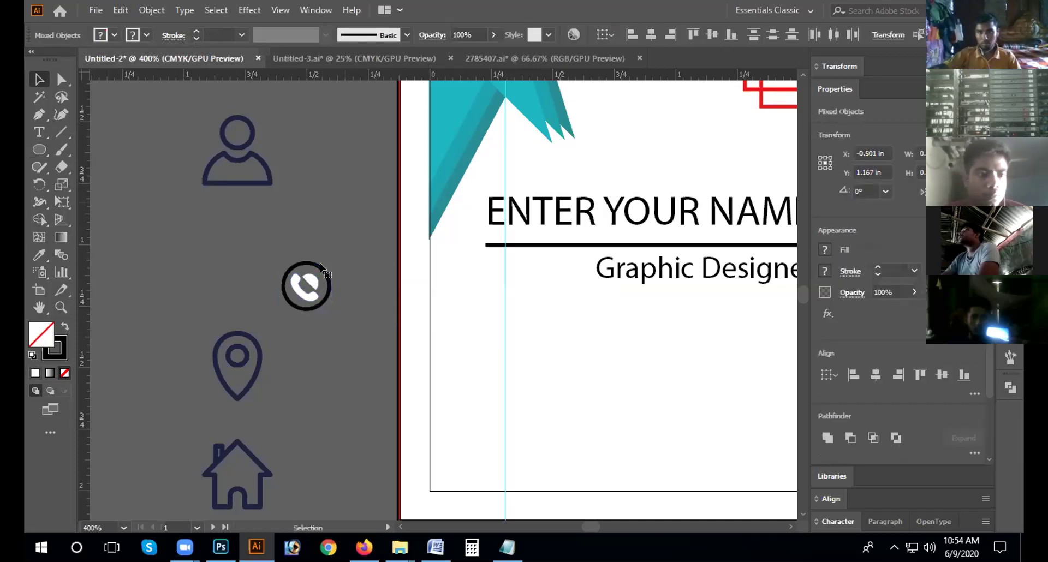
# Step: Fill the circle around the phone with black
pyautogui.click(322, 265)
pyautogui.click(114, 35)
pyautogui.click(64, 59)
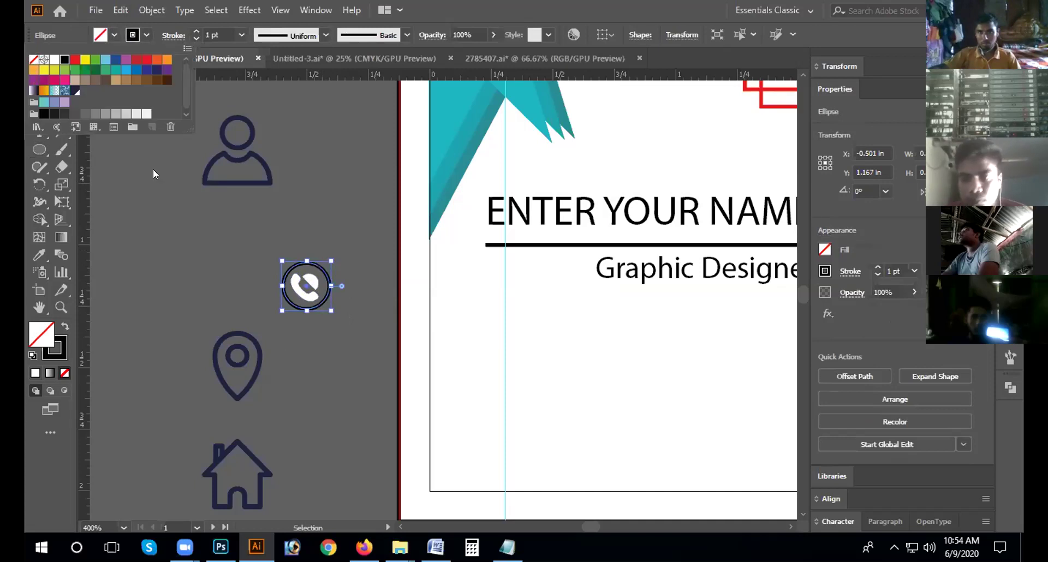
# Step: Send the black circle behind the phone and group the two together
pyautogui.click(293, 264)
pyautogui.rightClick(295, 263)
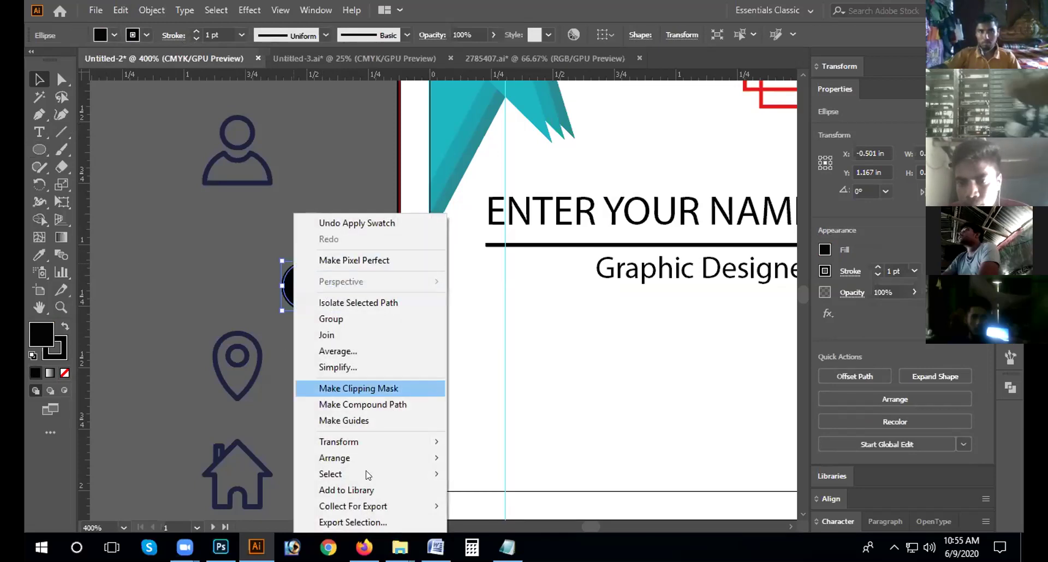
pyautogui.moveTo(370, 459)
pyautogui.click(517, 497)
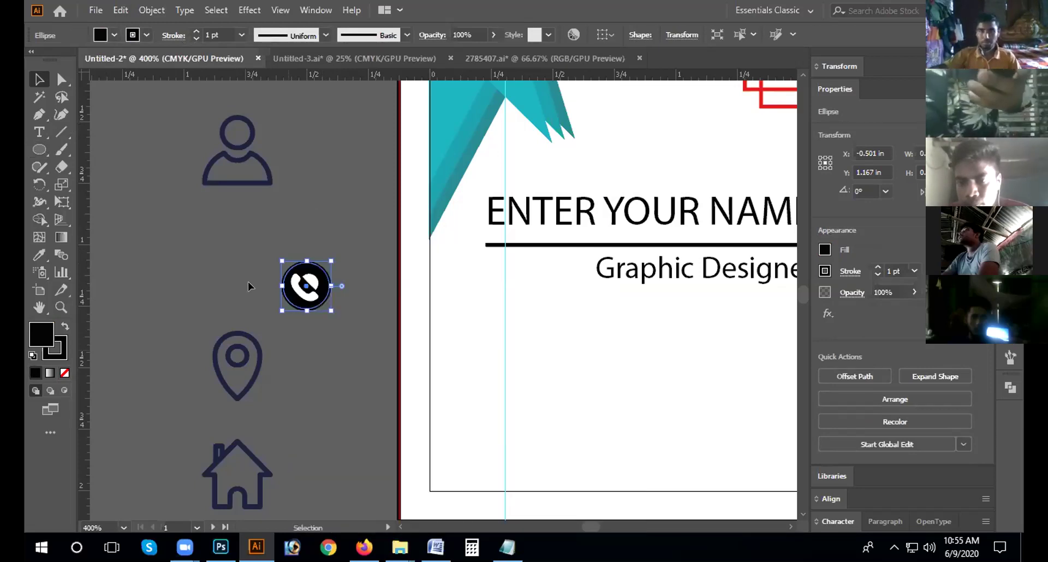
pyautogui.click(272, 244)
pyautogui.moveTo(328, 311); pyautogui.dragTo(319, 296)
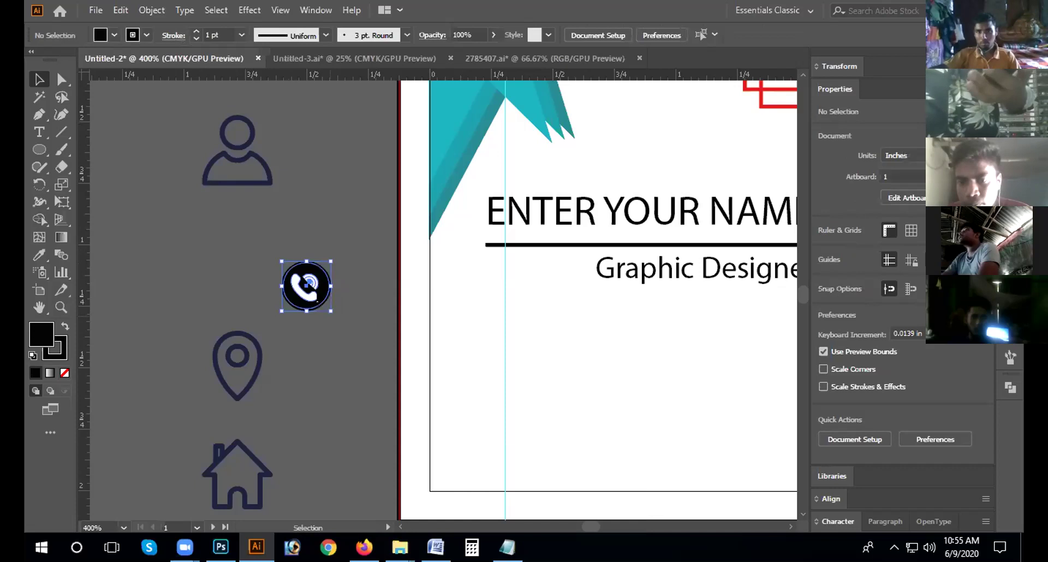
pyautogui.rightClick(319, 296)
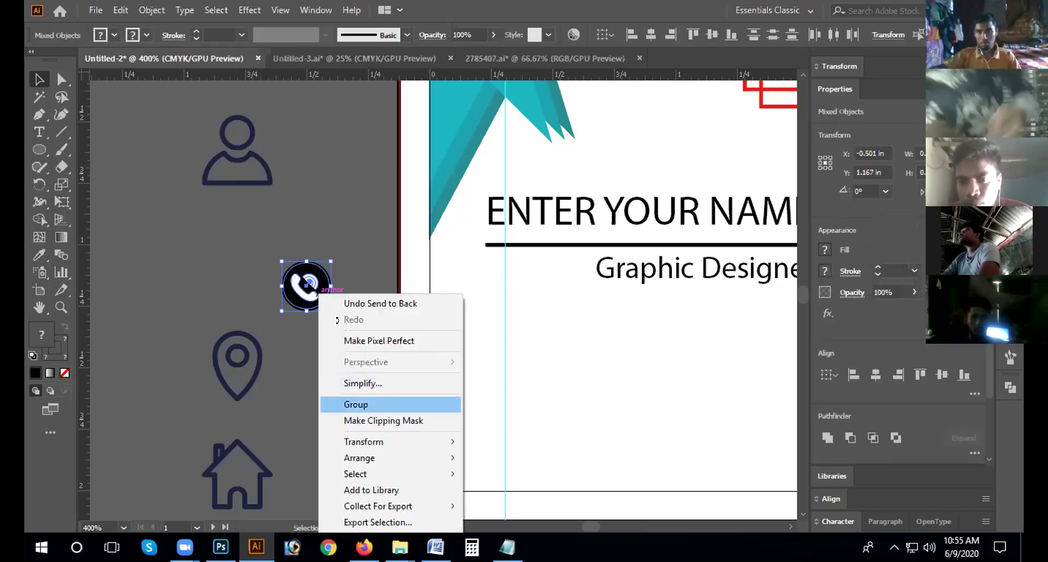
pyautogui.click(356, 404)
# Step: Shift the phone badge left, undoing an accidental rotation of the circle
pyautogui.moveTo(531, 327); pyautogui.dragTo(382, 302)
pyautogui.moveTo(294, 266); pyautogui.dragTo(263, 259)
pyautogui.rightClick(294, 272)
pyautogui.click(304, 268)
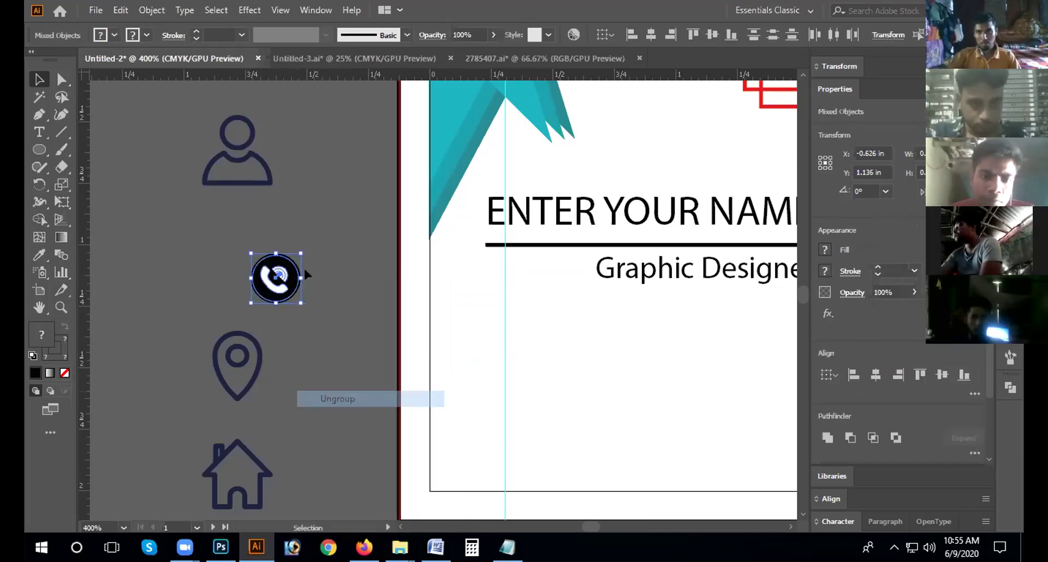
pyautogui.click(293, 266)
pyautogui.moveTo(295, 264); pyautogui.dragTo(309, 216)
pyautogui.press('a')
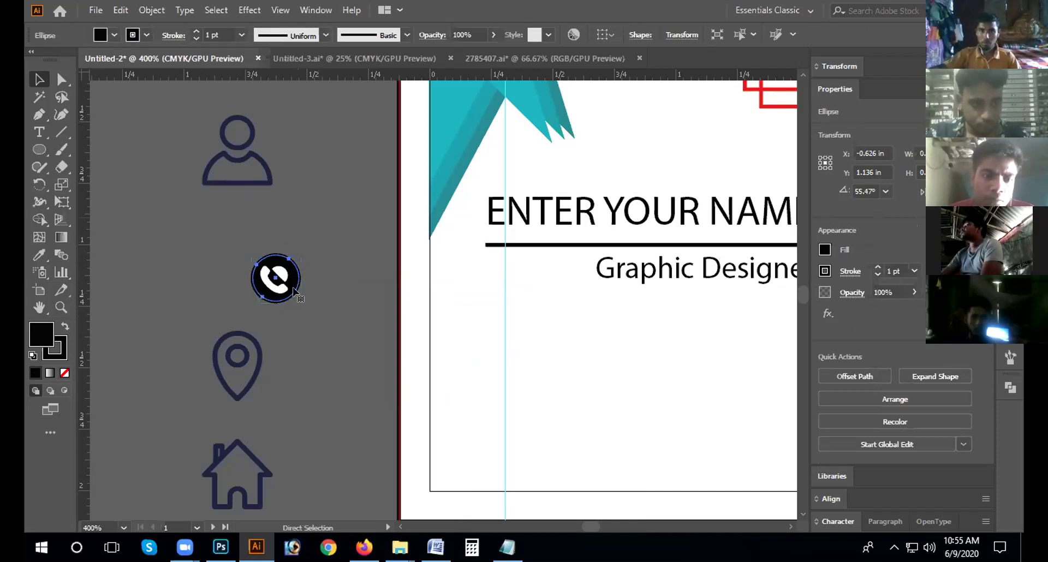
pyautogui.press('v')
# Step: Regroup the circle and phone with Ctrl+G and place the badge on the card below the name
pyautogui.moveTo(275, 278); pyautogui.dragTo(299, 382)
pyautogui.rightClick(288, 292)
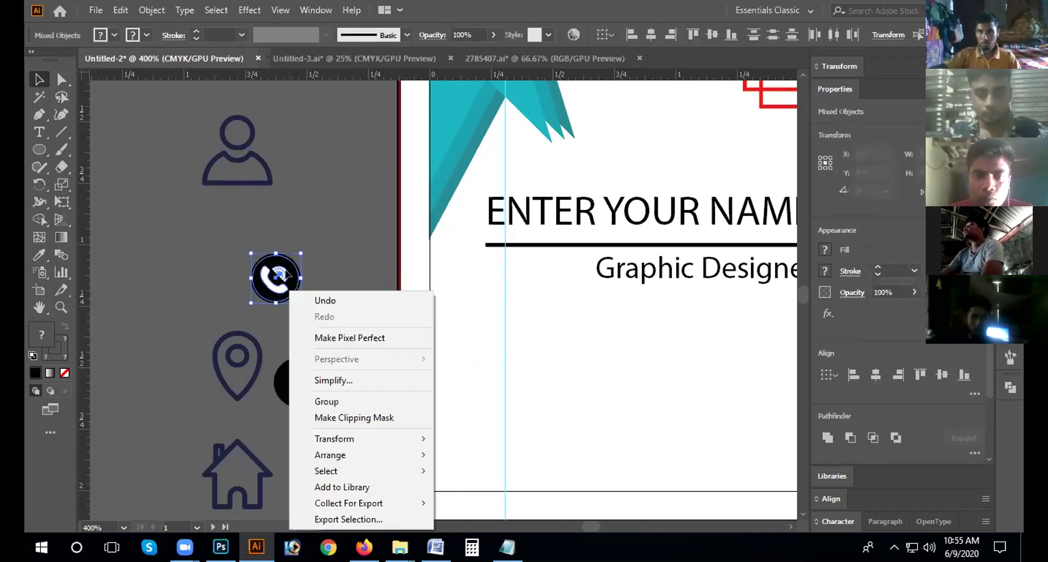
pyautogui.hotkey('ctrl', 'g')
pyautogui.moveTo(285, 273); pyautogui.dragTo(482, 357)
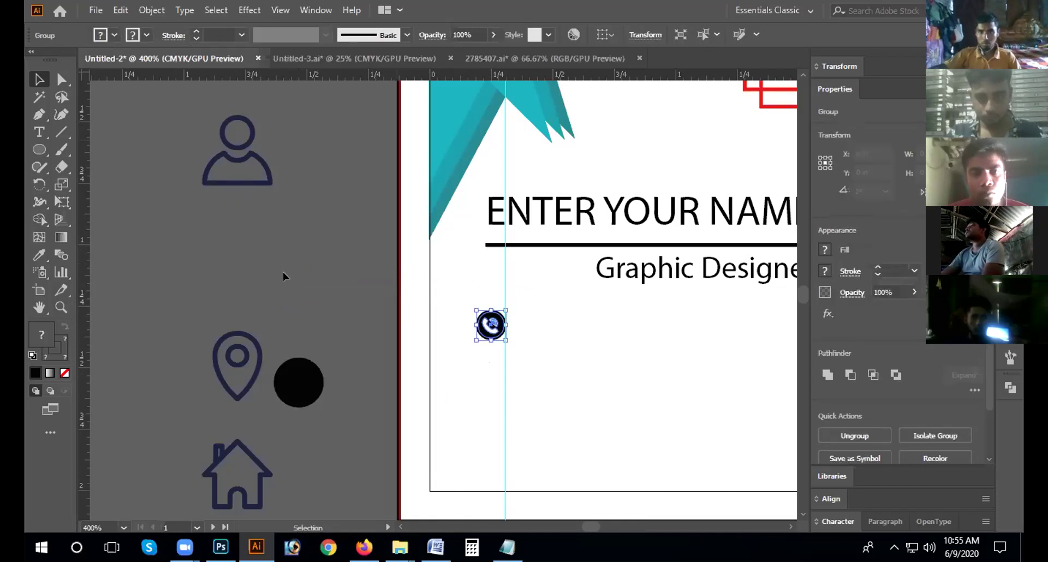
pyautogui.click(282, 272)
# Step: Move the envelope icon up the pasteboard to sit above the location pin
pyautogui.scroll(-1, 213, 321)
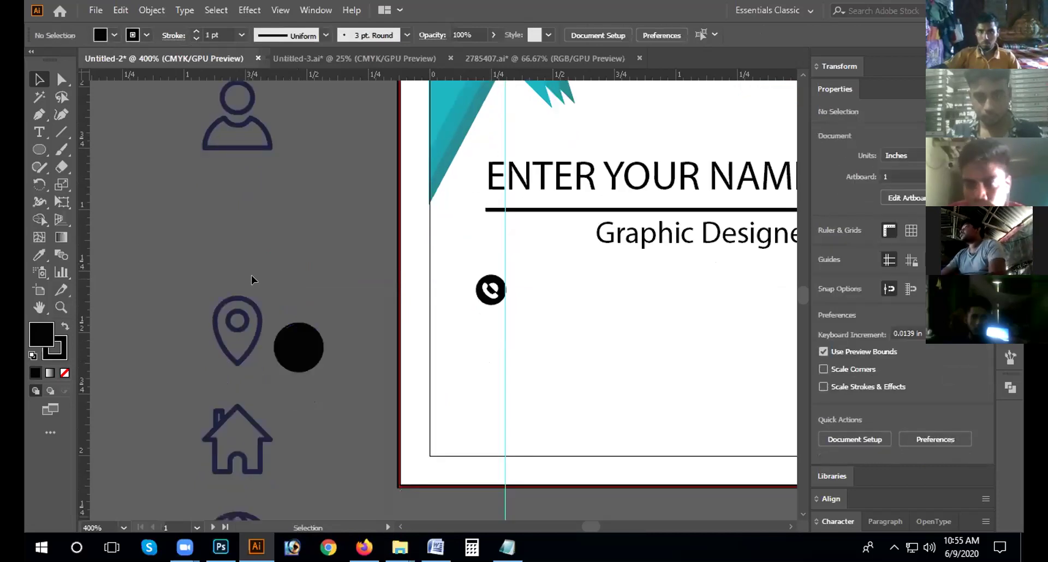
pyautogui.scroll(-1, 286, 297)
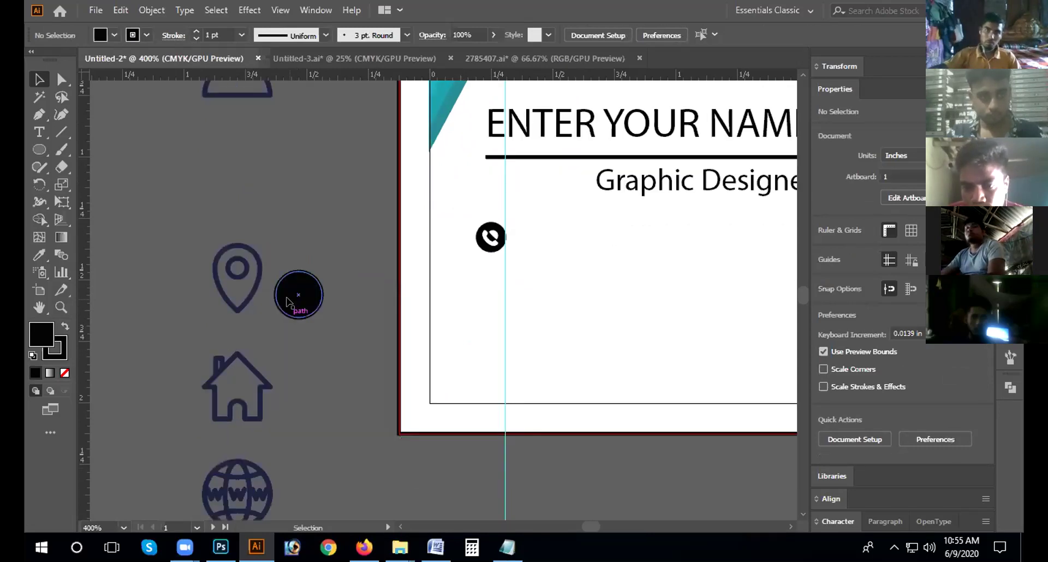
pyautogui.scroll(-1, 286, 297)
pyautogui.scroll(1, 286, 300)
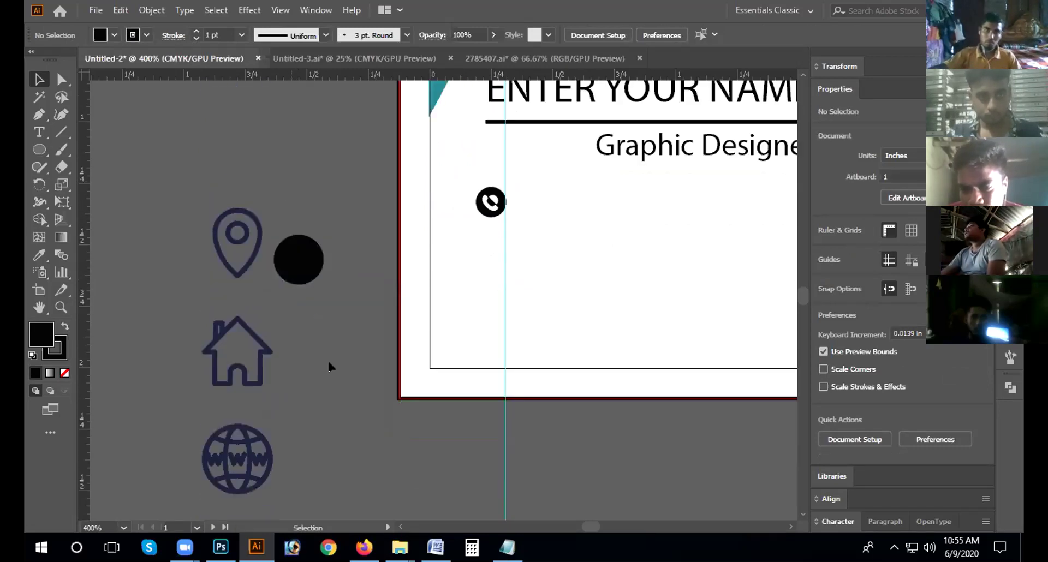
pyautogui.scroll(-4, 259, 385)
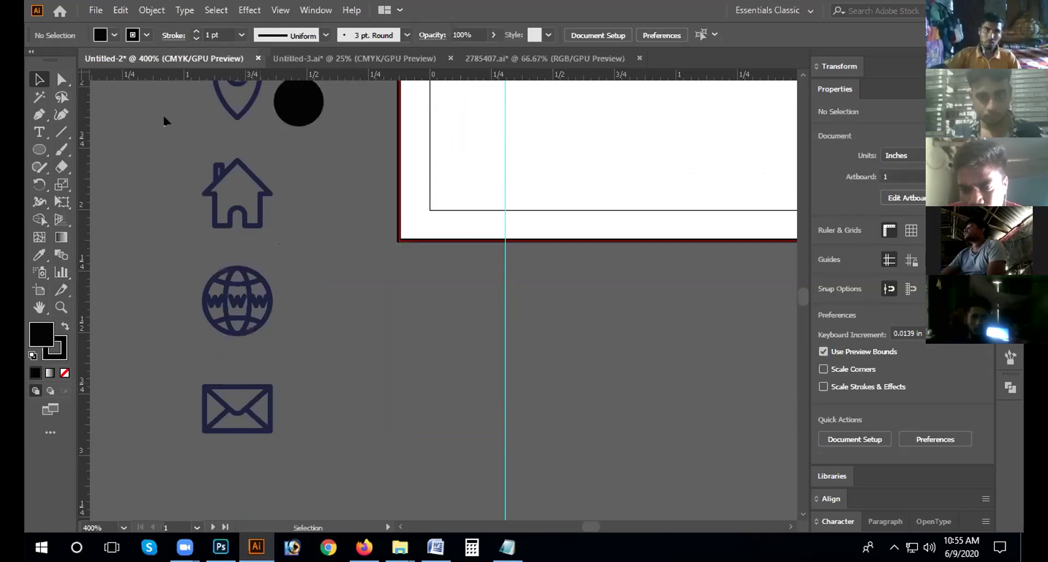
pyautogui.moveTo(250, 384); pyautogui.dragTo(164, 118)
pyautogui.scroll(5, 148, 389)
pyautogui.moveTo(147, 389); pyautogui.dragTo(281, 244)
pyautogui.scroll(2, 144, 380)
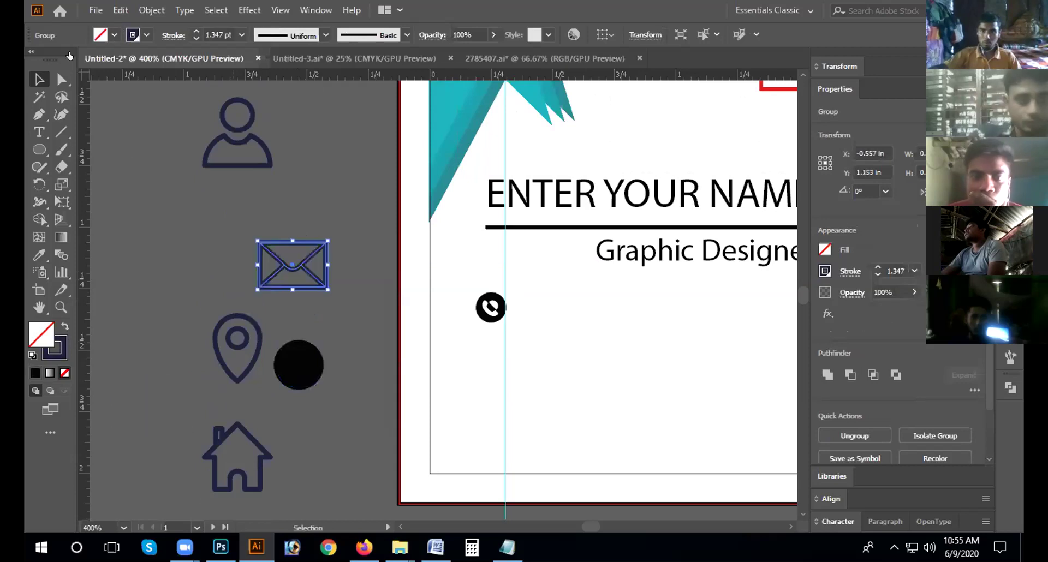
# Step: Give the envelope a white fill and remove its stroke
pyautogui.click(114, 35)
pyautogui.click(54, 59)
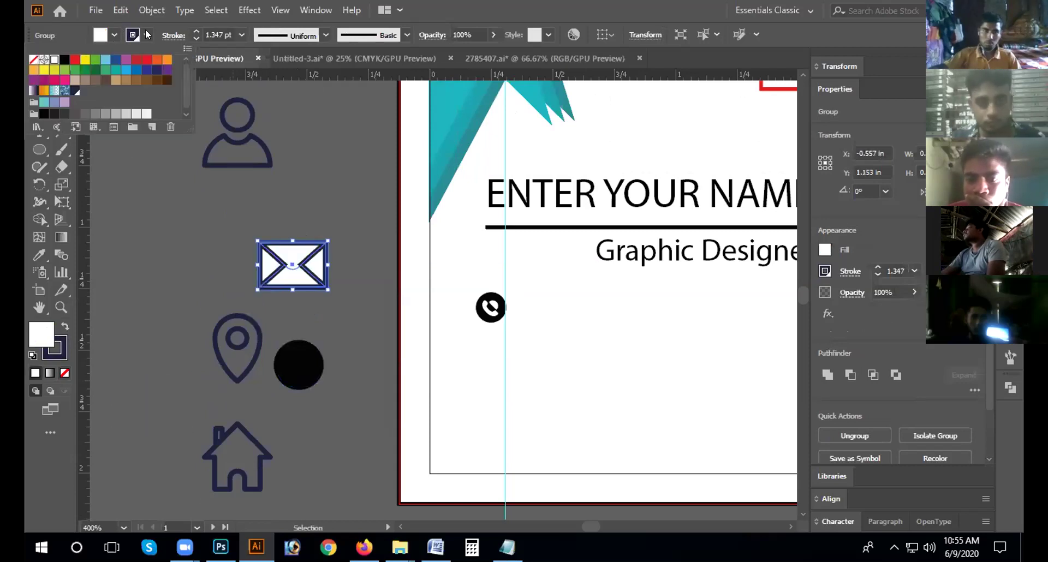
pyautogui.click(146, 35)
pyautogui.click(146, 36)
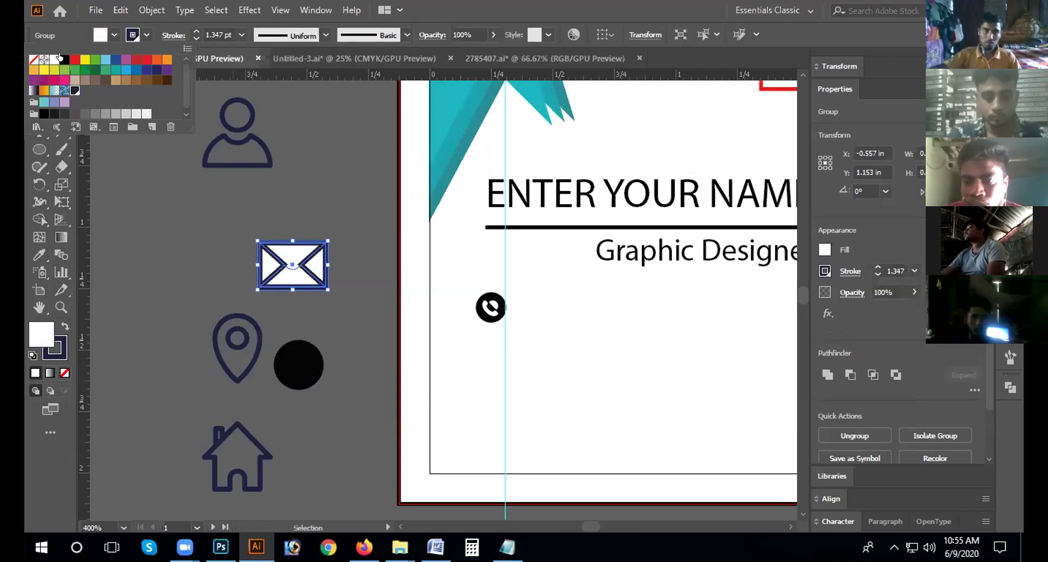
pyautogui.click(33, 61)
pyautogui.click(266, 286)
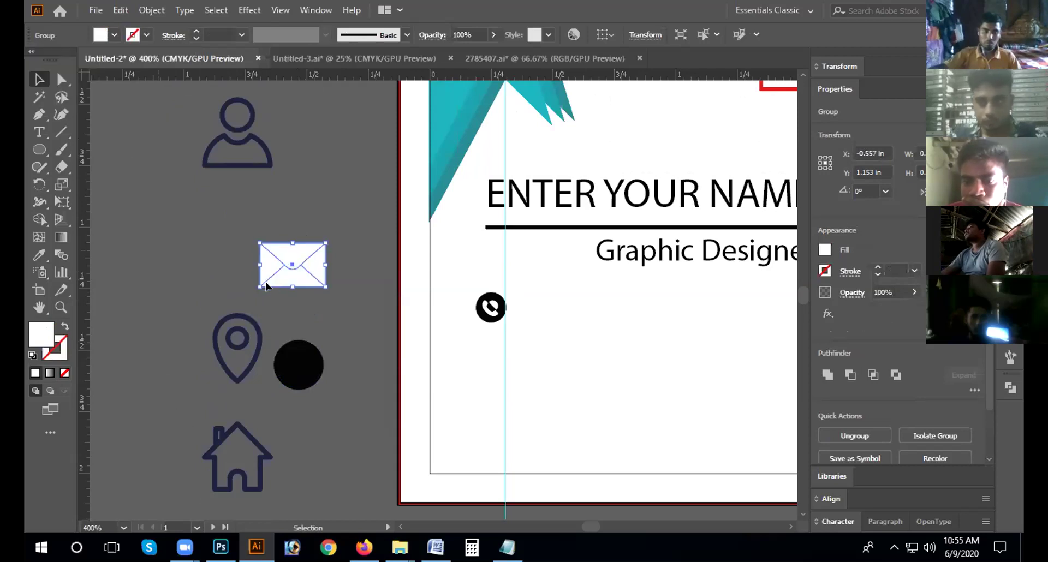
pyautogui.click(322, 303)
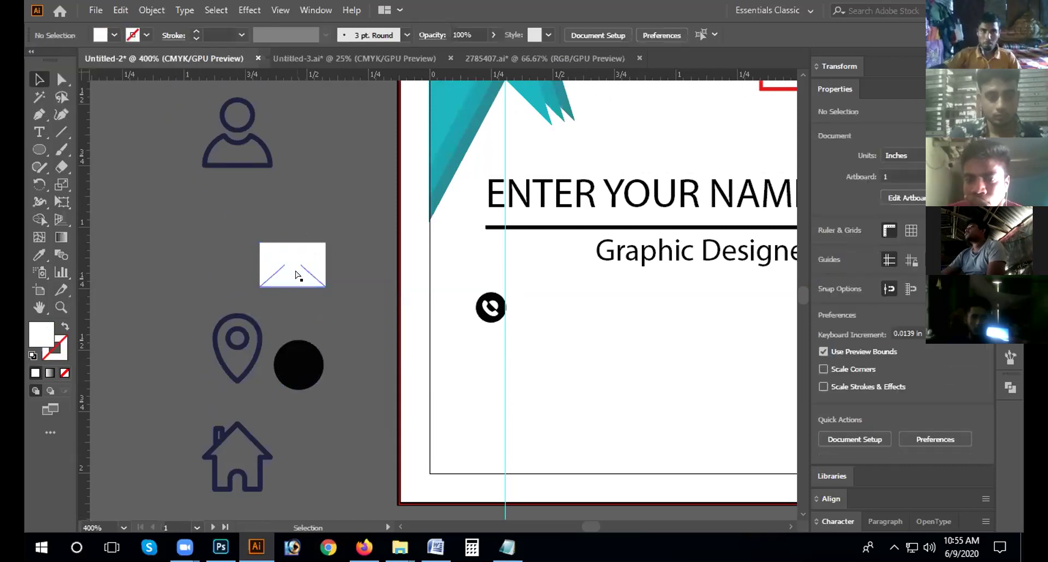
# Step: Undo the stroke removal and thin the envelope's outlines to 0.25 pt
pyautogui.press('a')
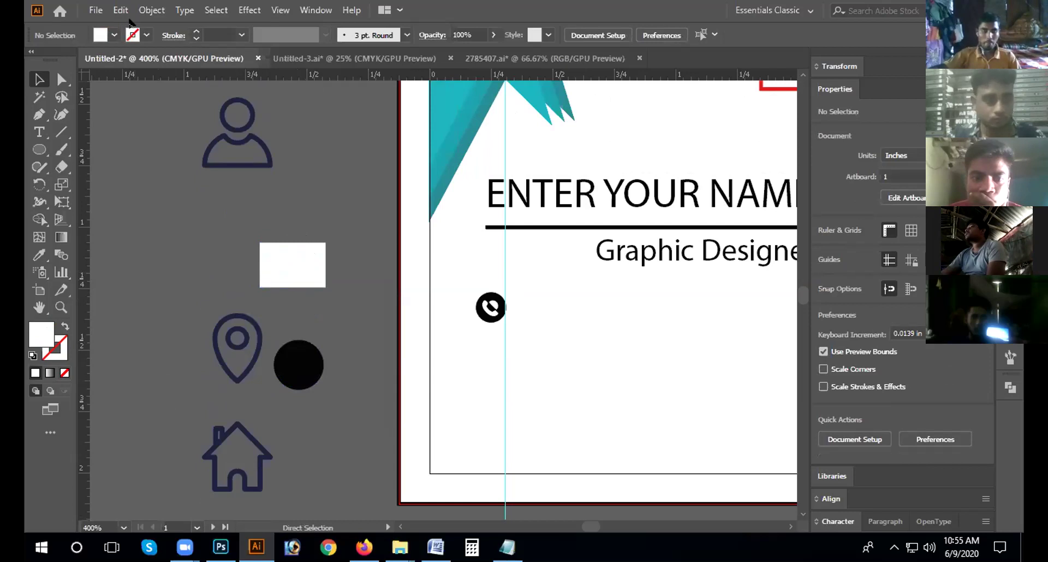
pyautogui.press('v')
pyautogui.click(140, 41)
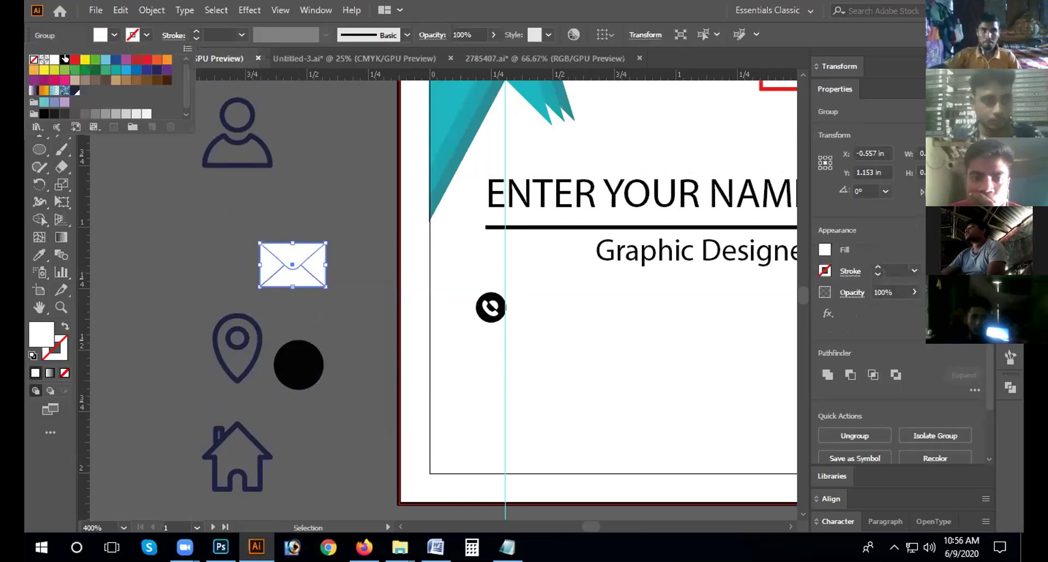
pyautogui.hotkey('ctrl', 'z')
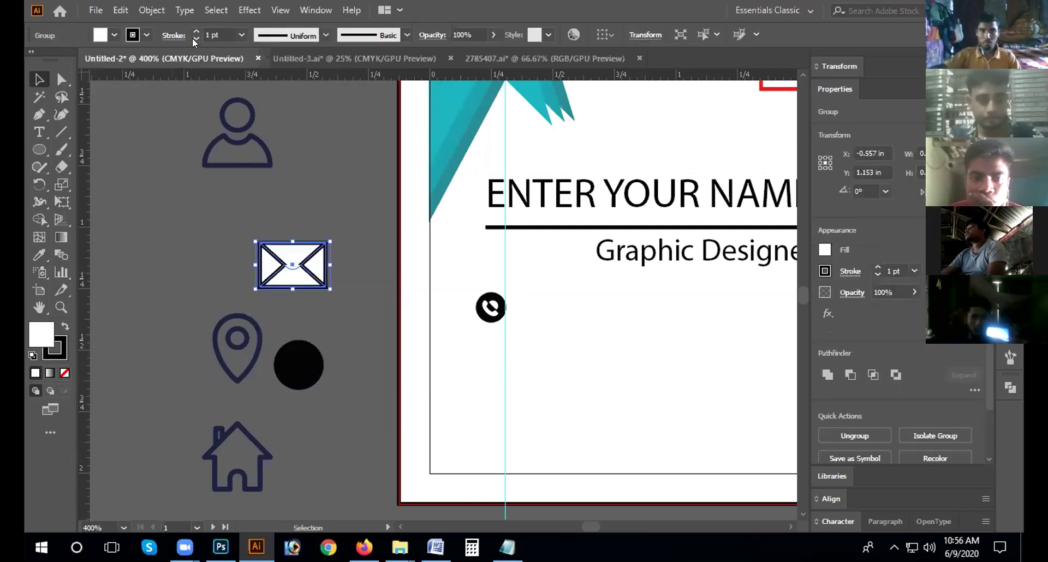
pyautogui.click(196, 38)
pyautogui.click(196, 38)
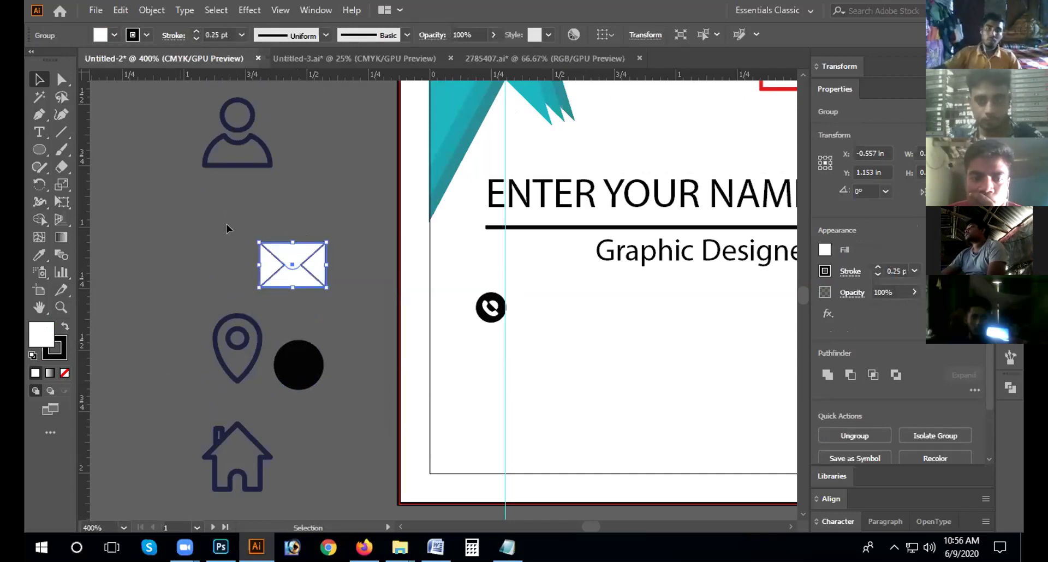
pyautogui.click(241, 236)
# Step: Ungroup the envelope and check the flap path's stroke colour
pyautogui.click(284, 259)
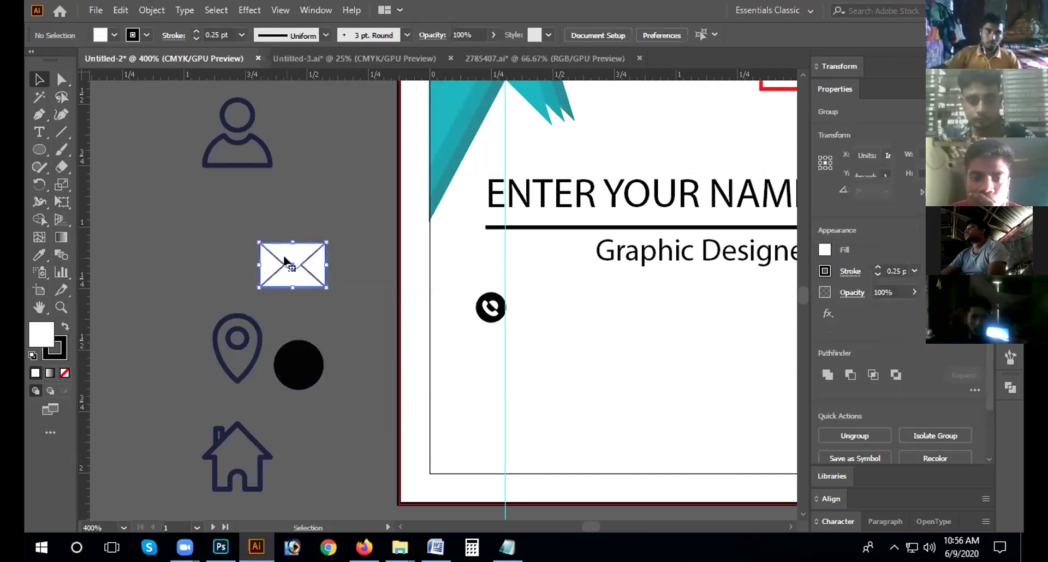
pyautogui.rightClick(284, 259)
pyautogui.click(339, 378)
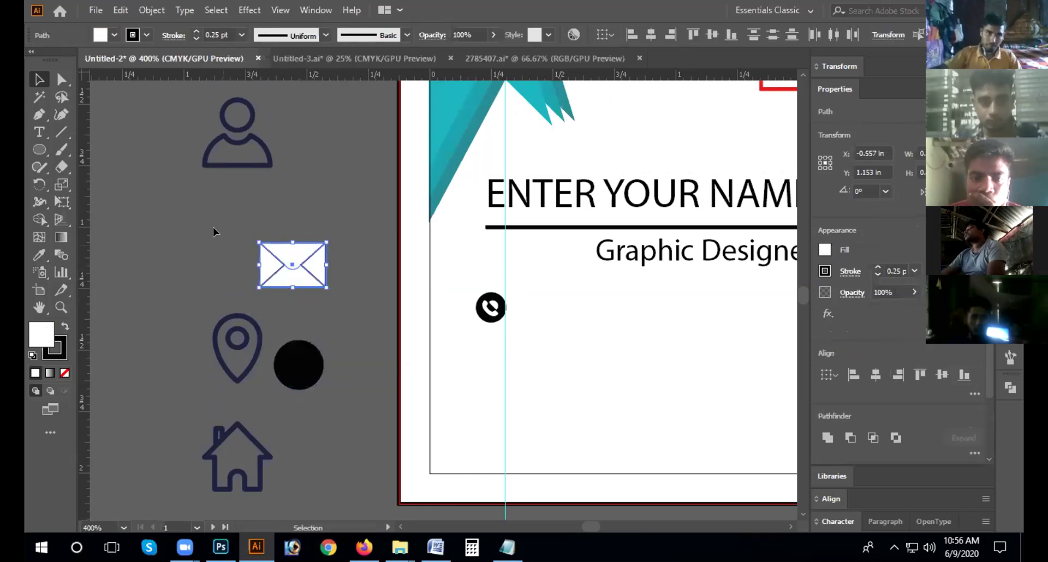
pyautogui.keyDown('shift'); pyautogui.click(287, 265); pyautogui.keyUp('shift')
pyautogui.keyDown('shift'); pyautogui.click(289, 273); pyautogui.keyUp('shift')
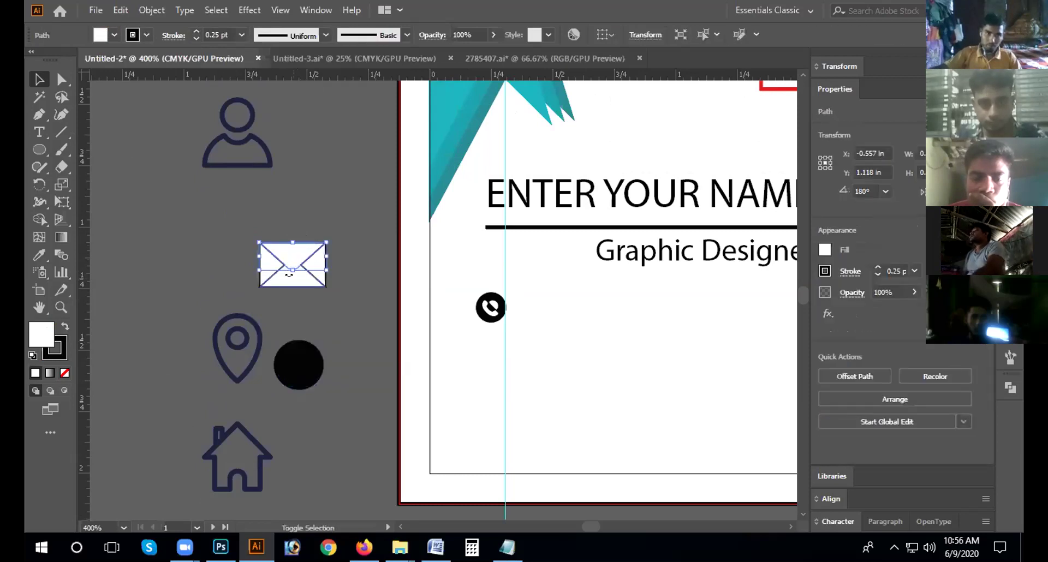
pyautogui.click(146, 35)
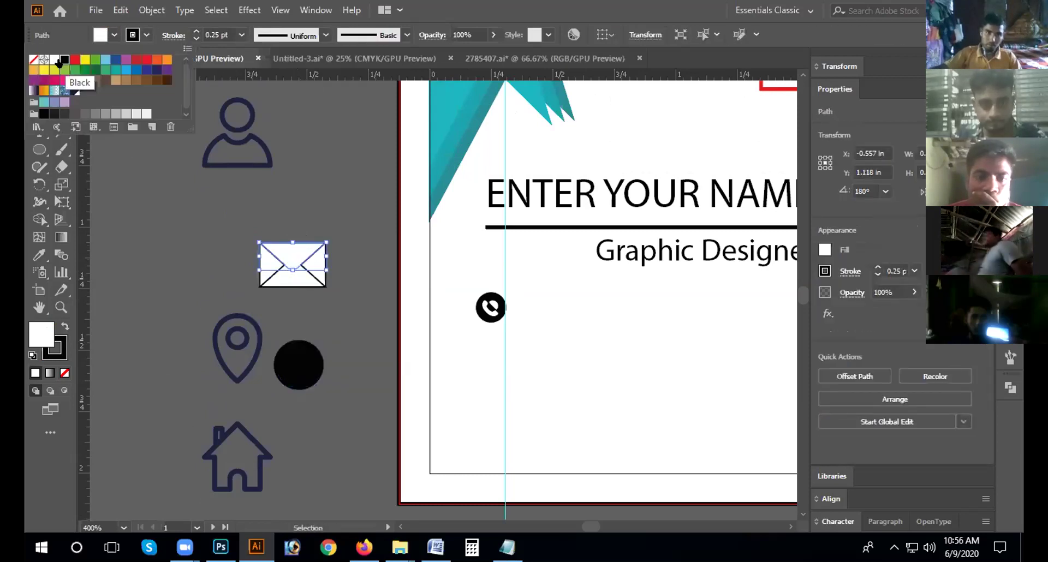
pyautogui.click(195, 228)
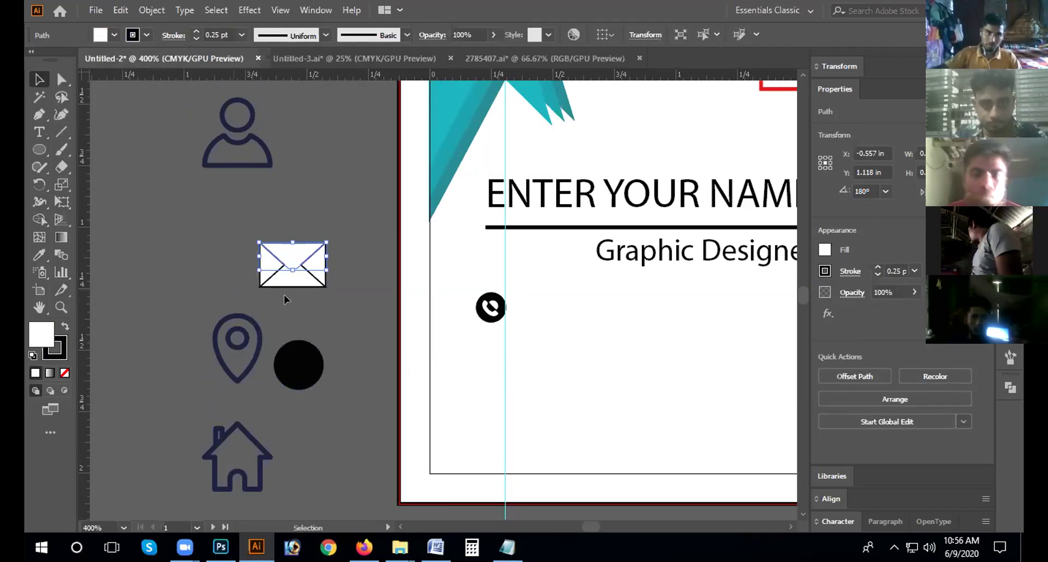
pyautogui.click(294, 295)
# Step: Check the lower envelope path's stroke, entering and leaving isolation mode
pyautogui.click(293, 275)
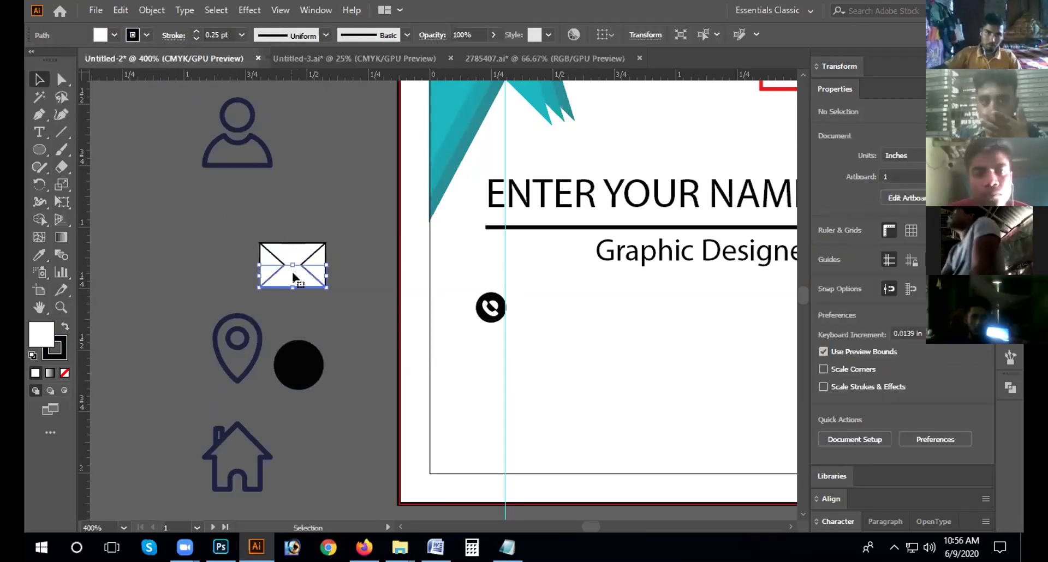
pyautogui.click(132, 35)
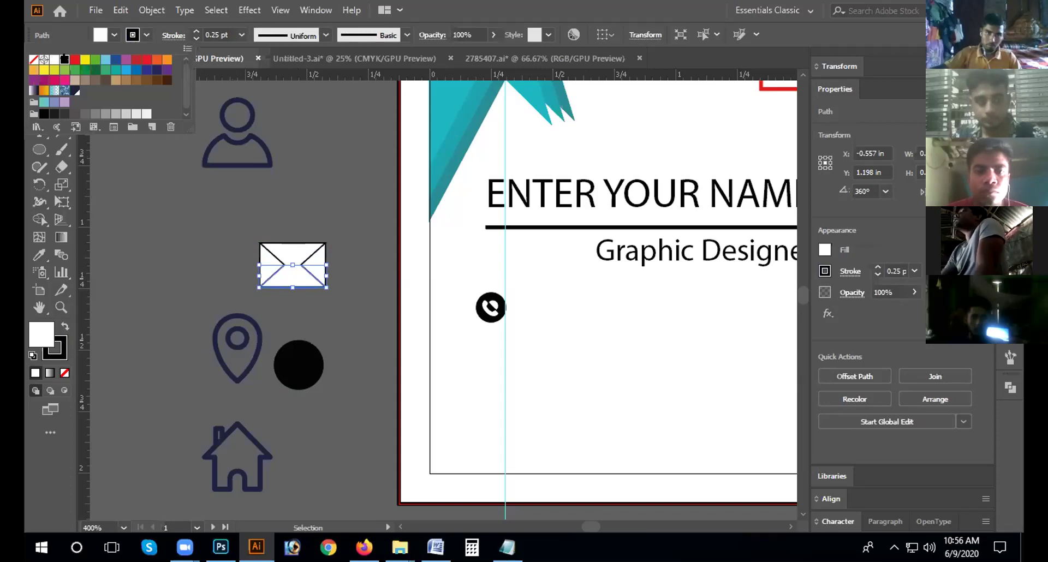
pyautogui.click(311, 317)
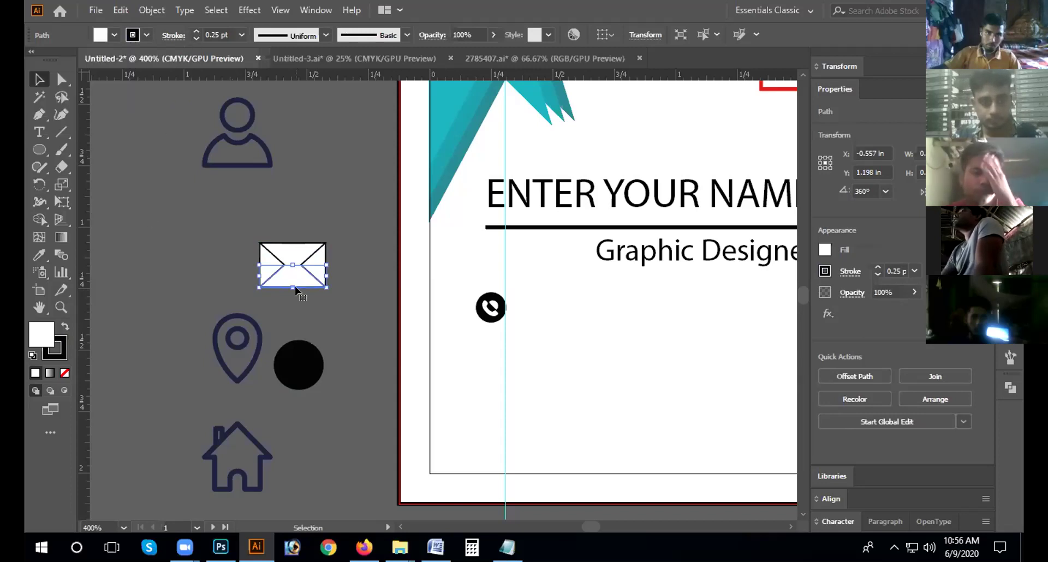
pyautogui.doubleClick(297, 286)
pyautogui.doubleClick(225, 235)
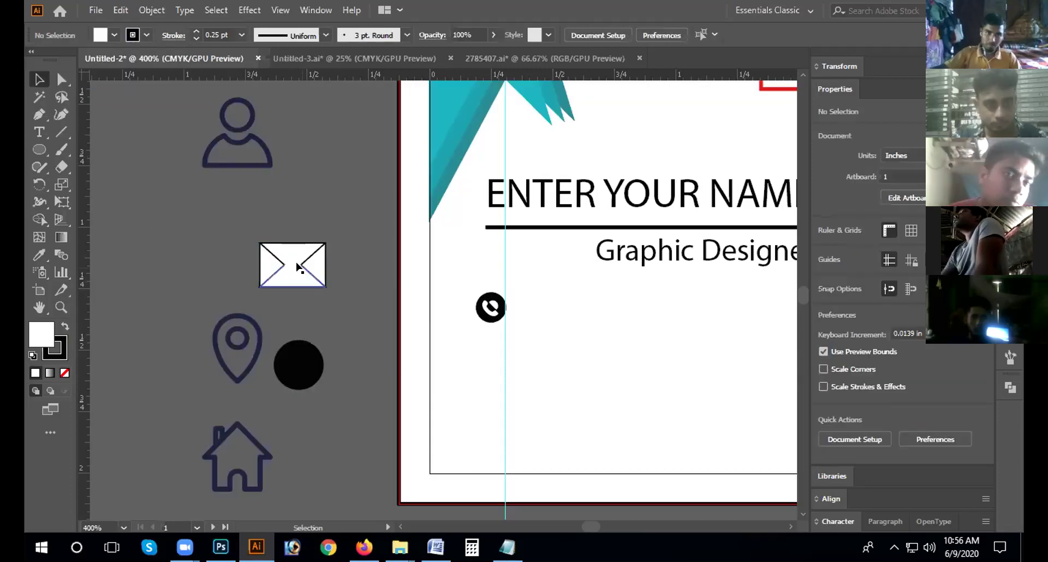
# Step: Revert the envelope to its dark outlined look with an undo
pyautogui.click(297, 268)
pyautogui.rightClick(297, 270)
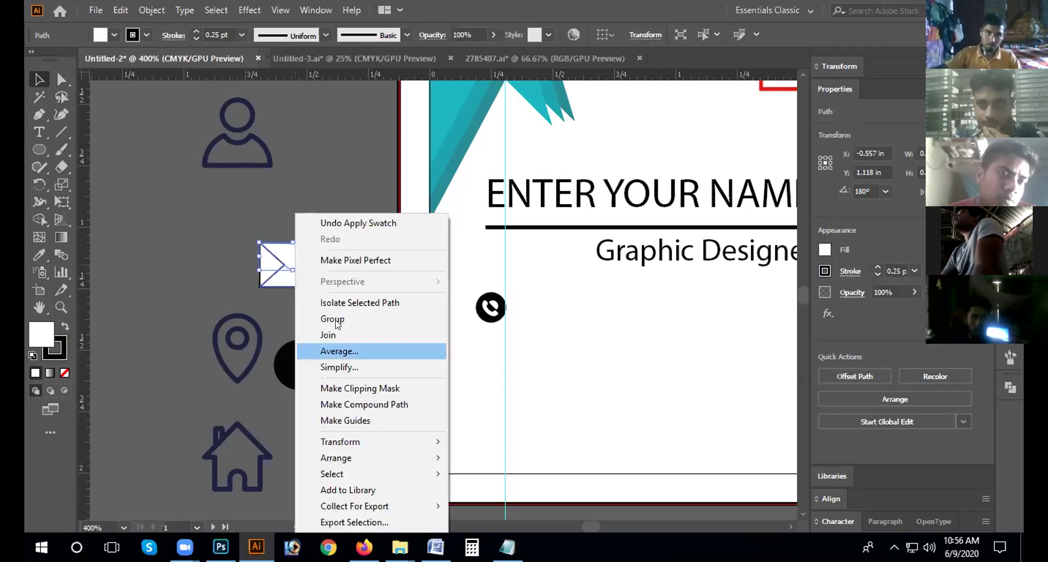
pyautogui.click(250, 222)
pyautogui.click(289, 287)
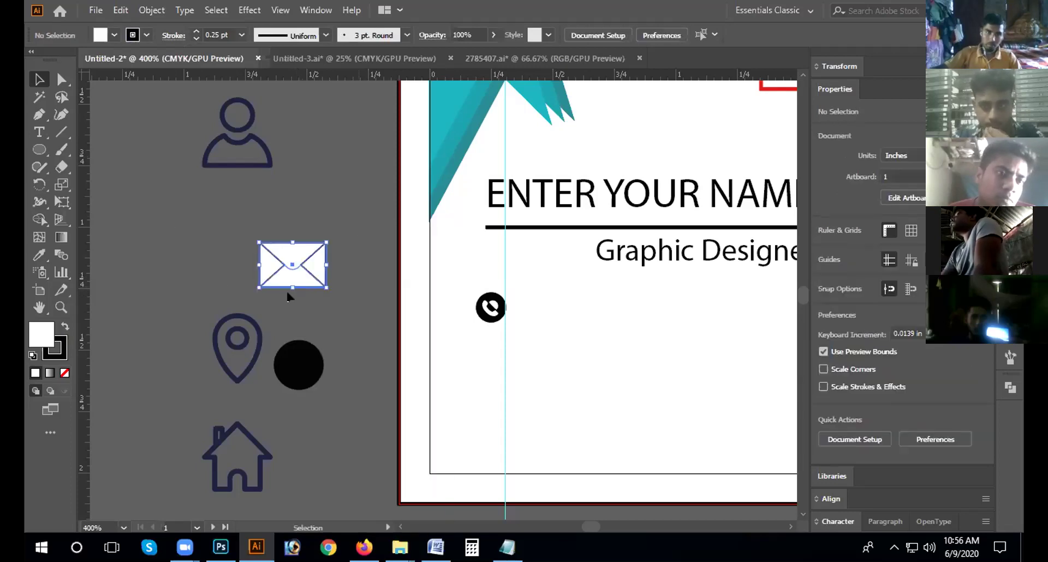
pyautogui.click(94, 261)
pyautogui.click(289, 285)
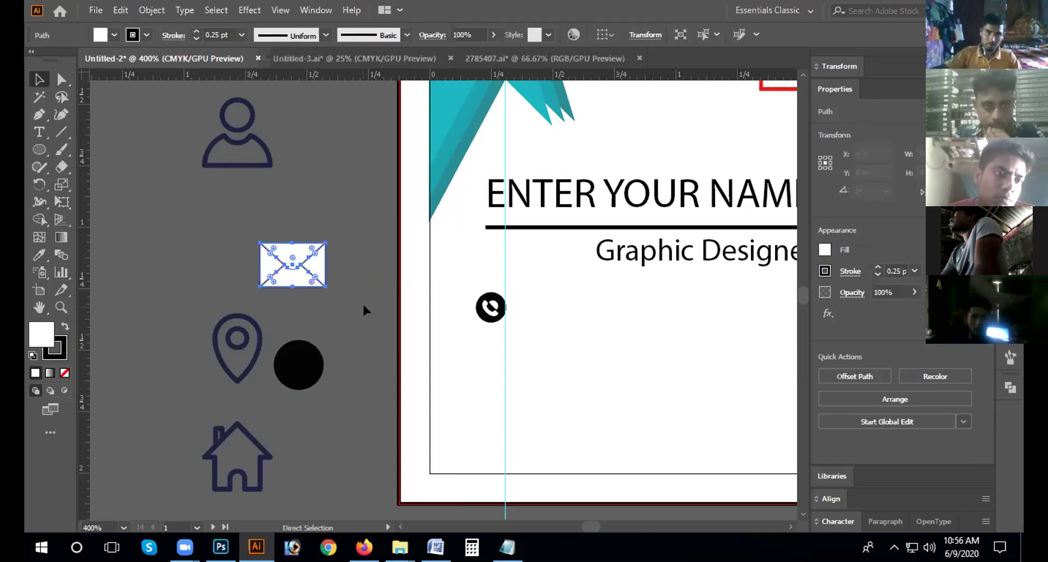
pyautogui.hotkey('ctrl', 'z')
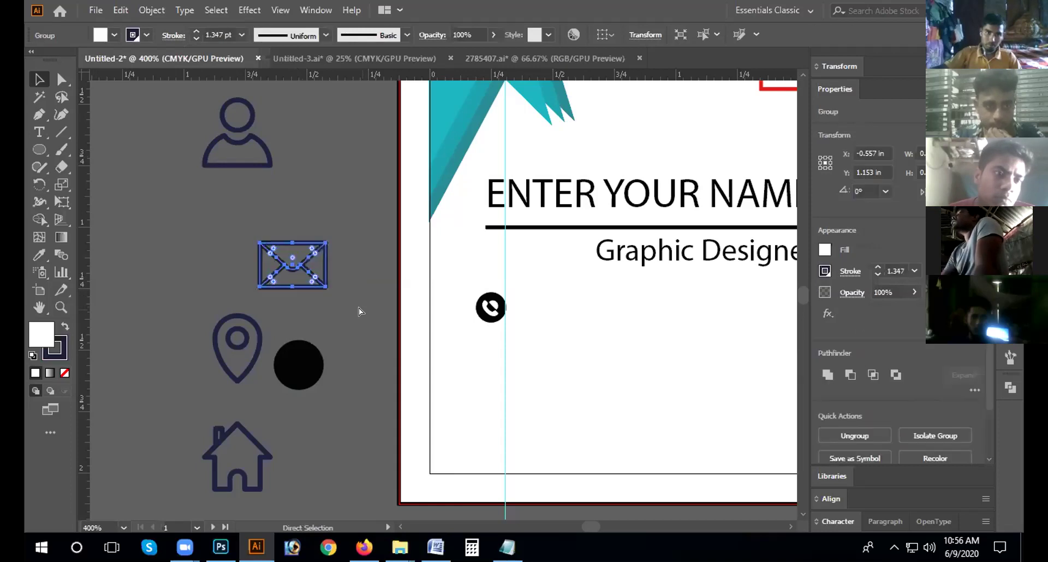
pyautogui.press('v')
pyautogui.hotkey('ctrl', 'shift', 'a')
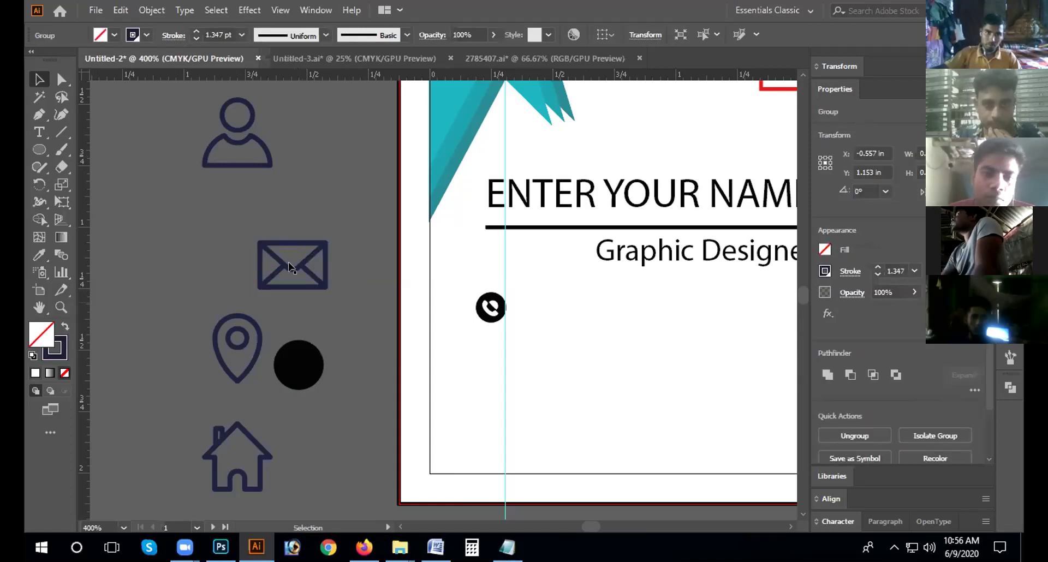
# Step: Give the envelope a black outline at 0.5 pt stroke weight
pyautogui.click(293, 266)
pyautogui.click(145, 35)
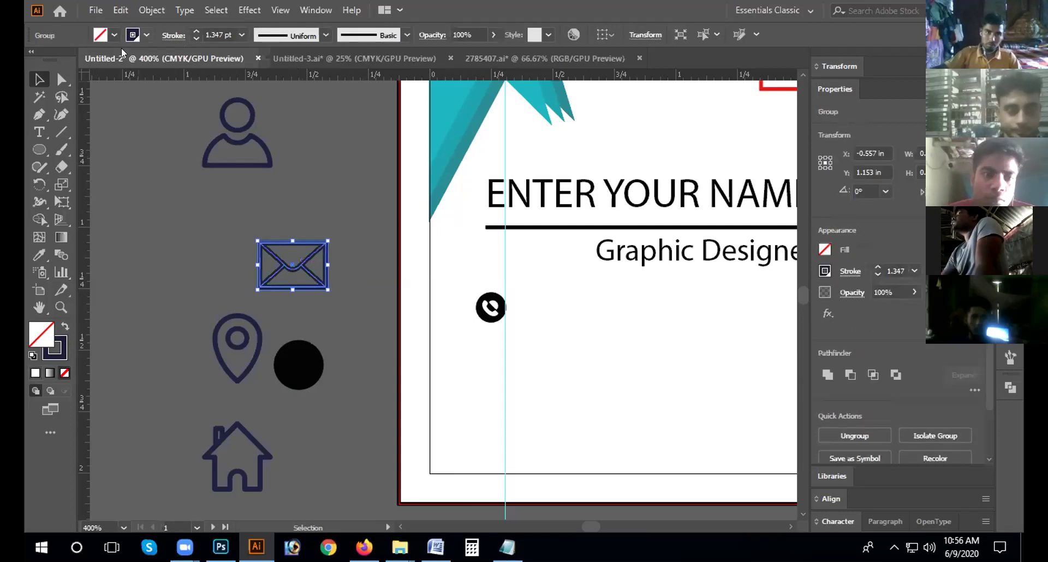
pyautogui.click(64, 60)
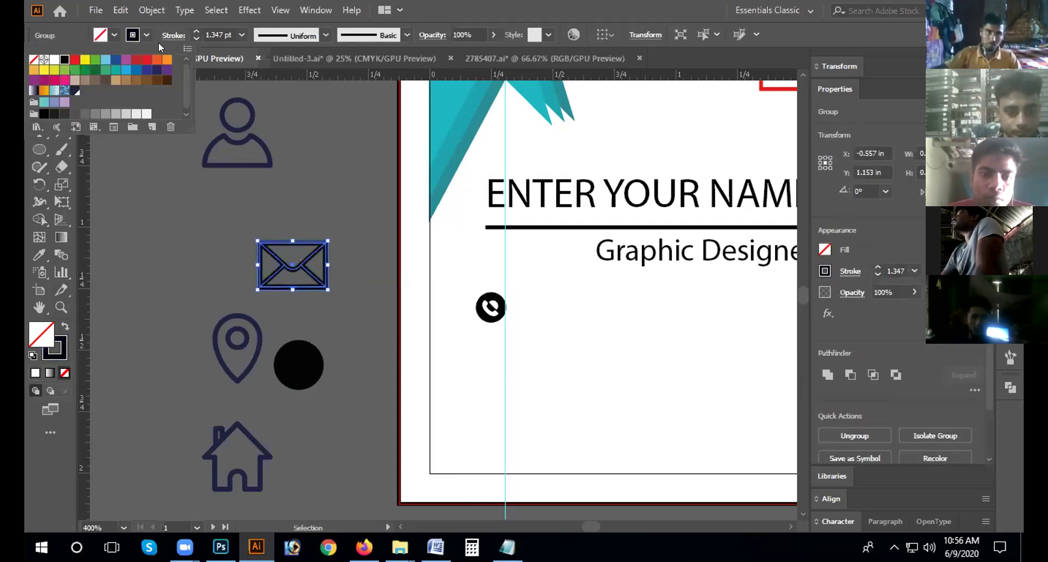
pyautogui.click(198, 39)
pyautogui.click(197, 39)
pyautogui.click(197, 39)
pyautogui.click(196, 39)
pyautogui.click(195, 31)
# Step: Try a white fill on the envelope twice, undoing it each time
pyautogui.click(113, 37)
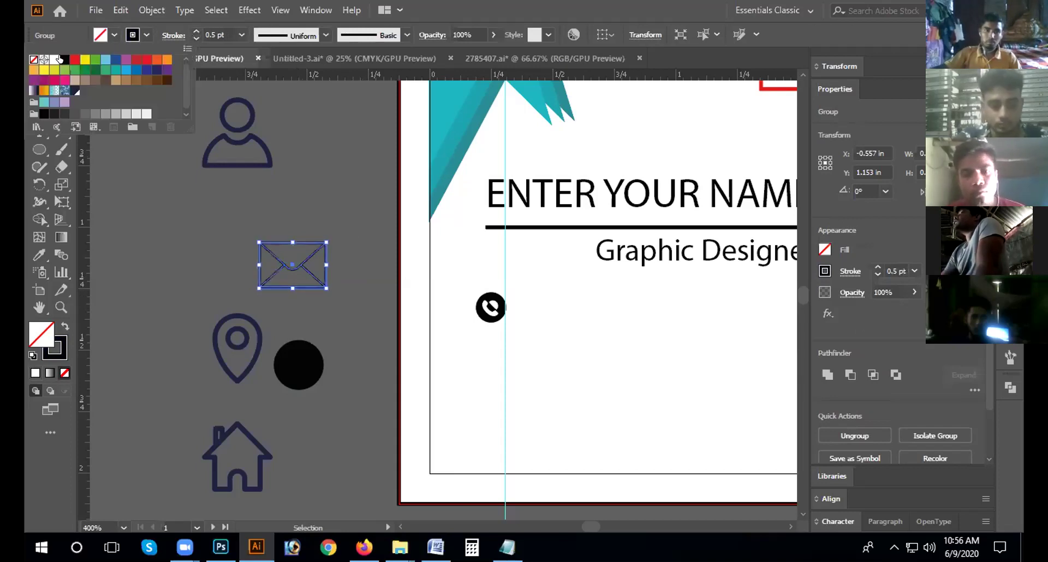
pyautogui.click(53, 58)
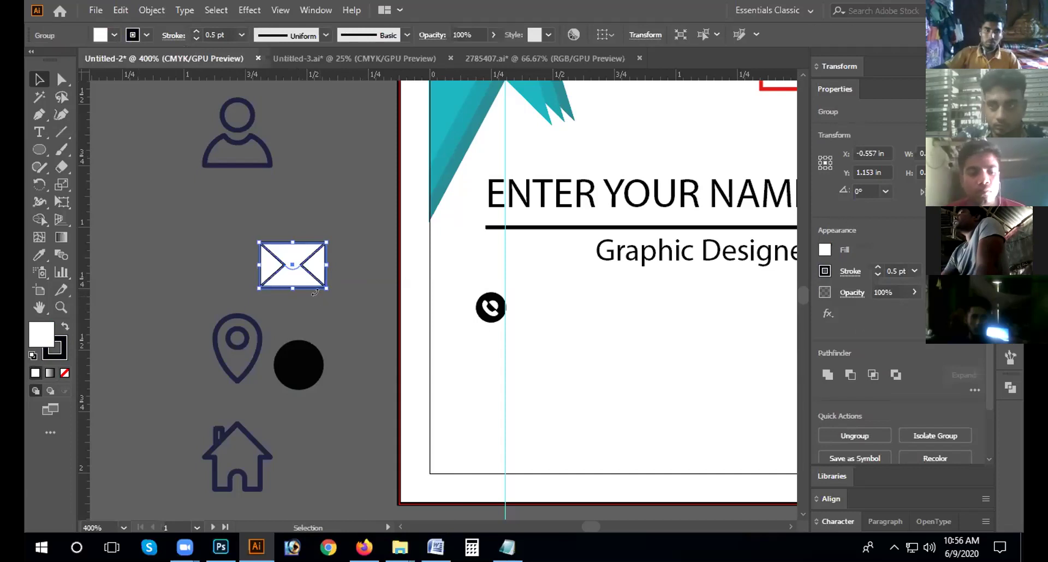
pyautogui.click(202, 229)
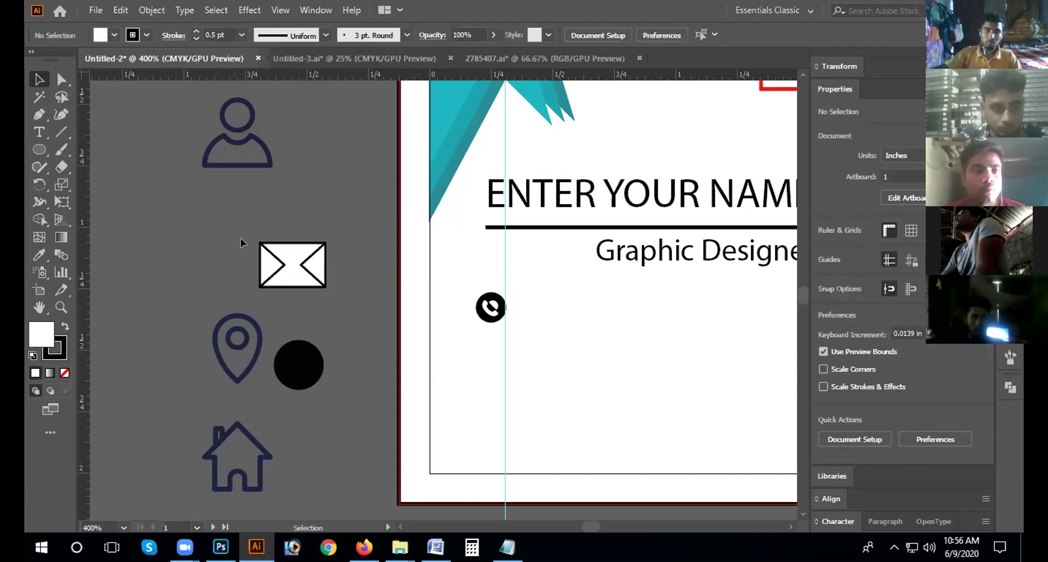
pyautogui.hotkey('ctrl', 'z')
pyautogui.hotkey('ctrl', 'z')
pyautogui.click(223, 257)
pyautogui.moveTo(261, 231); pyautogui.dragTo(334, 285)
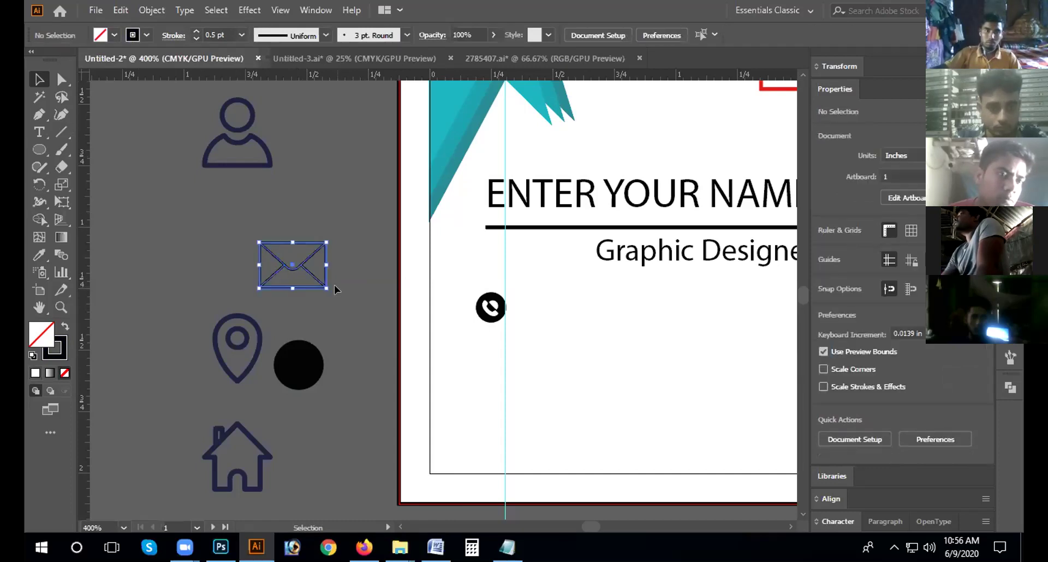
pyautogui.click(109, 36)
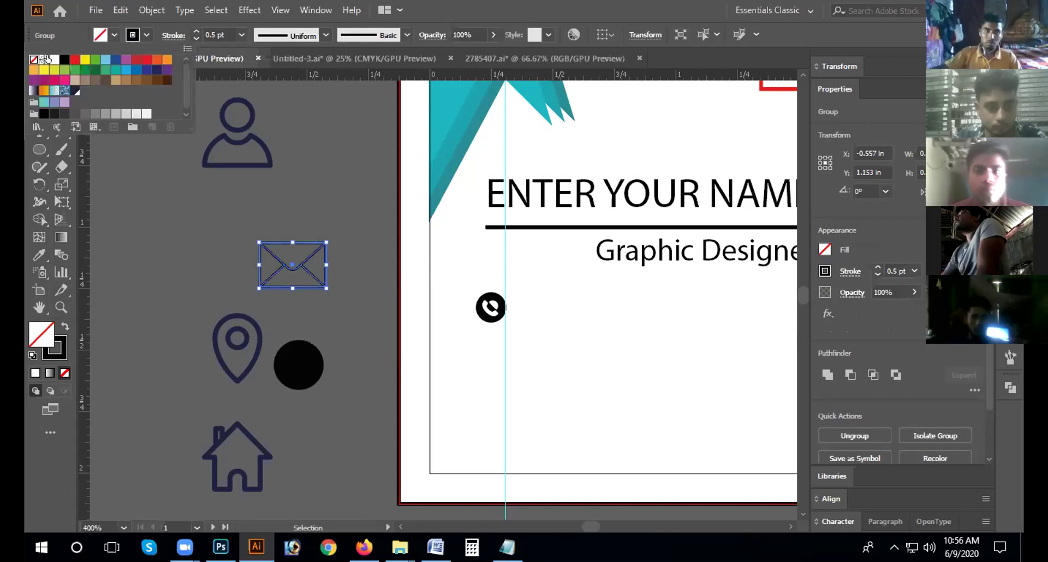
pyautogui.click(55, 60)
pyautogui.click(155, 234)
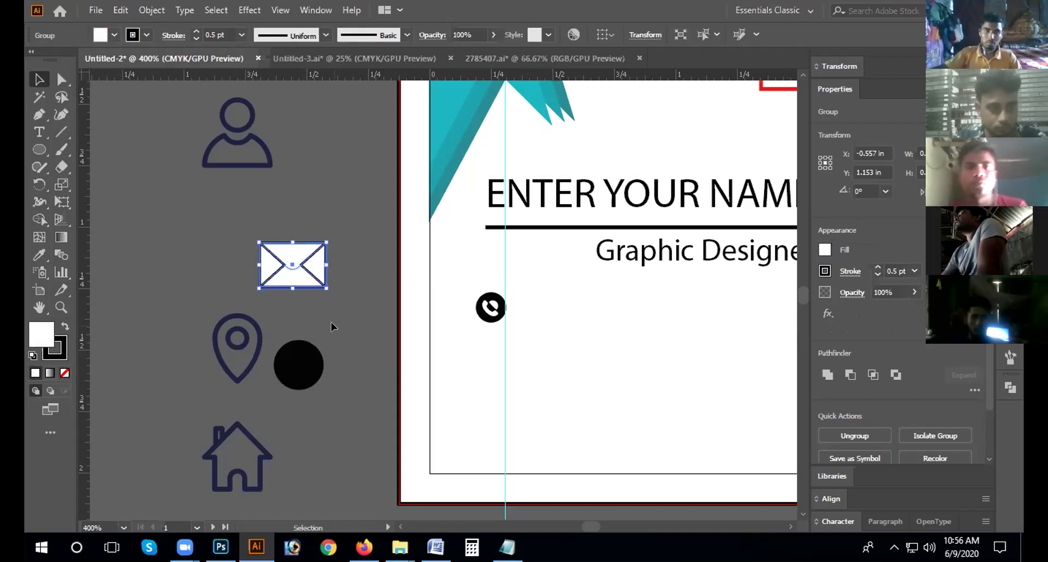
pyautogui.click(330, 322)
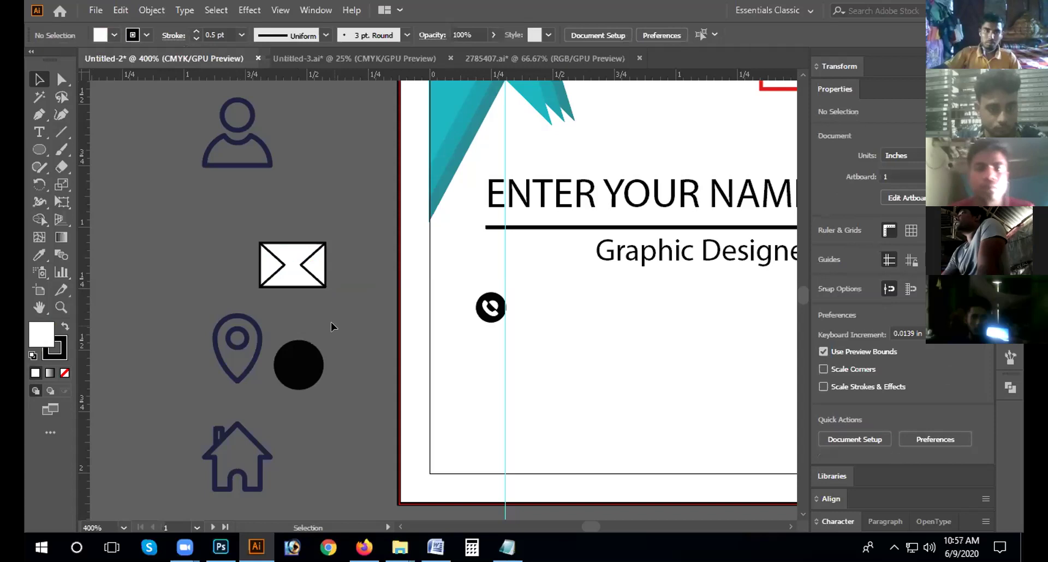
pyautogui.hotkey('ctrl', 'z')
pyautogui.click(323, 273)
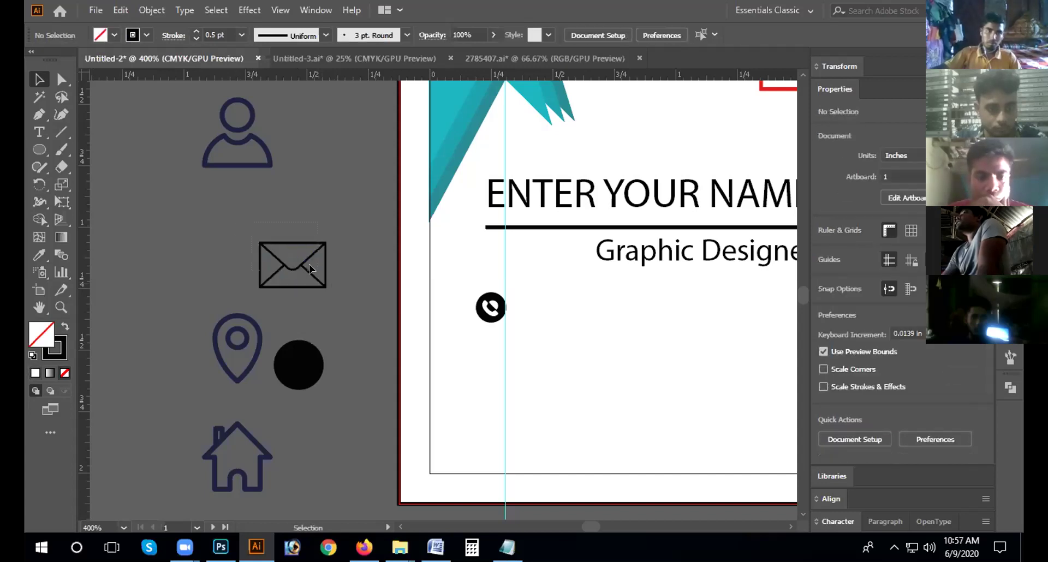
# Step: Ungroup the envelope and fill its outer body and rectangle with white
pyautogui.rightClick(305, 261)
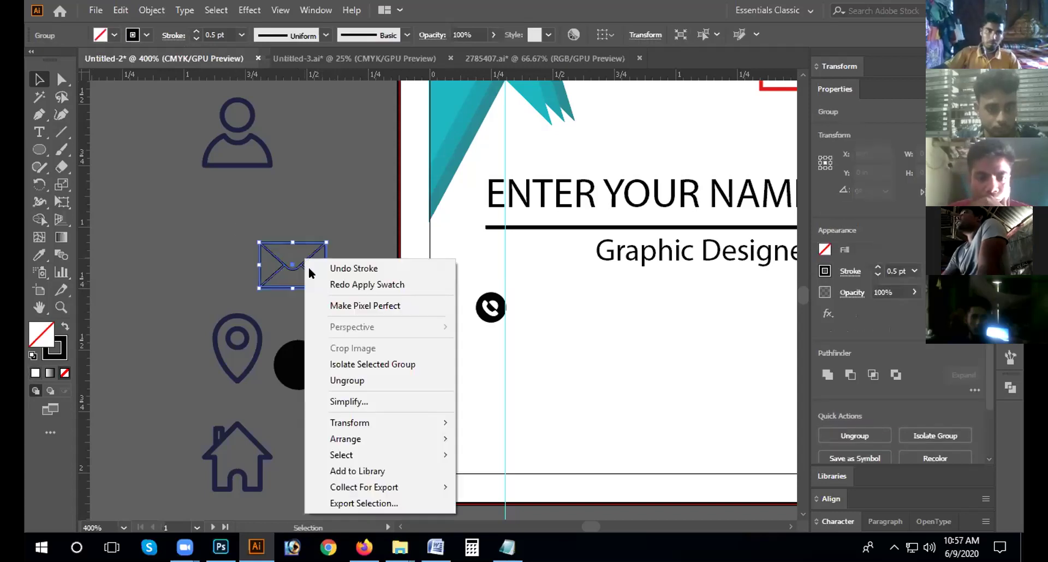
pyautogui.click(351, 380)
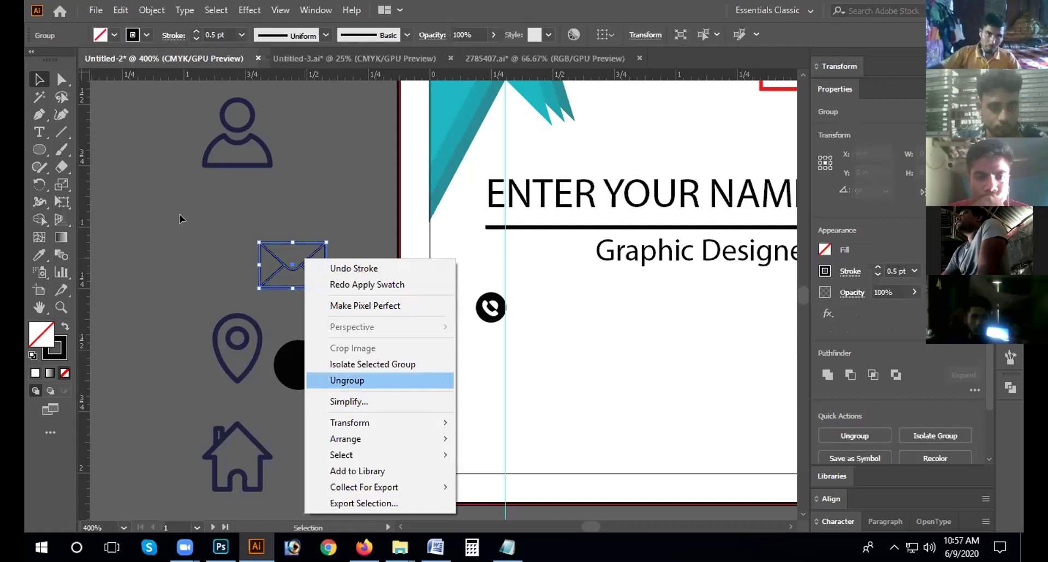
pyautogui.click(205, 225)
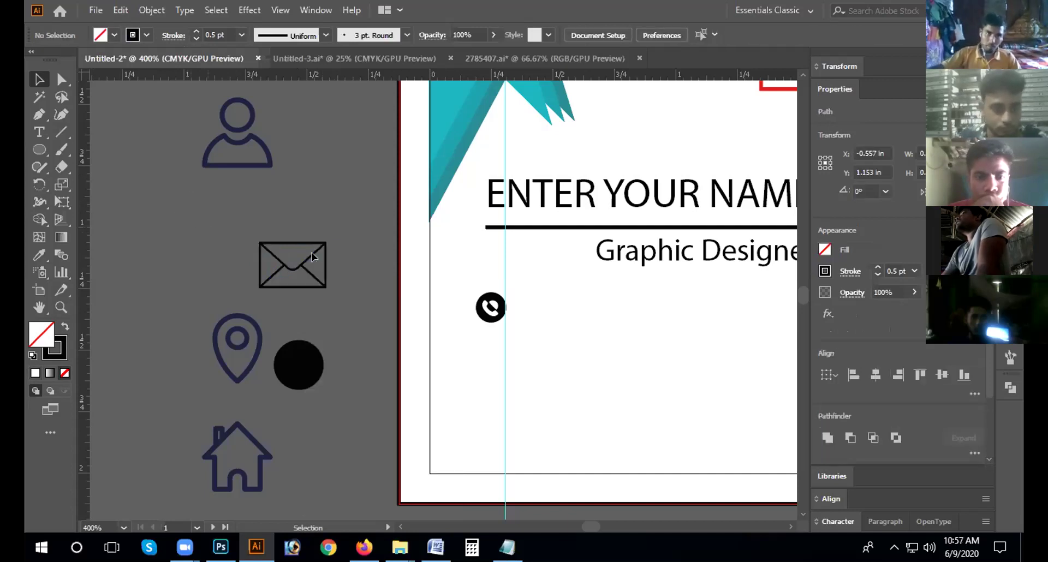
pyautogui.click(293, 243)
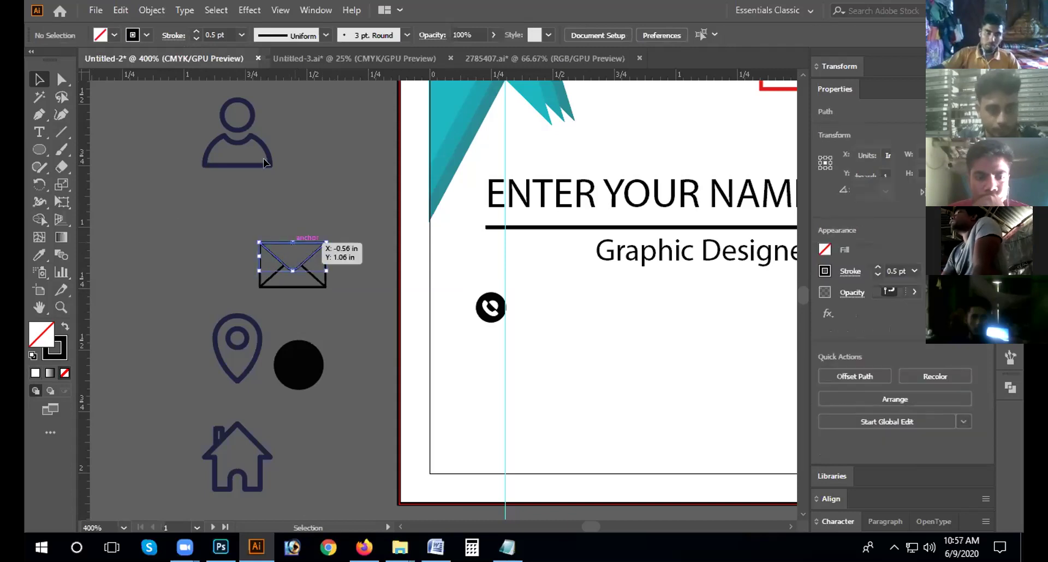
pyautogui.click(114, 35)
pyautogui.click(51, 58)
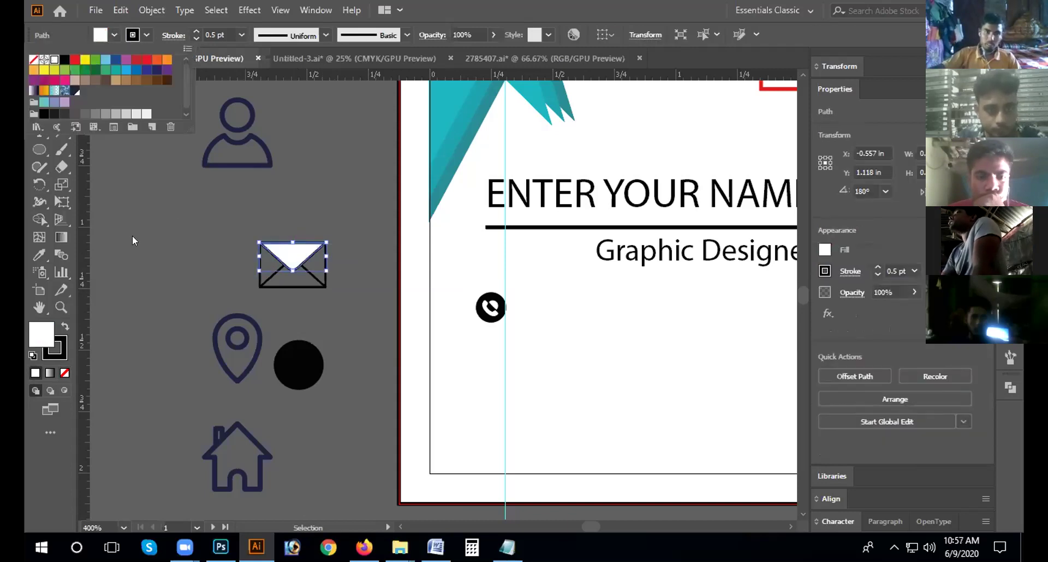
pyautogui.click(323, 266)
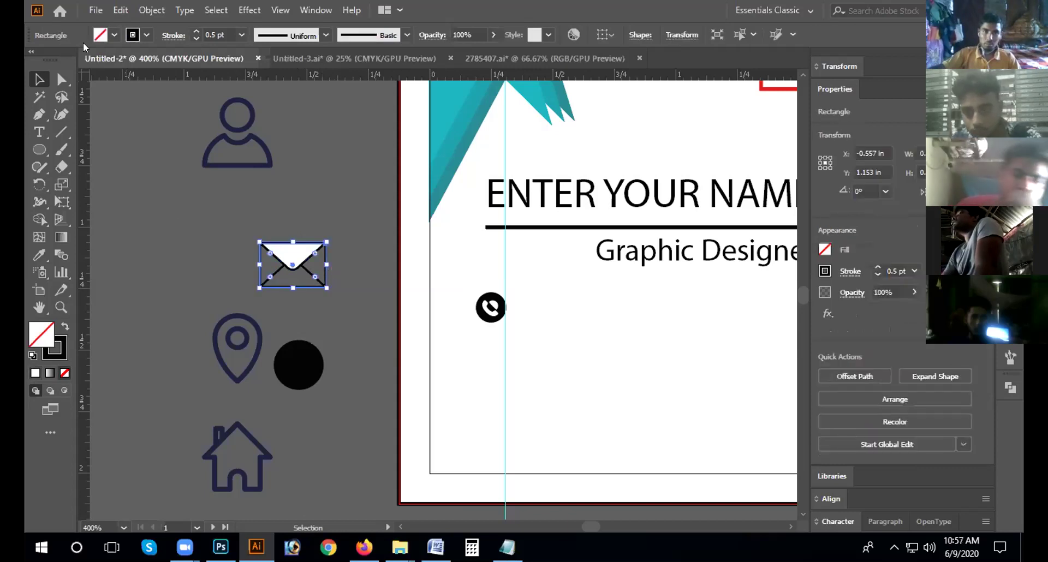
pyautogui.click(113, 35)
pyautogui.click(55, 59)
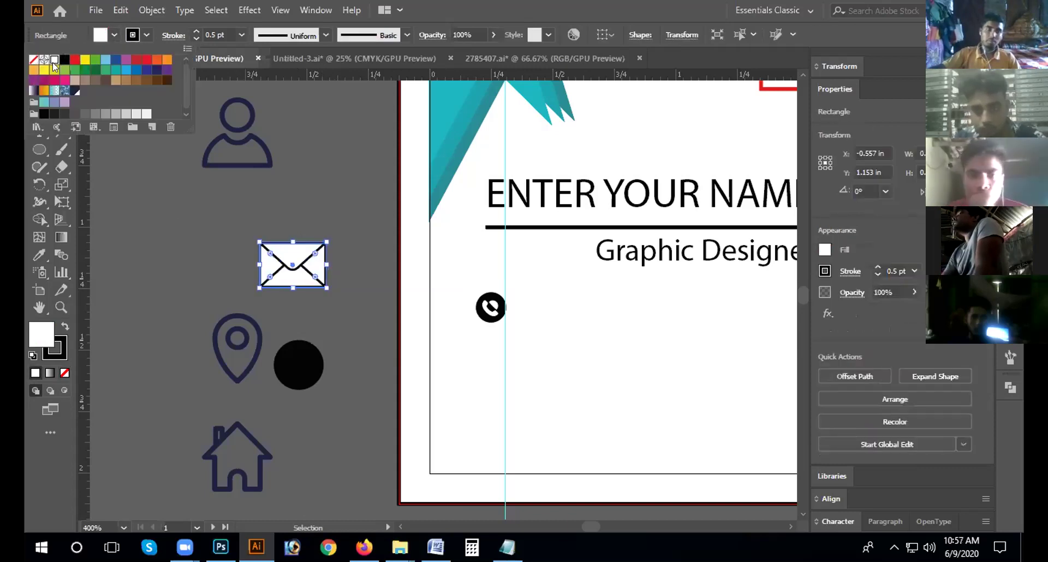
pyautogui.click(121, 214)
# Step: Select all the envelope parts and regroup them
pyautogui.click(169, 227)
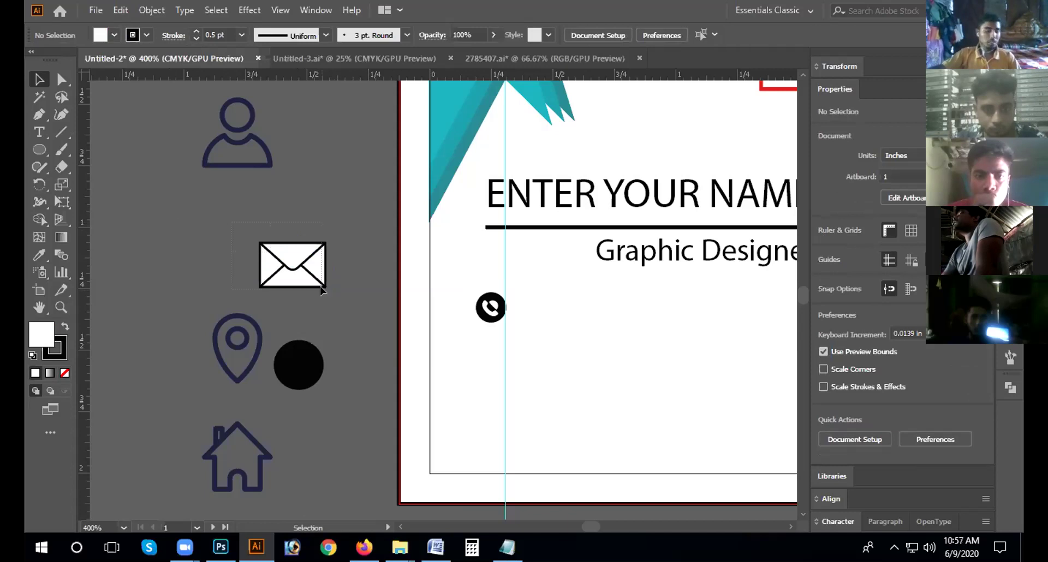
pyautogui.moveTo(320, 286); pyautogui.dragTo(322, 288)
pyautogui.rightClick(298, 273)
pyautogui.click(343, 316)
pyautogui.click(327, 316)
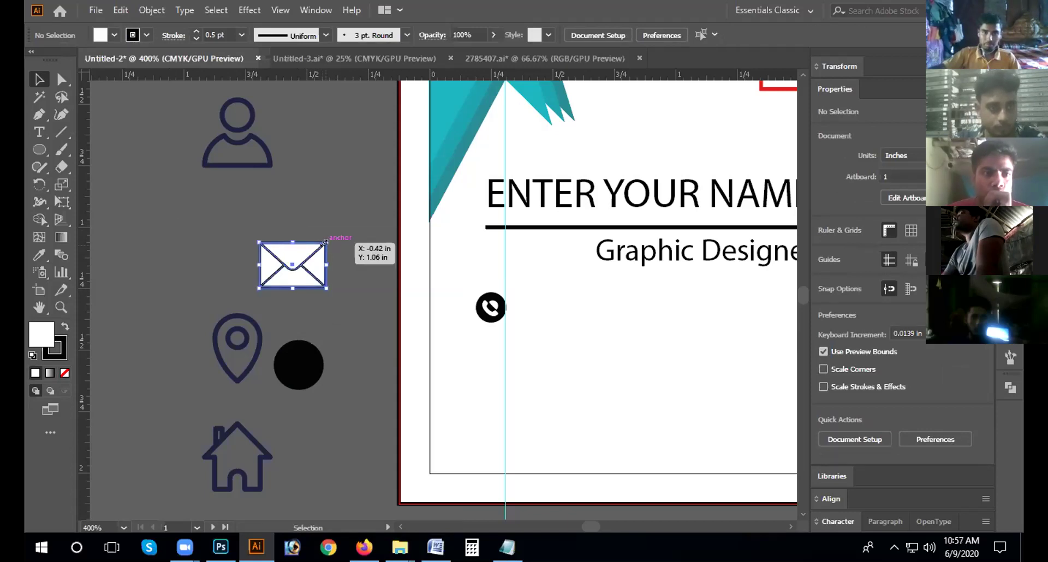
# Step: Shrink the envelope group to a small icon and drop a copy of the black circle onto it
pyautogui.click(324, 245)
pyautogui.moveTo(324, 246); pyautogui.dragTo(268, 277)
pyautogui.click(315, 384)
pyautogui.moveTo(302, 346); pyautogui.dragTo(273, 256)
# Step: Nudge the copied black circle up and left so it sits behind the envelope
pyautogui.click(323, 222)
pyautogui.press('Left')
pyautogui.press('Up')
pyautogui.click(300, 223)
pyautogui.moveTo(273, 263); pyautogui.dragTo(271, 265)
pyautogui.click(248, 245)
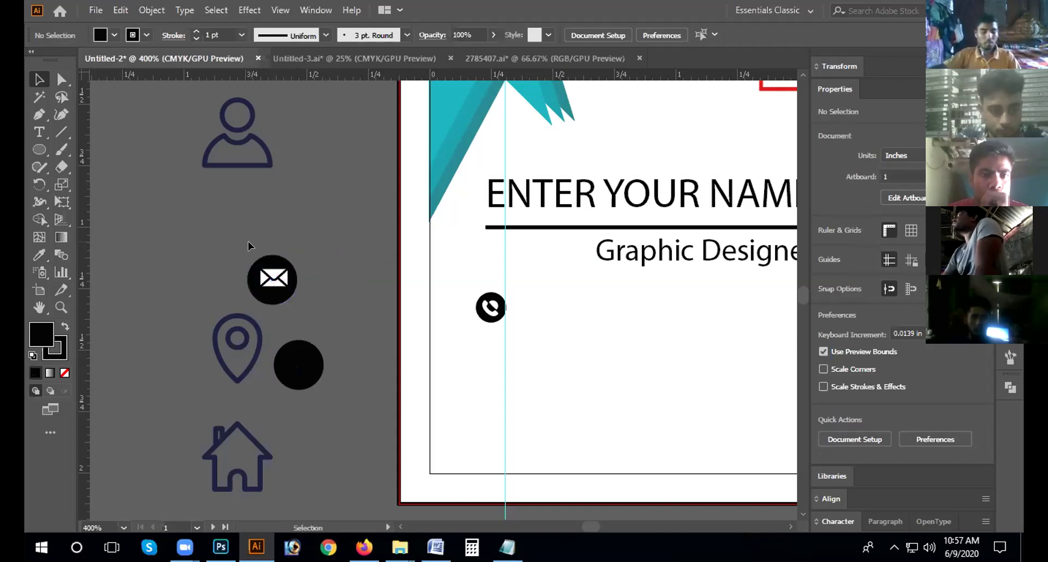
pyautogui.moveTo(277, 256); pyautogui.dragTo(276, 257)
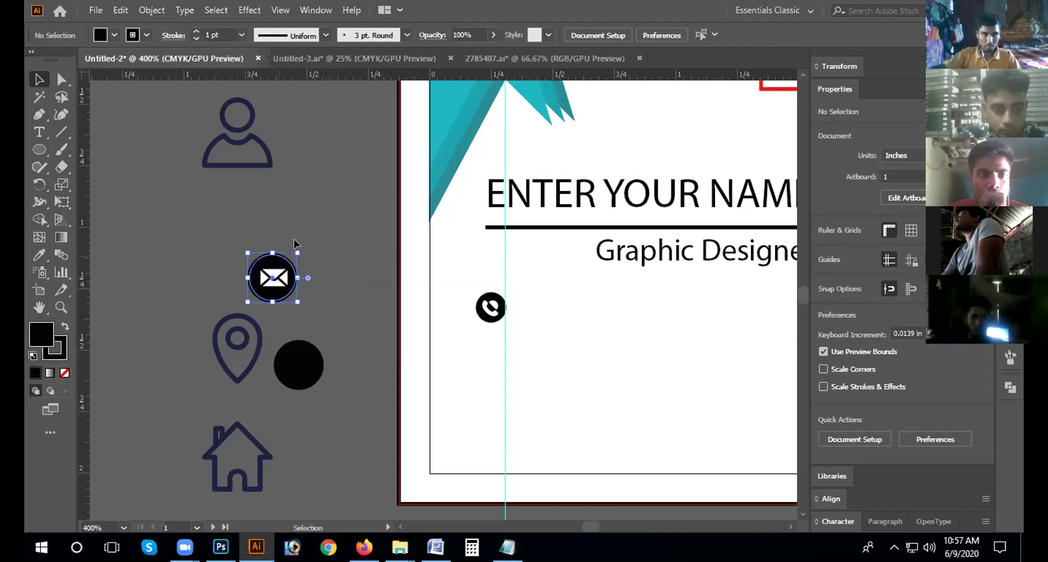
pyautogui.click(293, 239)
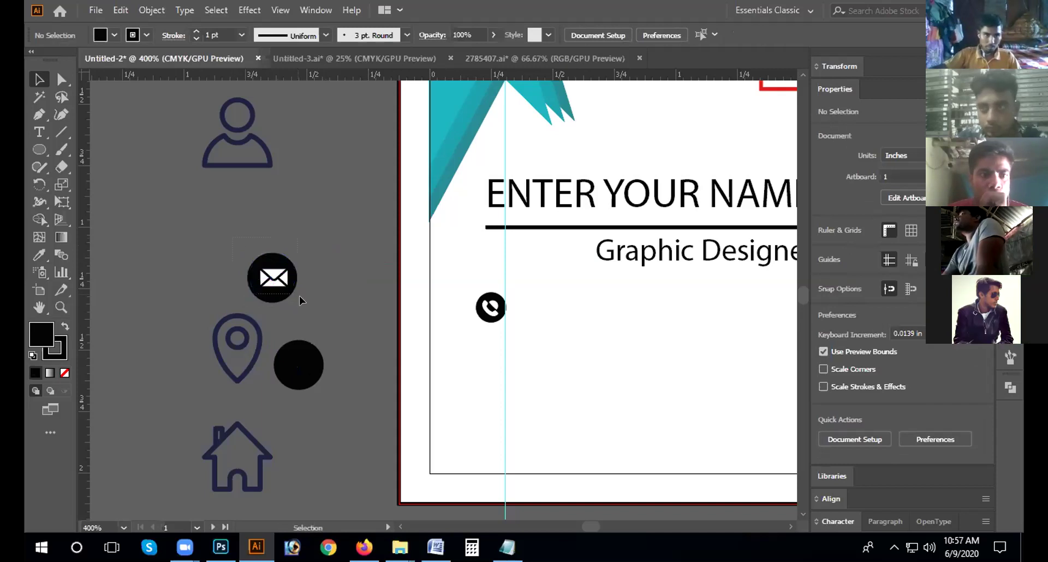
# Step: Fine-tune the circle until it is centred behind the envelope, then select both
pyautogui.click(292, 289)
pyautogui.click(299, 263)
pyautogui.click(273, 254)
pyautogui.moveTo(267, 254); pyautogui.dragTo(277, 252)
pyautogui.press('Left')
pyautogui.press('Left')
pyautogui.press('Left')
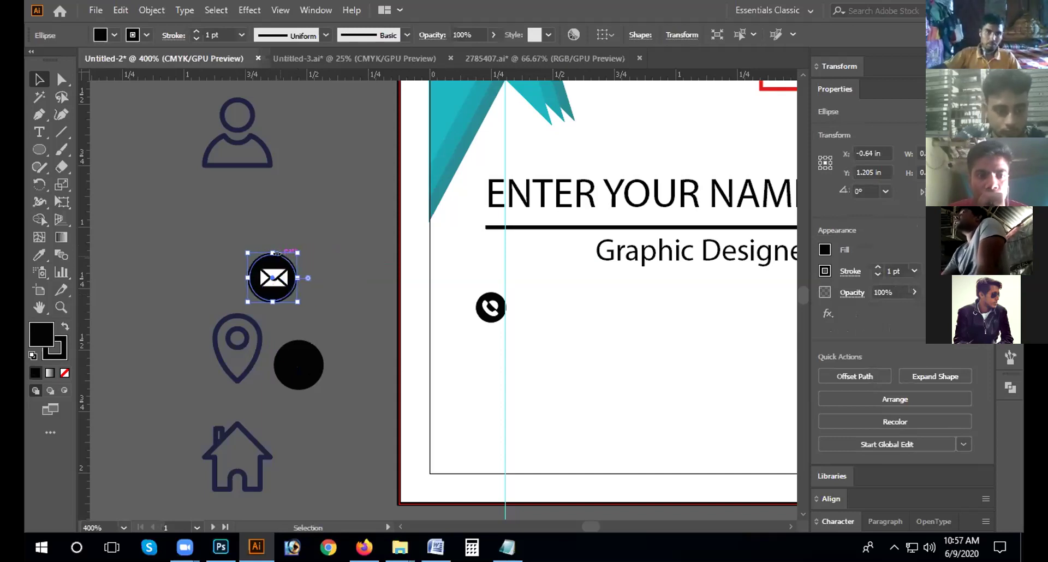
pyautogui.press('Right')
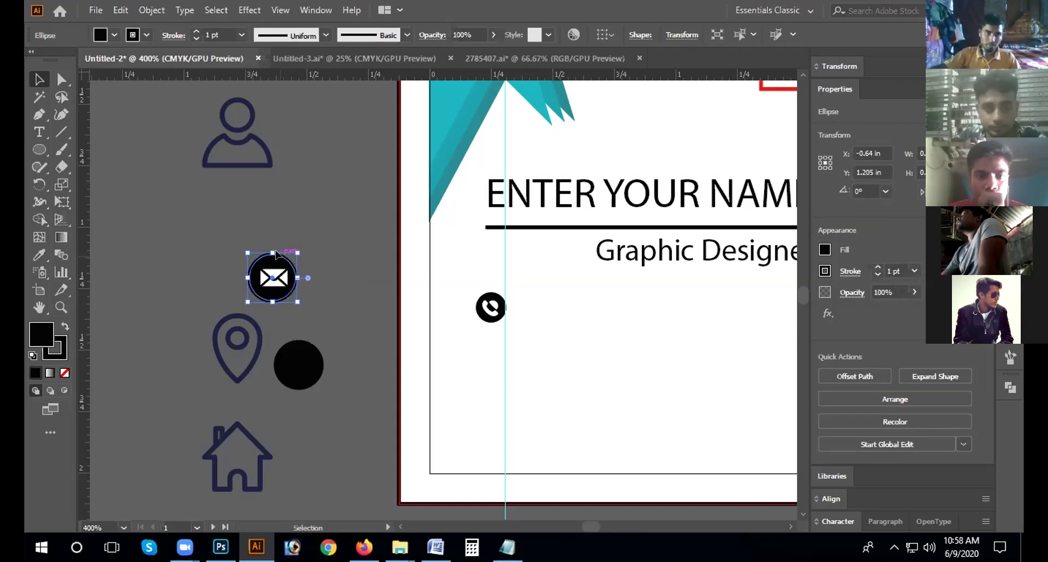
pyautogui.click(228, 229)
pyautogui.click(283, 265)
pyautogui.moveTo(283, 252); pyautogui.dragTo(290, 249)
pyautogui.moveTo(227, 237); pyautogui.dragTo(279, 273)
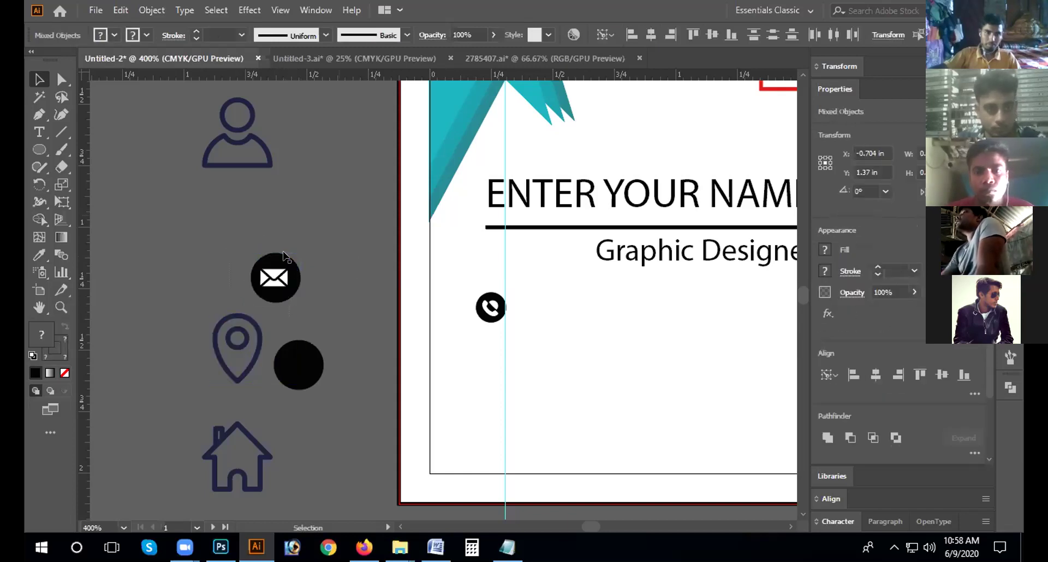
# Step: Nudge the envelope to centre it inside the circle and select both parts
pyautogui.click(276, 279)
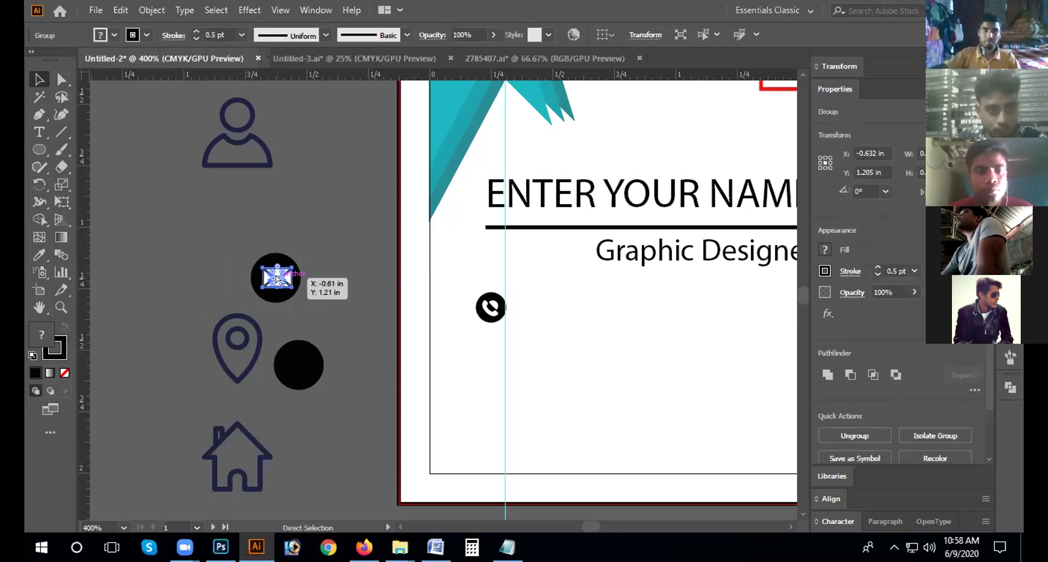
pyautogui.click(288, 228)
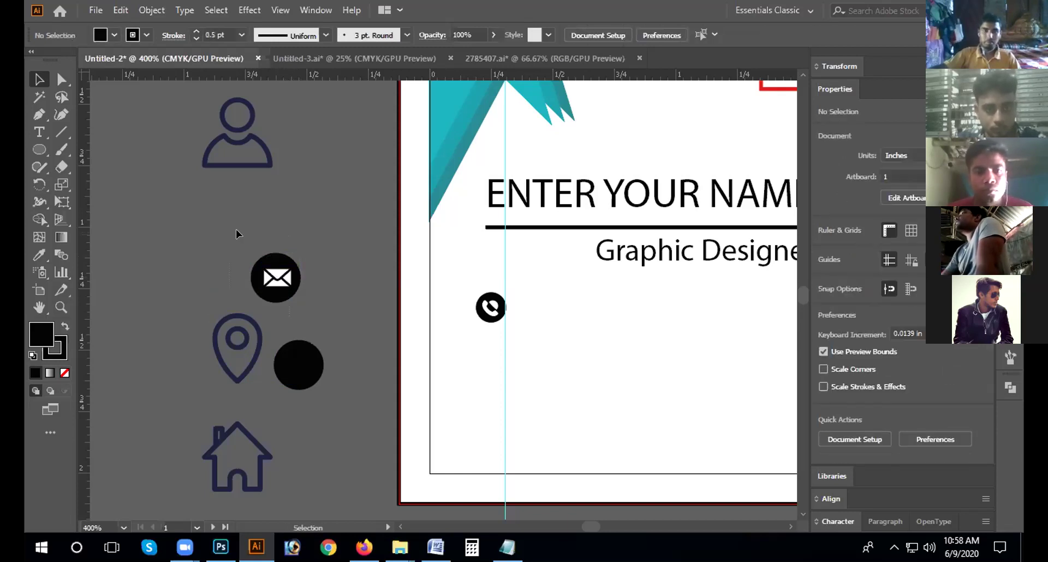
pyautogui.click(275, 284)
pyautogui.press('Left')
pyautogui.moveTo(277, 281); pyautogui.dragTo(274, 280)
pyautogui.click(252, 240)
pyautogui.moveTo(247, 241); pyautogui.dragTo(298, 299)
# Step: Group the envelope and black circle into a single mail badge
pyautogui.rightClick(276, 277)
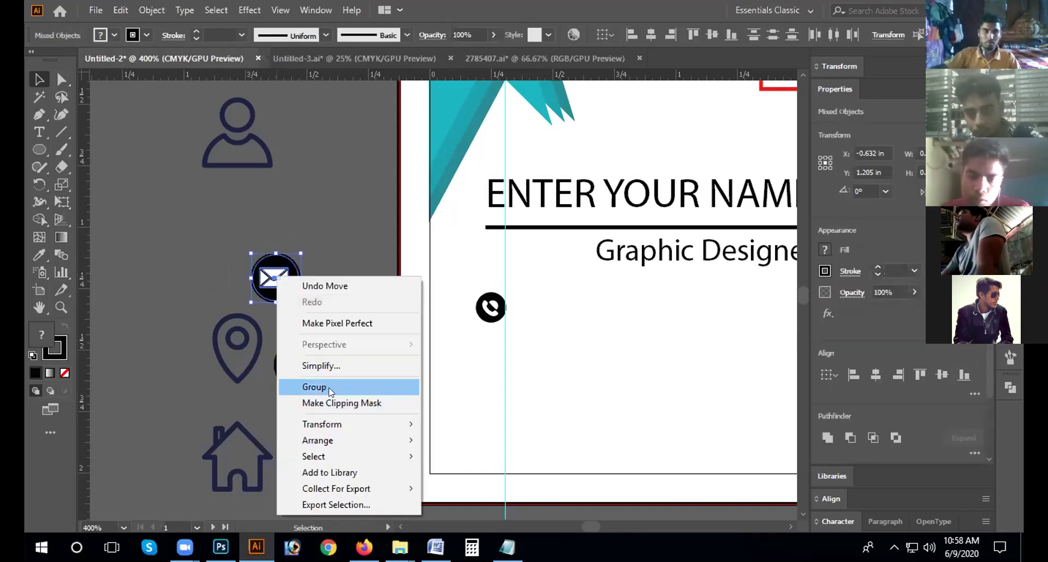
pyautogui.click(178, 253)
pyautogui.moveTo(274, 278); pyautogui.dragTo(286, 282)
pyautogui.rightClick(278, 275)
pyautogui.click(335, 386)
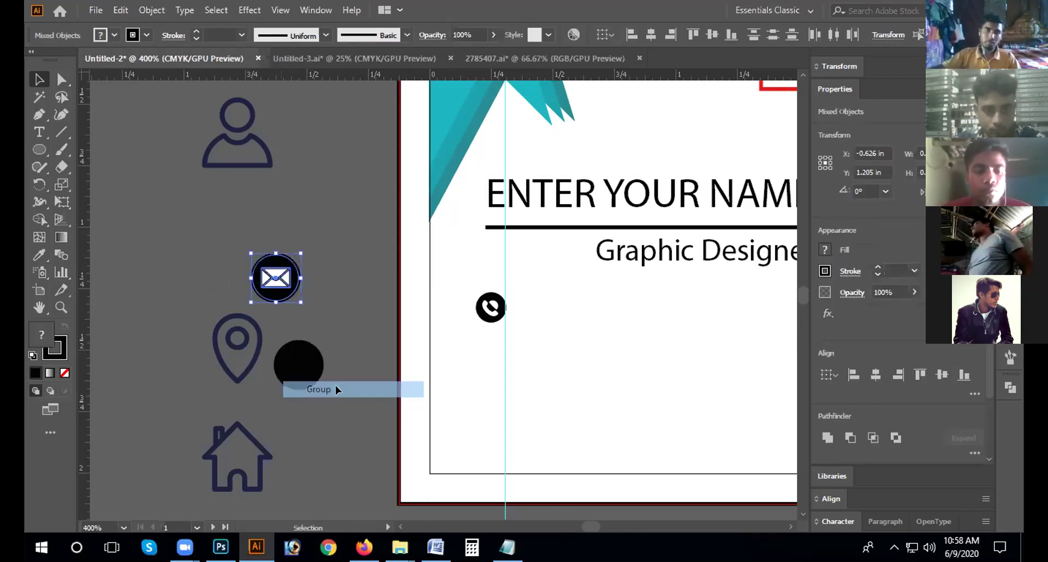
# Step: Move the mail badge onto the card just below the phone icon
pyautogui.click(311, 284)
pyautogui.moveTo(293, 277)
pyautogui.mouseDown()
pyautogui.moveTo(427, 342)
pyautogui.moveTo(493, 351)
pyautogui.moveTo(473, 331)
pyautogui.moveTo(494, 341)
pyautogui.moveTo(490, 356)
pyautogui.moveTo(489, 305)
pyautogui.moveTo(462, 306)
pyautogui.moveTo(501, 320)
pyautogui.mouseUp()
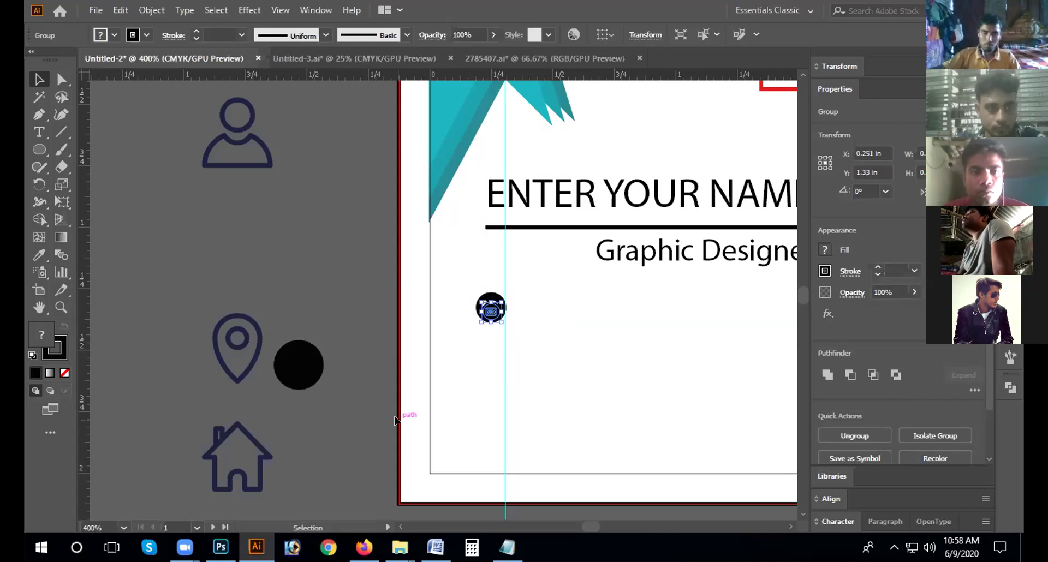
pyautogui.press('Down')
pyautogui.hotkey('ctrl', '=')
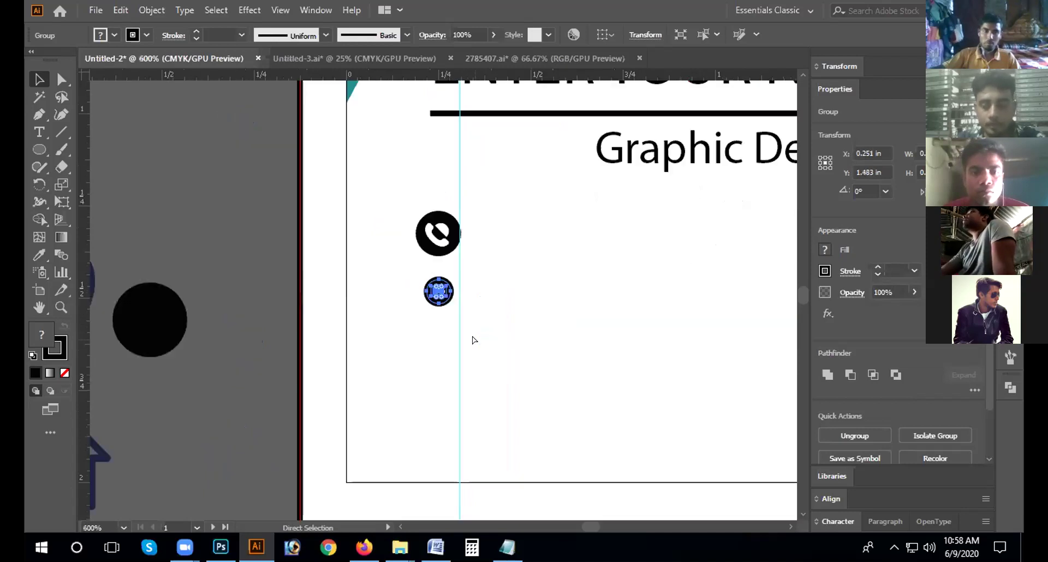
# Step: Enlarge the mail badge to match the phone badge and shift it under the phone icon
pyautogui.hotkey('ctrl', '=')
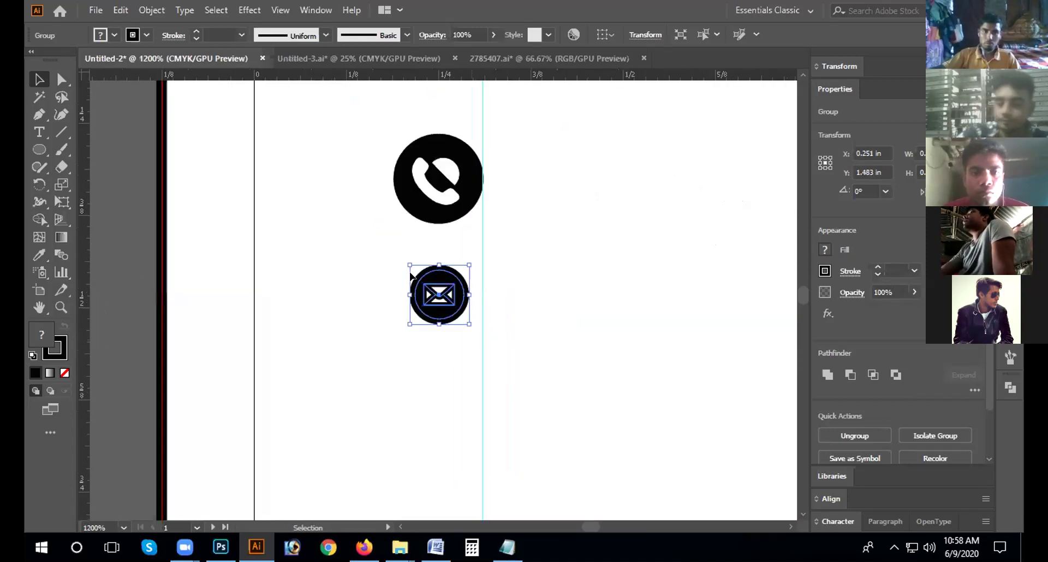
pyautogui.moveTo(407, 261); pyautogui.dragTo(387, 242)
pyautogui.moveTo(435, 286); pyautogui.dragTo(466, 291)
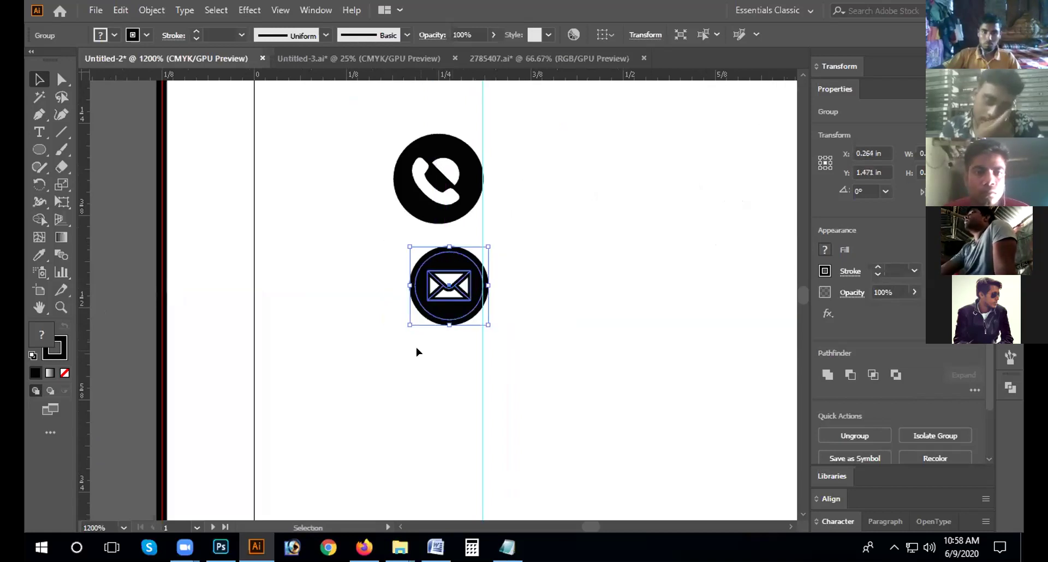
pyautogui.click(122, 123)
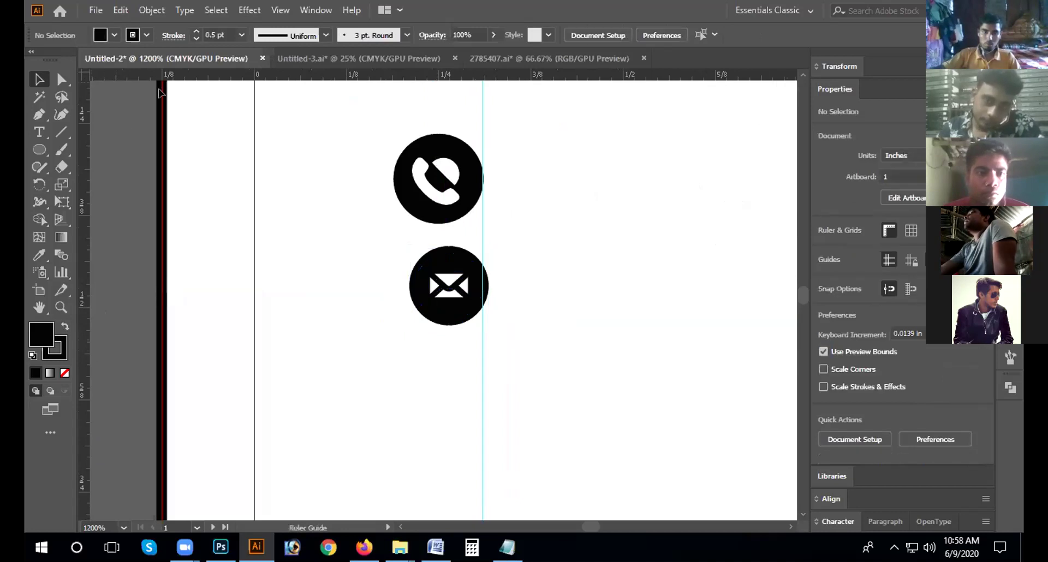
# Step: Position a ruler guide beside the phone icon
pyautogui.moveTo(294, 93); pyautogui.dragTo(390, 98)
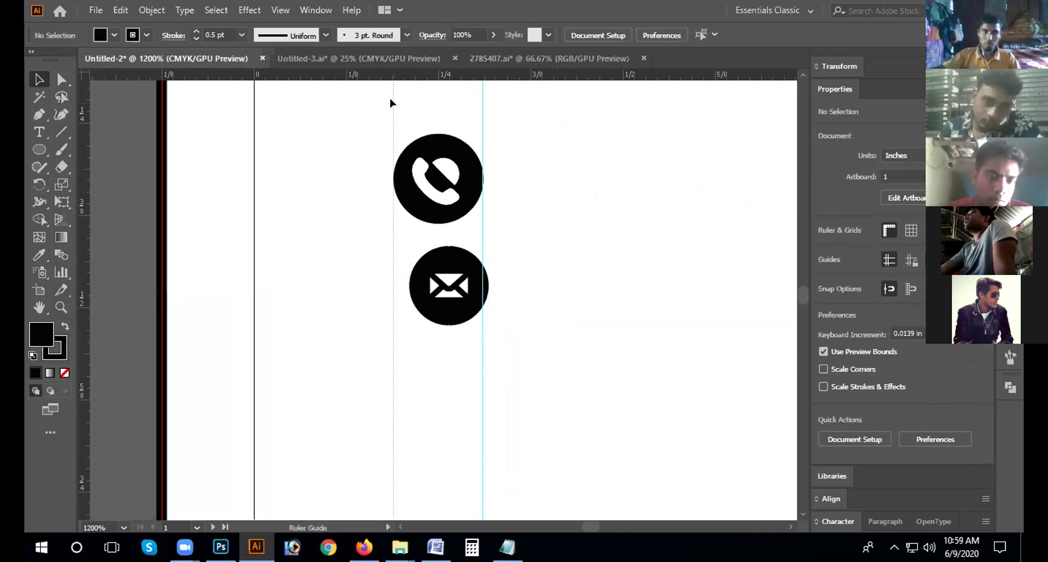
pyautogui.click(394, 327)
pyautogui.click(451, 244)
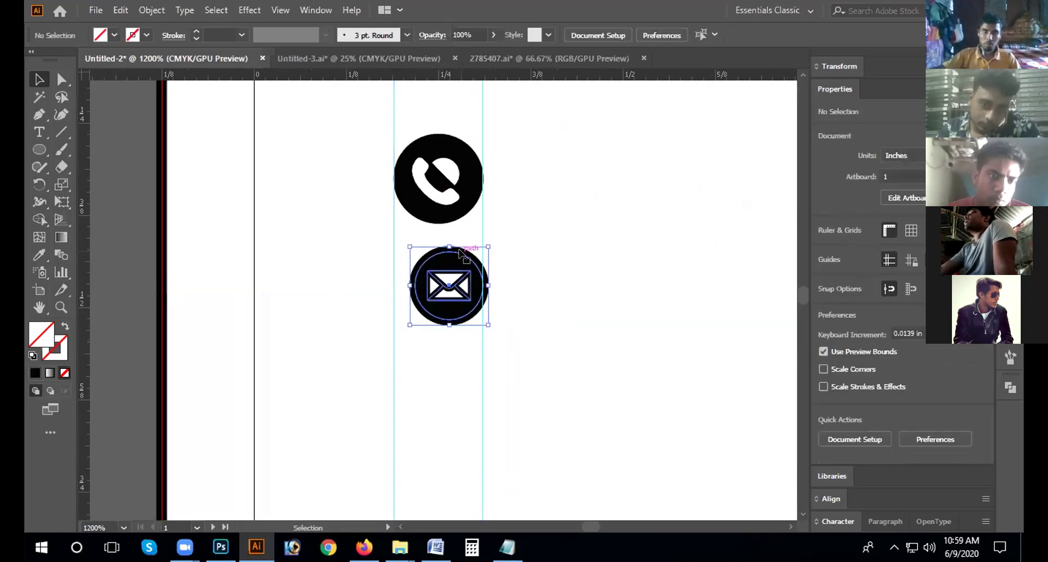
# Step: Align the envelope badge so it is centred directly beneath the phone icon
pyautogui.doubleClick(459, 249)
pyautogui.click(278, 268)
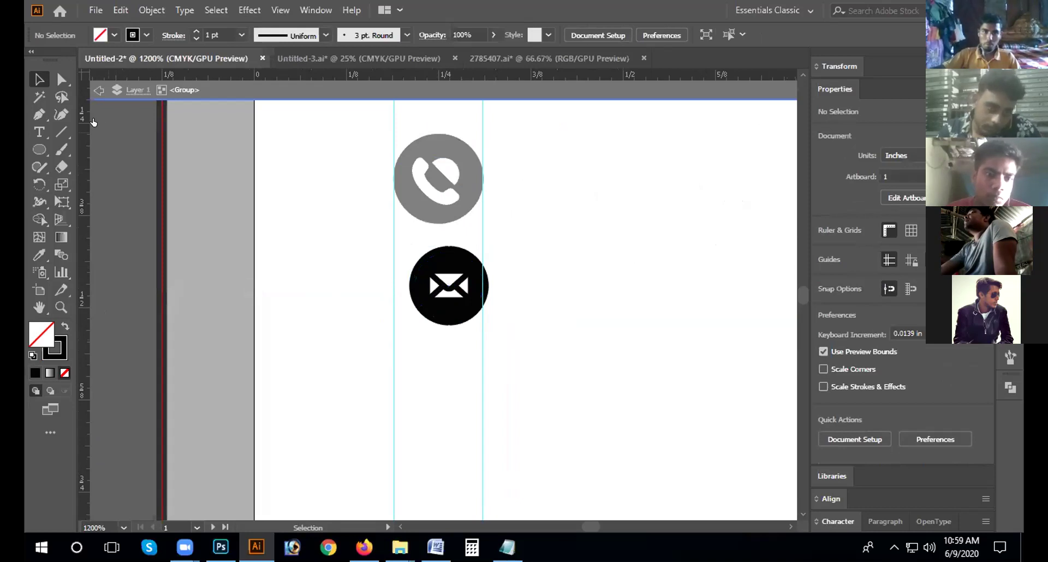
pyautogui.doubleClick(119, 113)
pyautogui.moveTo(448, 253); pyautogui.dragTo(486, 230)
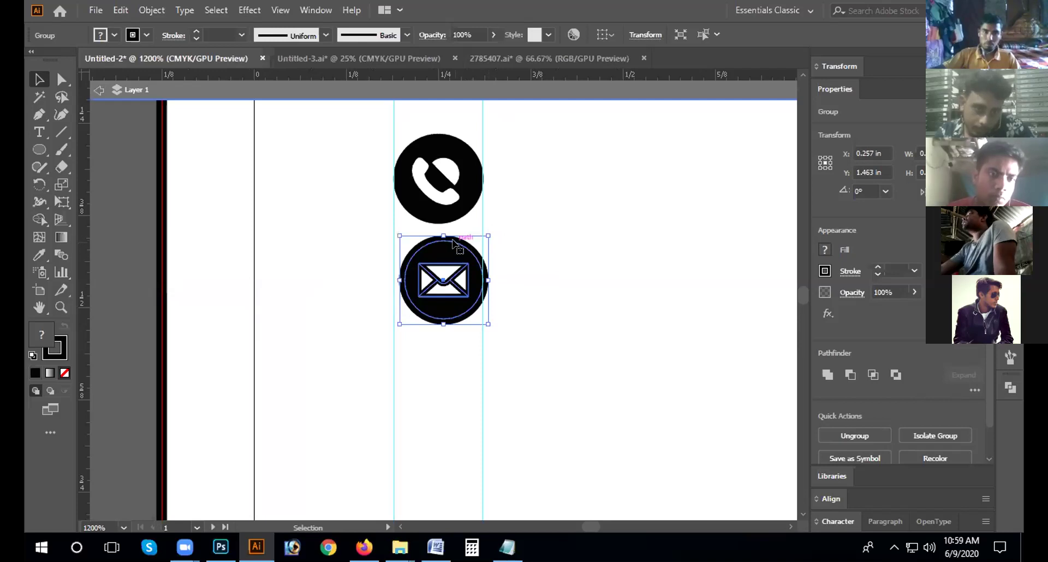
pyautogui.moveTo(452, 243); pyautogui.dragTo(444, 254)
pyautogui.click(382, 287)
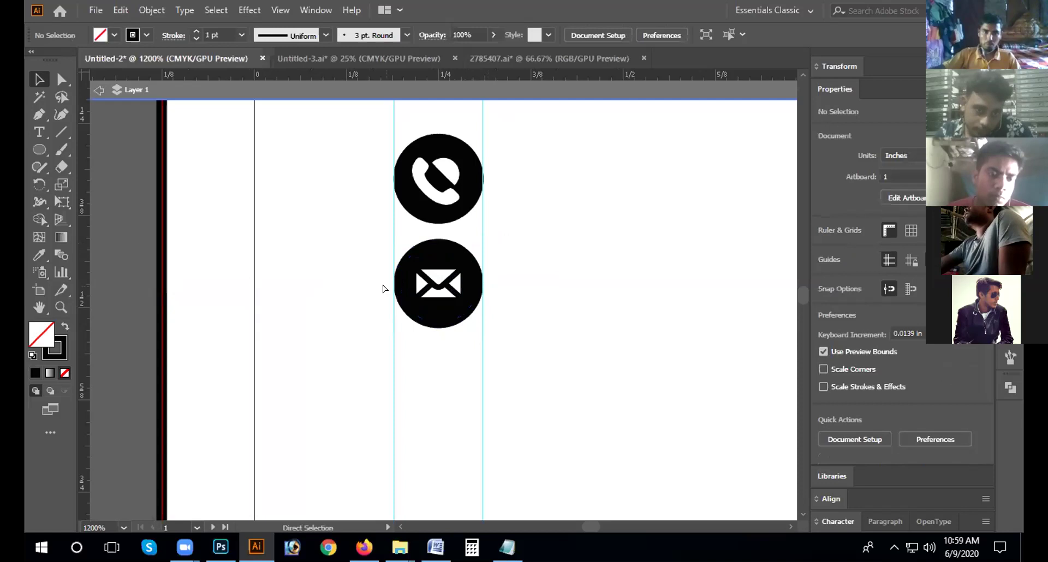
pyautogui.hotkey('ctrl', '-')
pyautogui.hotkey('ctrl', '-')
pyautogui.hotkey('ctrl', '-')
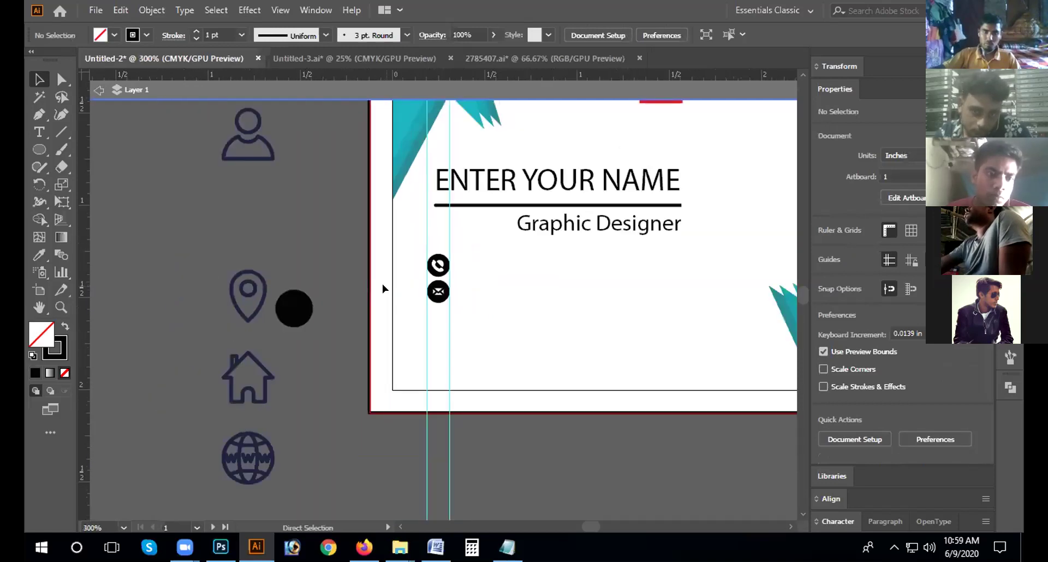
# Step: Raise the phone and mail contact icons slightly on the card
pyautogui.click(438, 295)
pyautogui.moveTo(438, 296); pyautogui.dragTo(435, 320)
pyautogui.click(328, 332)
pyautogui.press('Up')
pyautogui.press('Up')
pyautogui.press('Up')
pyautogui.press('Up')
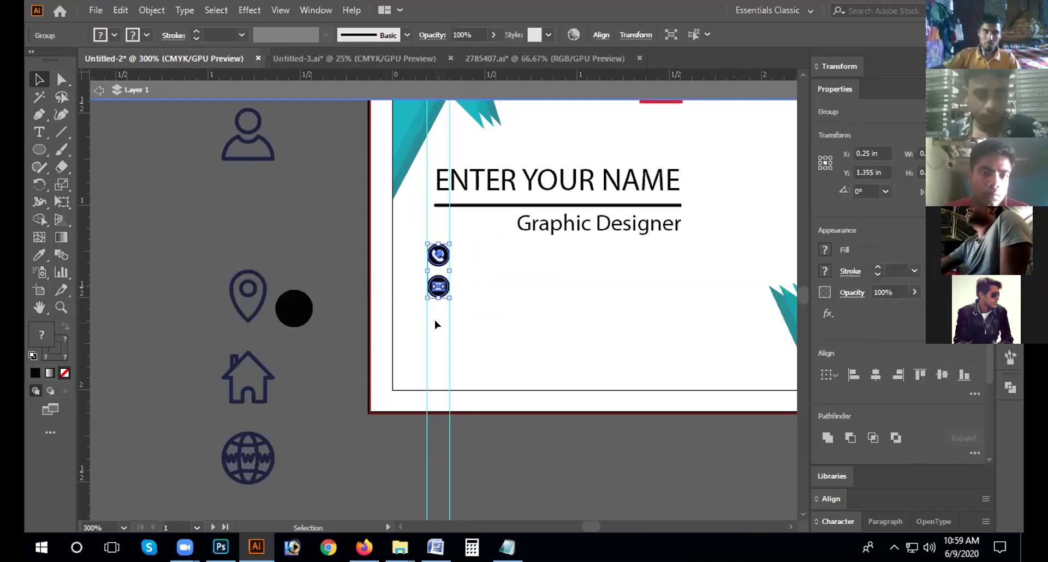
pyautogui.click(300, 410)
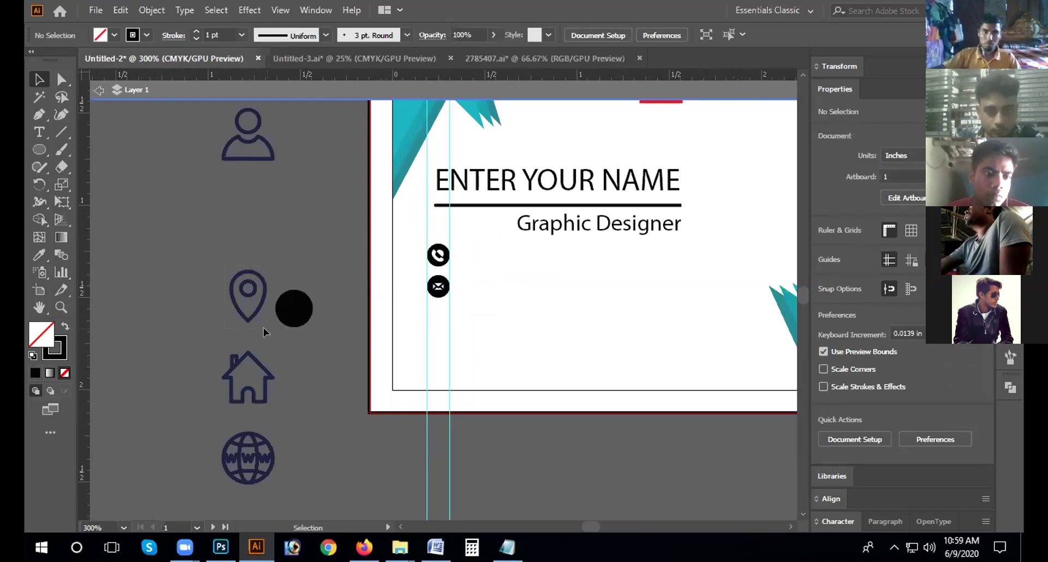
# Step: Ungroup the location pin icon and select its compound path
pyautogui.click(251, 298)
pyautogui.rightClick(250, 292)
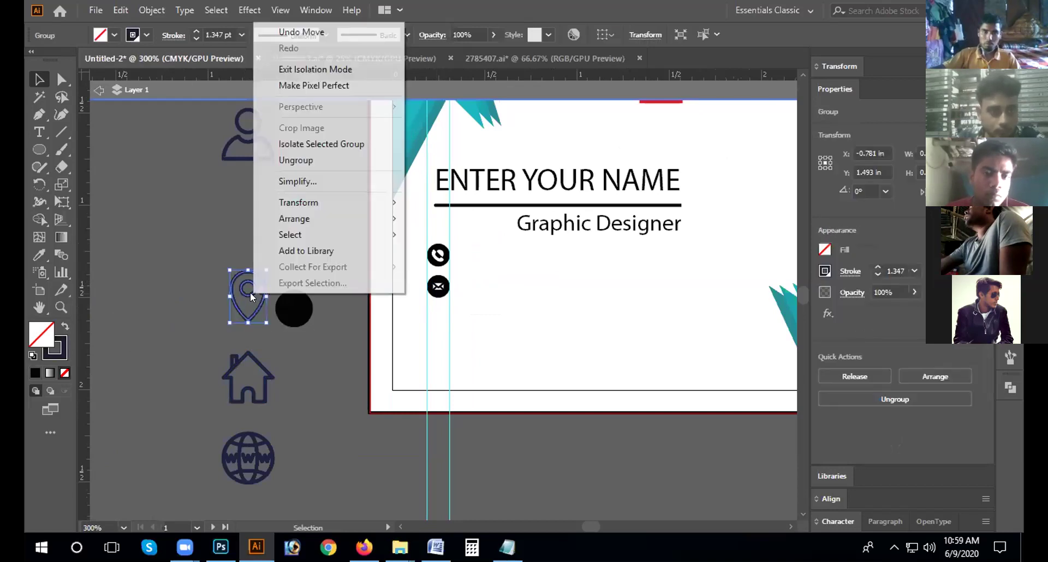
pyautogui.click(295, 159)
pyautogui.click(253, 298)
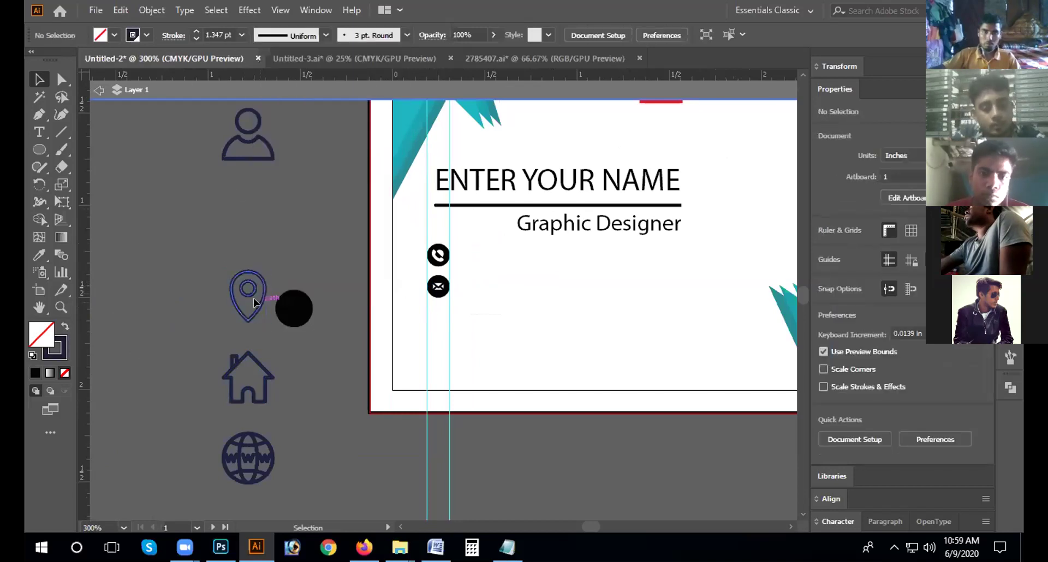
pyautogui.click(265, 309)
# Step: Give the pin a white fill and 0.75 pt outline, then move it toward the black circle
pyautogui.click(114, 35)
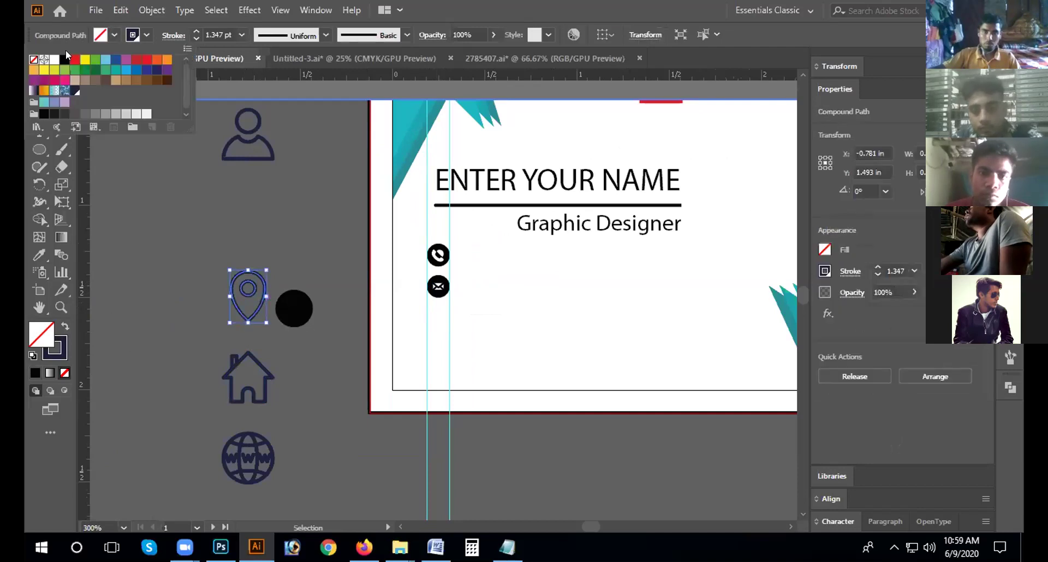
pyautogui.click(54, 59)
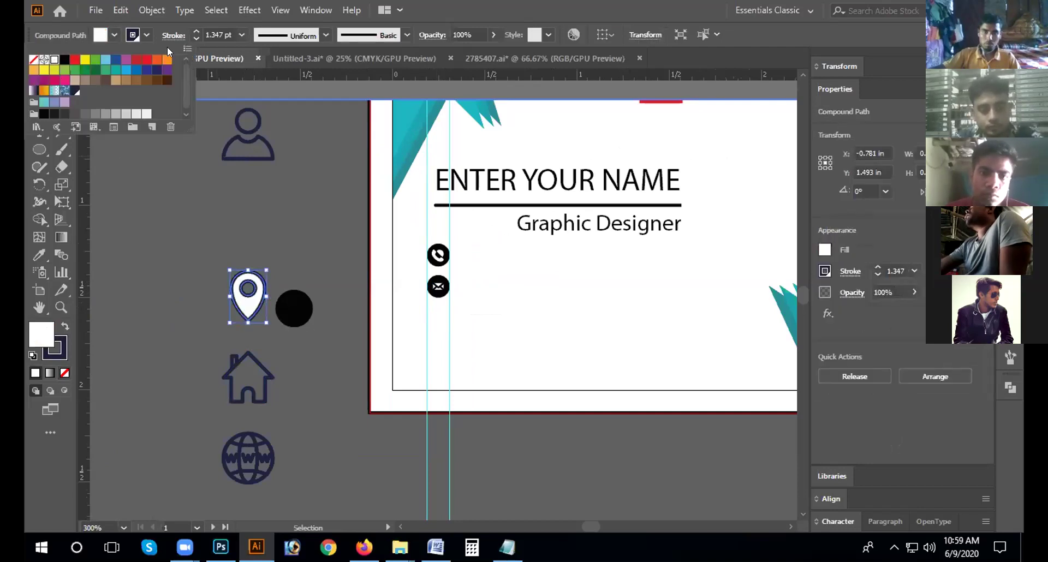
pyautogui.click(191, 37)
pyautogui.click(194, 39)
pyautogui.click(194, 39)
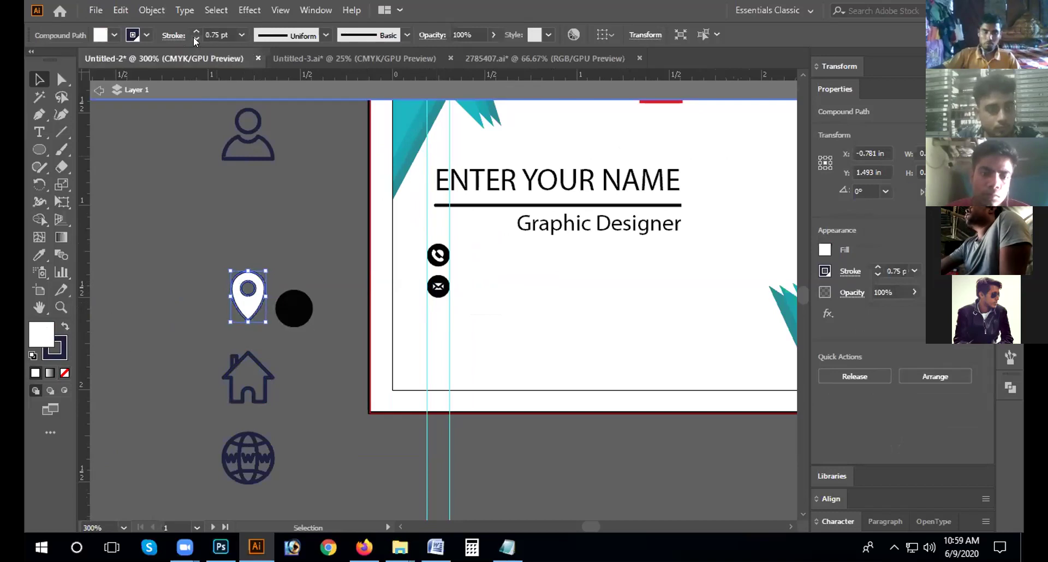
pyautogui.click(324, 347)
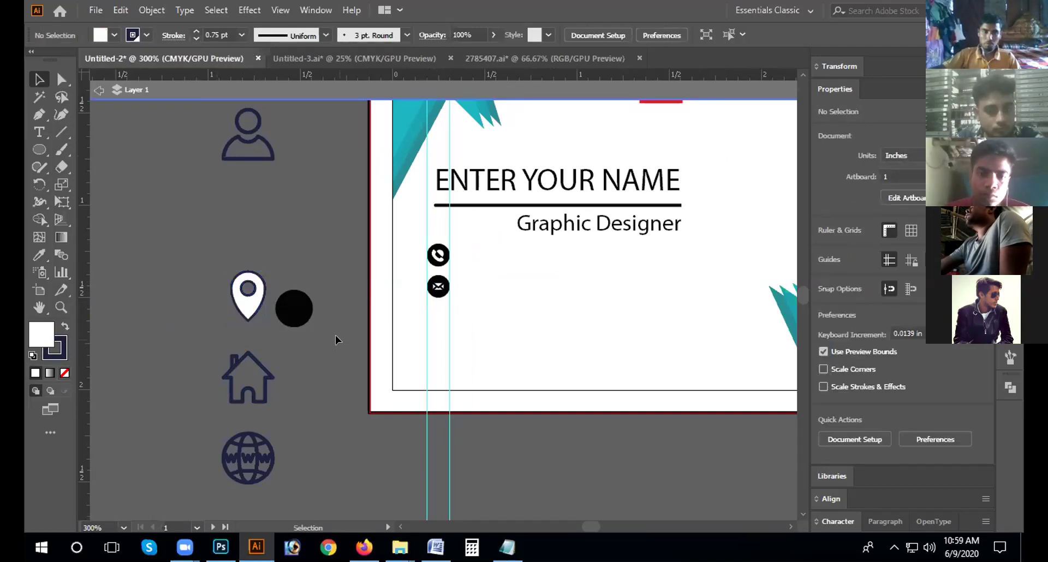
pyautogui.click(244, 321)
pyautogui.moveTo(244, 321); pyautogui.dragTo(265, 275)
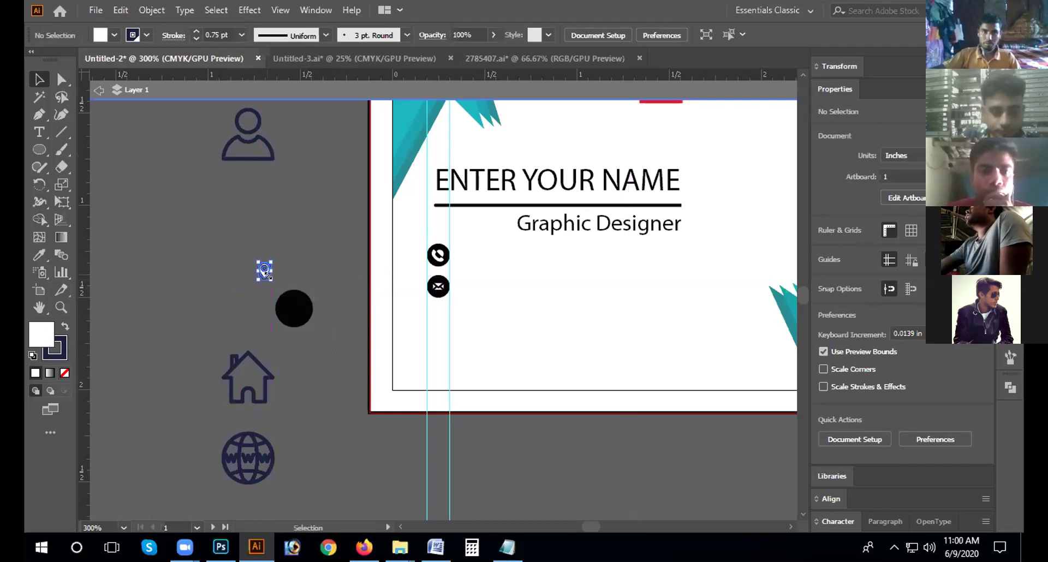
# Step: Zoom and pan to bring the pin and black circle into view together
pyautogui.click(283, 275)
pyautogui.hotkey('ctrl', '=')
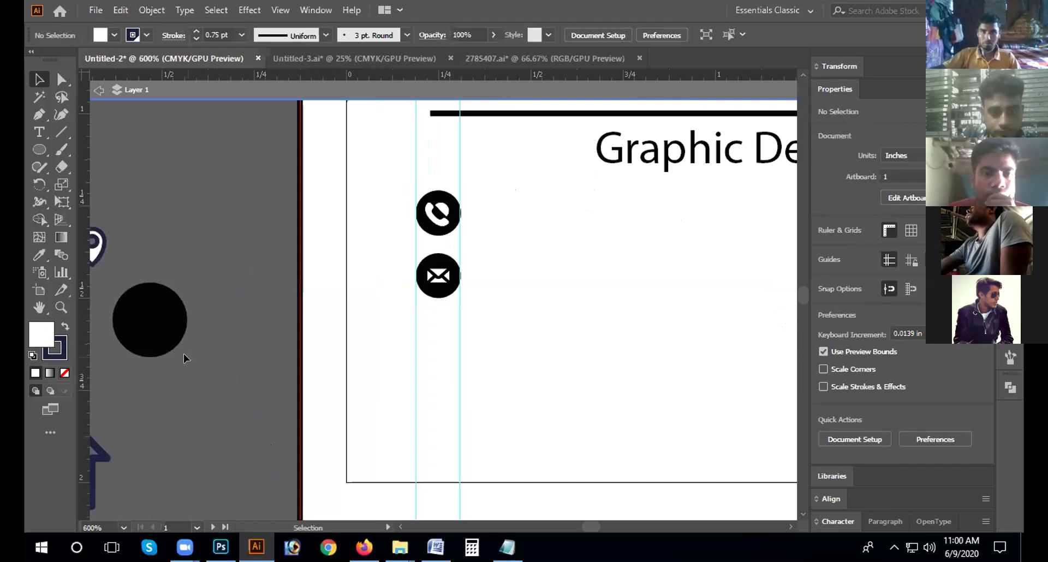
pyautogui.press('space')
pyautogui.moveTo(129, 320); pyautogui.dragTo(310, 287)
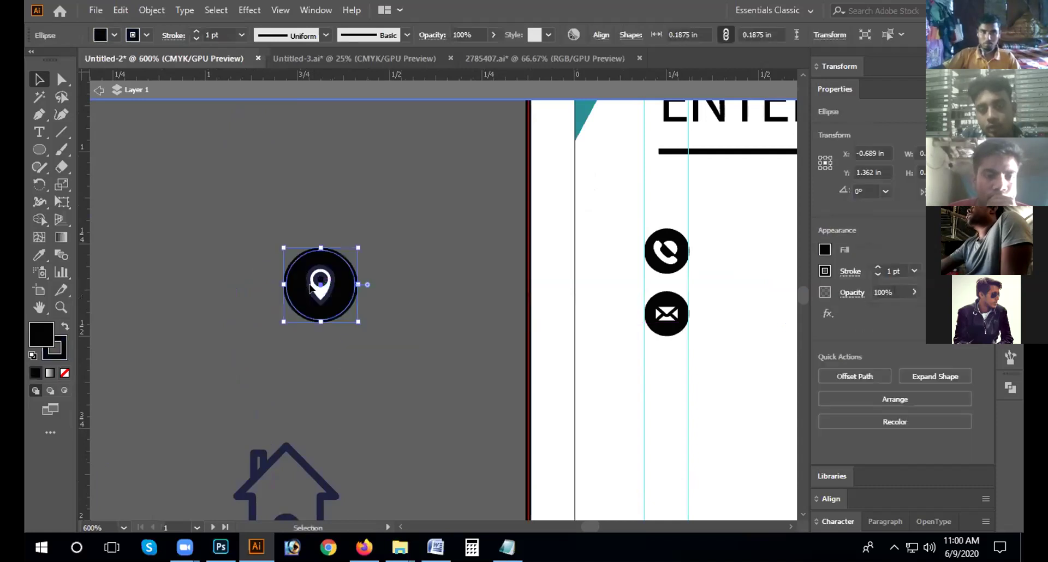
pyautogui.click(354, 323)
pyautogui.moveTo(354, 322); pyautogui.dragTo(328, 284)
pyautogui.rightClick(328, 284)
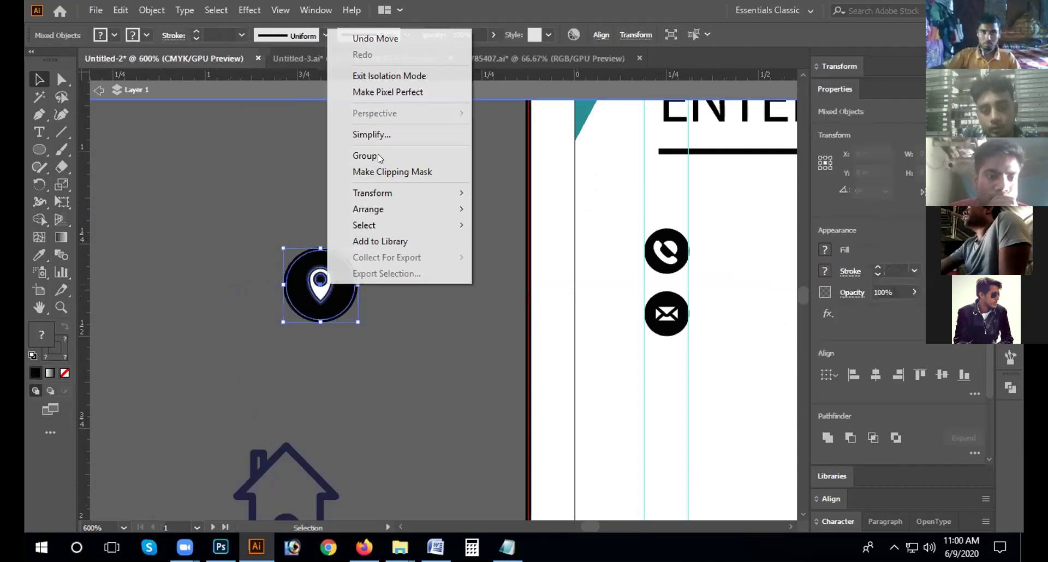
pyautogui.click(378, 363)
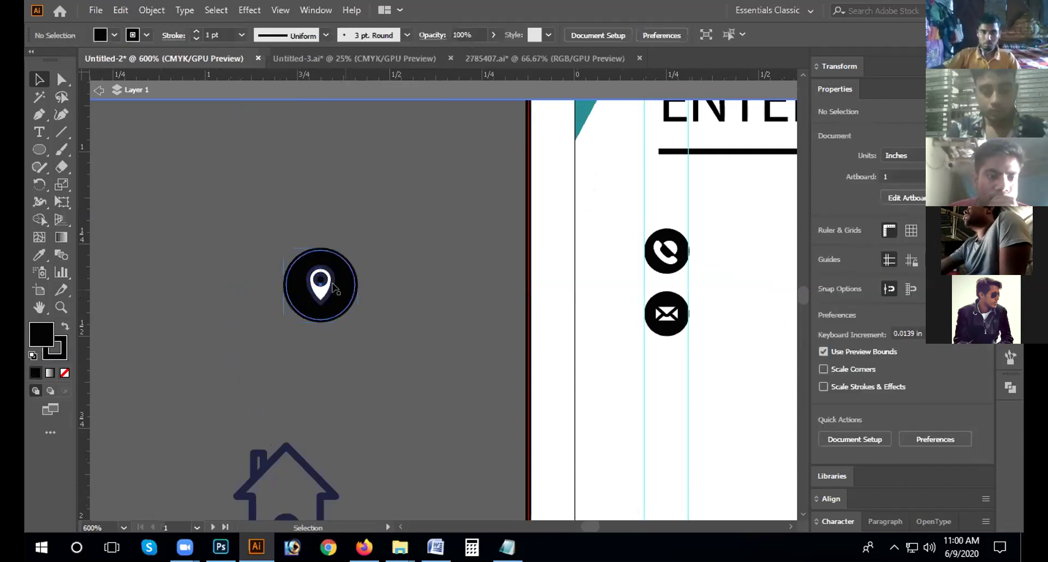
pyautogui.click(333, 286)
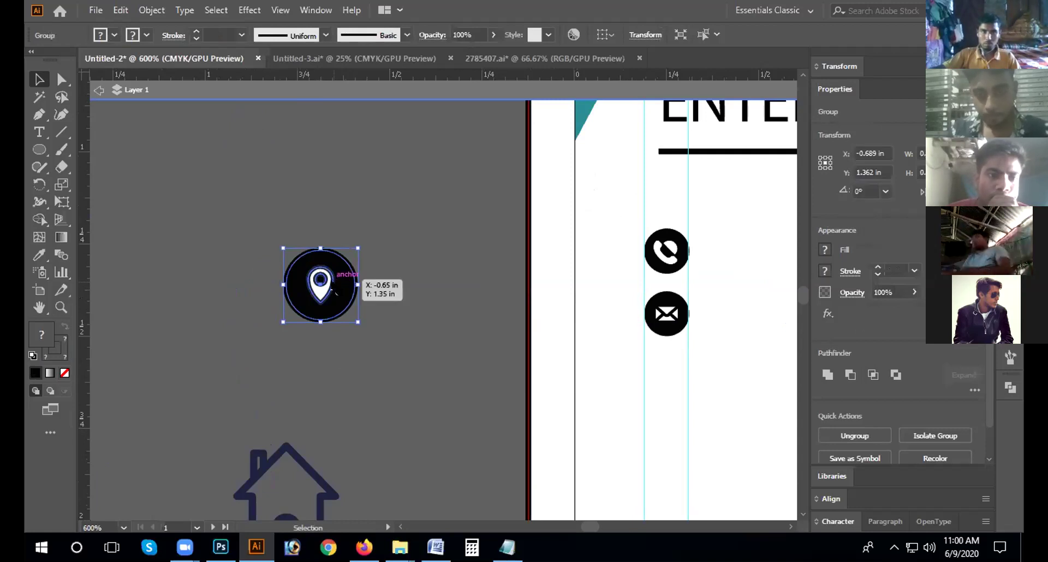
pyautogui.click(403, 311)
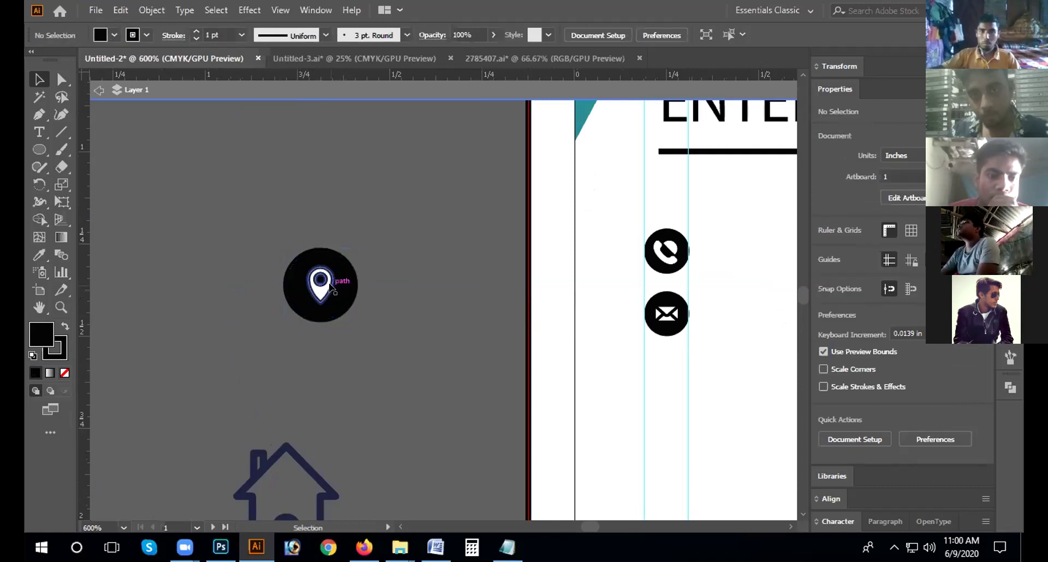
# Step: Set the pin's stroke to white and its fill to None
pyautogui.click(331, 288)
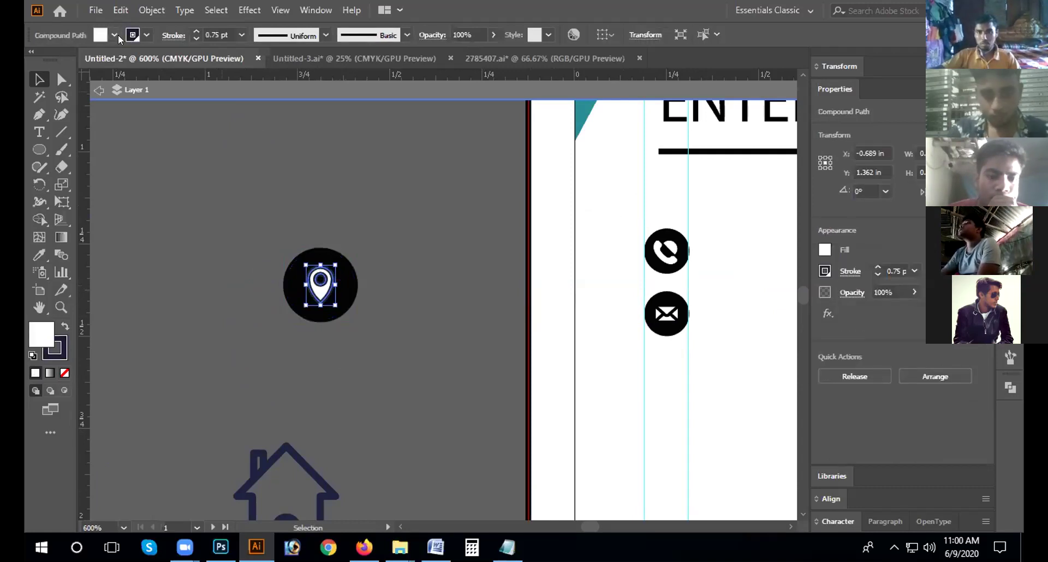
pyautogui.click(146, 36)
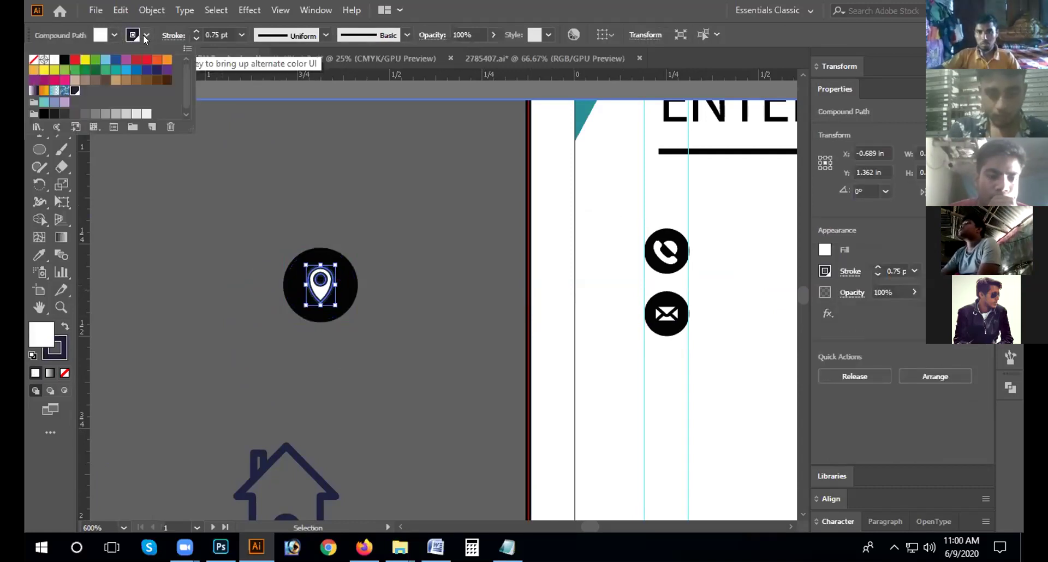
pyautogui.click(54, 59)
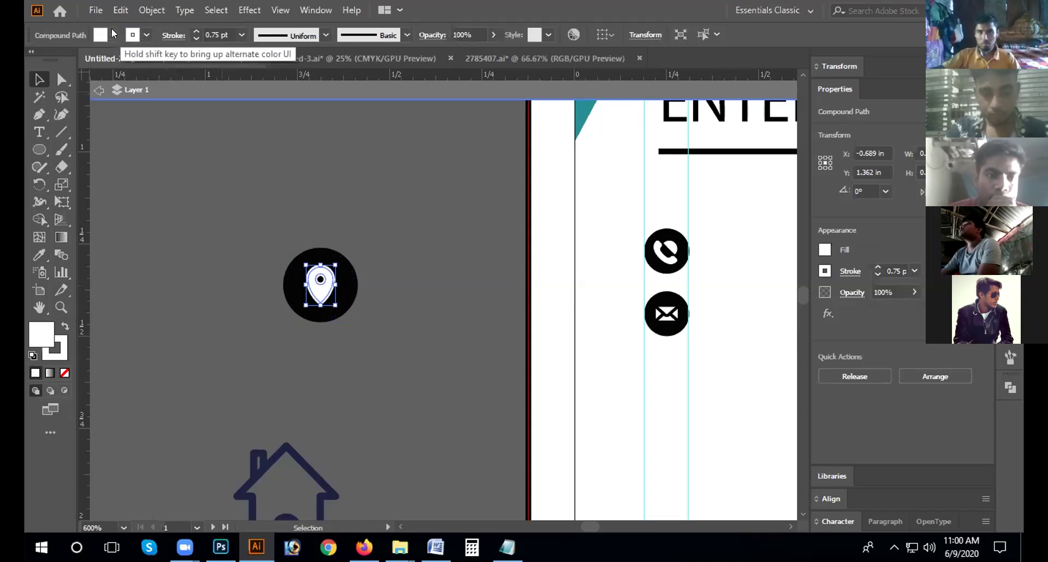
pyautogui.click(113, 35)
pyautogui.click(31, 64)
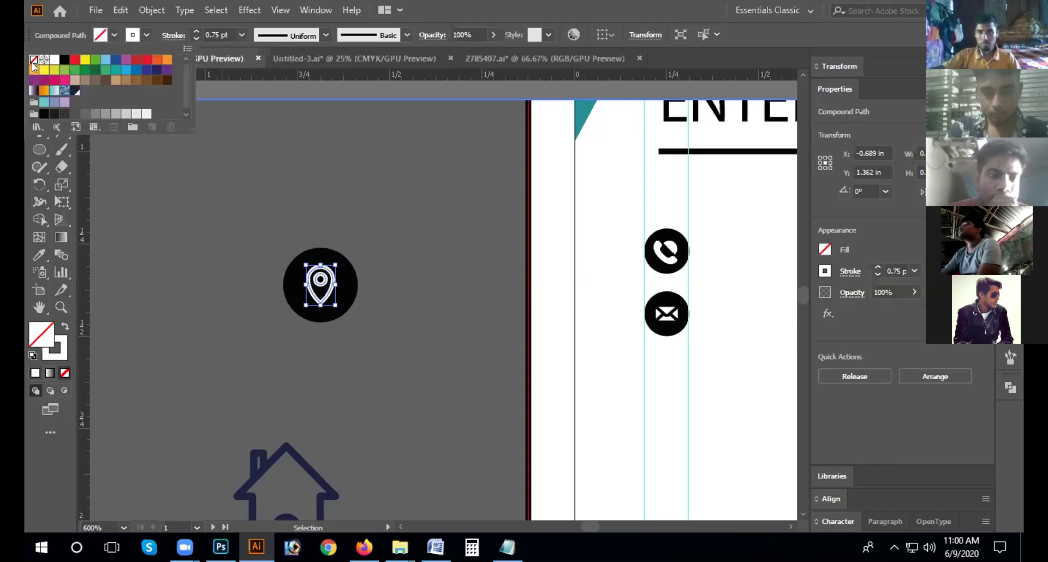
pyautogui.click(364, 238)
# Step: Group the black circle and pin into one badge and move it onto the card below the envelope
pyautogui.moveTo(352, 332); pyautogui.dragTo(330, 298)
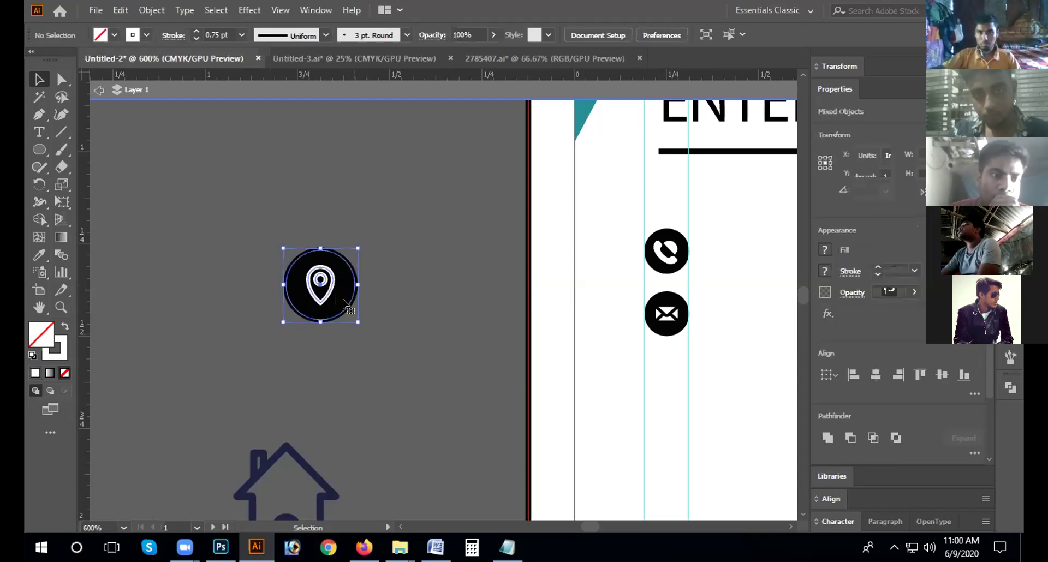
pyautogui.rightClick(340, 296)
pyautogui.click(402, 171)
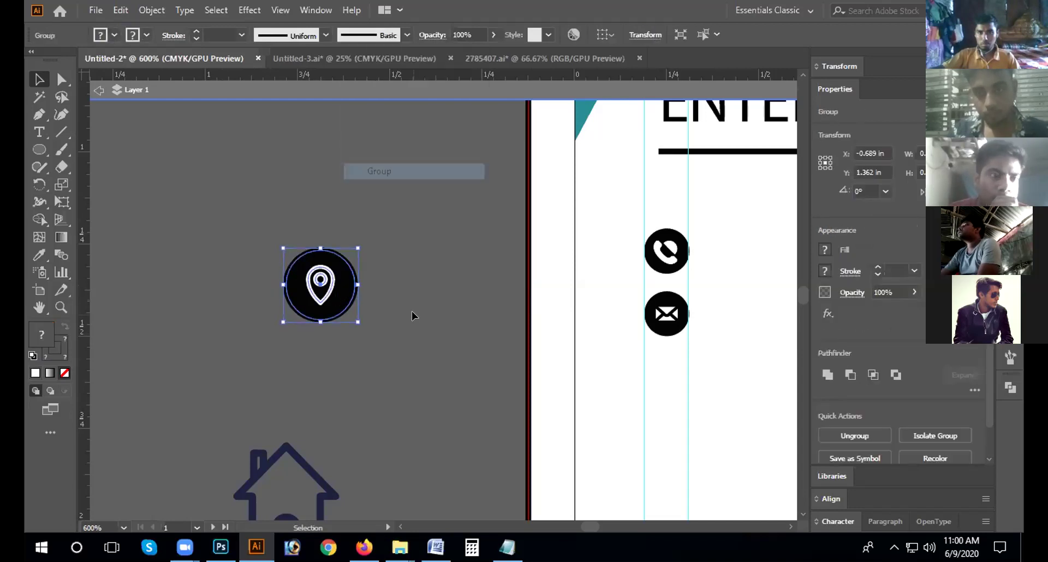
pyautogui.click(412, 311)
pyautogui.moveTo(337, 290); pyautogui.dragTo(703, 386)
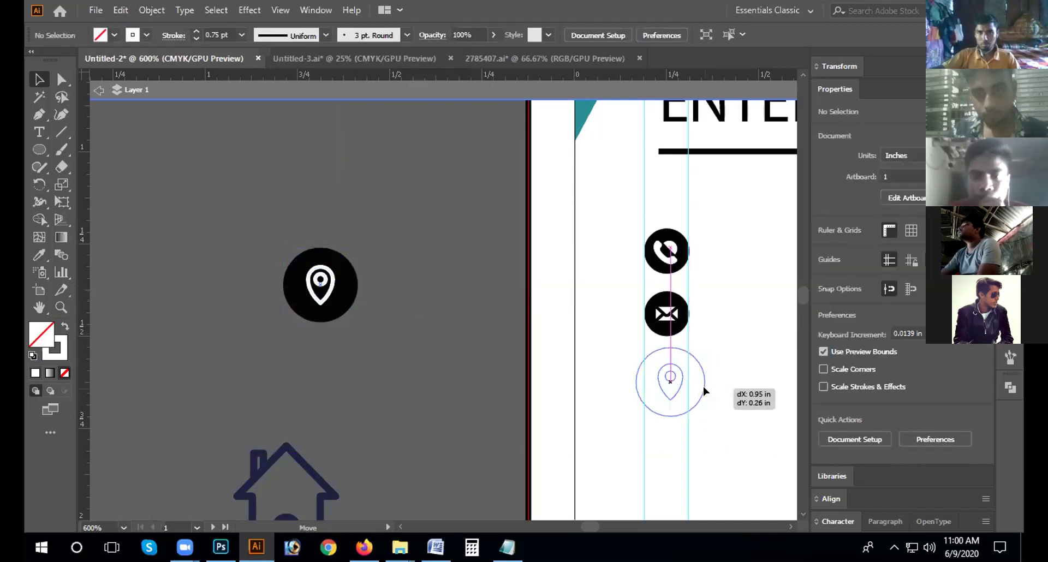
# Step: Resize the location badge to match the other contact icons and nudge it right
pyautogui.moveTo(704, 347); pyautogui.dragTo(670, 372)
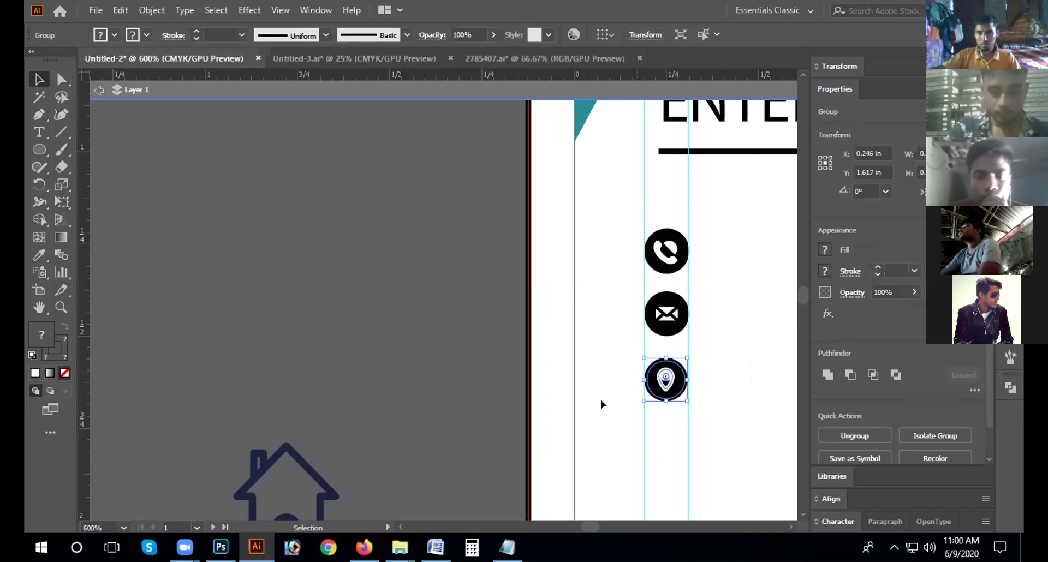
pyautogui.click(667, 421)
pyautogui.click(670, 381)
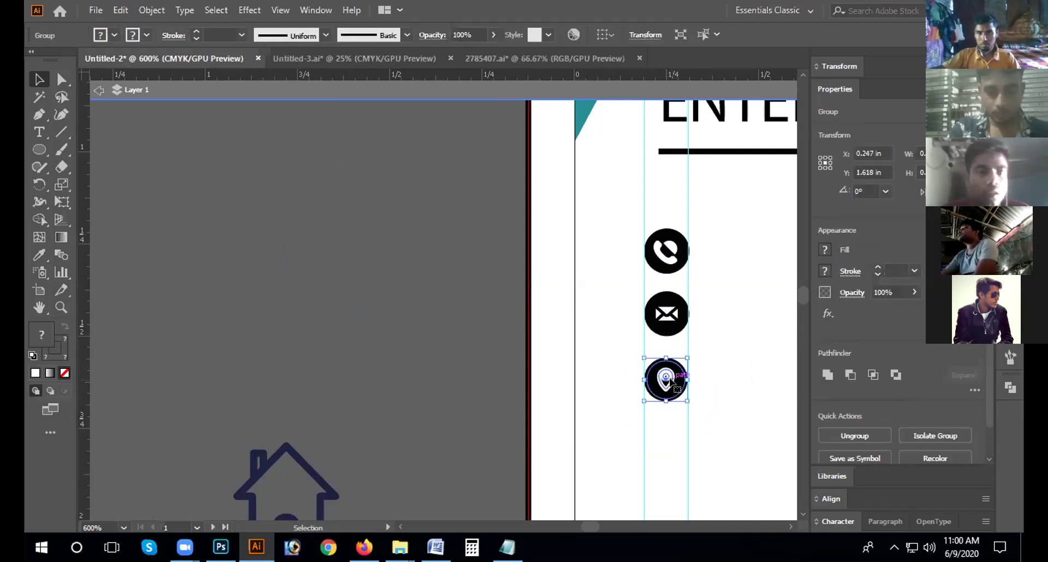
pyautogui.press('Right')
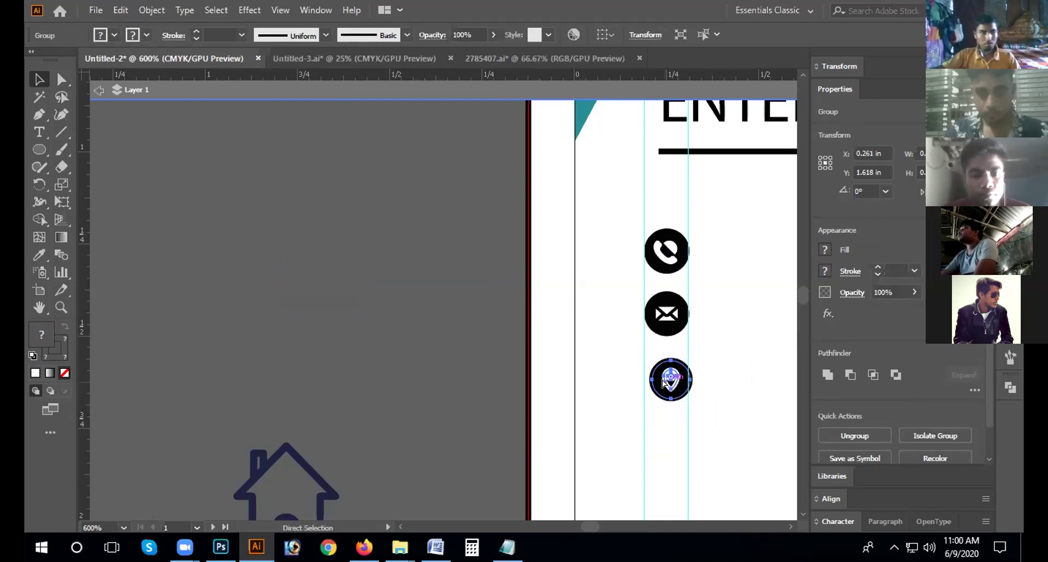
pyautogui.hotkey('ctrl', '0')
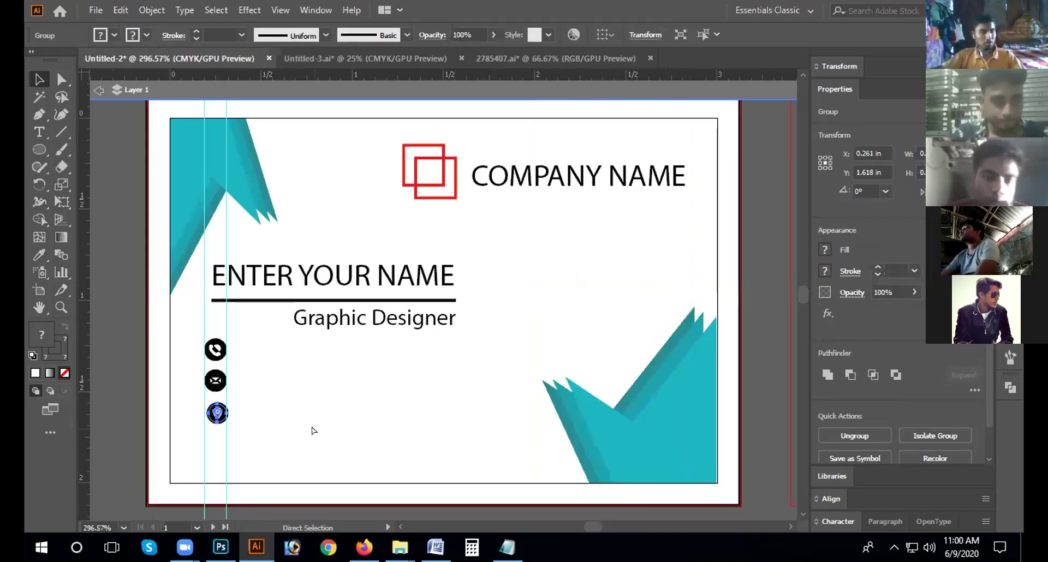
pyautogui.hotkey('ctrl', '+')
pyautogui.hotkey('ctrl', '+')
pyautogui.hotkey('ctrl', '+')
pyautogui.hotkey('ctrl', '+')
pyautogui.hotkey('ctrl', '+')
pyautogui.hotkey('ctrl', '+')
pyautogui.press('v')
# Step: Line the location badge up under the phone and mail icons with a slight resize
pyautogui.moveTo(415, 242); pyautogui.dragTo(381, 241)
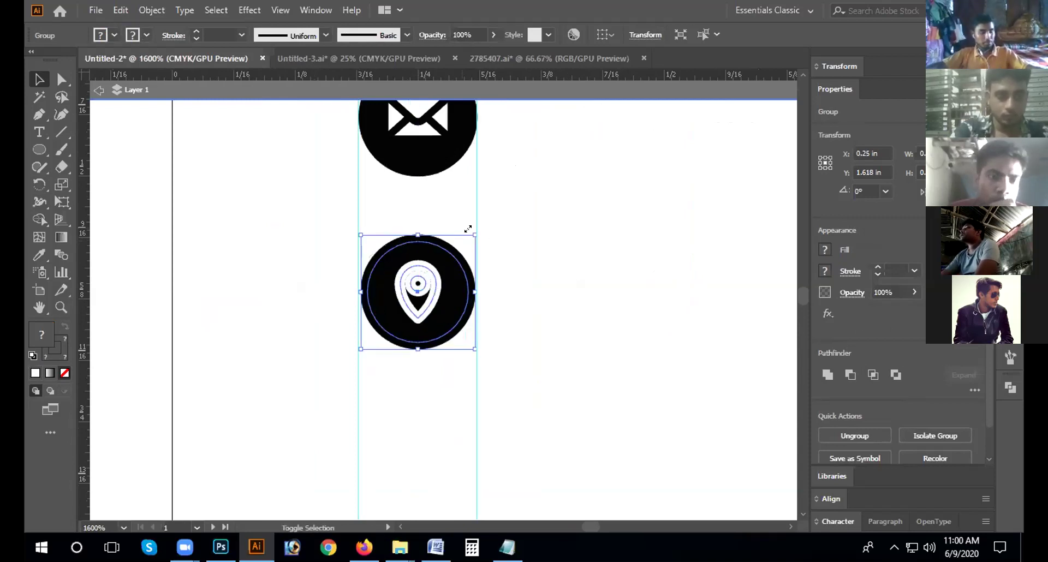
pyautogui.moveTo(475, 228); pyautogui.dragTo(482, 227)
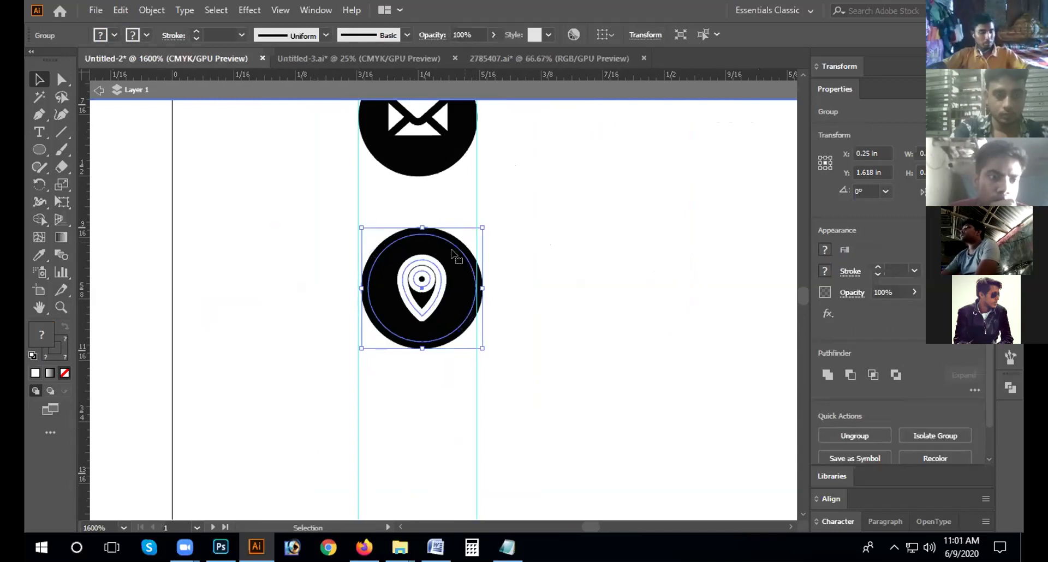
pyautogui.moveTo(425, 282); pyautogui.dragTo(414, 287)
pyautogui.moveTo(442, 254); pyautogui.dragTo(461, 238)
pyautogui.click(225, 300)
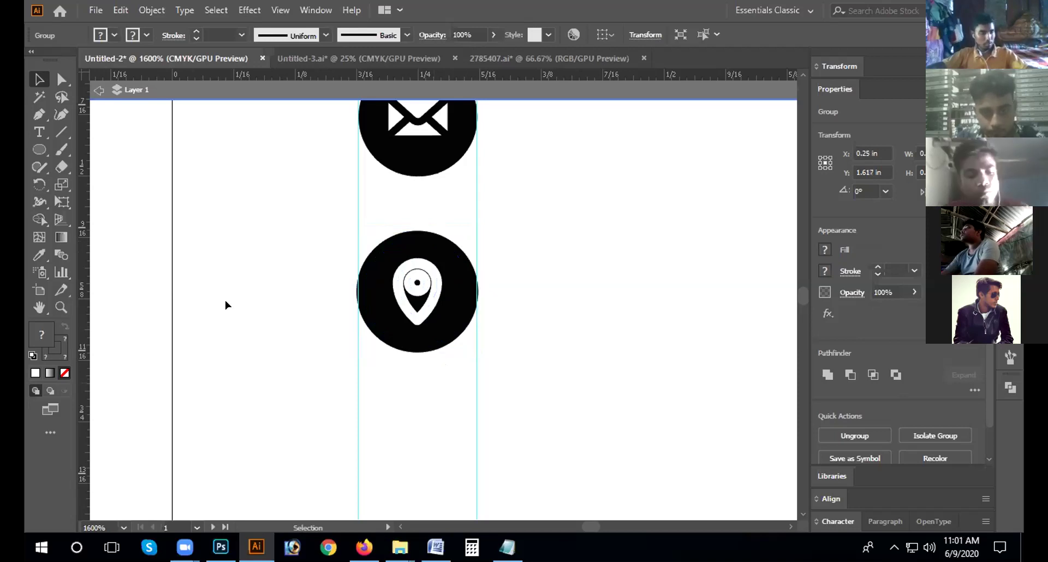
pyautogui.hotkey('ctrl', '-')
pyautogui.hotkey('ctrl', '-')
pyautogui.hotkey('ctrl', '-')
pyautogui.hotkey('ctrl', '-')
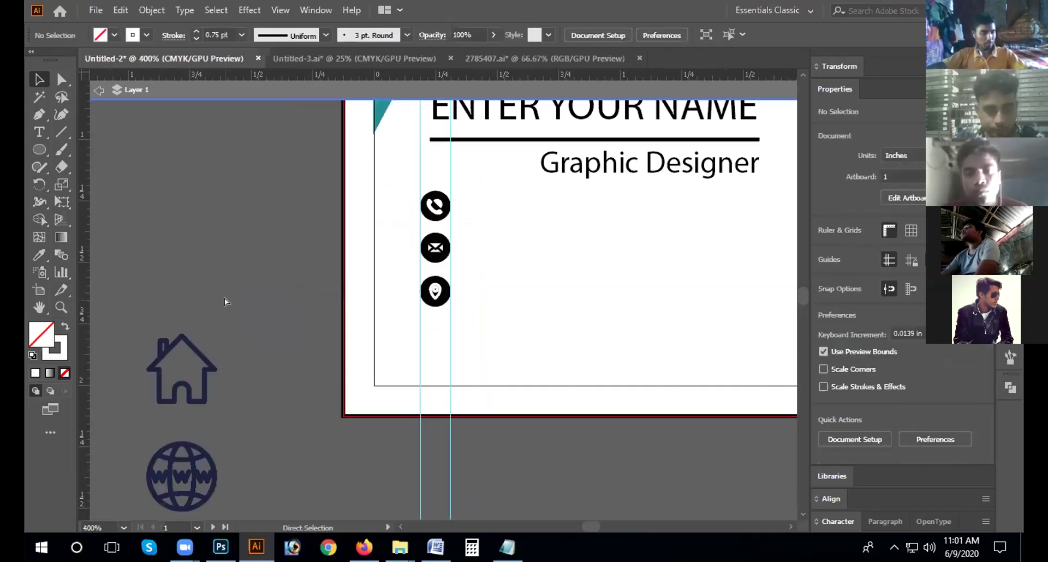
# Step: Switch the globe icon's stroke from navy to white and drag it above the house icon
pyautogui.scroll(-3, 260, 297)
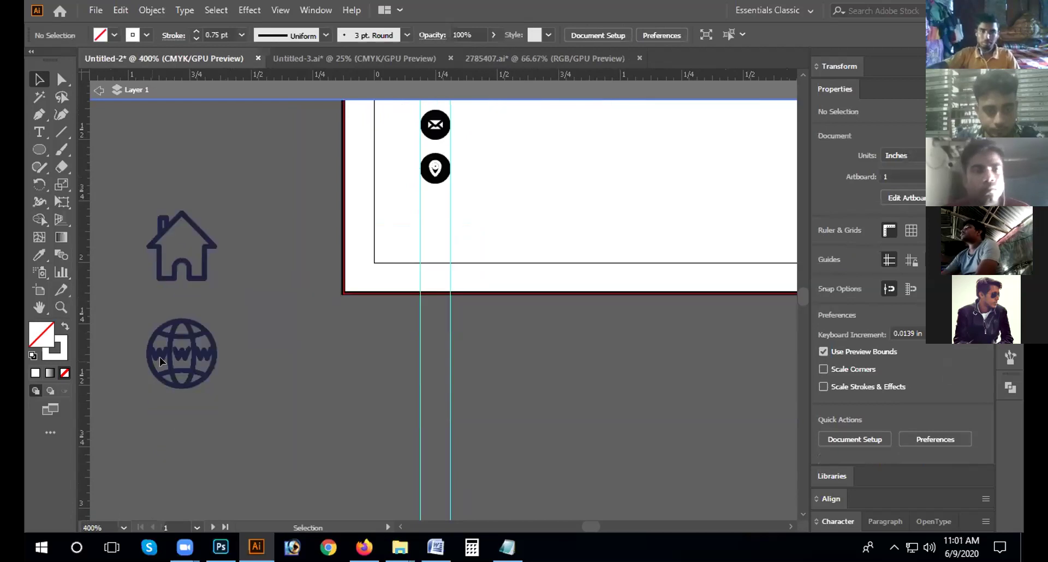
pyautogui.click(145, 399)
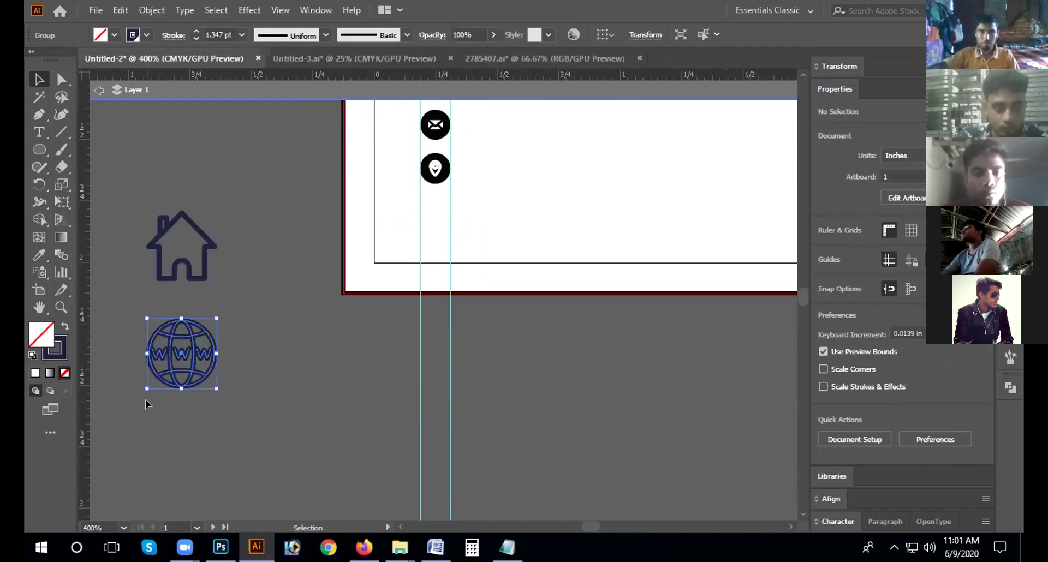
pyautogui.click(132, 35)
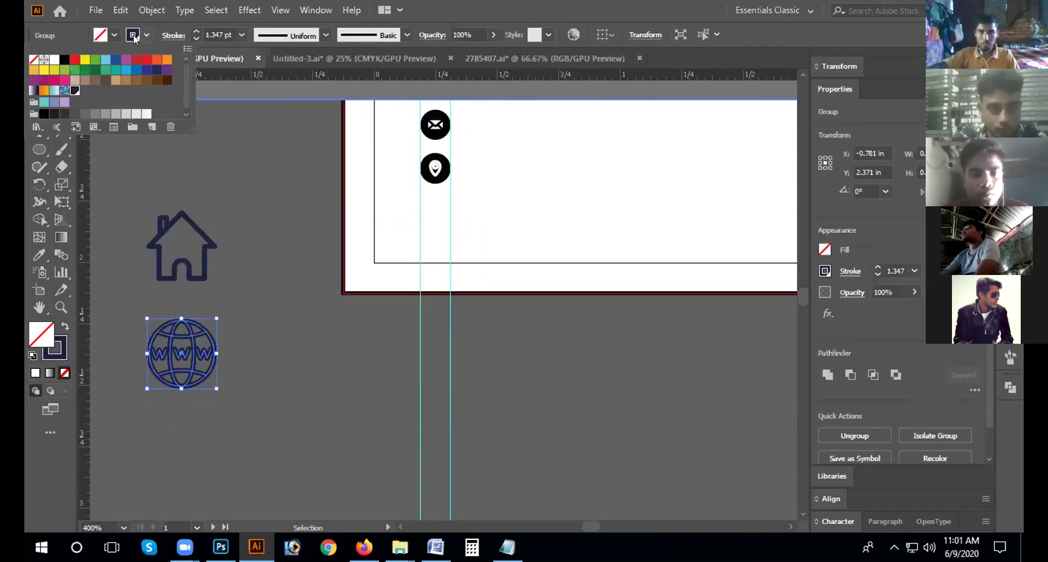
pyautogui.click(54, 59)
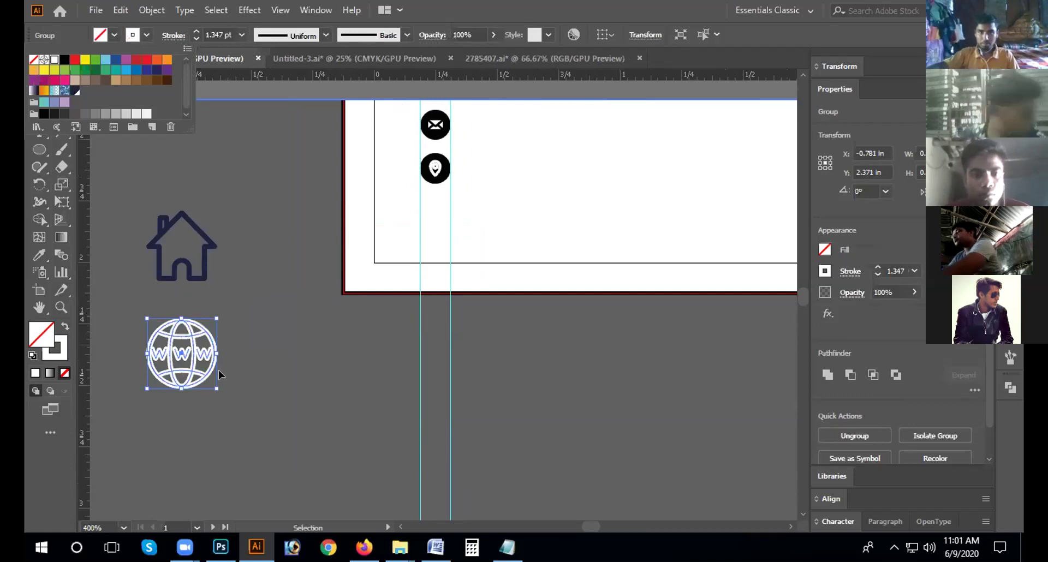
pyautogui.click(210, 371)
pyautogui.click(272, 296)
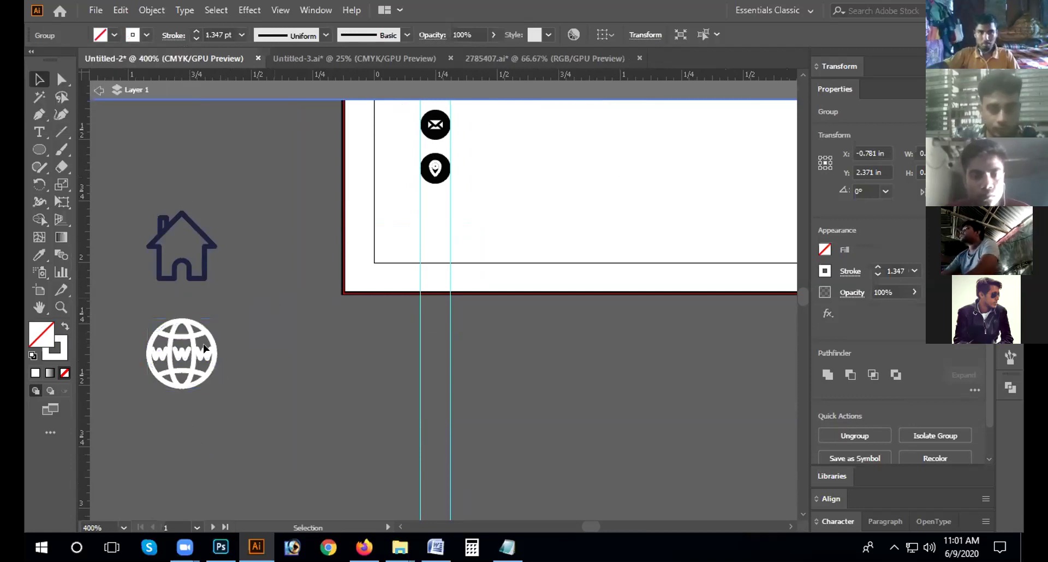
pyautogui.moveTo(192, 334); pyautogui.dragTo(220, 132)
# Step: Ungroup the location badge and pull its black circle off onto the pasteboard
pyautogui.hotkey('ctrl', '-')
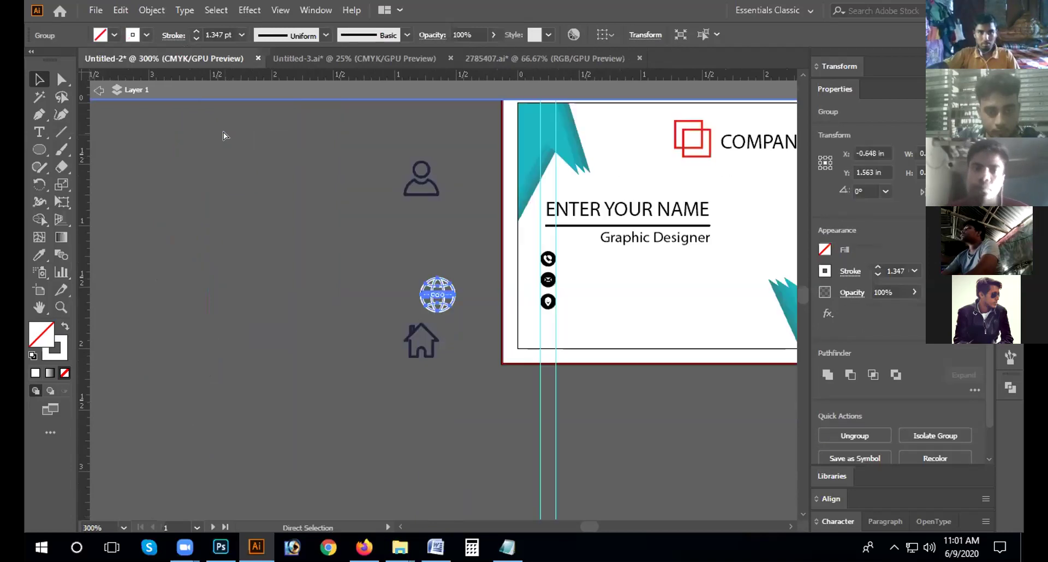
pyautogui.click(548, 306)
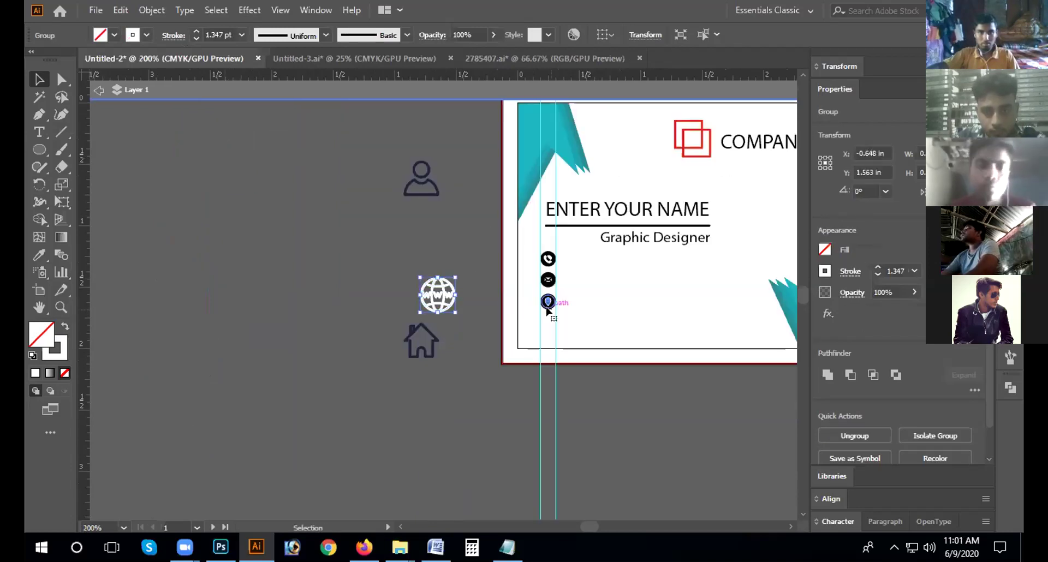
pyautogui.hotkey('ctrl', '+')
pyautogui.hotkey('ctrl', '+')
pyautogui.hotkey('ctrl', '+')
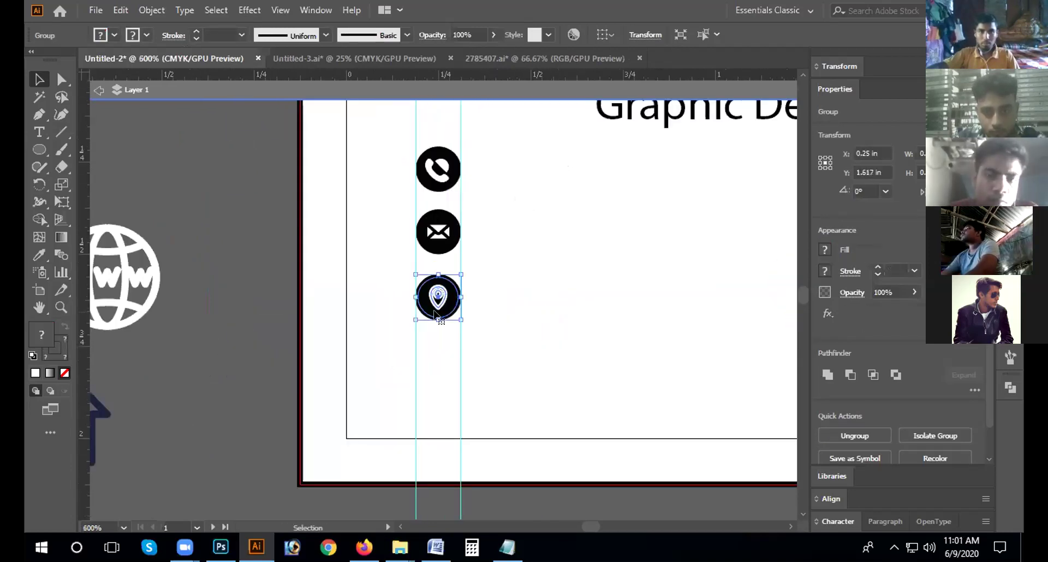
pyautogui.rightClick(436, 315)
pyautogui.click(459, 182)
pyautogui.click(449, 357)
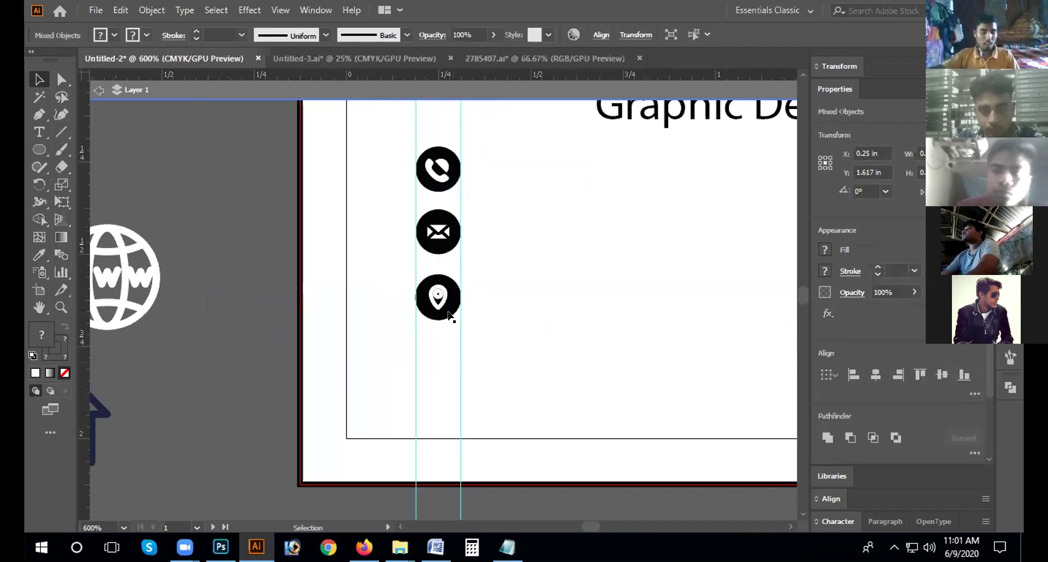
pyautogui.click(448, 315)
pyautogui.moveTo(448, 316); pyautogui.dragTo(244, 335)
# Step: Regroup the remaining location pin parts
pyautogui.click(447, 329)
pyautogui.click(437, 277)
pyautogui.rightClick(436, 277)
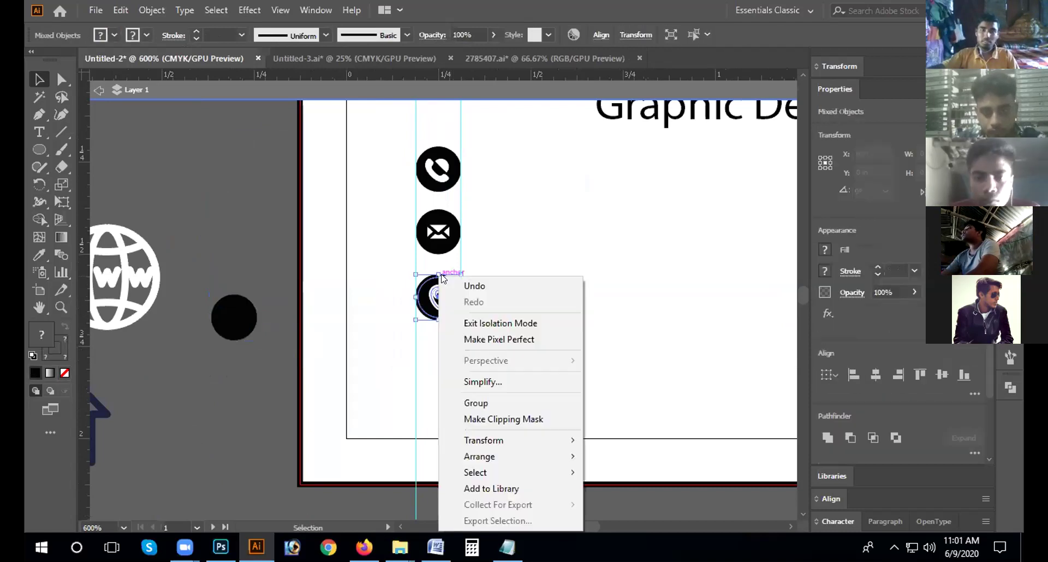
pyautogui.click(490, 403)
pyautogui.click(227, 379)
# Step: Place the black circle just above the white globe icon and select the globe
pyautogui.moveTo(232, 314); pyautogui.dragTo(174, 205)
pyautogui.click(195, 266)
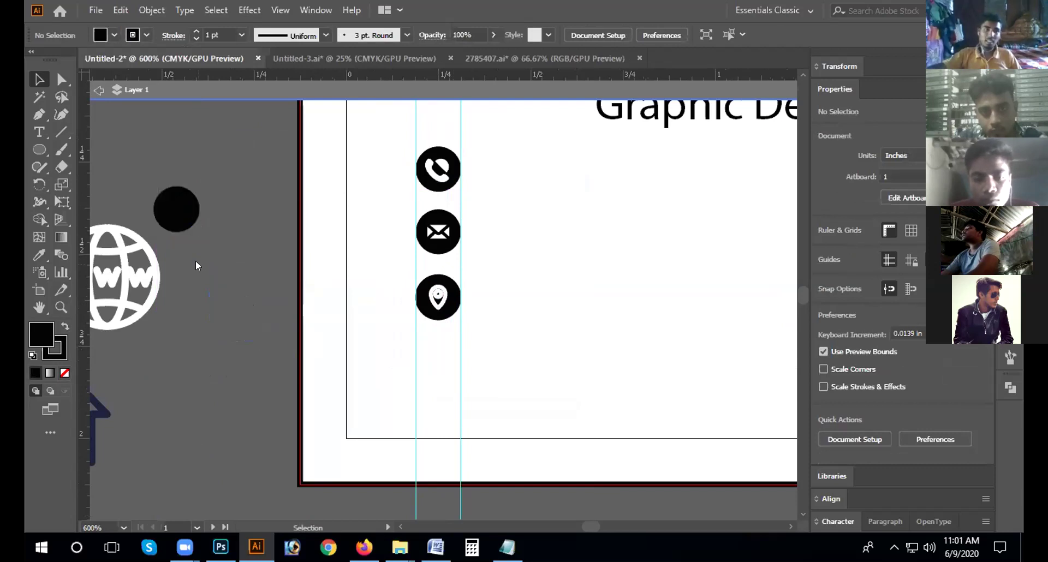
pyautogui.click(181, 208)
pyautogui.scroll(3, 181, 208)
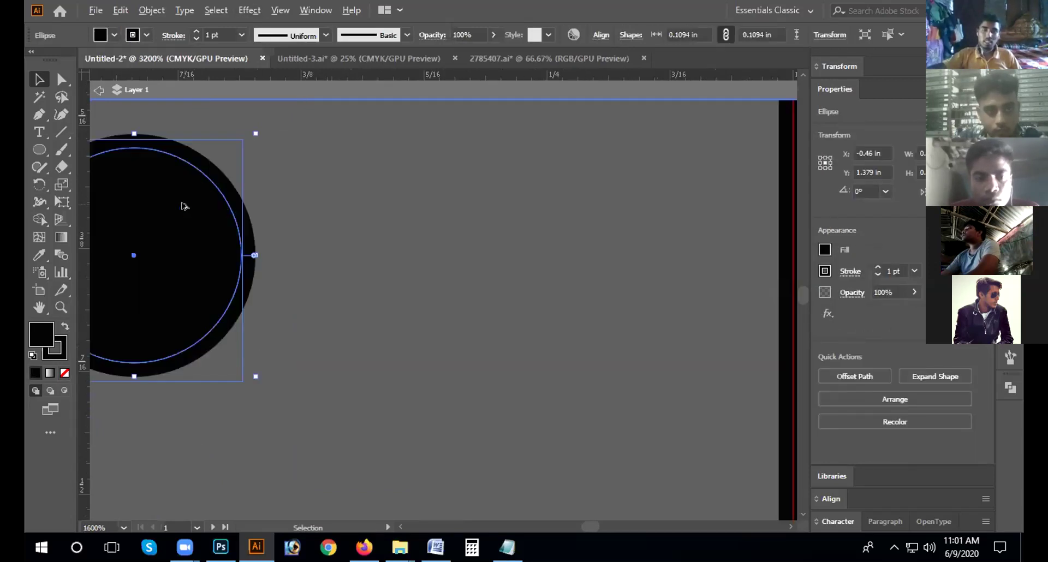
pyautogui.scroll(-3, 325, 317)
pyautogui.moveTo(265, 390); pyautogui.dragTo(445, 357)
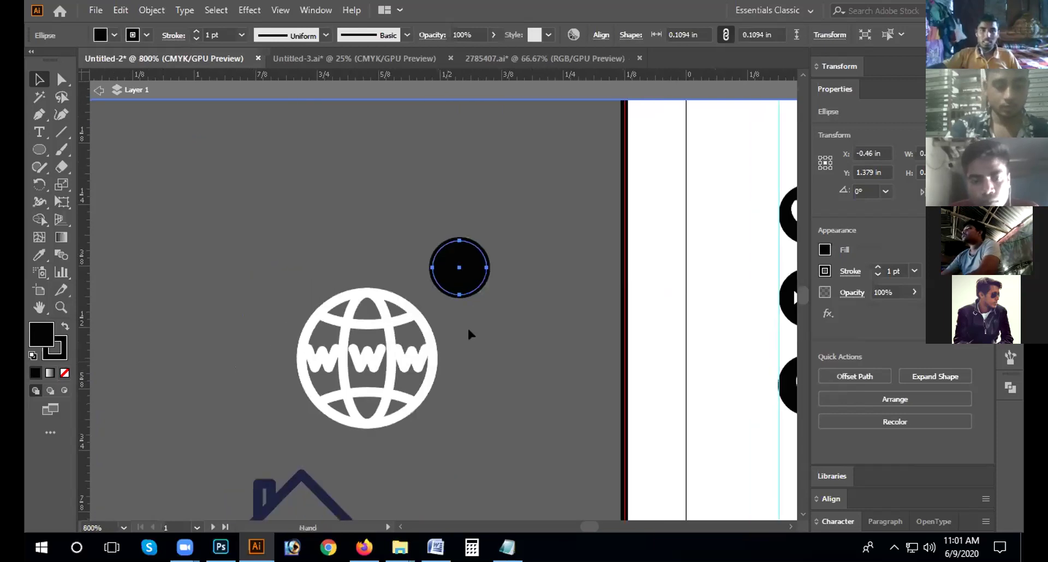
pyautogui.hscroll(1, 468, 330)
pyautogui.click(353, 305)
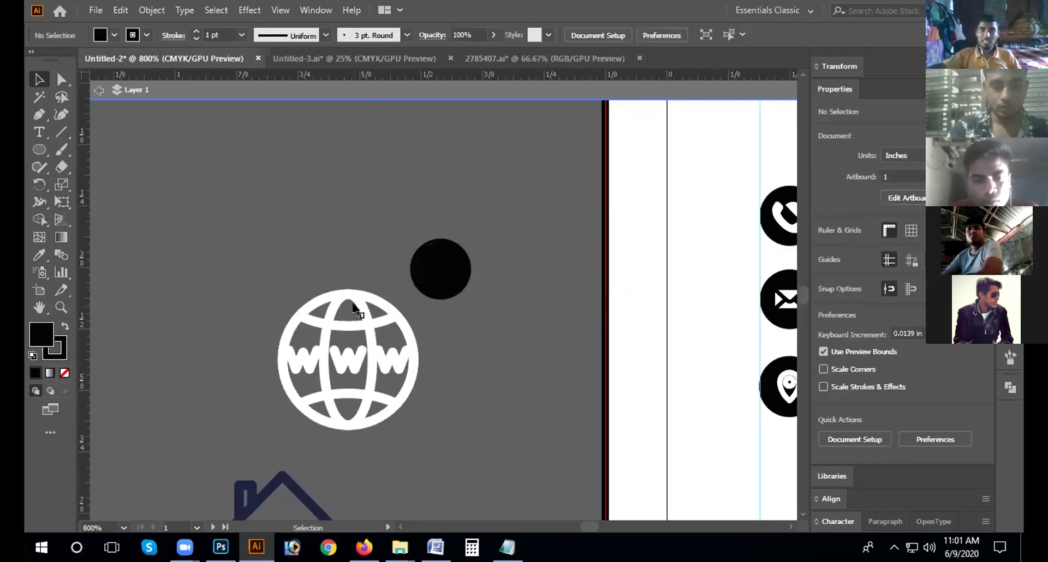
pyautogui.click(278, 298)
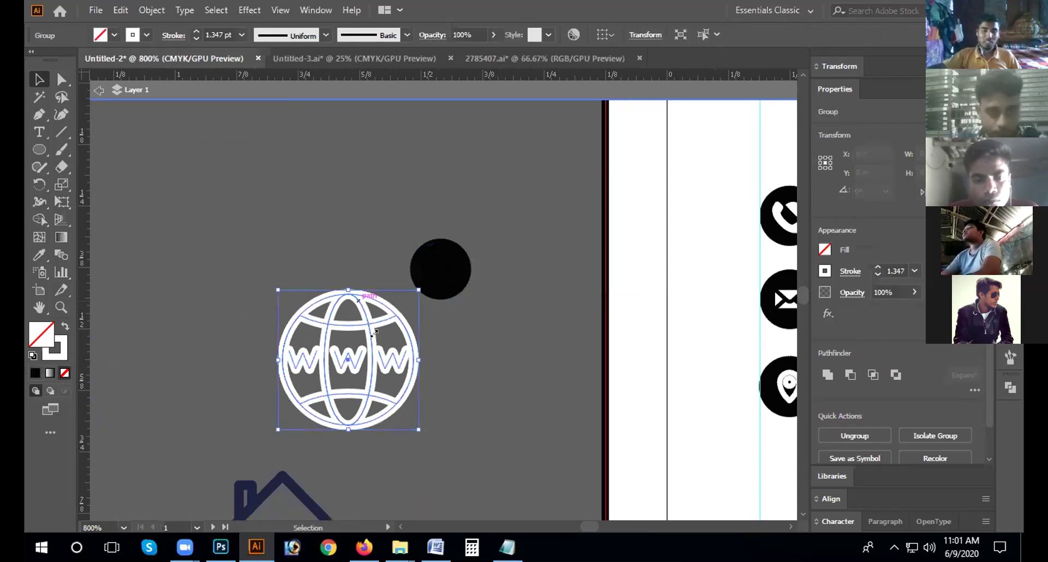
# Step: Shrink the globe icon and thin its strokes to 0.25 pt
pyautogui.moveTo(418, 289); pyautogui.dragTo(443, 269)
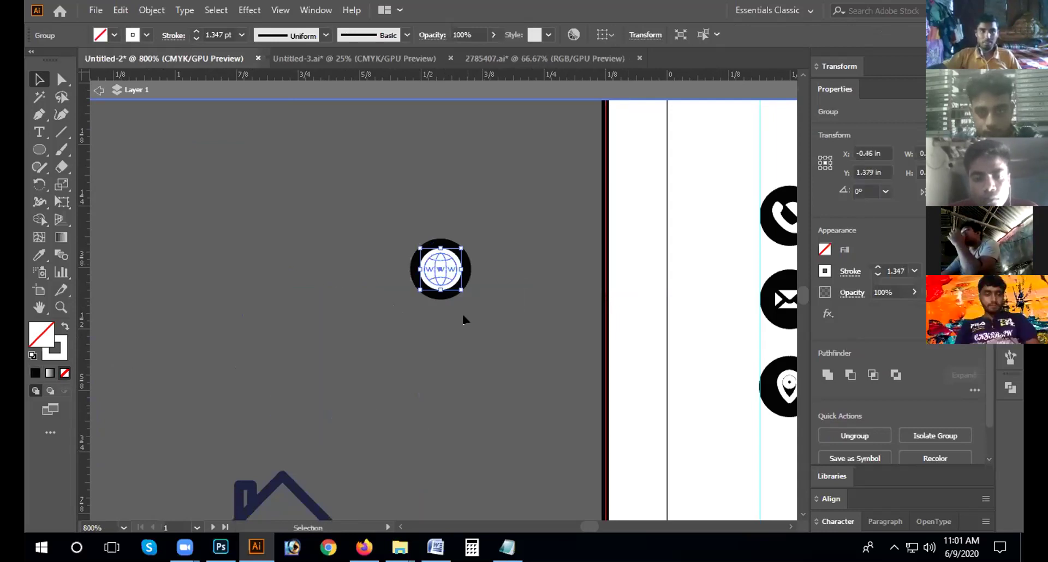
pyautogui.click(463, 319)
pyautogui.click(453, 263)
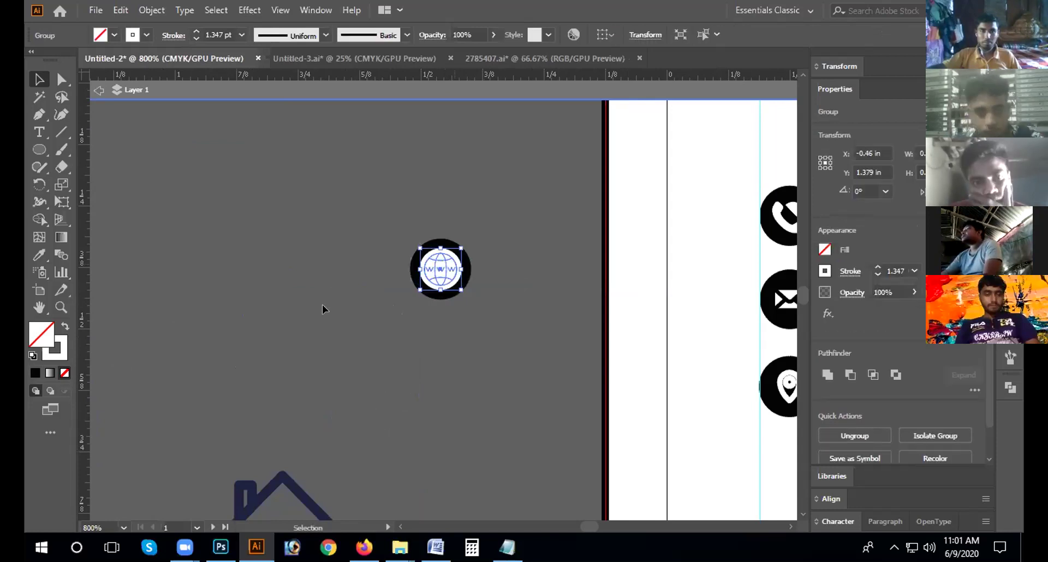
pyautogui.hotkey('ctrl', 'z')
pyautogui.moveTo(321, 310); pyautogui.dragTo(330, 313)
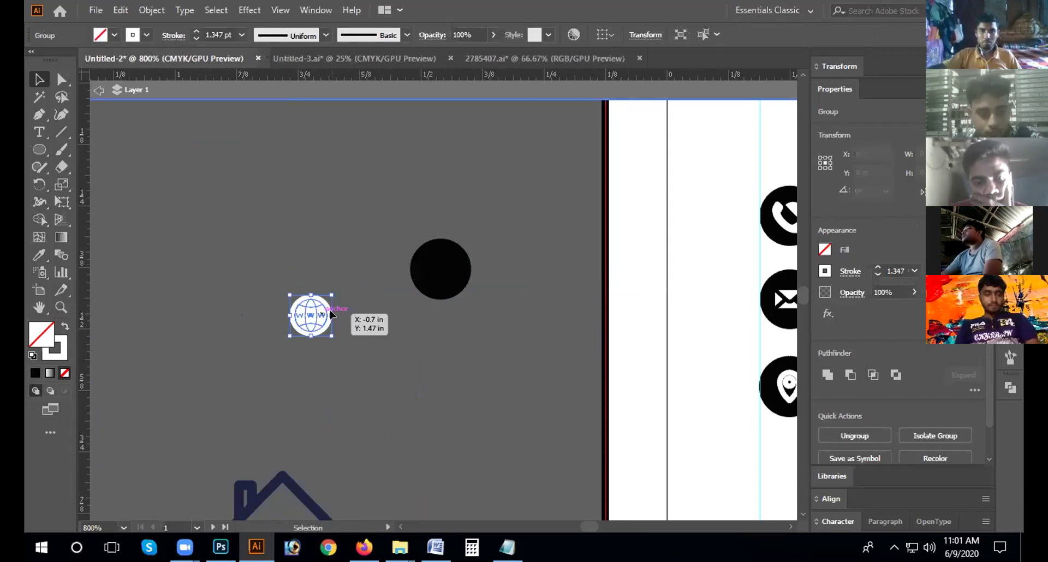
pyautogui.click(196, 39)
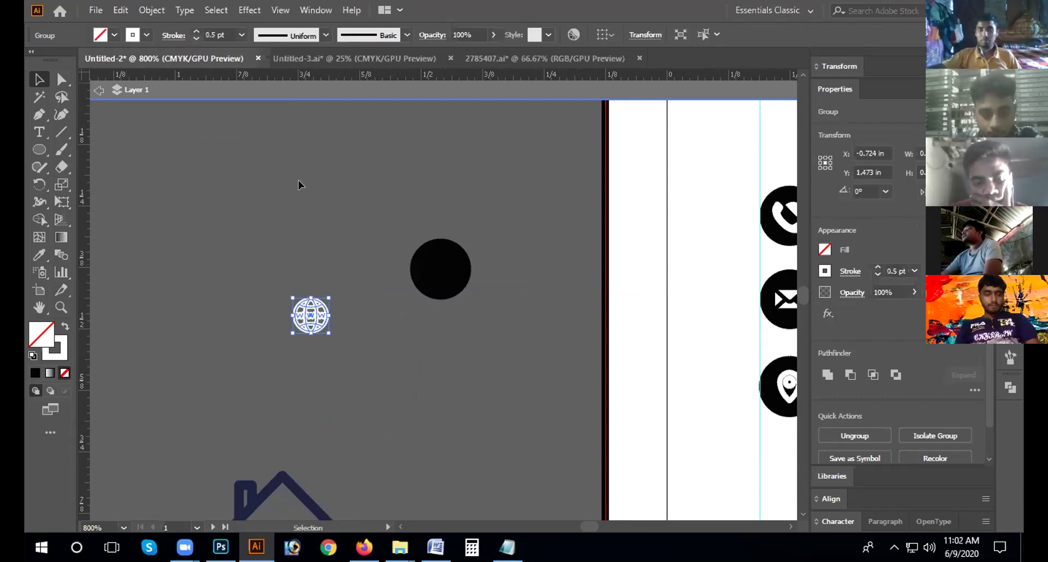
pyautogui.press('Down')
# Step: Group the globe with the black circle and move the badge below the pin icon
pyautogui.click(389, 293)
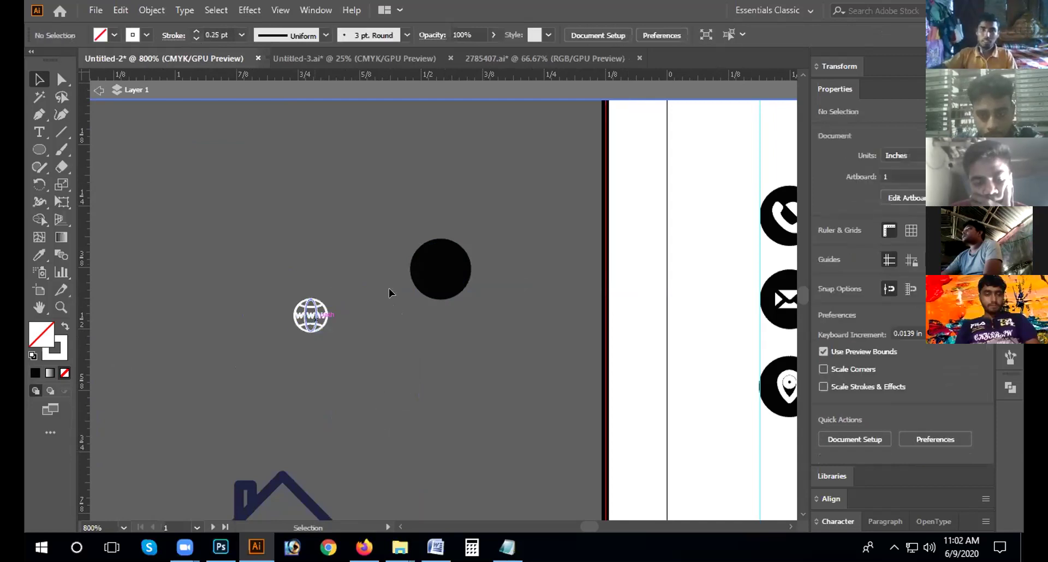
pyautogui.moveTo(450, 269); pyautogui.dragTo(446, 273)
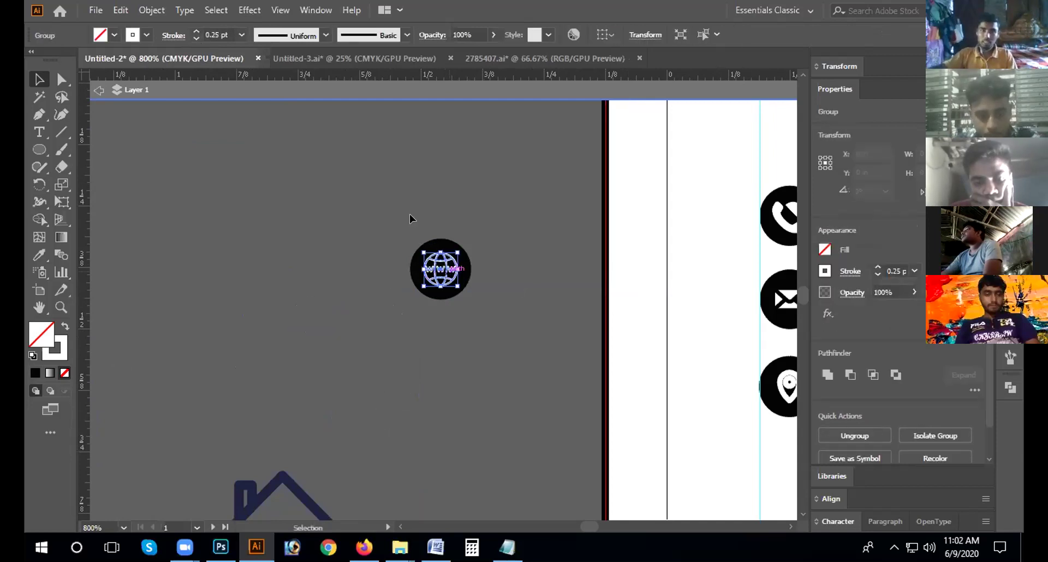
pyautogui.click(471, 328)
pyautogui.rightClick(459, 284)
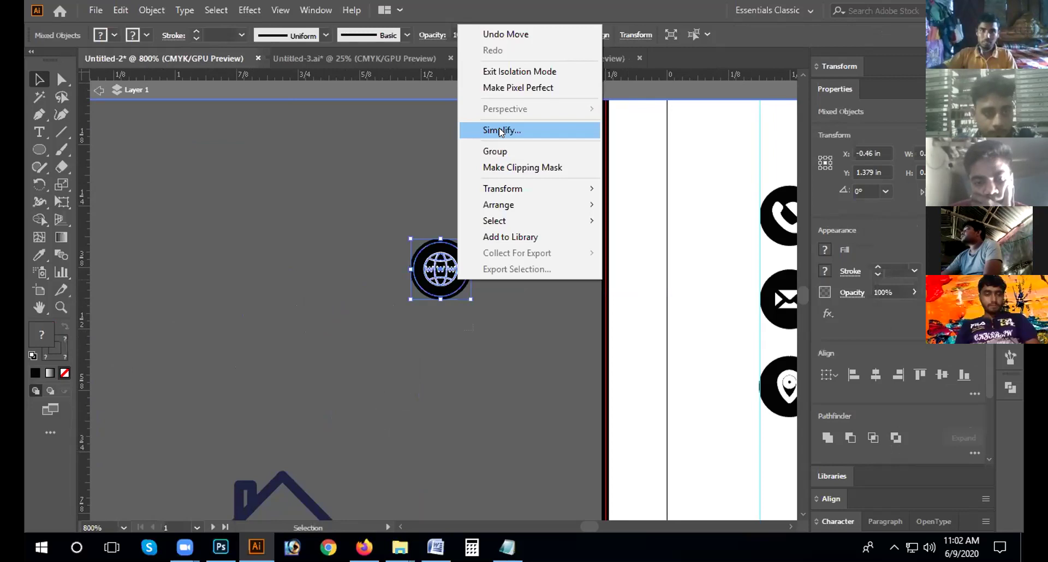
pyautogui.hotkey('ctrl', 'g')
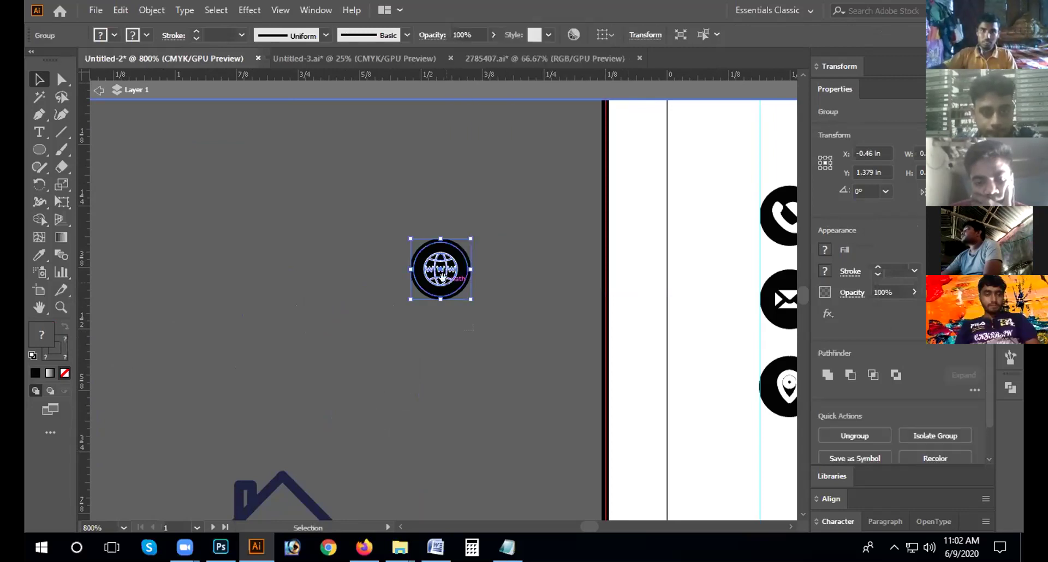
pyautogui.moveTo(669, 362); pyautogui.dragTo(167, 234)
pyautogui.moveTo(515, 427); pyautogui.dragTo(517, 430)
# Step: Zoom and pan to frame the contact icons under Graphic Designer
pyautogui.click(380, 337)
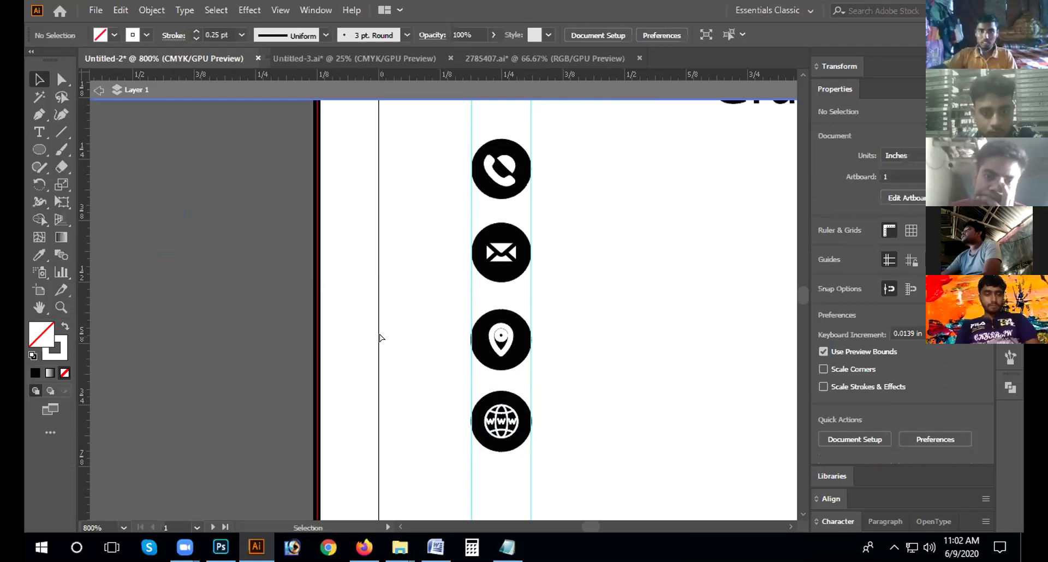
pyautogui.hotkey('ctrl', '-')
pyautogui.hotkey('ctrl', '-')
pyautogui.hotkey('ctrl', '-')
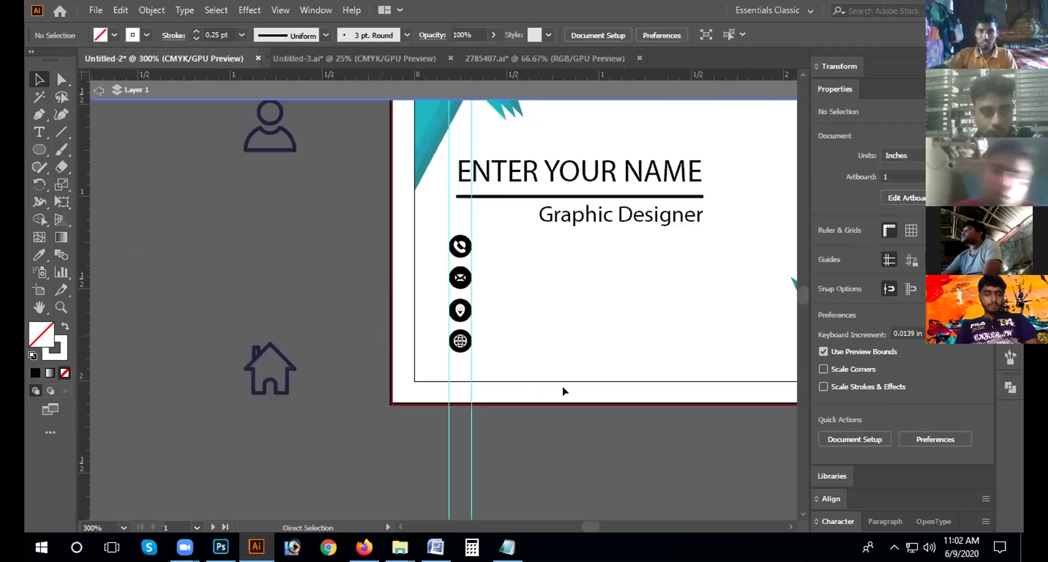
pyautogui.moveTo(687, 299); pyautogui.dragTo(445, 286)
pyautogui.hotkey('ctrl', '+')
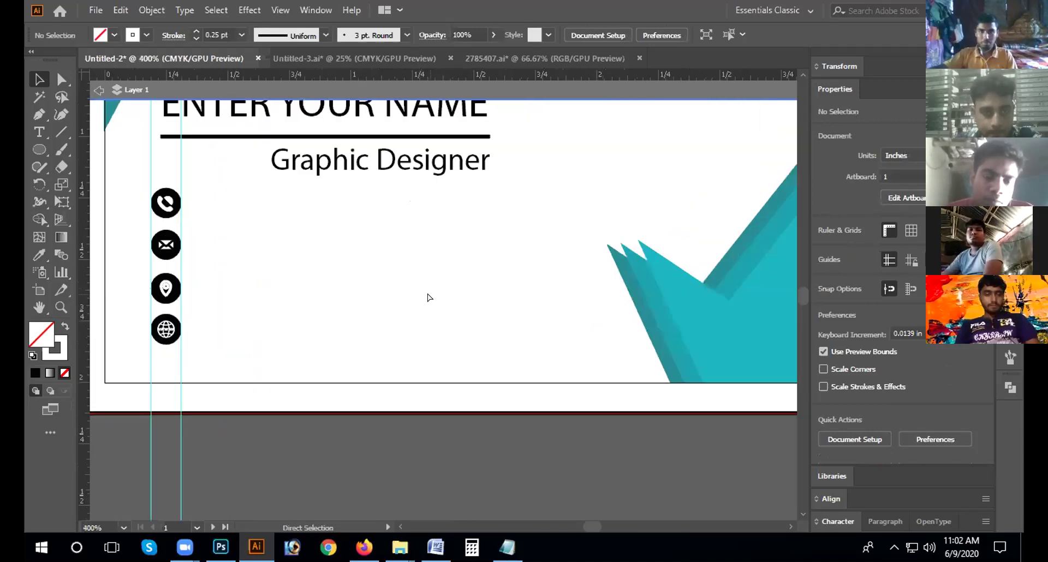
pyautogui.hotkey('ctrl', '+')
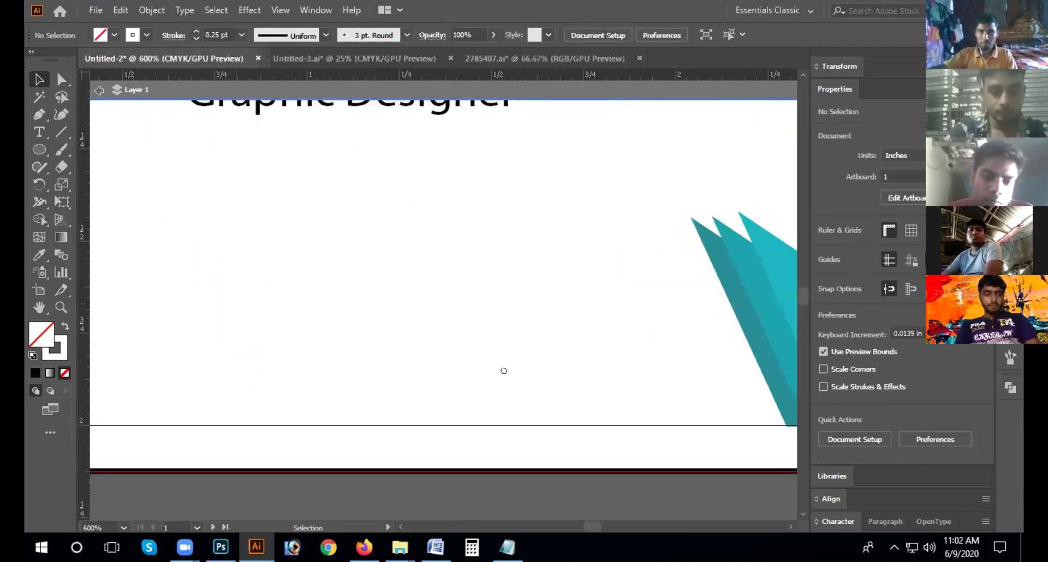
pyautogui.moveTo(482, 336); pyautogui.dragTo(480, 353)
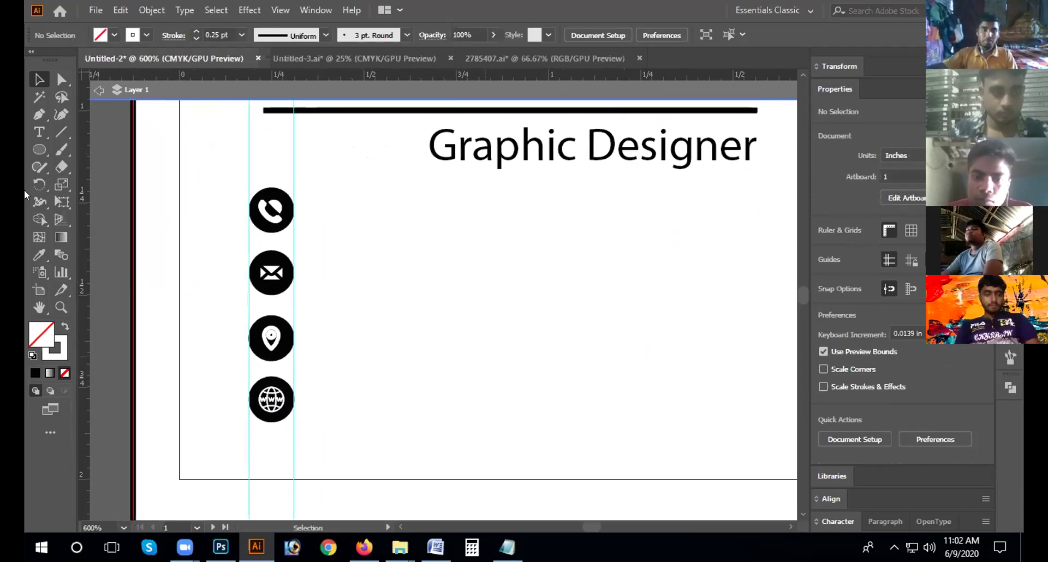
# Step: Type the phone number +111 222 333 and move it beside the phone icon
pyautogui.press('t')
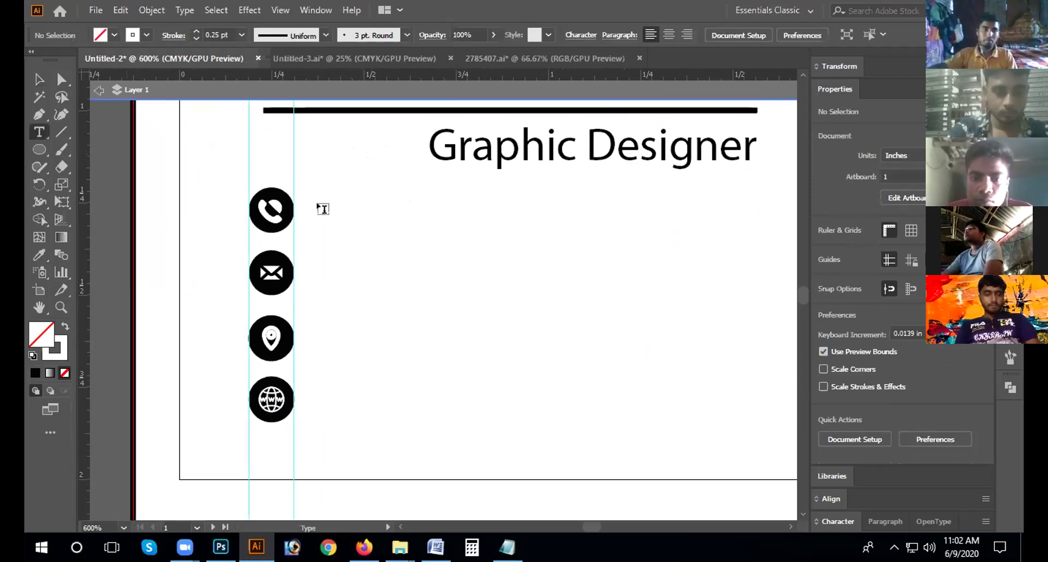
pyautogui.click(319, 205)
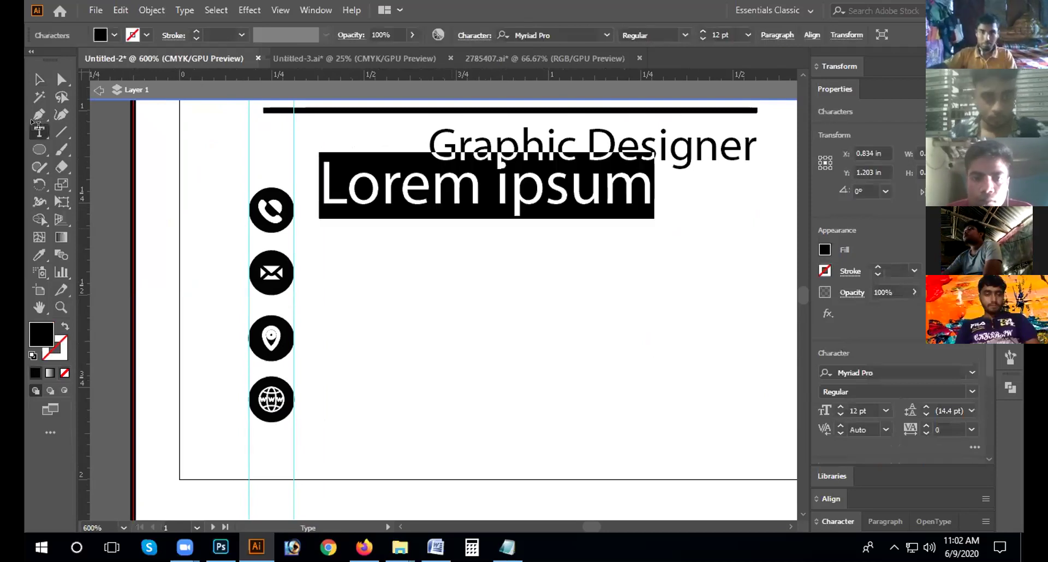
pyautogui.write('+111')
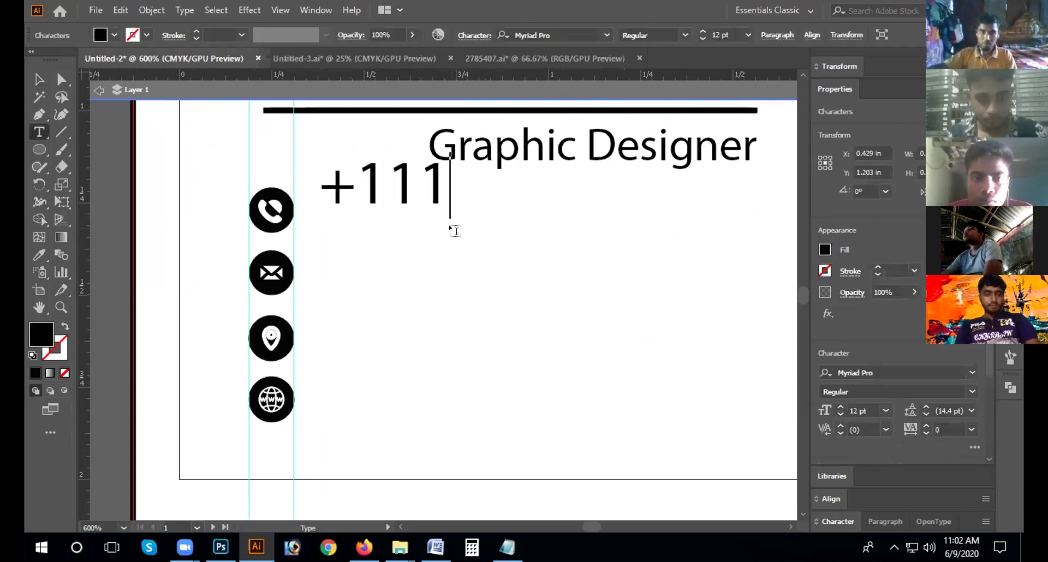
pyautogui.write(' 222 333')
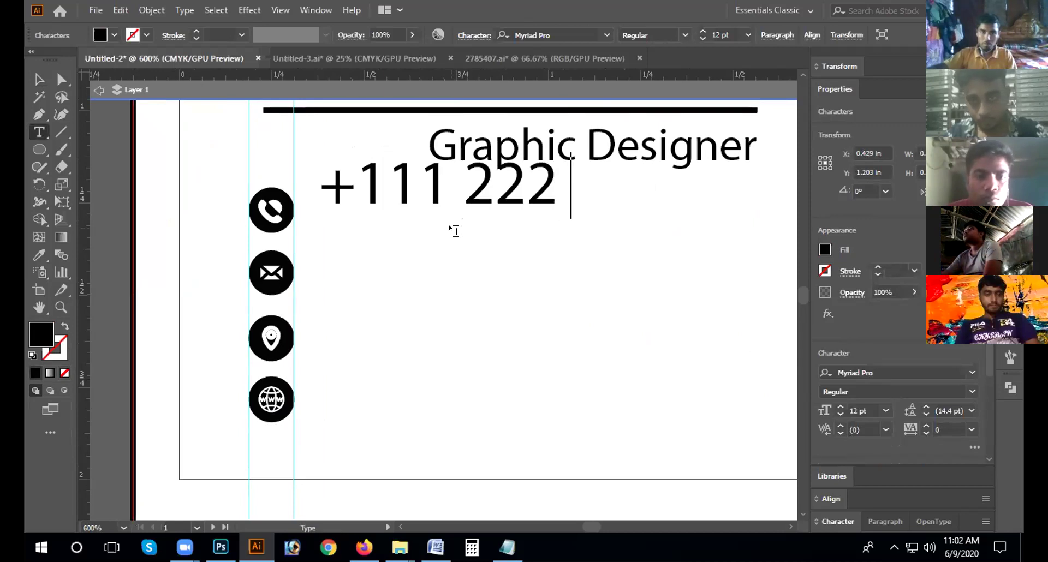
pyautogui.press('Escape')
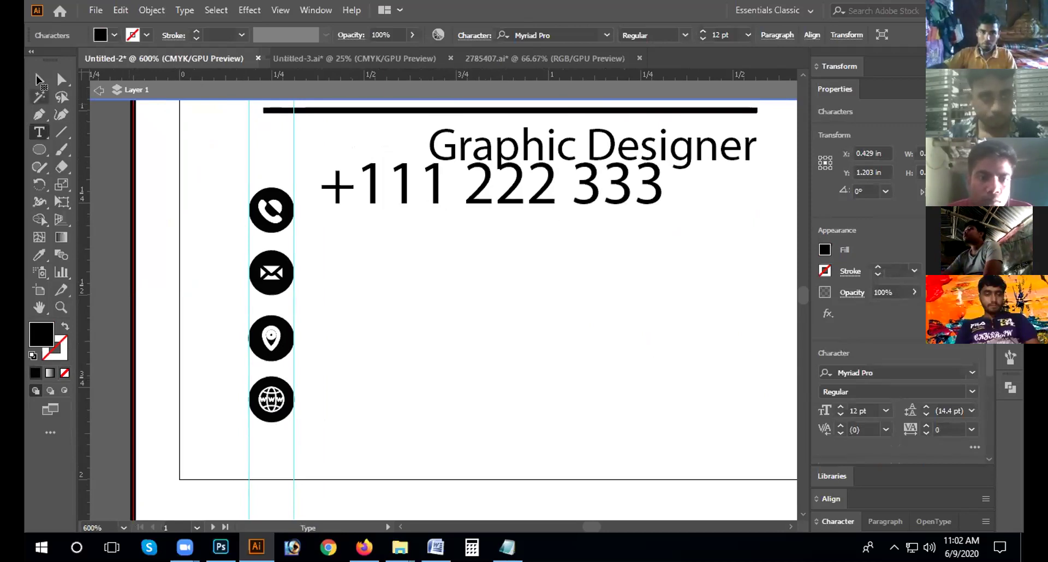
pyautogui.click(458, 215)
pyautogui.moveTo(467, 204); pyautogui.dragTo(501, 205)
# Step: Set the phone number to 7 pt Acumin Variable Concept, aligned with the icon
pyautogui.doubleClick(500, 205)
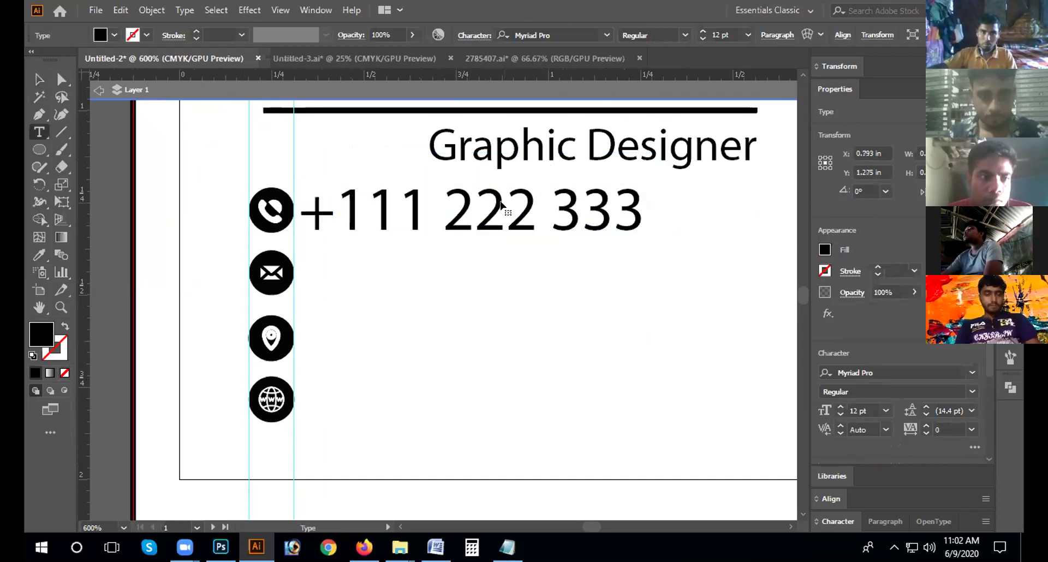
pyautogui.hotkey('ctrl', 'a')
pyautogui.click(748, 35)
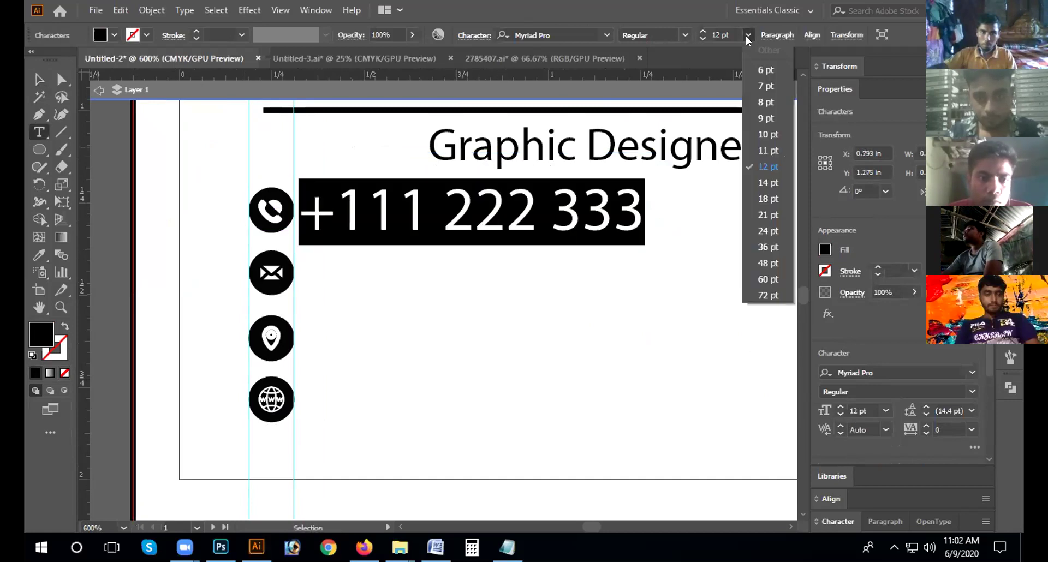
pyautogui.click(764, 86)
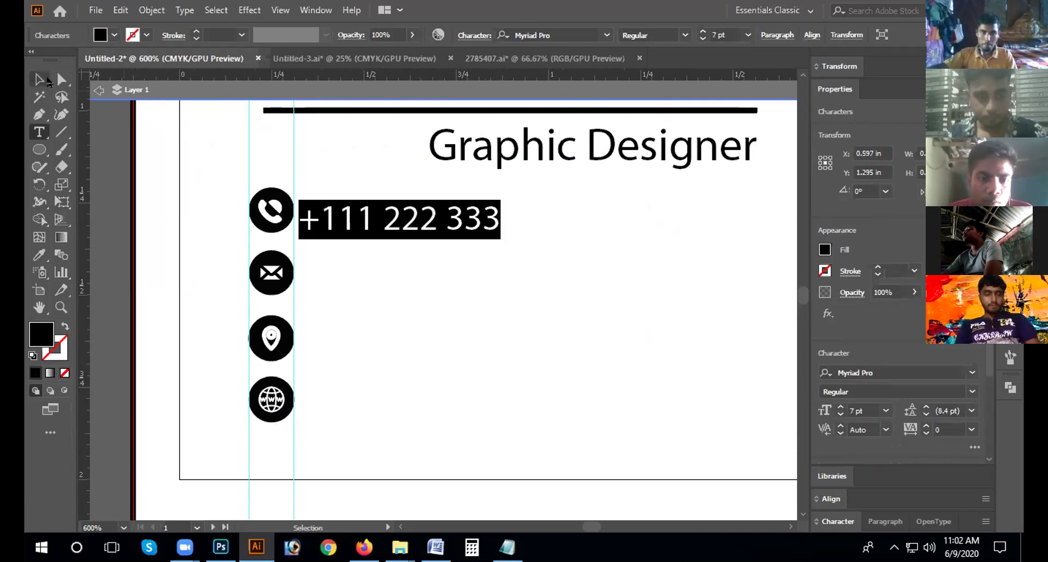
pyautogui.press('Escape')
pyautogui.moveTo(370, 232); pyautogui.dragTo(382, 219)
pyautogui.doubleClick(455, 224)
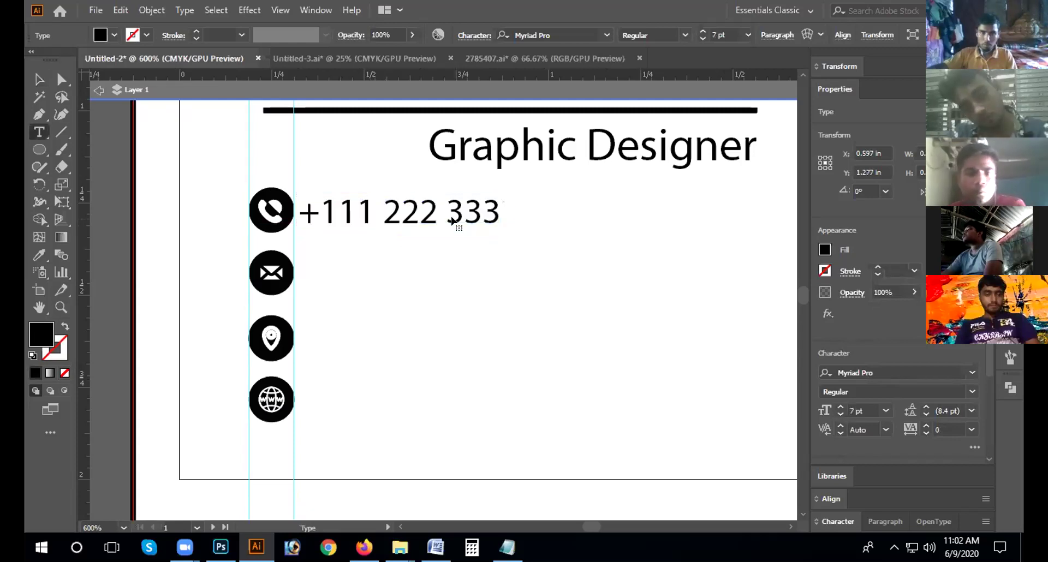
pyautogui.hotkey('ctrl', 'a')
pyautogui.click(605, 36)
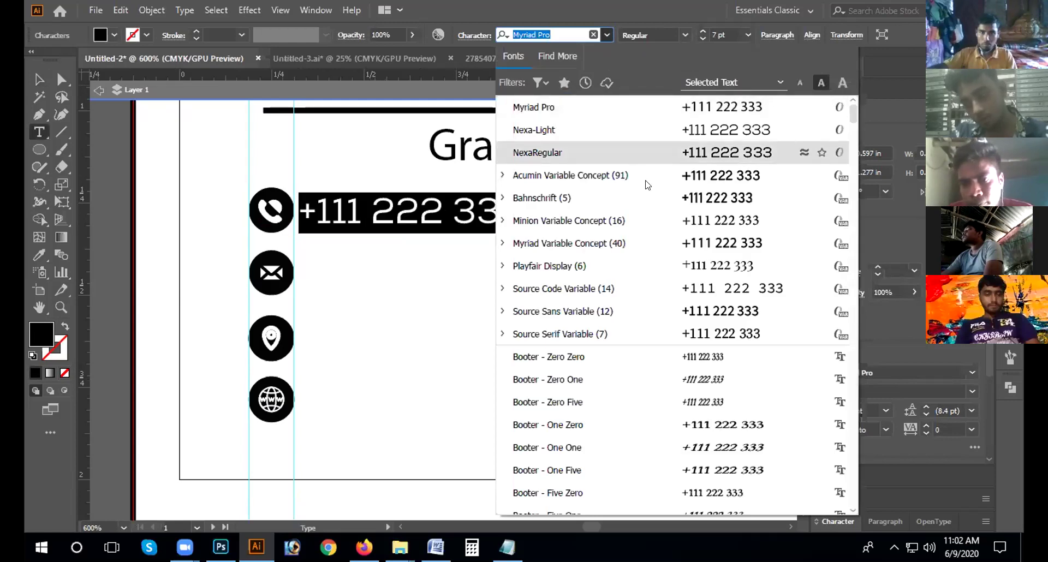
pyautogui.press('Escape')
pyautogui.press('Escape')
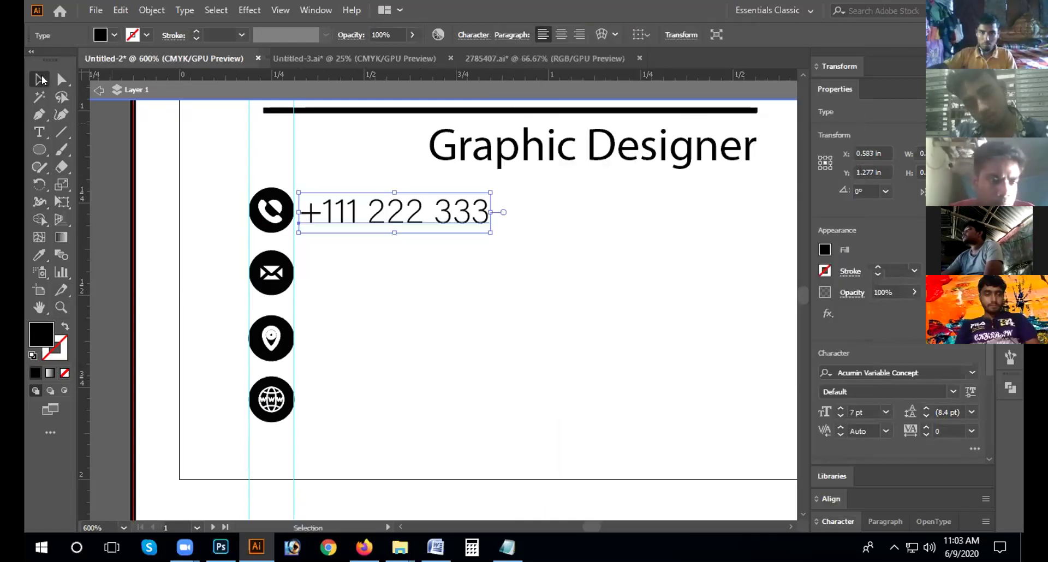
pyautogui.click(403, 255)
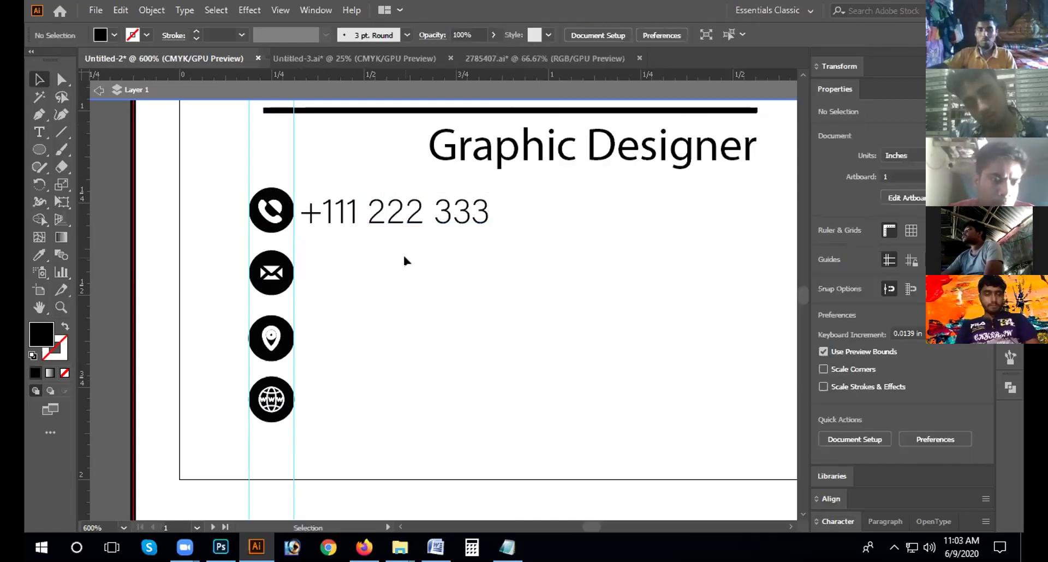
# Step: Copy the phone line beside the mail icon and replace it with a placeholder e-mail address
pyautogui.click(355, 221)
pyautogui.moveTo(355, 221); pyautogui.dragTo(353, 273)
pyautogui.press('t')
pyautogui.tripleClick(354, 267)
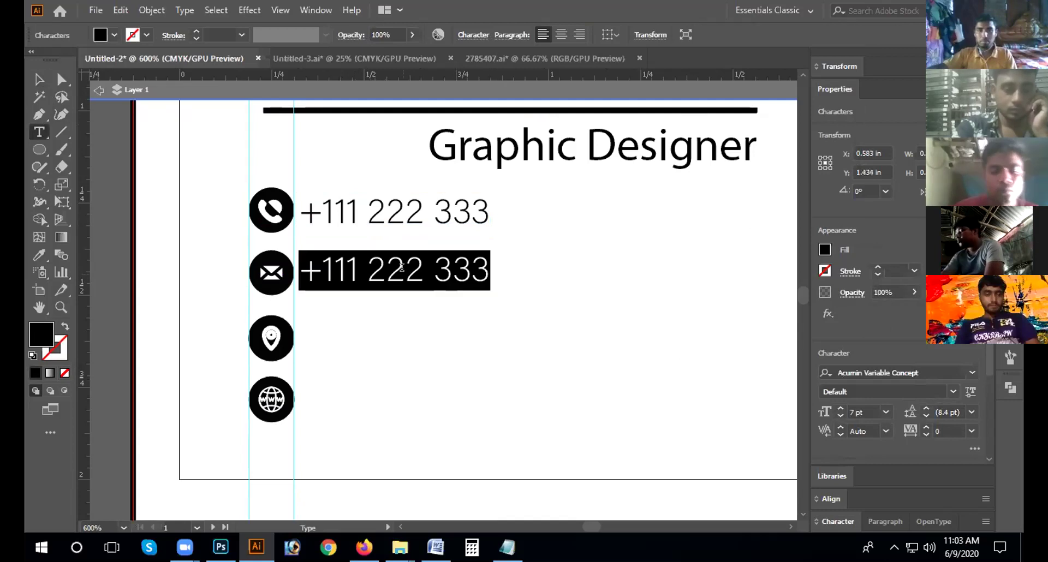
pyautogui.write('i')
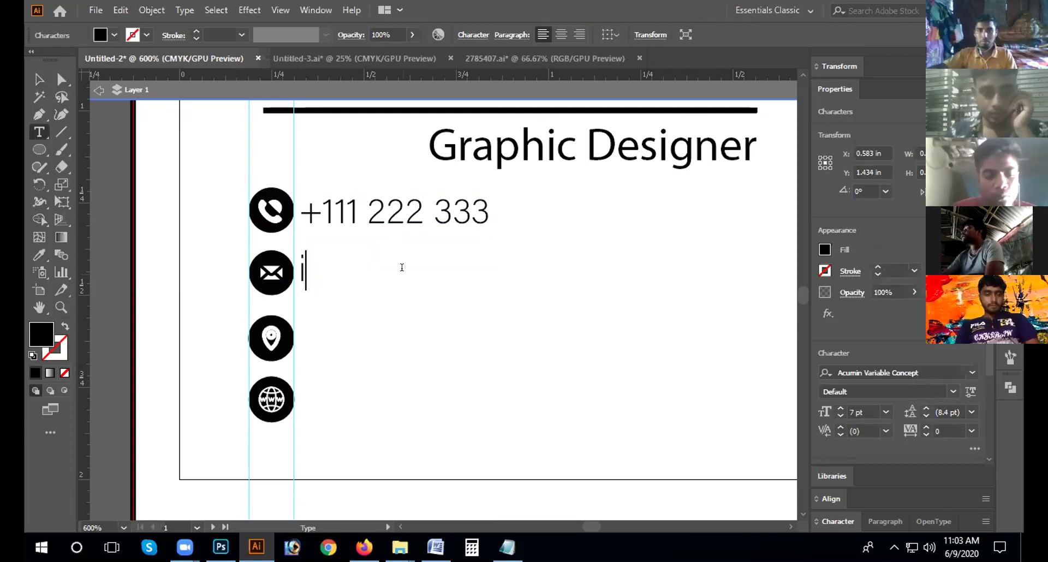
pyautogui.write('nfo@')
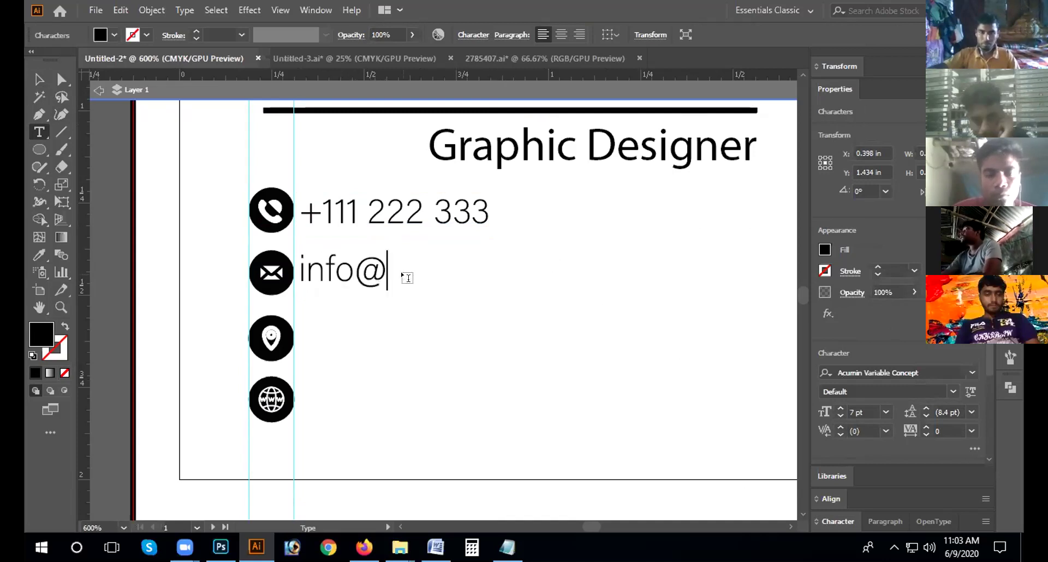
pyautogui.write('domain')
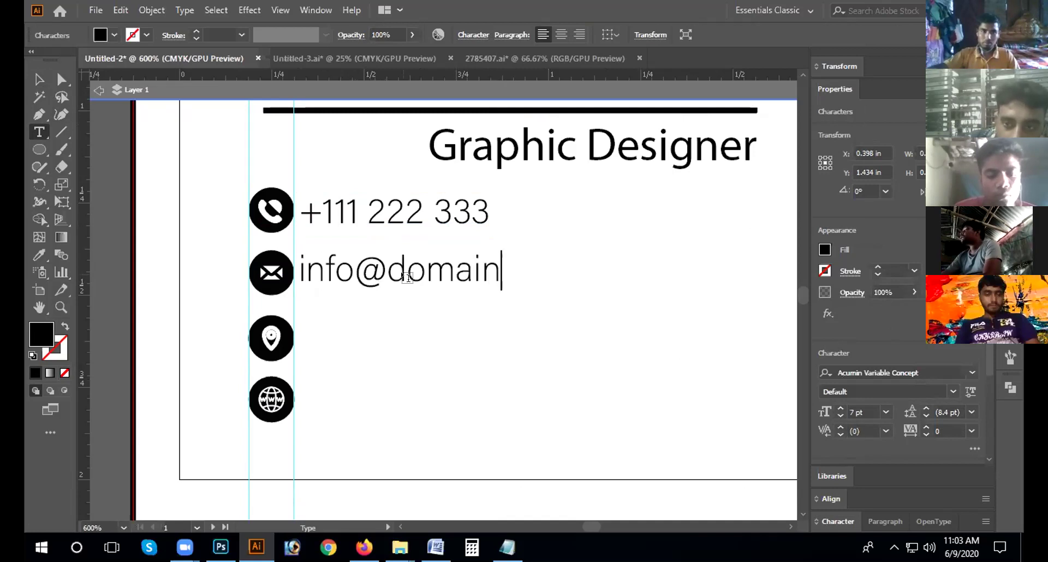
pyautogui.write('.com')
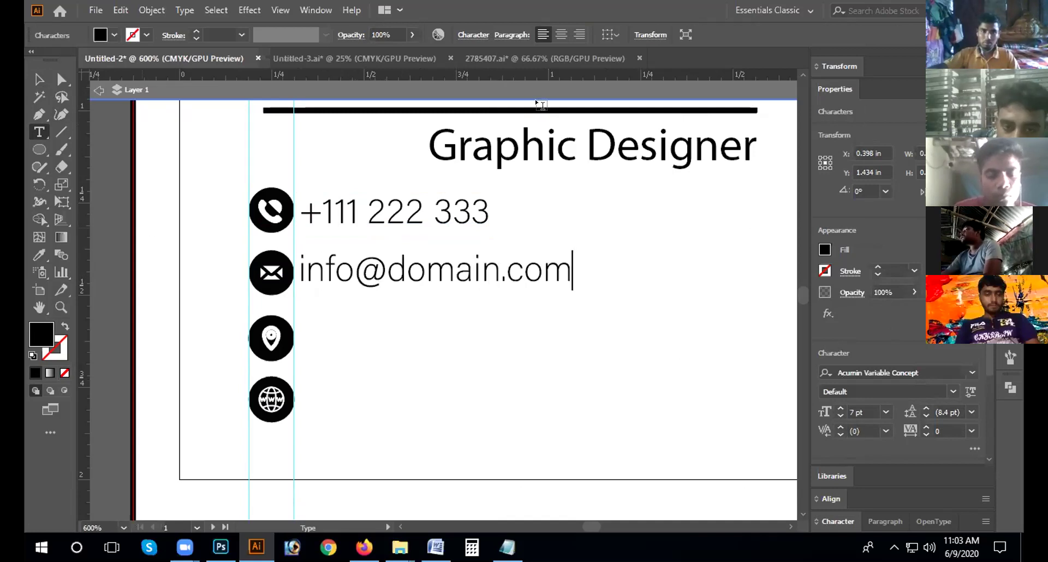
pyautogui.click(38, 80)
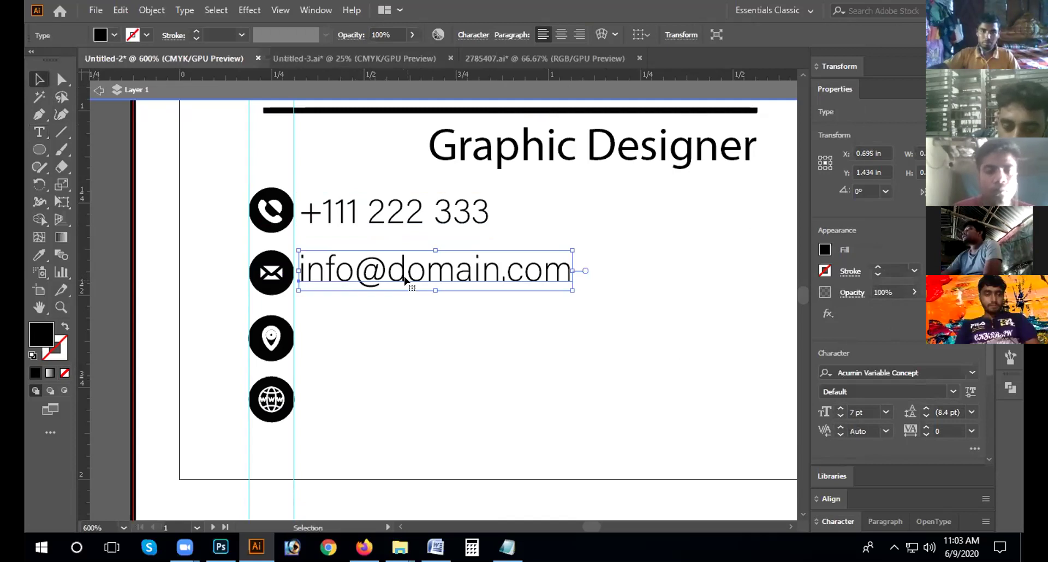
# Step: Copy the e-mail line beside the location pin and change it to 'Dhaka,Bangladesh.'
pyautogui.moveTo(405, 279); pyautogui.dragTo(405, 346)
pyautogui.press('t')
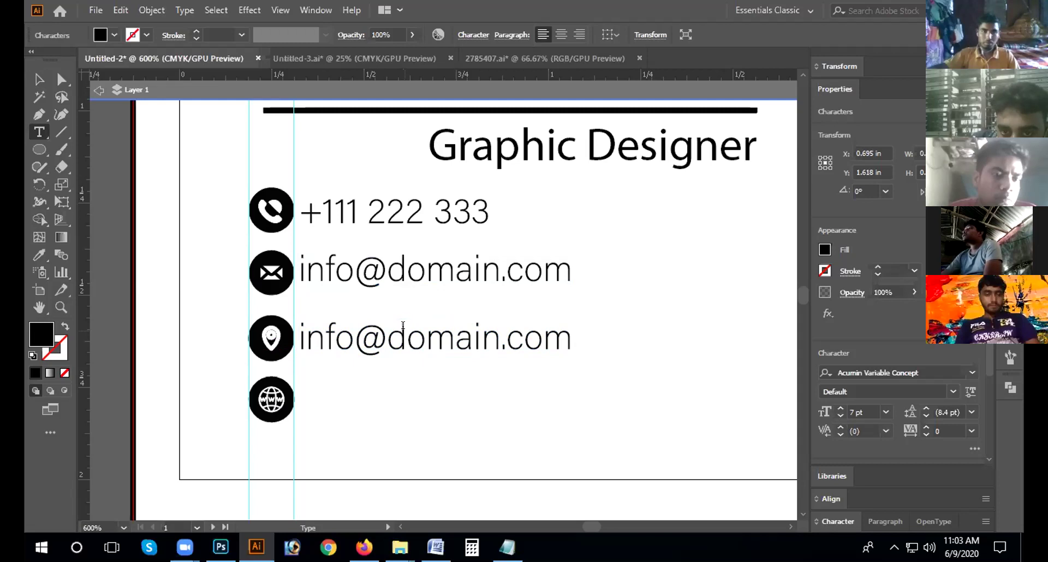
pyautogui.doubleClick(404, 328)
pyautogui.tripleClick(405, 327)
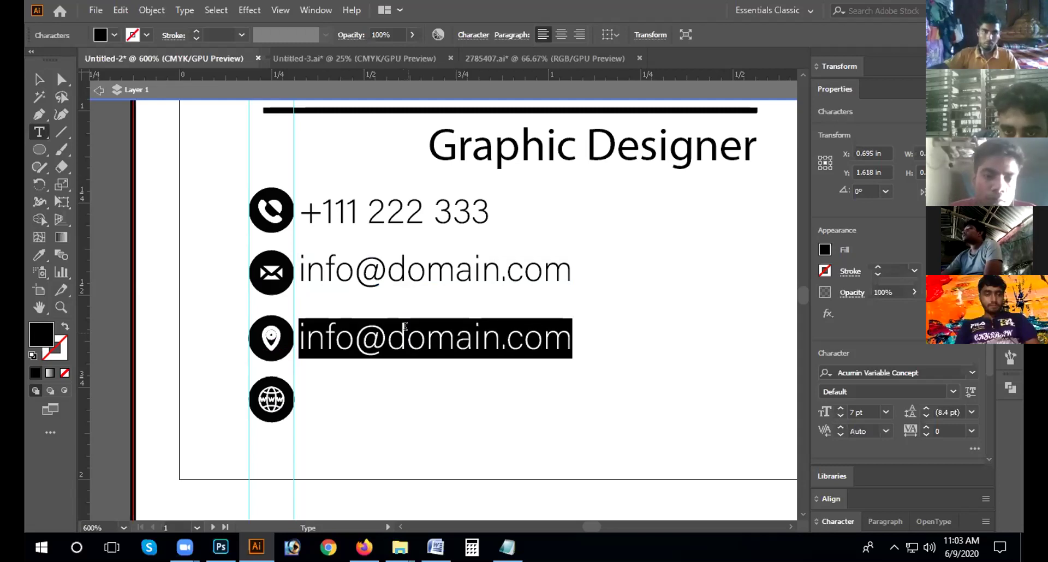
pyautogui.write('Dhaka,')
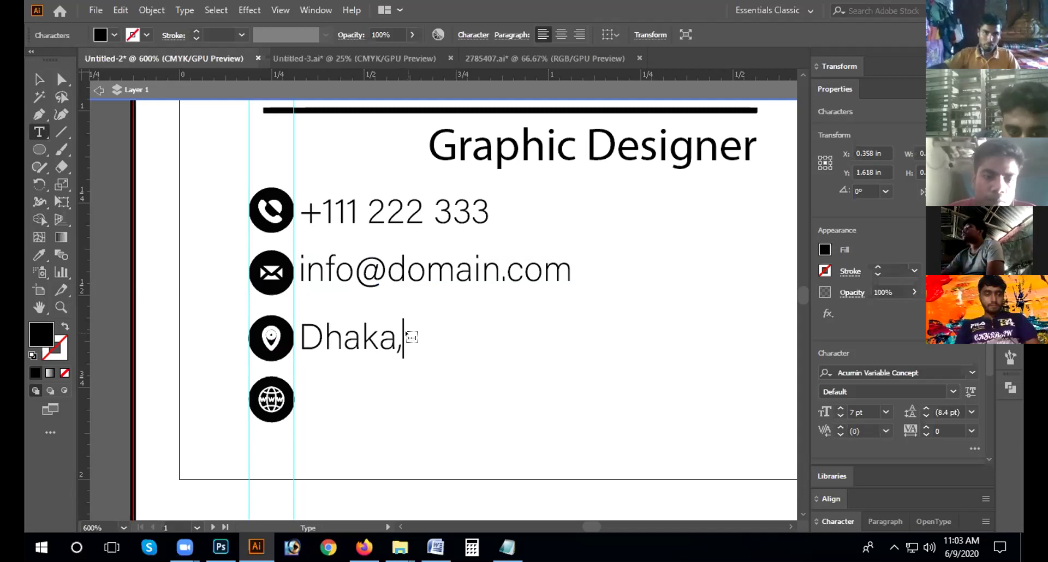
pyautogui.write('Bangla')
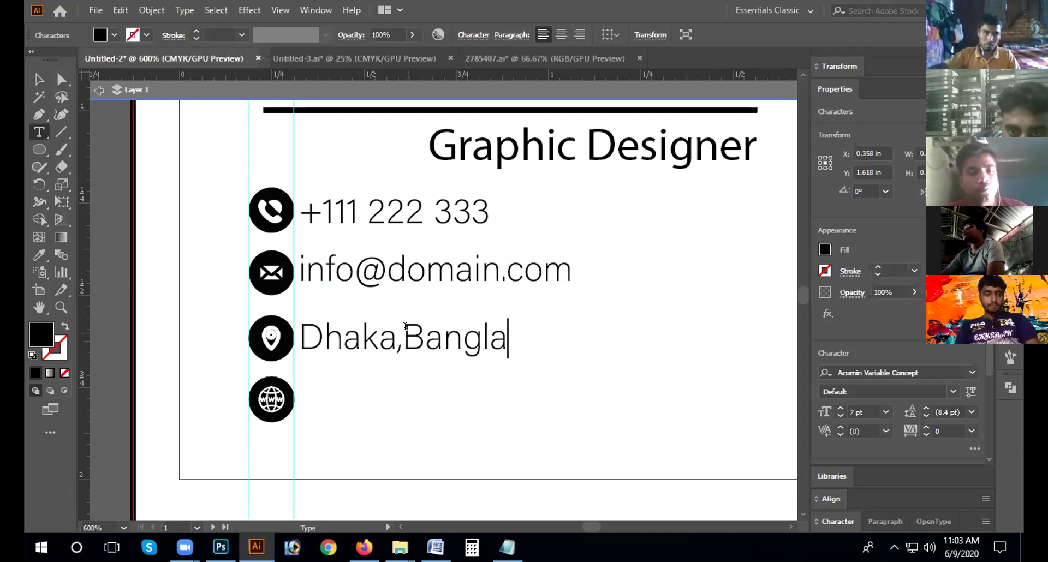
pyautogui.write('desh')
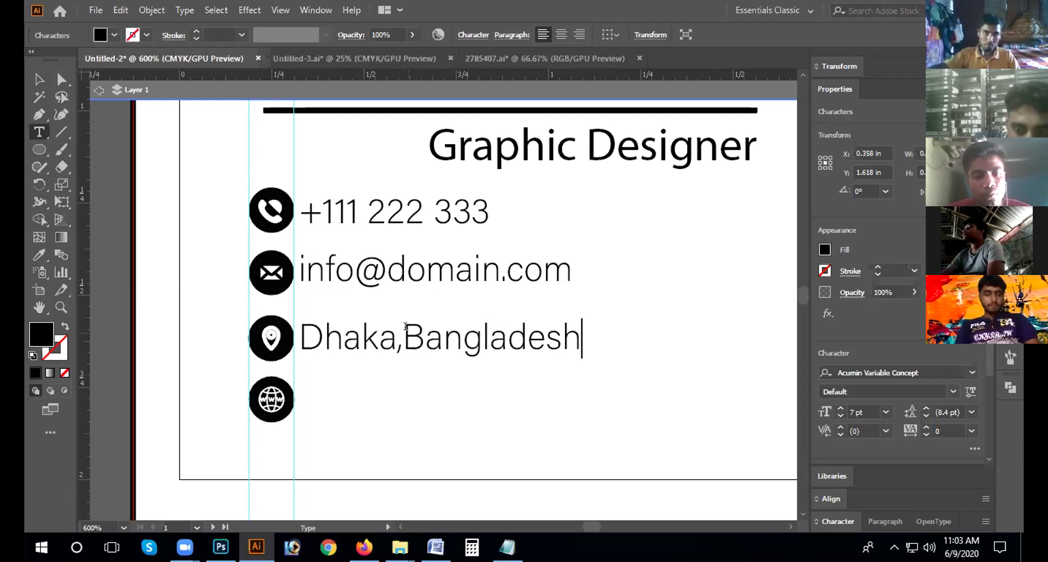
pyautogui.write('.')
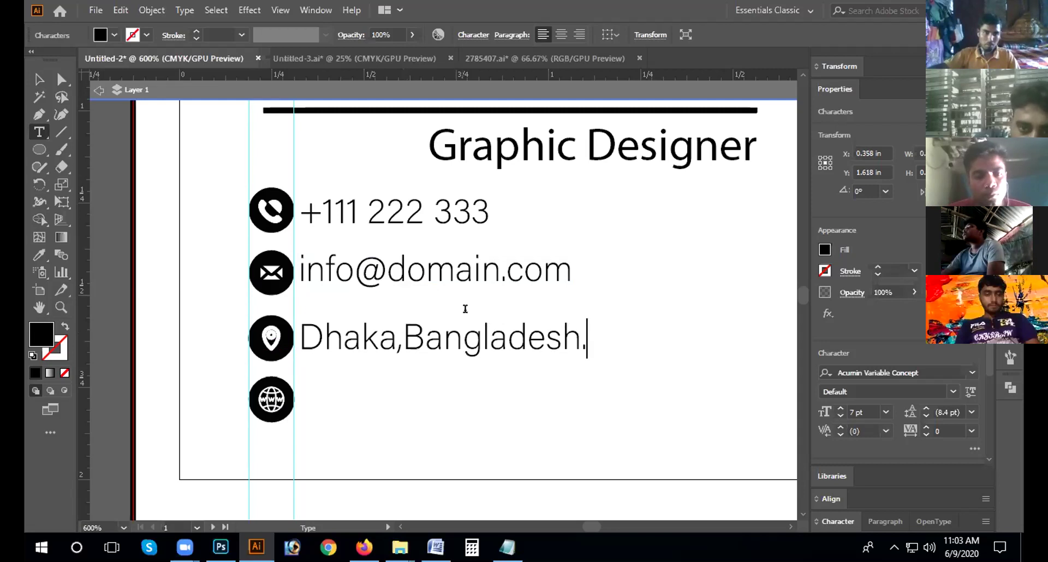
pyautogui.click(39, 79)
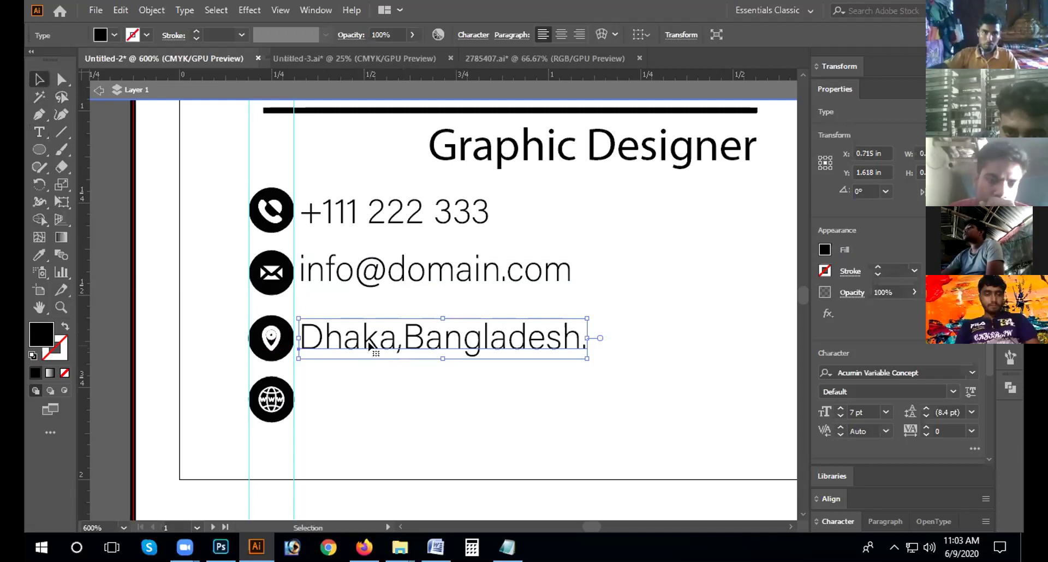
pyautogui.doubleClick(371, 345)
pyautogui.hotkey('ctrl', 'a')
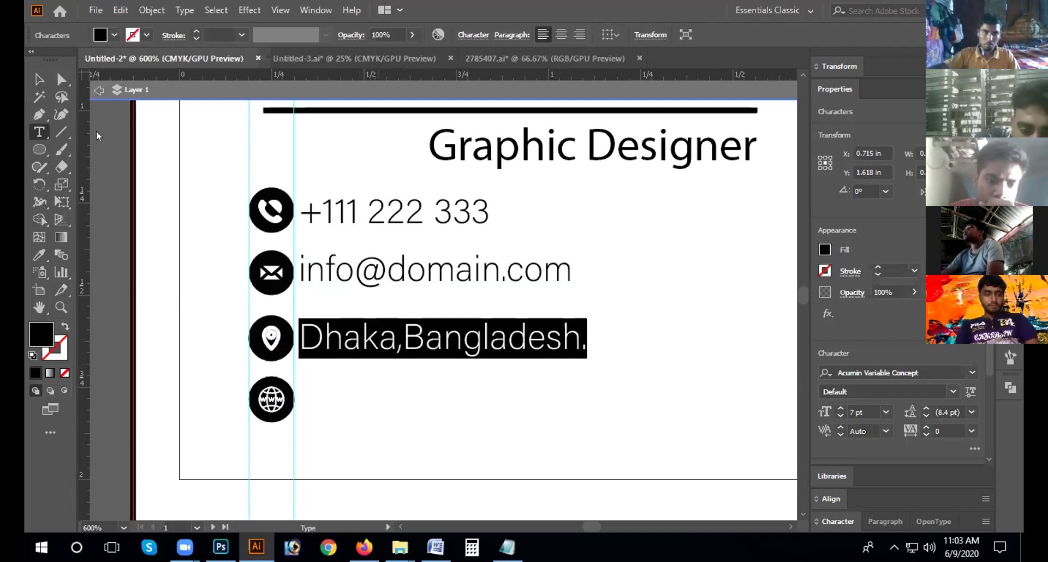
pyautogui.press('Escape')
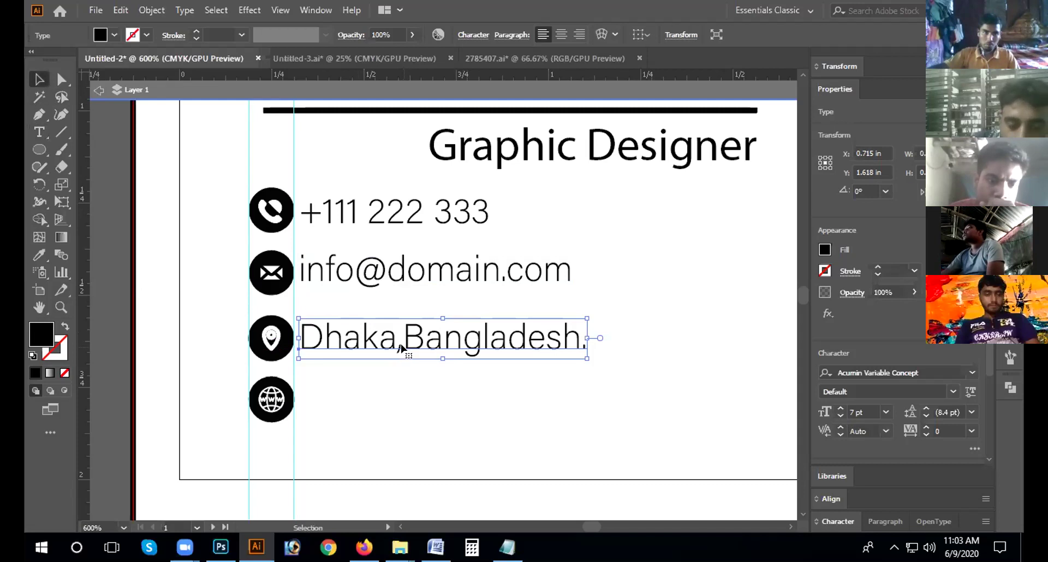
pyautogui.moveTo(401, 346); pyautogui.dragTo(404, 411)
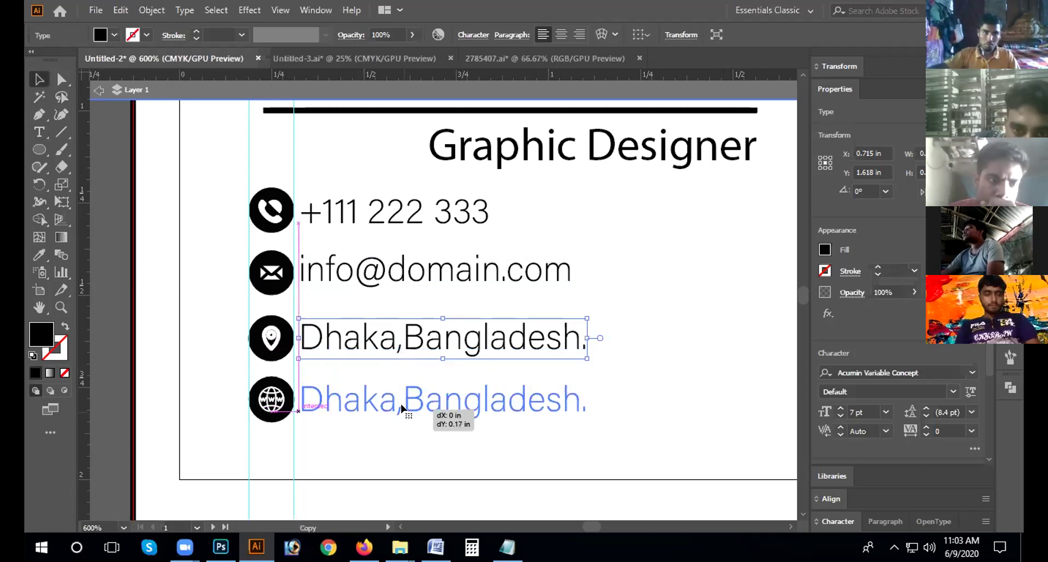
pyautogui.tripleClick(395, 391)
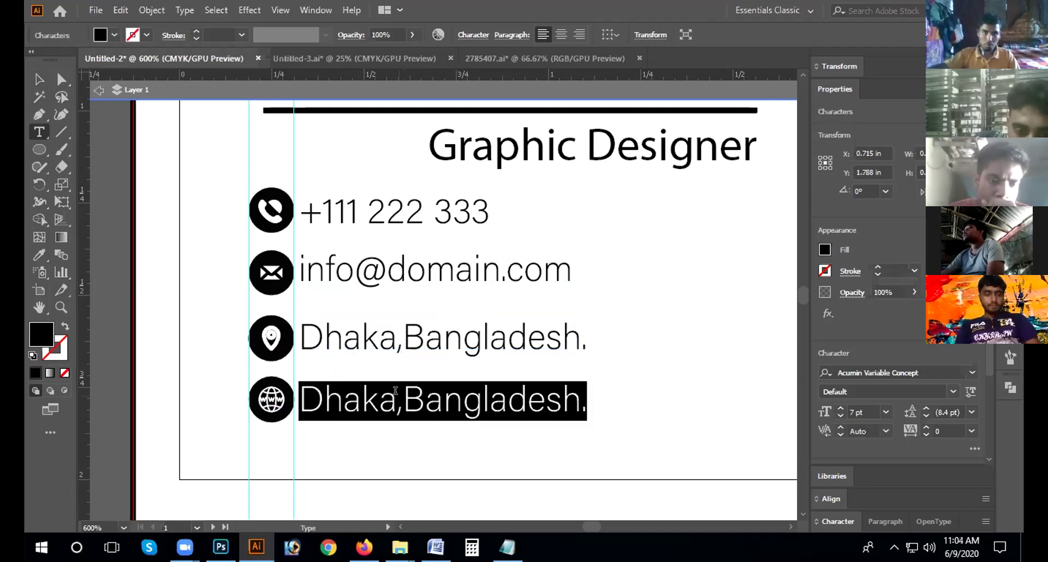
pyautogui.write('www.dom')
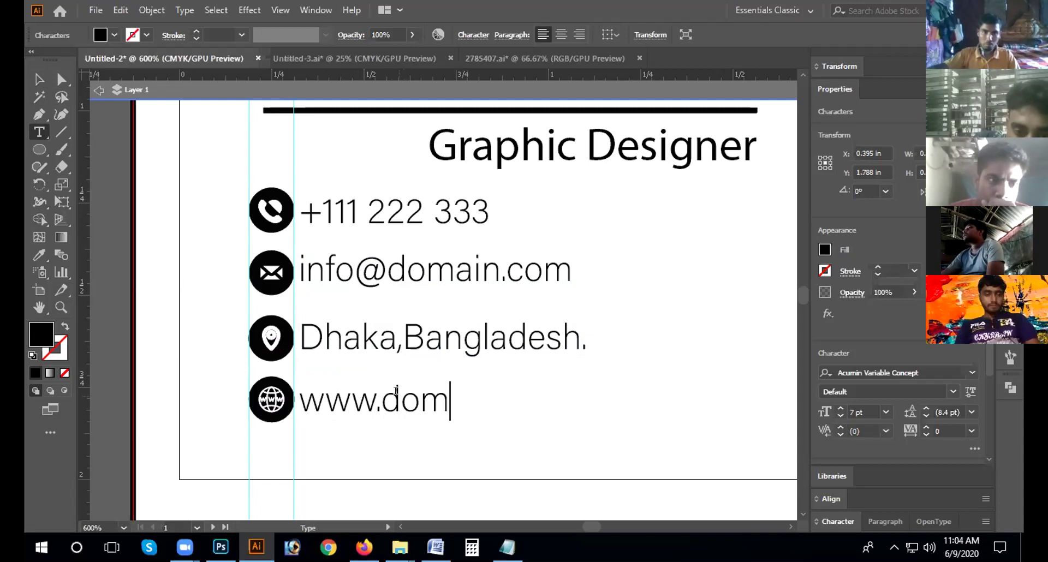
pyautogui.write('ain.com')
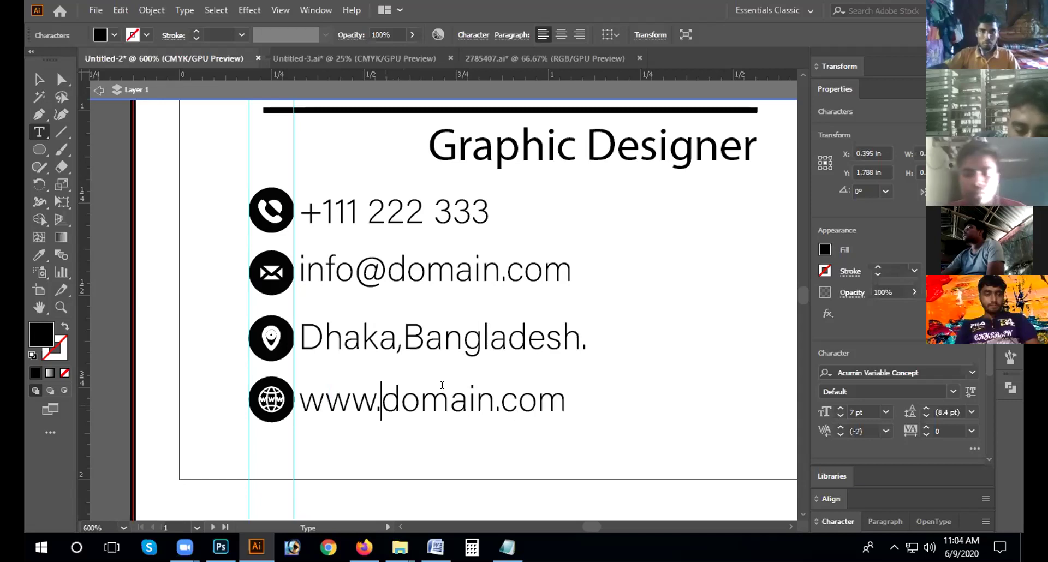
pyautogui.click(496, 398)
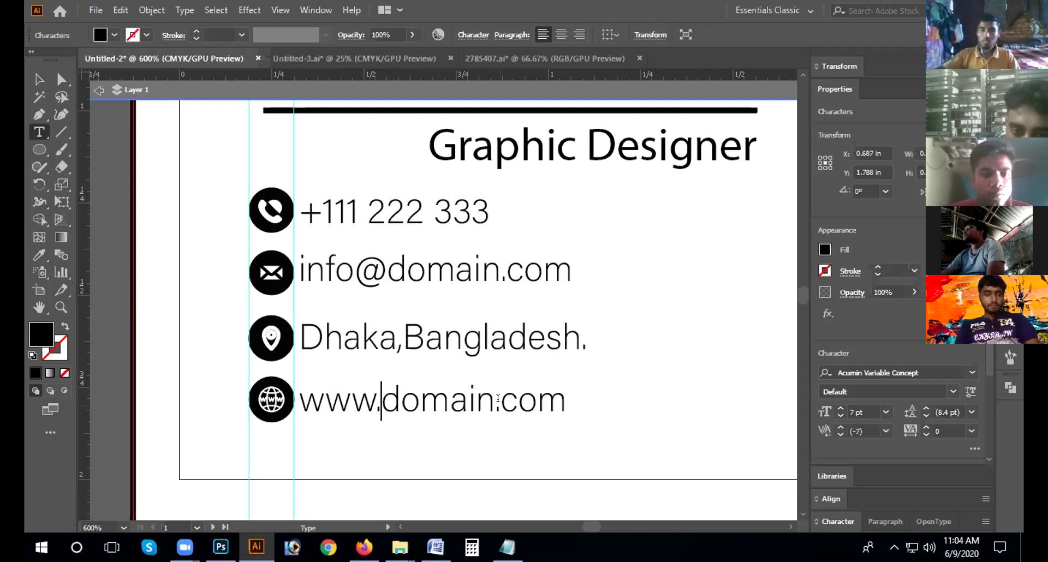
pyautogui.click(491, 398)
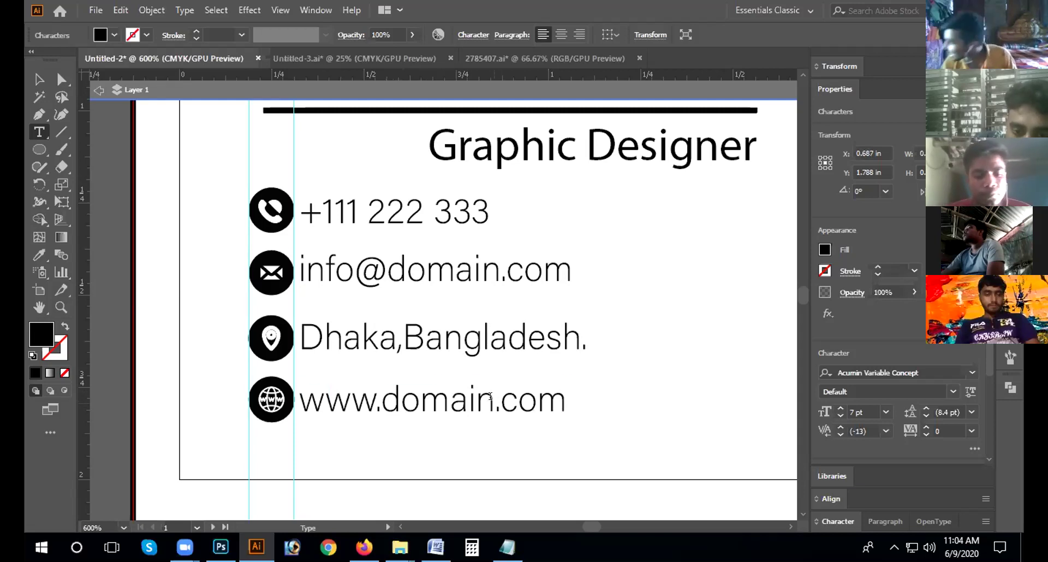
pyautogui.write('name')
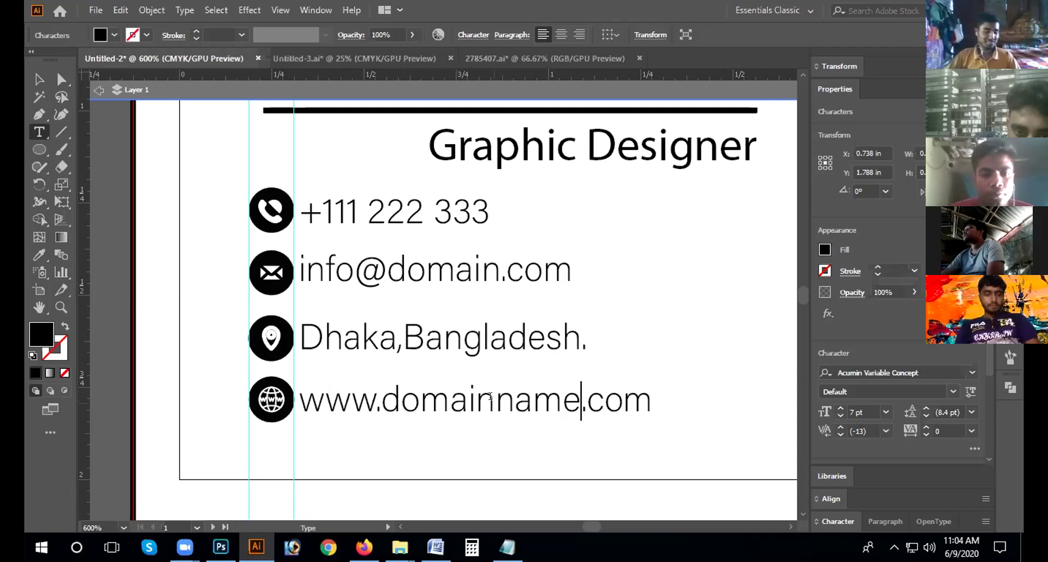
pyautogui.click(40, 80)
pyautogui.click(659, 300)
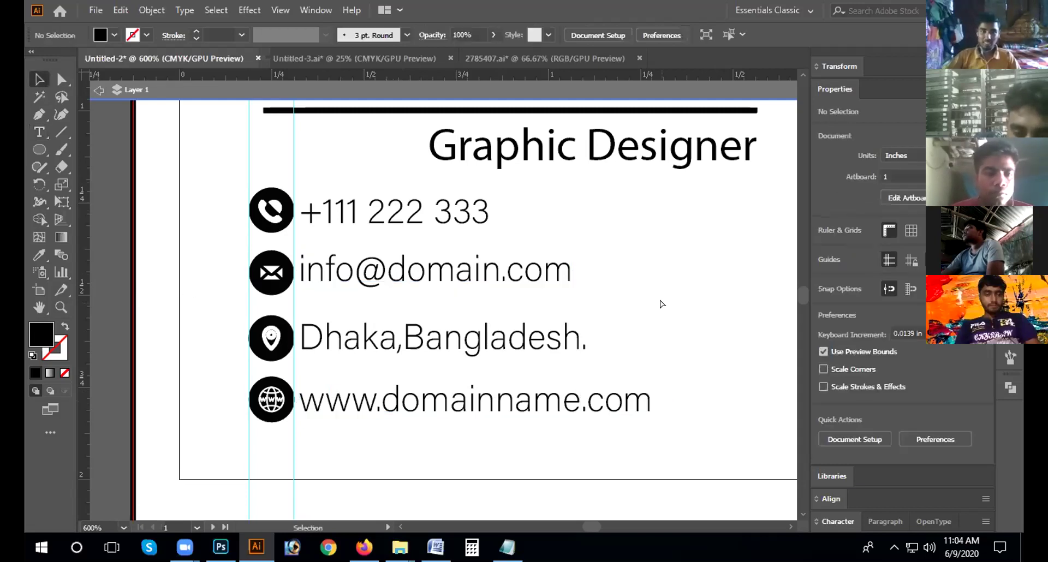
# Step: Zoom out and fit the artboard to the window to review the complete teal card
pyautogui.hotkey('ctrl', '-')
pyautogui.hotkey('ctrl', '-')
pyautogui.hotkey('ctrl', '-')
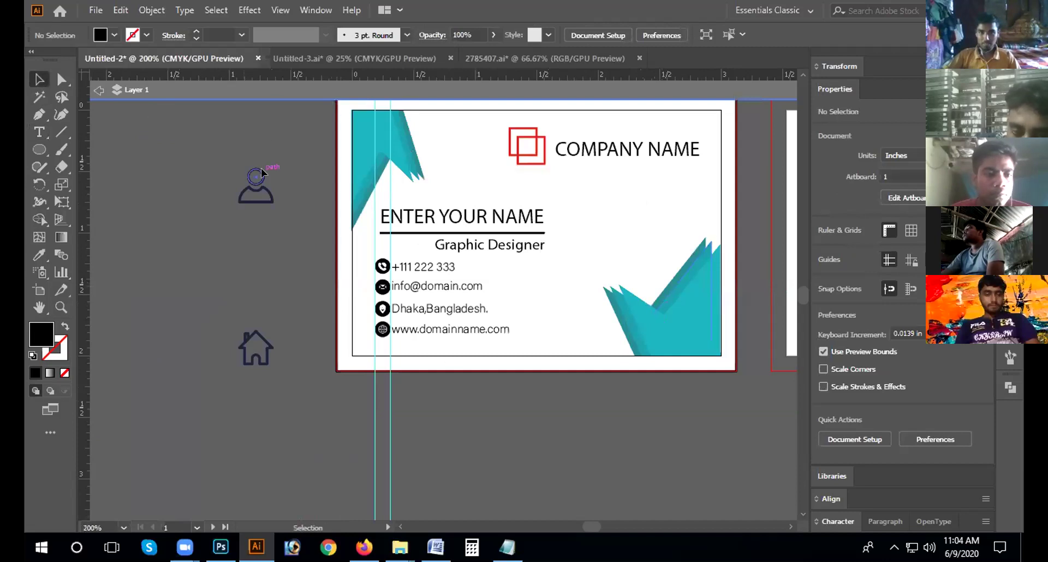
pyautogui.scroll(-1, 260, 168)
pyautogui.click(257, 164)
pyautogui.click(541, 292)
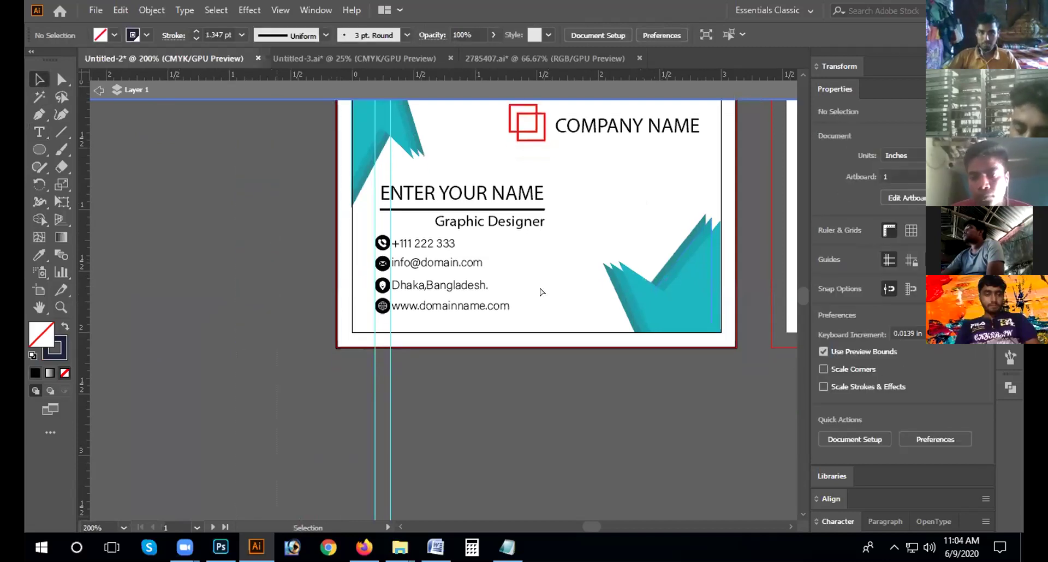
pyautogui.hotkey('ctrl', '-')
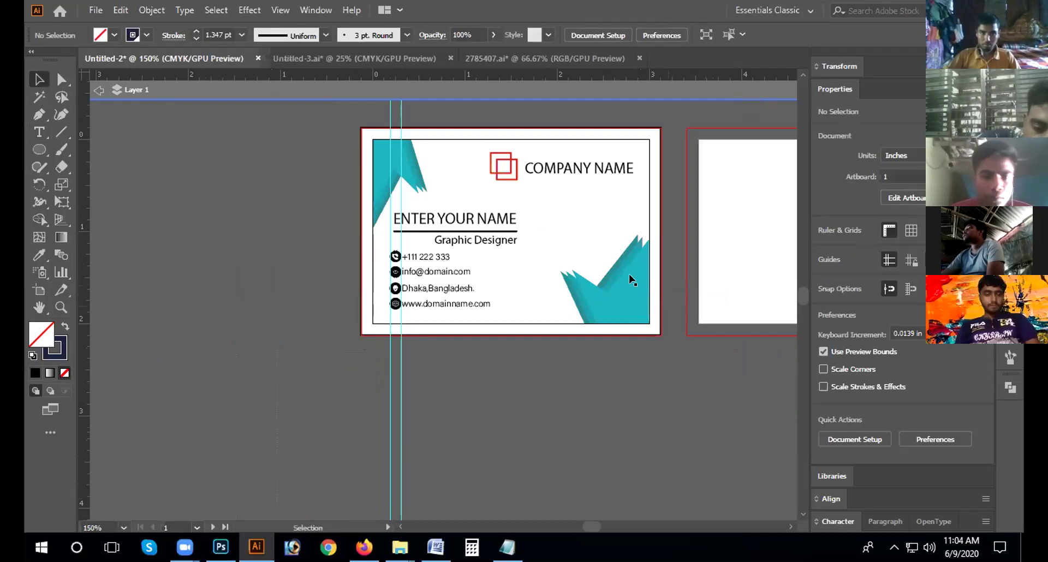
pyautogui.click(610, 274)
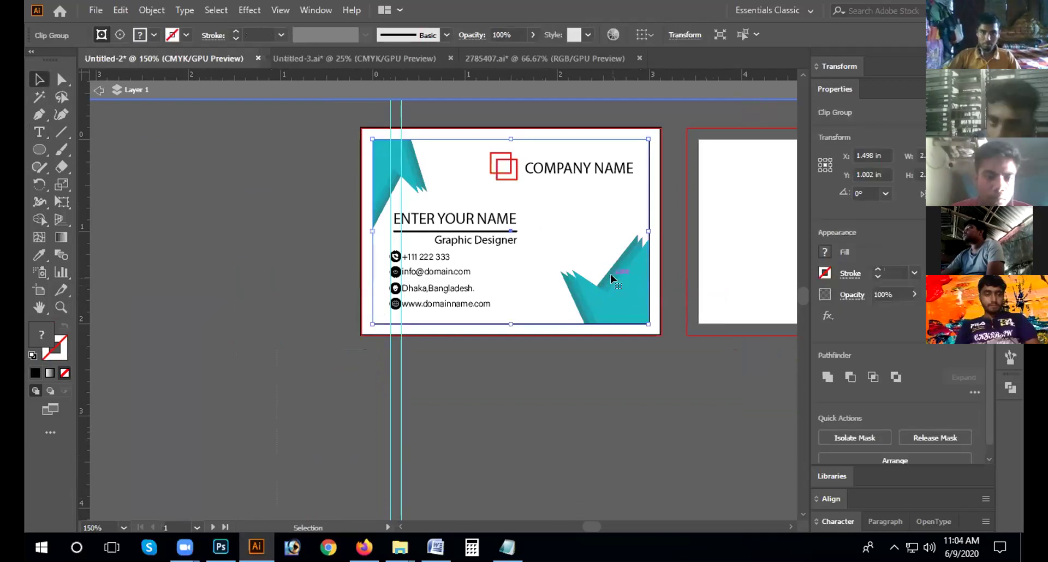
pyautogui.hotkey('ctrl', '0')
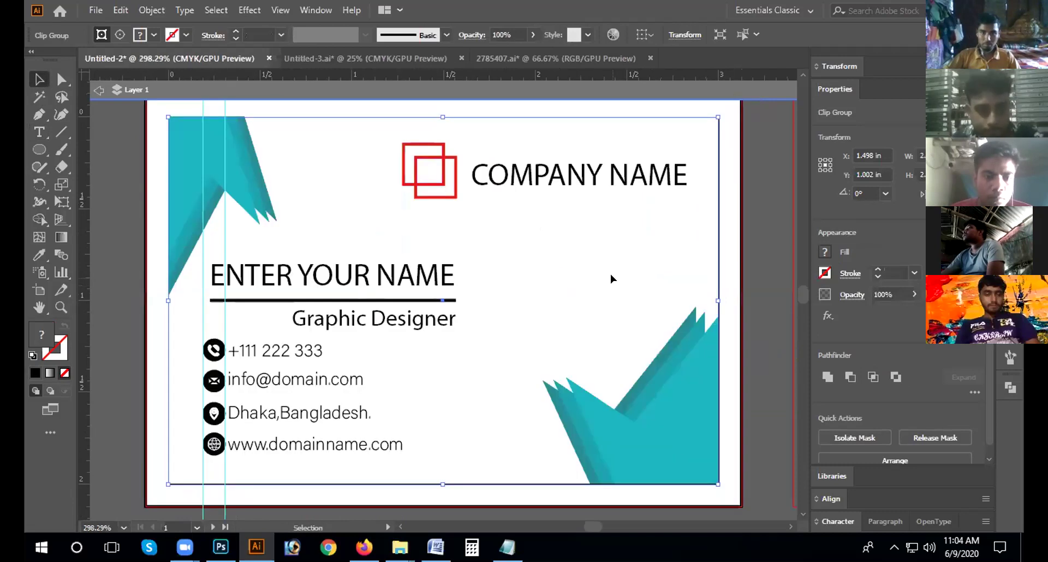
pyautogui.click(579, 311)
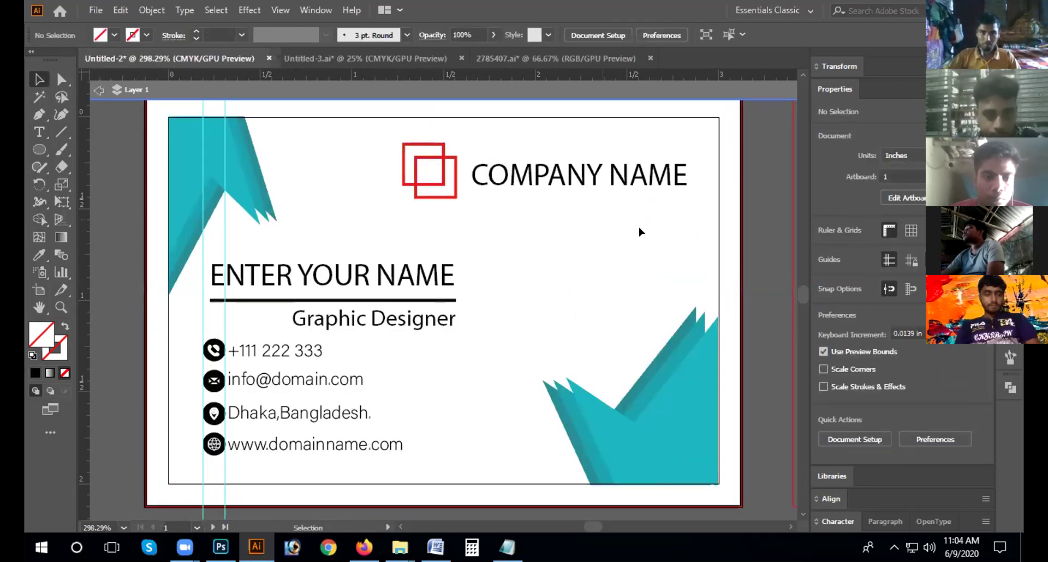
pyautogui.scroll(-1, 641, 225)
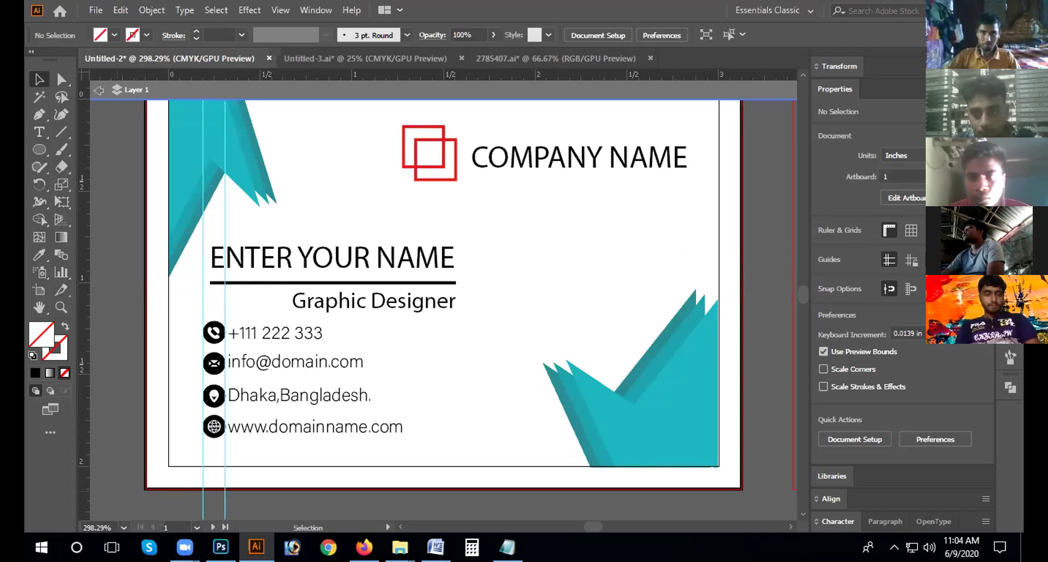
pyautogui.scroll(1, 566, 462)
pyautogui.scroll(-1, 565, 460)
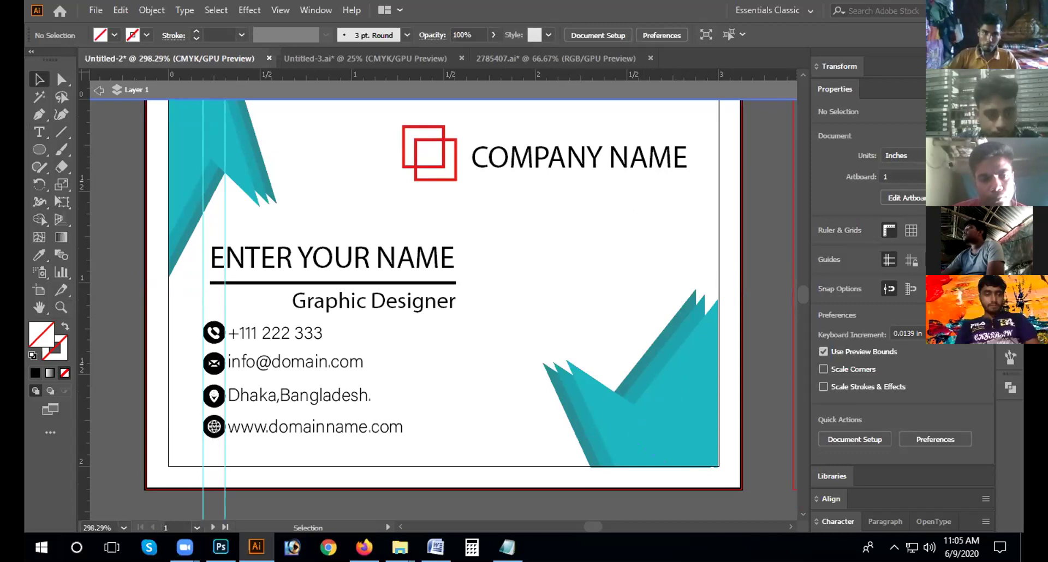
pyautogui.press('F7')
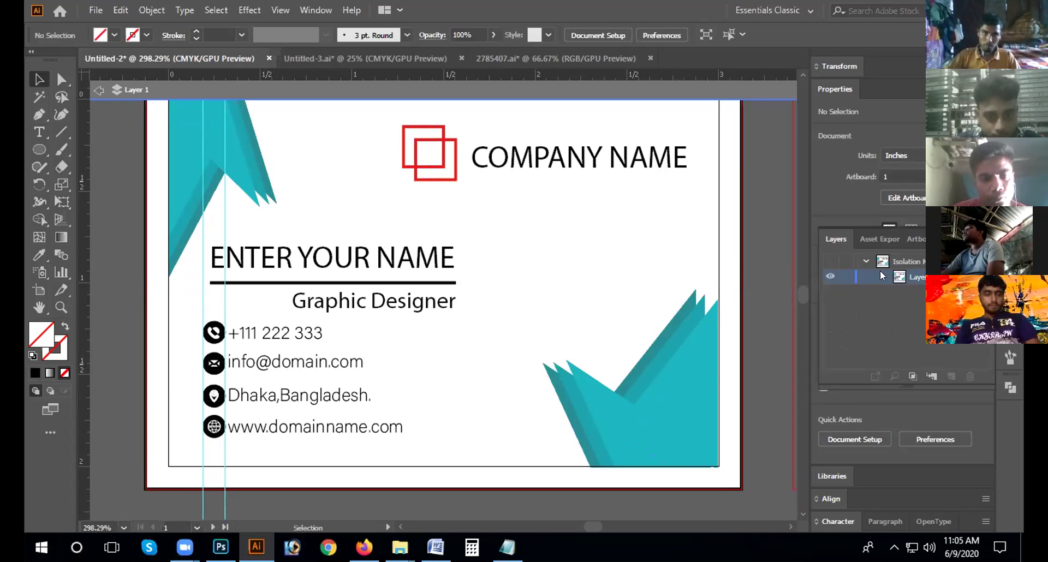
# Step: Expand Layer 1 and exit isolation mode
pyautogui.click(881, 276)
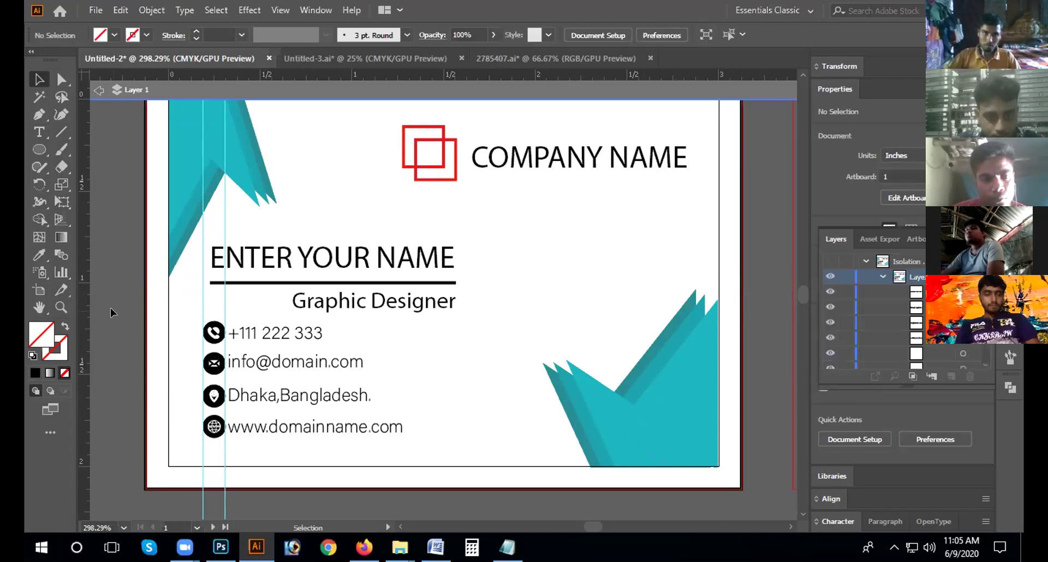
pyautogui.hotkey('ctrl', '-')
pyautogui.hotkey('ctrl', '-')
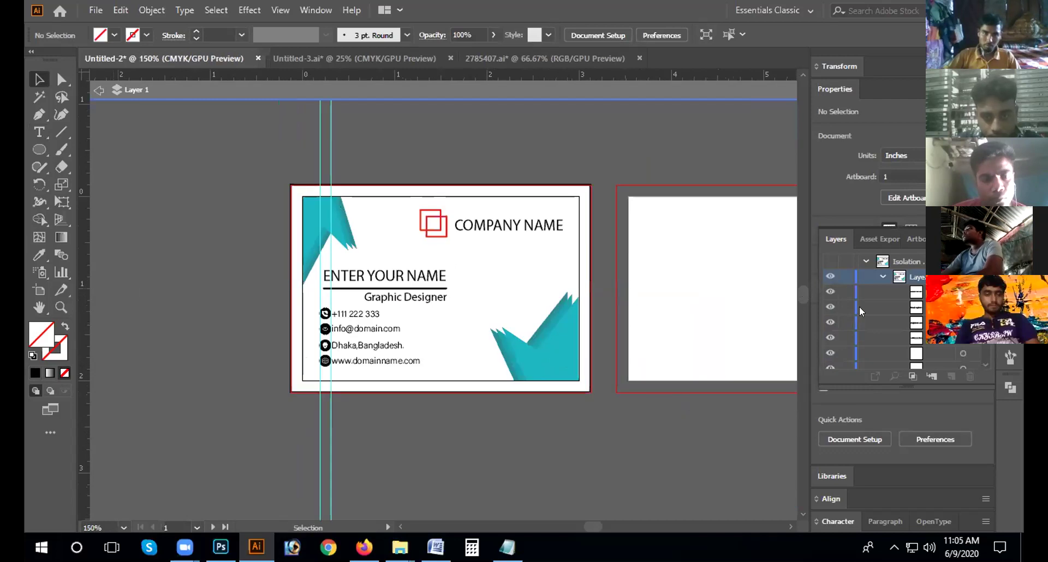
pyautogui.scroll(-5, 865, 300)
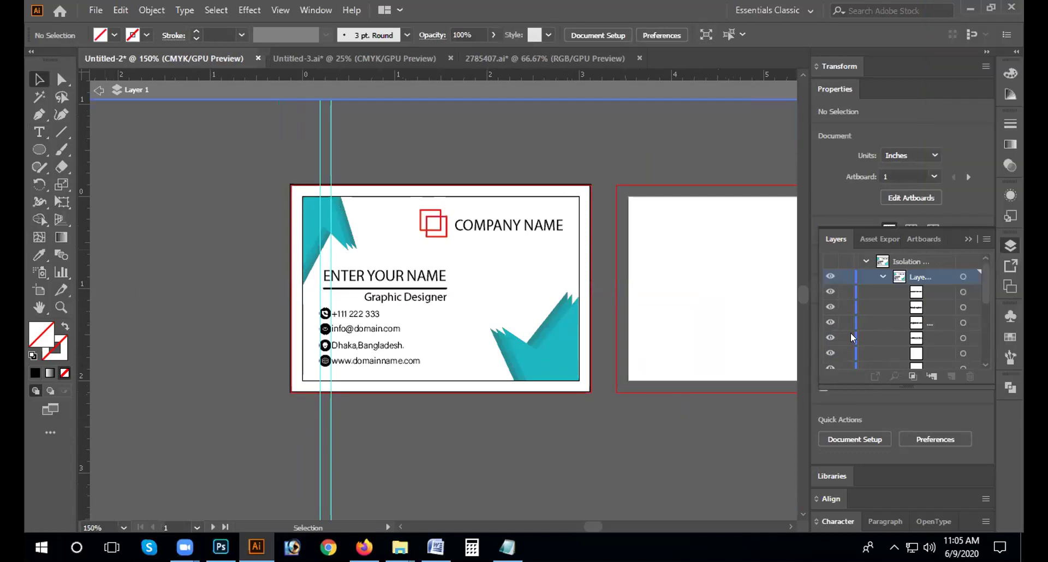
pyautogui.press('Escape')
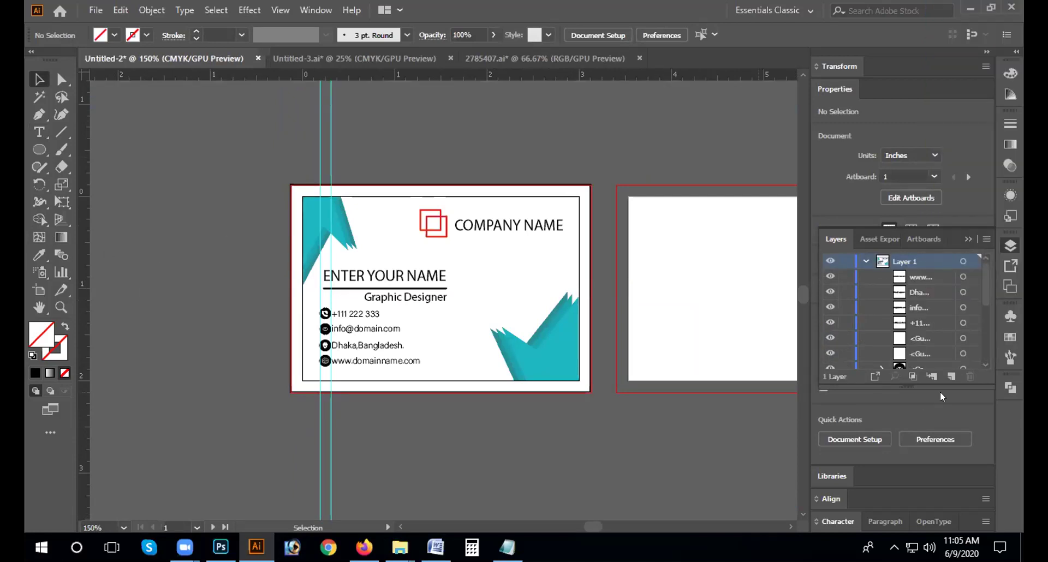
# Step: Hide the guides and the 'Dhaka,Bangladesh.' line, then drag image 1521 in from the desktop
pyautogui.scroll(-2, 867, 288)
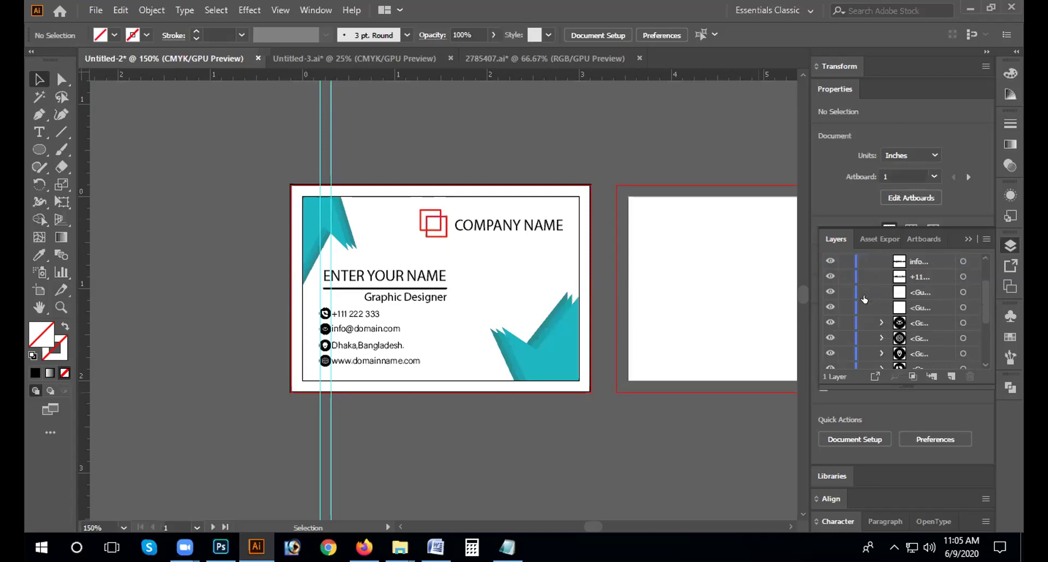
pyautogui.click(829, 304)
pyautogui.scroll(2, 829, 304)
pyautogui.click(829, 292)
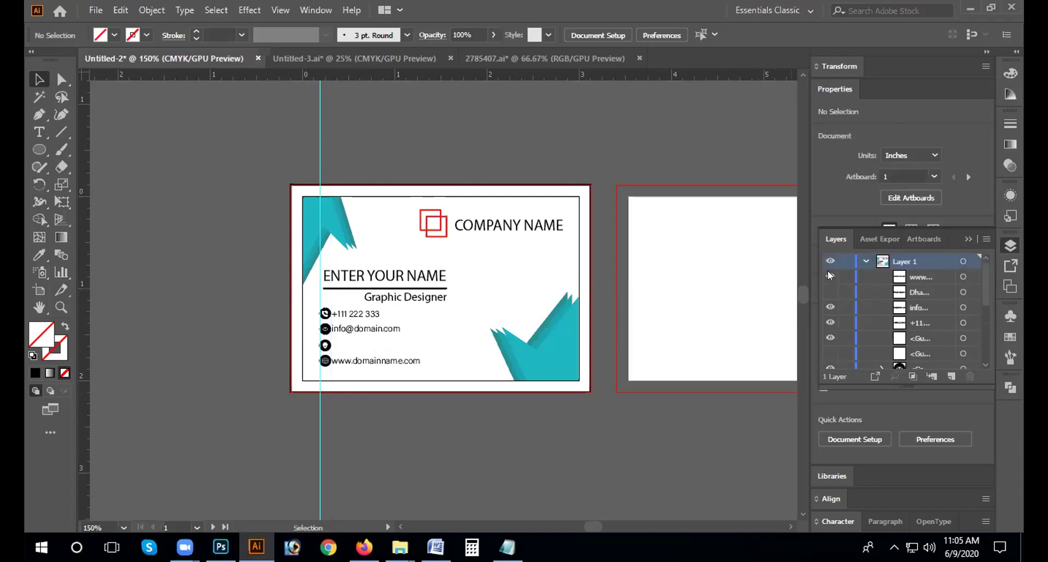
pyautogui.scroll(-2, 839, 310)
pyautogui.click(829, 292)
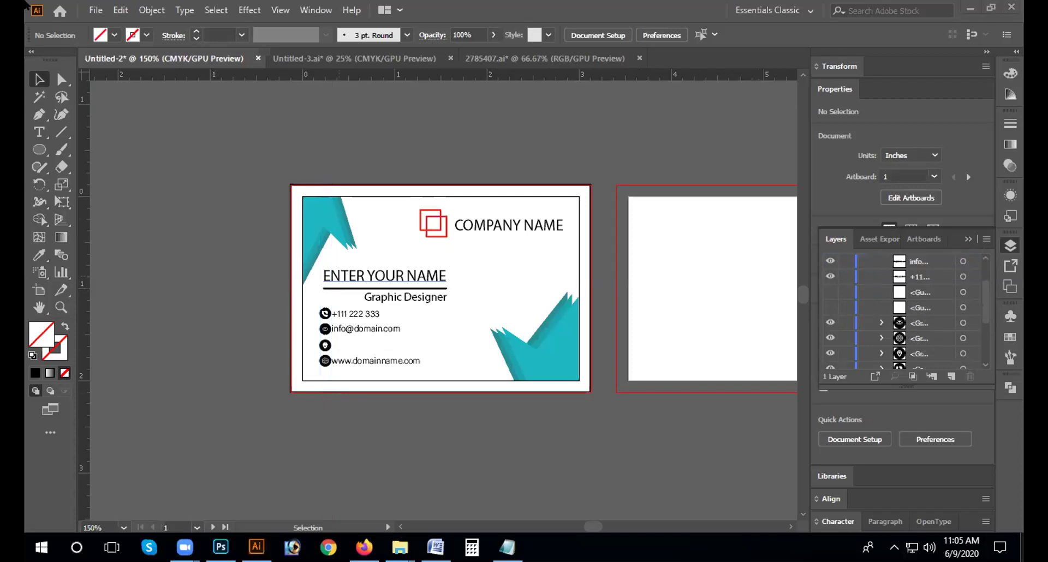
pyautogui.press('super+d')
pyautogui.moveTo(375, 25); pyautogui.dragTo(153, 257)
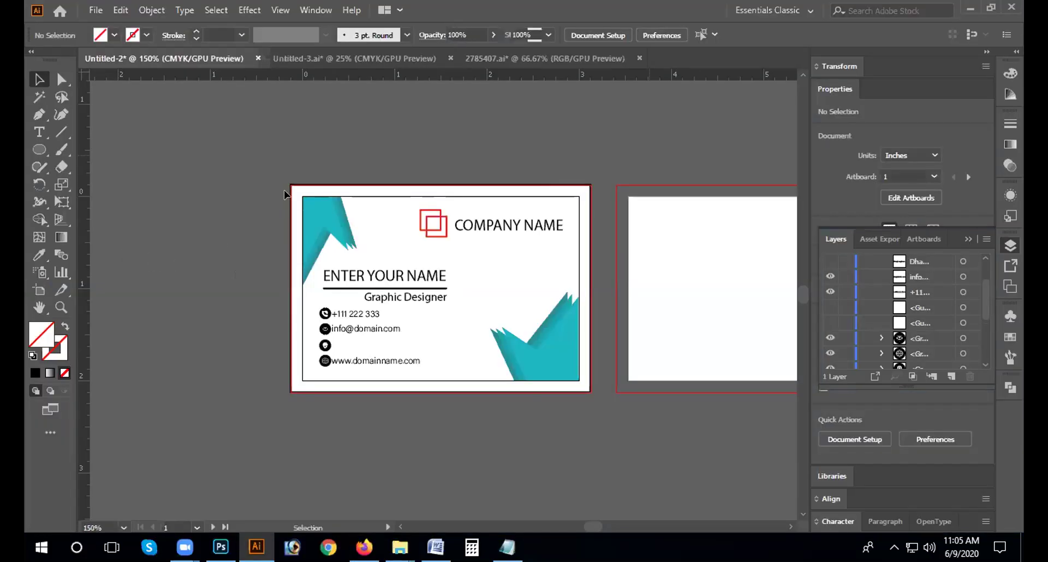
# Step: Shrink the placed mockup photo and move it up toward the artboards
pyautogui.hotkey('ctrl', '-')
pyautogui.hotkey('ctrl', '-')
pyautogui.hotkey('ctrl', '-')
pyautogui.hotkey('ctrl', '-')
pyautogui.hotkey('ctrl', '-')
pyautogui.hotkey('ctrl', '-')
pyautogui.hotkey('ctrl', '-')
pyautogui.hotkey('ctrl', '-')
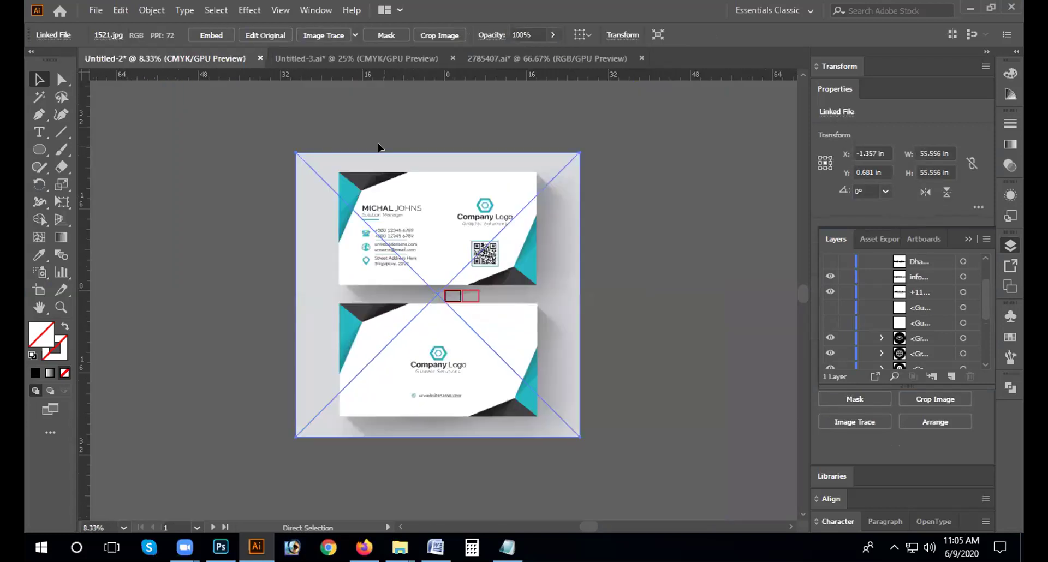
pyautogui.moveTo(580, 152); pyautogui.dragTo(386, 346)
pyautogui.moveTo(333, 365); pyautogui.dragTo(375, 289)
pyautogui.click(538, 295)
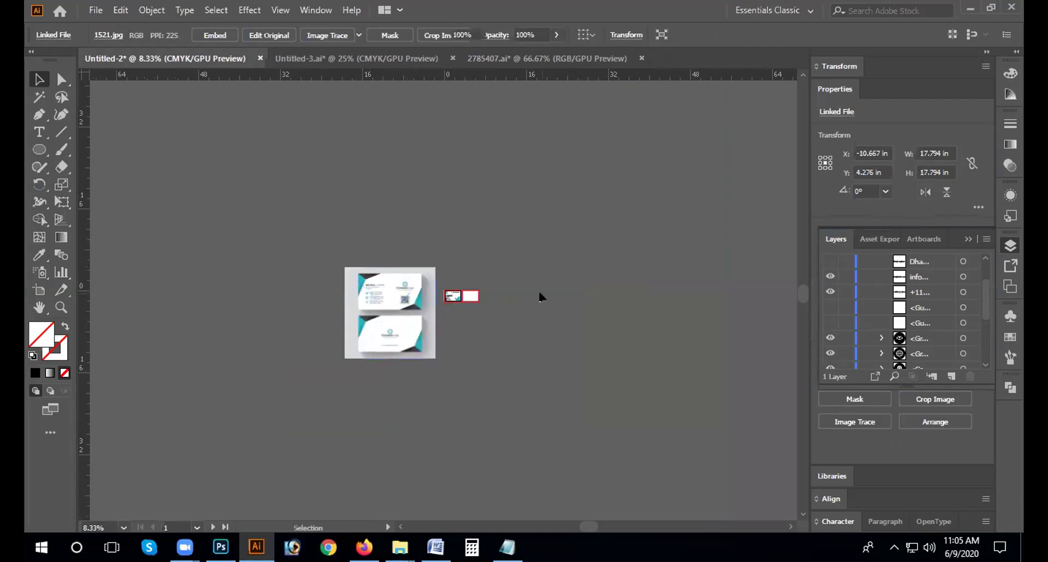
pyautogui.hotkey('ctrl', '+')
pyautogui.hotkey('ctrl', '+')
pyautogui.hotkey('ctrl', '+')
pyautogui.hotkey('ctrl', '+')
pyautogui.moveTo(264, 330); pyautogui.dragTo(285, 308)
pyautogui.click(690, 373)
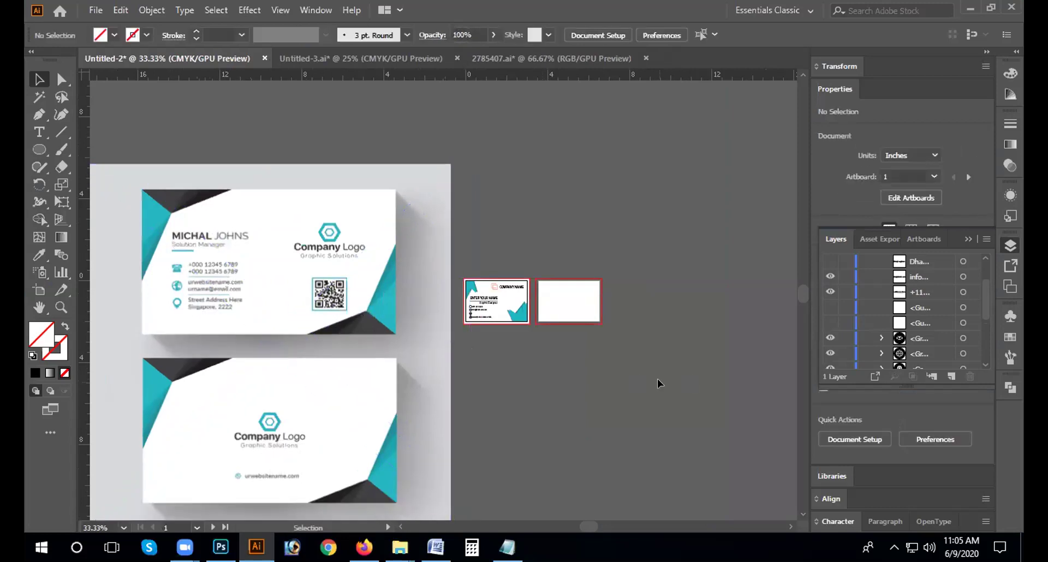
pyautogui.click(456, 167)
pyautogui.moveTo(452, 165); pyautogui.dragTo(272, 343)
pyautogui.moveTo(188, 383); pyautogui.dragTo(360, 320)
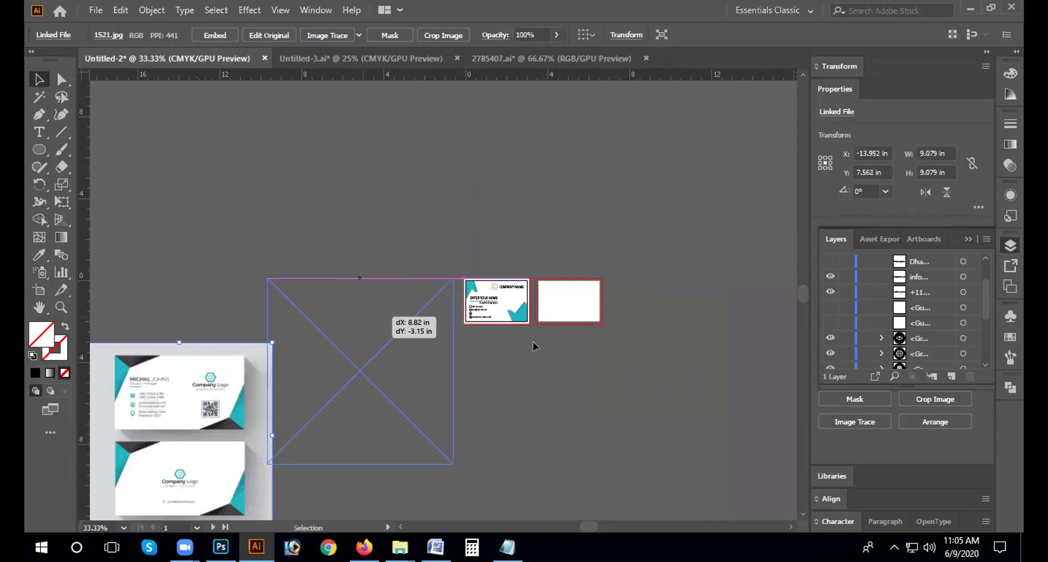
pyautogui.click(533, 342)
# Step: Resize the mockup photo smaller and place it just left of the teal card
pyautogui.hotkey('ctrl', '=')
pyautogui.hotkey('ctrl', '=')
pyautogui.hotkey('ctrl', '=')
pyautogui.hotkey('ctrl', '=')
pyautogui.click(398, 335)
pyautogui.moveTo(506, 223); pyautogui.dragTo(360, 355)
pyautogui.moveTo(276, 382); pyautogui.dragTo(453, 195)
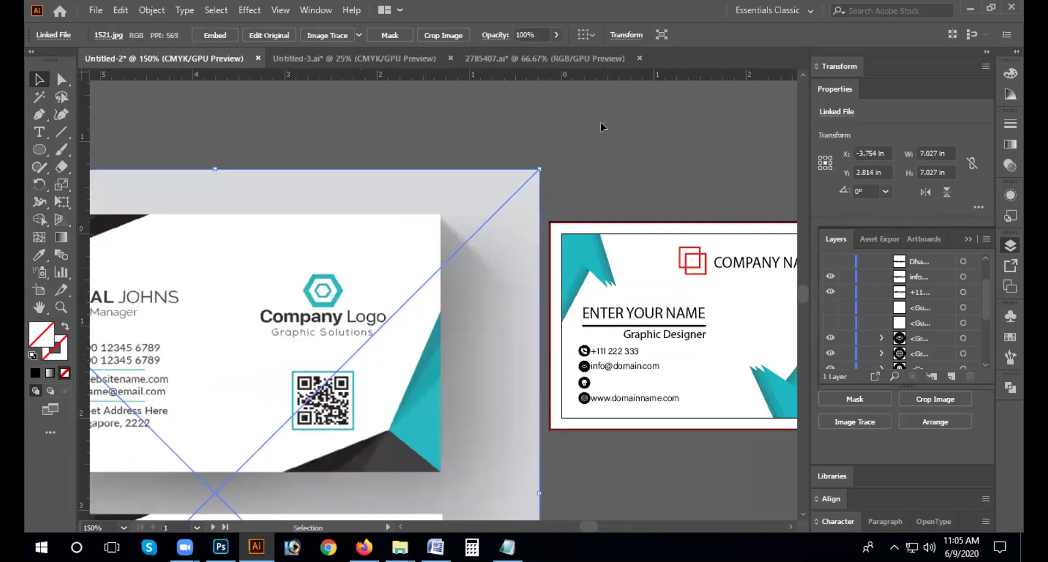
pyautogui.moveTo(539, 168); pyautogui.dragTo(457, 266)
pyautogui.moveTo(527, 214); pyautogui.dragTo(424, 317)
pyautogui.moveTo(301, 358); pyautogui.dragTo(414, 265)
pyautogui.click(665, 513)
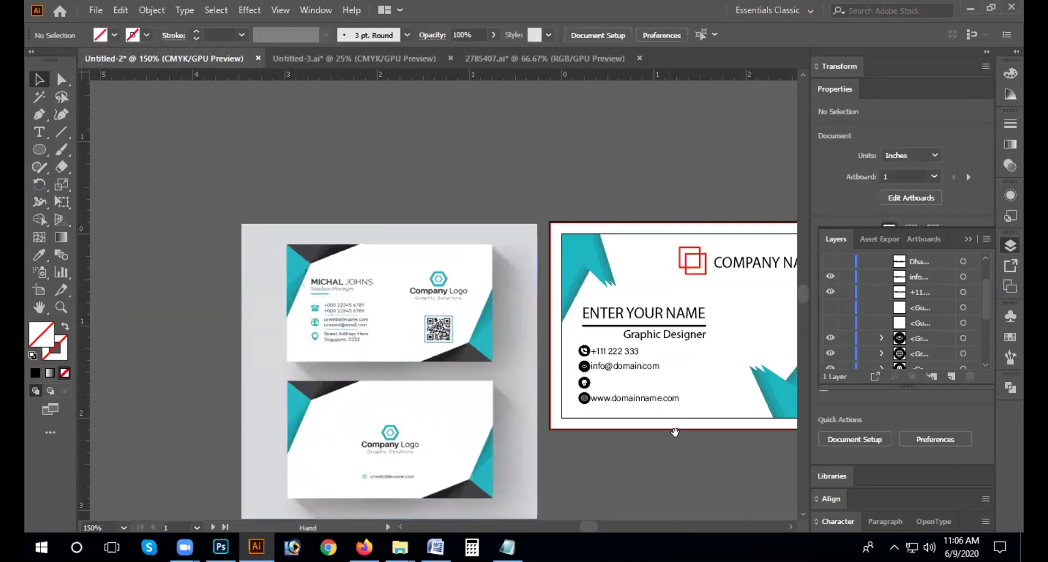
pyautogui.hscroll(3, 577, 433)
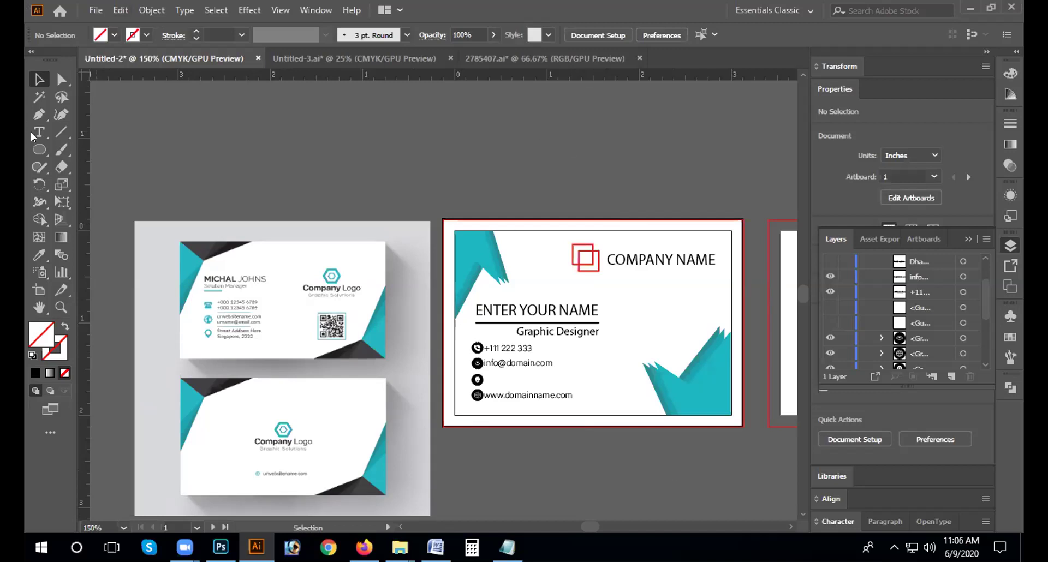
pyautogui.click(40, 150)
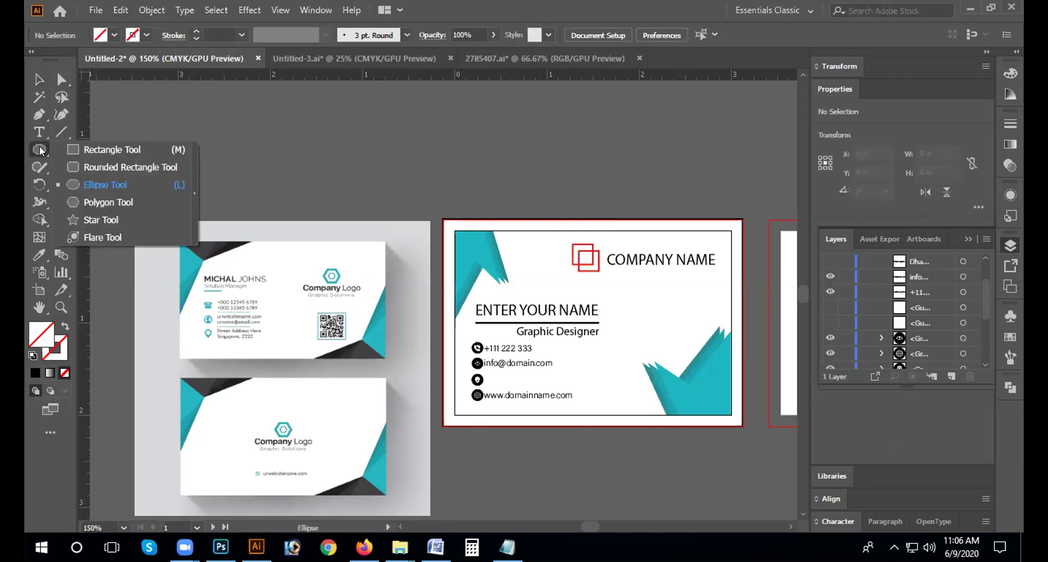
# Step: Draw a 3-sided polygon triangle and fill it with blue
pyautogui.click(108, 202)
pyautogui.click(520, 207)
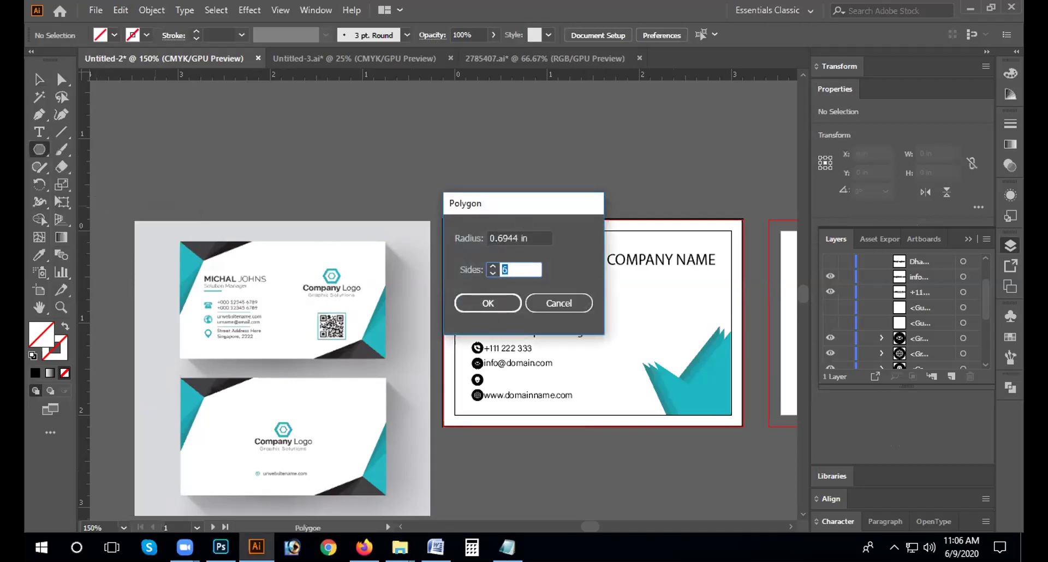
pyautogui.write('3')
pyautogui.click(491, 303)
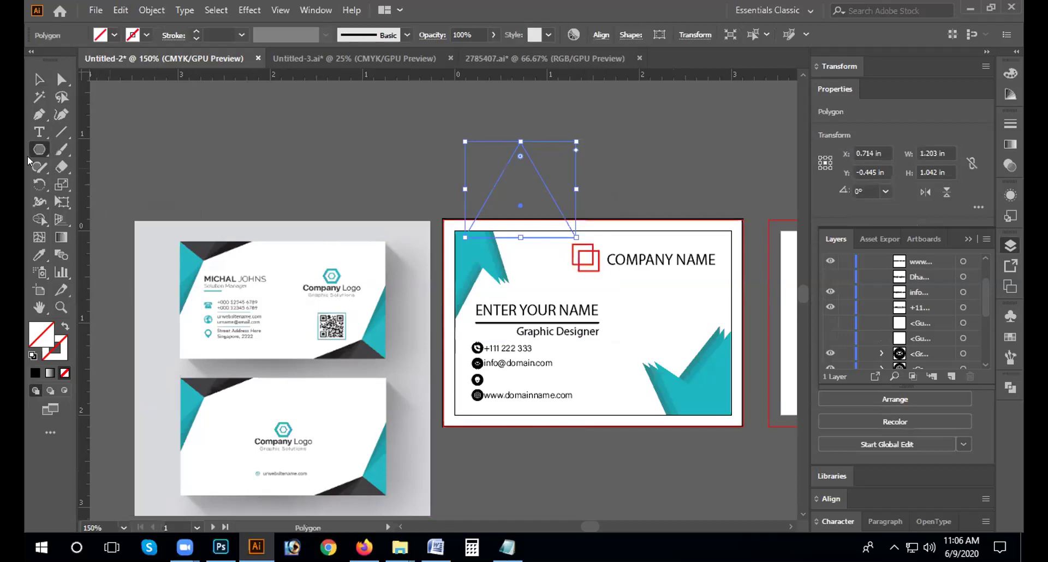
pyautogui.click(113, 36)
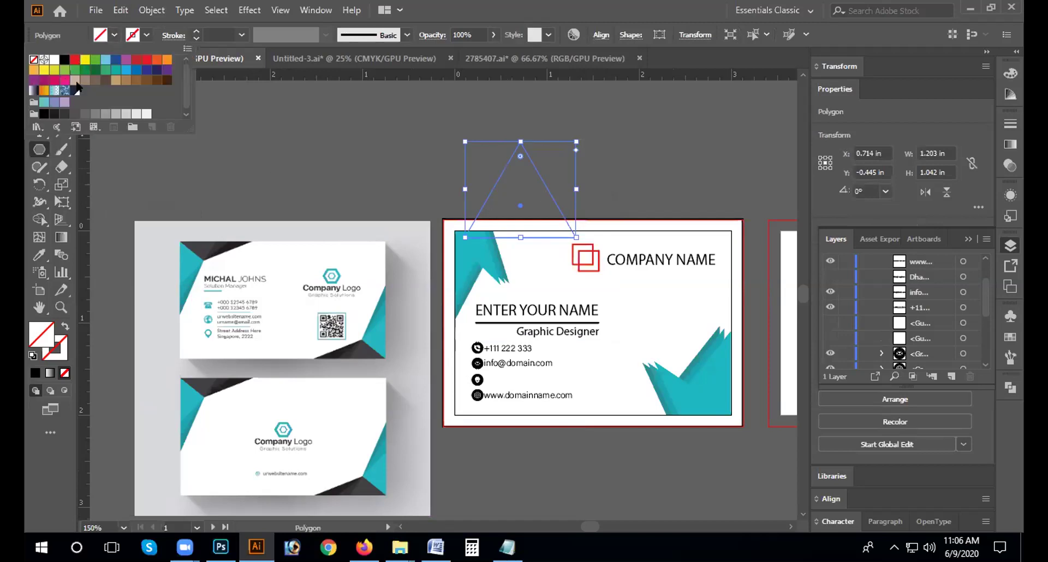
pyautogui.click(126, 69)
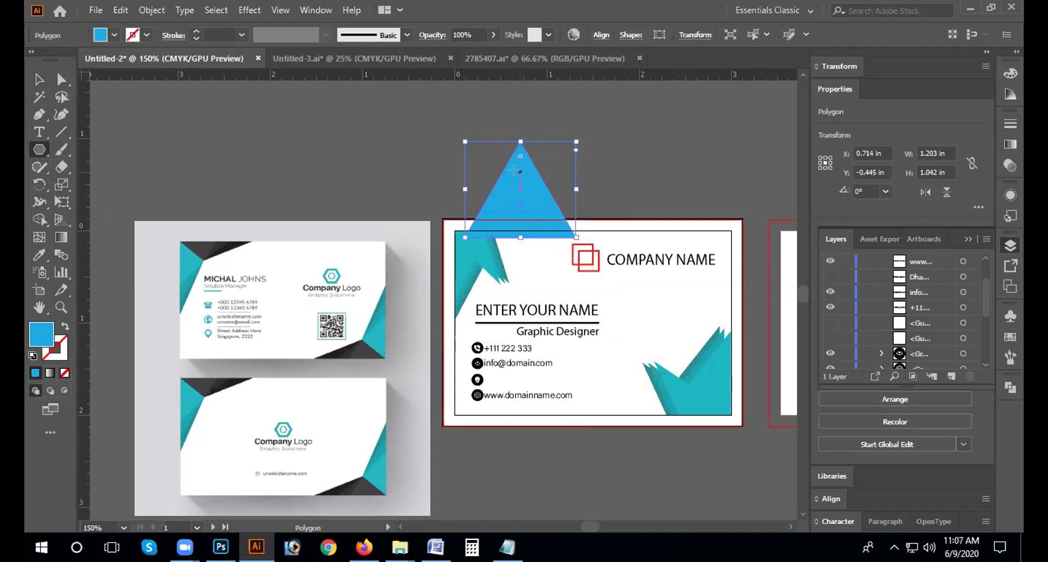
pyautogui.click(529, 214)
pyautogui.click(578, 294)
# Step: Move the blue triangle onto the lower-left of the teal card
pyautogui.press('v')
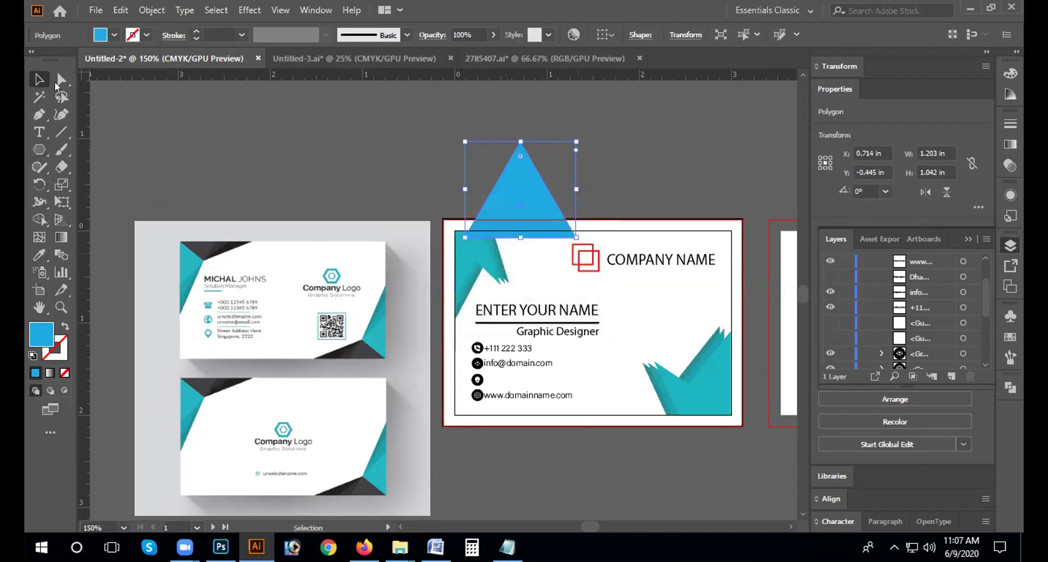
pyautogui.moveTo(538, 193); pyautogui.dragTo(502, 378)
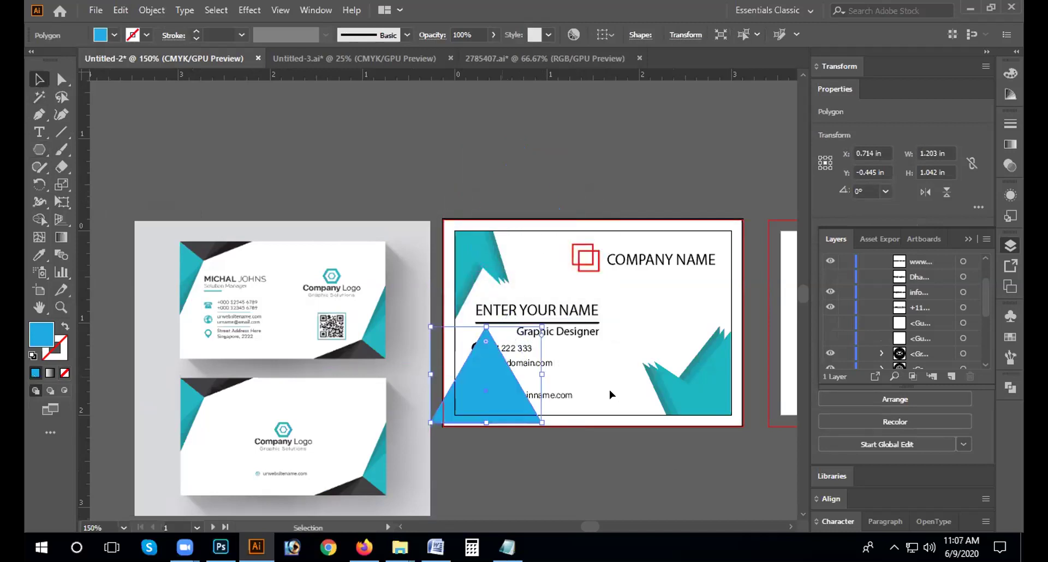
pyautogui.click(568, 438)
pyautogui.hotkey('ctrl', '+')
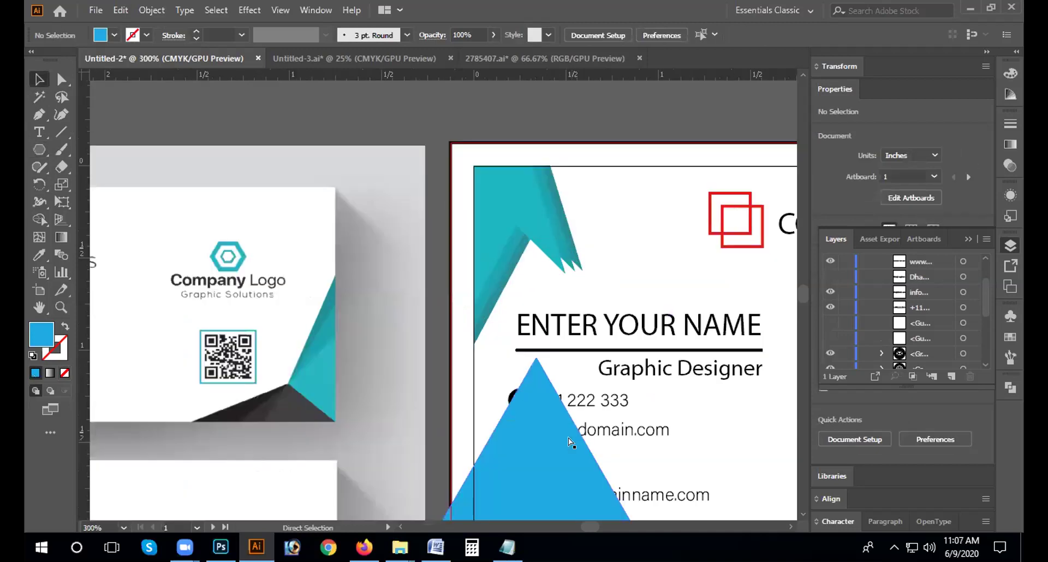
pyautogui.hotkey('ctrl', '+')
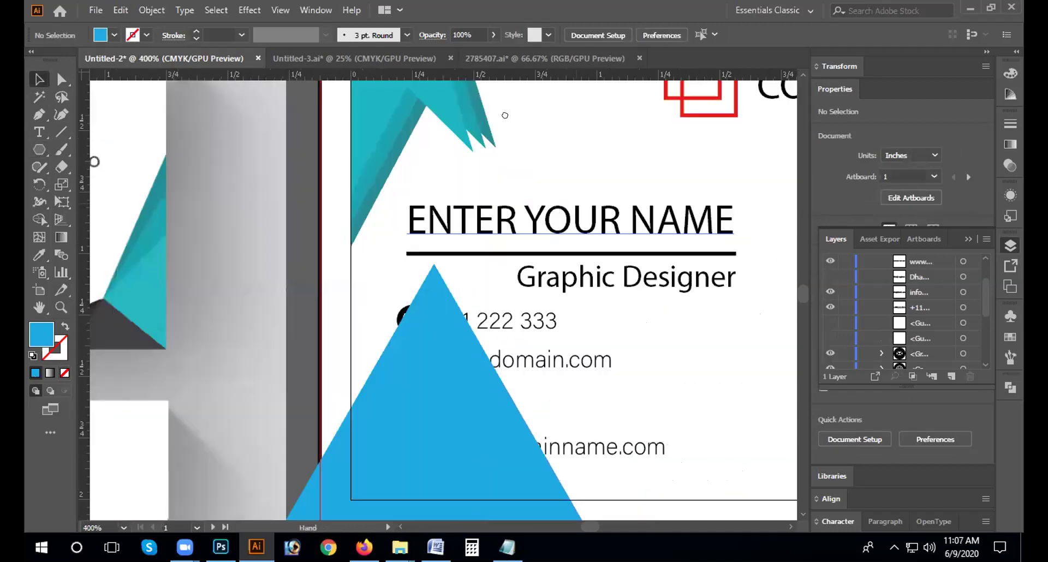
pyautogui.moveTo(376, 389); pyautogui.dragTo(427, 371)
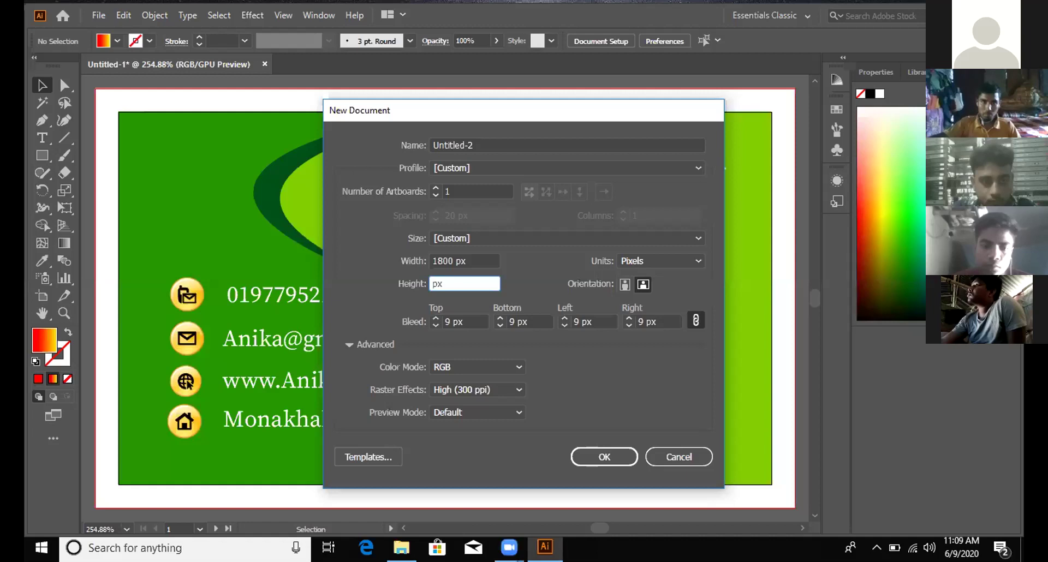
# Step: Set height 1500 px, bleed 0 px and Default preview mode, then create the document
pyautogui.write('00')
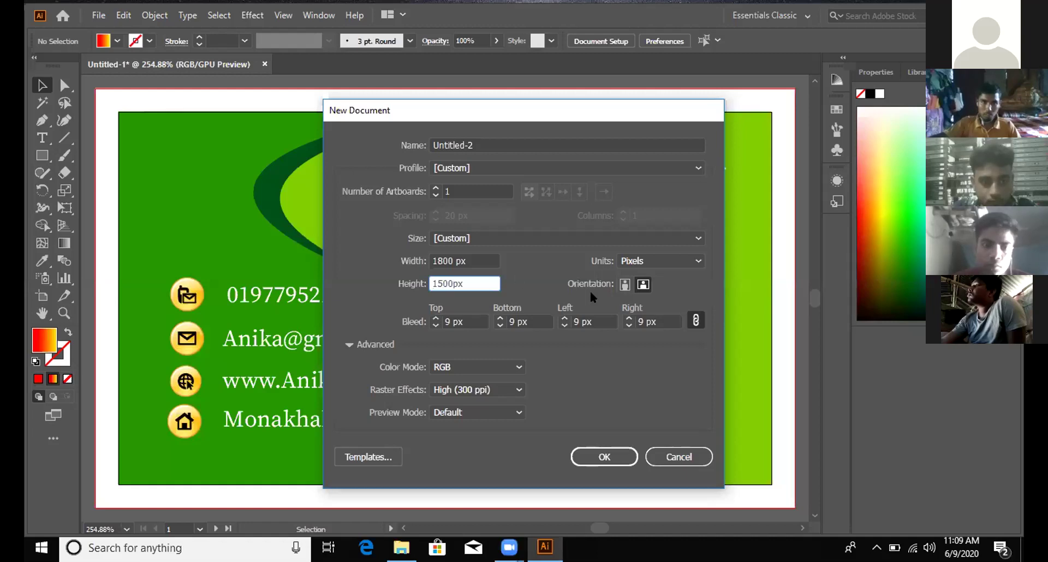
pyautogui.click(434, 326)
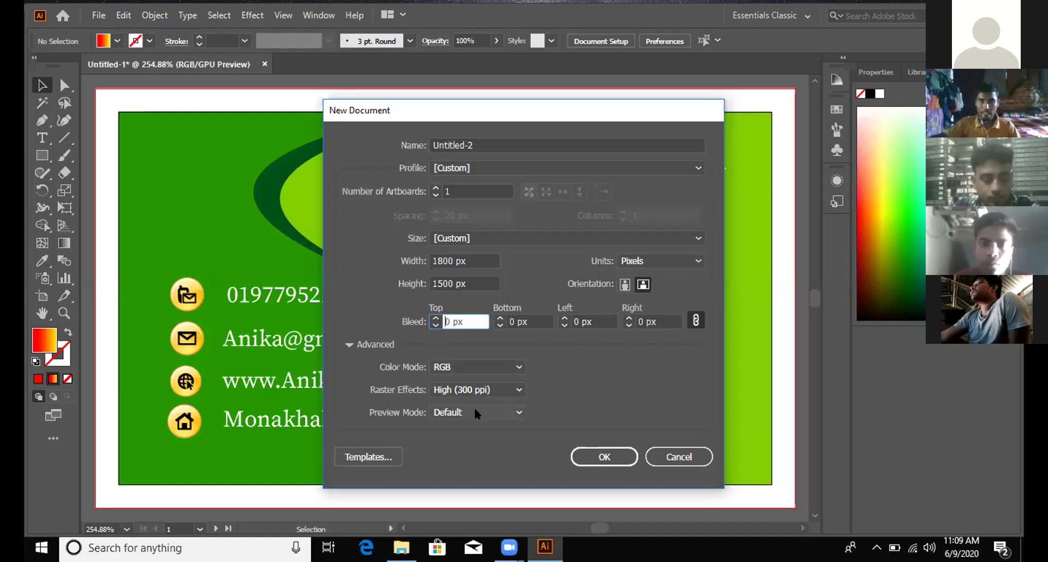
pyautogui.click(515, 412)
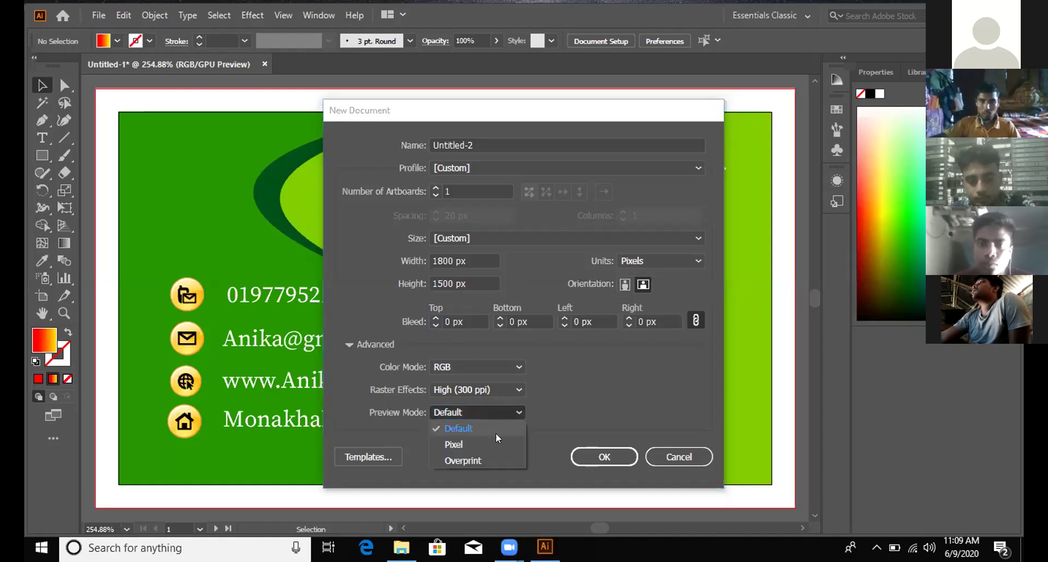
pyautogui.click(493, 437)
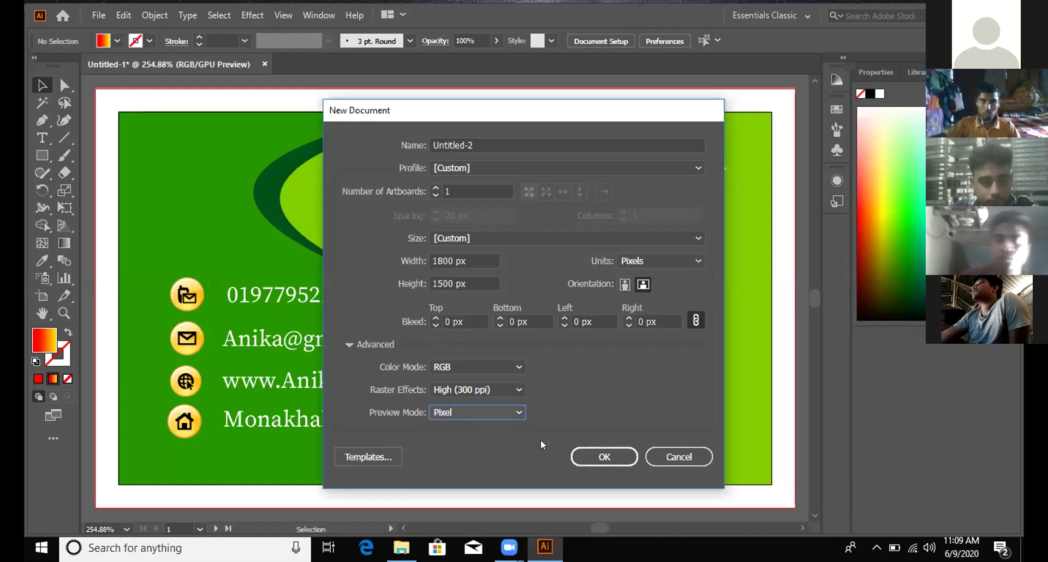
pyautogui.click(519, 411)
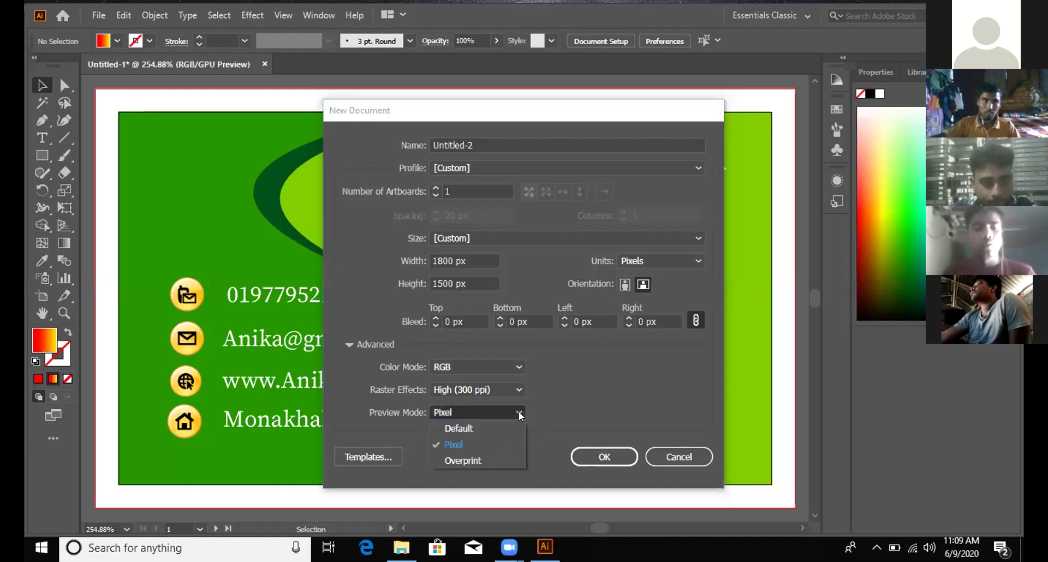
pyautogui.click(510, 421)
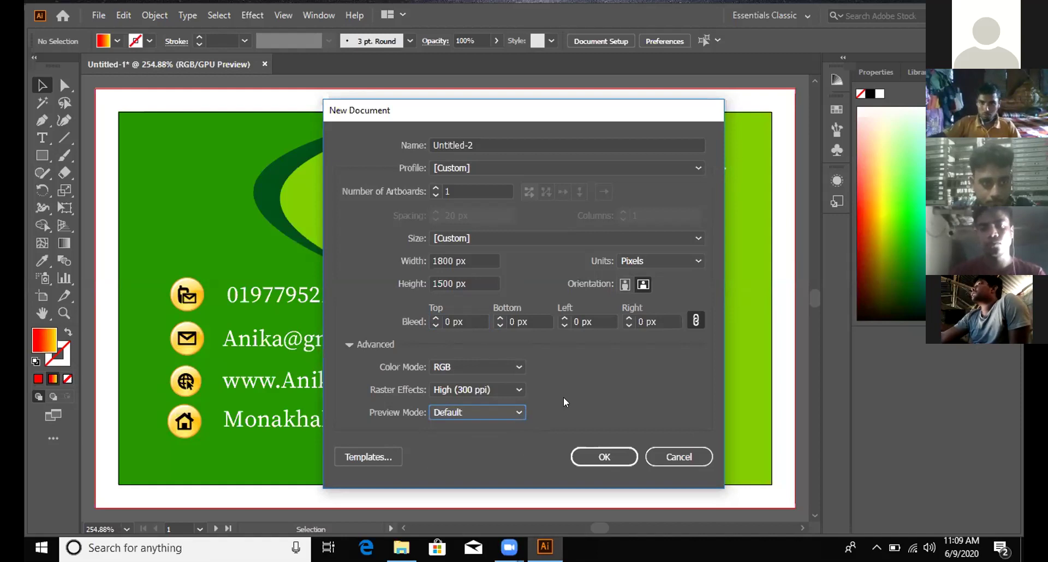
pyautogui.click(593, 457)
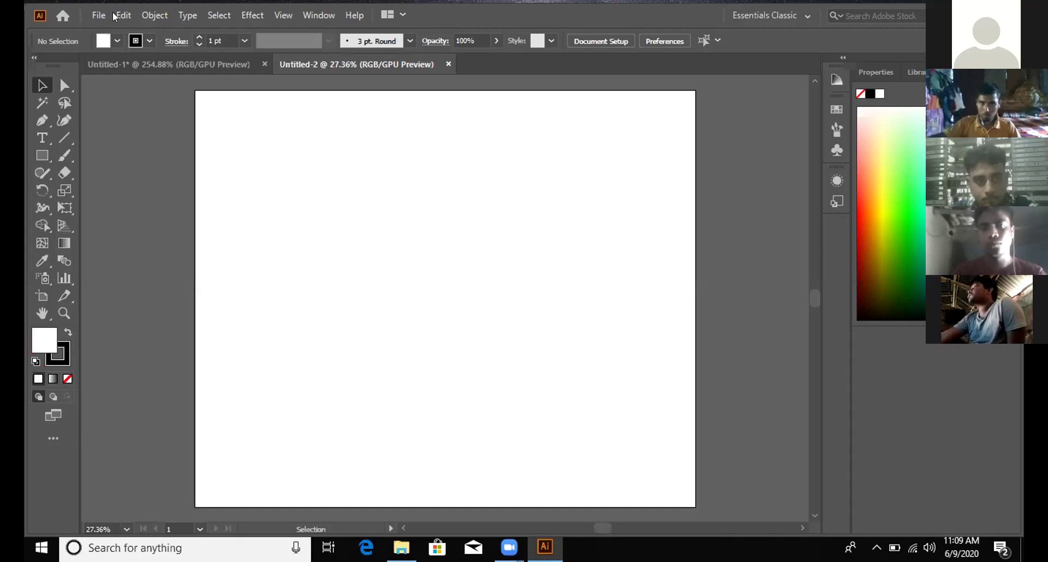
# Step: Place the linked logo-17 image from Desktop > my logo design via File > Place
pyautogui.click(100, 15)
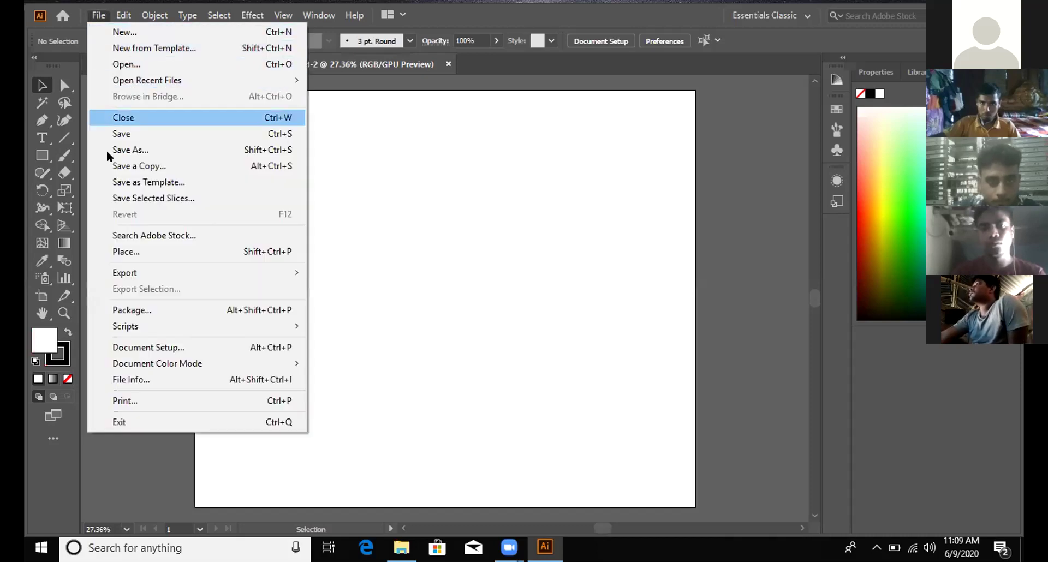
pyautogui.click(102, 250)
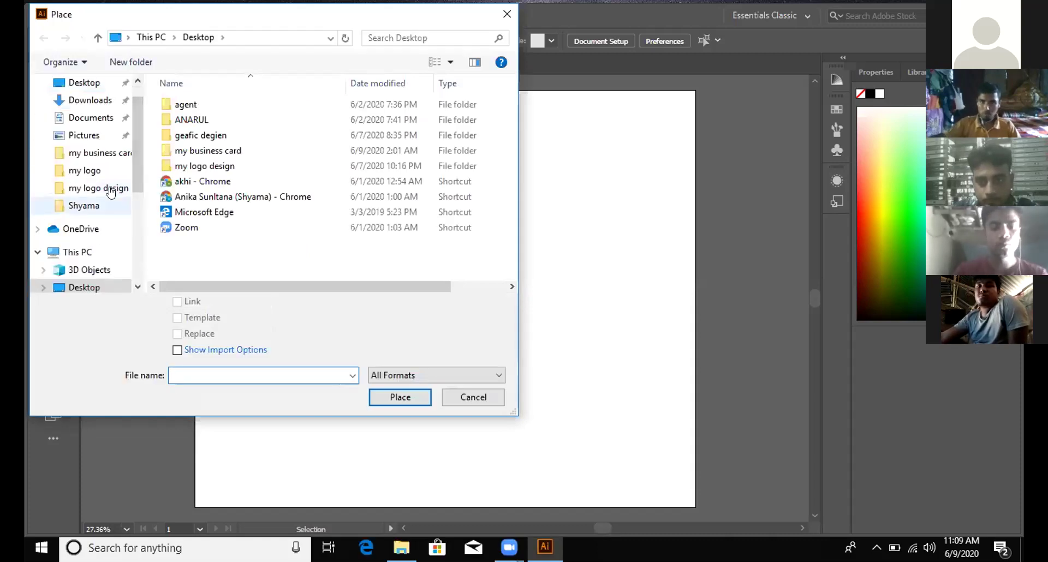
pyautogui.click(111, 174)
pyautogui.scroll(-3, 273, 218)
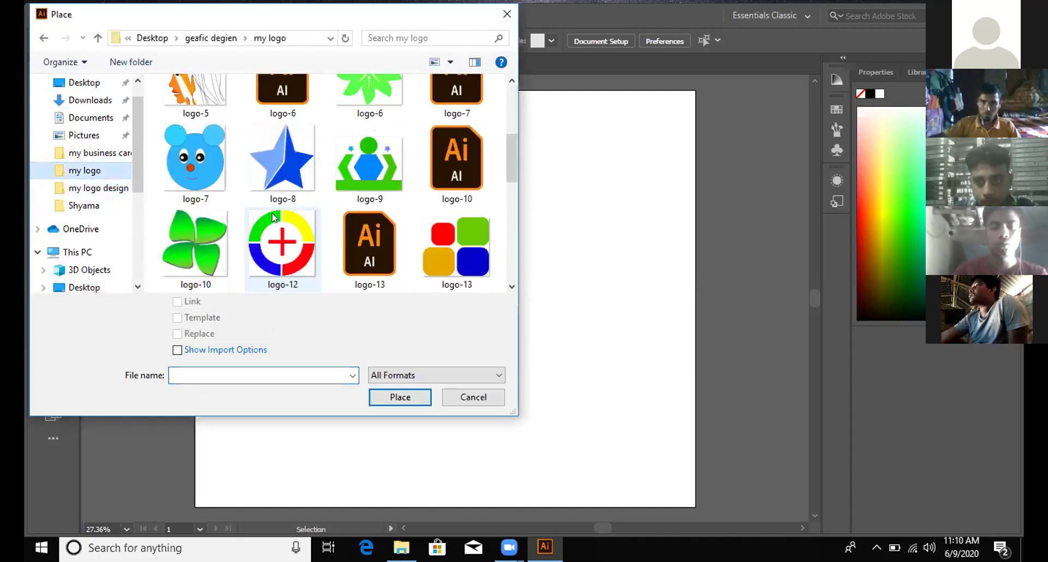
pyautogui.scroll(-1, 148, 195)
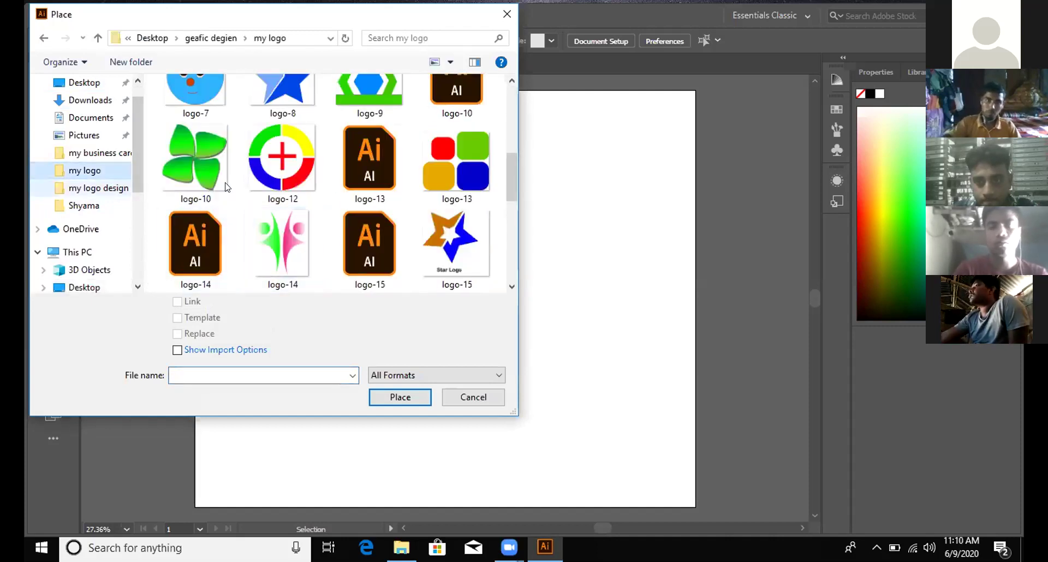
pyautogui.hotkey('alt', 'Left')
pyautogui.scroll(-2, 229, 197)
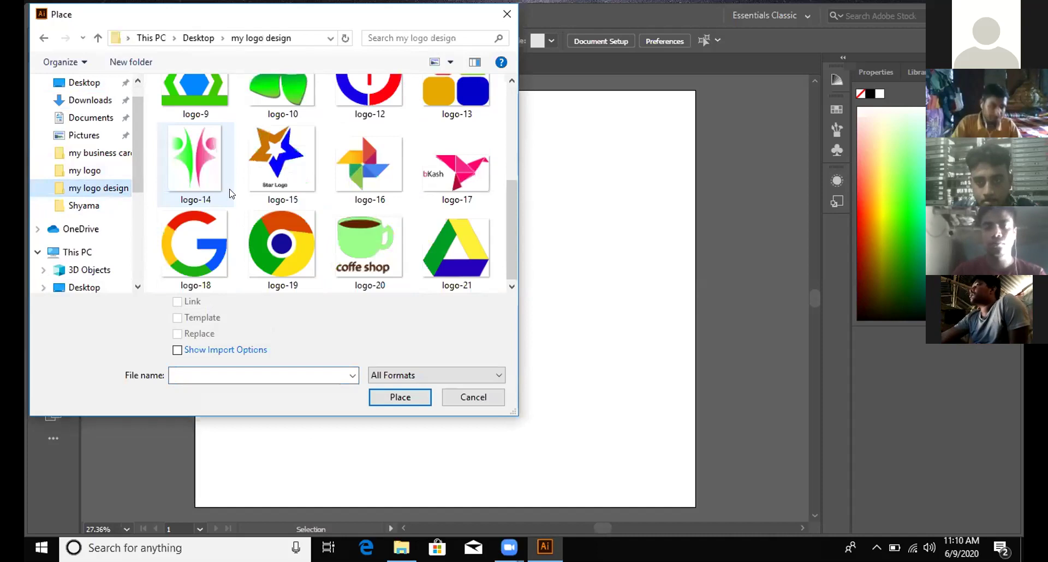
pyautogui.click(438, 182)
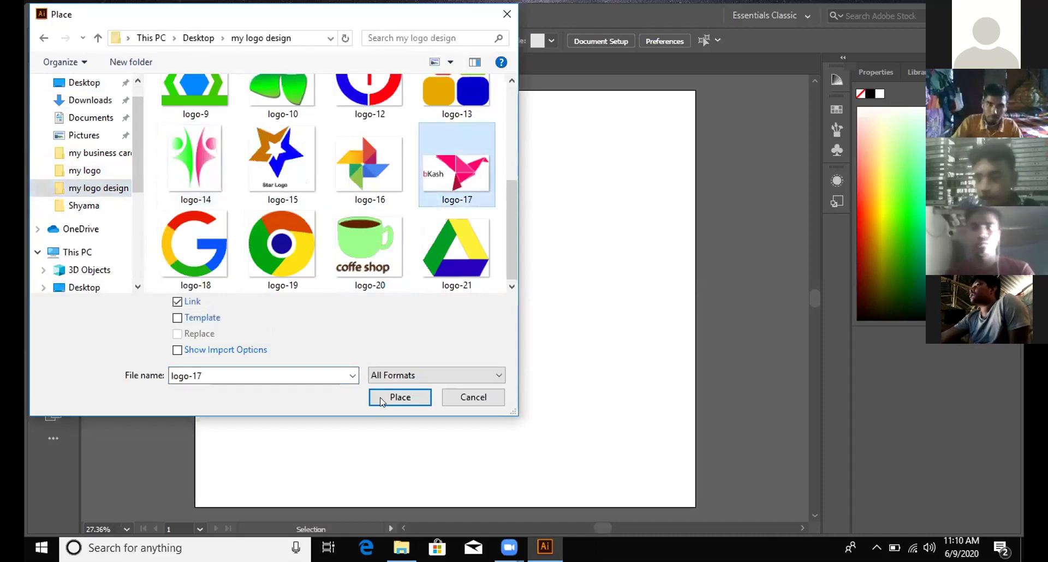
pyautogui.click(396, 394)
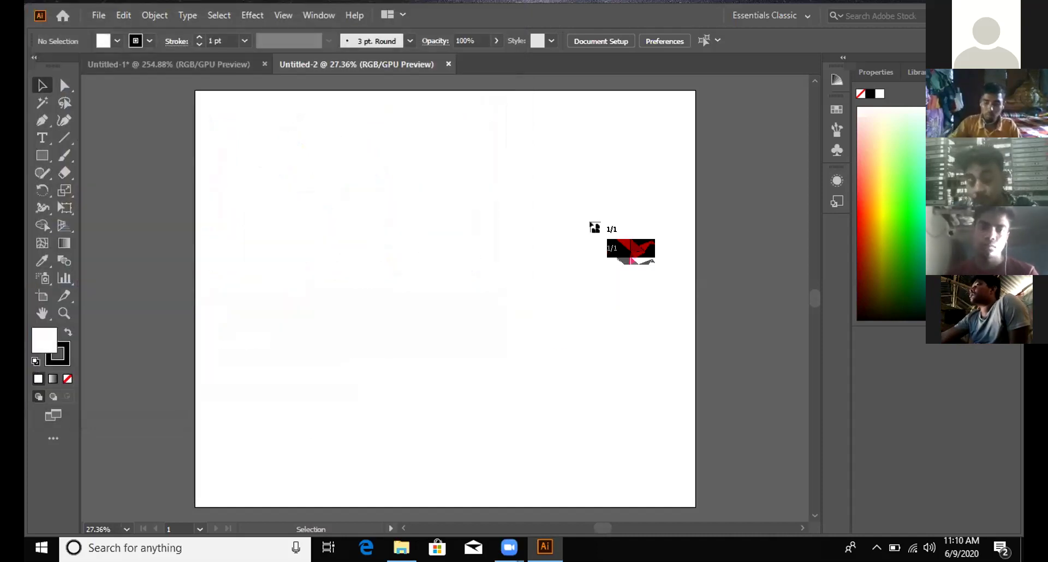
# Step: Place the bKash logo image at the artboard's right edge and scale it down
pyautogui.click(702, 180)
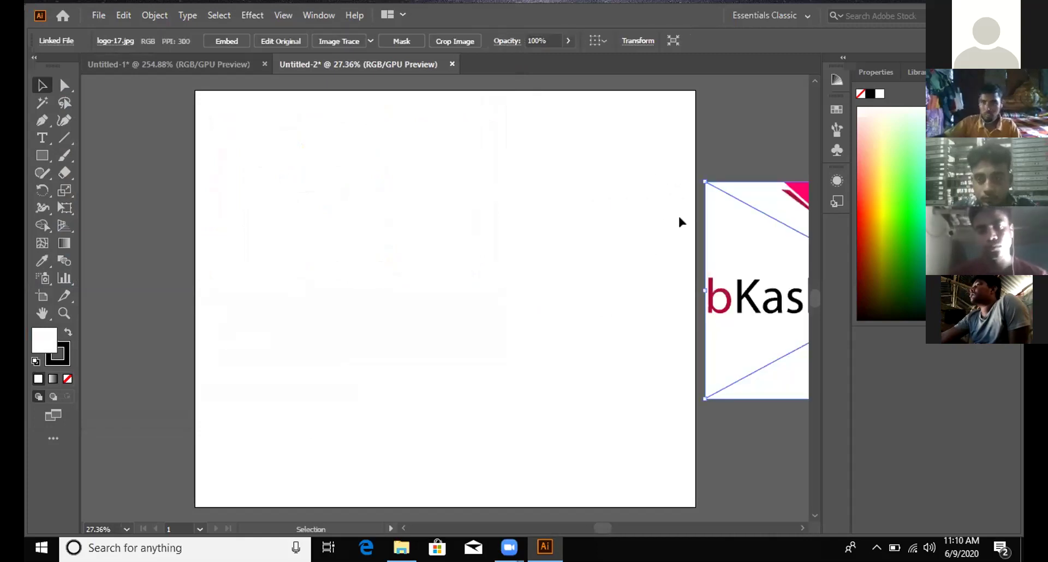
pyautogui.hscroll(3, 678, 214)
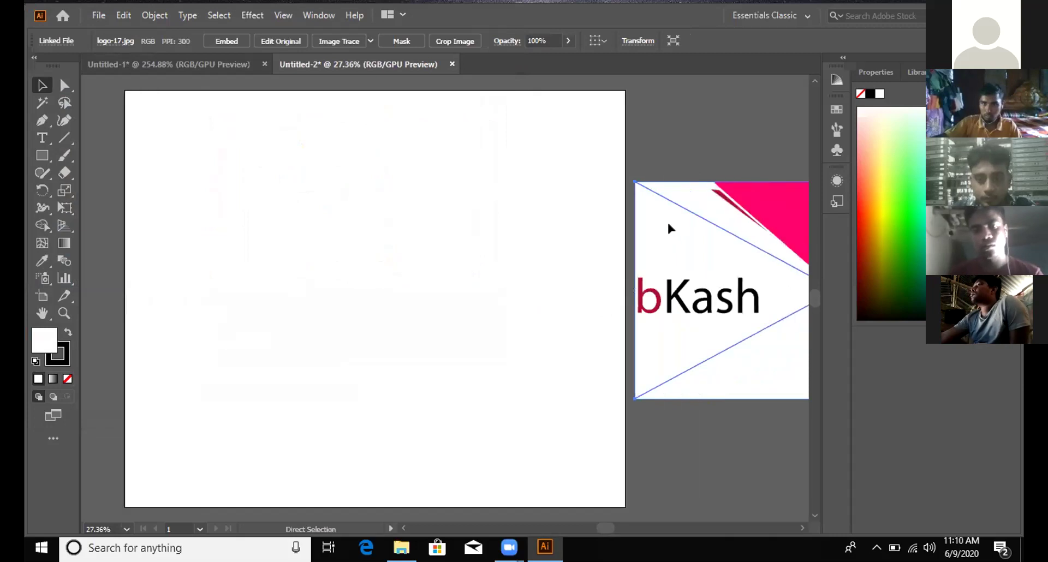
pyautogui.hscroll(8, 668, 226)
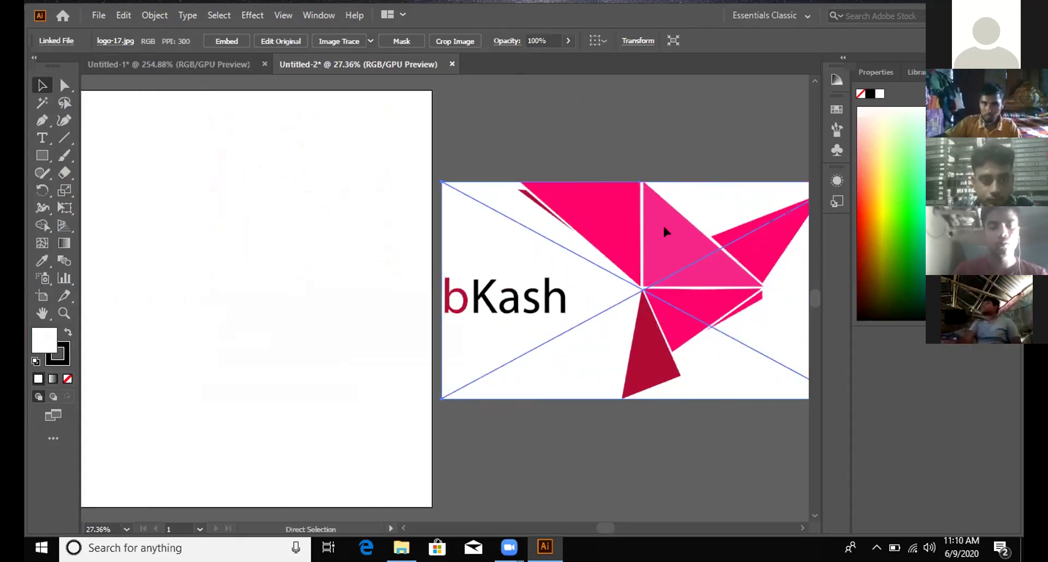
pyautogui.hscroll(12, 664, 232)
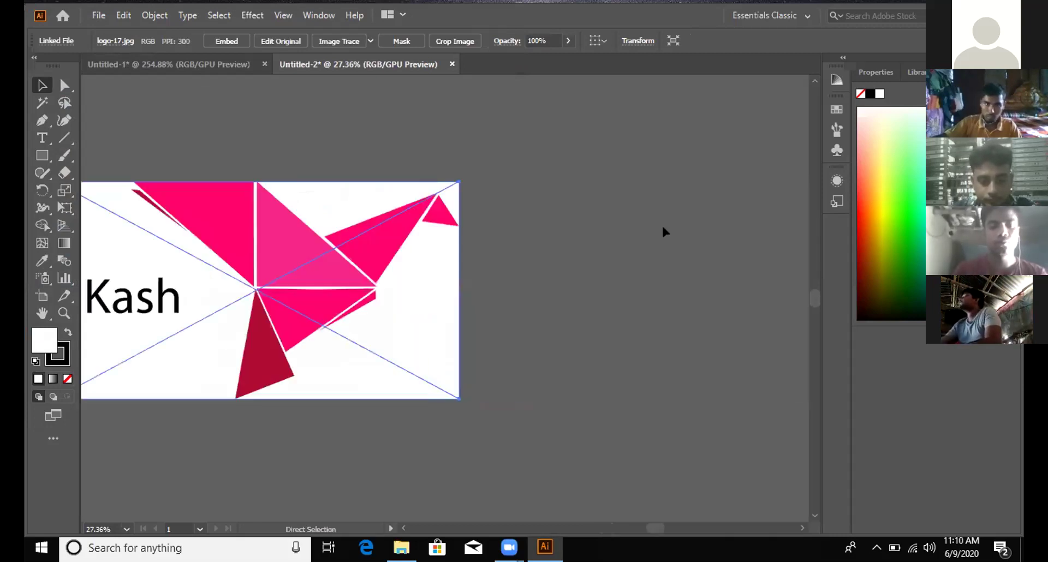
pyautogui.hscroll(-3, 662, 224)
pyautogui.press('v')
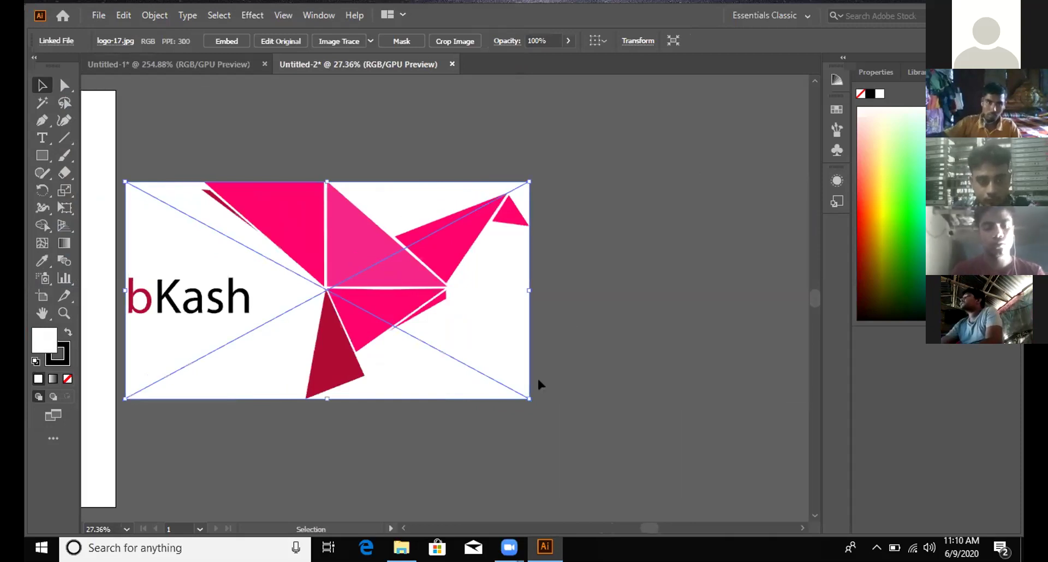
pyautogui.moveTo(510, 385); pyautogui.dragTo(422, 300)
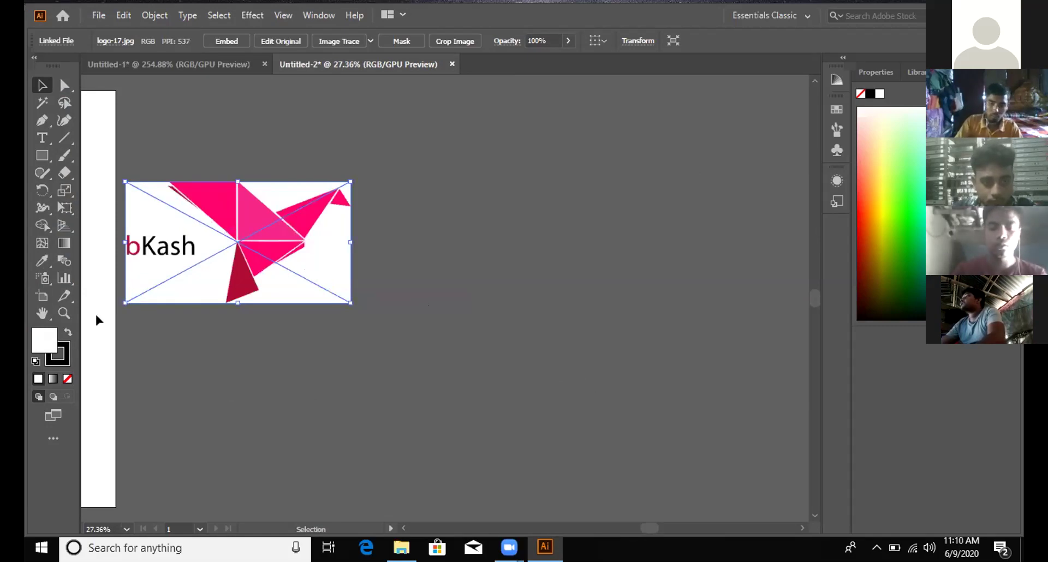
# Step: Shrink the bKash logo further and move it beside the artboard's right edge
pyautogui.hscroll(1, 95, 312)
pyautogui.hscroll(-6, 95, 308)
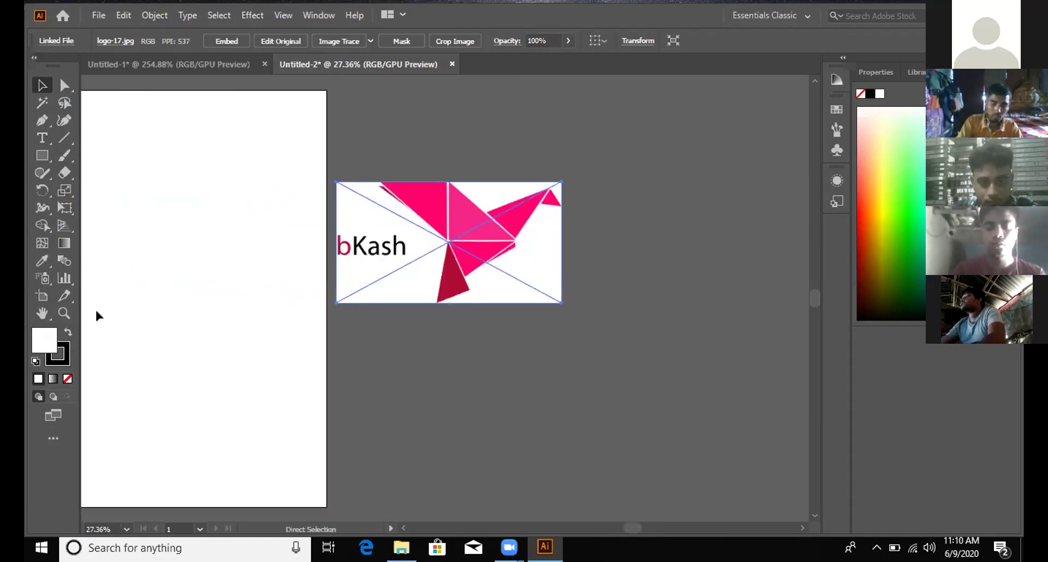
pyautogui.hscroll(-5, 96, 311)
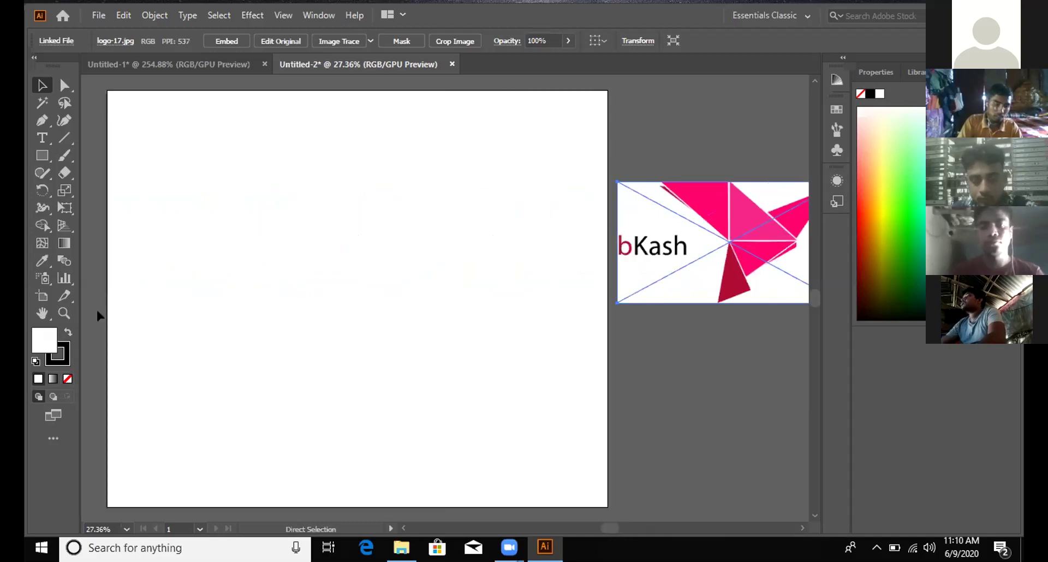
pyautogui.hscroll(-1, 97, 312)
pyautogui.hscroll(2, 97, 312)
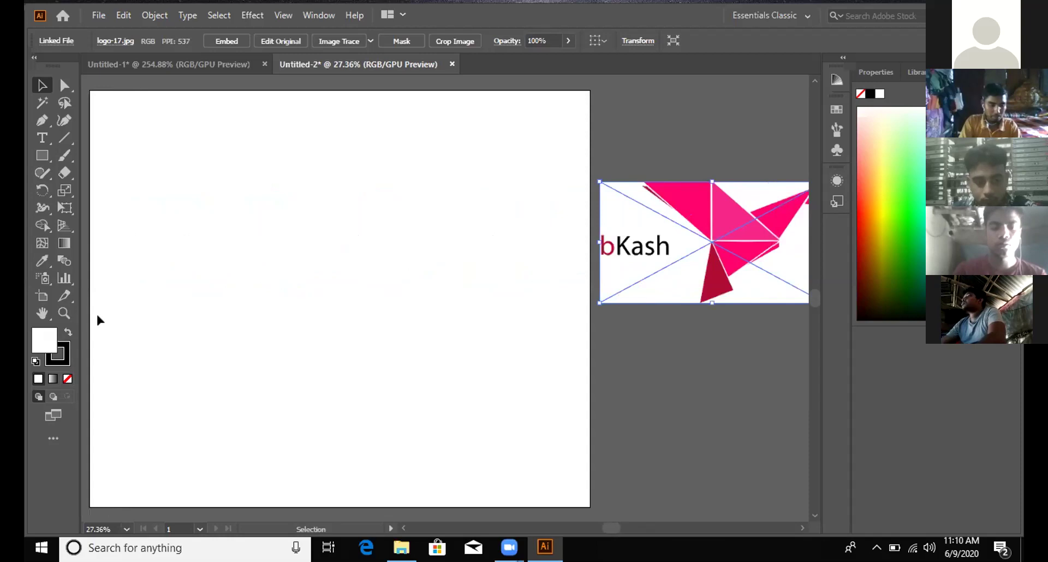
pyautogui.hscroll(1, 96, 312)
pyautogui.hscroll(-3, 96, 312)
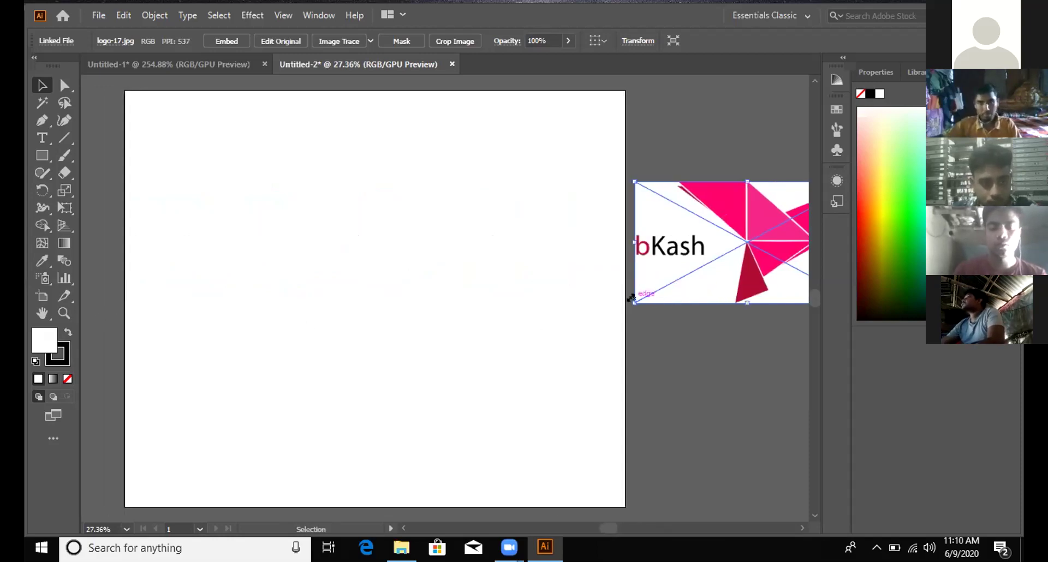
pyautogui.moveTo(631, 298); pyautogui.dragTo(654, 285)
pyautogui.moveTo(701, 239); pyautogui.dragTo(678, 223)
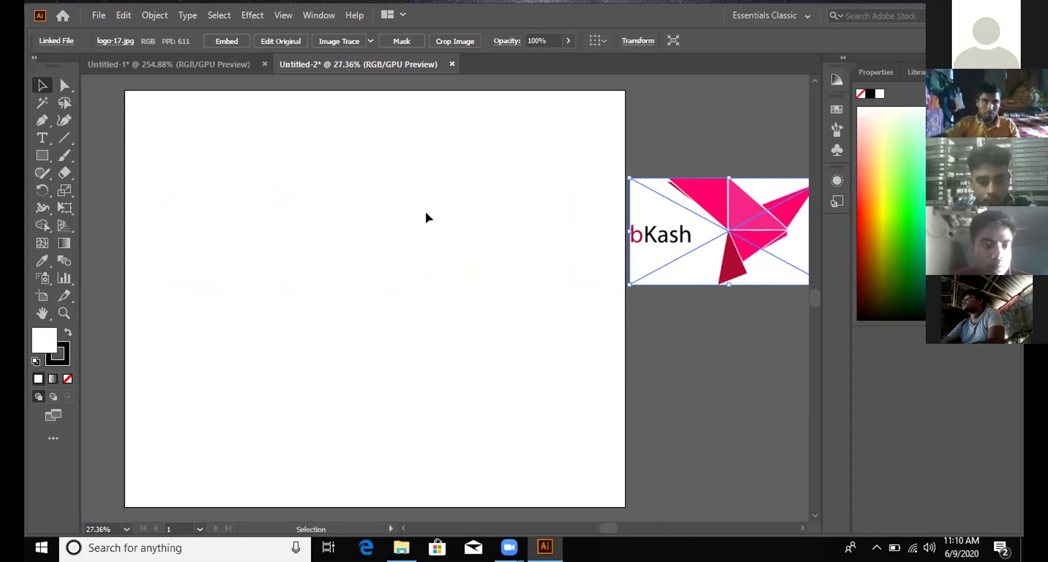
pyautogui.click(46, 153)
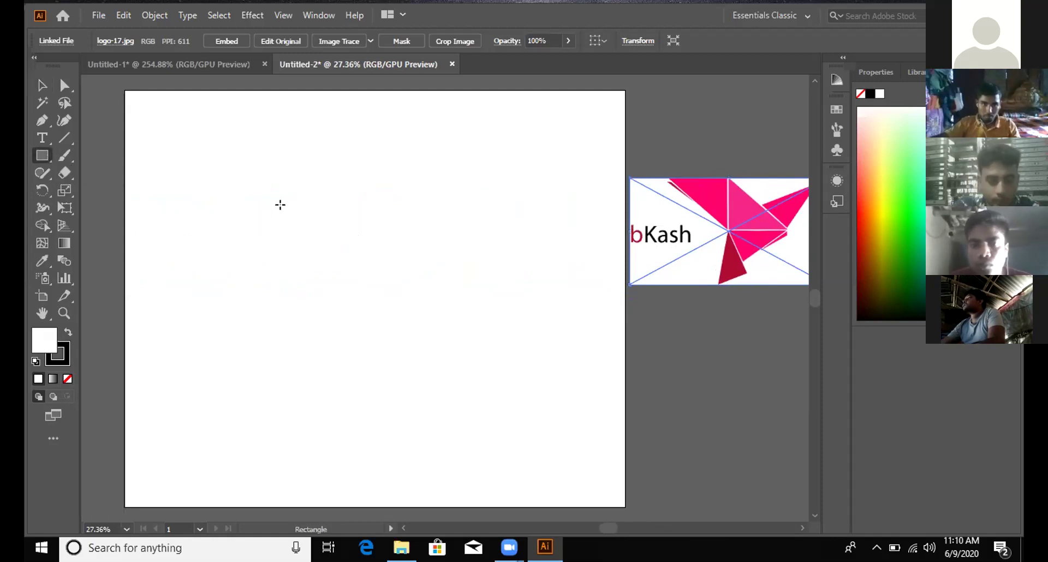
# Step: Draw a rectangle in the upper middle of the artboard filled with the logo's pink
pyautogui.moveTo(284, 208)
pyautogui.mouseDown()
pyautogui.moveTo(320, 252)
pyautogui.moveTo(444, 310)
pyautogui.mouseUp()
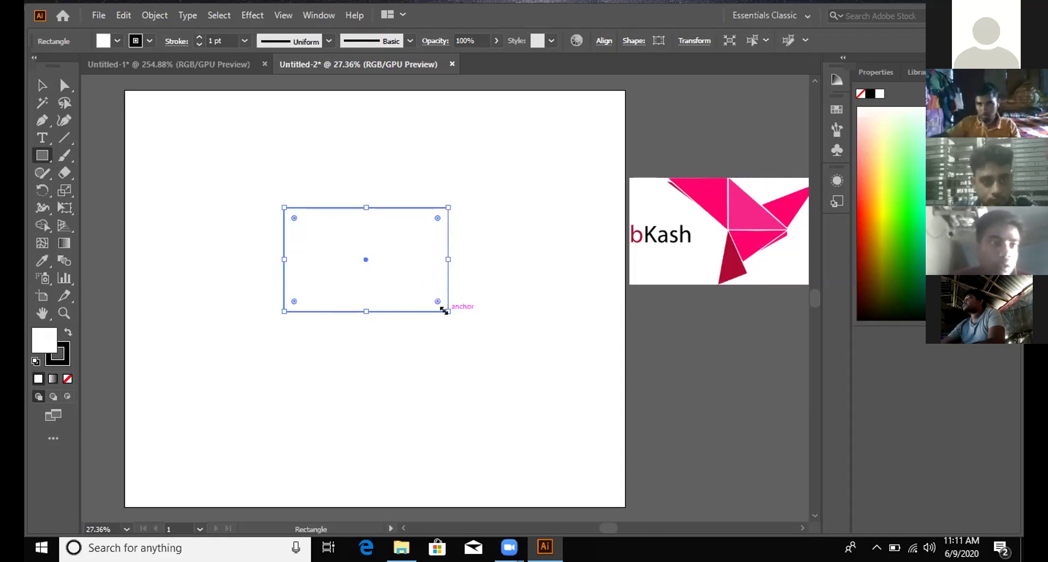
pyautogui.press('i')
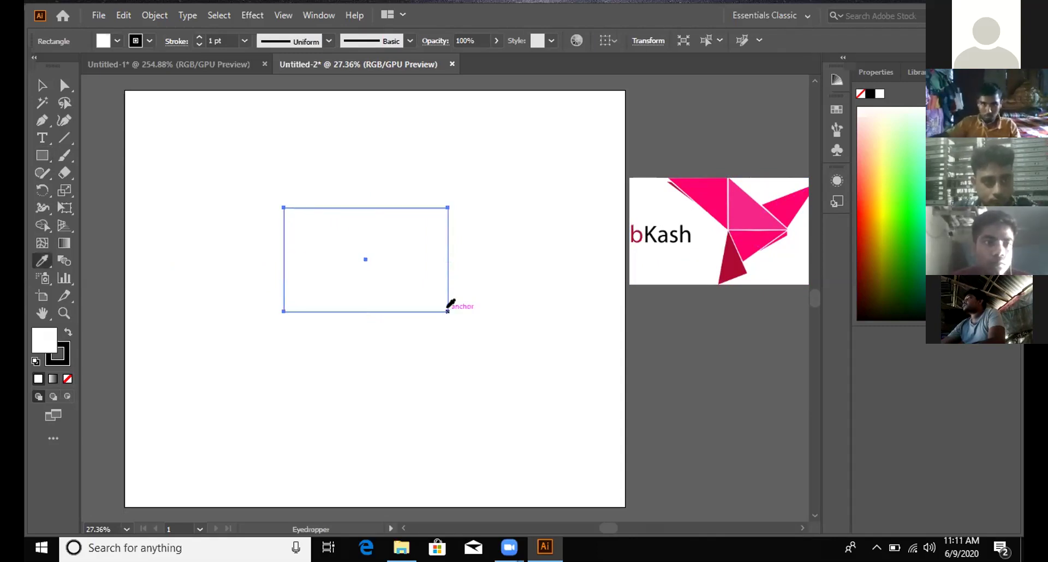
pyautogui.click(749, 201)
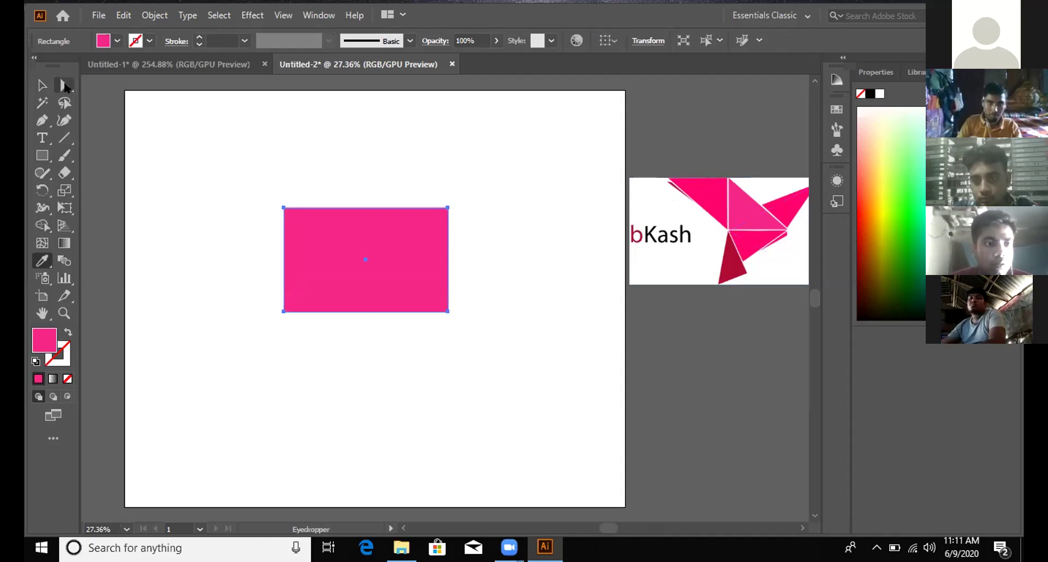
# Step: Collapse the rectangle's top-right anchor inward to form a right triangle, then nudge it up
pyautogui.click(65, 86)
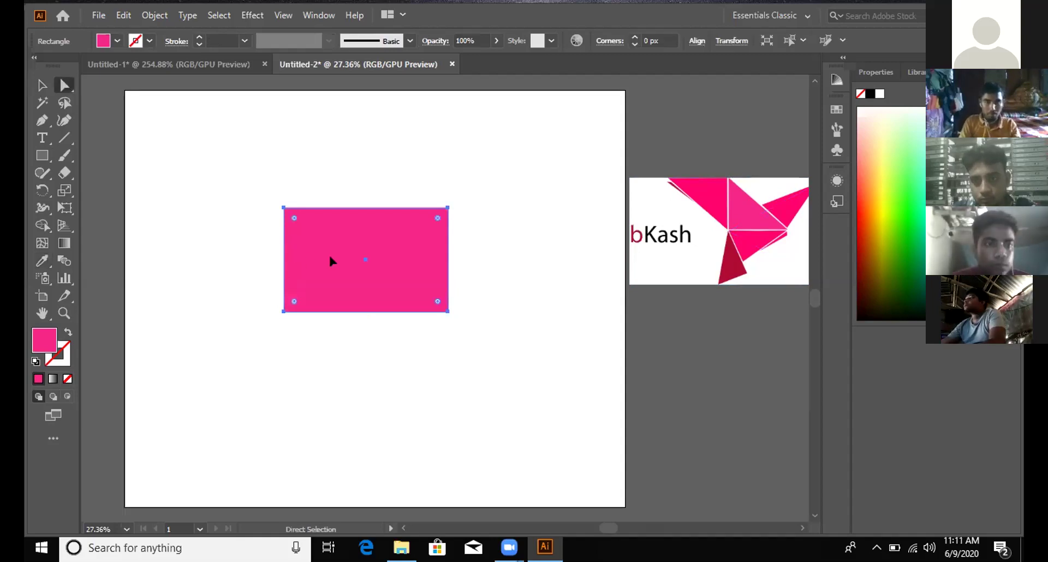
pyautogui.scroll(1, 330, 259)
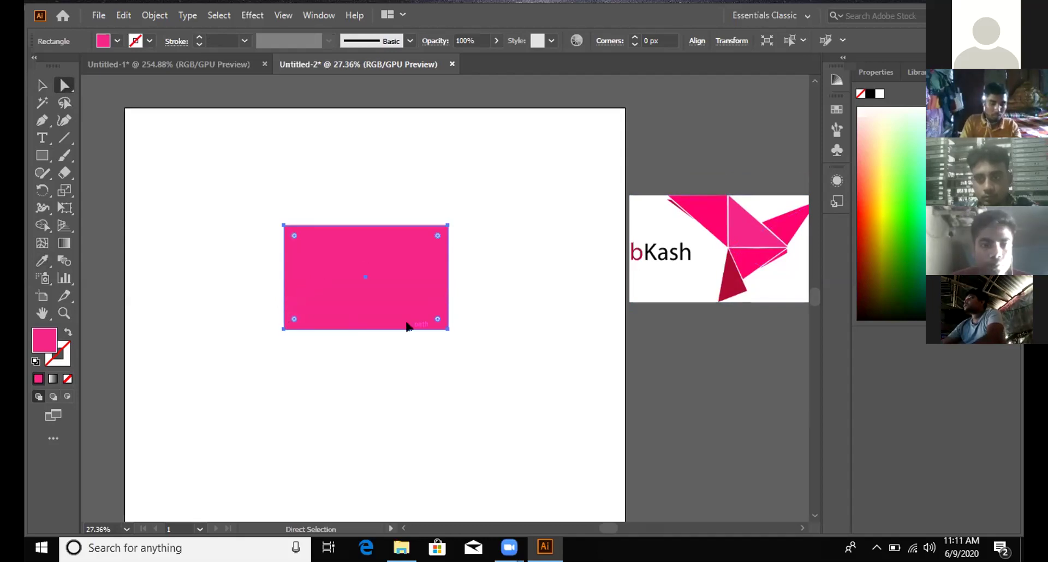
pyautogui.click(448, 329)
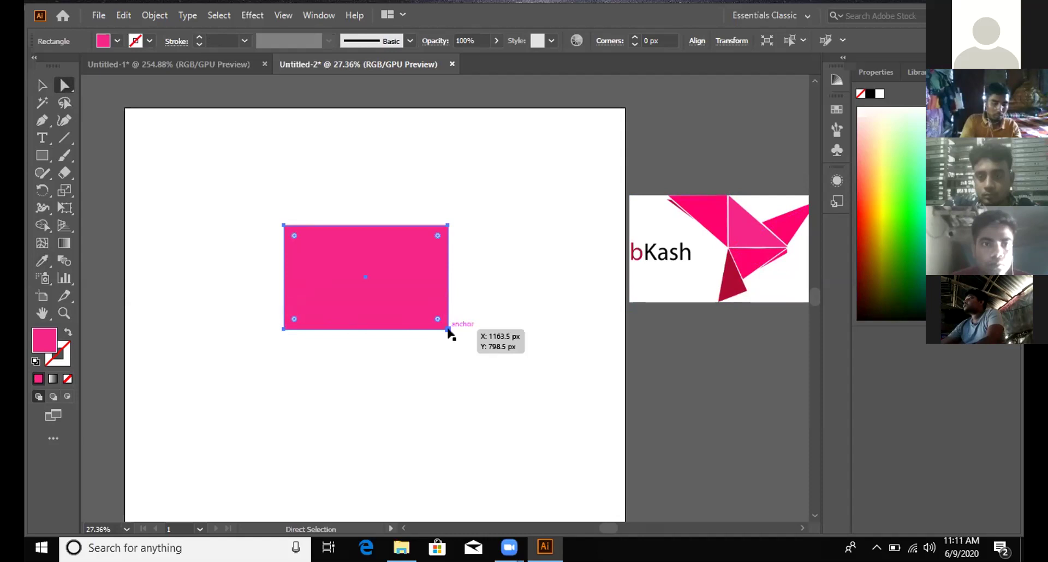
pyautogui.moveTo(447, 330); pyautogui.dragTo(401, 331)
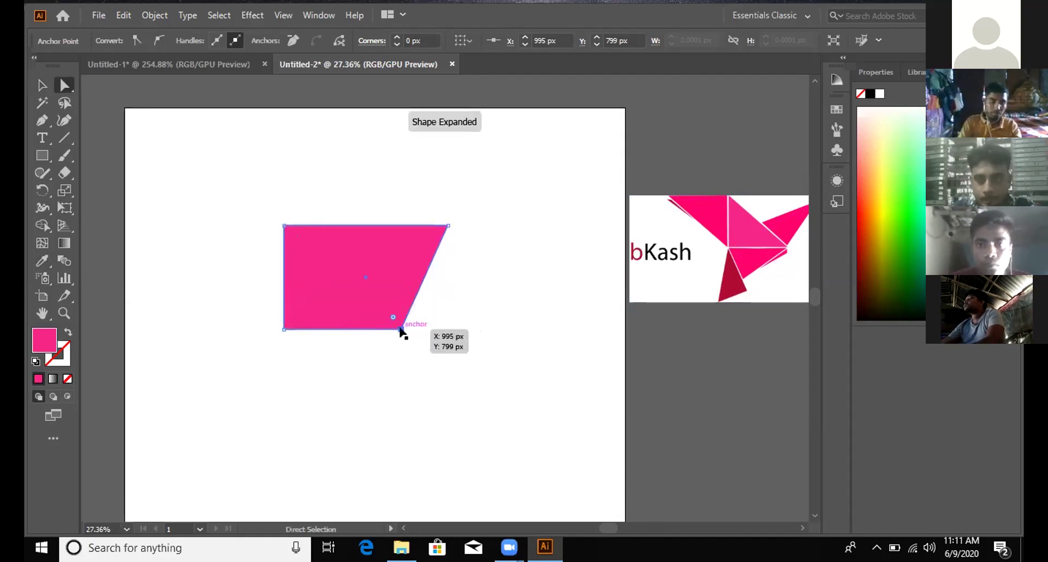
pyautogui.hotkey('ctrl', 'z')
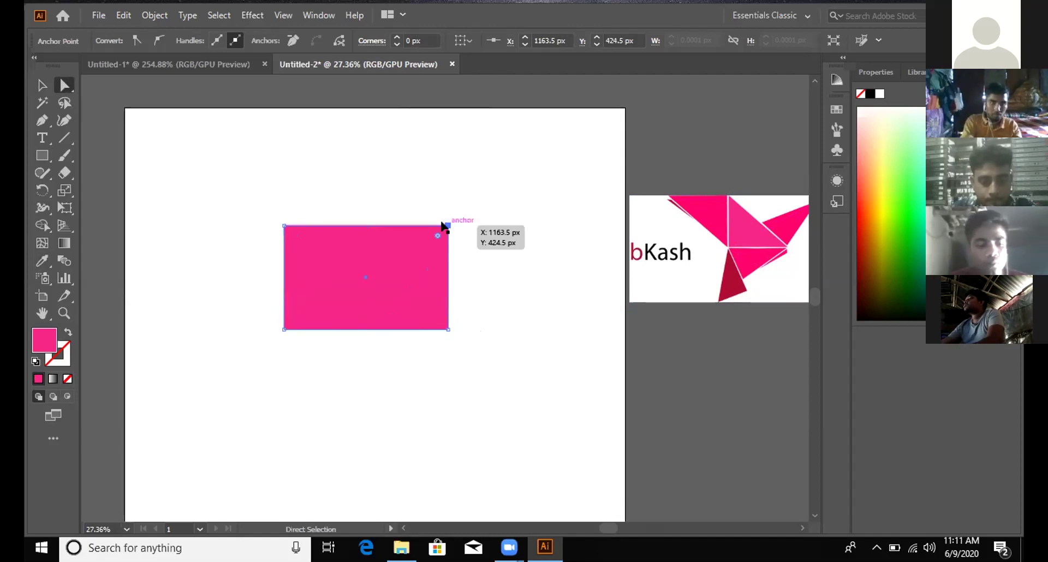
pyautogui.moveTo(447, 223); pyautogui.dragTo(381, 285)
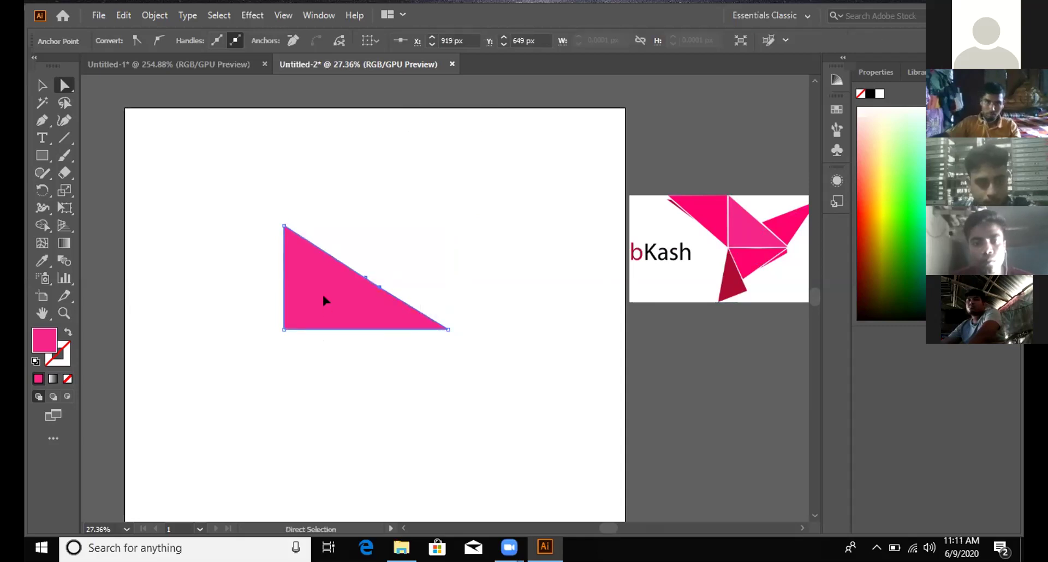
pyautogui.click(42, 85)
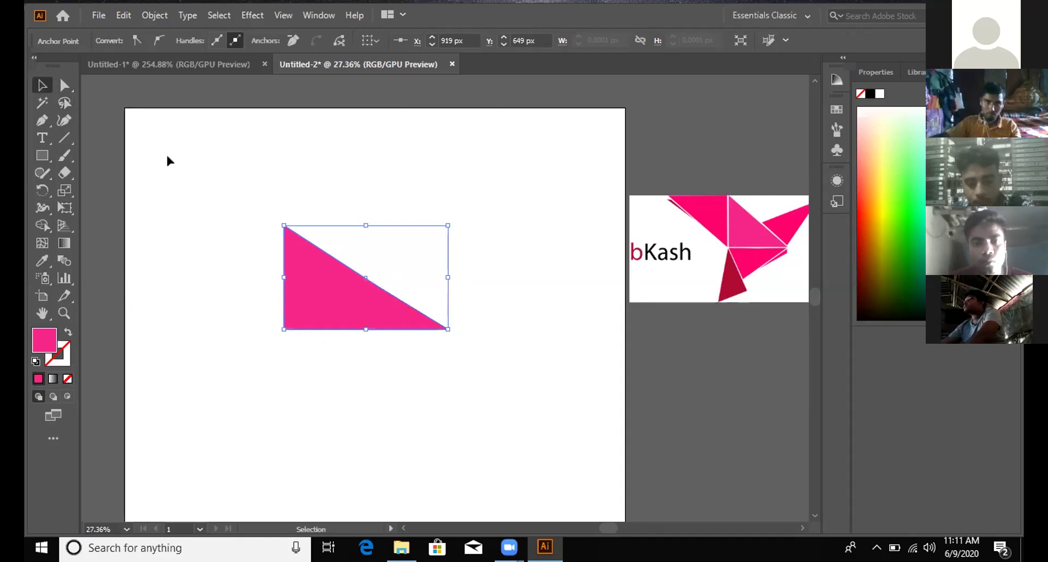
pyautogui.moveTo(327, 275); pyautogui.dragTo(331, 262)
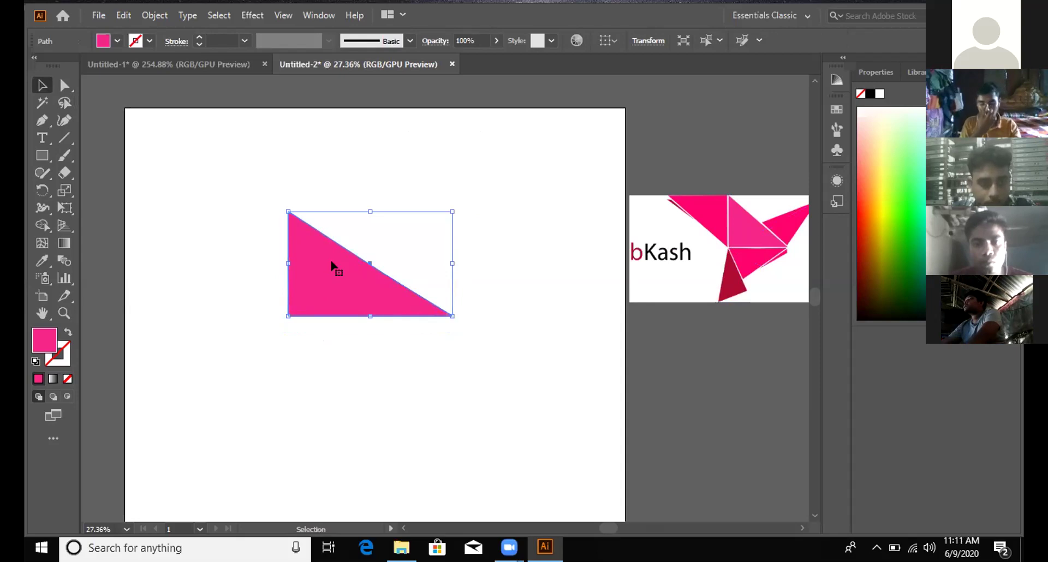
pyautogui.moveTo(331, 261); pyautogui.dragTo(330, 262)
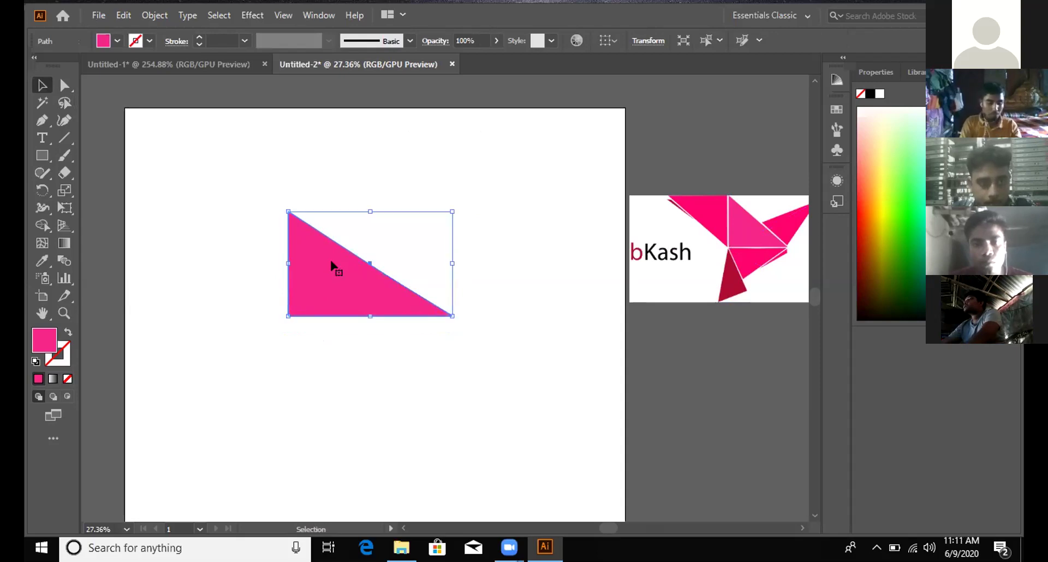
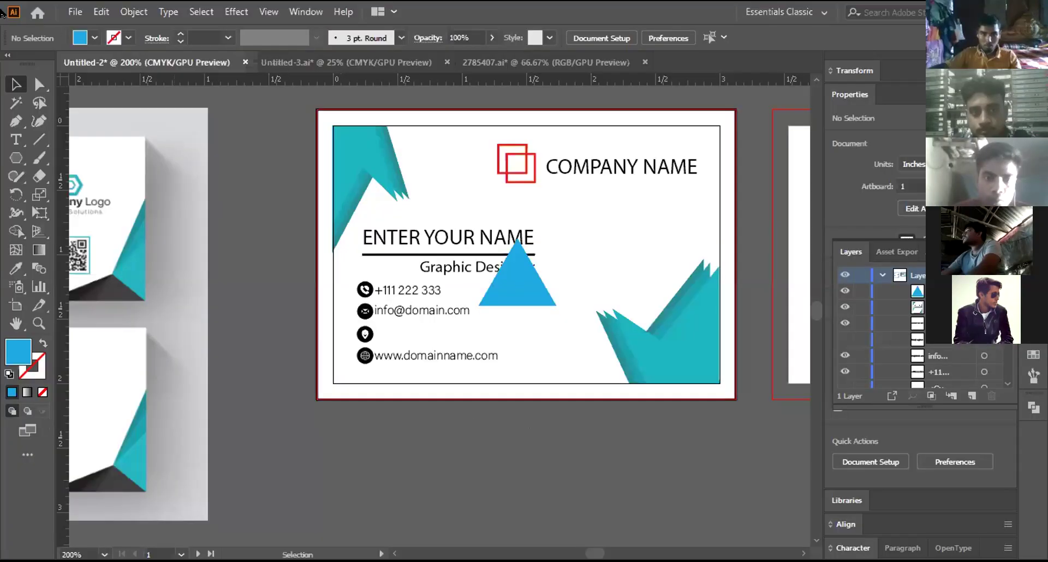
# Step: Delete the blue triangle from the finished first card
pyautogui.click(16, 157)
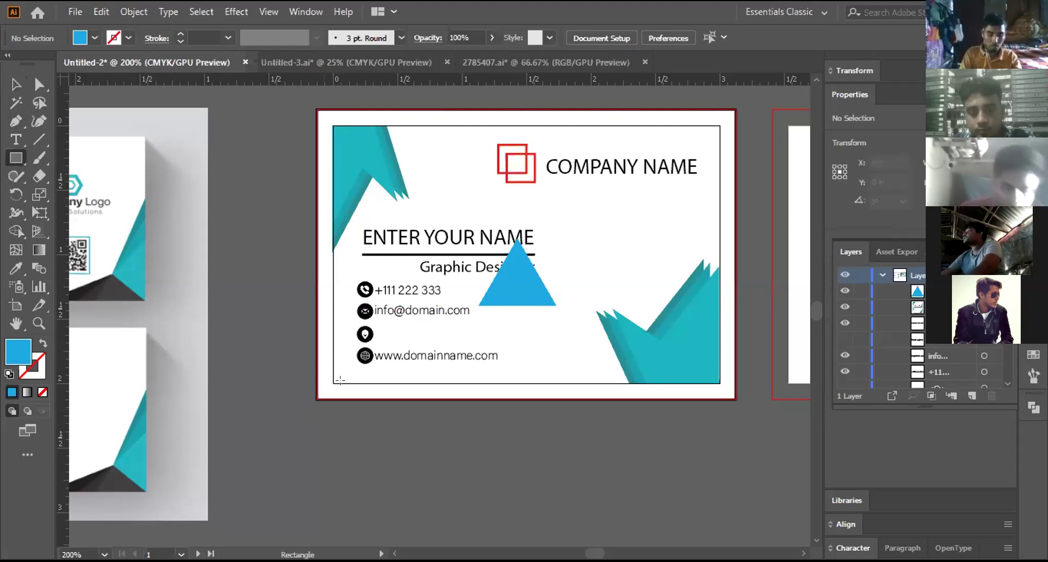
pyautogui.click(13, 86)
pyautogui.click(494, 280)
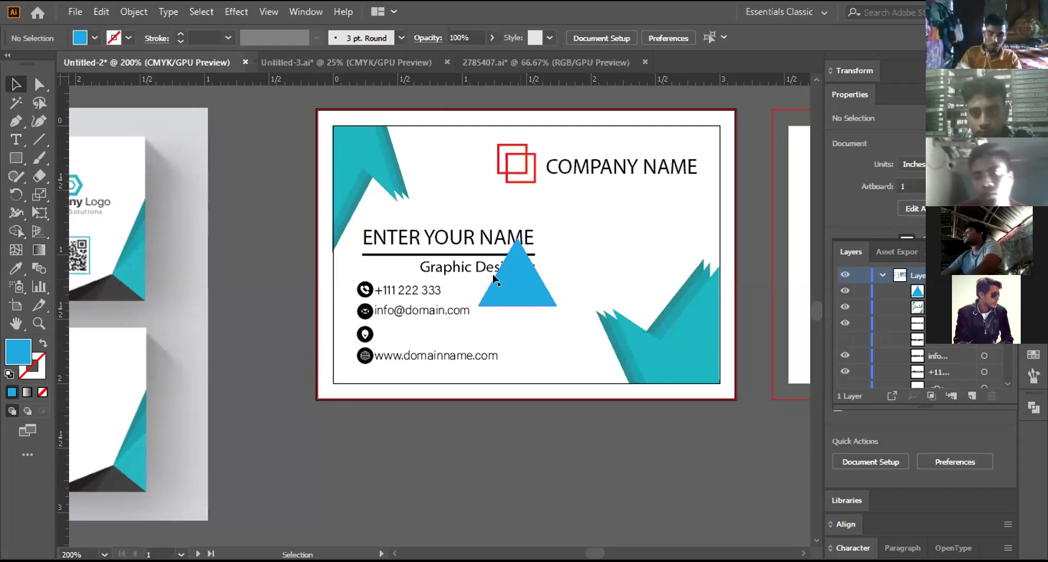
pyautogui.press('Delete')
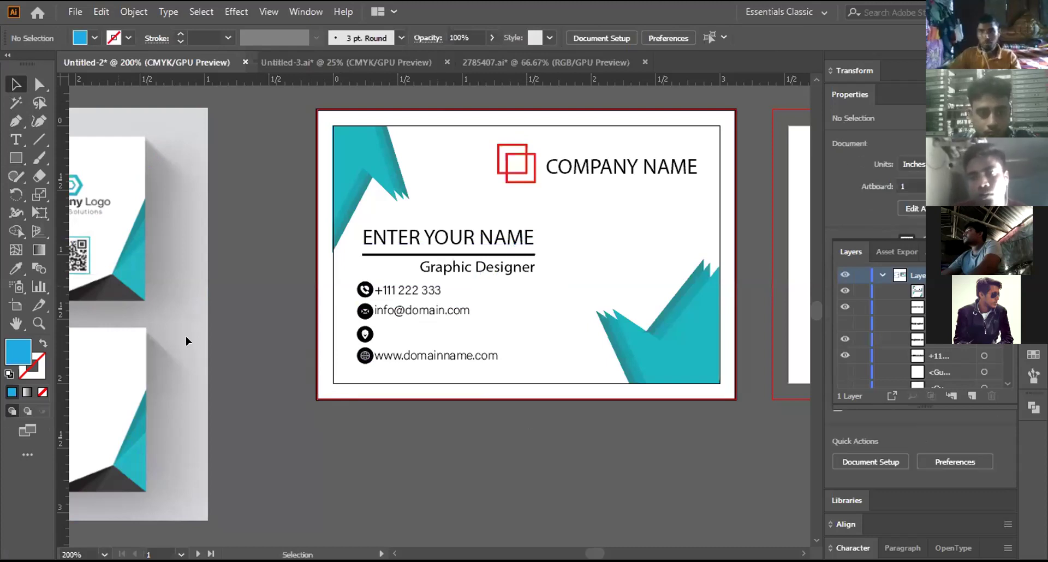
# Step: Draw a small blue rectangle on the blank second card
pyautogui.moveTo(283, 321); pyautogui.dragTo(217, 334)
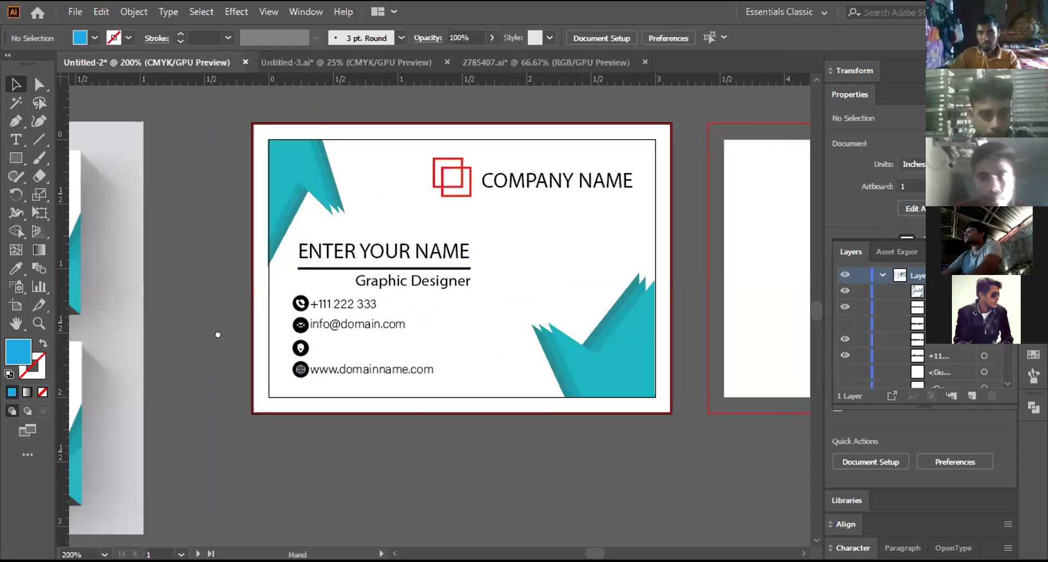
pyautogui.hscroll(10, 362, 299)
pyautogui.hotkey('ctrl', '=')
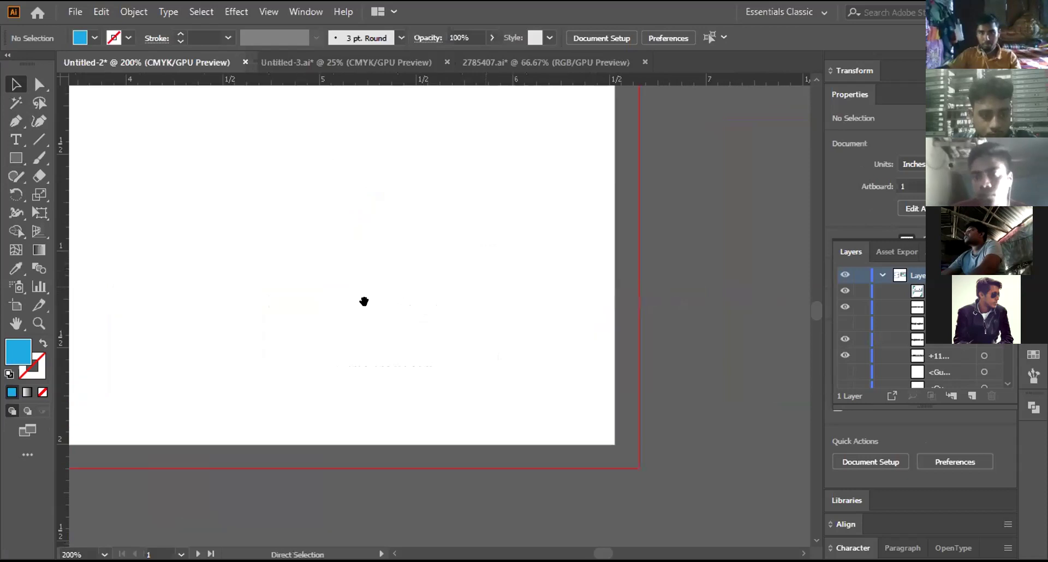
pyautogui.scroll(1, 326, 169)
pyautogui.hscroll(-3, 325, 168)
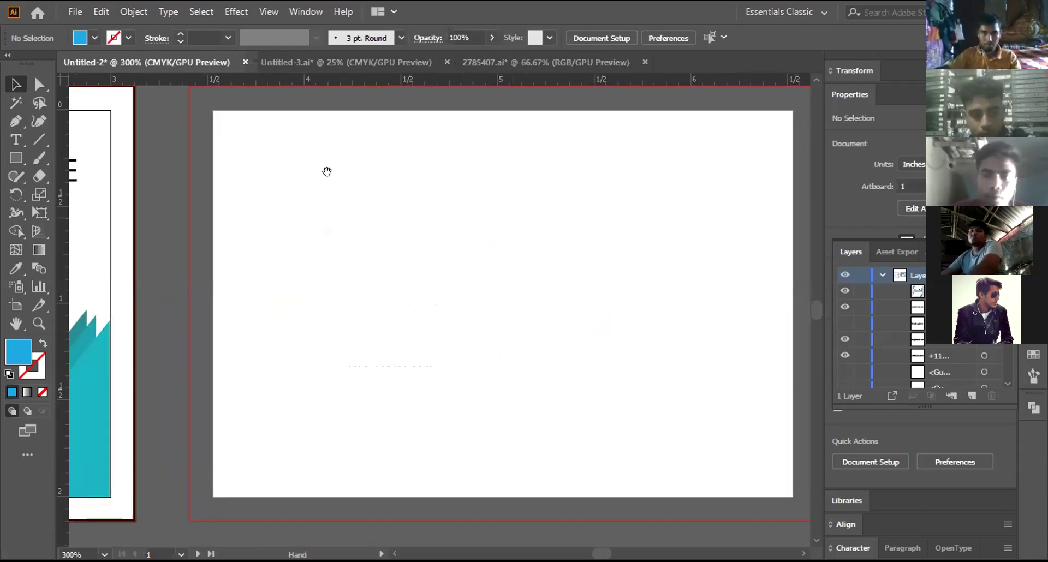
pyautogui.click(15, 158)
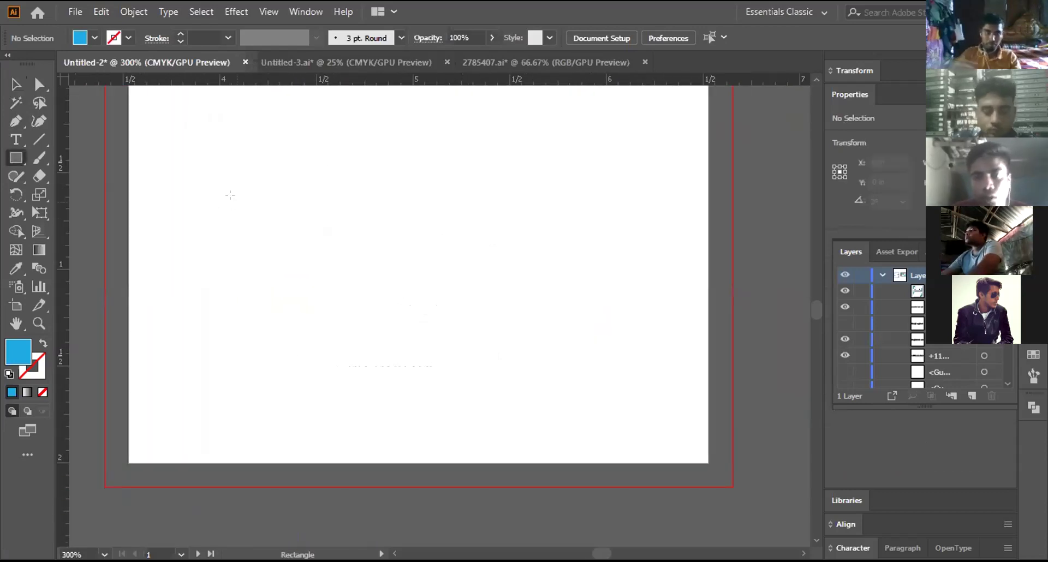
pyautogui.moveTo(221, 176); pyautogui.dragTo(378, 283)
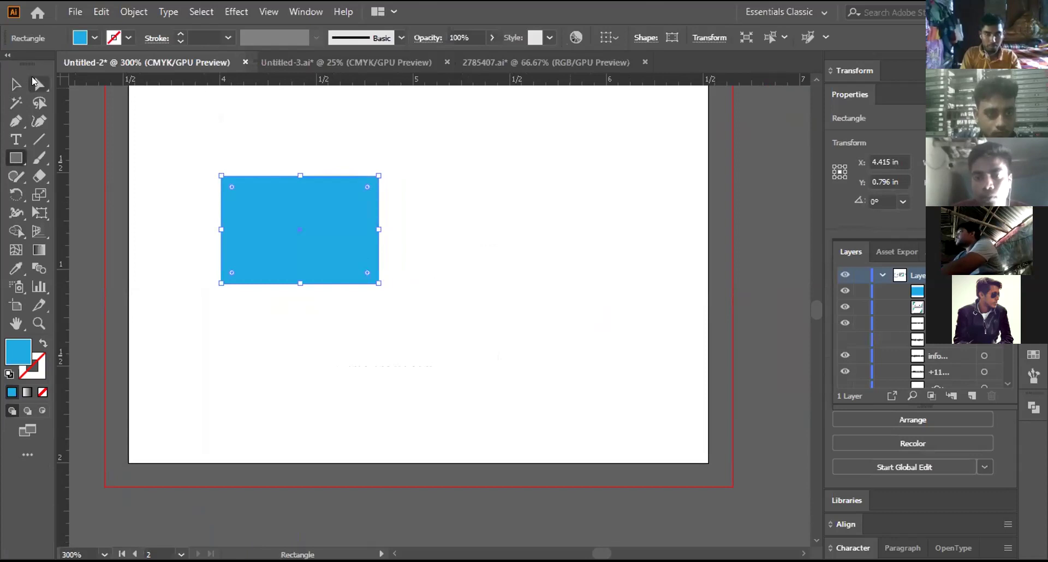
# Step: Drag the rectangle's top-right anchor down to turn it into a right triangle
pyautogui.click(17, 86)
pyautogui.click(202, 230)
pyautogui.click(323, 206)
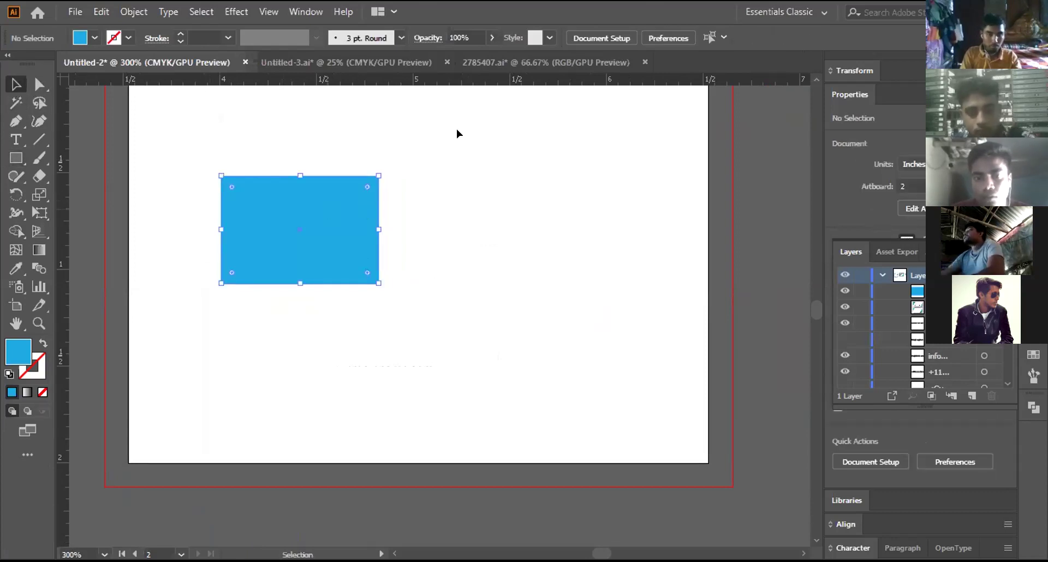
pyautogui.click(42, 85)
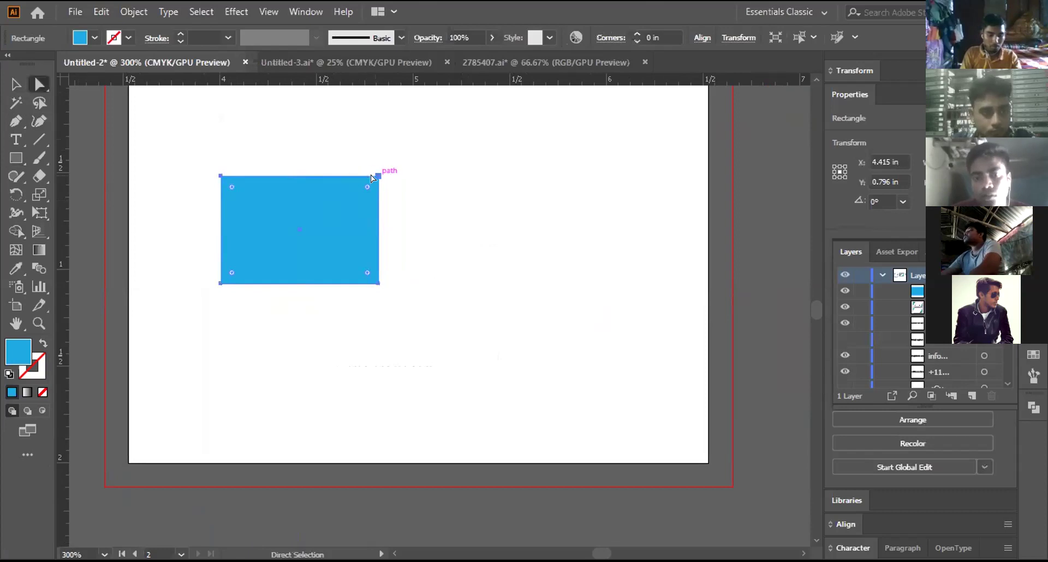
pyautogui.click(371, 175)
pyautogui.moveTo(371, 175); pyautogui.dragTo(370, 177)
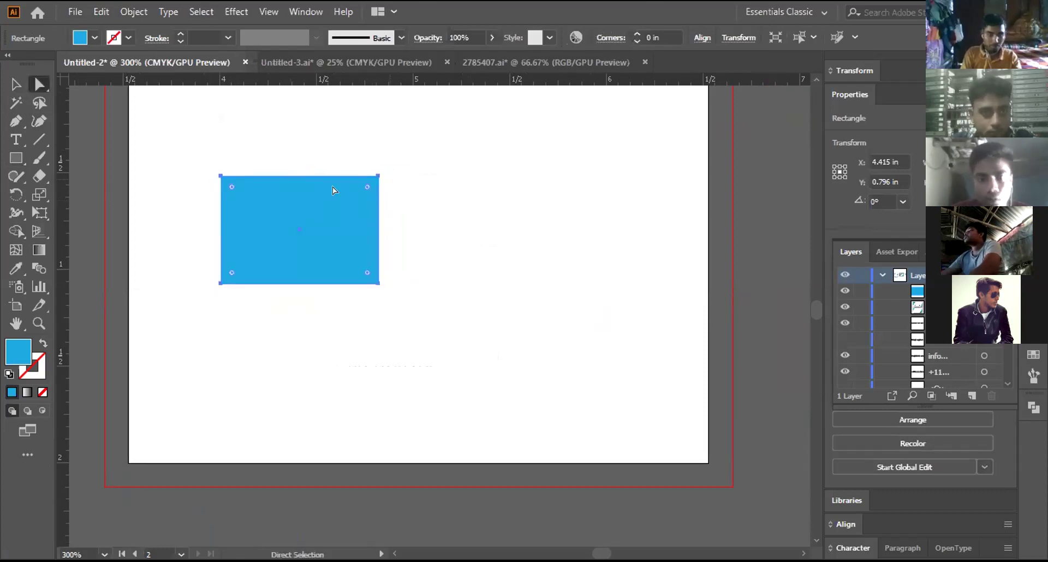
pyautogui.hotkey('ctrl', 'z')
pyautogui.moveTo(378, 175); pyautogui.dragTo(319, 240)
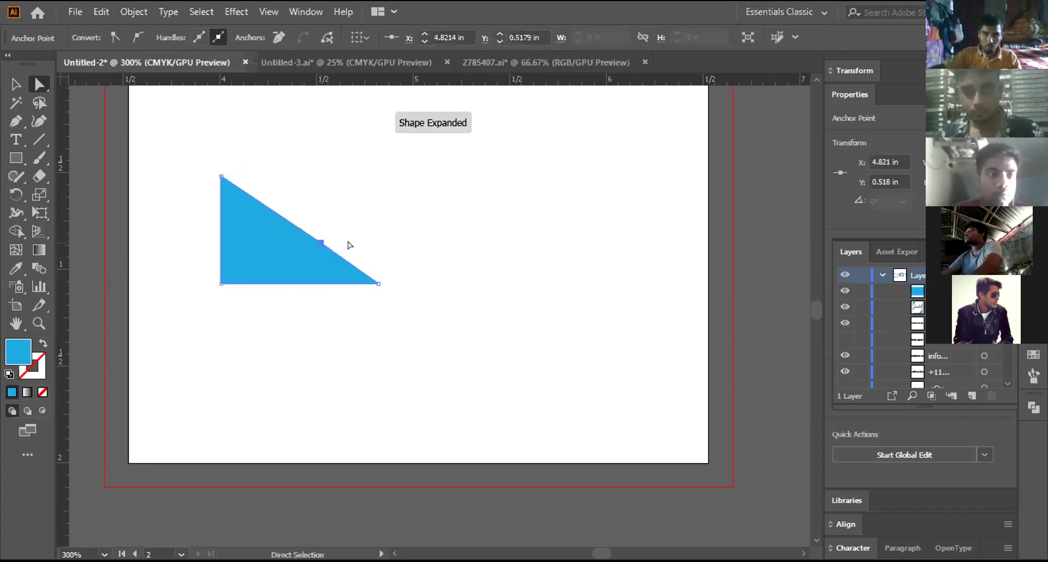
# Step: Move the blue triangle into the second card's bottom-left corner
pyautogui.click(10, 83)
pyautogui.click(311, 287)
pyautogui.moveTo(275, 250); pyautogui.dragTo(201, 437)
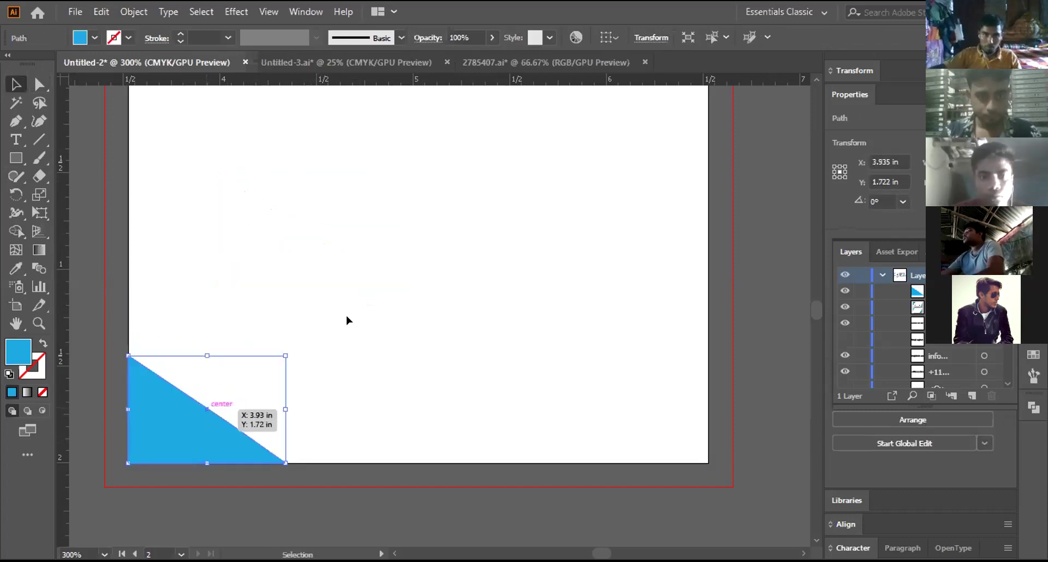
pyautogui.click(152, 333)
pyautogui.click(158, 422)
pyautogui.hscroll(-4, 351, 327)
pyautogui.scroll(-2, 351, 327)
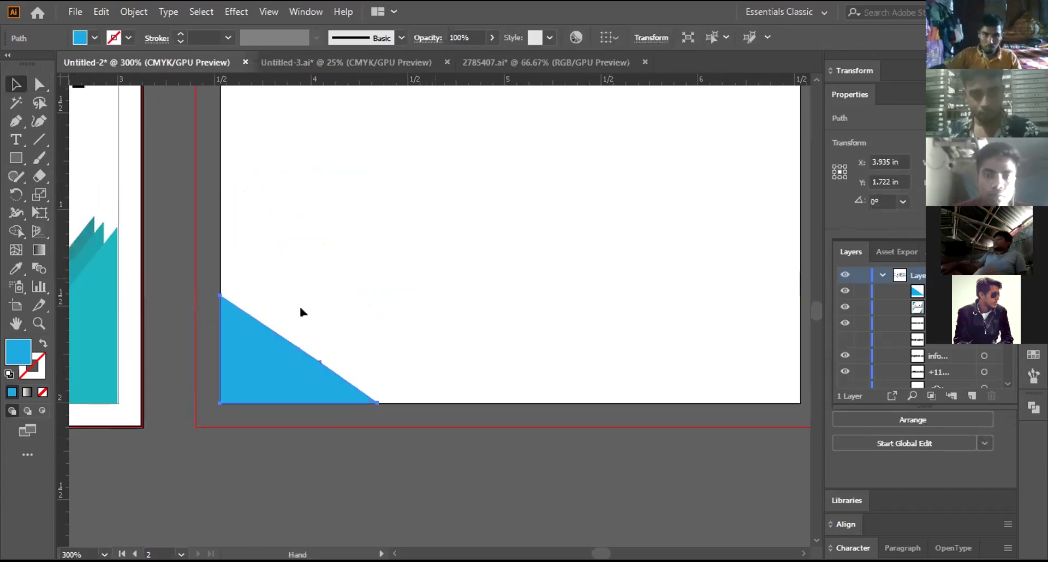
pyautogui.press('a')
pyautogui.hotkey('ctrl', '-')
pyautogui.hotkey('ctrl', '-')
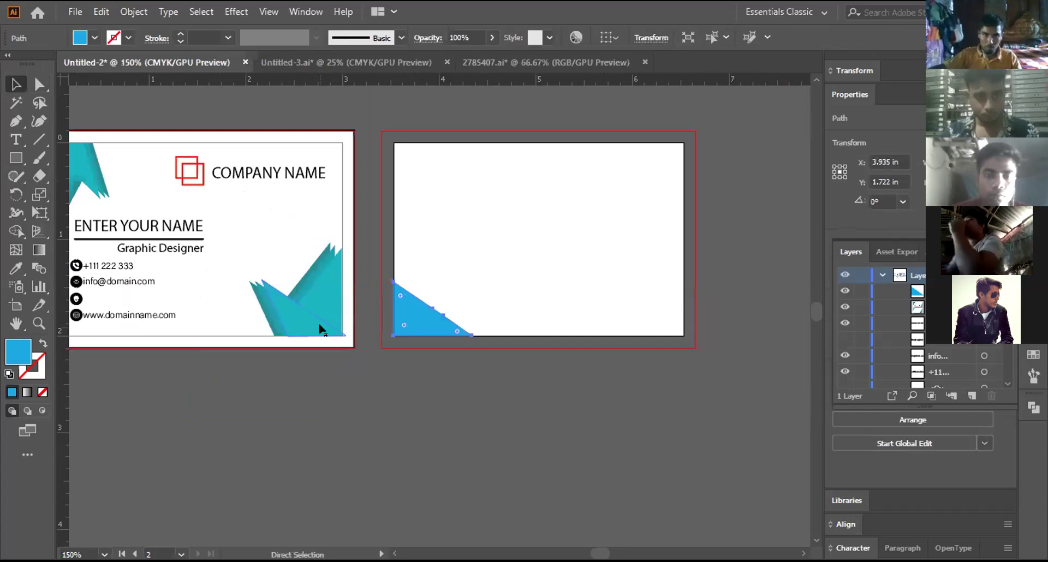
# Step: Move the sample card photo 1521.jpg over the blank second card
pyautogui.hotkey('ctrl', '-')
pyautogui.press('v')
pyautogui.click(96, 305)
pyautogui.moveTo(105, 288); pyautogui.dragTo(659, 194)
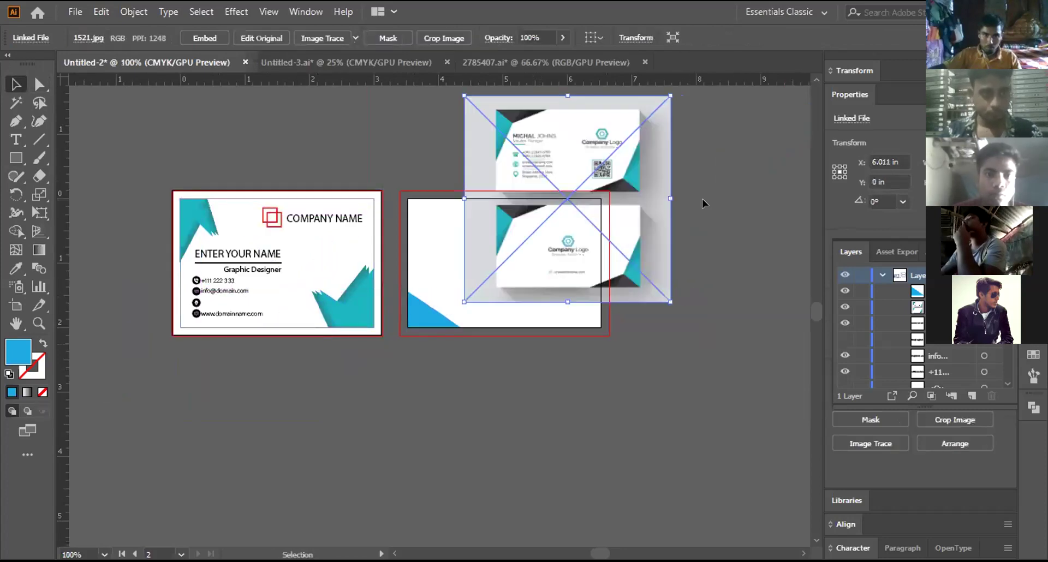
pyautogui.click(355, 37)
pyautogui.click(268, 97)
pyautogui.click(269, 98)
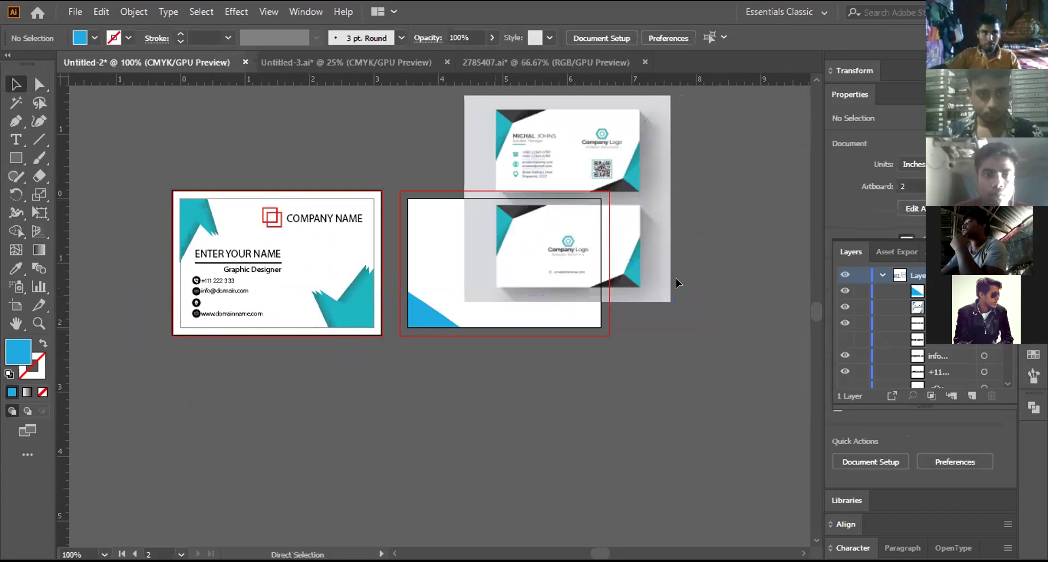
# Step: Delete the blue corner triangle from the second card
pyautogui.hotkey('ctrl', '+')
pyautogui.hotkey('ctrl', '+')
pyautogui.hotkey('ctrl', 'a')
pyautogui.click(531, 408)
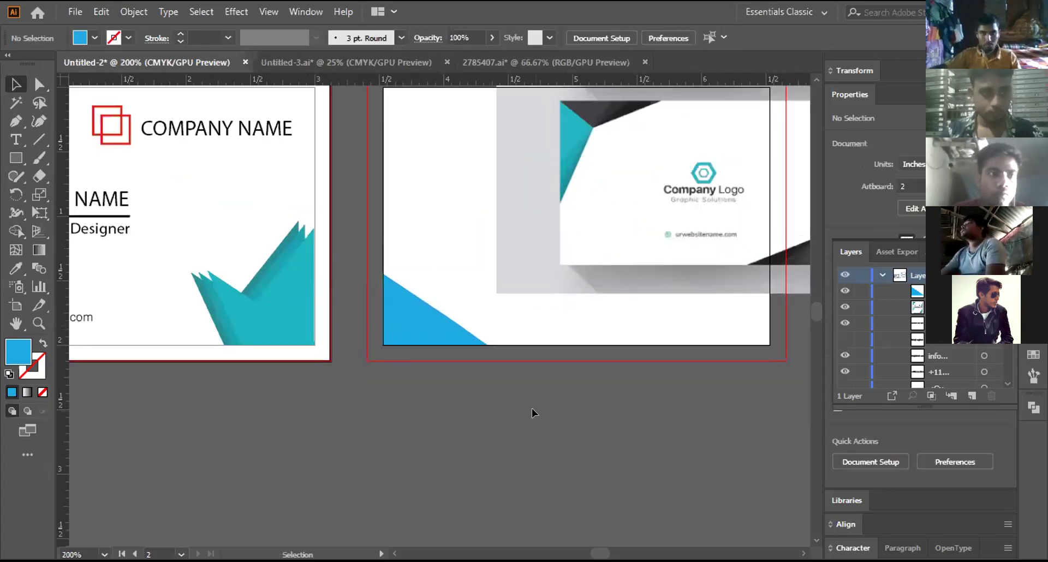
pyautogui.hotkey('ctrl', '+')
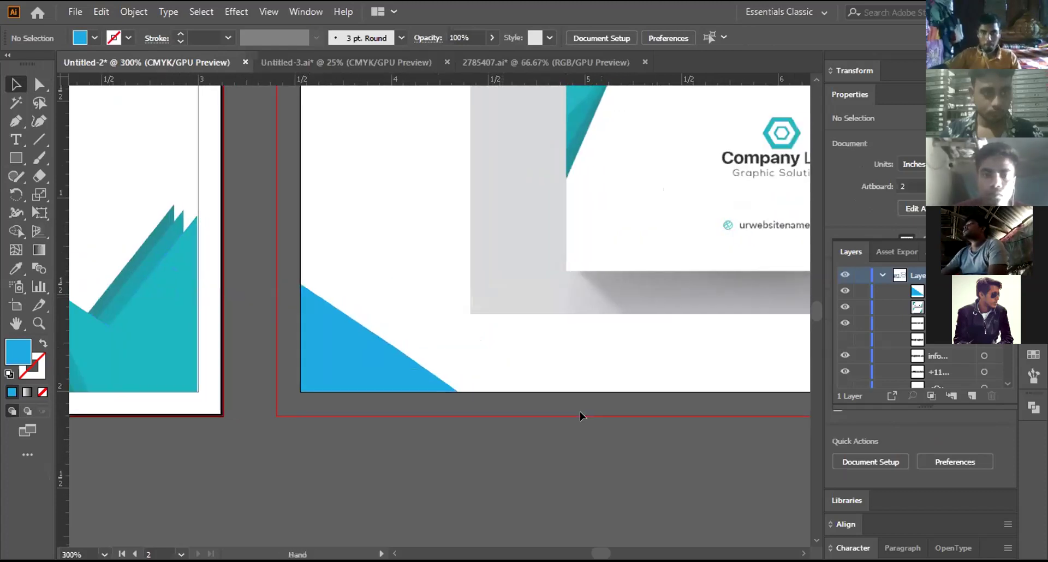
pyautogui.click(370, 360)
pyautogui.scroll(2, 371, 363)
pyautogui.scroll(1, 370, 359)
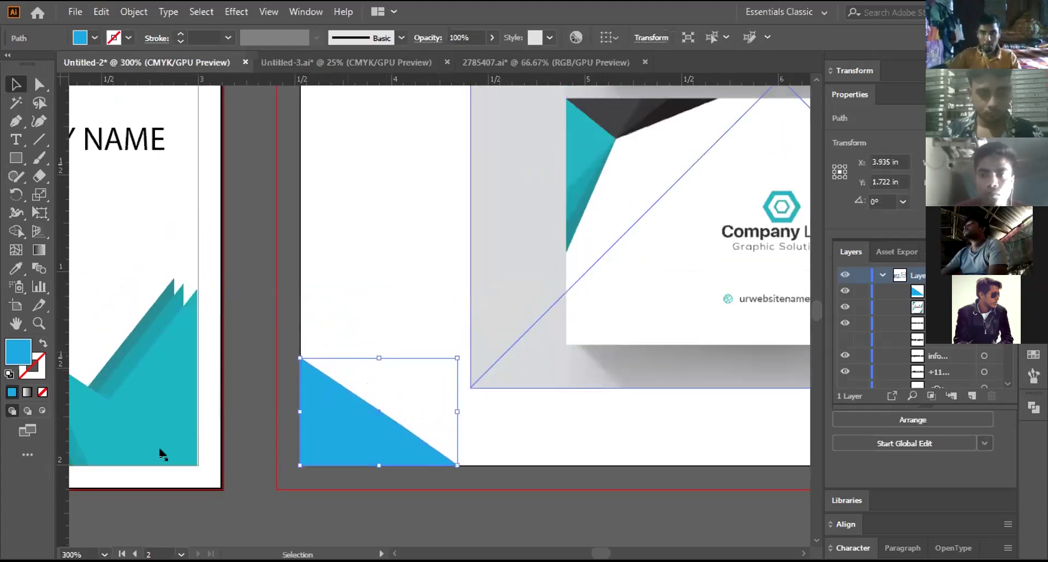
pyautogui.press('Delete')
# Step: Start a Pen path at the card's bottom-left corner, then undo and abandon it
pyautogui.press('p')
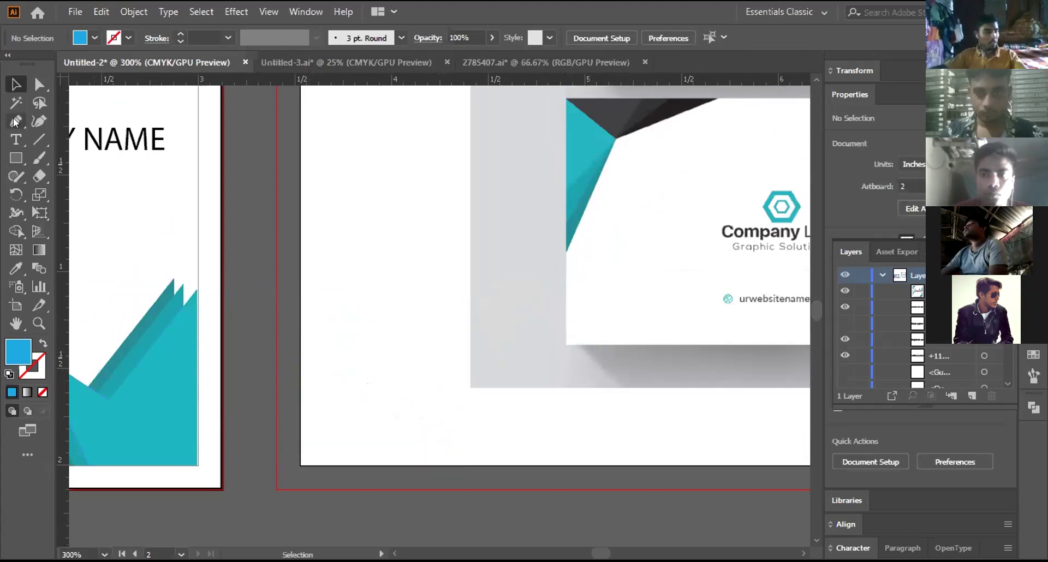
pyautogui.click(299, 464)
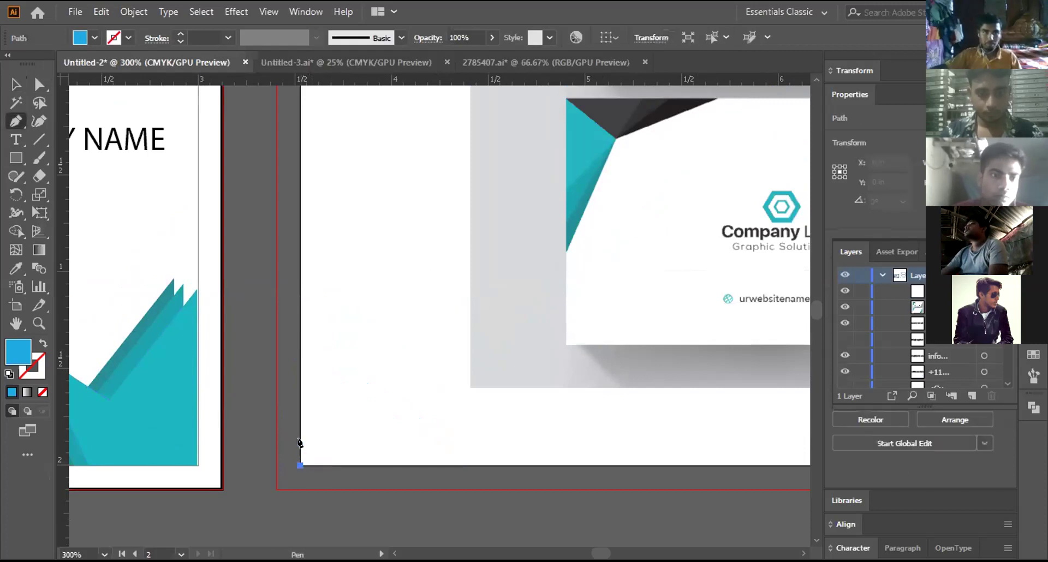
pyautogui.click(299, 388)
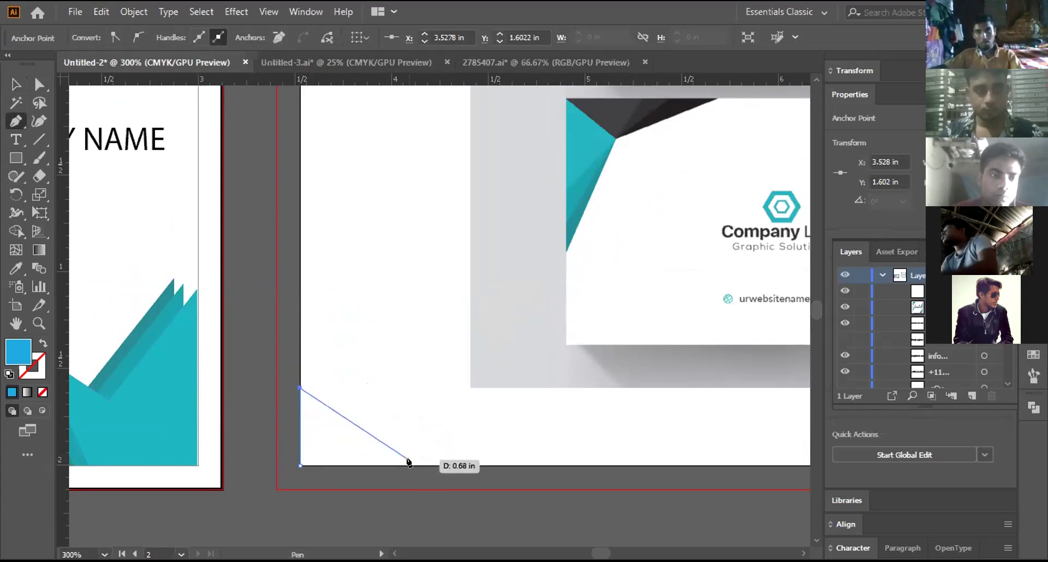
pyautogui.hotkey('ctrl', 'z')
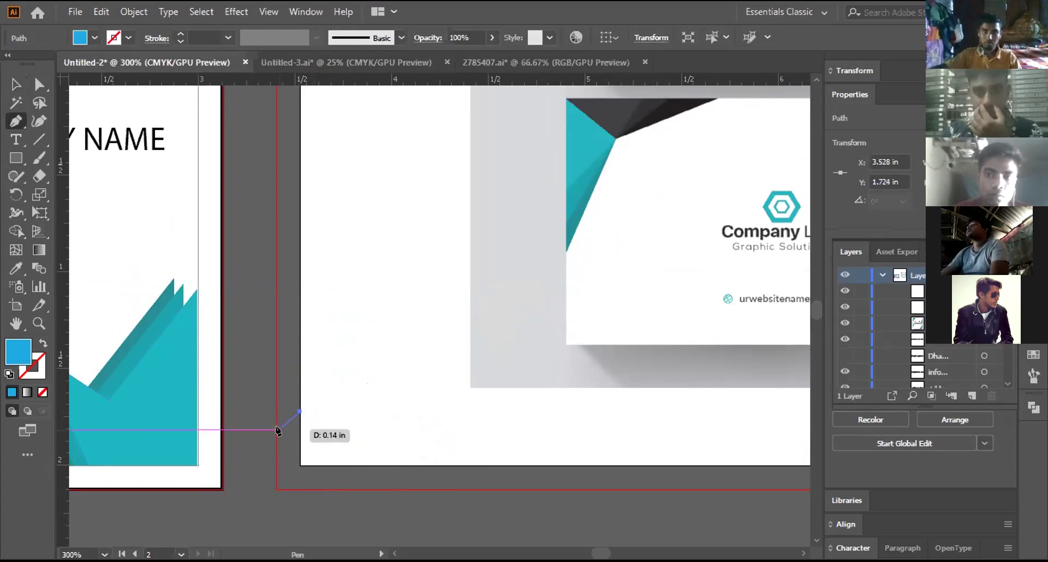
pyautogui.press('Escape')
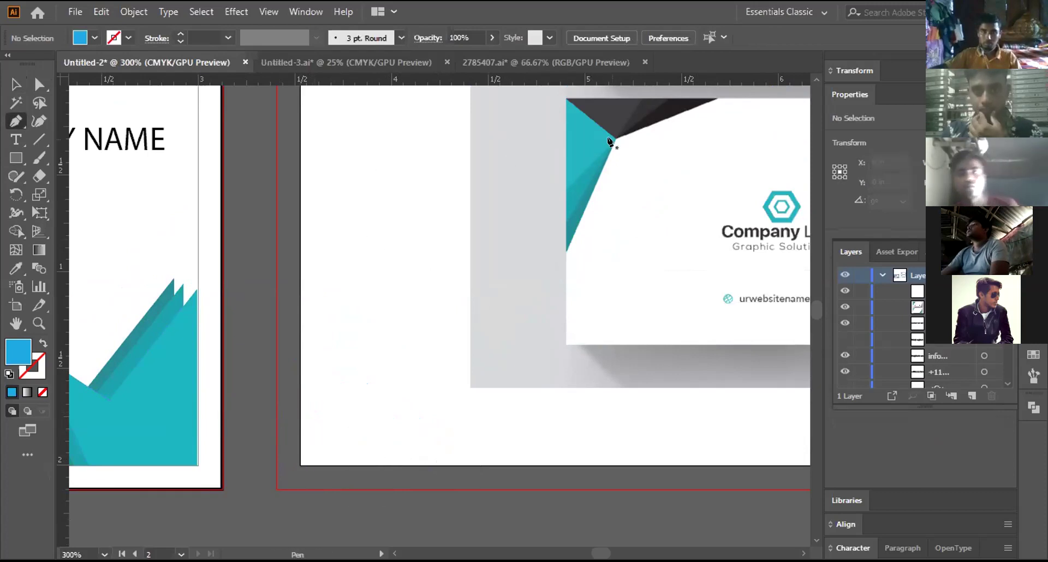
pyautogui.hotkey('alt', 'space')
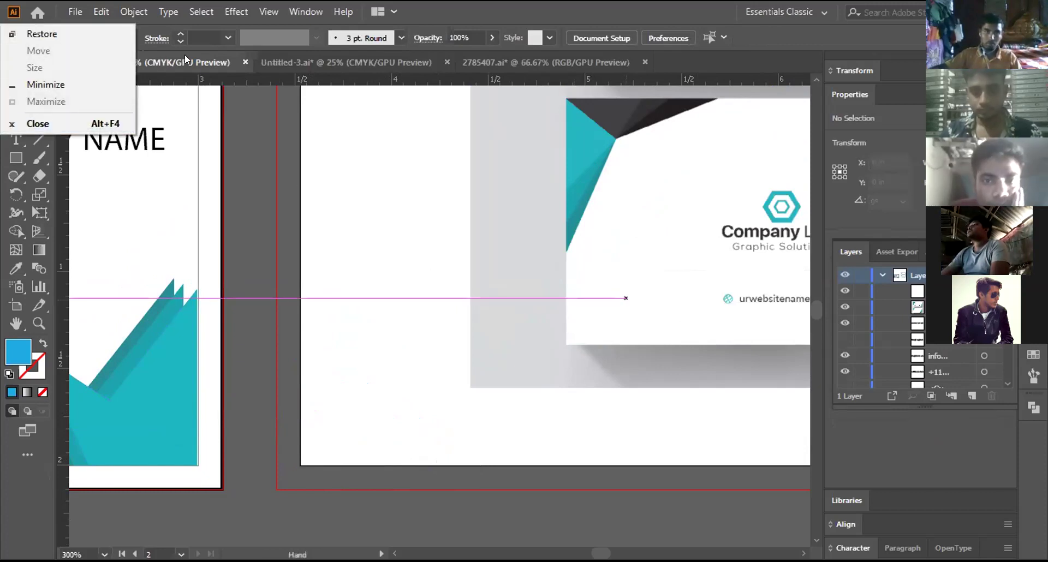
pyautogui.press('Escape')
# Step: Reposition the sample card photo over the artboard
pyautogui.moveTo(668, 206); pyautogui.dragTo(242, 254)
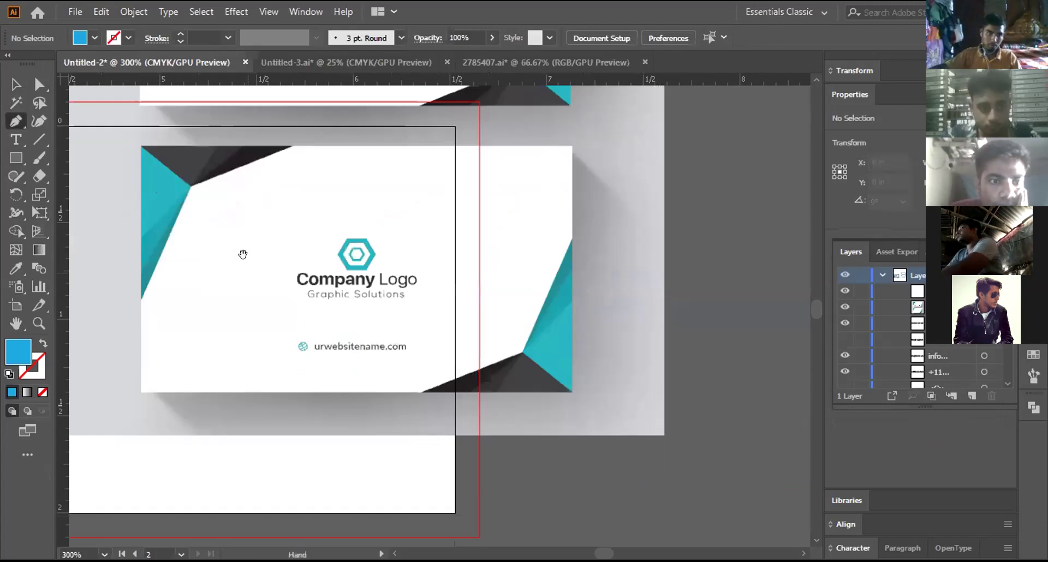
pyautogui.hscroll(-4, 678, 367)
pyautogui.scroll(2, 679, 367)
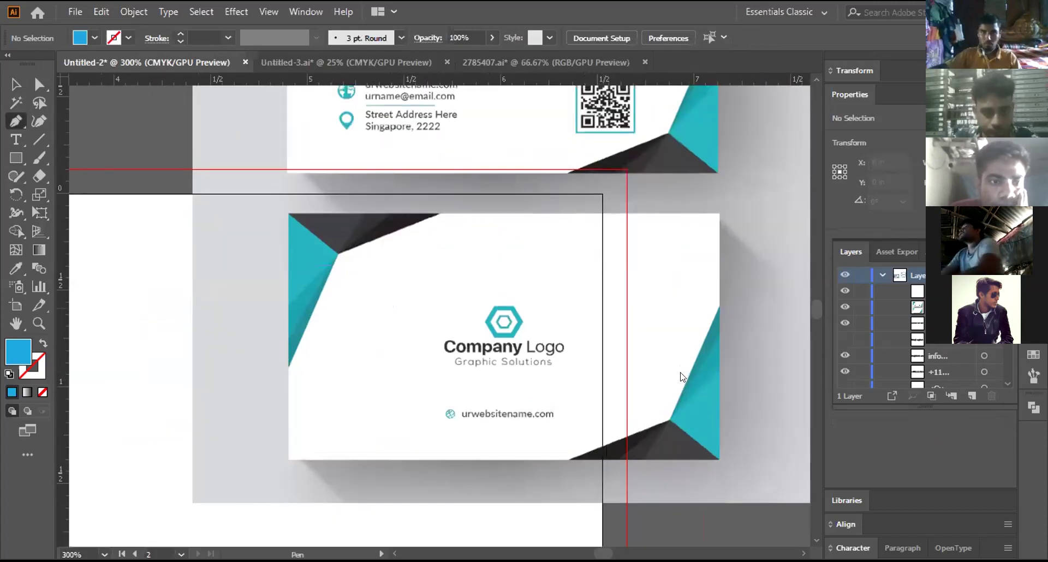
pyautogui.press('v')
pyautogui.moveTo(188, 192); pyautogui.dragTo(185, 194)
# Step: Trace the teal triangle's three corners as a closed path and swap fill and stroke
pyautogui.click(16, 119)
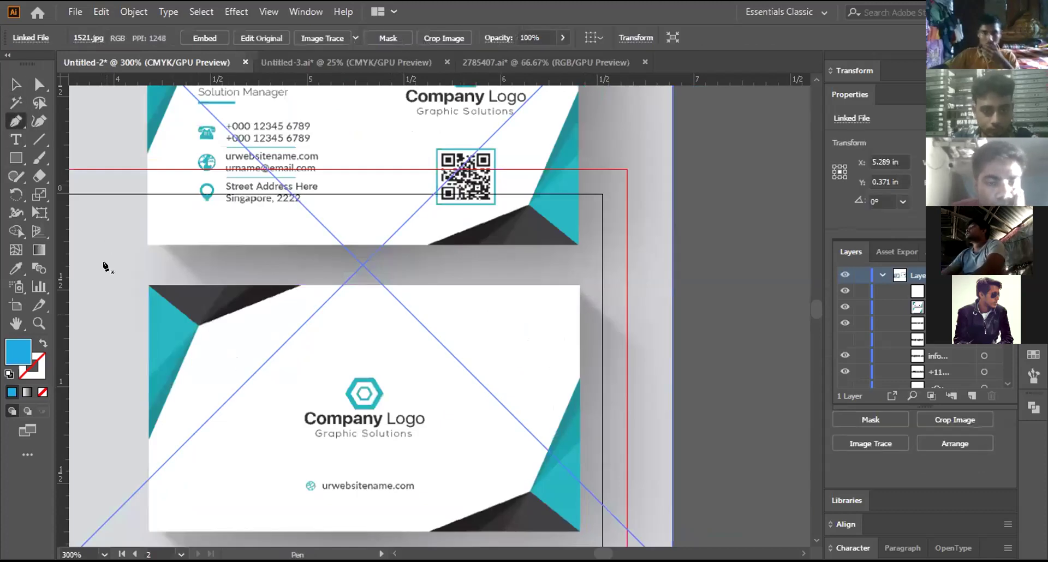
pyautogui.click(197, 325)
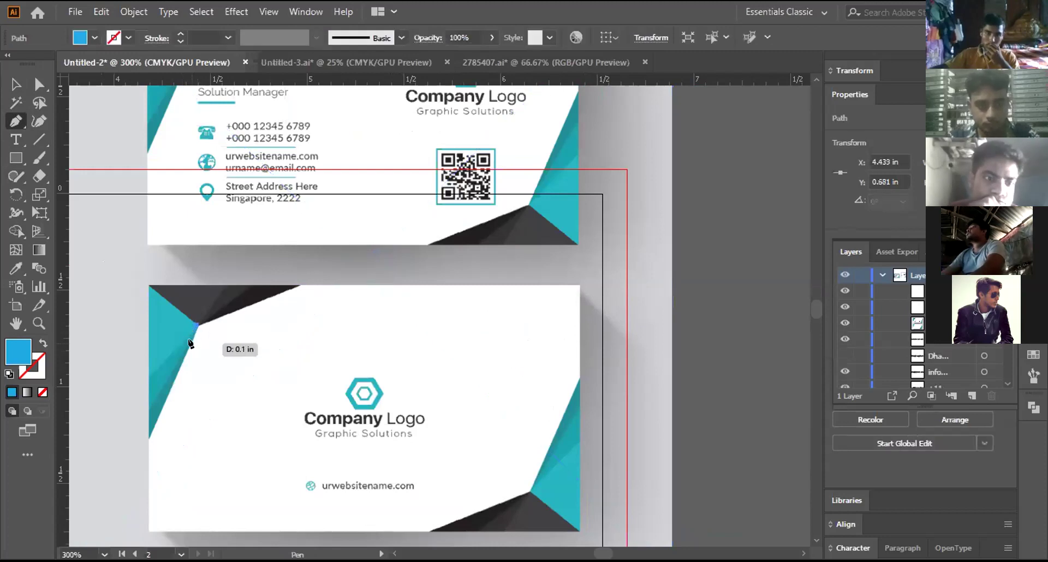
pyautogui.hotkey('ctrl', 'z')
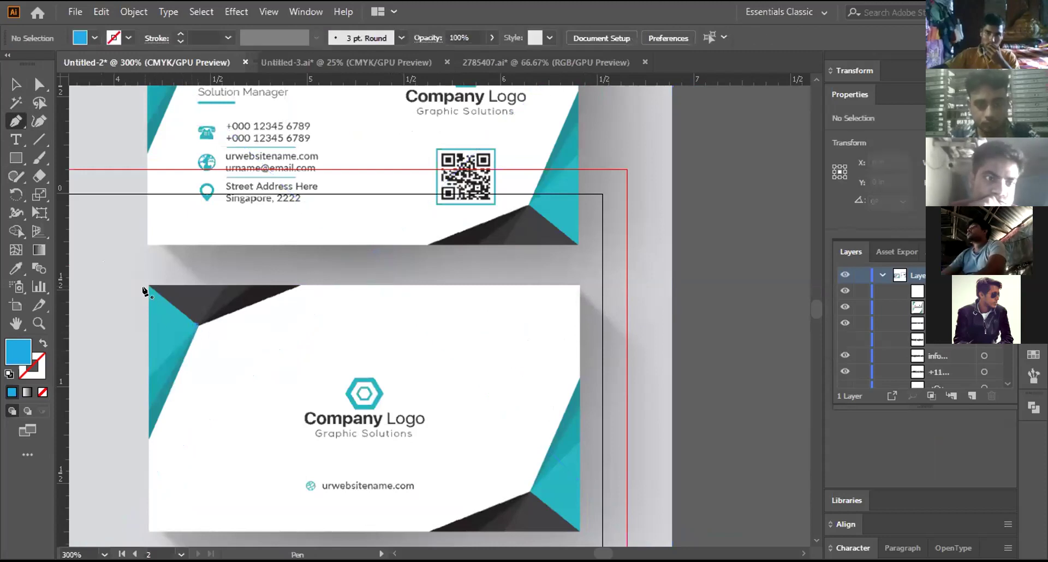
pyautogui.click(149, 285)
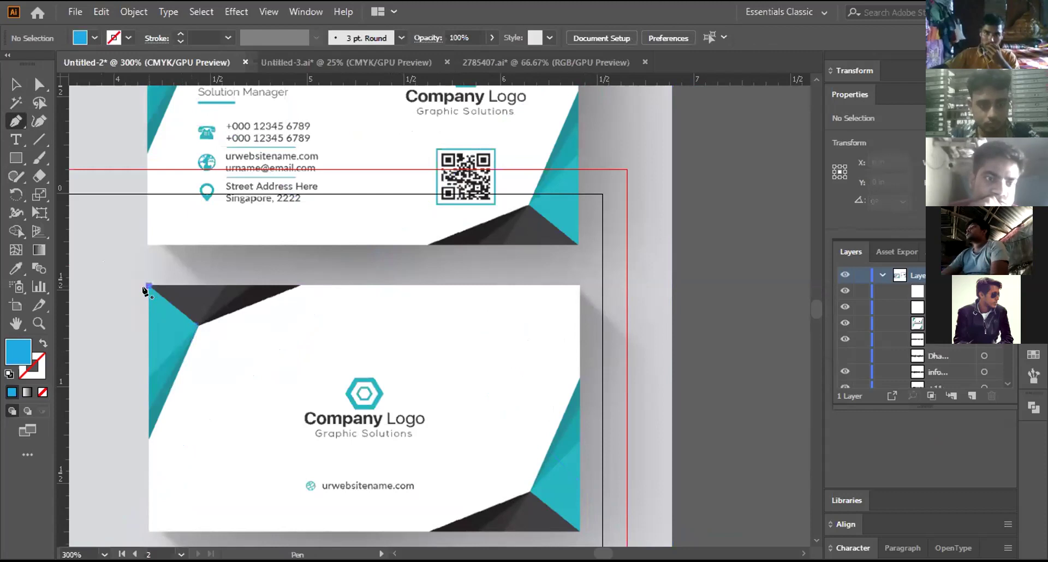
pyautogui.keyDown('shift'); pyautogui.click(150, 438); pyautogui.keyUp('shift')
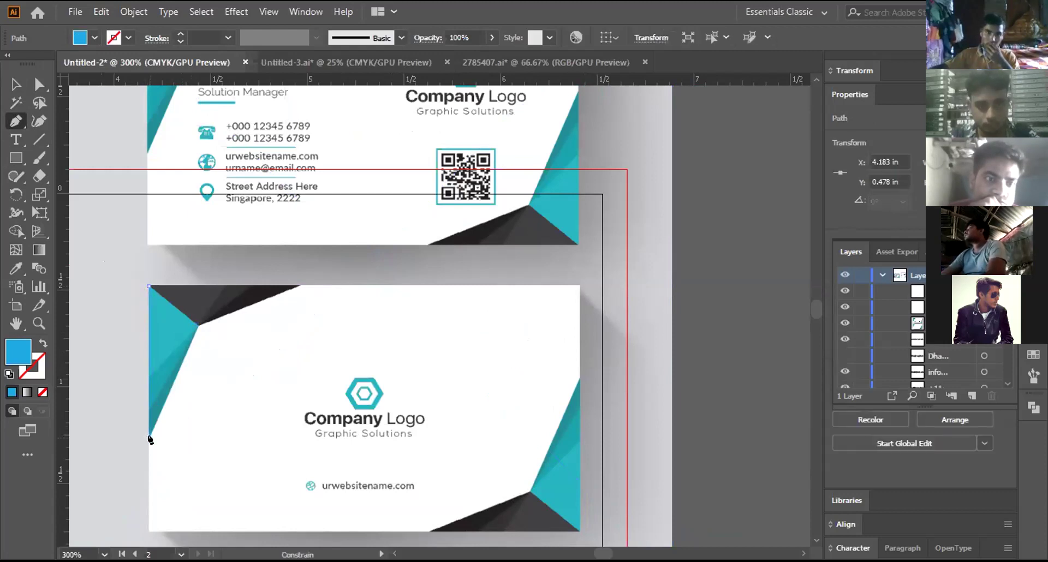
pyautogui.click(197, 326)
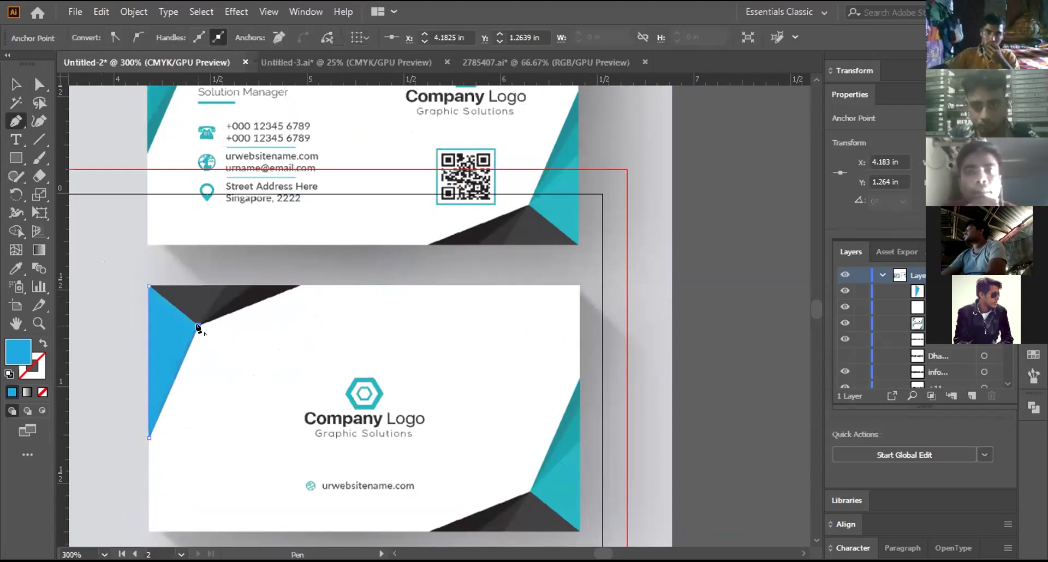
pyautogui.click(149, 286)
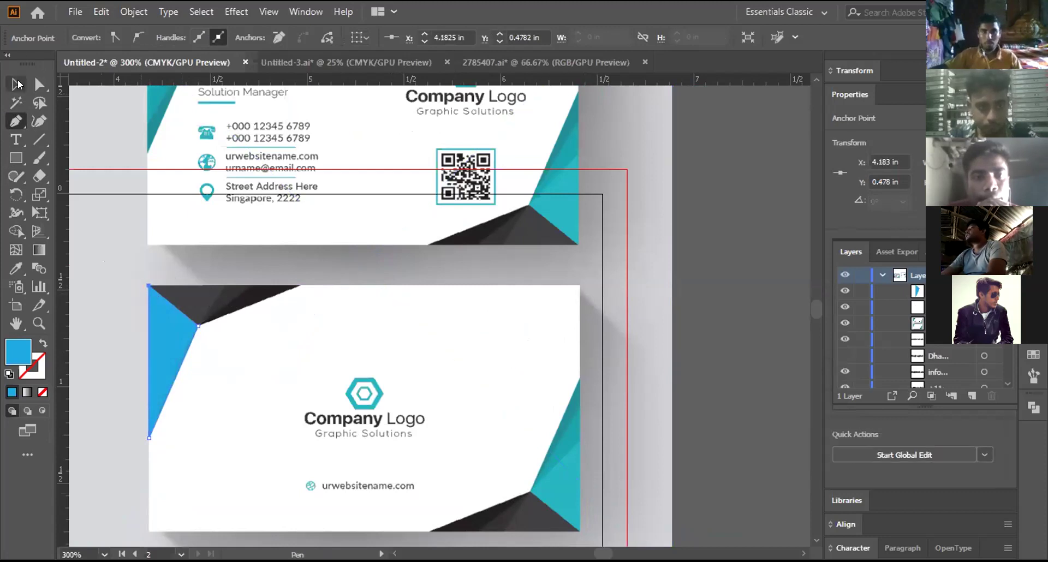
pyautogui.click(17, 84)
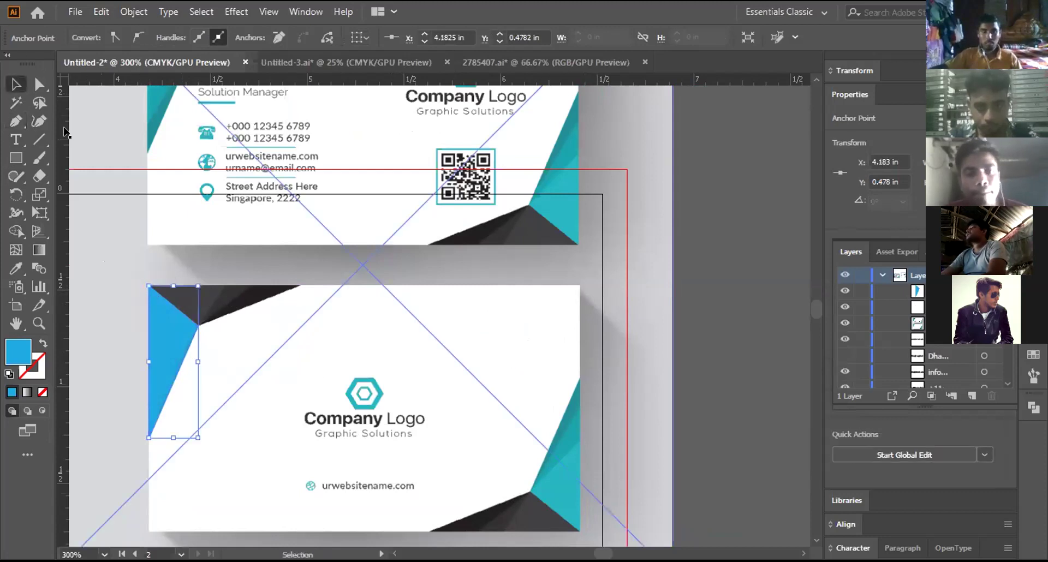
pyautogui.click(39, 342)
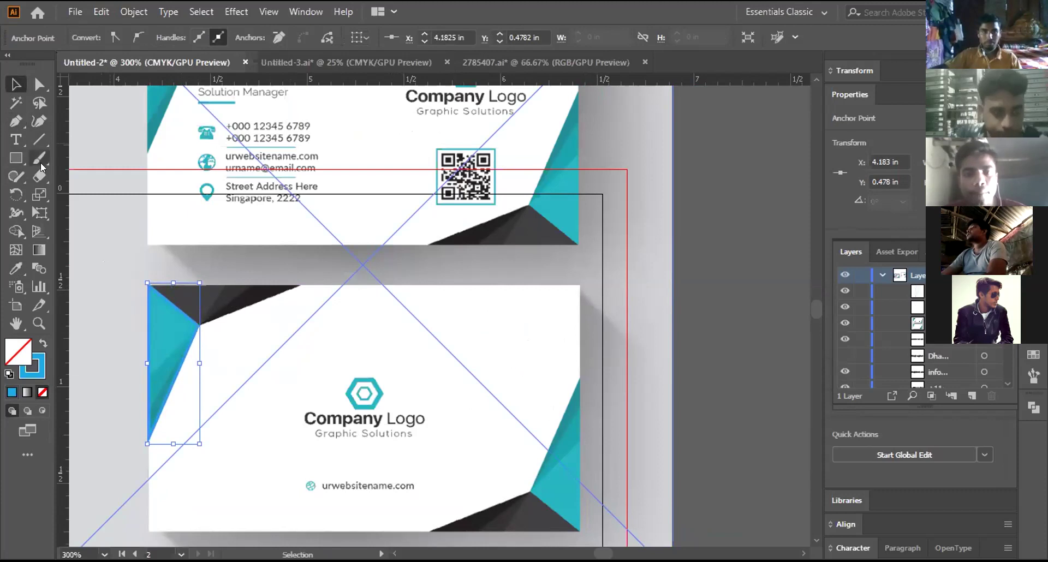
# Step: Draw a first attempt at a second path along the card's left edge
pyautogui.click(116, 240)
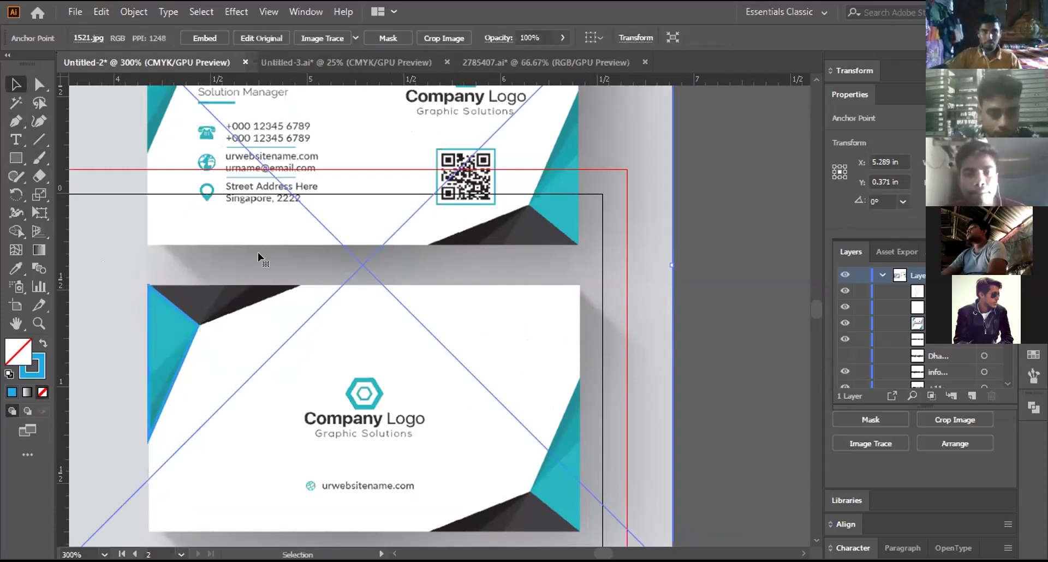
pyautogui.click(9, 120)
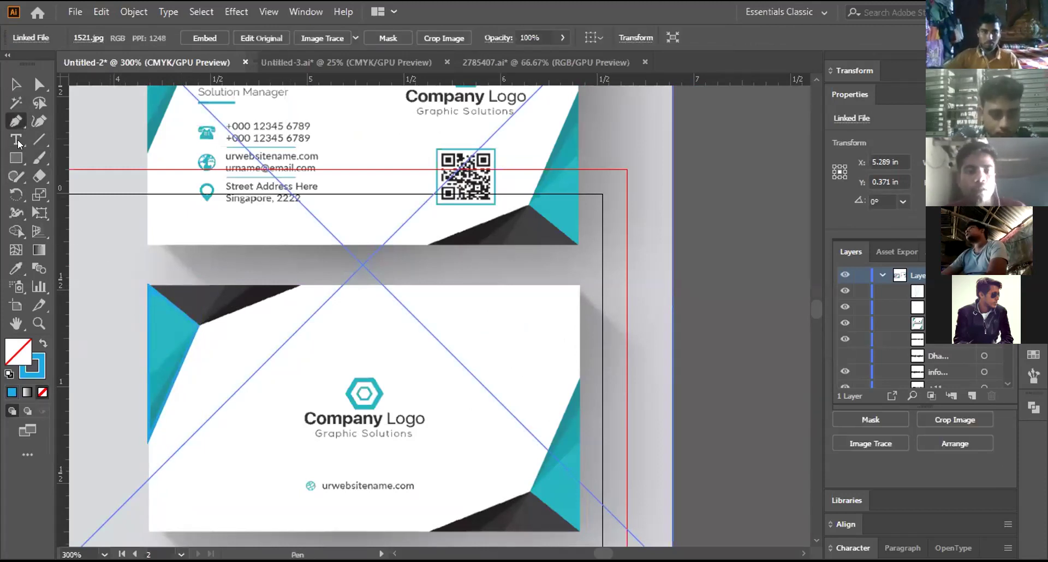
pyautogui.click(148, 375)
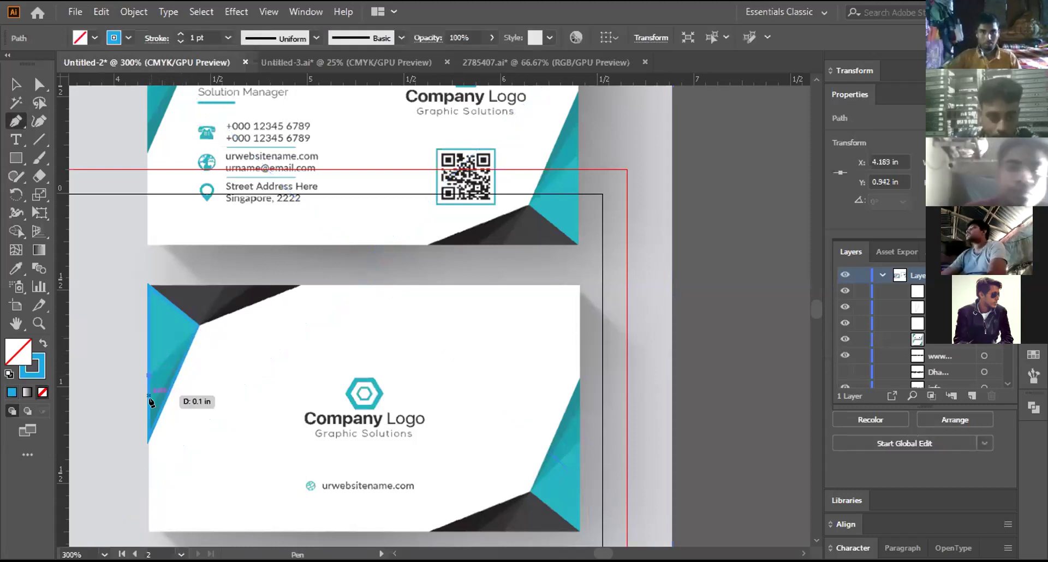
pyautogui.hotkey('ctrl', 'z')
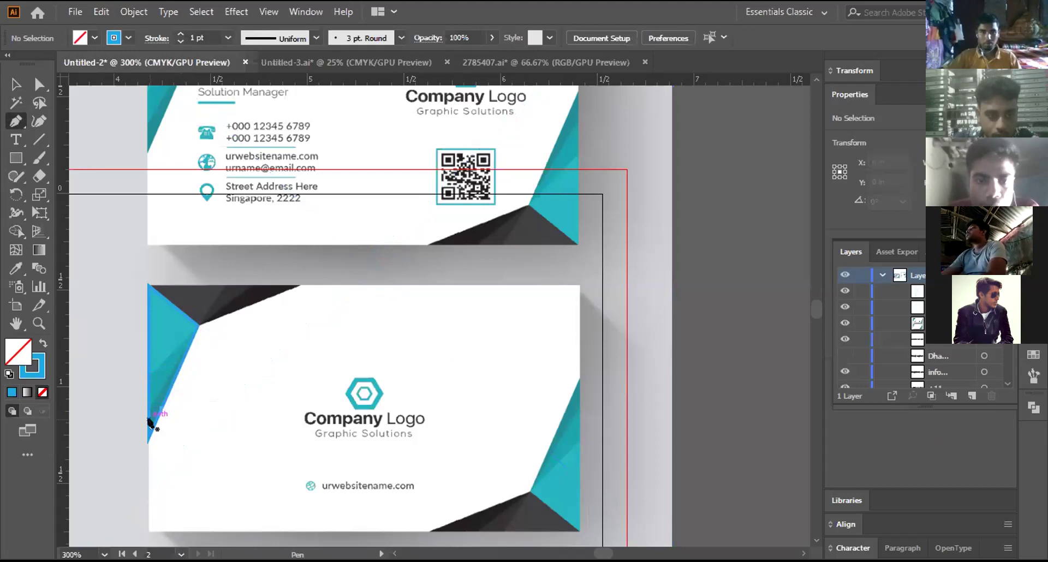
pyautogui.moveTo(146, 426); pyautogui.dragTo(148, 409)
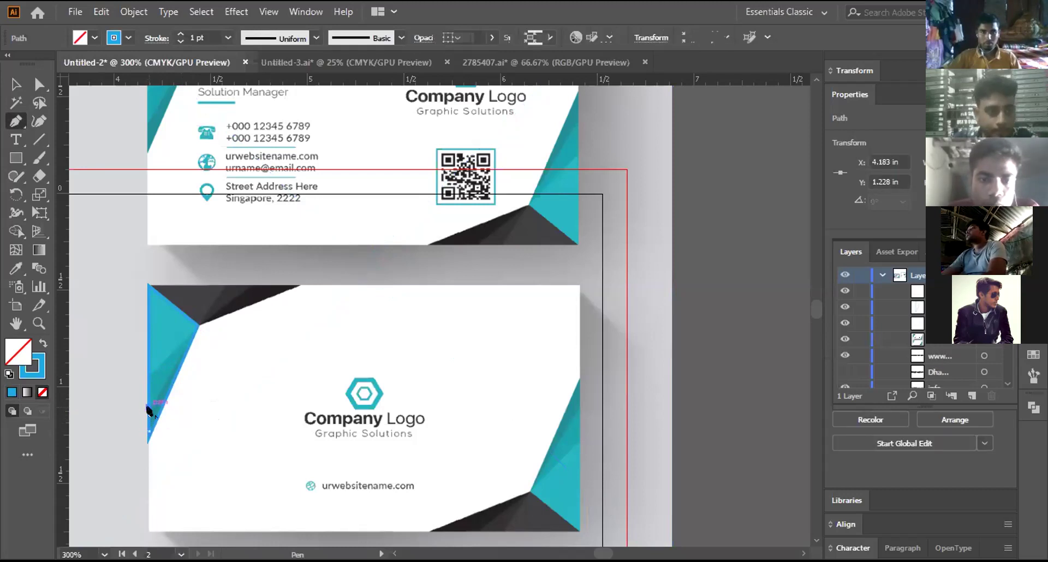
pyautogui.click(186, 351)
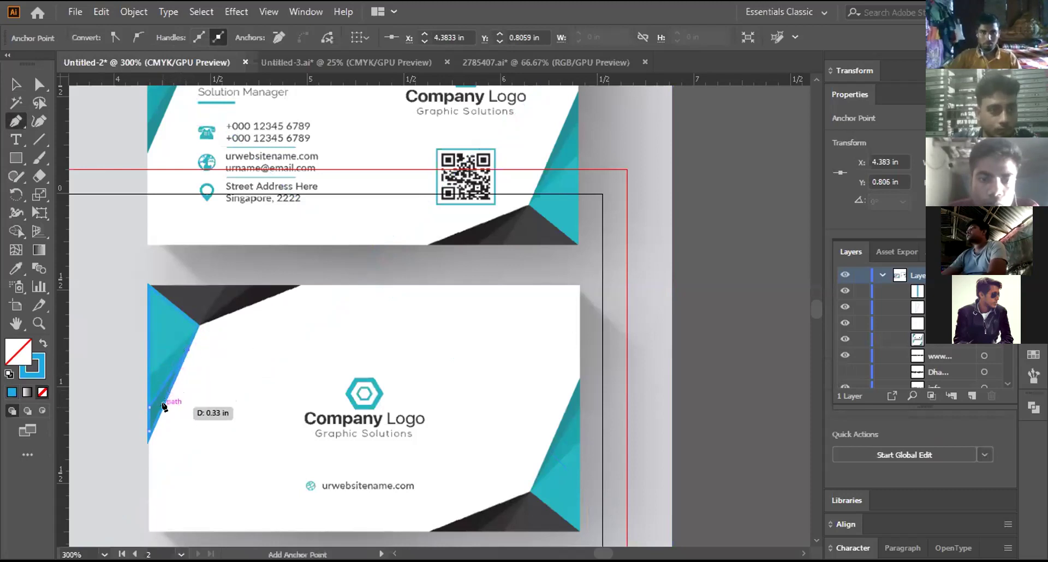
pyautogui.click(150, 431)
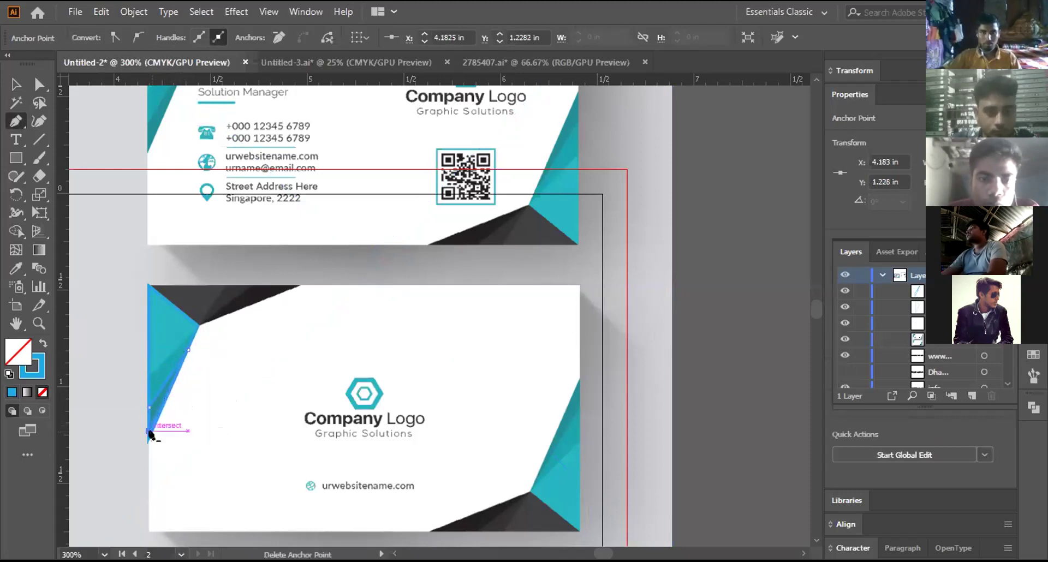
pyautogui.press('v')
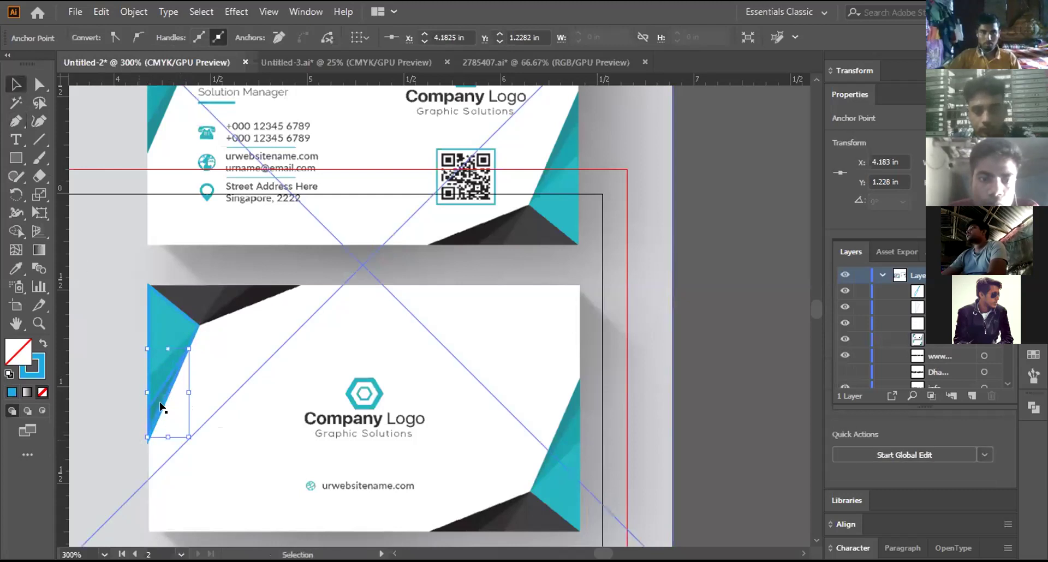
# Step: Redraw the path from the left edge to the dark-triangle corner and back
pyautogui.click(15, 123)
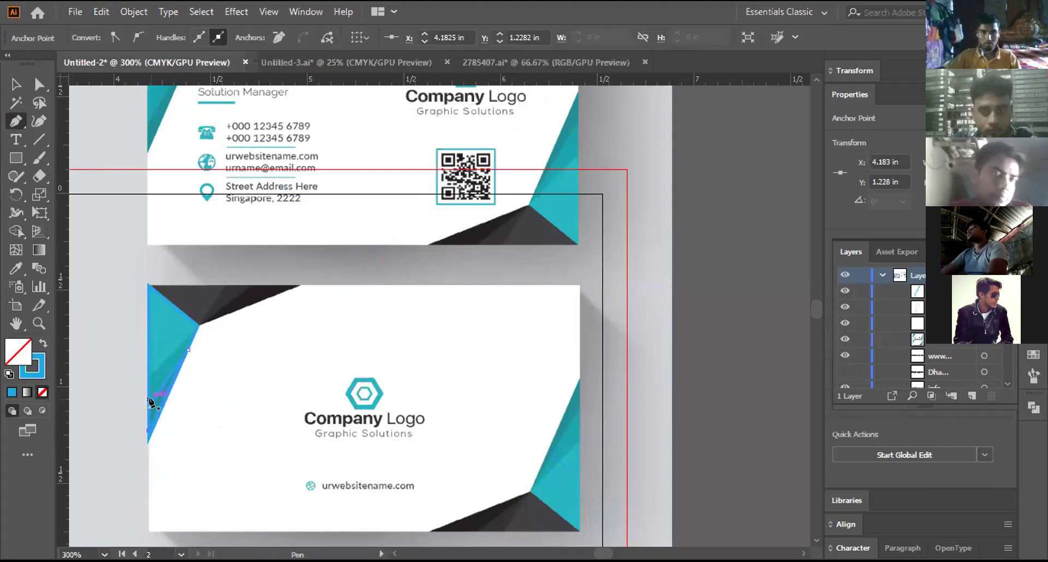
pyautogui.moveTo(150, 391); pyautogui.dragTo(148, 374)
pyautogui.click(189, 332)
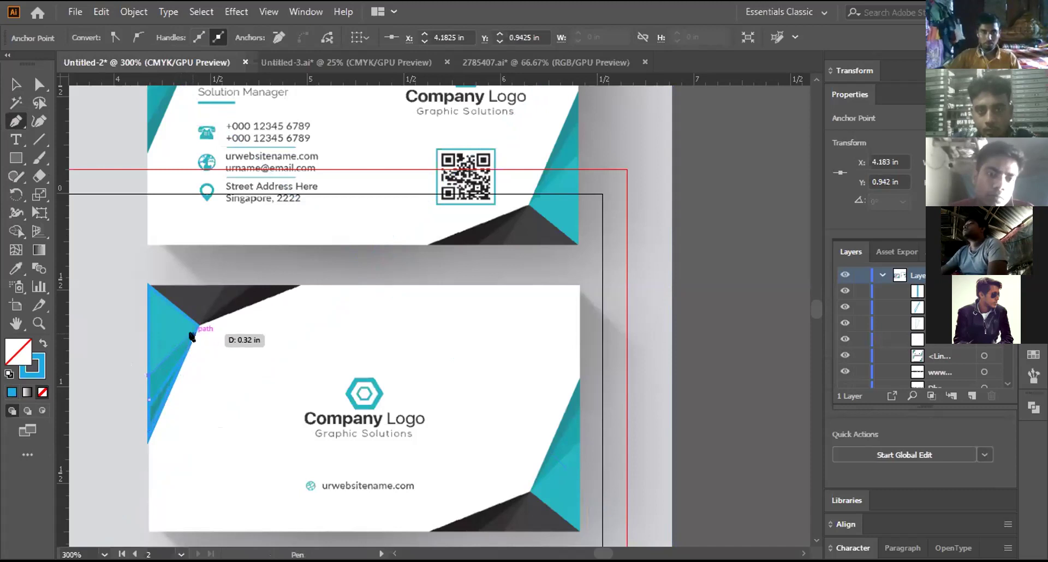
pyautogui.click(190, 334)
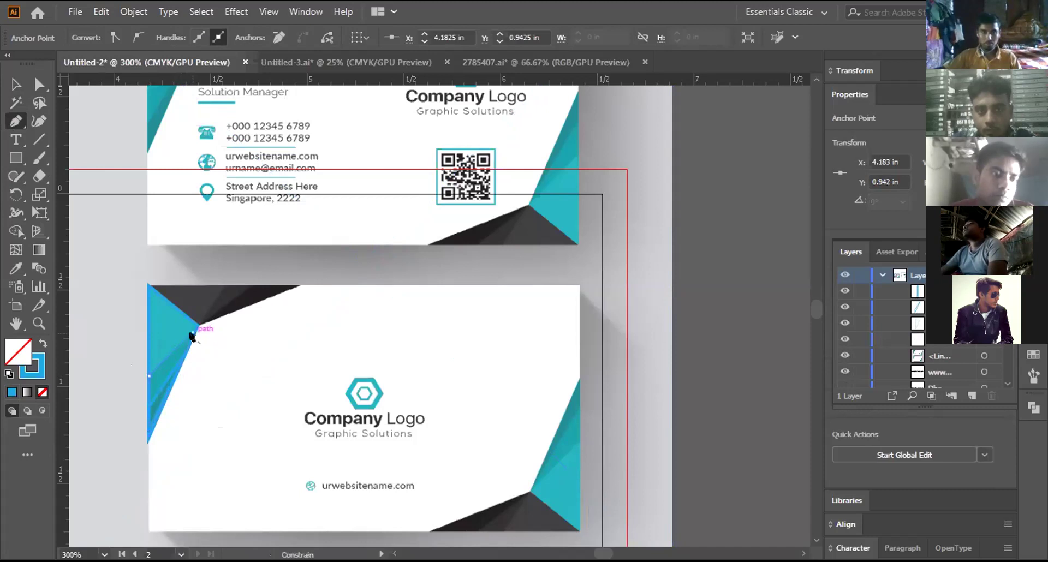
pyautogui.click(150, 400)
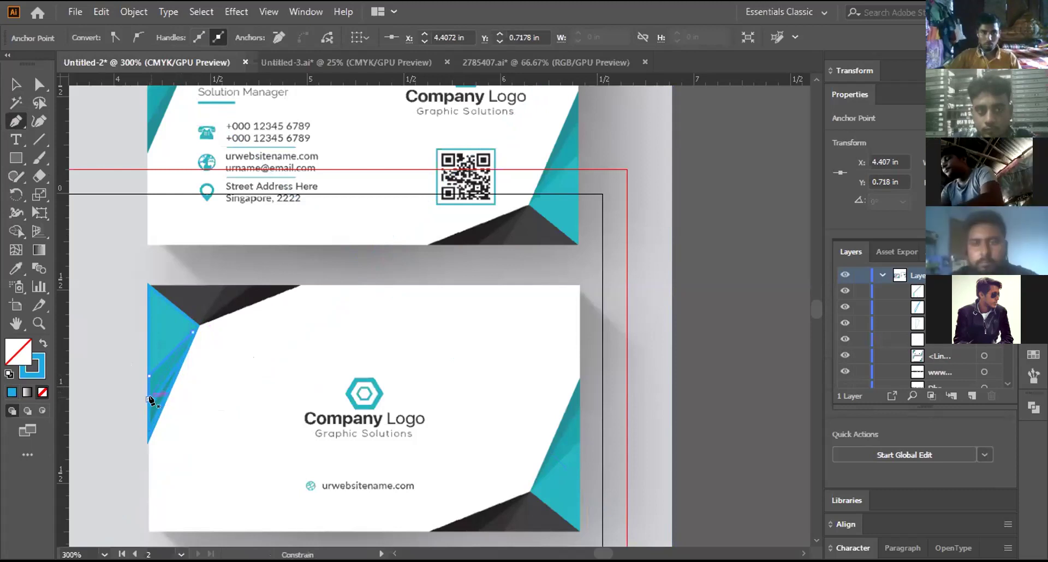
pyautogui.click(15, 81)
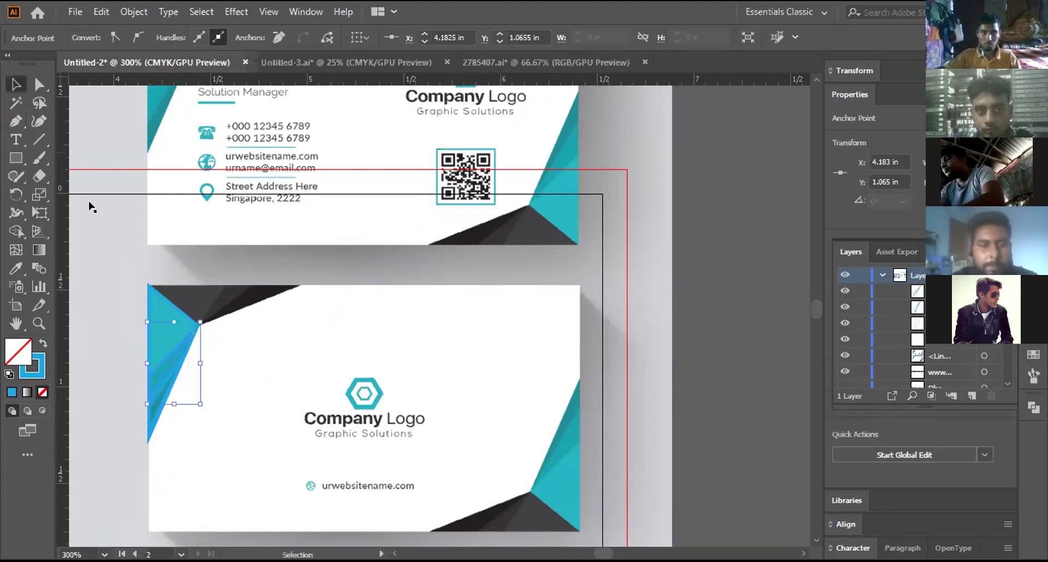
# Step: Adjust the traced triangle path, then deselect and reselect it
pyautogui.click(334, 370)
pyautogui.click(166, 353)
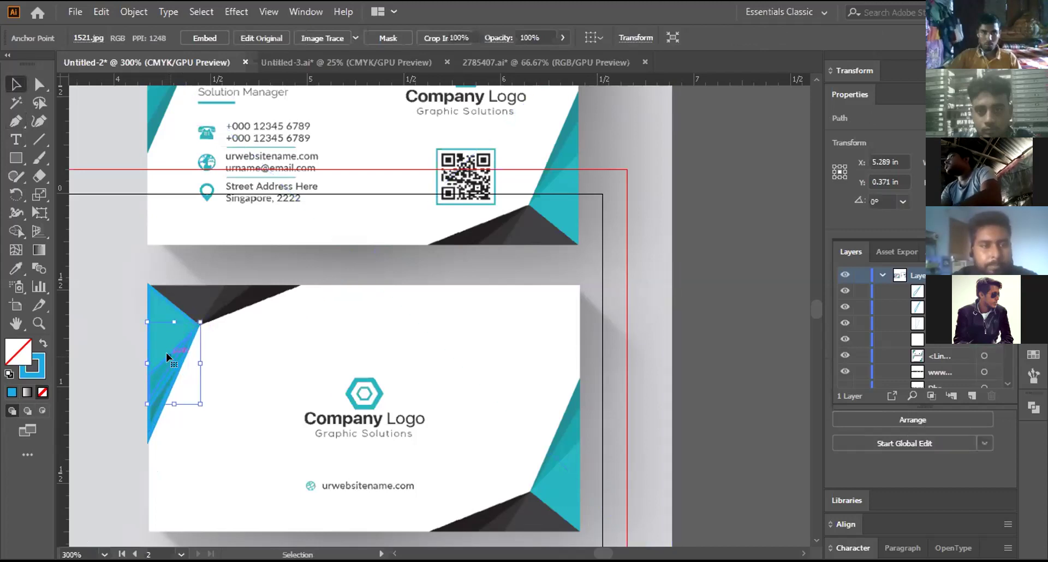
pyautogui.moveTo(166, 353); pyautogui.dragTo(161, 385)
pyautogui.hotkey('ctrl', 'shift', 'a')
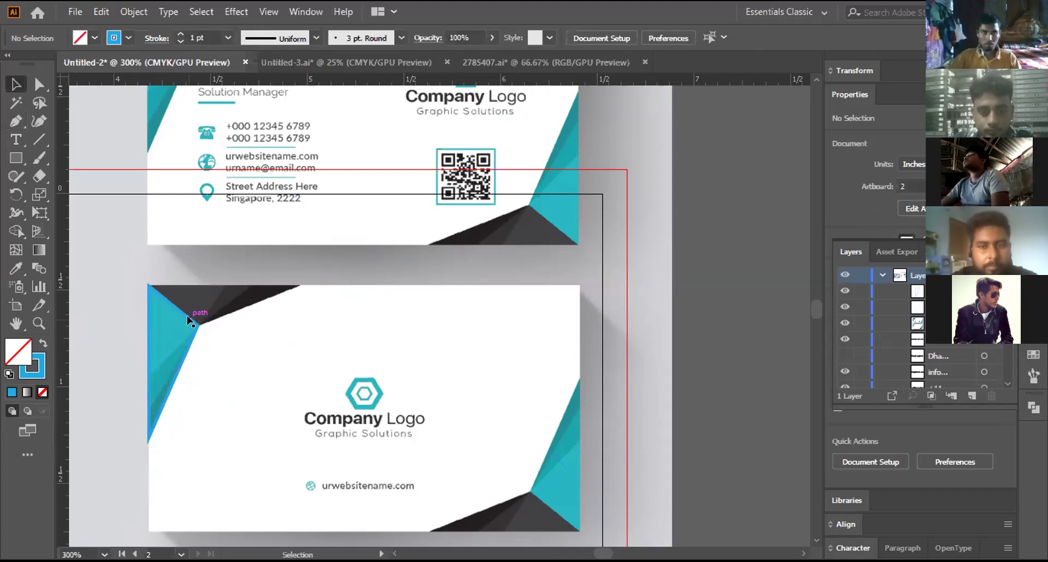
pyautogui.click(186, 324)
# Step: Give the traced triangle a red stroke, hide guides, and swap it to a red fill
pyautogui.press('a')
pyautogui.hotkey('ctrl', '+')
pyautogui.hotkey('ctrl', '+')
pyautogui.press('v')
pyautogui.hotkey('ctrl', '+')
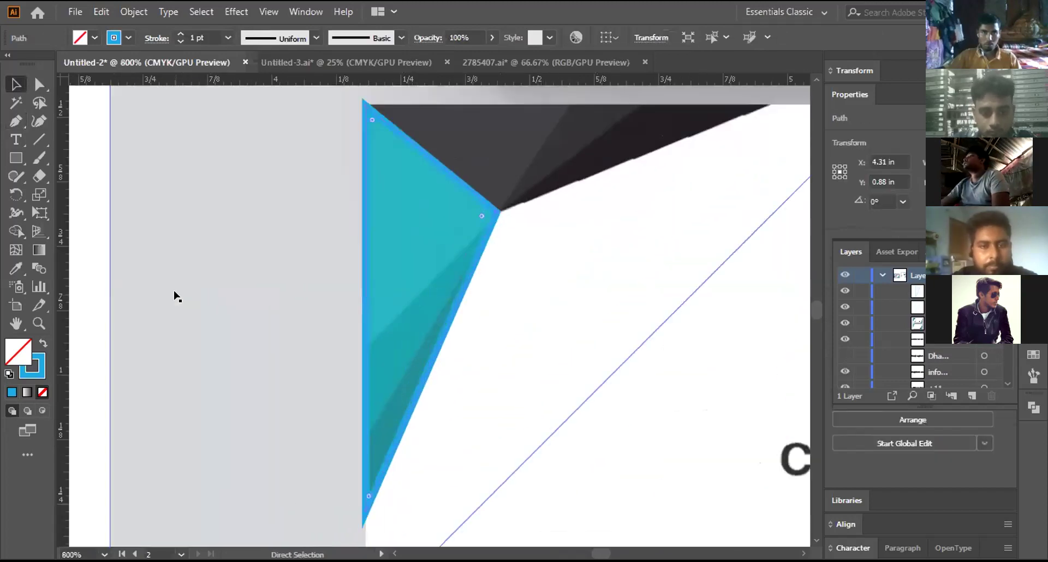
pyautogui.click(129, 37)
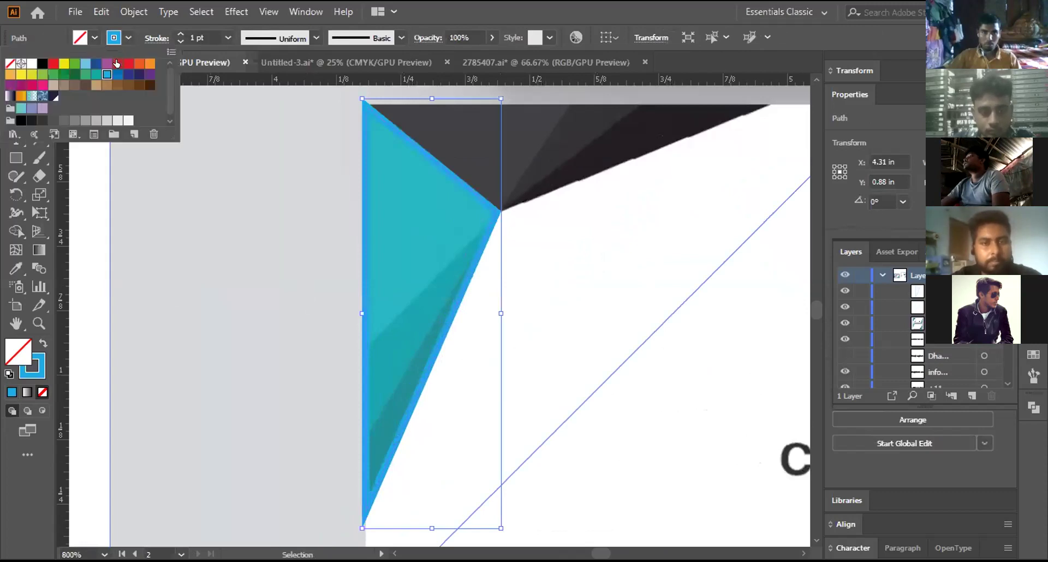
pyautogui.click(118, 63)
pyautogui.click(279, 183)
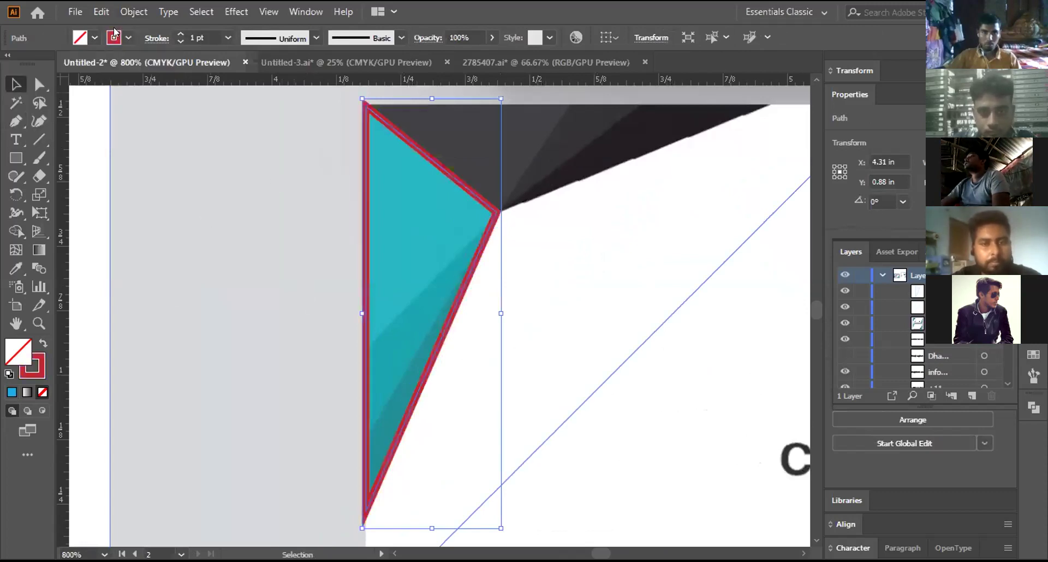
pyautogui.hotkey('ctrl', ';')
pyautogui.hotkey('ctrl', ';')
pyautogui.hotkey('shift', 'x')
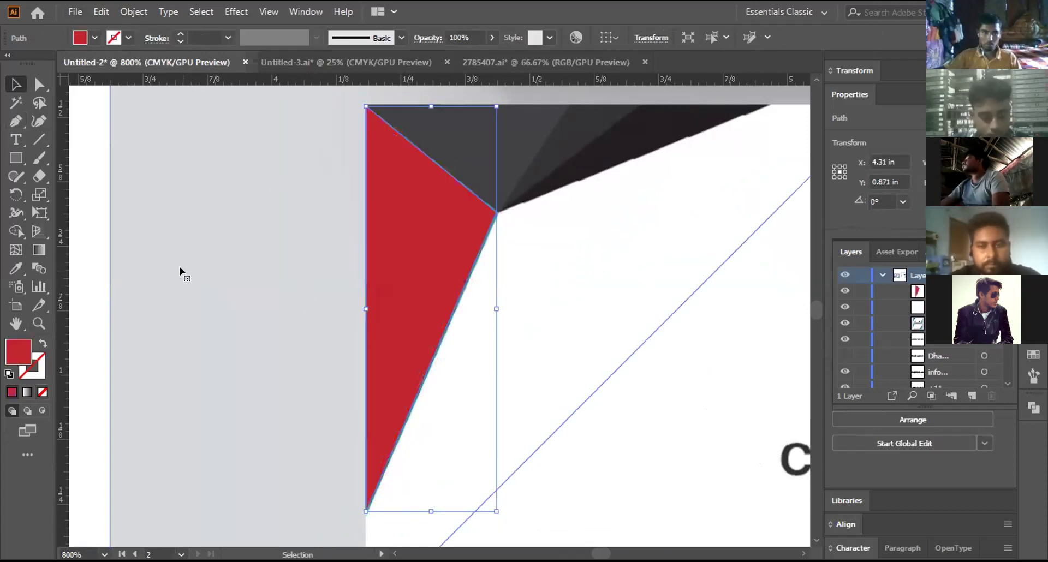
# Step: Duplicate the red triangle slightly up-left and fill the copy with a darker red
pyautogui.click(180, 271)
pyautogui.hotkey('ctrl', 'z')
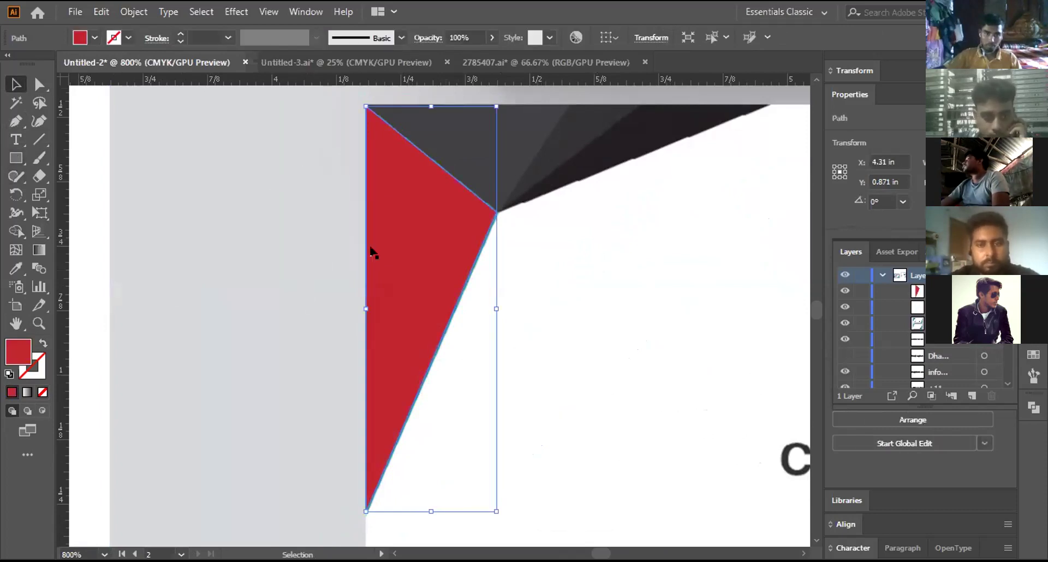
pyautogui.moveTo(371, 252); pyautogui.dragTo(362, 235)
pyautogui.moveTo(371, 252); pyautogui.dragTo(371, 252)
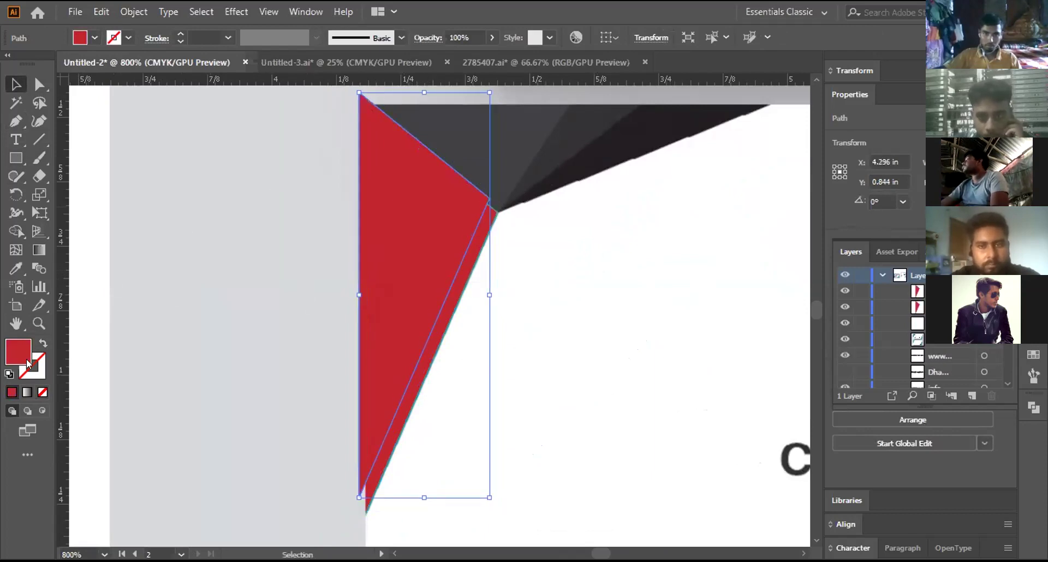
pyautogui.click(94, 38)
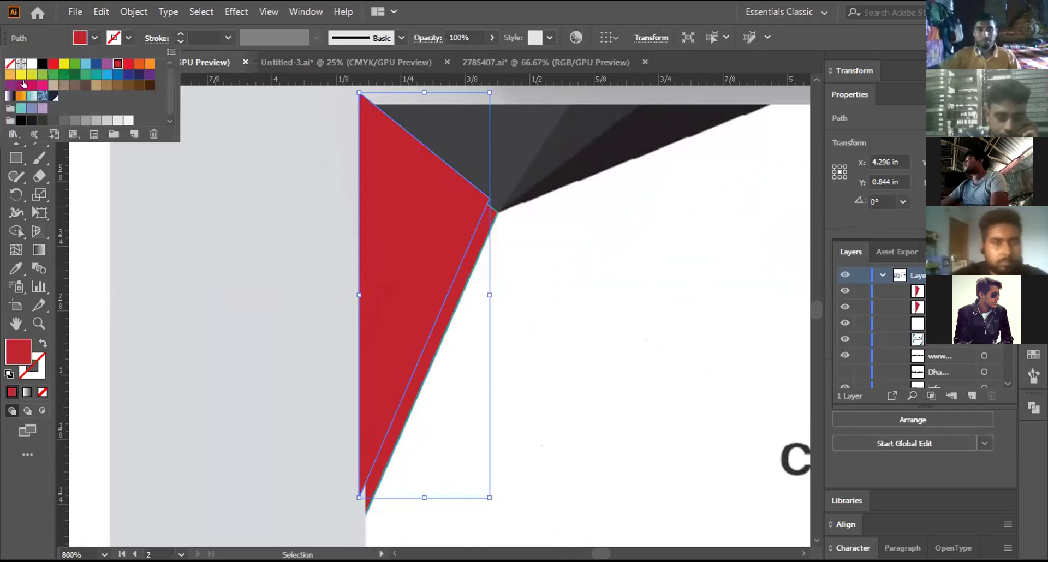
pyautogui.click(15, 353)
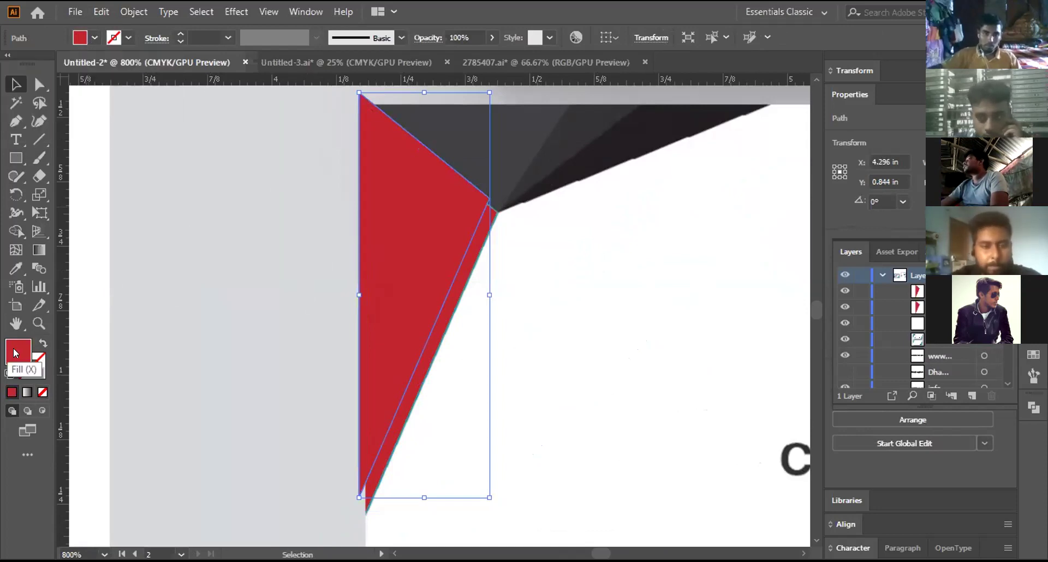
pyautogui.doubleClick(15, 353)
pyautogui.click(677, 282)
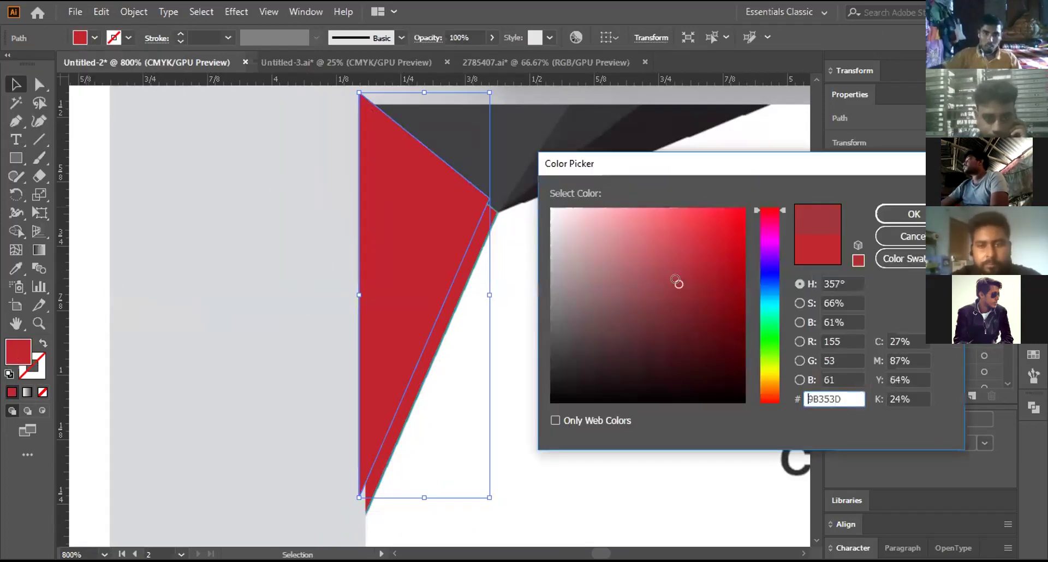
pyautogui.click(891, 215)
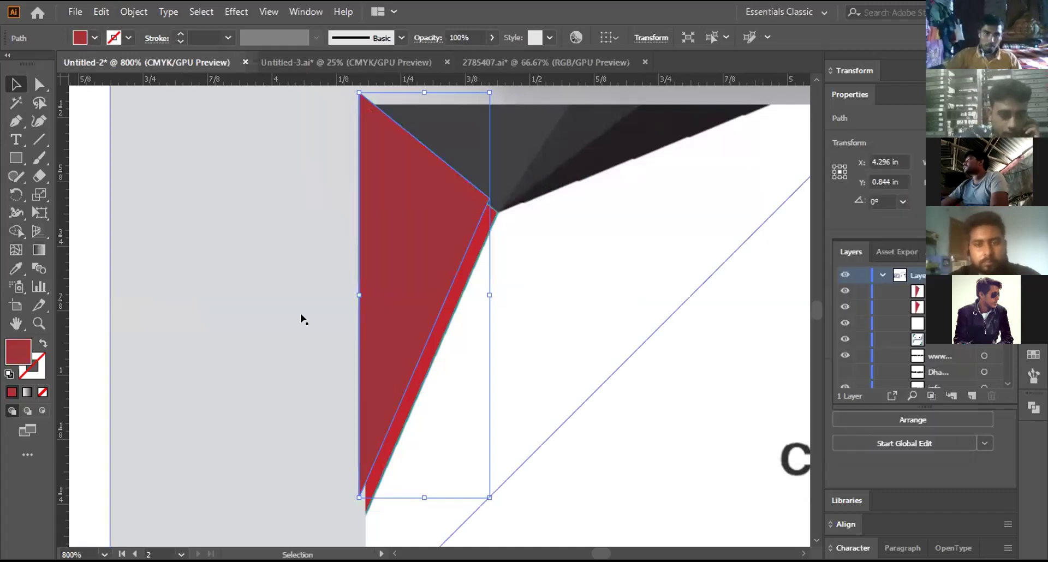
# Step: Duplicate the shape further left and fill it with pink CE7A84
pyautogui.moveTo(431, 306); pyautogui.dragTo(416, 297)
pyautogui.moveTo(321, 320); pyautogui.dragTo(320, 318)
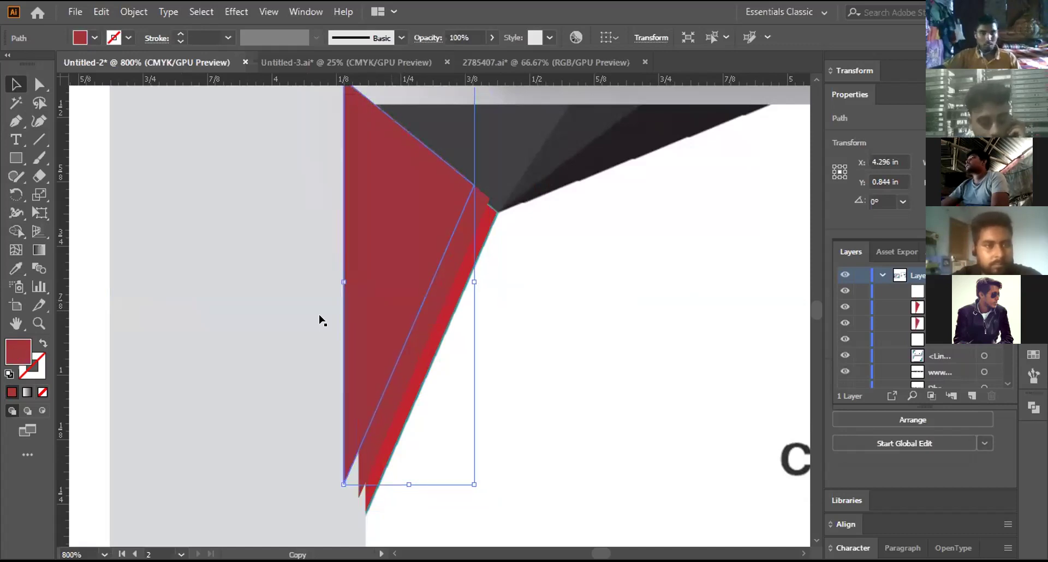
pyautogui.click(94, 39)
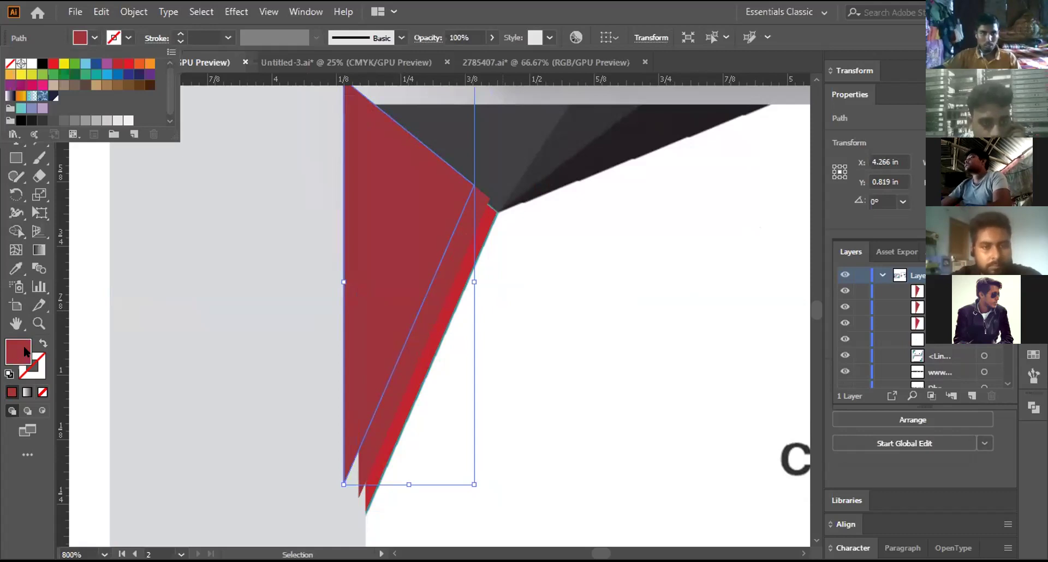
pyautogui.doubleClick(25, 352)
pyautogui.click(629, 245)
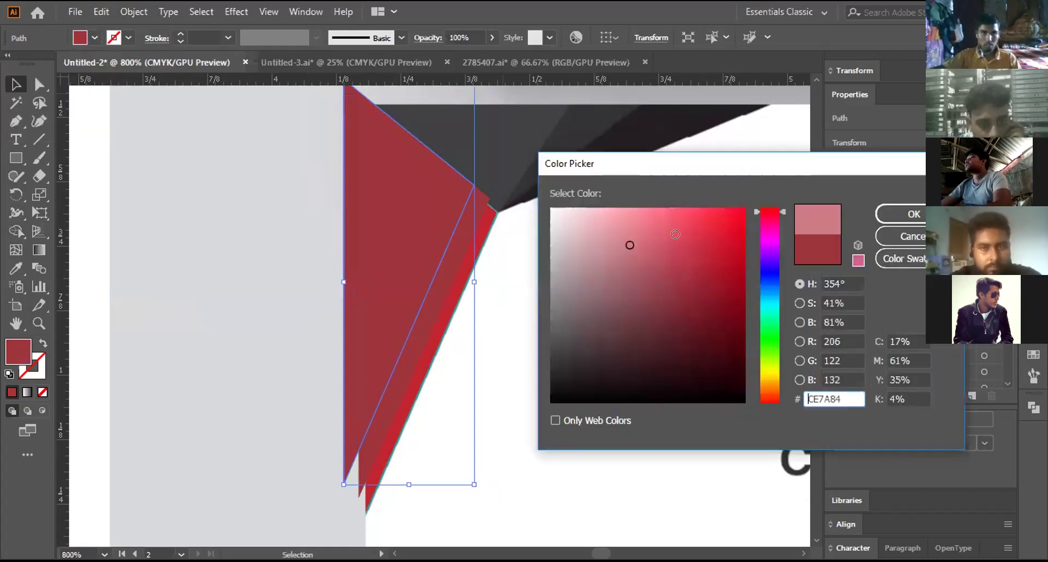
pyautogui.click(904, 214)
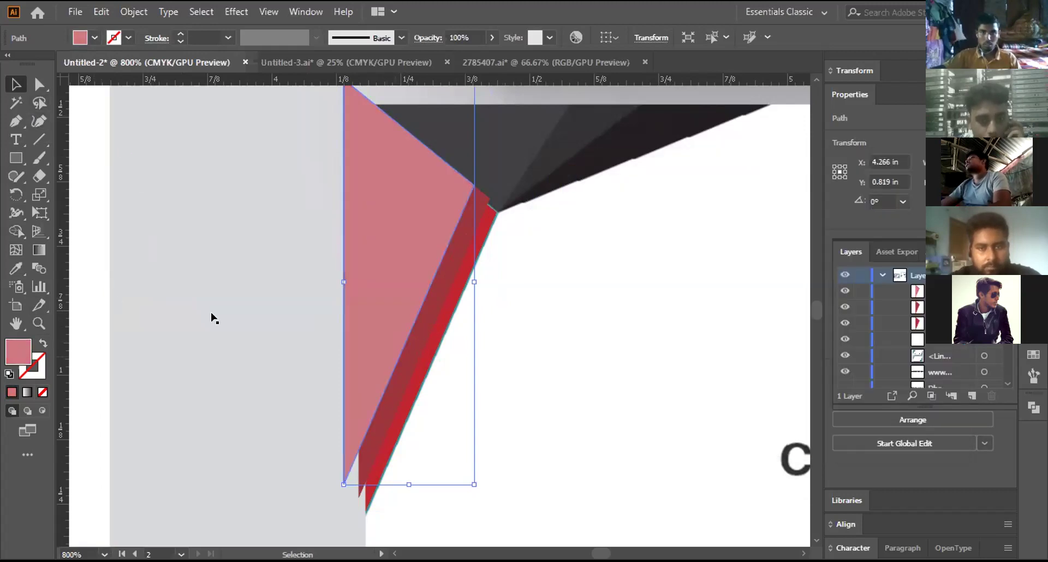
# Step: Select the red shape beneath, then nudge the reference image and return it
pyautogui.hotkey('ctrl', 'alt', '[')
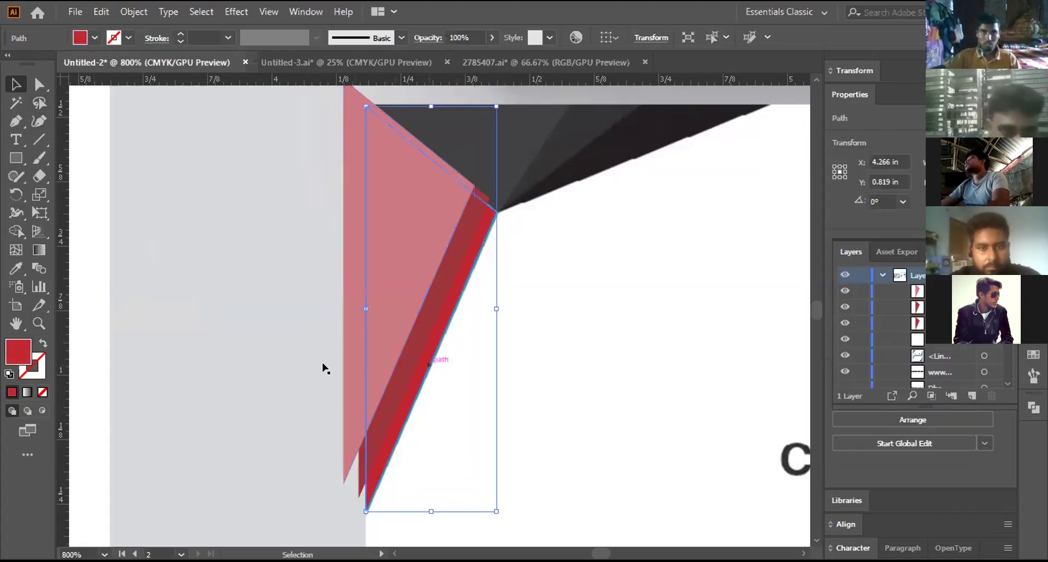
pyautogui.click(309, 291)
pyautogui.moveTo(435, 426); pyautogui.dragTo(898, 404)
pyautogui.moveTo(956, 372); pyautogui.dragTo(737, 330)
# Step: Move the reference image to the right and group the red and pink triangles
pyautogui.hotkey('ctrl', '-')
pyautogui.hotkey('ctrl', '-')
pyautogui.hotkey('ctrl', '-')
pyautogui.hotkey('ctrl', '-')
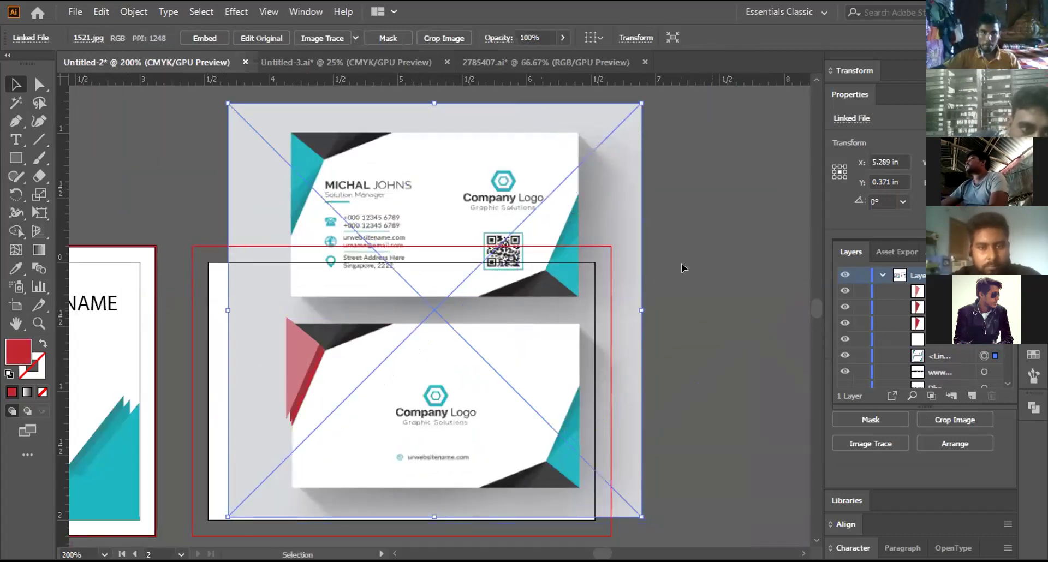
pyautogui.moveTo(681, 263); pyautogui.dragTo(993, 211)
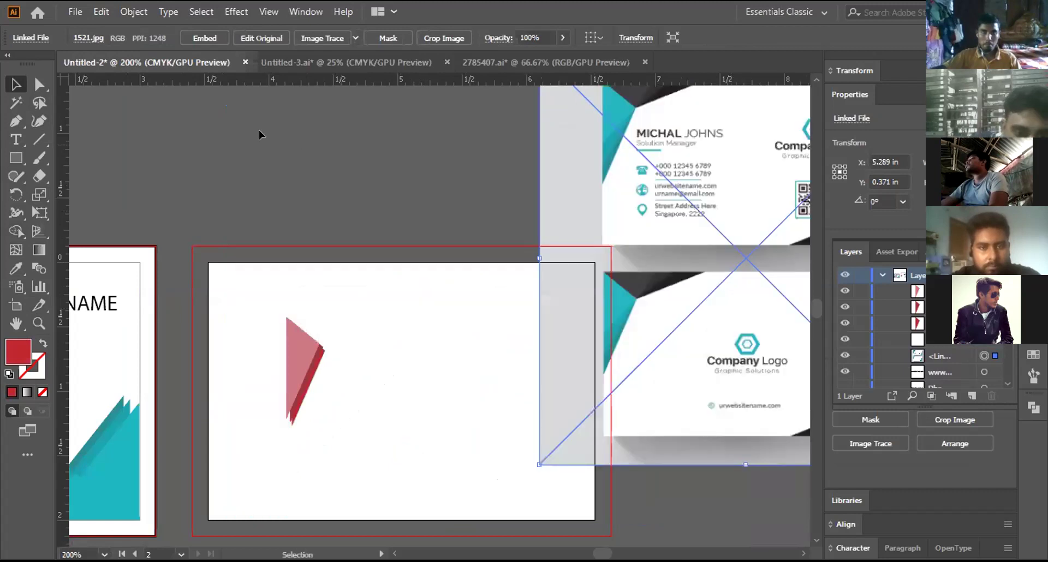
pyautogui.click(346, 337)
pyautogui.scroll(-3, 345, 304)
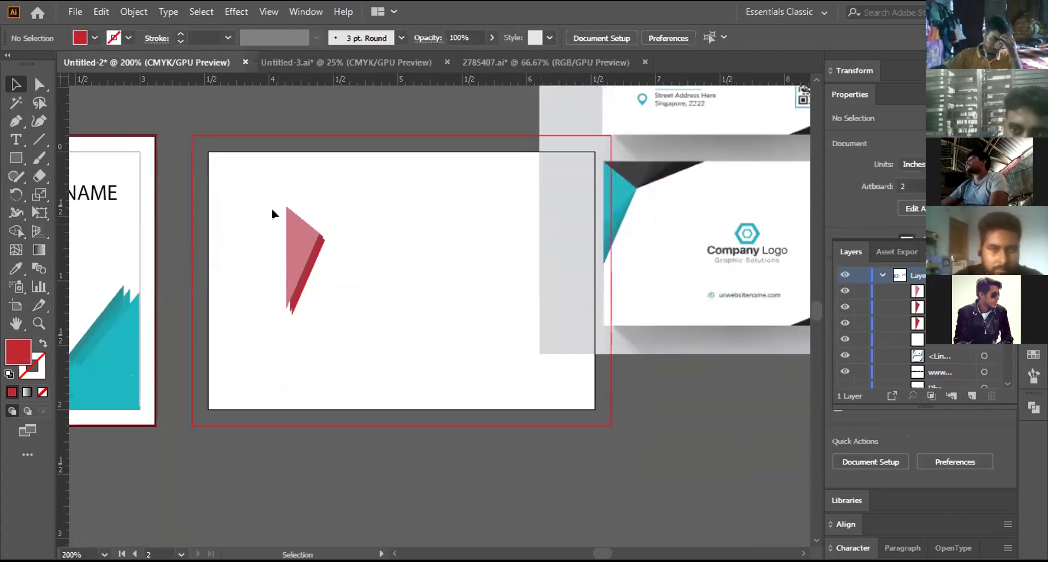
pyautogui.moveTo(273, 198); pyautogui.dragTo(330, 322)
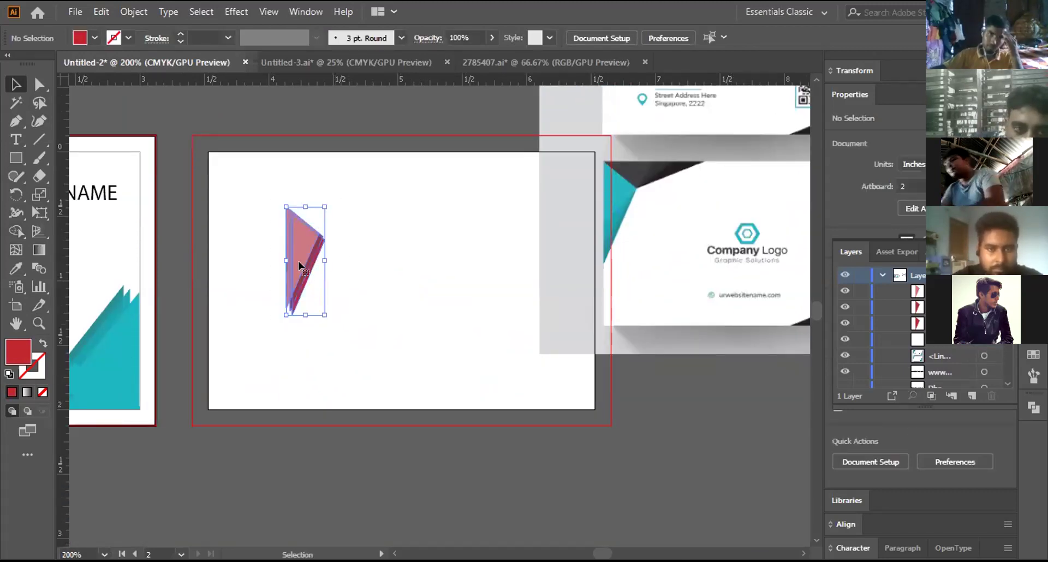
pyautogui.rightClick(300, 273)
pyautogui.click(341, 336)
# Step: Move the triangle group to the card's top-left corner
pyautogui.click(361, 336)
pyautogui.moveTo(300, 268); pyautogui.dragTo(222, 214)
pyautogui.click(278, 271)
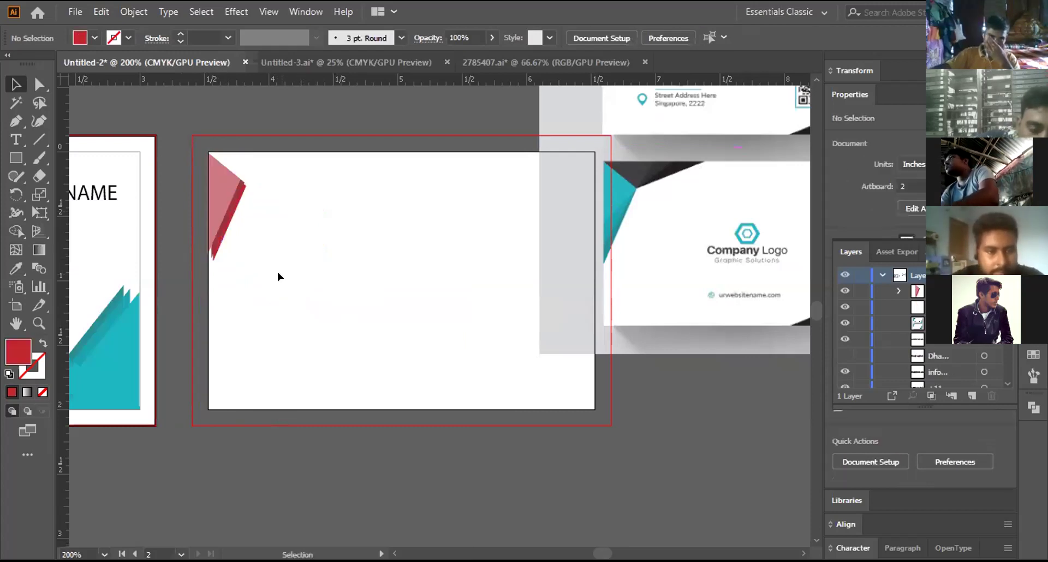
pyautogui.hotkey('ctrl', '=')
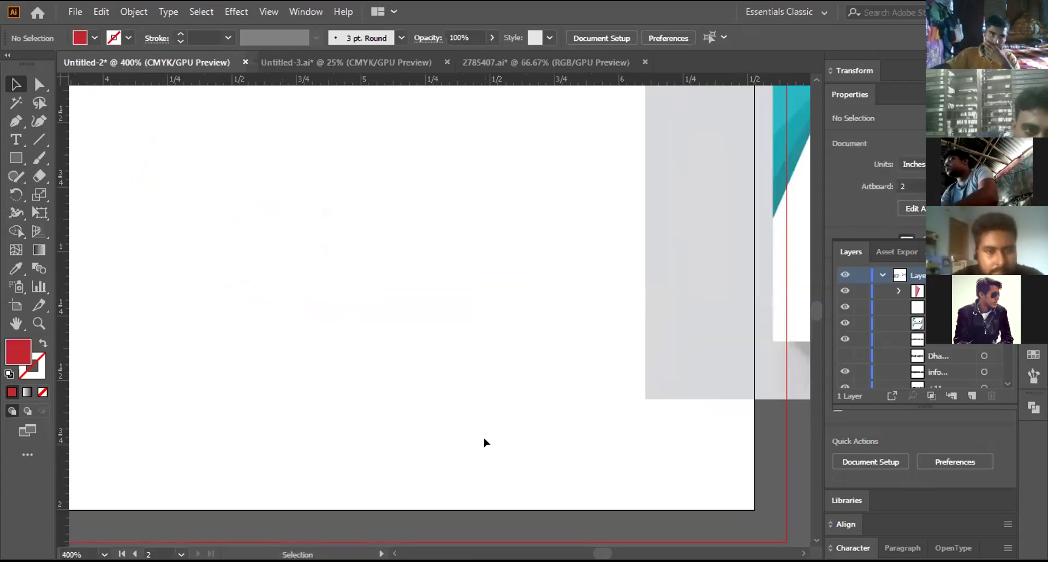
pyautogui.moveTo(329, 258); pyautogui.dragTo(732, 313)
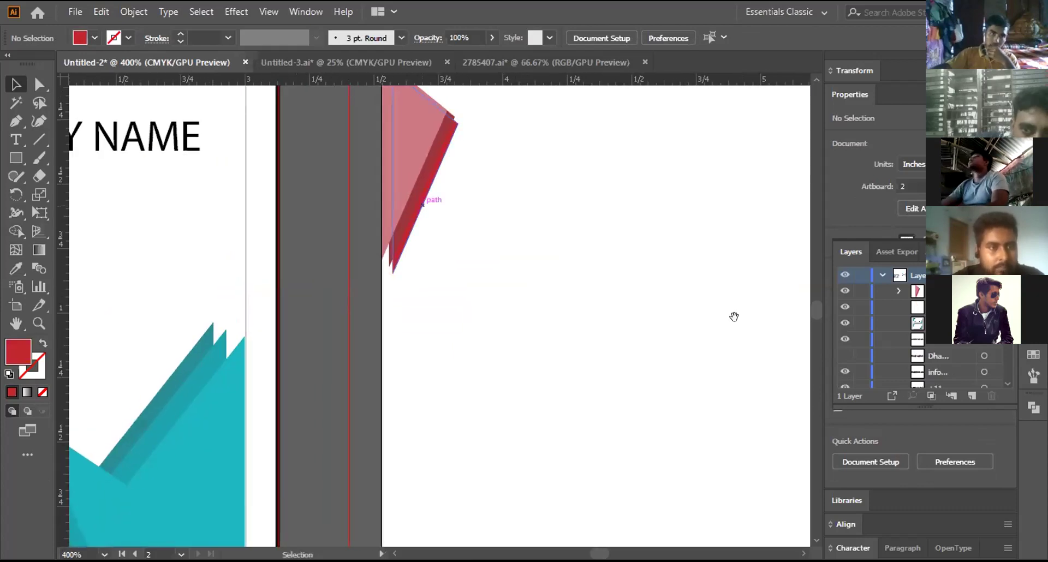
pyautogui.moveTo(423, 204); pyautogui.dragTo(413, 166)
pyautogui.scroll(3, 413, 167)
pyautogui.moveTo(426, 254); pyautogui.dragTo(422, 248)
# Step: Nudge individual red and pink pieces inside the group with Group Selection
pyautogui.click(192, 210)
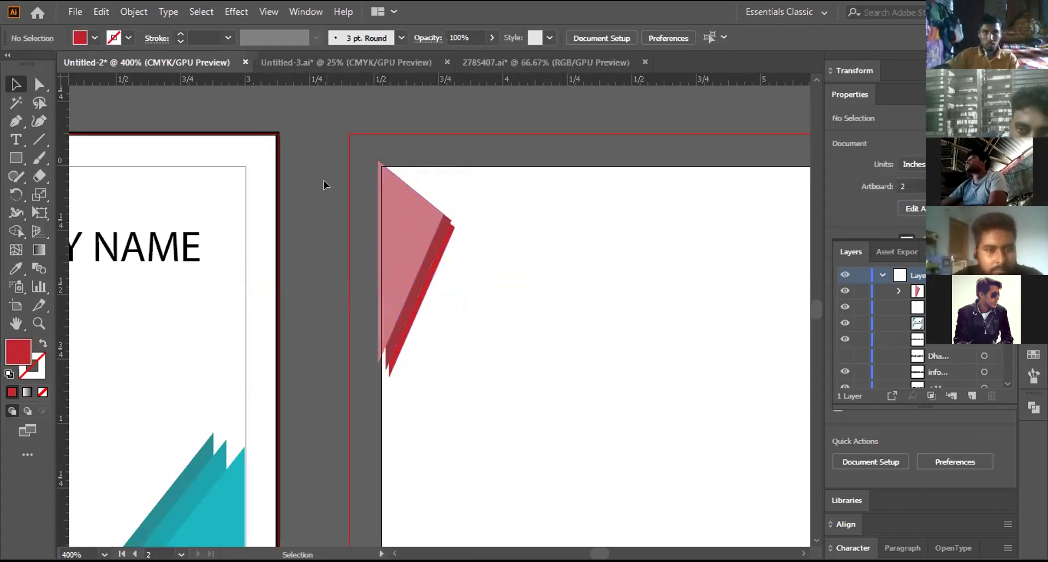
pyautogui.click(383, 349)
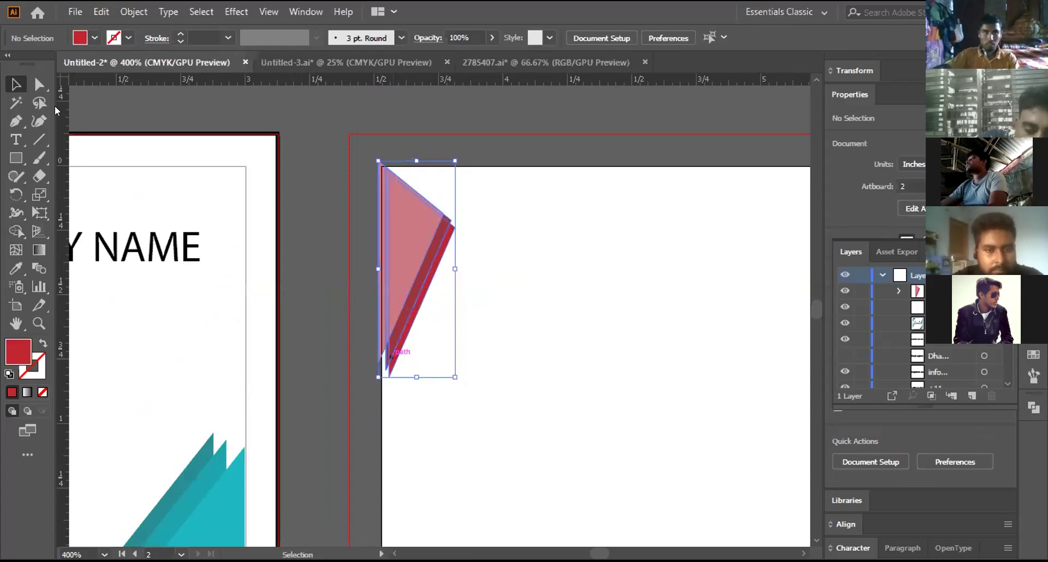
pyautogui.moveTo(41, 85); pyautogui.dragTo(76, 99)
pyautogui.moveTo(387, 367); pyautogui.dragTo(381, 371)
pyautogui.hotkey('ctrl', 'shift', 'a')
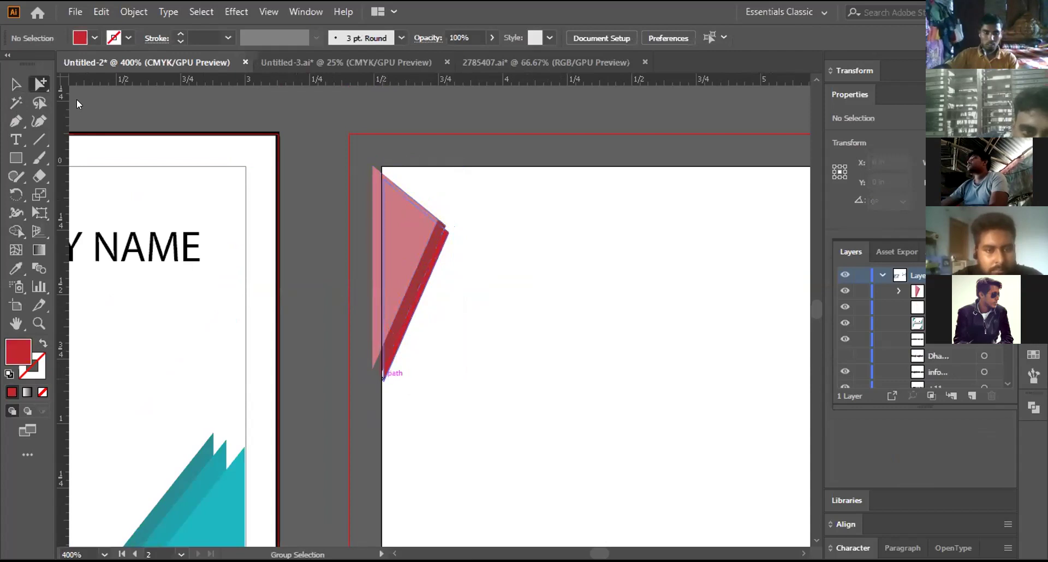
pyautogui.moveTo(383, 375); pyautogui.dragTo(380, 380)
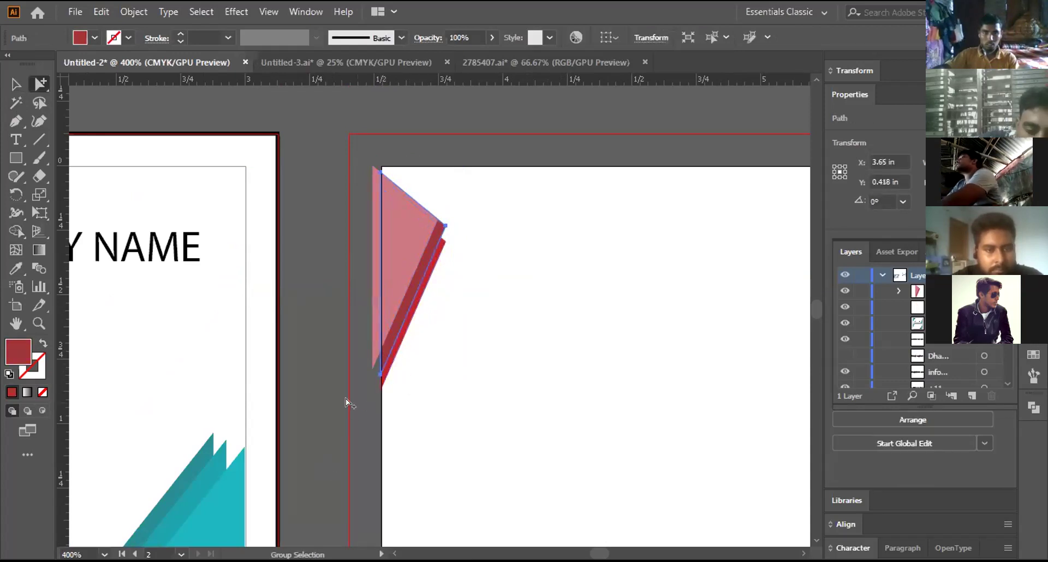
pyautogui.click(365, 399)
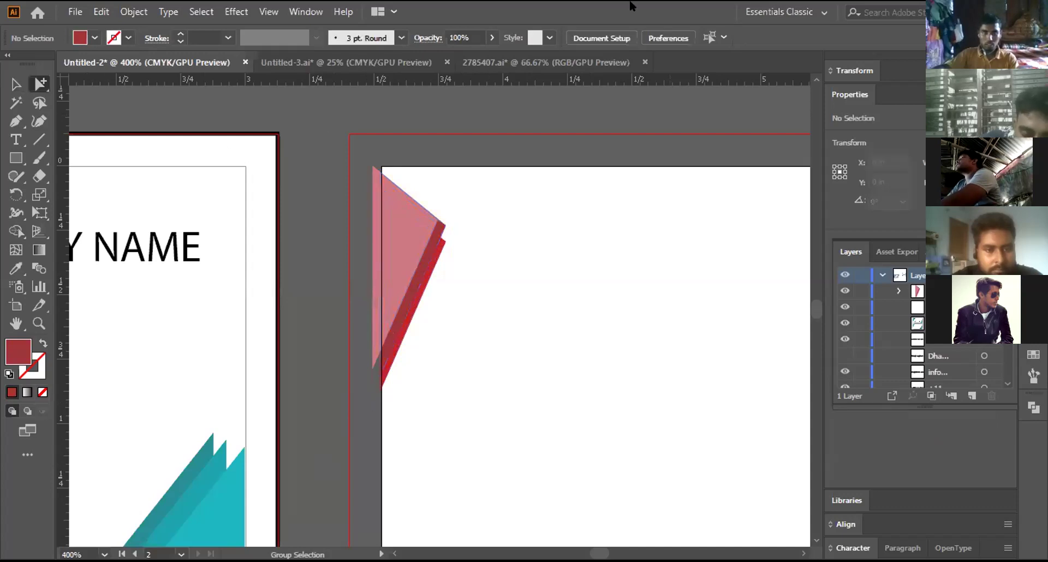
pyautogui.click(16, 86)
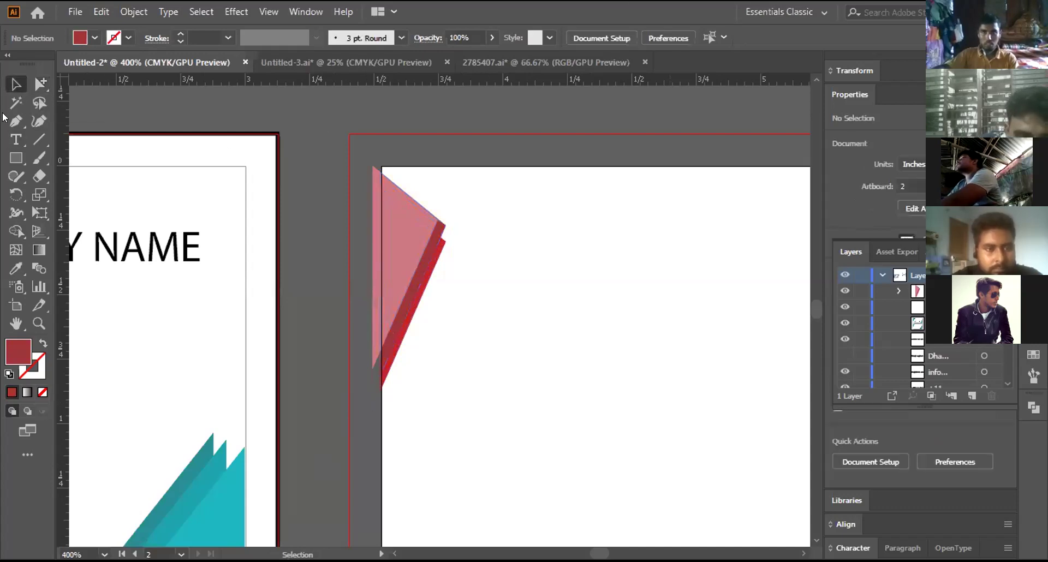
# Step: Recolour the red triangle piece to teal 42C1CE
pyautogui.click(41, 83)
pyautogui.click(406, 235)
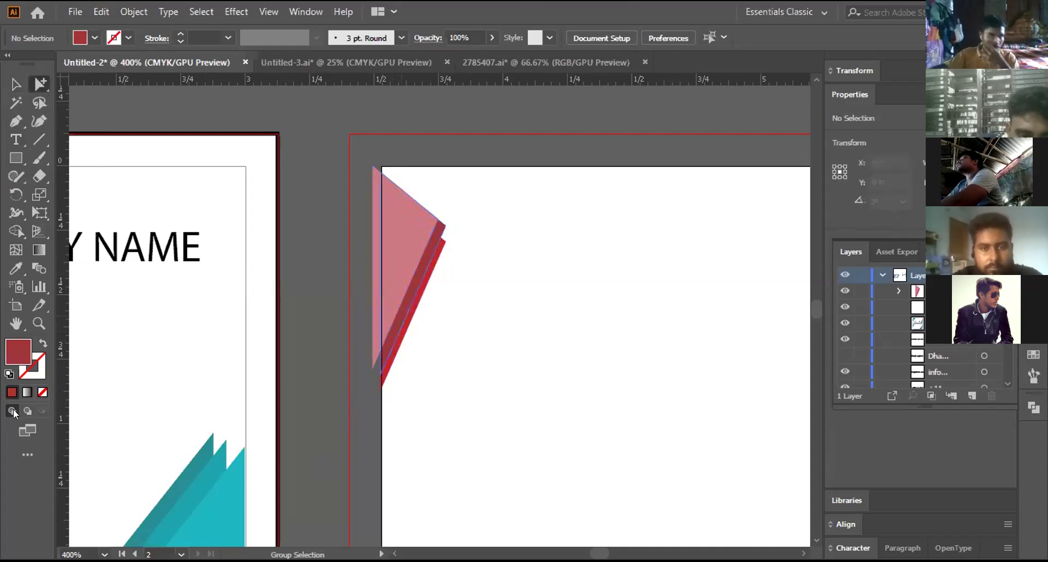
pyautogui.doubleClick(18, 349)
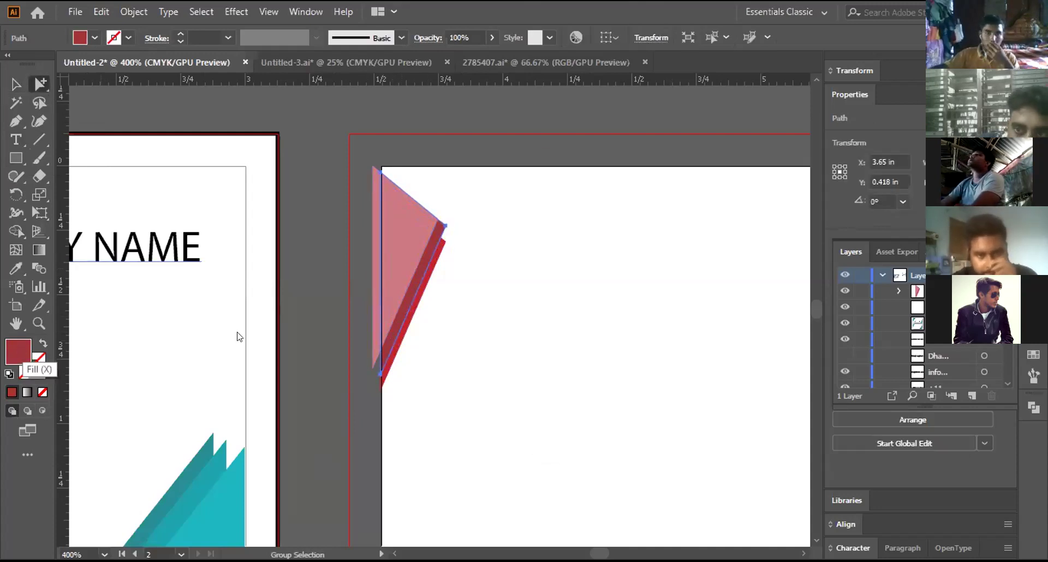
pyautogui.moveTo(764, 311); pyautogui.dragTo(771, 317)
pyautogui.click(767, 303)
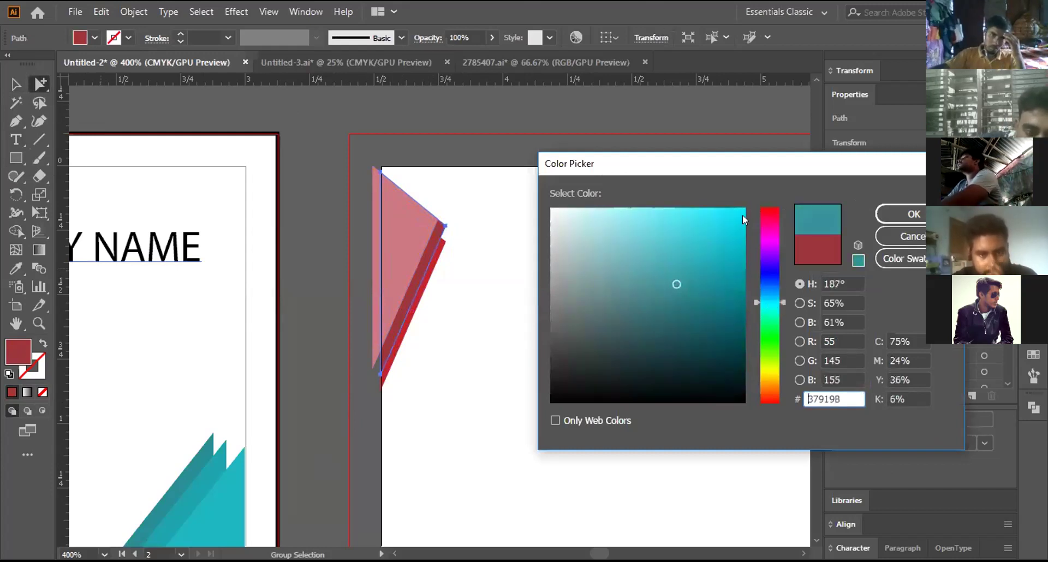
pyautogui.click(740, 212)
pyautogui.moveTo(736, 208); pyautogui.dragTo(682, 245)
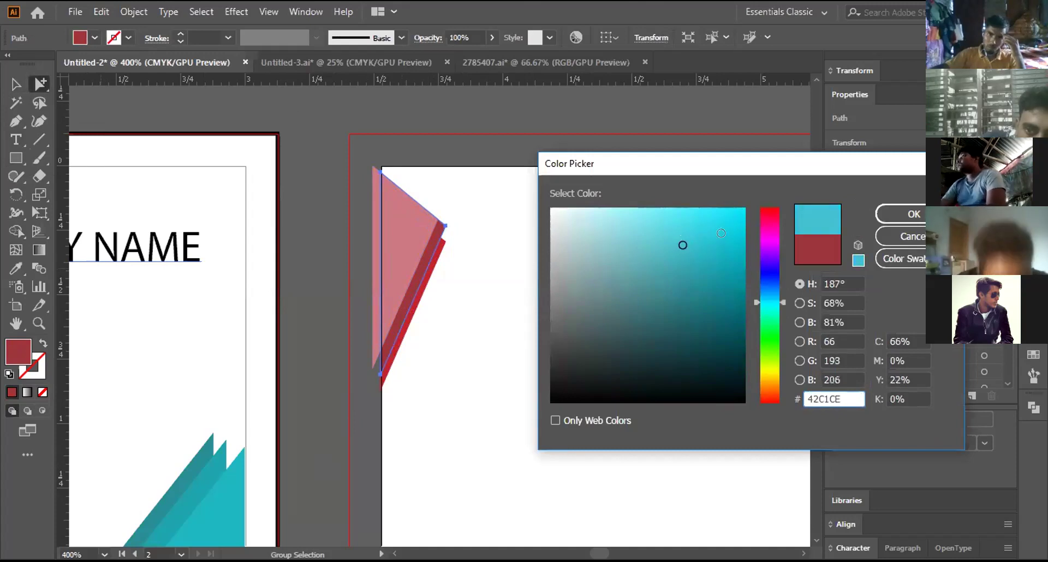
pyautogui.click(922, 214)
# Step: Fill the red strip beside it with bright blue, then darken it to a deep teal
pyautogui.click(441, 250)
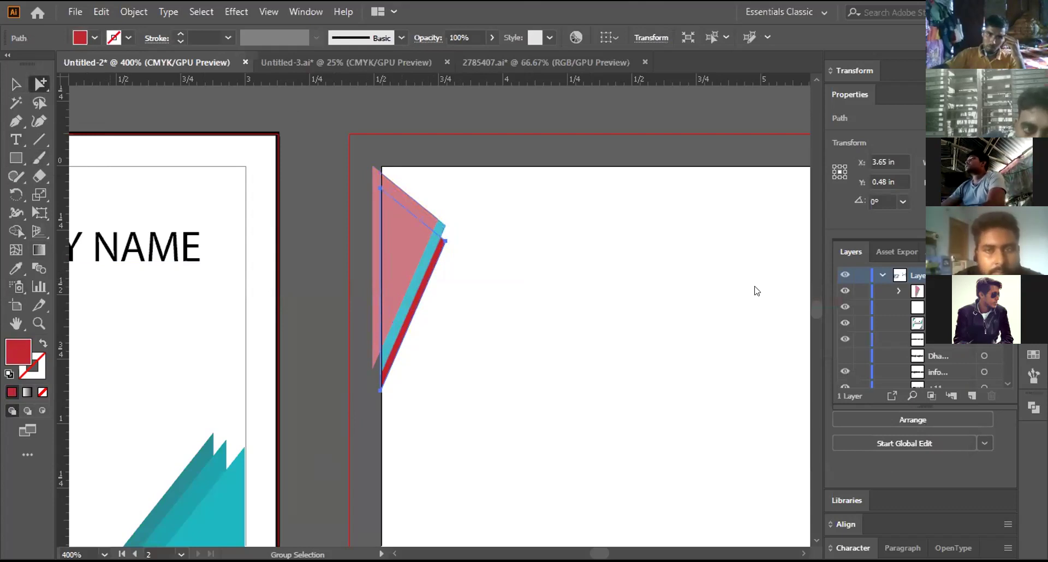
pyautogui.click(719, 218)
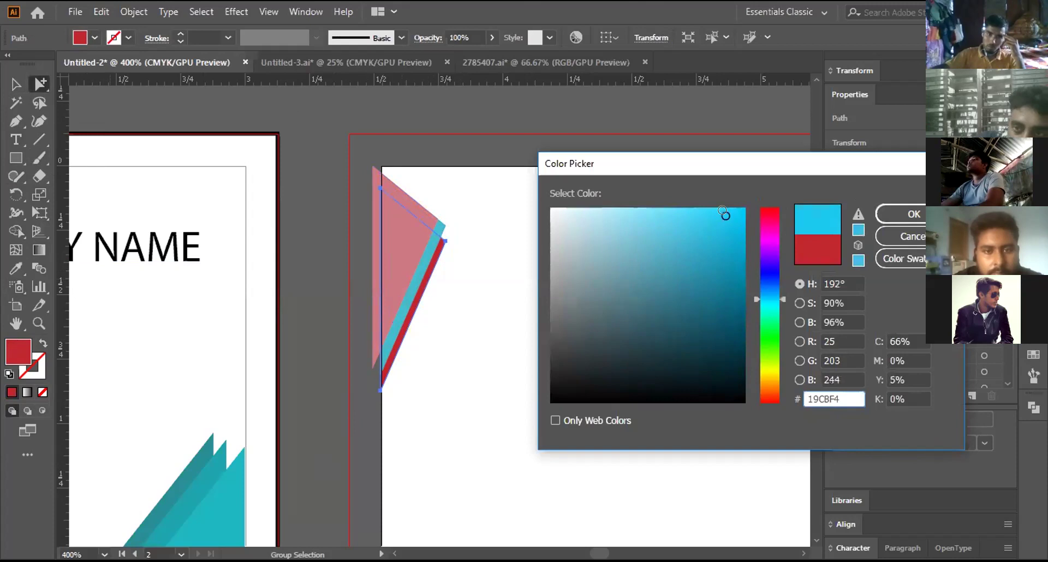
pyautogui.click(892, 215)
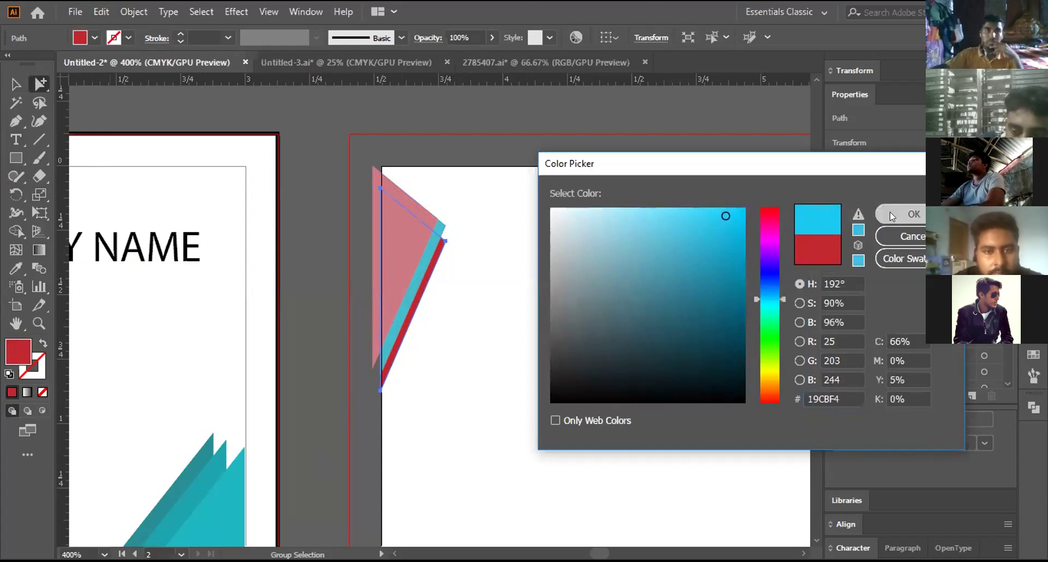
pyautogui.doubleClick(15, 355)
pyautogui.moveTo(725, 257); pyautogui.dragTo(729, 324)
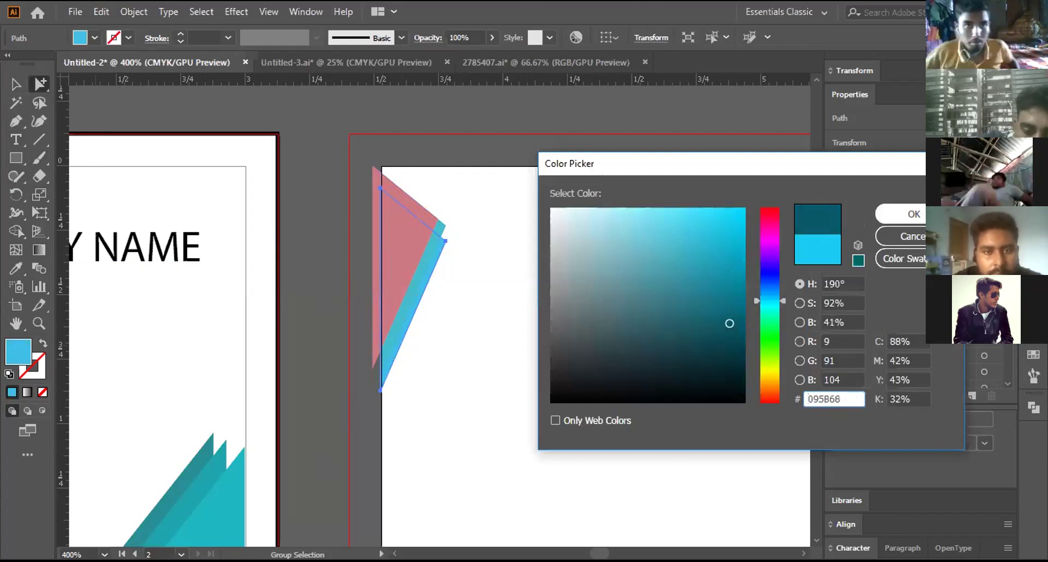
pyautogui.click(906, 214)
# Step: Recolour the pink triangle to a light cyan shade, then select the light blue triangle
pyautogui.click(418, 294)
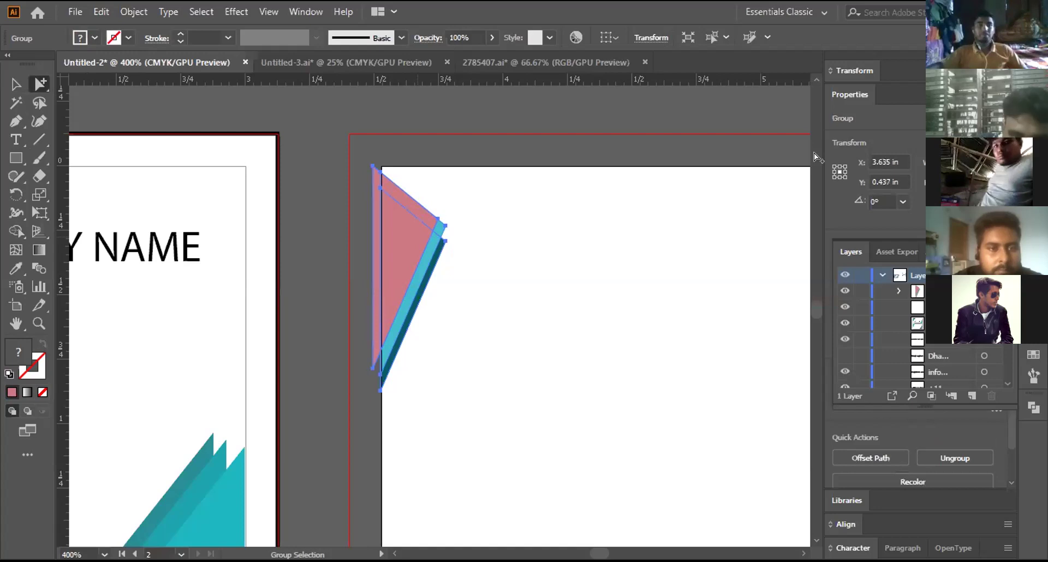
pyautogui.doubleClick(18, 351)
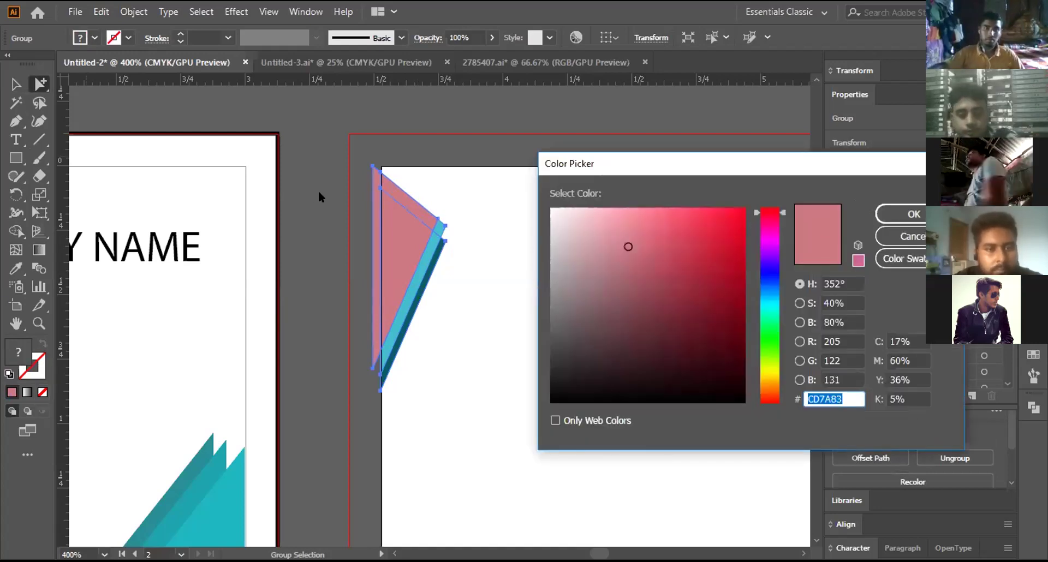
pyautogui.click(922, 237)
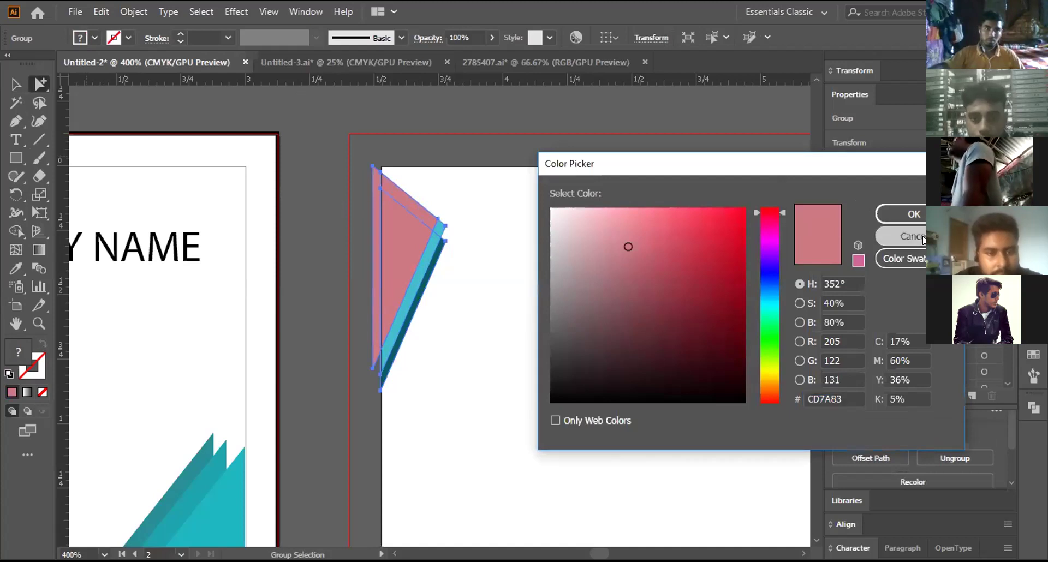
pyautogui.click(338, 169)
pyautogui.click(371, 188)
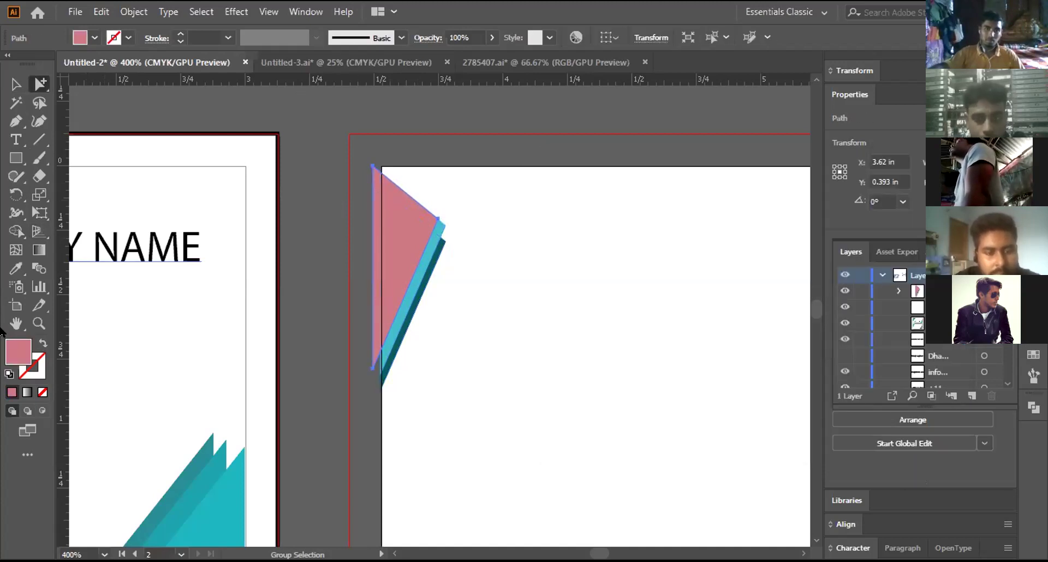
pyautogui.doubleClick(7, 359)
pyautogui.click(768, 300)
pyautogui.click(671, 212)
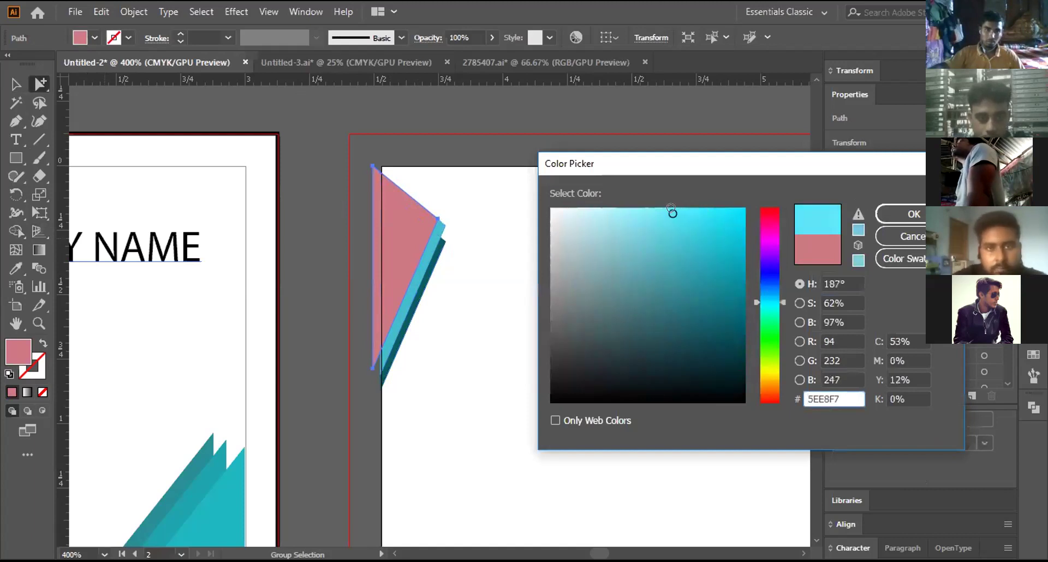
pyautogui.click(914, 214)
pyautogui.click(358, 275)
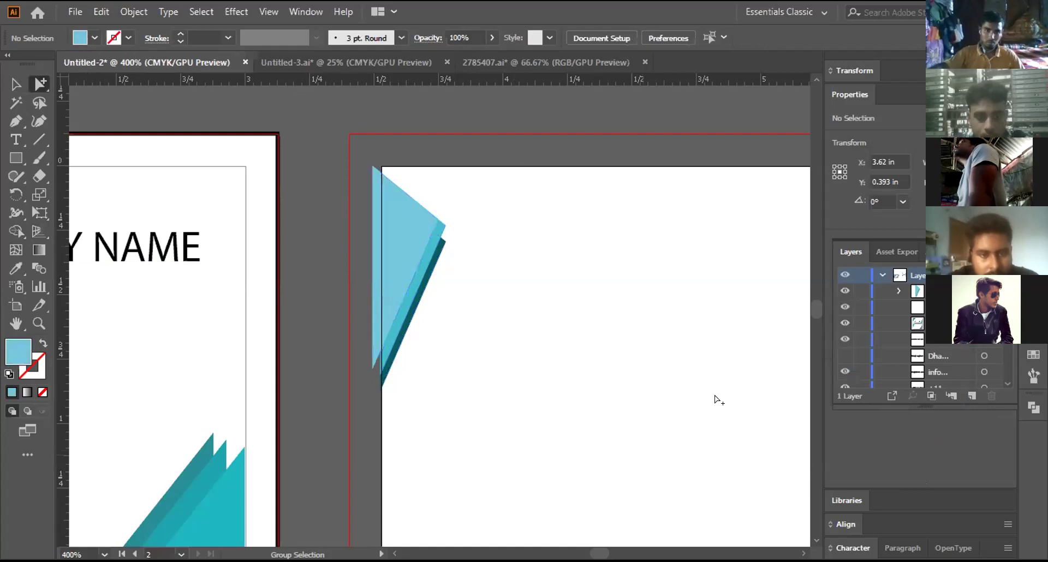
pyautogui.click(369, 192)
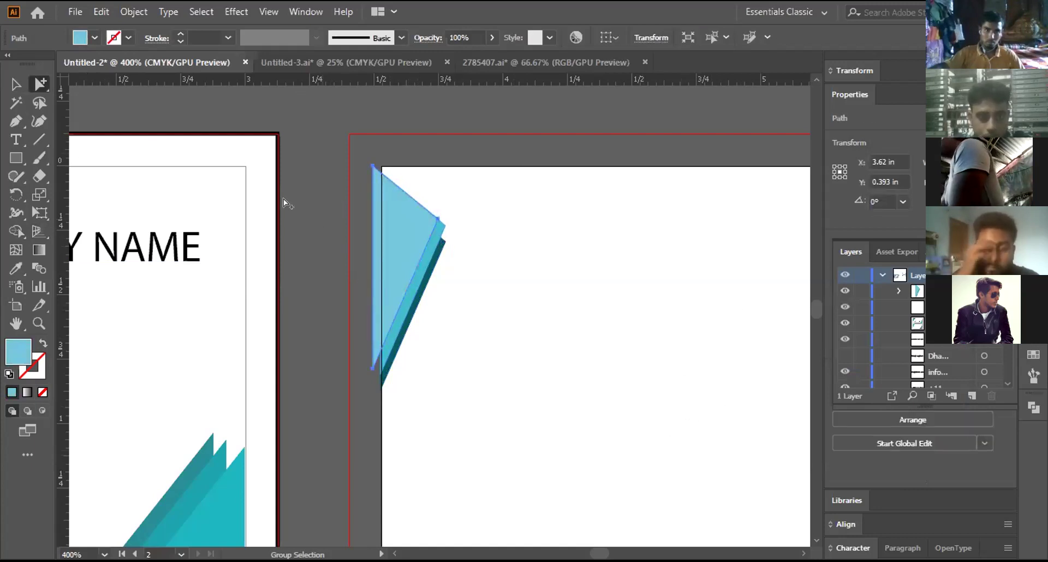
# Step: Duplicate the angled corner group to the right and reflect it so its point faces down
pyautogui.press('v')
pyautogui.click(357, 310)
pyautogui.click(384, 297)
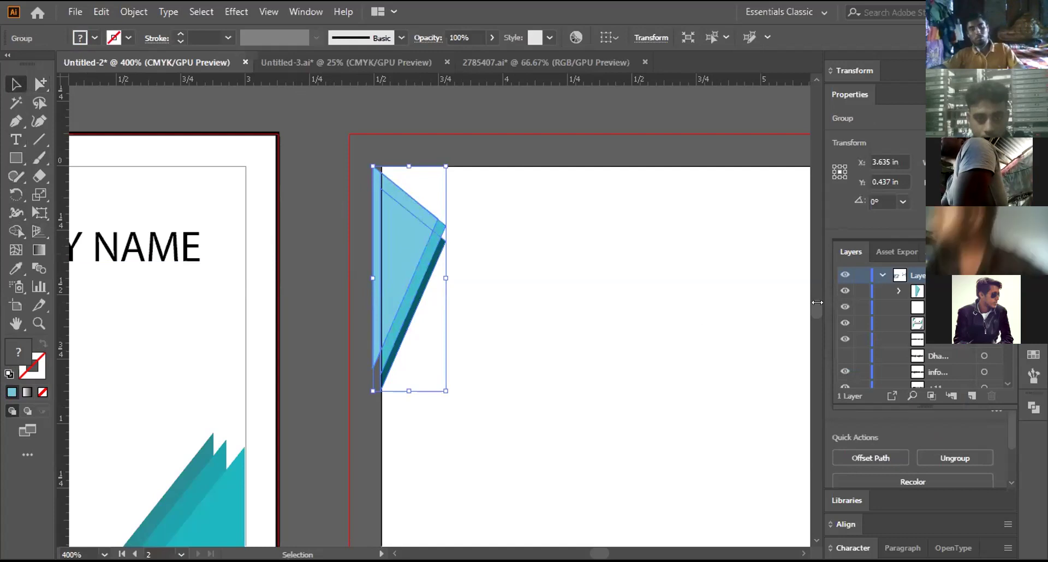
pyautogui.moveTo(417, 289); pyautogui.dragTo(446, 296)
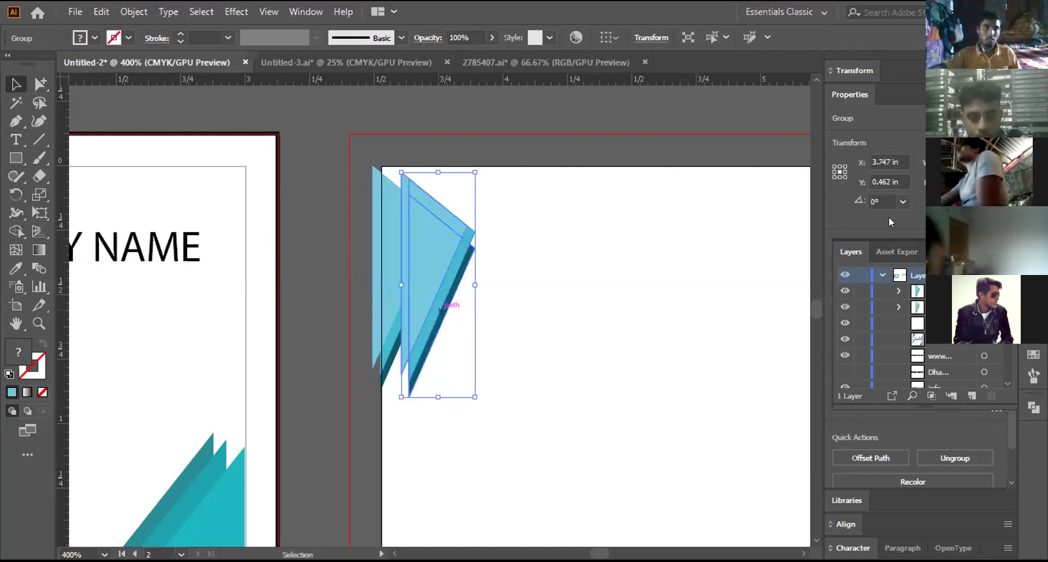
pyautogui.click(940, 201)
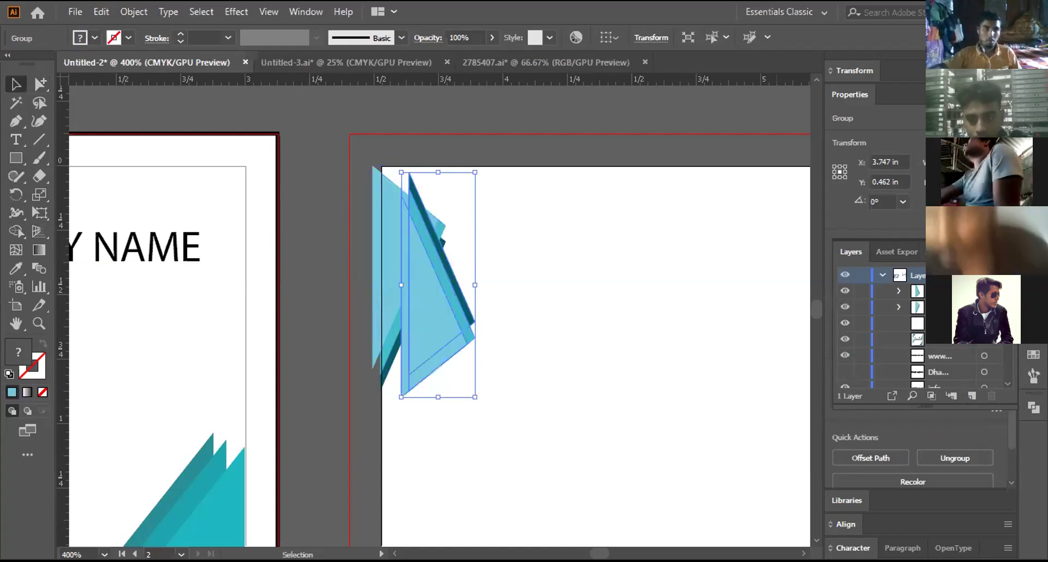
pyautogui.click(940, 201)
pyautogui.click(956, 201)
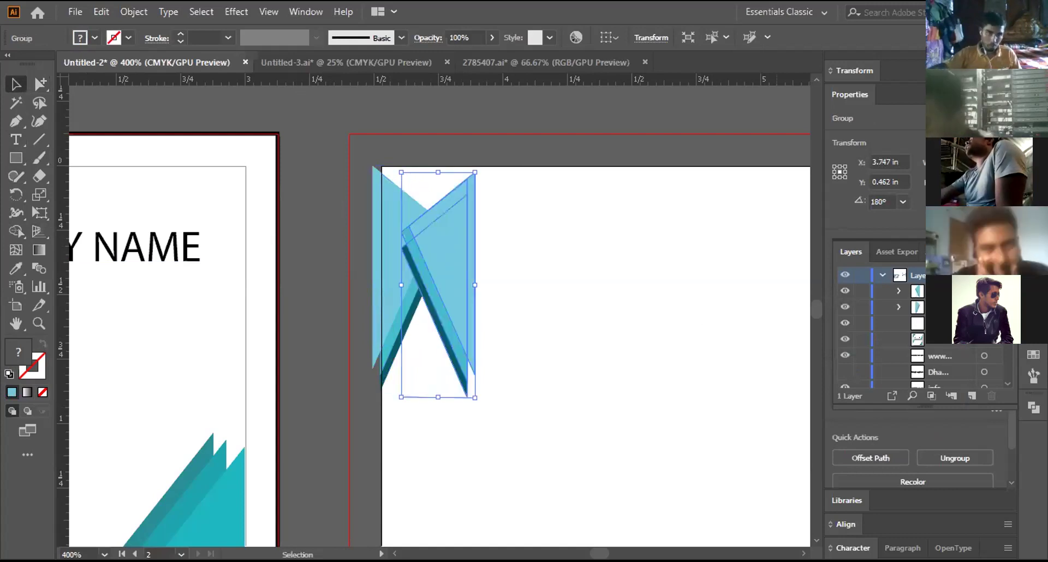
pyautogui.click(940, 201)
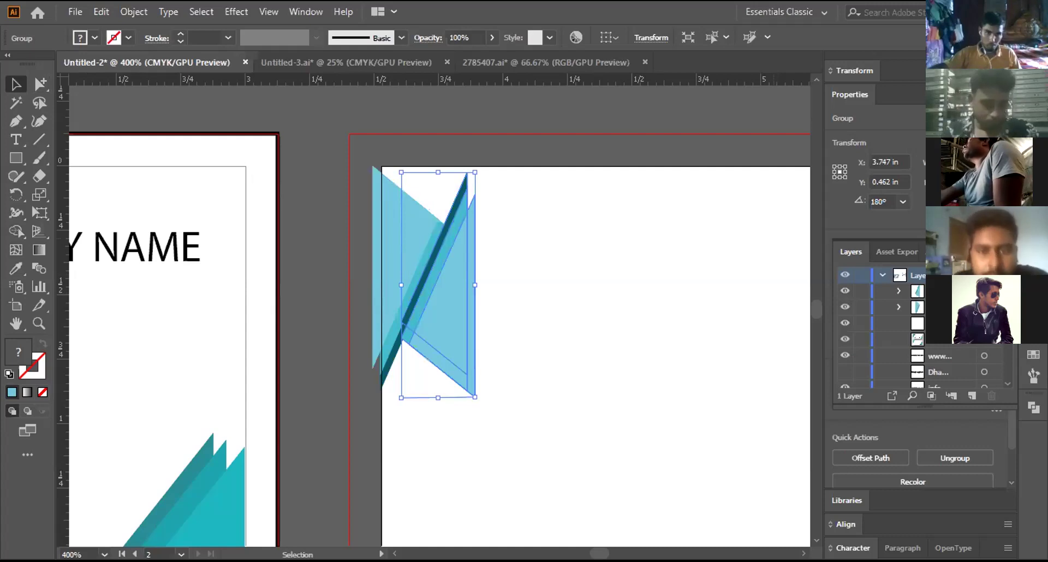
pyautogui.click(940, 202)
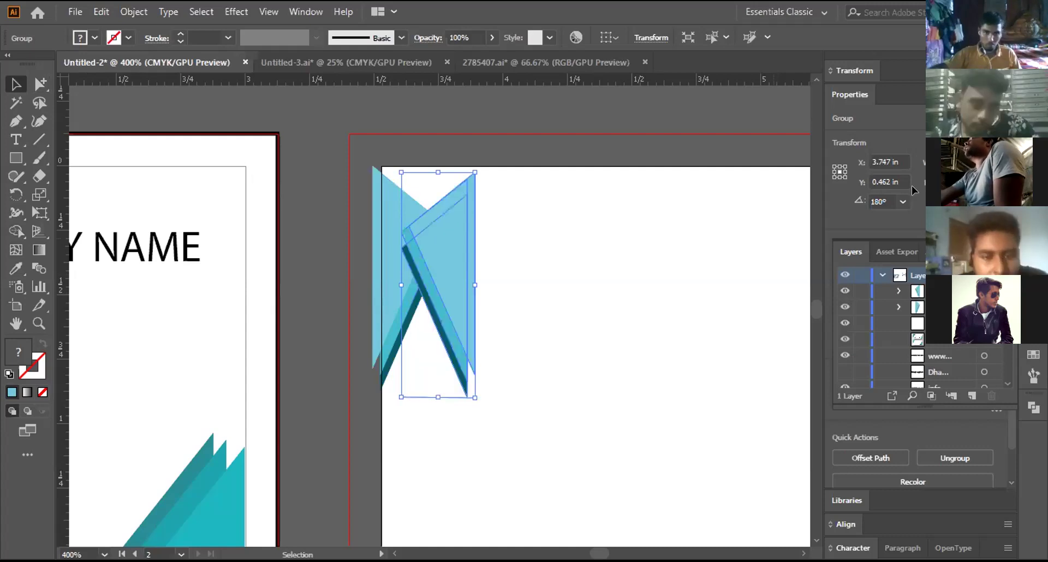
# Step: Rotate the copy along the top edge, move it to the top-left corner, and enlarge it
pyautogui.moveTo(470, 402); pyautogui.dragTo(627, 289)
pyautogui.moveTo(494, 254); pyautogui.dragTo(482, 211)
pyautogui.hotkey('ctrl', 'shift', 'a')
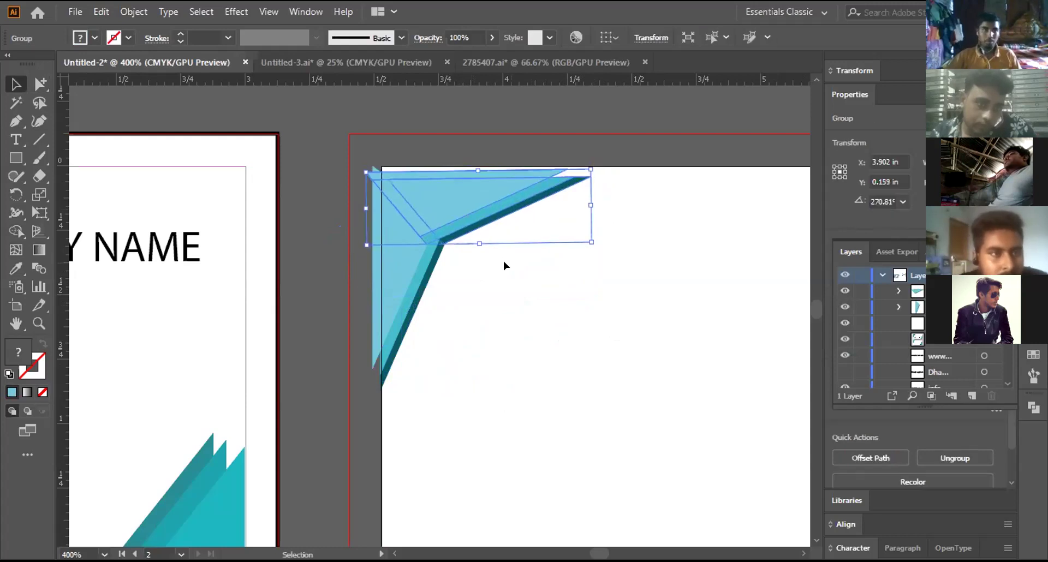
pyautogui.moveTo(590, 170); pyautogui.dragTo(605, 153)
pyautogui.click(731, 510)
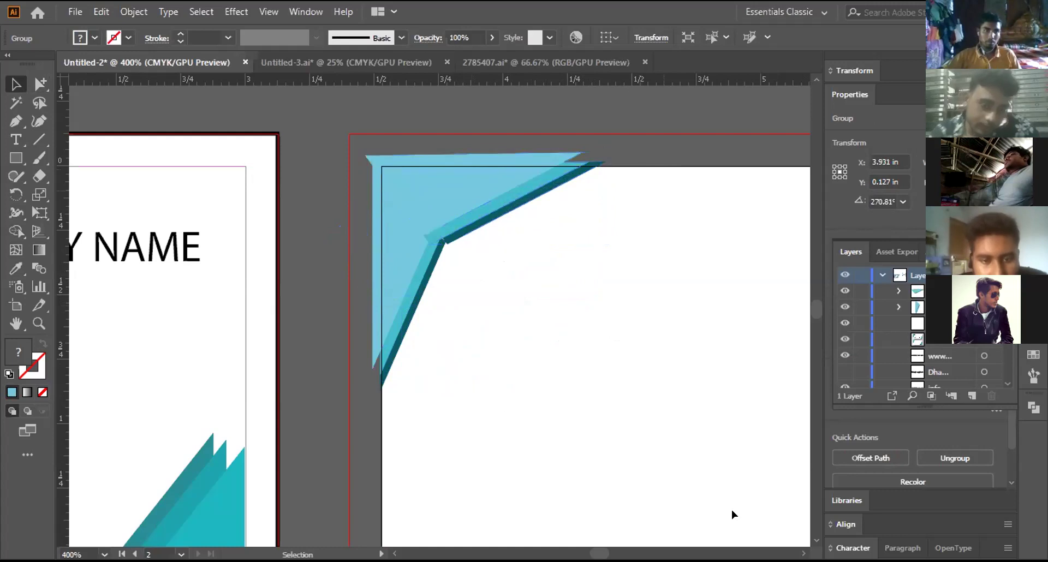
pyautogui.moveTo(484, 203); pyautogui.dragTo(540, 183)
pyautogui.click(679, 450)
# Step: Nudge the top corner piece up flush against the bleed edge
pyautogui.click(678, 450)
pyautogui.moveTo(475, 198); pyautogui.dragTo(480, 194)
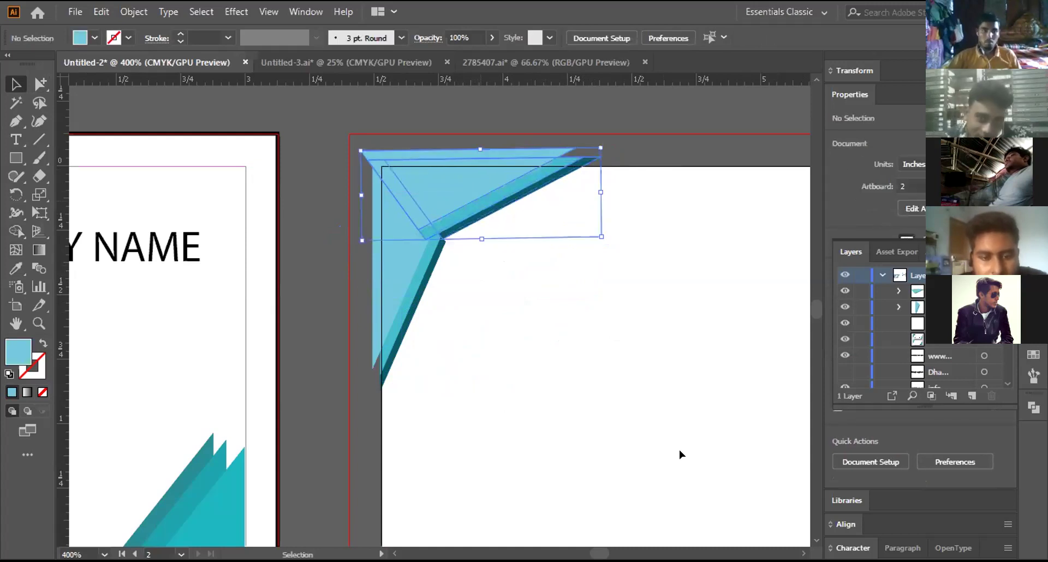
pyautogui.click(679, 449)
pyautogui.click(480, 193)
# Step: Try Arrange > Send to Back on the corner piece, undo it, and zoom in on the corner
pyautogui.rightClick(468, 203)
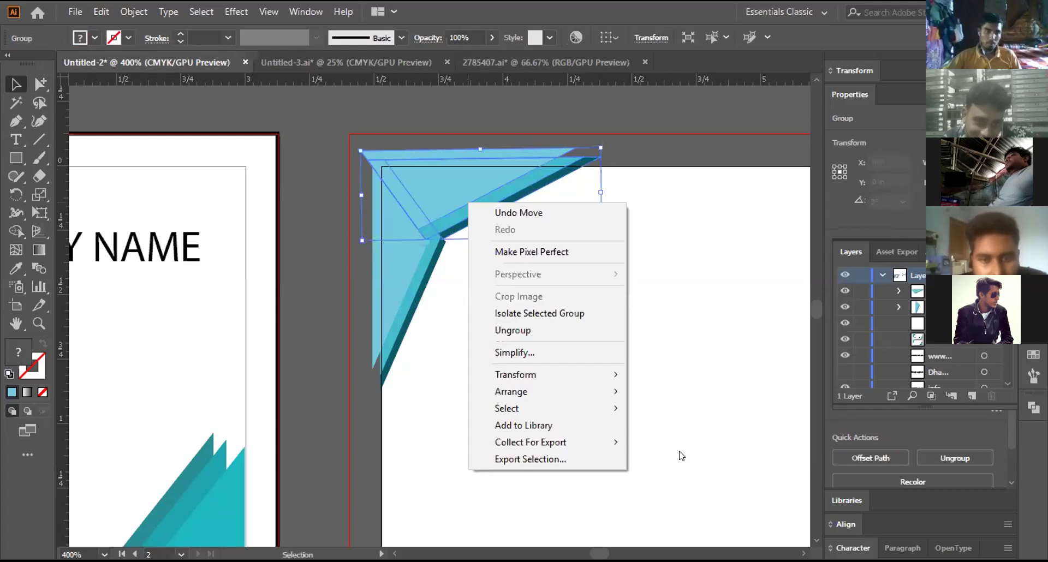
pyautogui.moveTo(545, 390)
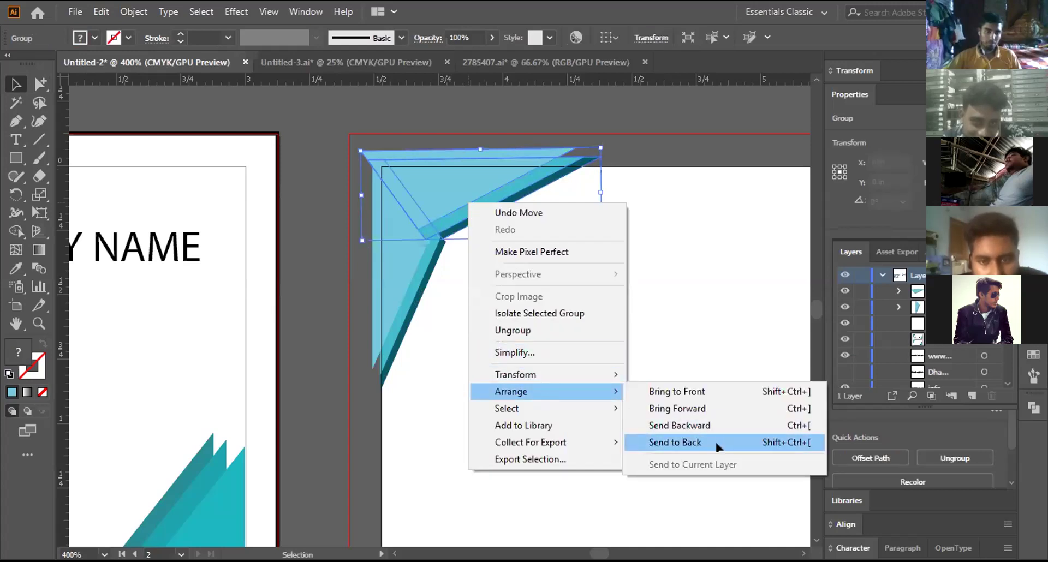
pyautogui.click(716, 443)
pyautogui.click(687, 271)
pyautogui.hotkey('ctrl', 'z')
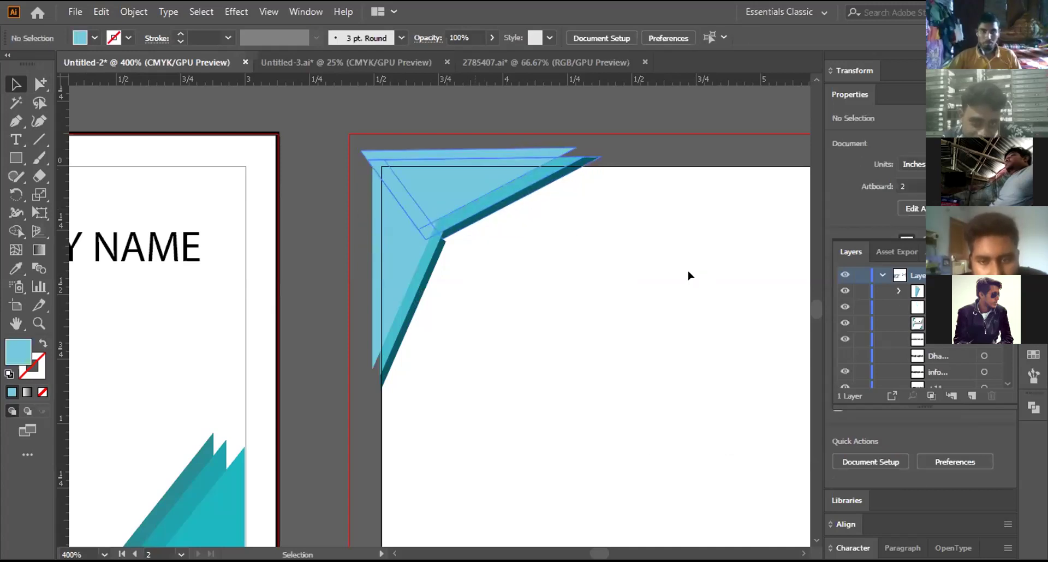
pyautogui.click(726, 167)
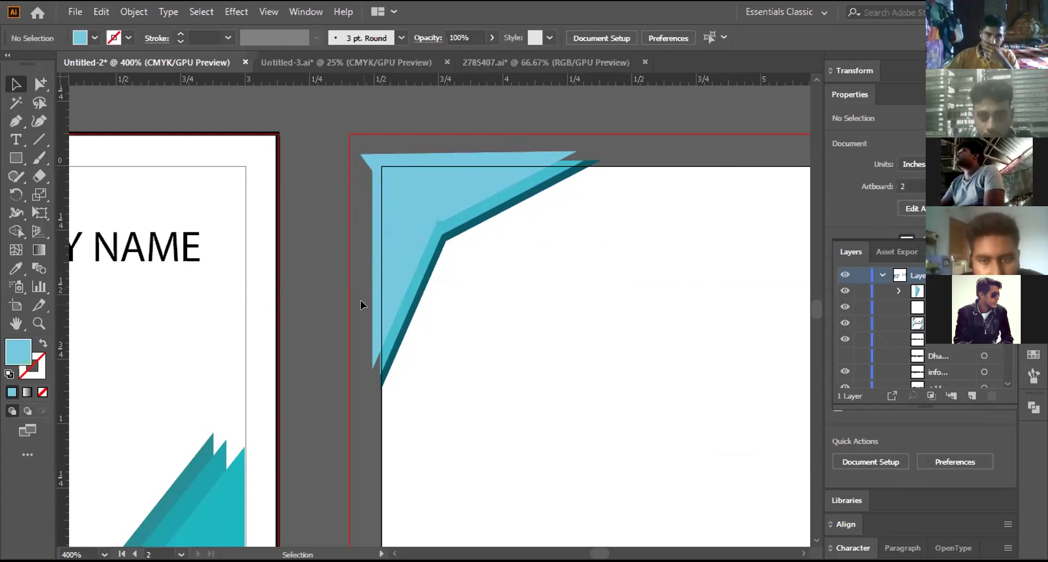
pyautogui.hotkey('ctrl', '-')
pyautogui.hotkey('ctrl', '-')
pyautogui.hotkey('ctrl', '-')
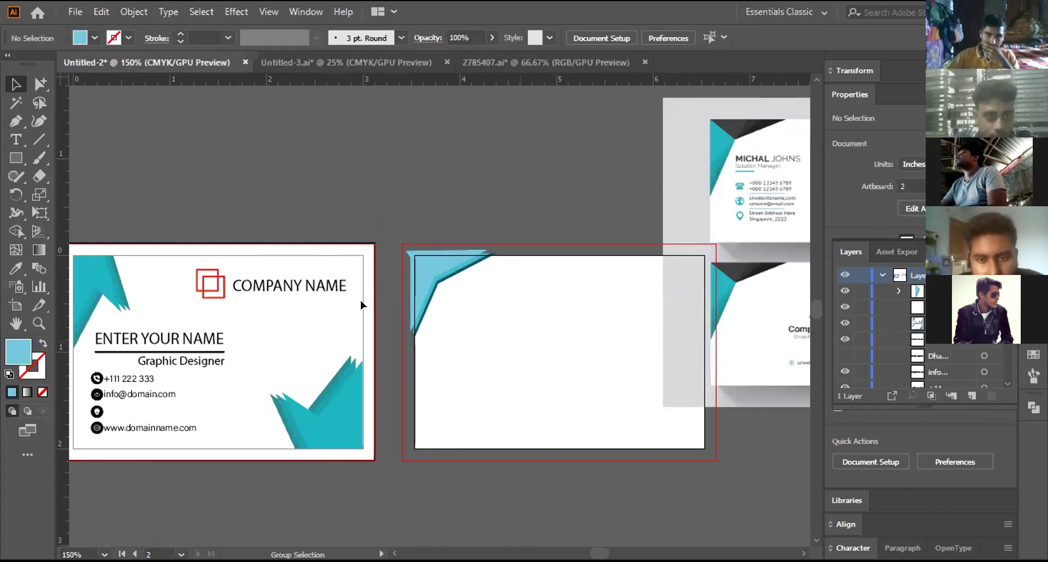
pyautogui.hotkey('ctrl', '+')
pyautogui.hotkey('ctrl', '-')
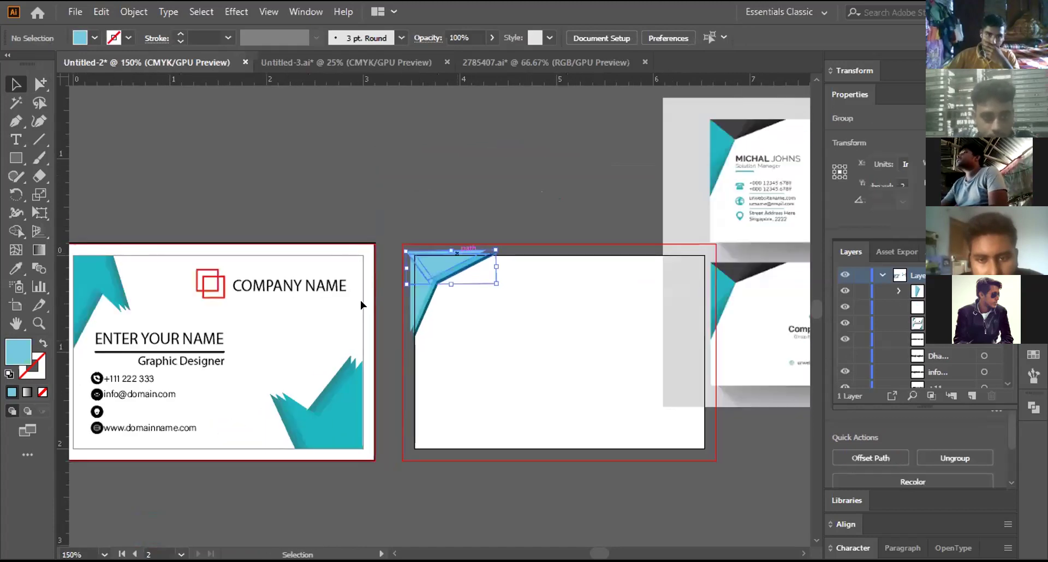
pyautogui.hotkey('ctrl', '+')
pyautogui.hotkey('ctrl', '+')
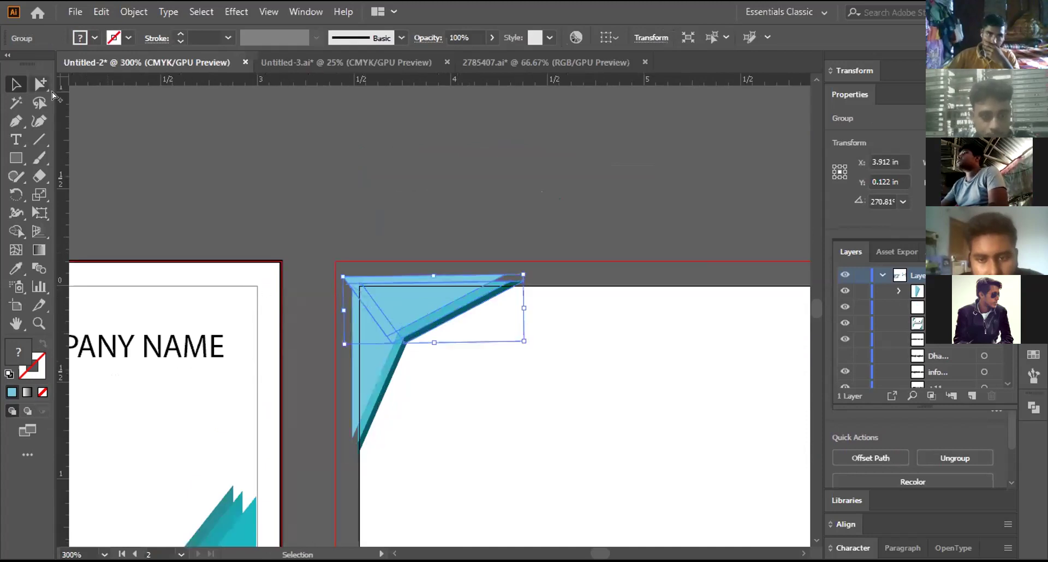
# Step: Make the light-blue triangle in the top corner piece black
pyautogui.click(48, 89)
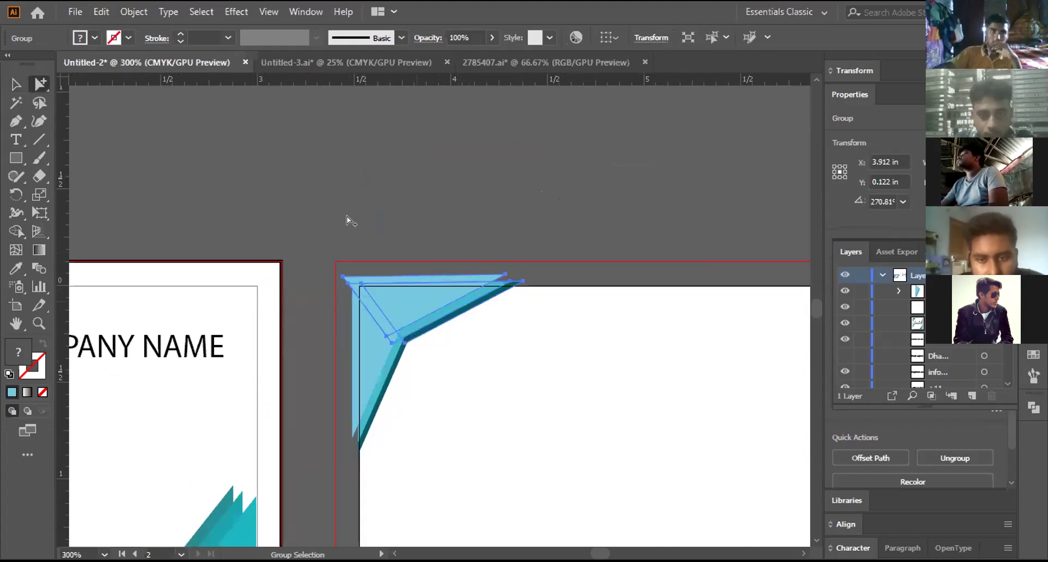
pyautogui.click(346, 216)
pyautogui.hotkey('ctrl', 'z')
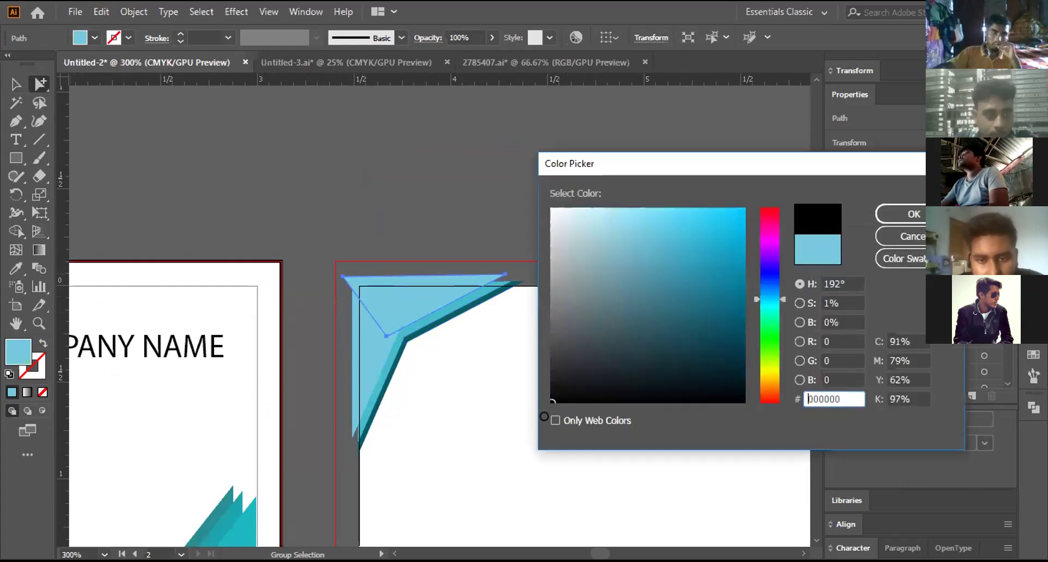
pyautogui.click(901, 214)
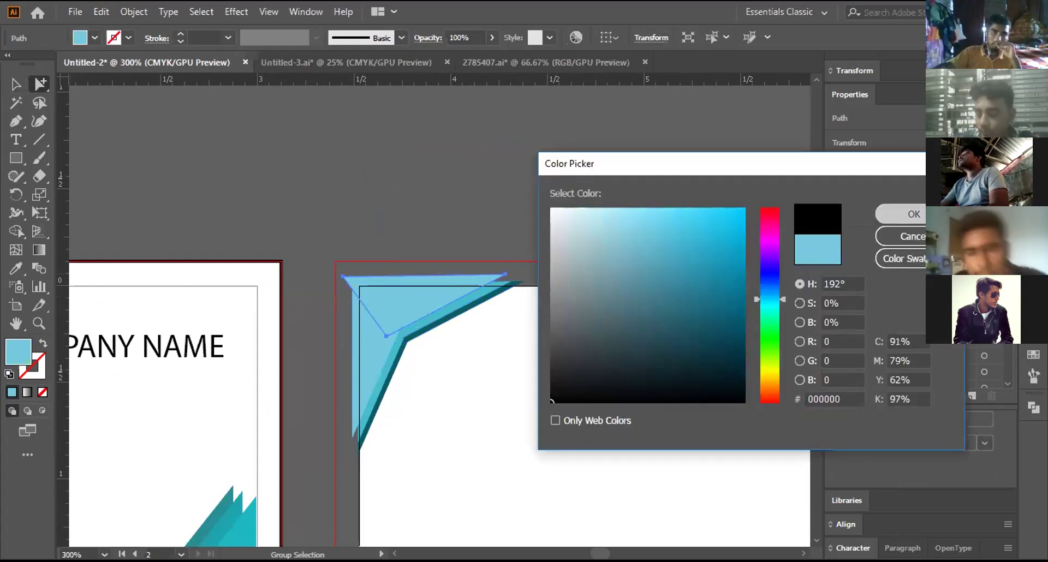
pyautogui.click(498, 165)
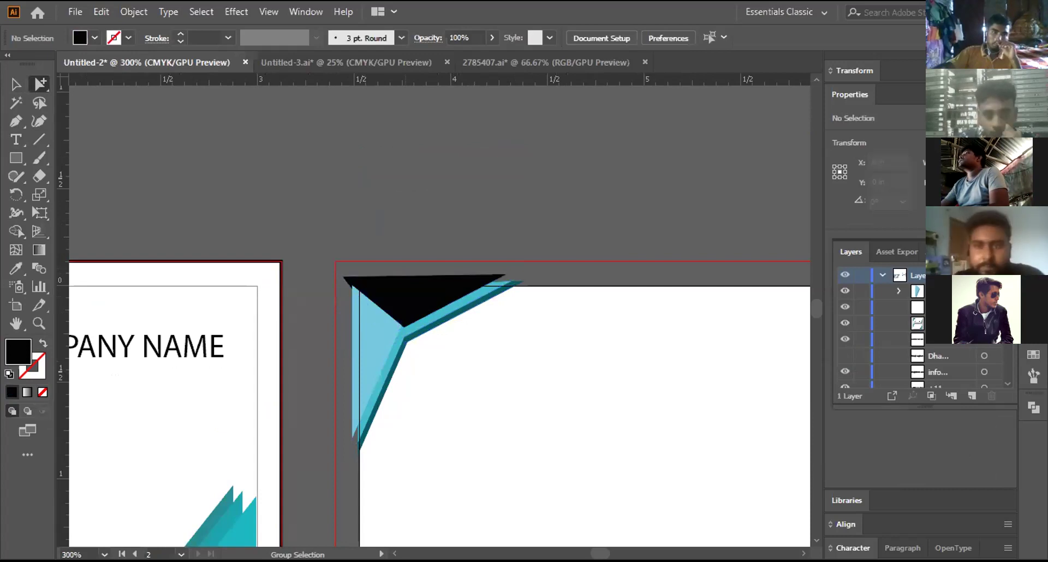
# Step: Fill the edge strip with dark grey 363838, undo it, and apply a lighter grey instead
pyautogui.hotkey('ctrl', 'z')
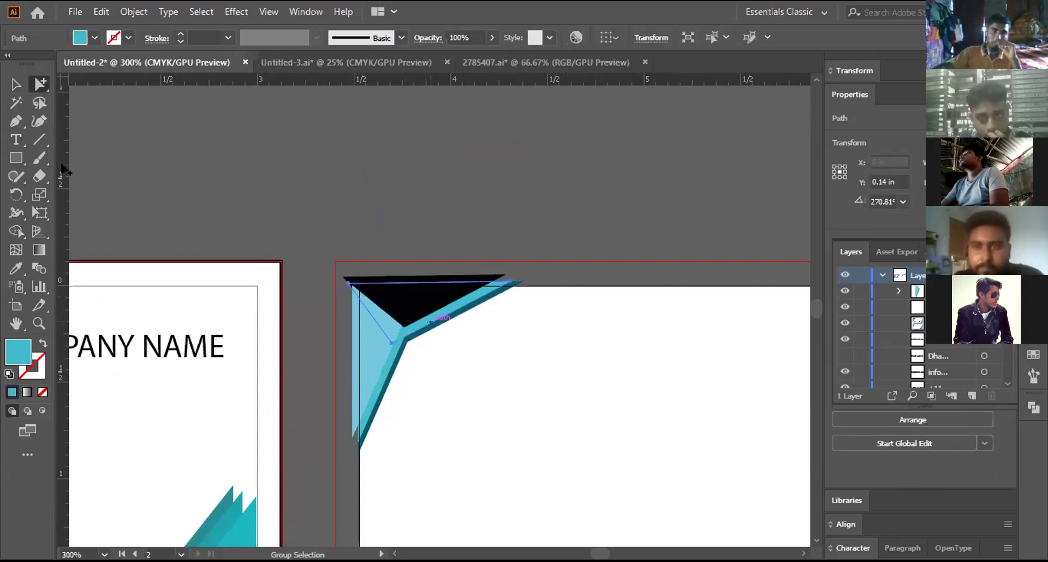
pyautogui.doubleClick(16, 351)
pyautogui.write('363838')
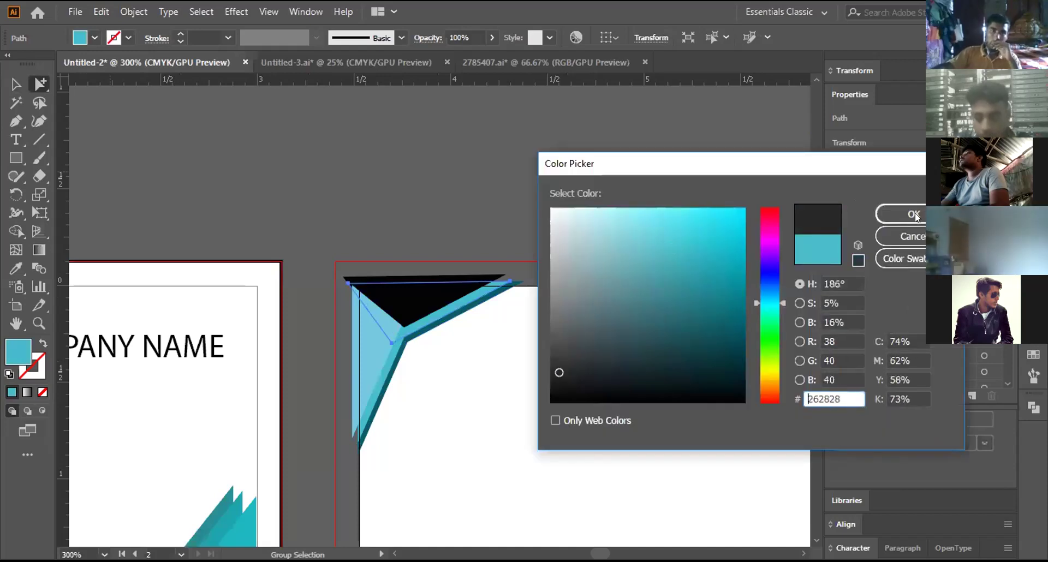
pyautogui.press('Return')
pyautogui.click(508, 161)
pyautogui.hotkey('ctrl', 'z')
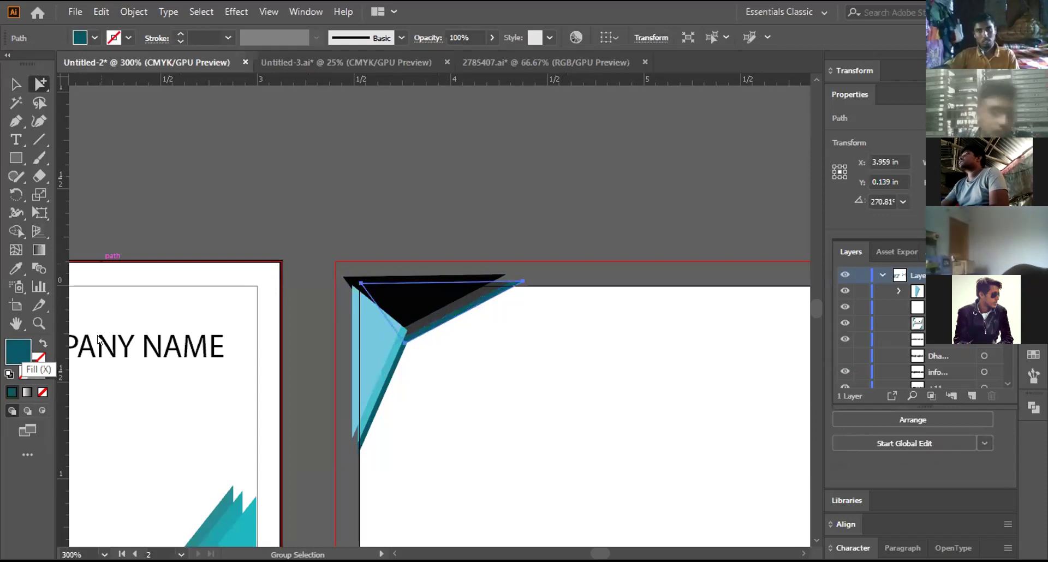
pyautogui.doubleClick(18, 352)
pyautogui.moveTo(578, 364)
pyautogui.mouseDown()
pyautogui.moveTo(587, 355)
pyautogui.moveTo(552, 327)
pyautogui.moveTo(563, 304)
pyautogui.mouseUp()
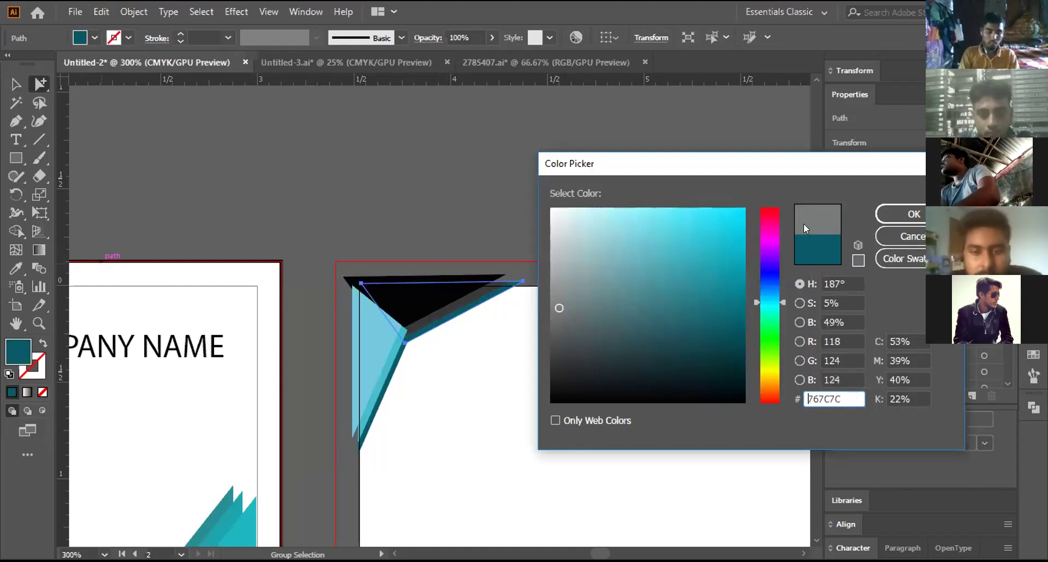
pyautogui.click(896, 214)
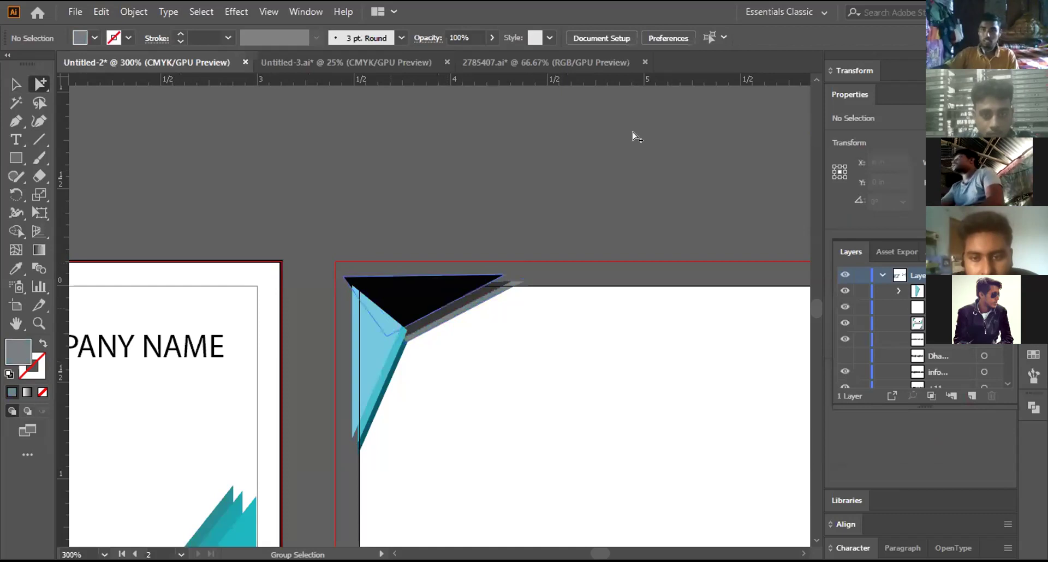
# Step: Shift the black triangle slightly right and zoom in close on the corner
pyautogui.moveTo(422, 307); pyautogui.dragTo(426, 308)
pyautogui.click(608, 163)
pyautogui.hotkey('ctrl', '-')
pyautogui.hotkey('ctrl', '+')
pyautogui.hotkey('ctrl', '+')
# Step: Zoom back out to 300% and dismiss the new document settings
pyautogui.hotkey('ctrl', '-')
pyautogui.hotkey('ctrl', '-')
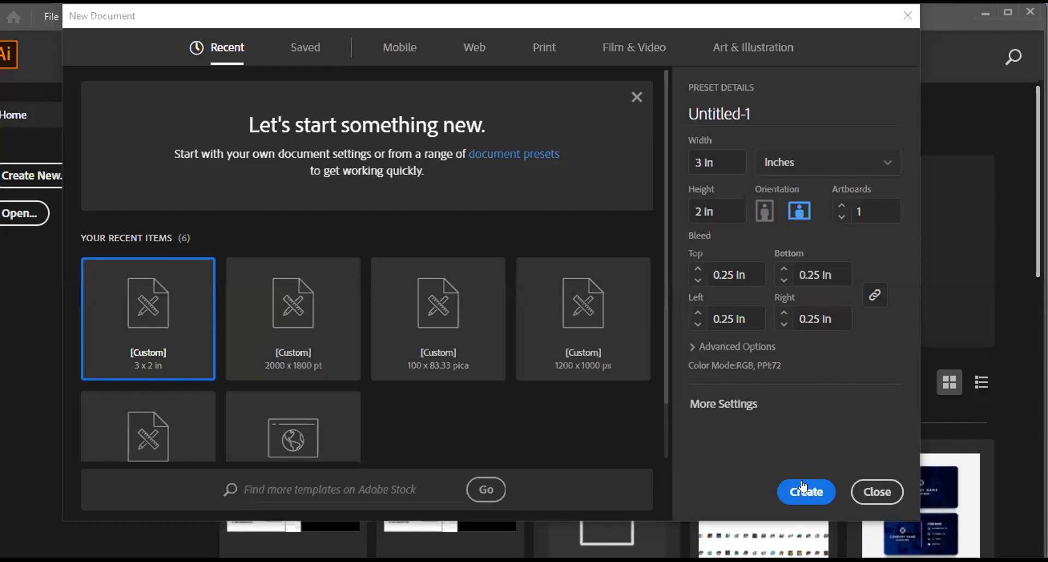
pyautogui.press('Escape')
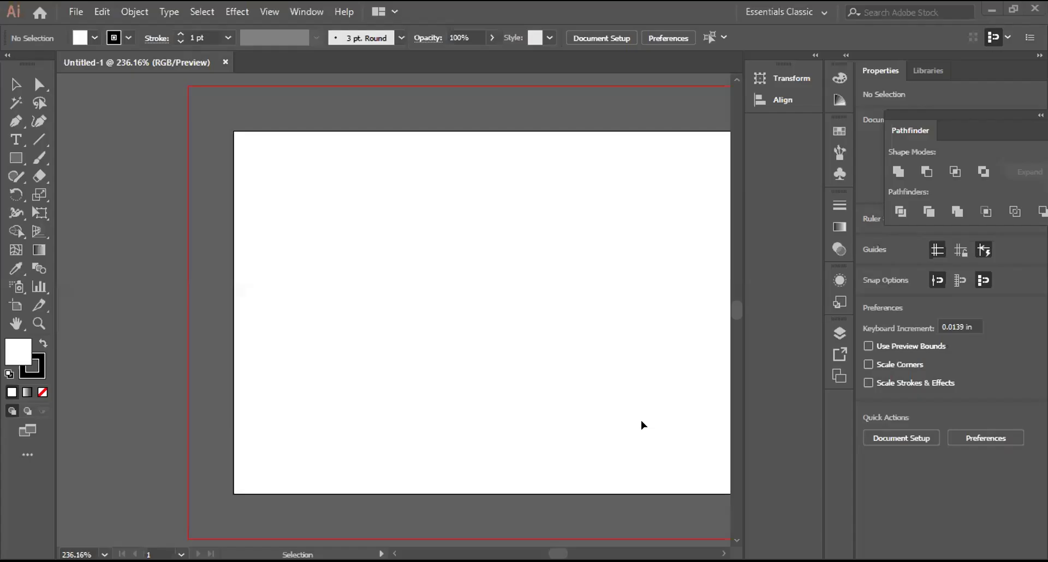
# Step: Draw a white rectangle covering the whole bleed area of the new artboard
pyautogui.scroll(-1, 641, 426)
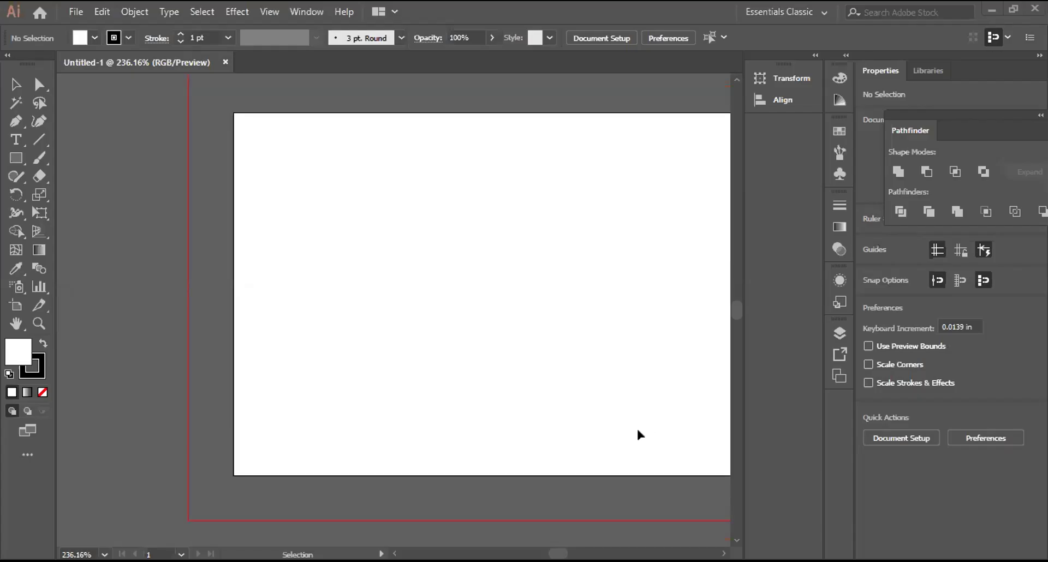
pyautogui.scroll(1, 632, 440)
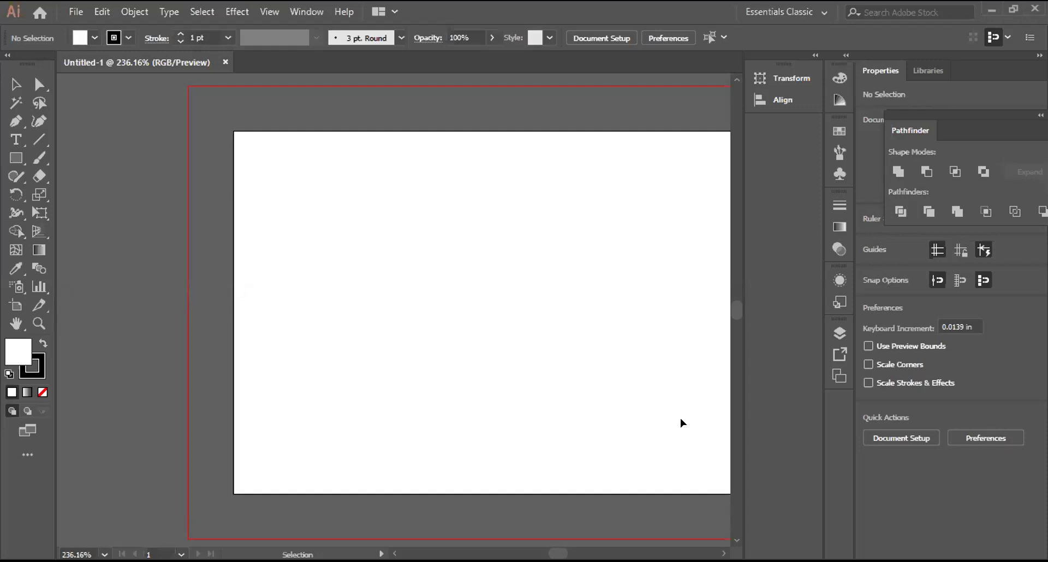
pyautogui.hotkey('ctrl', '=')
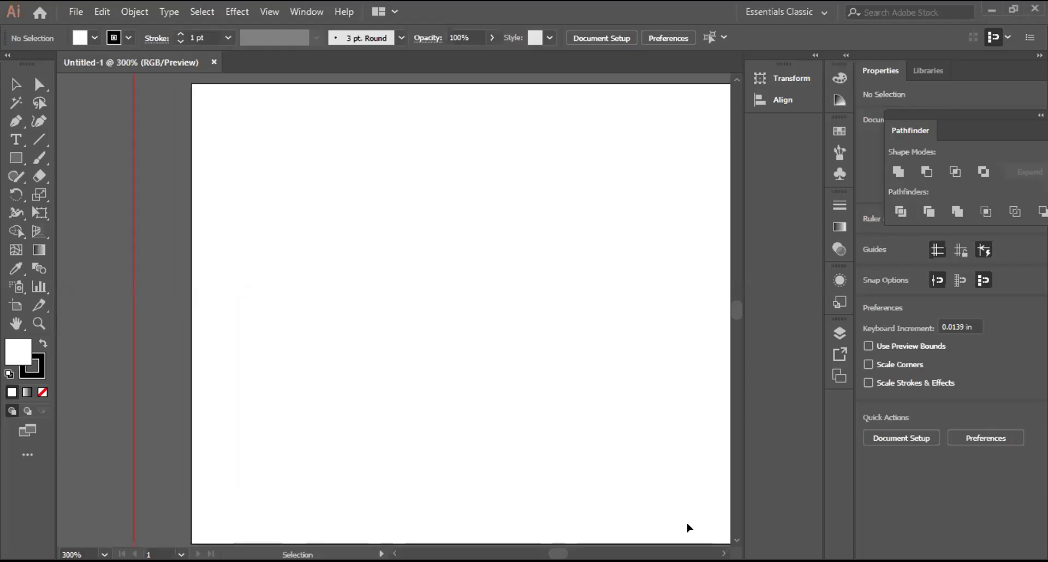
pyautogui.hotkey('ctrl', '-')
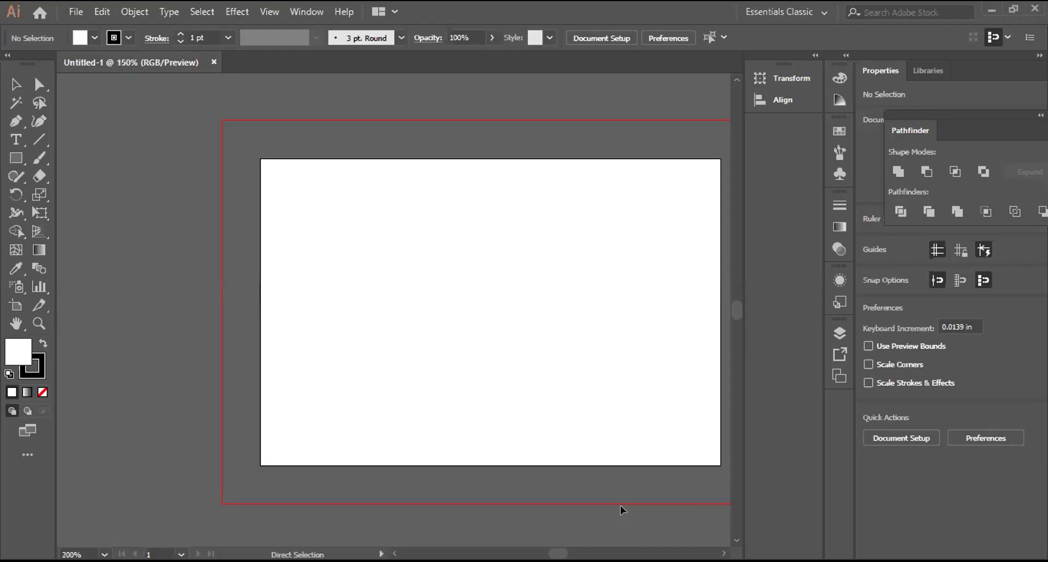
pyautogui.hotkey('ctrl', '-')
pyautogui.hscroll(3, 620, 506)
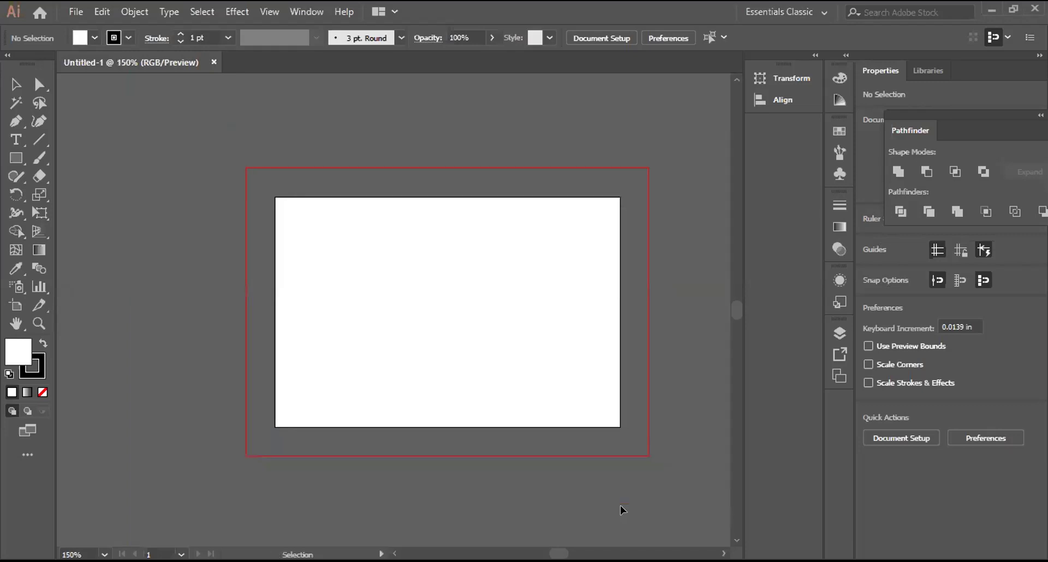
pyautogui.hscroll(1, 620, 506)
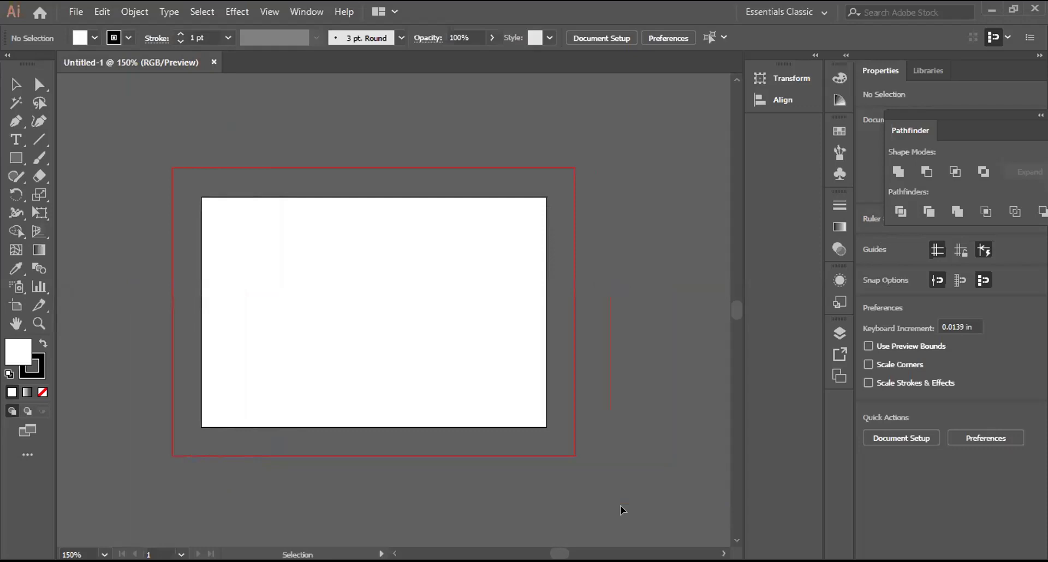
pyautogui.click(15, 158)
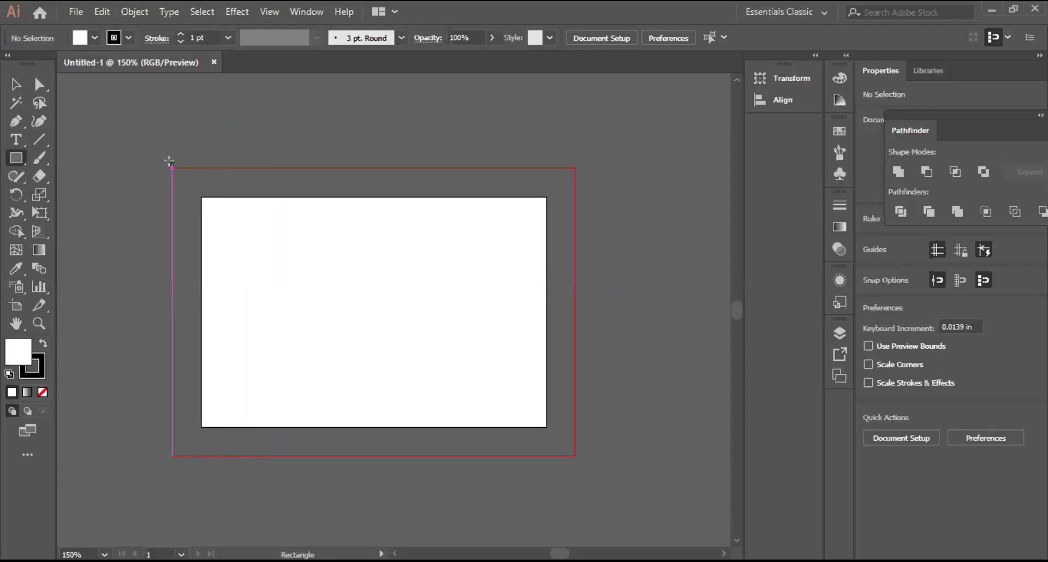
pyautogui.moveTo(172, 168); pyautogui.dragTo(571, 453)
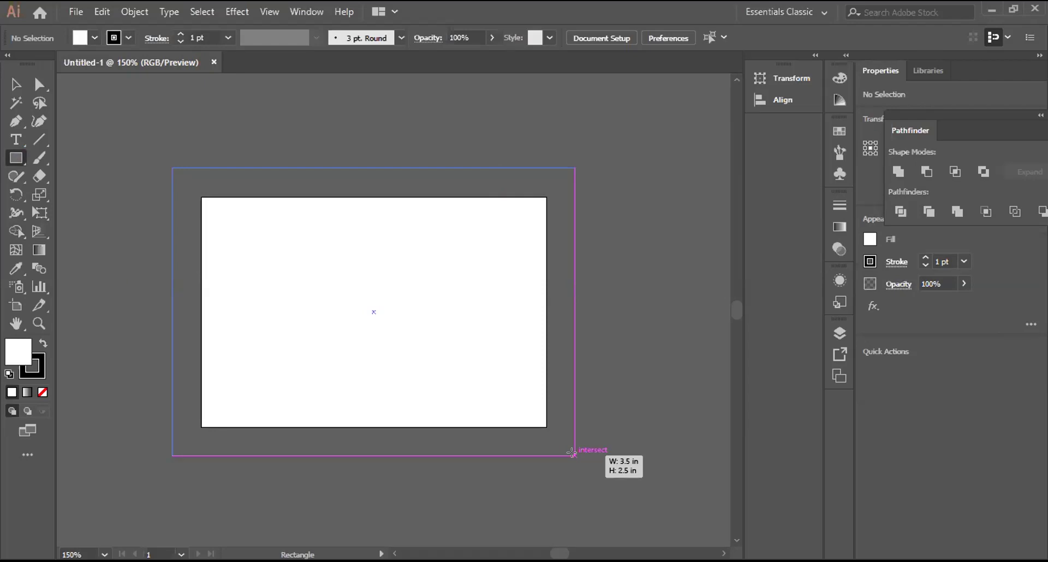
pyautogui.moveTo(571, 453); pyautogui.dragTo(574, 455)
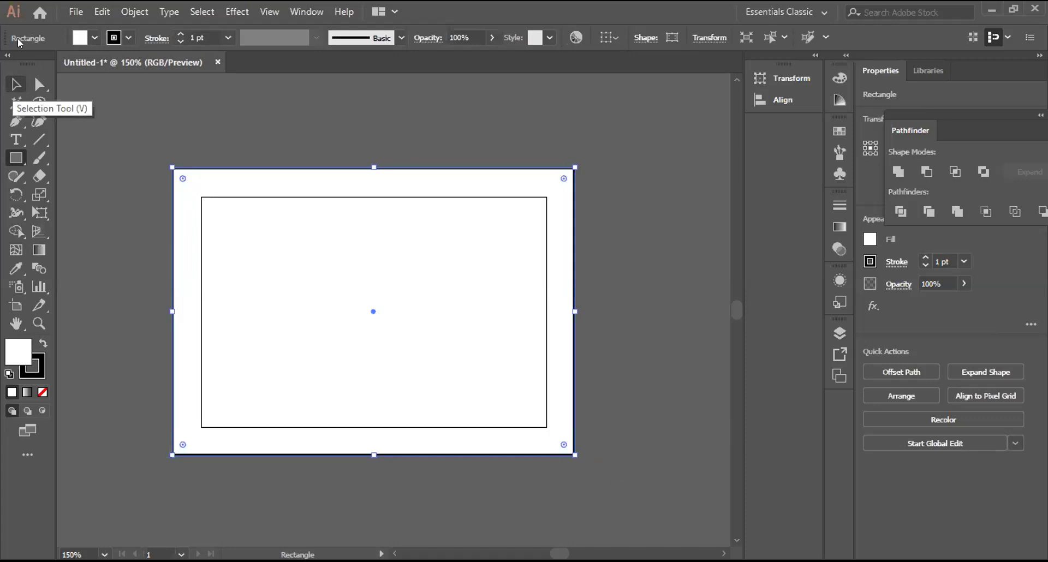
# Step: Deselect it and open the Rectangle dialog for an exact-size rectangle, showing 3.5 × 2.5 in
pyautogui.press('v')
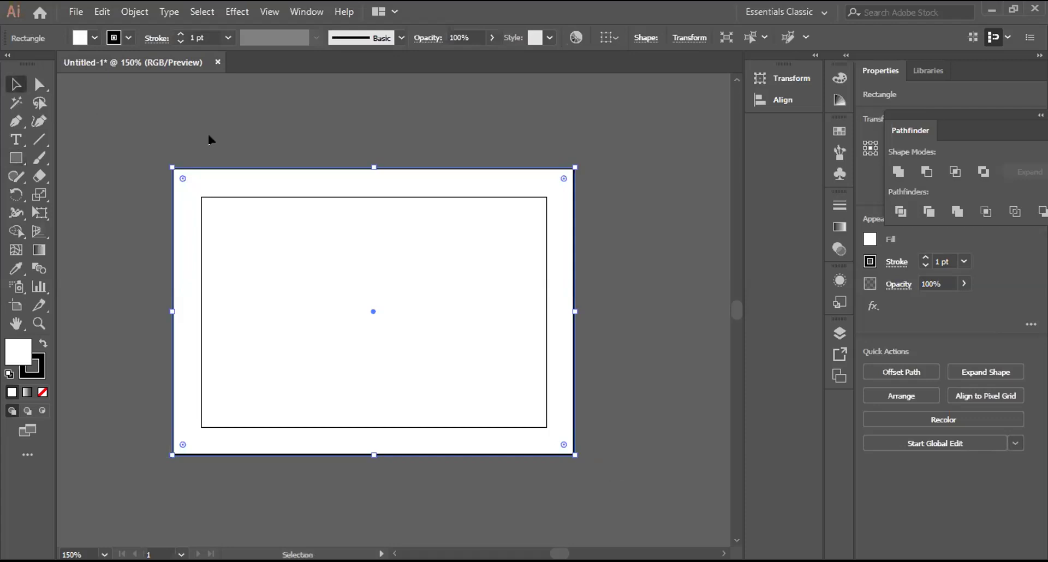
pyautogui.click(207, 138)
pyautogui.click(16, 158)
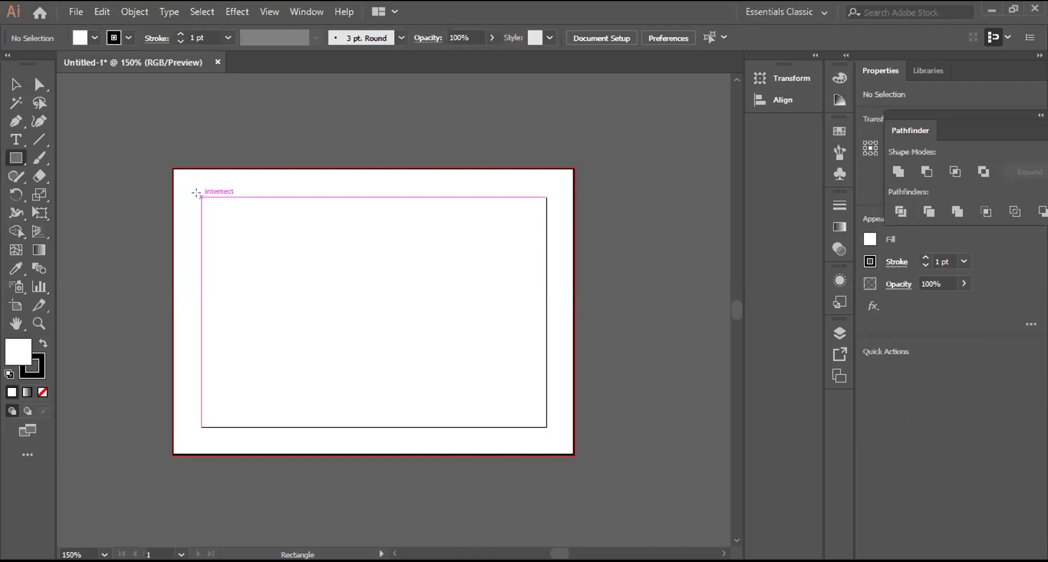
pyautogui.click(541, 424)
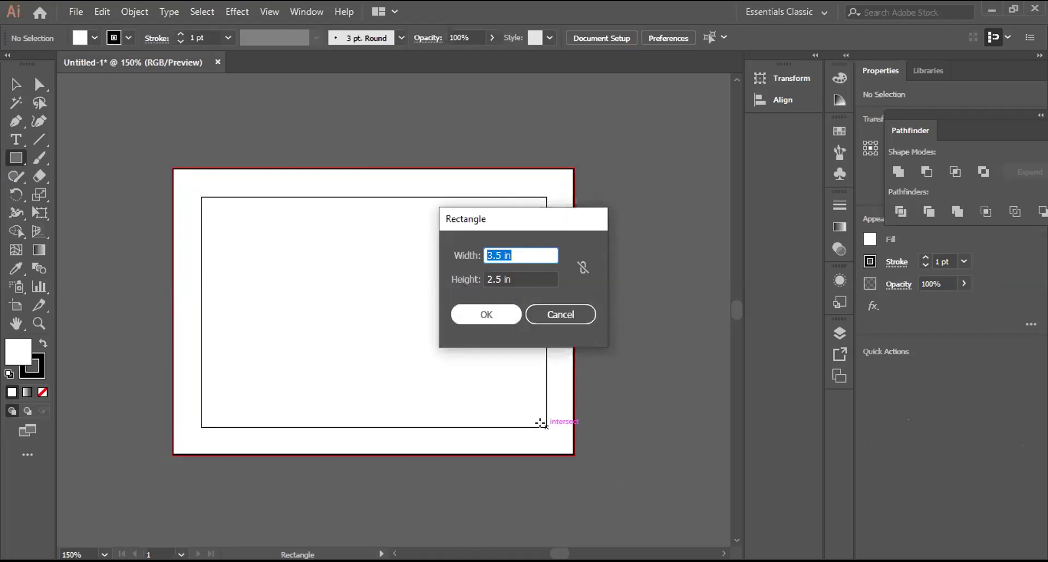
# Step: Create a 3.5 × 2.5 in rectangle, move it onto the artboard, and delete it
pyautogui.press('Return')
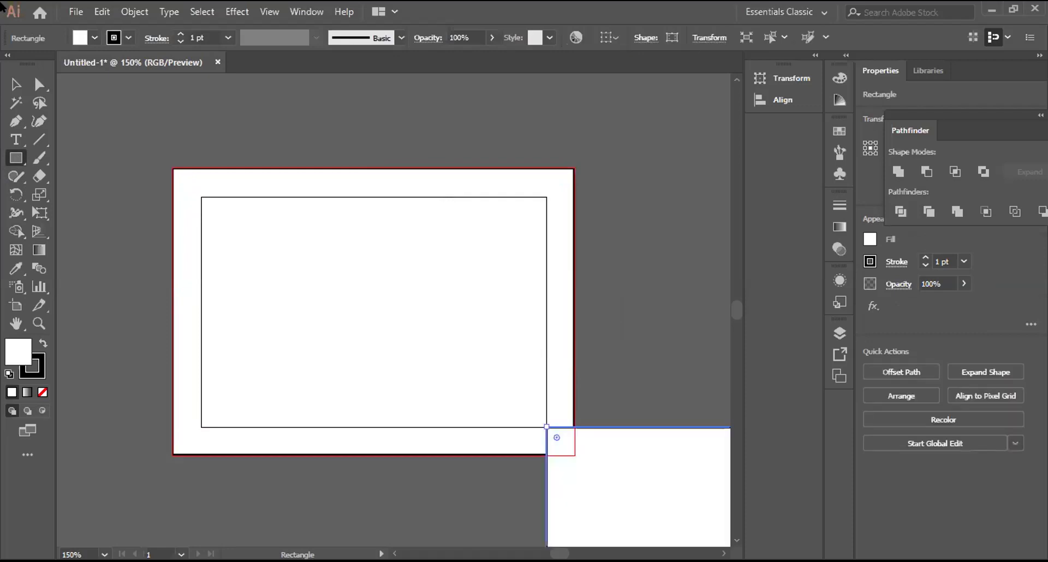
pyautogui.press('v')
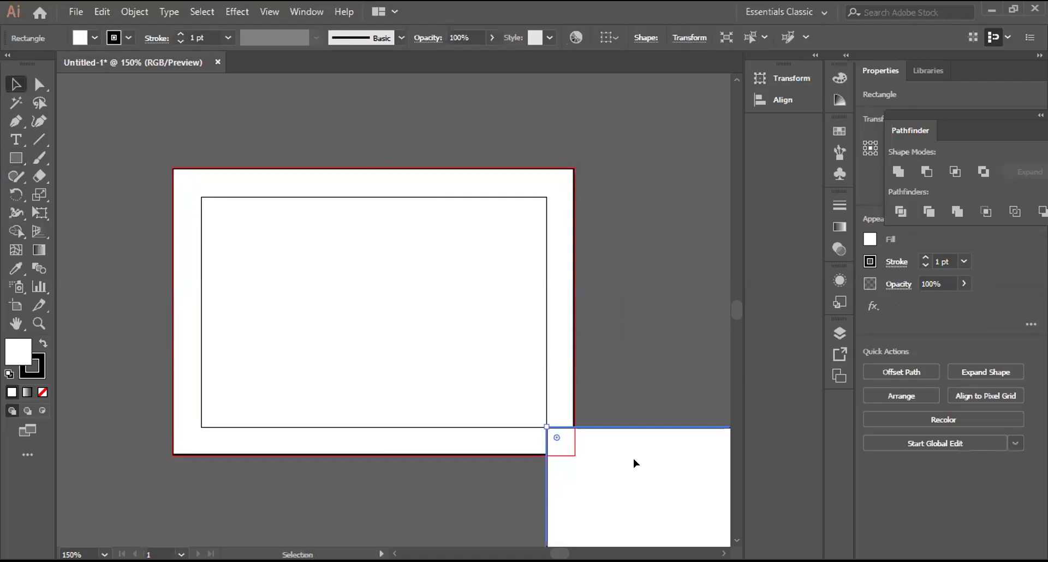
pyautogui.moveTo(648, 473); pyautogui.dragTo(295, 236)
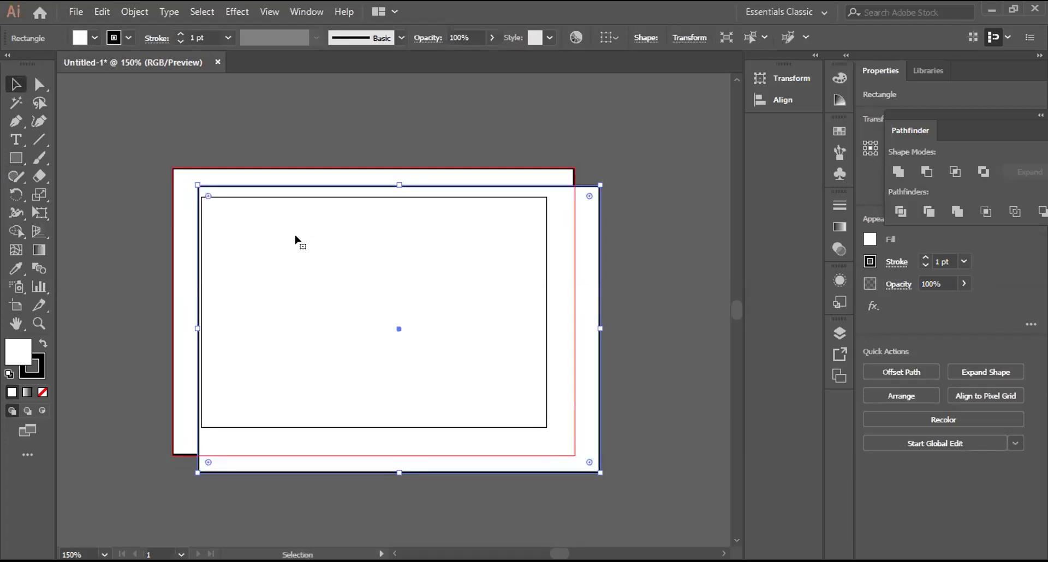
pyautogui.press('Delete')
# Step: Create a trial rectangle with width reduced to 3 in and a shortened height, then delete it
pyautogui.click(18, 157)
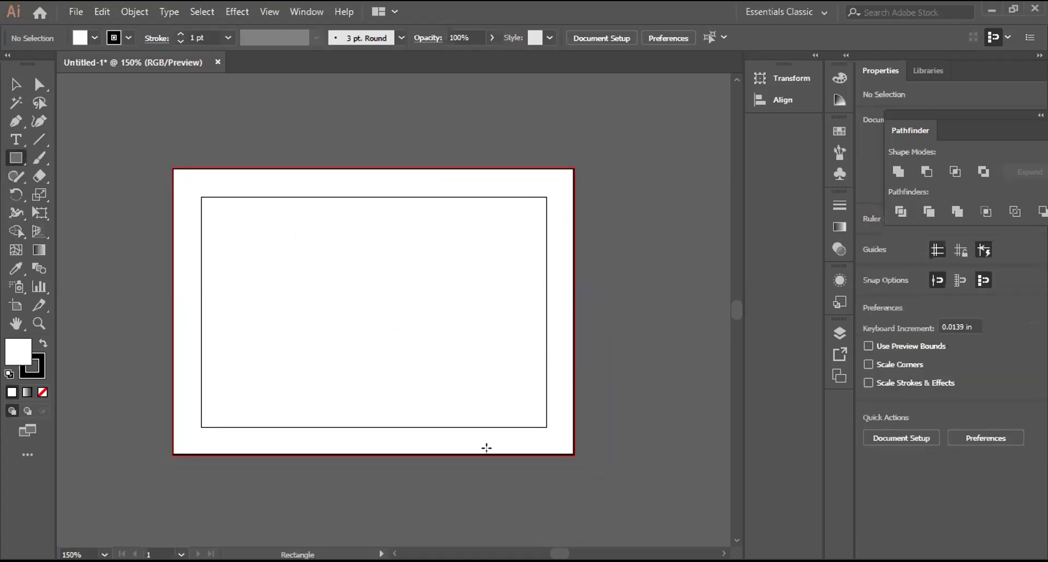
pyautogui.click(196, 192)
pyautogui.press('End')
pyautogui.press('Left')
pyautogui.press('Left')
pyautogui.press('BackSpace')
pyautogui.press('BackSpace')
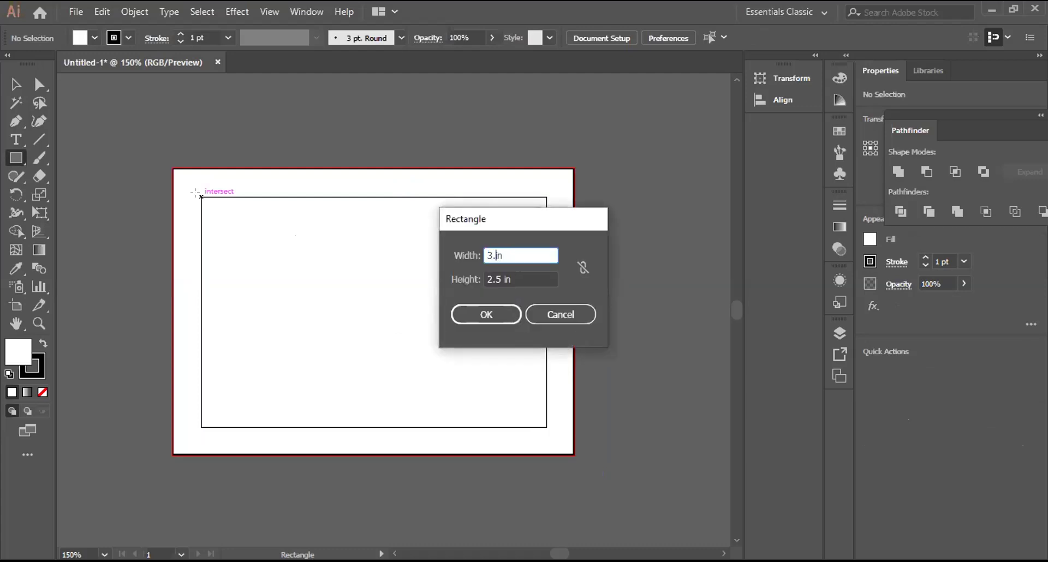
pyautogui.press('BackSpace')
pyautogui.press('Tab')
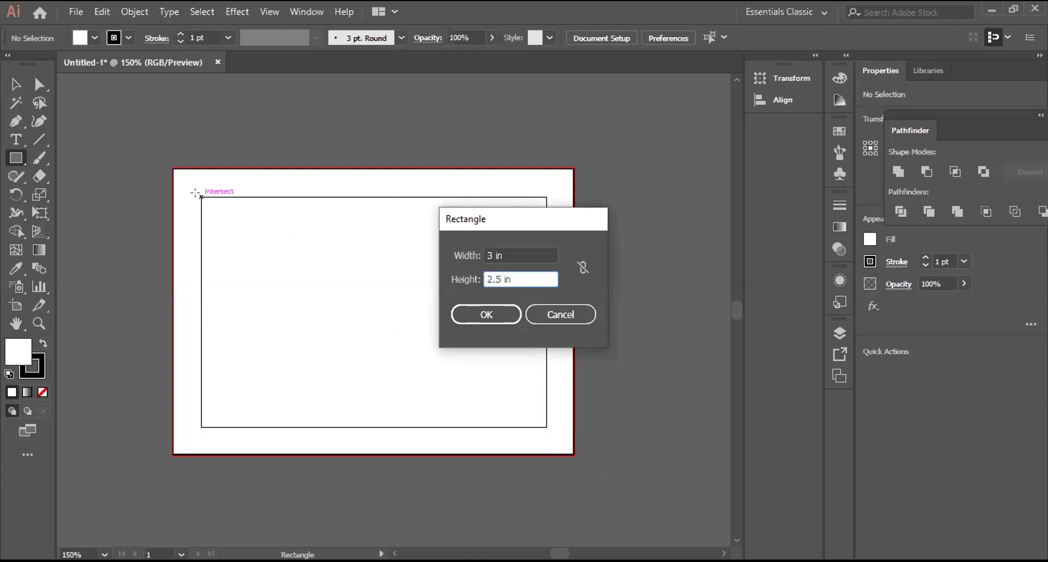
pyautogui.press('BackSpace')
pyautogui.press('BackSpace')
pyautogui.press('Return')
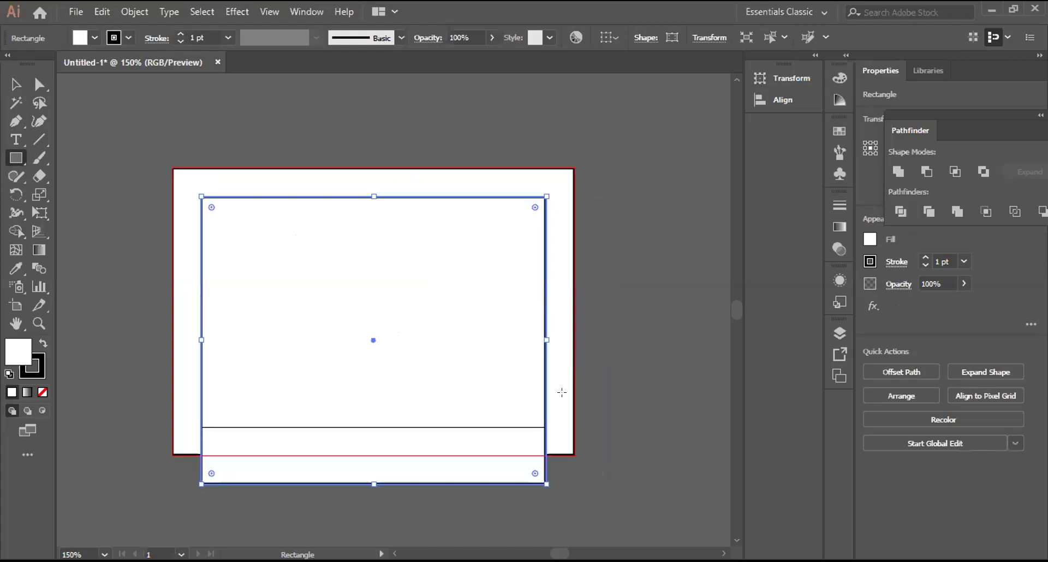
pyautogui.press('Delete')
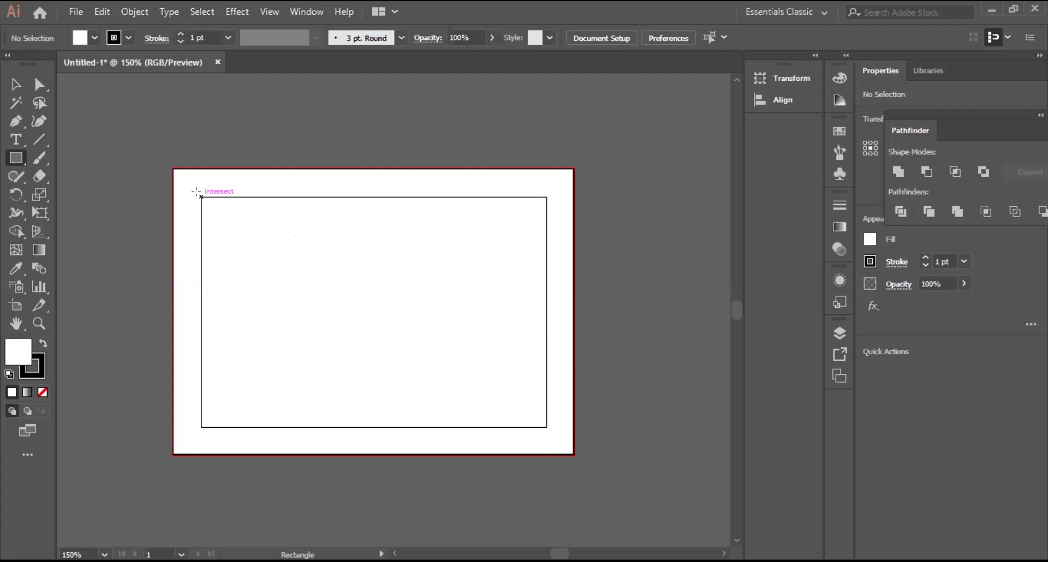
# Step: Create a 3.5 × 2 in rectangle, position it over the artboard, then delete it
pyautogui.click(197, 192)
pyautogui.press('End')
pyautogui.press('Tab')
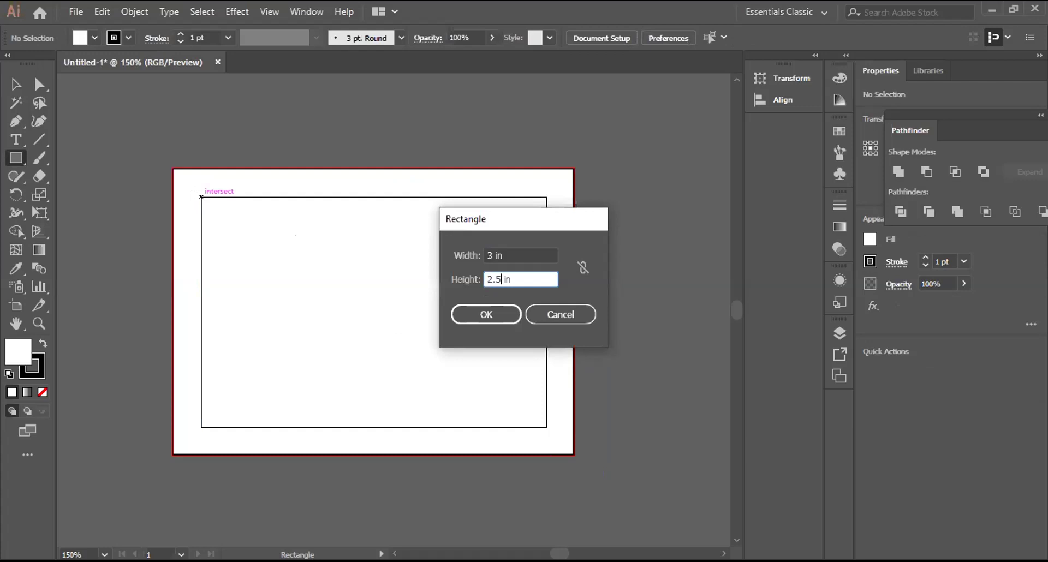
pyautogui.hotkey('shift', 'Tab')
pyautogui.write('.5')
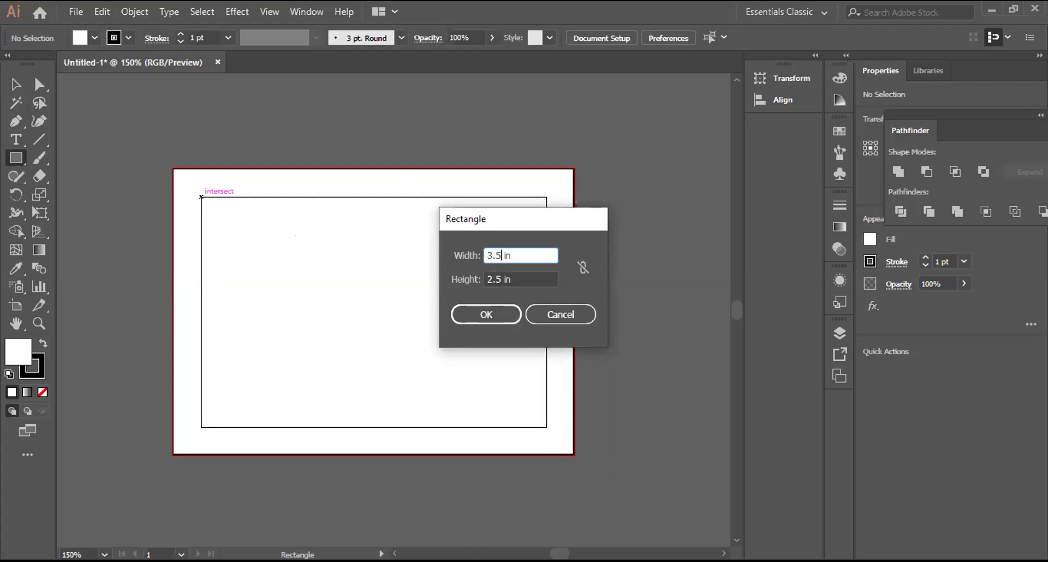
pyautogui.press('Tab')
pyautogui.press('BackSpace')
pyautogui.press('BackSpace')
pyautogui.press('BackSpace')
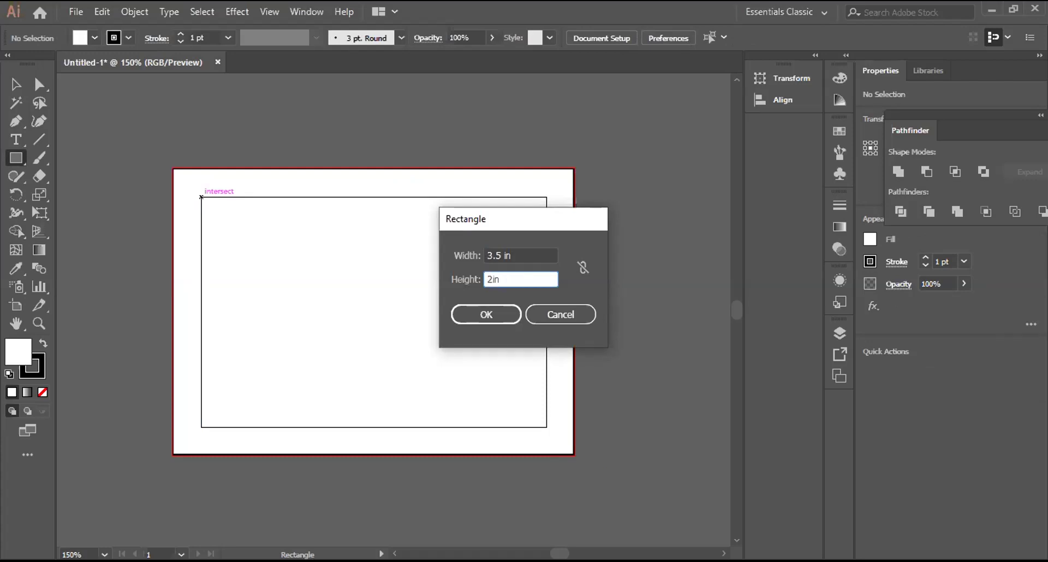
pyautogui.press('Return')
pyautogui.press('v')
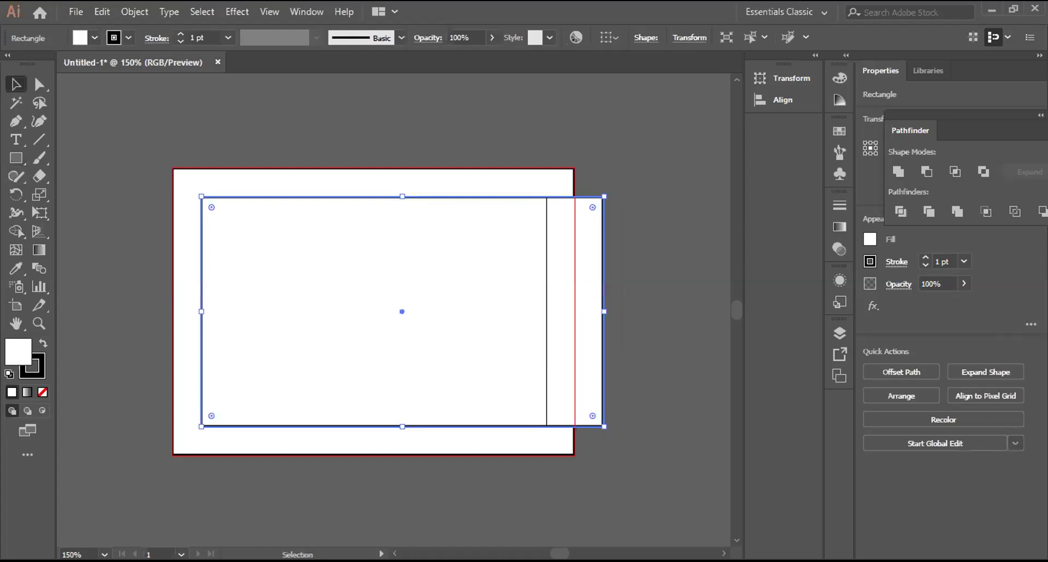
pyautogui.moveTo(403, 312); pyautogui.dragTo(402, 312)
pyautogui.press('Right')
pyautogui.press('Right')
pyautogui.press('Right')
pyautogui.press('Right')
pyautogui.press('Right')
pyautogui.press('Right')
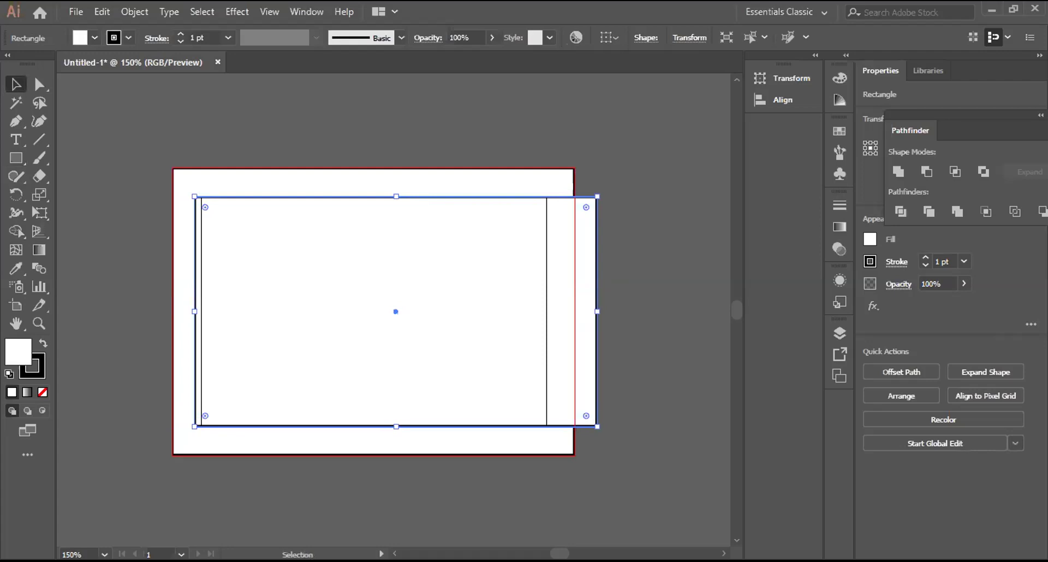
pyautogui.press('Delete')
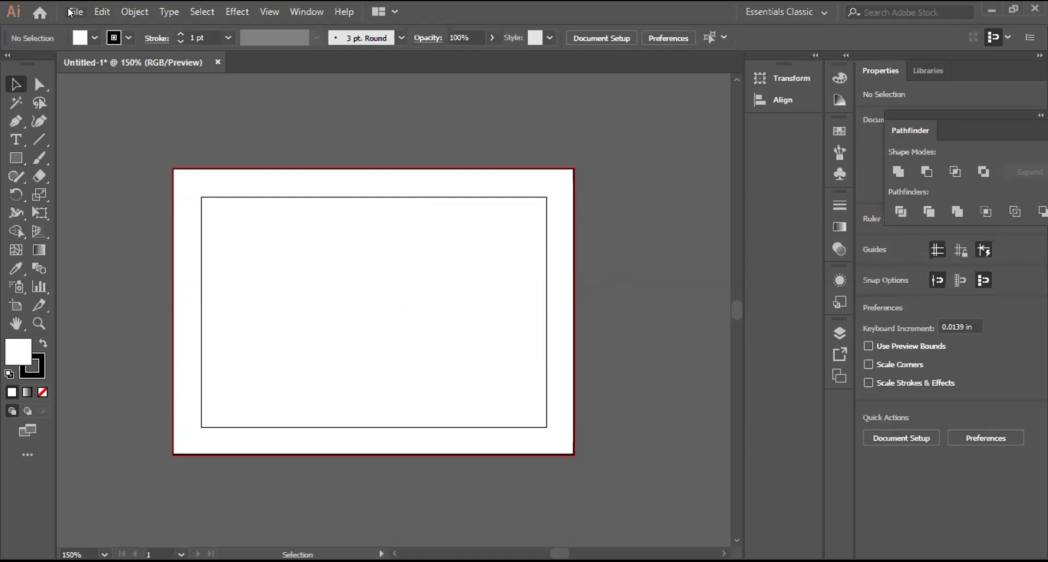
# Step: Create a new document with width 3.5 in, height 2 in, and 0.25 in bleed
pyautogui.click(73, 12)
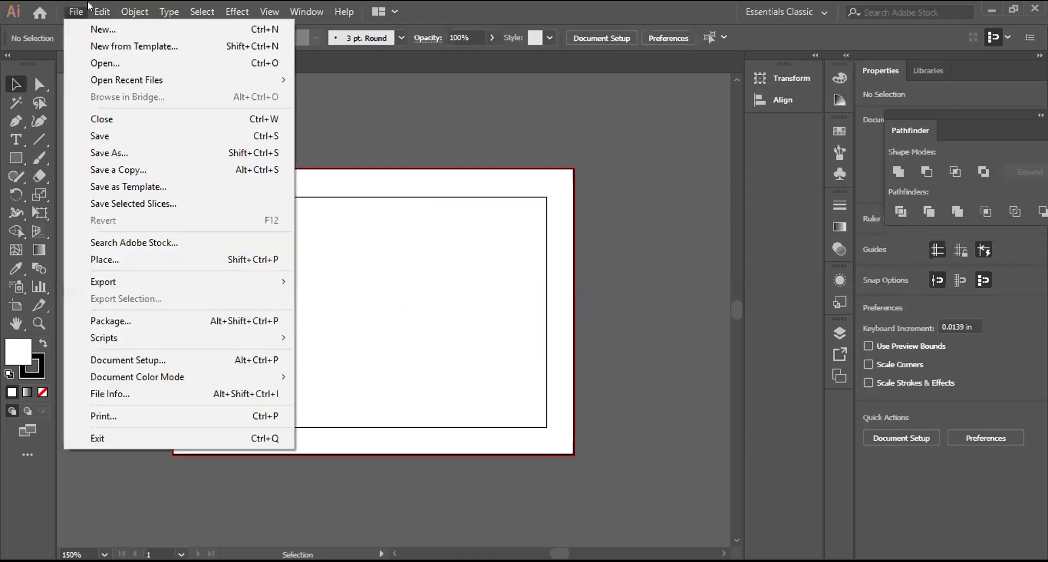
pyautogui.press('Escape')
pyautogui.click(74, 11)
pyautogui.click(90, 22)
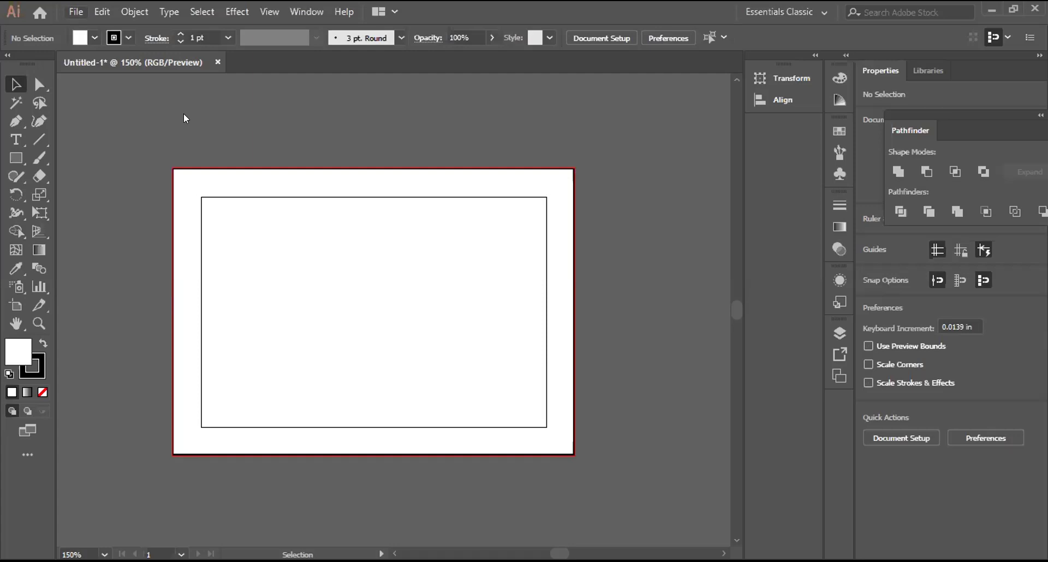
pyautogui.hotkey('ctrl', 'n')
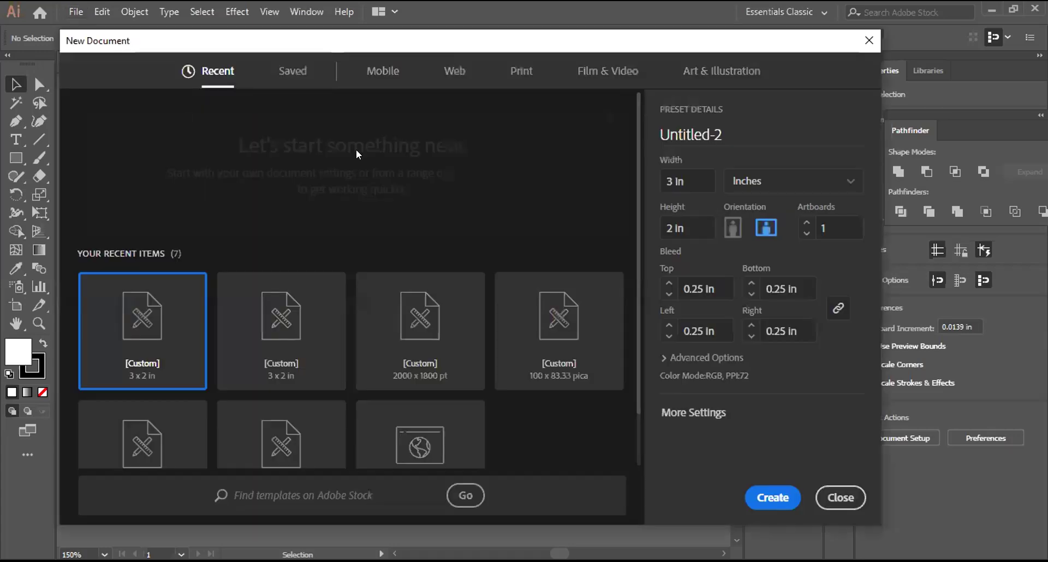
pyautogui.click(676, 181)
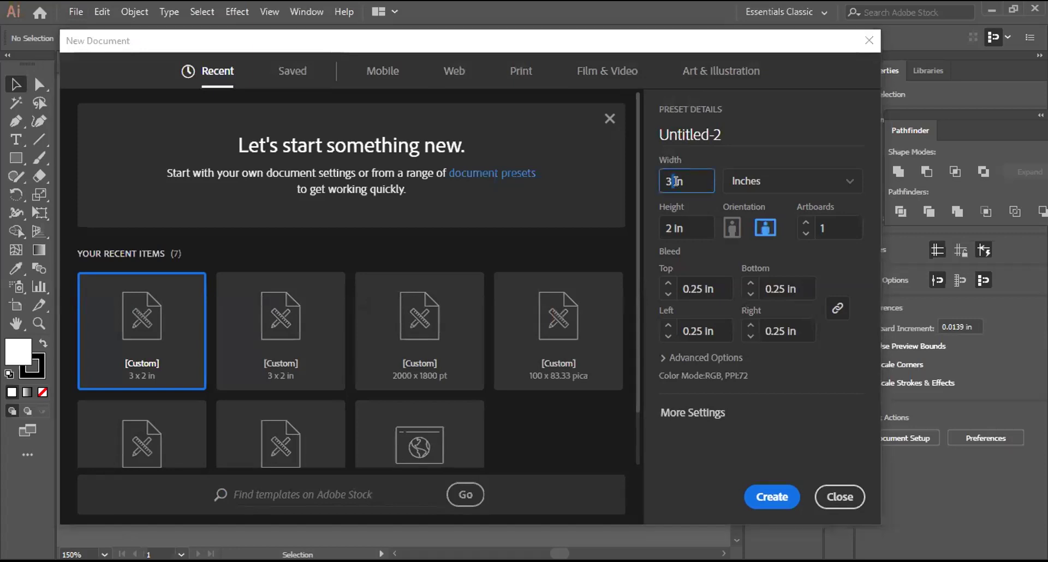
pyautogui.write('.')
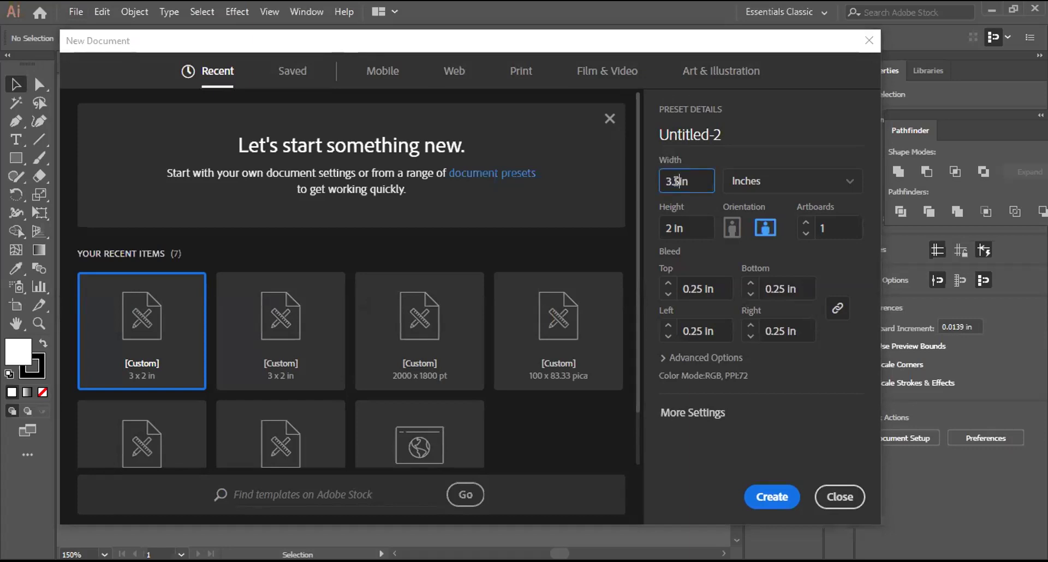
pyautogui.write('5')
pyautogui.click(769, 495)
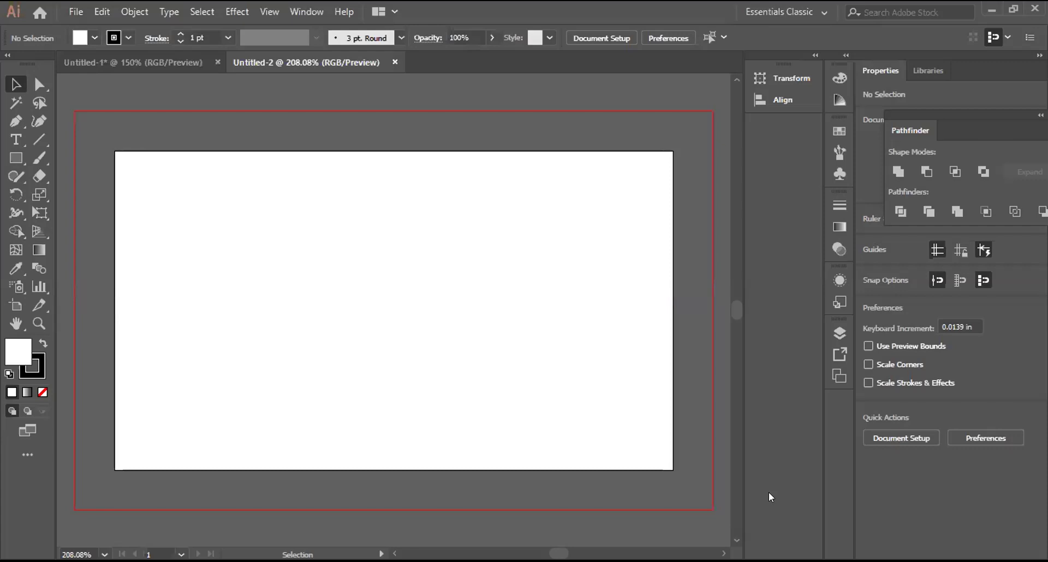
pyautogui.hotkey('ctrl', '-')
pyautogui.hotkey('ctrl', '-')
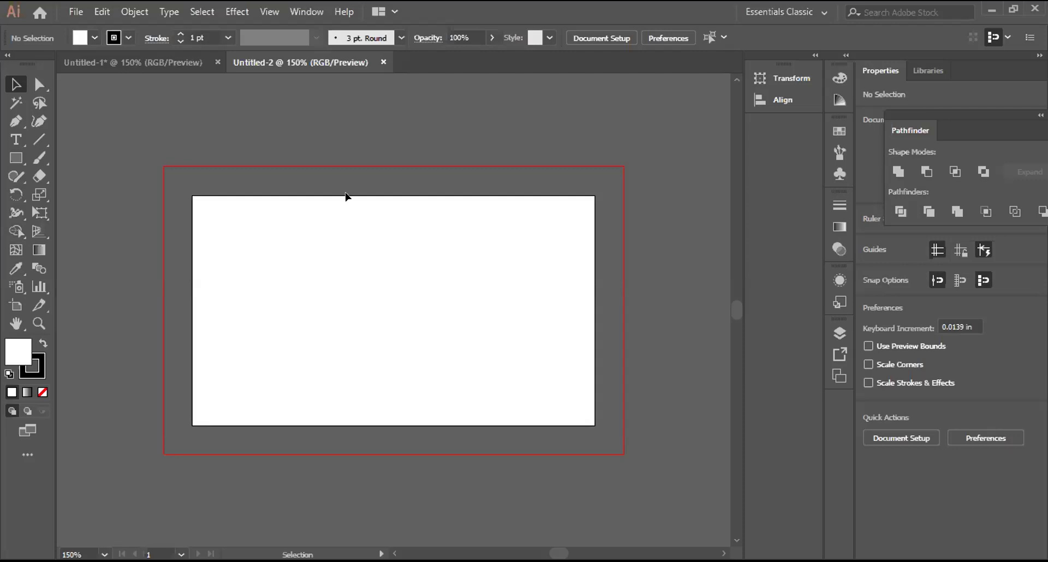
# Step: Draw a rectangle covering the new document's bleed area, then deselect it
pyautogui.click(15, 158)
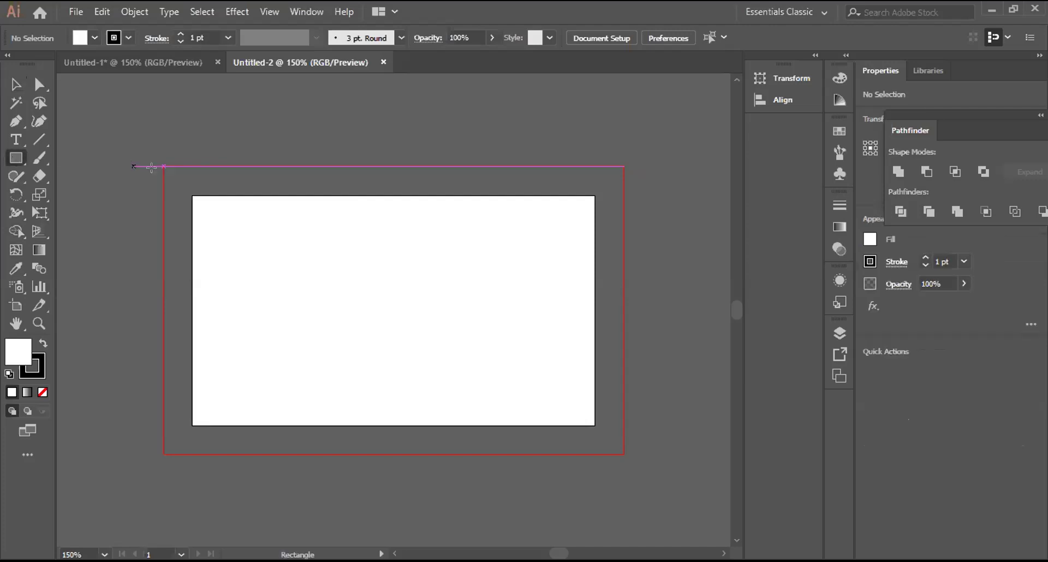
pyautogui.moveTo(163, 166); pyautogui.dragTo(611, 452)
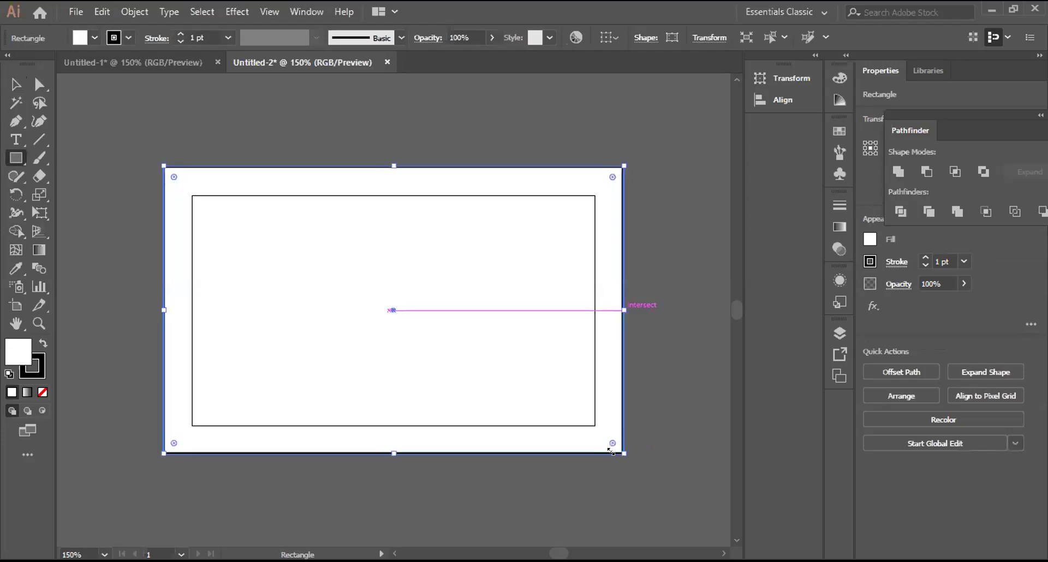
pyautogui.click(16, 84)
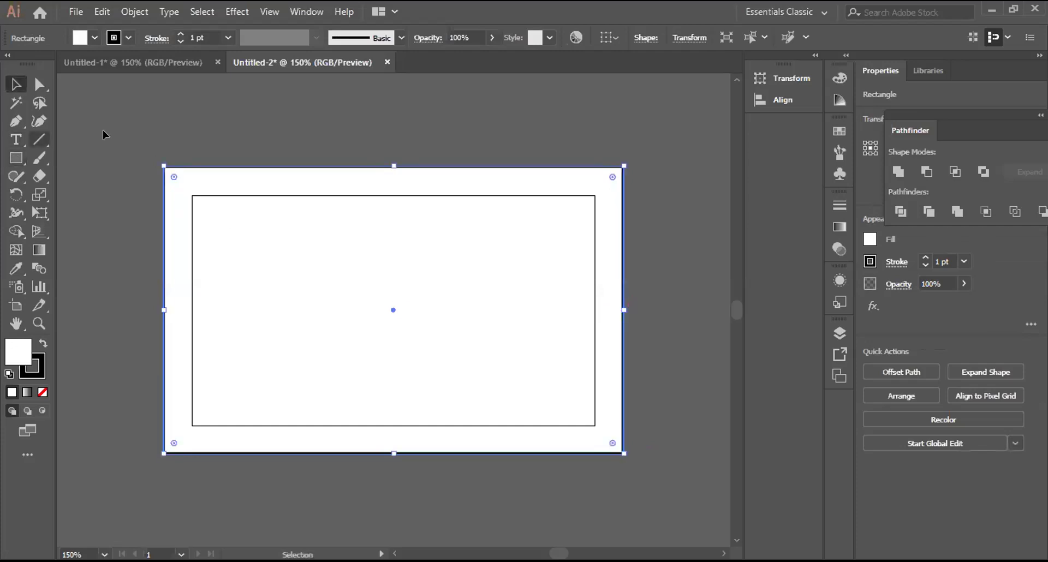
pyautogui.hotkey('ctrl', 'shift', 'a')
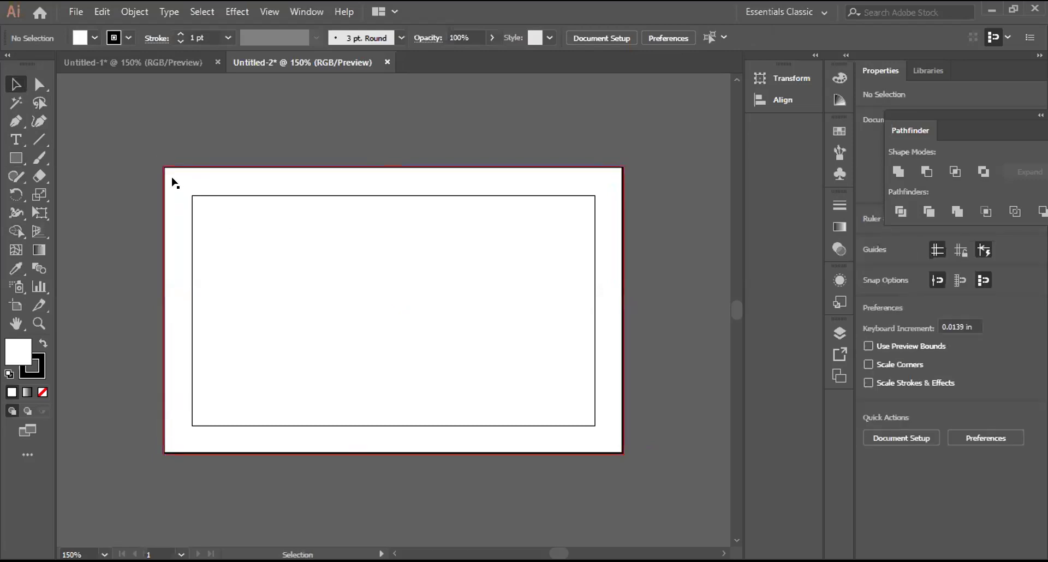
# Step: Draw a 3.5 × 2 in rectangle exactly over the inner card outline
pyautogui.click(15, 157)
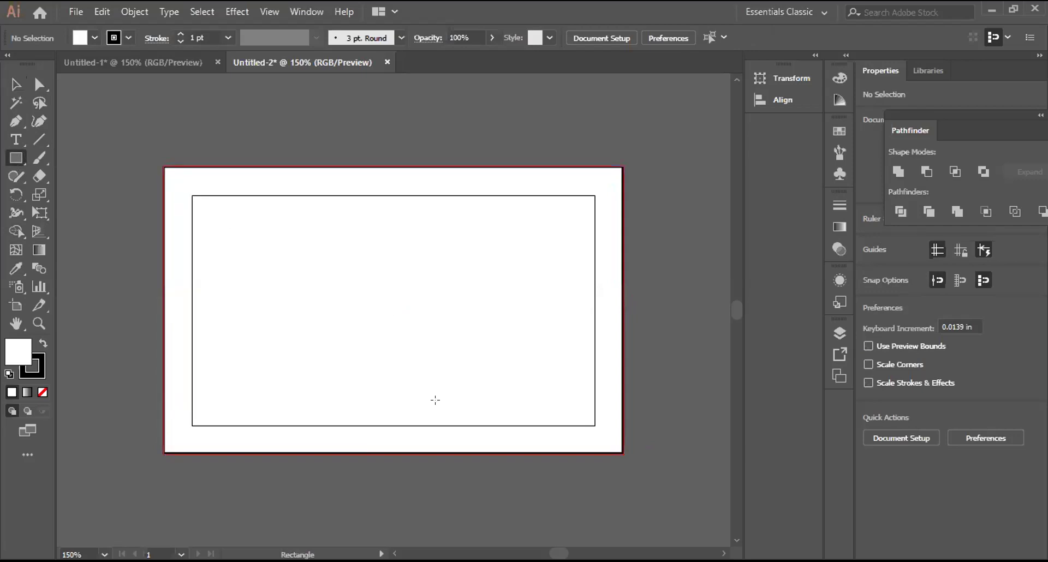
pyautogui.moveTo(192, 195); pyautogui.dragTo(594, 425)
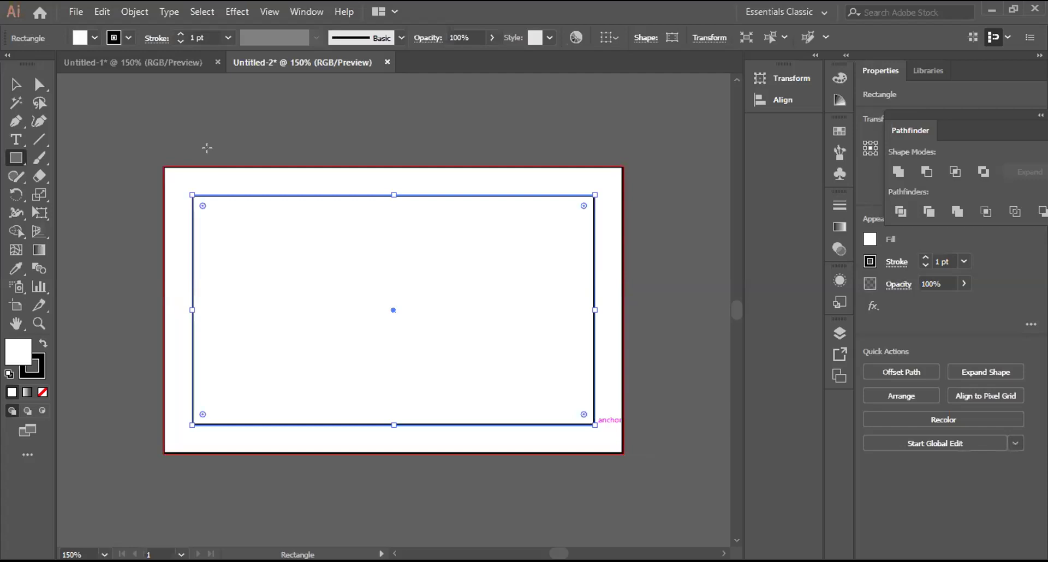
pyautogui.press('v')
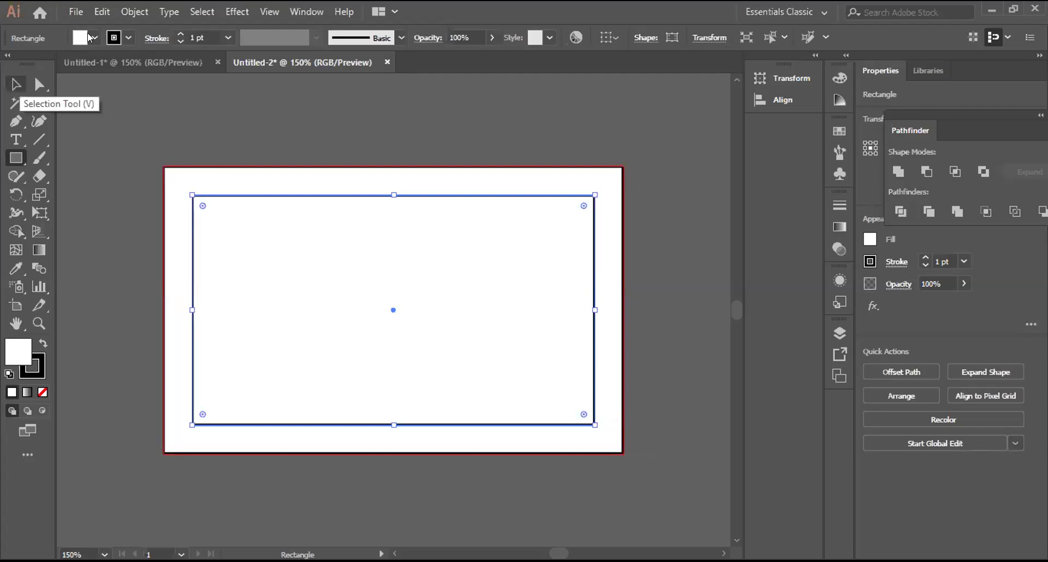
# Step: Fill the inner card rectangle with teal after trying light blue and orange swatches
pyautogui.click(92, 37)
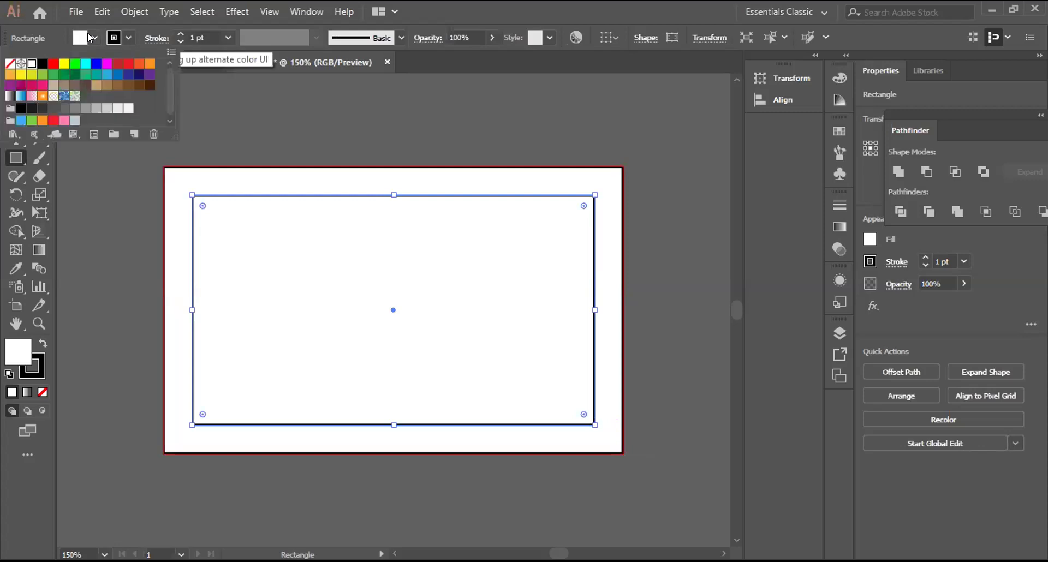
pyautogui.click(107, 74)
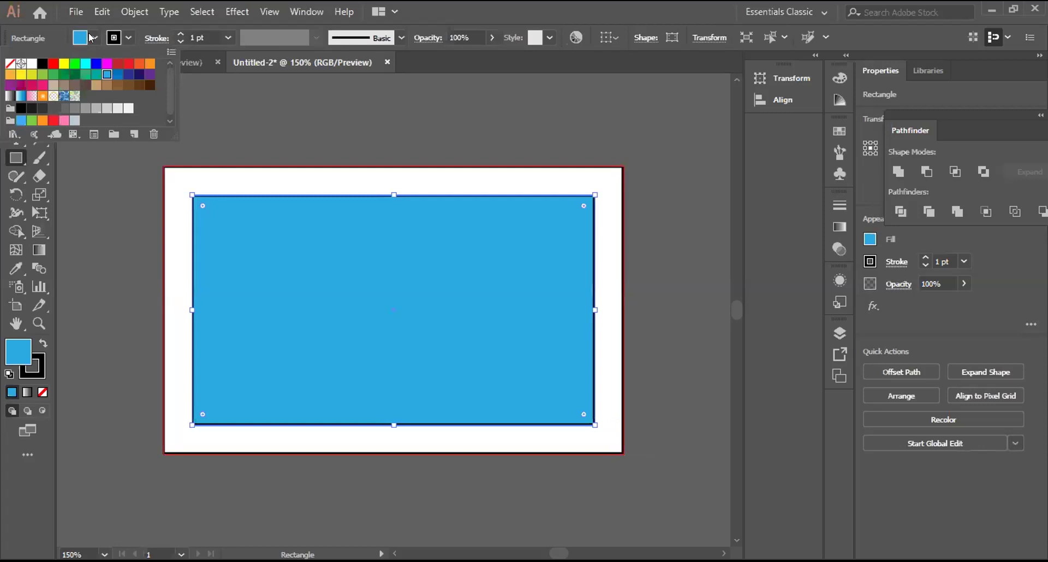
pyautogui.click(150, 63)
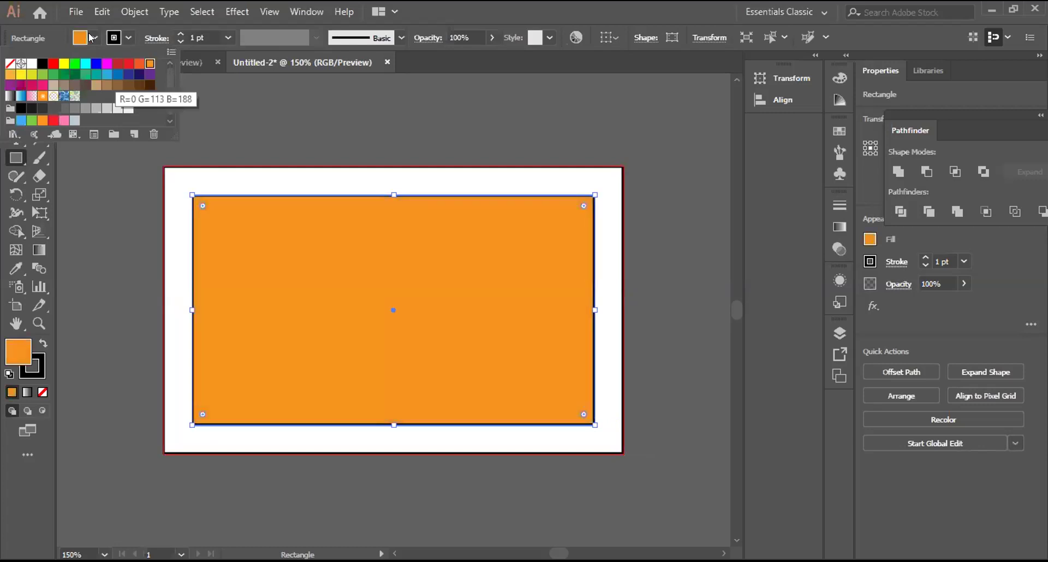
pyautogui.click(107, 74)
pyautogui.click(96, 74)
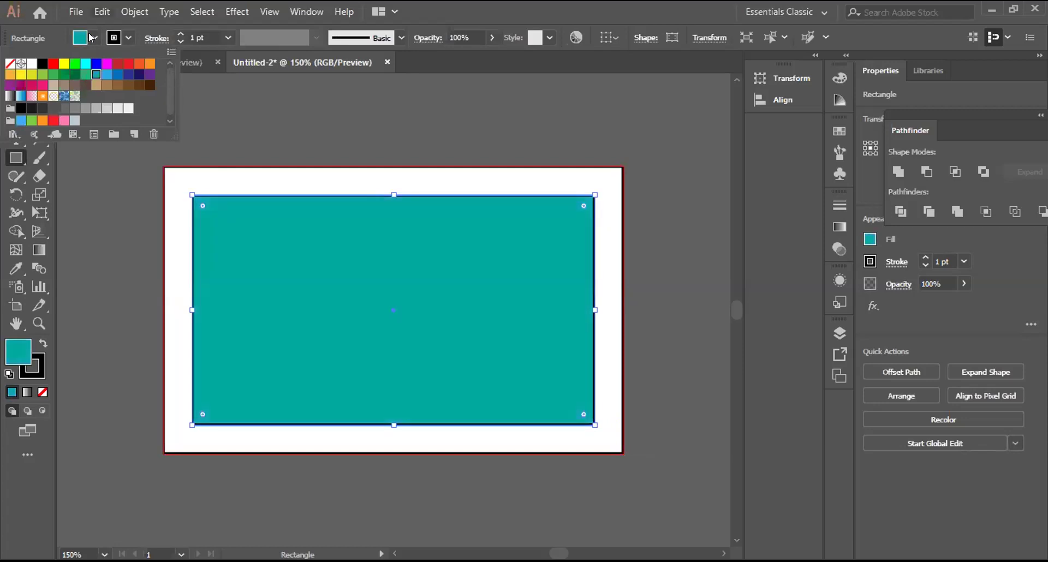
pyautogui.click(90, 37)
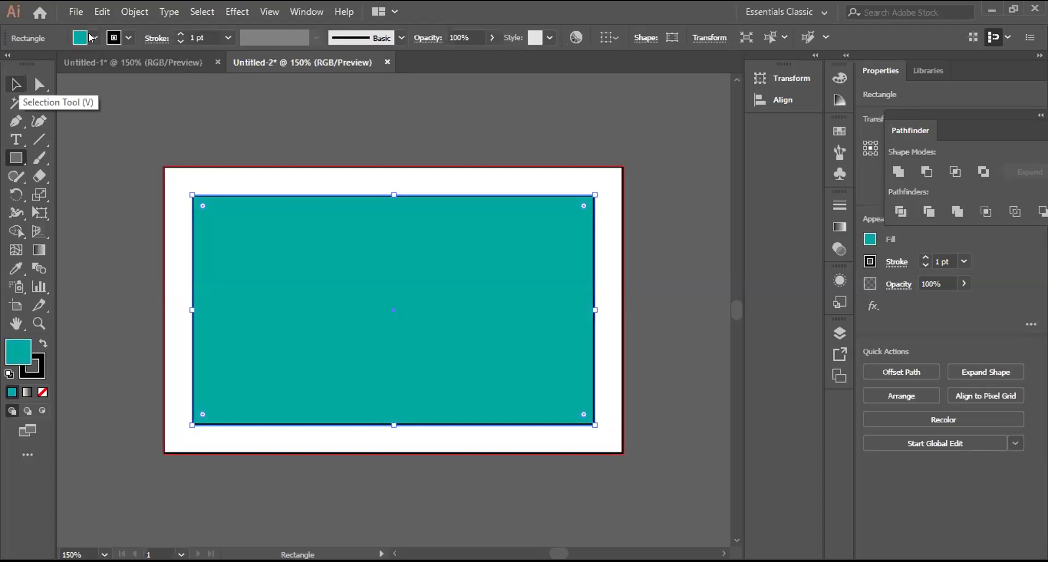
# Step: Reselect the teal rectangle with the Selection tool, then switch to the Rectangle tool
pyautogui.press('v')
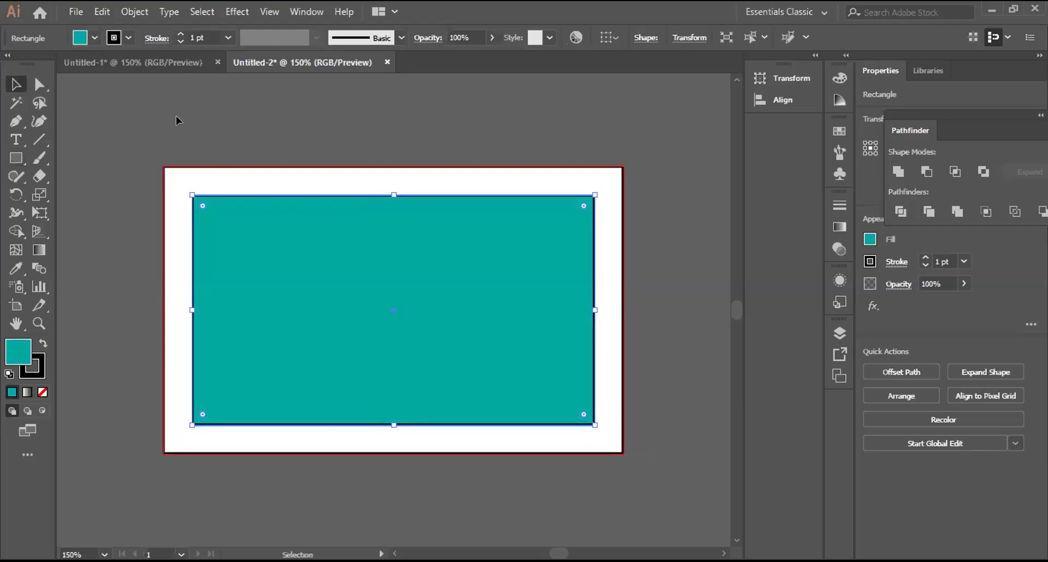
pyautogui.click(217, 185)
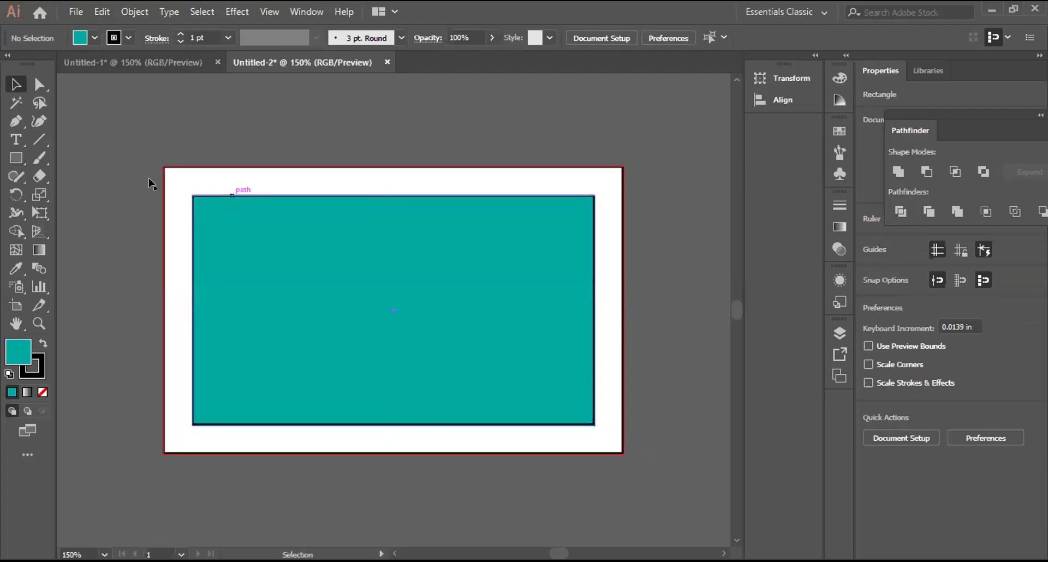
pyautogui.hotkey('ctrl', 'a')
pyautogui.click(18, 157)
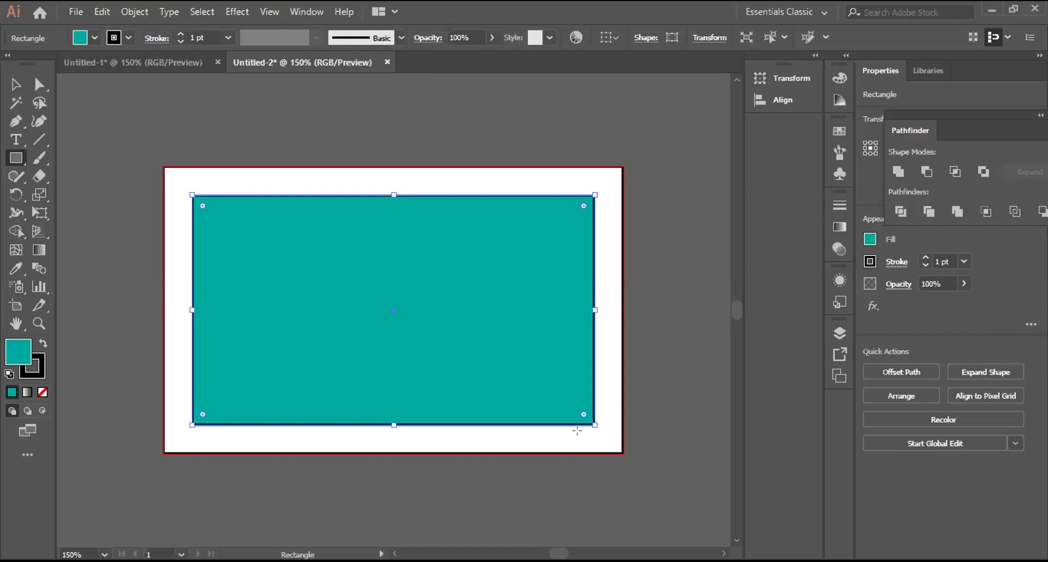
# Step: Try resizing the teal rectangle from its corner, then cancel to keep its original size
pyautogui.click(577, 431)
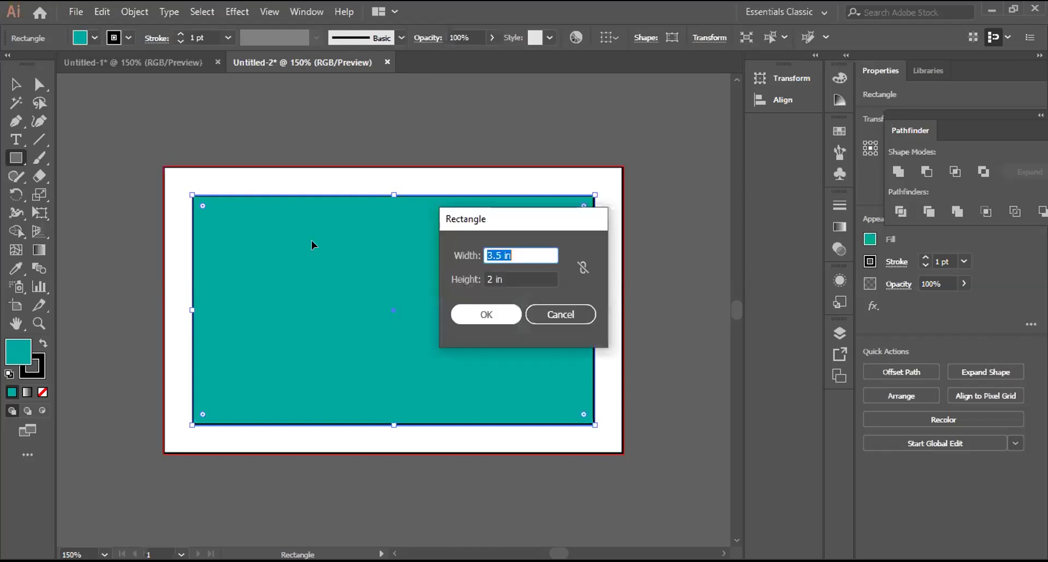
pyautogui.press('Return')
pyautogui.press('v')
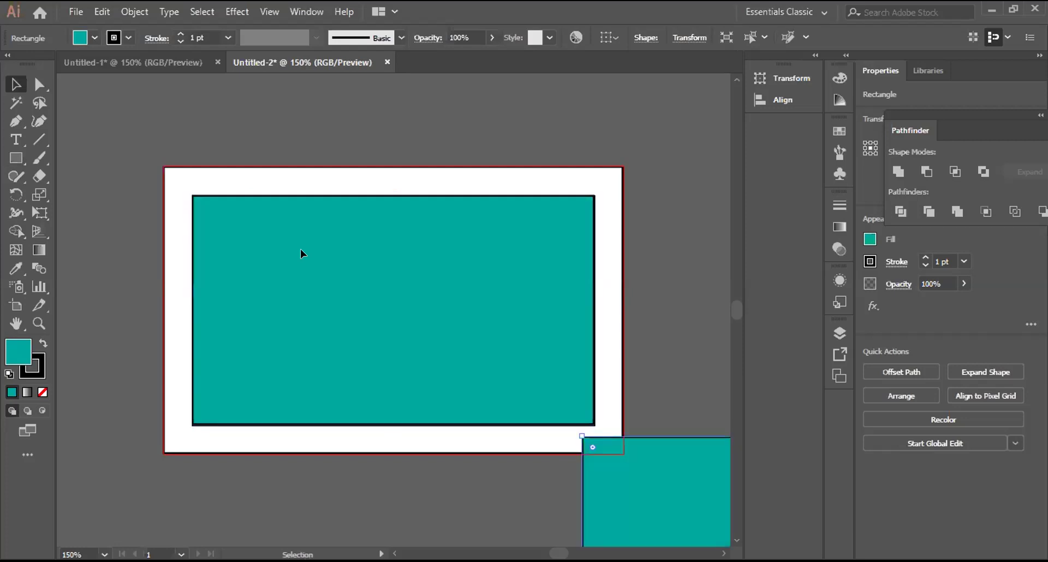
pyautogui.moveTo(311, 240); pyautogui.dragTo(300, 249)
pyautogui.moveTo(597, 416); pyautogui.dragTo(593, 418)
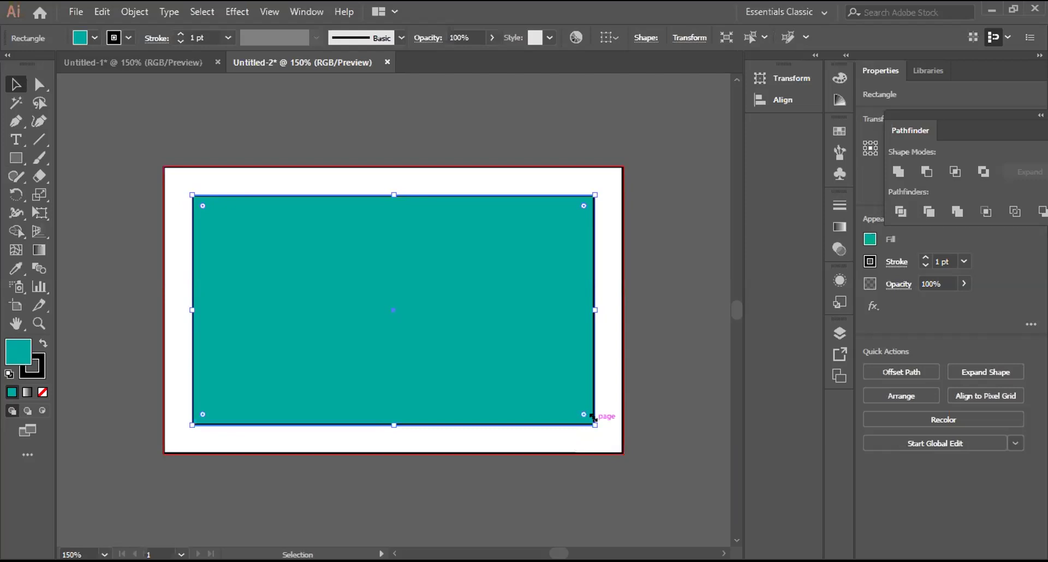
pyautogui.moveTo(593, 418); pyautogui.dragTo(593, 418)
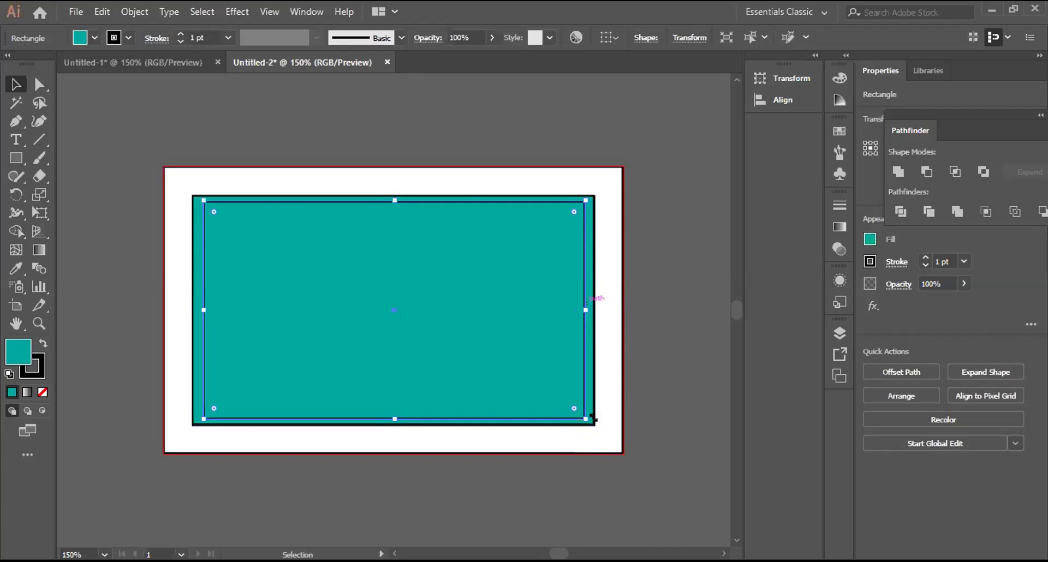
pyautogui.moveTo(593, 418); pyautogui.dragTo(594, 419)
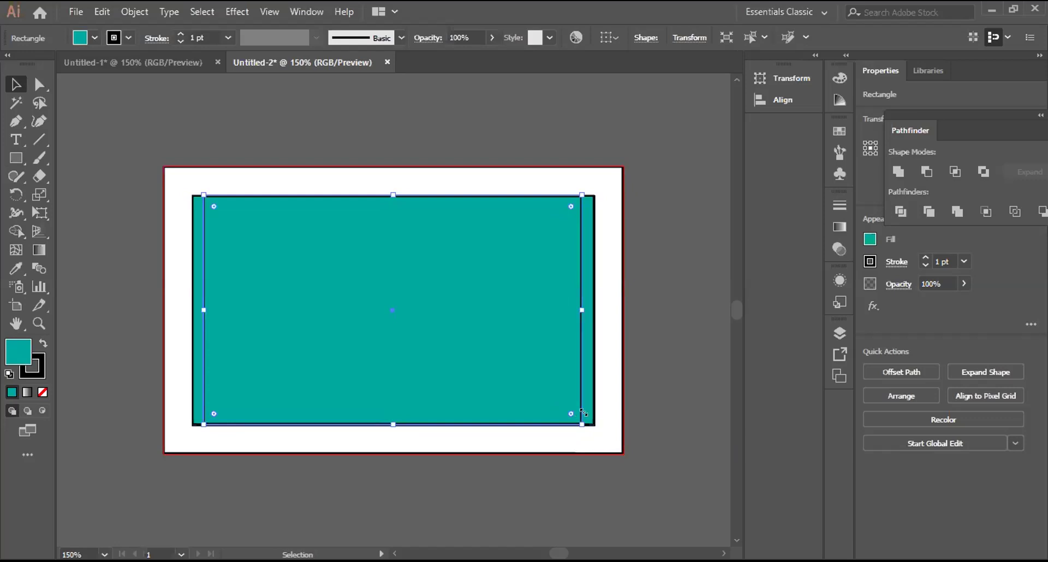
pyautogui.moveTo(583, 413); pyautogui.dragTo(585, 414)
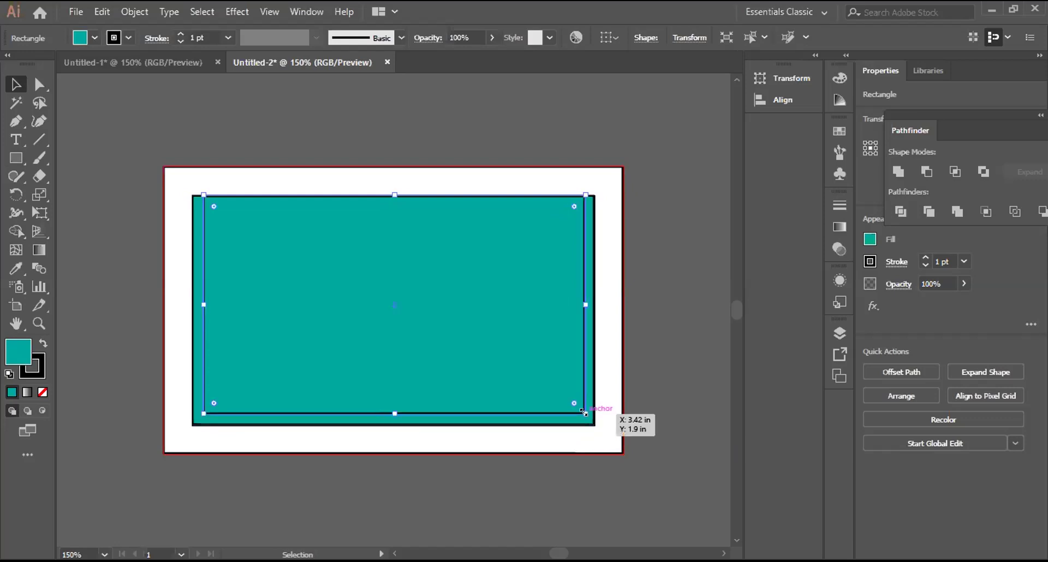
pyautogui.press('Escape')
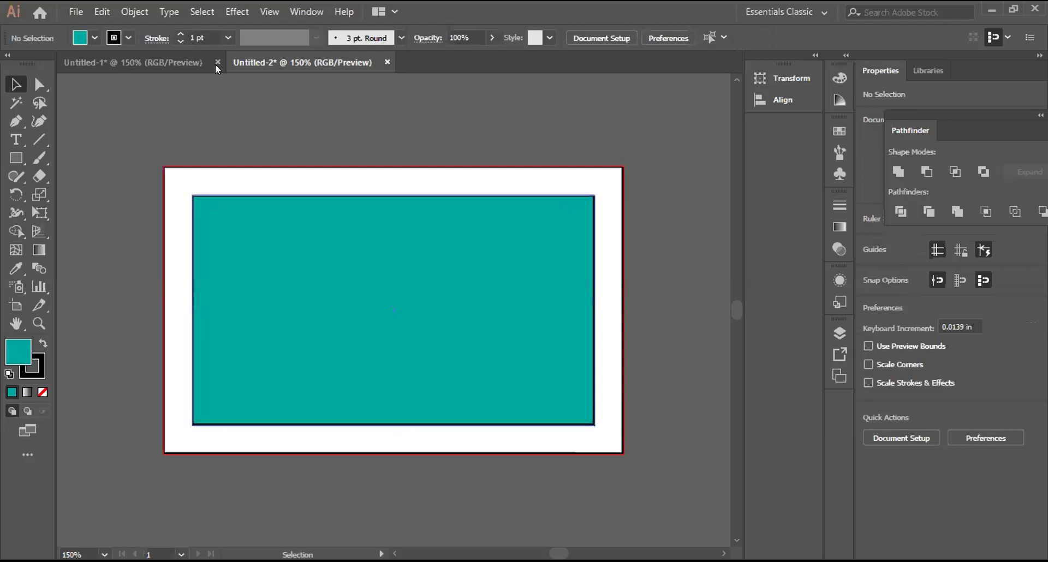
# Step: Set the teal rectangle's stroke to None
pyautogui.hotkey('ctrl', 'a')
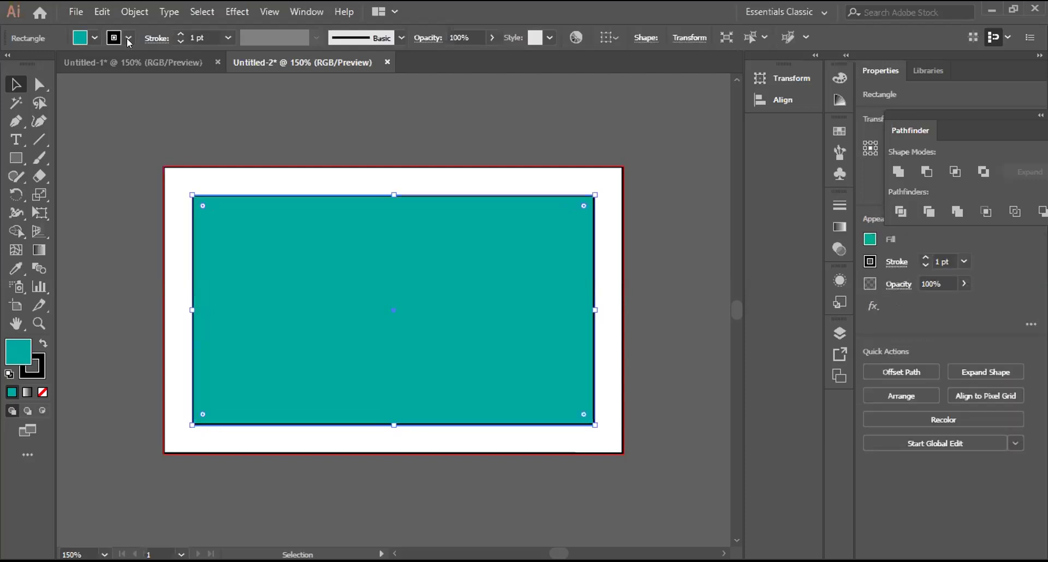
pyautogui.click(128, 37)
pyautogui.click(10, 64)
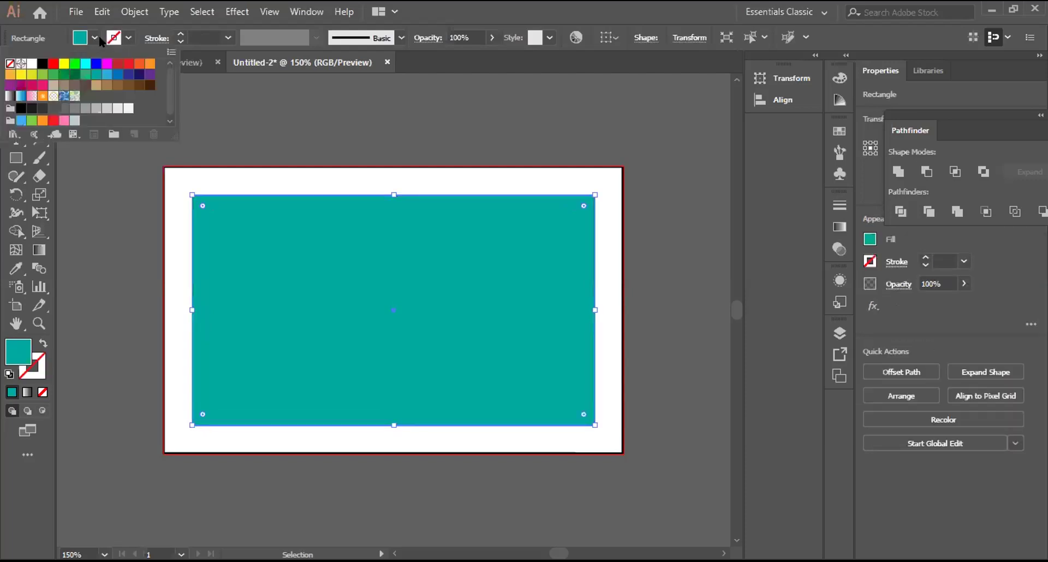
# Step: Select the outer bleed frame rectangle and try a red fill on it
pyautogui.click(249, 131)
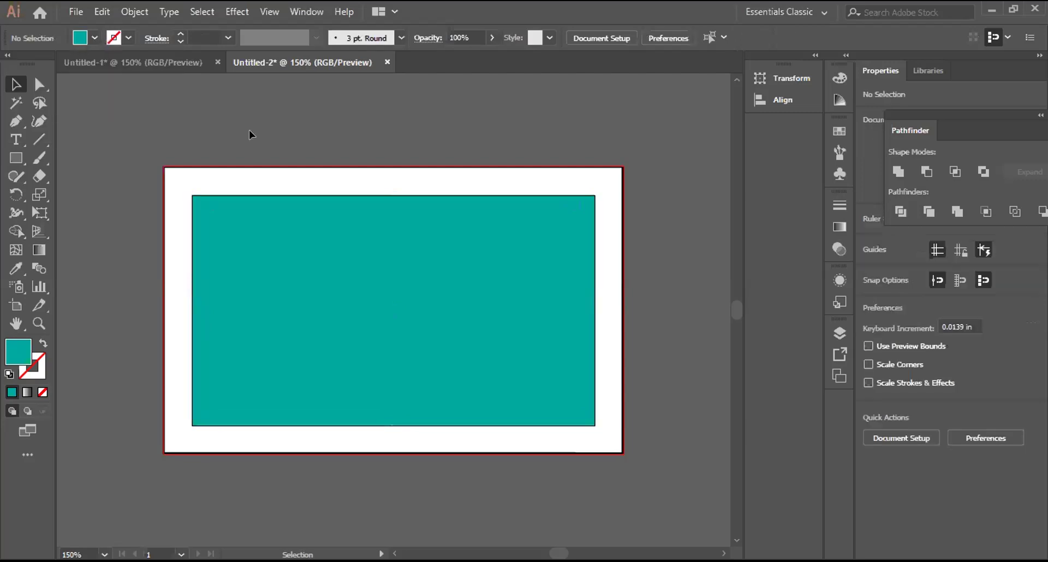
pyautogui.click(277, 210)
pyautogui.click(125, 150)
pyautogui.hotkey('ctrl', 'a')
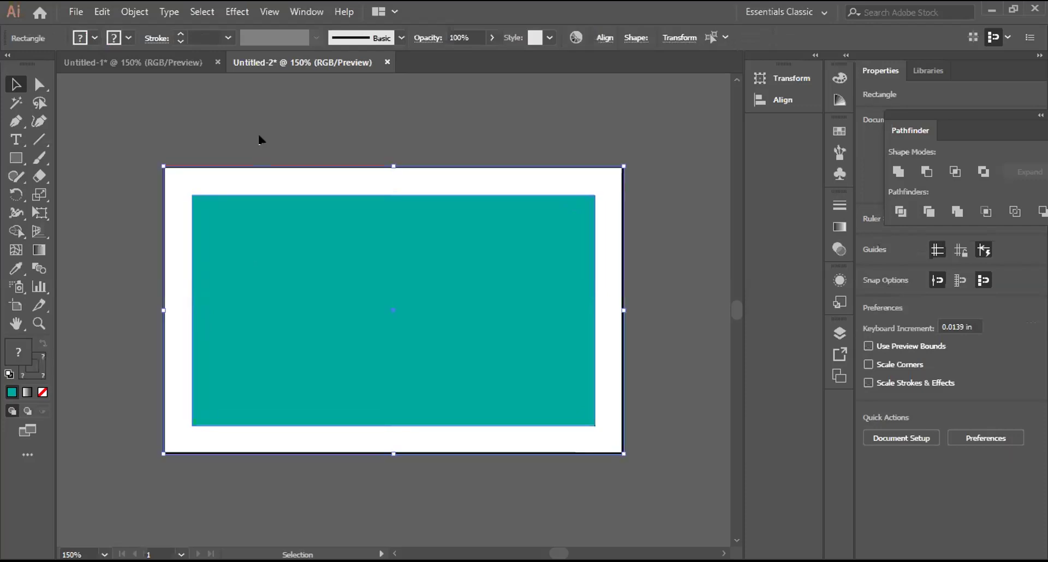
pyautogui.click(250, 174)
pyautogui.click(250, 174)
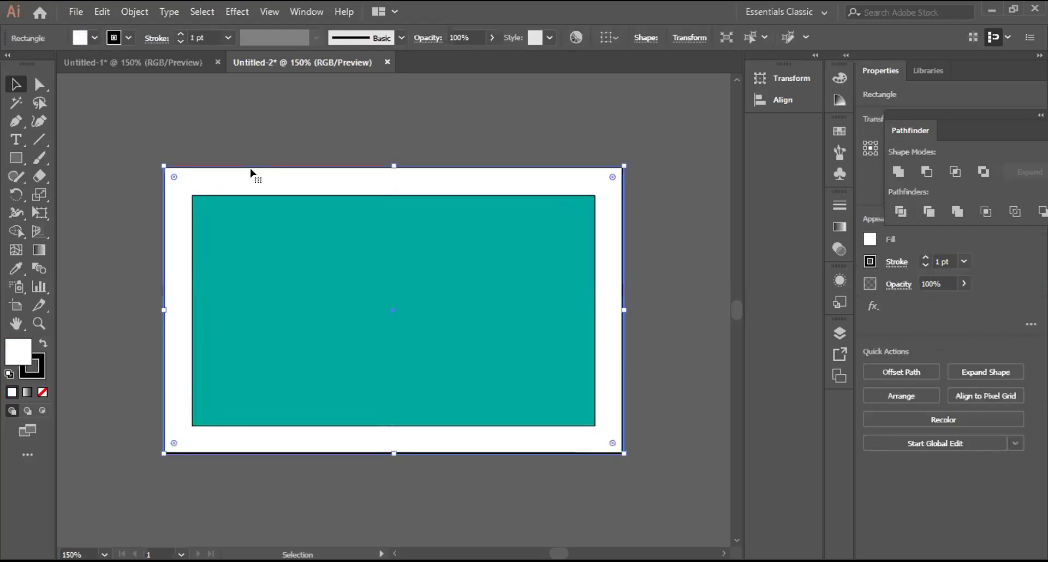
pyautogui.click(90, 37)
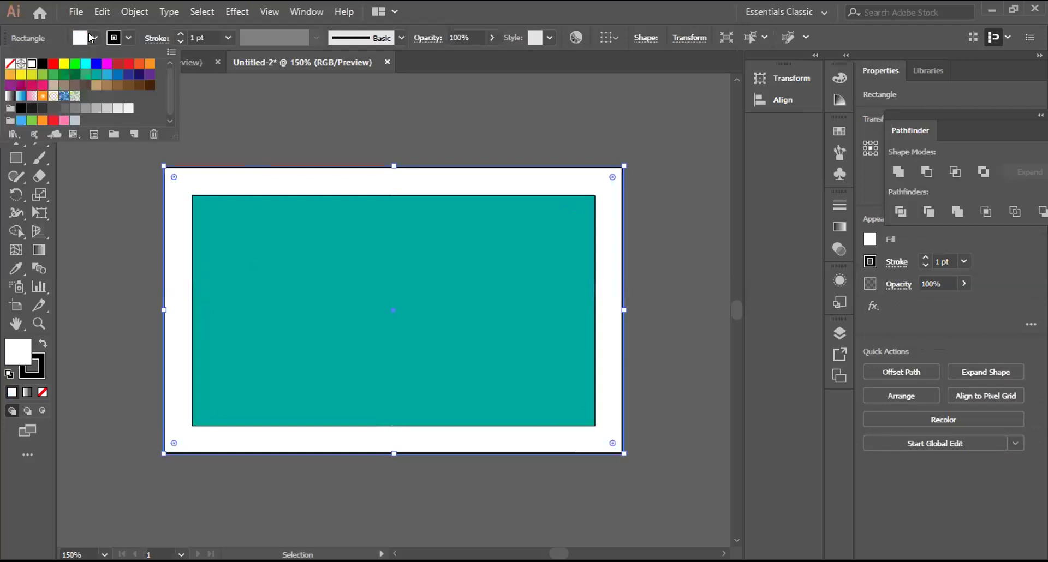
pyautogui.click(53, 63)
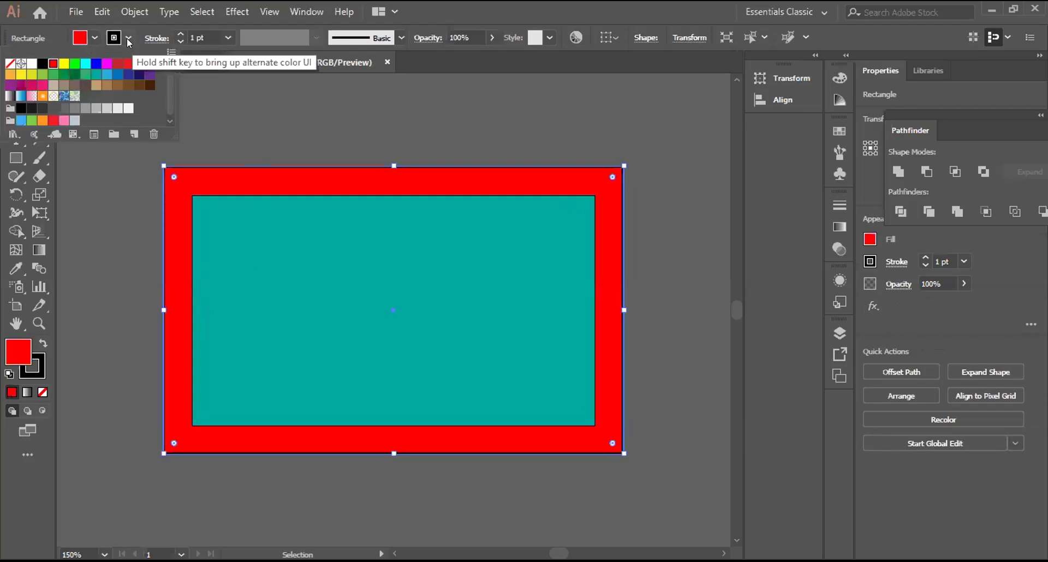
pyautogui.click(116, 38)
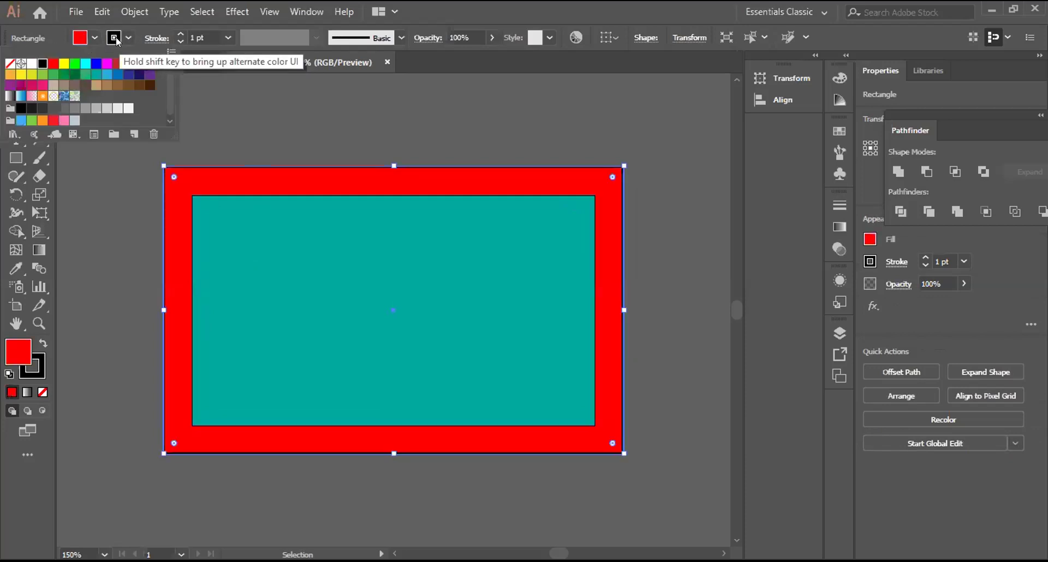
pyautogui.click(180, 148)
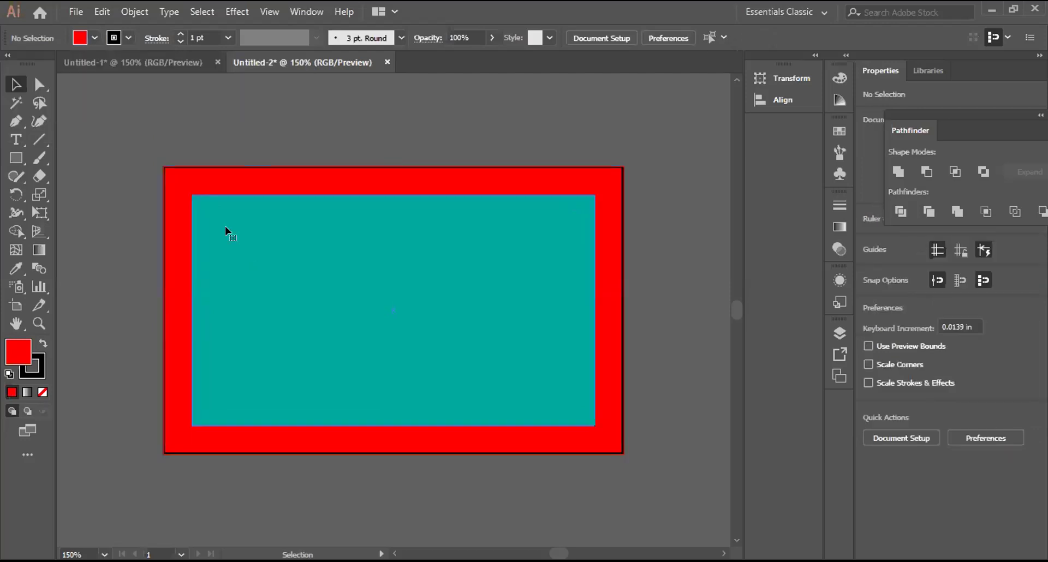
# Step: Undo the trial fills and give the outer bleed rectangle a light gray fill
pyautogui.click(237, 234)
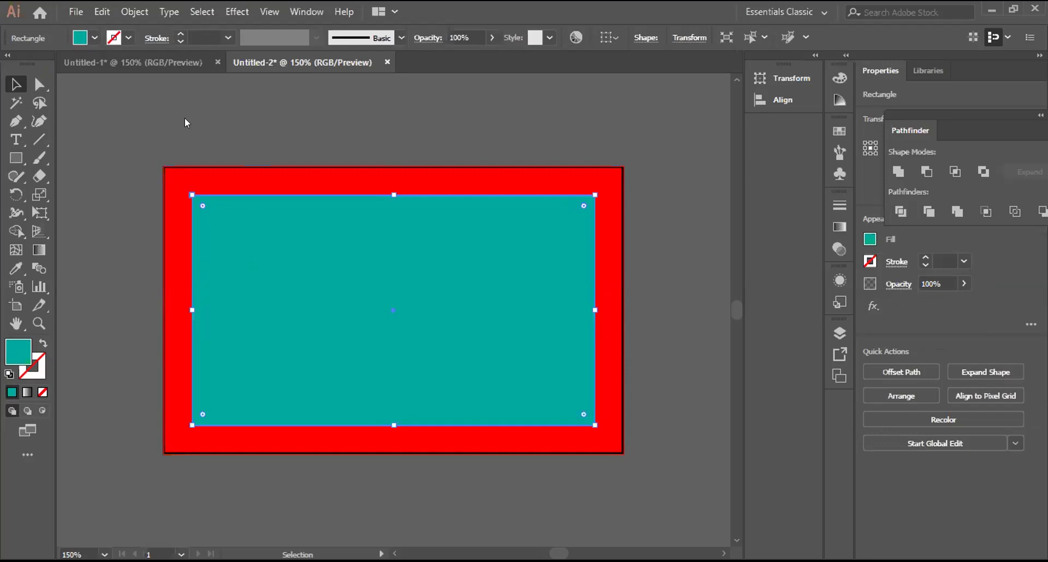
pyautogui.hotkey('ctrl', 'z')
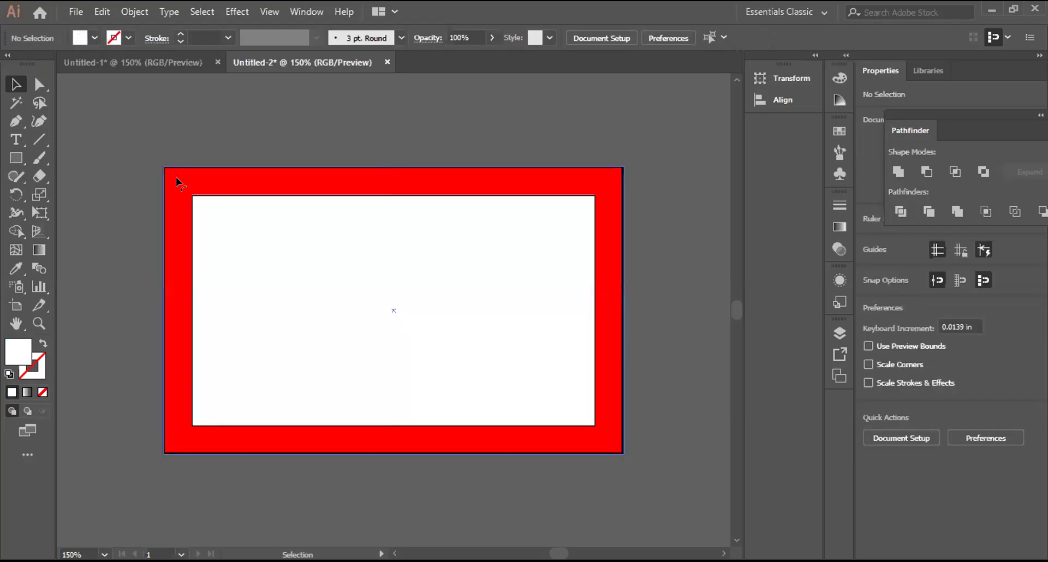
pyautogui.hotkey('ctrl', 'z')
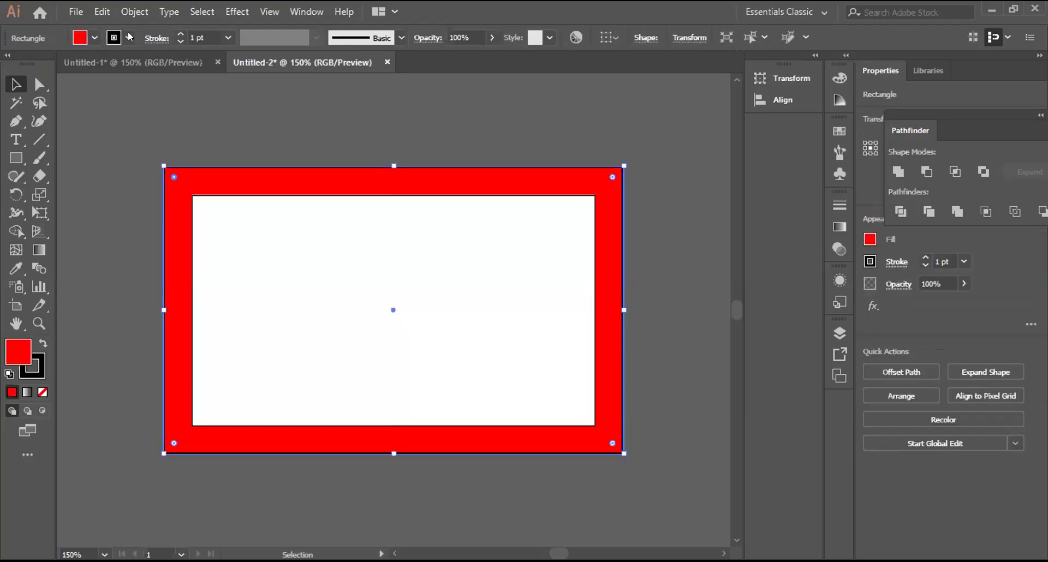
pyautogui.click(130, 37)
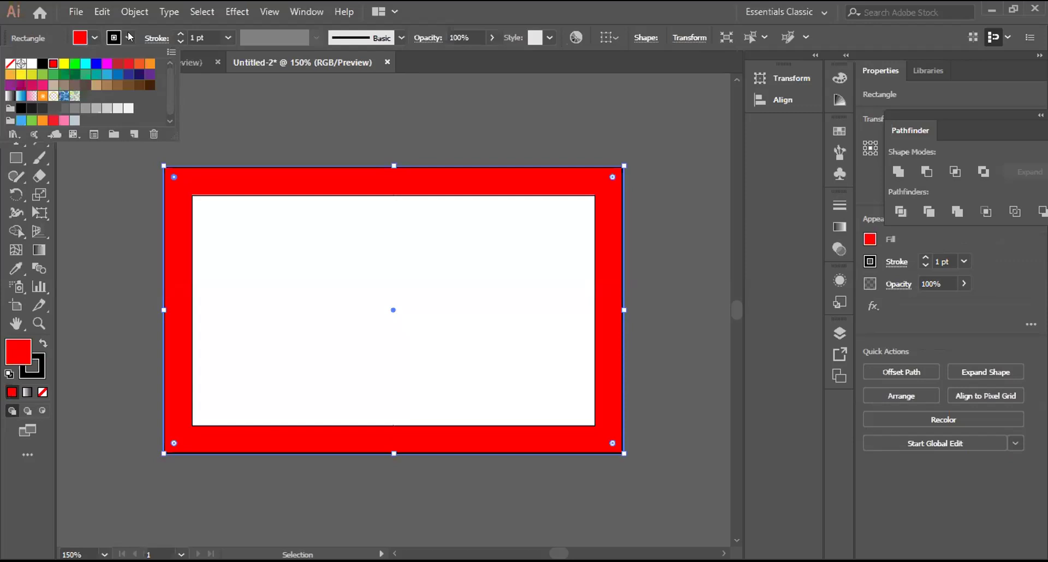
pyautogui.press('Right')
pyautogui.press('Right')
pyautogui.press('Right')
pyautogui.press('Right')
pyautogui.press('Down')
pyautogui.press('Right')
pyautogui.press('Right')
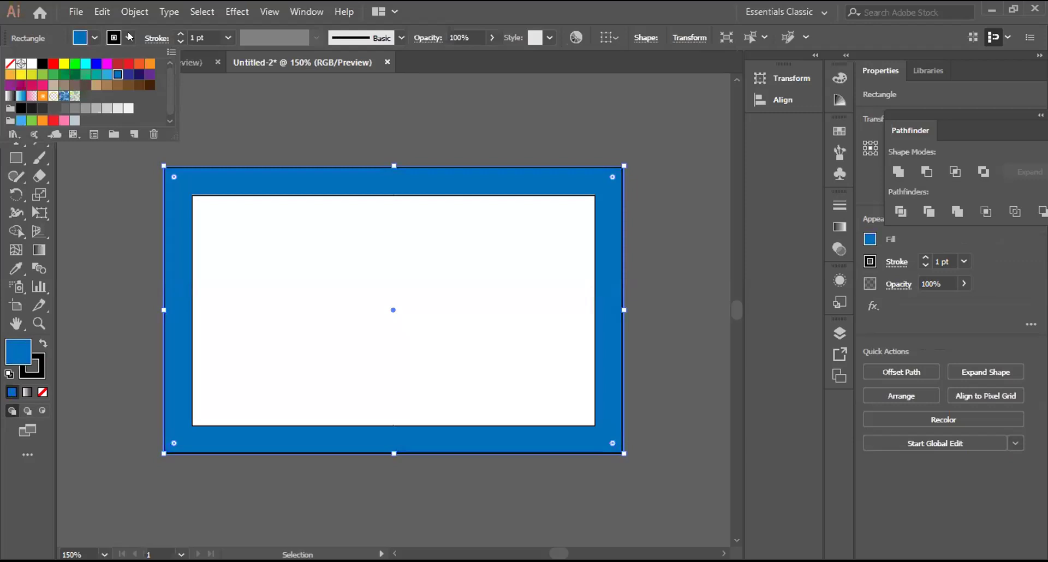
pyautogui.press('Right')
pyautogui.press('Right')
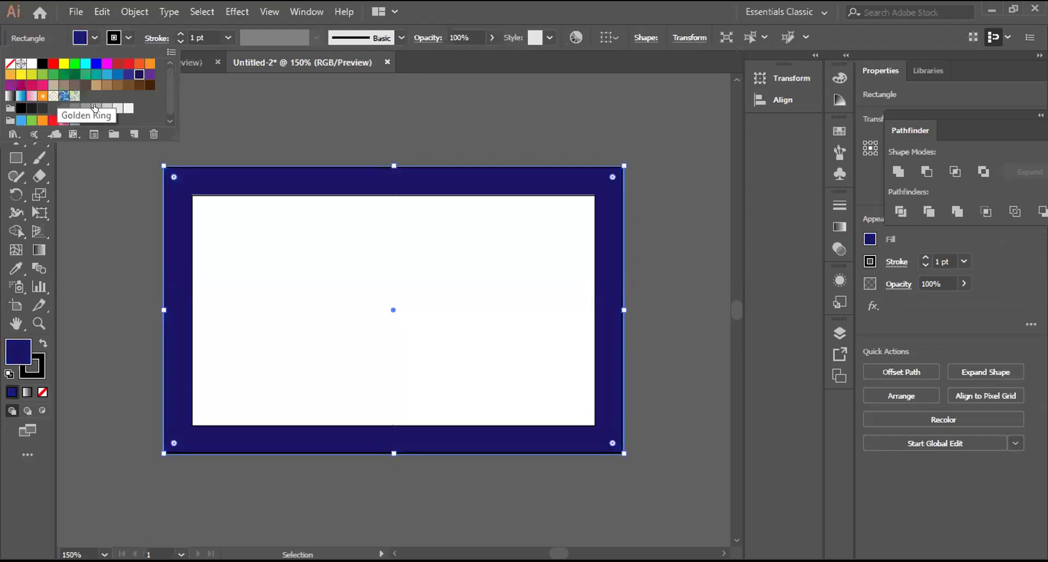
pyautogui.click(96, 108)
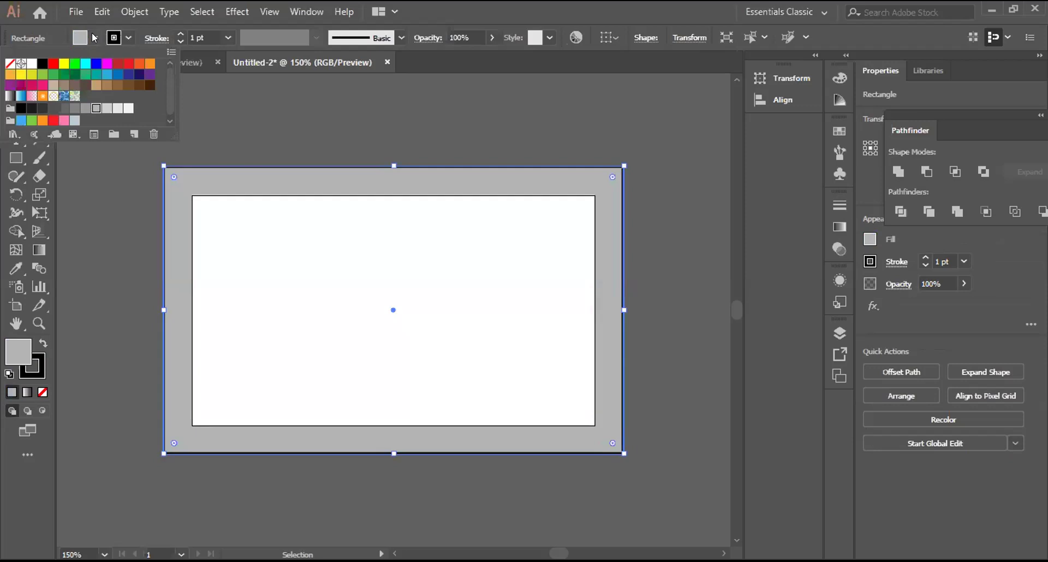
# Step: Lock the gray bleed rectangle and white card rectangle together via Object > Lock > Selection
pyautogui.keyDown('shift'); pyautogui.click(210, 262); pyautogui.keyUp('shift')
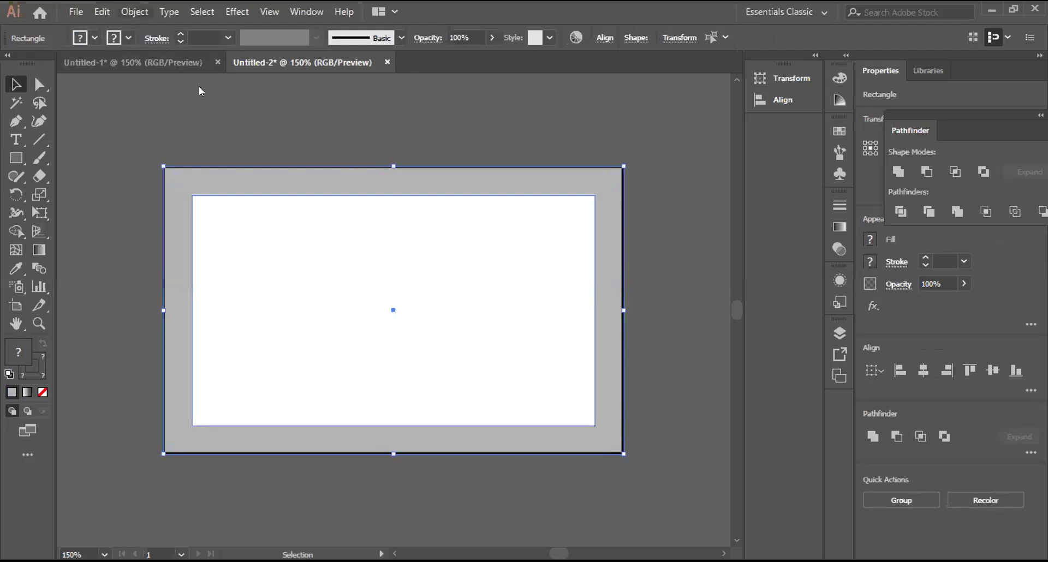
pyautogui.click(134, 12)
pyautogui.moveTo(339, 97)
pyautogui.click(404, 97)
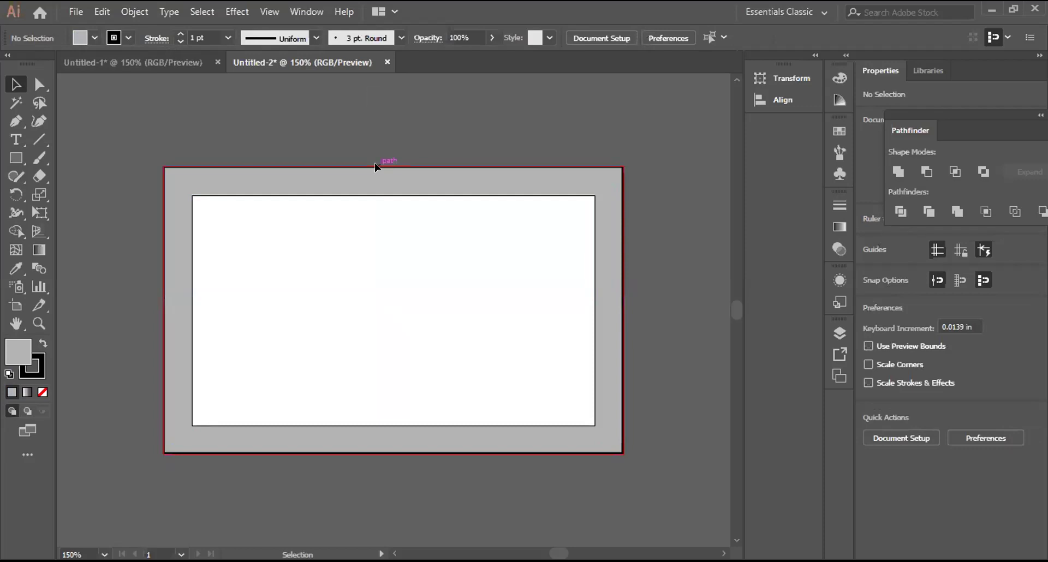
pyautogui.moveTo(384, 155); pyautogui.dragTo(363, 152)
pyautogui.click(77, 11)
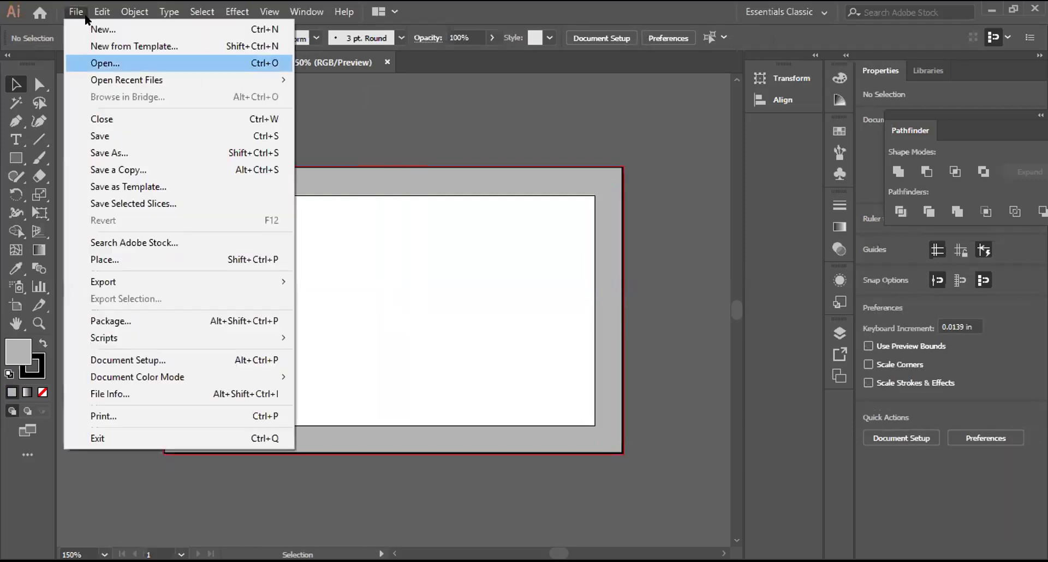
pyautogui.click(84, 15)
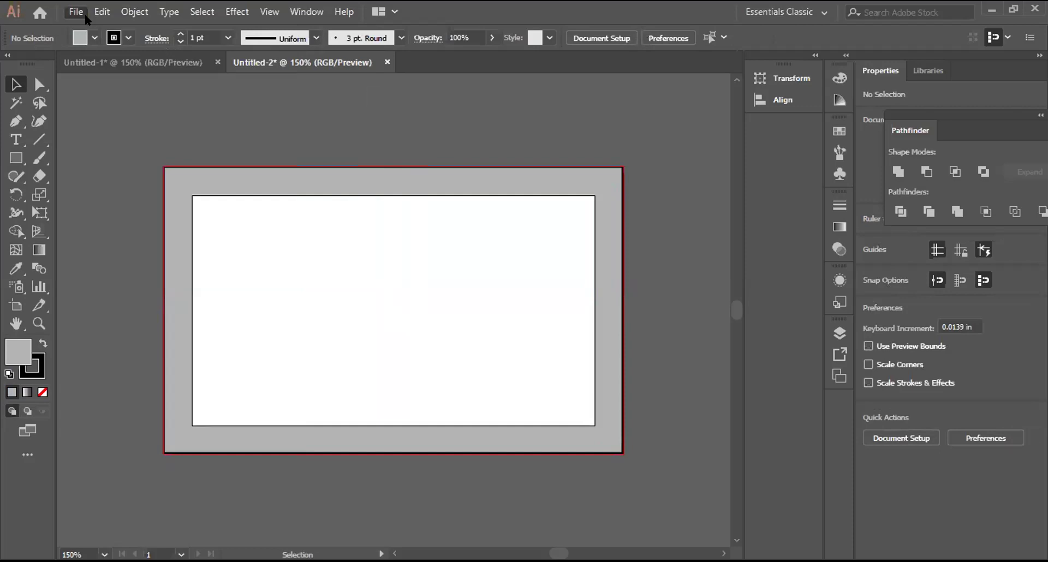
pyautogui.hotkey('ctrl', 'o')
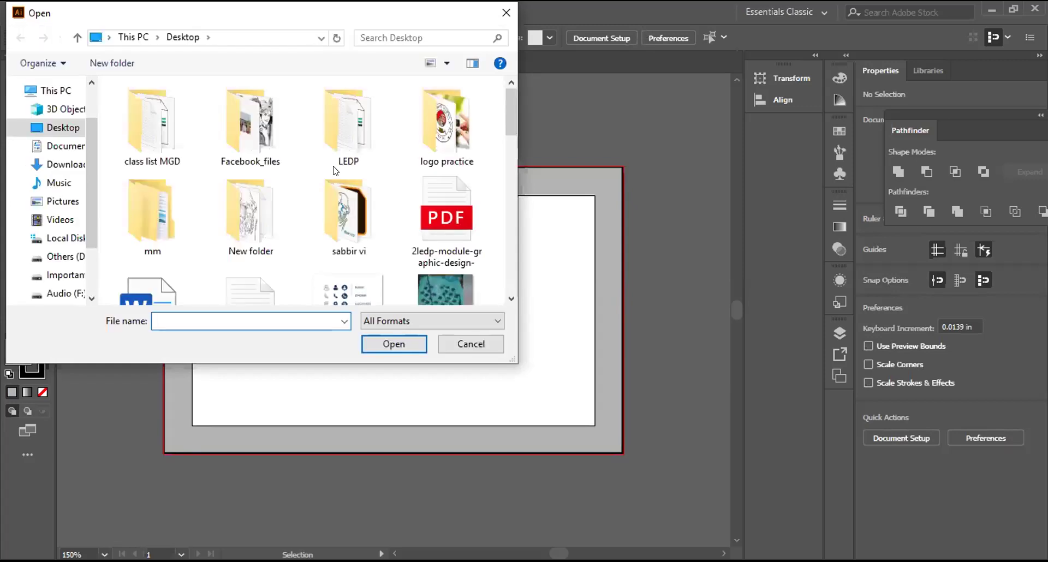
pyautogui.scroll(-5, 335, 171)
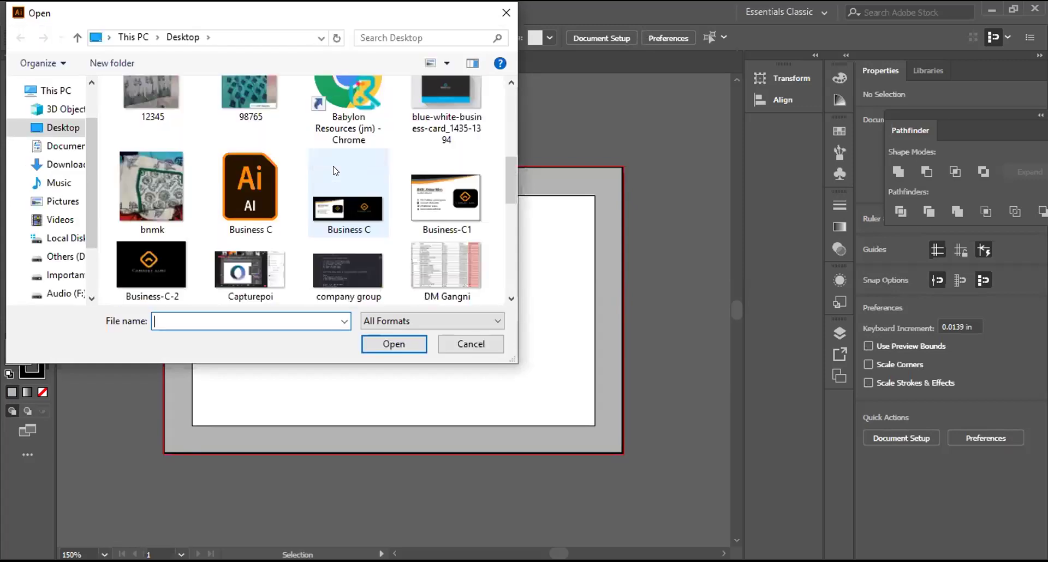
pyautogui.scroll(-3, 335, 171)
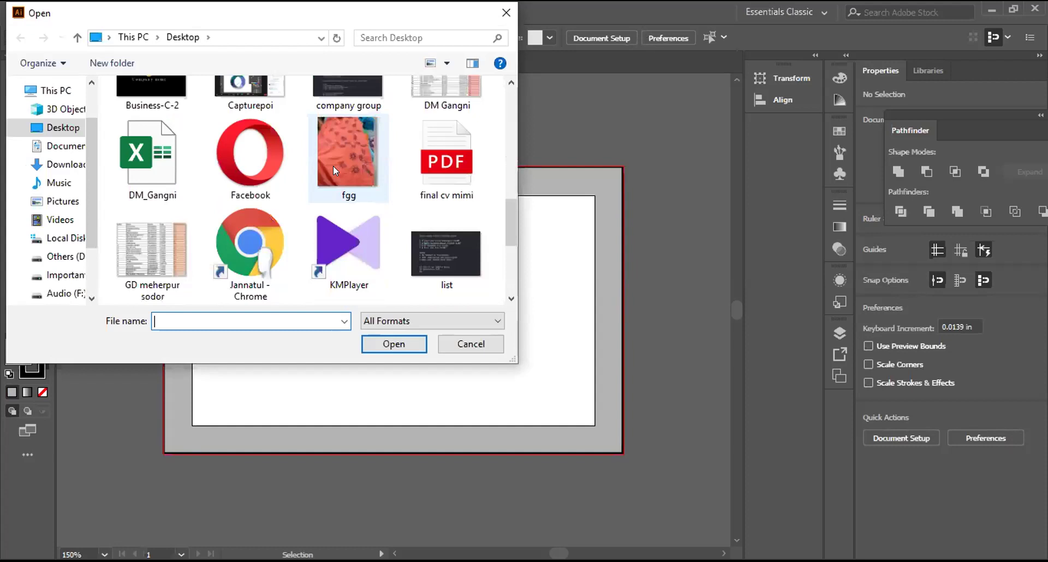
pyautogui.scroll(-3, 334, 170)
pyautogui.scroll(3, 334, 170)
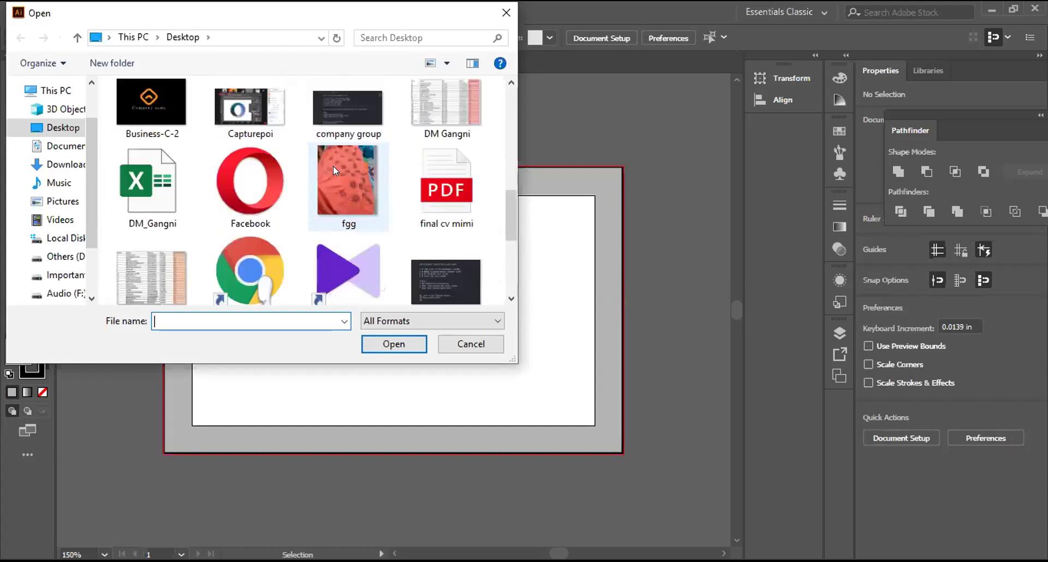
pyautogui.scroll(3, 335, 170)
pyautogui.scroll(3, 335, 170)
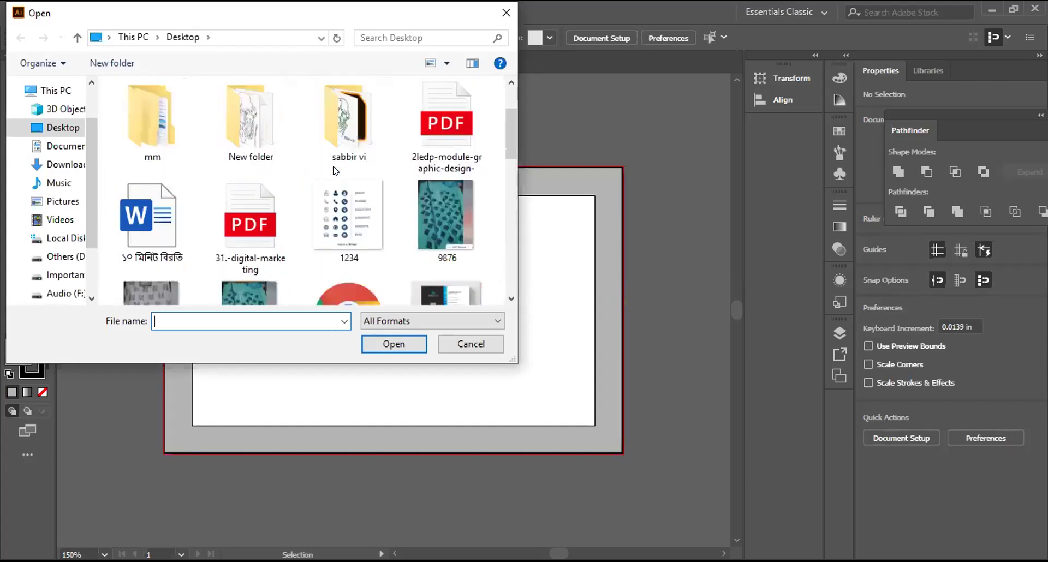
pyautogui.scroll(2, 334, 171)
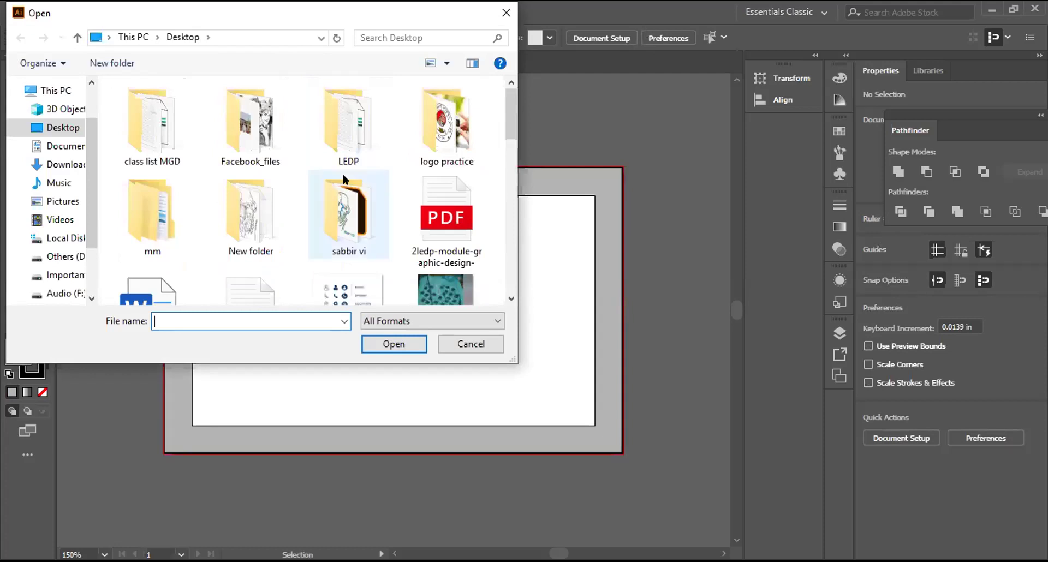
pyautogui.scroll(-3, 343, 175)
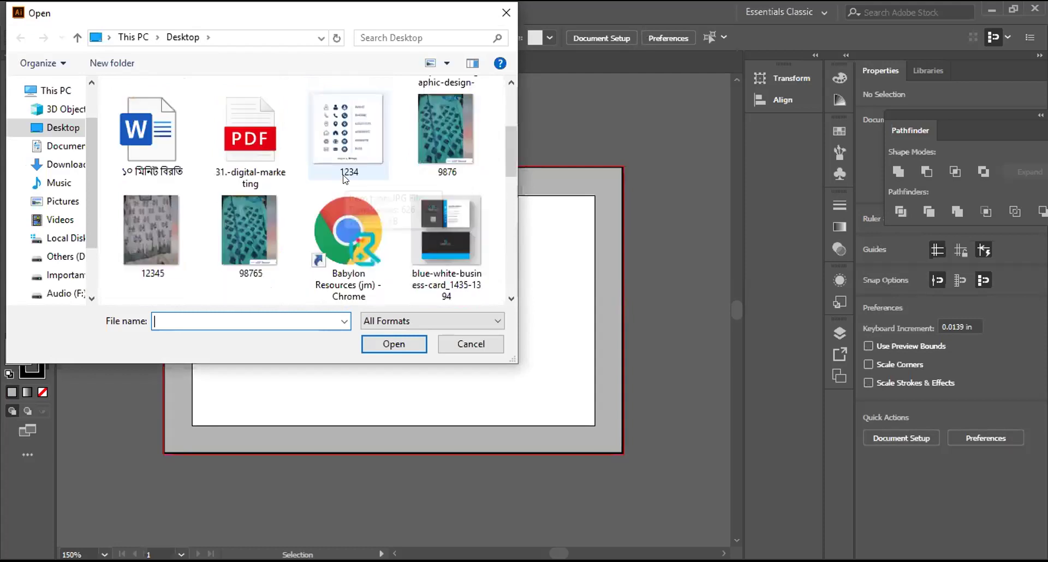
pyautogui.scroll(-2, 343, 178)
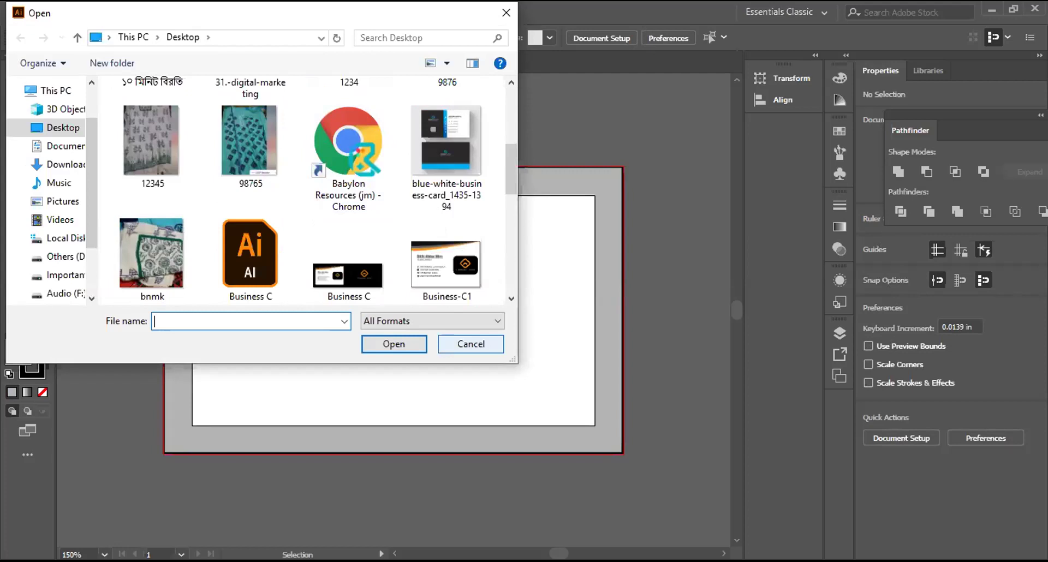
pyautogui.press('Escape')
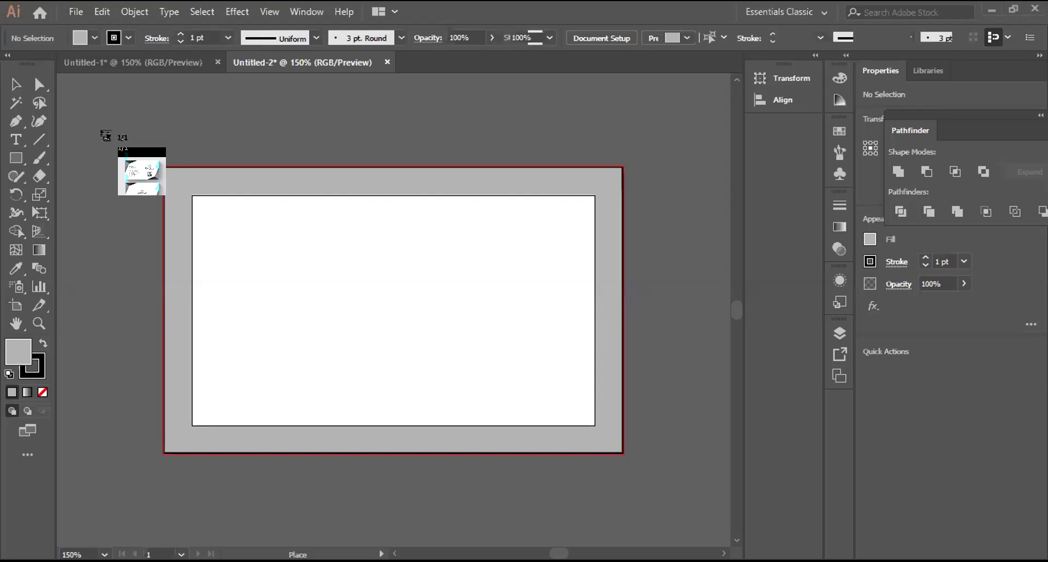
# Step: Place the sample card image on the artboard, move it over the card, then remove it
pyautogui.press('Escape')
pyautogui.click(229, 308)
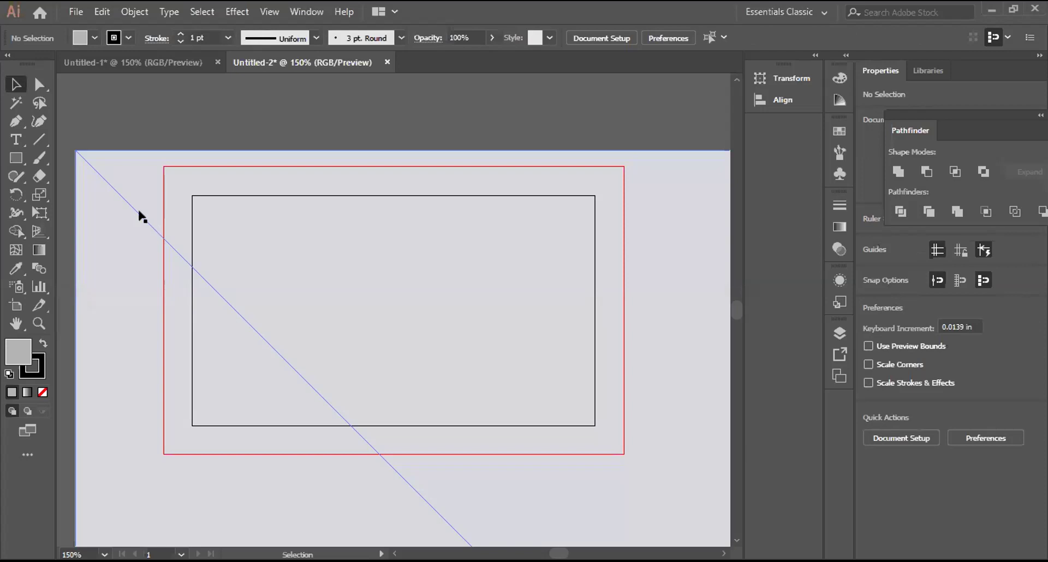
pyautogui.moveTo(168, 204); pyautogui.dragTo(164, 194)
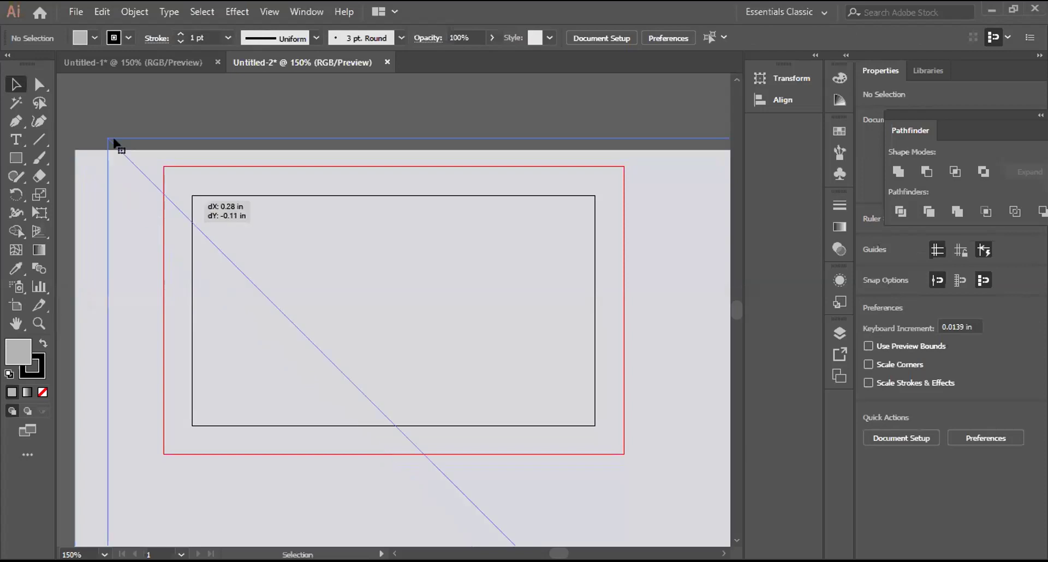
pyautogui.moveTo(113, 139); pyautogui.dragTo(347, 362)
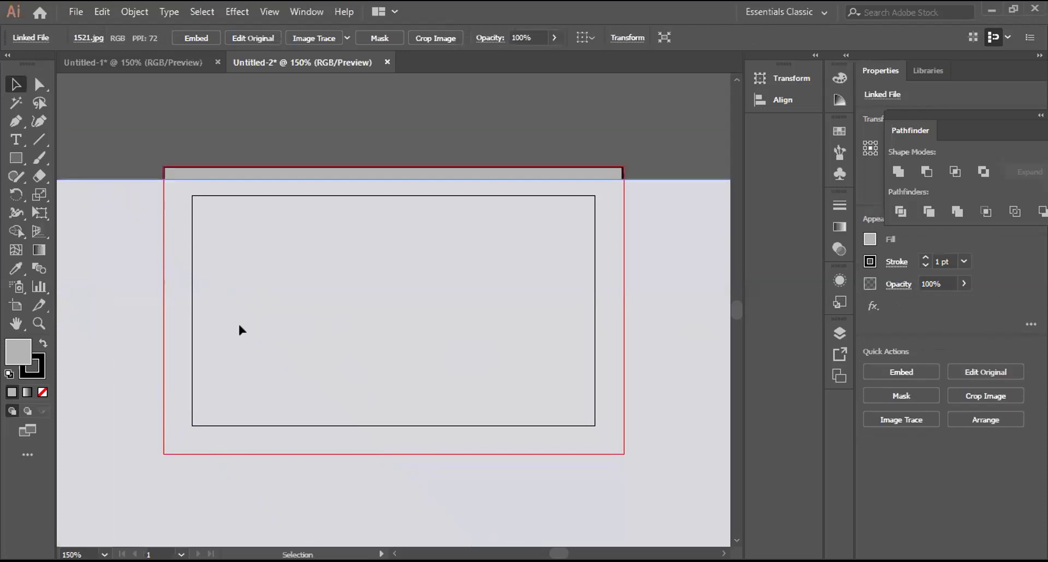
pyautogui.hotkey('ctrl', 'shift', 'a')
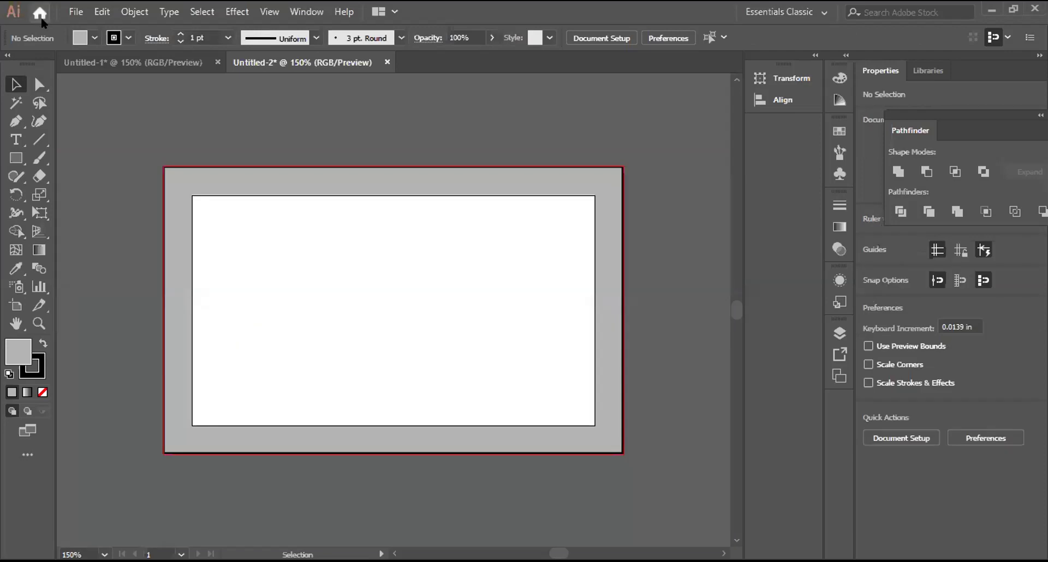
# Step: Open 1521.jpg from the Desktop and zoom to inspect the front and back card designs
pyautogui.click(75, 11)
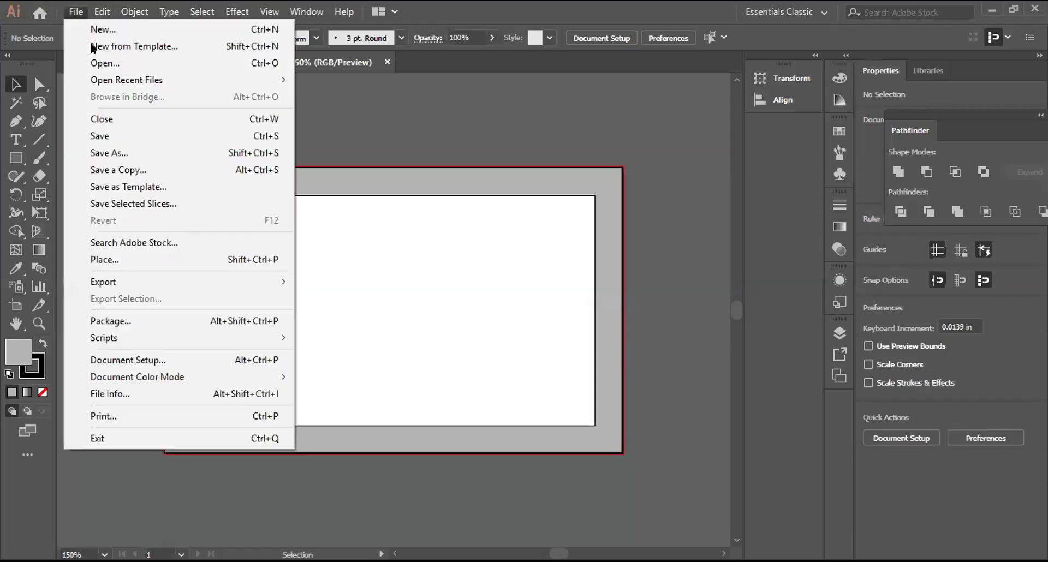
pyautogui.click(103, 63)
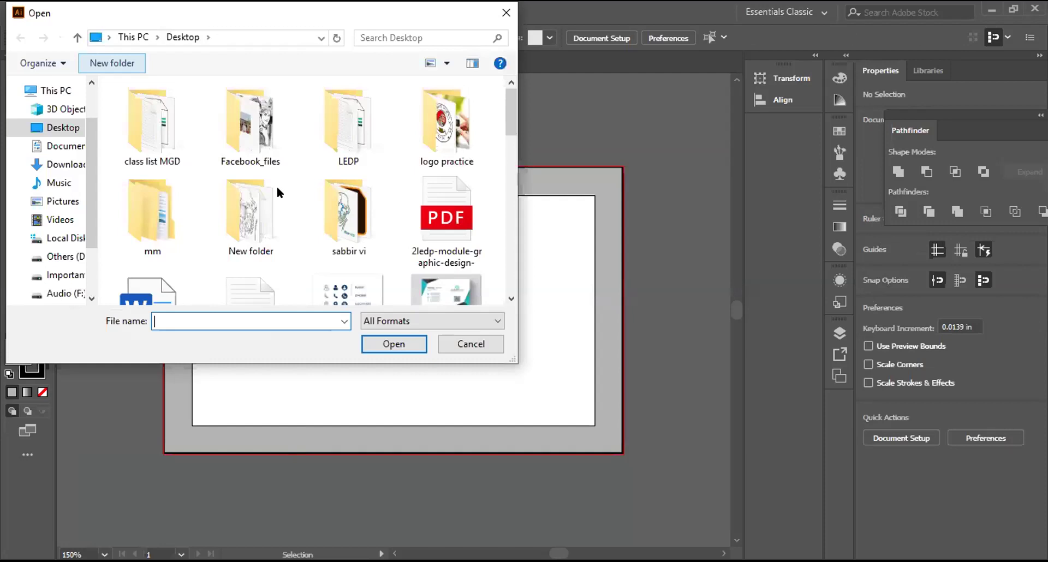
pyautogui.click(447, 248)
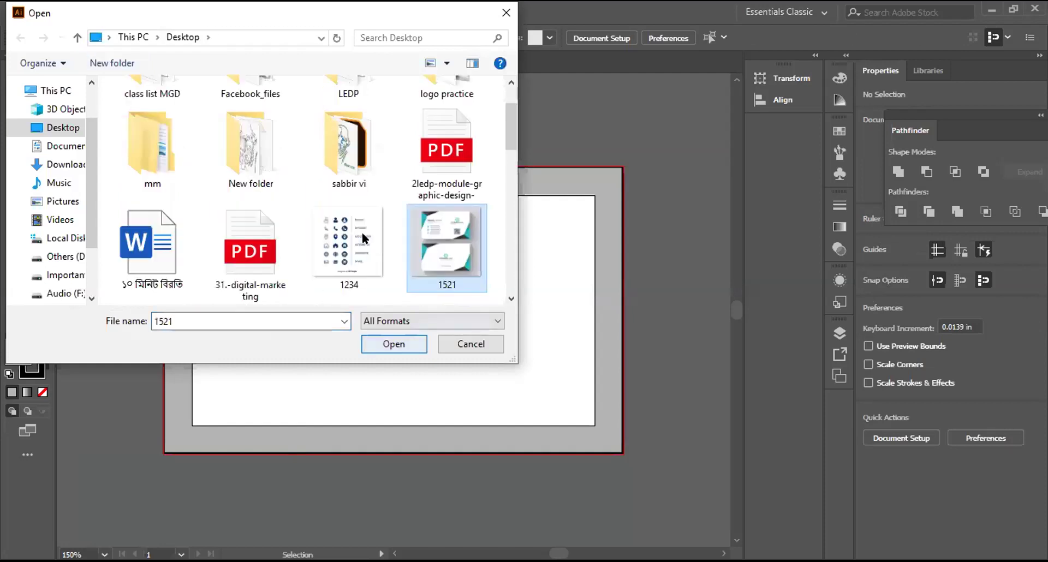
pyautogui.press('Return')
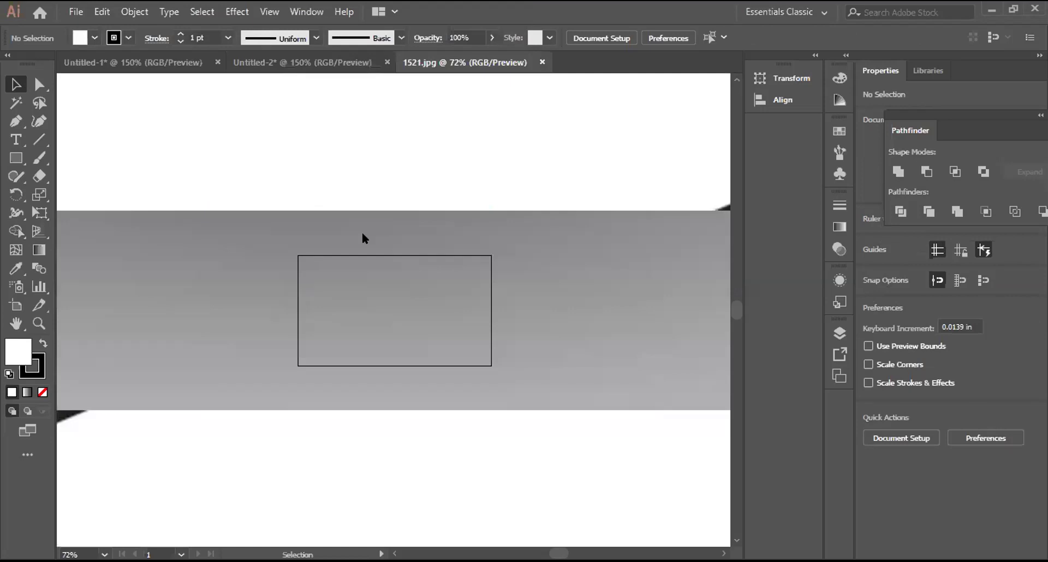
pyautogui.hotkey('ctrl', '-')
pyautogui.hotkey('ctrl', '-')
pyautogui.hotkey('ctrl', '-')
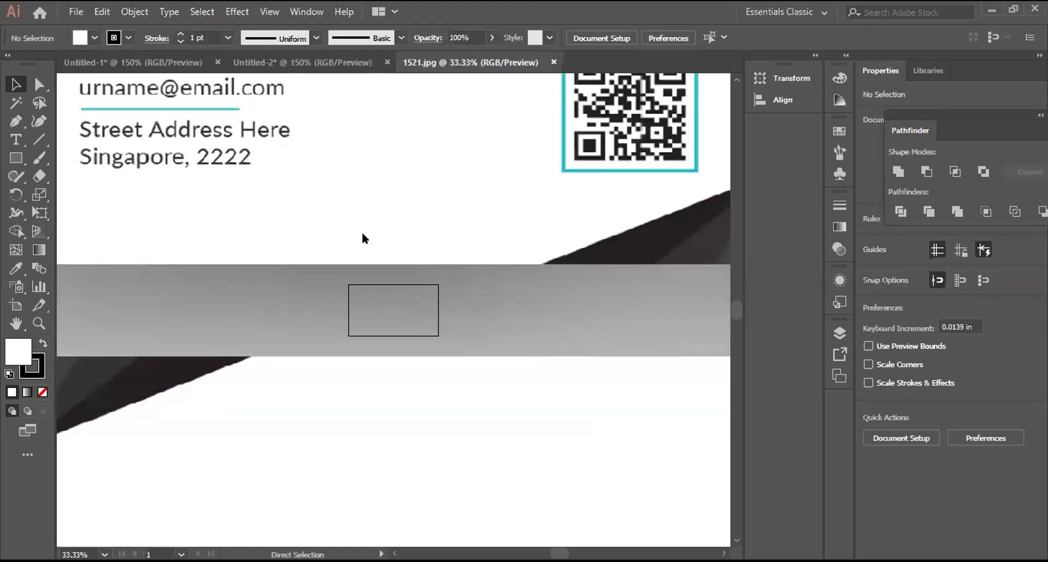
pyautogui.hotkey('ctrl', '-')
pyautogui.hotkey('ctrl', '-')
pyautogui.hotkey('ctrl', '-')
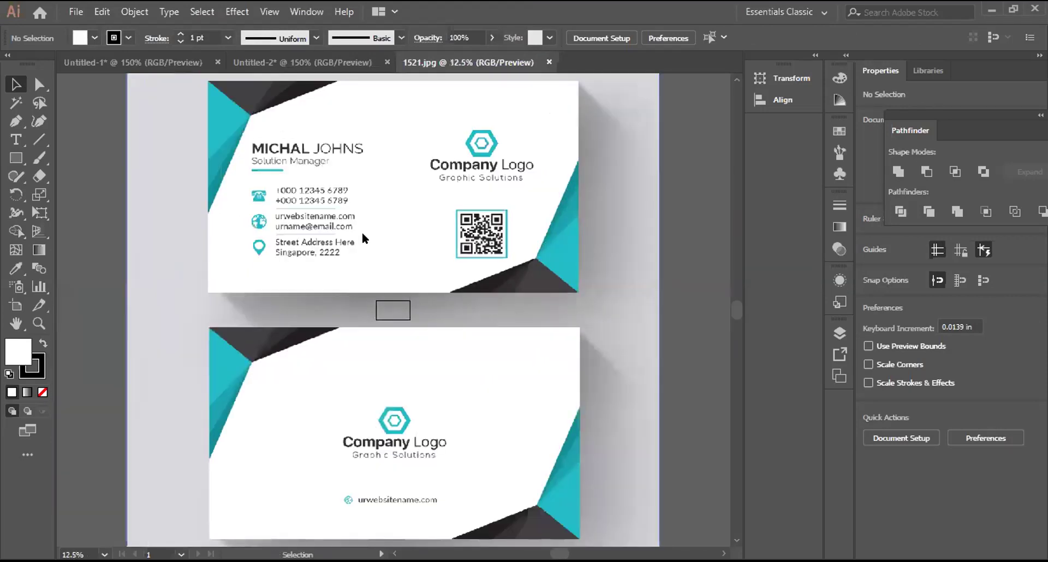
pyautogui.scroll(3, 362, 231)
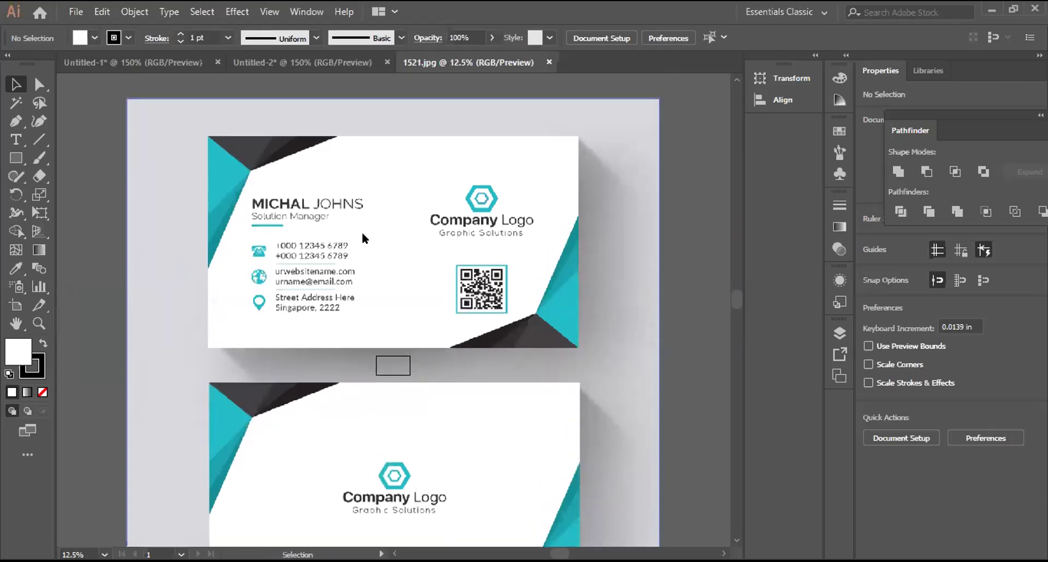
pyautogui.hotkey('ctrl', '+')
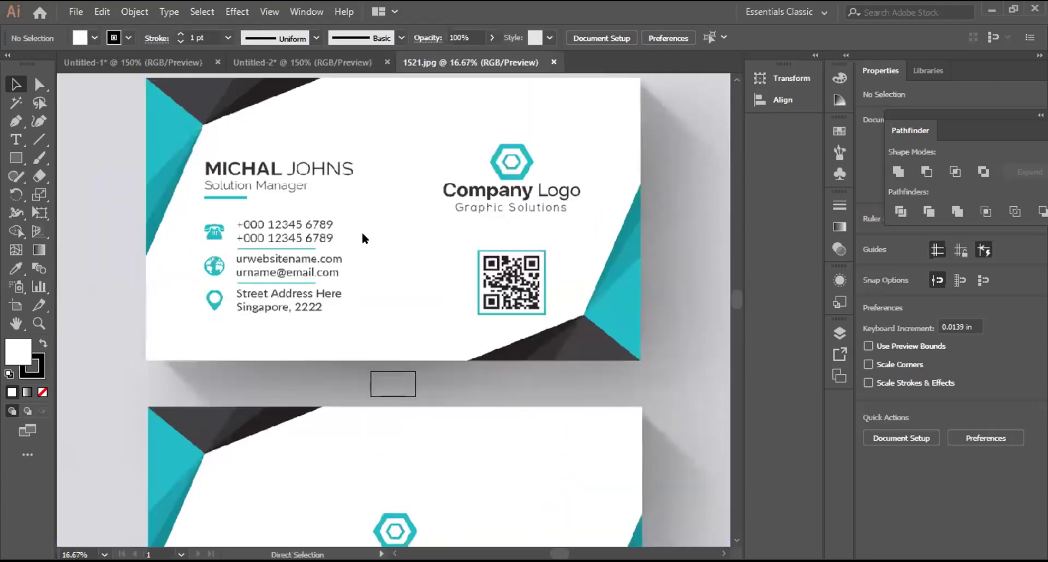
pyautogui.scroll(4, 362, 231)
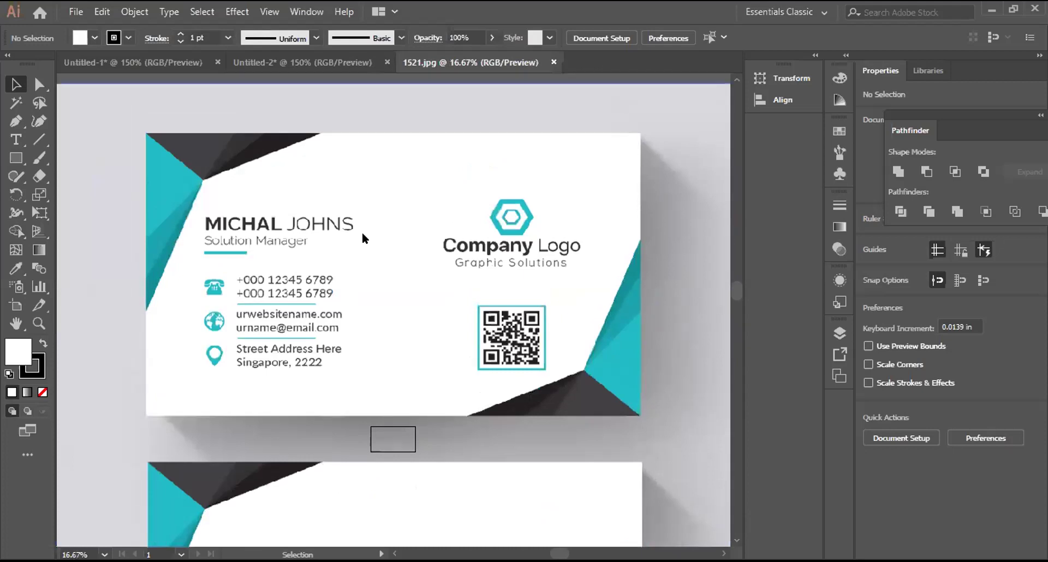
pyautogui.hotkey('ctrl', '+')
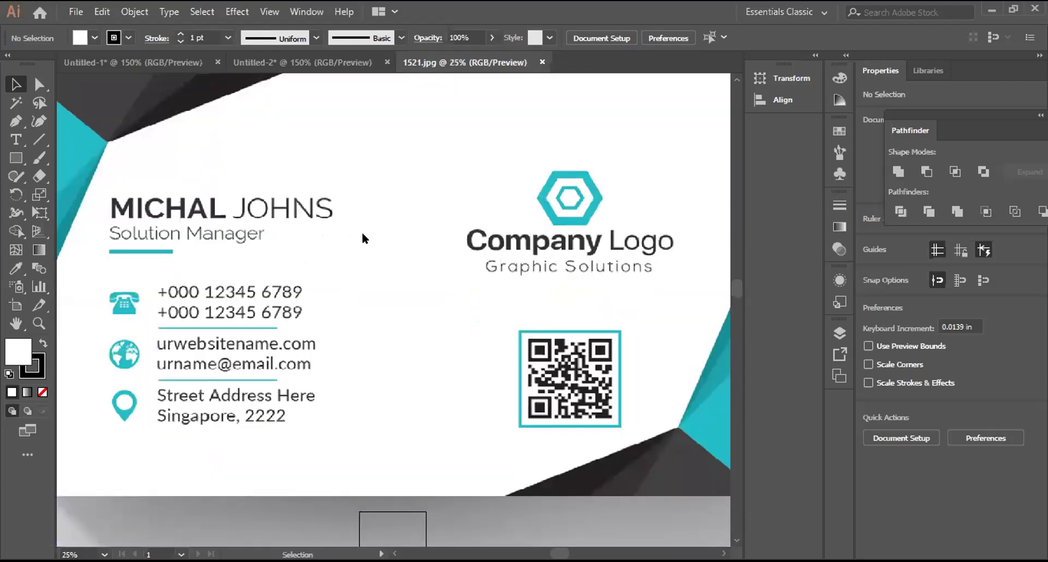
pyautogui.hotkey('ctrl', '-')
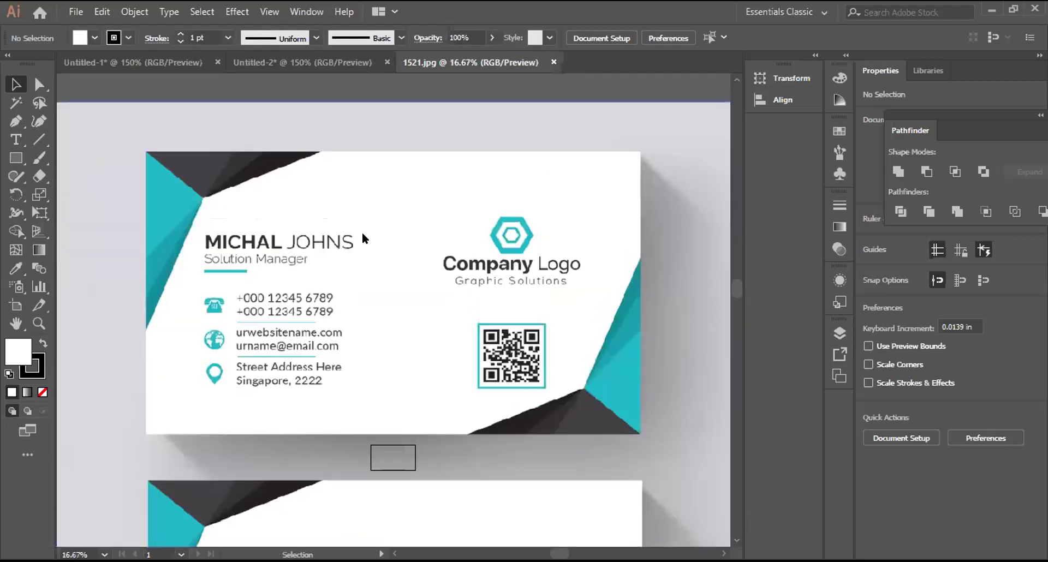
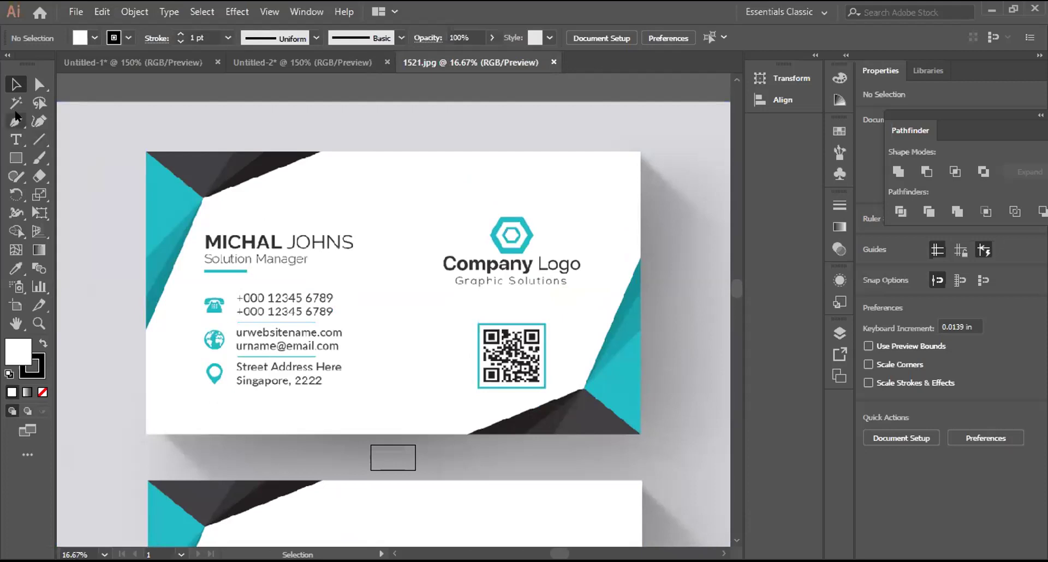
# Step: Pen-draw a closed triangle over the card's left teal corner
pyautogui.press('p')
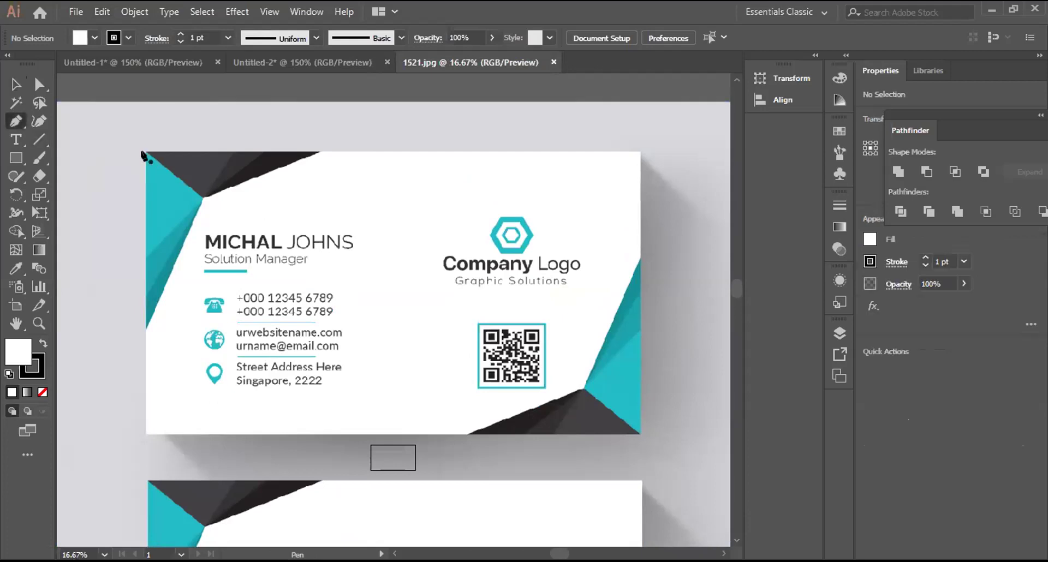
pyautogui.click(145, 151)
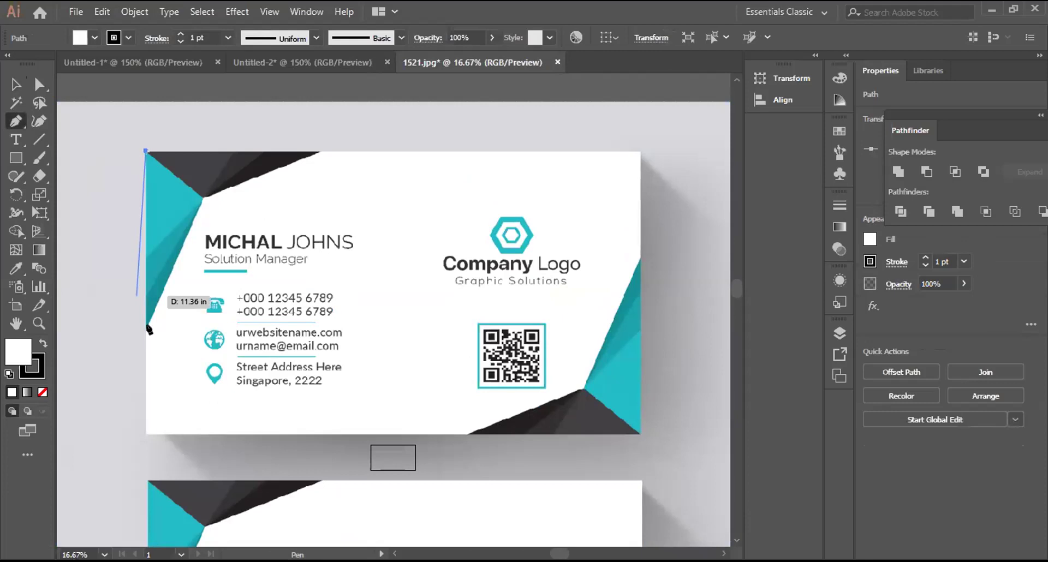
pyautogui.click(146, 327)
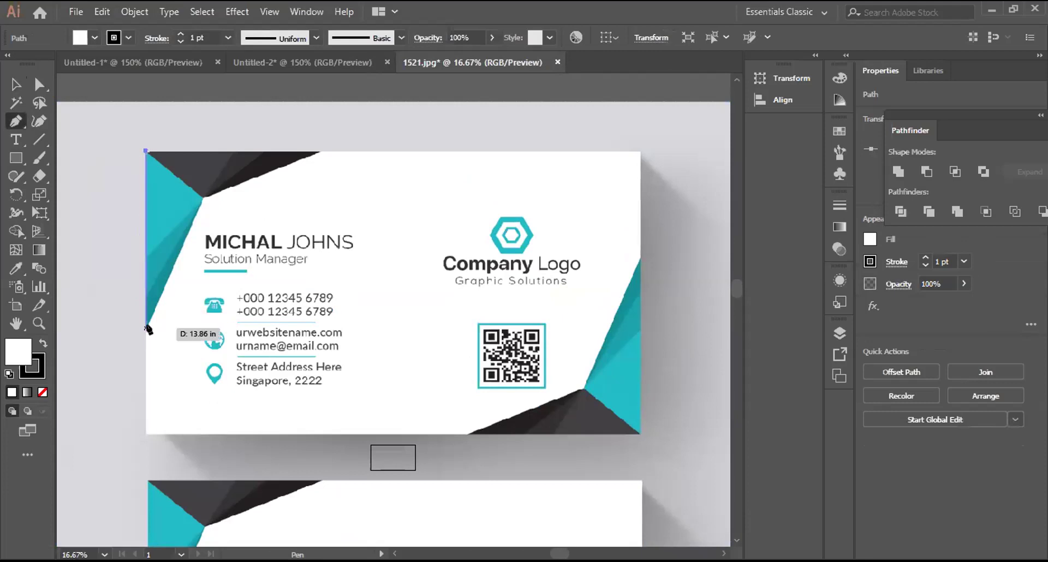
pyautogui.click(203, 197)
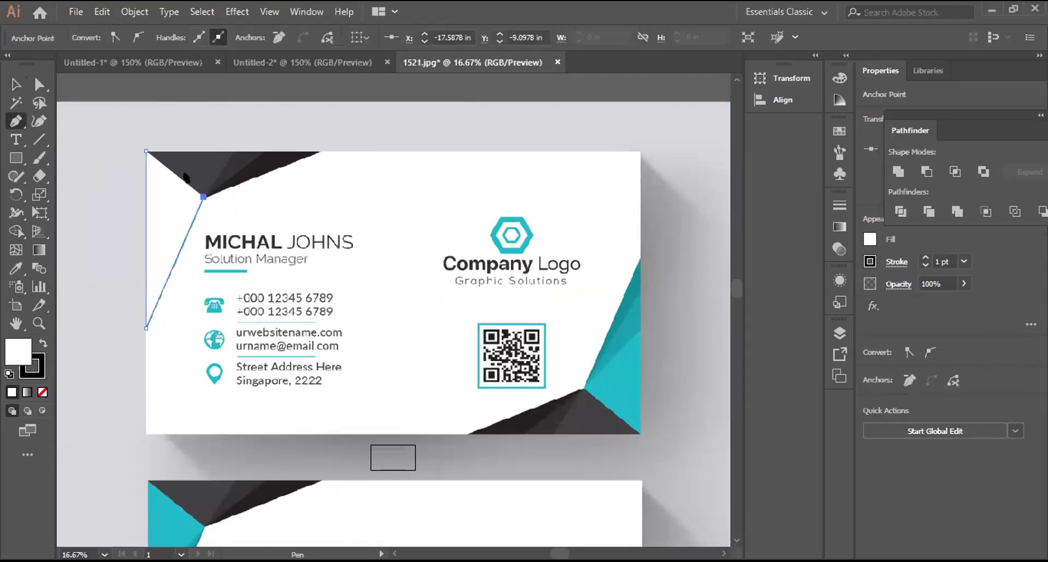
pyautogui.click(145, 152)
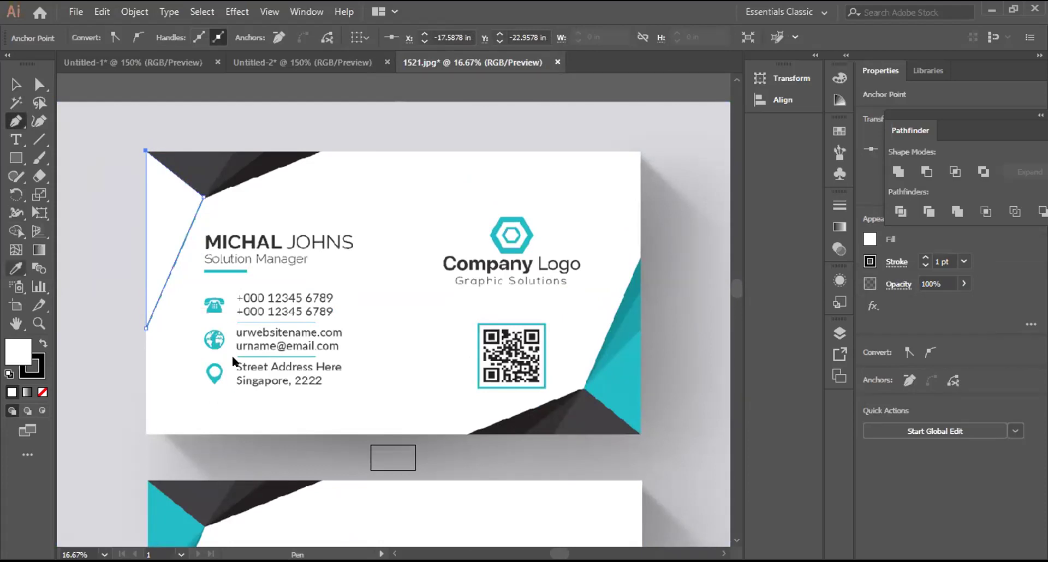
# Step: Fill the triangle with the card's teal and drag a copy down and to the left
pyautogui.press('i')
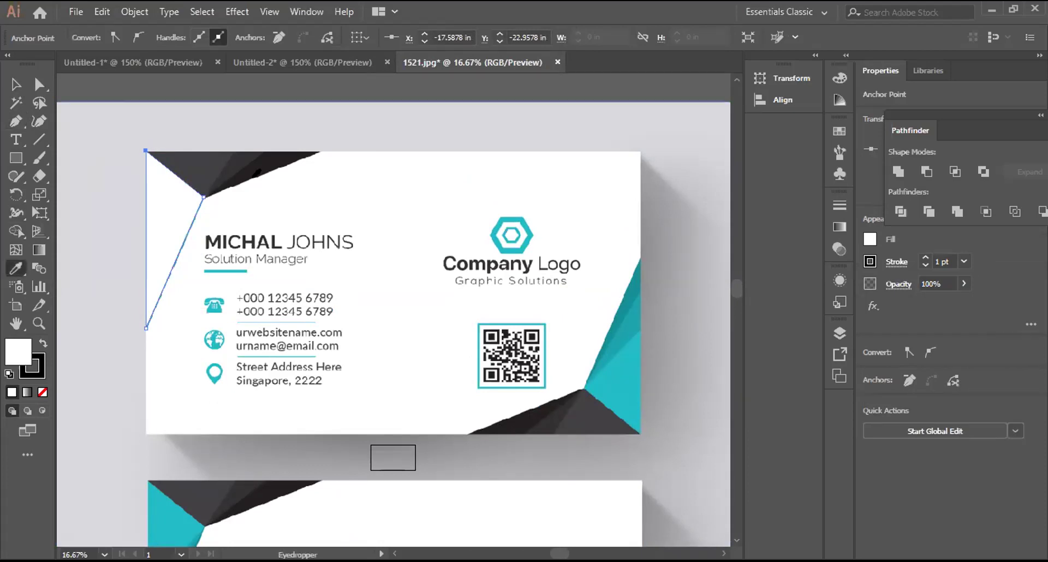
pyautogui.click(253, 178)
pyautogui.click(16, 84)
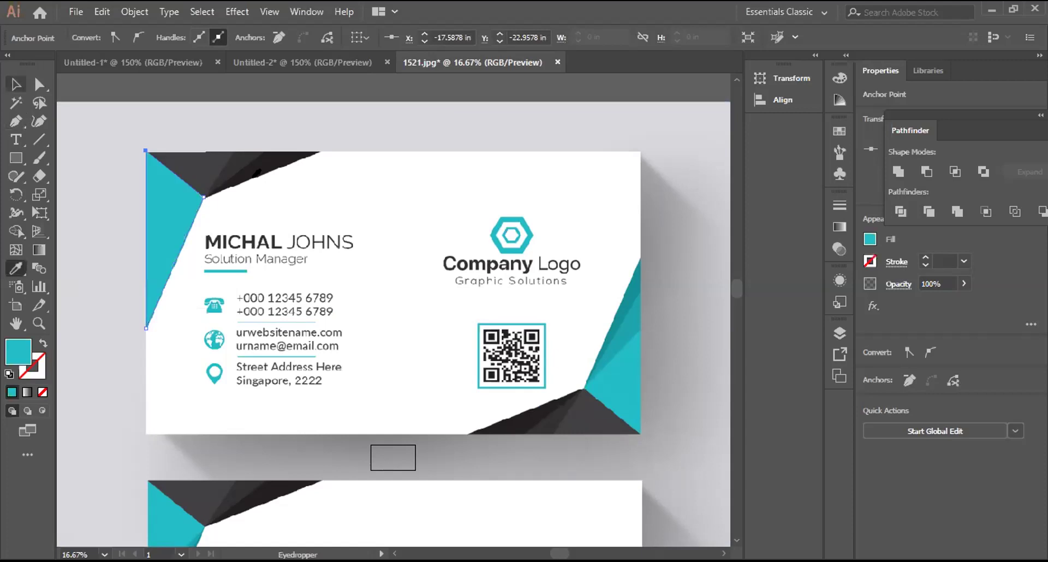
pyautogui.moveTo(183, 204); pyautogui.dragTo(152, 154)
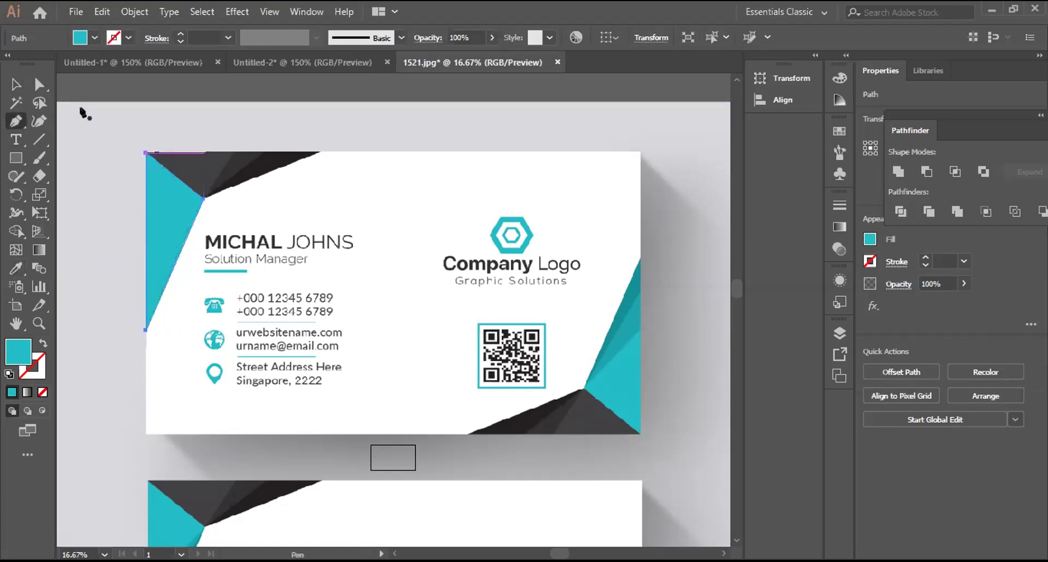
# Step: Nudge the teal copy down-left and pen-draw a triangle along the card's top edge
pyautogui.press('Left')
pyautogui.press('Down')
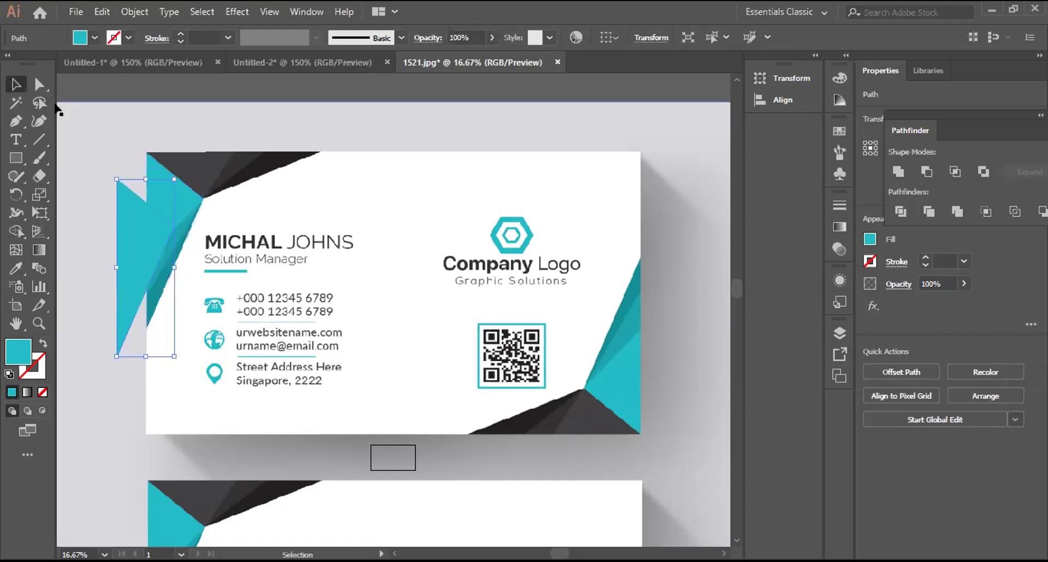
pyautogui.press('p')
pyautogui.click(145, 151)
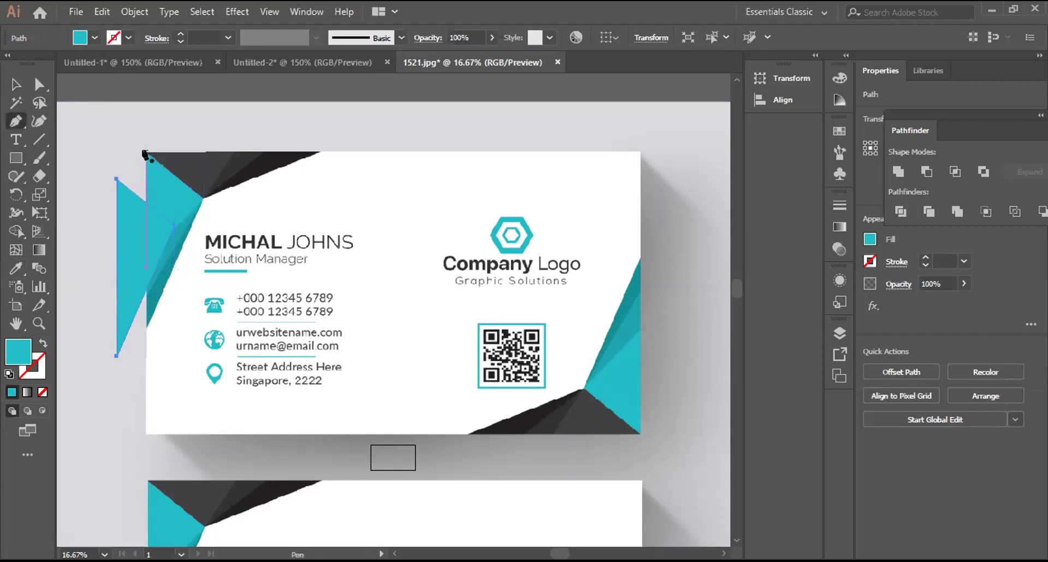
pyautogui.click(320, 151)
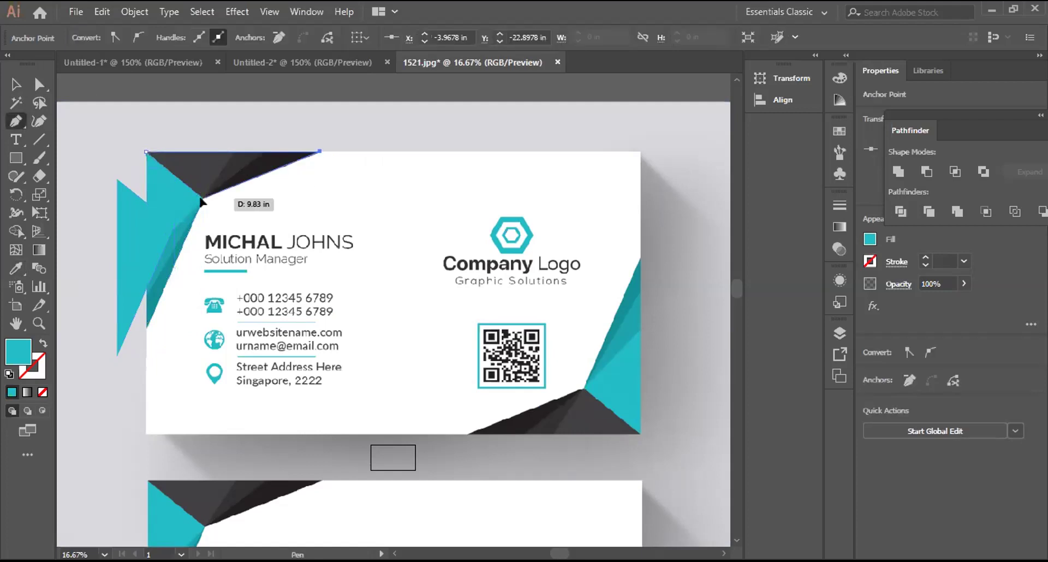
pyautogui.click(202, 198)
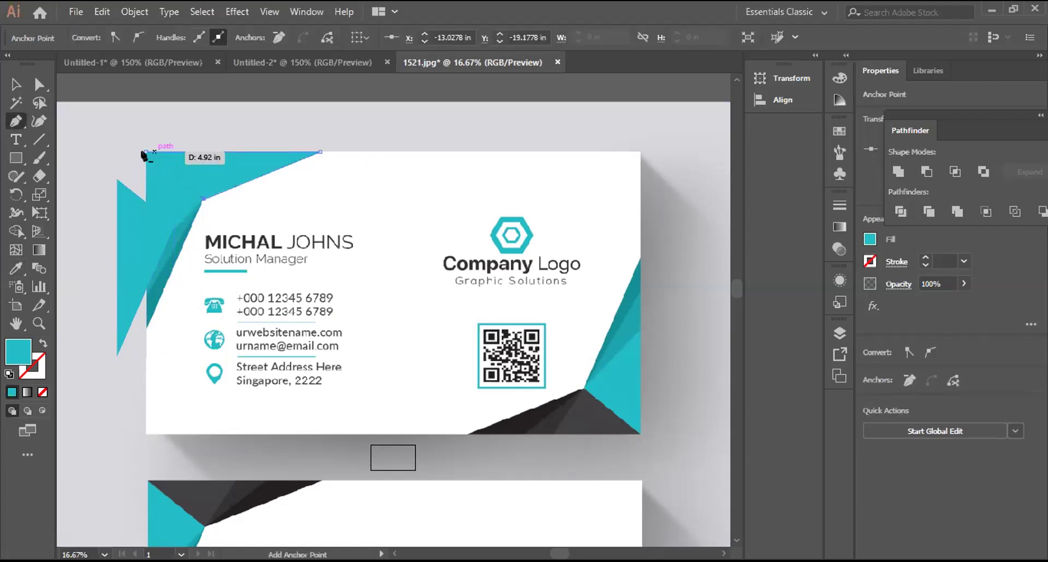
pyautogui.click(145, 151)
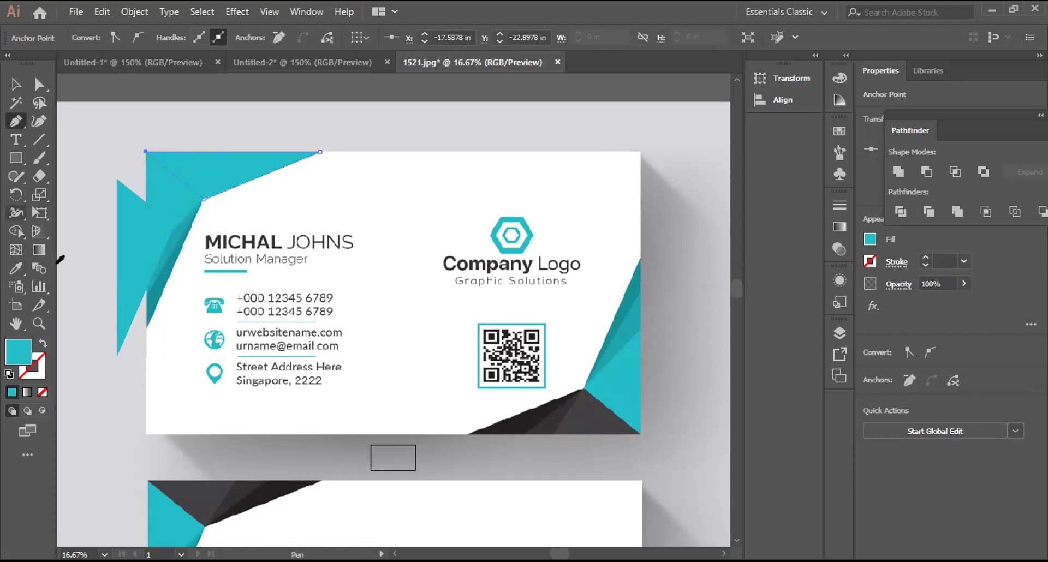
# Step: Fill the top triangle with the card's dark gray and move it onto the teal triangle's corner
pyautogui.press('i')
pyautogui.click(584, 407)
pyautogui.press('ctrl')
pyautogui.moveTo(200, 183); pyautogui.dragTo(185, 201)
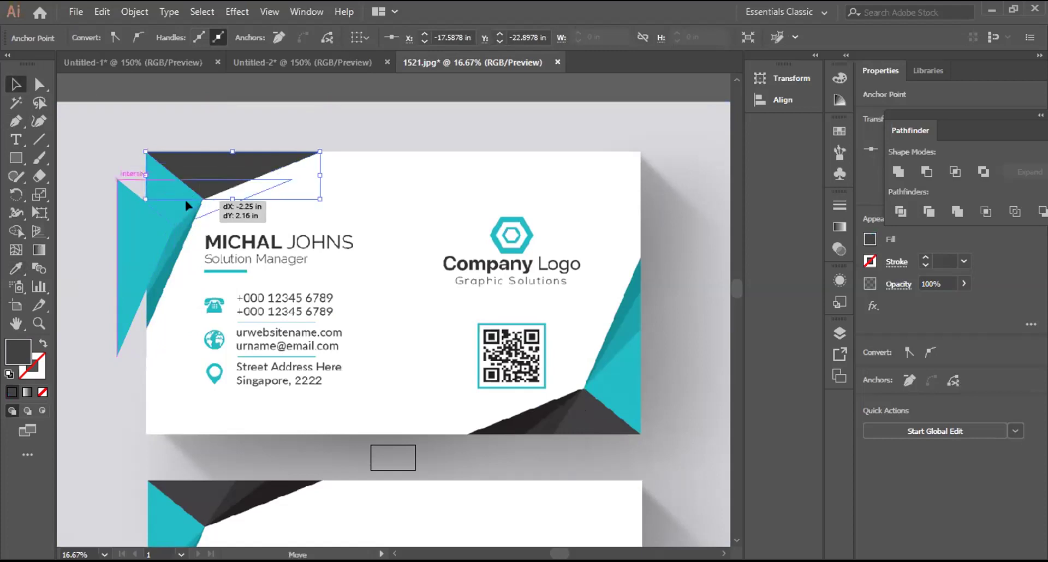
pyautogui.moveTo(326, 254); pyautogui.dragTo(286, 226)
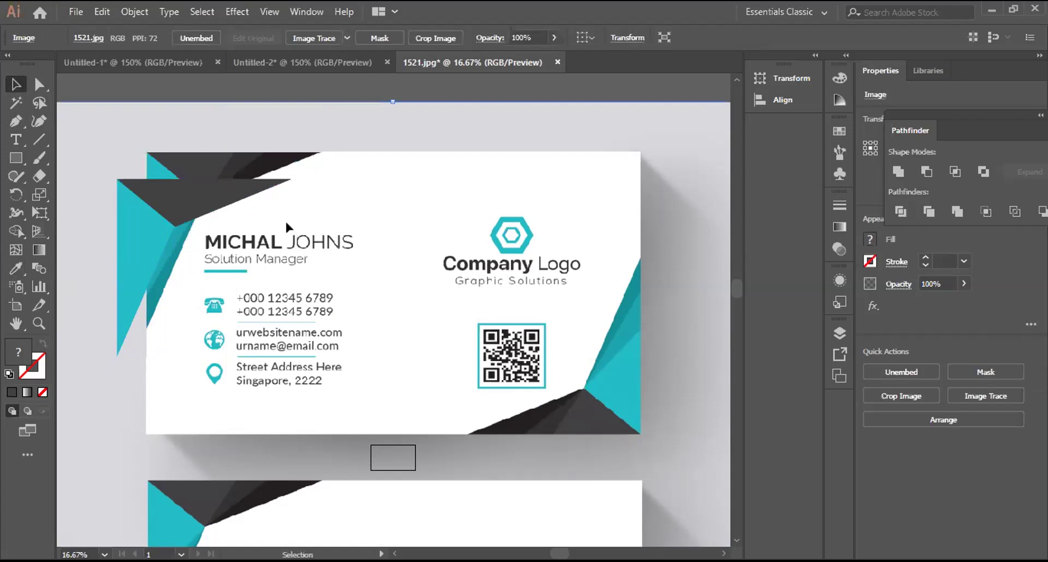
# Step: Zoom in and scroll around to inspect the new corner triangles up close
pyautogui.press('a')
pyautogui.hotkey('ctrl', '=')
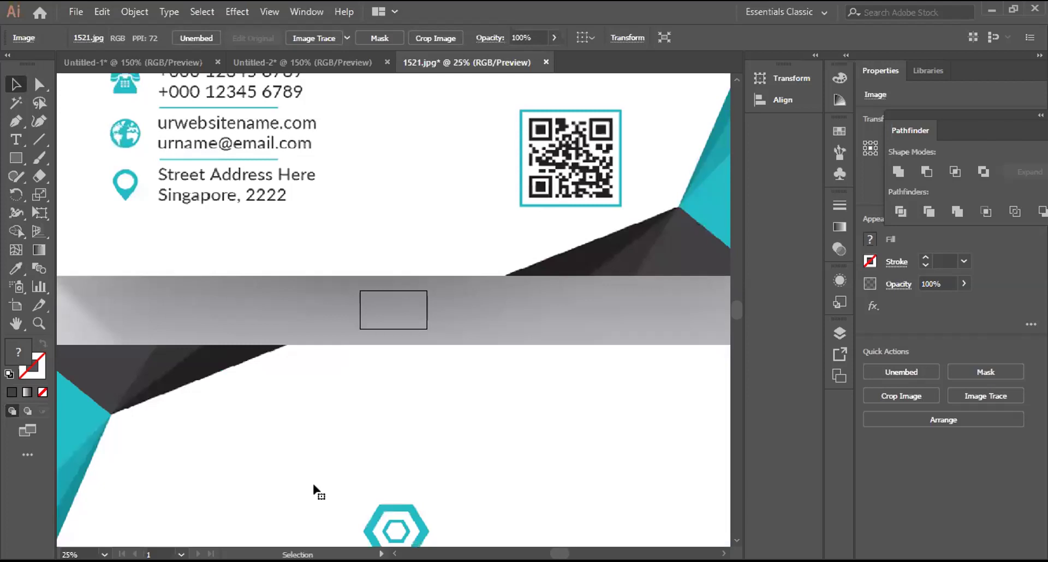
pyautogui.hscroll(-3, 312, 482)
pyautogui.scroll(1, 314, 485)
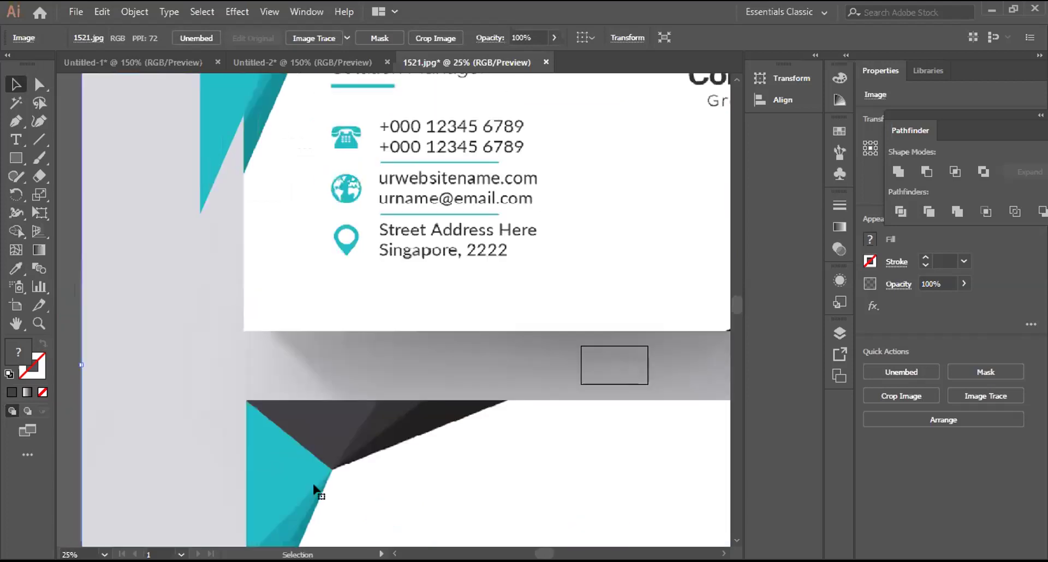
pyautogui.scroll(2, 314, 485)
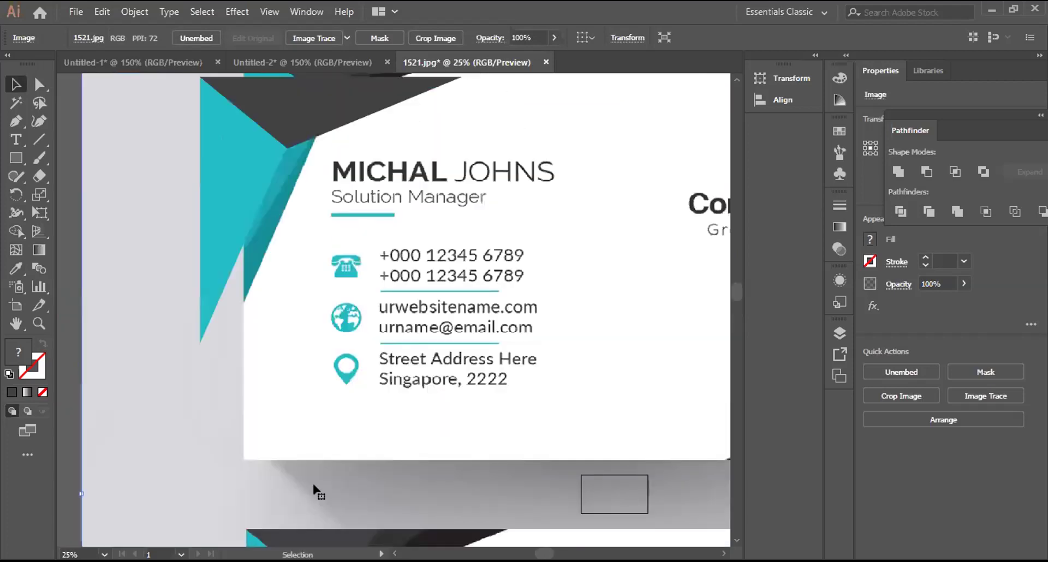
pyautogui.scroll(2, 312, 481)
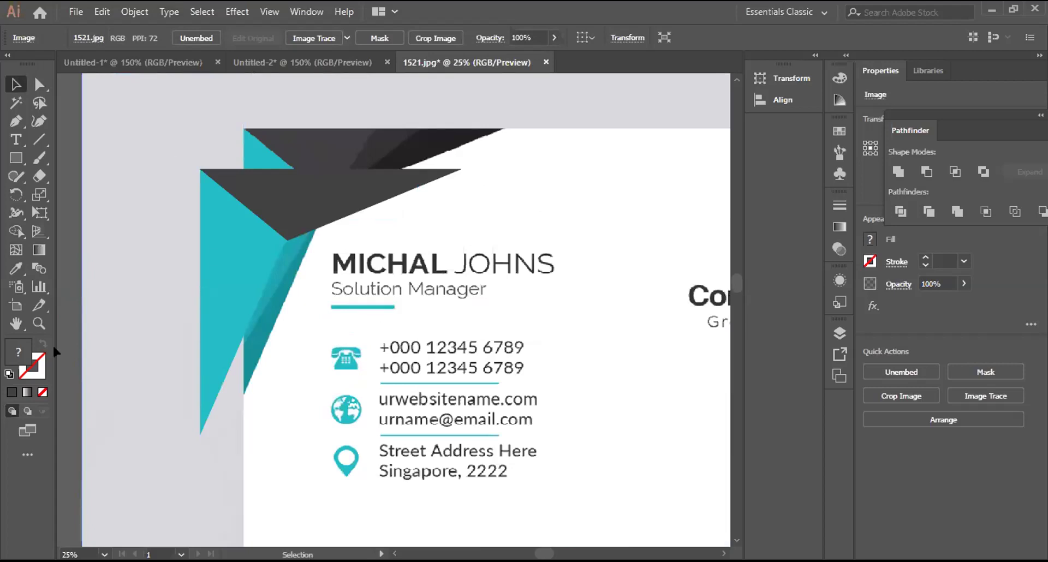
# Step: Zoom back out to see both card sides and bring up the Object menu's Lock options
pyautogui.hotkey('ctrl', '-')
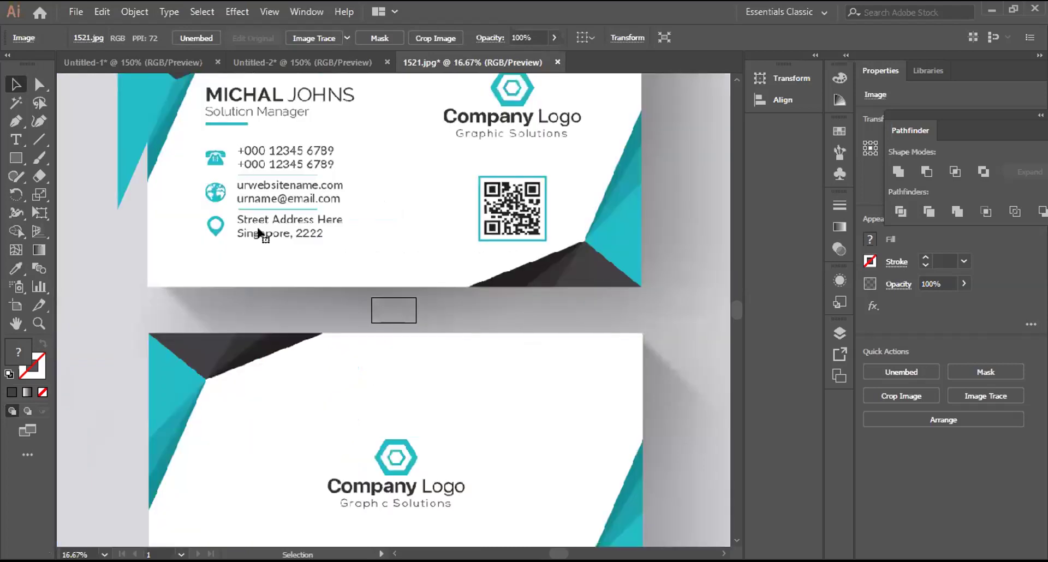
pyautogui.scroll(3, 258, 232)
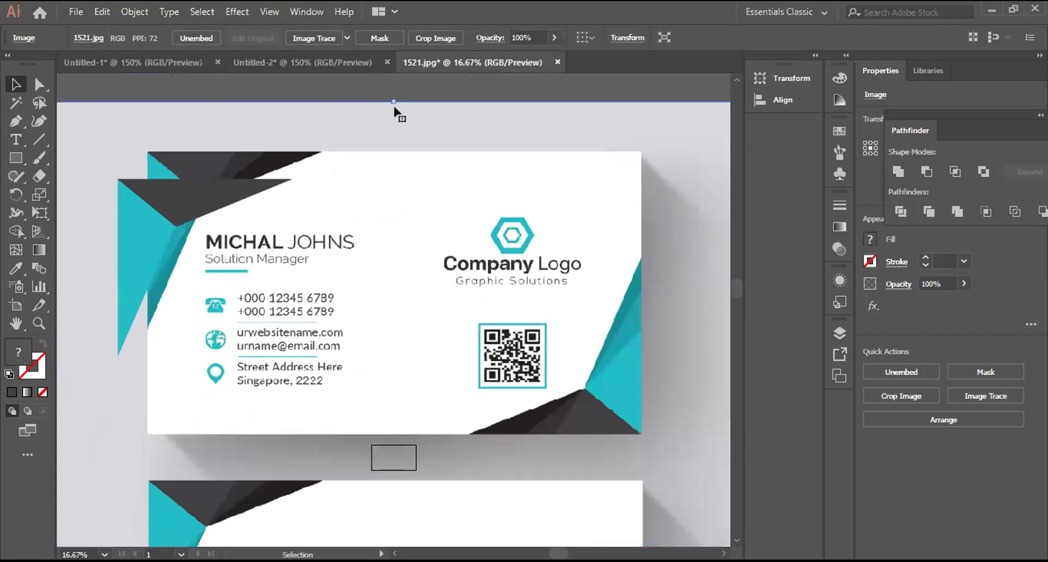
pyautogui.click(134, 12)
pyautogui.moveTo(218, 97)
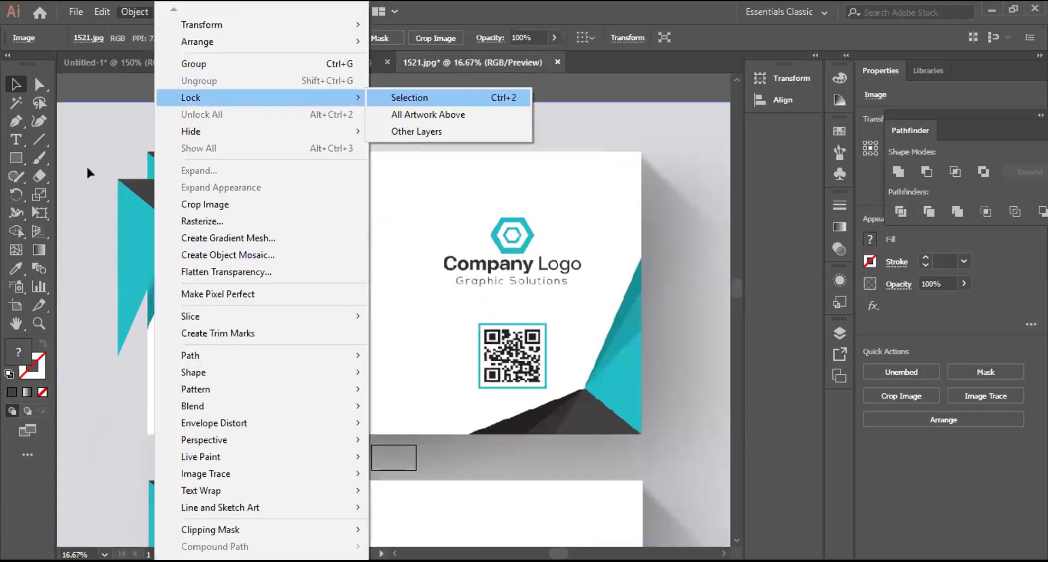
# Step: Lock the card image, group the two triangles, and carry the group into Untitled-2
pyautogui.click(145, 207)
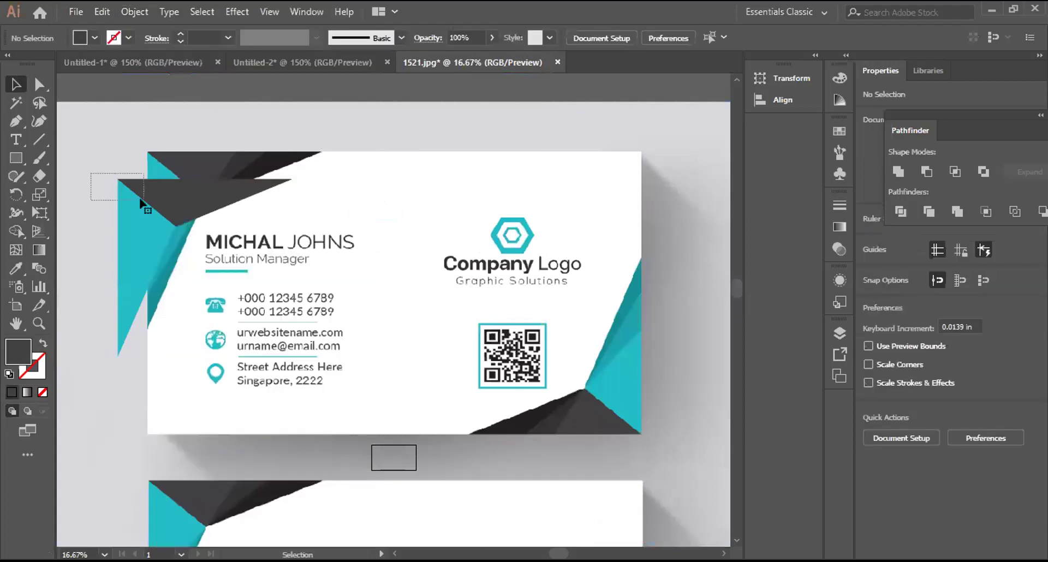
pyautogui.click(148, 201)
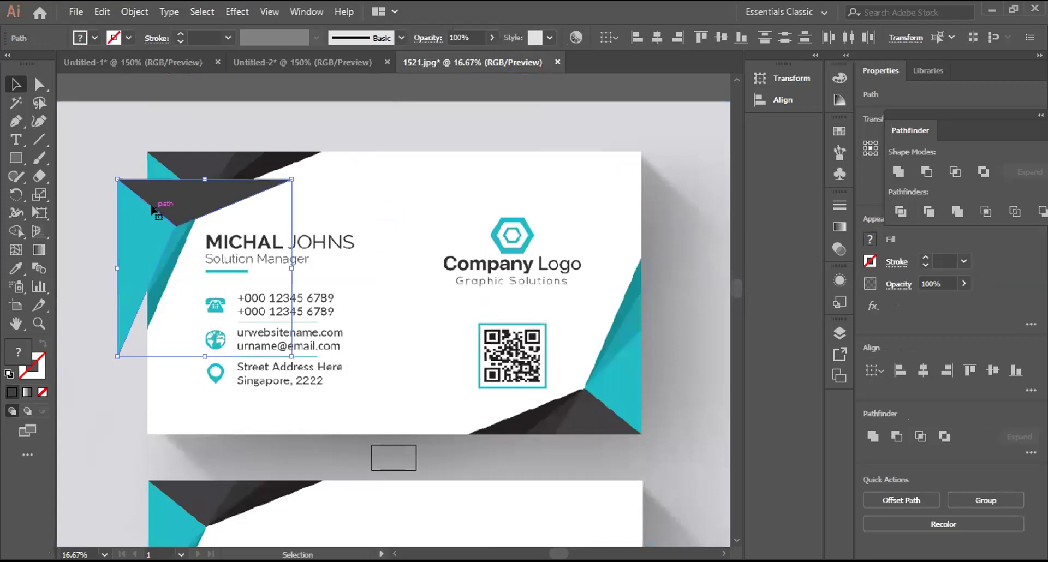
pyautogui.rightClick(197, 300)
pyautogui.hotkey('ctrl', 'g')
pyautogui.moveTo(294, 66); pyautogui.dragTo(166, 451)
# Step: Drop the triangle group onto the Untitled-2 card, undoing and redoing to settle its placement
pyautogui.moveTo(280, 495); pyautogui.dragTo(161, 529)
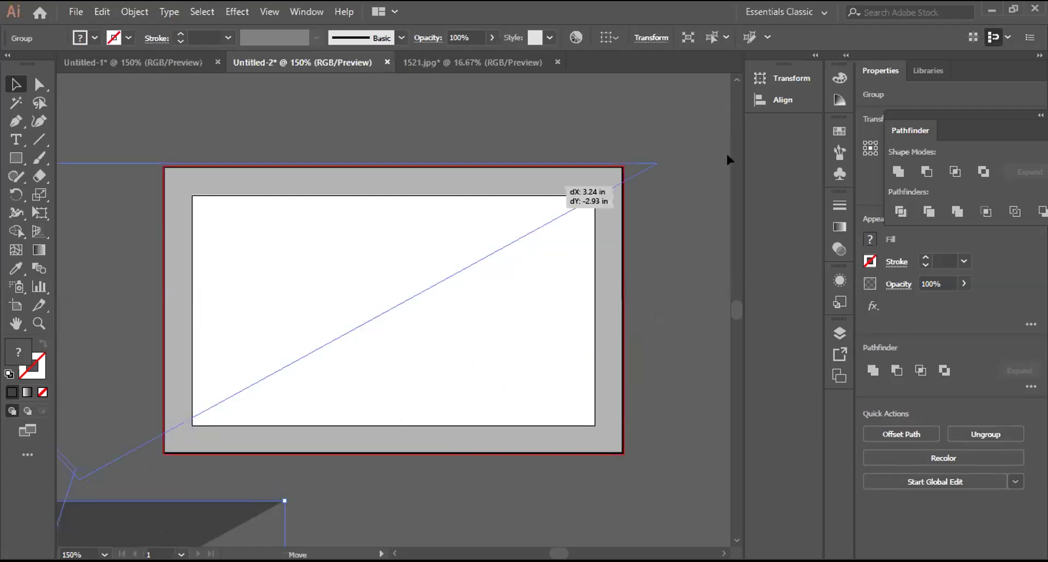
pyautogui.moveTo(727, 158); pyautogui.dragTo(656, 160)
pyautogui.moveTo(330, 485); pyautogui.dragTo(569, 108)
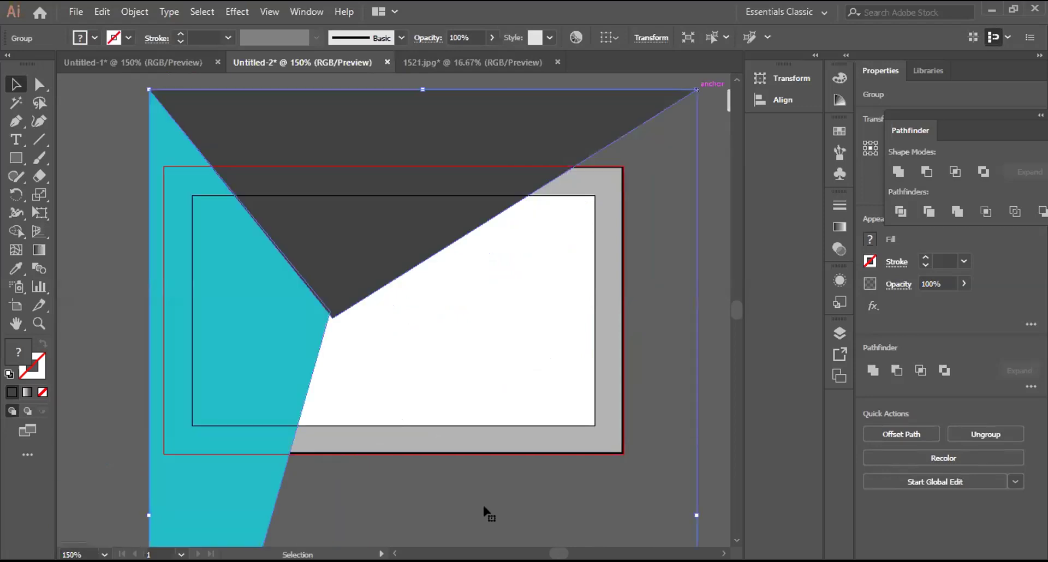
pyautogui.hotkey('ctrl', 'z')
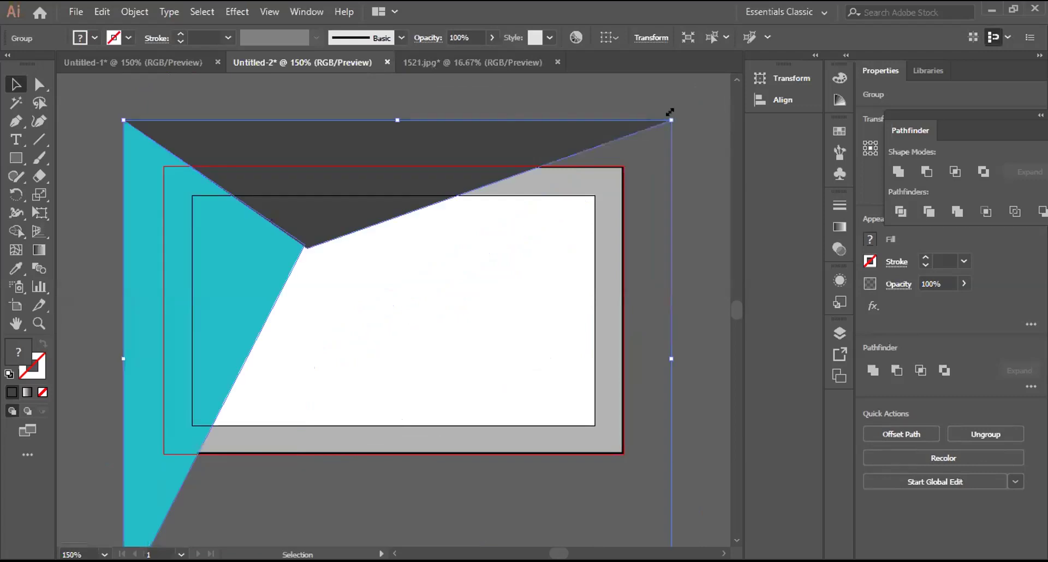
pyautogui.hotkey('ctrl', 'z')
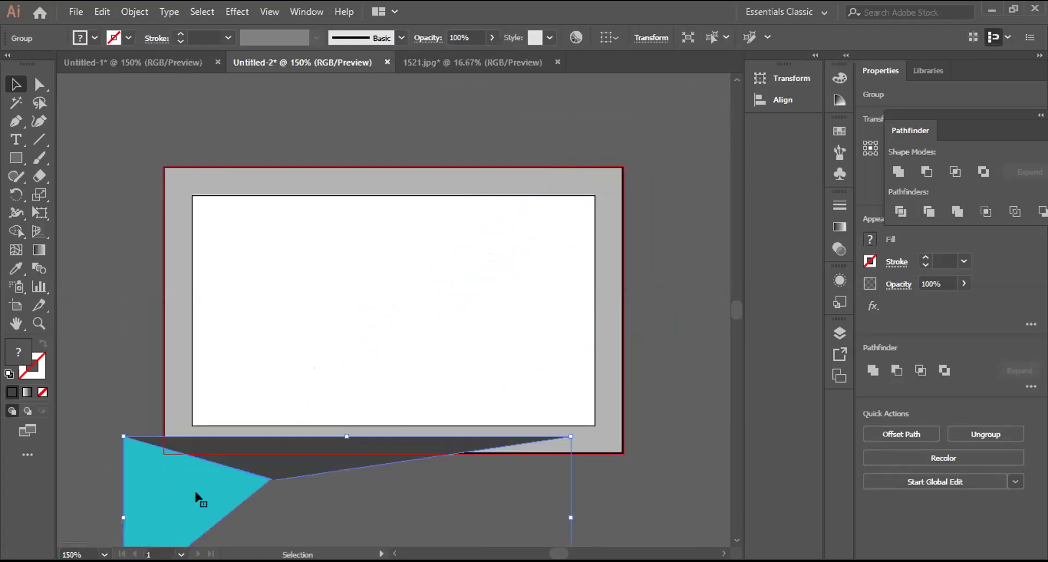
pyautogui.hotkey('ctrl', 'shift', 'z')
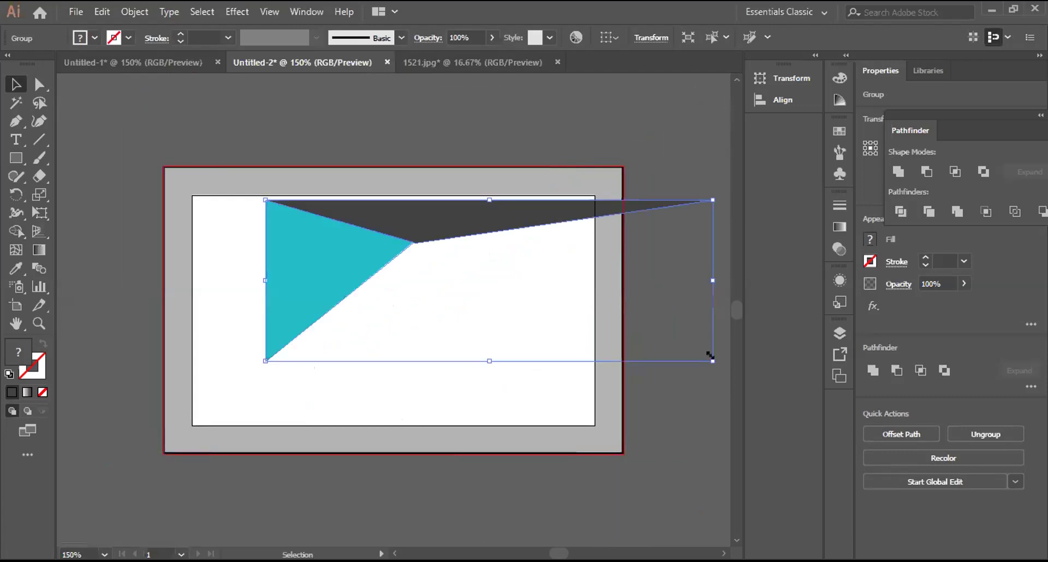
# Step: Scale the group down from a corner and move it into the card's top-left corner
pyautogui.moveTo(486, 412); pyautogui.dragTo(487, 402)
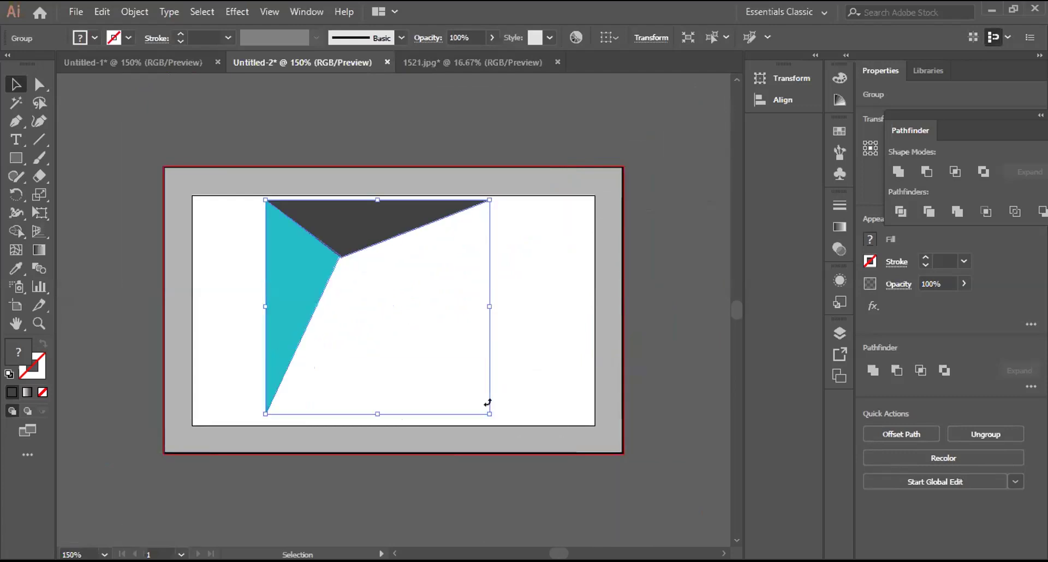
pyautogui.moveTo(488, 402); pyautogui.dragTo(445, 396)
pyautogui.scroll(2, 446, 396)
pyautogui.scroll(2, 318, 350)
pyautogui.moveTo(294, 345); pyautogui.dragTo(221, 325)
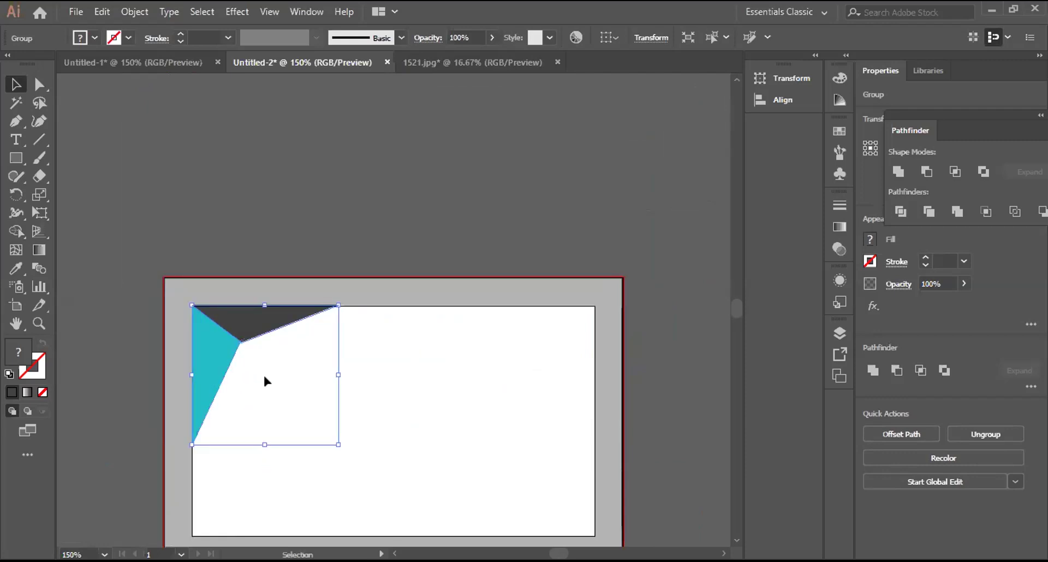
# Step: Drop the group in the corner and zoom in closely on the corner triangles
pyautogui.click(263, 373)
pyautogui.hotkey('ctrl', 'a')
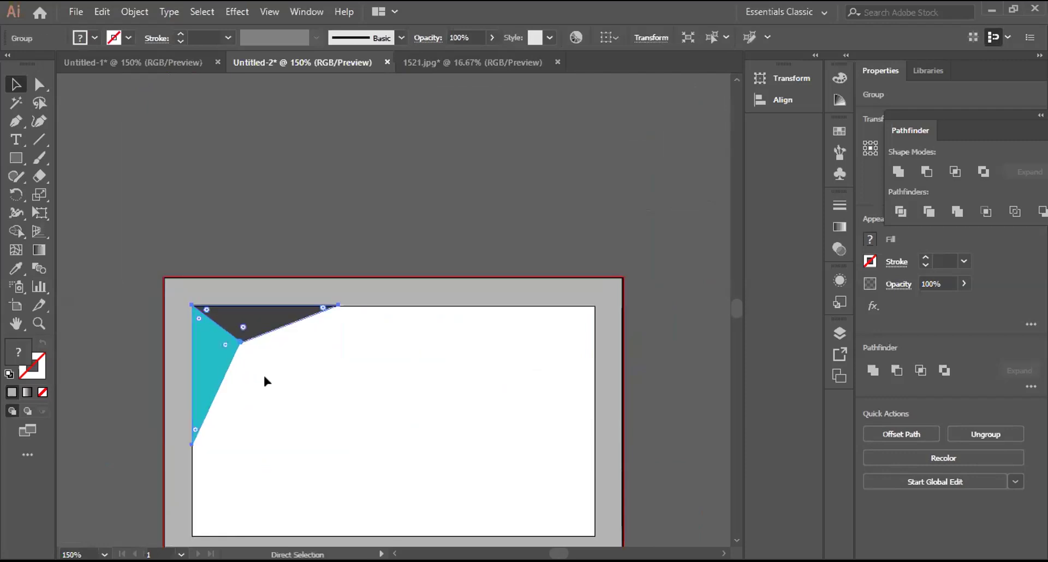
pyautogui.hotkey('ctrl', '=')
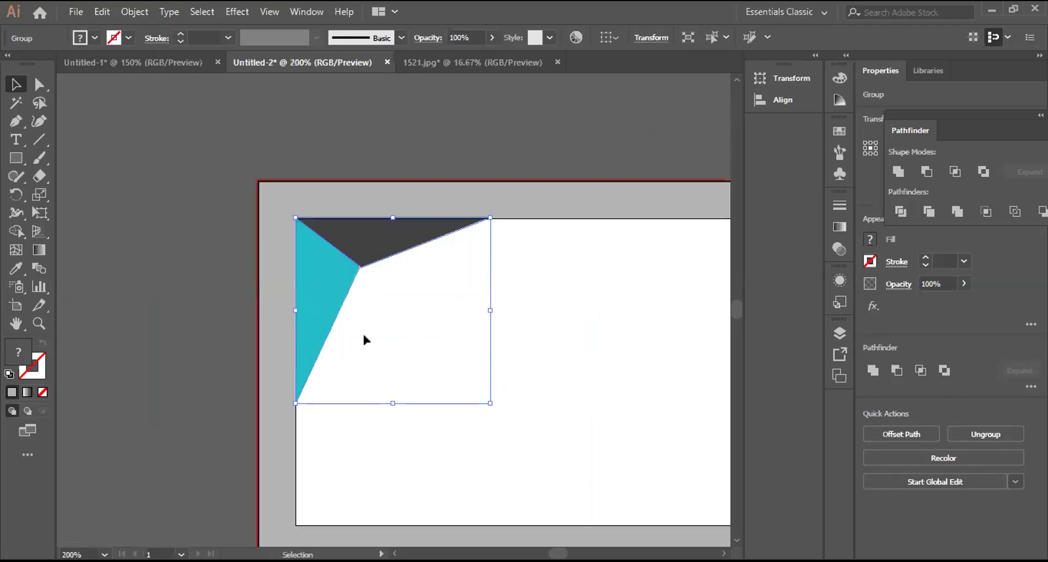
pyautogui.press('a')
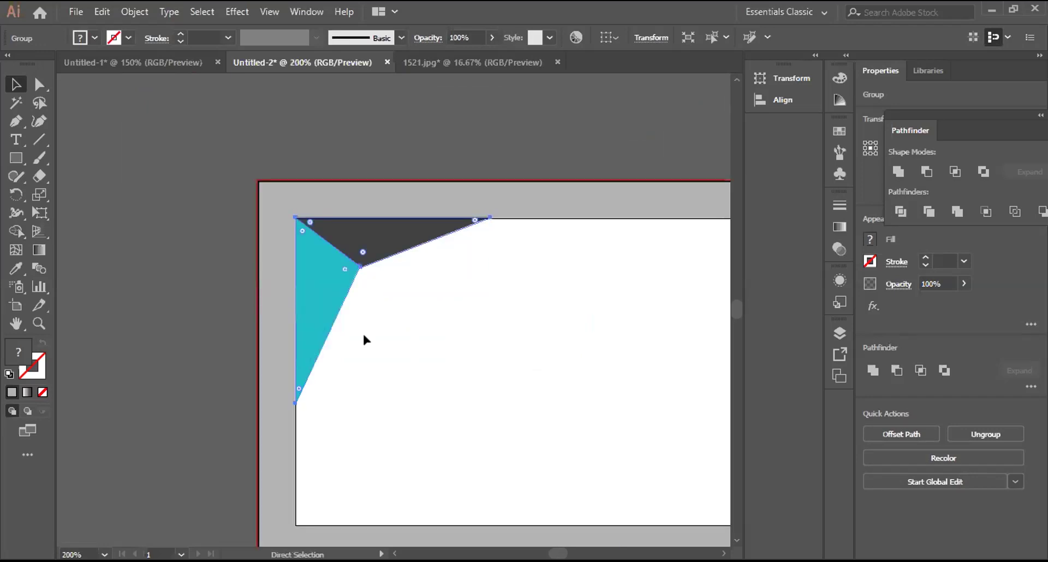
pyautogui.hotkey('ctrl', '=')
pyautogui.hotkey('ctrl', '=')
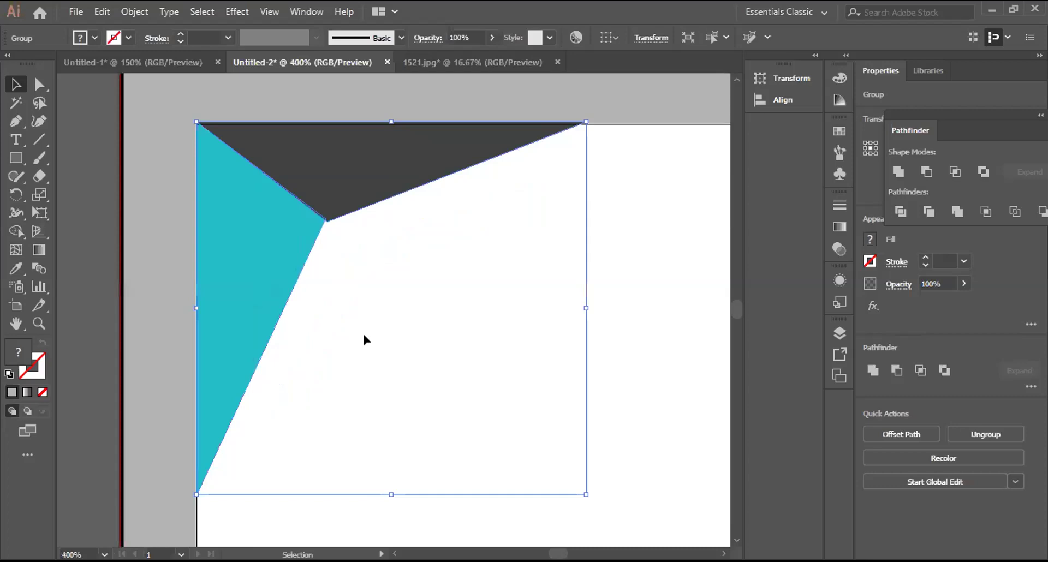
pyautogui.scroll(2, 358, 164)
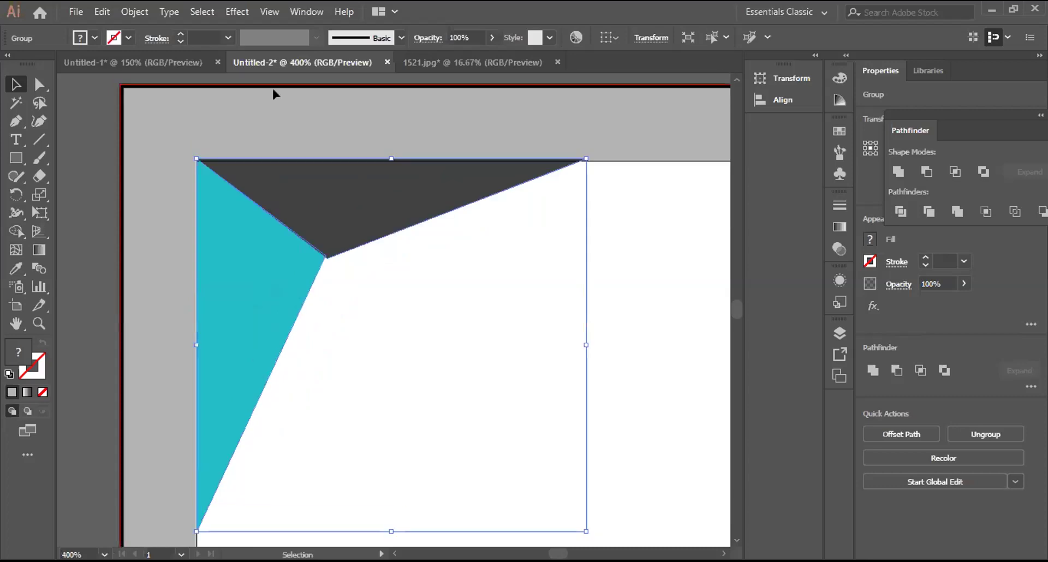
pyautogui.scroll(1, 278, 95)
# Step: Ungroup the corner group into separate teal and dark-gray triangles
pyautogui.hotkey('ctrl', 'shift', 'a')
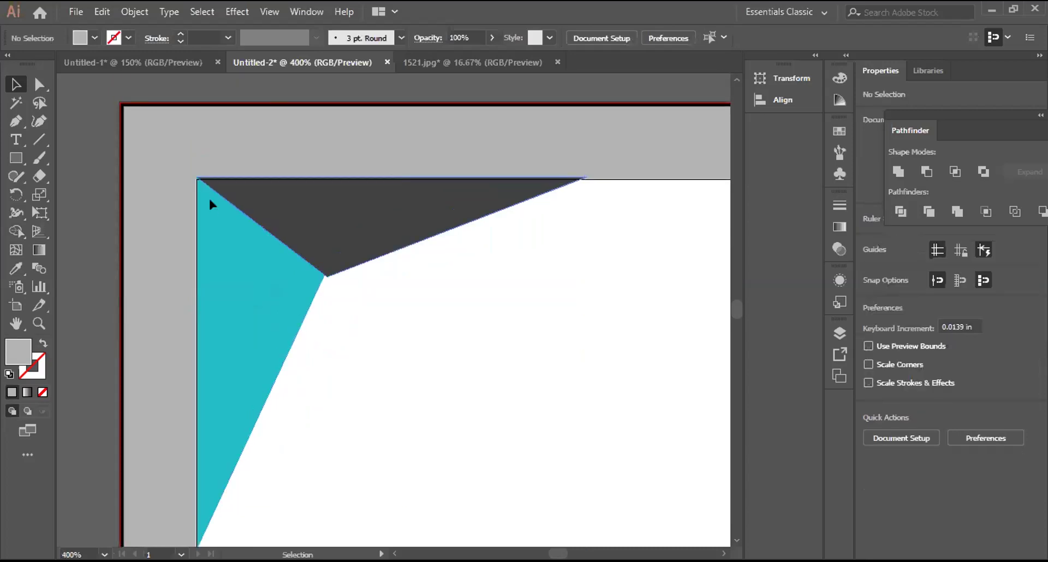
pyautogui.click(211, 255)
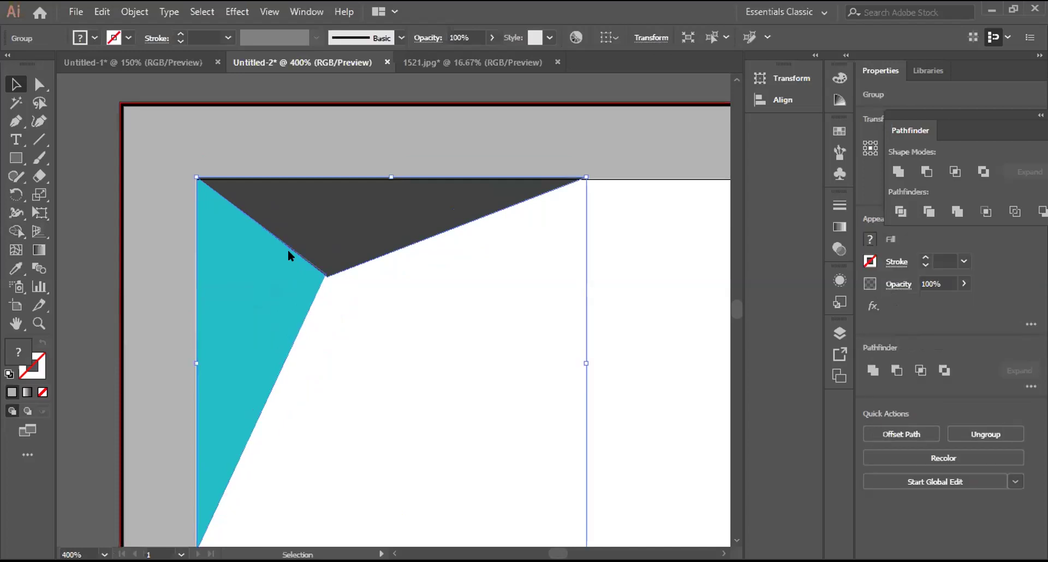
pyautogui.rightClick(291, 251)
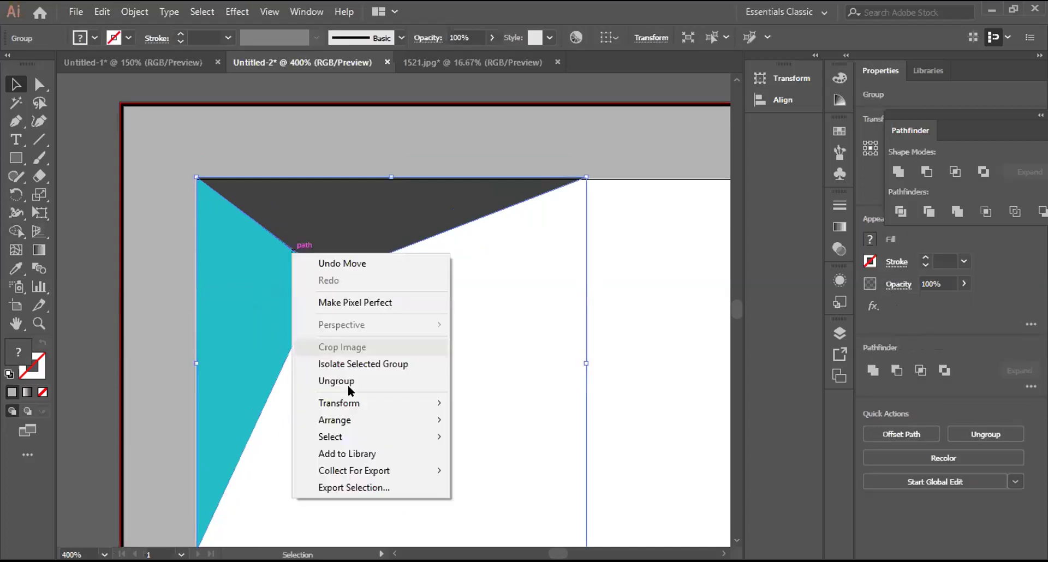
pyautogui.hotkey('ctrl', 'shift', 'g')
# Step: Nudge the teal and dark-gray triangles with the arrow keys to test their fit
pyautogui.click(102, 270)
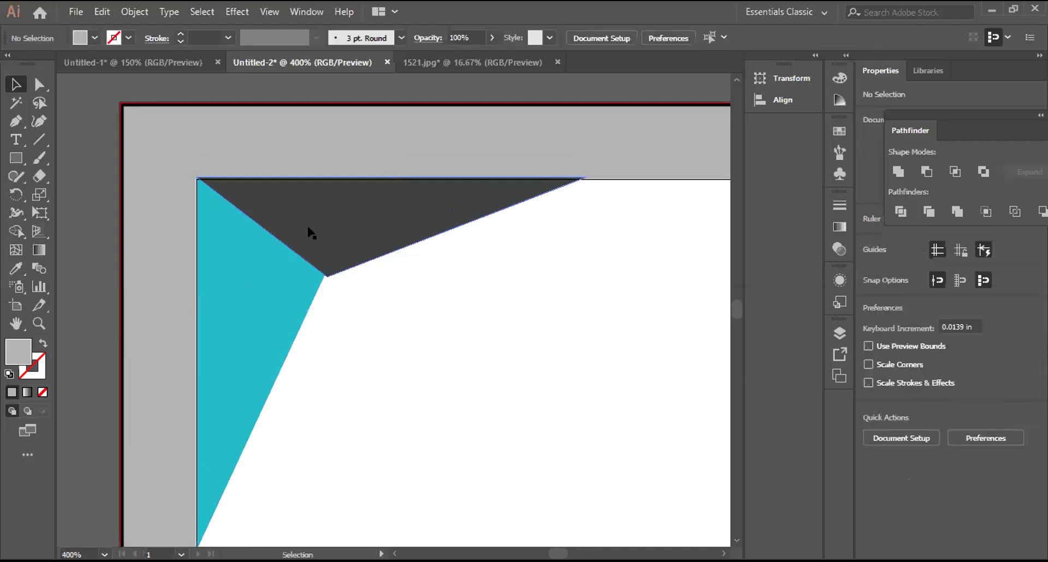
pyautogui.click(234, 274)
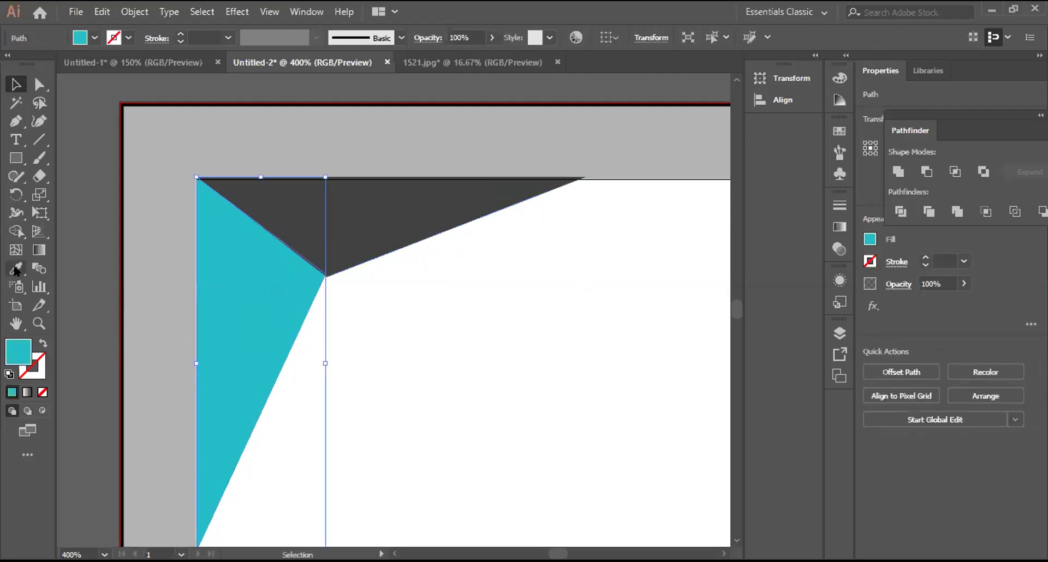
pyautogui.press('Left')
pyautogui.press('Left')
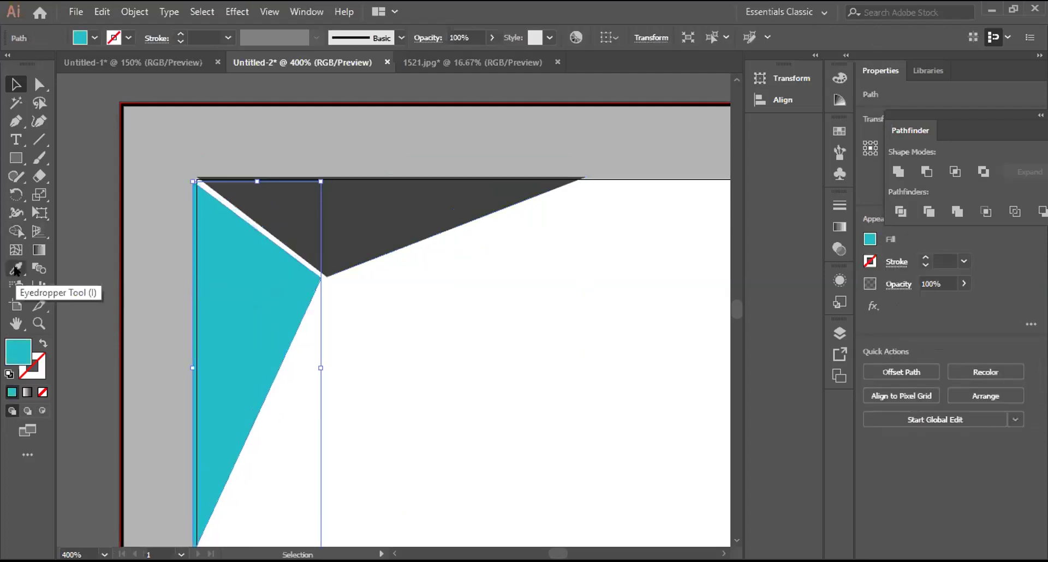
pyautogui.press('Right')
pyautogui.press('Right')
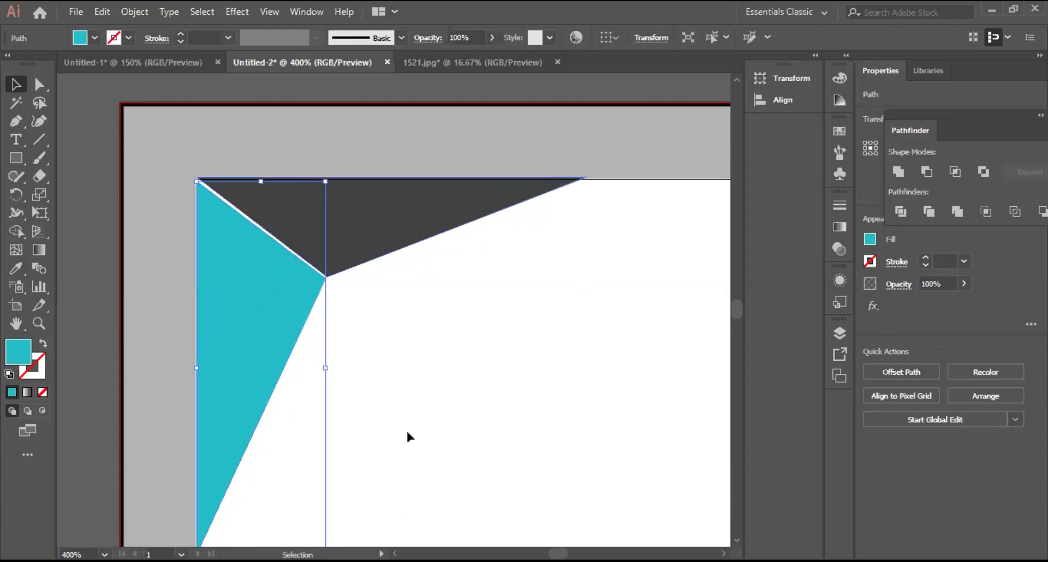
pyautogui.hotkey('ctrl', 'alt', ']')
pyautogui.press('Down')
pyautogui.press('Down')
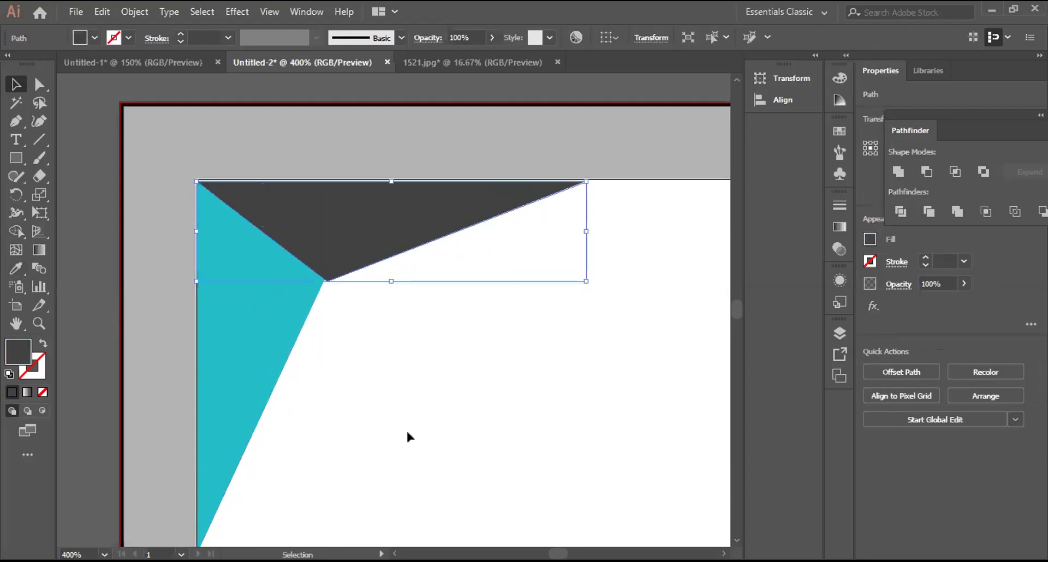
pyautogui.press('Up')
pyautogui.press('Up')
pyautogui.press('Left')
pyautogui.press('Left')
pyautogui.press('Right')
pyautogui.press('Right')
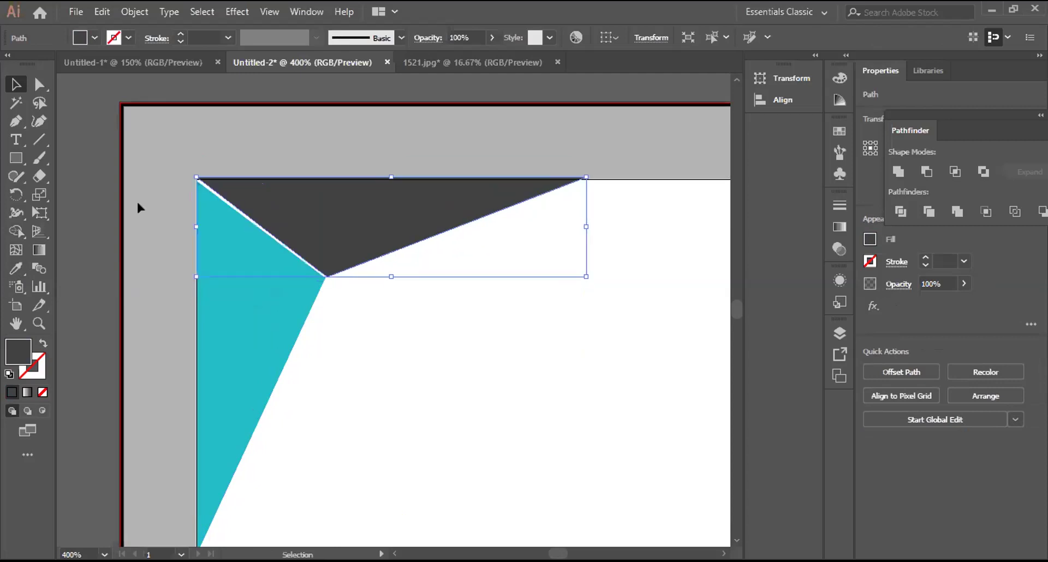
pyautogui.hotkey('ctrl', 'shift', 'a')
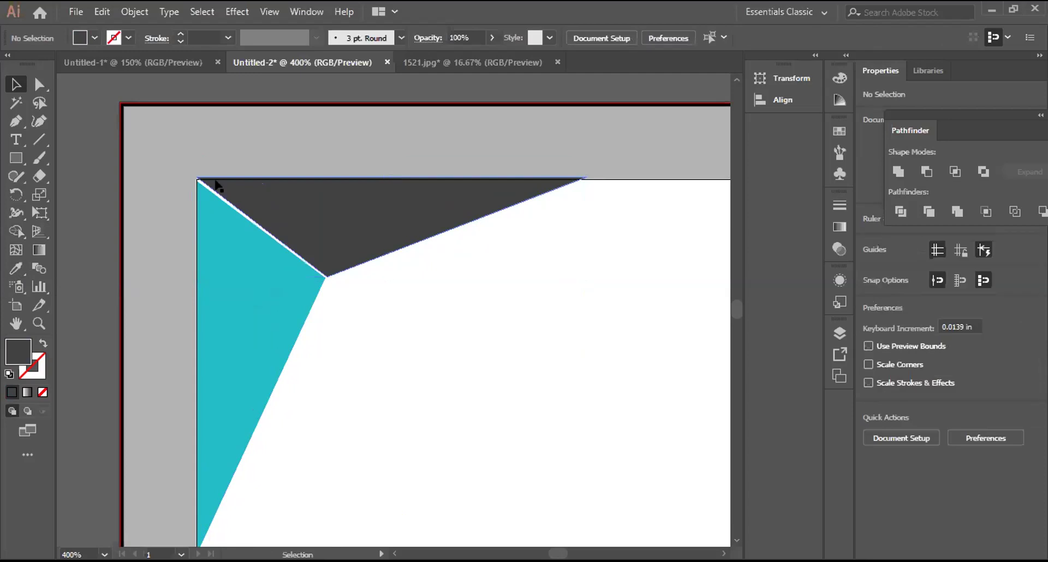
# Step: Rotate the dark triangle about one degree and cancel a trial tilt of the teal one
pyautogui.click(217, 185)
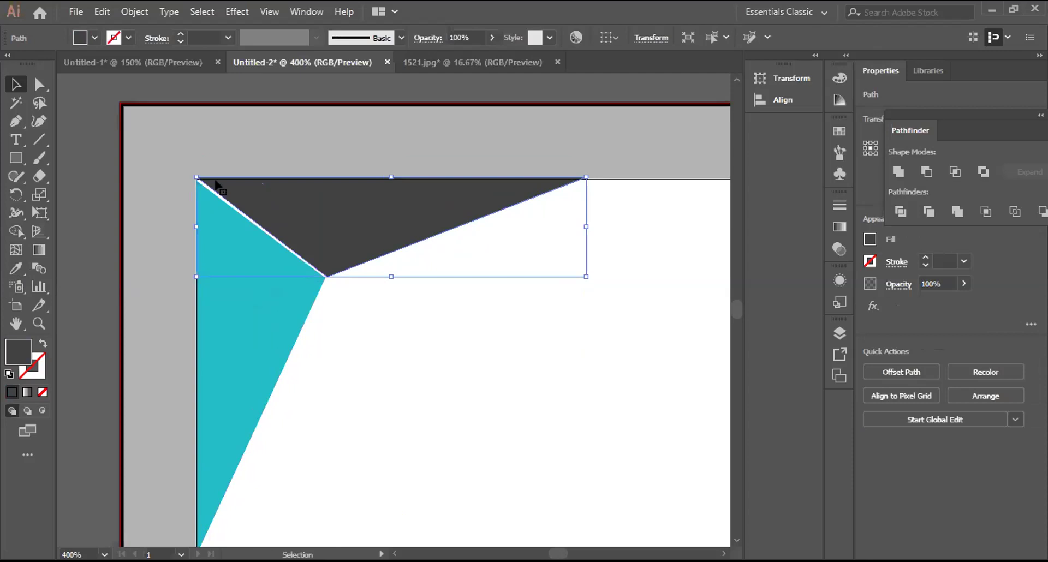
pyautogui.moveTo(595, 281); pyautogui.dragTo(633, 279)
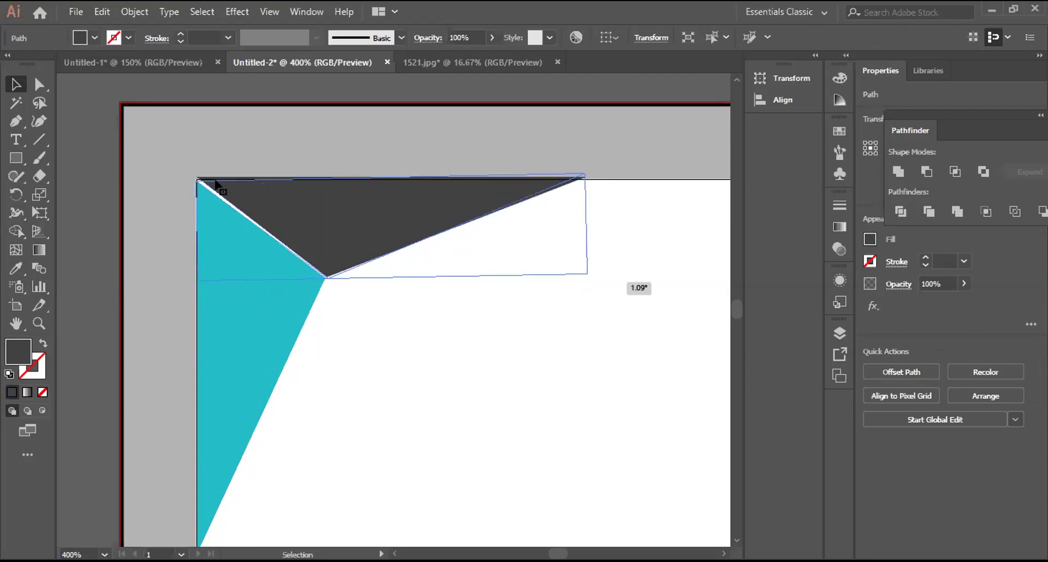
pyautogui.click(336, 324)
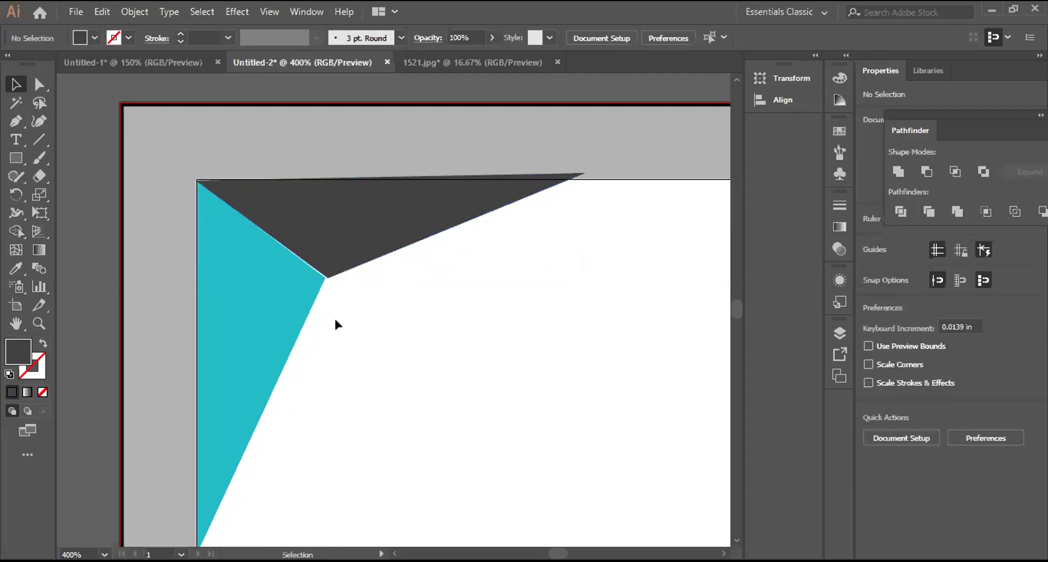
pyautogui.click(288, 310)
pyautogui.scroll(-1, 314, 500)
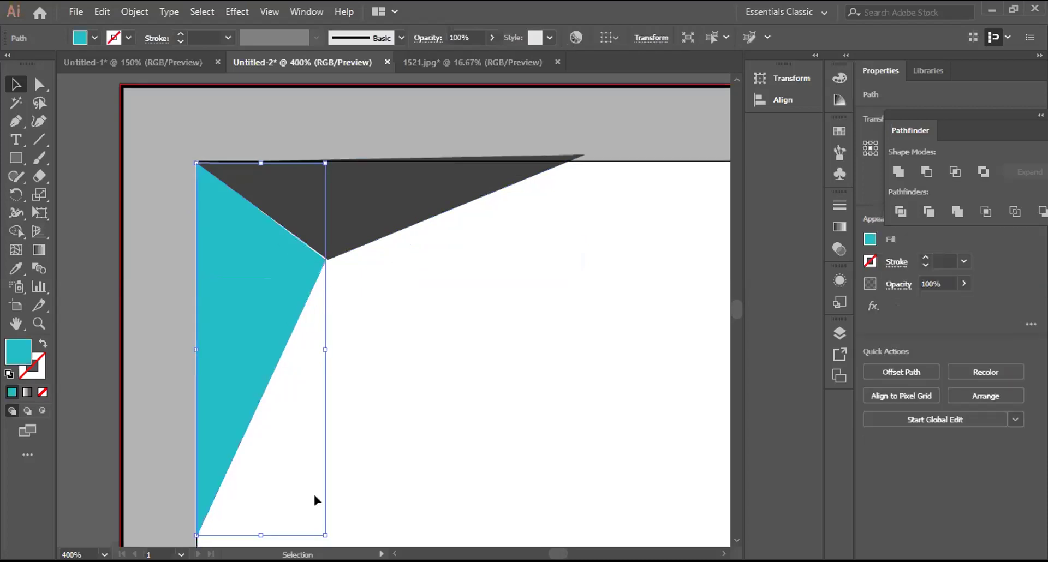
pyautogui.scroll(-2, 314, 497)
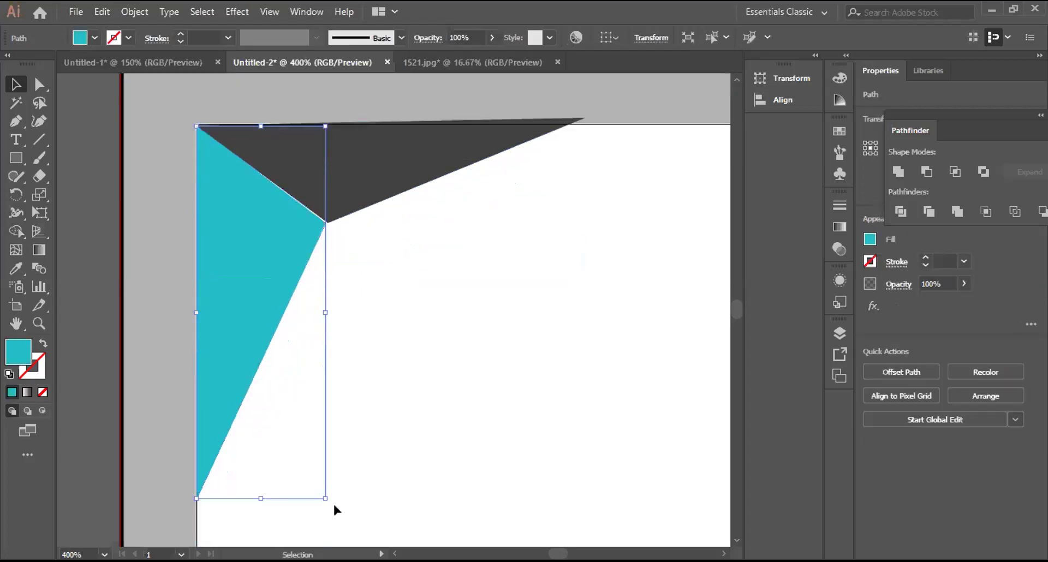
pyautogui.moveTo(327, 500); pyautogui.dragTo(330, 502)
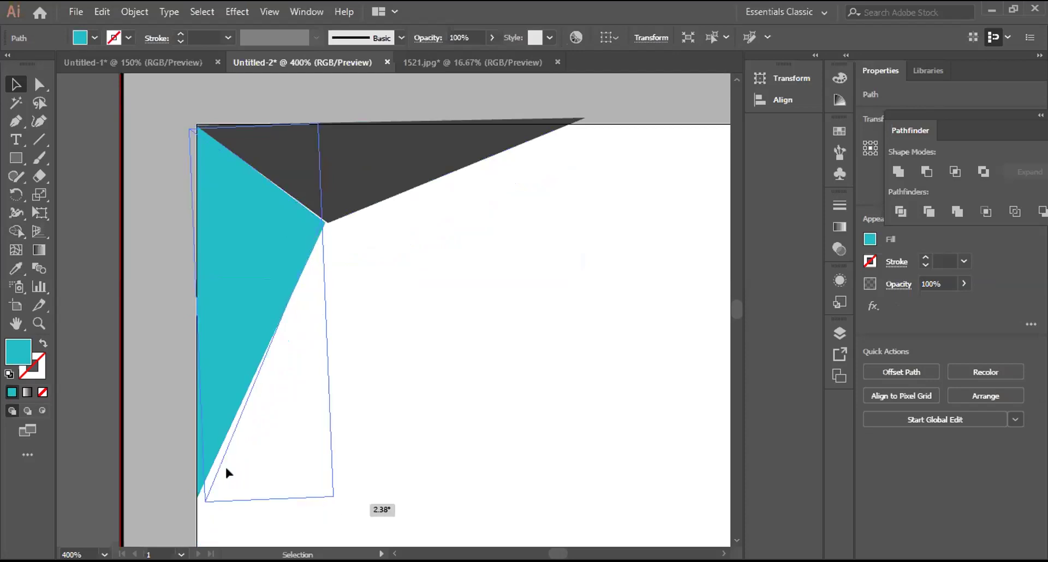
pyautogui.press('Escape')
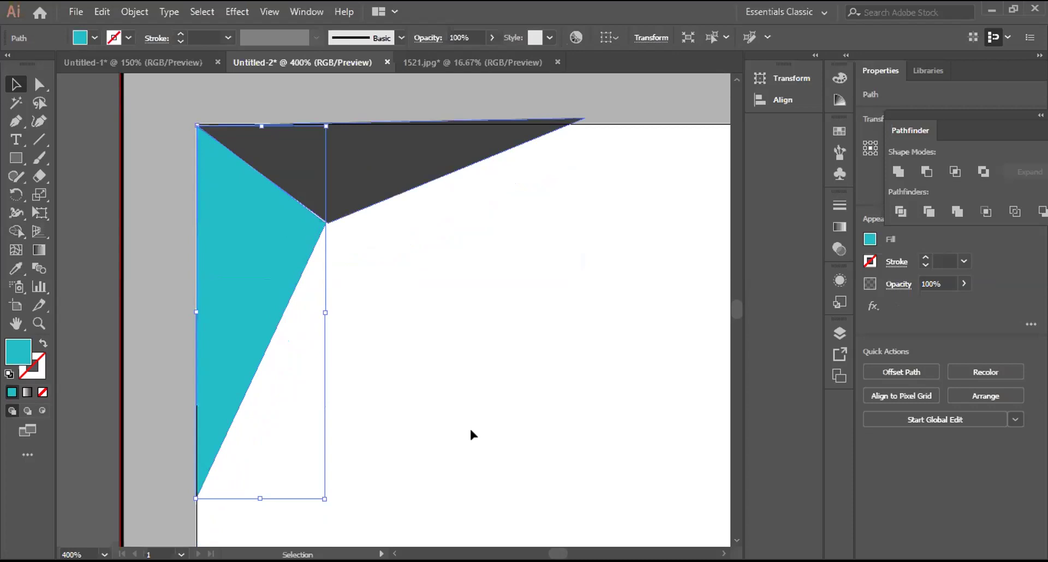
# Step: Nudge the dark-gray triangle down, up and left, then shift it slightly into the corner
pyautogui.hotkey('ctrl', 'alt', ']')
pyautogui.press('Down')
pyautogui.press('Down')
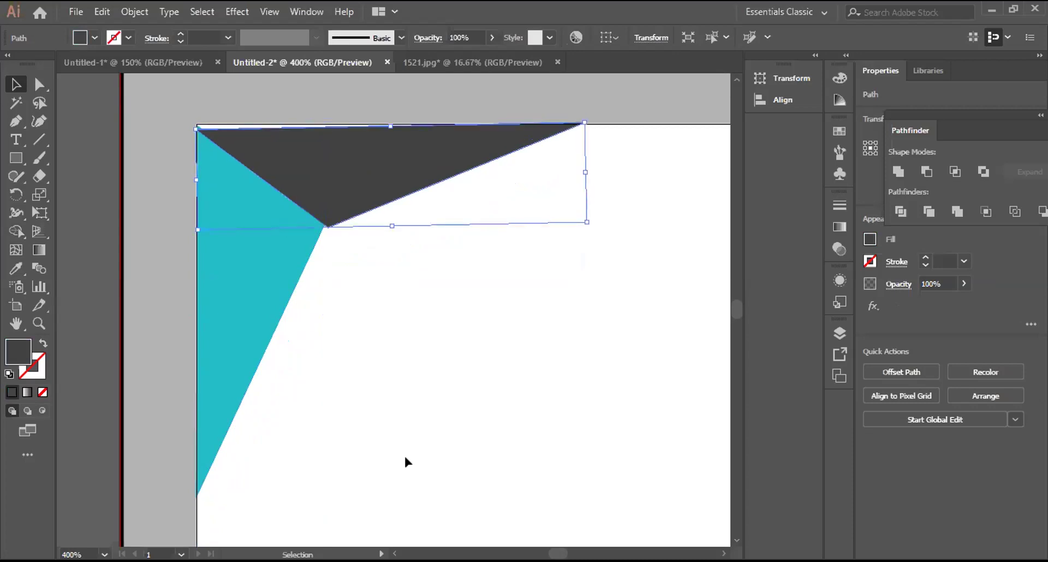
pyautogui.press('Up')
pyautogui.press('Up')
pyautogui.press('Left')
pyautogui.press('Left')
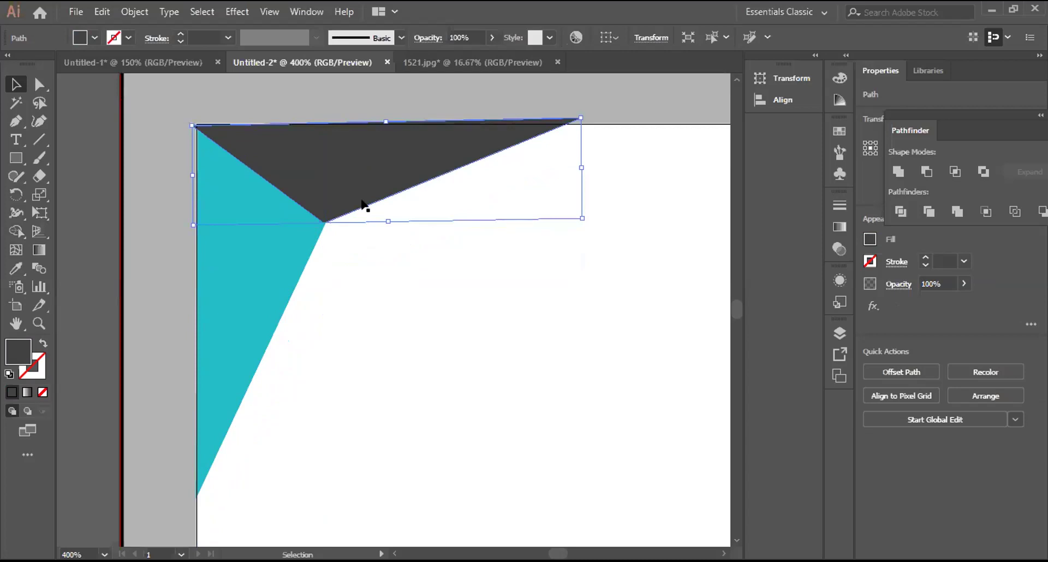
pyautogui.hotkey('ctrl', 'shift', 'a')
pyautogui.moveTo(355, 164); pyautogui.dragTo(358, 166)
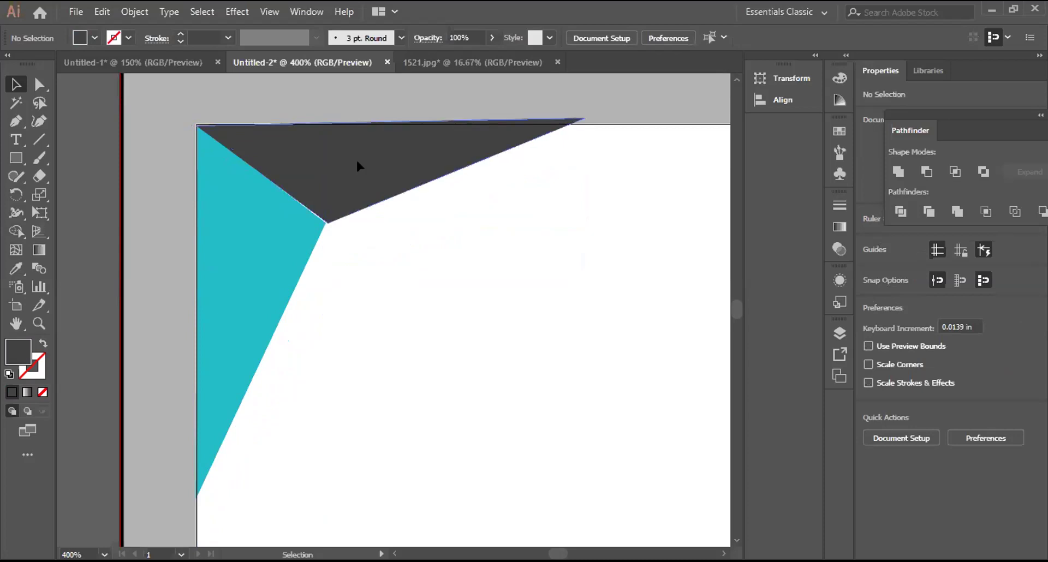
# Step: Move the dark triangle out of the way and nudge the teal triangle up
pyautogui.click(357, 166)
pyautogui.moveTo(357, 162); pyautogui.dragTo(629, 412)
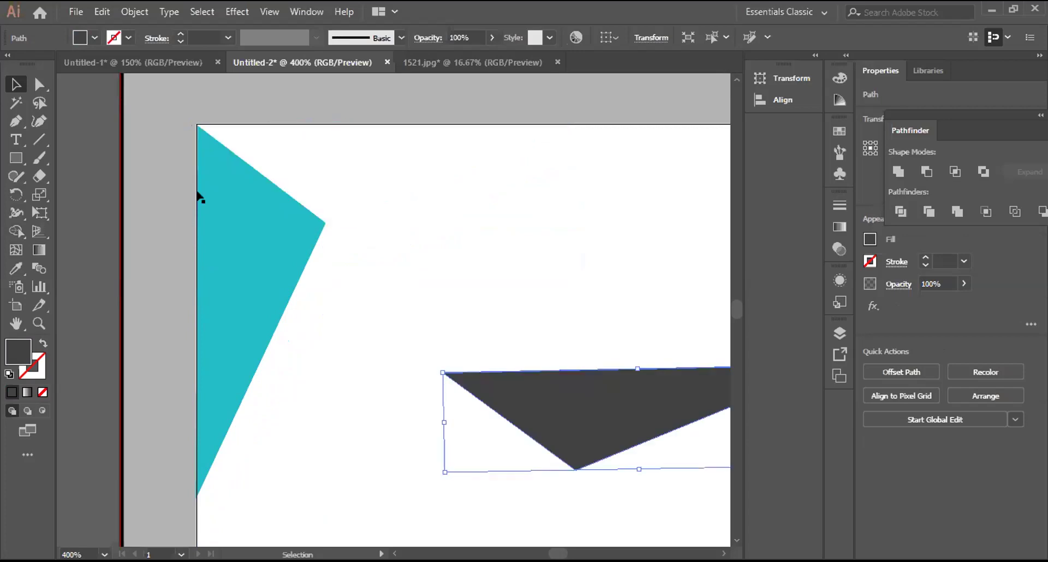
pyautogui.click(209, 226)
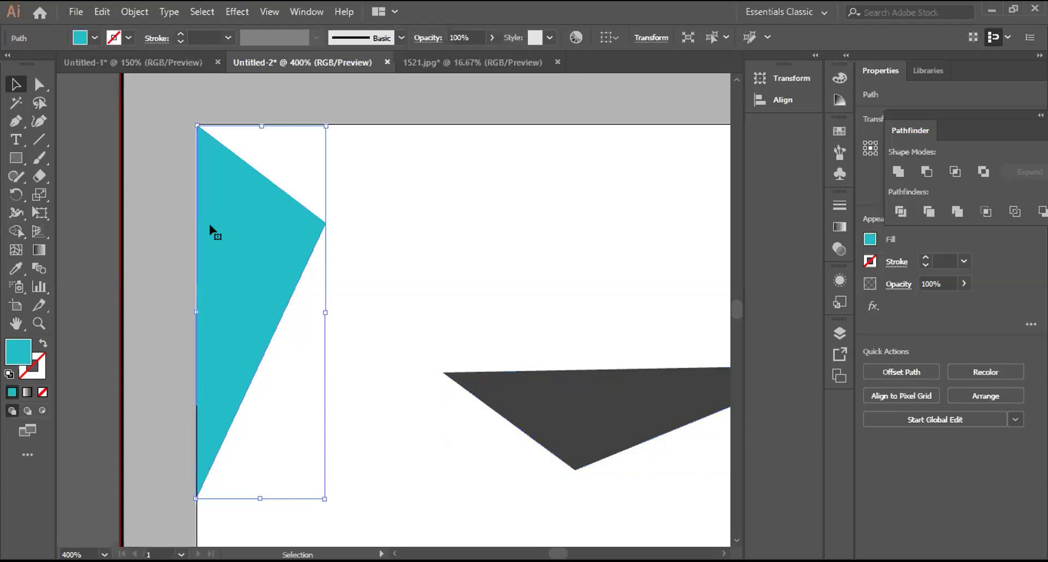
pyautogui.press('Up')
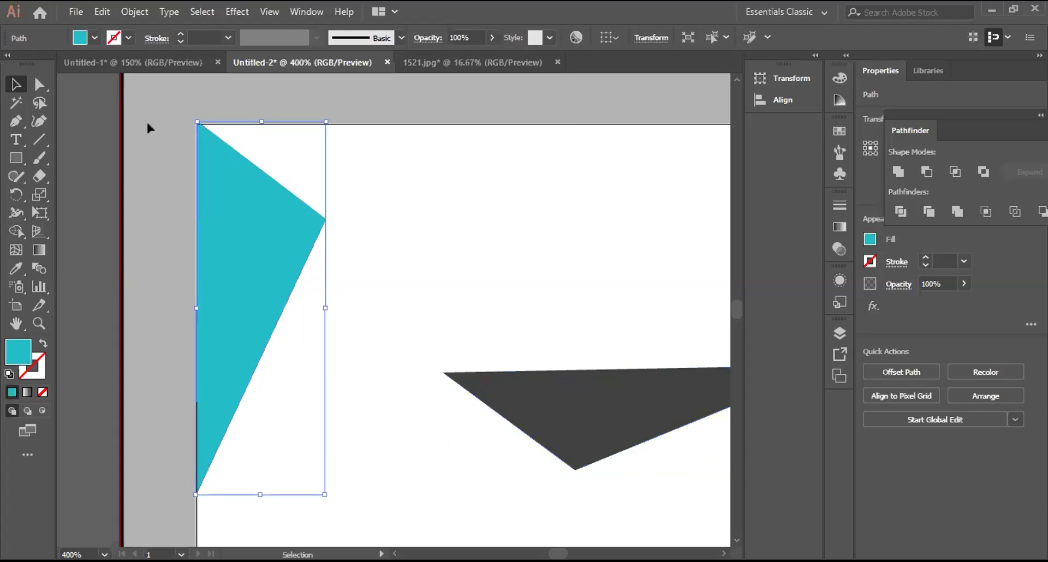
pyautogui.click(146, 120)
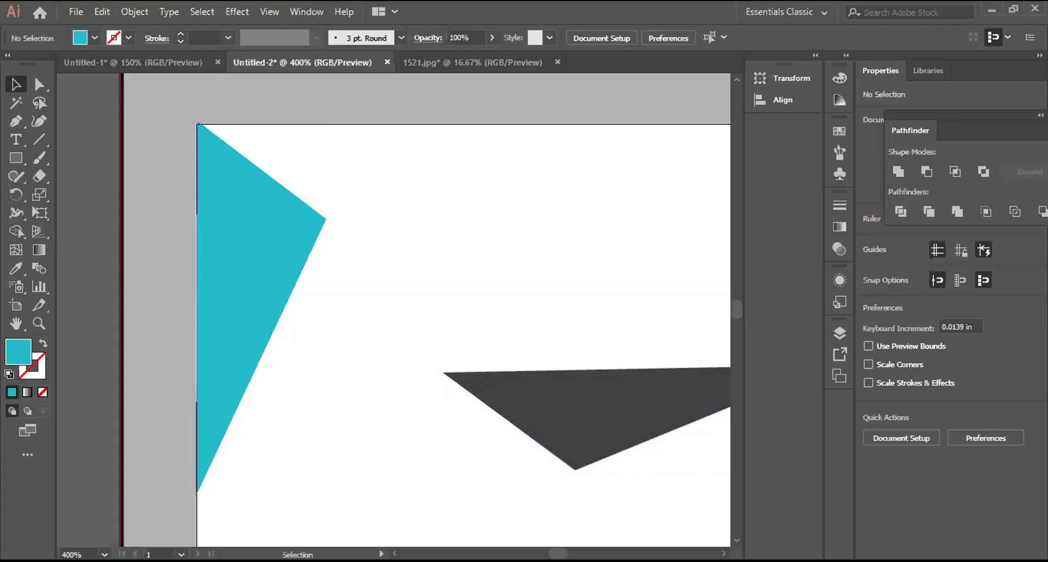
# Step: Drag the dark-gray triangle back to the card's top-left corner
pyautogui.click(229, 272)
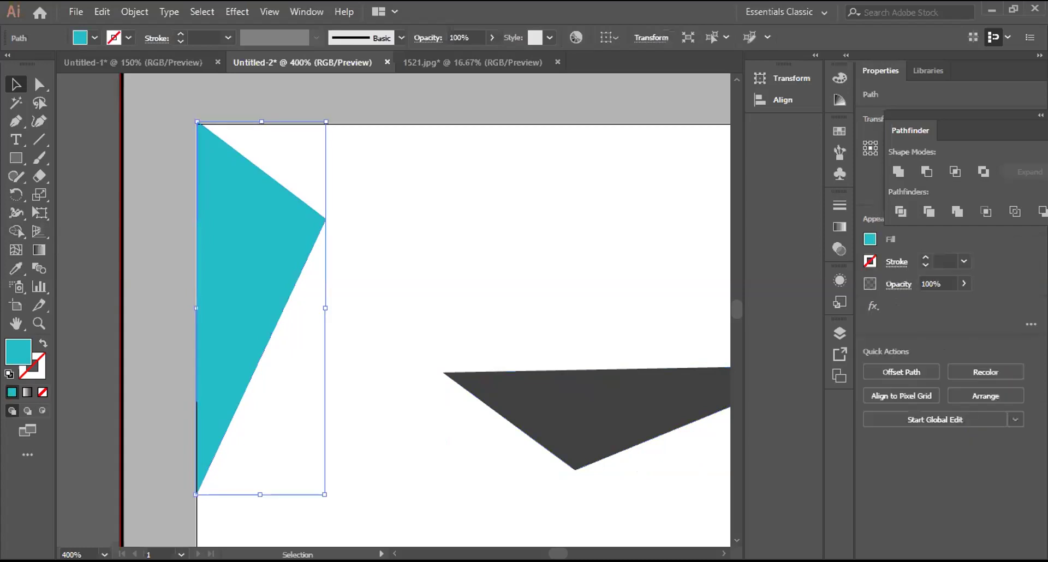
pyautogui.click(641, 448)
pyautogui.moveTo(641, 448); pyautogui.dragTo(370, 176)
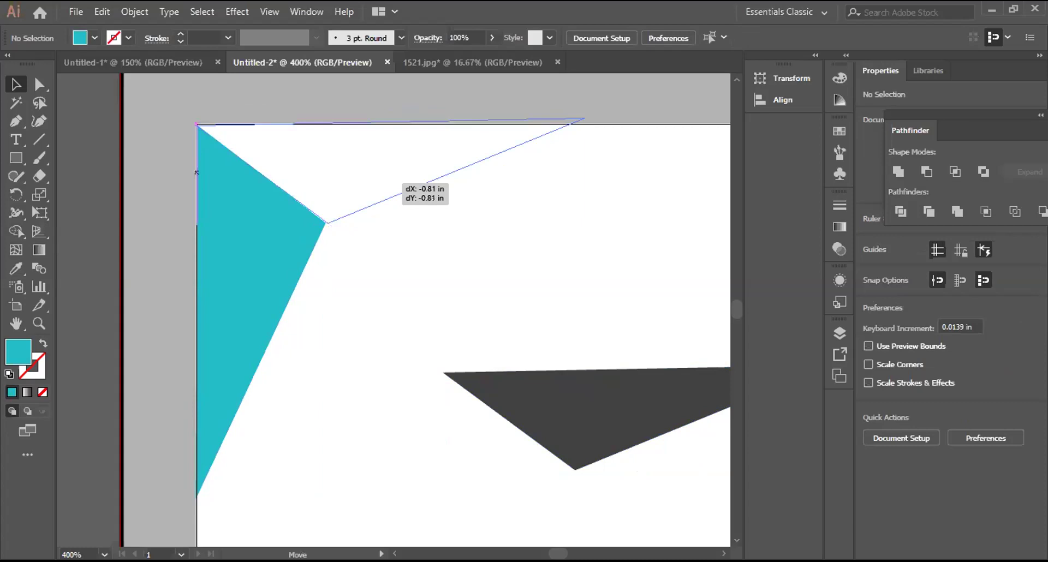
pyautogui.moveTo(369, 176); pyautogui.dragTo(369, 176)
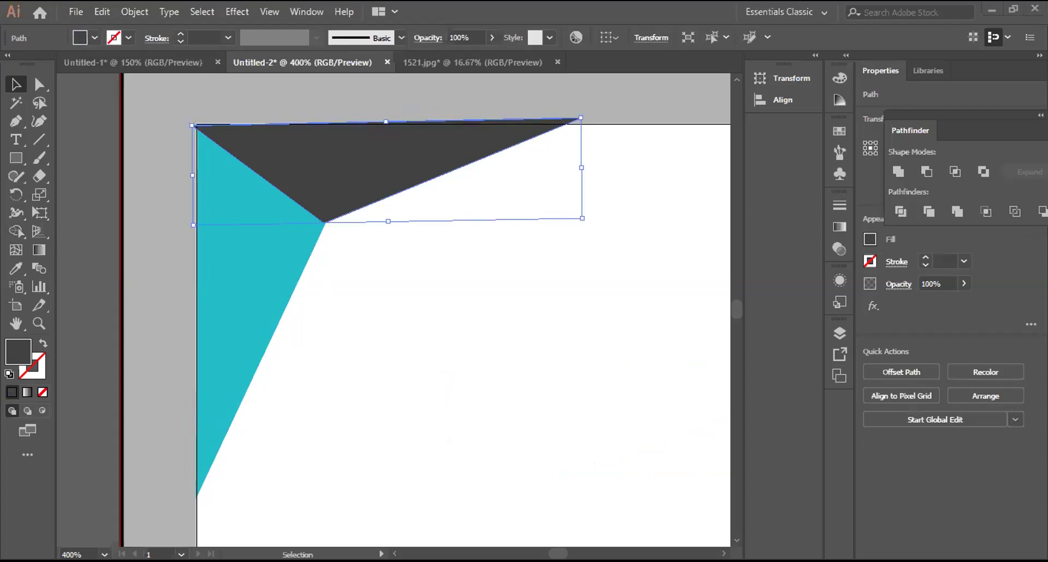
# Step: Rotate the dark triangle level with the top edge and nudge it flush against it
pyautogui.click(283, 243)
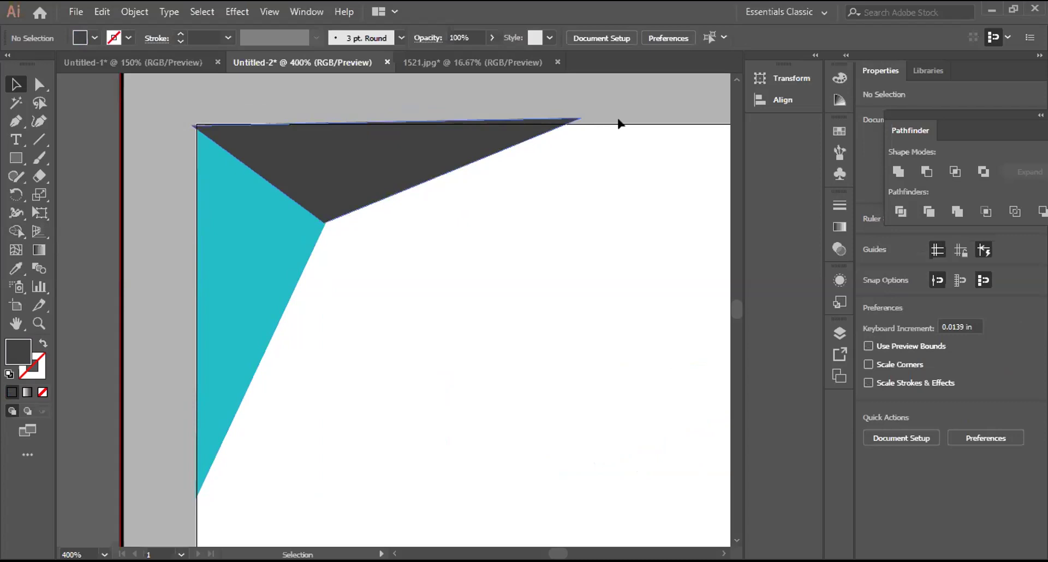
pyautogui.click(570, 121)
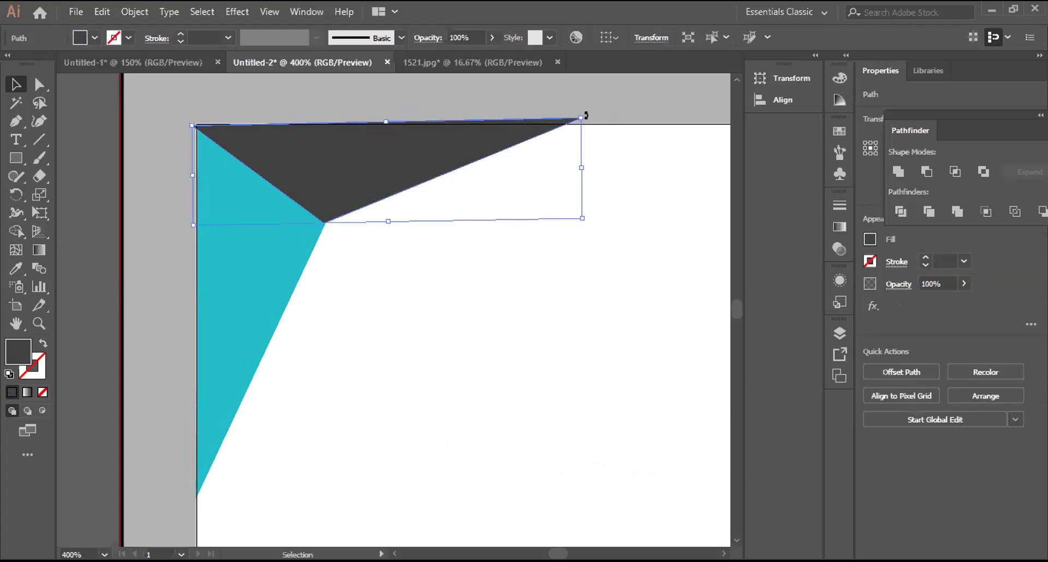
pyautogui.moveTo(583, 115); pyautogui.dragTo(584, 113)
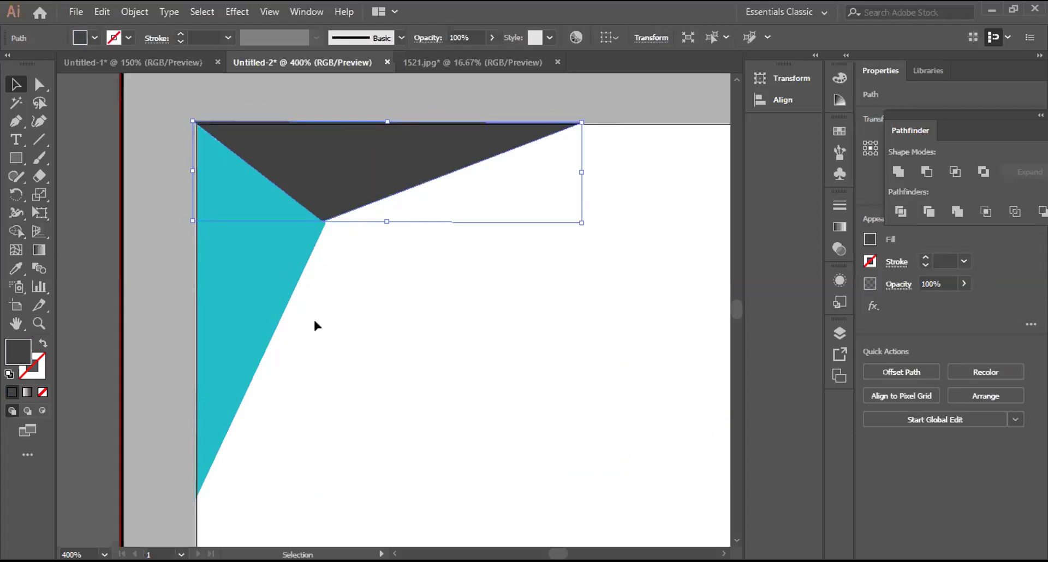
pyautogui.press('Right')
pyautogui.press('Down')
pyautogui.press('Left')
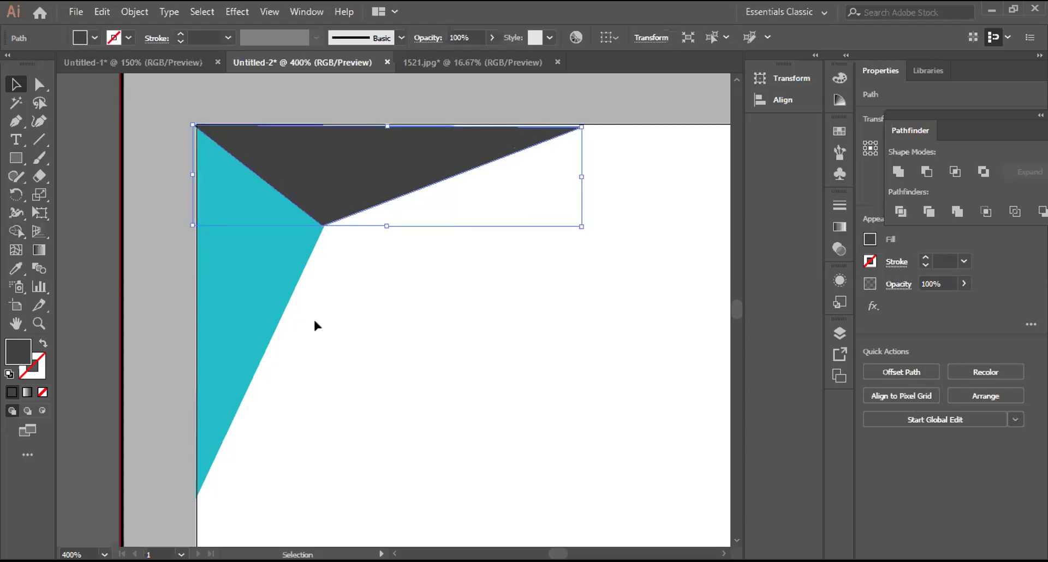
pyautogui.press('Up')
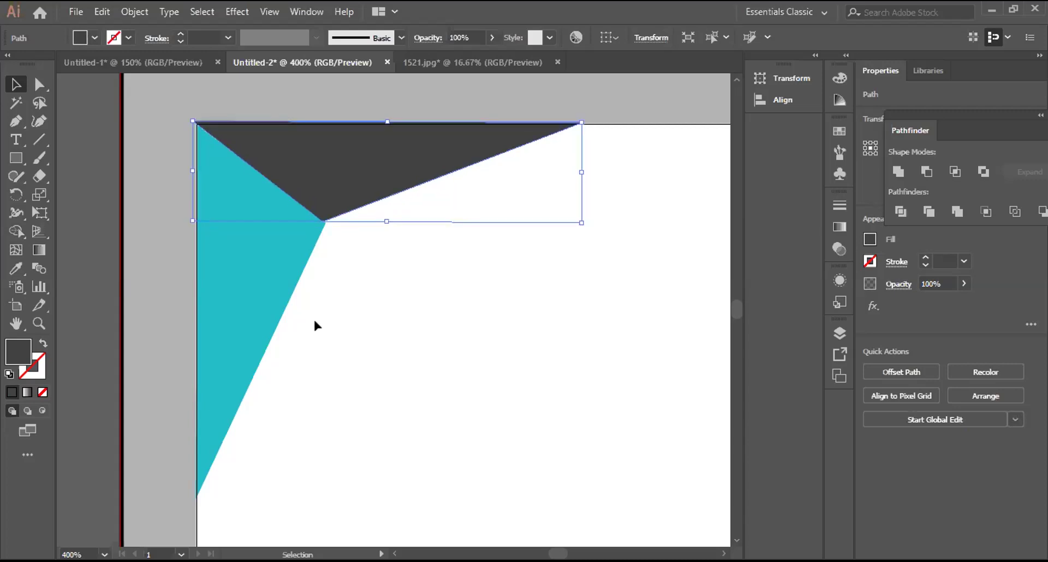
# Step: Narrow the teal triangle slightly, nudge the dark one left against it, and select both
pyautogui.click(315, 241)
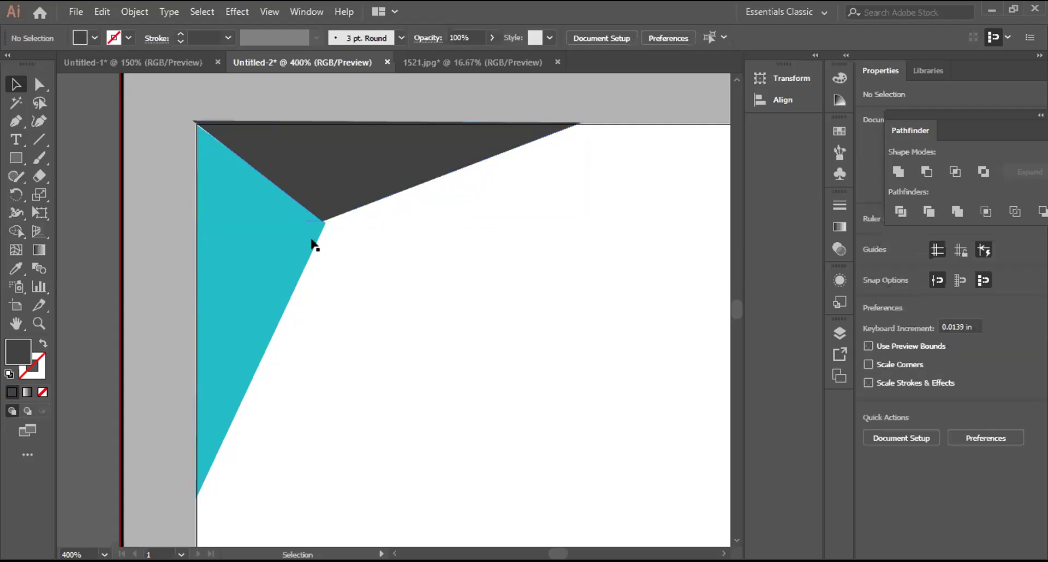
pyautogui.click(316, 240)
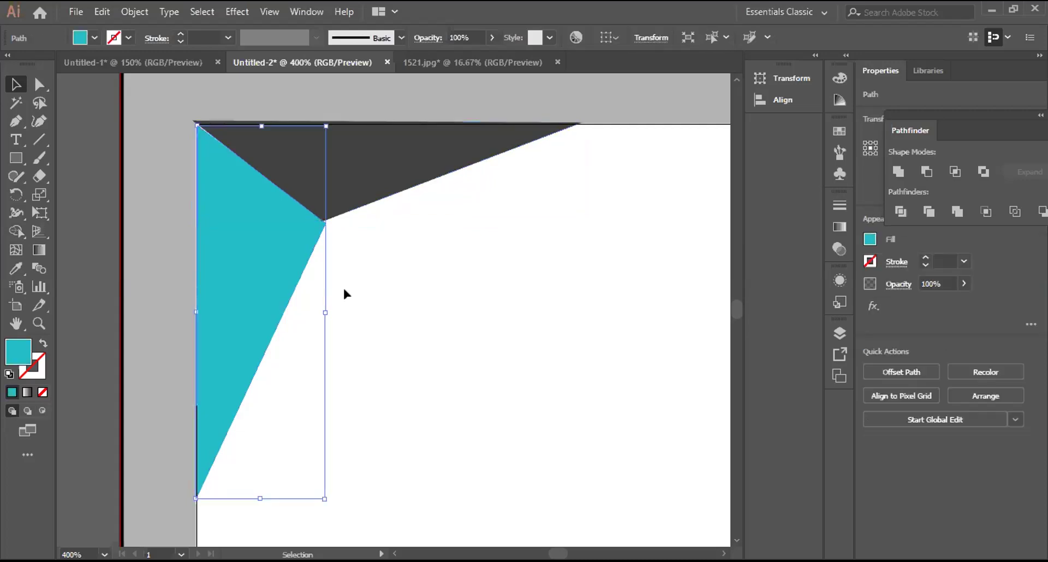
pyautogui.moveTo(324, 310); pyautogui.dragTo(319, 311)
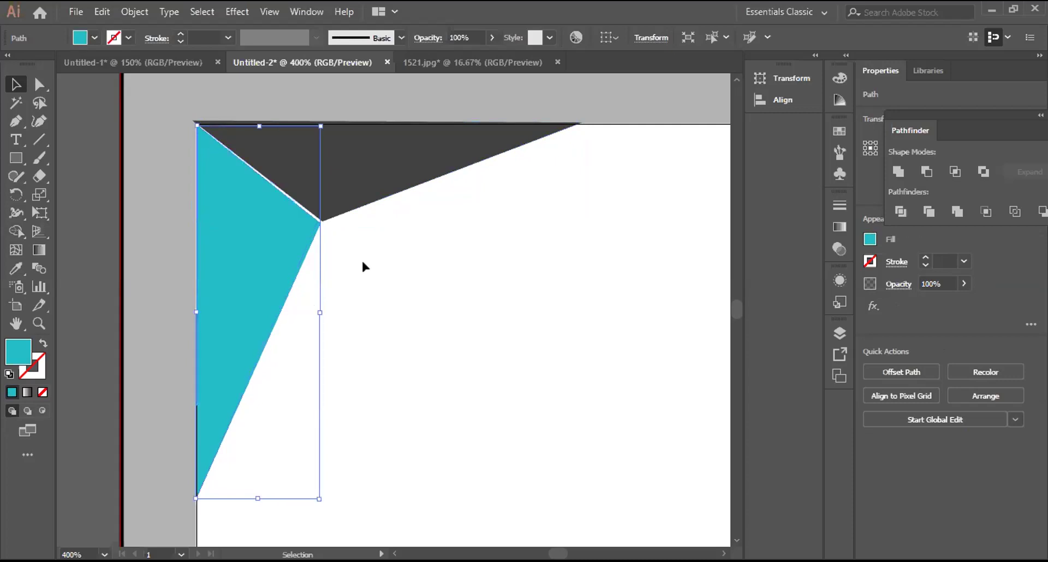
pyautogui.click(344, 385)
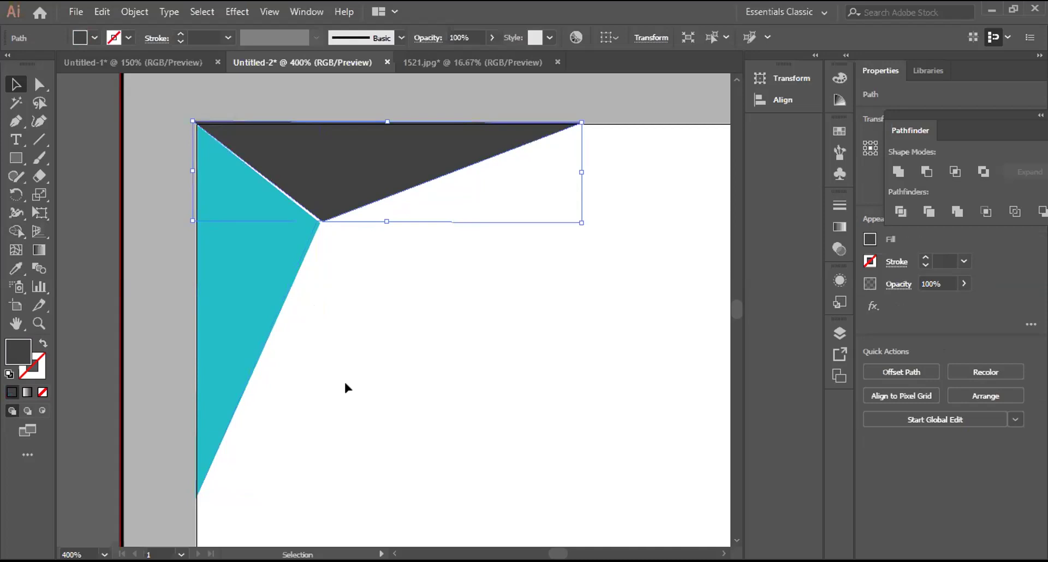
pyautogui.press('Left')
pyautogui.press('Left')
pyautogui.moveTo(156, 137); pyautogui.dragTo(332, 293)
# Step: Group the two corner triangles and zoom out to fit the whole card
pyautogui.rightClick(333, 294)
pyautogui.click(322, 281)
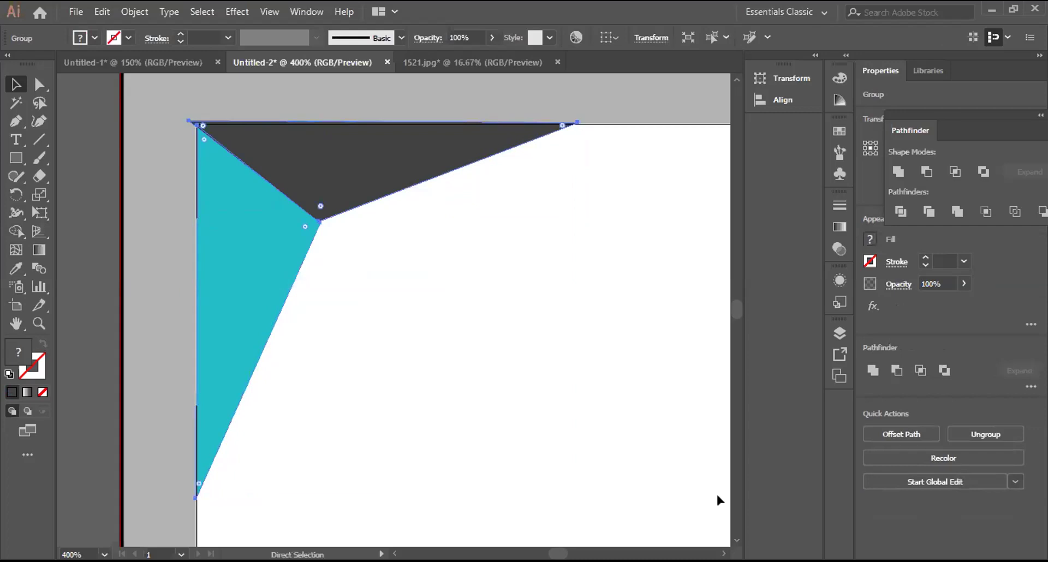
pyautogui.hotkey('ctrl', '-')
pyautogui.hotkey('ctrl', '0')
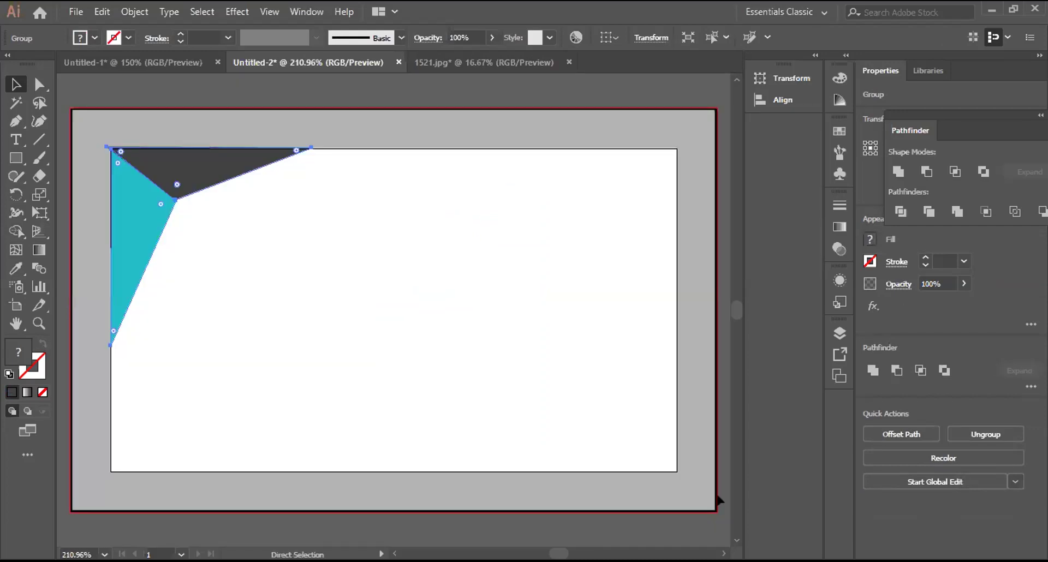
# Step: Check the triangle group by selecting it and zooming in to 300%
pyautogui.click(225, 144)
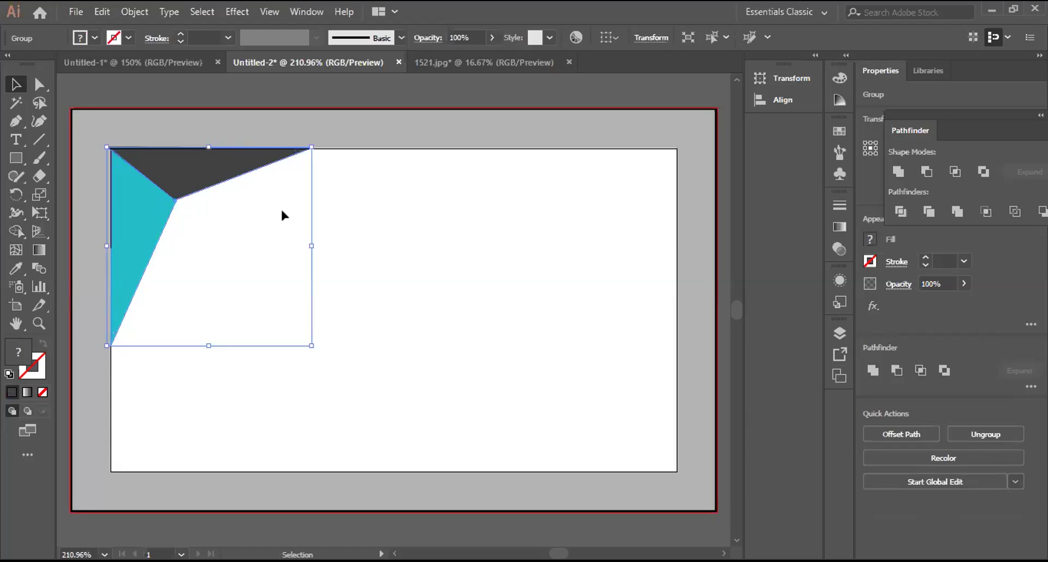
pyautogui.click(98, 144)
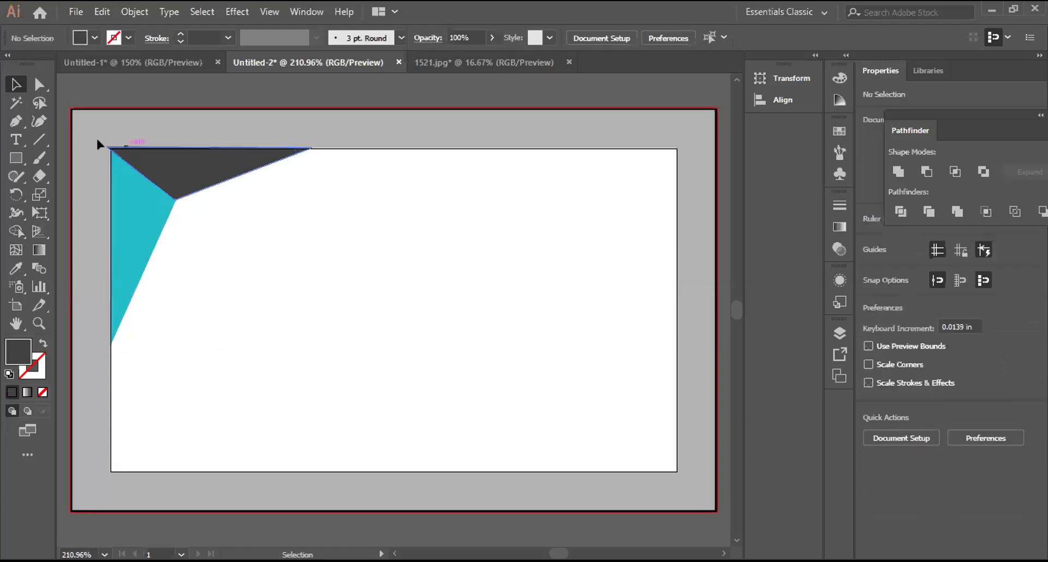
pyautogui.click(142, 171)
pyautogui.press('a')
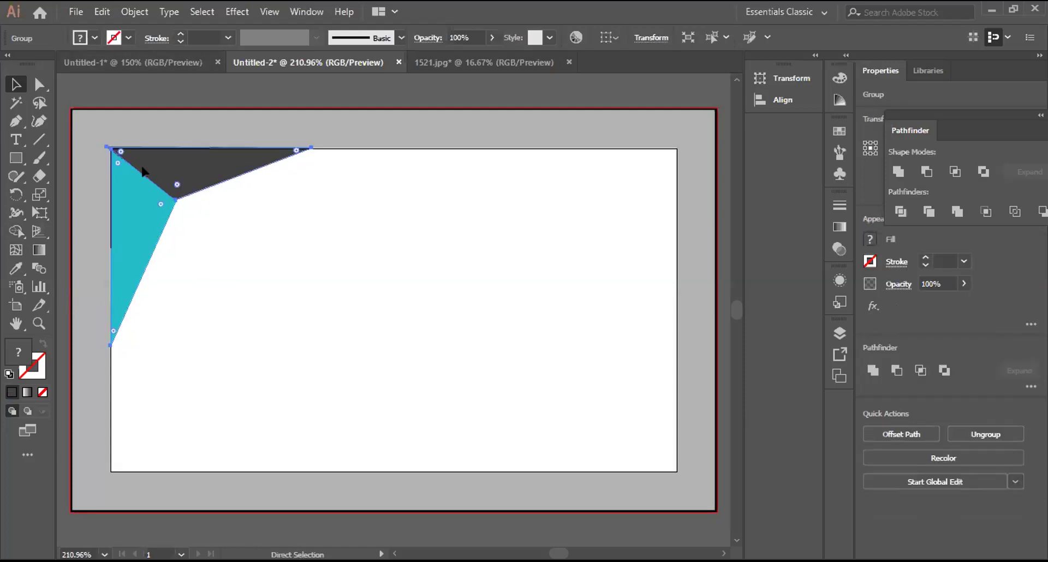
pyautogui.hotkey('ctrl', '=')
pyautogui.press('v')
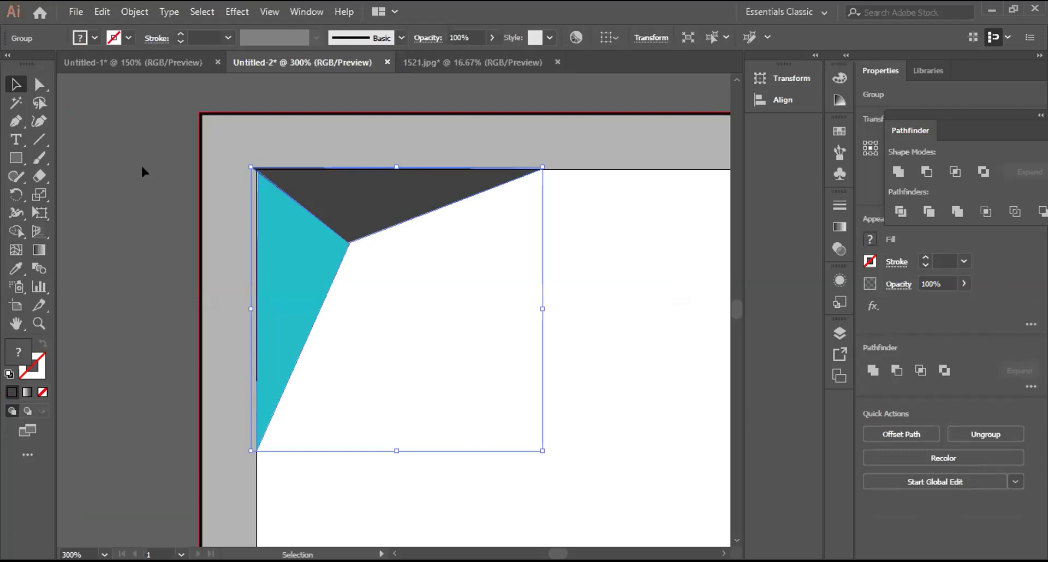
pyautogui.click(142, 168)
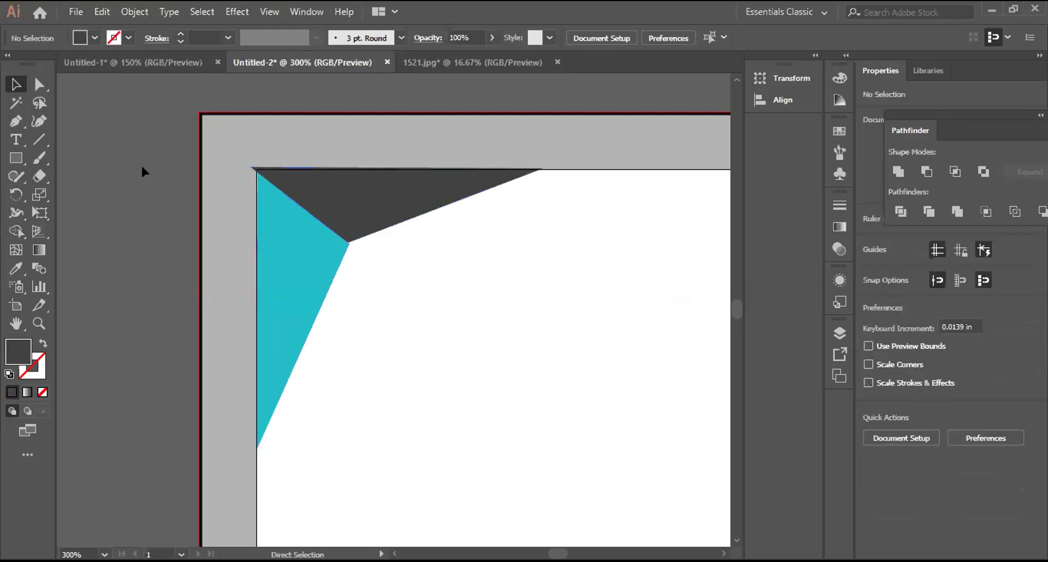
# Step: Zoom out to 150% and scroll right so the full card shows
pyautogui.hotkey('ctrl', '-')
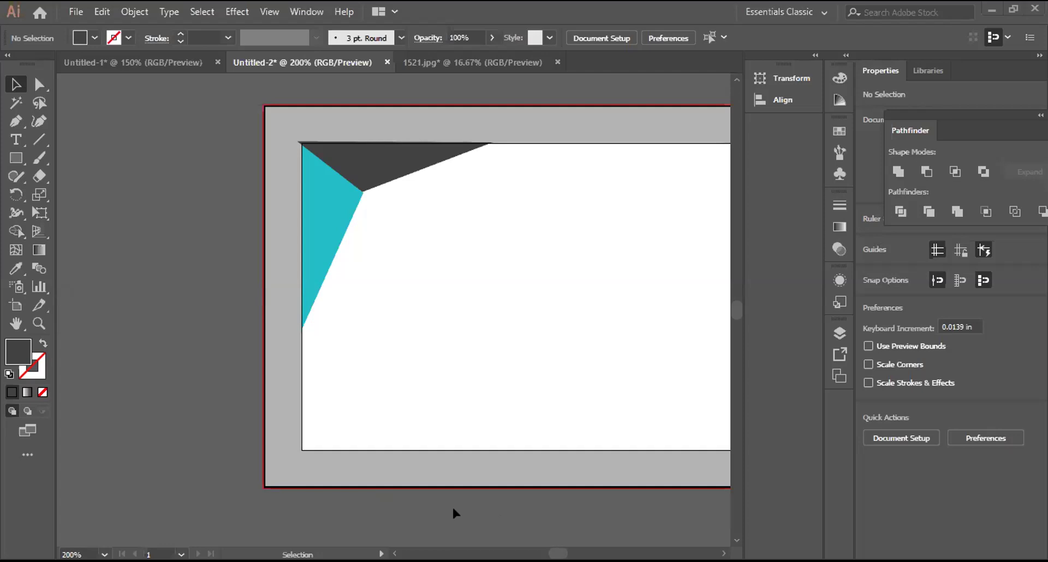
pyautogui.hscroll(5, 453, 508)
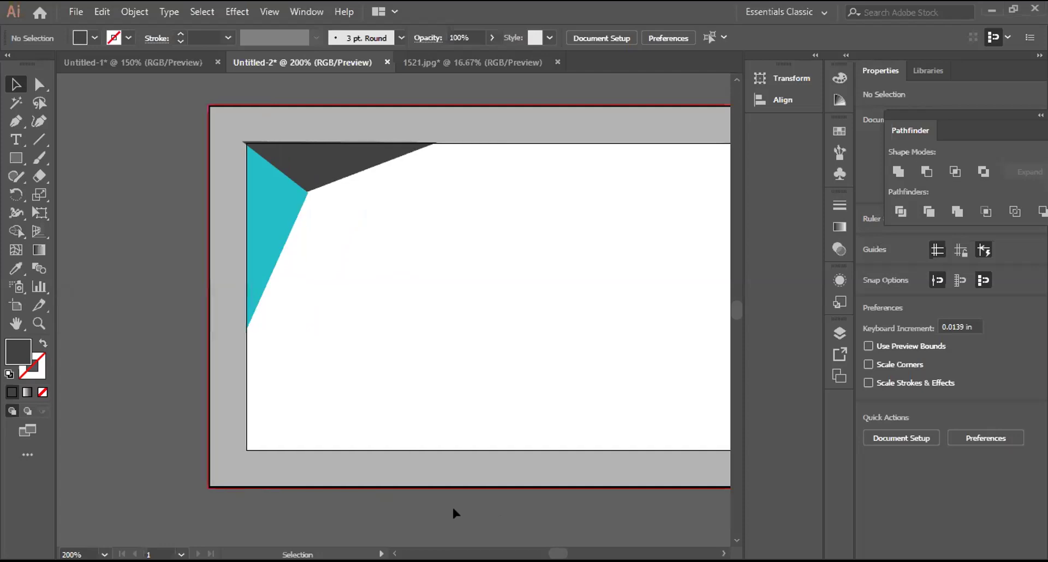
pyautogui.hotkey('ctrl', '-')
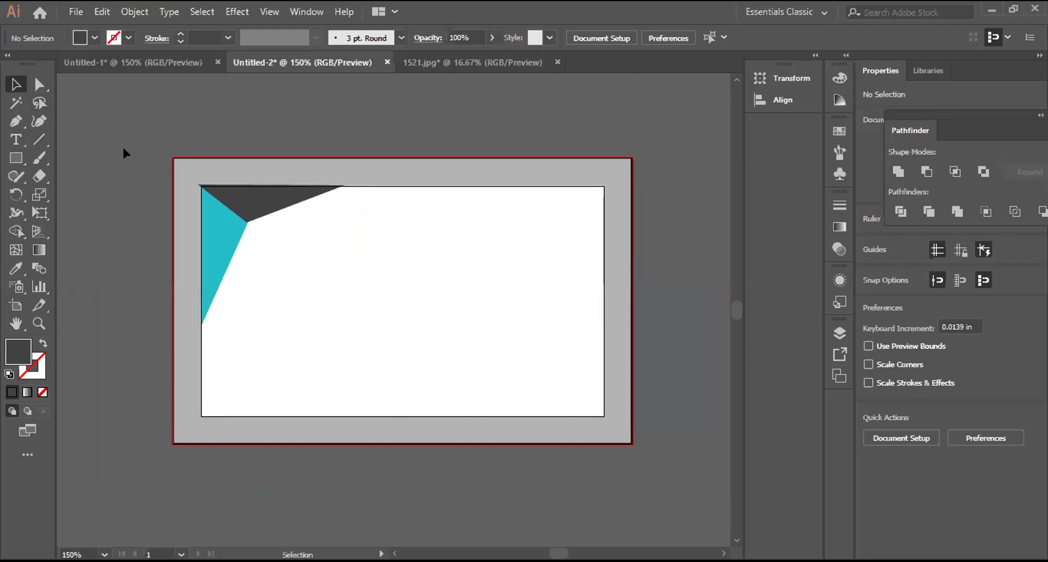
# Step: Draw a 3.5 × 2.01 in rectangle over the card and select it with the triangles
pyautogui.click(16, 158)
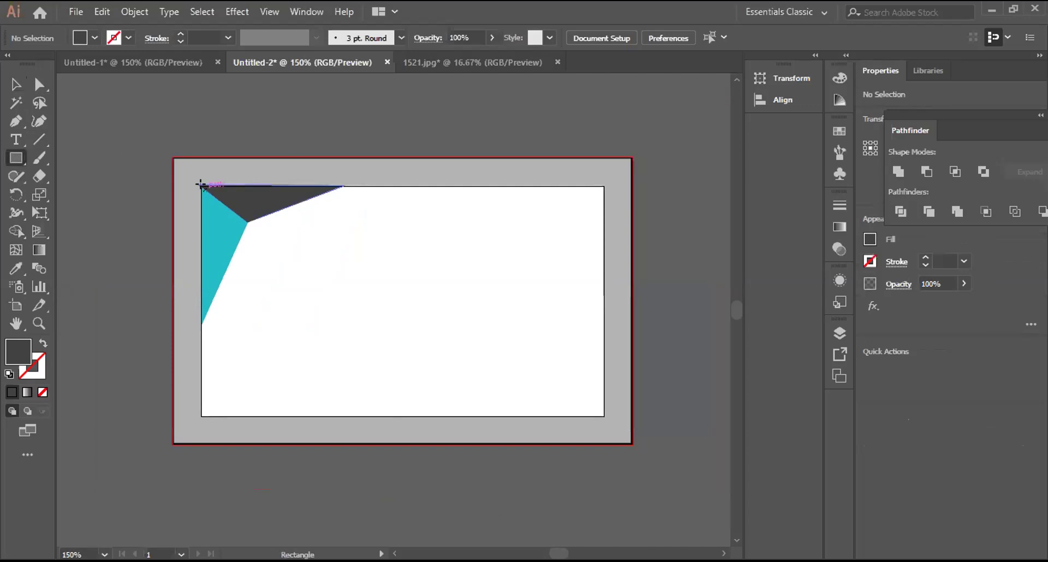
pyautogui.moveTo(200, 186); pyautogui.dragTo(605, 414)
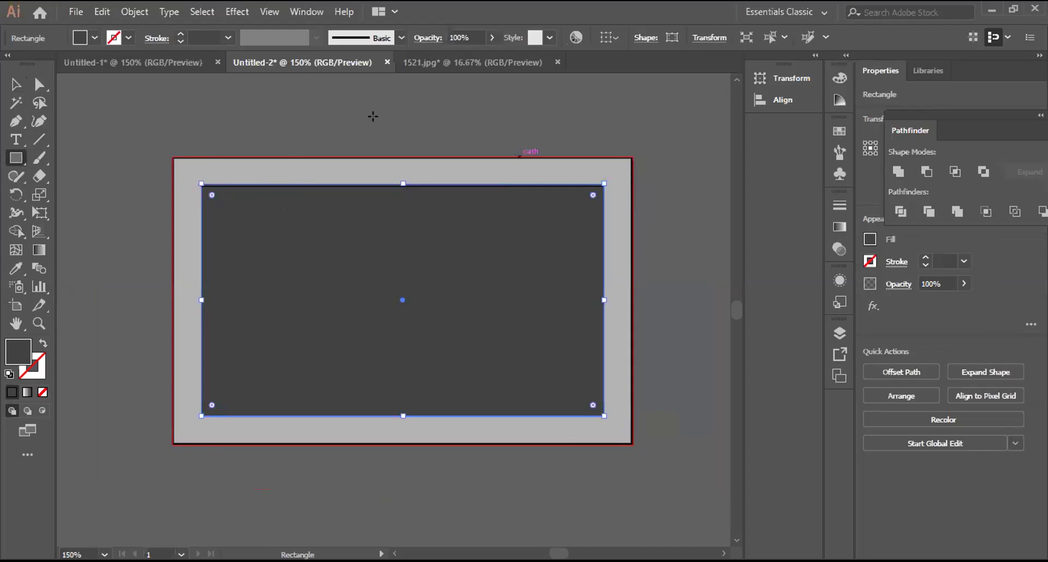
pyautogui.press('v')
pyautogui.moveTo(159, 152); pyautogui.dragTo(298, 261)
pyautogui.rightClick(319, 217)
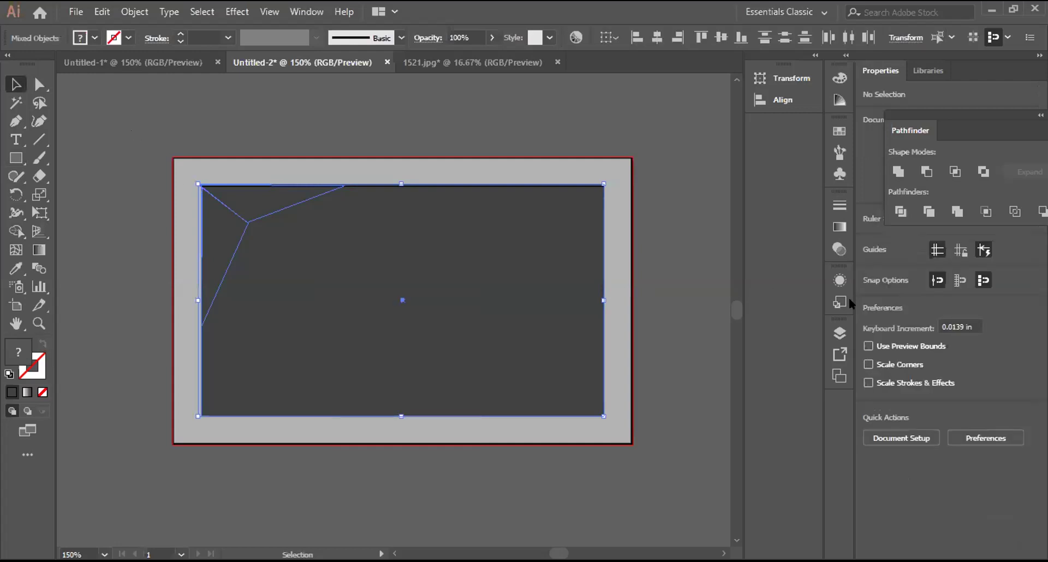
# Step: Unlock all artwork, select it, and try Pathfinder Exclude before undoing it
pyautogui.click(264, 114)
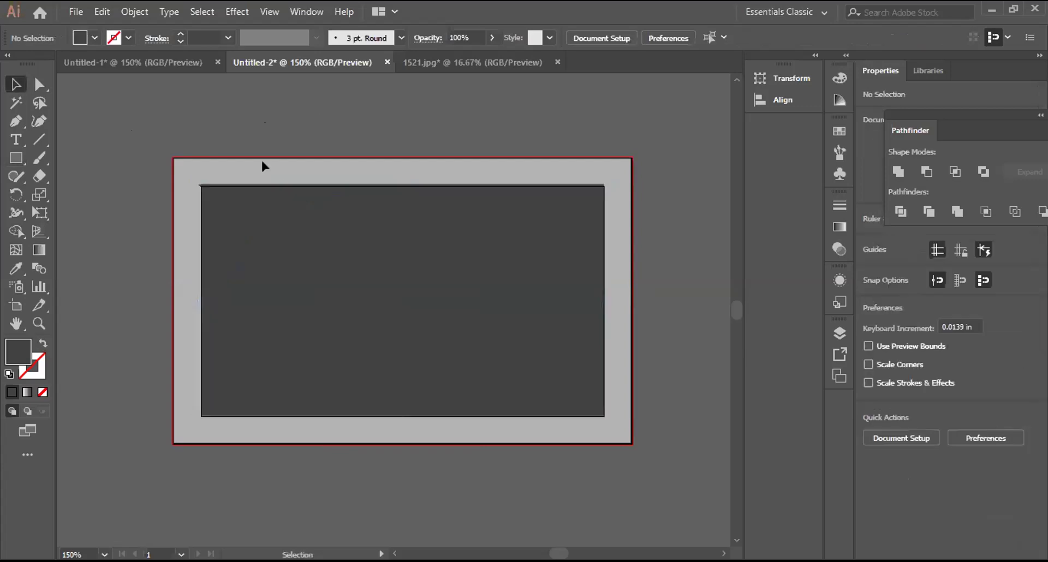
pyautogui.click(134, 11)
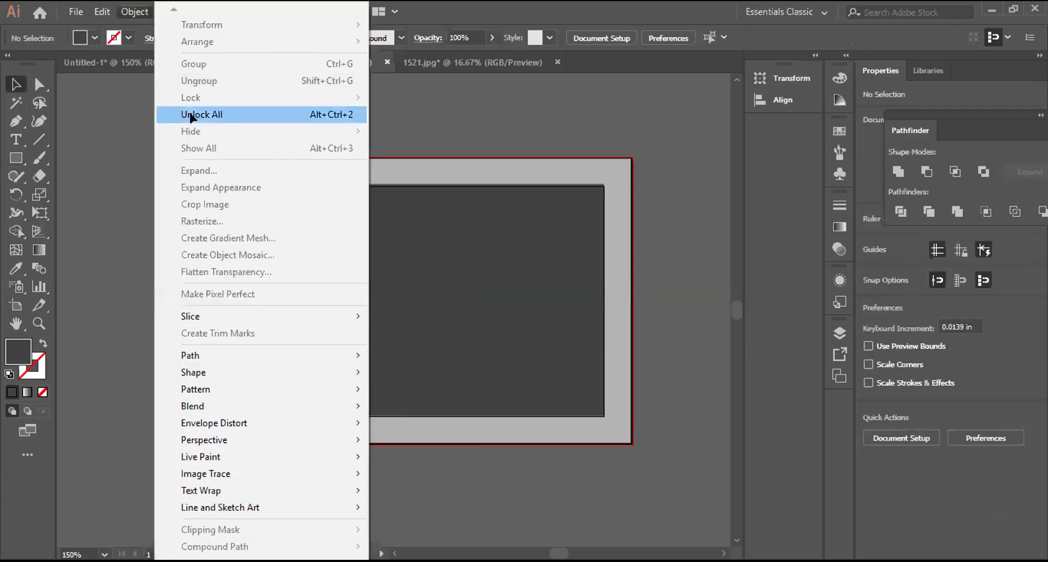
pyautogui.click(191, 114)
pyautogui.moveTo(137, 130); pyautogui.dragTo(300, 273)
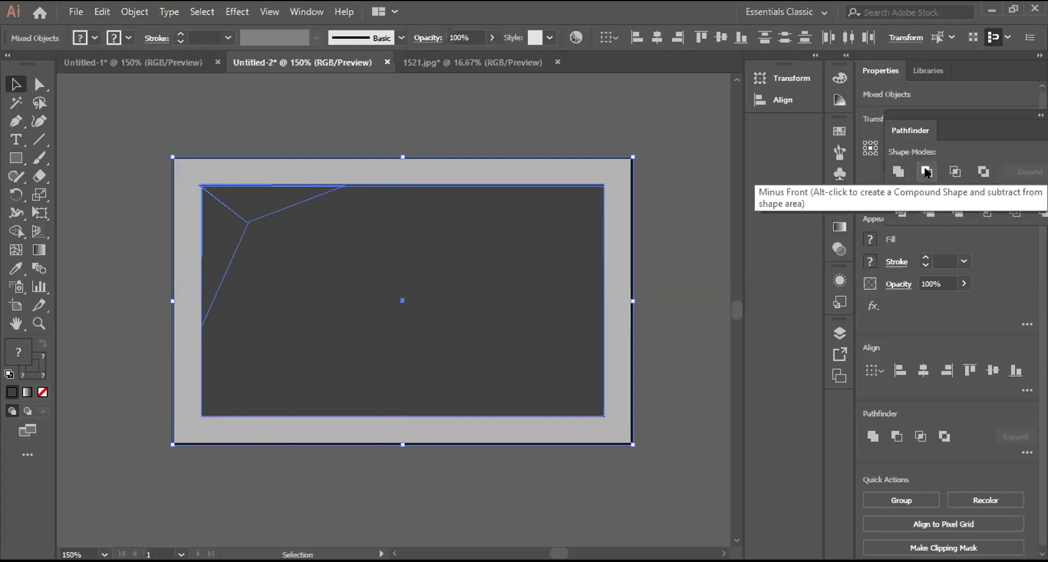
pyautogui.click(982, 172)
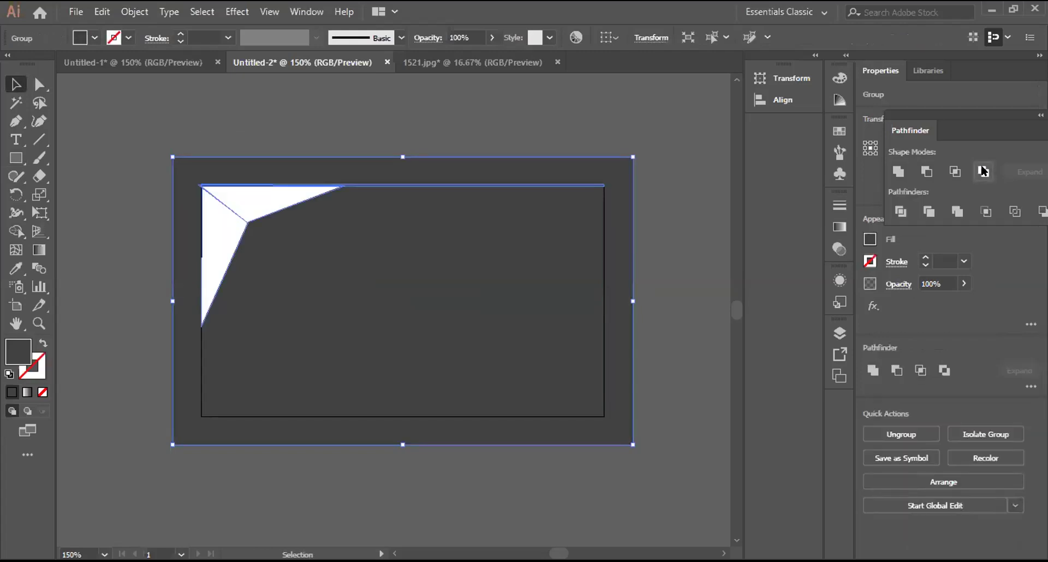
pyautogui.hotkey('ctrl', 'z')
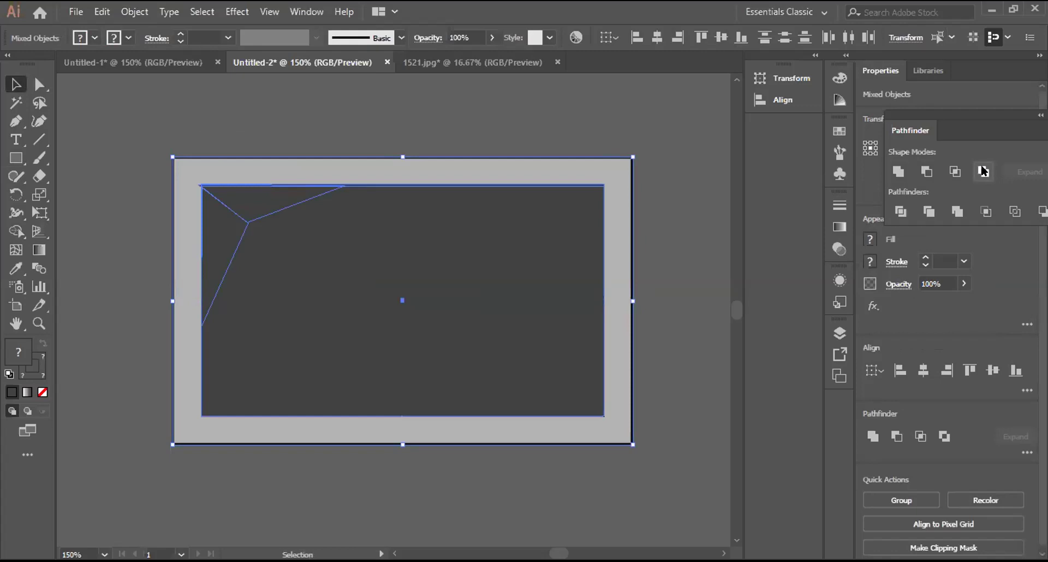
# Step: Delete the dark charcoal covering rectangle
pyautogui.hotkey('ctrl', 'shift', 'a')
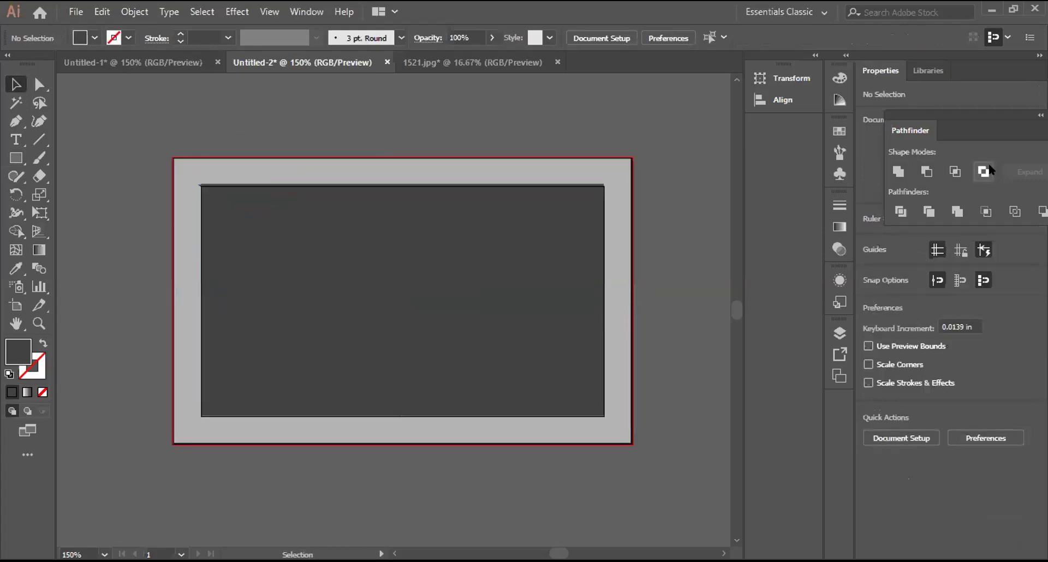
pyautogui.click(331, 209)
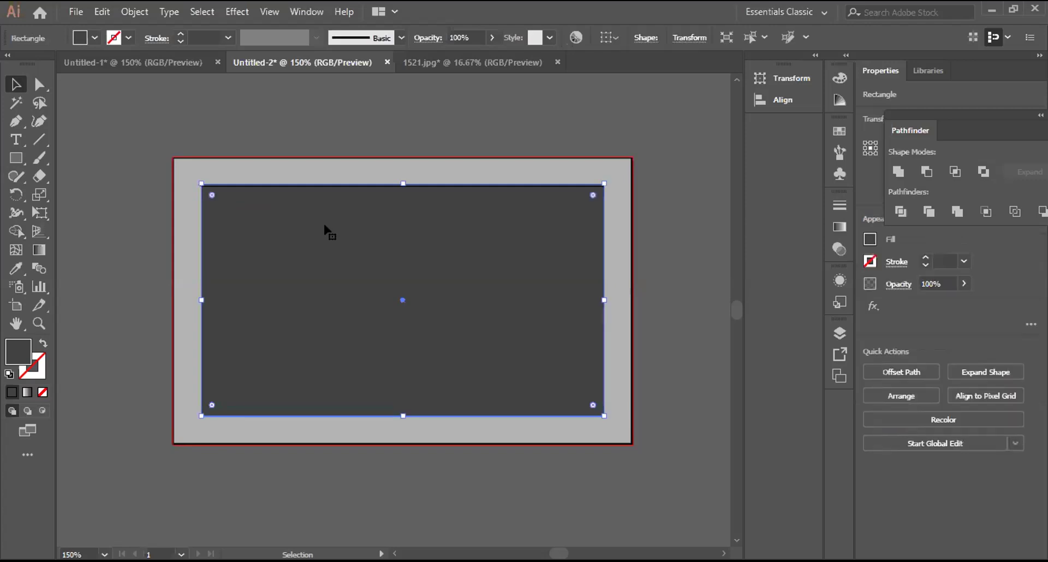
pyautogui.press('Delete')
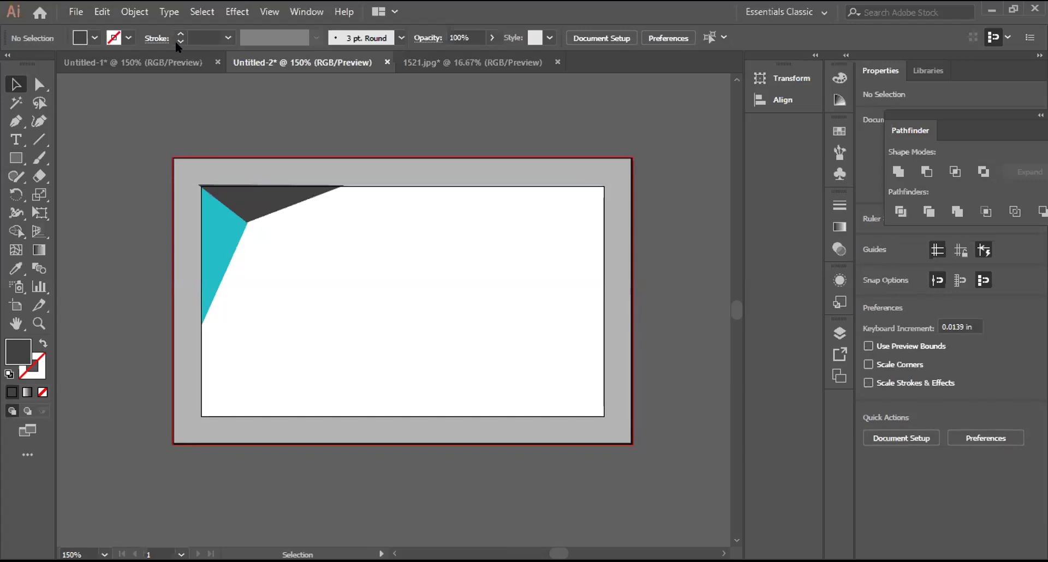
# Step: Unlock all objects and group the white card shapes
pyautogui.hotkey('alt', 'o')
pyautogui.click(166, 116)
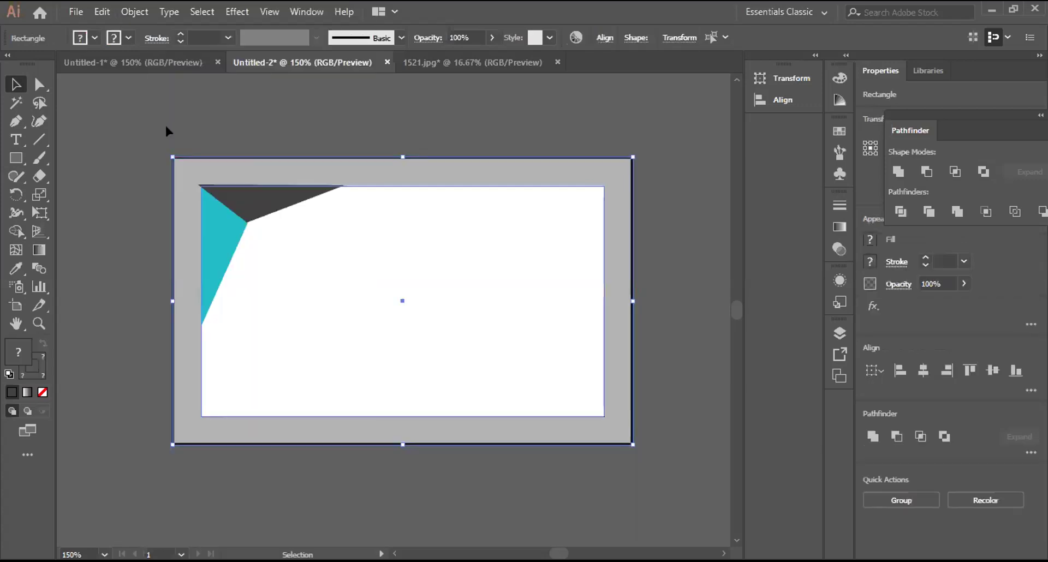
pyautogui.click(136, 141)
pyautogui.click(237, 215)
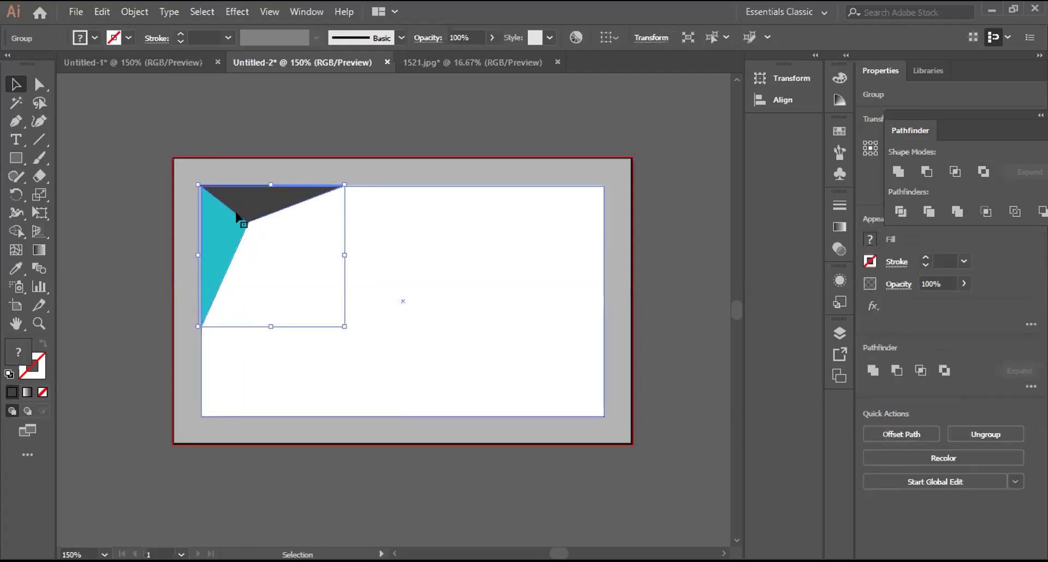
pyautogui.click(236, 214)
pyautogui.rightClick(392, 221)
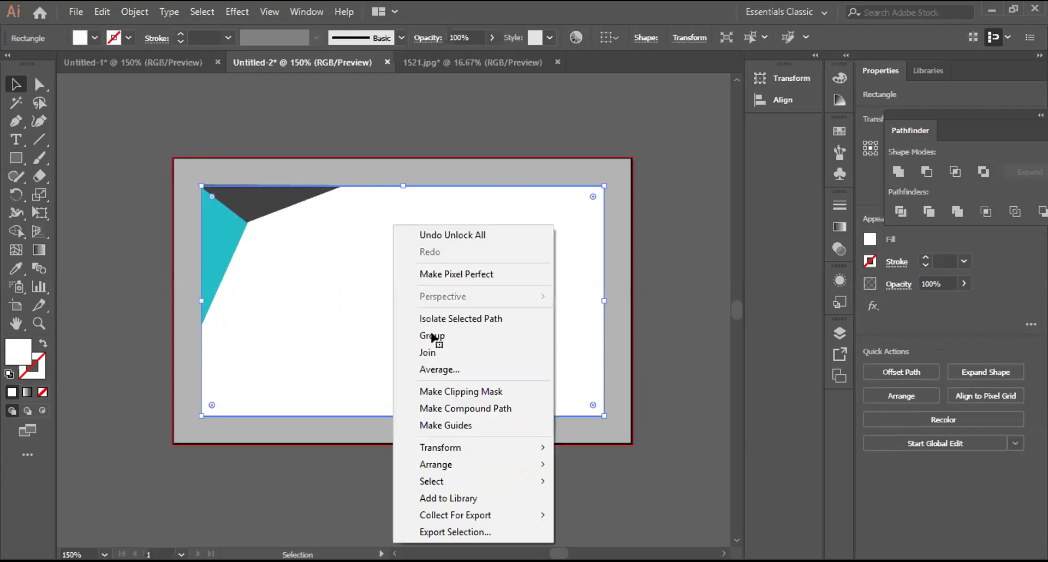
pyautogui.hotkey('ctrl', 'g')
# Step: Select all the card artwork, try Pathfinder Exclude, inspect it, and undo it
pyautogui.moveTo(135, 160); pyautogui.dragTo(247, 248)
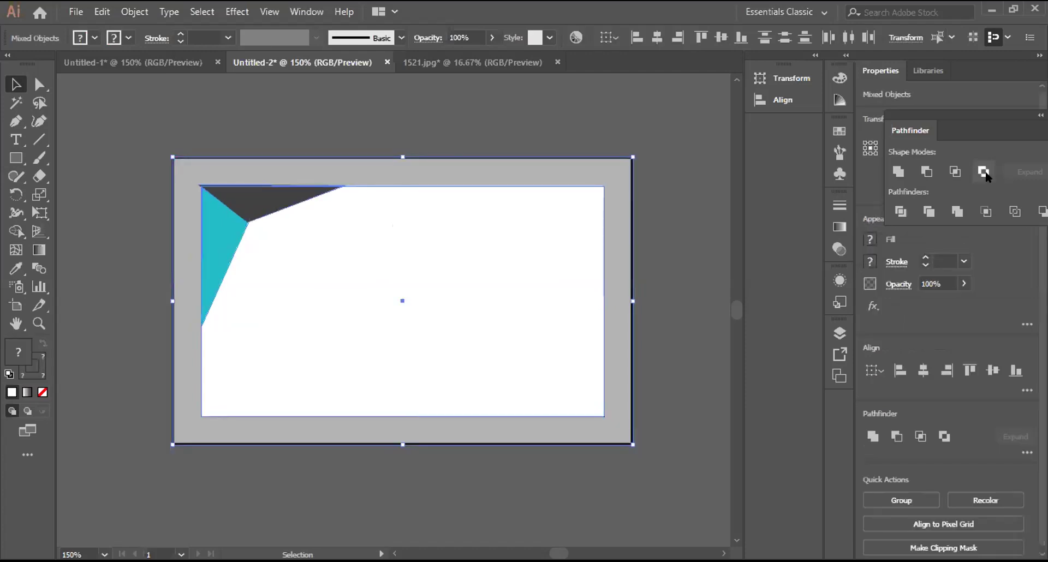
pyautogui.click(984, 172)
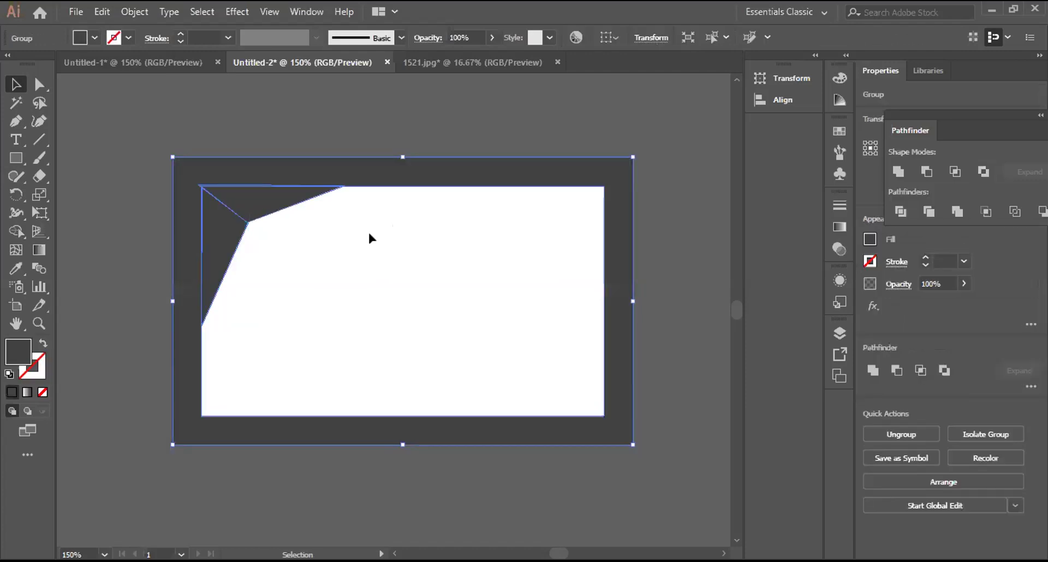
pyautogui.click(370, 238)
pyautogui.moveTo(221, 241); pyautogui.dragTo(220, 241)
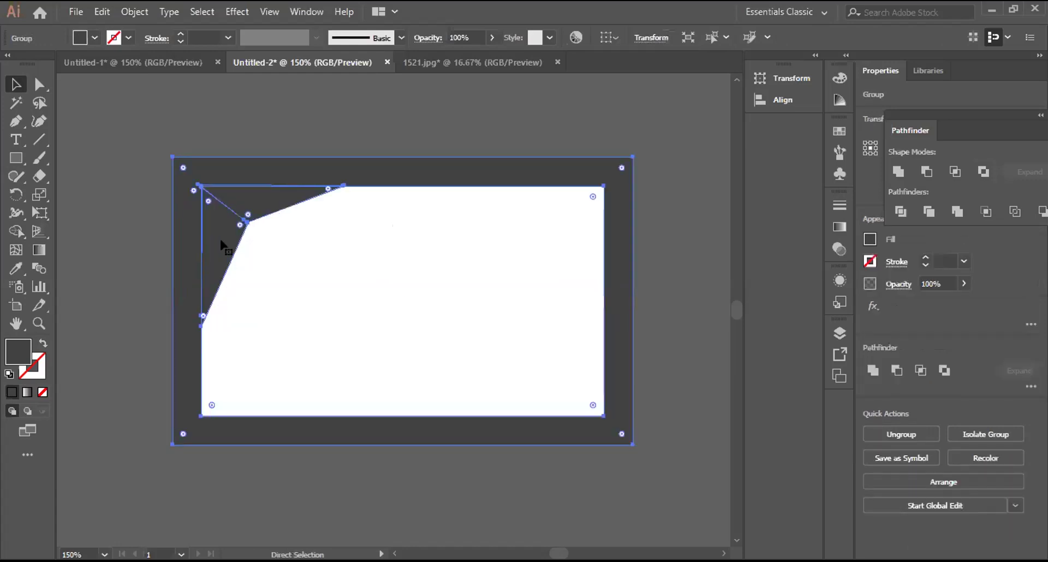
pyautogui.hotkey('ctrl', 'z')
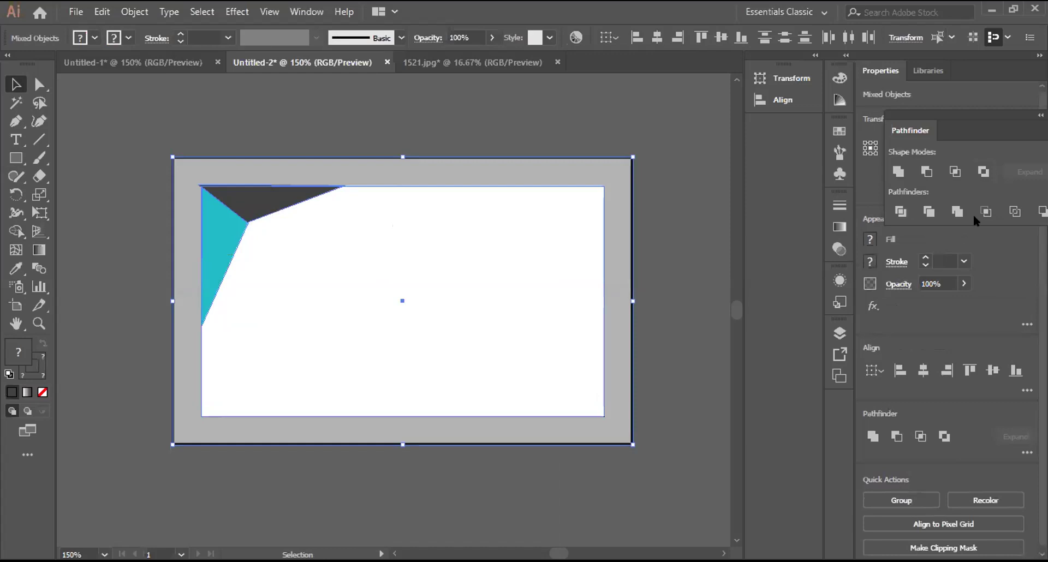
# Step: Apply Pathfinder Divide to the card artwork and check the divided group
pyautogui.click(901, 213)
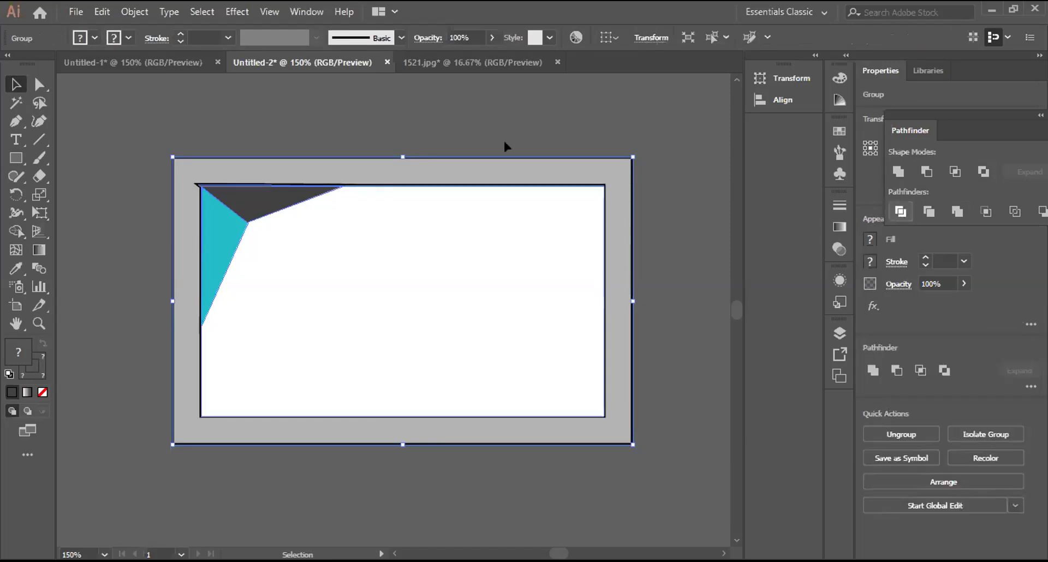
pyautogui.moveTo(472, 163); pyautogui.dragTo(473, 151)
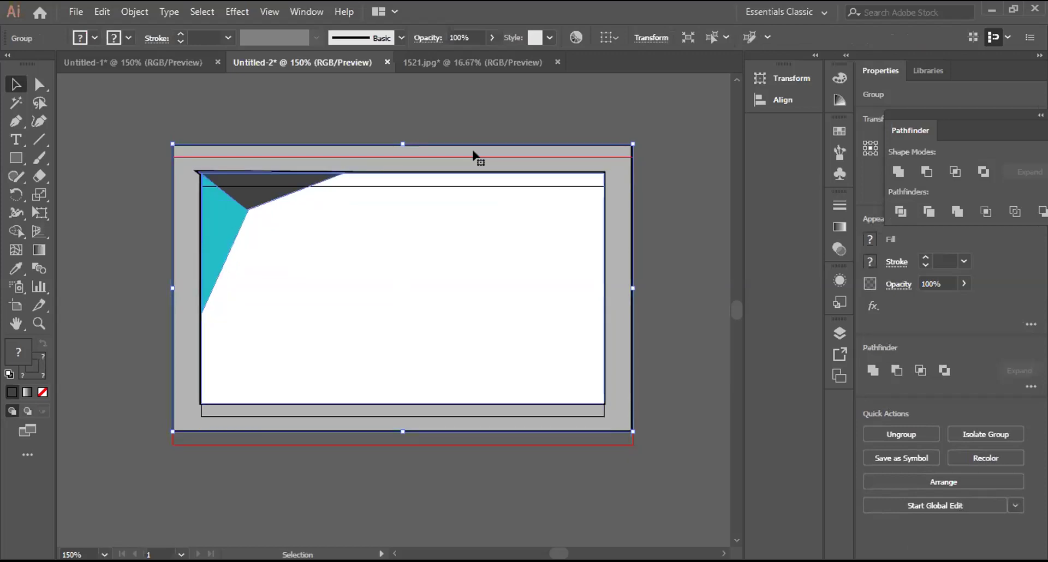
pyautogui.hotkey('ctrl', 'z')
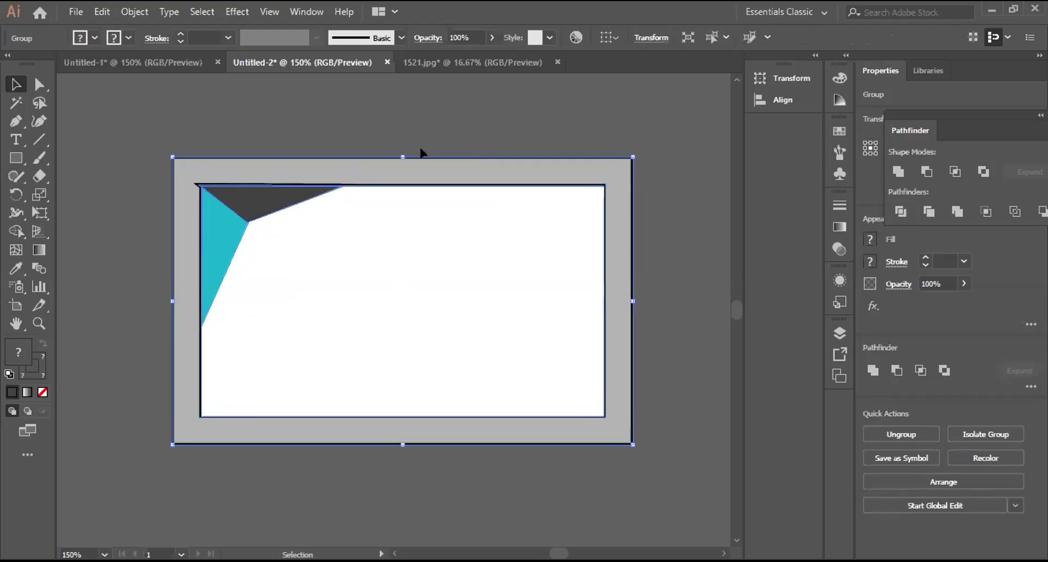
pyautogui.click(421, 150)
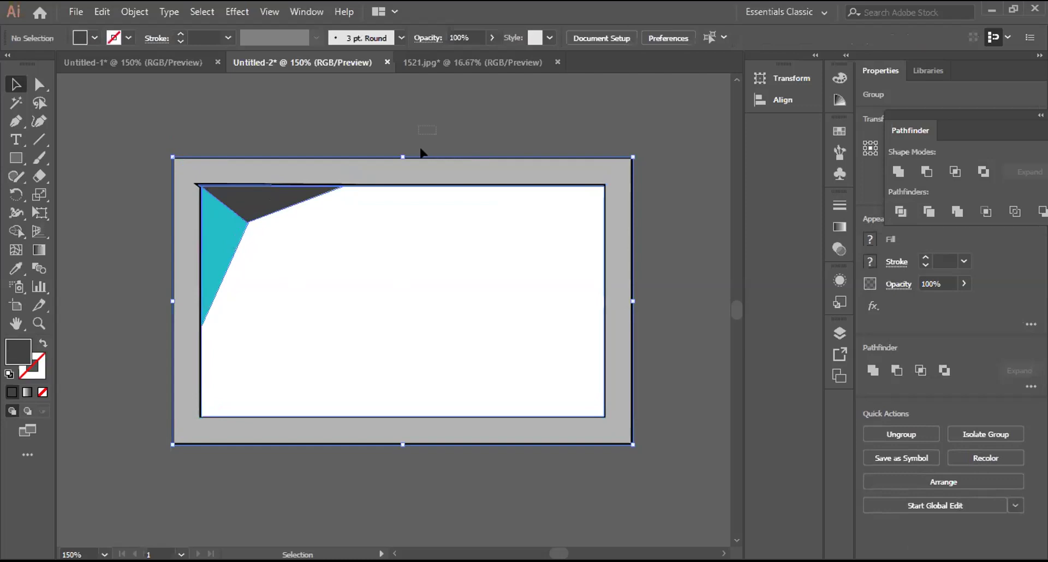
pyautogui.rightClick(257, 281)
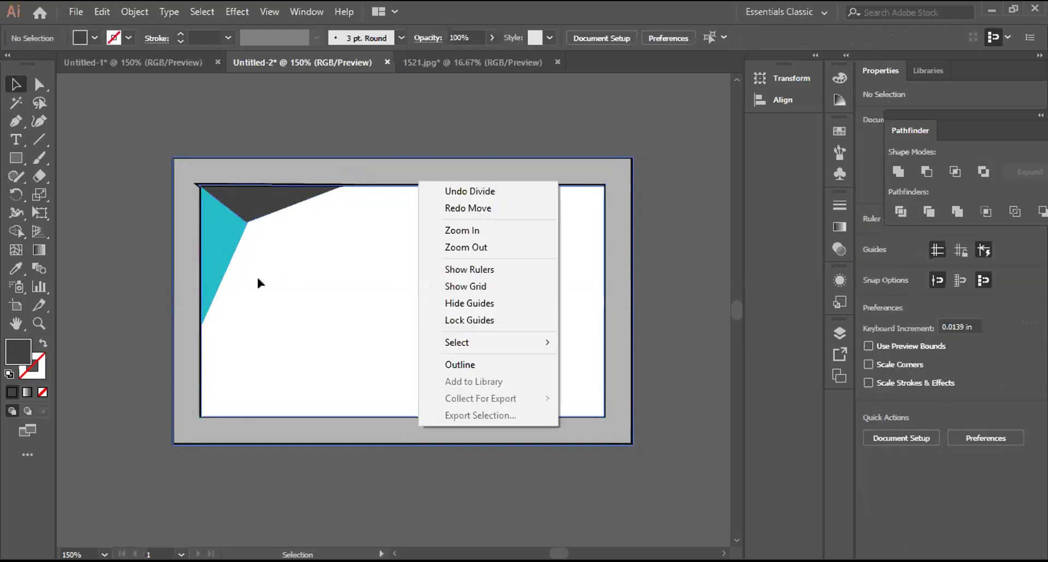
# Step: Ungroup the divided pieces and delete the stray white leftover piece
pyautogui.click(325, 243)
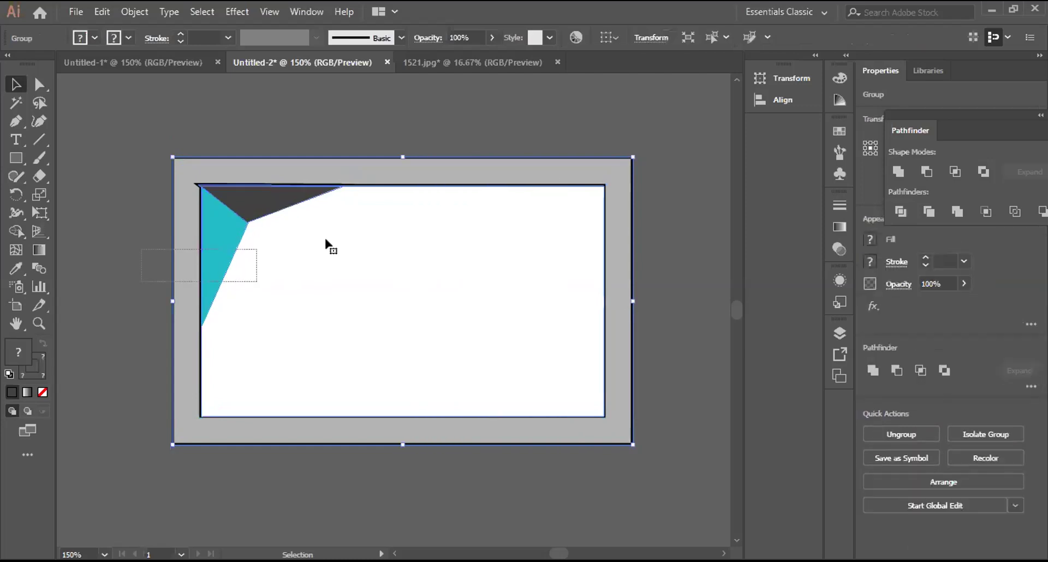
pyautogui.rightClick(380, 363)
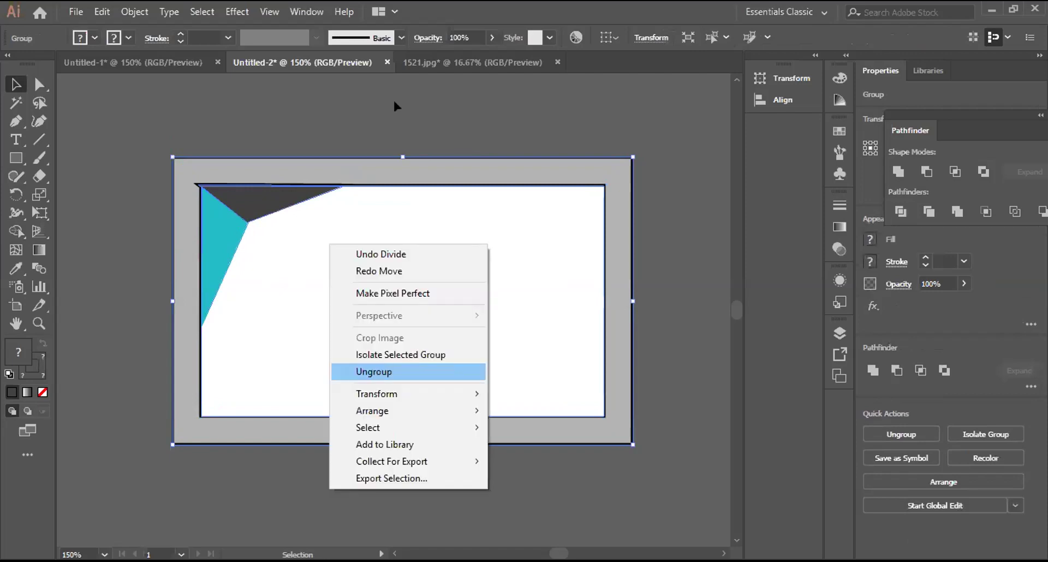
pyautogui.click(394, 104)
pyautogui.moveTo(426, 166); pyautogui.dragTo(426, 146)
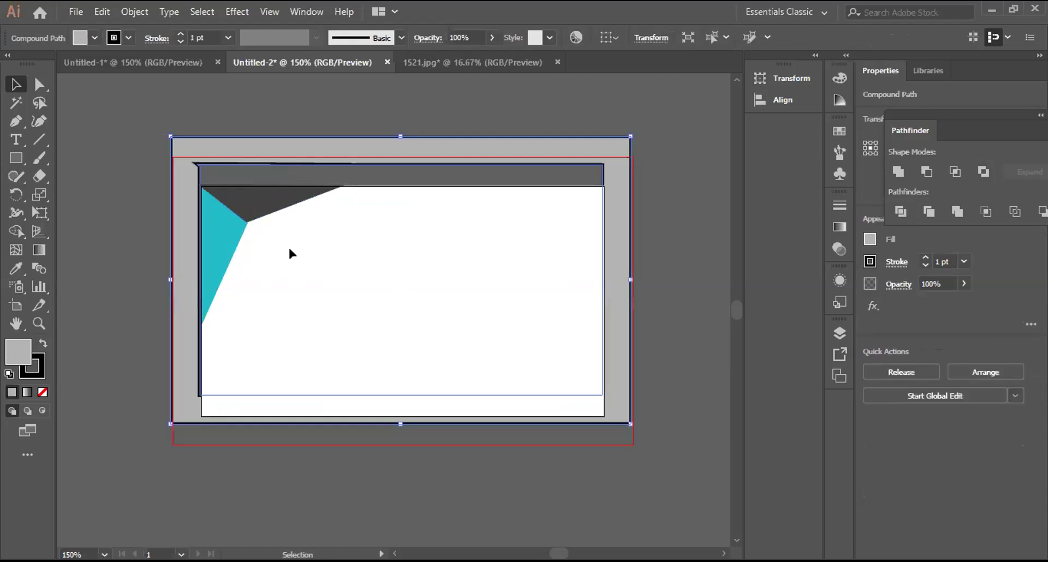
pyautogui.hotkey('ctrl', 'z')
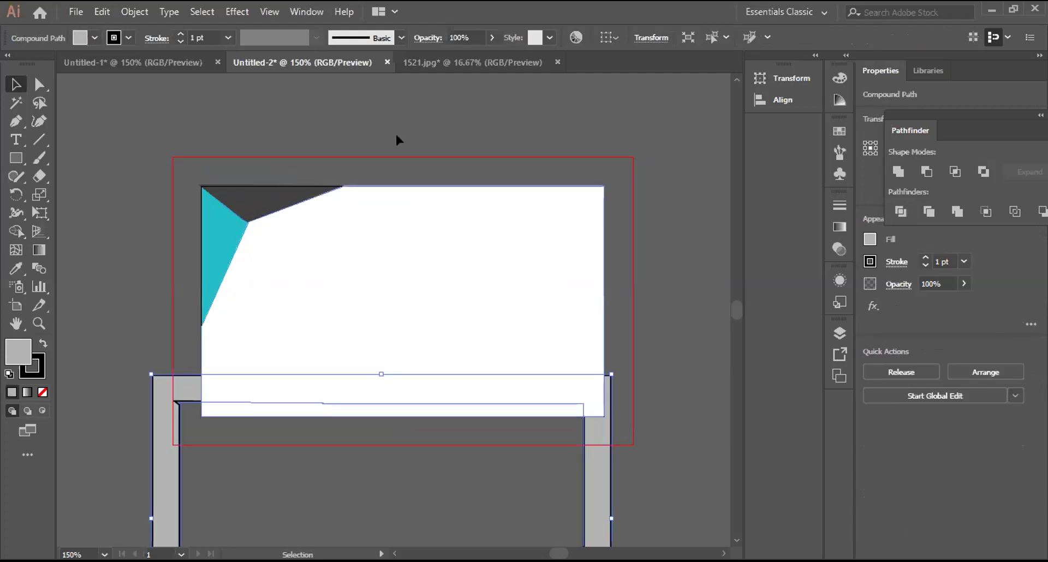
pyautogui.moveTo(432, 374); pyautogui.dragTo(408, 207)
pyautogui.moveTo(396, 138); pyautogui.dragTo(396, 138)
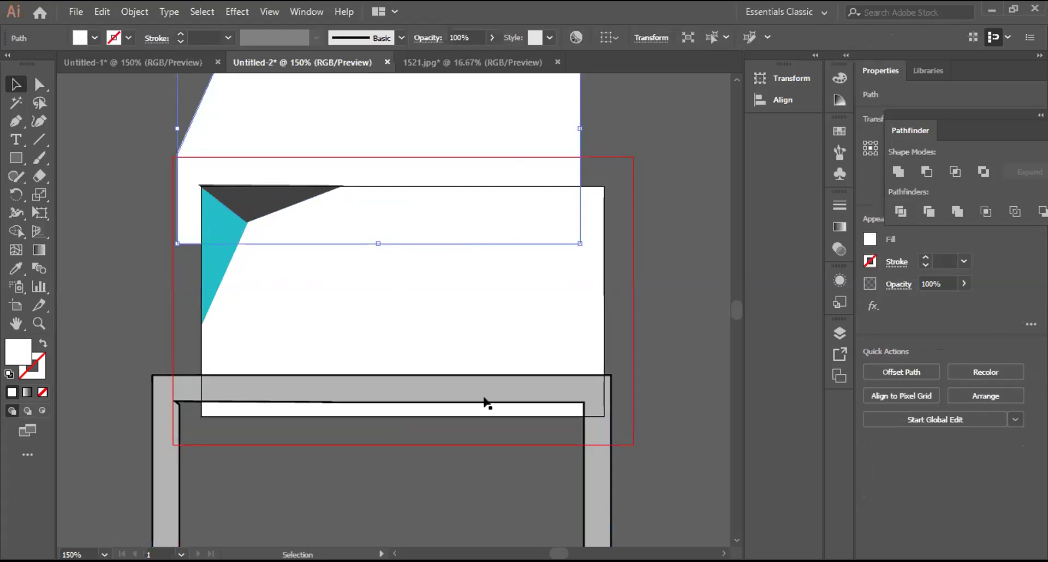
pyautogui.press('Delete')
# Step: Move the grey frame back around the card and lock it in place
pyautogui.moveTo(486, 404); pyautogui.dragTo(510, 193)
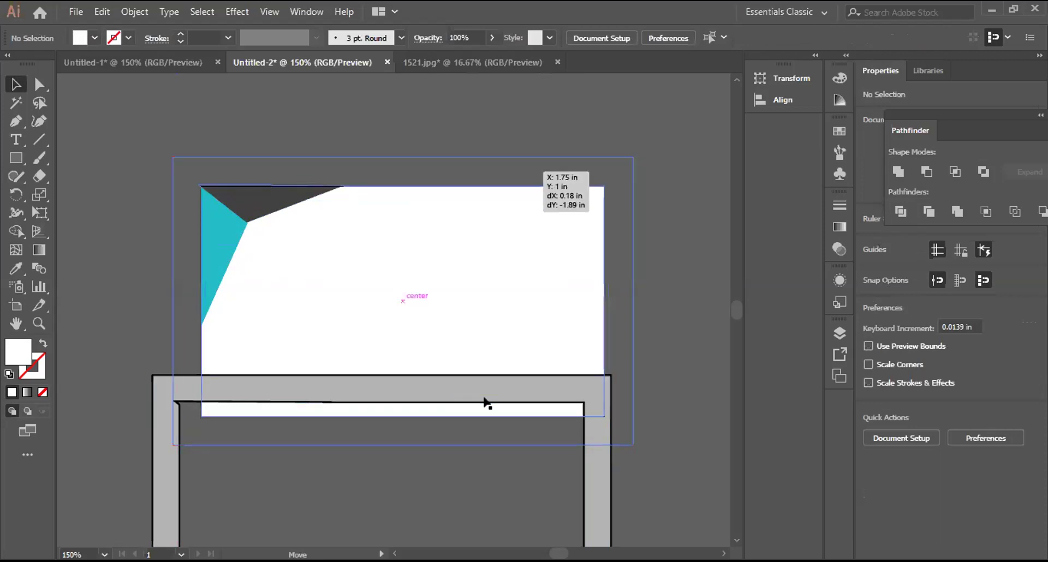
pyautogui.moveTo(484, 399); pyautogui.dragTo(484, 399)
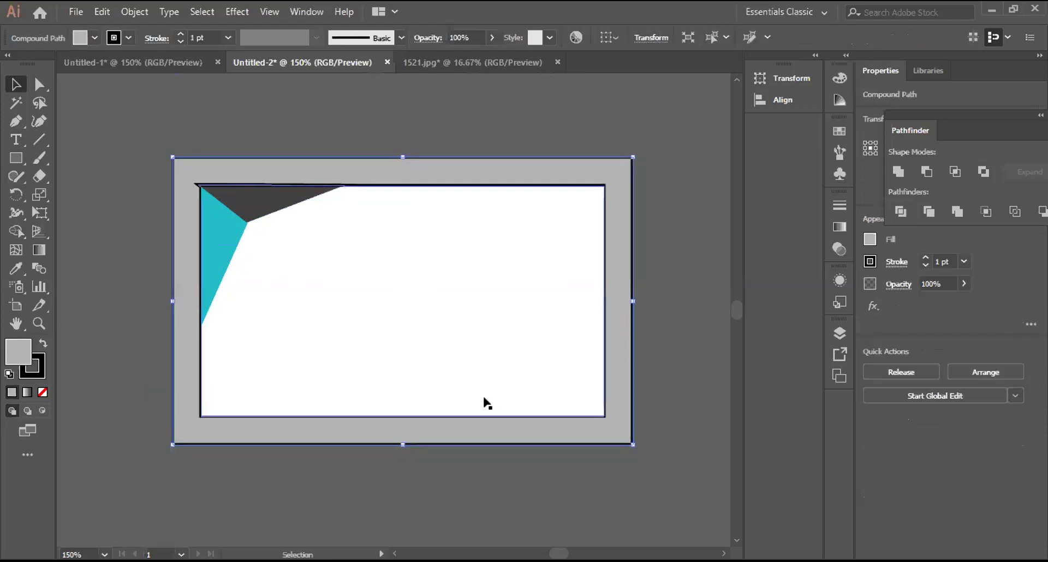
pyautogui.moveTo(515, 169); pyautogui.dragTo(681, 420)
pyautogui.click(281, 120)
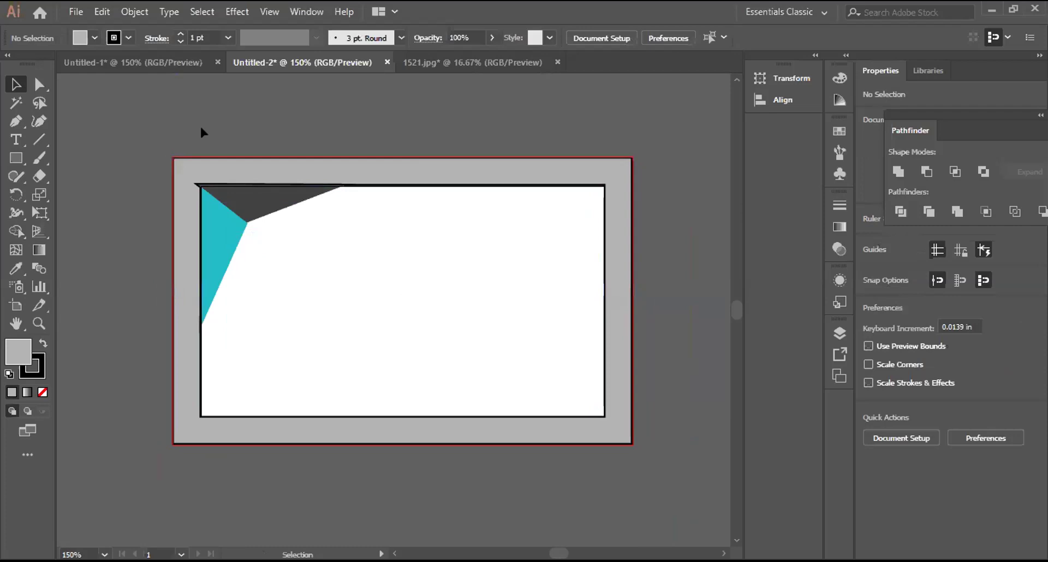
pyautogui.click(237, 165)
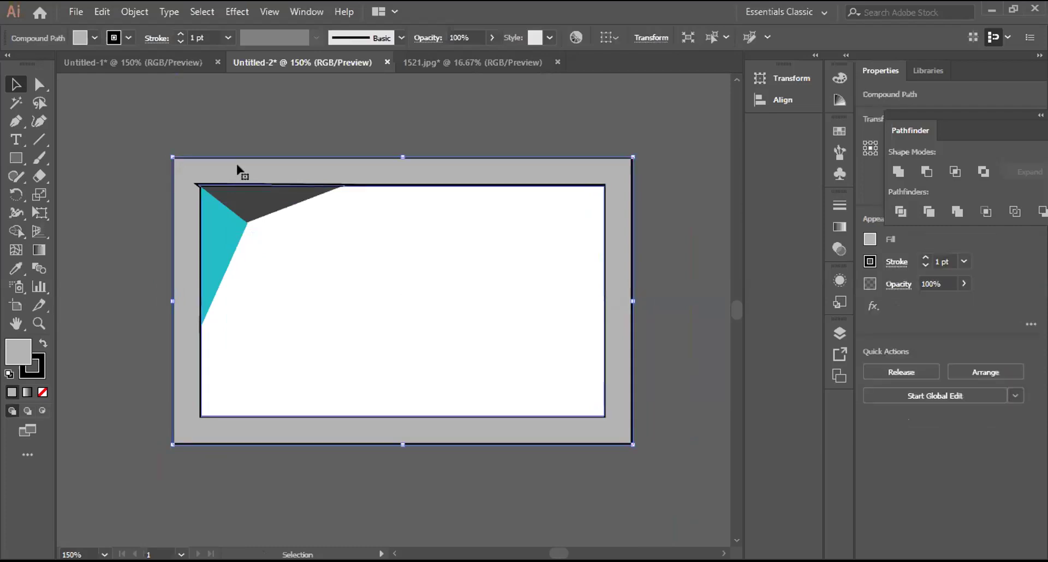
pyautogui.click(233, 129)
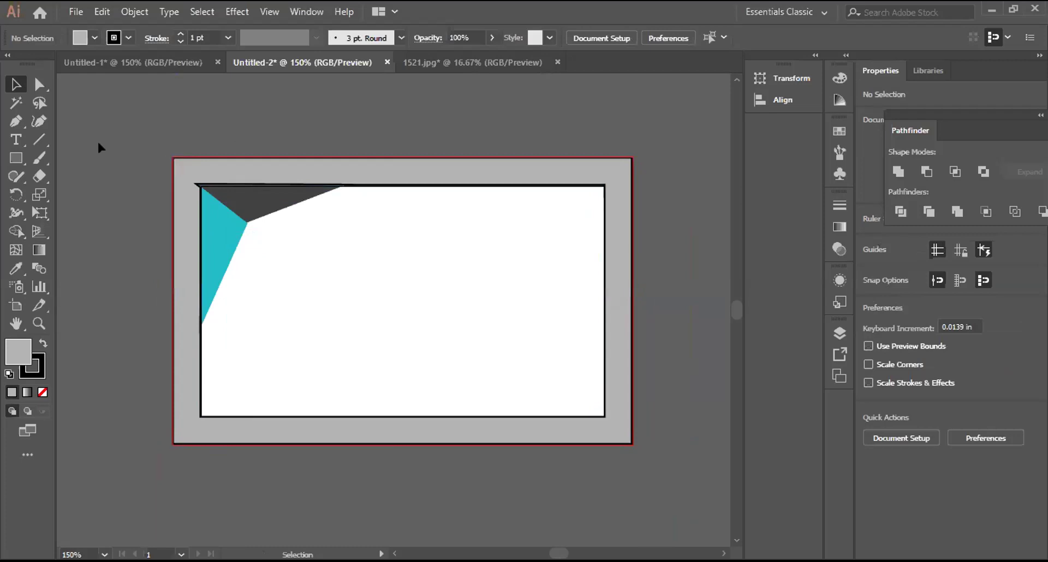
pyautogui.moveTo(107, 146); pyautogui.dragTo(187, 203)
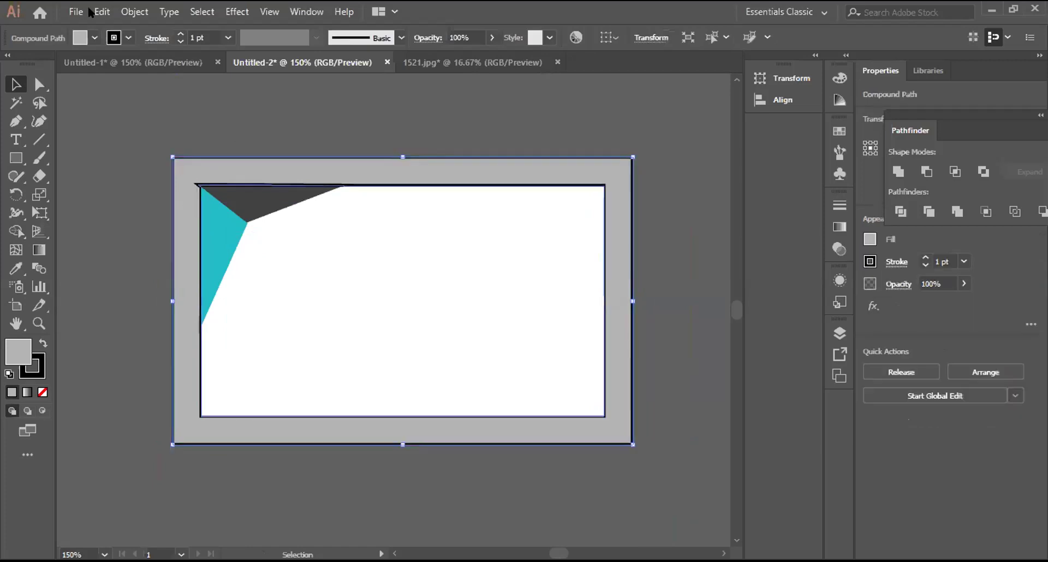
pyautogui.hotkey('alt', 'o')
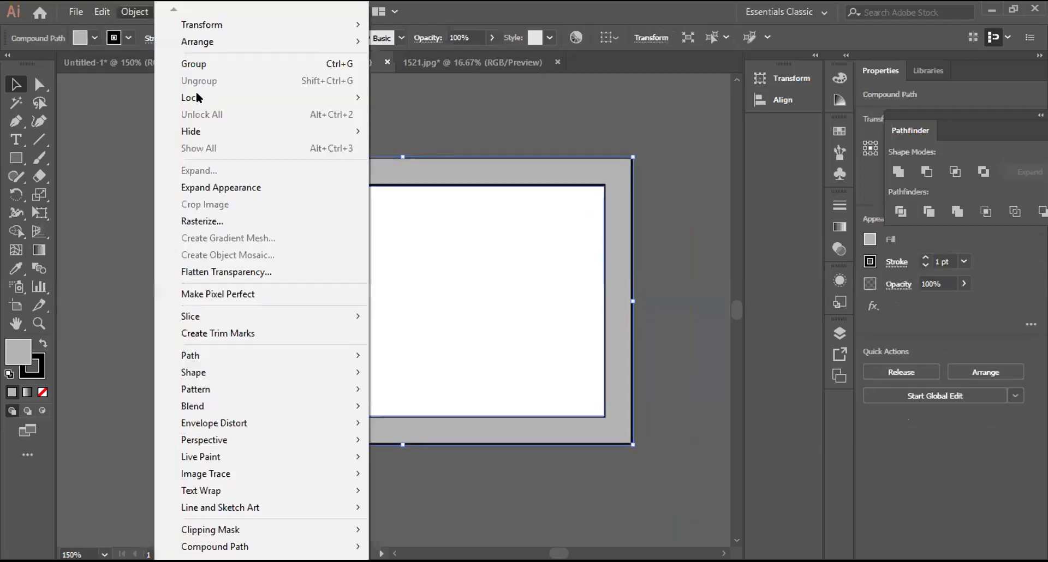
pyautogui.moveTo(354, 97)
pyautogui.hotkey('ctrl', '2')
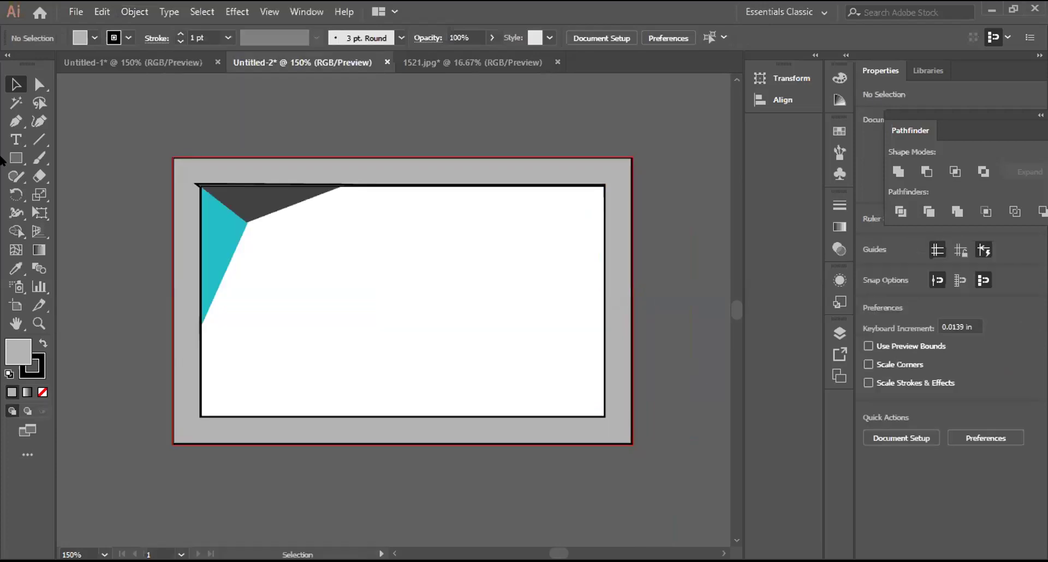
# Step: Draw a new rectangle covering the card area with no stroke
pyautogui.press('m')
pyautogui.moveTo(196, 182)
pyautogui.mouseDown()
pyautogui.moveTo(573, 417)
pyautogui.moveTo(600, 412)
pyautogui.mouseUp()
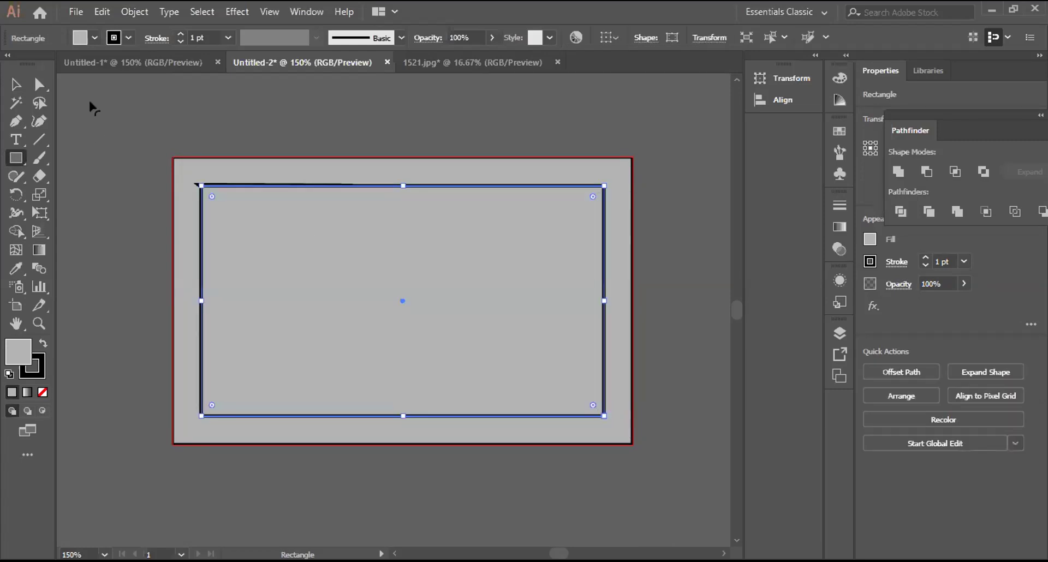
pyautogui.click(128, 38)
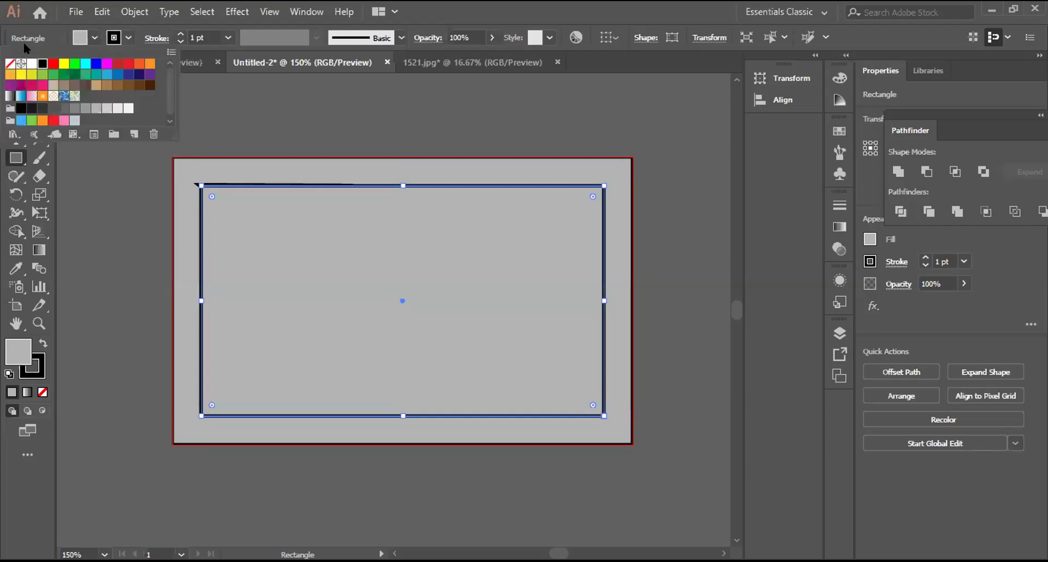
pyautogui.click(43, 96)
pyautogui.click(9, 63)
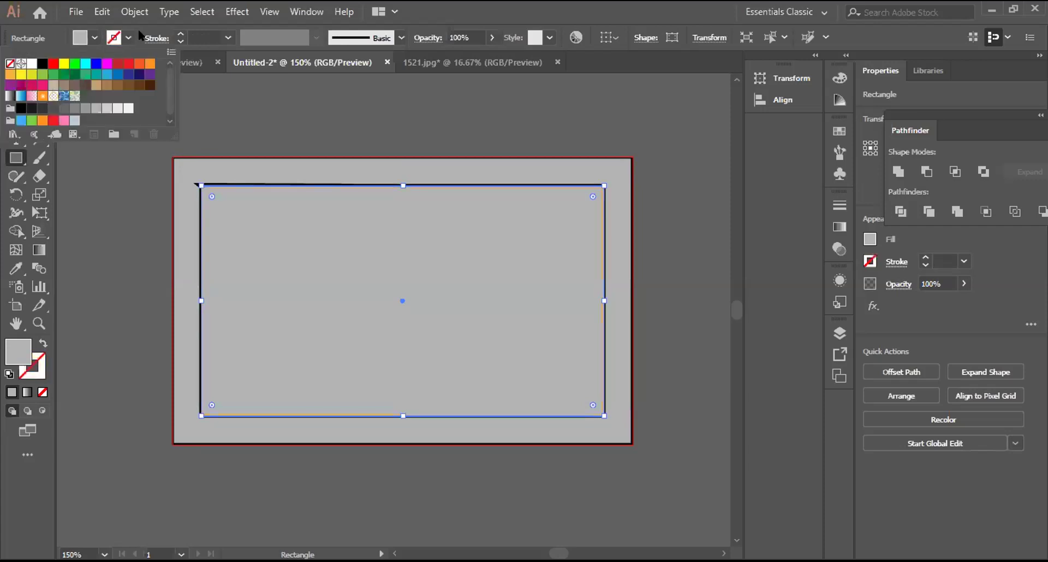
pyautogui.click(129, 35)
pyautogui.click(16, 85)
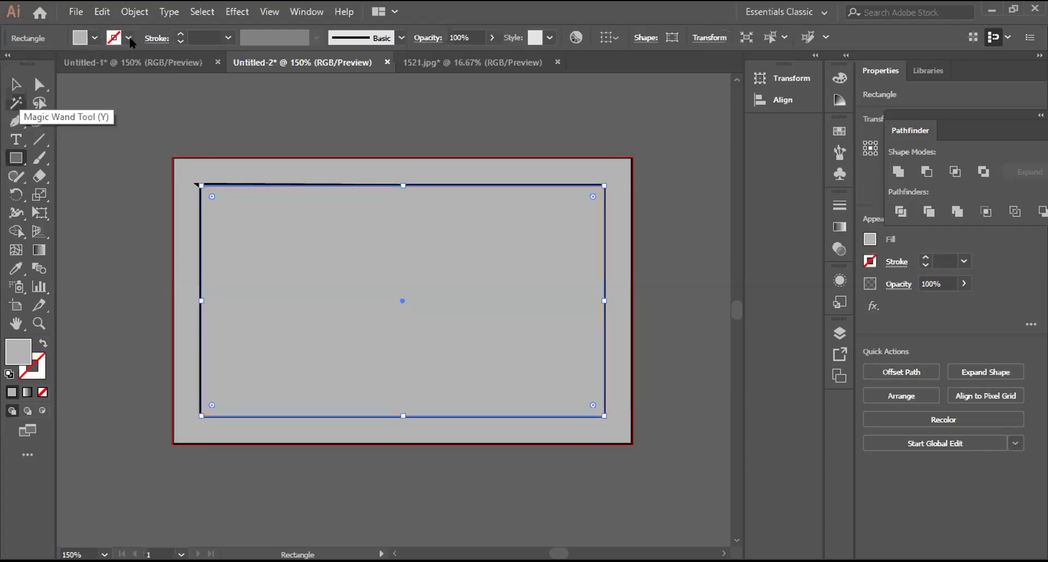
# Step: Clip the triangles to the new card rectangle with a clipping mask
pyautogui.moveTo(146, 169); pyautogui.dragTo(281, 282)
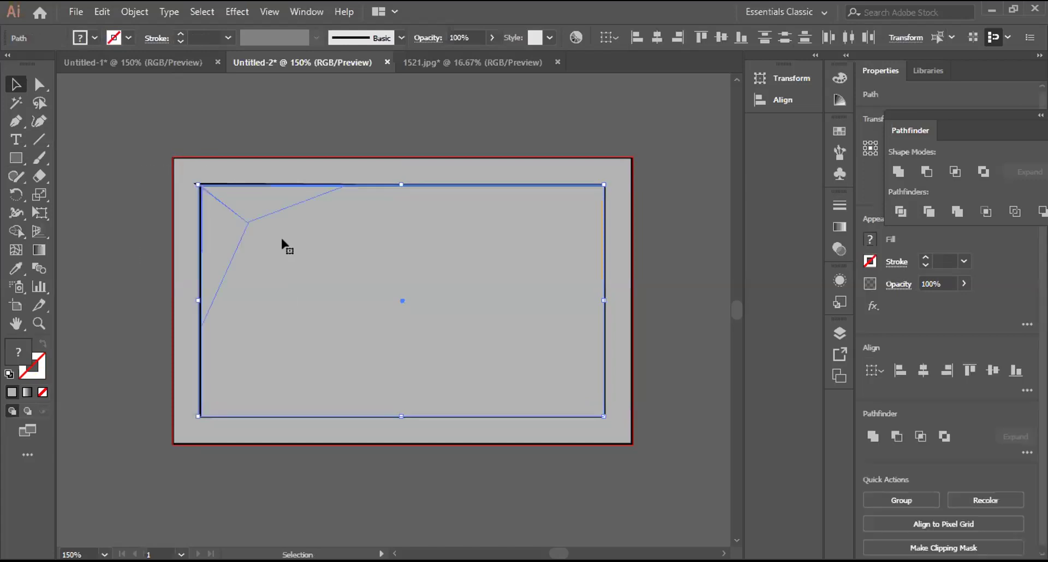
pyautogui.rightClick(283, 242)
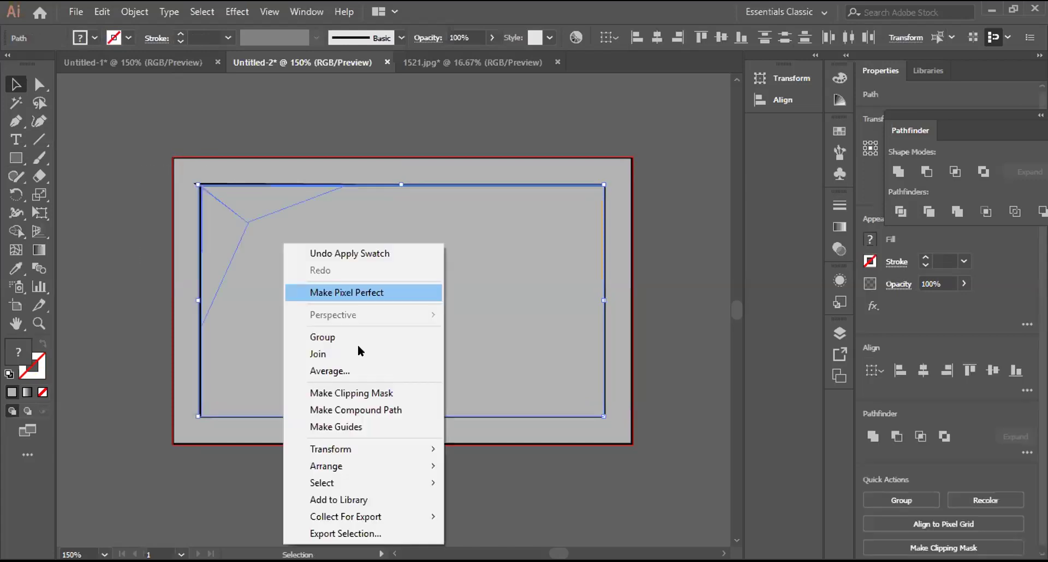
pyautogui.click(396, 387)
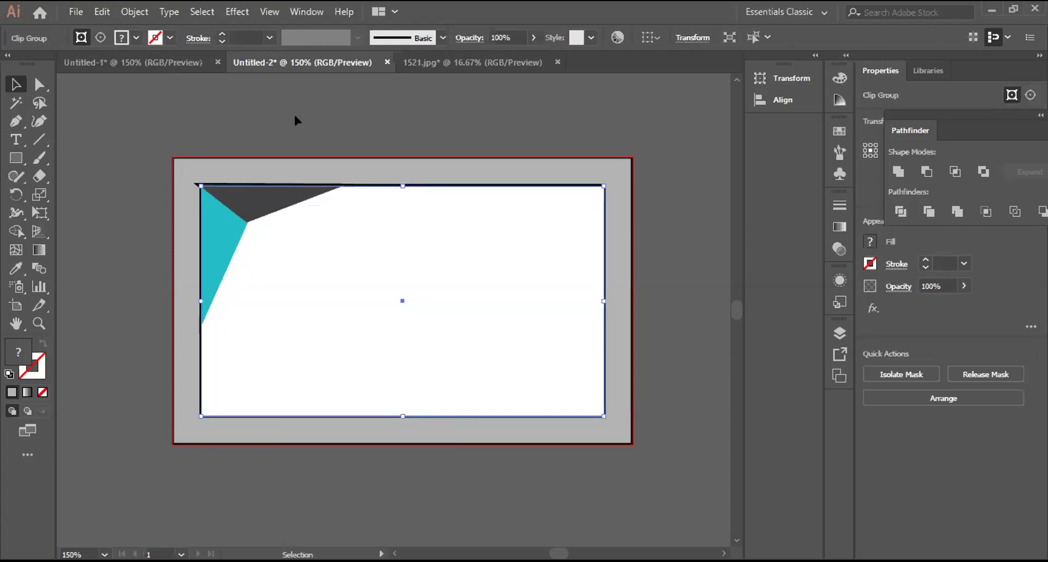
pyautogui.click(293, 113)
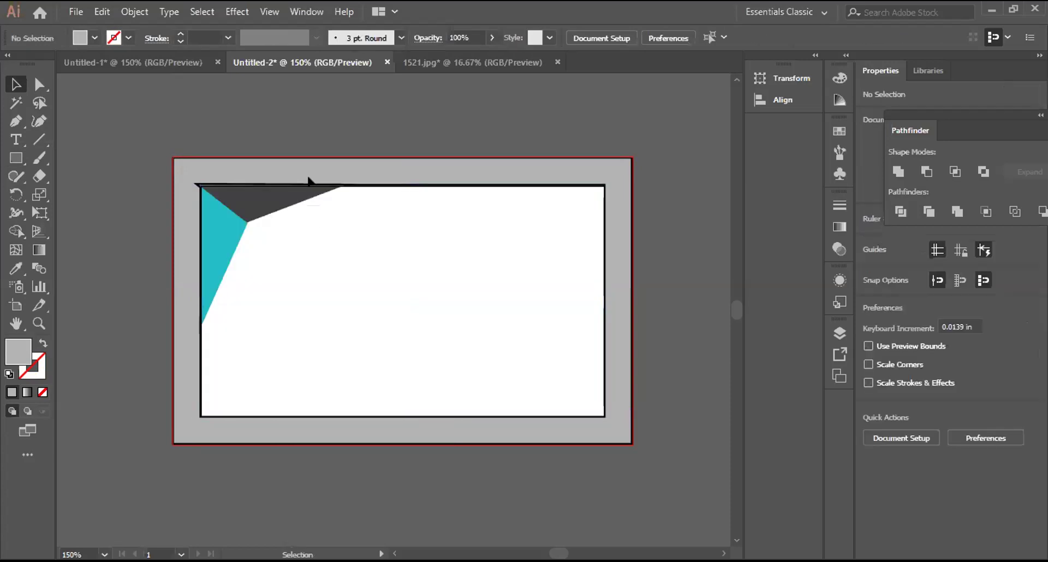
pyautogui.click(274, 205)
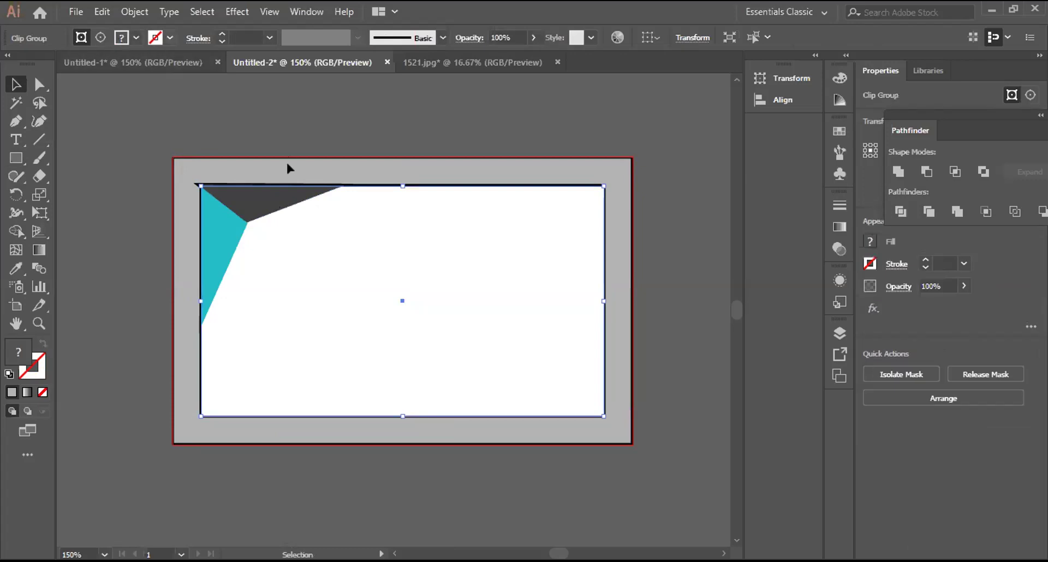
pyautogui.click(213, 160)
# Step: Unlock all objects and delete the grey frame
pyautogui.click(134, 12)
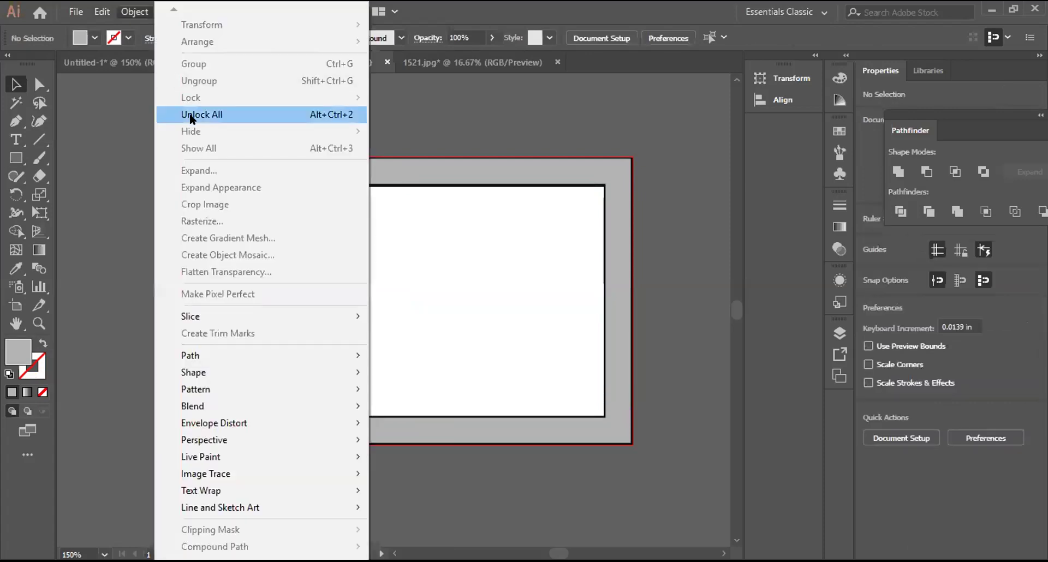
pyautogui.click(187, 112)
pyautogui.click(229, 159)
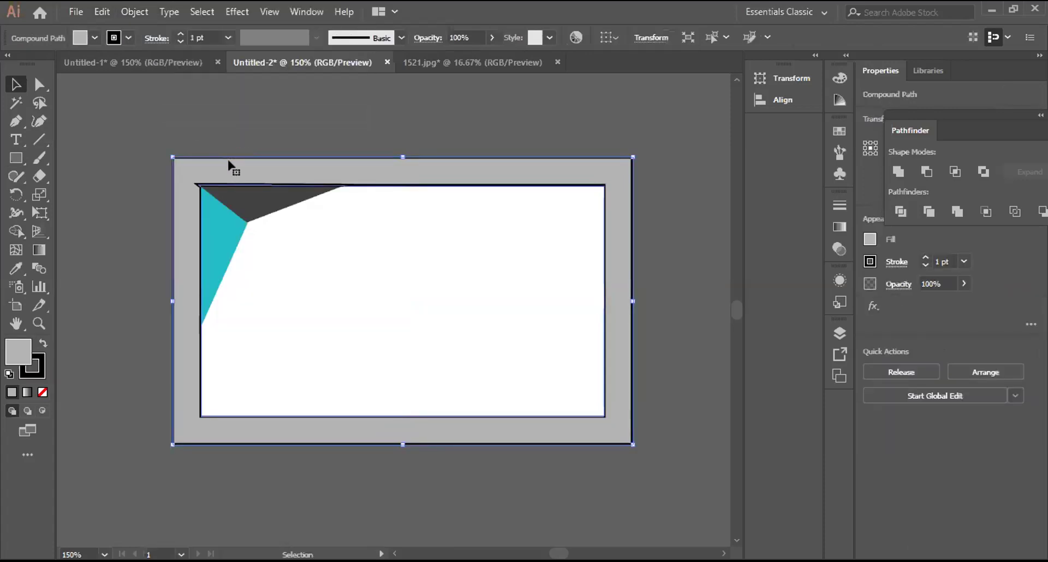
pyautogui.press('Delete')
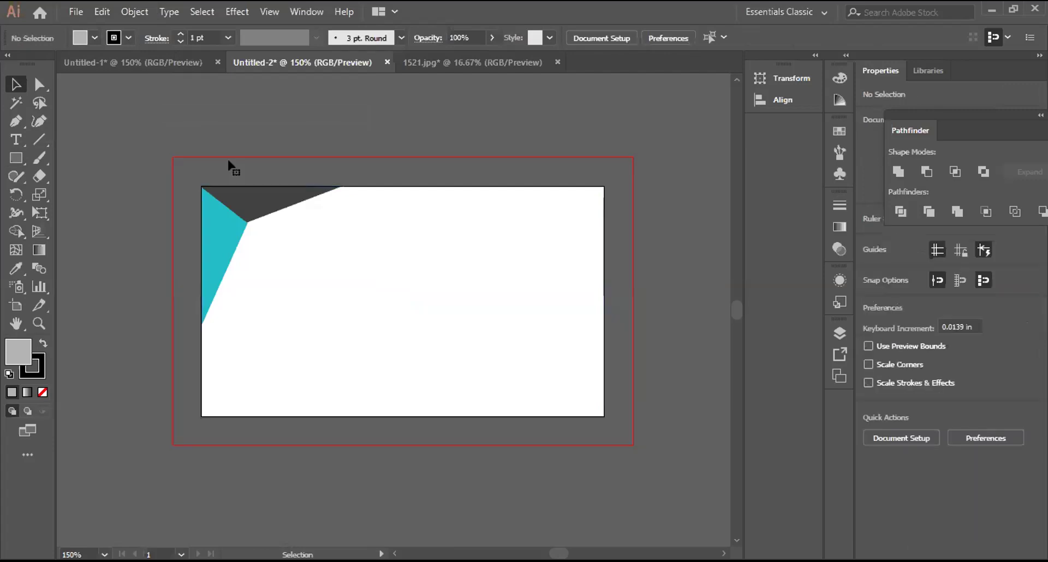
# Step: Zoom in to inspect the clipped card edges, then zoom back out
pyautogui.moveTo(167, 176); pyautogui.dragTo(247, 224)
pyautogui.press('a')
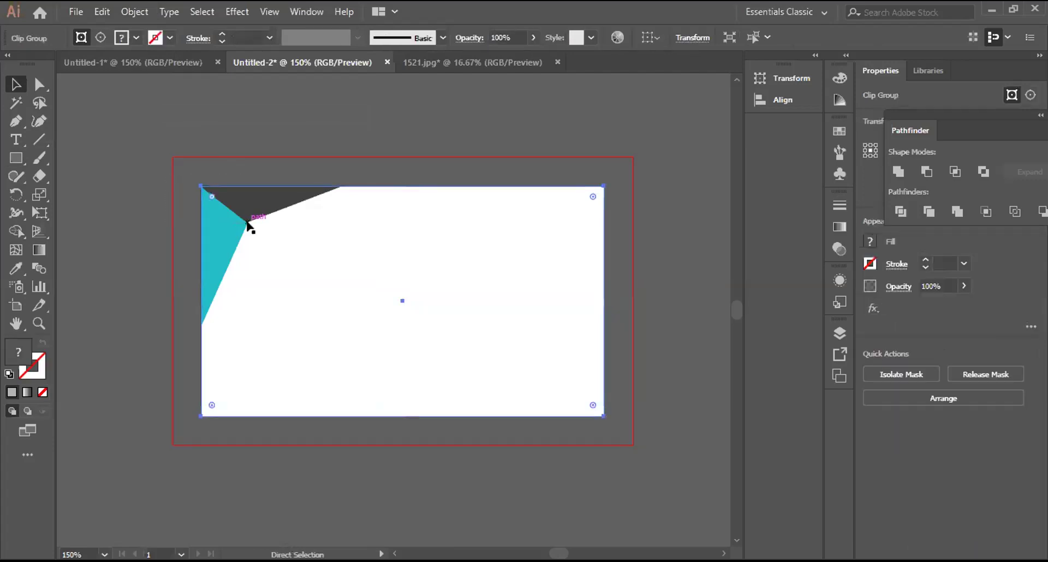
pyautogui.hotkey('ctrl', '=')
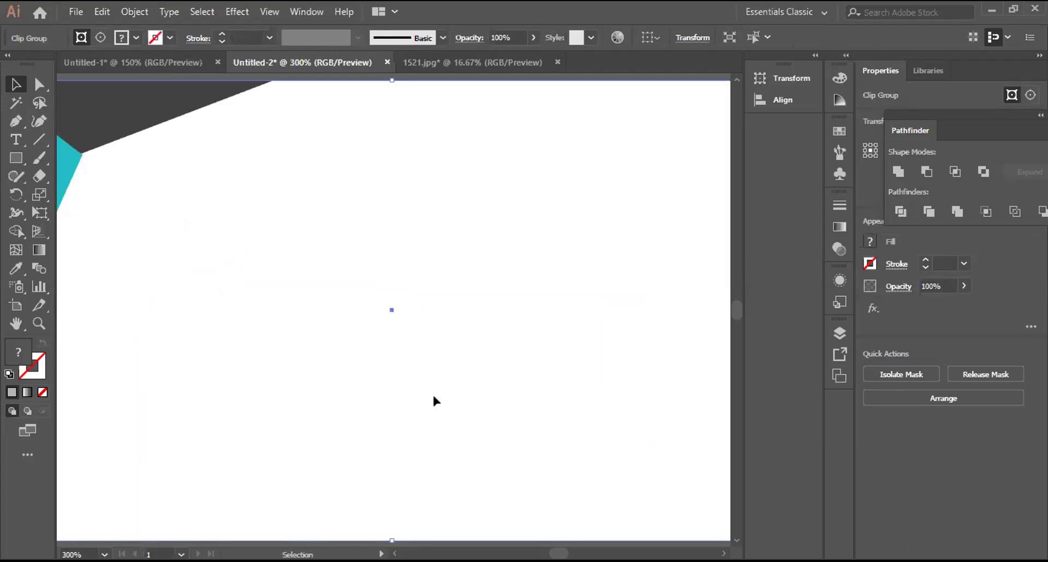
pyautogui.moveTo(72, 210); pyautogui.dragTo(214, 281)
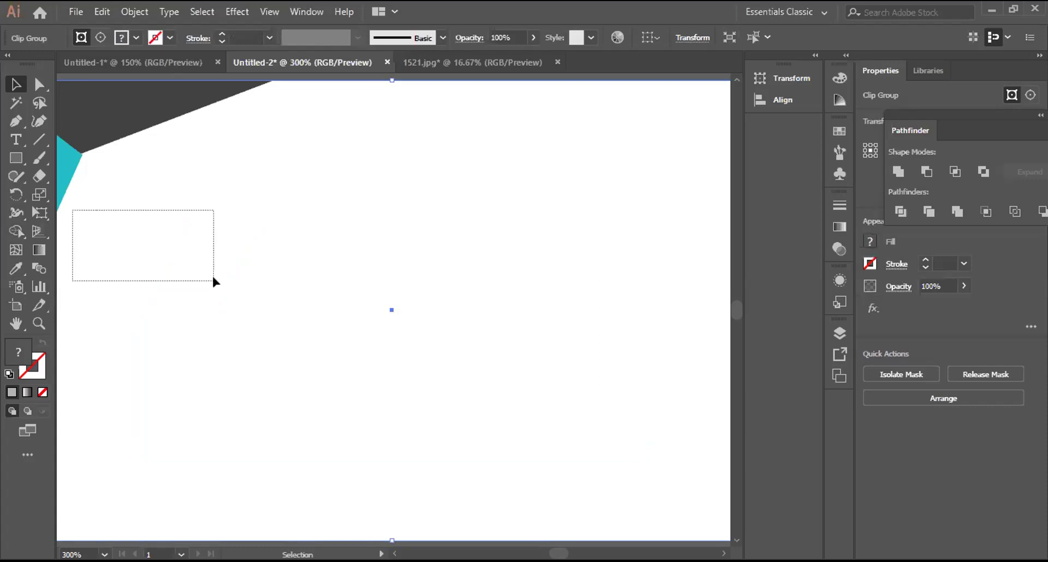
pyautogui.hotkey('ctrl', '-')
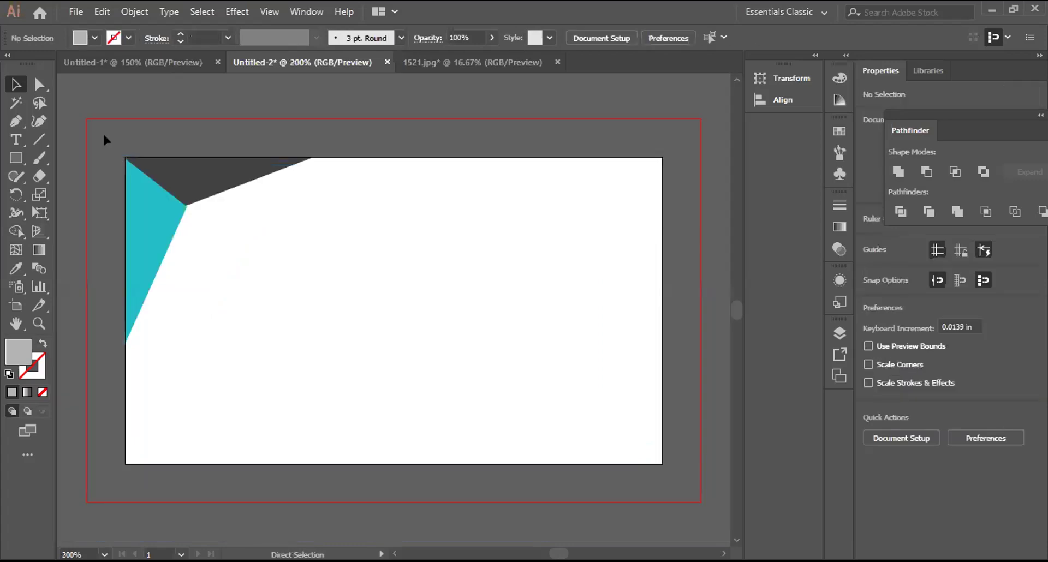
pyautogui.click(215, 252)
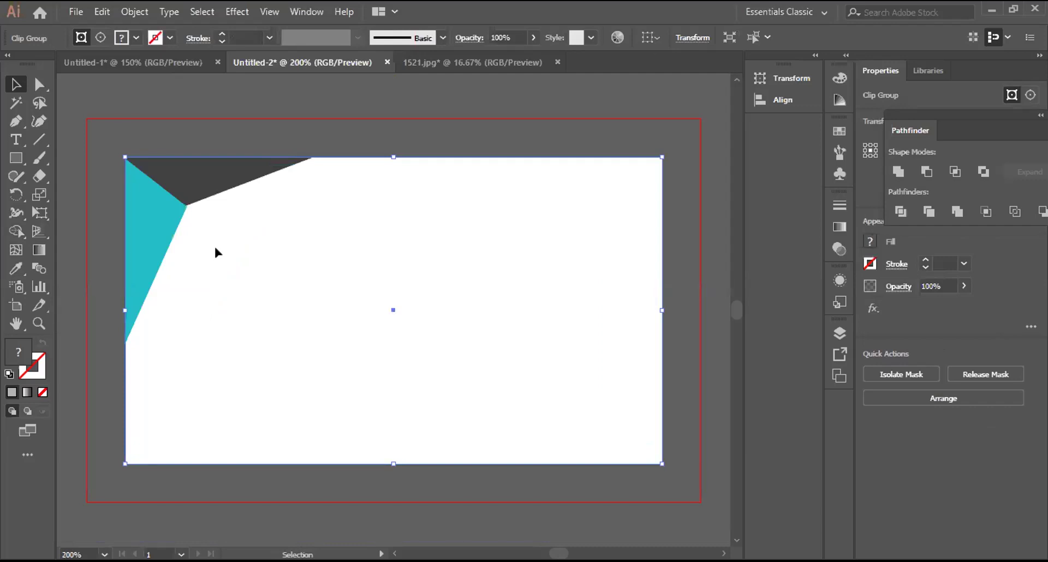
pyautogui.hotkey('ctrl', 'shift', 'a')
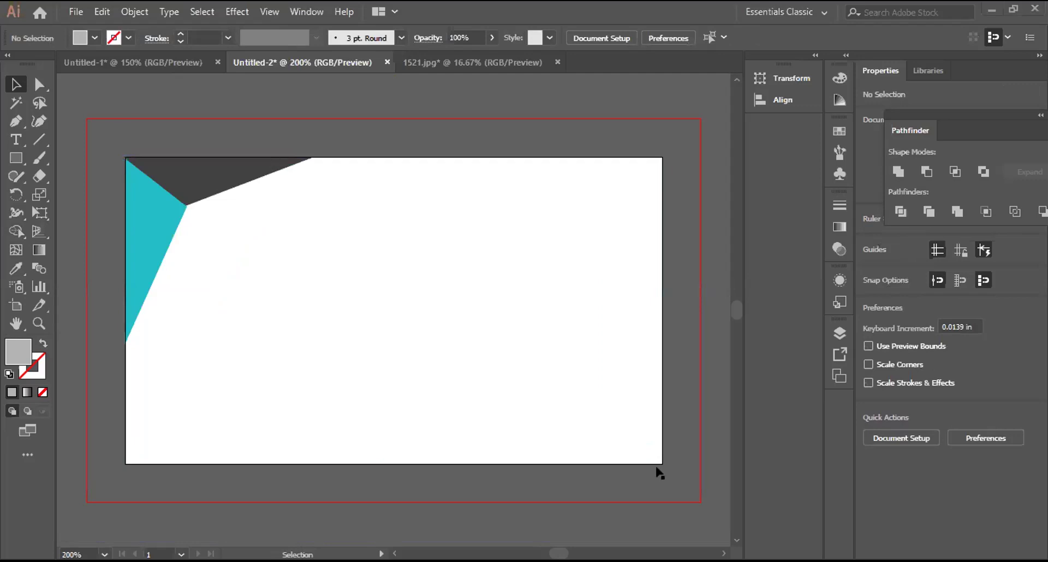
# Step: Select all the card artwork and fit the artboard in the window
pyautogui.hscroll(1, 659, 472)
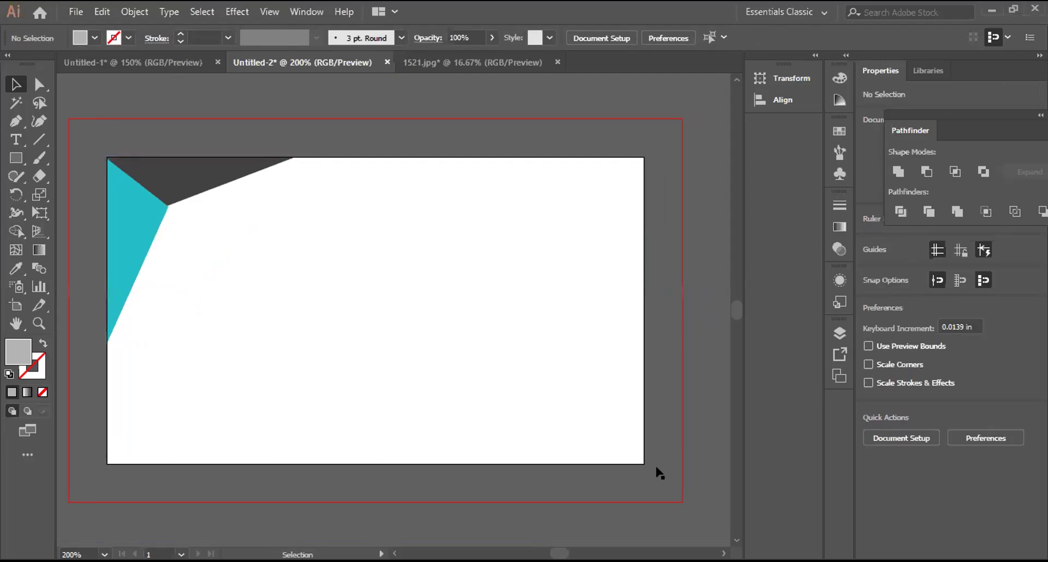
pyautogui.press('ctrl')
pyautogui.hotkey('ctrl', '=')
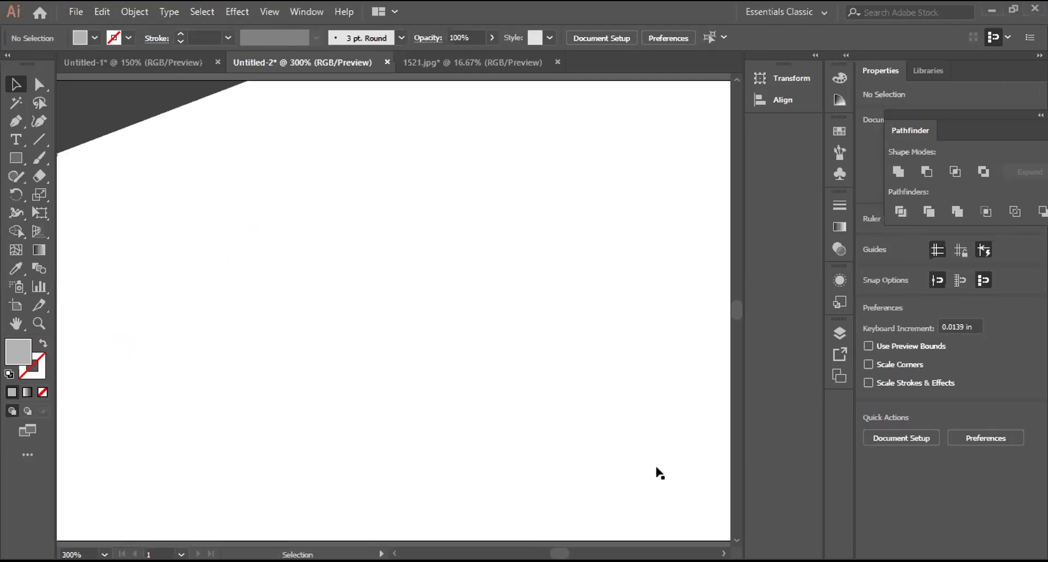
pyautogui.hotkey('ctrl', '-')
pyautogui.hotkey('ctrl', '-')
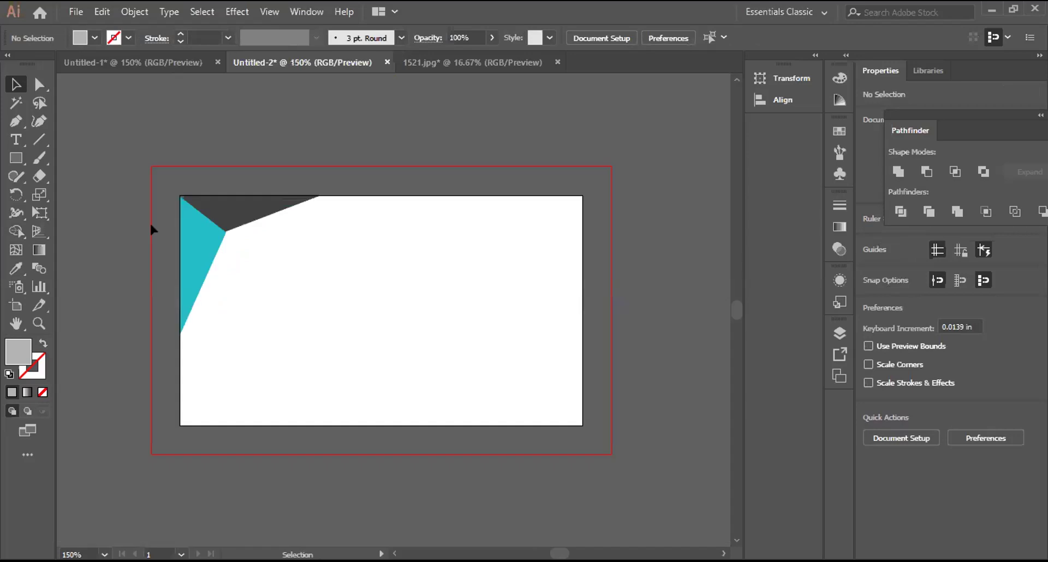
pyautogui.hotkey('ctrl', 'a')
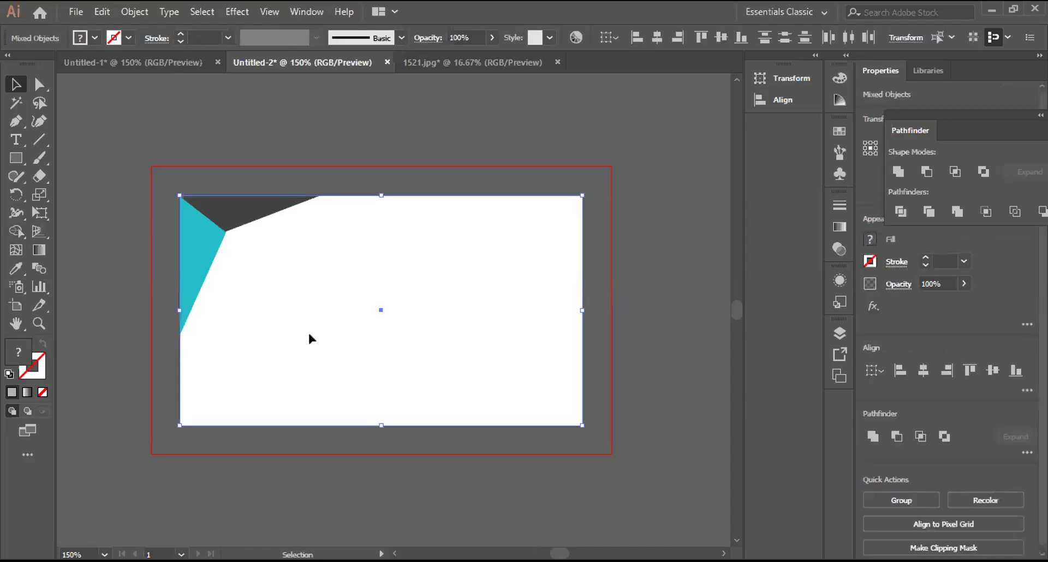
pyautogui.hotkey('ctrl', '0')
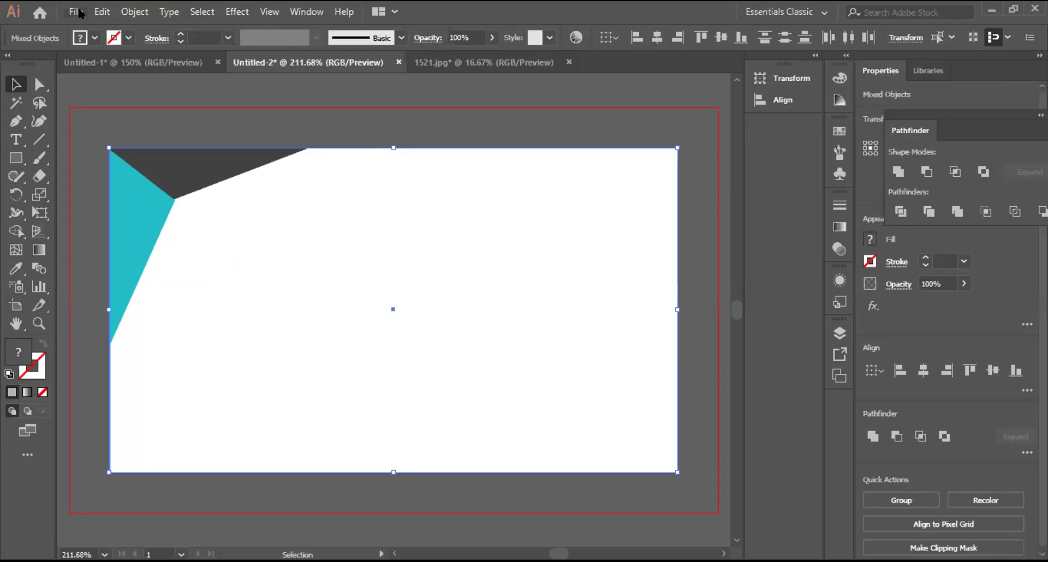
pyautogui.hotkey('alt', 'f')
# Step: Preview the card as a 252 × 144 px PNG-8 in Save for Web (Legacy), then cancel
pyautogui.moveTo(151, 275)
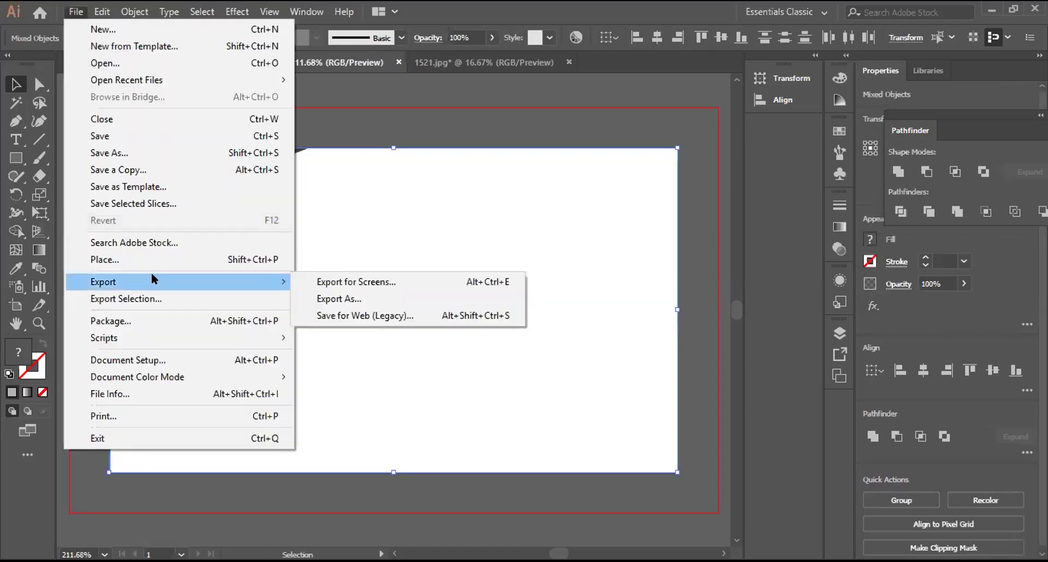
pyautogui.click(360, 327)
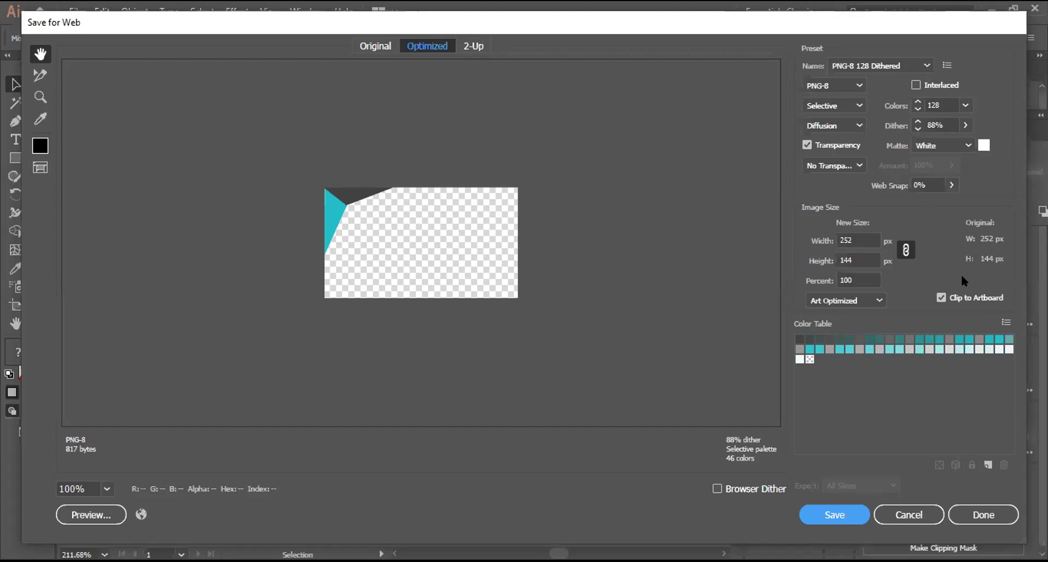
pyautogui.click(876, 300)
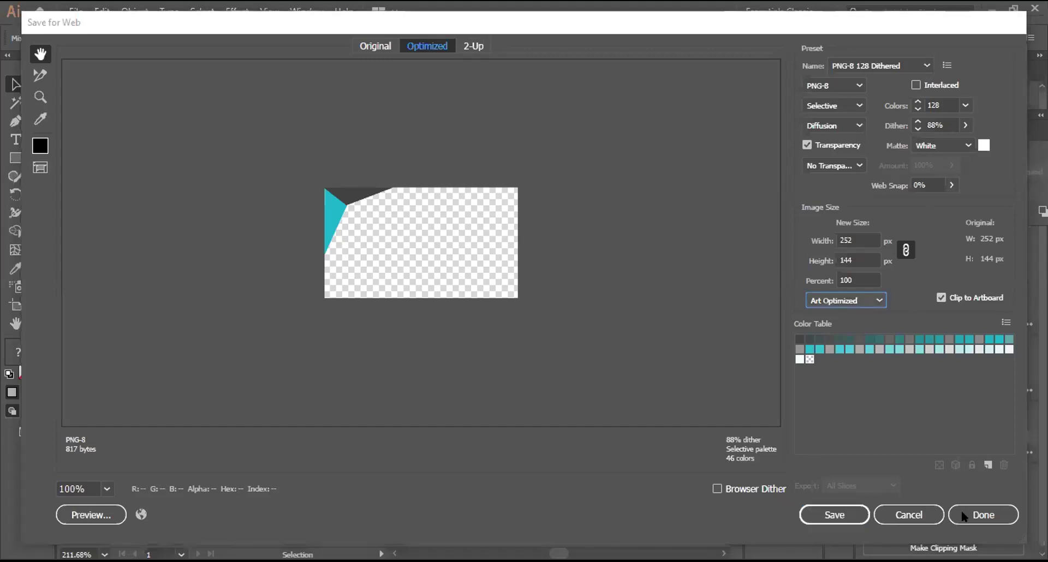
pyautogui.click(924, 523)
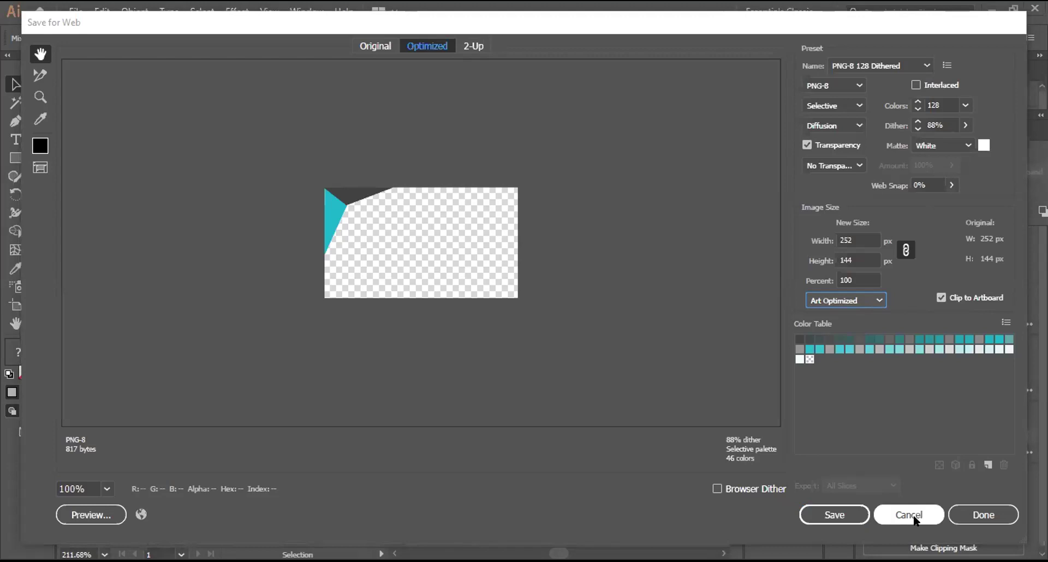
pyautogui.press('Escape')
pyautogui.click(71, 12)
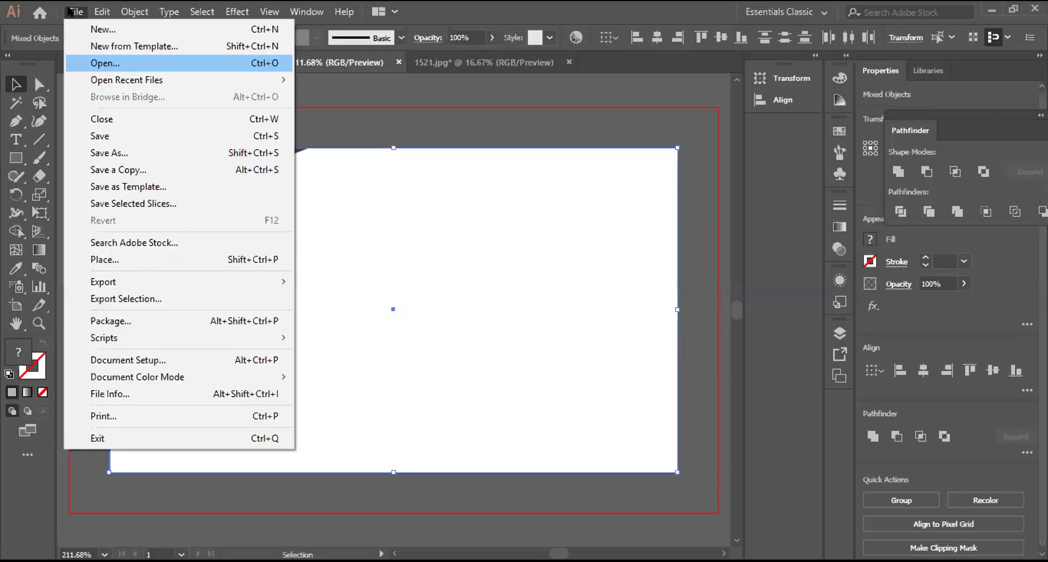
# Step: Open Business C.ai from the Desktop and scroll to view both cards
pyautogui.press('Return')
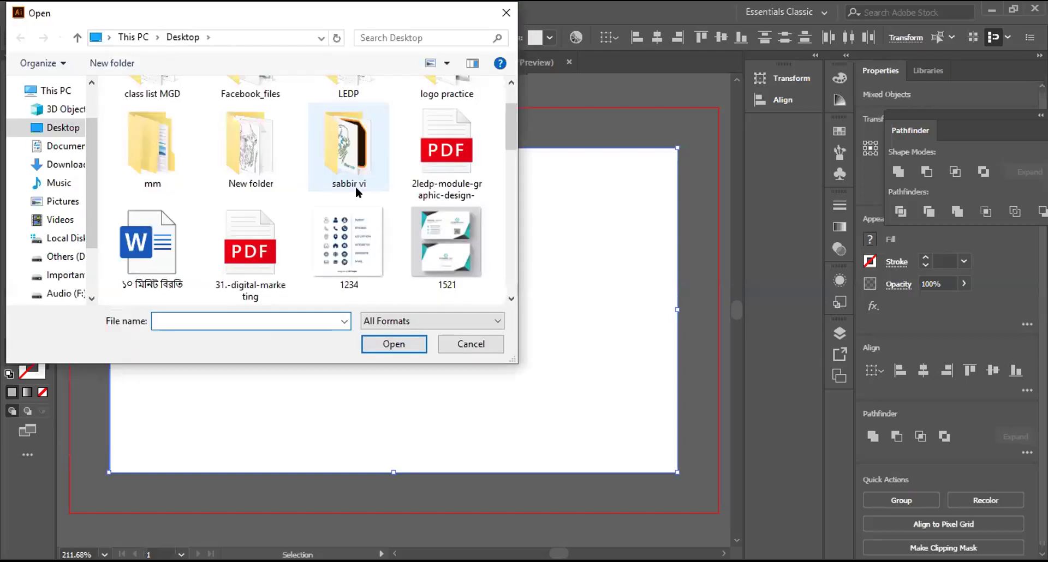
pyautogui.scroll(-3, 359, 225)
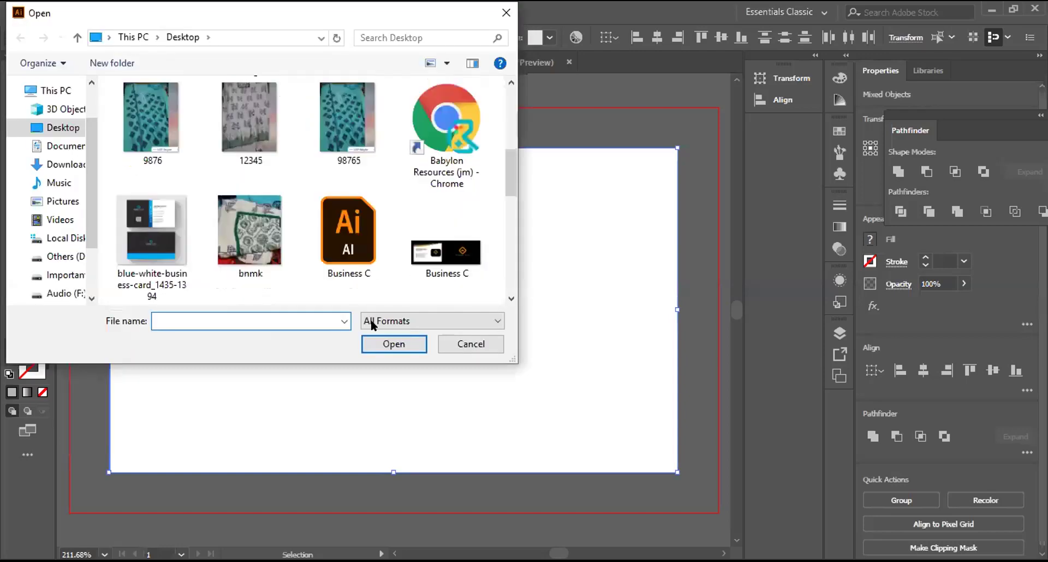
pyautogui.press('Down')
pyautogui.press('Tab')
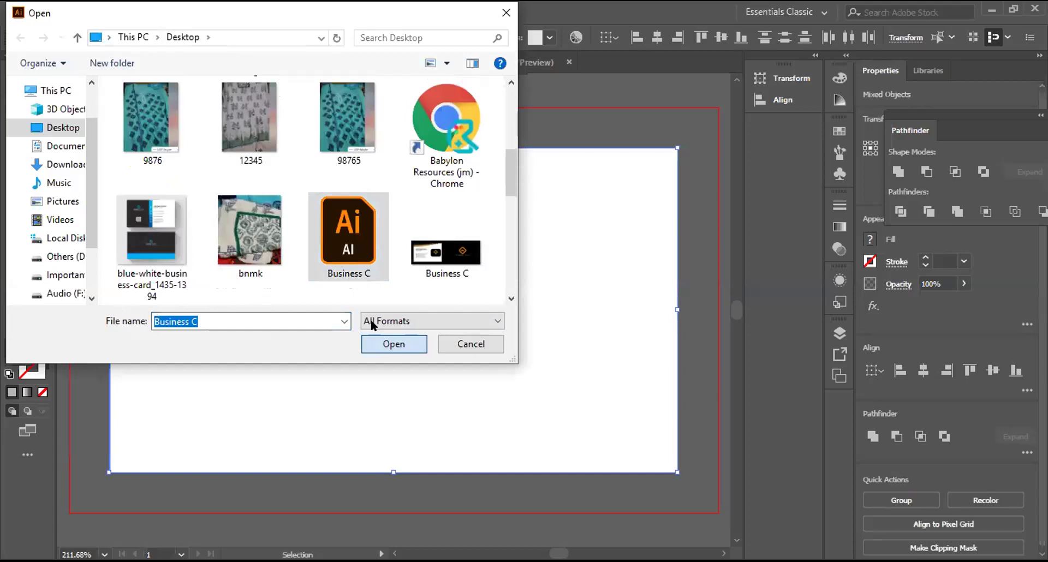
pyautogui.press('Return')
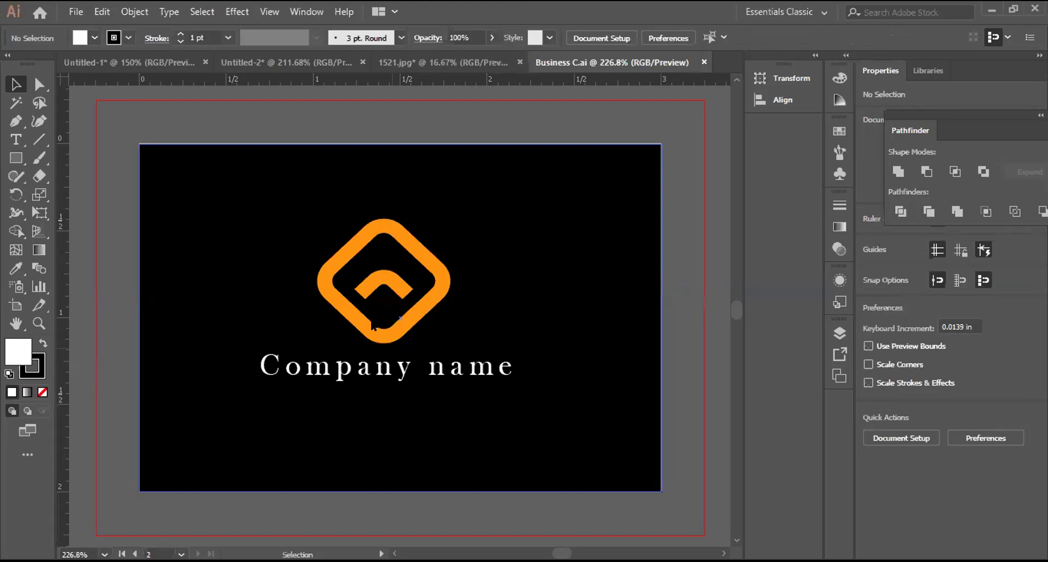
pyautogui.scroll(-2, 372, 326)
pyautogui.scroll(-1, 371, 323)
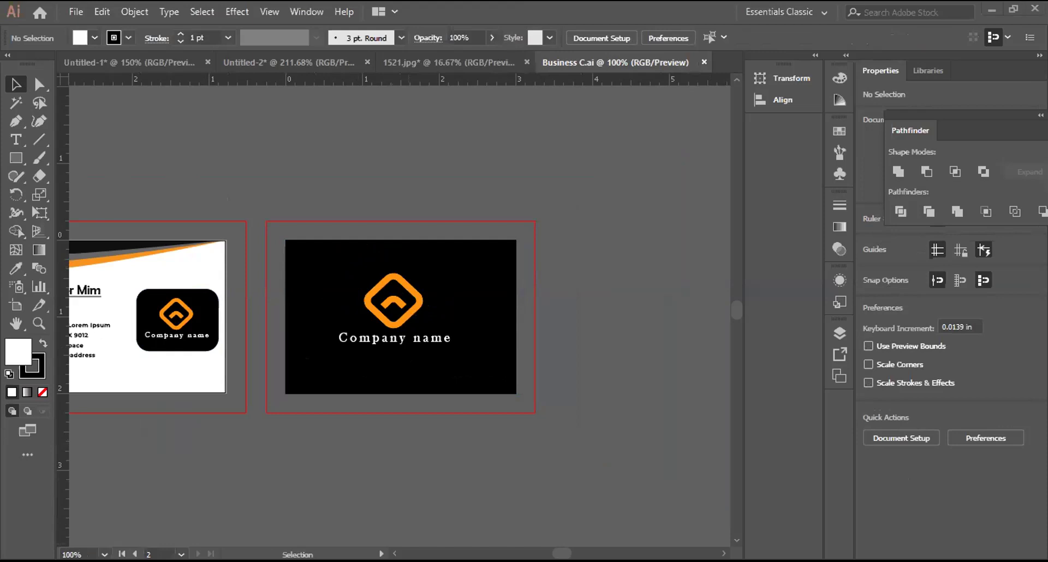
pyautogui.hscroll(-4, 399, 314)
pyautogui.hscroll(-1, 223, 174)
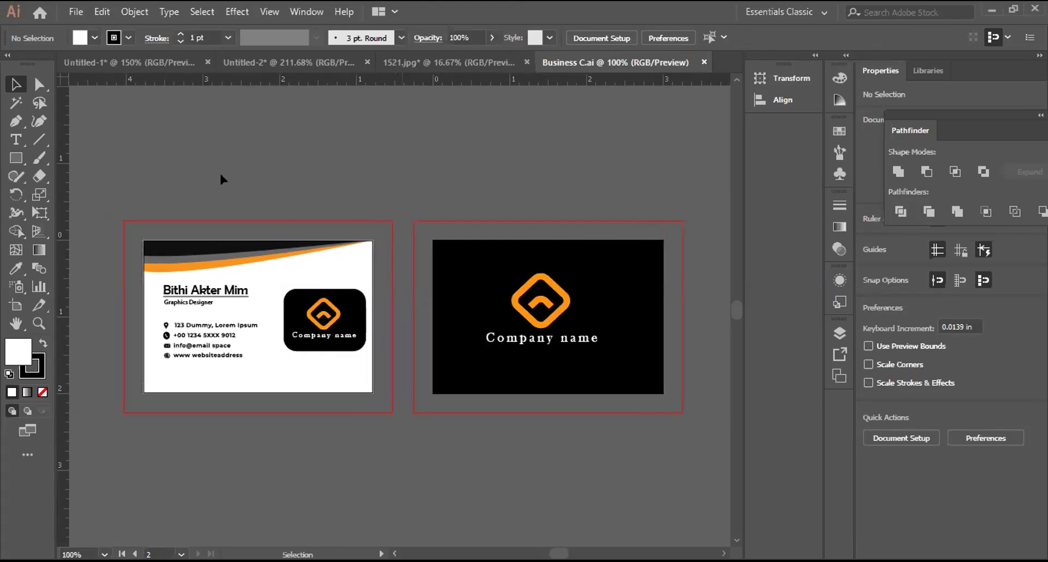
pyautogui.click(76, 10)
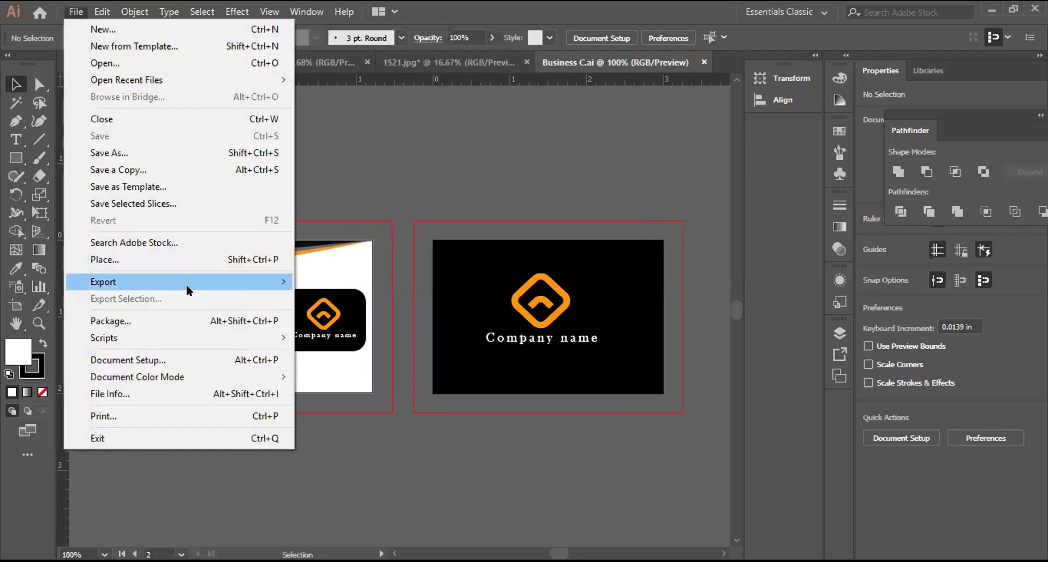
pyautogui.moveTo(275, 283)
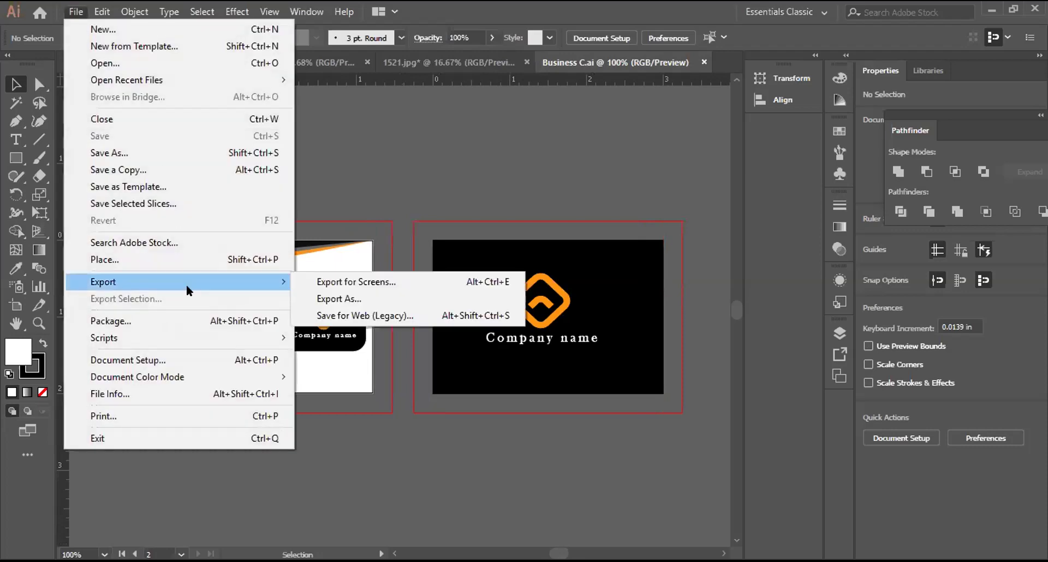
pyautogui.click(358, 316)
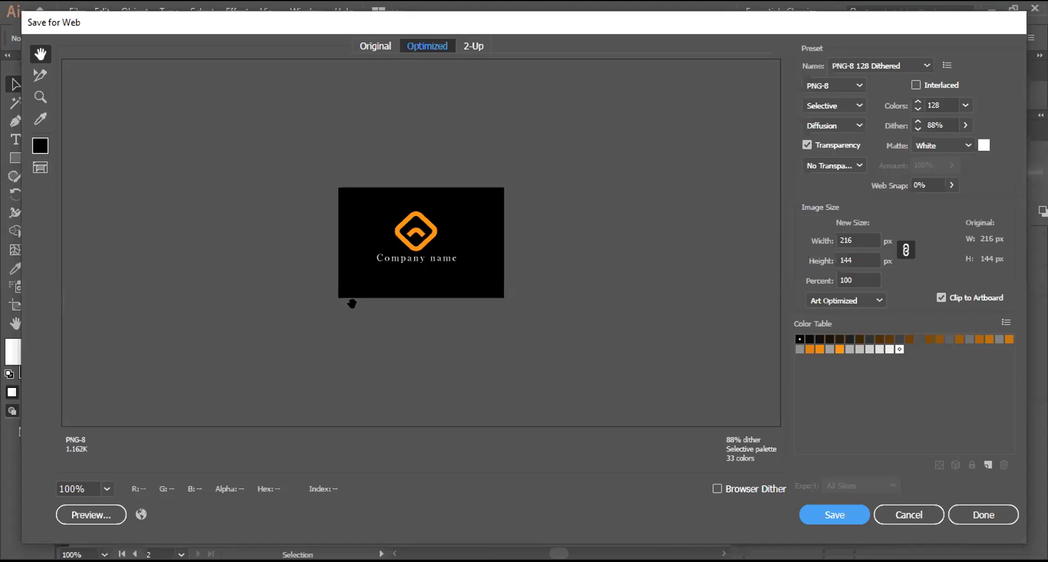
pyautogui.click(925, 512)
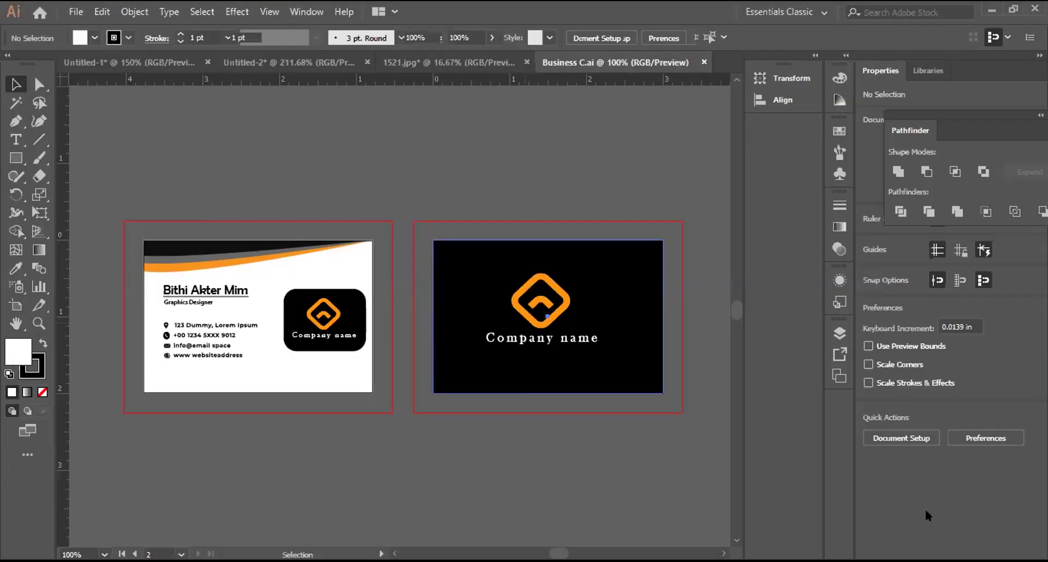
pyautogui.click(141, 251)
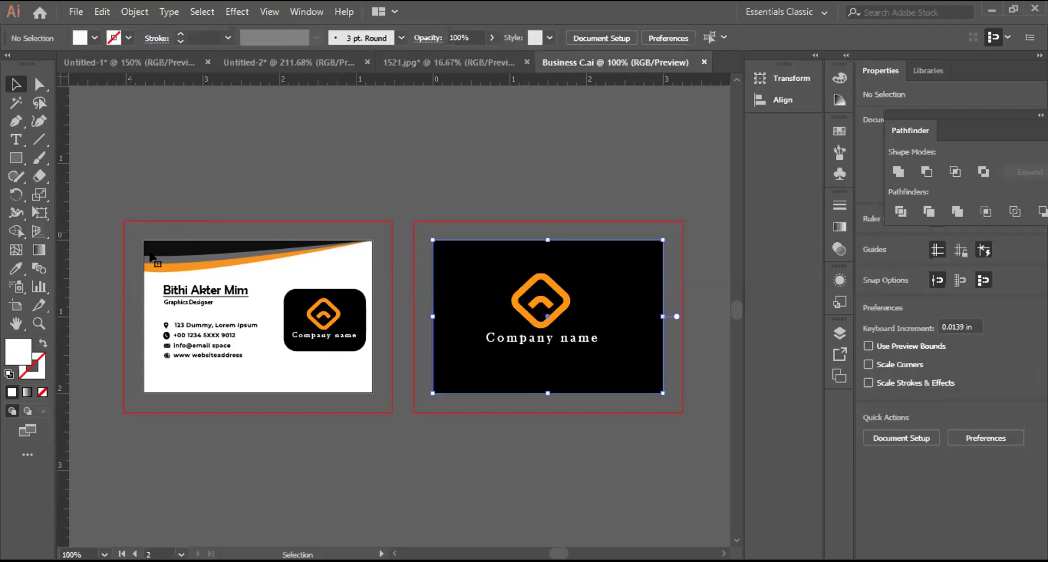
pyautogui.click(151, 253)
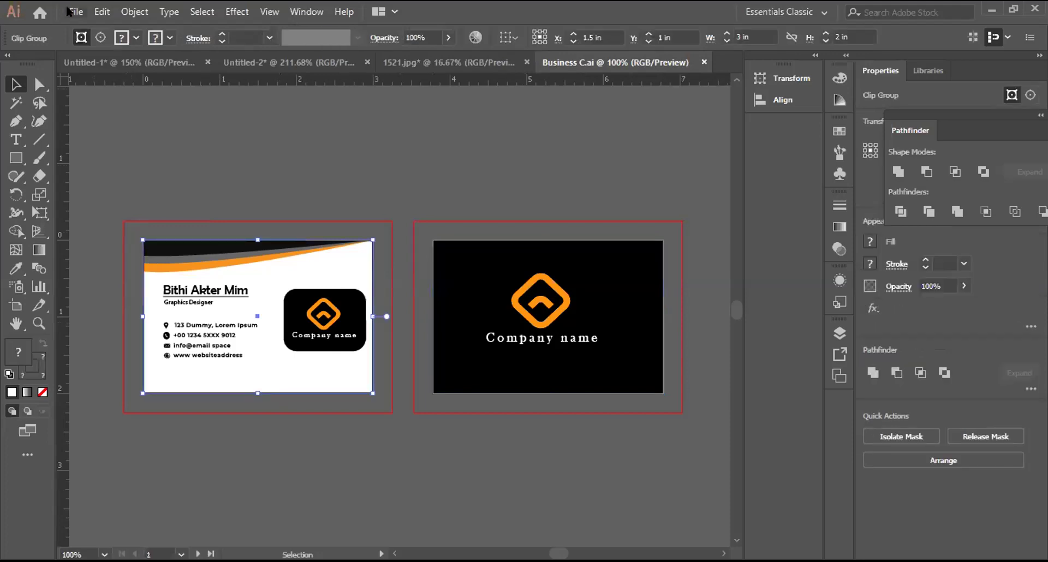
pyautogui.hotkey('alt', 'f')
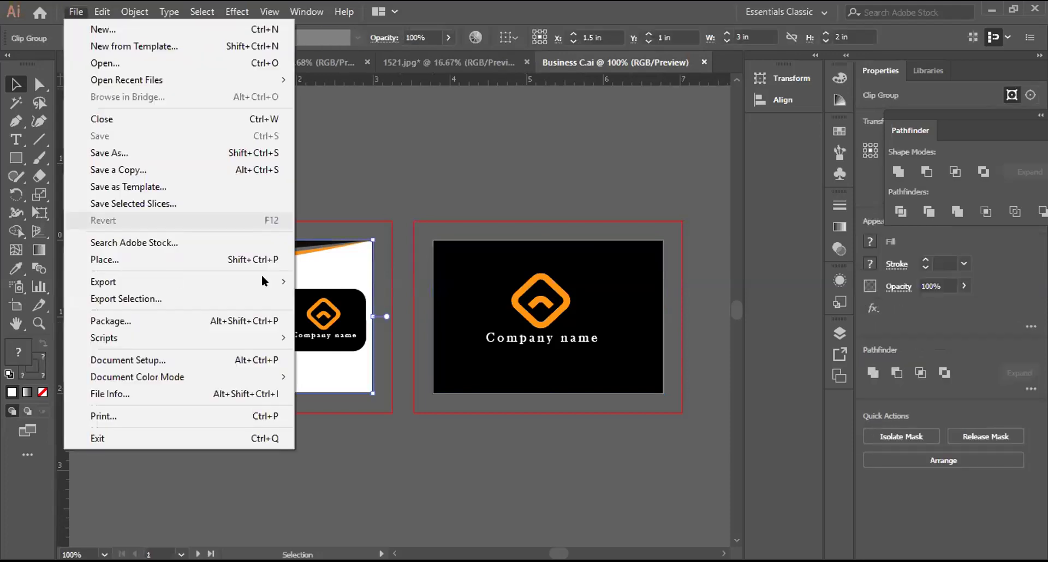
pyautogui.moveTo(261, 279)
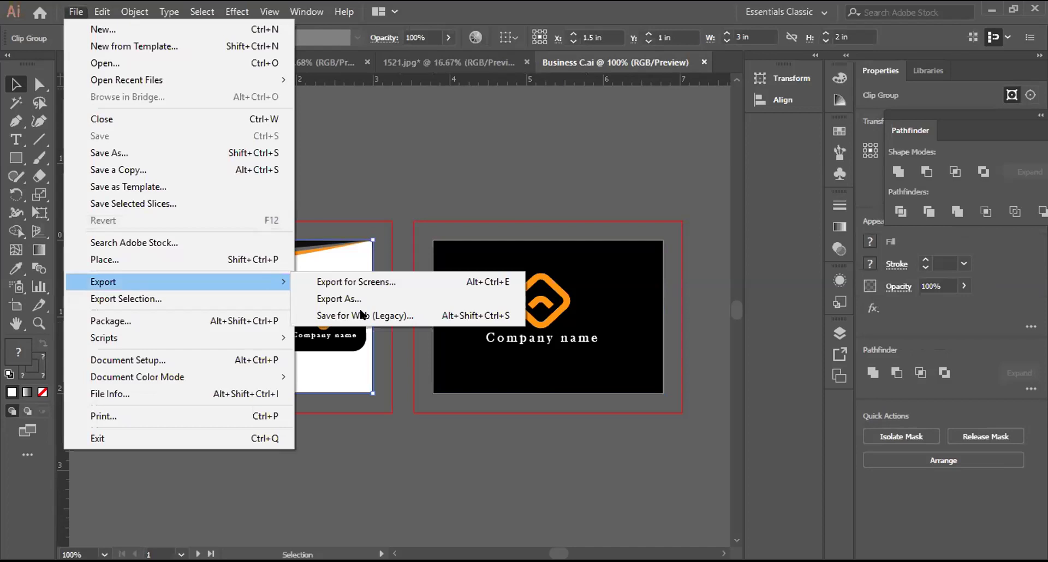
pyautogui.click(361, 315)
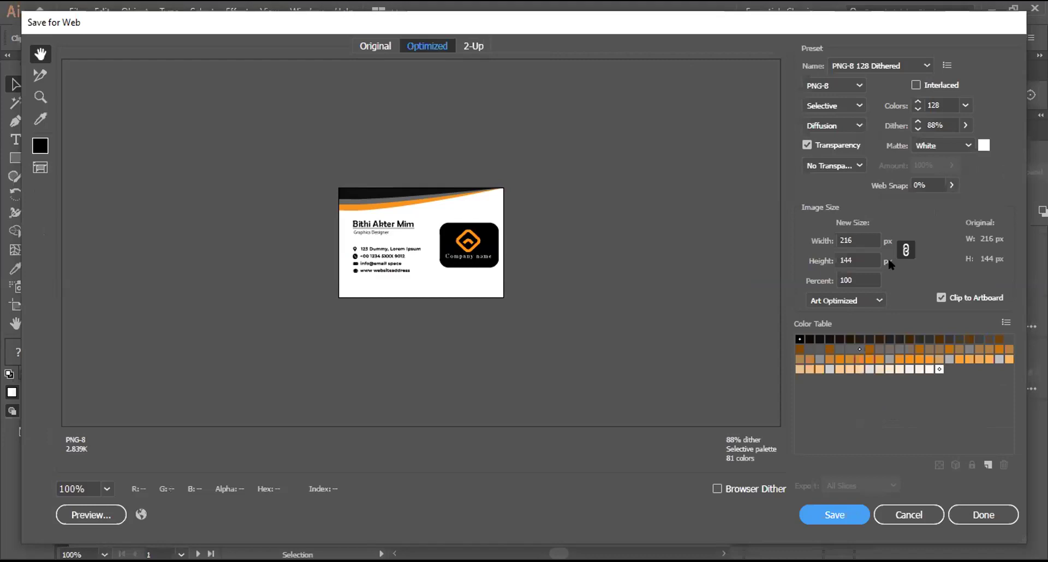
pyautogui.click(877, 300)
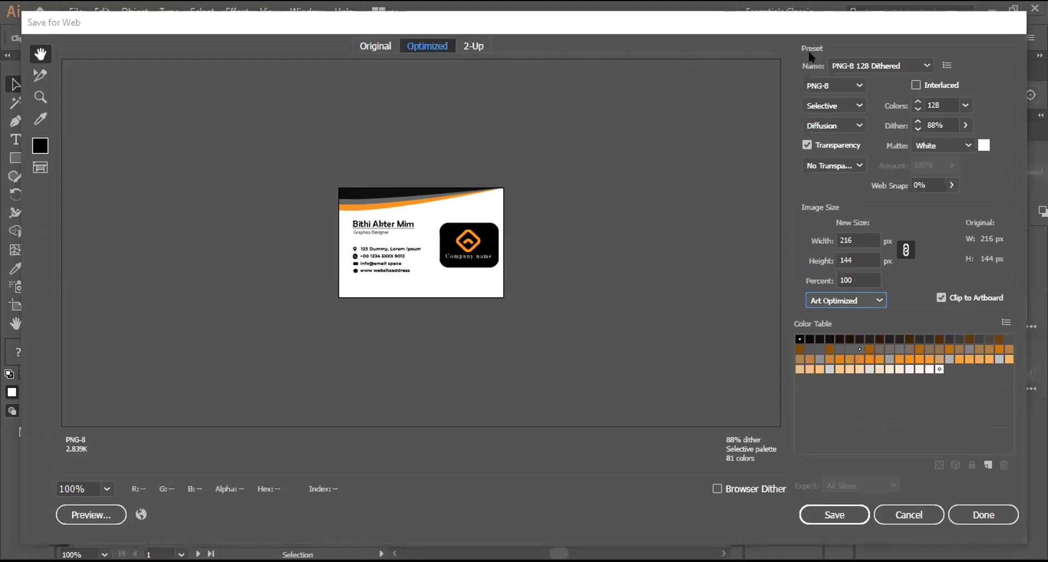
pyautogui.click(916, 84)
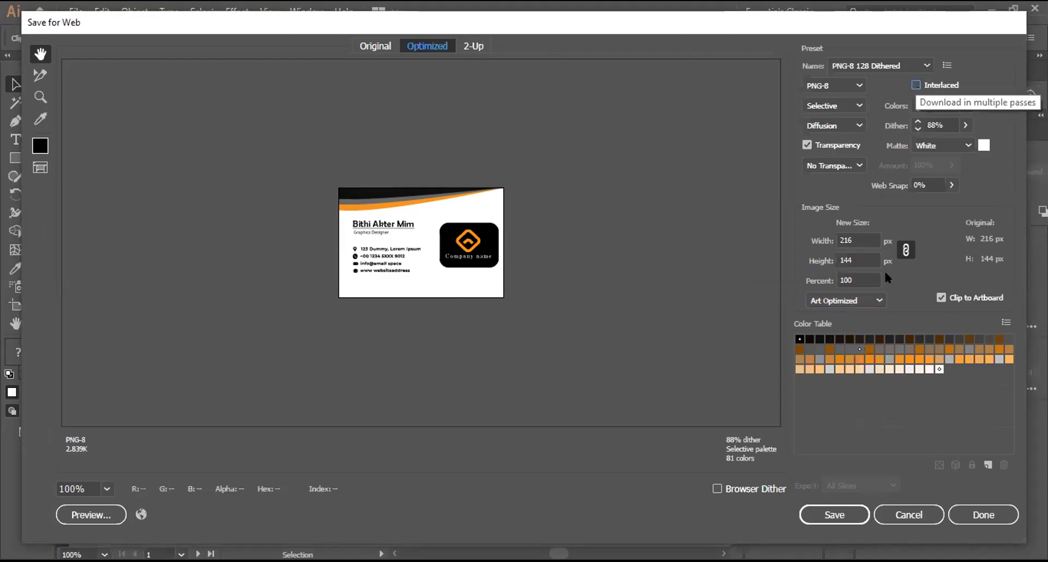
pyautogui.click(952, 184)
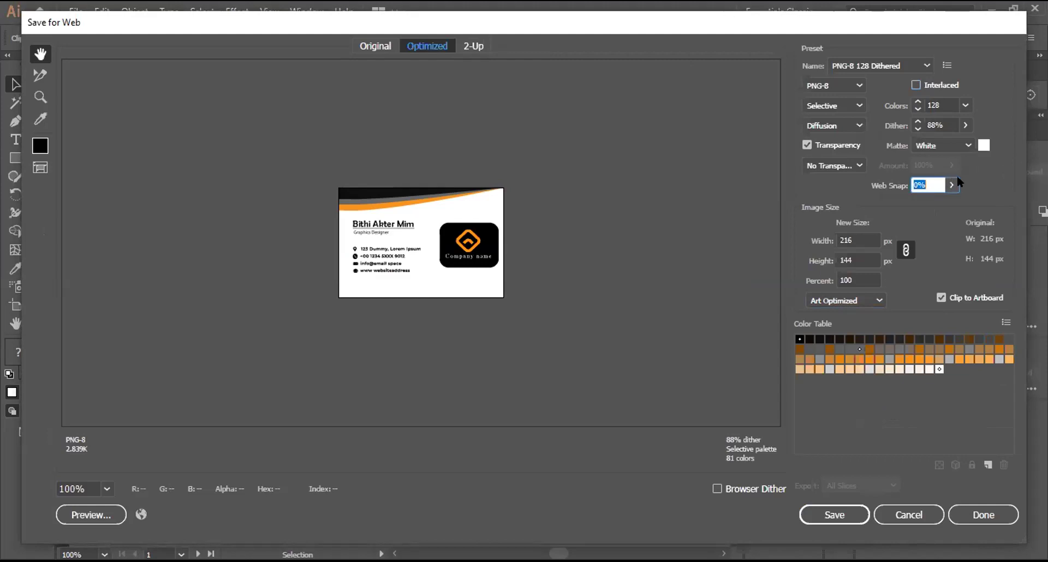
pyautogui.click(951, 185)
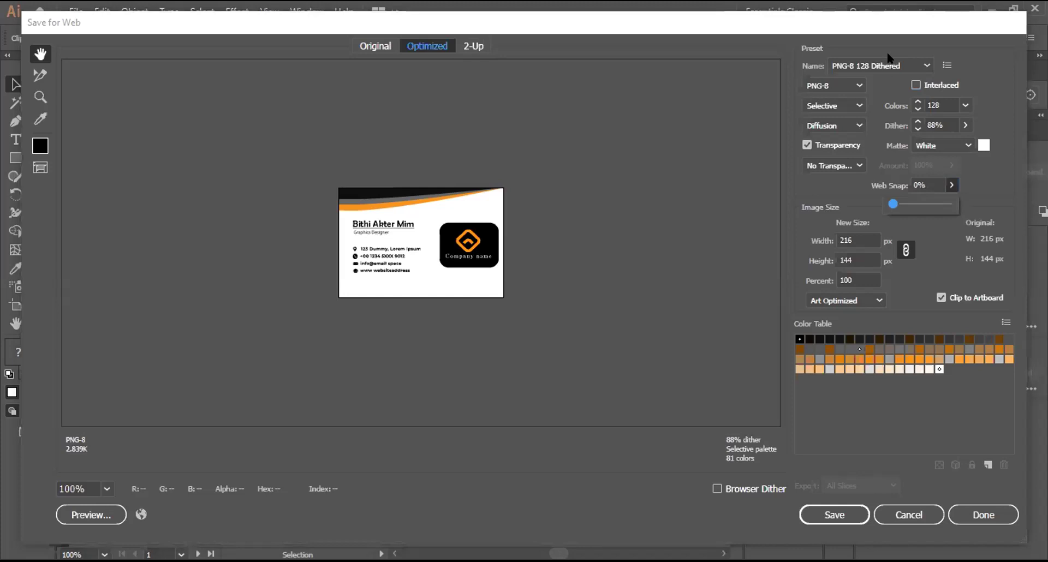
pyautogui.click(877, 300)
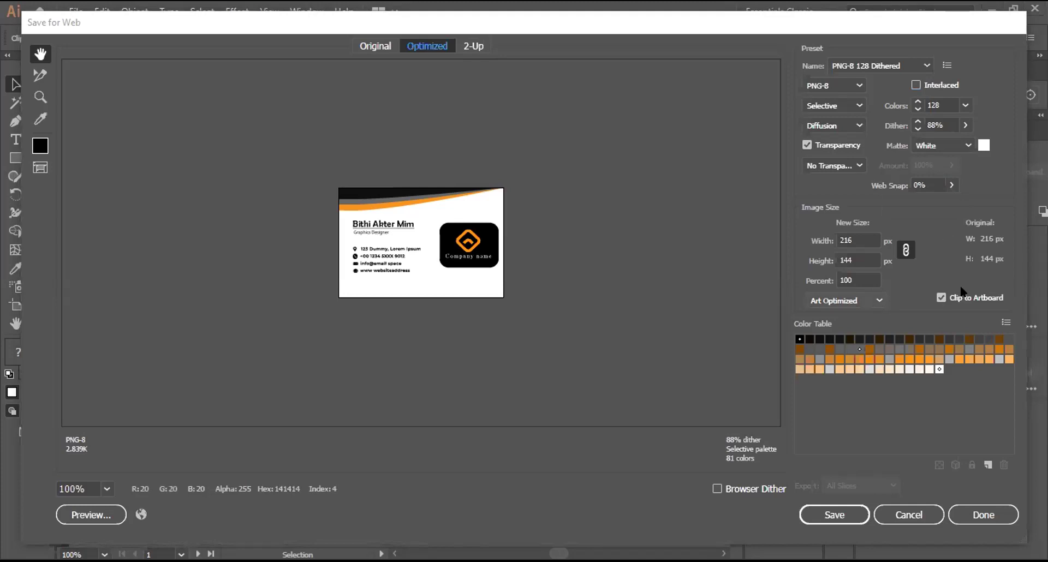
pyautogui.click(981, 300)
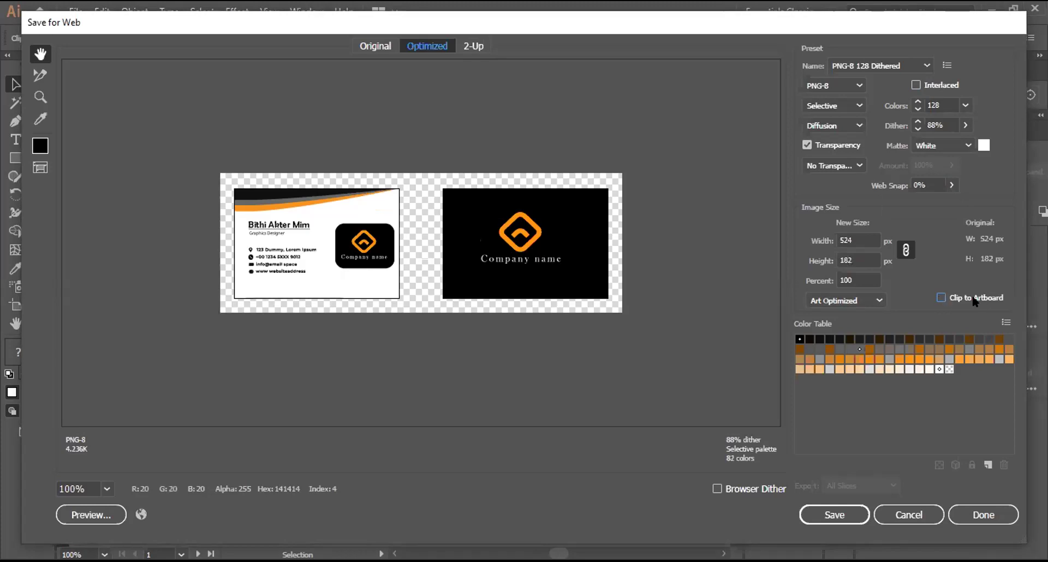
pyautogui.click(940, 296)
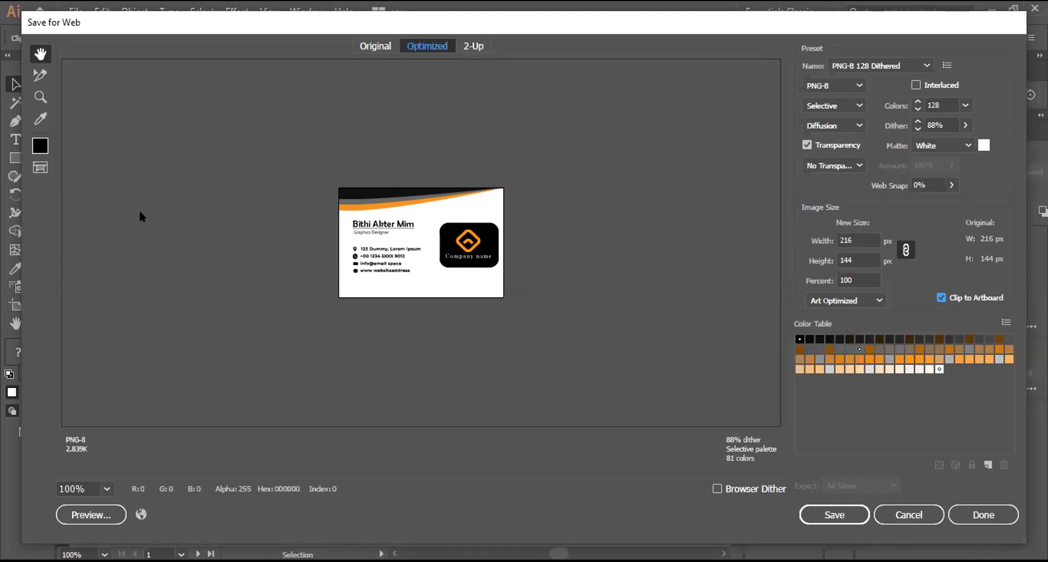
pyautogui.press('Escape')
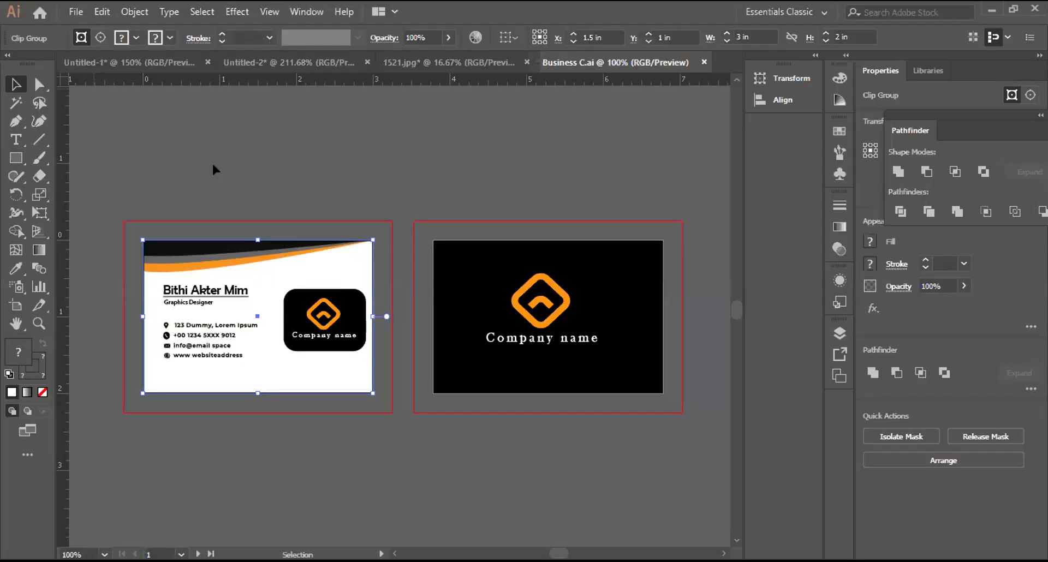
pyautogui.hotkey('ctrl', 'shift', 'a')
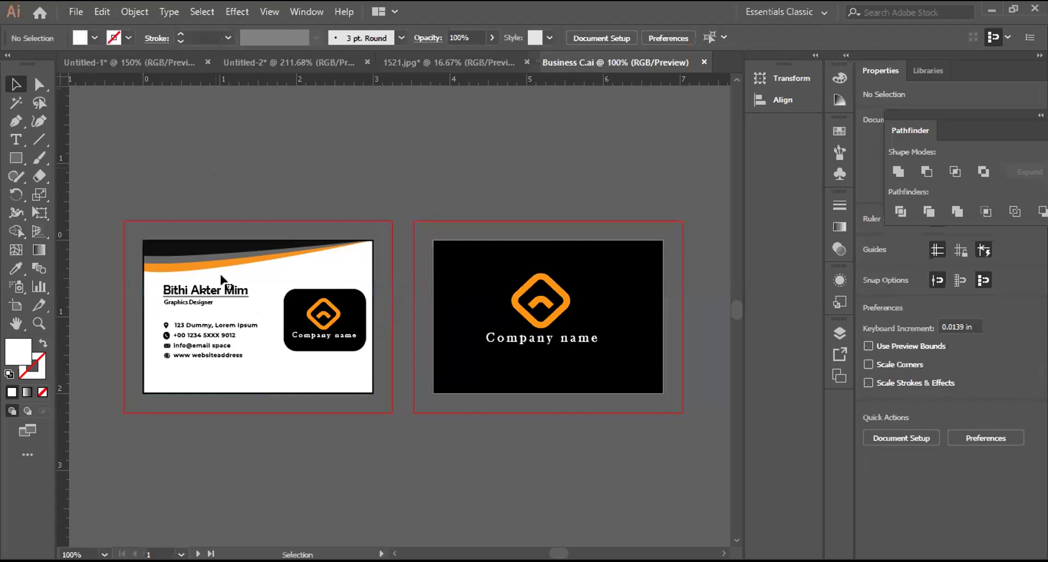
pyautogui.click(222, 280)
pyautogui.click(68, 15)
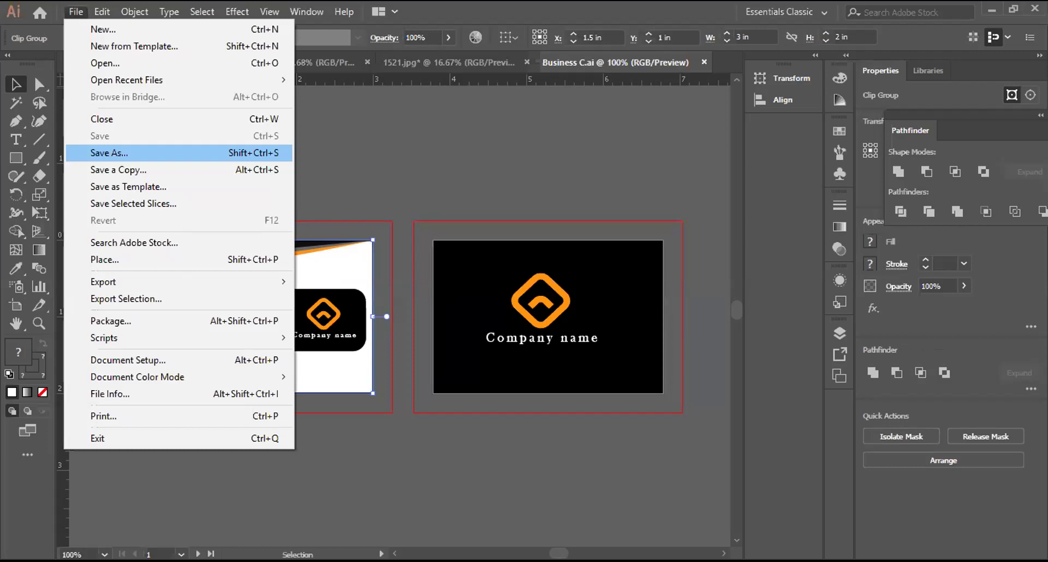
pyautogui.moveTo(188, 281)
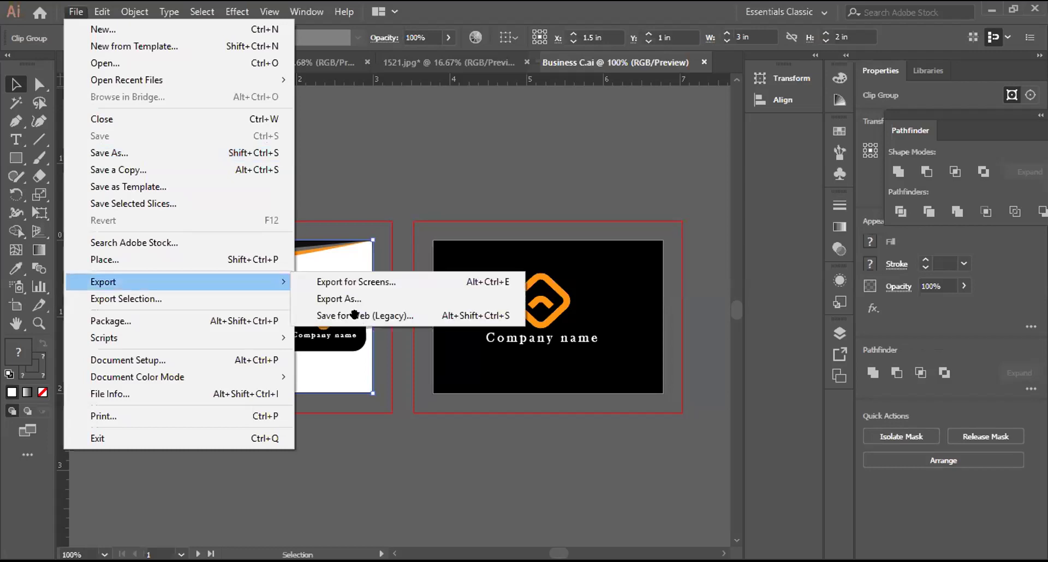
pyautogui.click(354, 315)
pyautogui.click(975, 300)
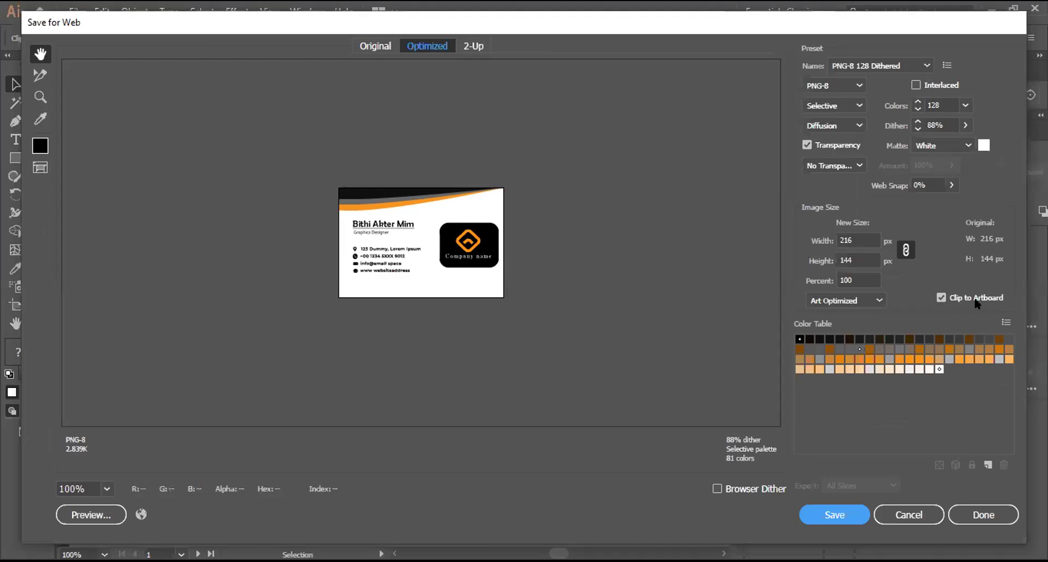
pyautogui.click(940, 298)
pyautogui.click(940, 298)
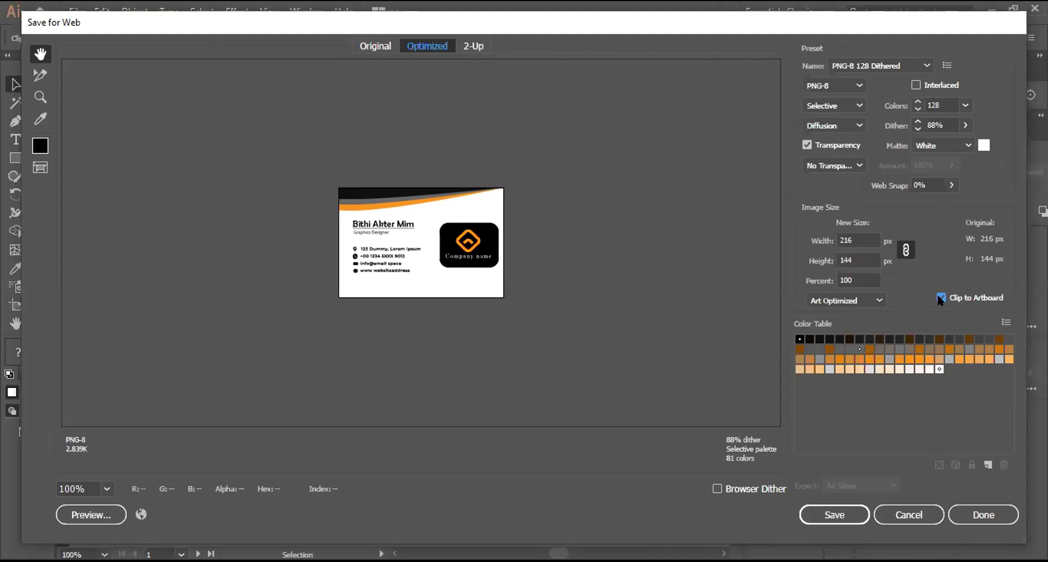
pyautogui.click(913, 513)
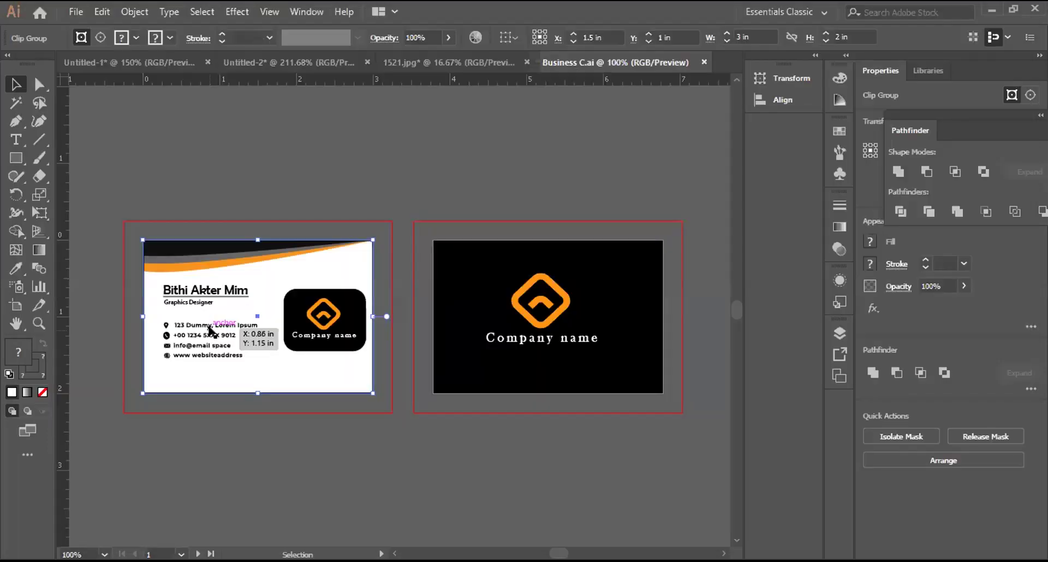
pyautogui.scroll(4, 209, 329)
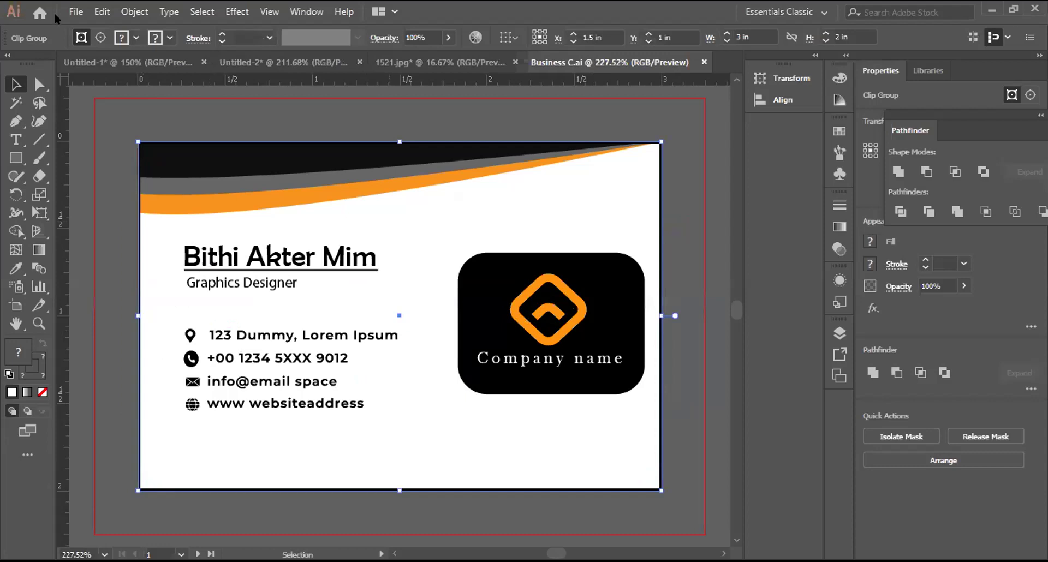
pyautogui.click(75, 11)
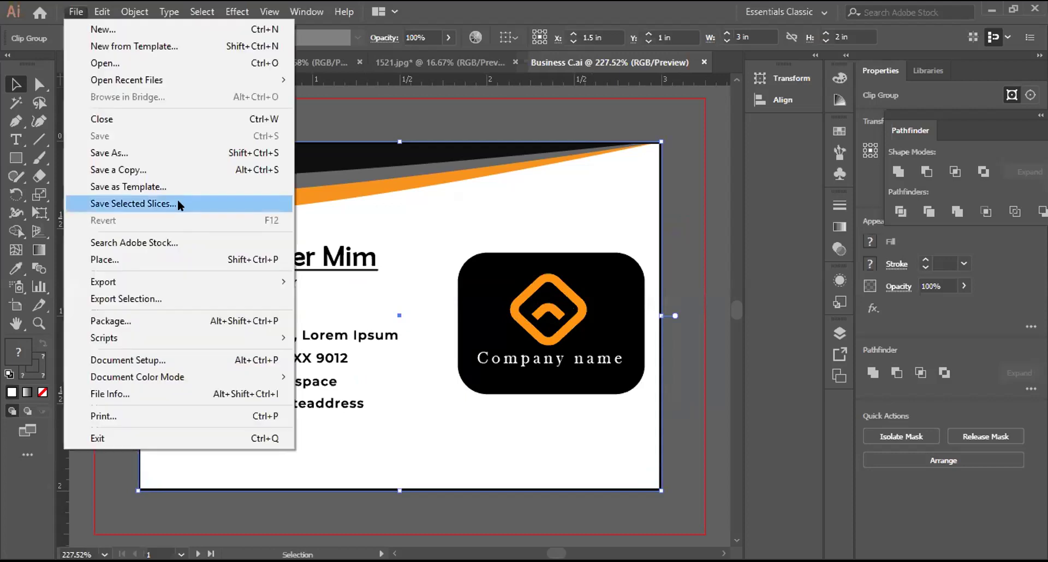
pyautogui.moveTo(184, 276)
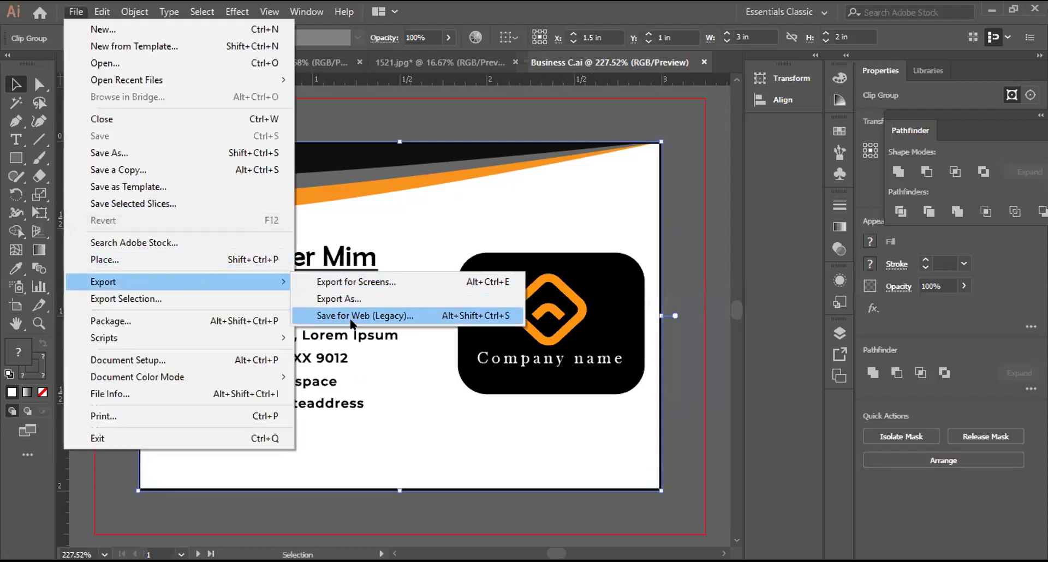
pyautogui.click(349, 319)
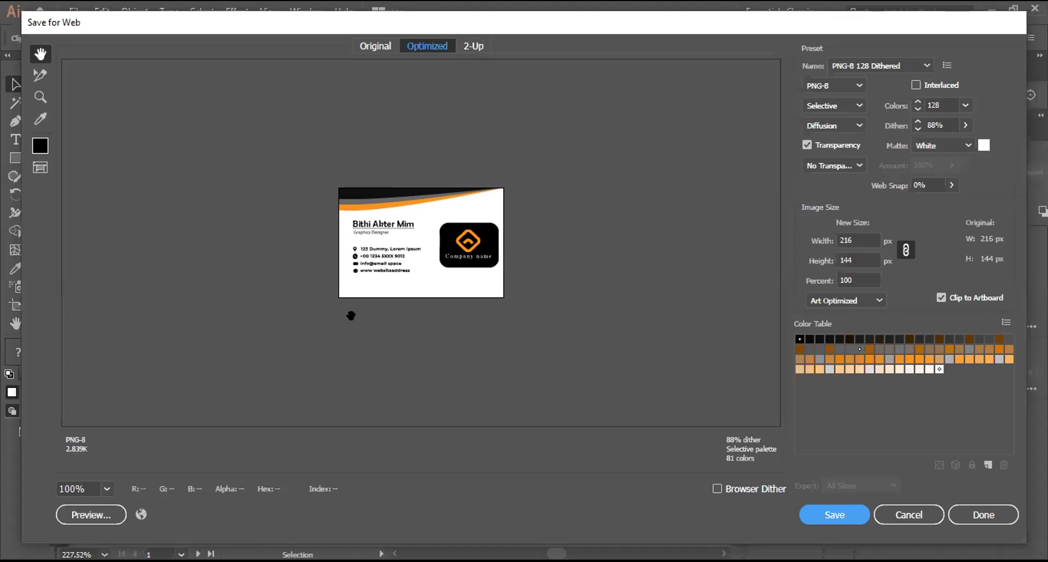
pyautogui.doubleClick(845, 240)
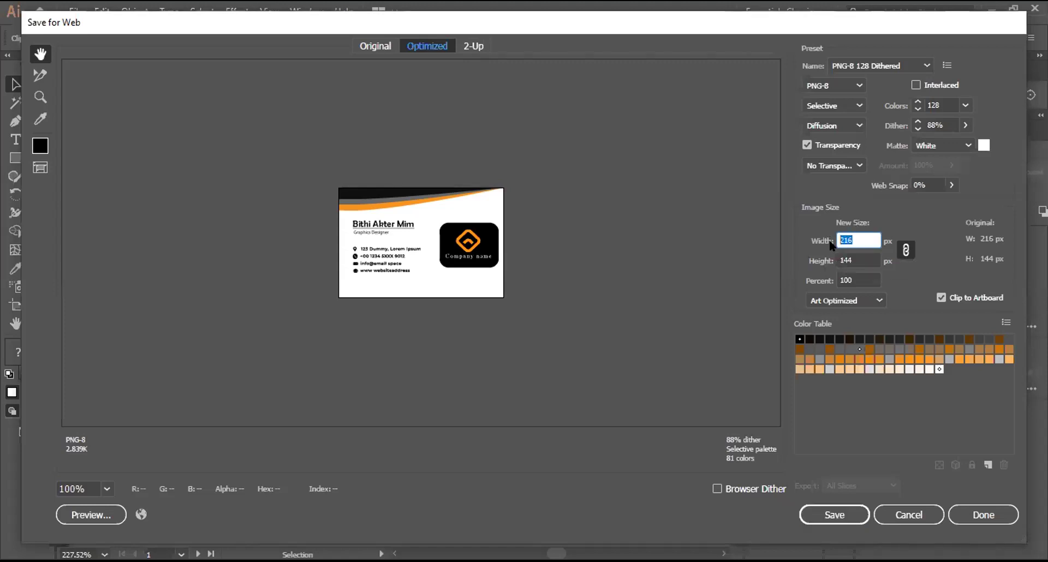
pyautogui.write('6')
pyautogui.press('BackSpace')
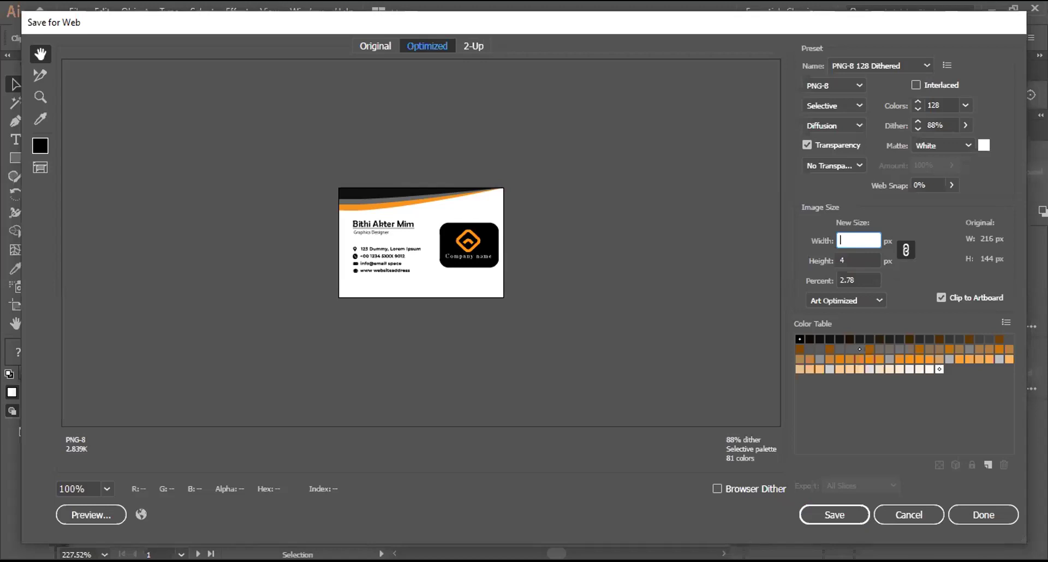
pyautogui.write('400')
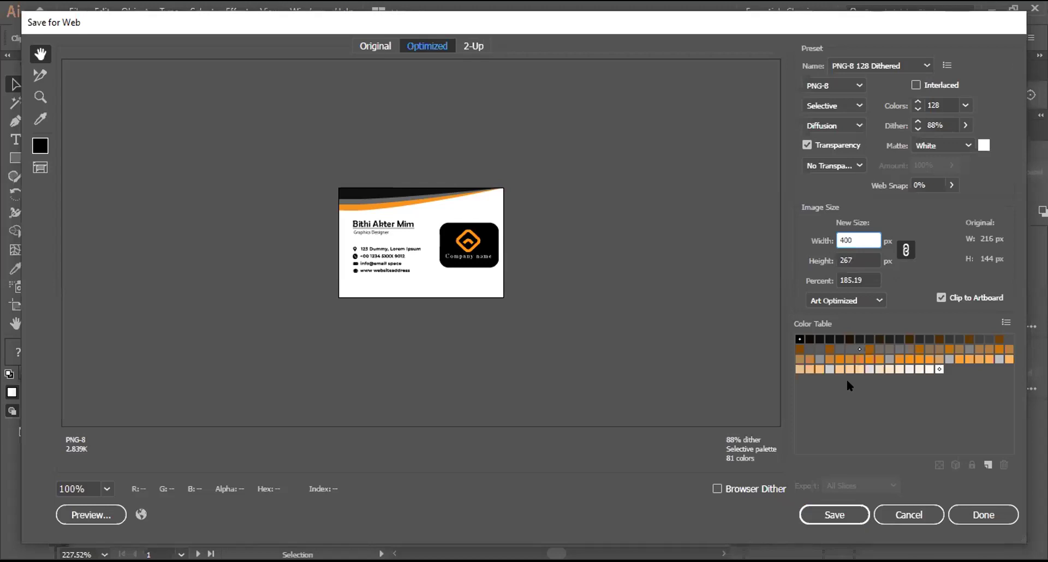
pyautogui.press('Return')
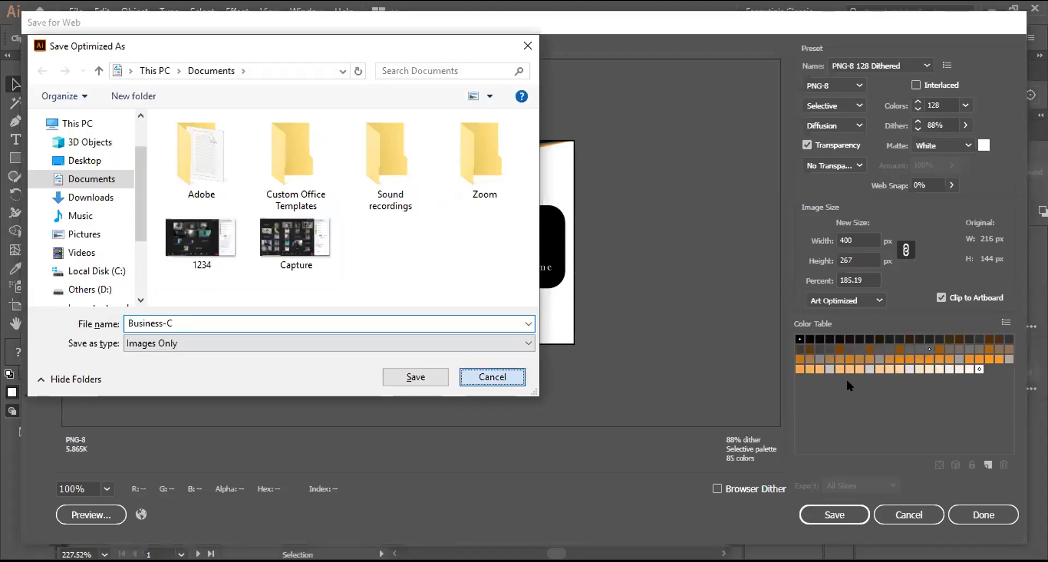
pyautogui.press('Escape')
pyautogui.write('500')
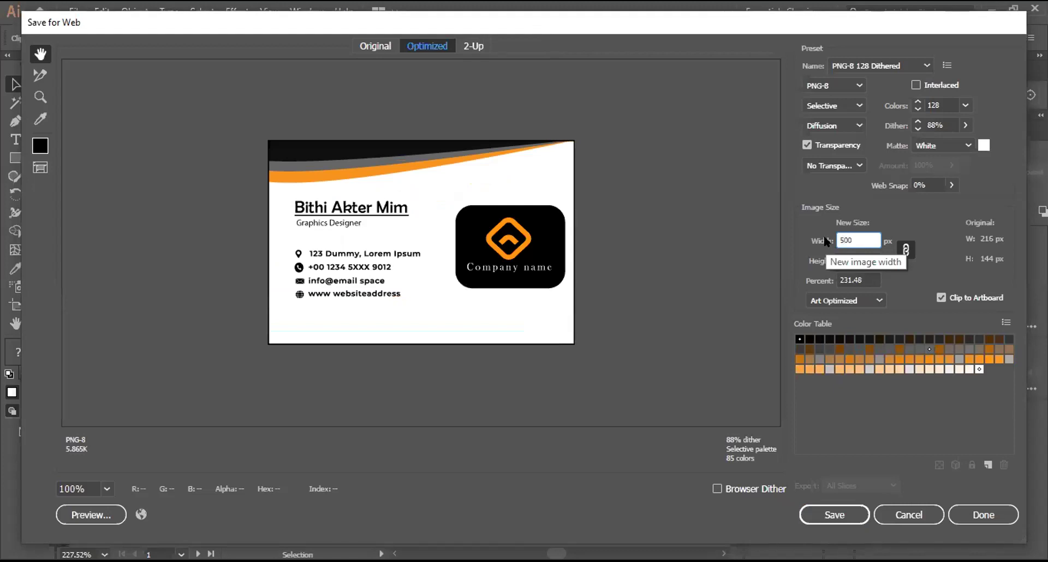
pyautogui.press('Return')
pyautogui.click(525, 45)
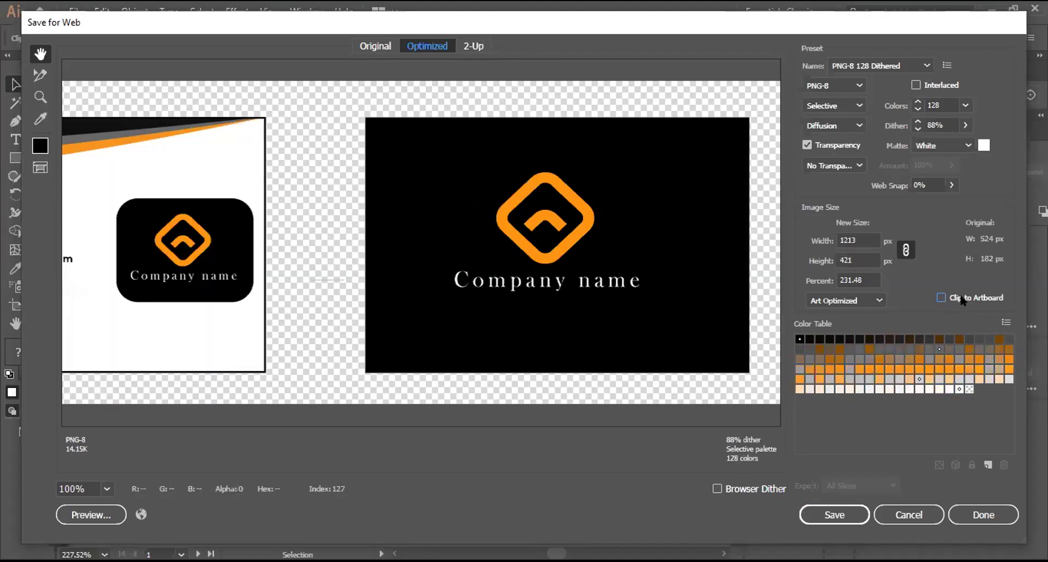
pyautogui.click(962, 299)
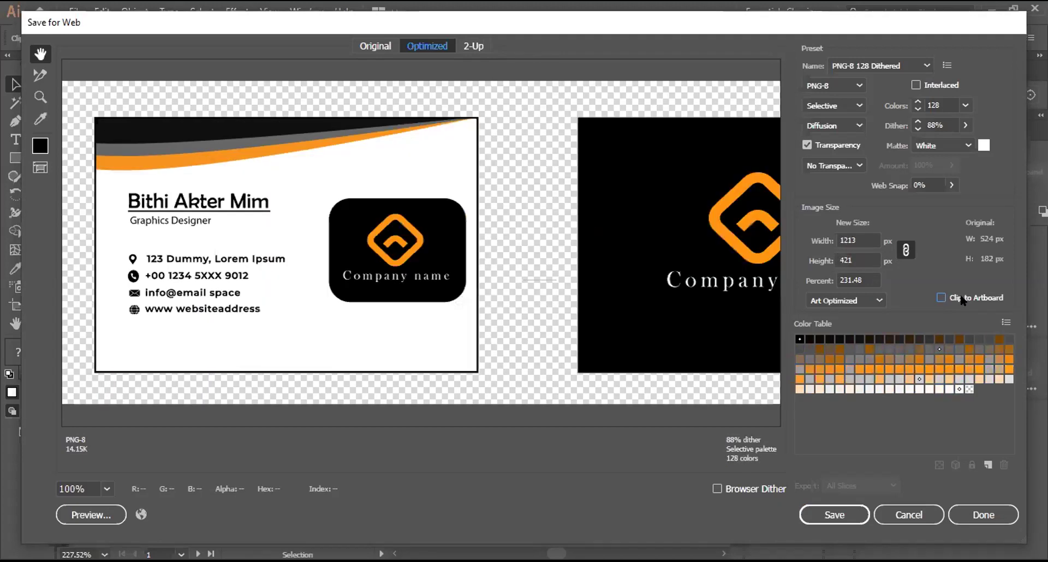
pyautogui.keyDown('alt'); pyautogui.click(914, 515); pyautogui.keyUp('alt')
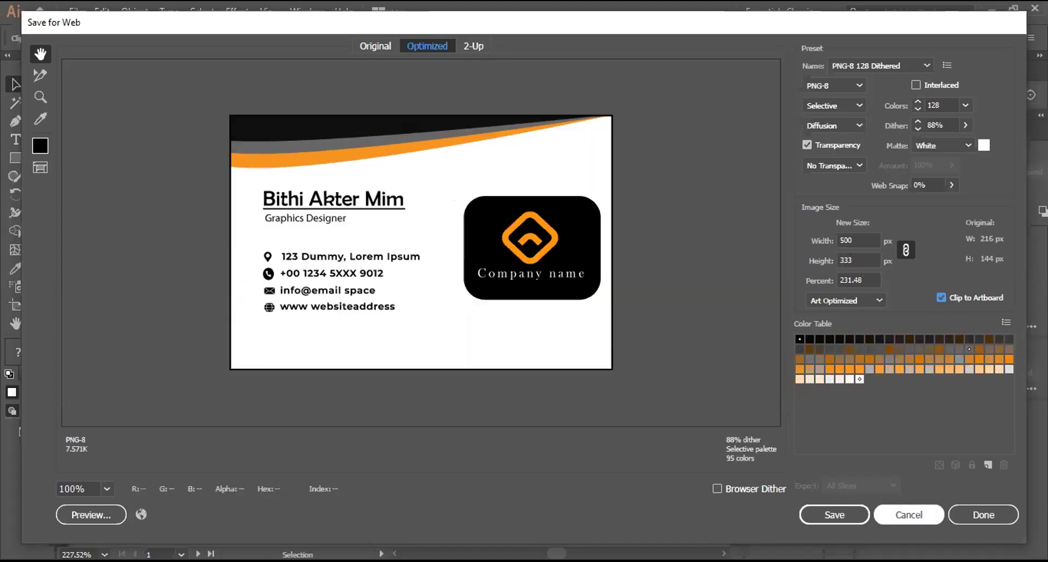
pyautogui.click(909, 514)
pyautogui.hscroll(3, 400, 315)
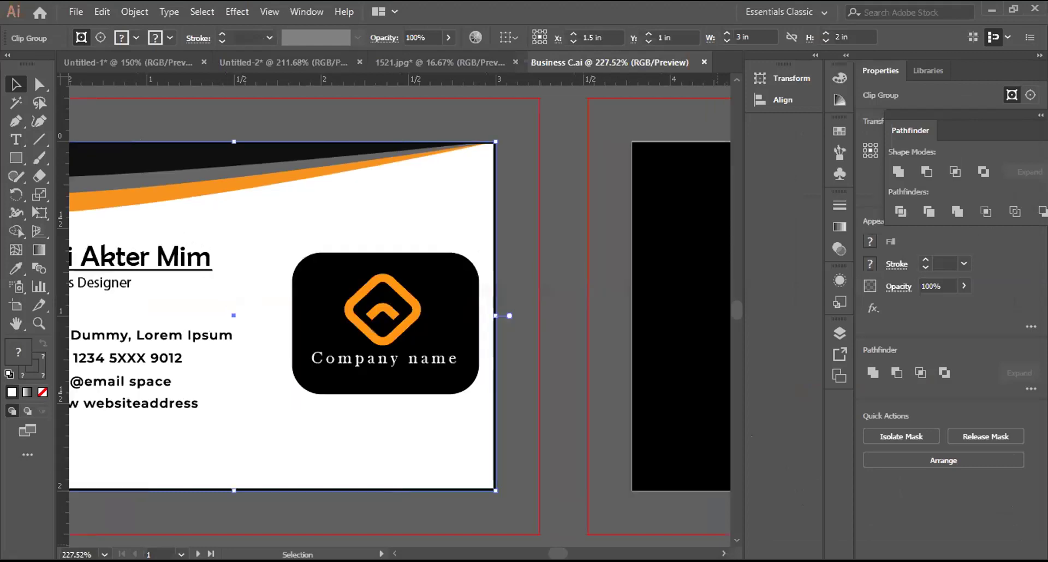
# Step: Select the black back card and set the Save for Web export width to 600 px
pyautogui.hscroll(7, 399, 315)
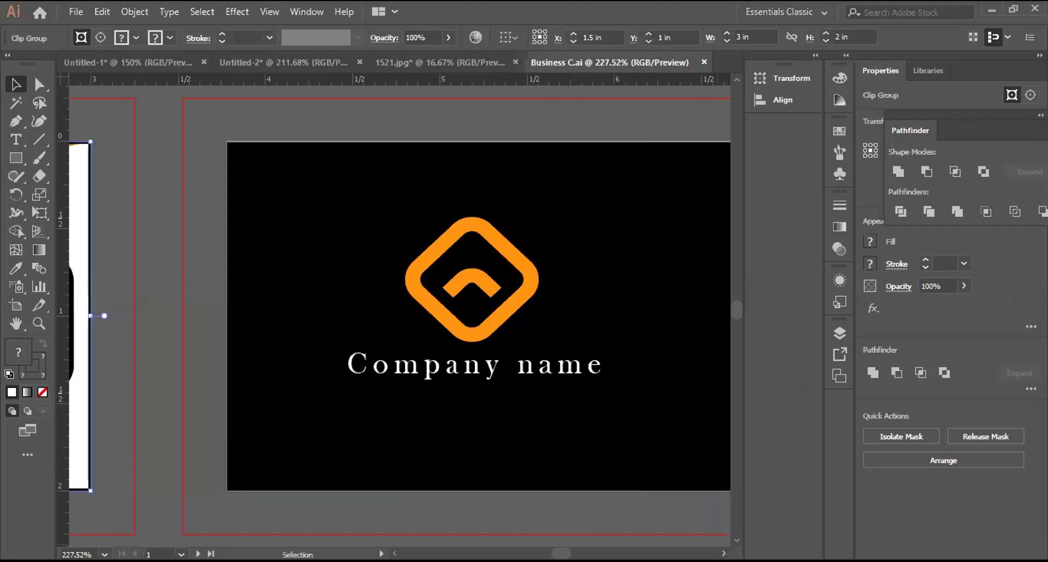
pyautogui.click(478, 316)
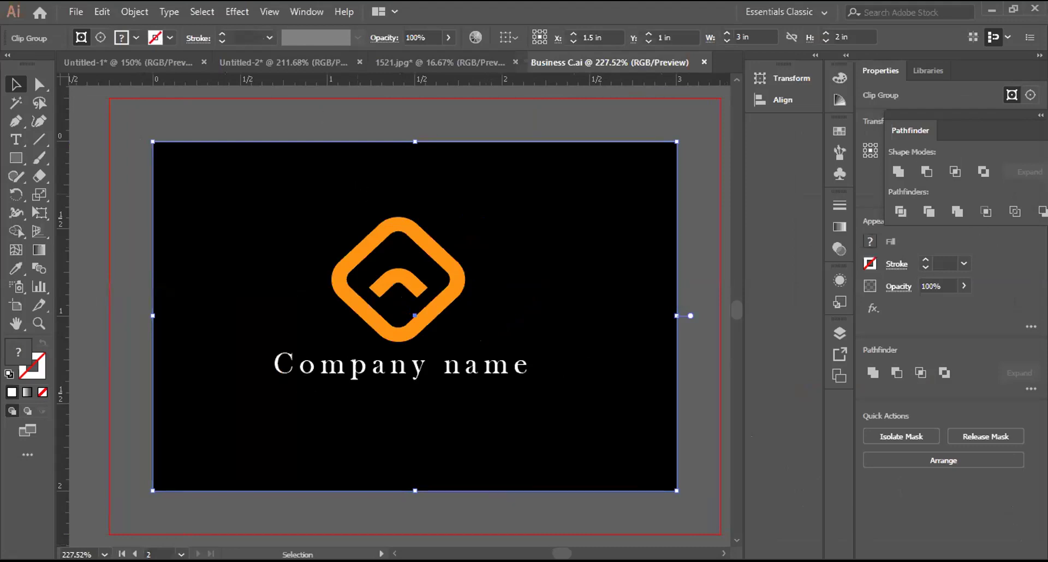
pyautogui.click(74, 7)
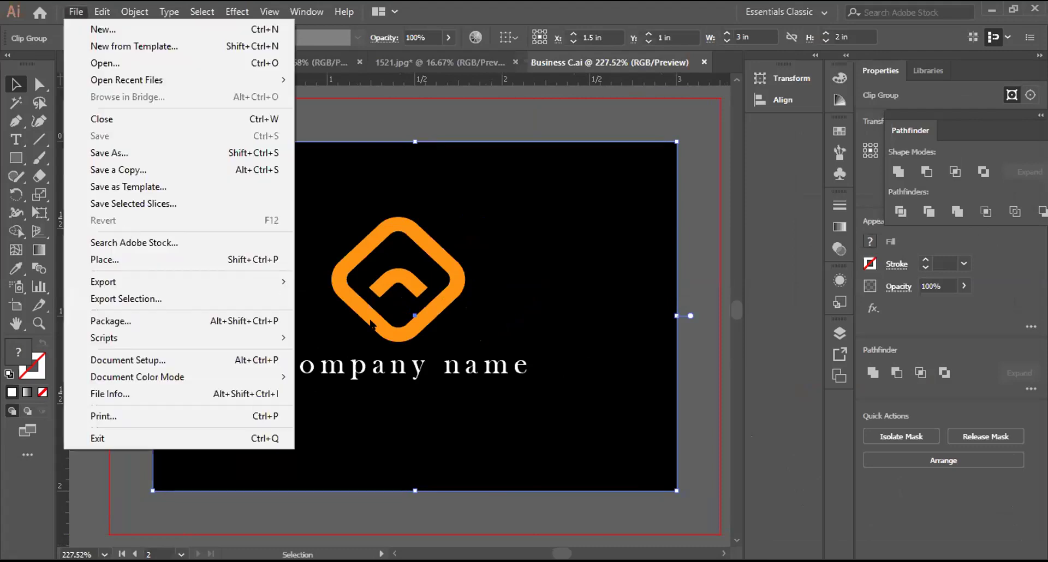
pyautogui.moveTo(270, 284)
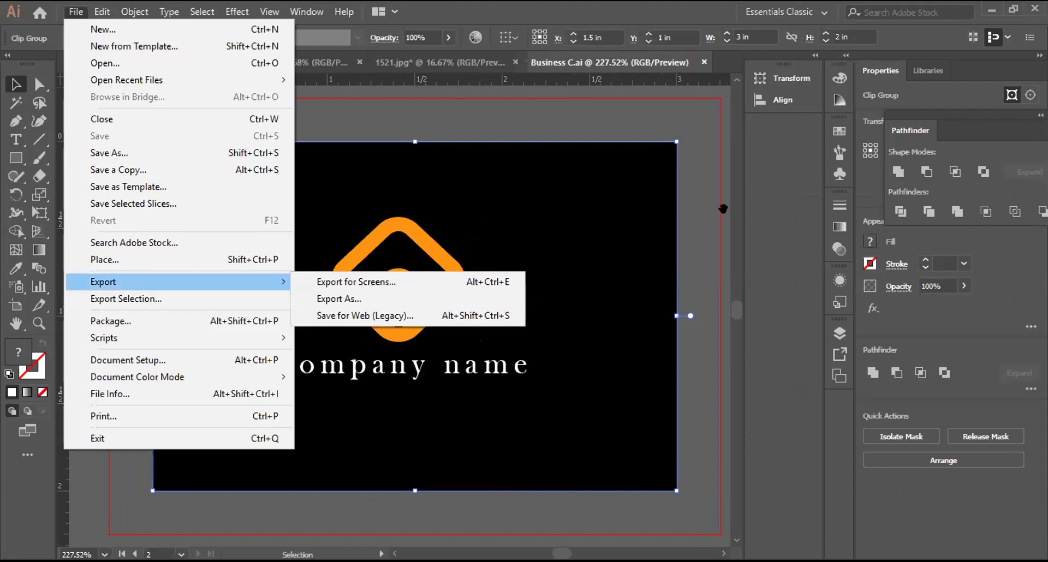
pyautogui.hotkey('ctrl', 'alt', 'shift', 's')
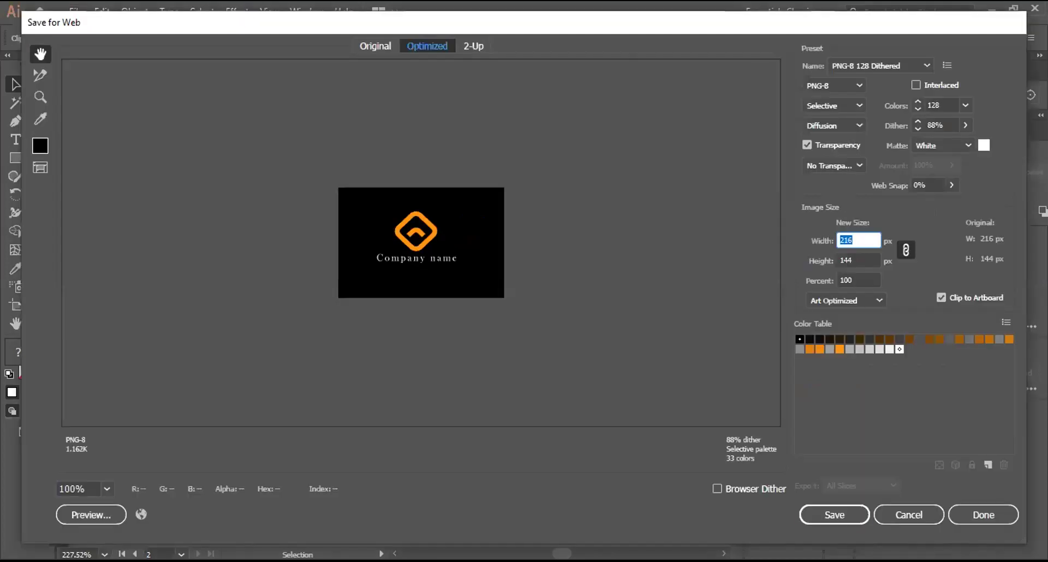
pyautogui.write('600')
pyautogui.press('Return')
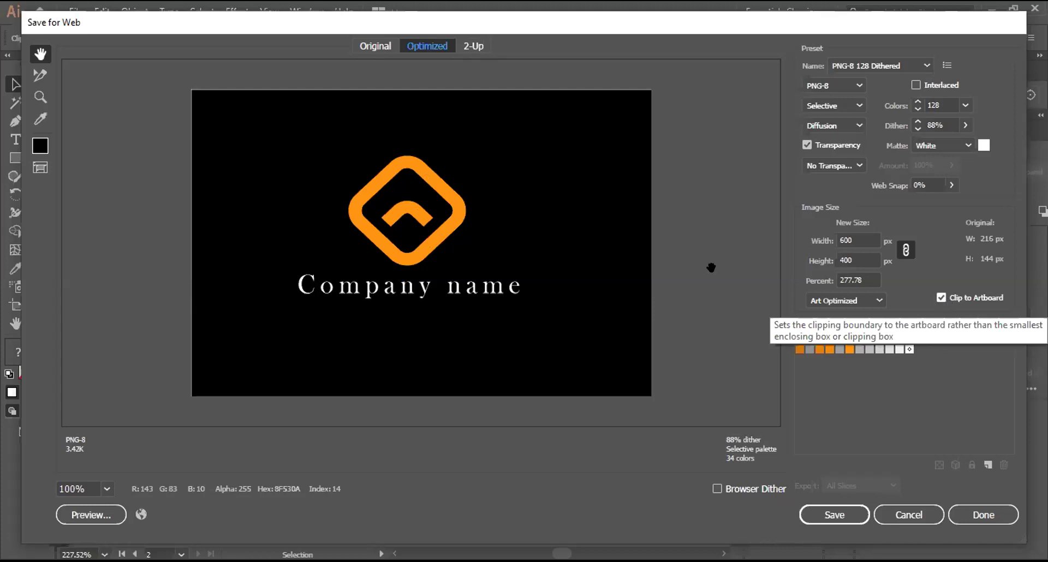
# Step: Toggle Clip to Artboard, keep PNG-8 128 Dithered, cancel the export, and switch to 1521.jpg
pyautogui.click(941, 298)
pyautogui.moveTo(420, 245); pyautogui.dragTo(293, 246)
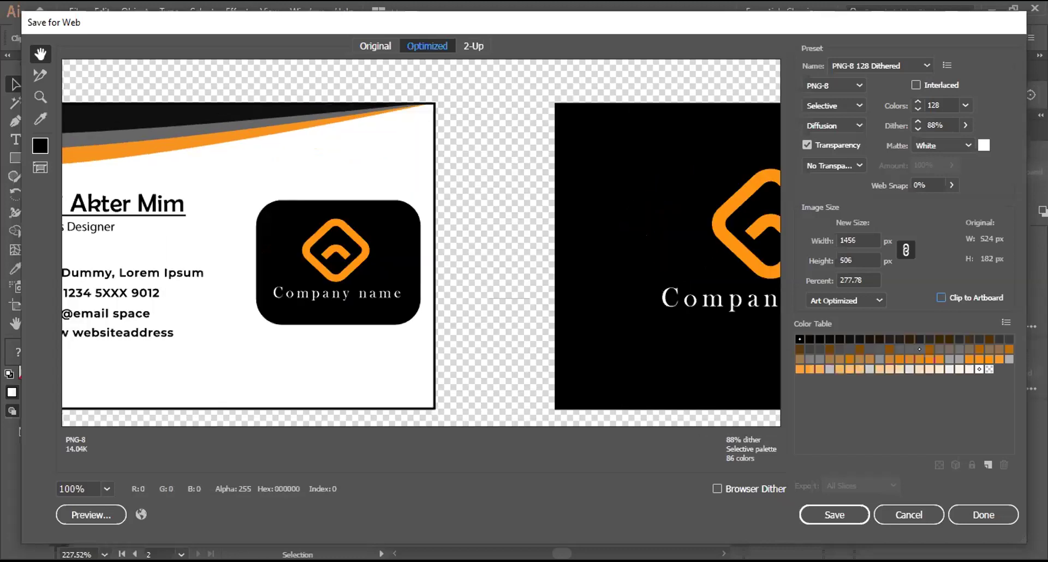
pyautogui.click(988, 300)
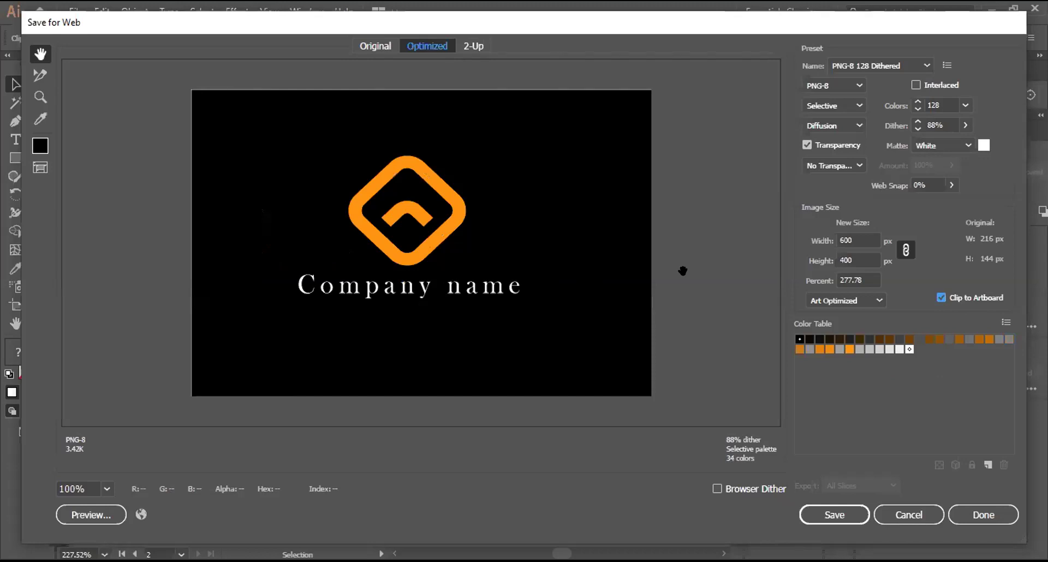
pyautogui.click(921, 63)
pyautogui.click(922, 63)
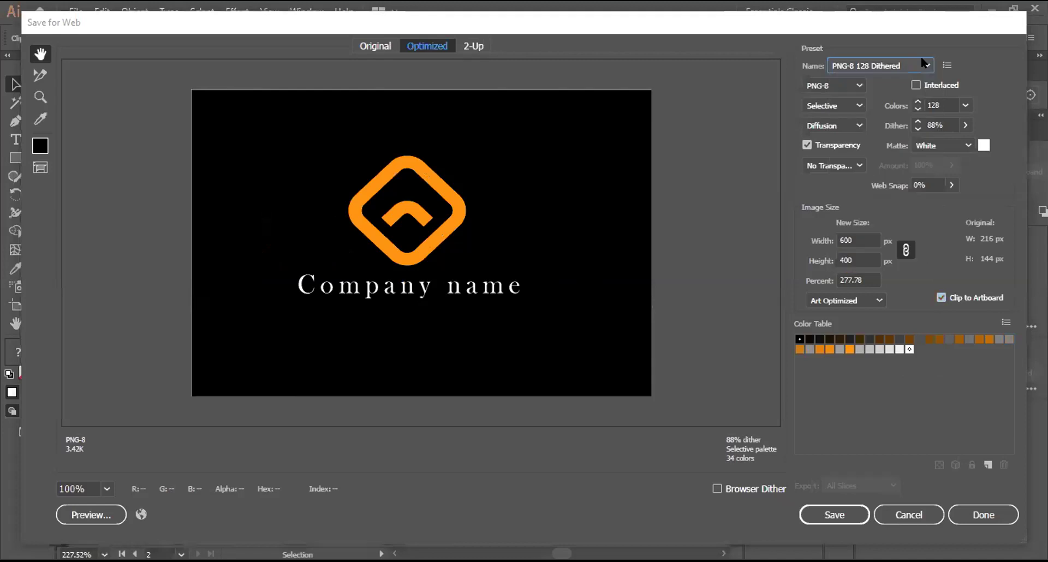
pyautogui.click(898, 519)
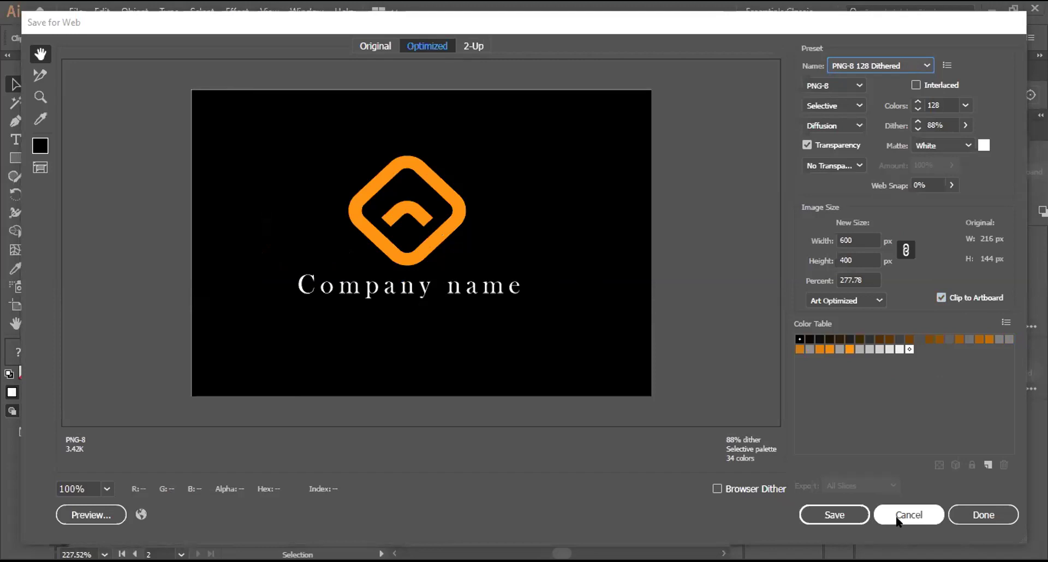
pyautogui.click(409, 63)
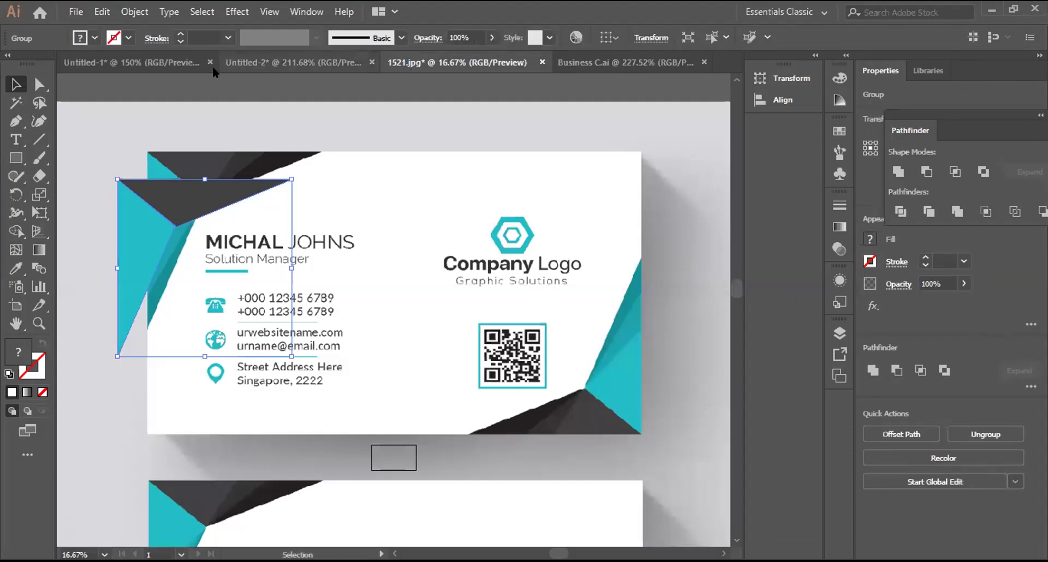
# Step: Switch to the Untitled-2 document and select, then deselect, the clipped card artwork
pyautogui.click(247, 62)
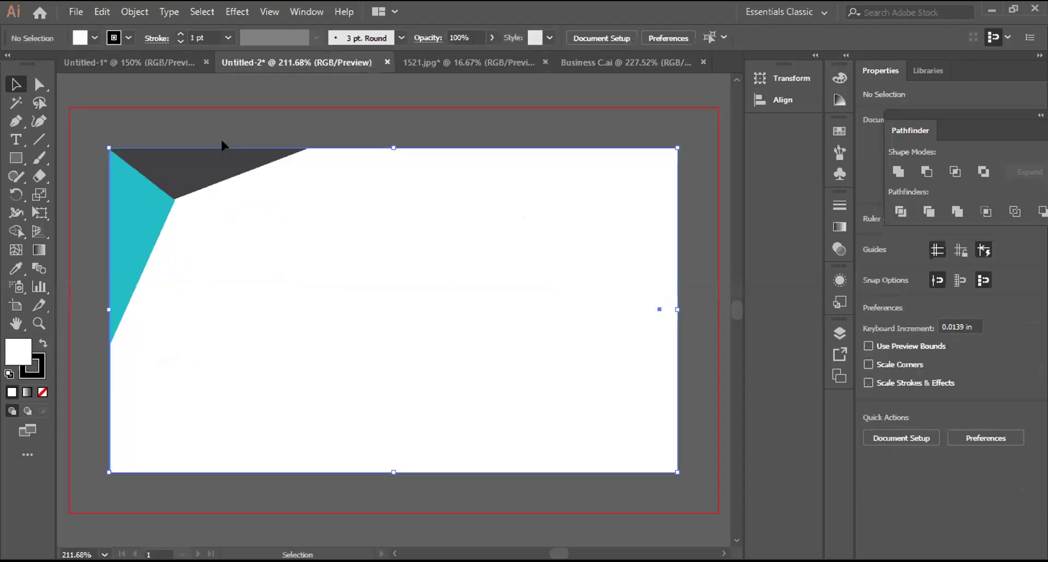
pyautogui.click(224, 122)
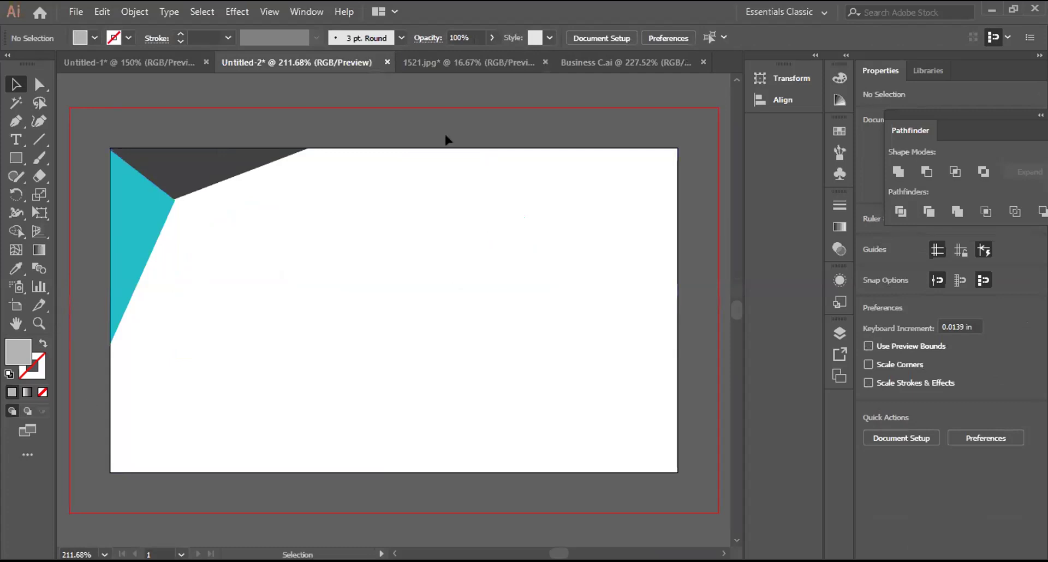
pyautogui.click(218, 174)
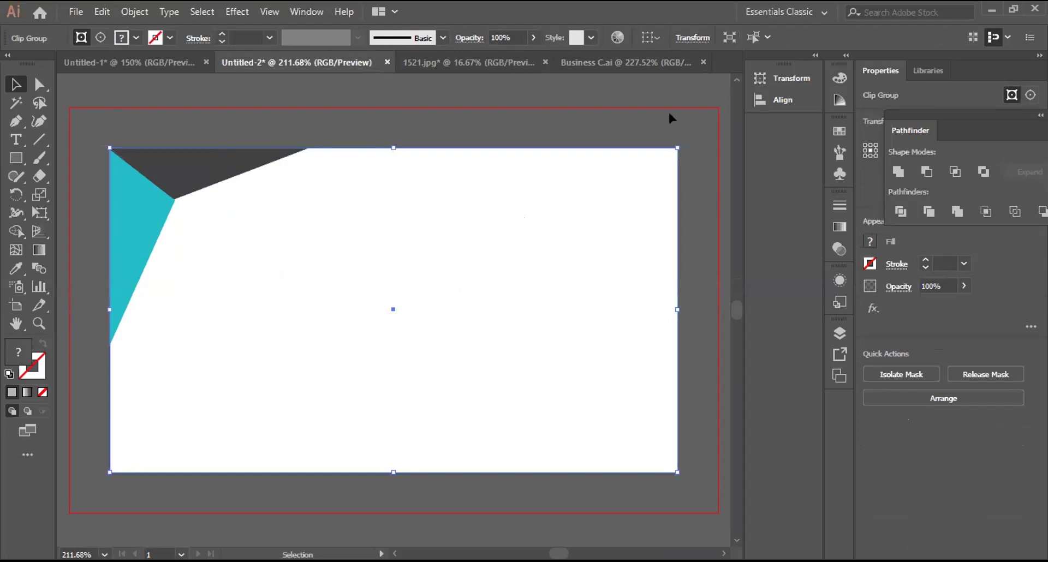
pyautogui.click(503, 139)
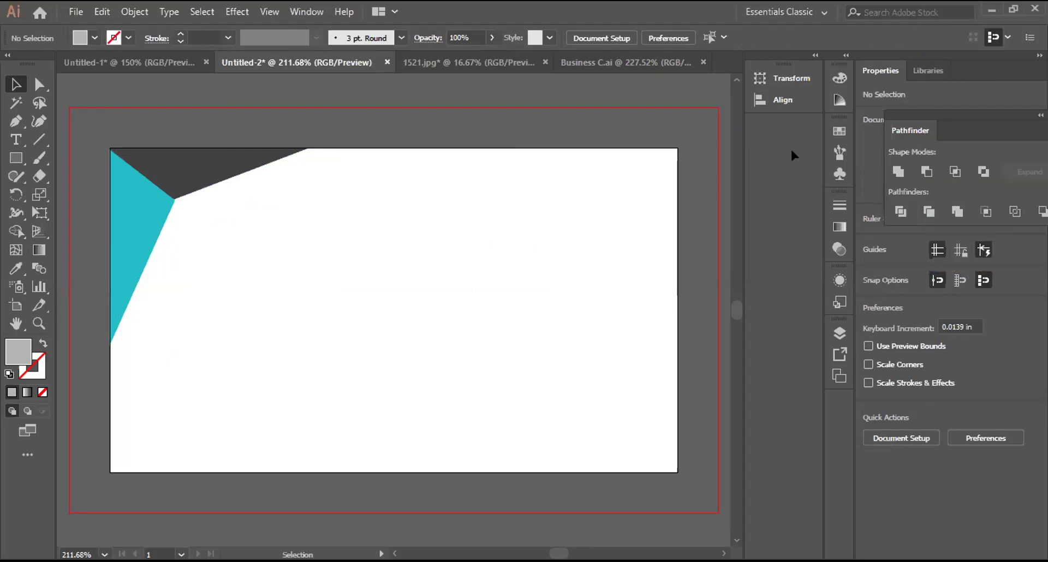
# Step: Draw a bleed-sized rectangle and a second rectangle matching the card's corners
pyautogui.click(15, 158)
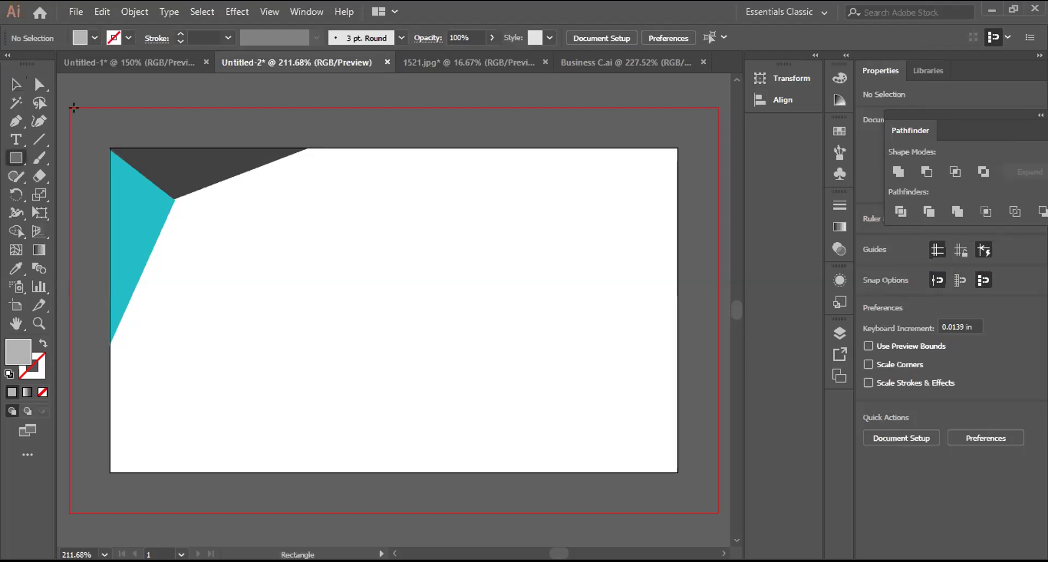
pyautogui.moveTo(67, 101); pyautogui.dragTo(550, 505)
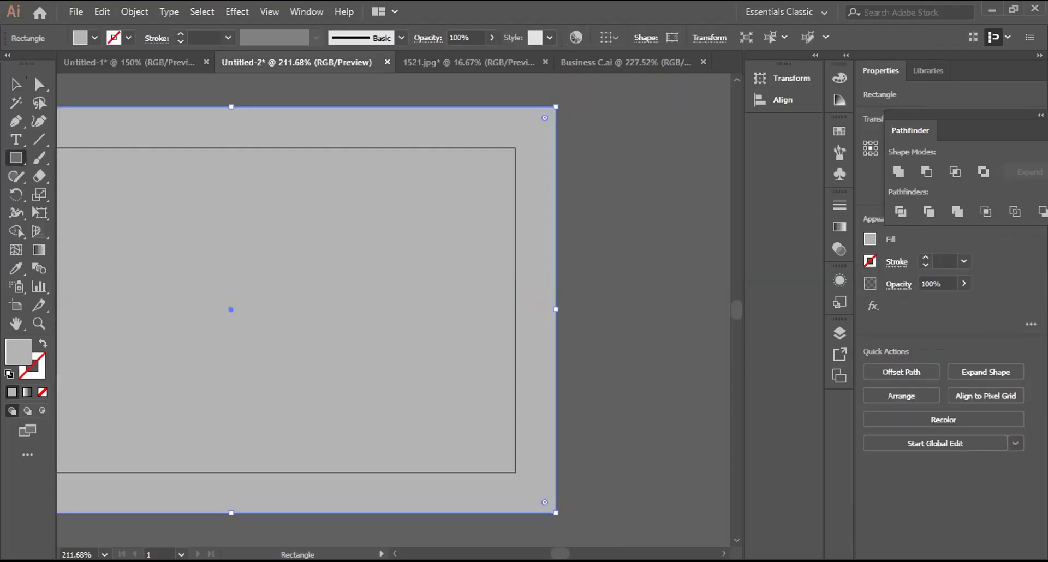
pyautogui.hscroll(-5, 393, 309)
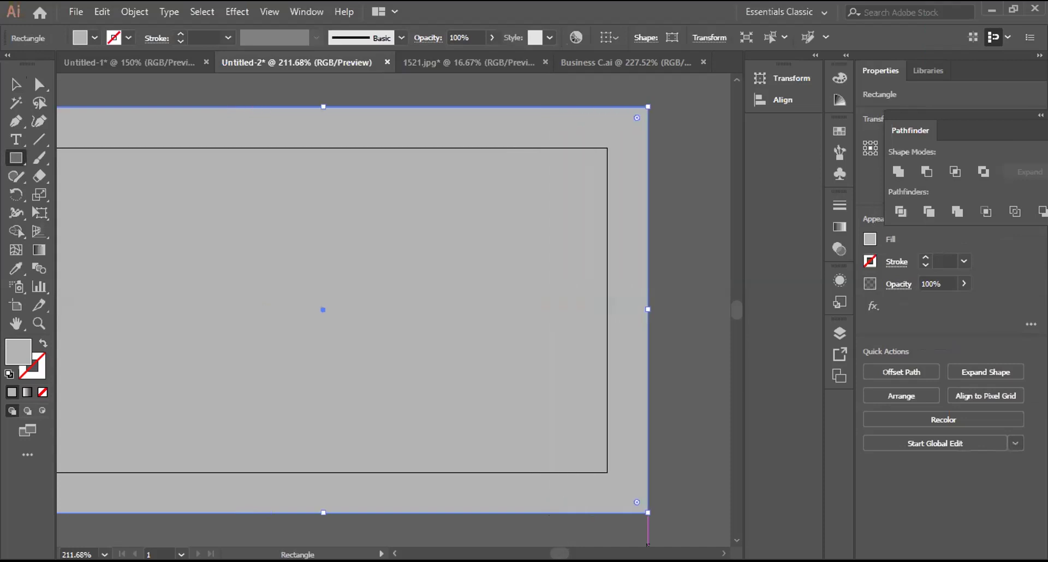
pyautogui.hscroll(-1, 121, 209)
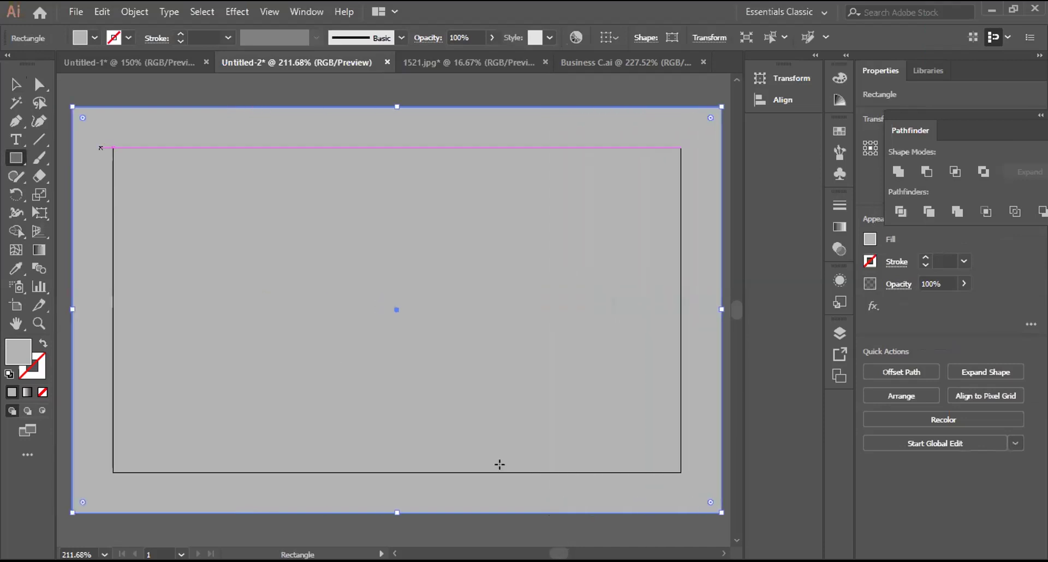
pyautogui.moveTo(113, 148); pyautogui.dragTo(311, 346)
pyautogui.moveTo(667, 466); pyautogui.dragTo(675, 471)
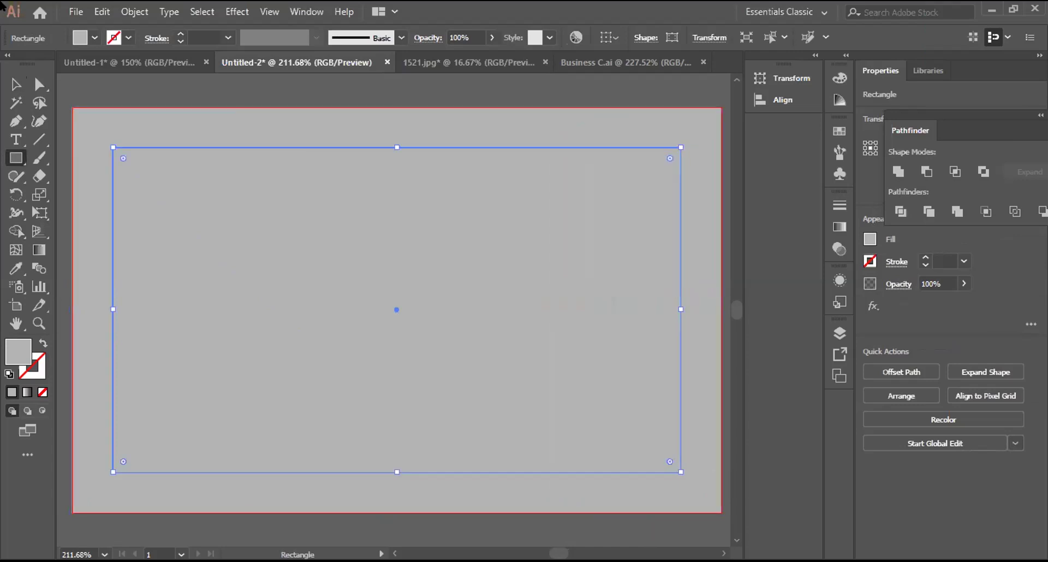
# Step: Remove the card rectangle's fill and divide both rectangles along their overlaps
pyautogui.click(87, 38)
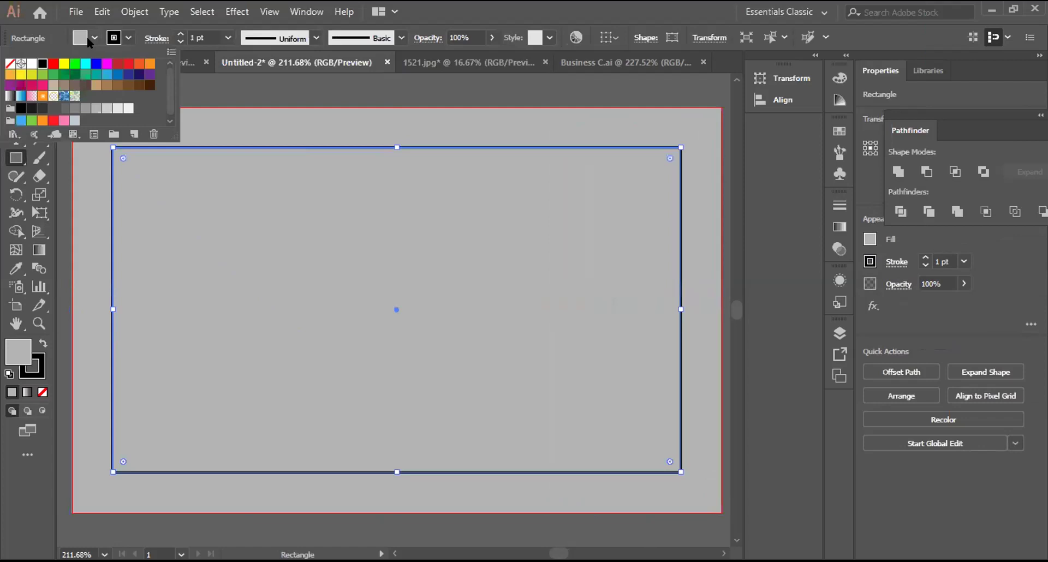
pyautogui.press('/')
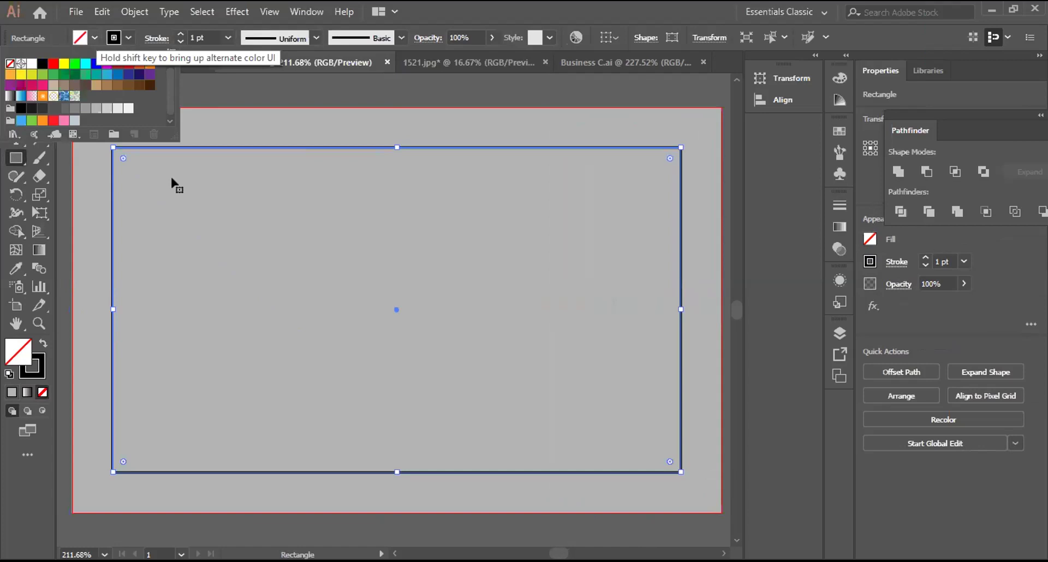
pyautogui.press('v')
pyautogui.hotkey('ctrl', 'a')
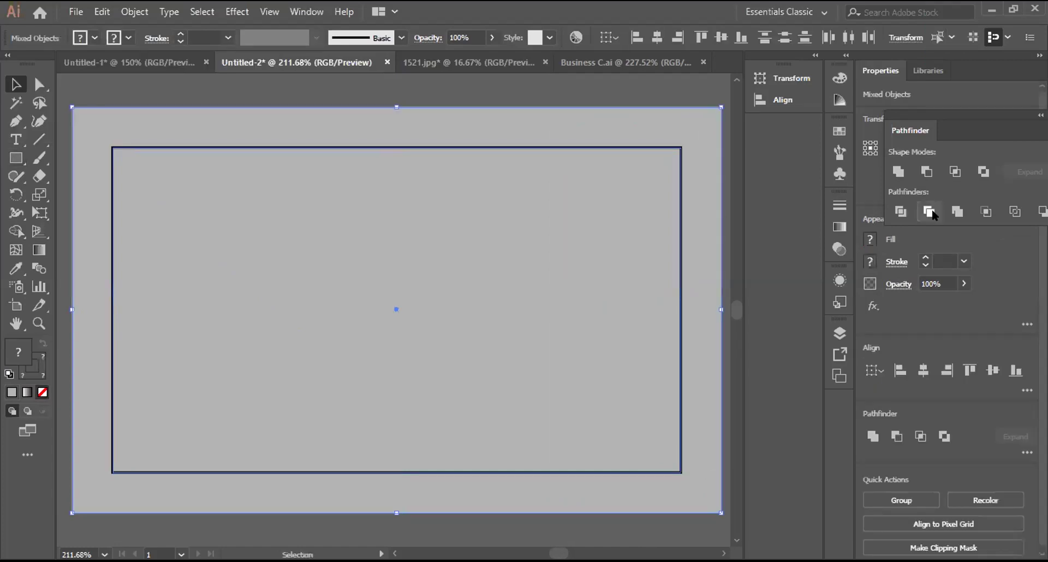
pyautogui.click(901, 211)
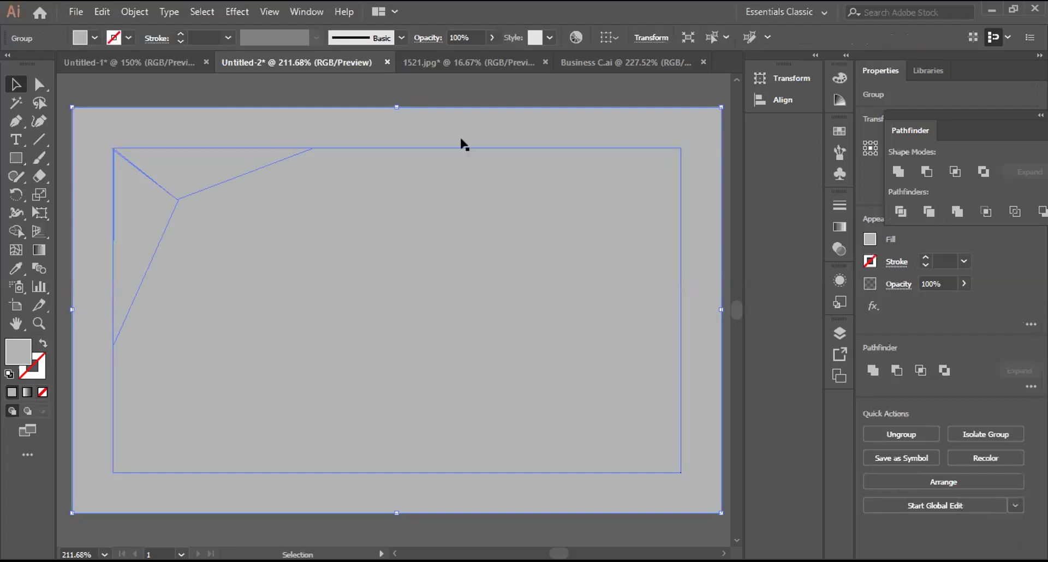
# Step: Ungroup the divided pieces and combine everything into one compound path
pyautogui.hotkey('ctrl', 'shift', 'a')
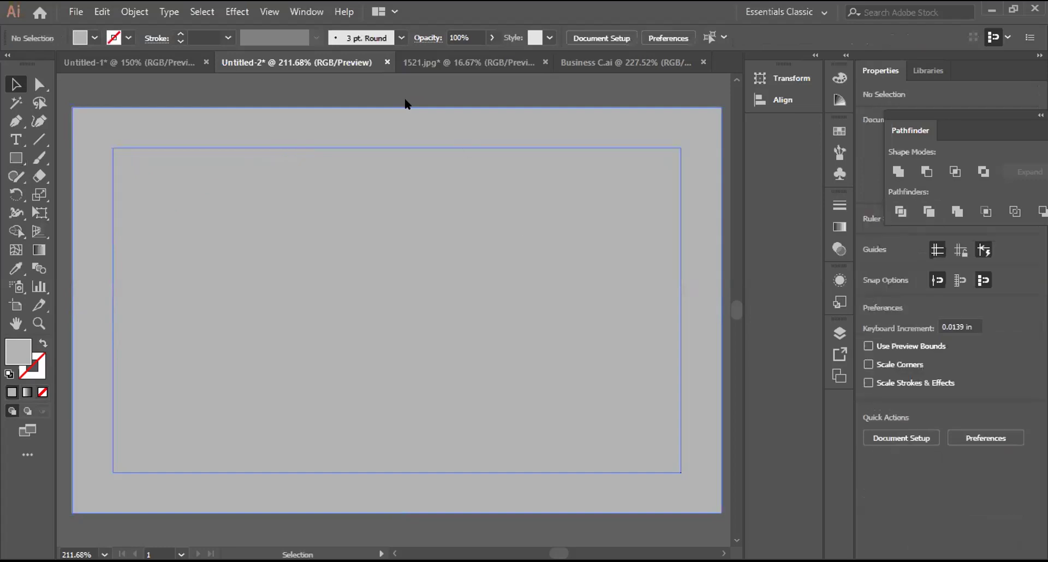
pyautogui.rightClick(432, 146)
pyautogui.click(432, 147)
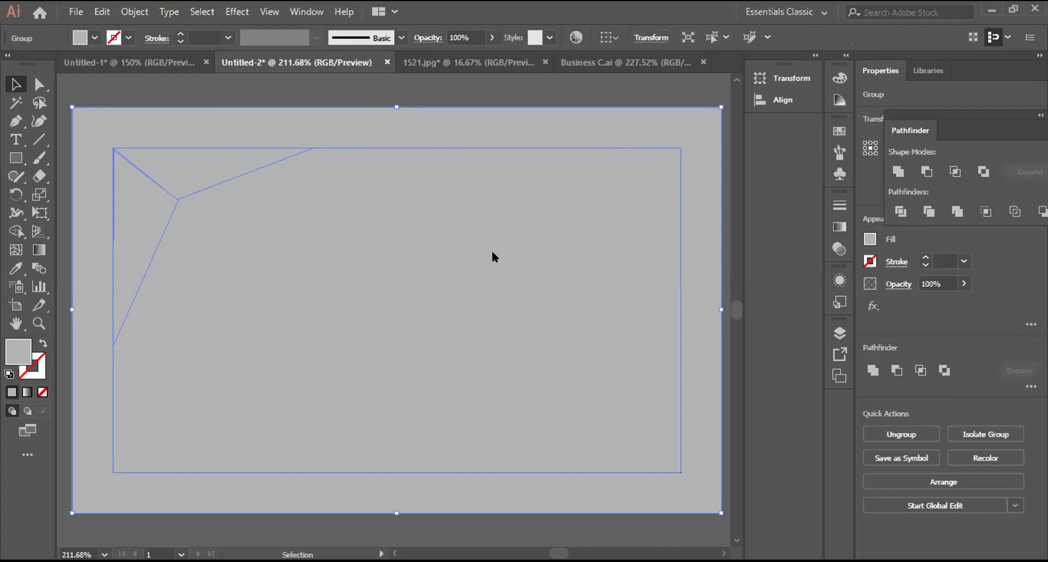
pyautogui.hotkey('ctrl', 'shift', 'g')
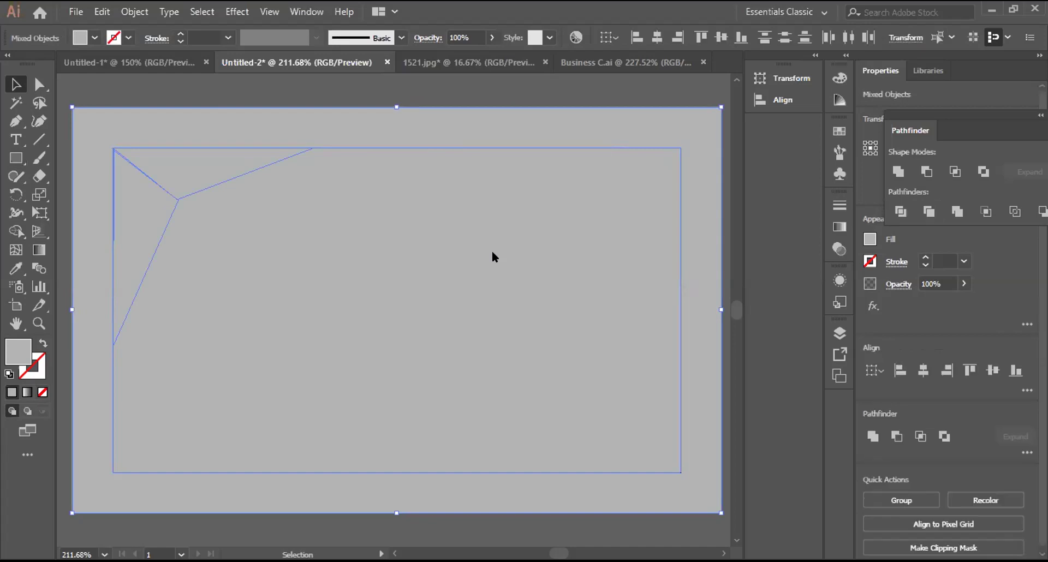
pyautogui.hotkey('ctrl', 'shift', 'a')
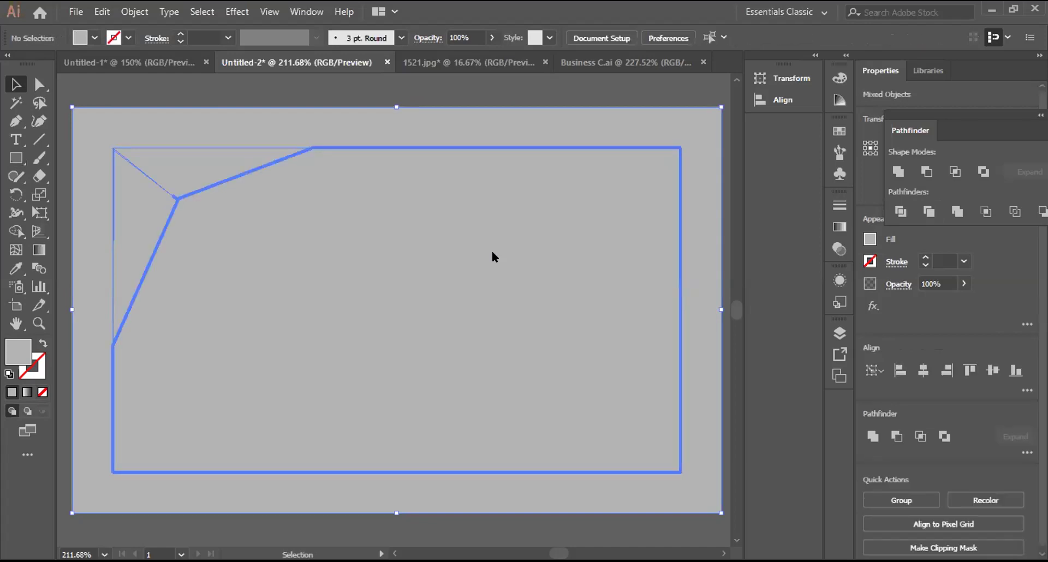
pyautogui.press('a')
pyautogui.press('v')
pyautogui.hotkey('ctrl', 'a')
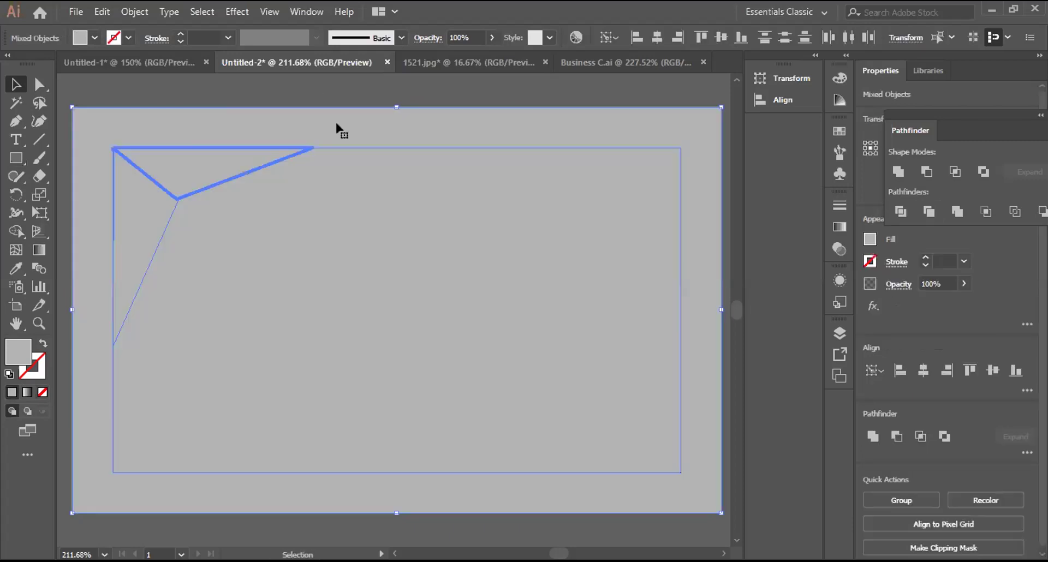
pyautogui.hotkey('ctrl', '8')
# Step: Shift the gray frame path, then undo and rebuild it as a compound path
pyautogui.moveTo(336, 133); pyautogui.dragTo(333, 277)
pyautogui.press('a')
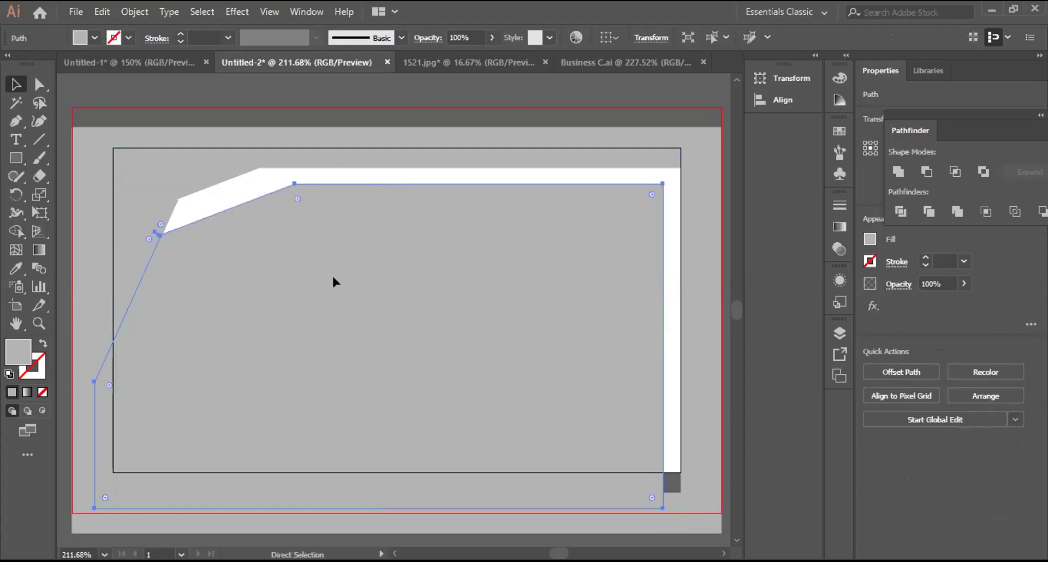
pyautogui.hotkey('ctrl', 'd')
pyautogui.hotkey('ctrl', 'a')
pyautogui.hotkey('ctrl', '8')
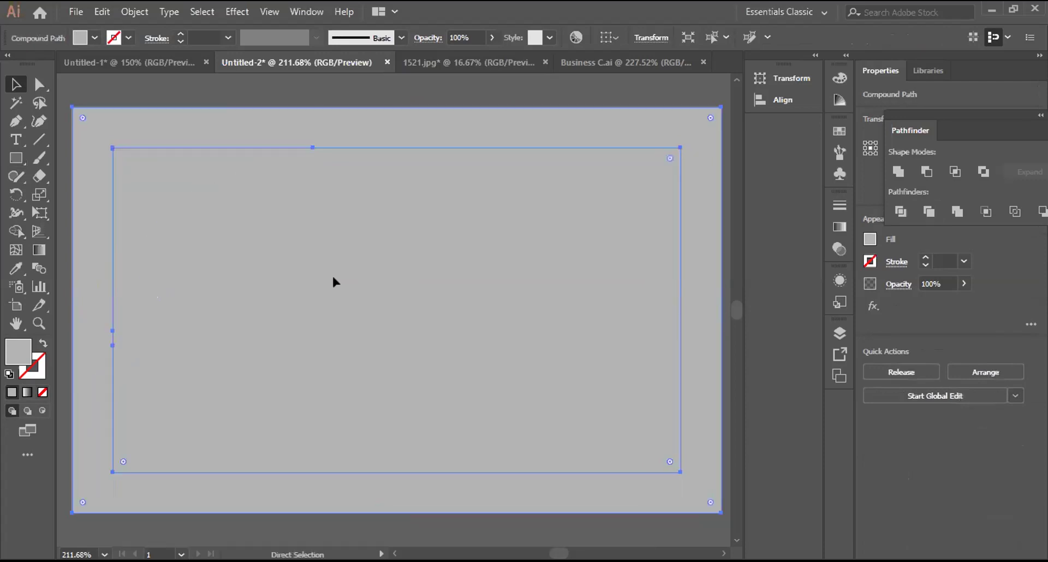
pyautogui.hotkey('ctrl', 'z')
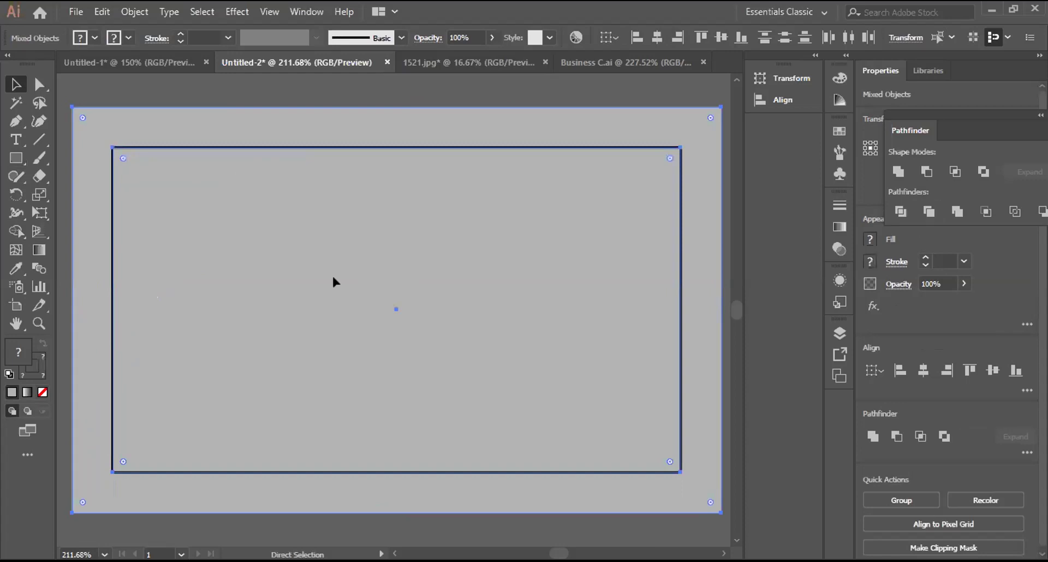
pyautogui.hotkey('ctrl', 'z')
pyautogui.hotkey('ctrl', 'a')
pyautogui.hotkey('ctrl', '8')
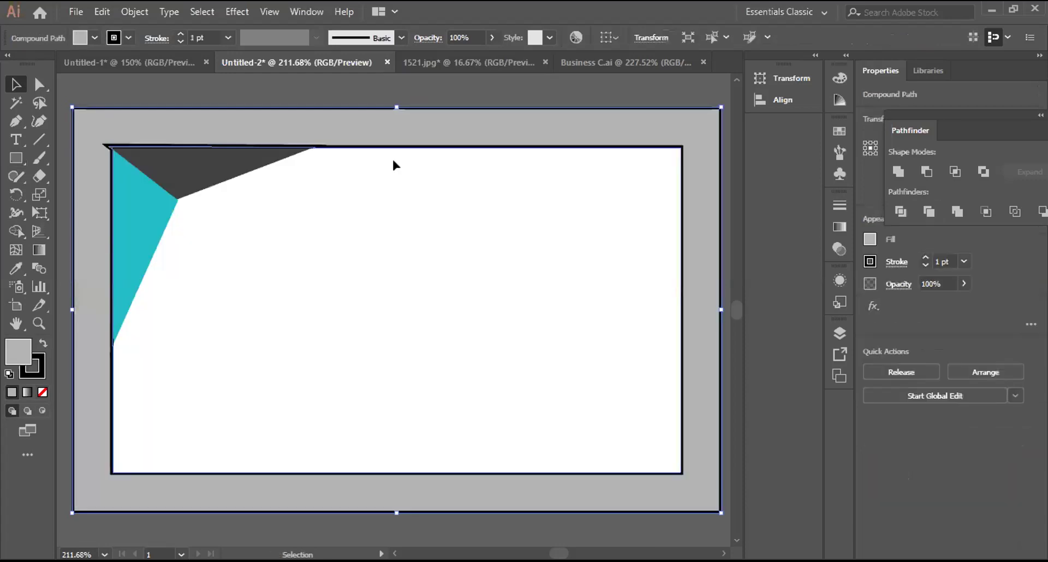
# Step: Select the clip group, then reveal the grey orange-stroked rectangle over the card
pyautogui.hotkey('ctrl', 'shift', 'a')
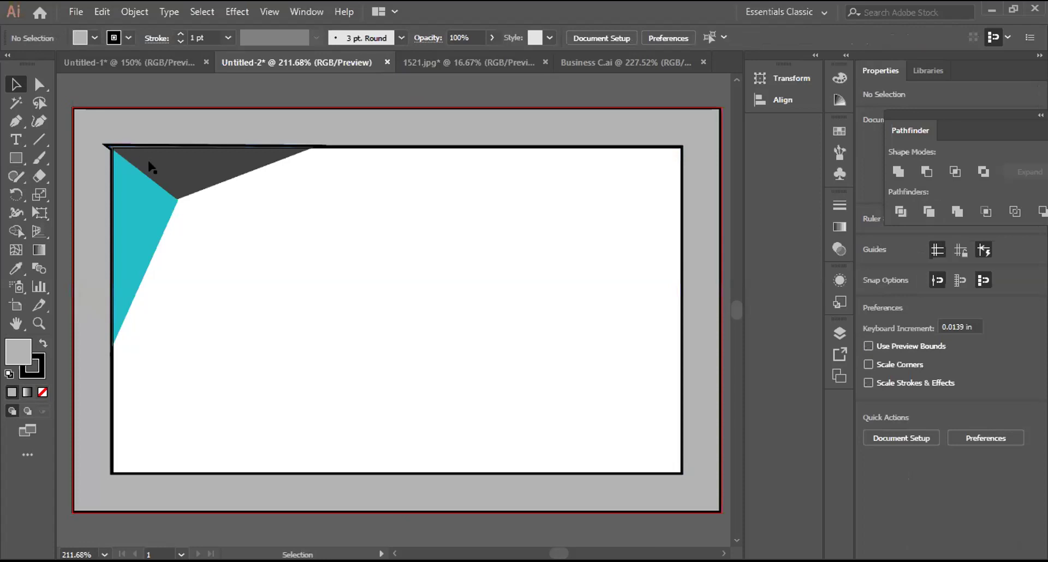
pyautogui.click(151, 152)
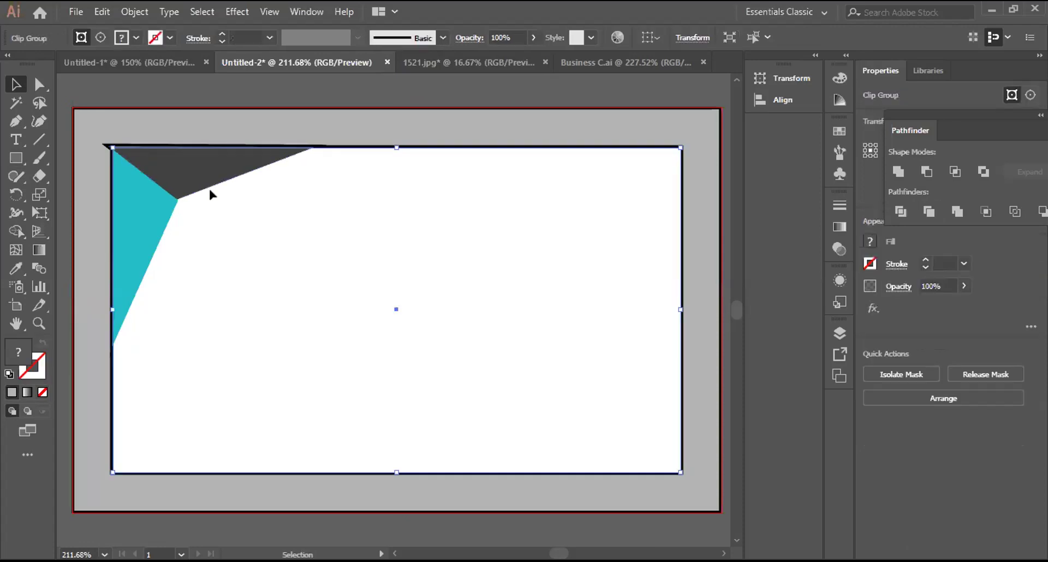
pyautogui.hotkey('ctrl', 'shift', 'a')
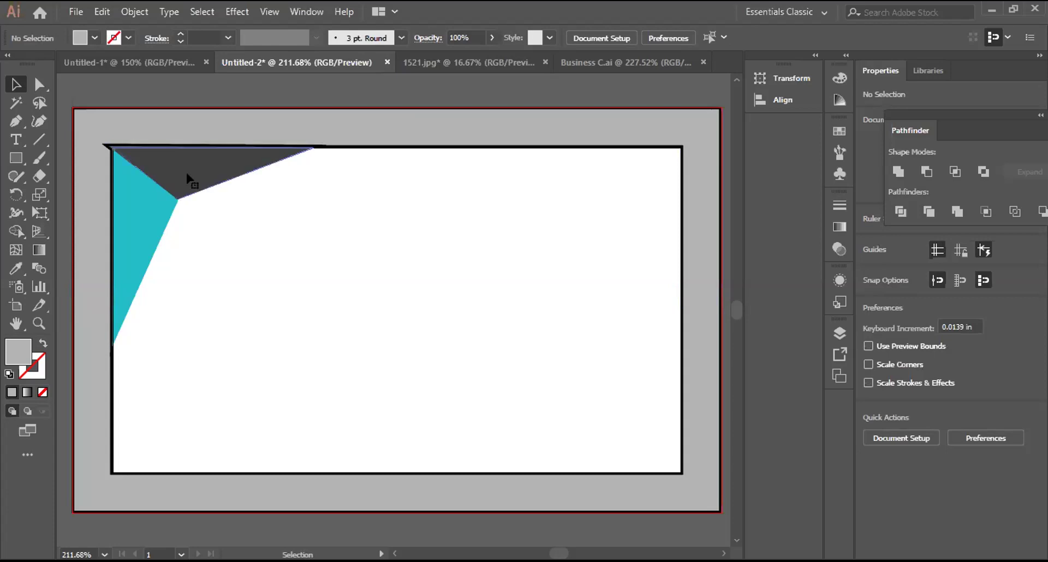
pyautogui.click(186, 175)
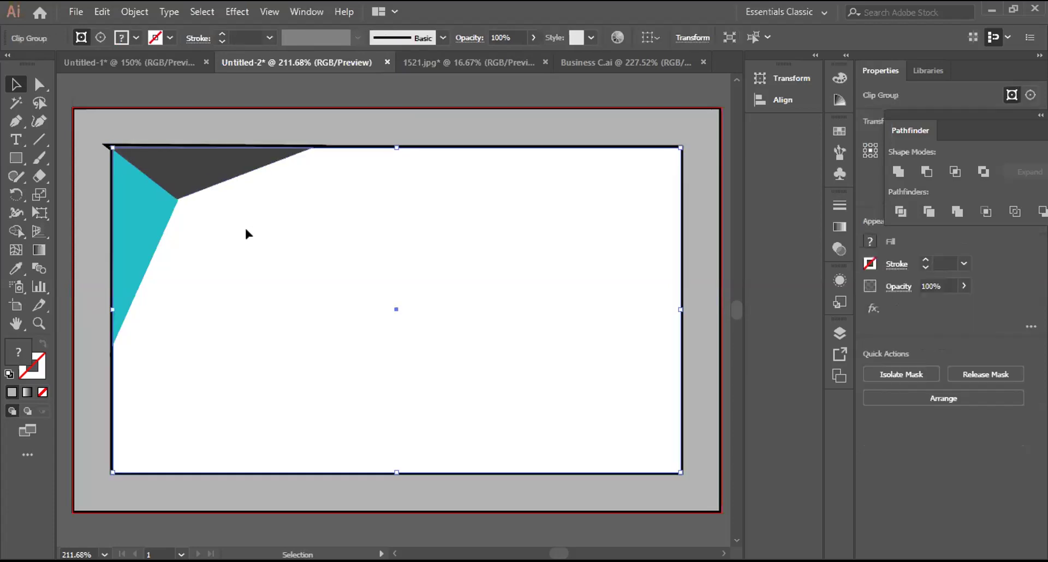
pyautogui.hotkey('ctrl', 'shift', 'a')
pyautogui.hotkey('ctrl', 'alt', '3')
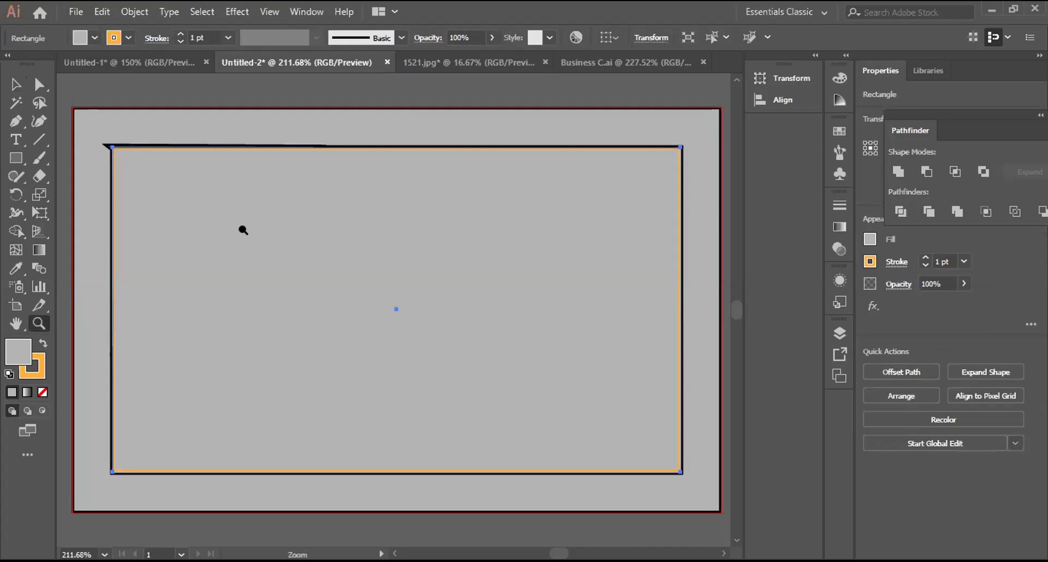
pyautogui.scroll(-3, 255, 161)
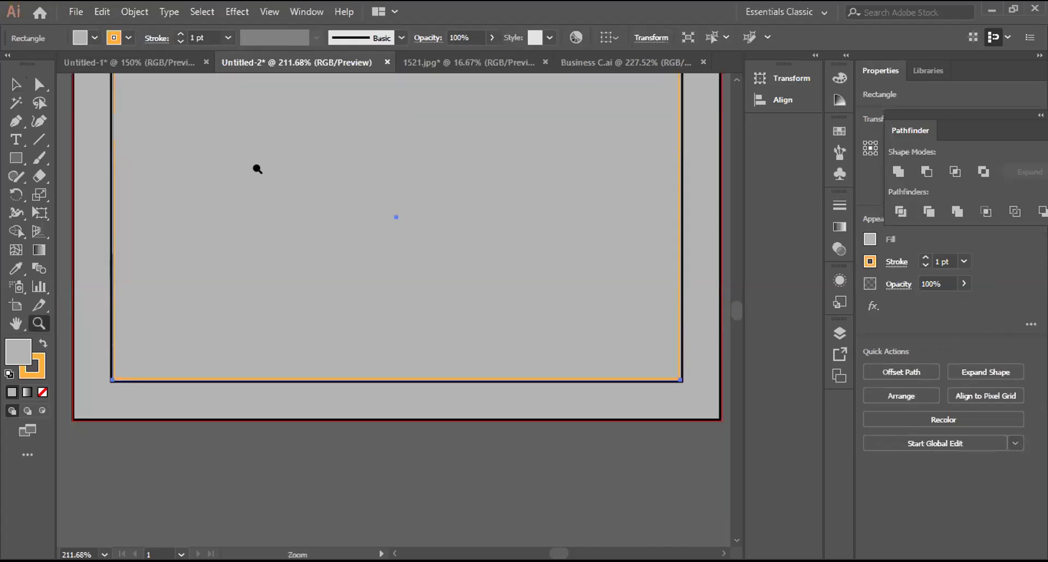
pyautogui.scroll(-8, 165, 282)
pyautogui.moveTo(147, 271); pyautogui.dragTo(568, 497)
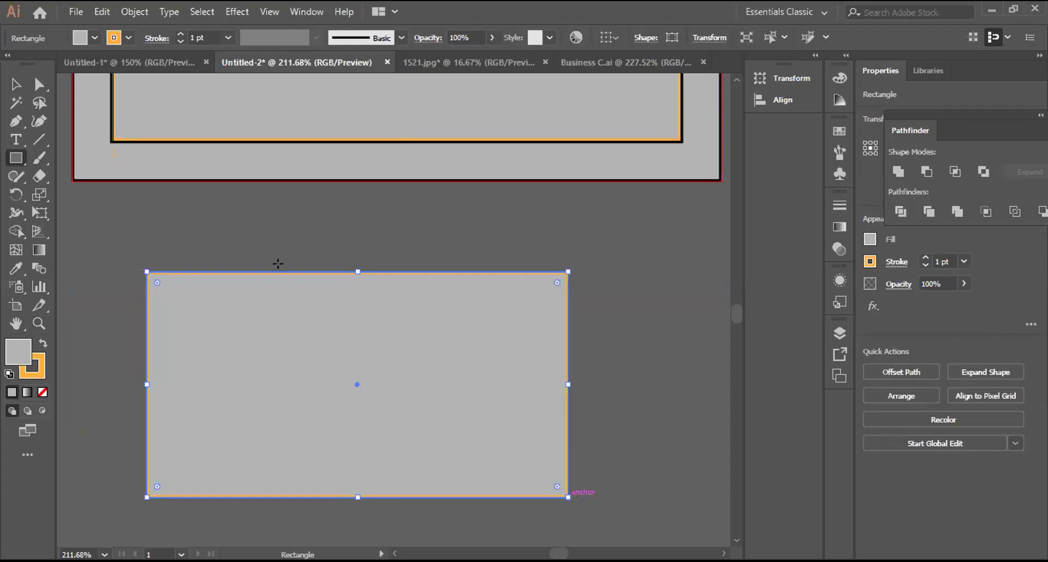
pyautogui.press('v')
pyautogui.moveTo(459, 437); pyautogui.dragTo(726, 546)
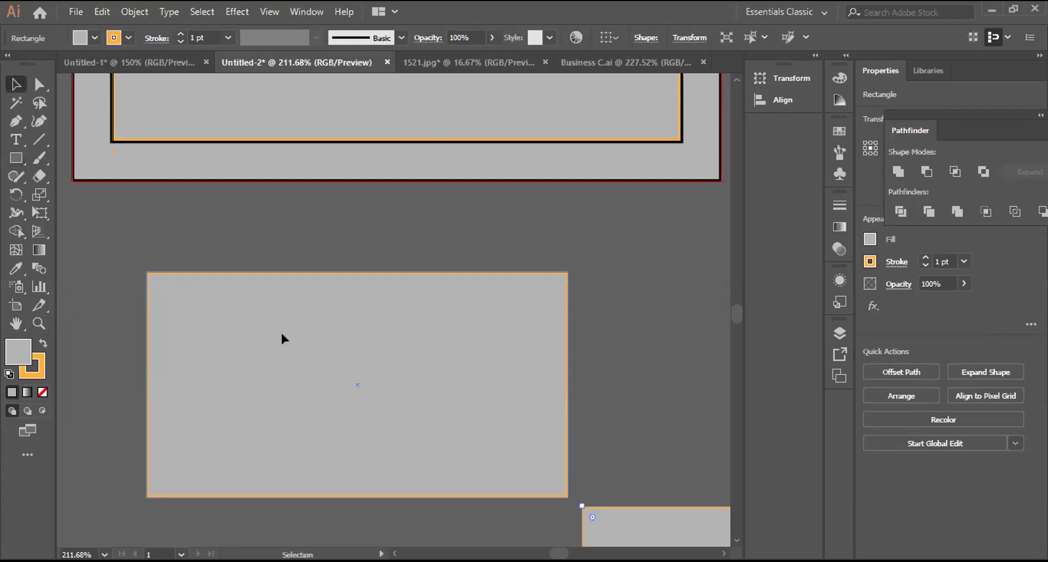
pyautogui.moveTo(281, 335); pyautogui.dragTo(244, 307)
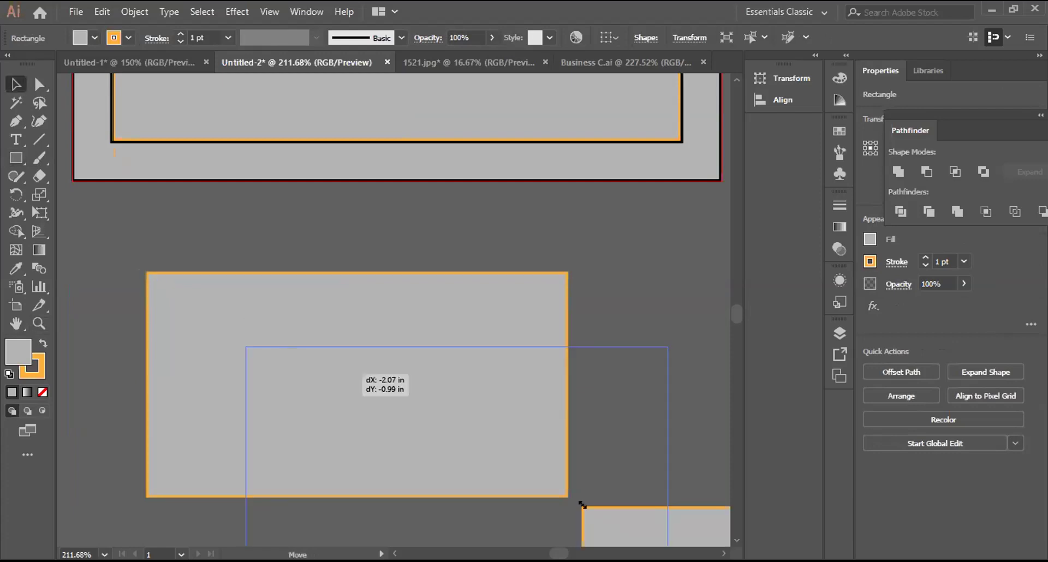
pyautogui.moveTo(582, 505); pyautogui.dragTo(519, 475)
pyautogui.moveTo(374, 395); pyautogui.dragTo(382, 404)
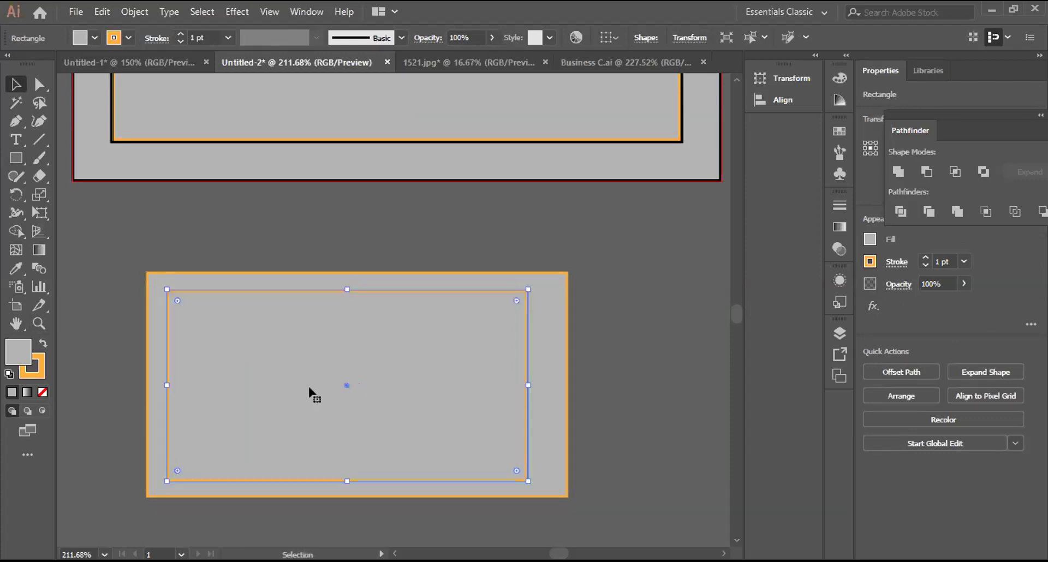
pyautogui.hotkey('ctrl', 'a')
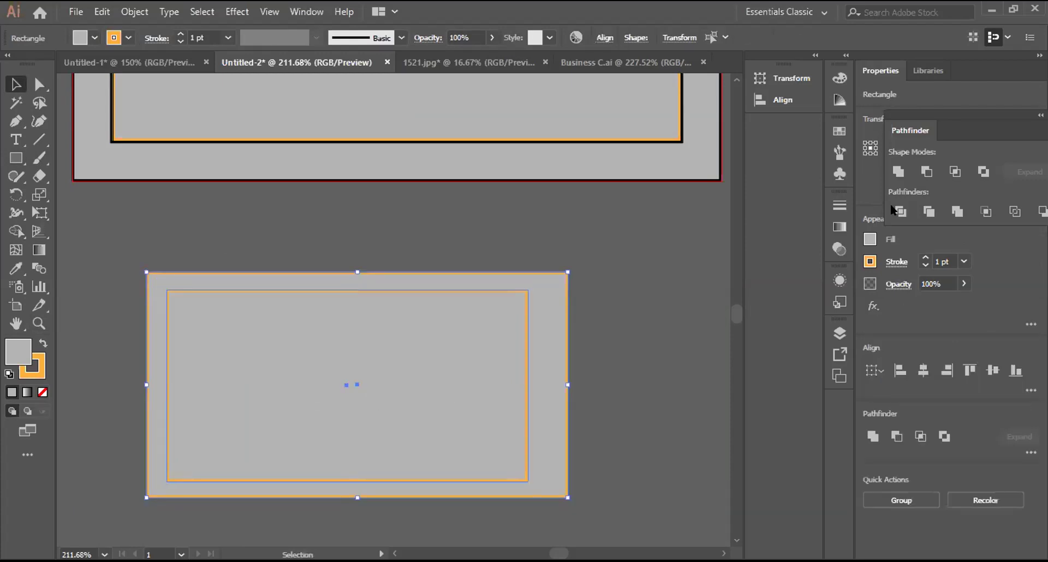
pyautogui.click(894, 210)
pyautogui.rightClick(364, 293)
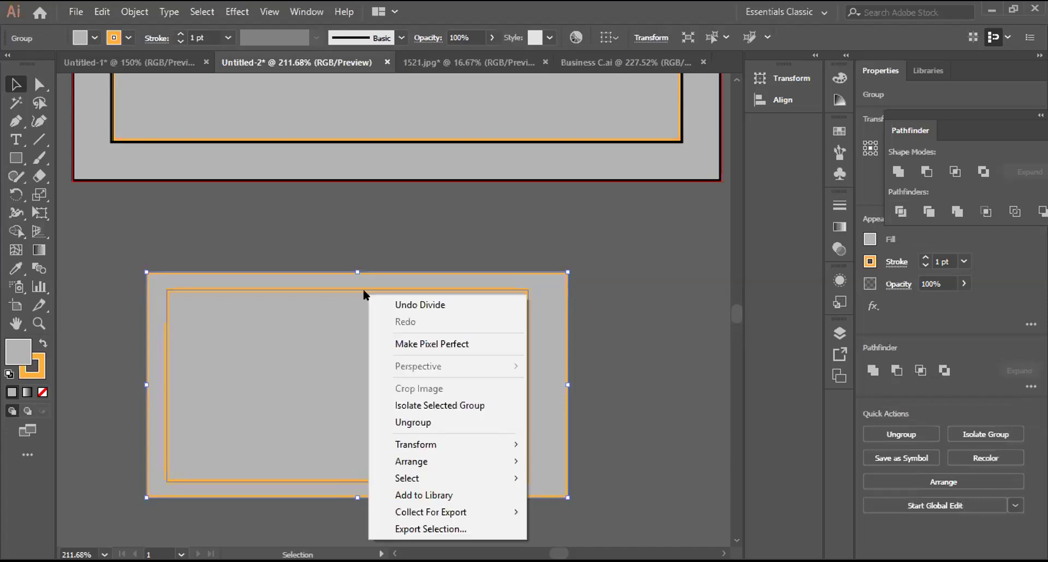
pyautogui.click(434, 419)
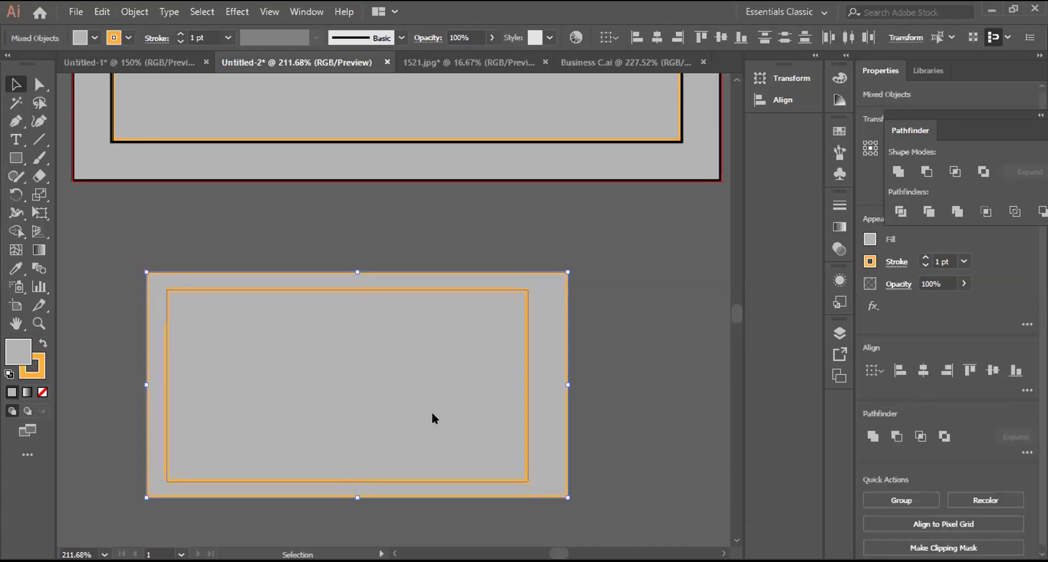
pyautogui.click(432, 418)
pyautogui.click(432, 418)
pyautogui.press('Delete')
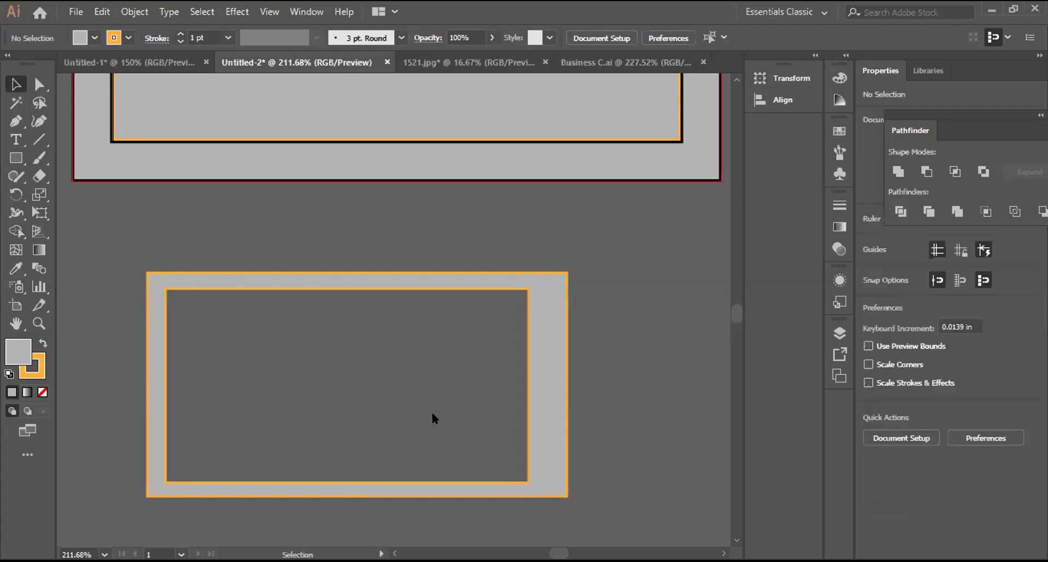
pyautogui.click(432, 419)
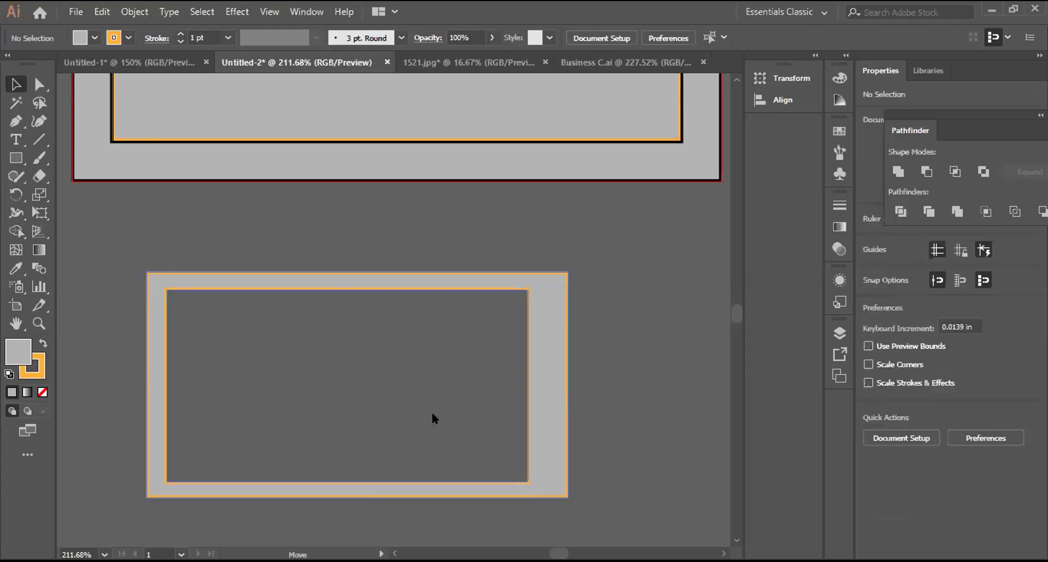
pyautogui.hotkey('ctrl', 'z')
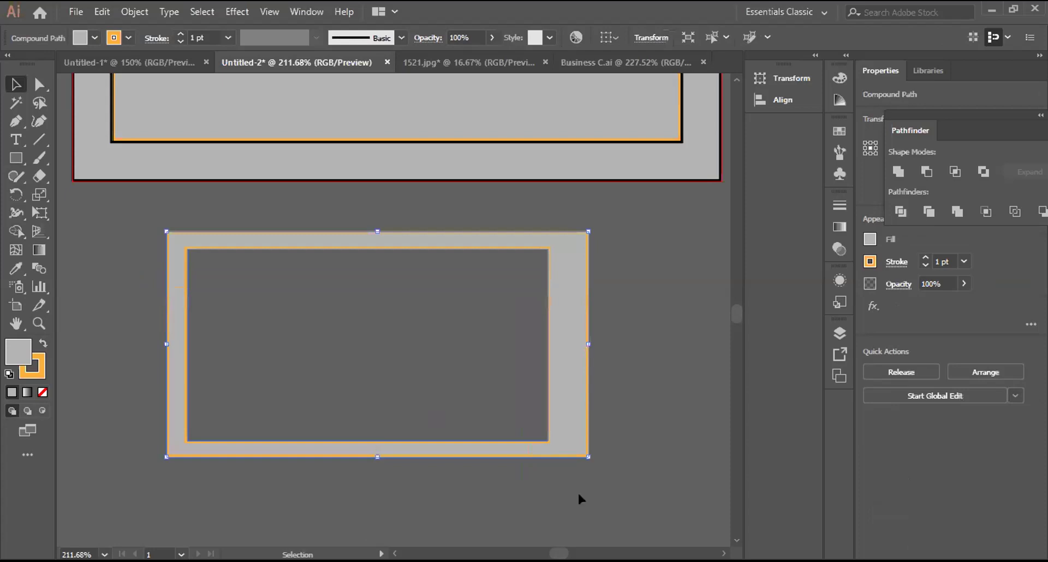
pyautogui.click(578, 496)
pyautogui.hotkey('ctrl', 'z')
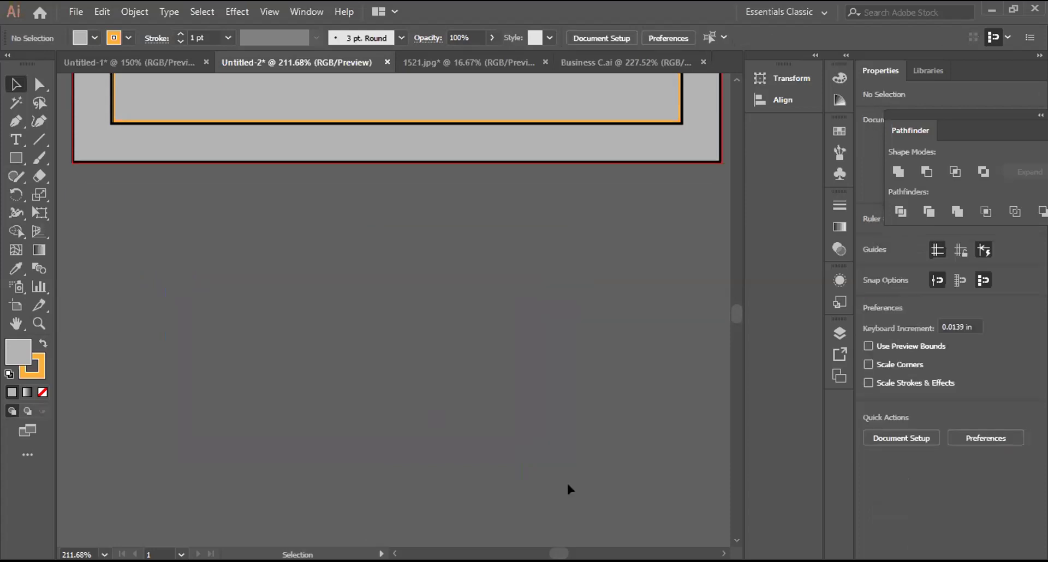
pyautogui.scroll(3, 566, 481)
pyautogui.scroll(2, 566, 481)
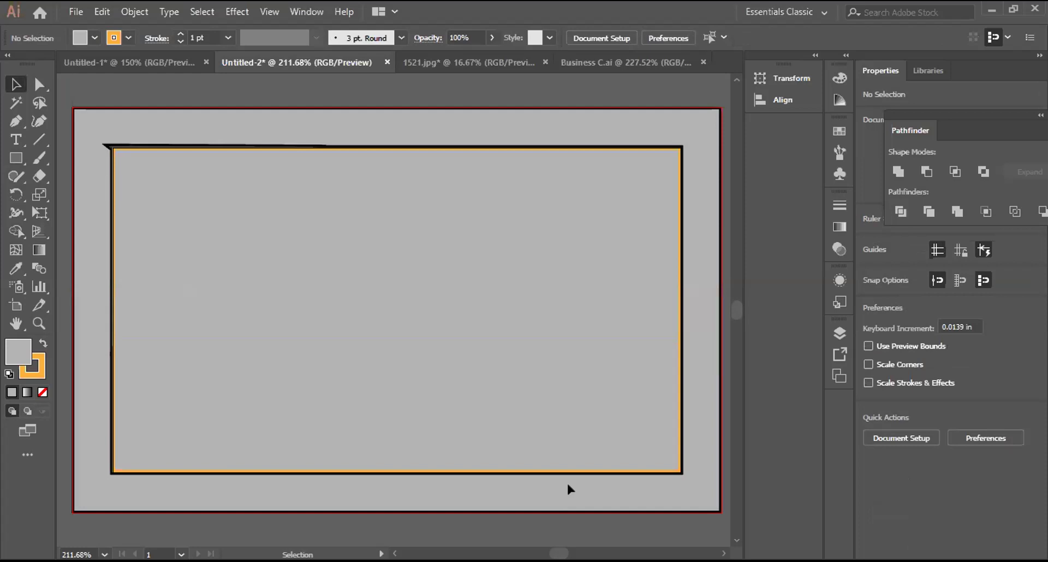
# Step: Isolate the grey rectangle, move it aside to reveal the triangles, and delete it
pyautogui.hotkey('ctrl', 'a')
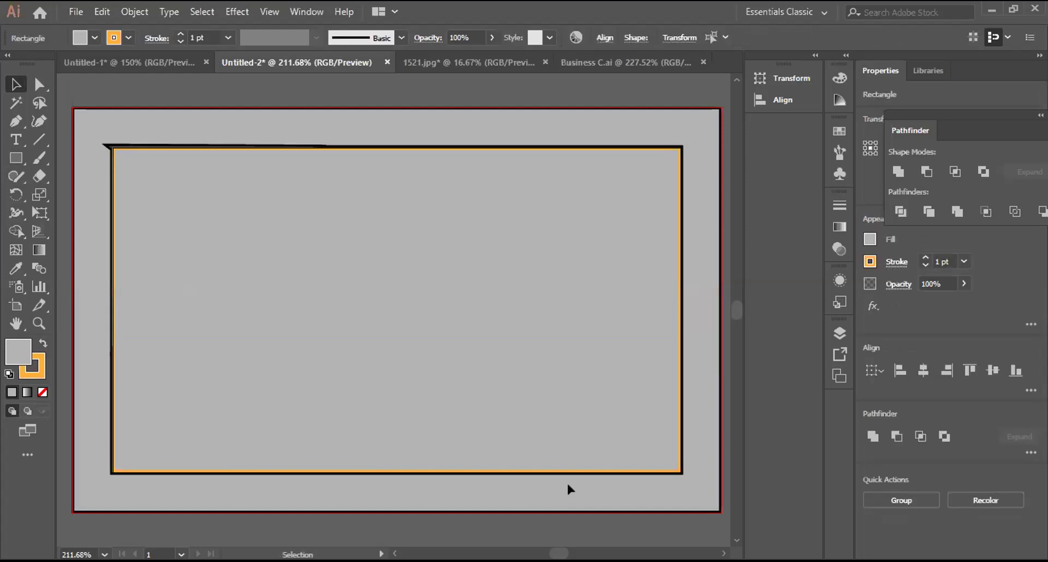
pyautogui.press('shift')
pyautogui.click(567, 486)
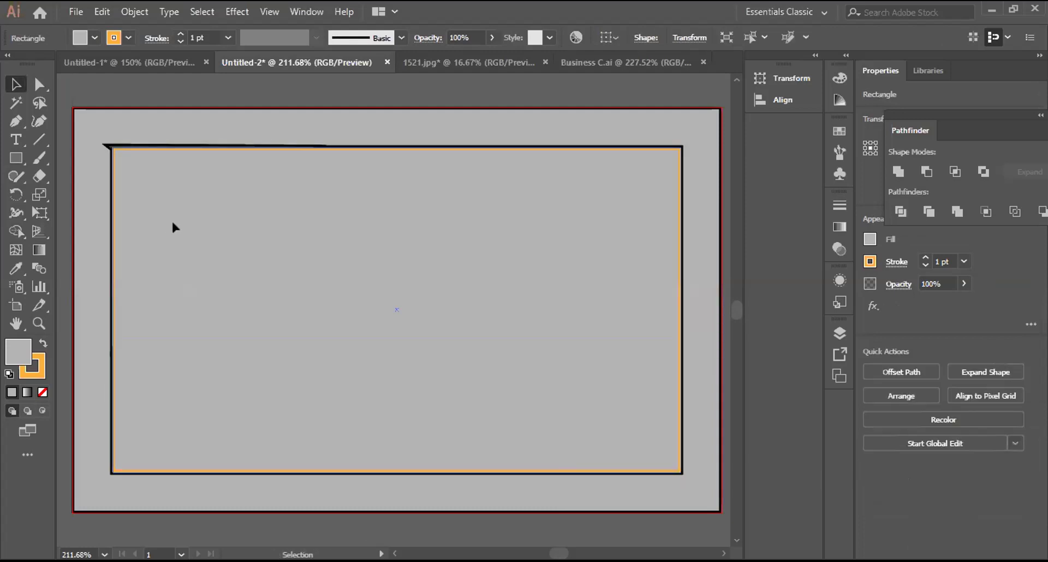
pyautogui.moveTo(172, 225); pyautogui.dragTo(294, 289)
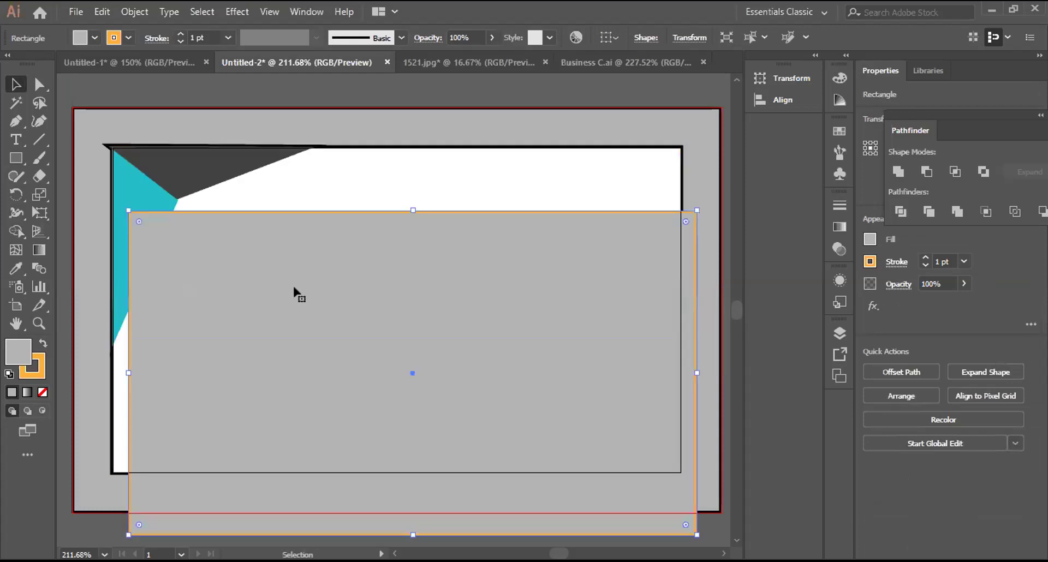
pyautogui.press('Delete')
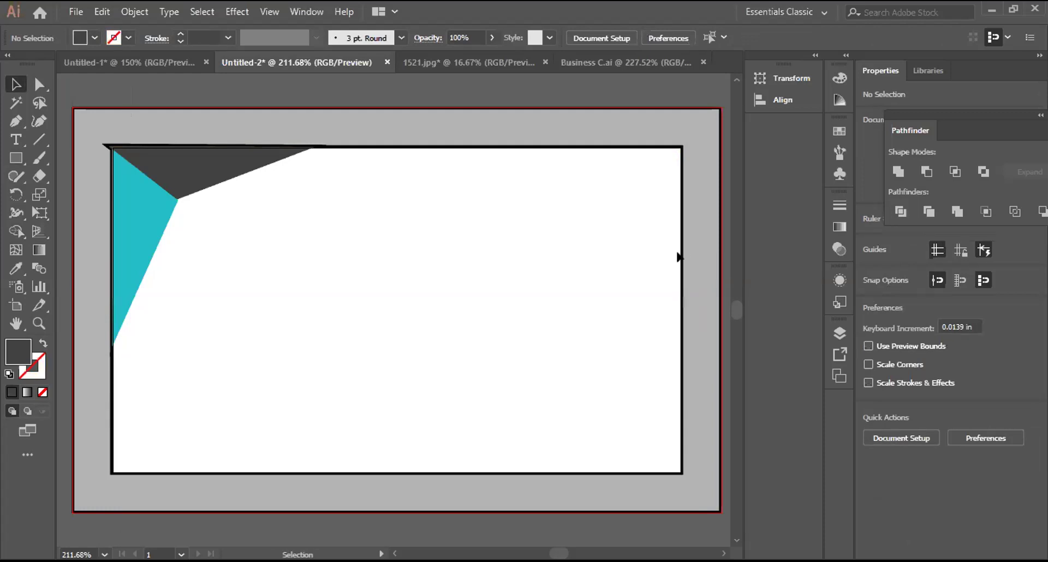
# Step: Unlock all objects and delete the grey frame shape
pyautogui.click(135, 12)
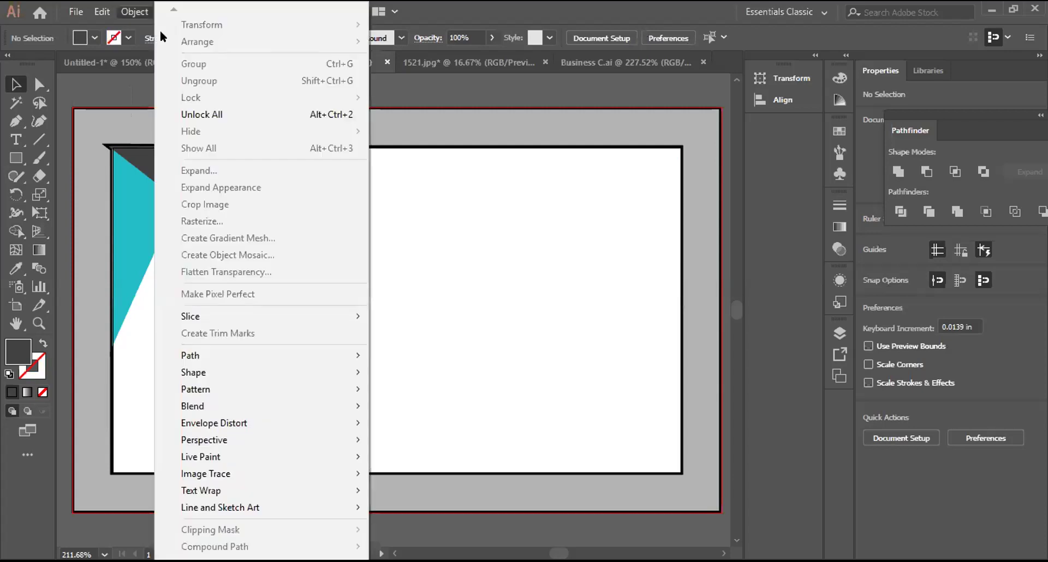
pyautogui.click(214, 115)
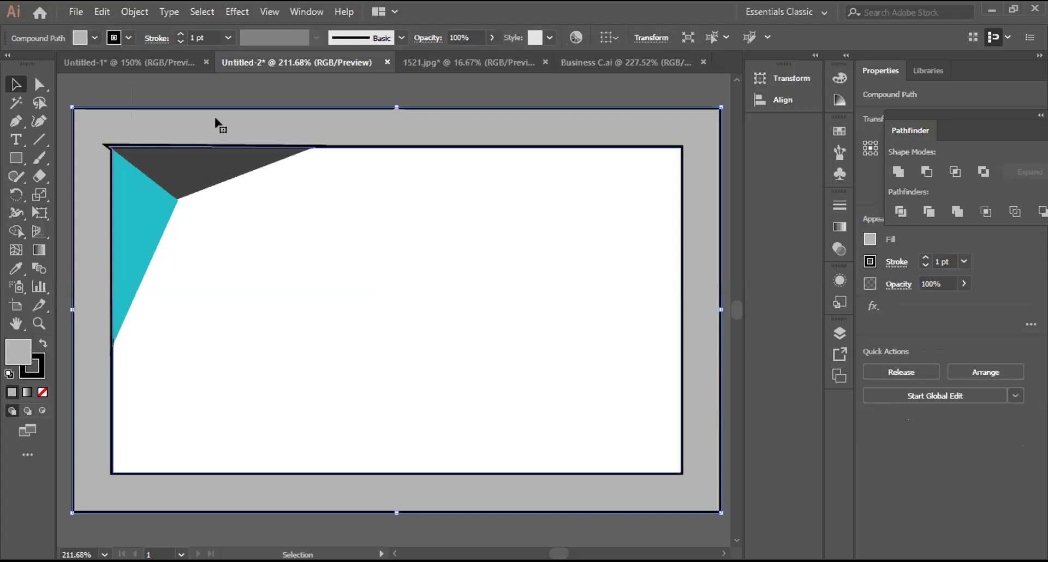
pyautogui.press('Delete')
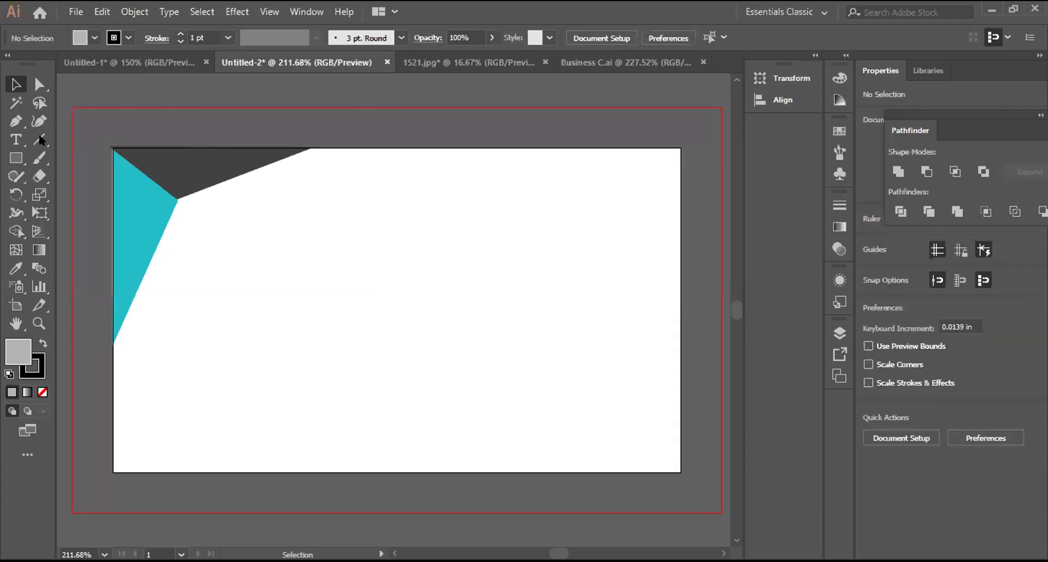
# Step: Draw a card-sized rectangle and make it a clipping mask over the corner triangles
pyautogui.press('m')
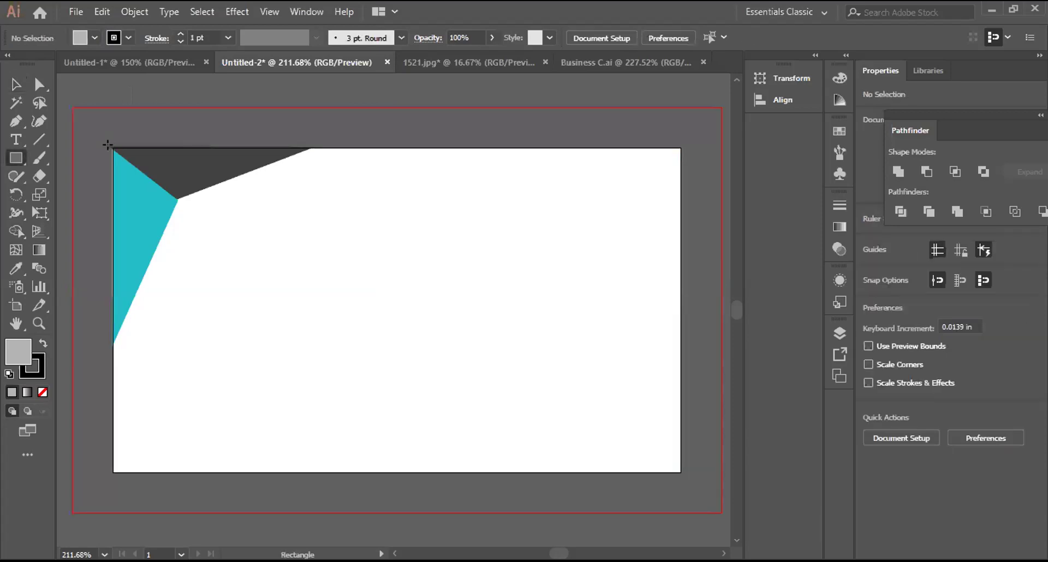
pyautogui.moveTo(497, 466); pyautogui.dragTo(677, 466)
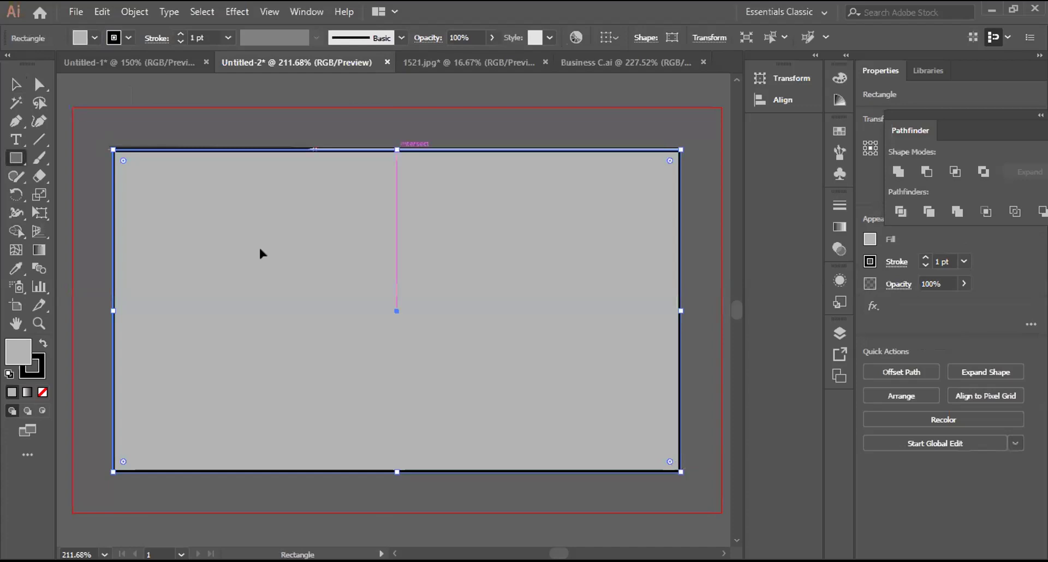
pyautogui.press('v')
pyautogui.hotkey('ctrl', 'a')
pyautogui.rightClick(214, 201)
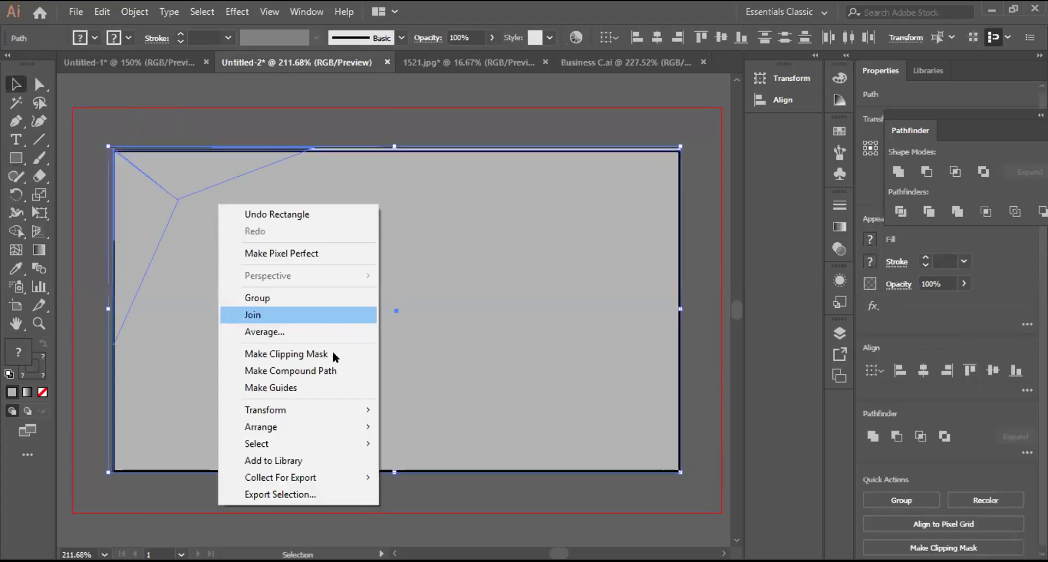
pyautogui.click(325, 187)
pyautogui.hotkey('ctrl', '7')
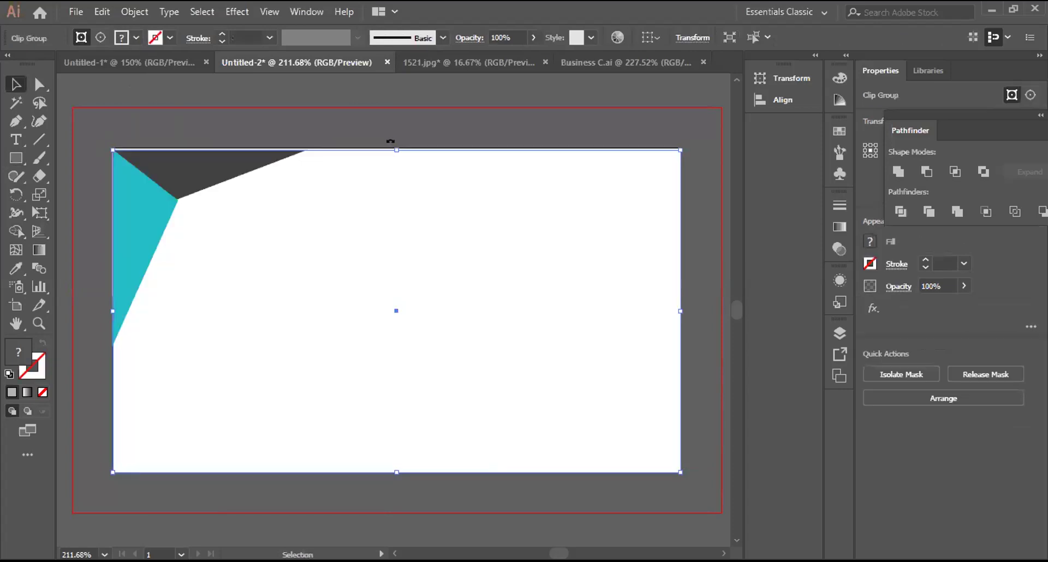
pyautogui.moveTo(391, 146); pyautogui.dragTo(393, 145)
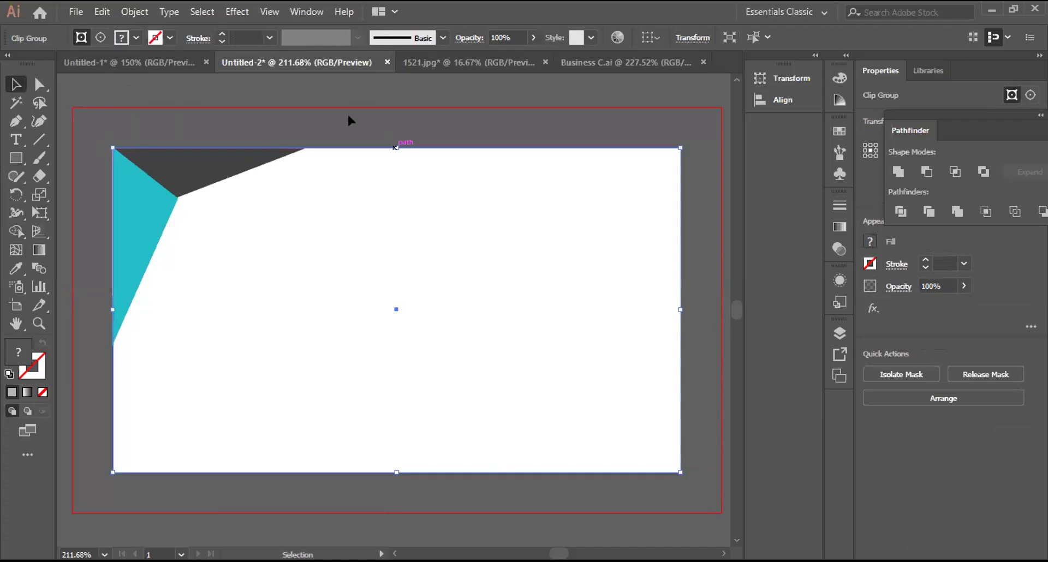
pyautogui.click(165, 126)
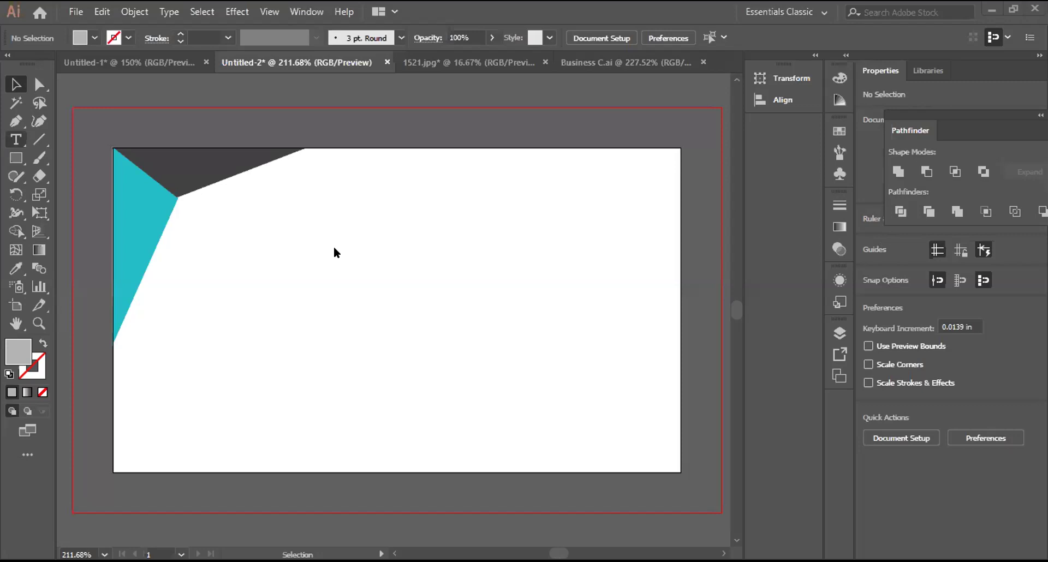
# Step: Add the text JANNATUL on the card and nudge it slightly lower
pyautogui.press('t')
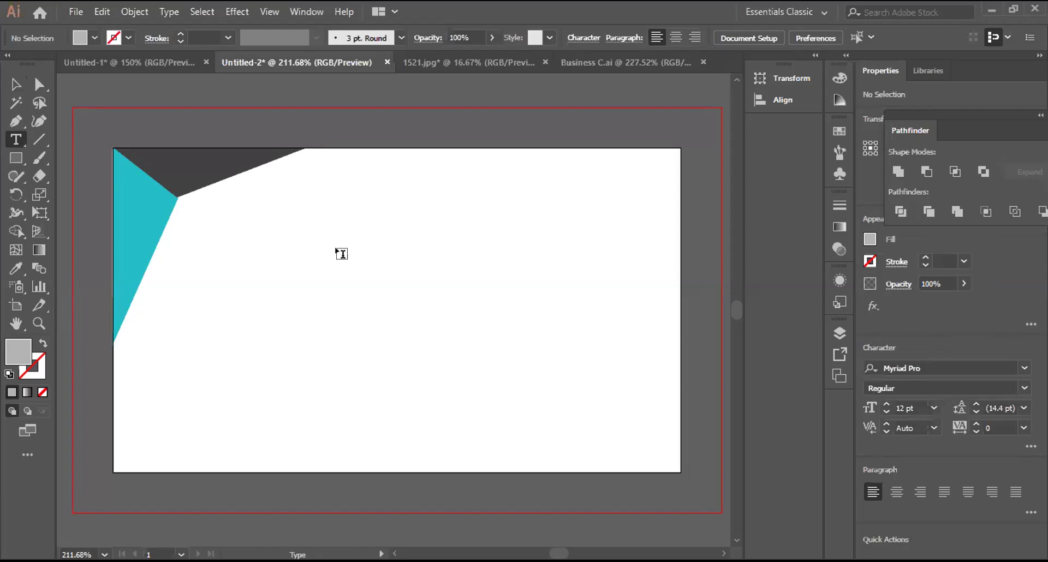
pyautogui.click(404, 250)
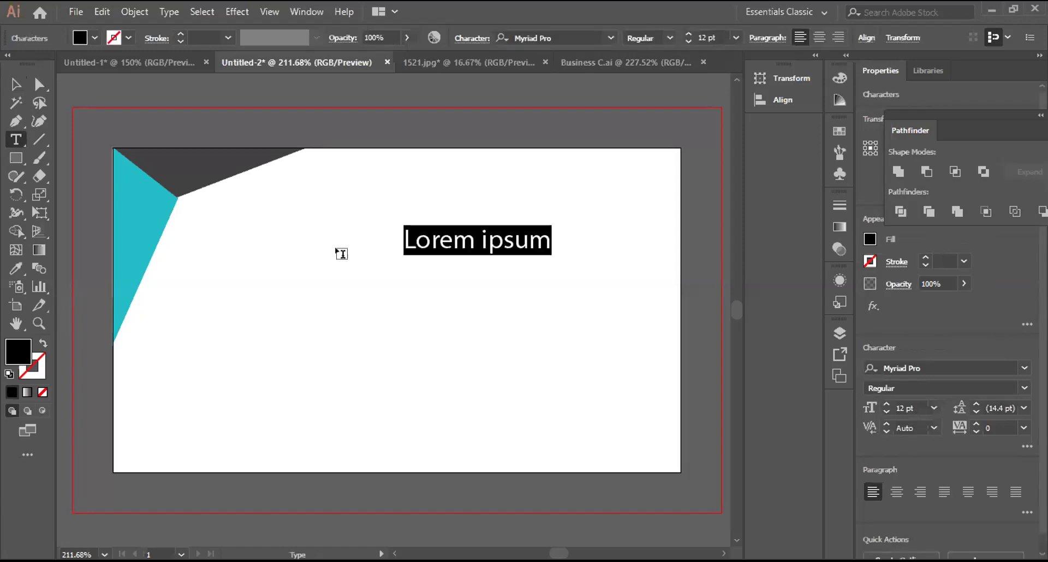
pyautogui.write('J')
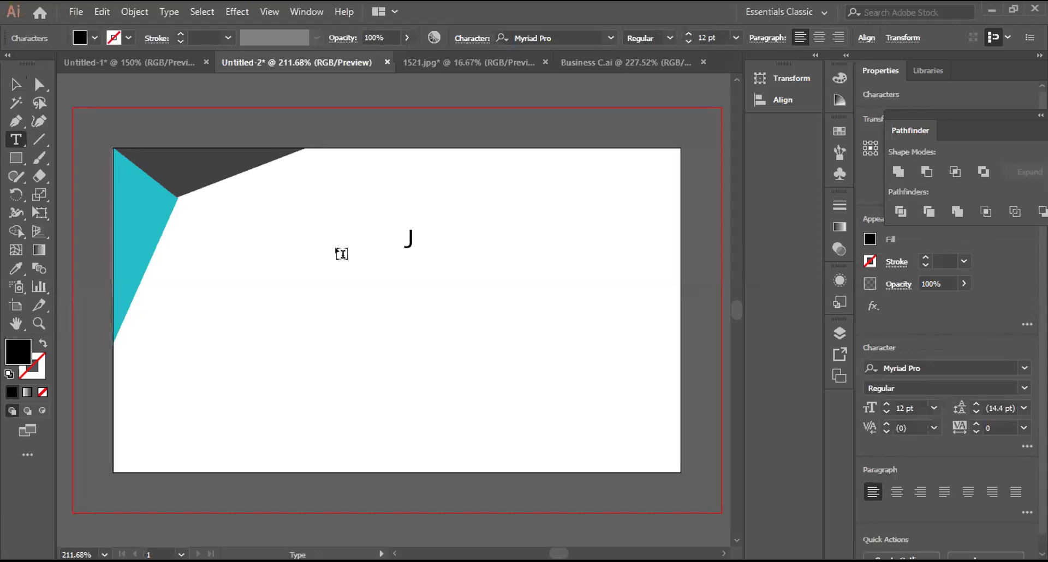
pyautogui.write('ANNATUL')
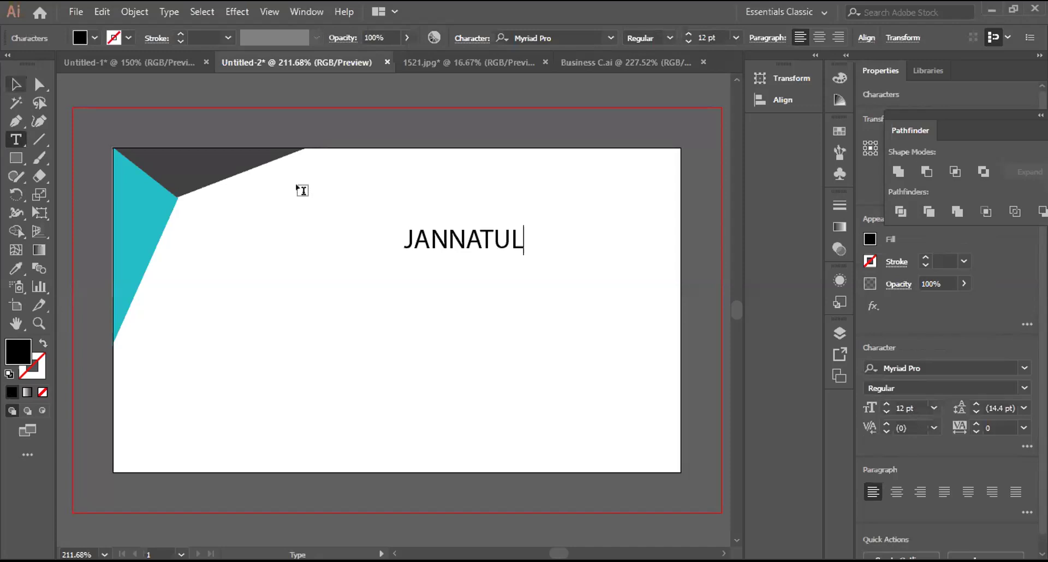
pyautogui.press('Escape')
pyautogui.moveTo(492, 241); pyautogui.dragTo(487, 265)
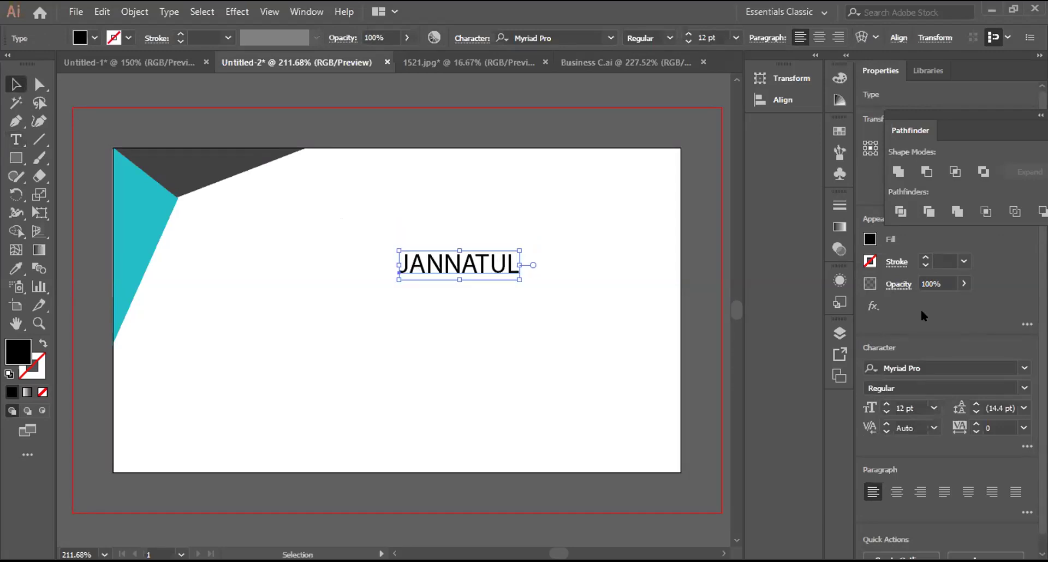
# Step: Set JANNATUL in Berlin Sans FB and raise its font size to 27 pt
pyautogui.click(1023, 369)
pyautogui.click(1023, 369)
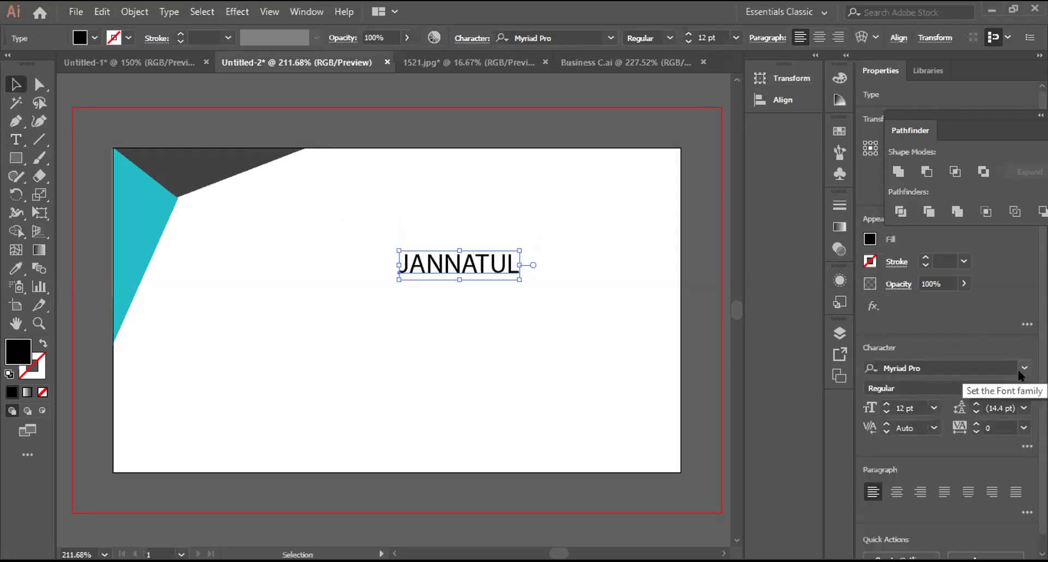
pyautogui.click(1022, 369)
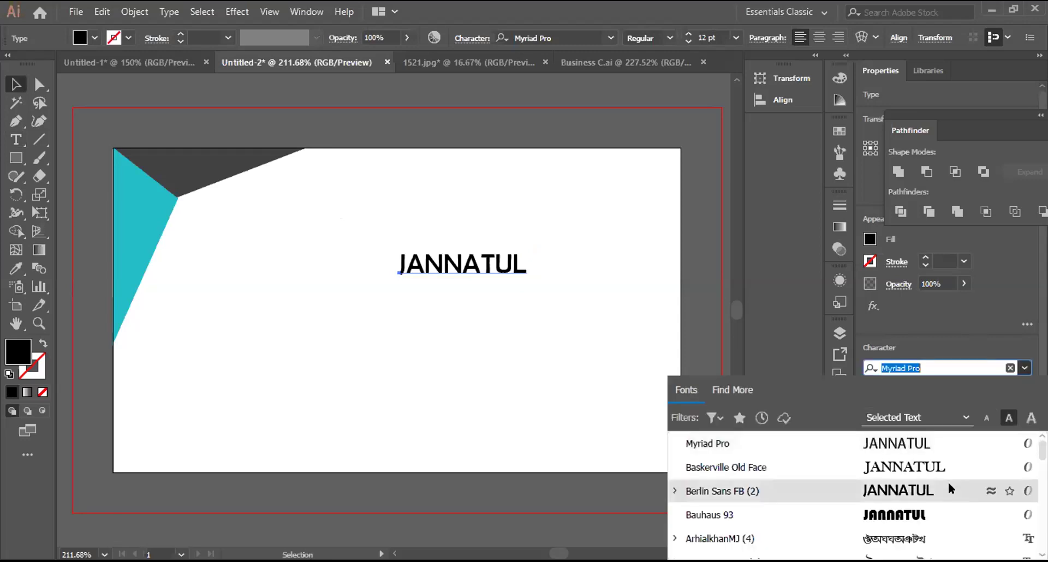
pyautogui.click(948, 484)
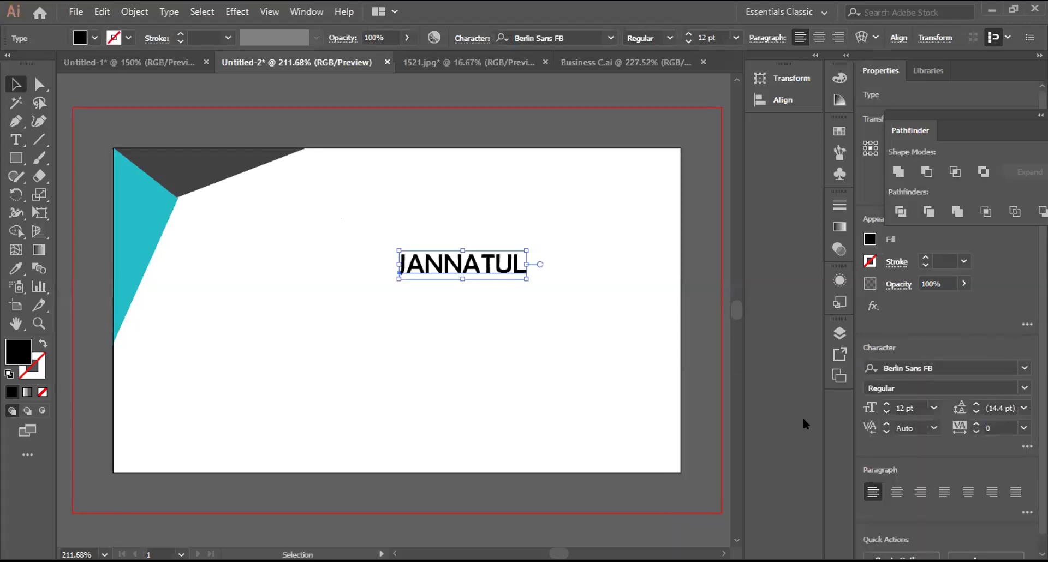
pyautogui.click(887, 404)
pyautogui.click(887, 404)
pyautogui.click(886, 404)
pyautogui.click(887, 404)
pyautogui.click(887, 404)
pyautogui.click(887, 404)
pyautogui.click(887, 404)
pyautogui.click(887, 404)
pyautogui.click(887, 404)
pyautogui.click(886, 405)
pyautogui.click(887, 404)
pyautogui.click(887, 404)
pyautogui.click(887, 404)
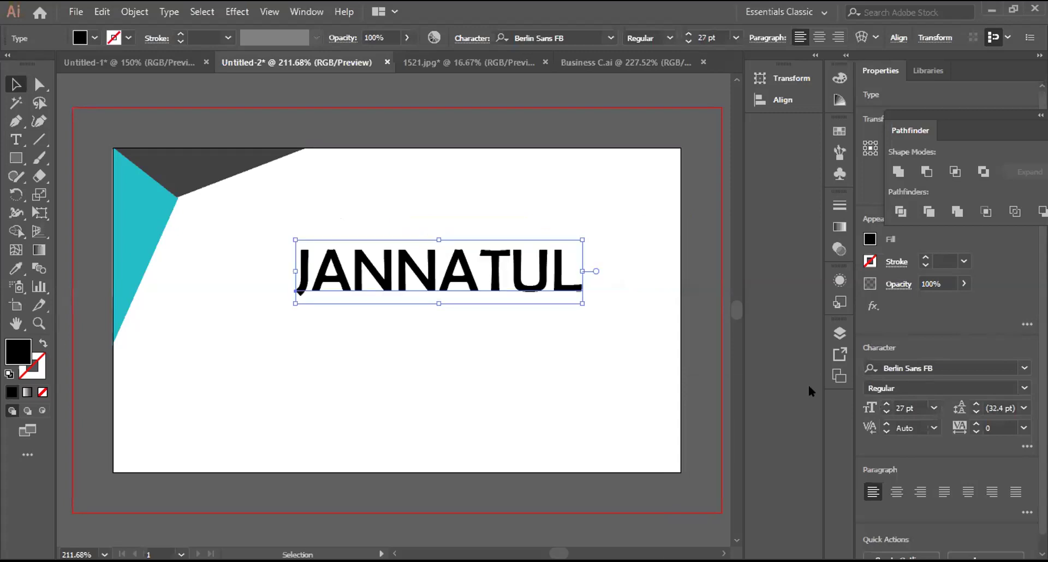
# Step: Widen JANNATUL's tracking to 47 and deselect the text
pyautogui.click(976, 424)
pyautogui.click(976, 424)
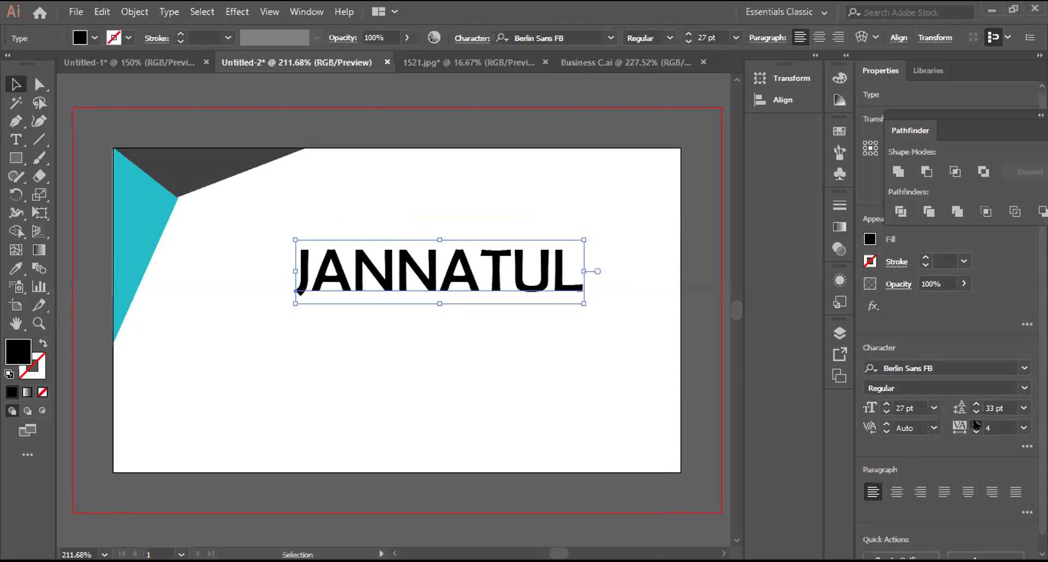
pyautogui.click(975, 424)
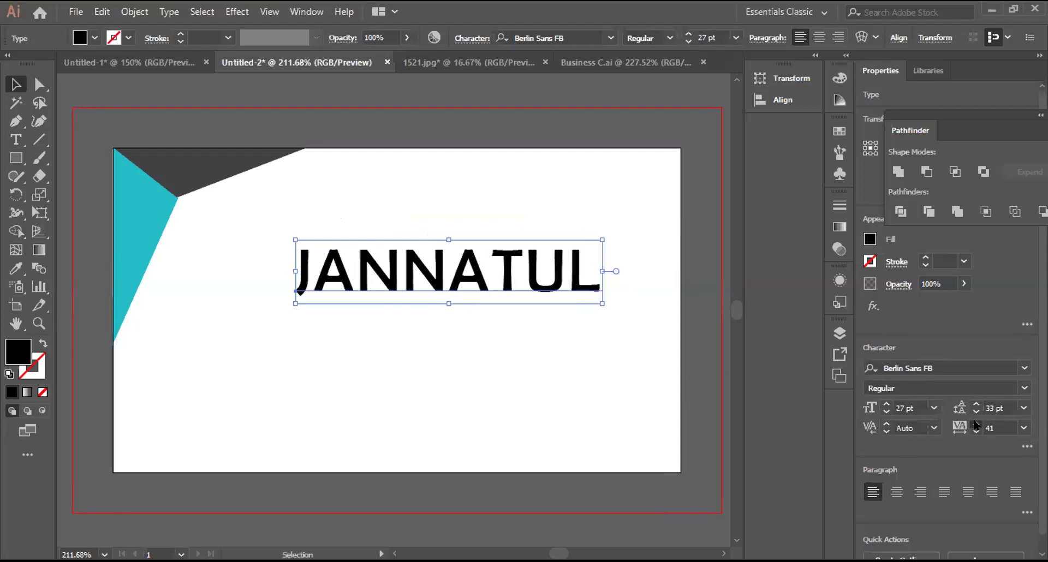
pyautogui.hotkey('ctrl', 'shift', 'a')
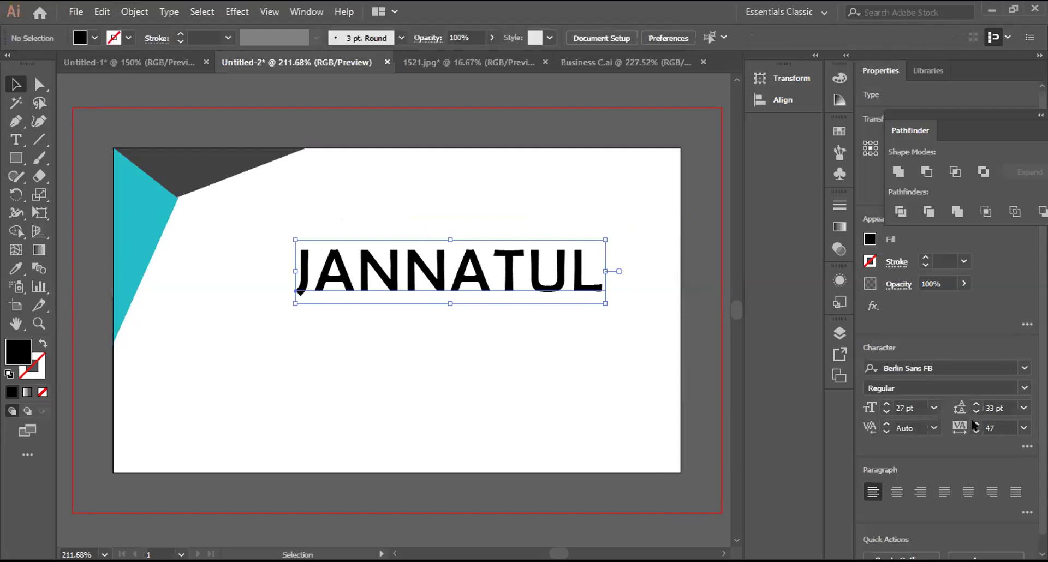
# Step: Colour the two N letters of JANNATUL red
pyautogui.click(14, 141)
pyautogui.click(357, 277)
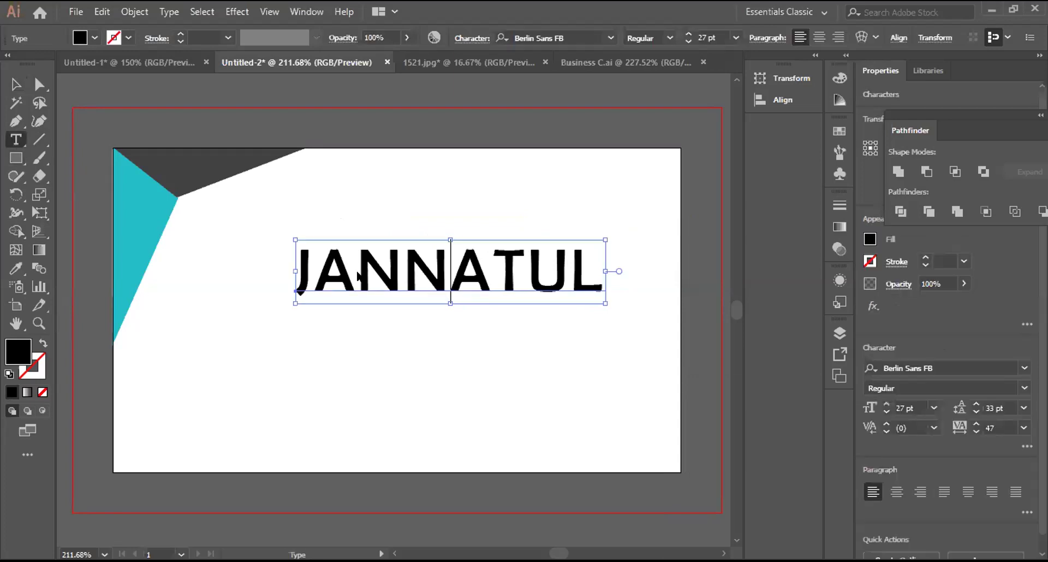
pyautogui.press('Escape')
pyautogui.doubleClick(358, 276)
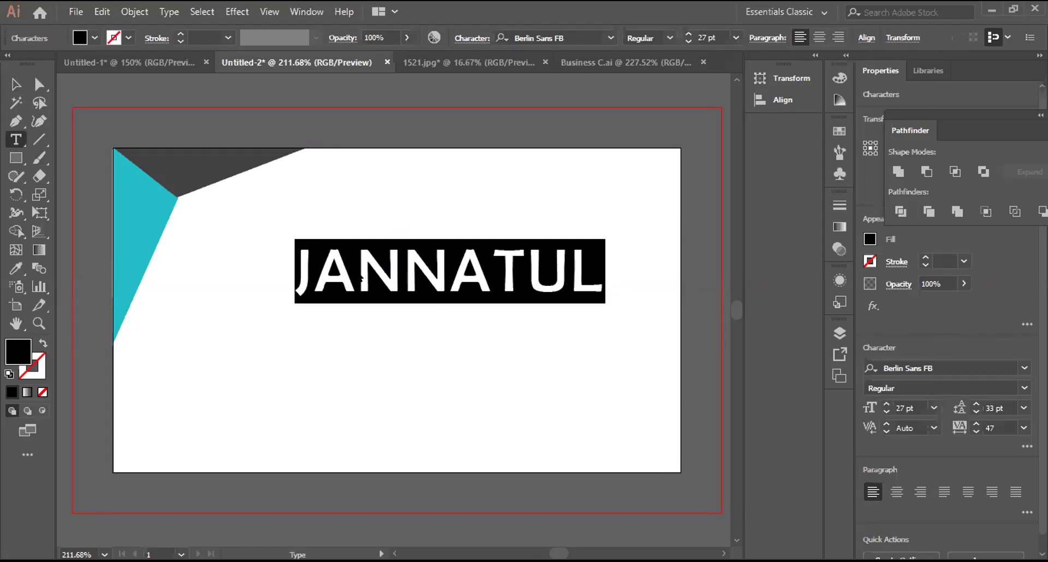
pyautogui.click(358, 276)
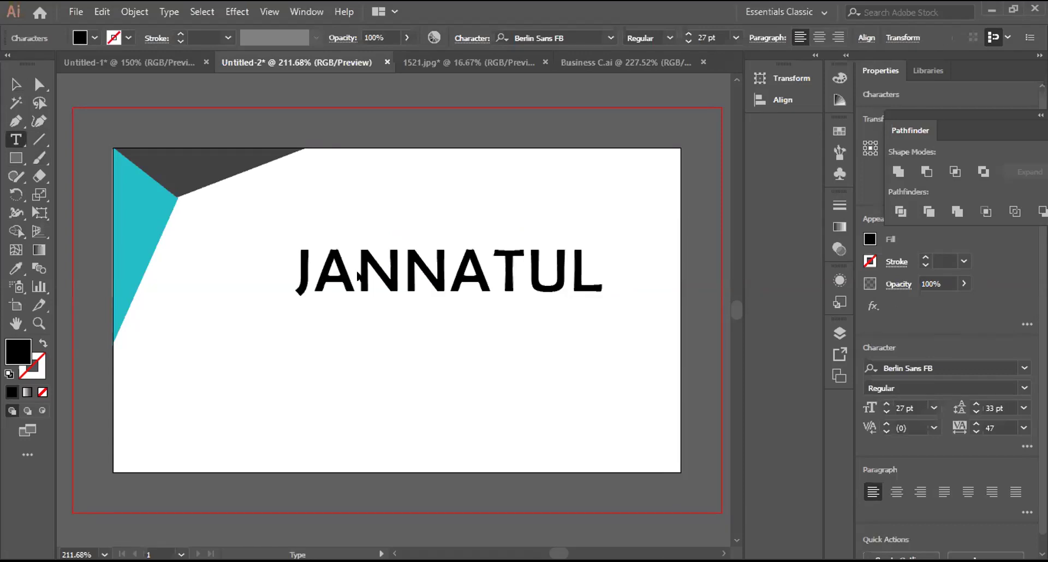
pyautogui.hotkey('shift', 'Right')
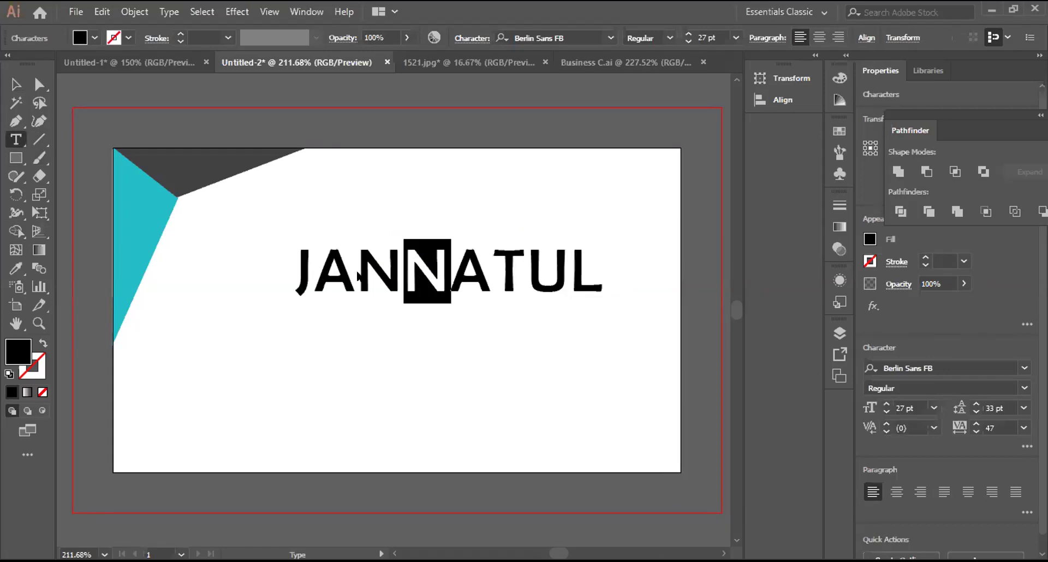
pyautogui.keyDown('shift'); pyautogui.click(357, 277); pyautogui.keyUp('shift')
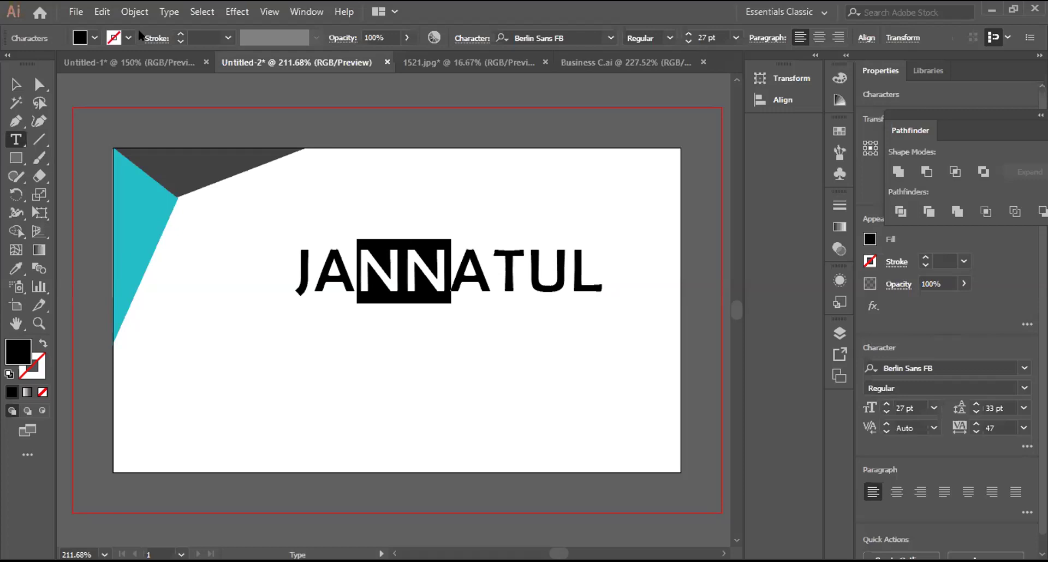
pyautogui.click(92, 34)
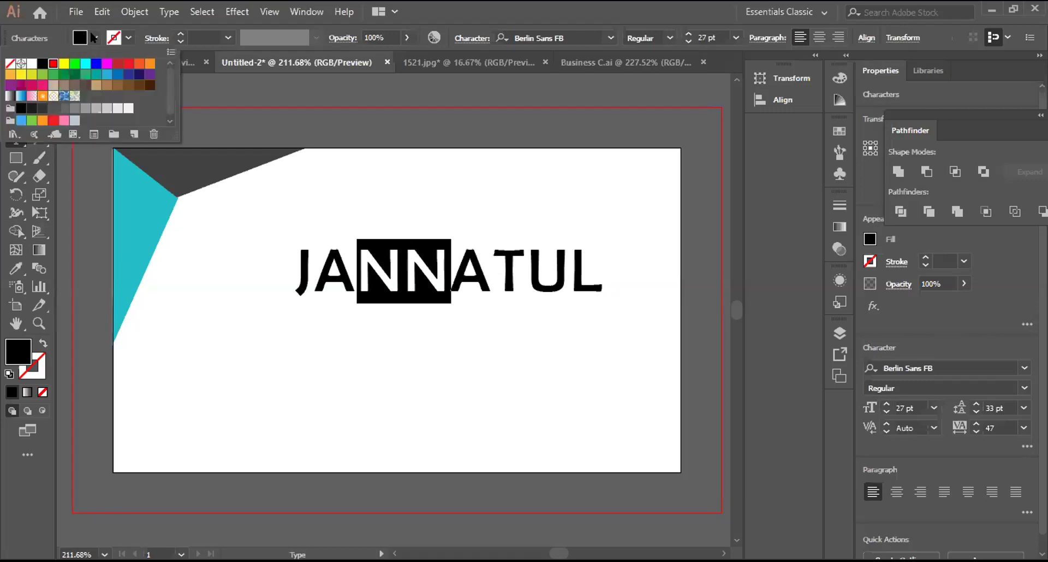
pyautogui.click(53, 63)
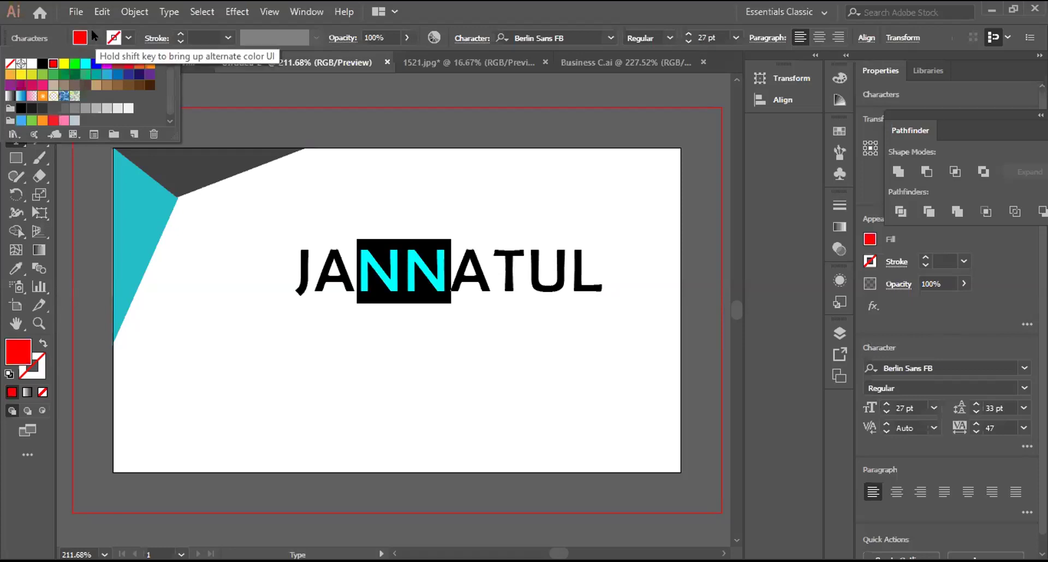
pyautogui.press('Escape')
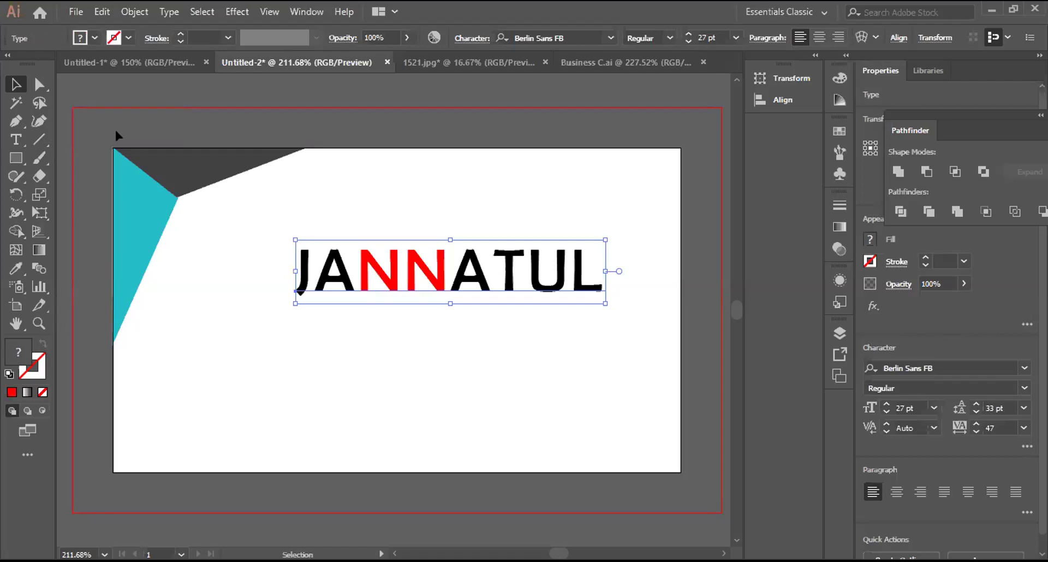
# Step: Colour the closing letters TUL dark green
pyautogui.click(19, 141)
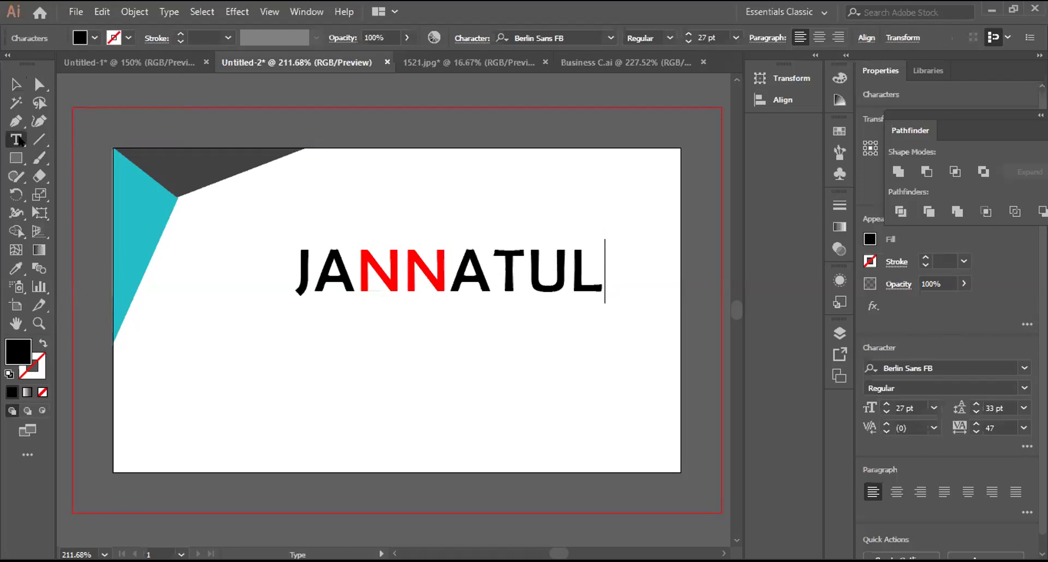
pyautogui.hotkey('shift', 'Left')
pyautogui.hotkey('shift', 'Left')
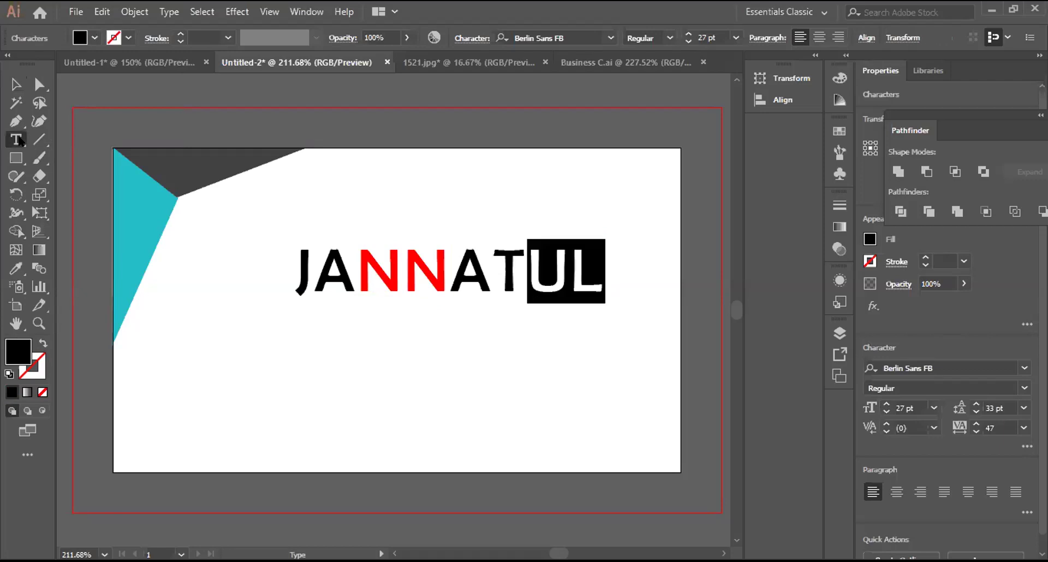
pyautogui.hotkey('shift', 'Left')
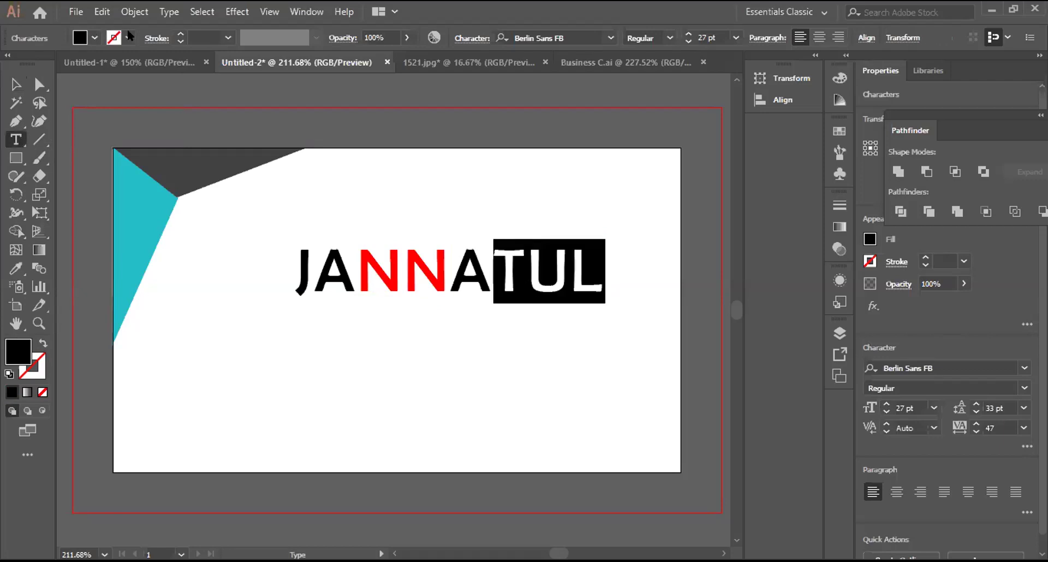
pyautogui.click(128, 33)
pyautogui.press('Down')
pyautogui.press('Right')
pyautogui.press('Right')
pyautogui.press('Right')
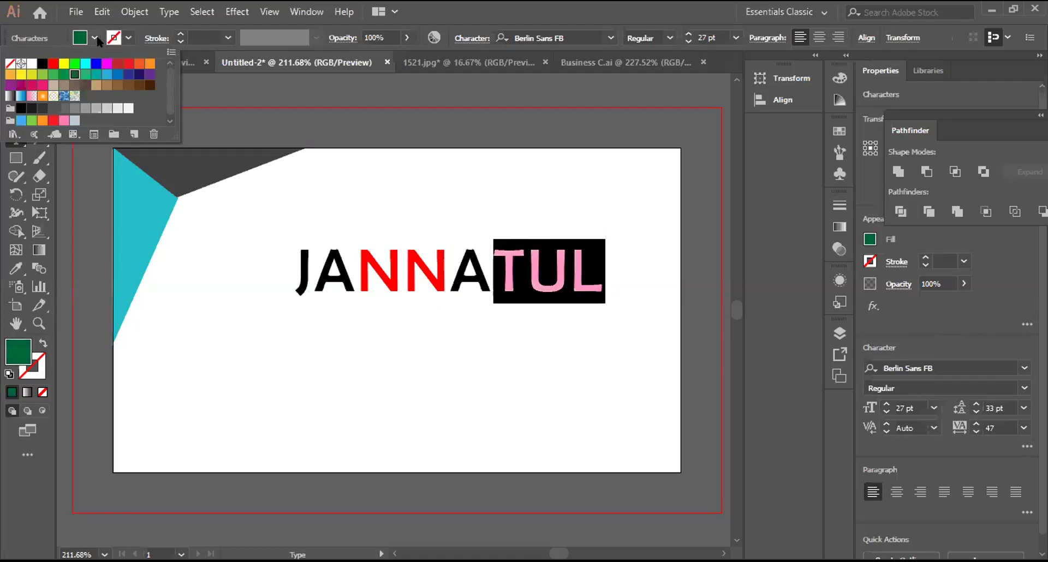
pyautogui.press('Escape')
pyautogui.press('Escape')
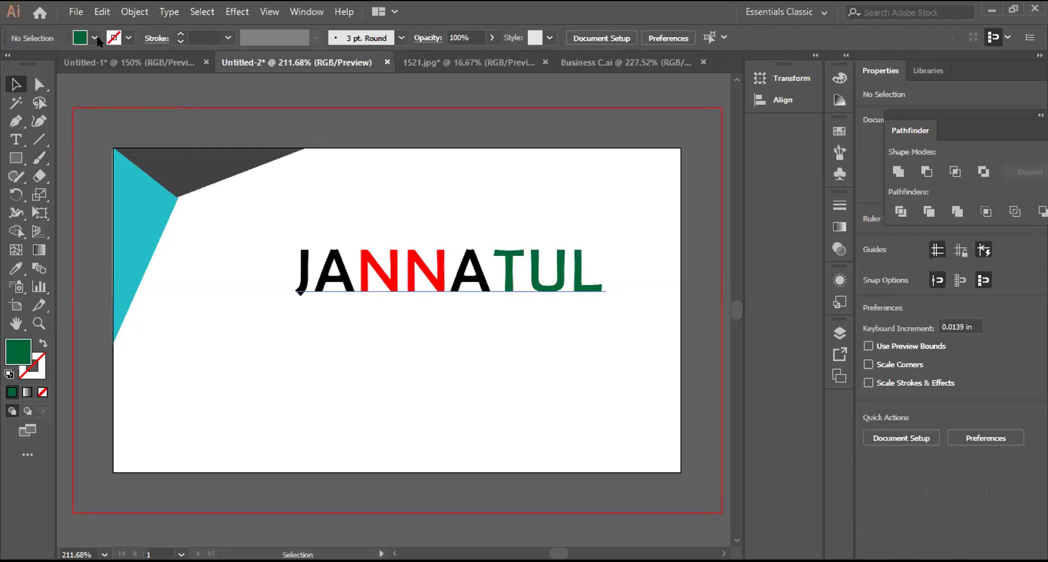
# Step: Move JANNATUL 0.32 in lower, then Alt-drag a duplicate above the original
pyautogui.moveTo(597, 281); pyautogui.dragTo(604, 333)
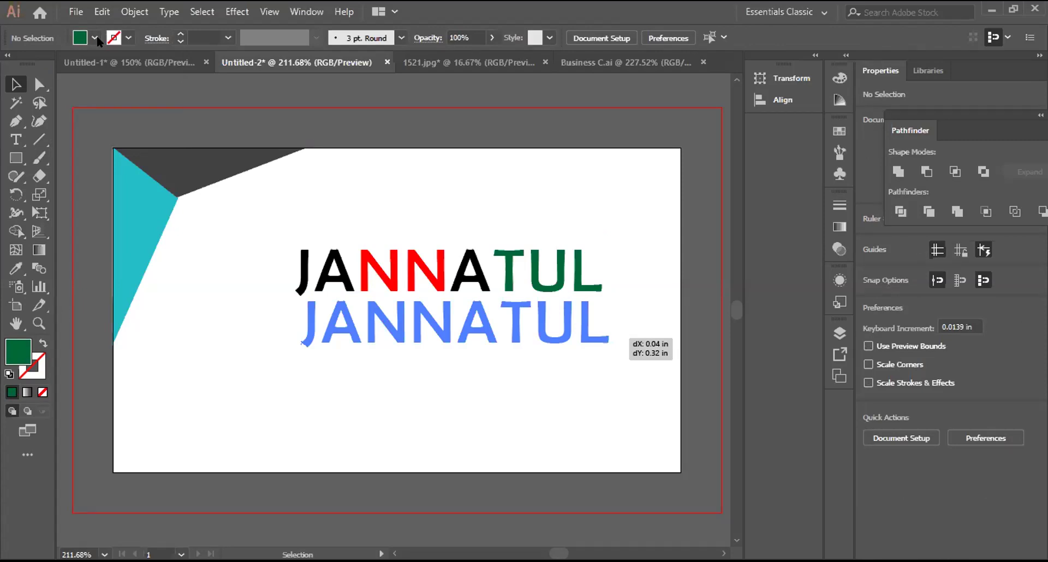
pyautogui.moveTo(604, 333); pyautogui.dragTo(604, 333)
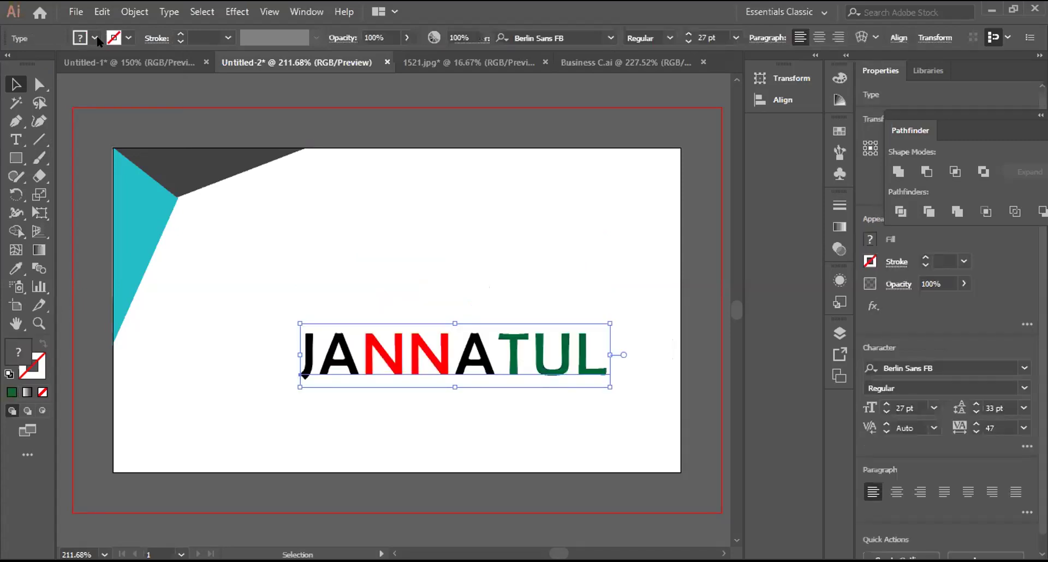
pyautogui.hotkey('ctrl', 'shift', 'a')
pyautogui.moveTo(604, 341); pyautogui.dragTo(593, 238)
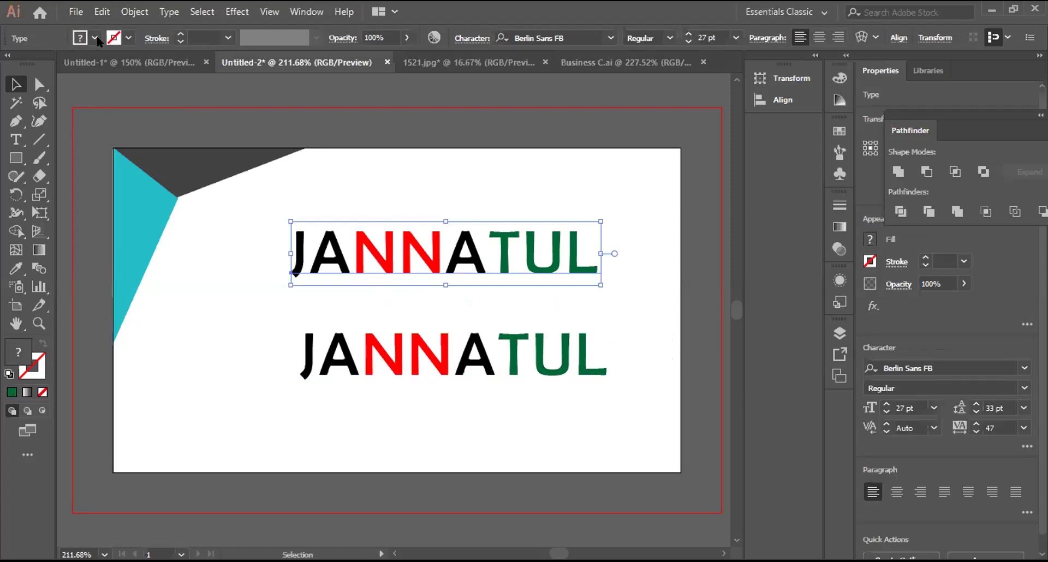
pyautogui.rightClick(418, 250)
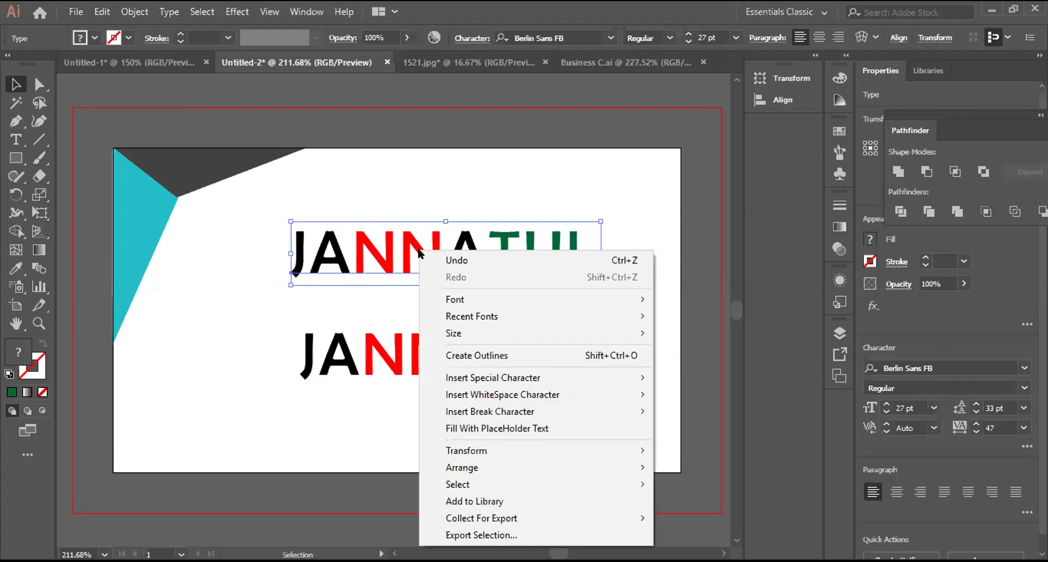
# Step: Convert the upper JANNATUL to outlines and ungroup its letters
pyautogui.click(509, 355)
pyautogui.rightClick(542, 374)
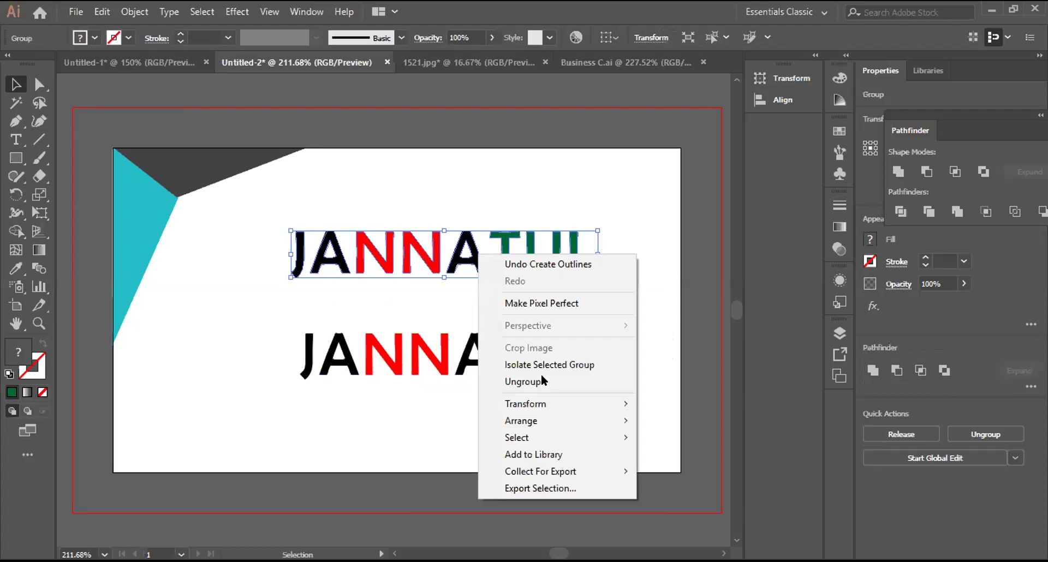
pyautogui.click(542, 374)
pyautogui.hotkey('ctrl', 'shift', 'a')
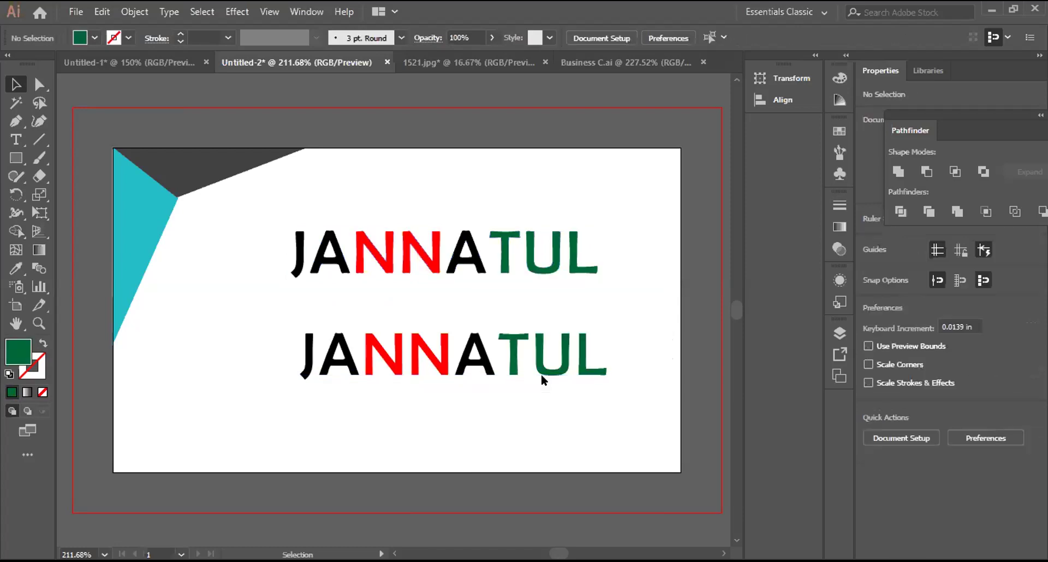
# Step: Fill the letters JAN of the upper name with navy
pyautogui.moveTo(288, 224); pyautogui.dragTo(326, 265)
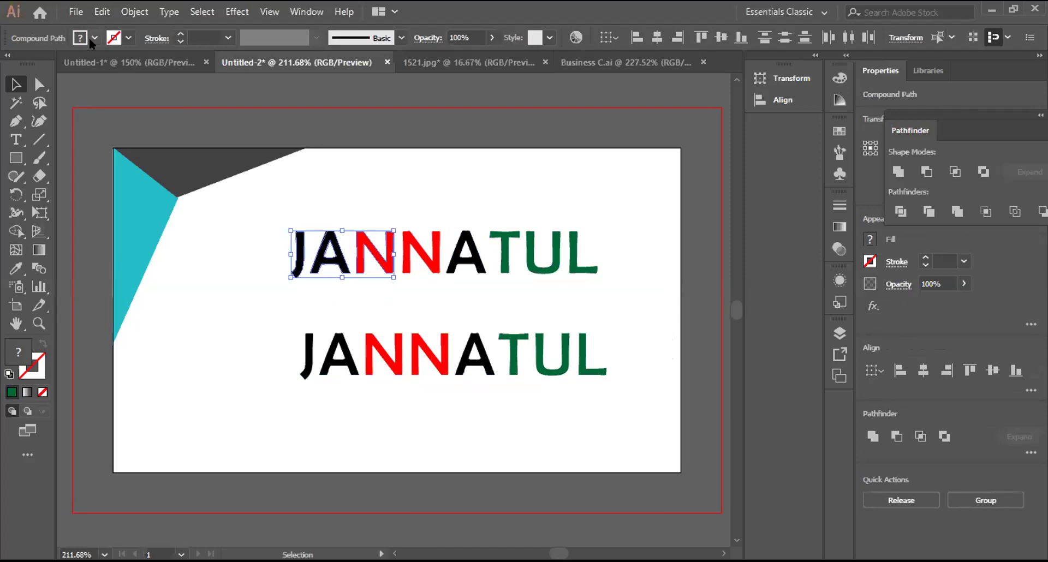
pyautogui.click(89, 38)
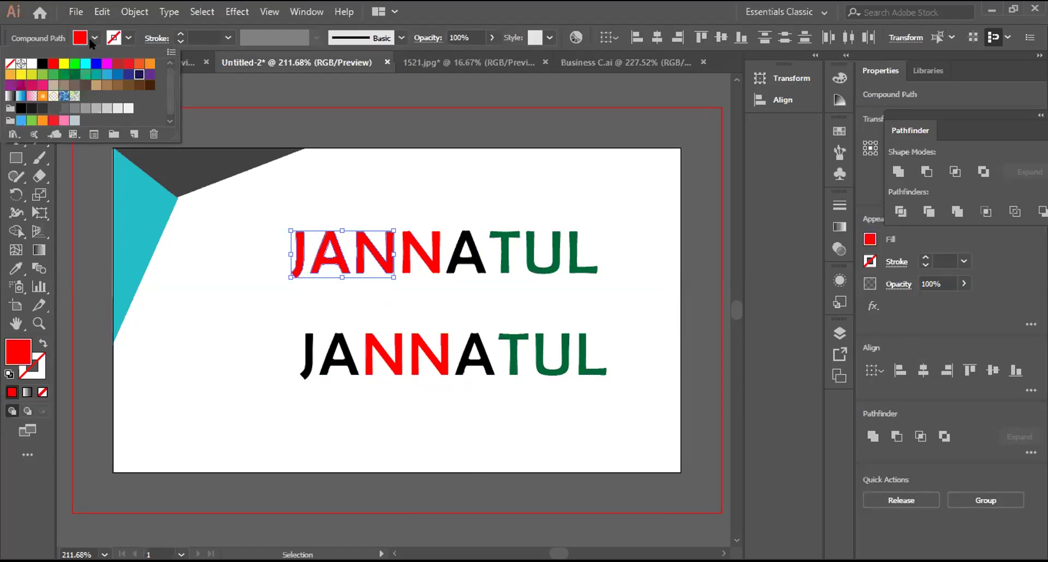
pyautogui.press('Return')
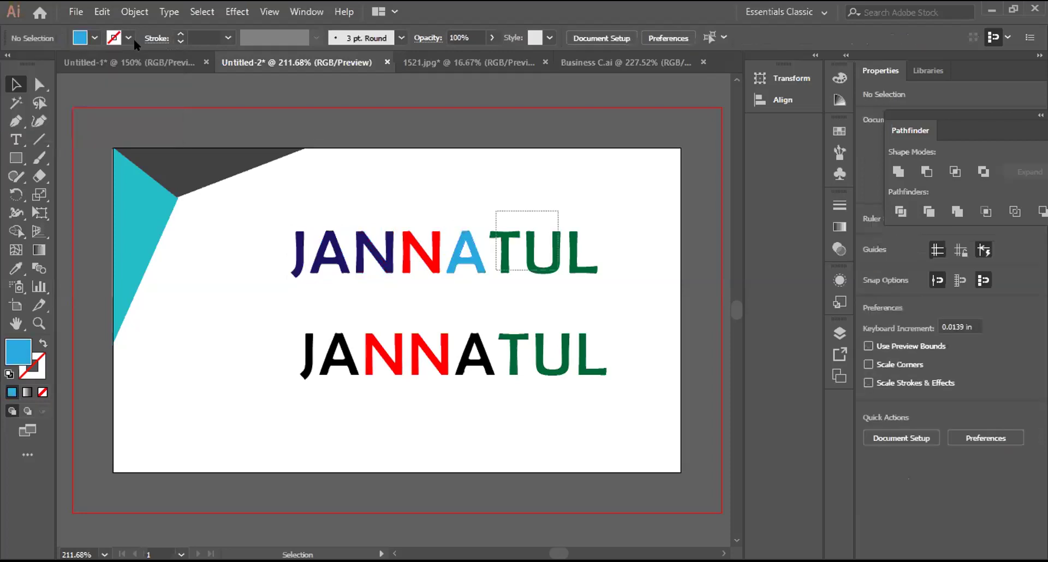
pyautogui.moveTo(558, 270); pyautogui.dragTo(578, 285)
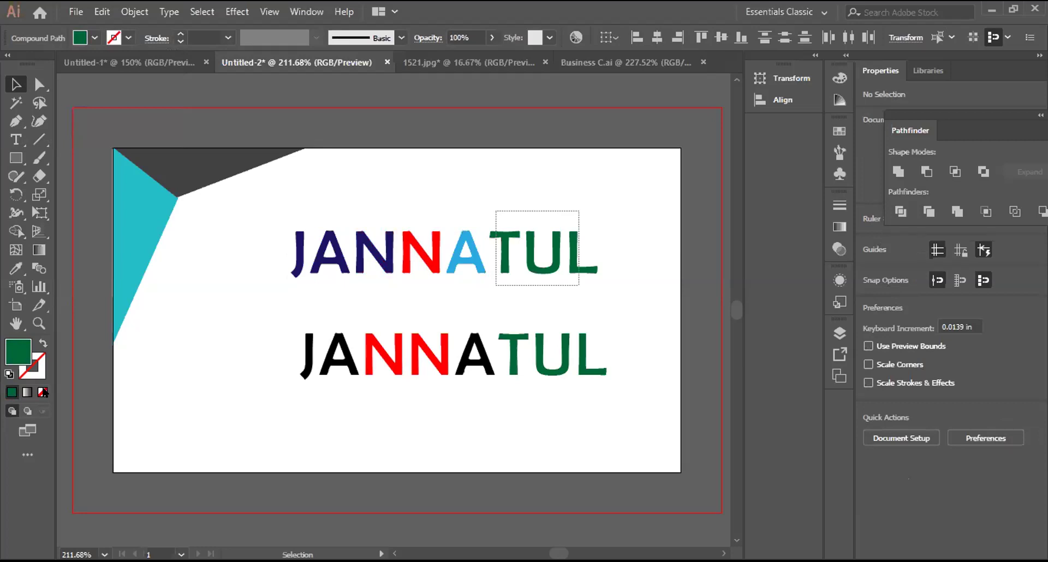
# Step: Give the upper TUL letters a gradient fill ending in pink, then deselect
pyautogui.hotkey('ctrl', 'F9')
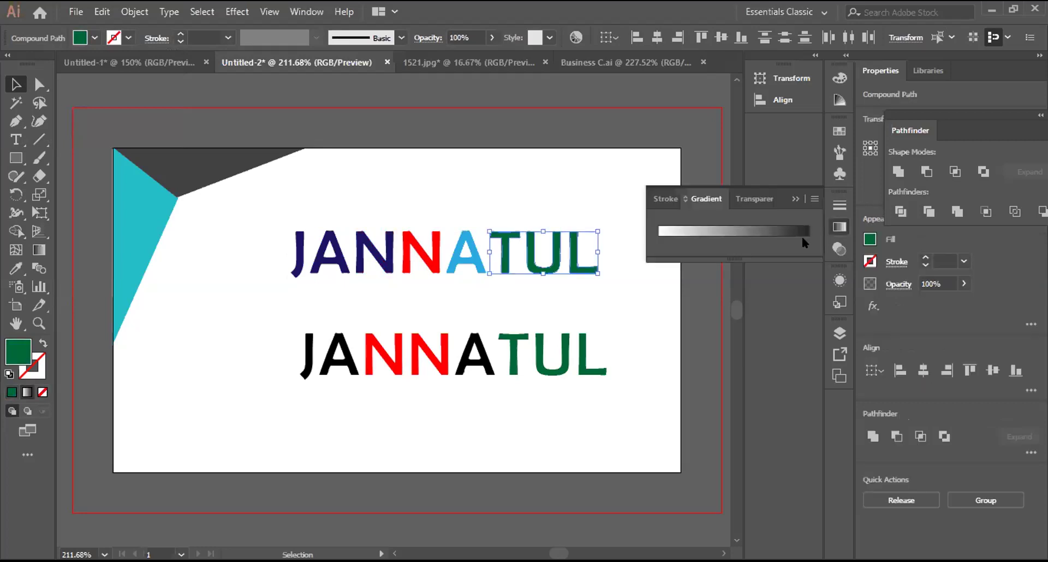
pyautogui.doubleClick(802, 238)
pyautogui.click(770, 300)
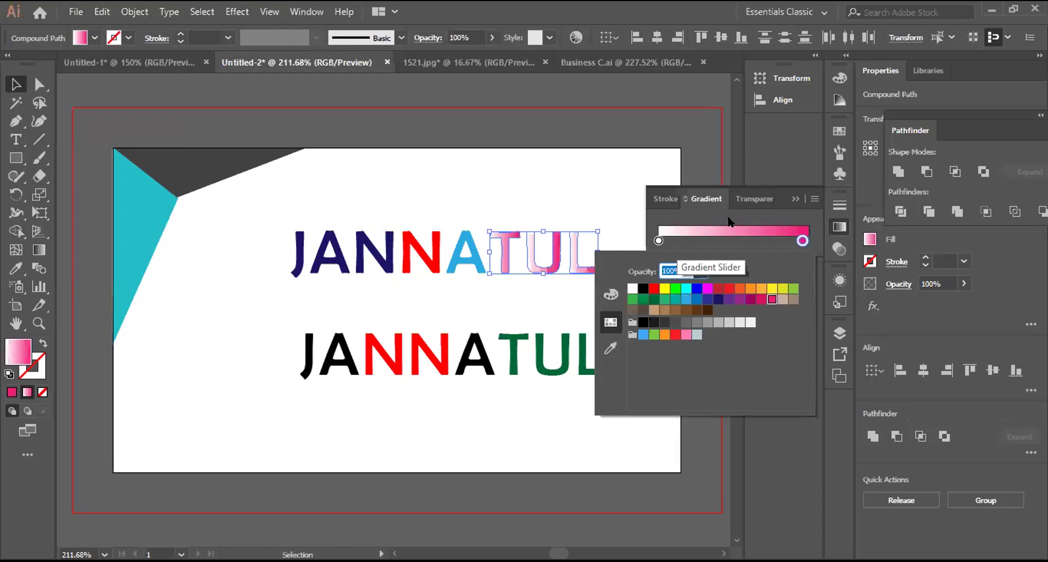
pyautogui.click(785, 231)
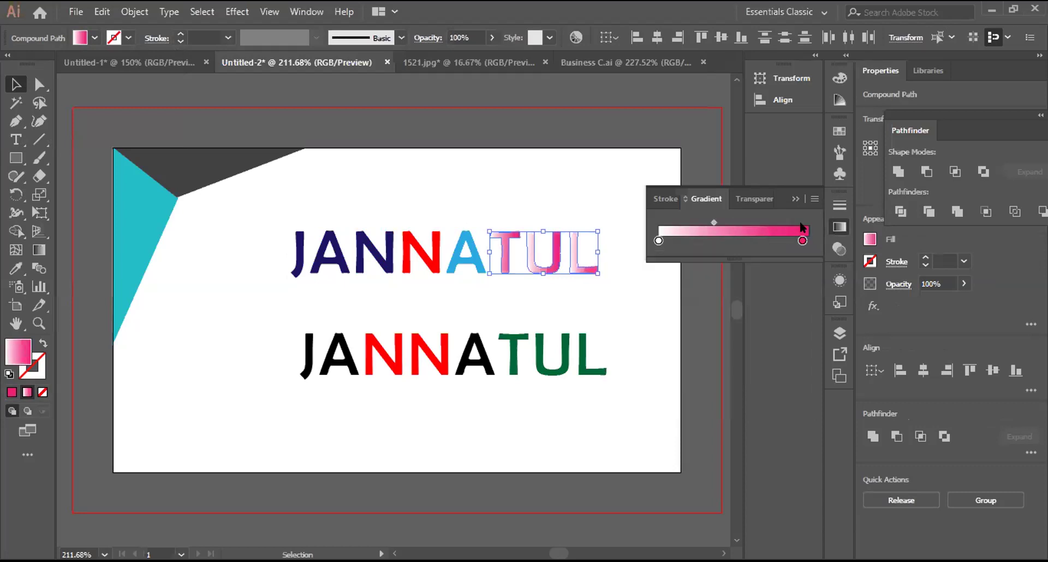
pyautogui.click(656, 131)
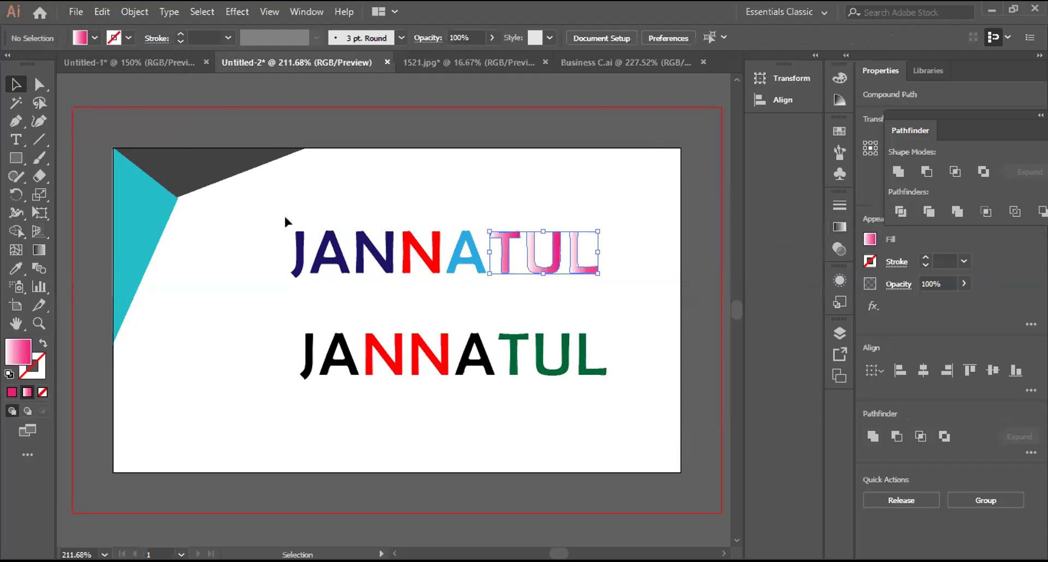
pyautogui.moveTo(285, 217); pyautogui.dragTo(557, 256)
pyautogui.rightClick(550, 252)
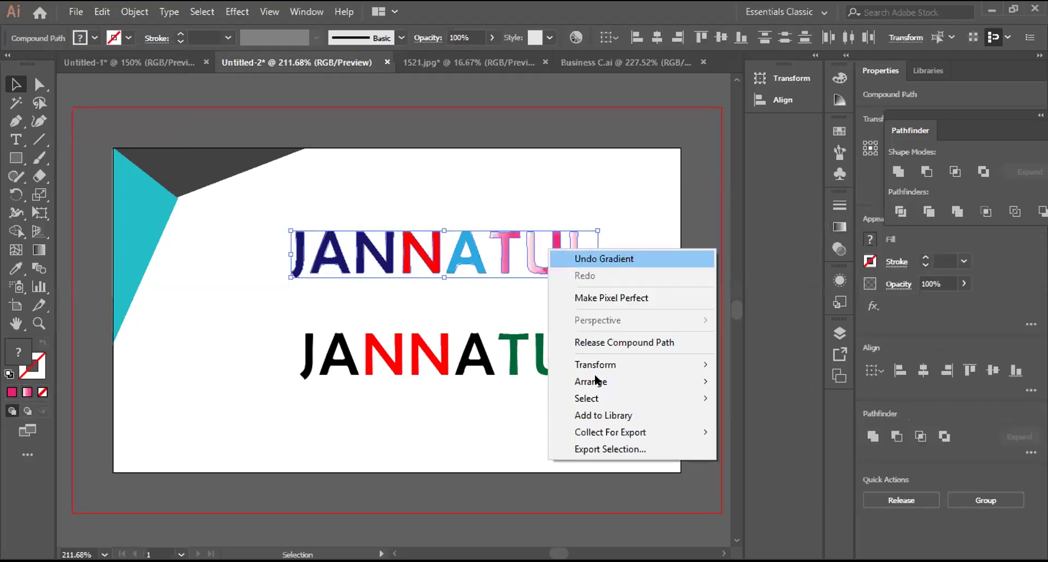
pyautogui.click(607, 277)
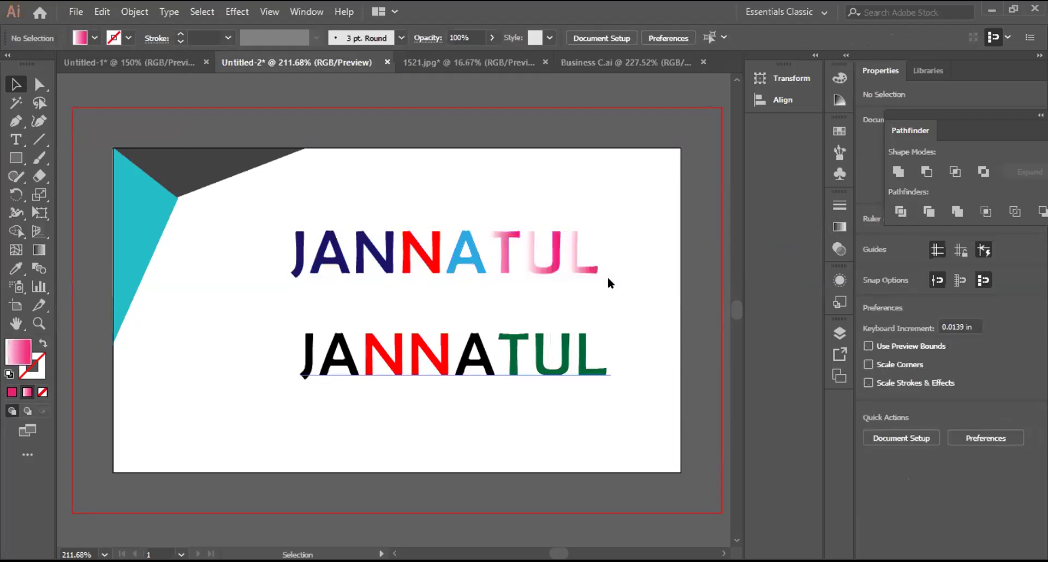
# Step: Outline the lower JANNATUL and fill it with the pink gradient
pyautogui.hotkey('ctrl', 'z')
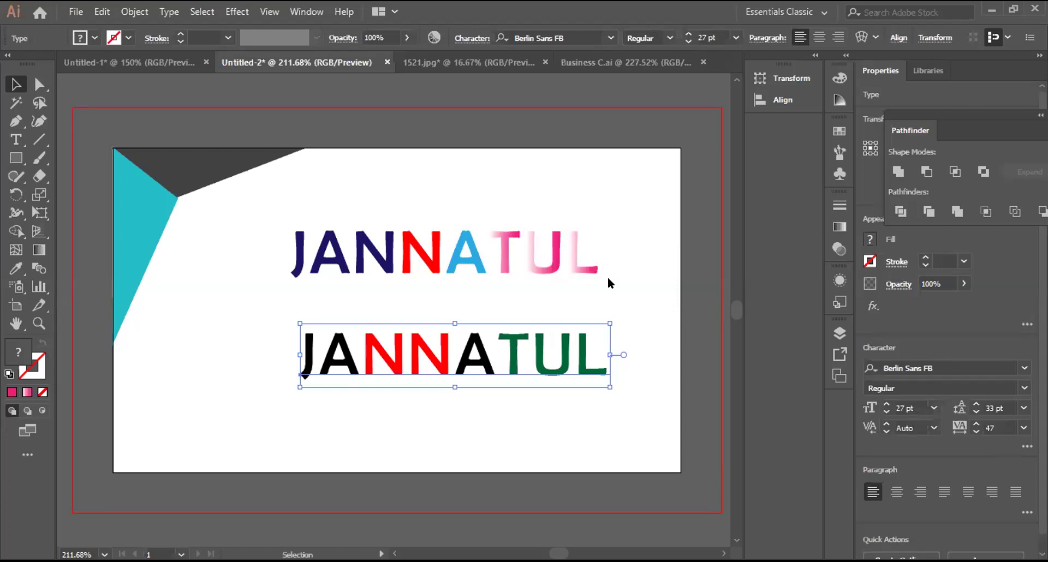
pyautogui.rightClick(577, 152)
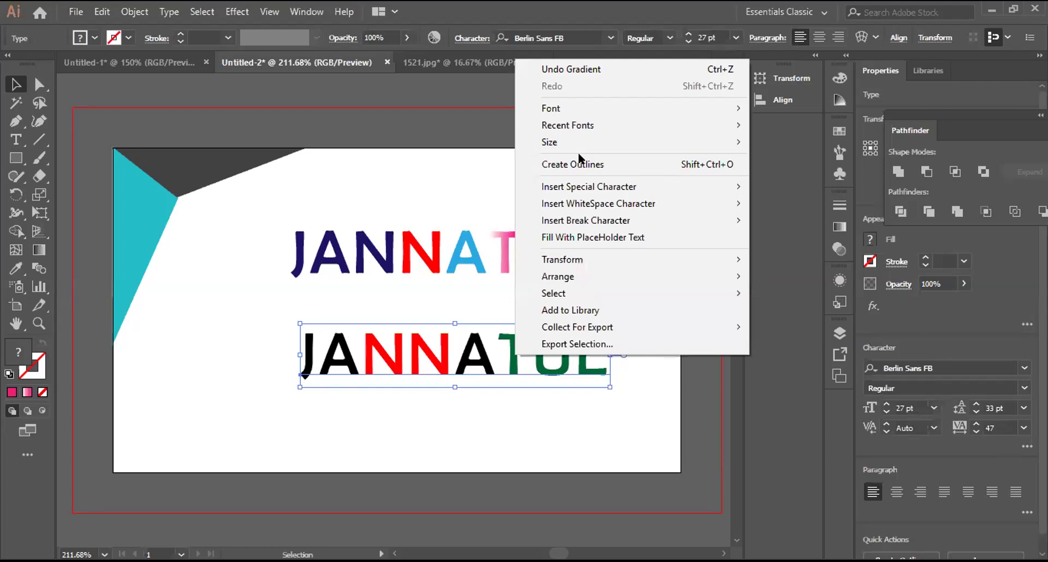
pyautogui.click(578, 163)
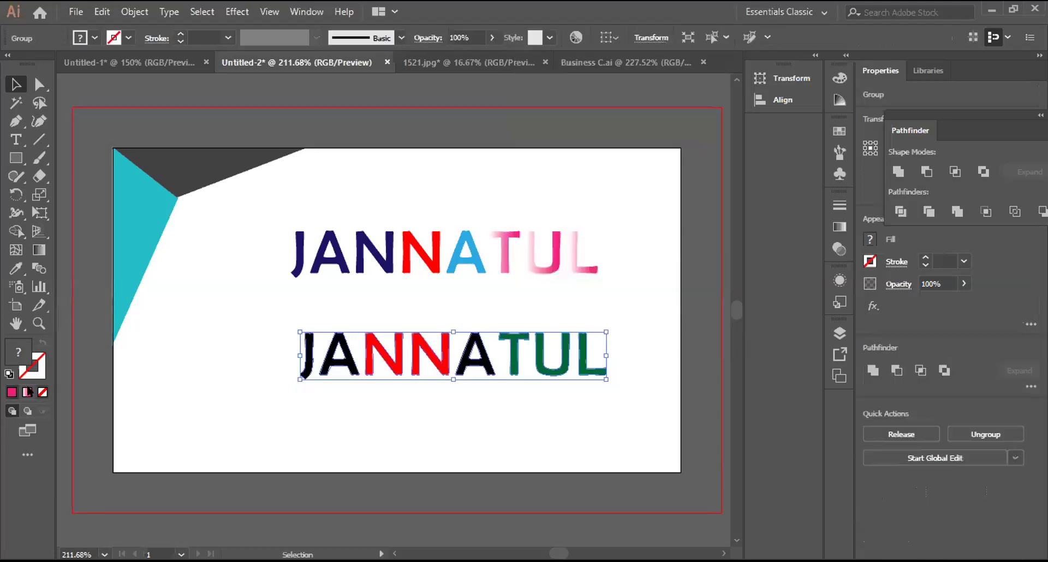
pyautogui.click(26, 391)
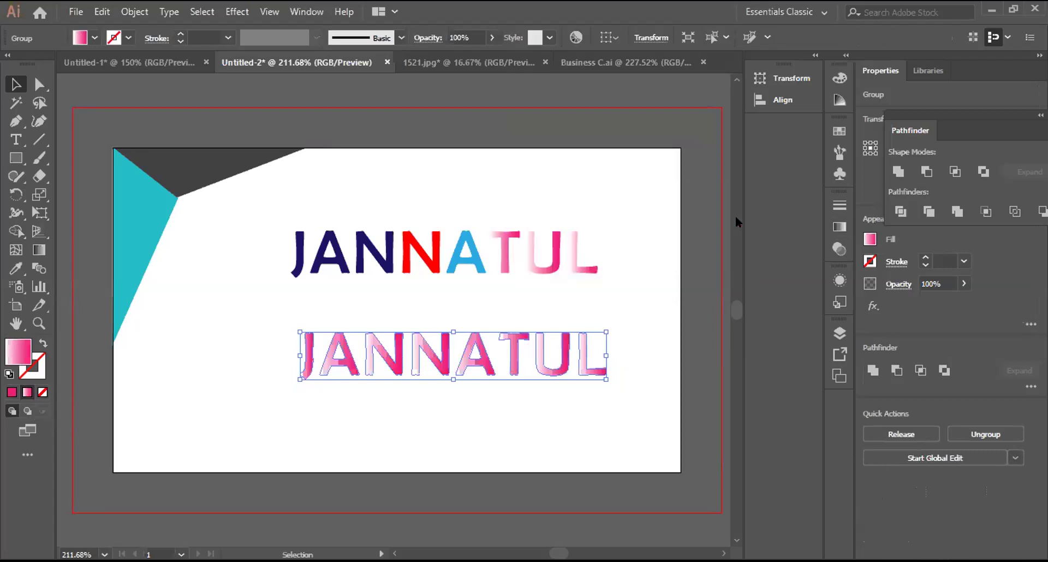
pyautogui.click(735, 219)
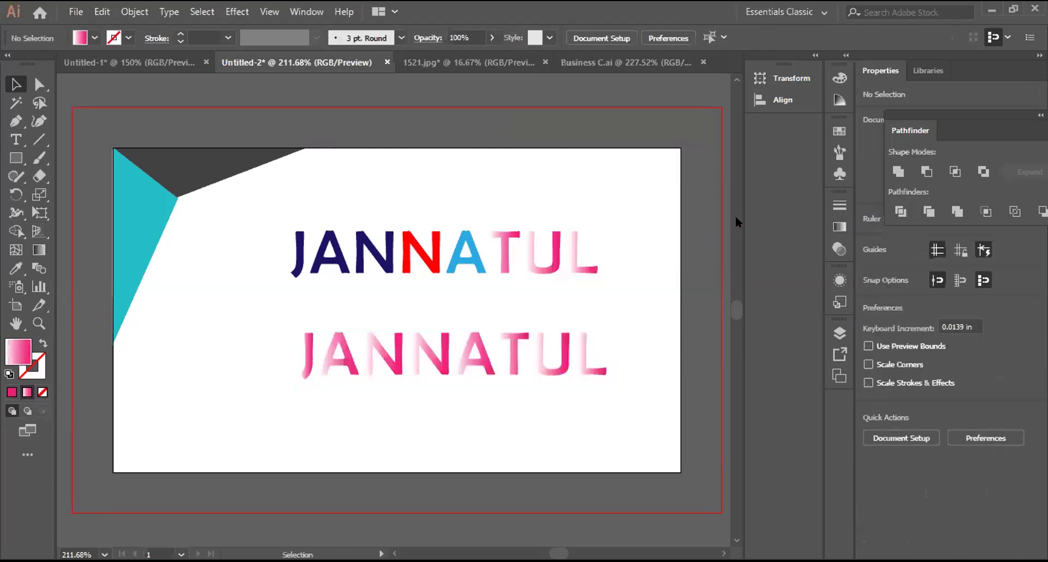
# Step: Undo to the live lower text, then re-create its outlines and reapply the gradient
pyautogui.click(16, 141)
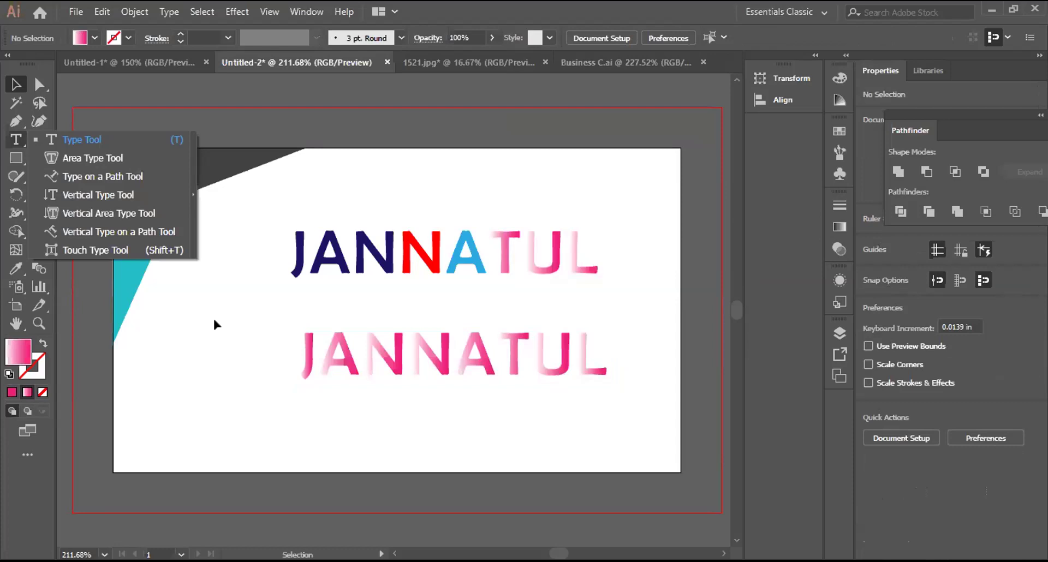
pyautogui.hotkey('ctrl', 'z')
pyautogui.click(304, 375)
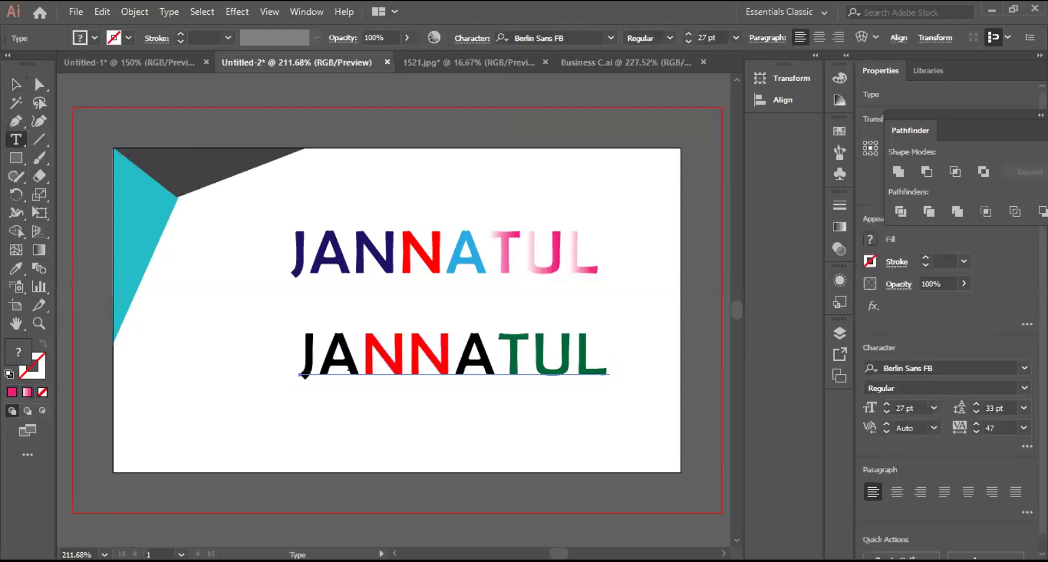
pyautogui.press('Escape')
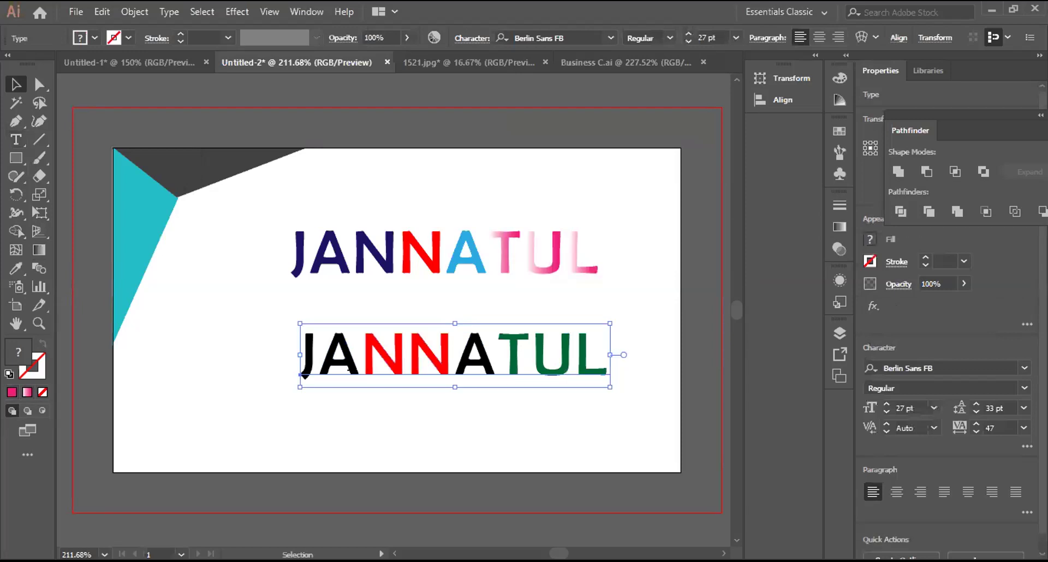
pyautogui.rightClick(478, 171)
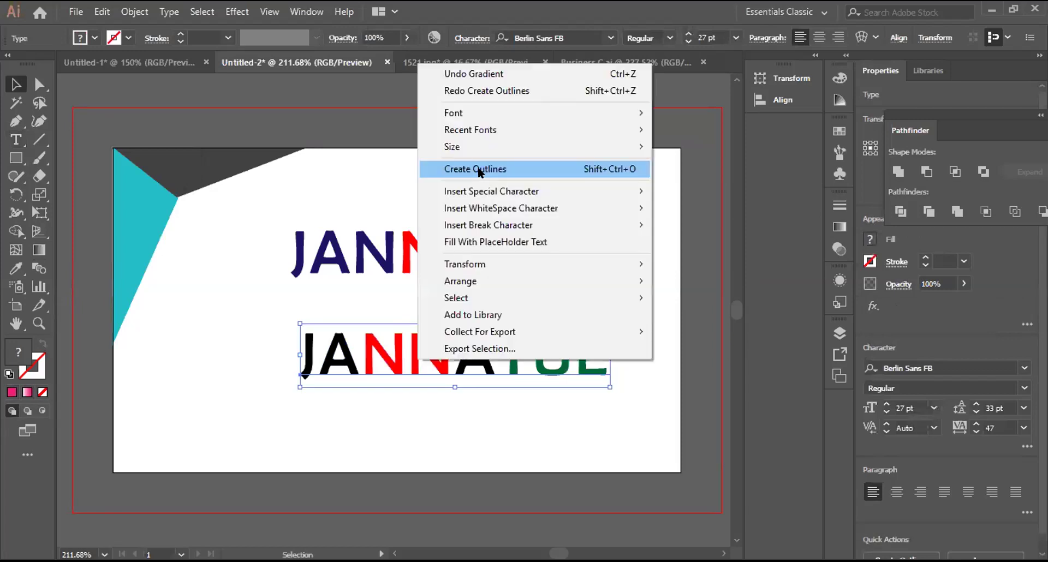
pyautogui.click(479, 171)
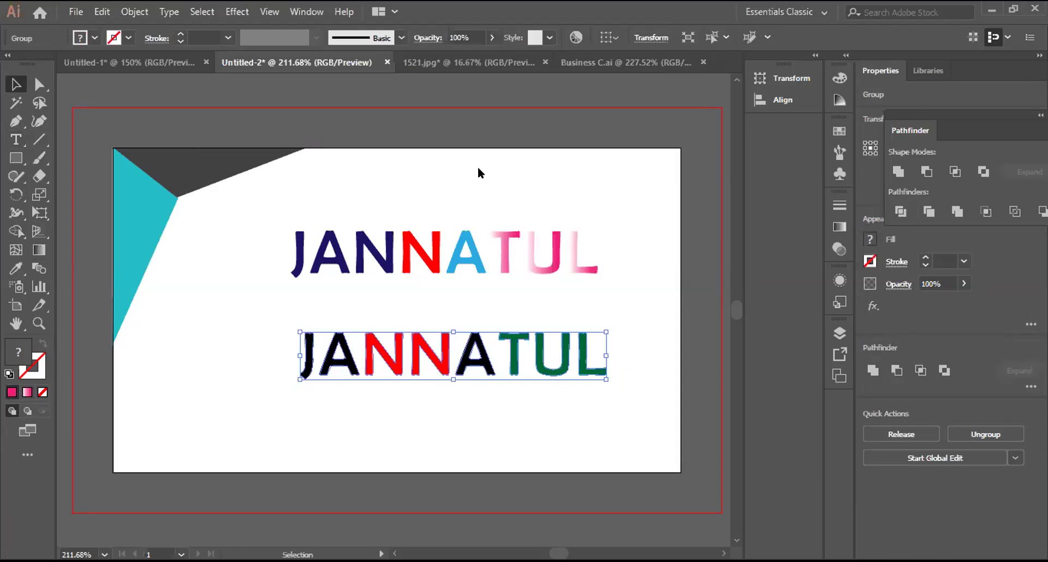
pyautogui.click(28, 392)
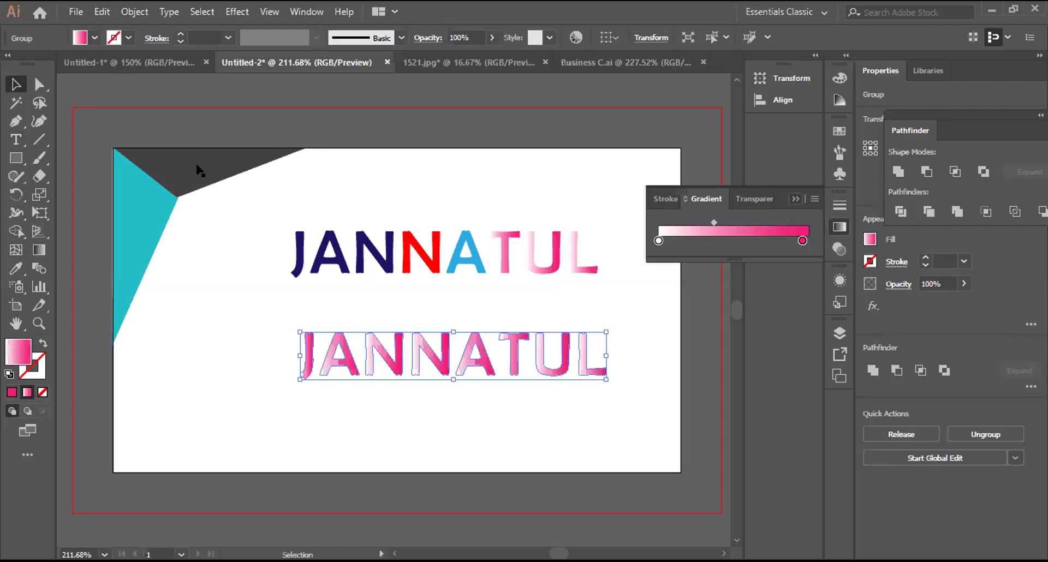
pyautogui.click(146, 364)
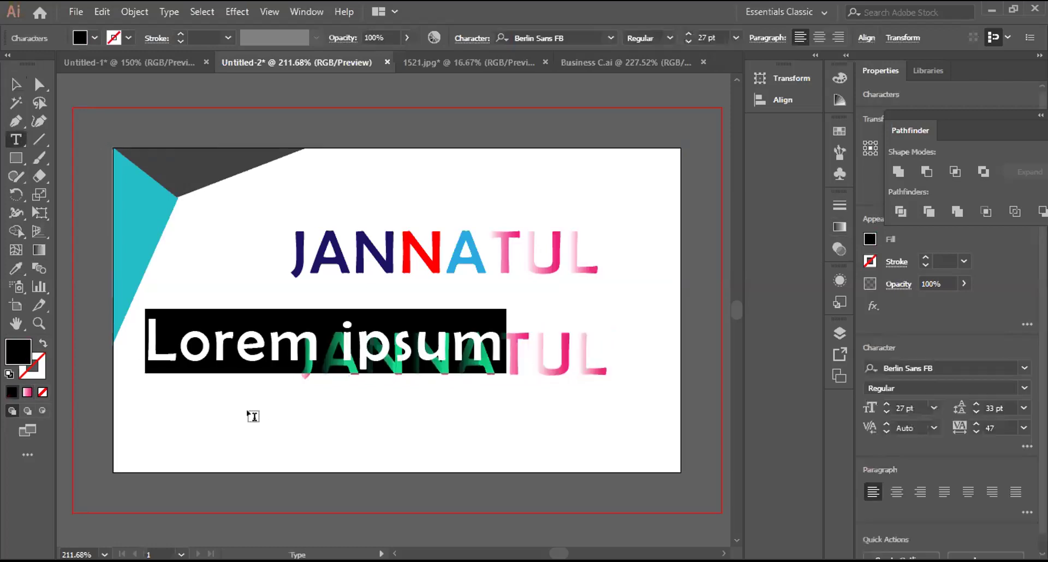
# Step: Type 'mimi', give it the pink gradient, and move it onto the teal shape
pyautogui.write('mimi')
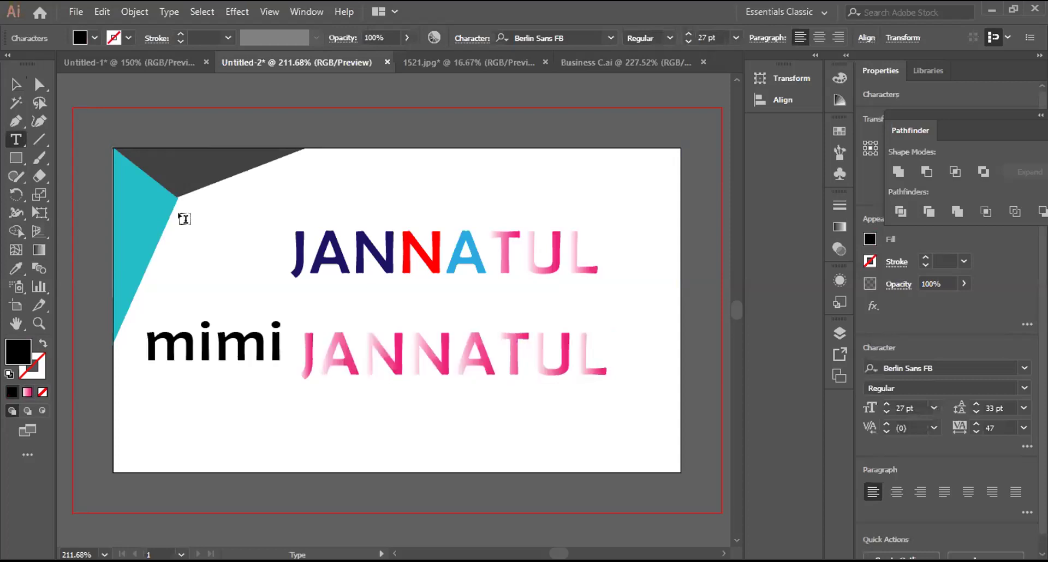
pyautogui.press('Escape')
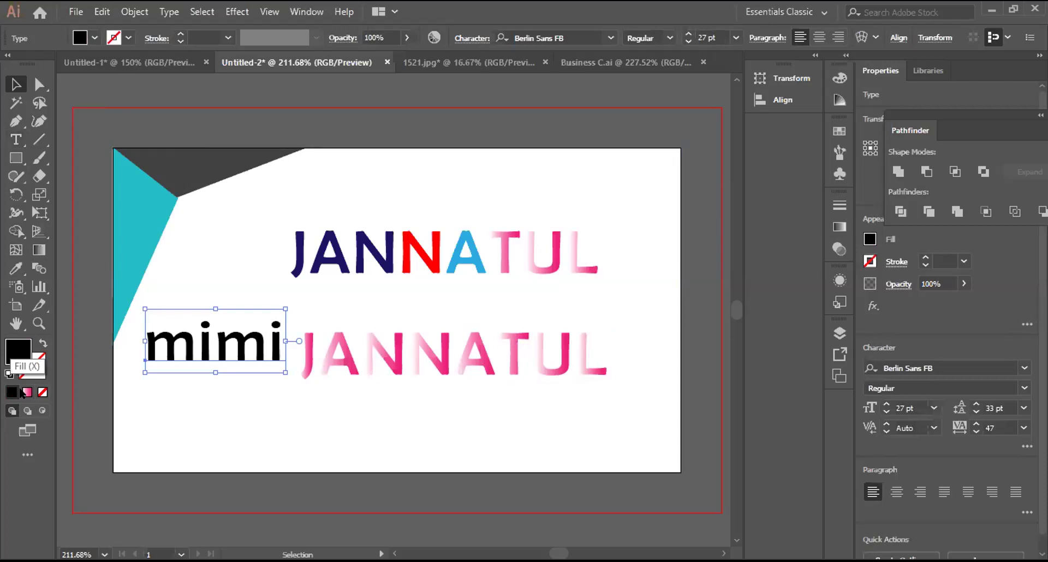
pyautogui.click(25, 392)
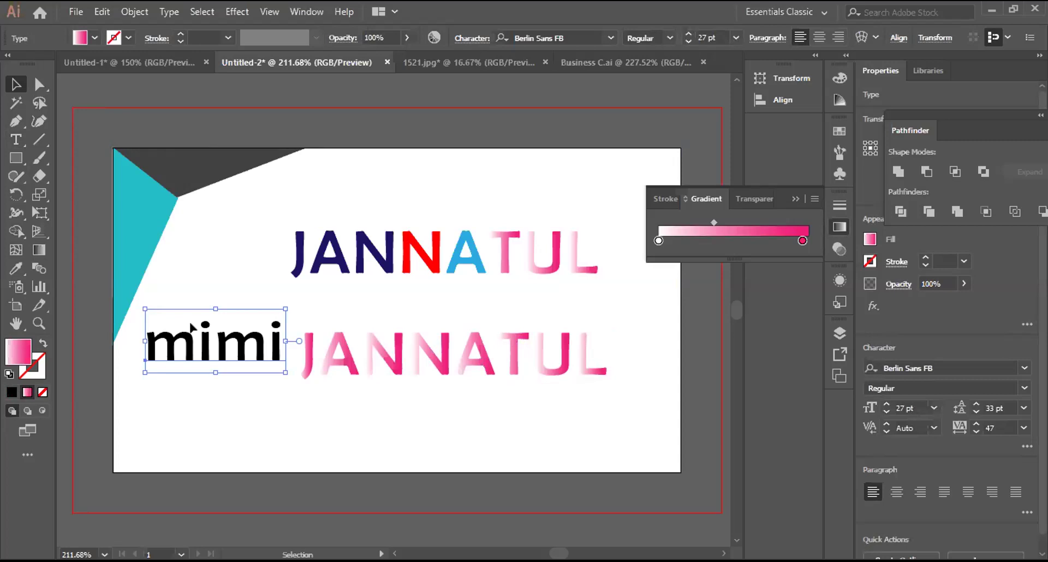
pyautogui.moveTo(210, 350); pyautogui.dragTo(195, 308)
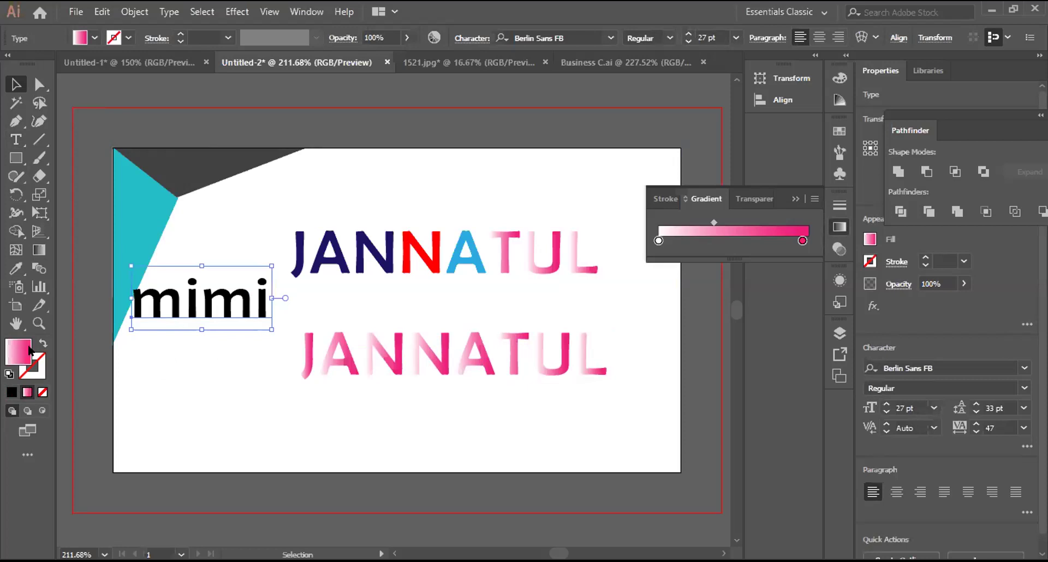
# Step: Convert mimi to outlines, reapply the gradient, and shift it slightly lower
pyautogui.rightClick(201, 304)
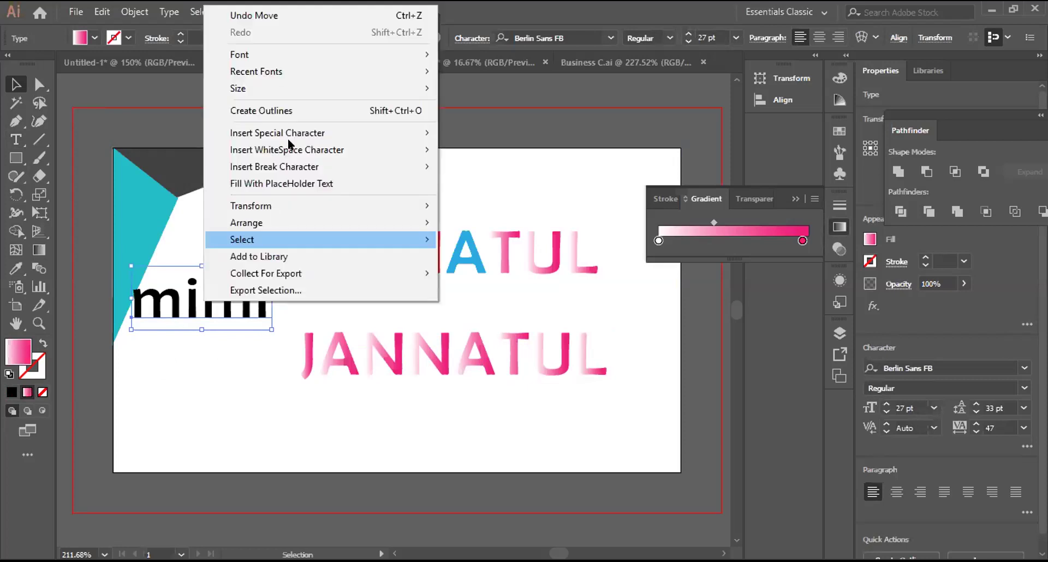
pyautogui.click(276, 111)
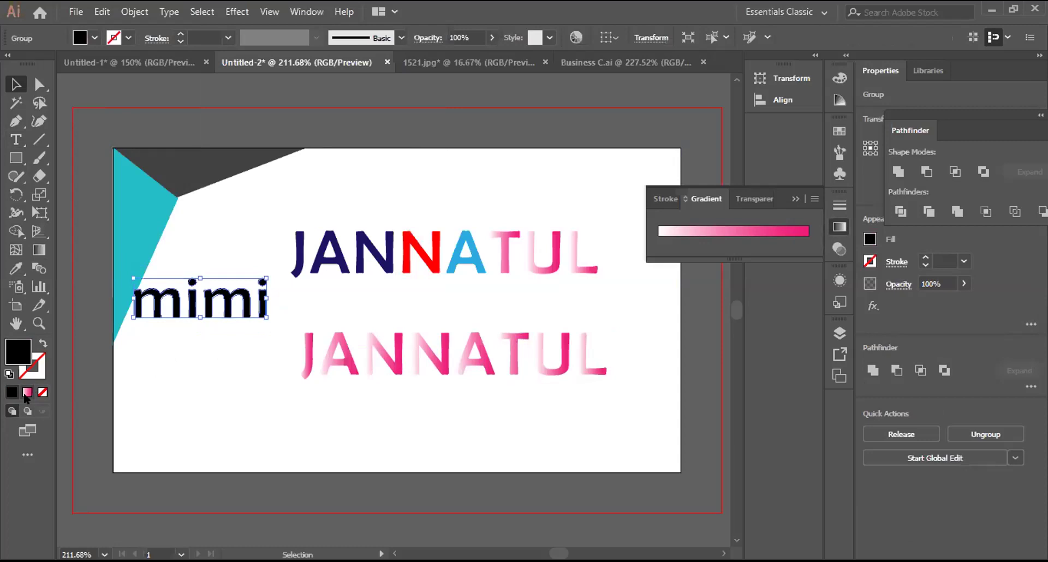
pyautogui.click(27, 392)
pyautogui.moveTo(216, 295); pyautogui.dragTo(210, 338)
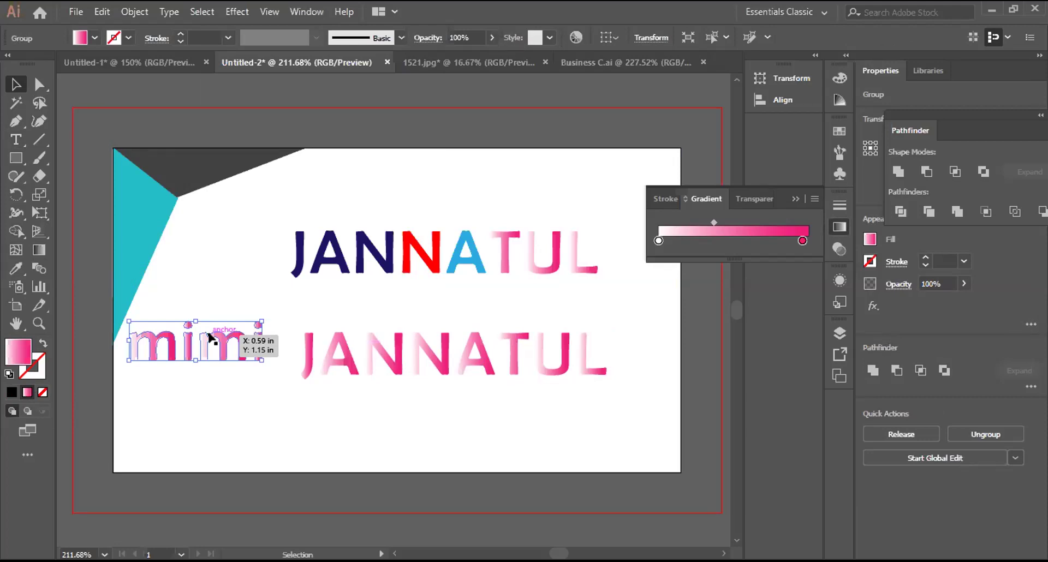
pyautogui.moveTo(209, 334); pyautogui.dragTo(209, 335)
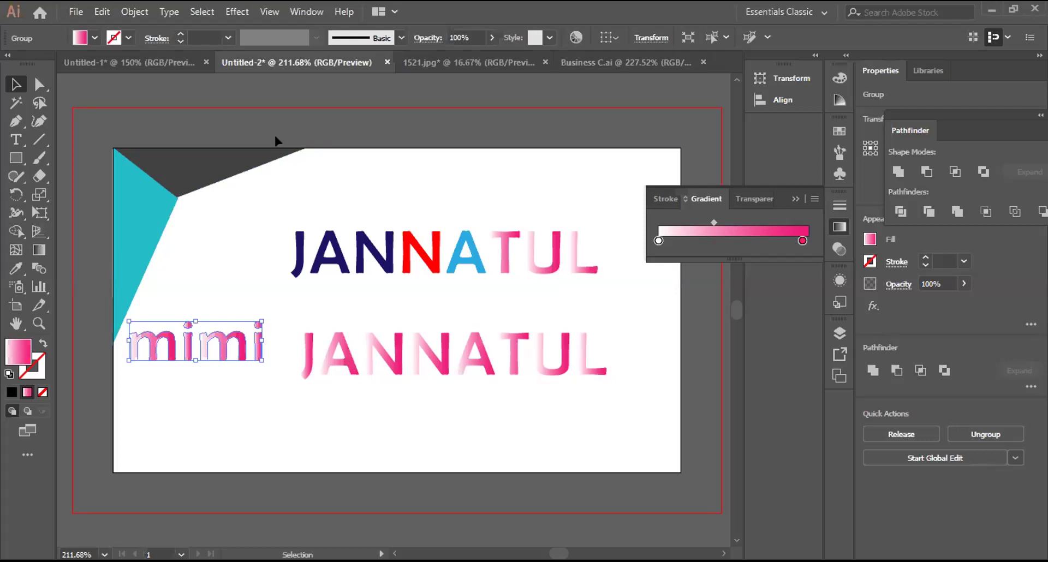
pyautogui.moveTo(15, 139)
pyautogui.mouseDown()
pyautogui.moveTo(98, 160)
pyautogui.moveTo(129, 155)
pyautogui.moveTo(151, 181)
pyautogui.moveTo(29, 100)
pyautogui.mouseUp()
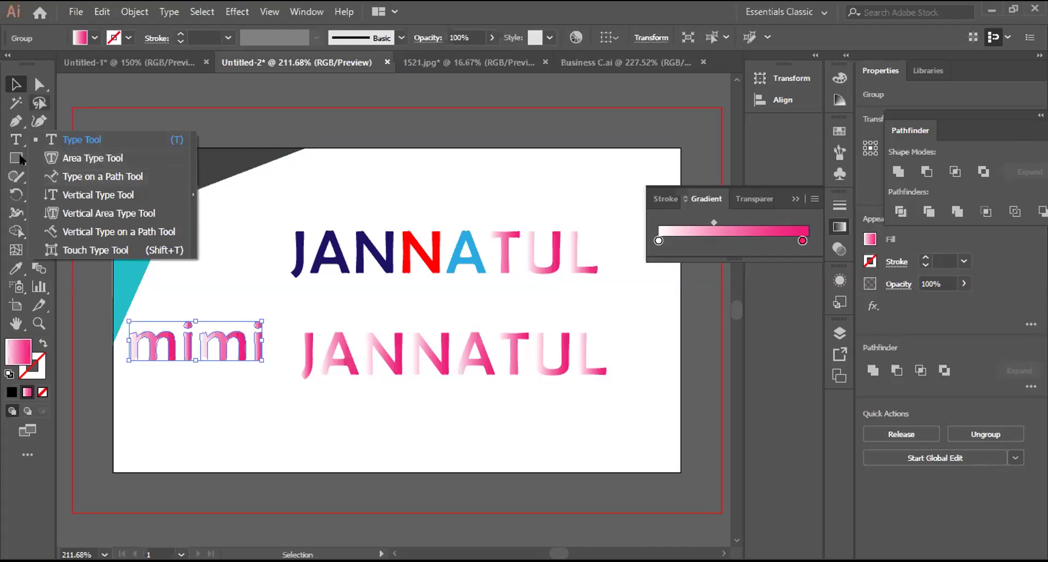
# Step: Delete the mimi text and the lower gradient JANNATUL
pyautogui.click(226, 376)
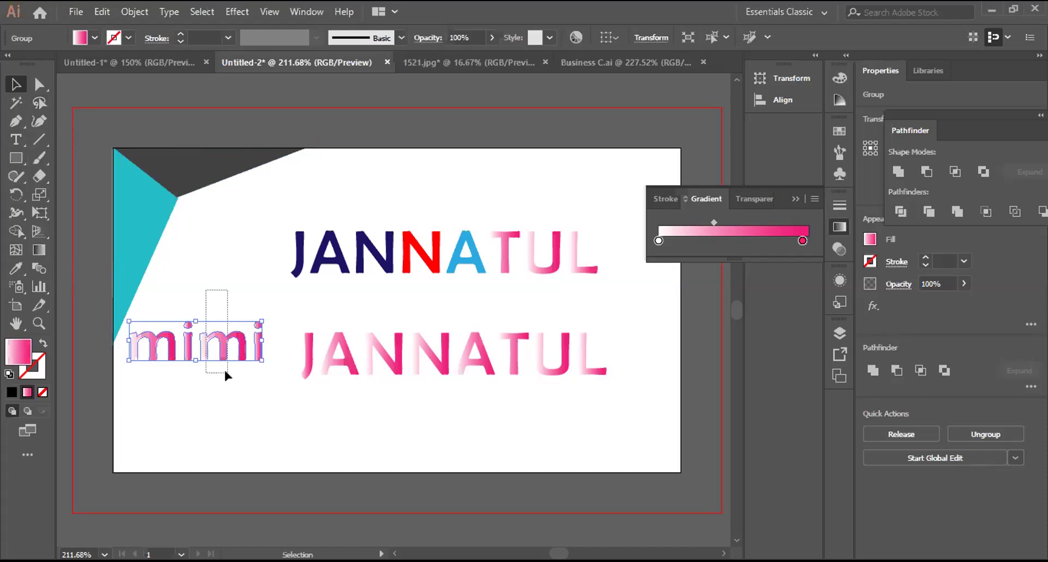
pyautogui.press('Delete')
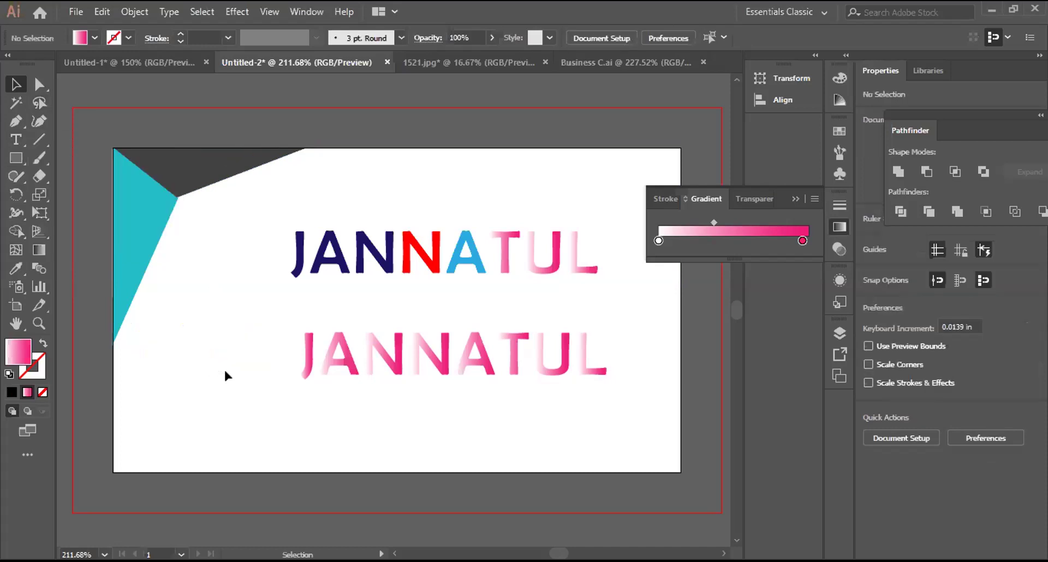
pyautogui.hotkey('ctrl', 'z')
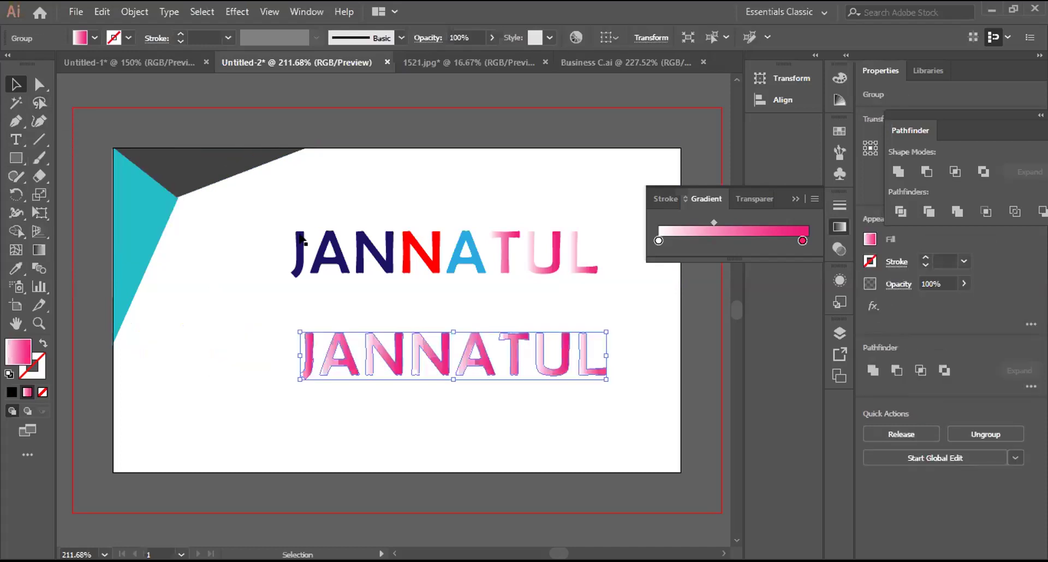
pyautogui.hotkey('ctrl', 'z')
pyautogui.click(302, 240)
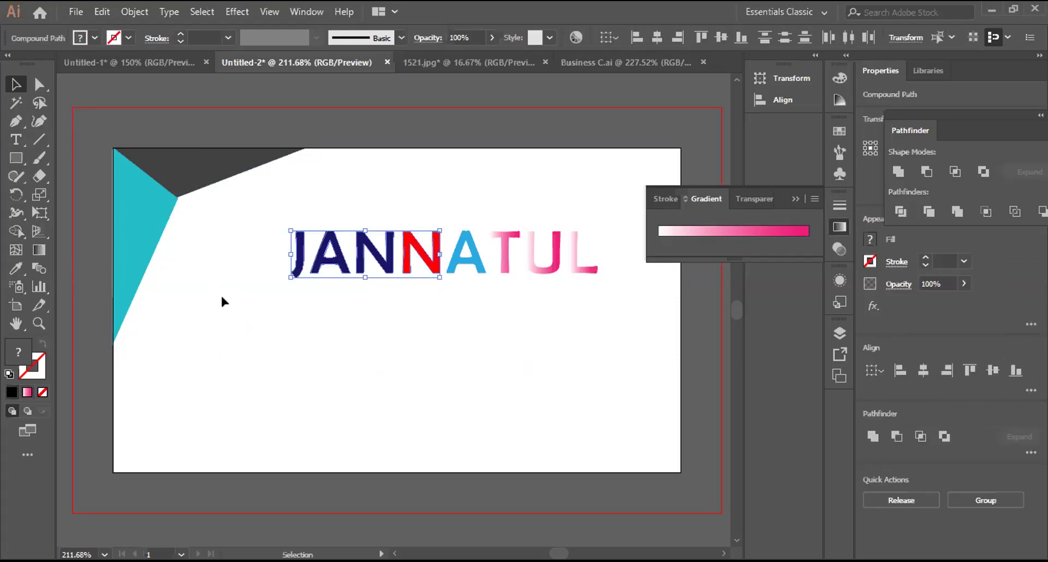
# Step: Draw a curved arc with the Pen tool, with no fill and a black stroke
pyautogui.click(15, 120)
pyautogui.click(336, 407)
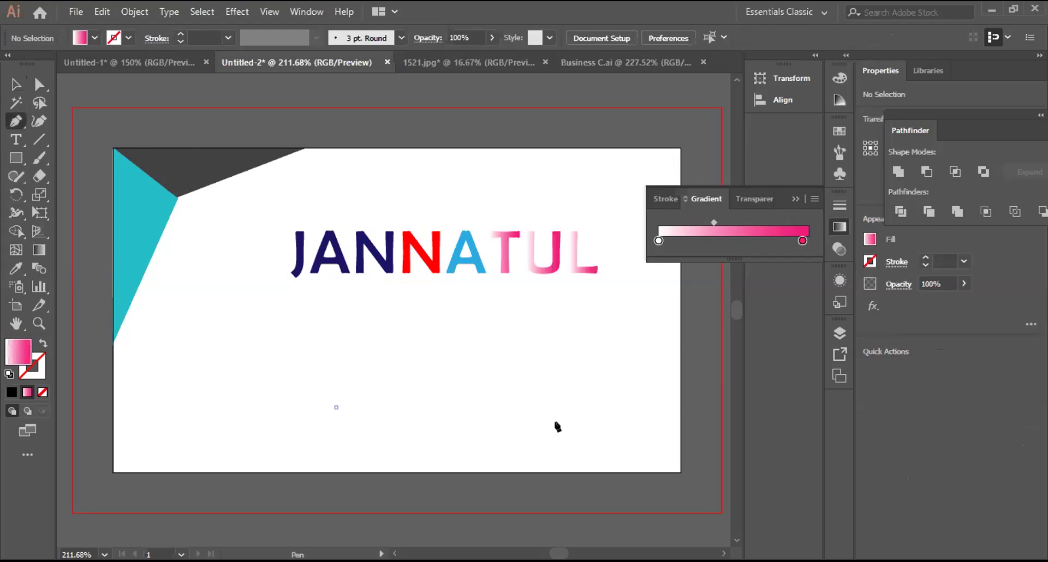
pyautogui.moveTo(534, 413); pyautogui.dragTo(609, 475)
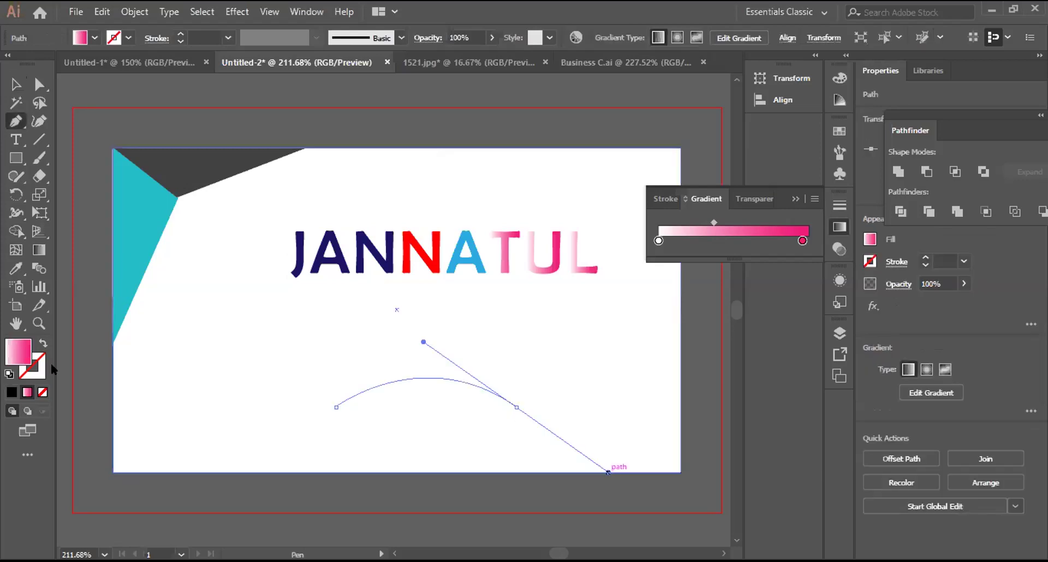
pyautogui.click(43, 392)
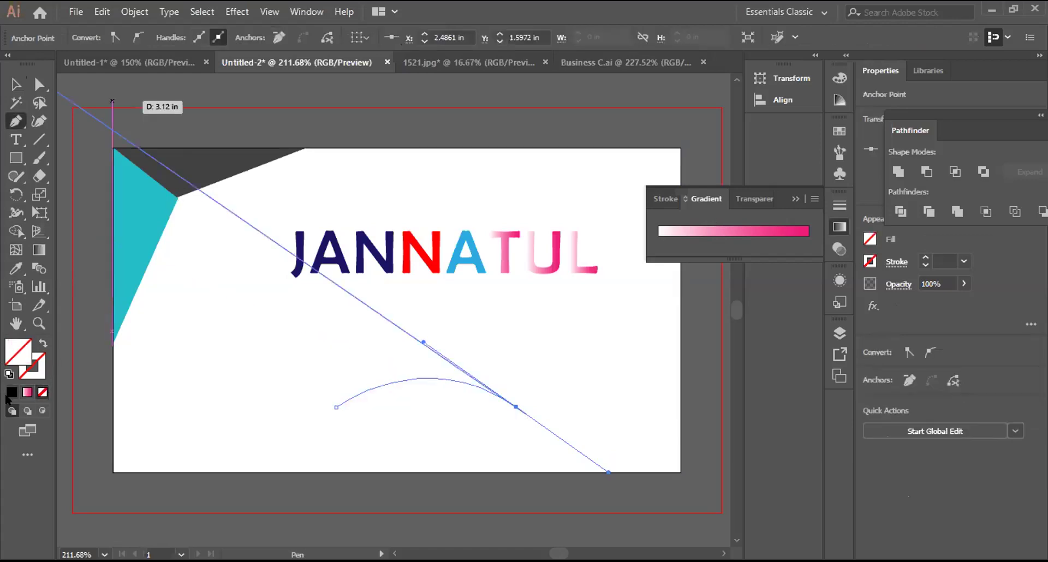
pyautogui.click(31, 366)
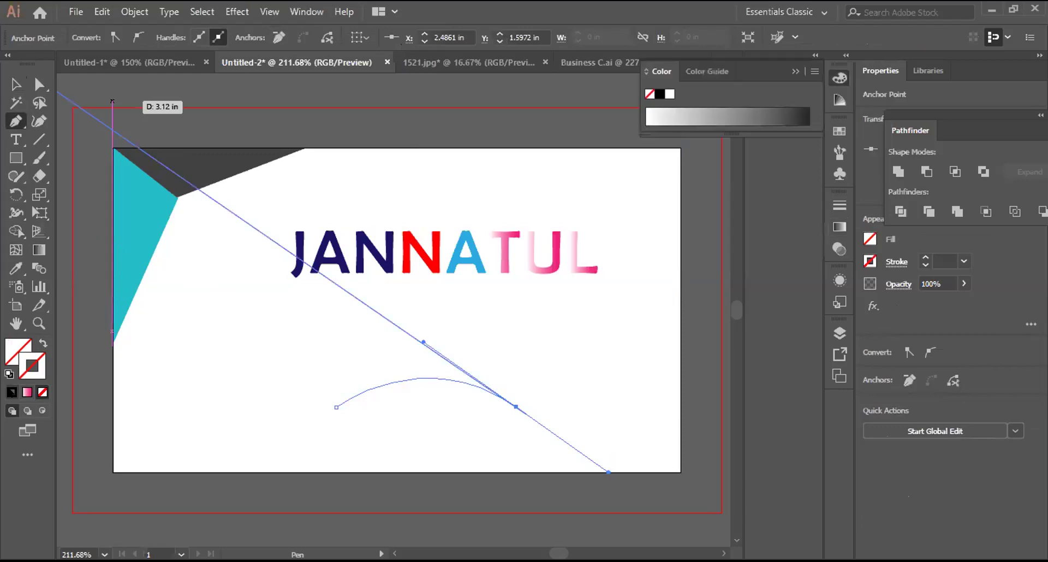
pyautogui.click(12, 392)
# Step: Try starting Type on a Path text on the arc
pyautogui.press('v')
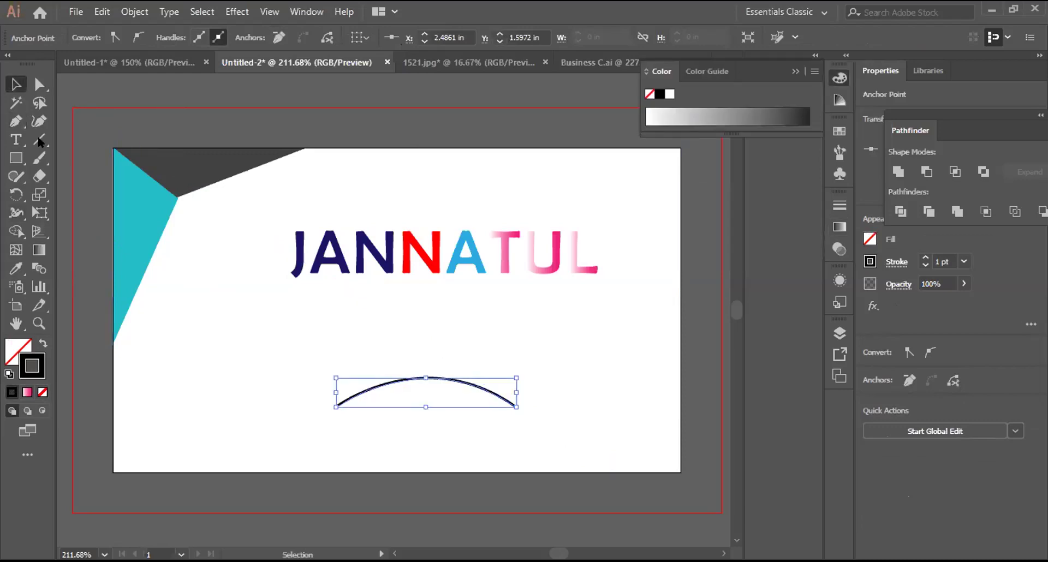
pyautogui.moveTo(15, 139); pyautogui.dragTo(76, 172)
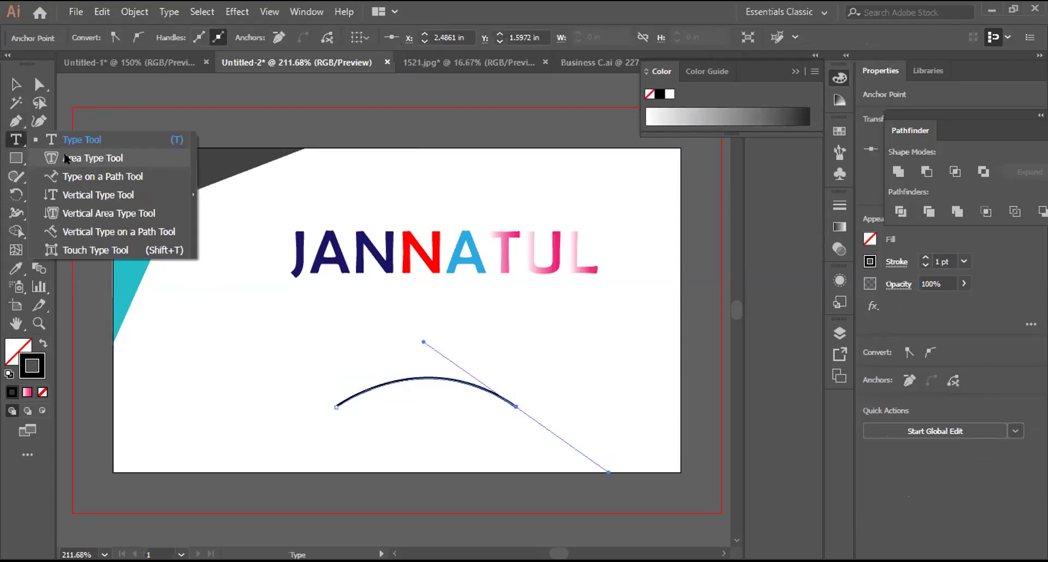
pyautogui.click(75, 171)
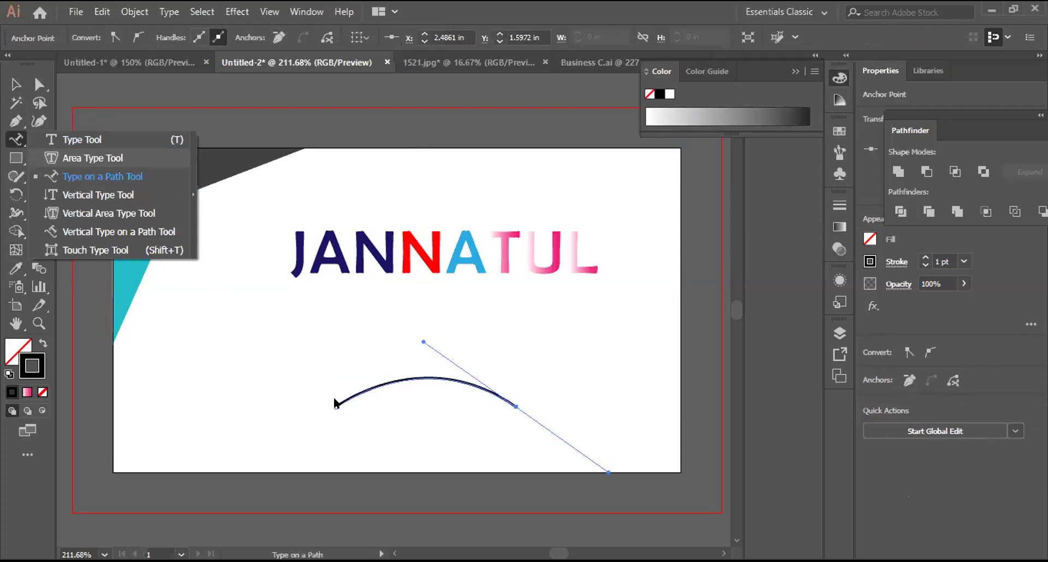
pyautogui.click(686, 300)
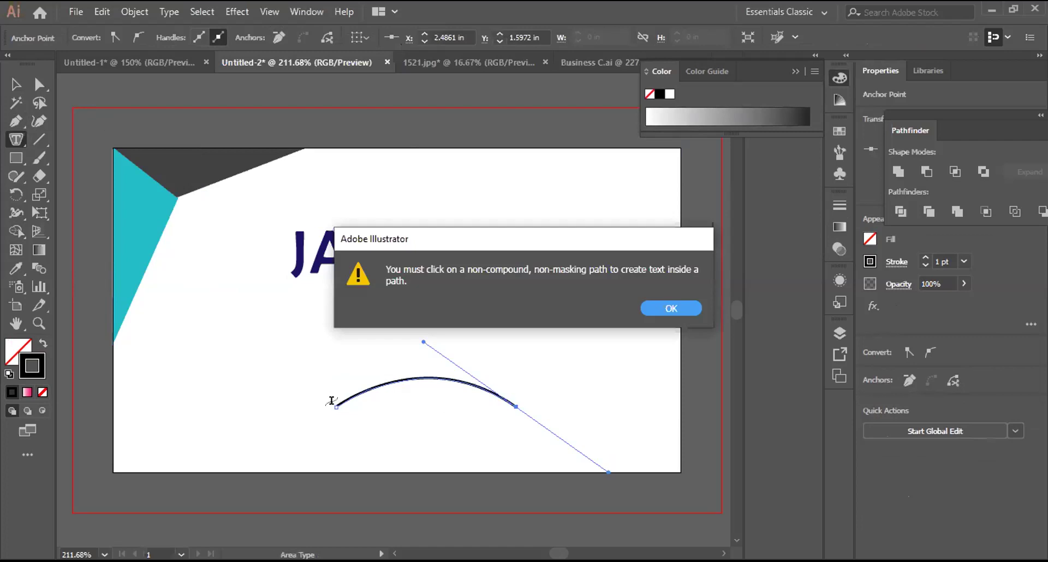
# Step: Type LEDP along the arc and enlarge it to 30 pt
pyautogui.press('Return')
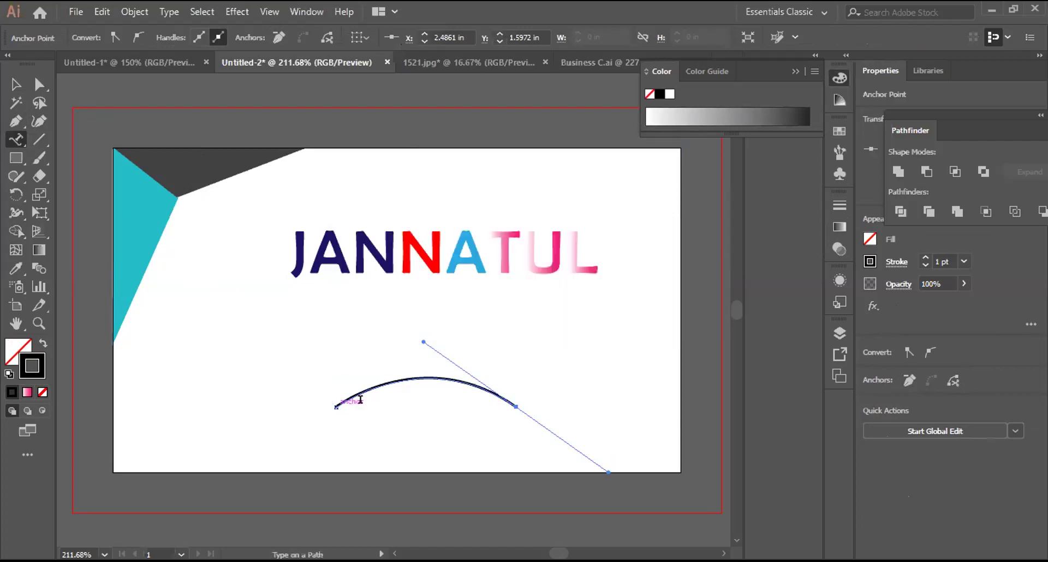
pyautogui.click(360, 400)
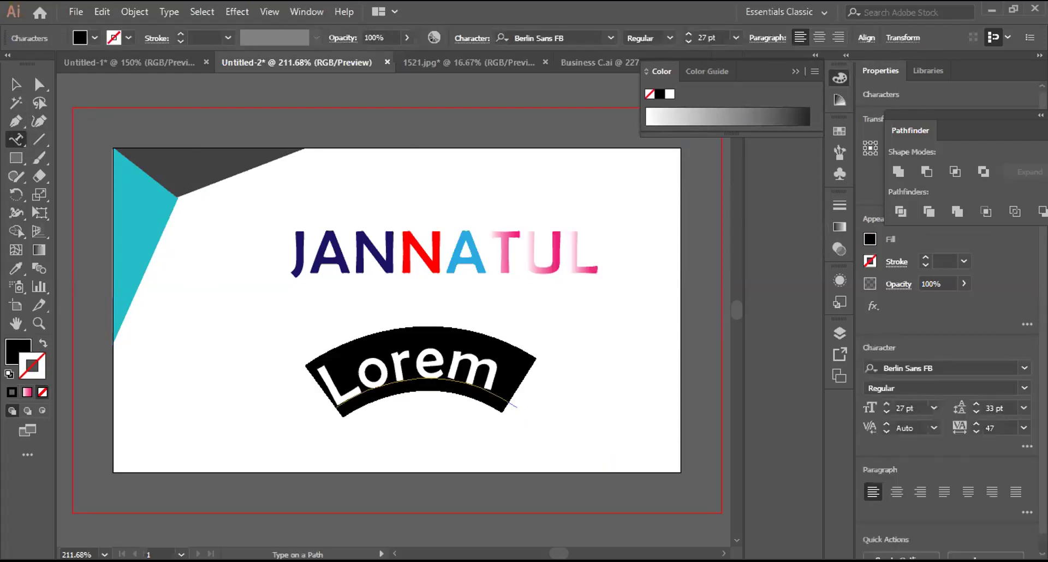
pyautogui.write('L')
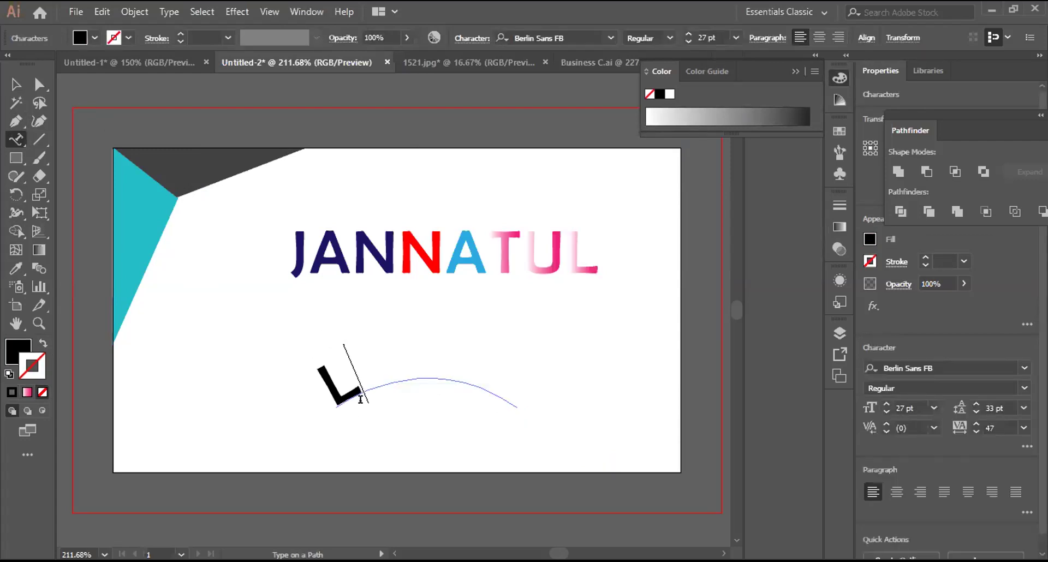
pyautogui.write('EDP')
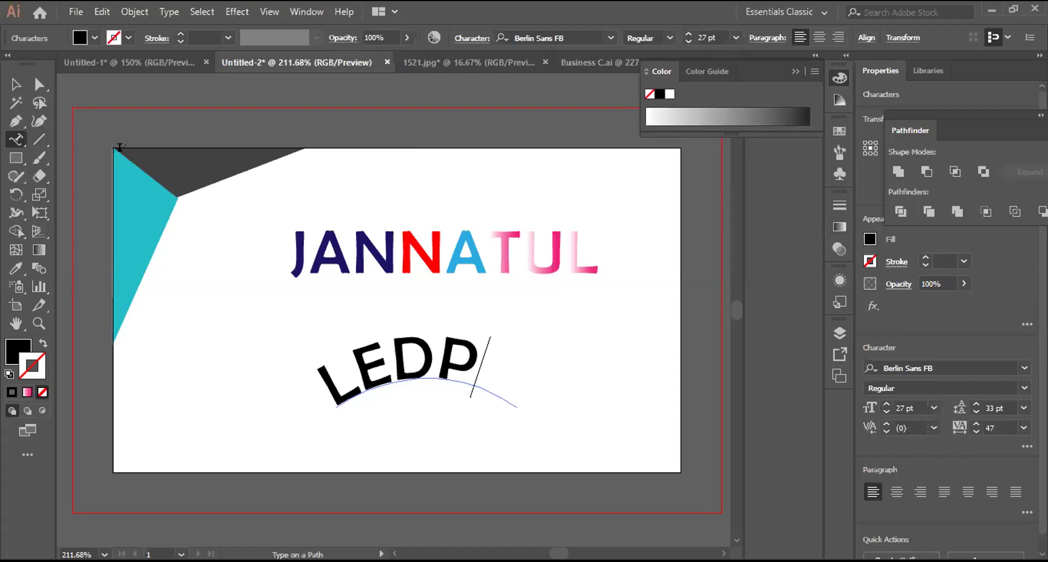
pyautogui.press('Escape')
pyautogui.press('Escape')
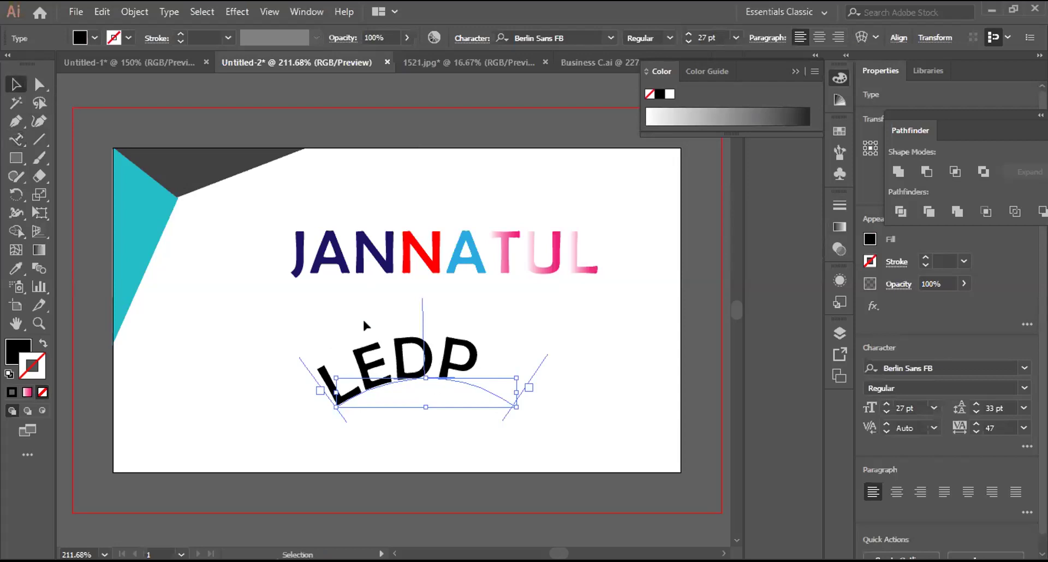
pyautogui.click(15, 141)
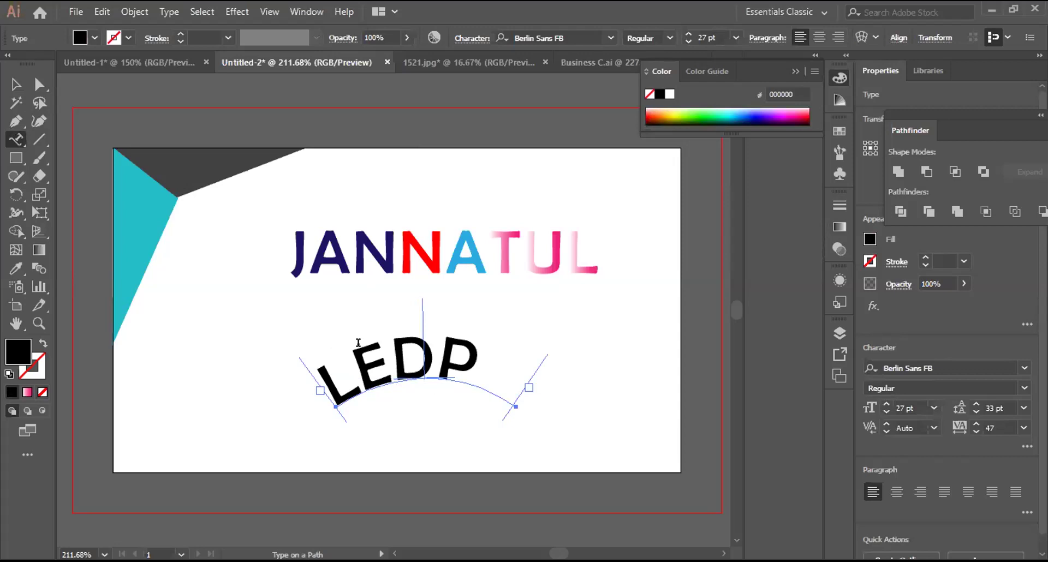
pyautogui.click(437, 358)
pyautogui.click(885, 404)
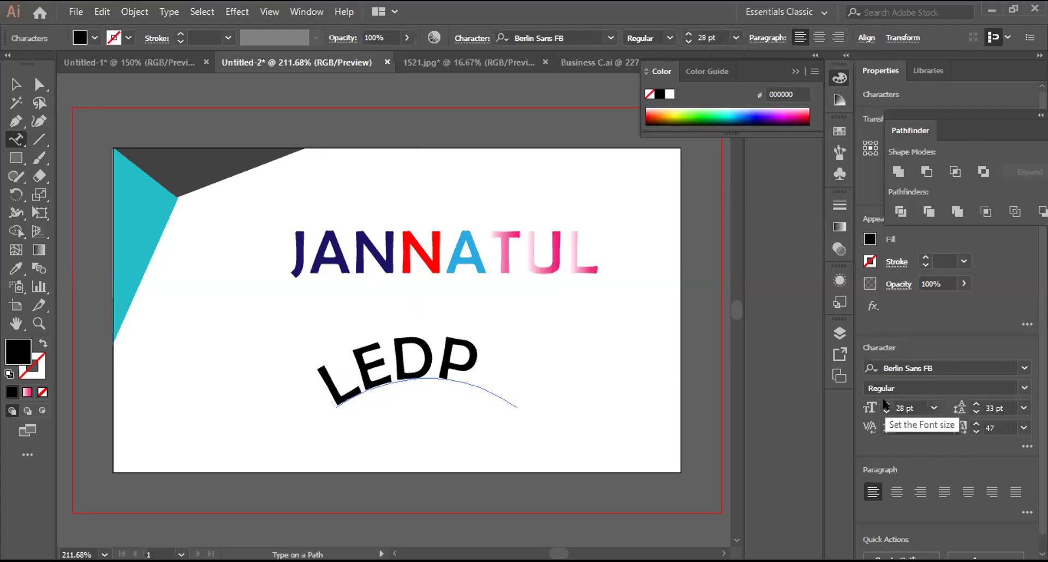
pyautogui.click(885, 404)
pyautogui.click(885, 404)
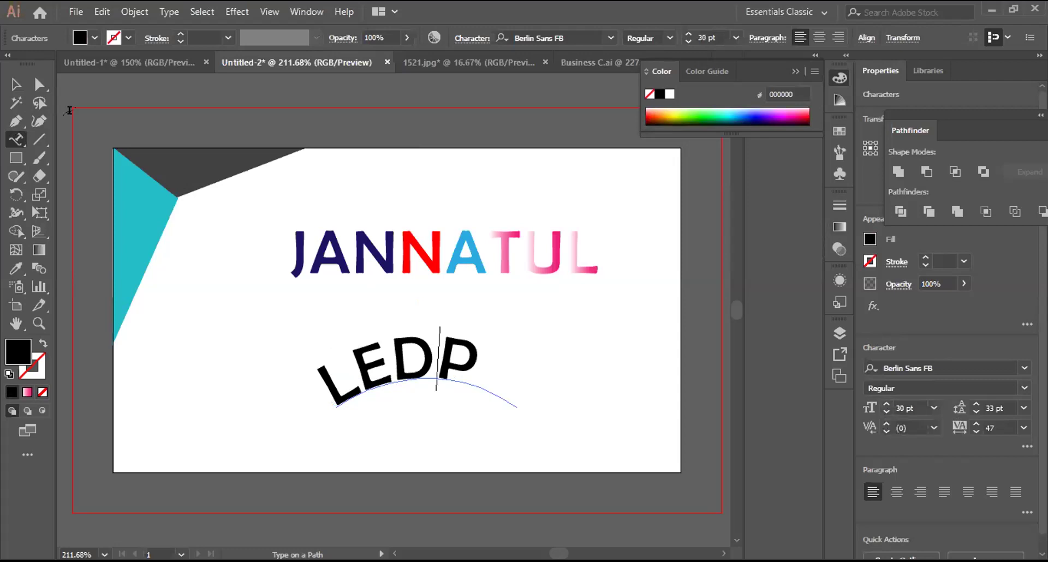
# Step: Marquee-select the LEDP path text and delete it
pyautogui.click(15, 85)
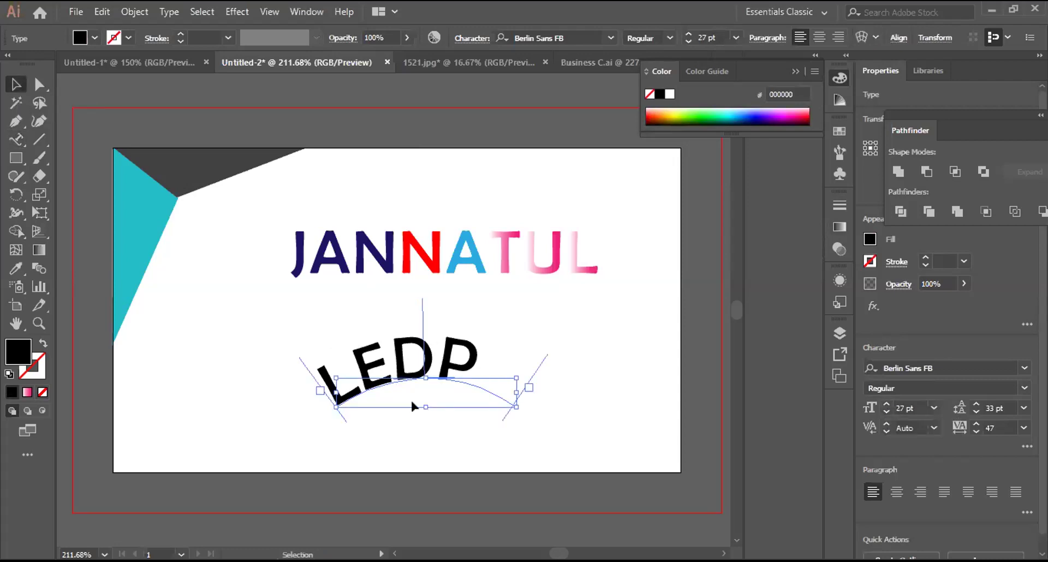
pyautogui.click(289, 304)
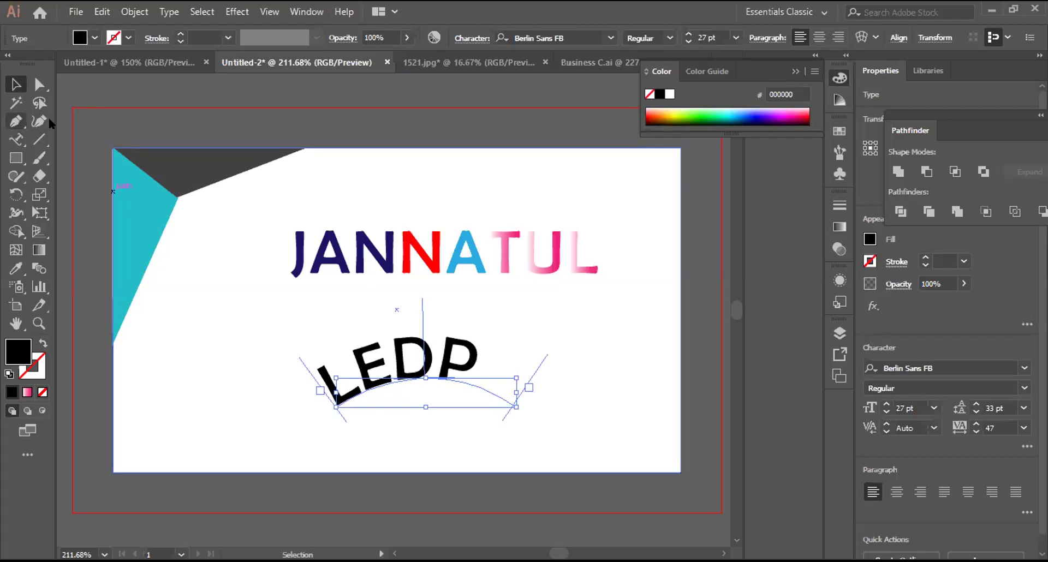
pyautogui.moveTo(335, 334); pyautogui.dragTo(469, 422)
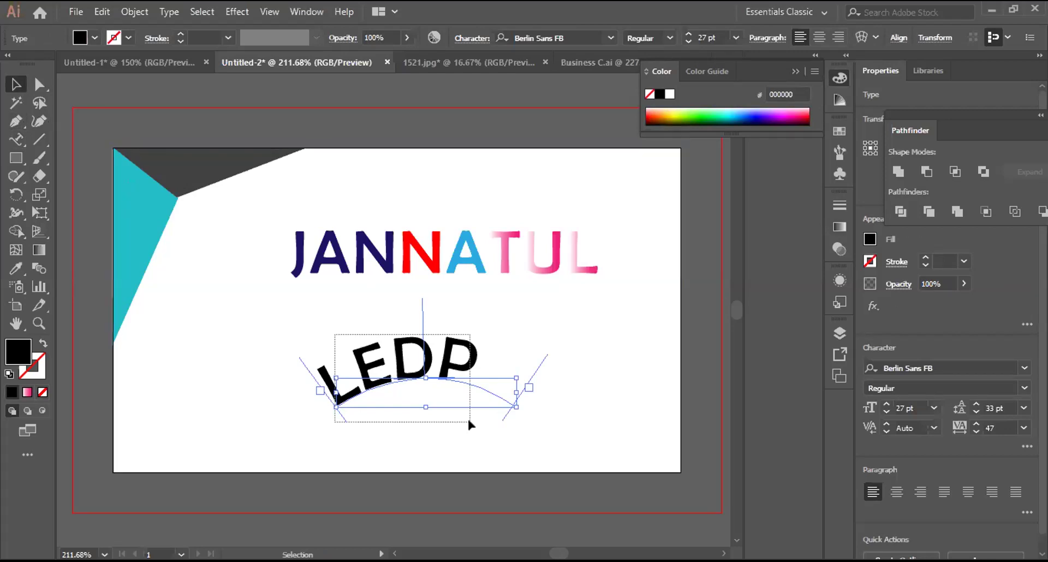
pyautogui.press('Delete')
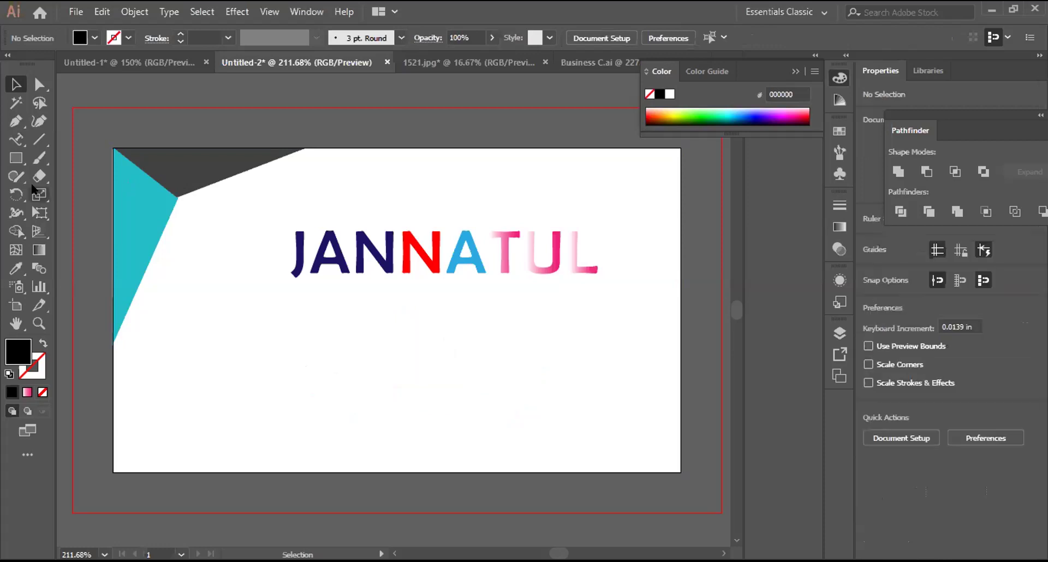
# Step: Draw a curved arc below JANNATUL with the Pen tool, with no fill and a black 1 pt stroke
pyautogui.click(9, 119)
pyautogui.click(335, 407)
pyautogui.click(485, 406)
pyautogui.moveTo(490, 407); pyautogui.dragTo(580, 465)
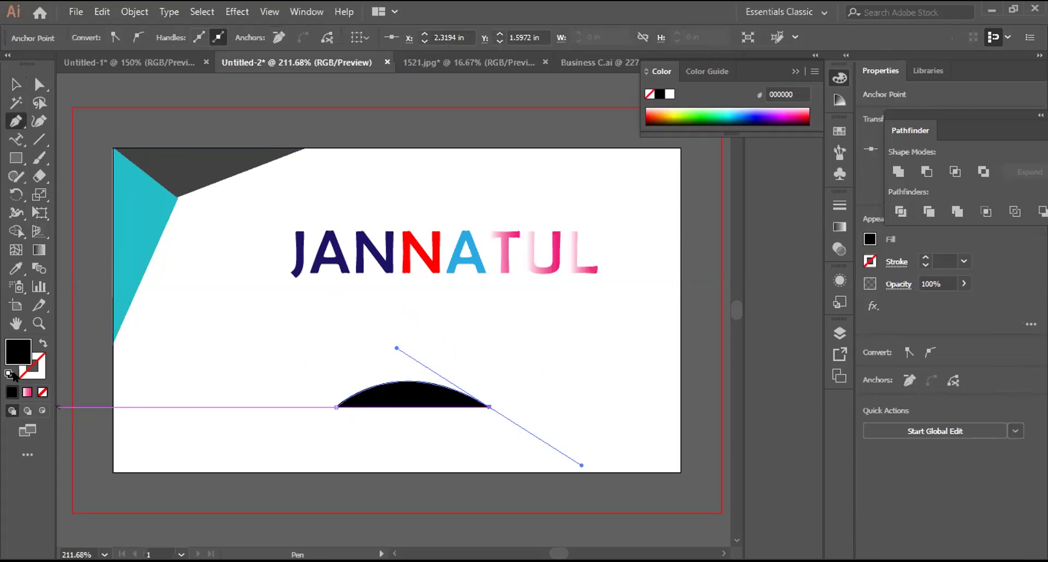
pyautogui.press('/')
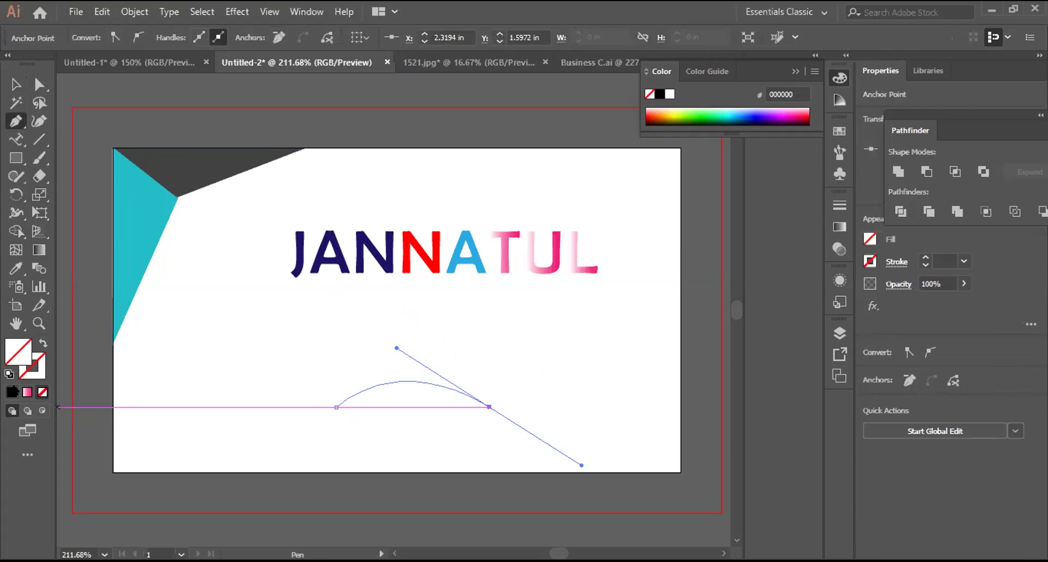
pyautogui.press('x')
pyautogui.press(',')
pyautogui.press('v')
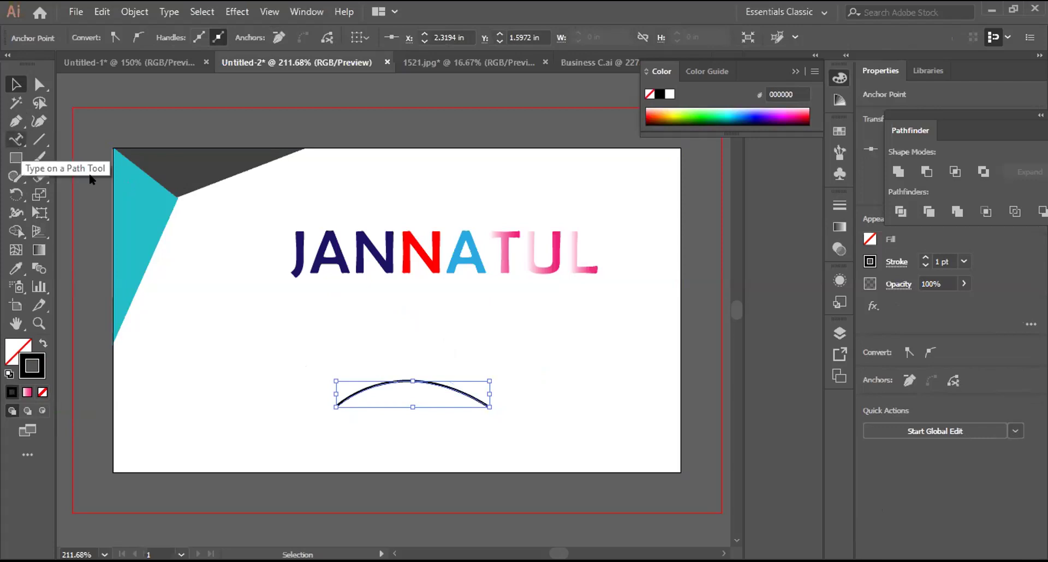
# Step: Type LEDP along the new arc with the Type on a Path Tool, then deselect it
pyautogui.click(17, 139)
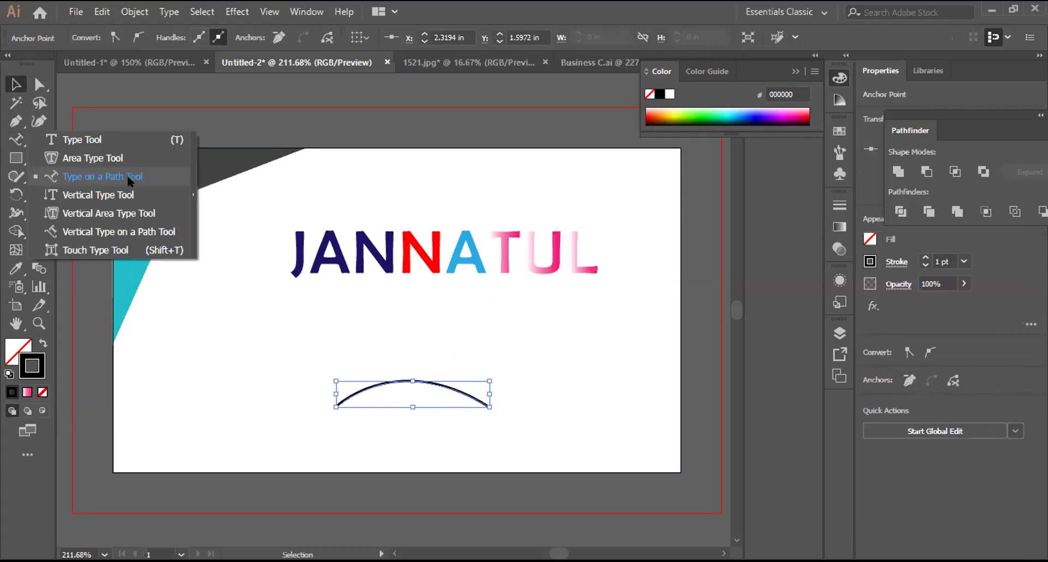
pyautogui.click(128, 176)
pyautogui.click(334, 400)
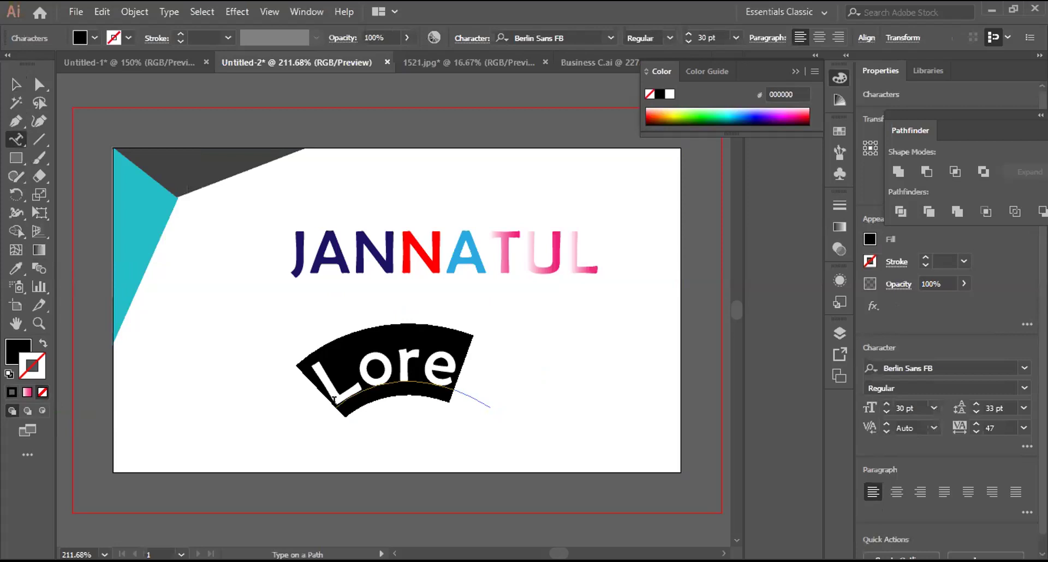
pyautogui.write('LE')
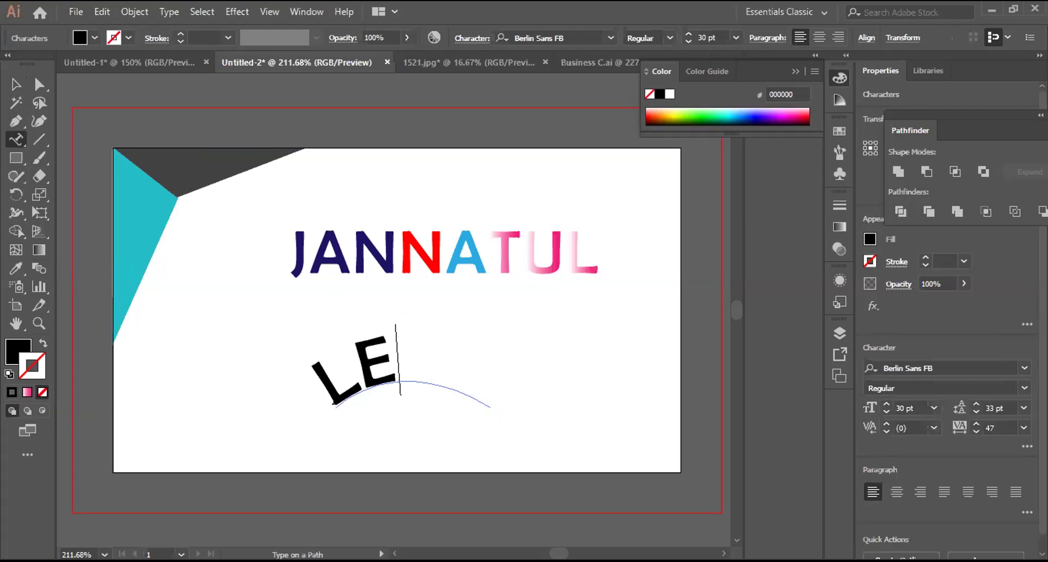
pyautogui.write('D')
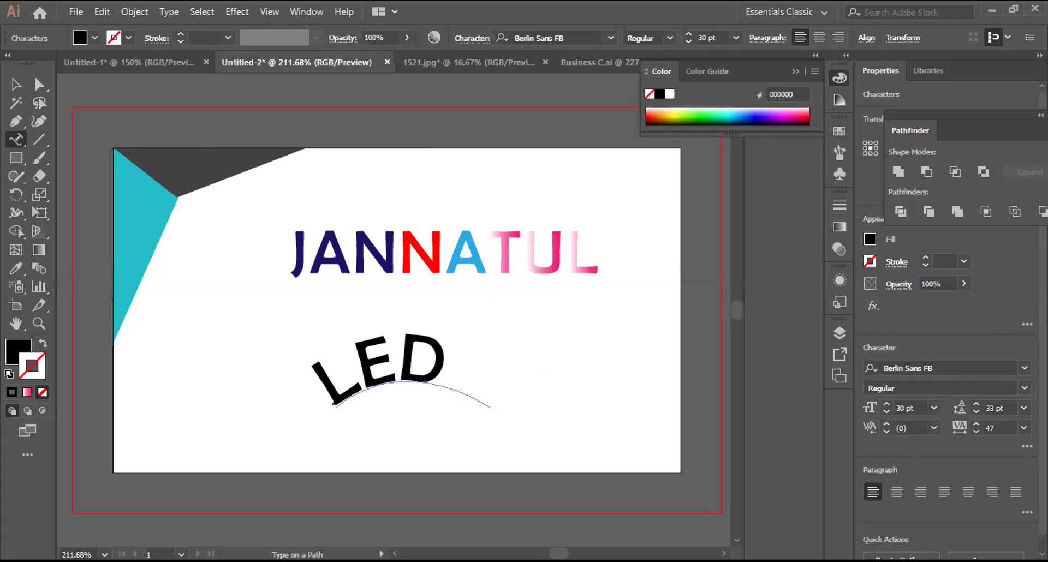
pyautogui.write('P')
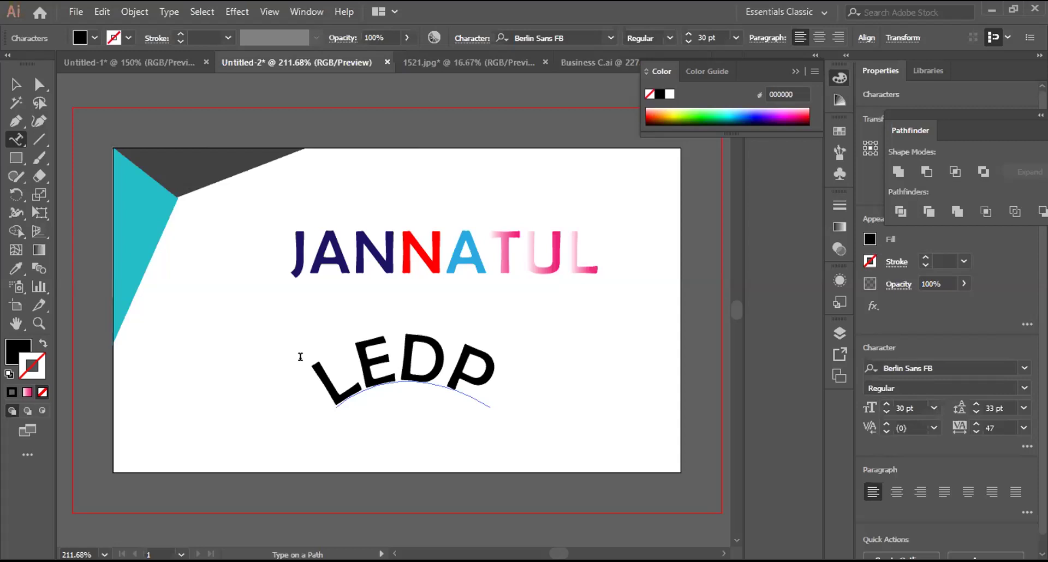
pyautogui.press('ctrl')
pyautogui.press('Escape')
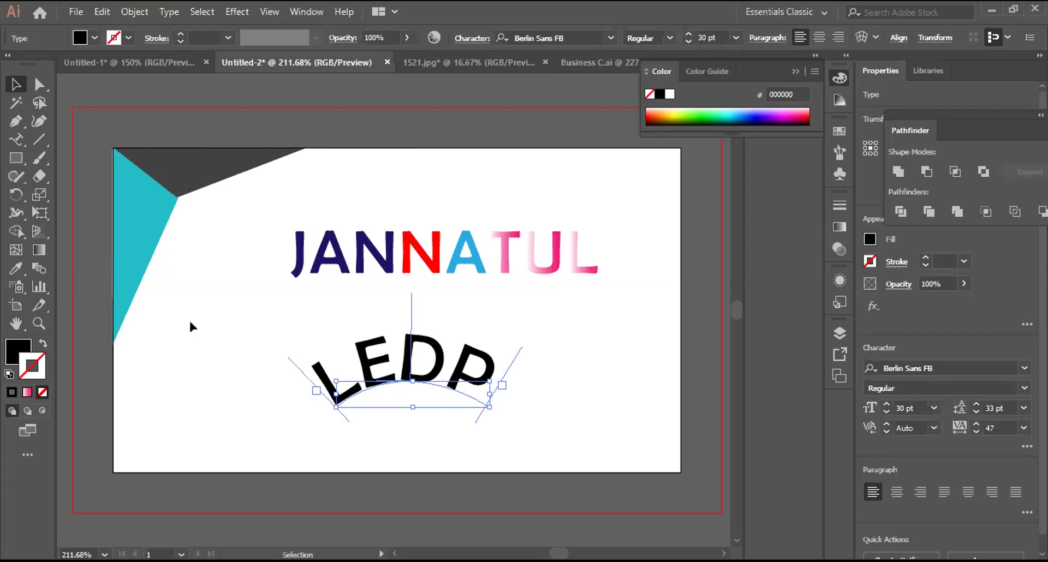
pyautogui.click(190, 322)
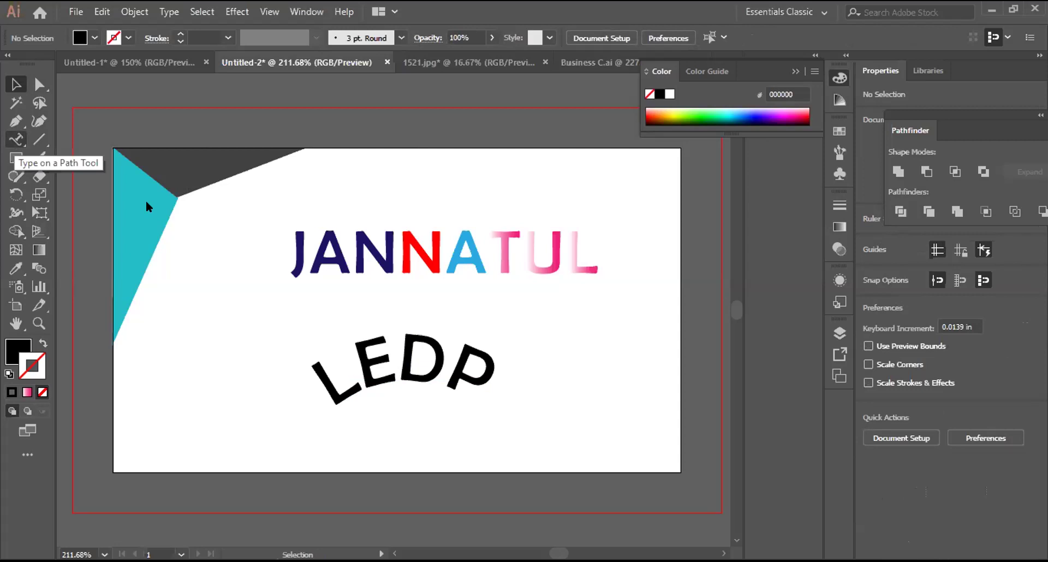
pyautogui.press('m')
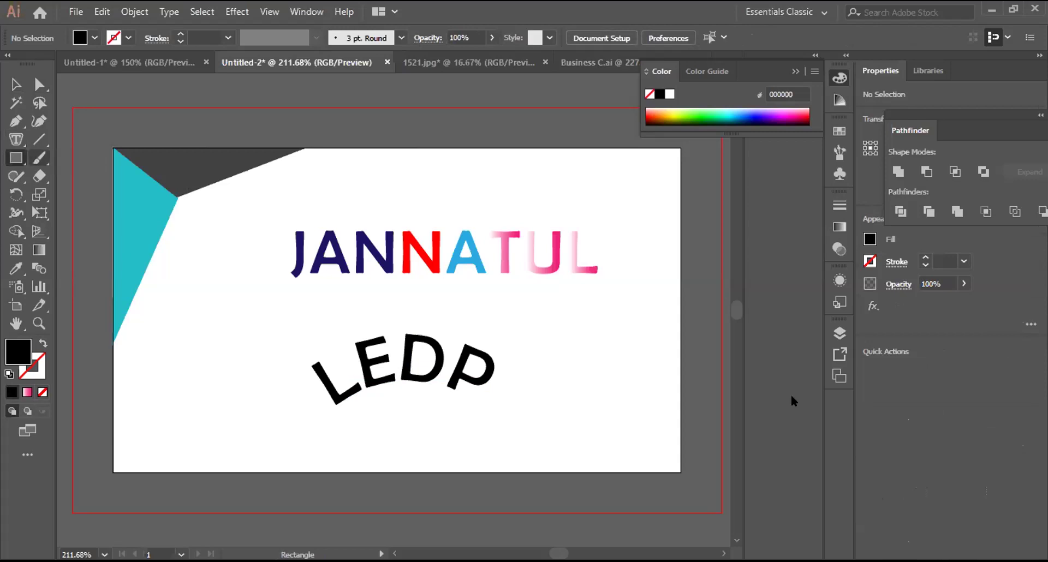
pyautogui.hotkey('shift', 'm')
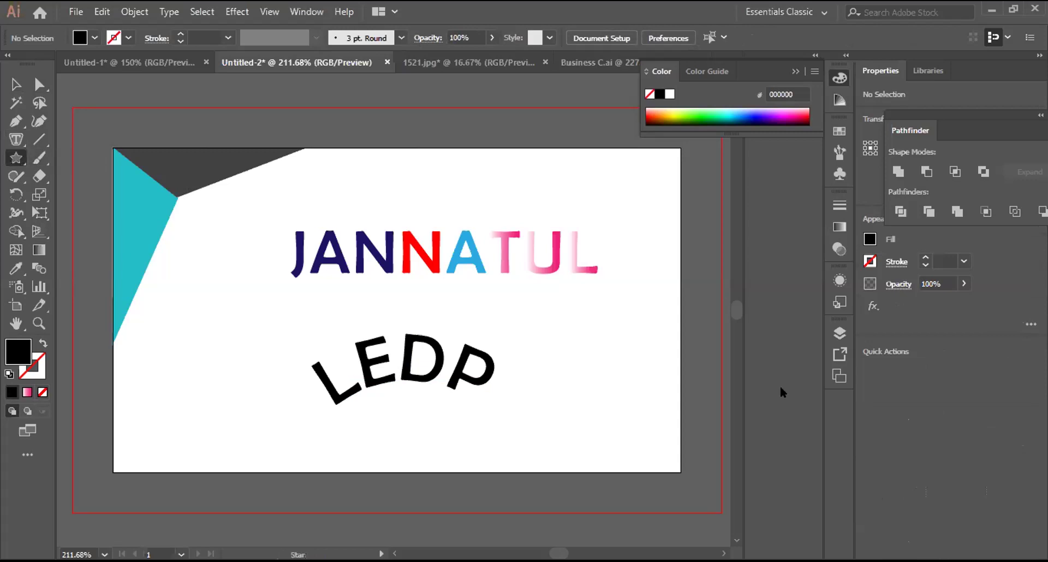
# Step: Create a 3-point star as a downward triangle at the card's lower right
pyautogui.click(598, 367)
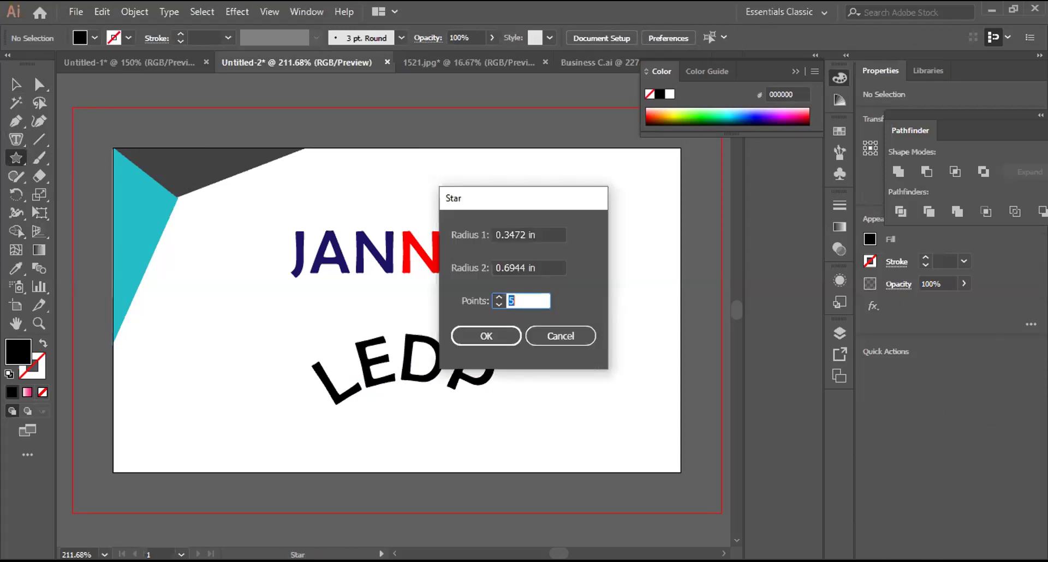
pyautogui.write('3')
pyautogui.press('Return')
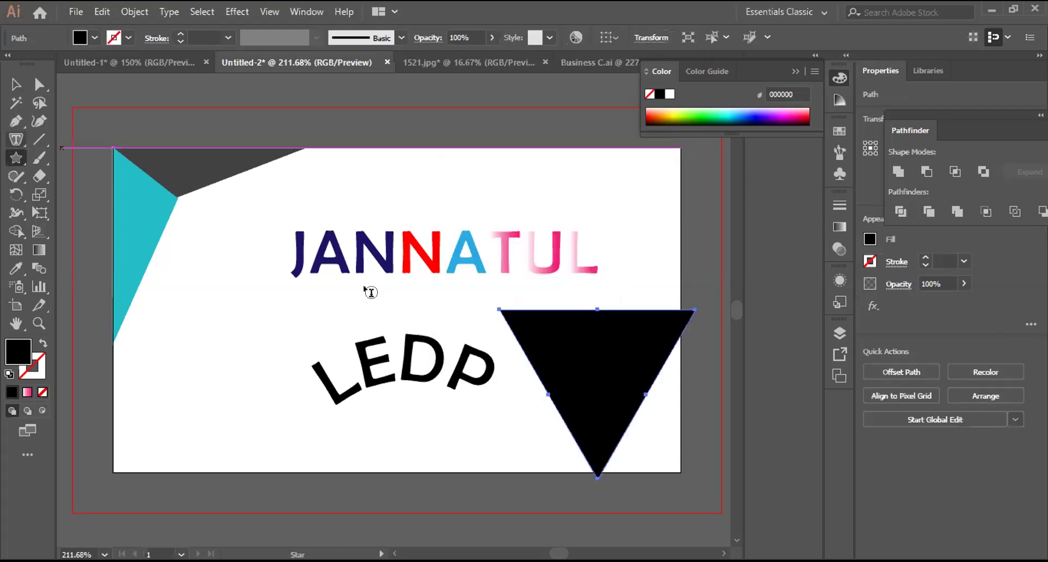
# Step: Fill the triangle with LEDP as area text and nudge it slightly
pyautogui.click(500, 310)
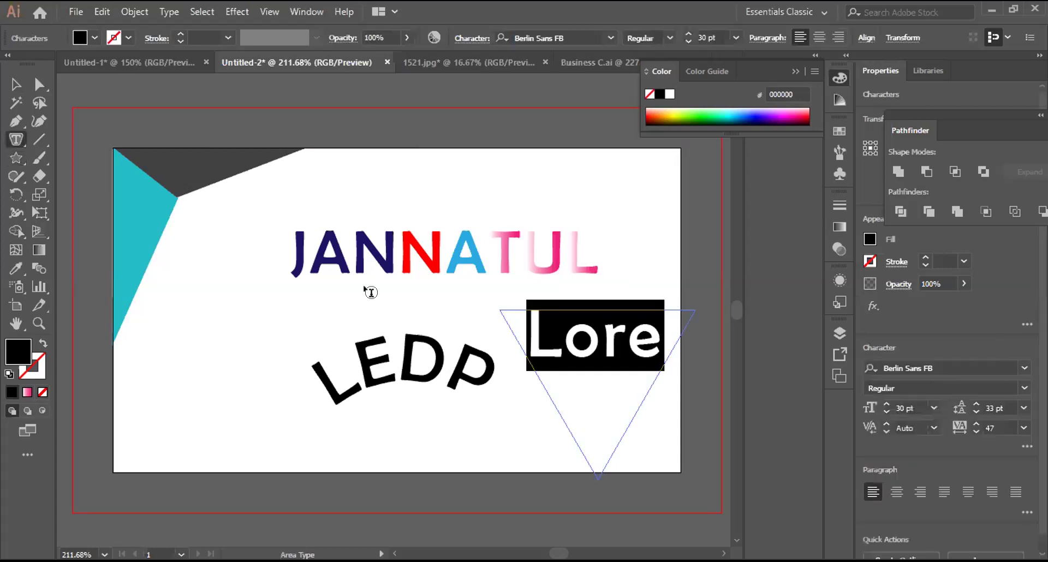
pyautogui.write('LE')
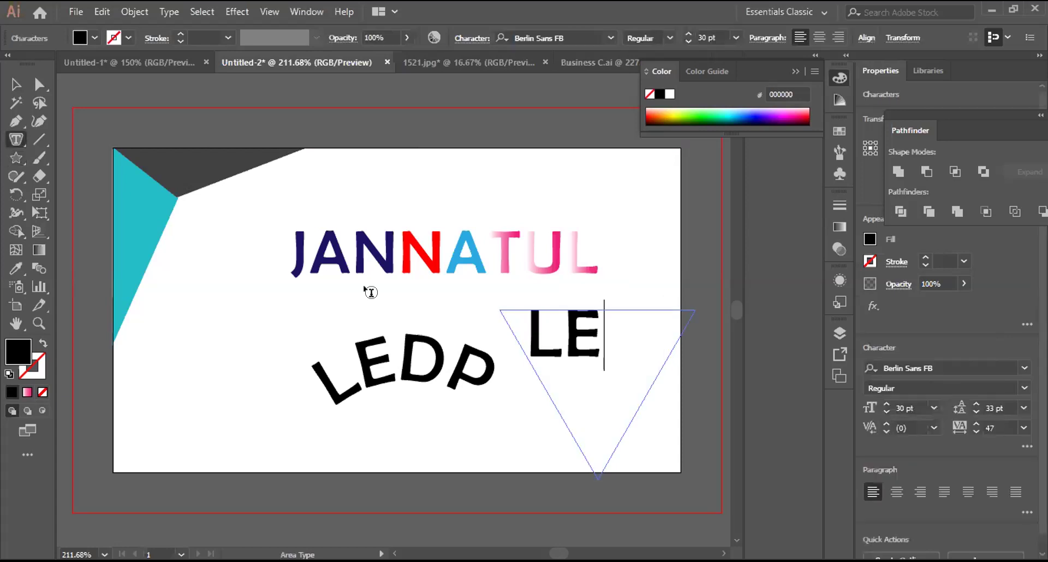
pyautogui.write('D')
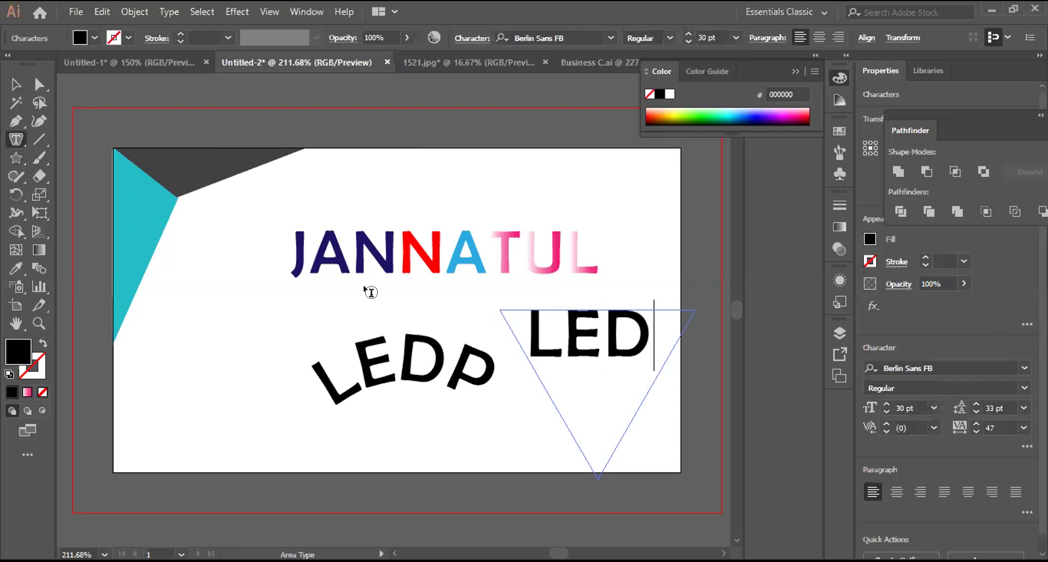
pyautogui.write('P')
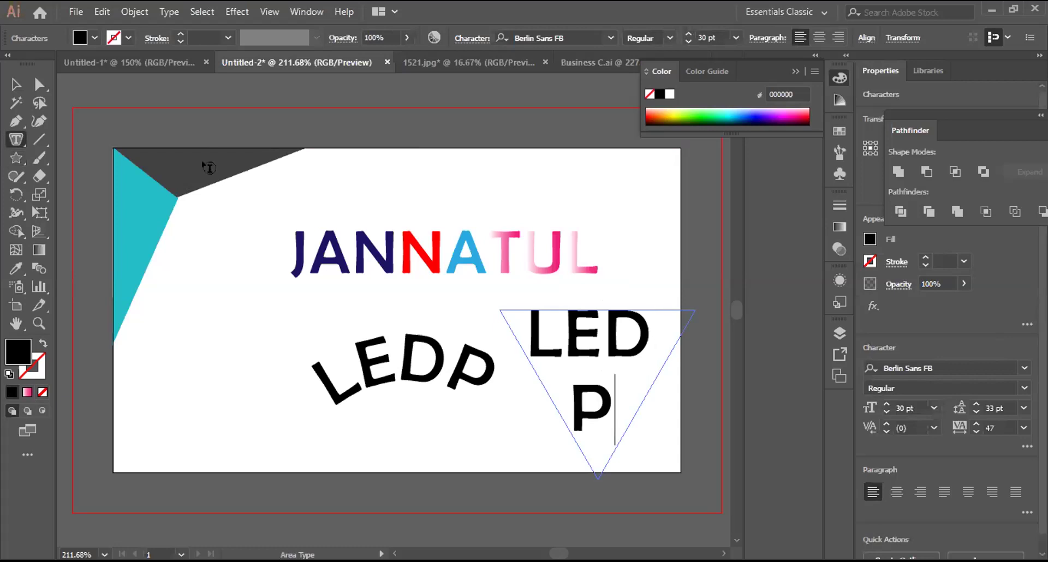
pyautogui.press('Escape')
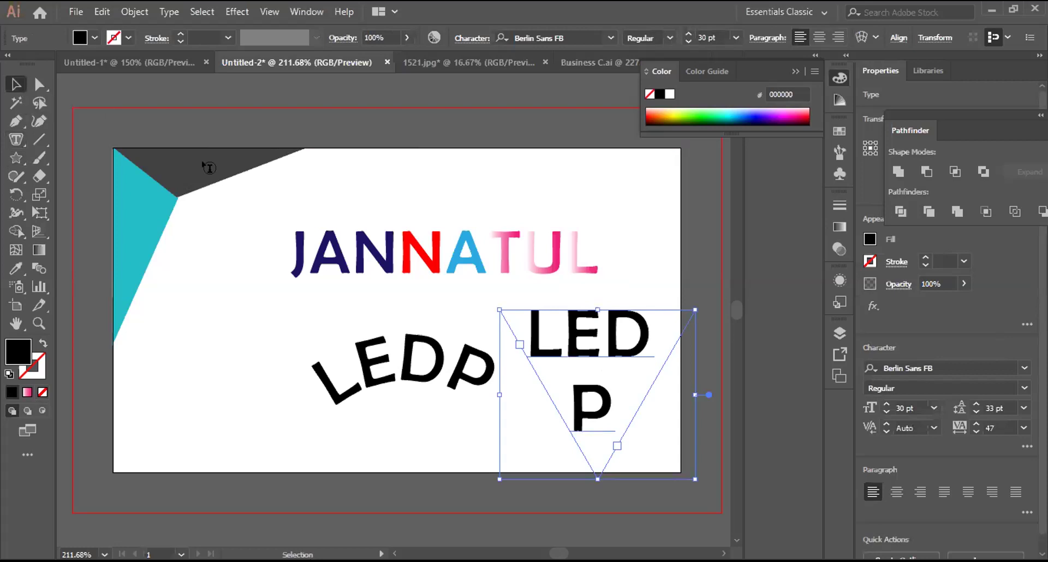
pyautogui.moveTo(593, 397); pyautogui.dragTo(594, 397)
# Step: Type LEDP with the Vertical Type Tool so its letters stack down the card's left side
pyautogui.moveTo(19, 141); pyautogui.dragTo(90, 200)
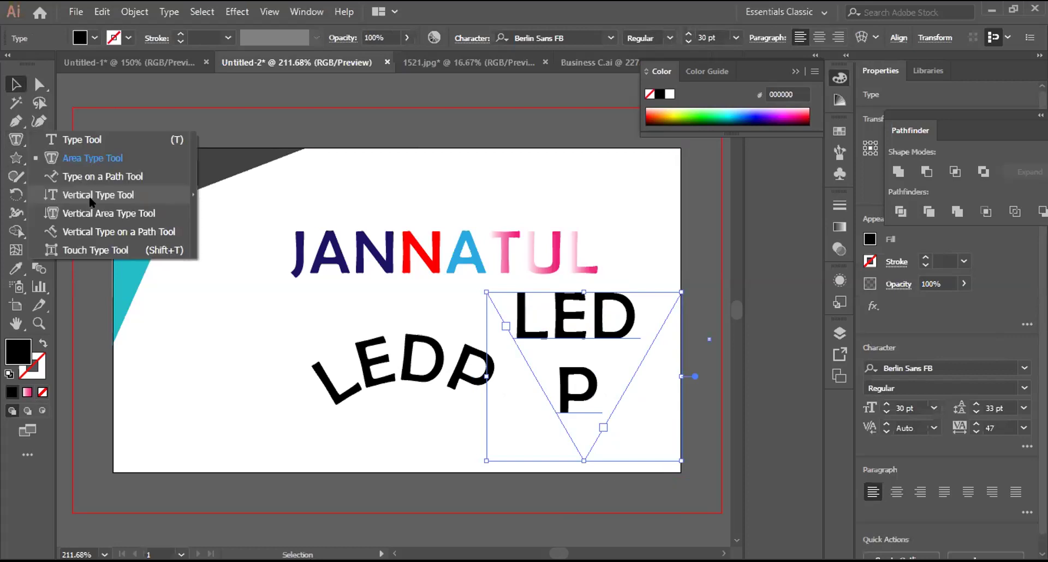
pyautogui.click(189, 278)
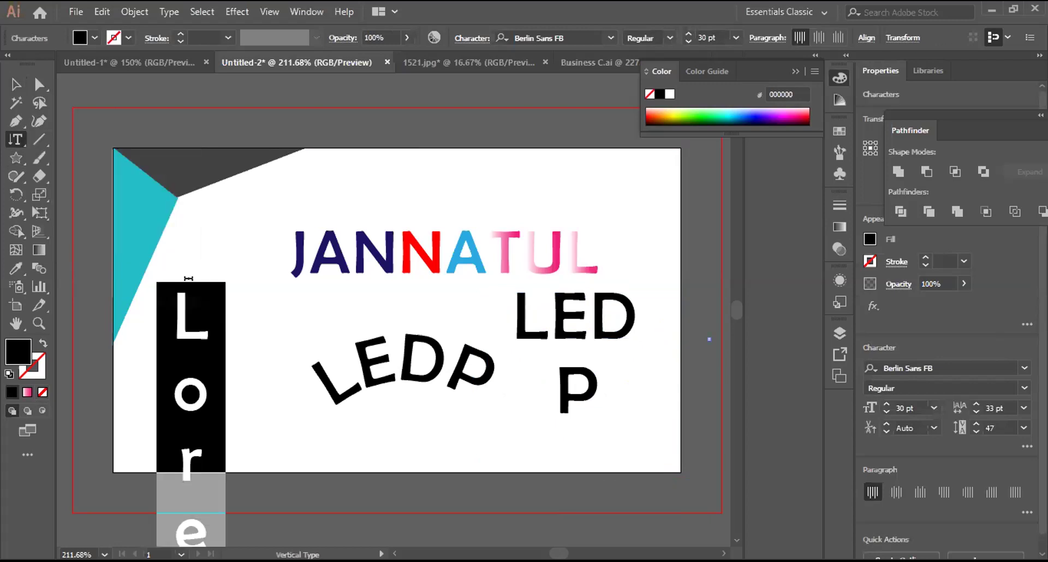
pyautogui.write('L')
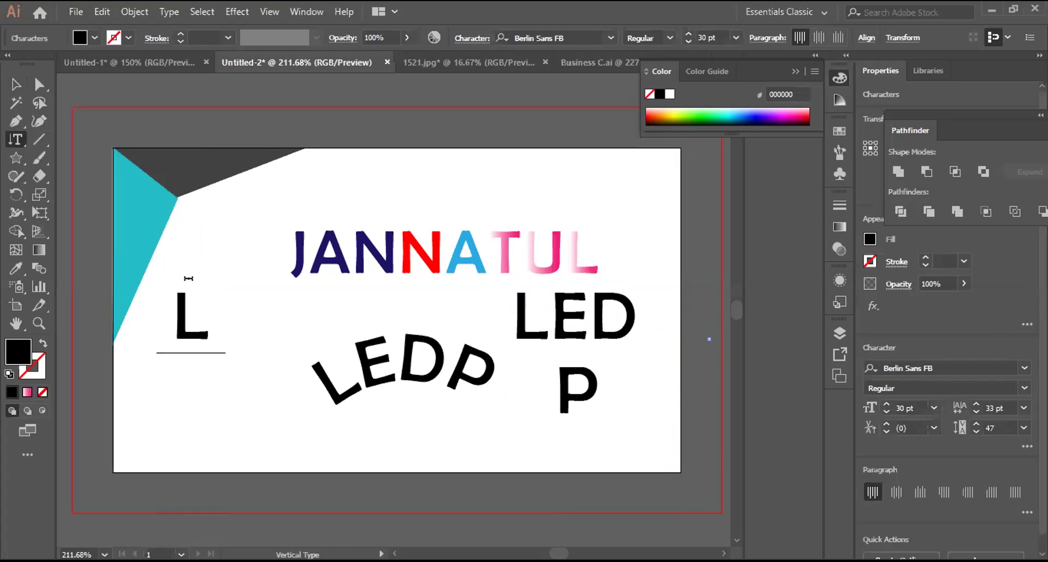
pyautogui.write('ED')
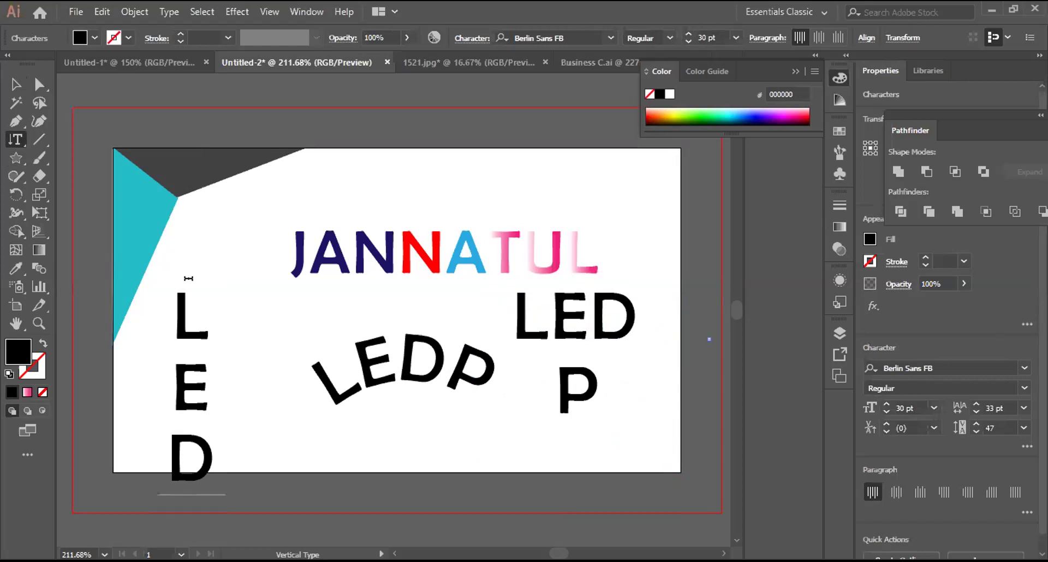
pyautogui.write('P')
pyautogui.press('Escape')
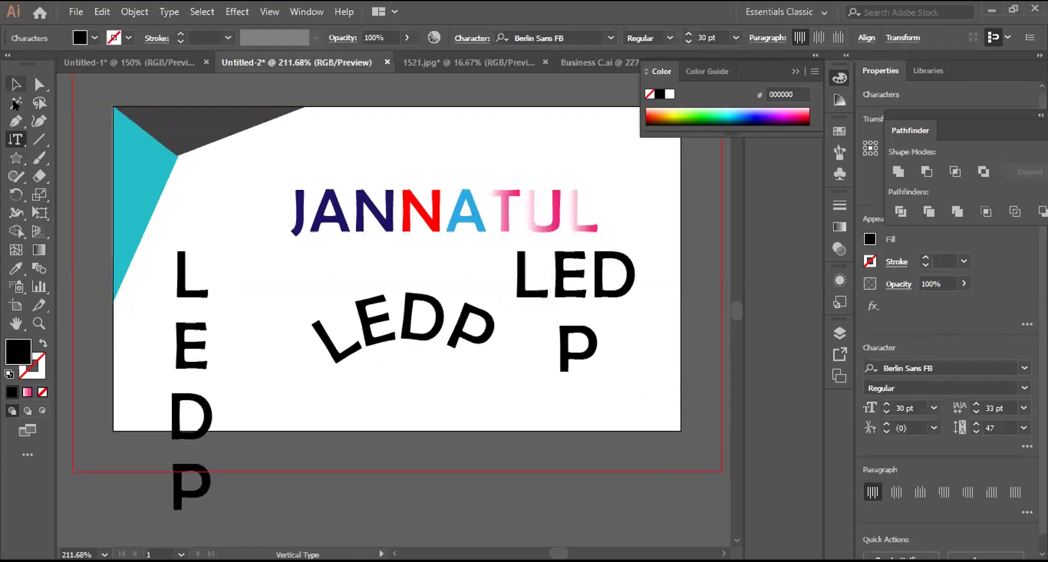
pyautogui.moveTo(16, 139); pyautogui.dragTo(105, 214)
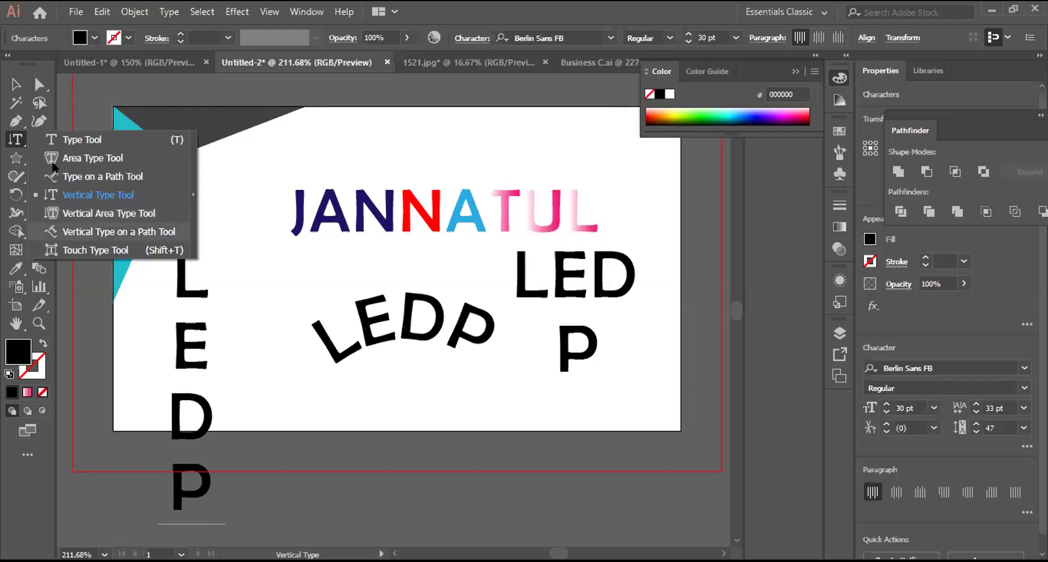
pyautogui.click(225, 317)
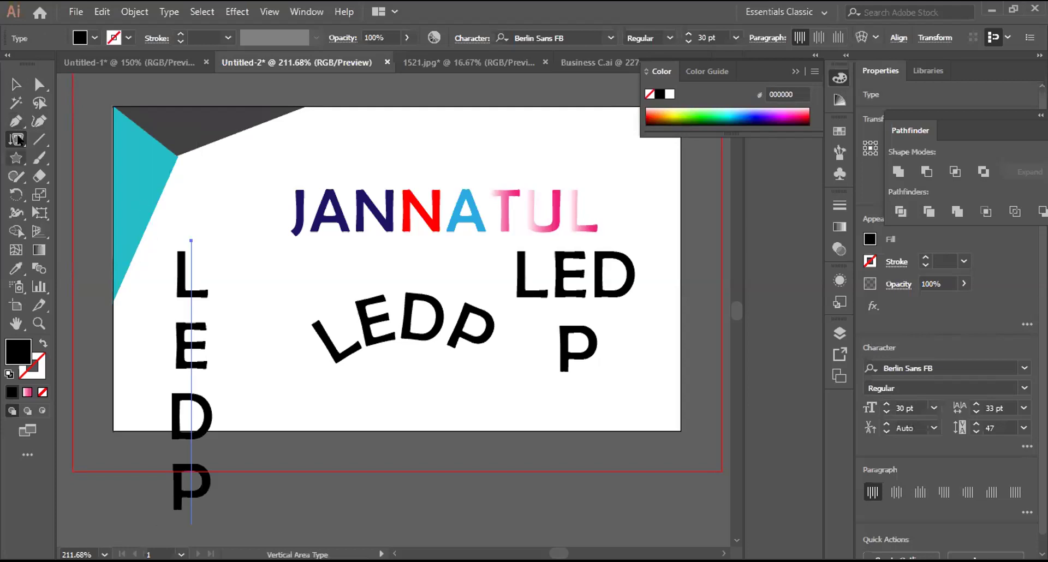
# Step: Draw a vertical line beside the stacked letters, make it a vertical text area with a black outline
pyautogui.press('p')
pyautogui.click(250, 277)
pyautogui.click(246, 516)
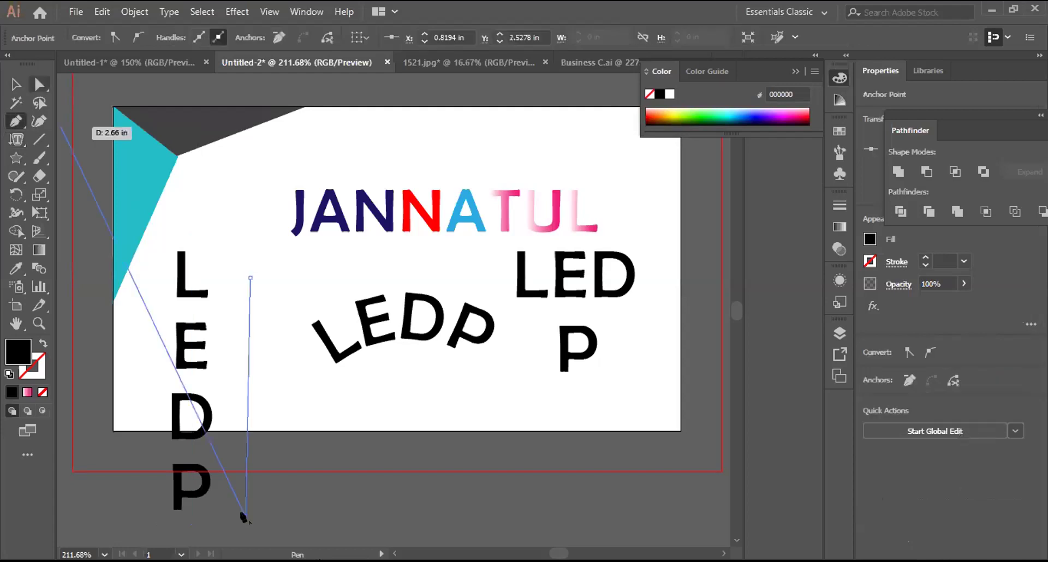
pyautogui.press('v')
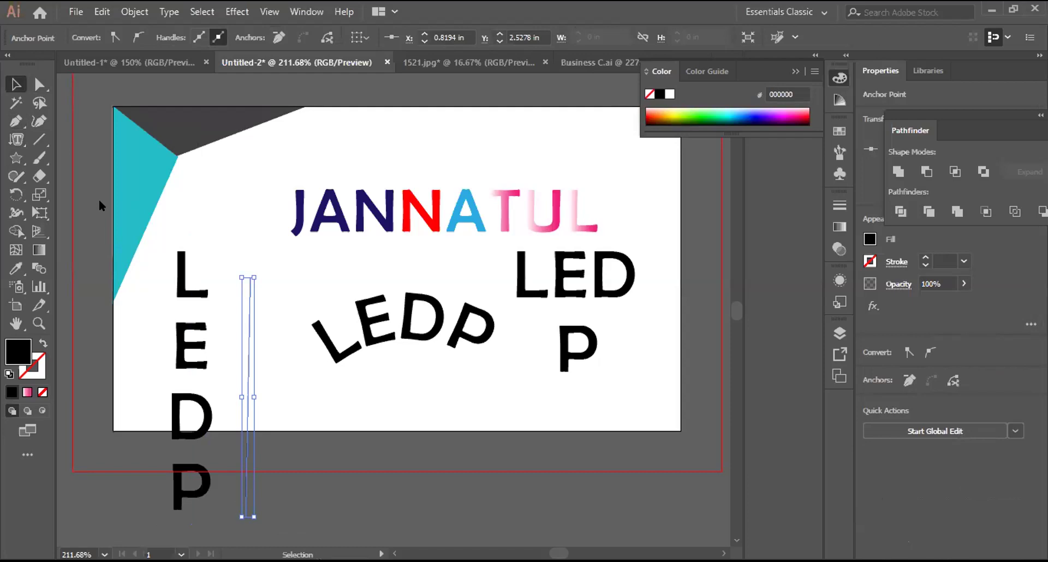
pyautogui.press('t')
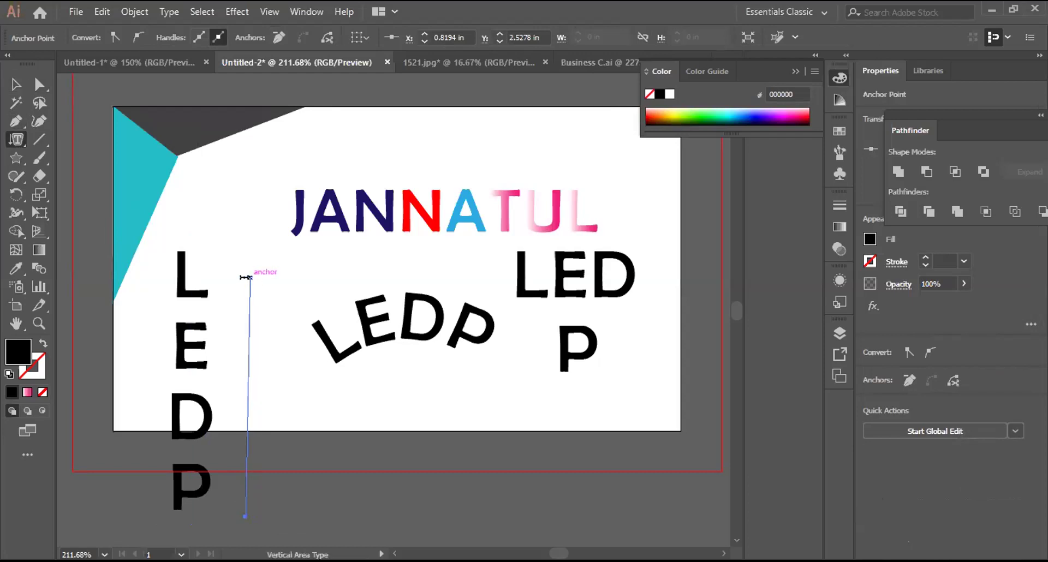
pyautogui.click(245, 277)
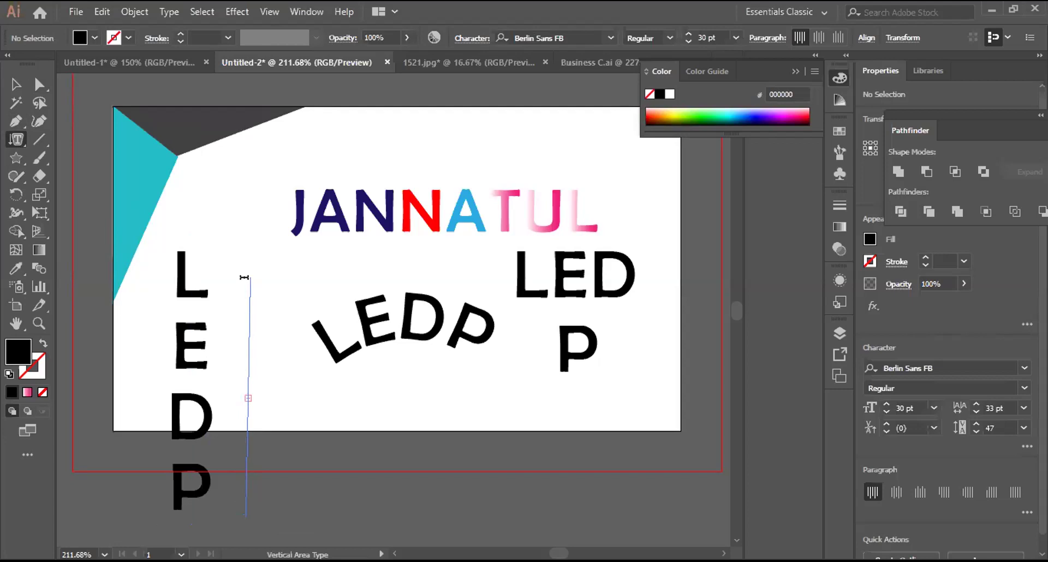
pyautogui.press('Escape')
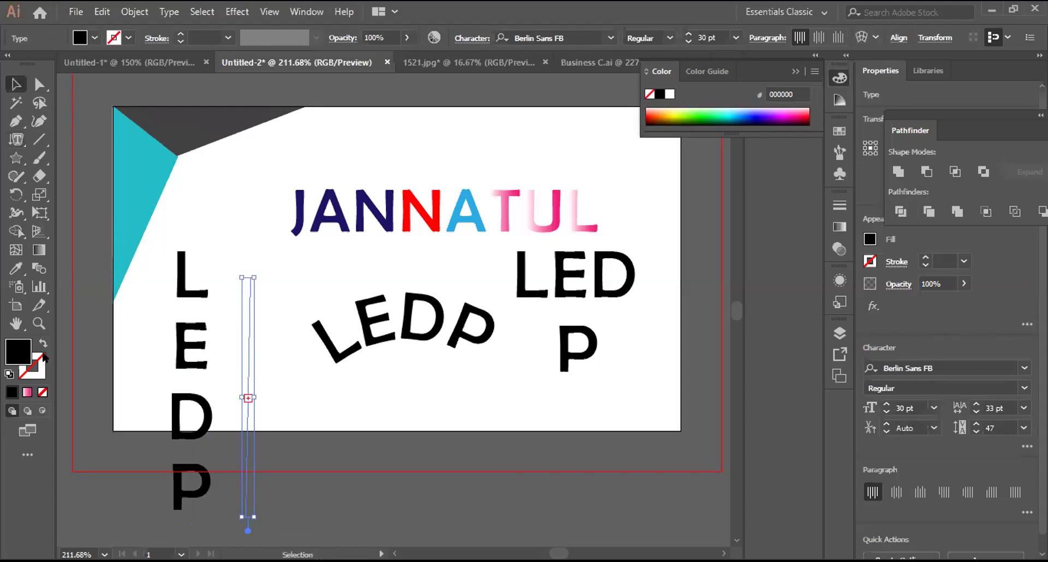
pyautogui.click(32, 373)
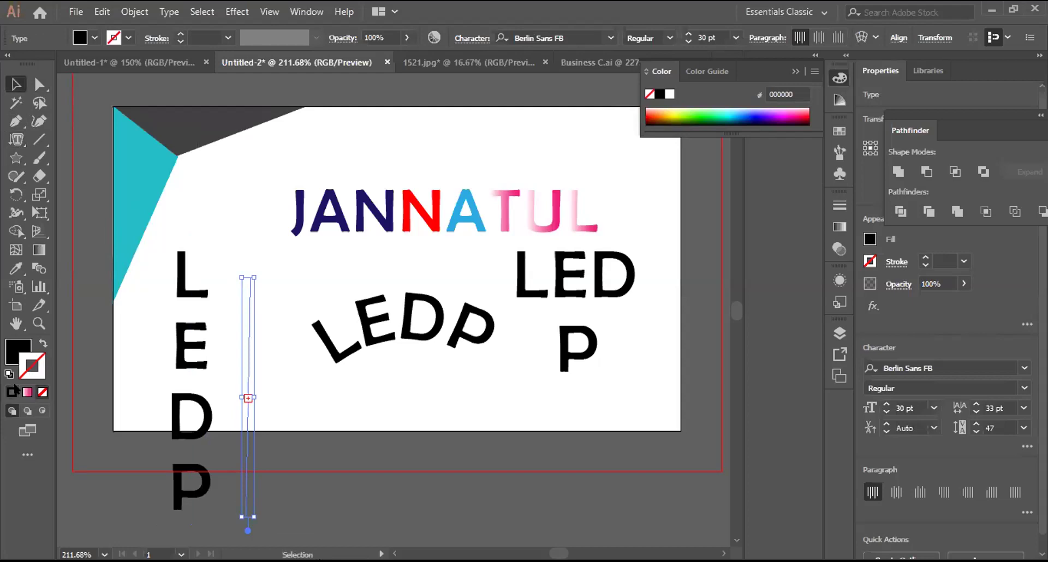
pyautogui.click(11, 392)
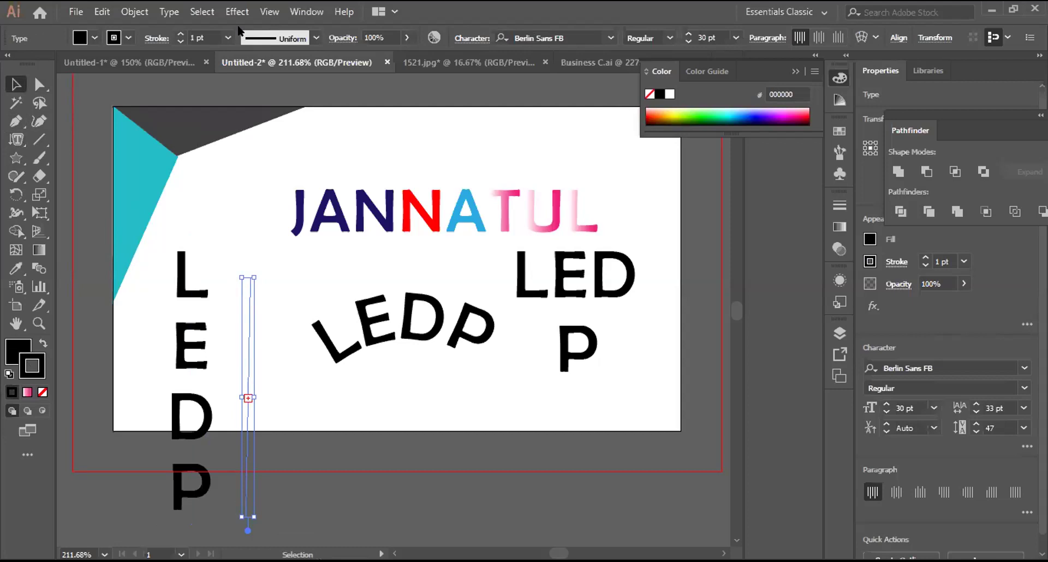
pyautogui.press('x')
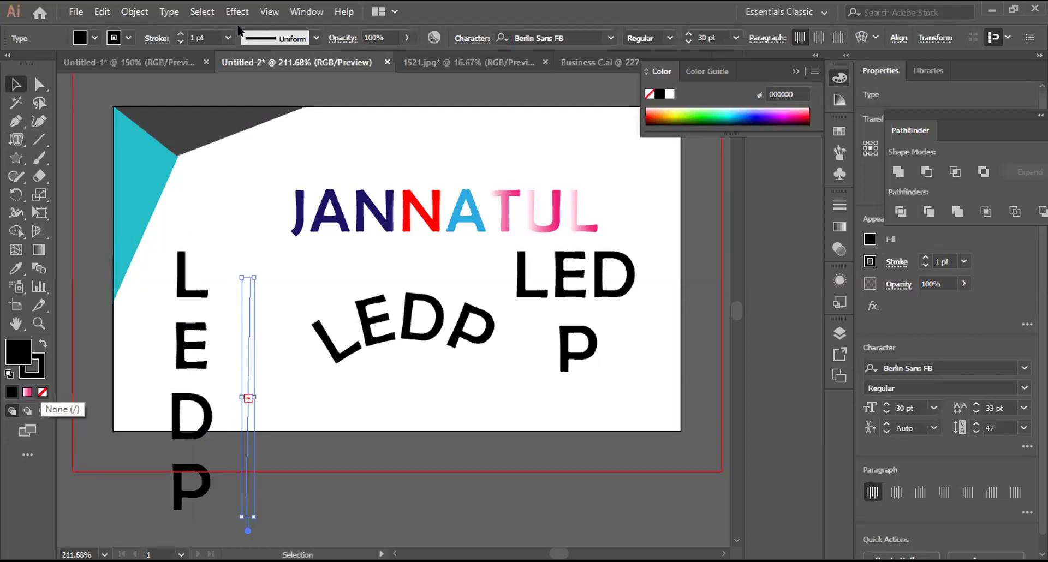
# Step: Select the curved LEDP text on the arc and delete it
pyautogui.click(284, 383)
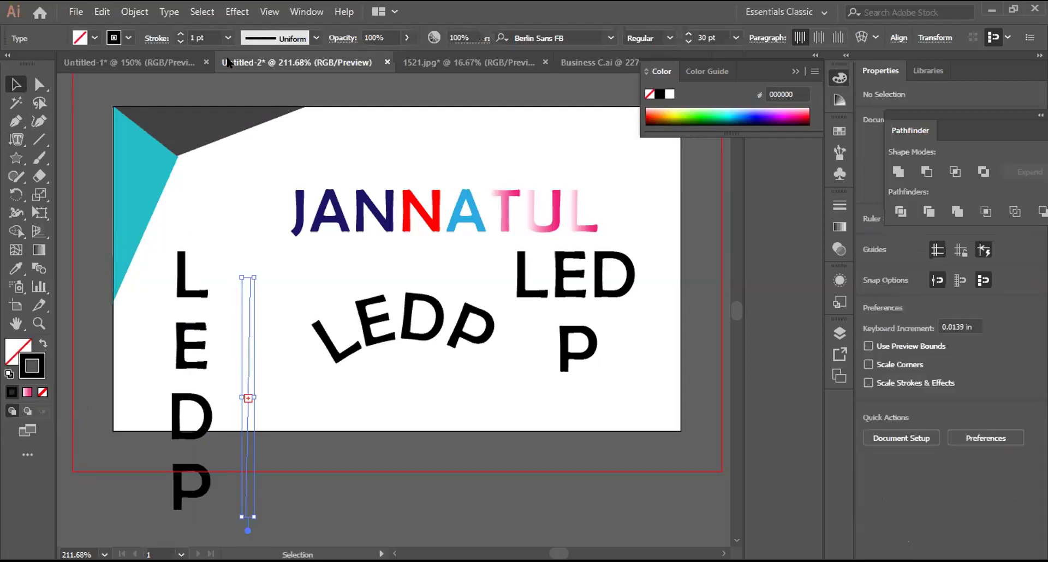
pyautogui.click(276, 391)
pyautogui.press('Delete')
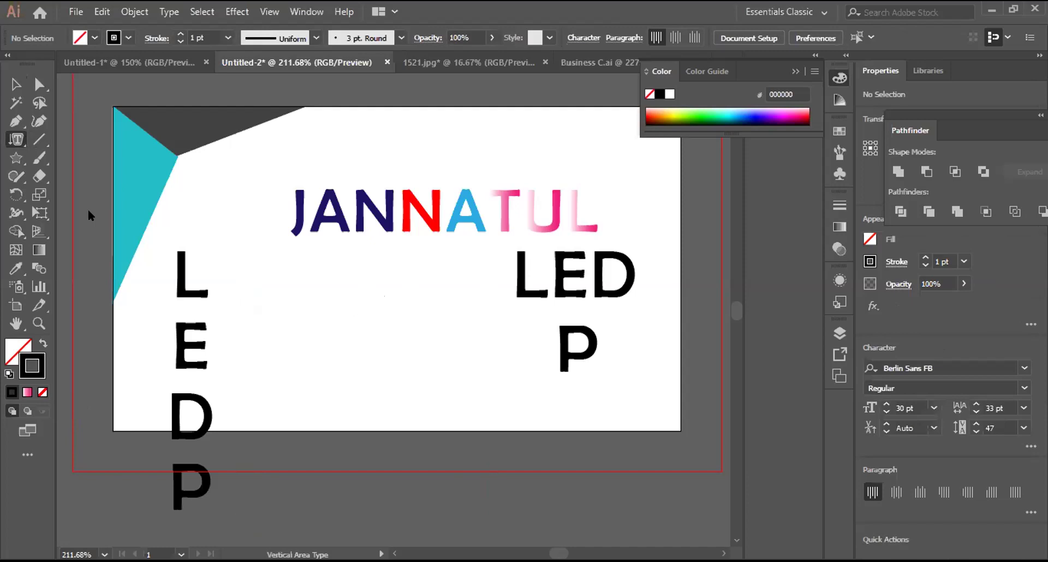
# Step: Draw a short vertical line below JANNATUL, try vertical area type in it, and dismiss the open-path error
pyautogui.press('p')
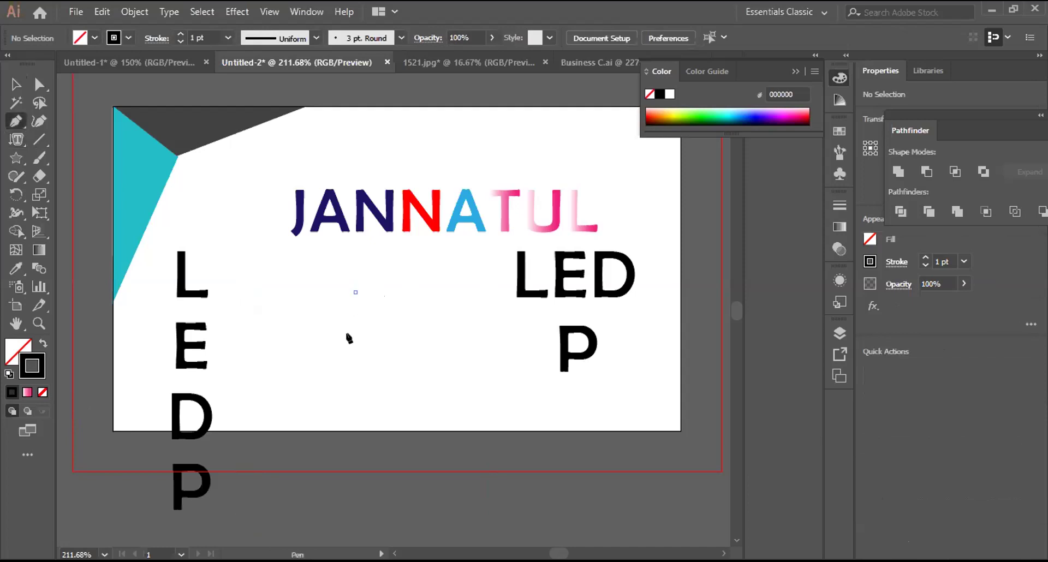
pyautogui.click(350, 470)
pyautogui.click(355, 406)
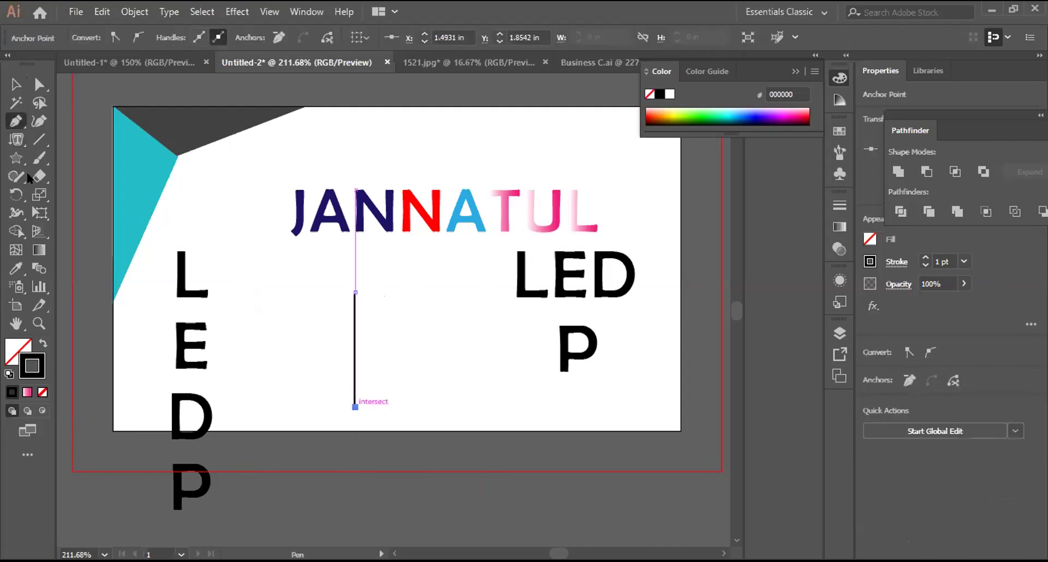
pyautogui.press('v')
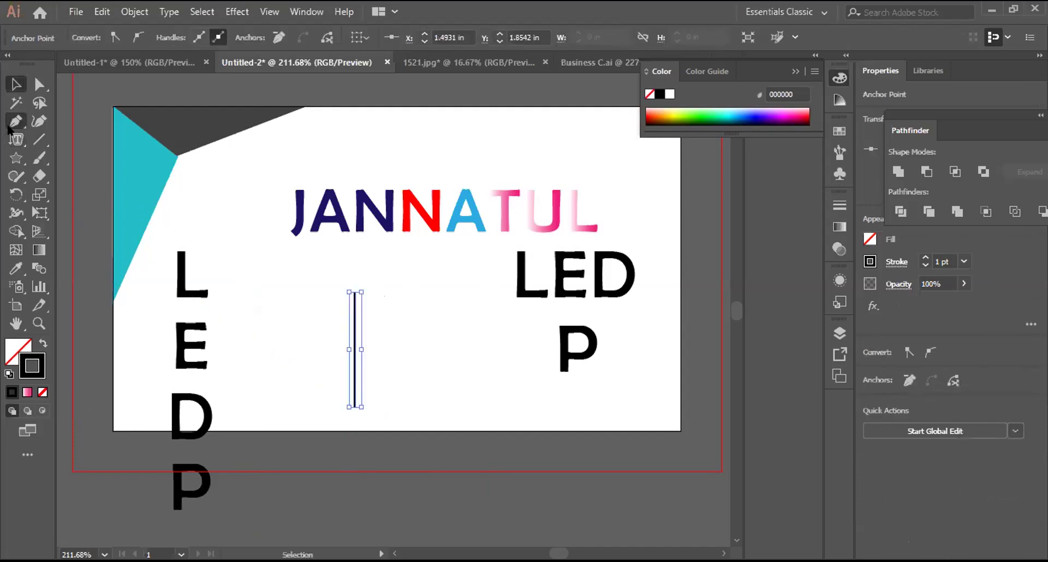
pyautogui.press('t')
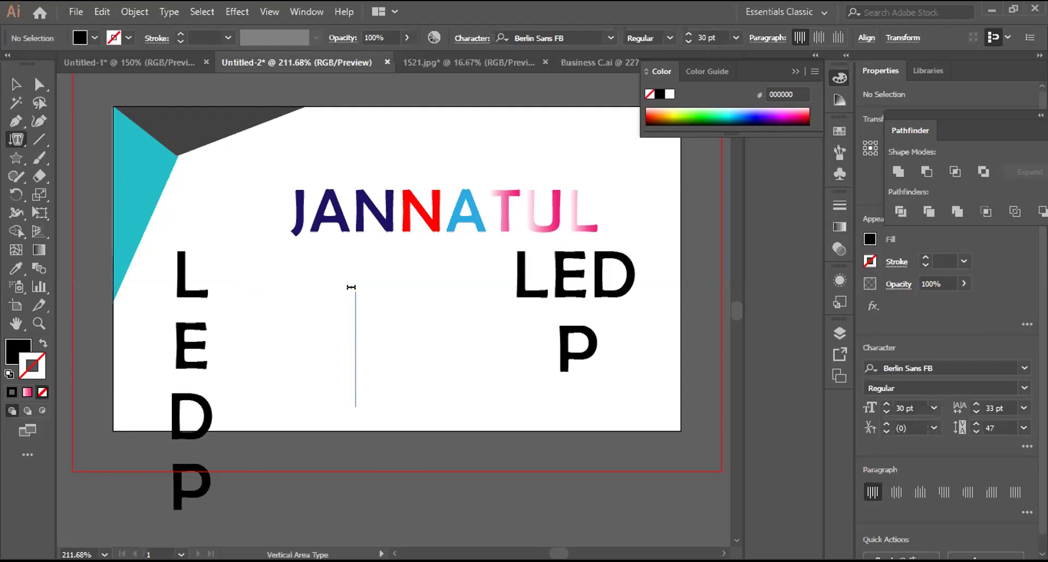
pyautogui.click(343, 291)
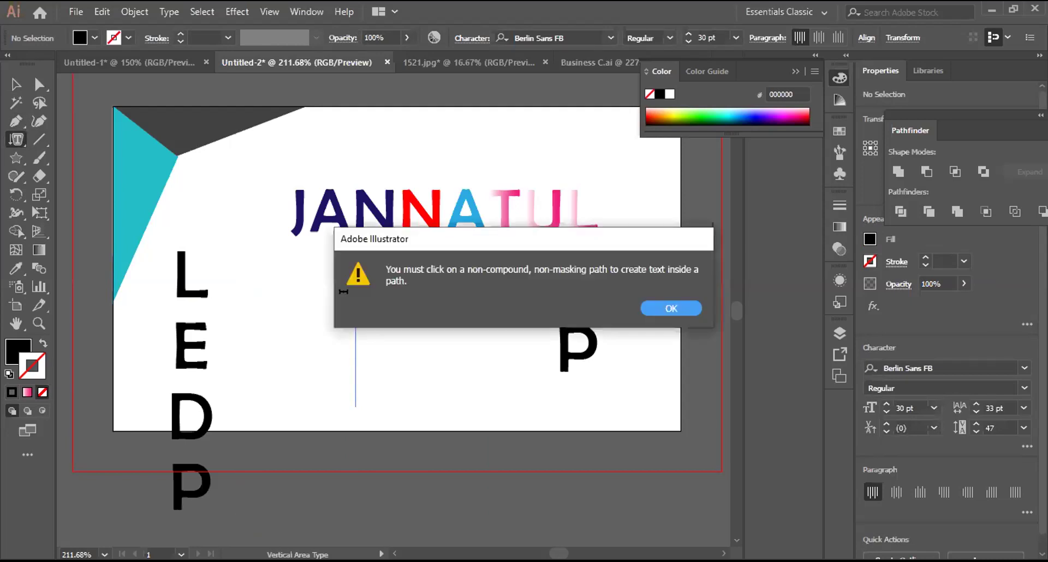
pyautogui.click(674, 303)
pyautogui.press('v')
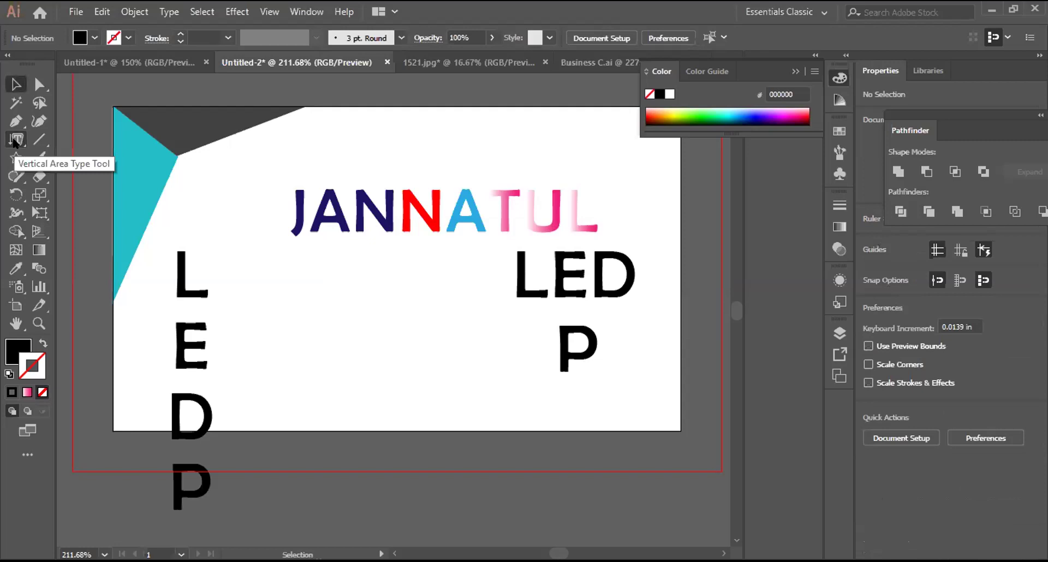
# Step: Draw an unfilled outline circle in the card's lower middle
pyautogui.click(15, 141)
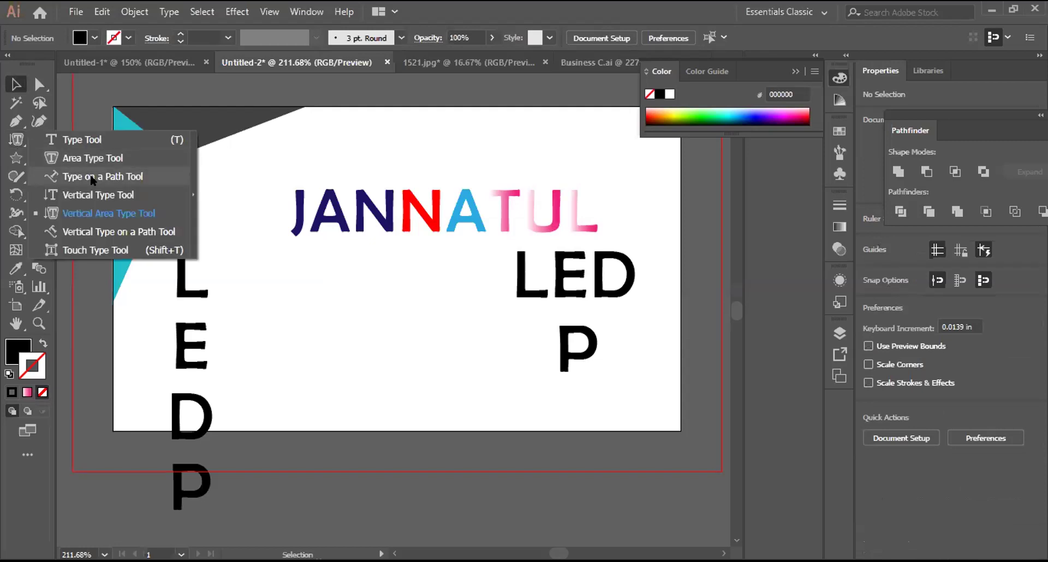
pyautogui.click(15, 121)
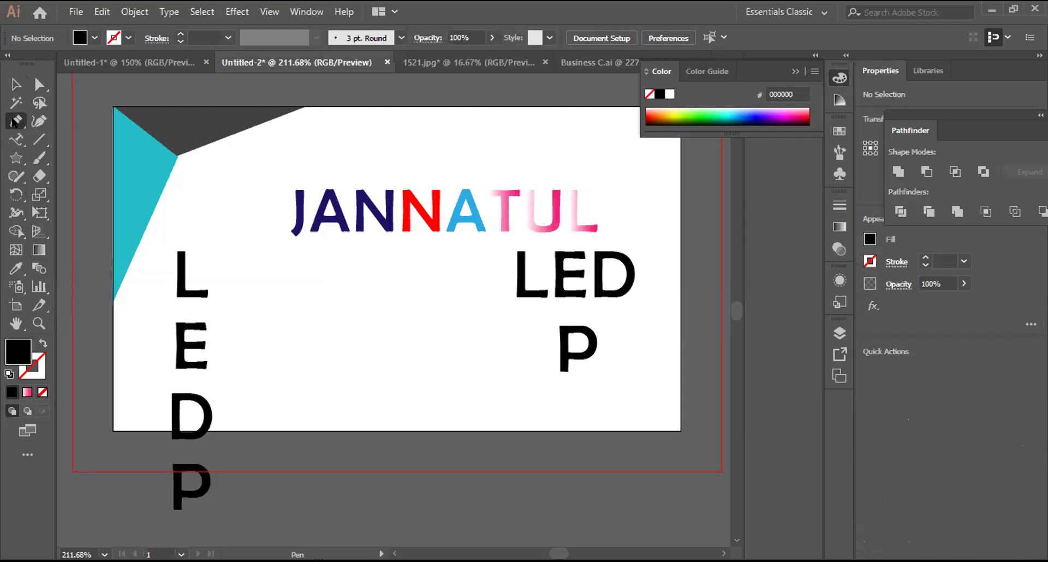
pyautogui.click(272, 371)
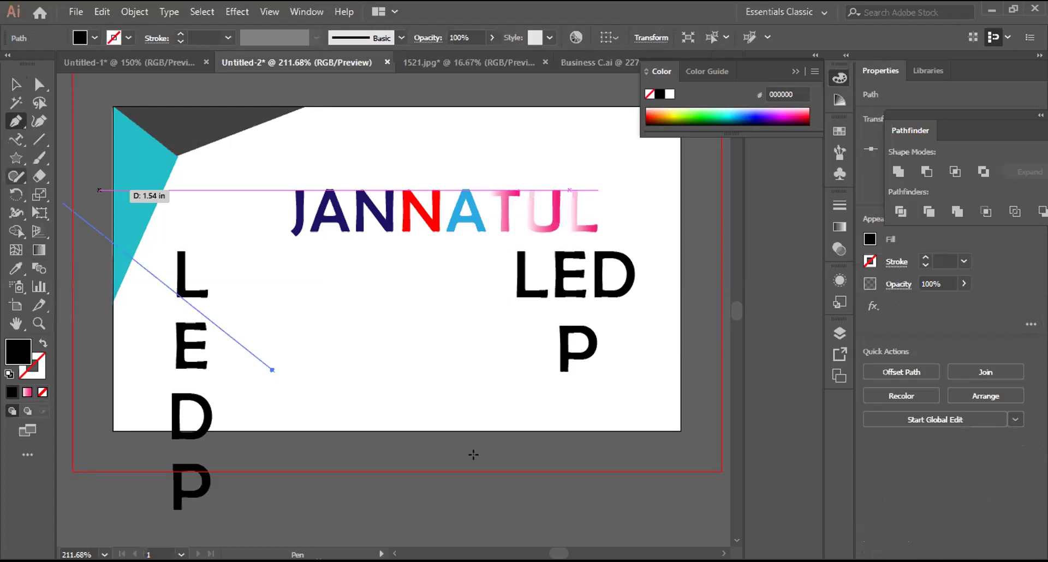
pyautogui.press('l')
pyautogui.moveTo(311, 304); pyautogui.dragTo(471, 464)
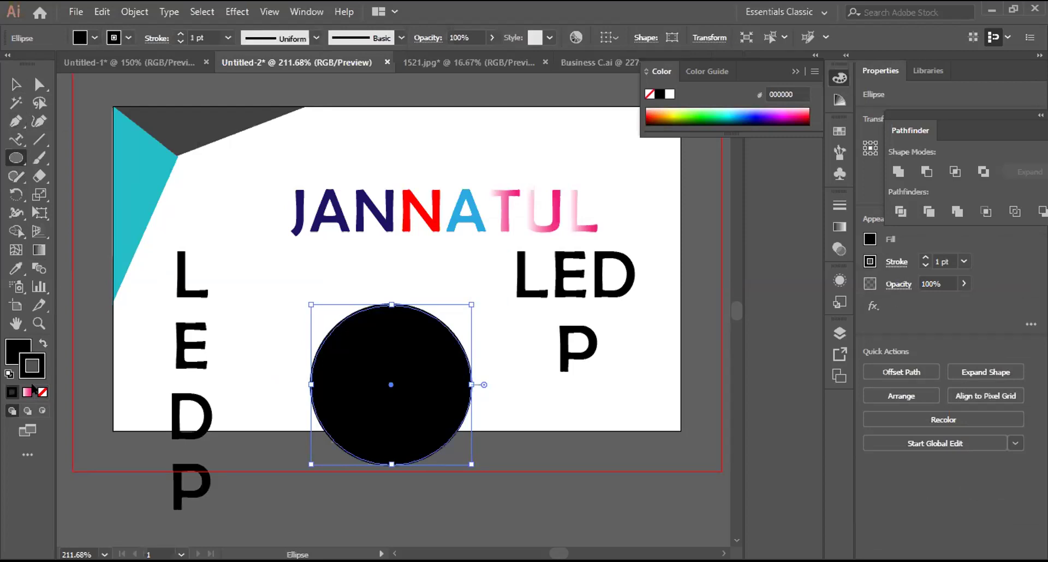
pyautogui.hotkey('shift', 'x')
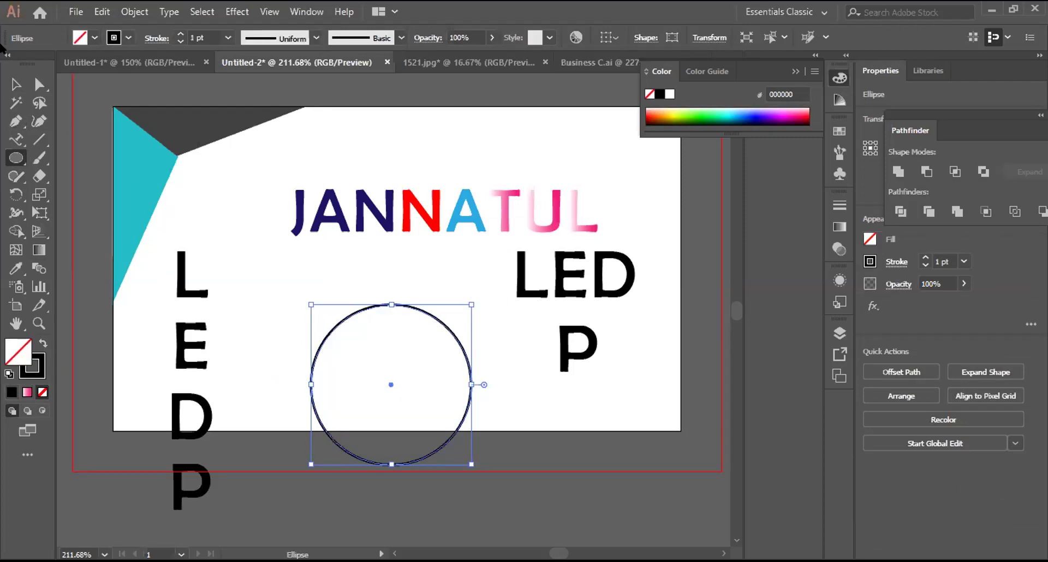
# Step: Type LEDP2020 followed by a place name around the circle's edge
pyautogui.press('t')
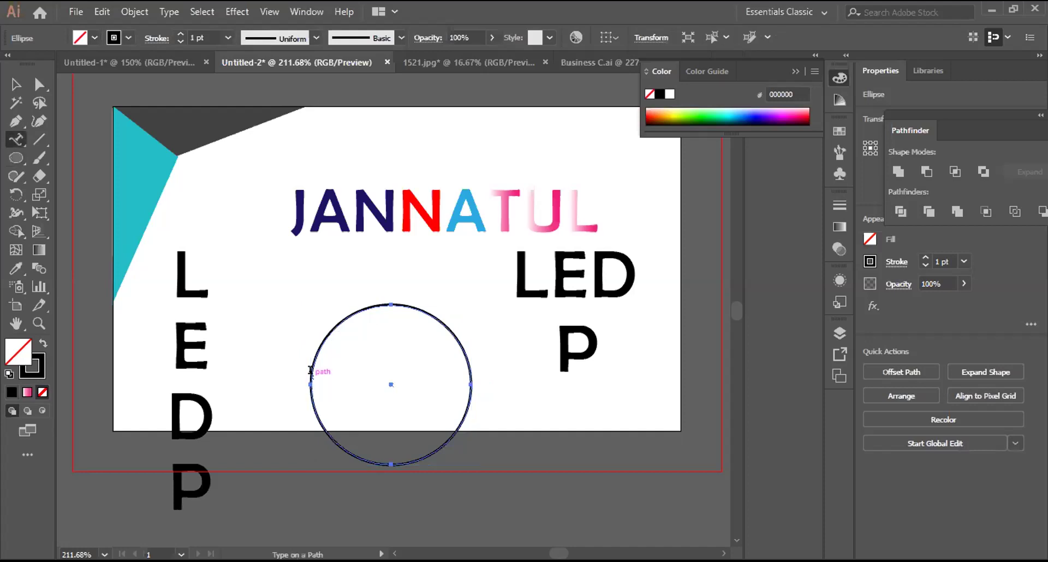
pyautogui.click(310, 371)
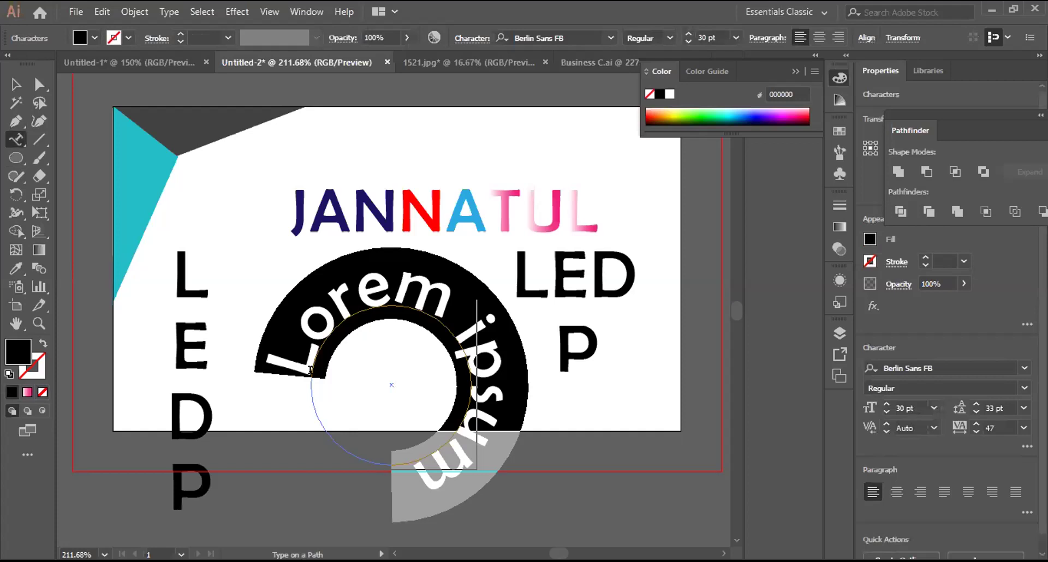
pyautogui.write('L')
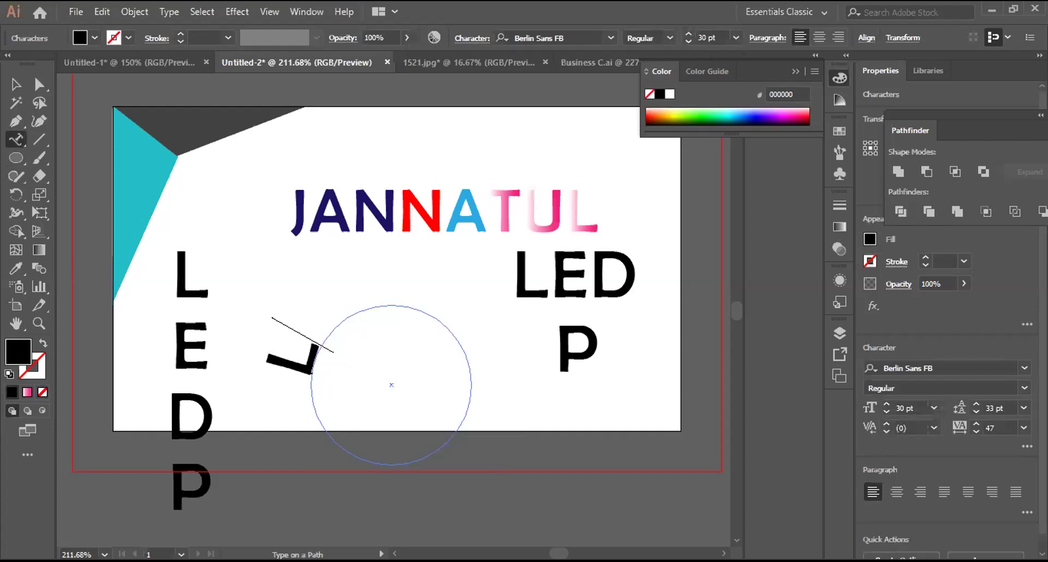
pyautogui.write('EDP')
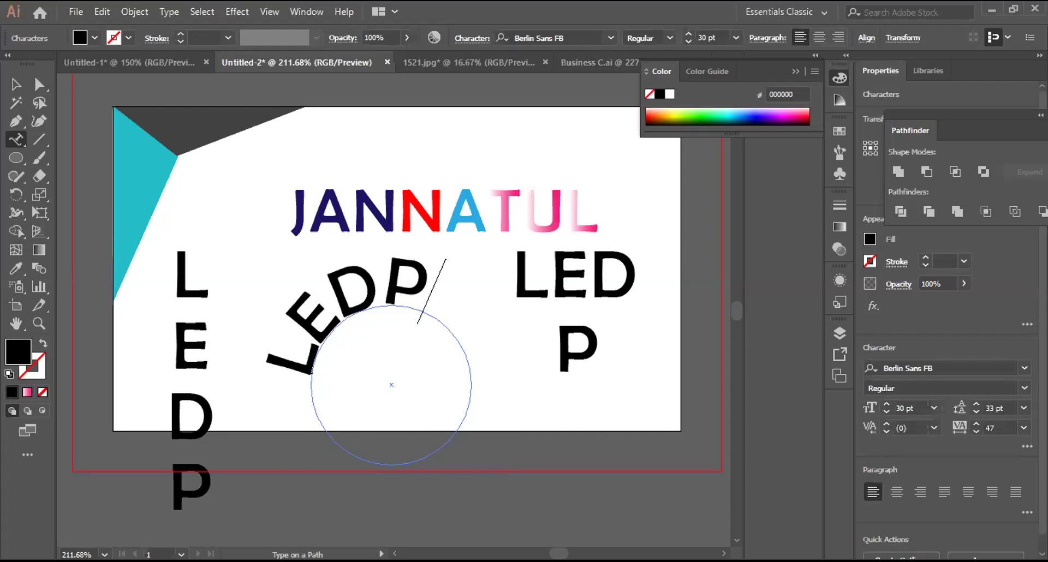
pyautogui.write('2')
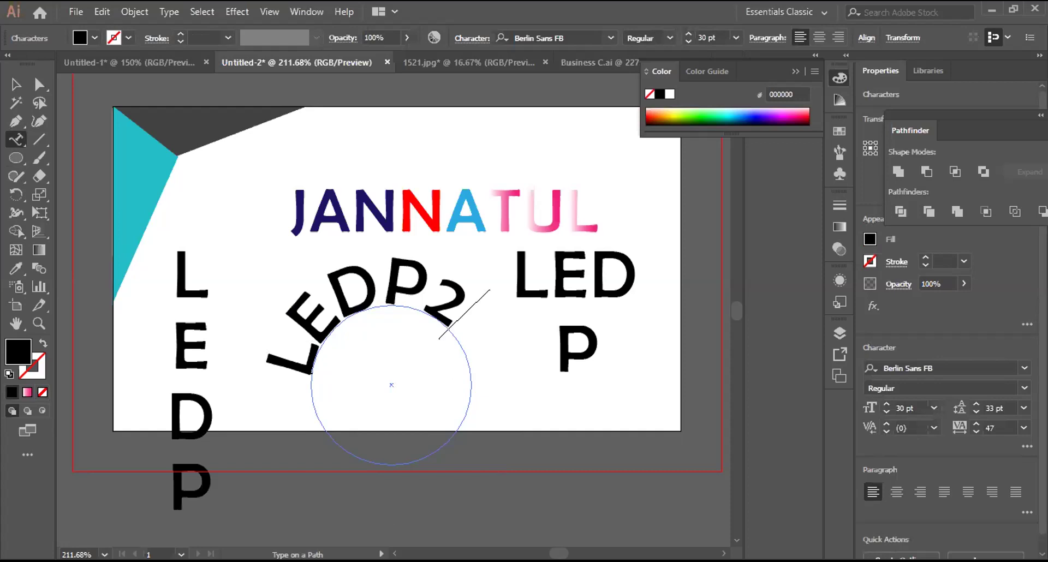
pyautogui.write('020')
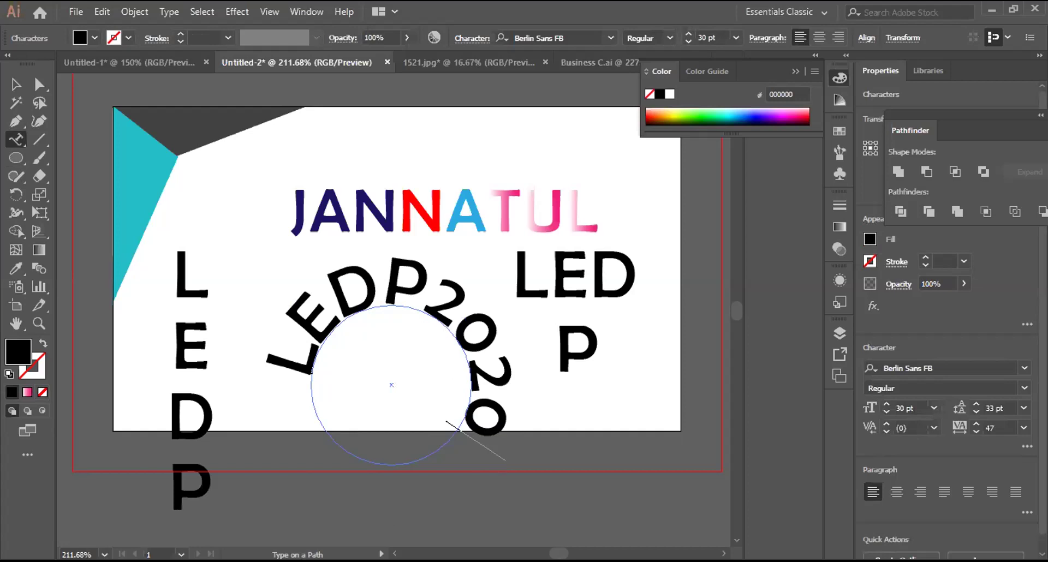
pyautogui.write(',')
pyautogui.press('BackSpace')
pyautogui.write(',')
pyautogui.press('BackSpace')
pyautogui.write('W')
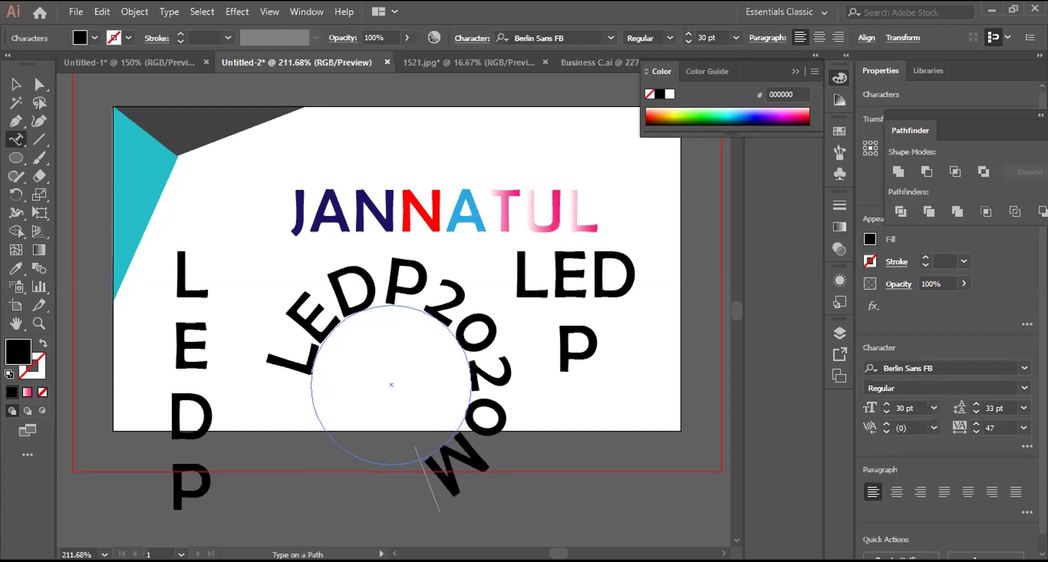
pyautogui.write('eherp')
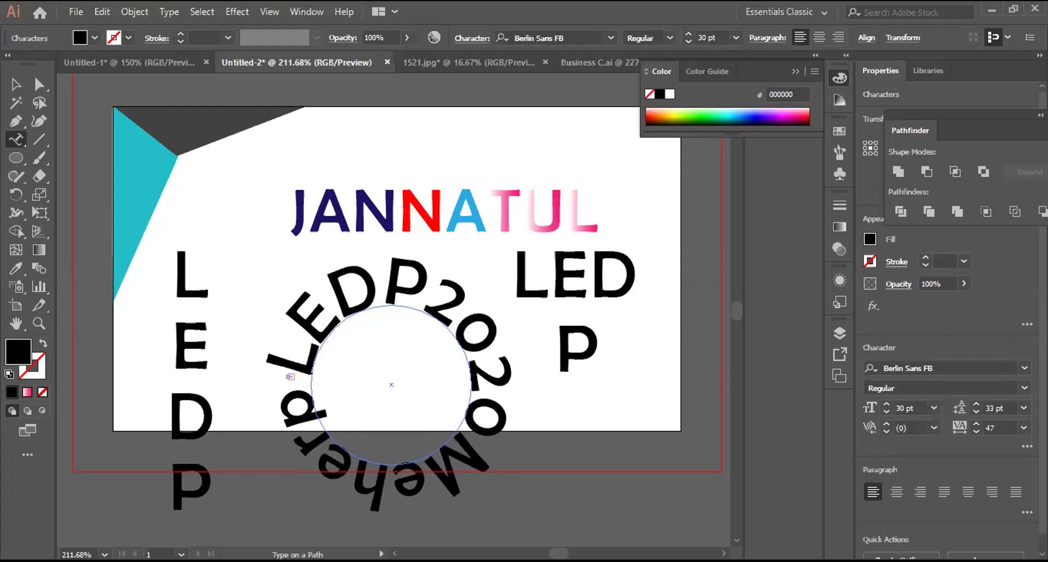
pyautogui.press('Escape')
pyautogui.press('Escape')
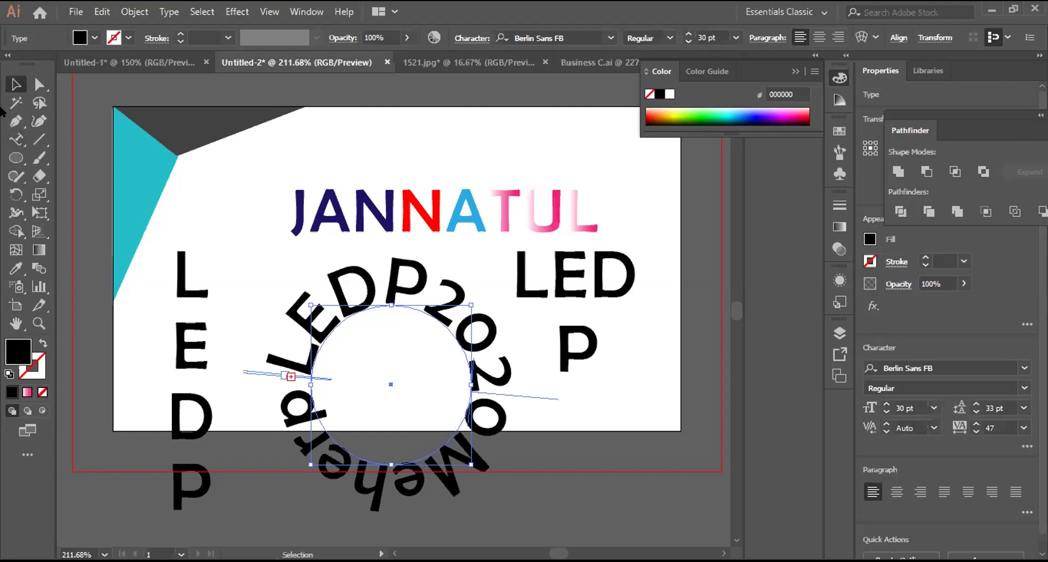
# Step: Enlarge the circular LEDP2020 text, set it to 48 pt, and move it below the card
pyautogui.moveTo(471, 305); pyautogui.dragTo(511, 247)
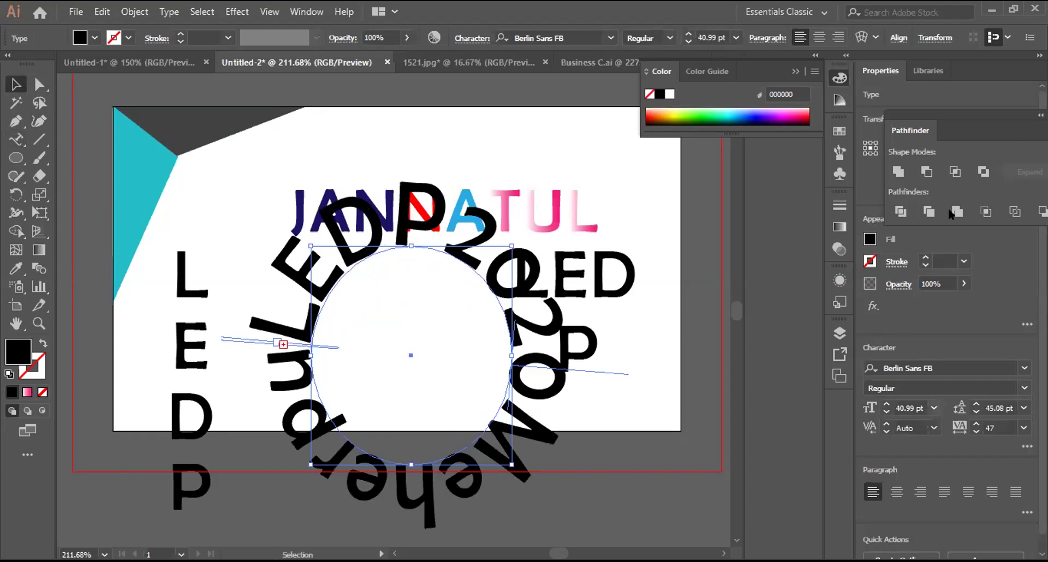
pyautogui.click(933, 408)
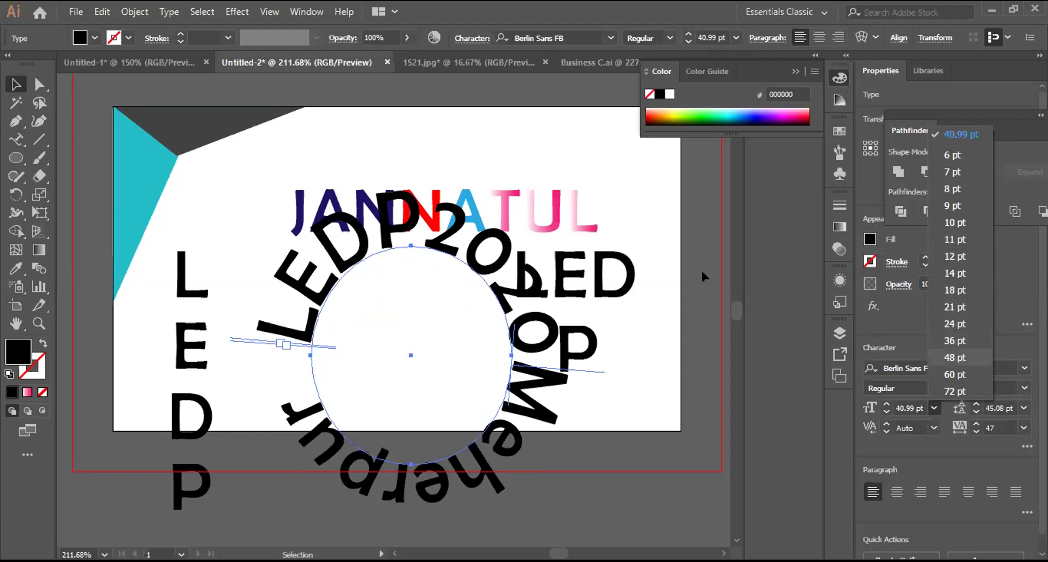
pyautogui.scroll(-3, 701, 269)
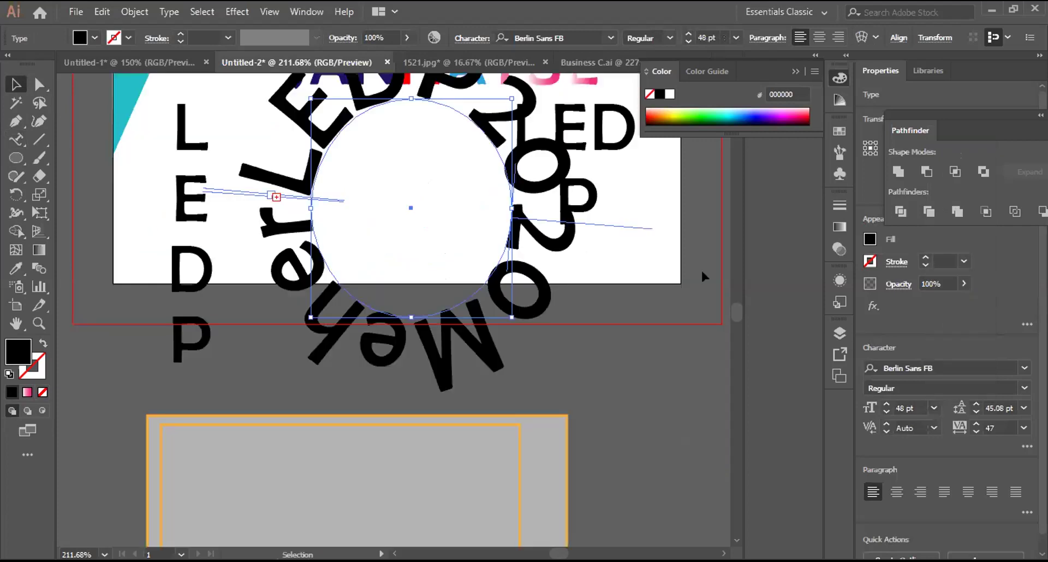
pyautogui.hotkey('ctrl', 'z')
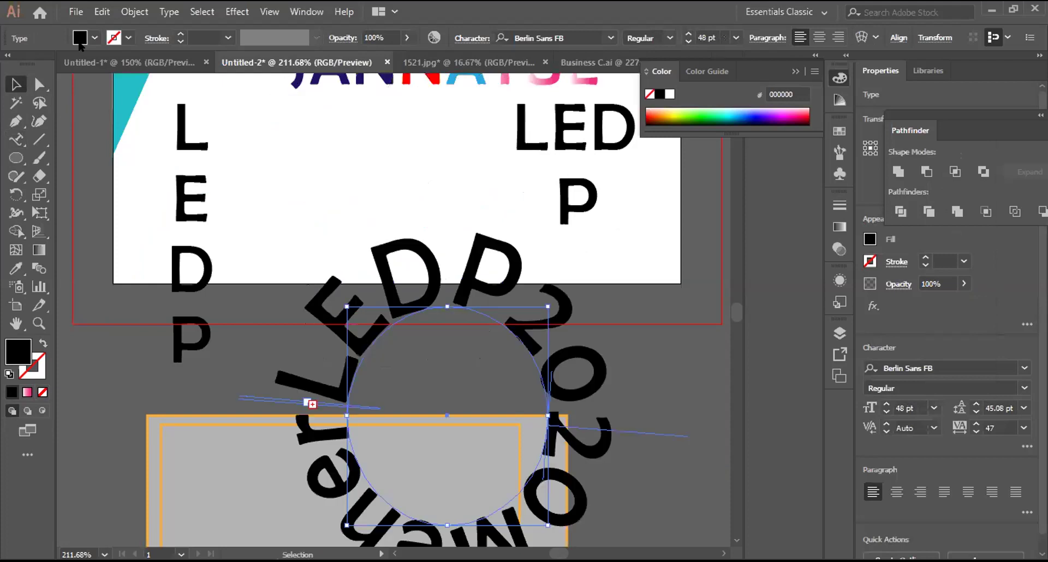
# Step: Colour the circular text red, move it back onto the card, and delete the grey rectangle
pyautogui.click(80, 44)
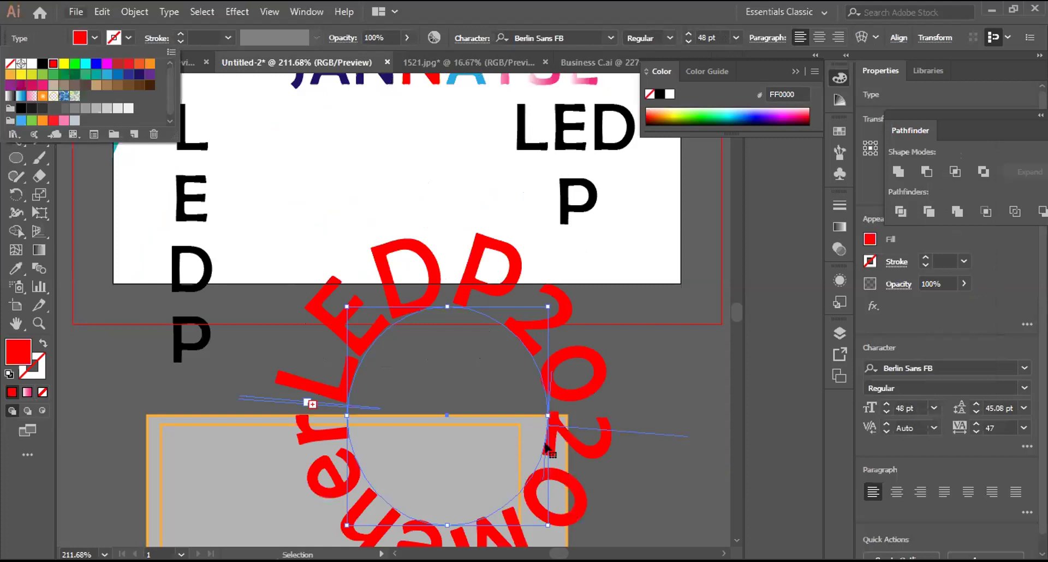
pyautogui.scroll(-2, 572, 431)
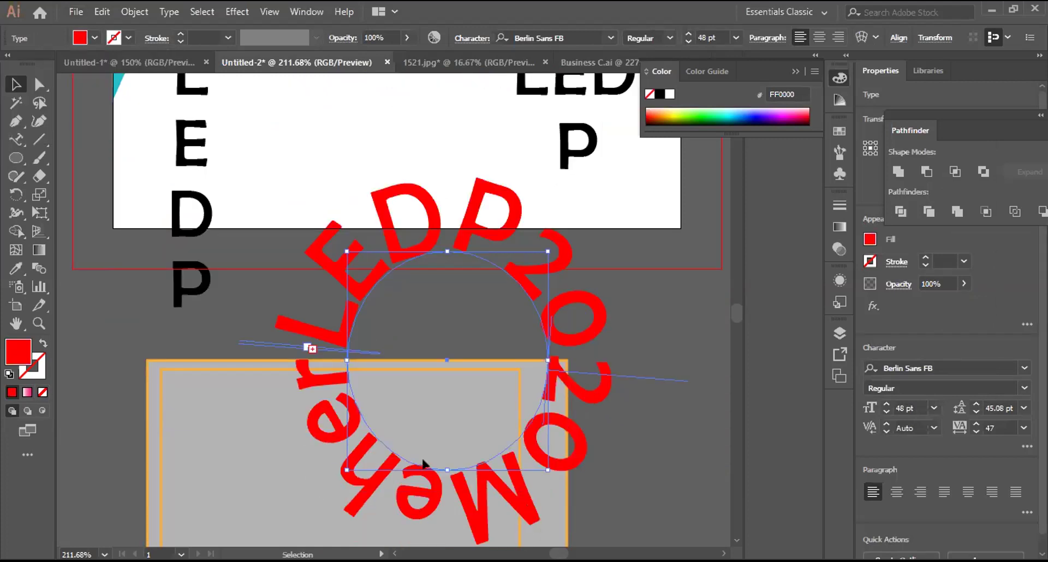
pyautogui.moveTo(615, 426); pyautogui.dragTo(613, 282)
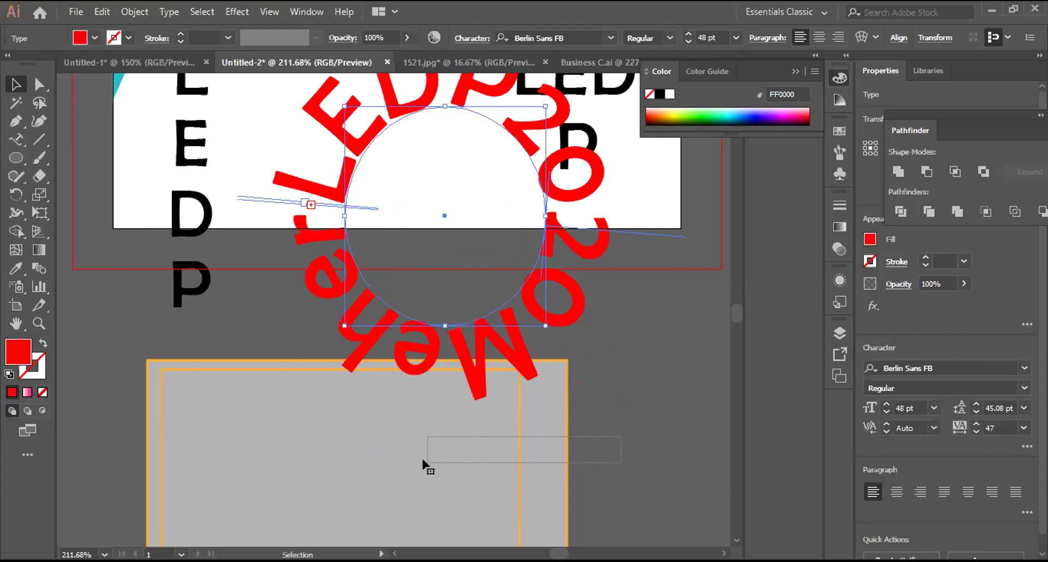
pyautogui.click(421, 456)
pyautogui.press('Delete')
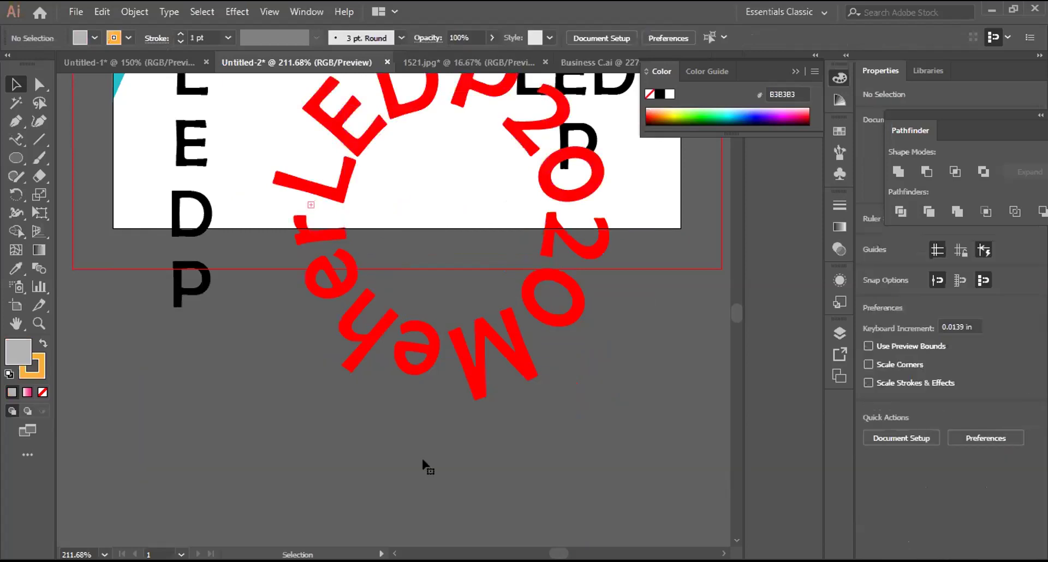
# Step: Shrink the red circular path text to fit the card and deselect it
pyautogui.scroll(5, 423, 461)
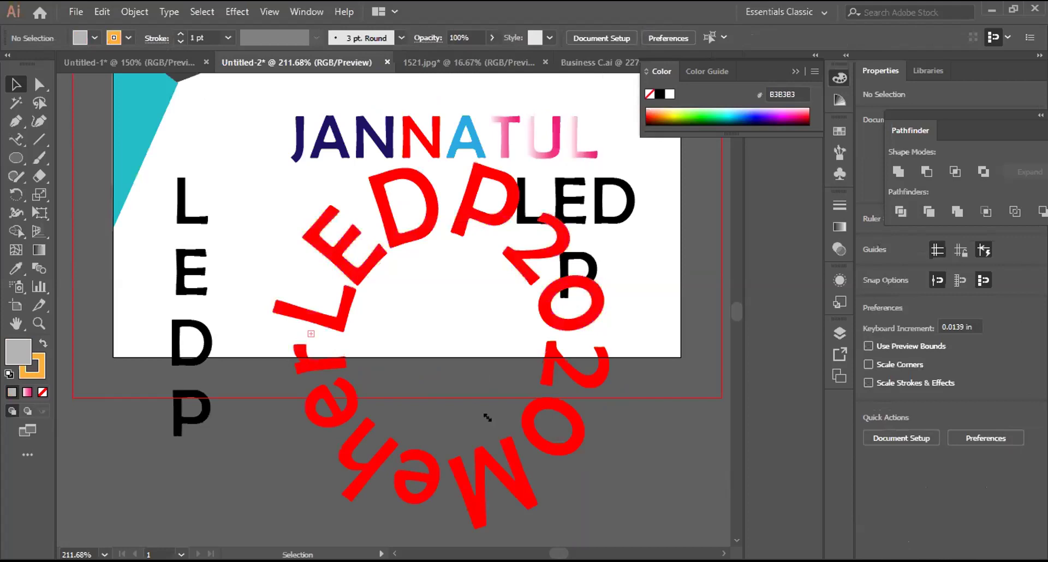
pyautogui.hotkey('ctrl', 'z')
pyautogui.hotkey('ctrl', 'z')
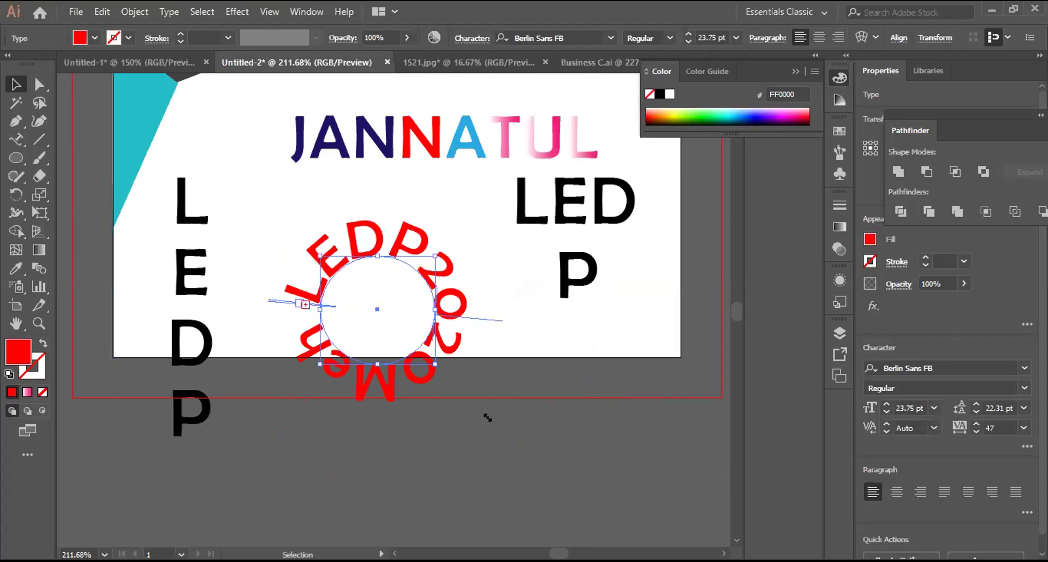
pyautogui.moveTo(460, 391); pyautogui.dragTo(460, 391)
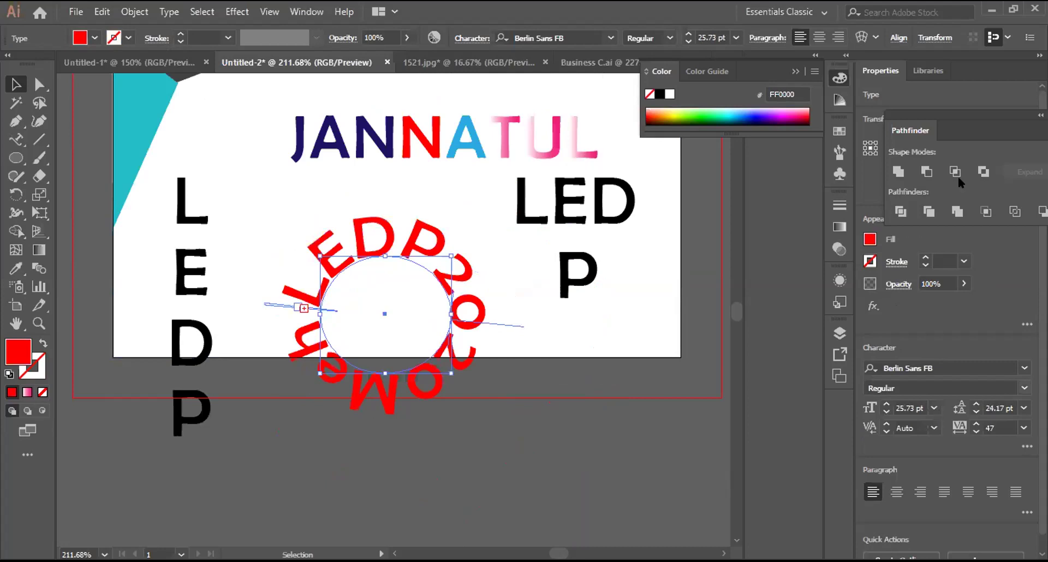
pyautogui.click(933, 408)
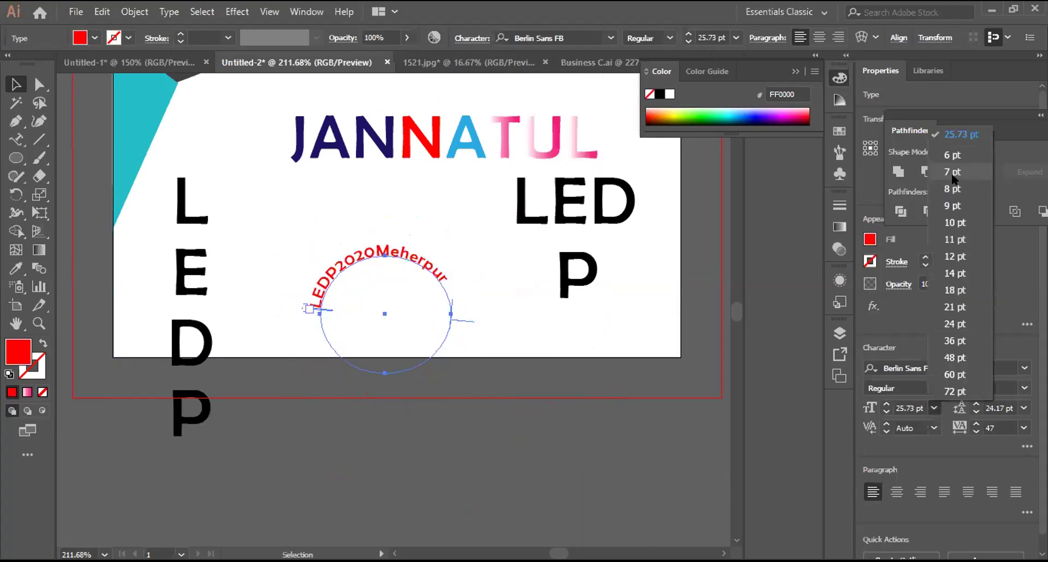
pyautogui.press('Escape')
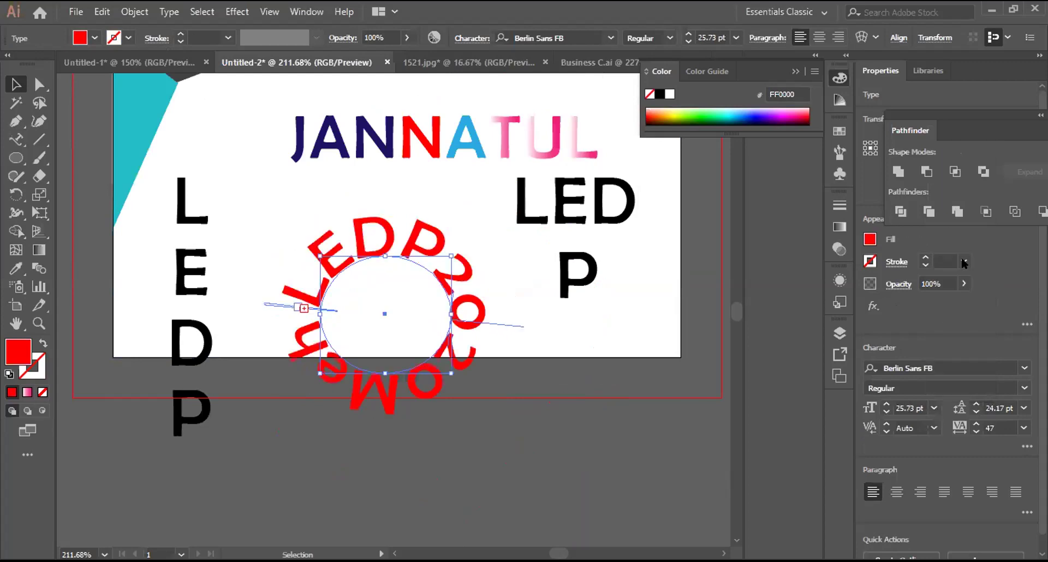
pyautogui.click(574, 439)
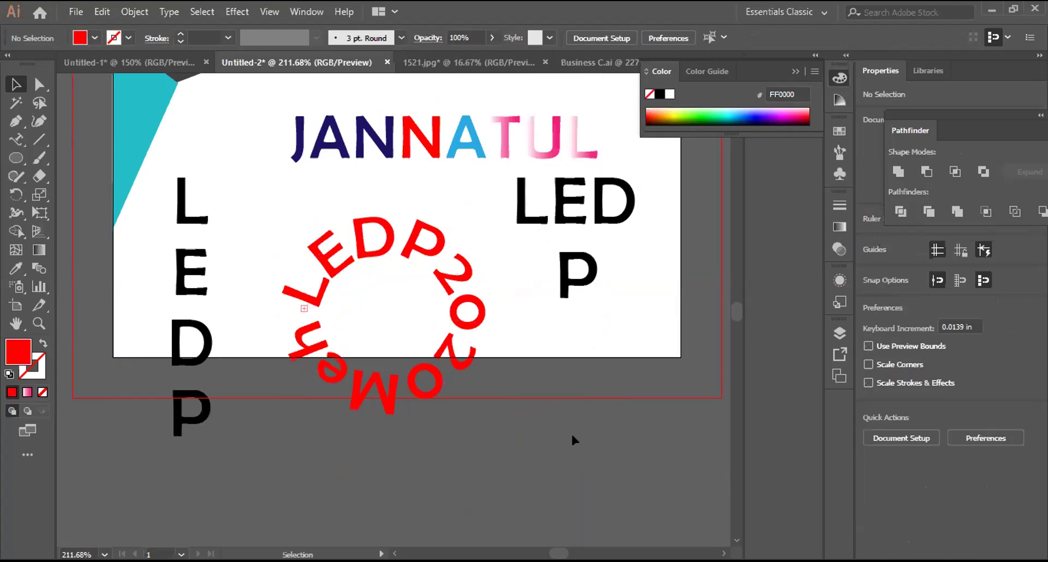
pyautogui.scroll(3, 579, 440)
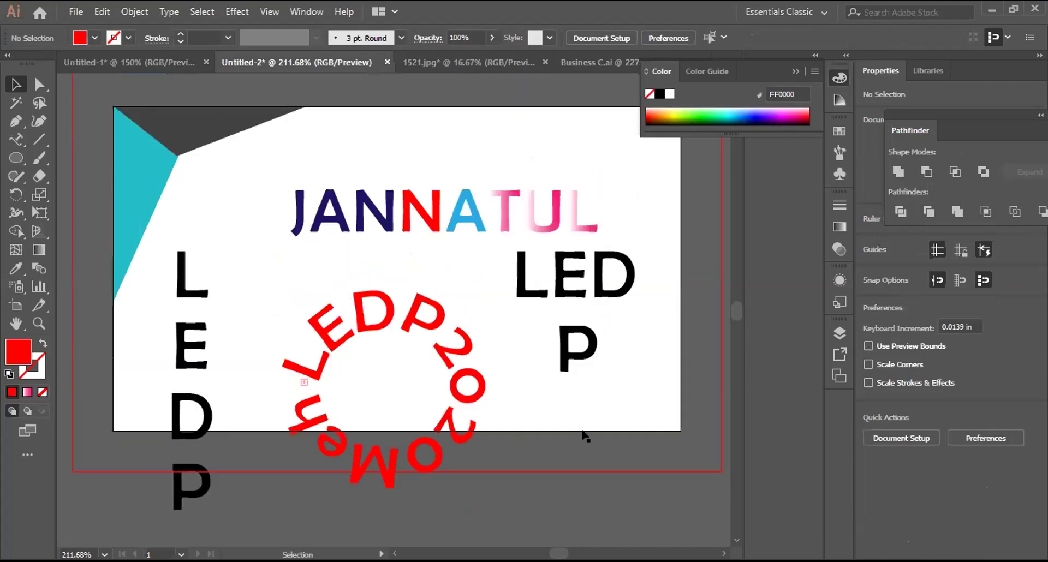
pyautogui.moveTo(161, 237); pyautogui.dragTo(447, 414)
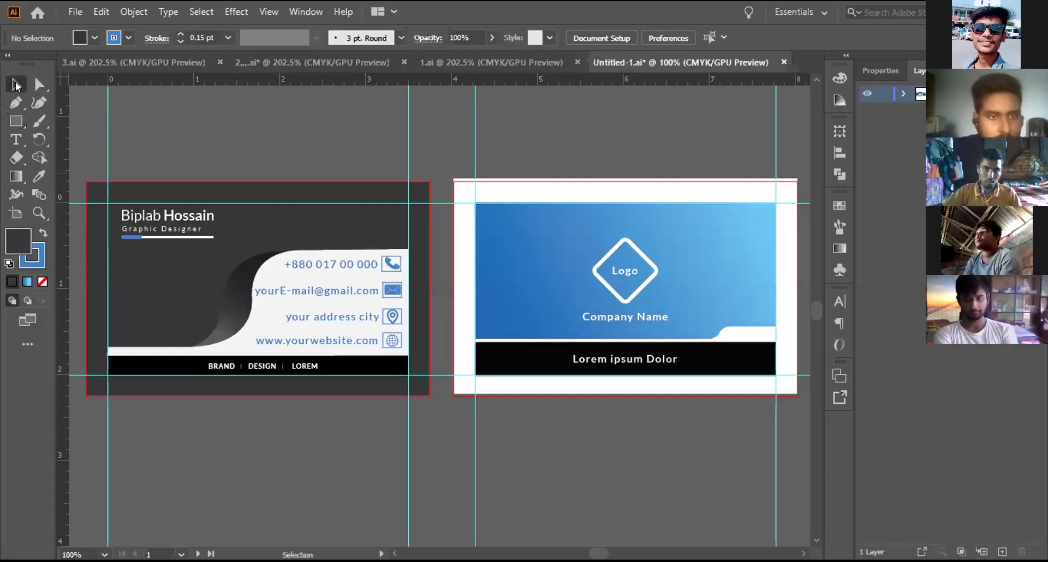
# Step: In Untitled-1.ai, select and deselect the dark card's objects, undoing an accidental move of its background
pyautogui.moveTo(114, 214); pyautogui.dragTo(151, 245)
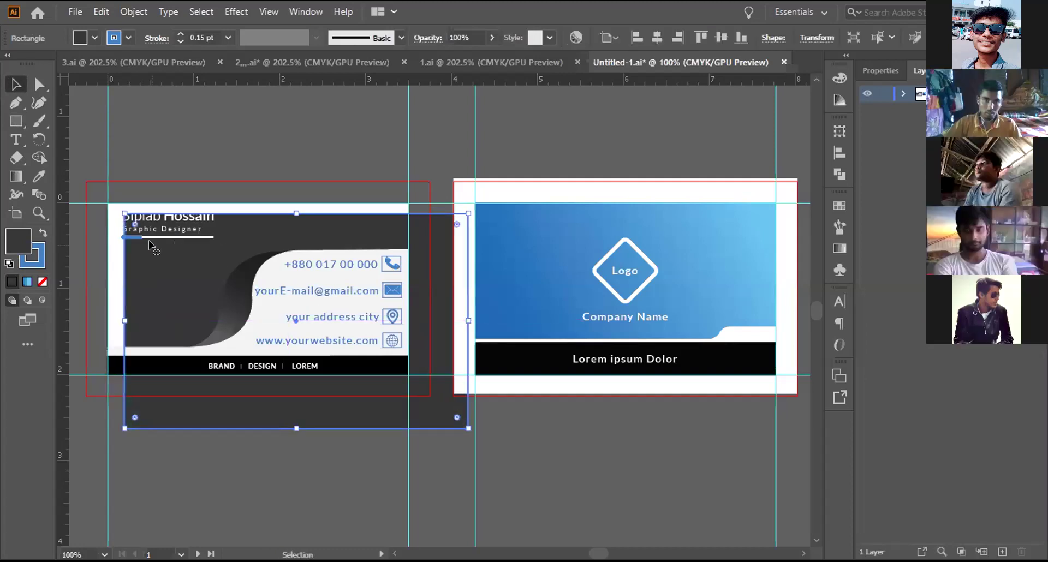
pyautogui.hotkey('ctrl', 'z')
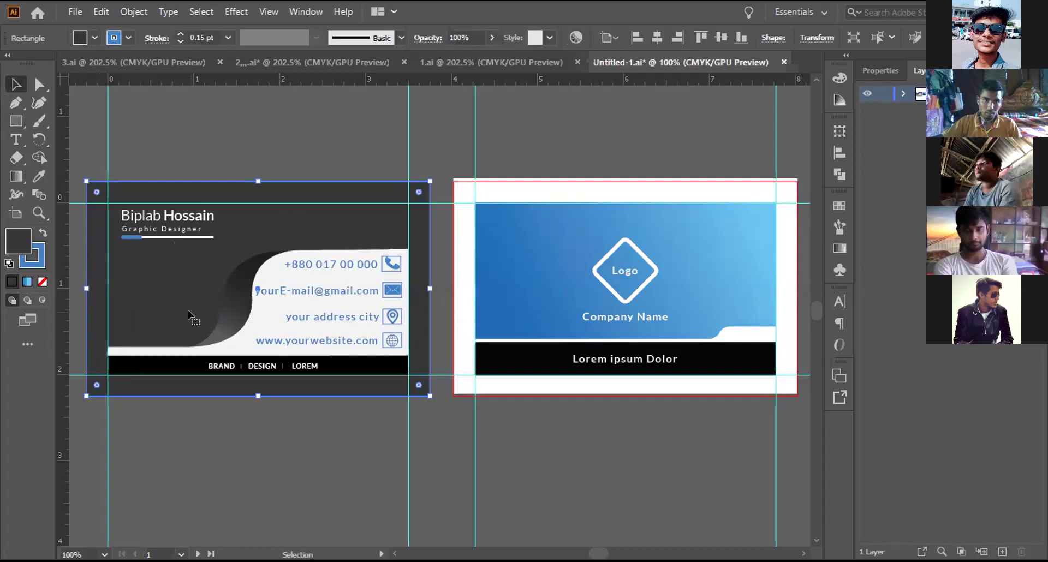
pyautogui.click(326, 464)
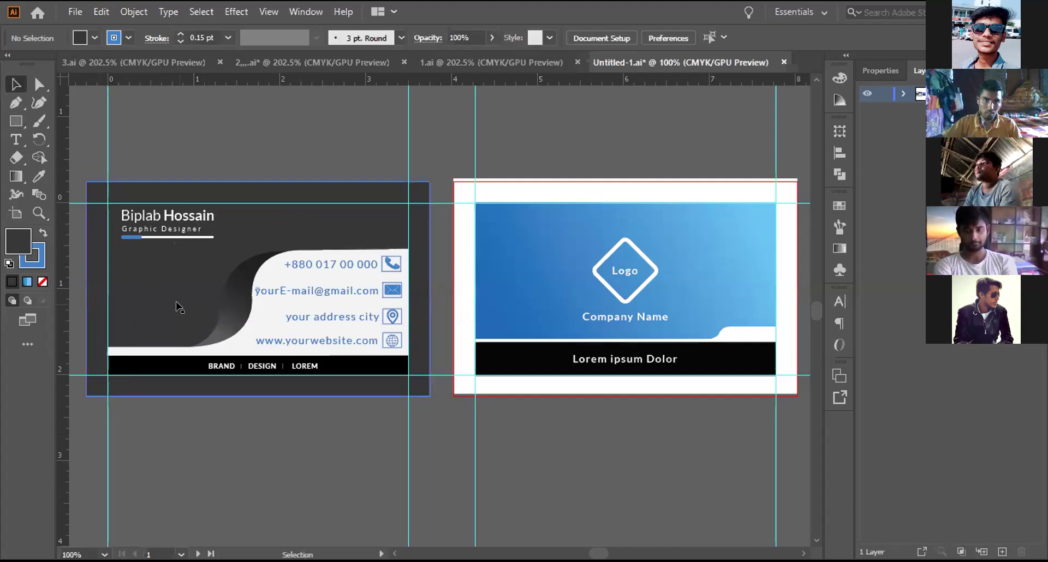
pyautogui.click(141, 196)
pyautogui.hotkey('ctrl', 'shift', 'a')
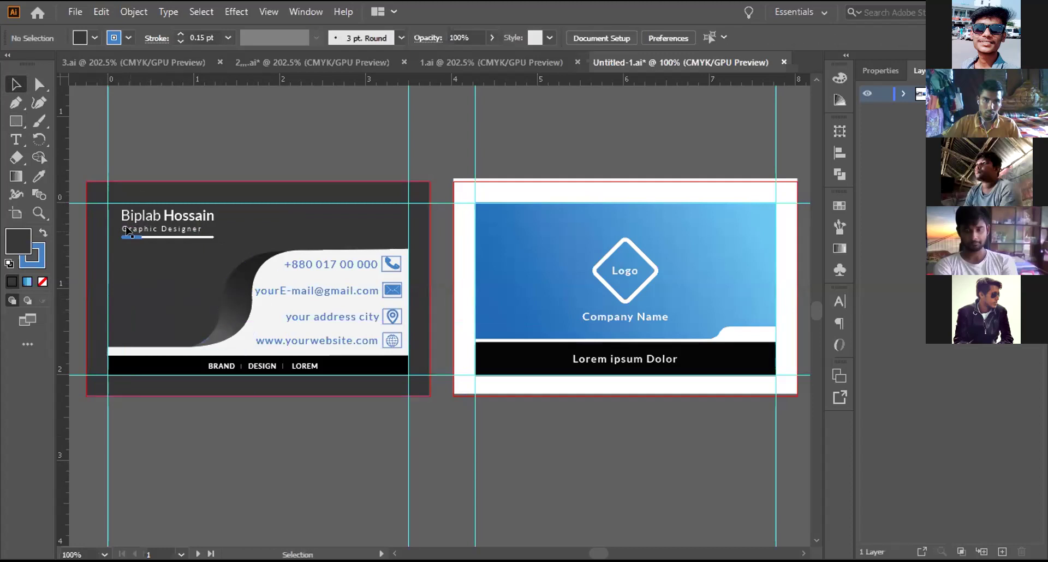
pyautogui.moveTo(113, 209); pyautogui.dragTo(404, 369)
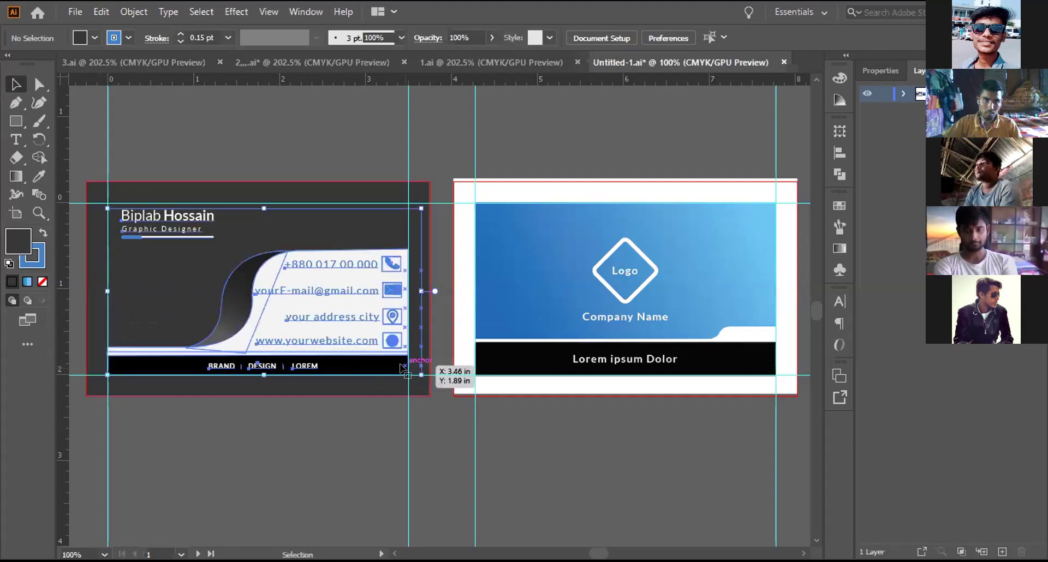
pyautogui.hotkey('ctrl', 'shift', 'a')
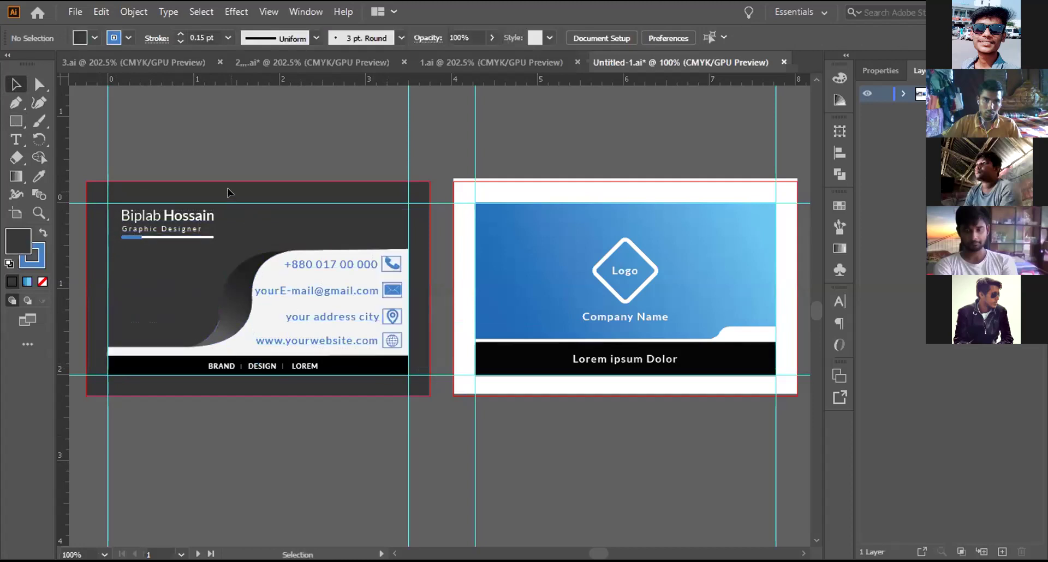
pyautogui.click(228, 192)
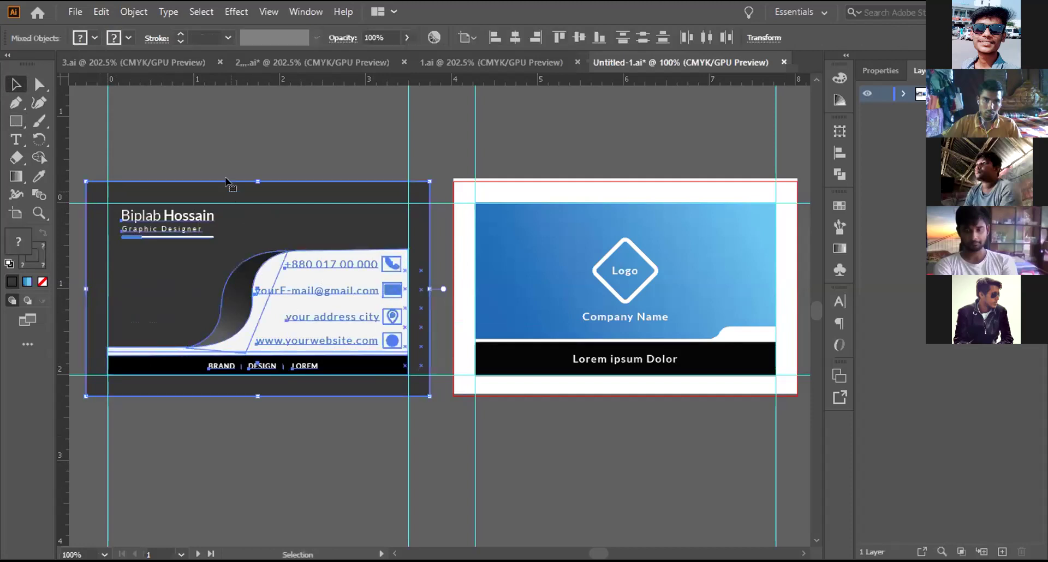
pyautogui.click(227, 144)
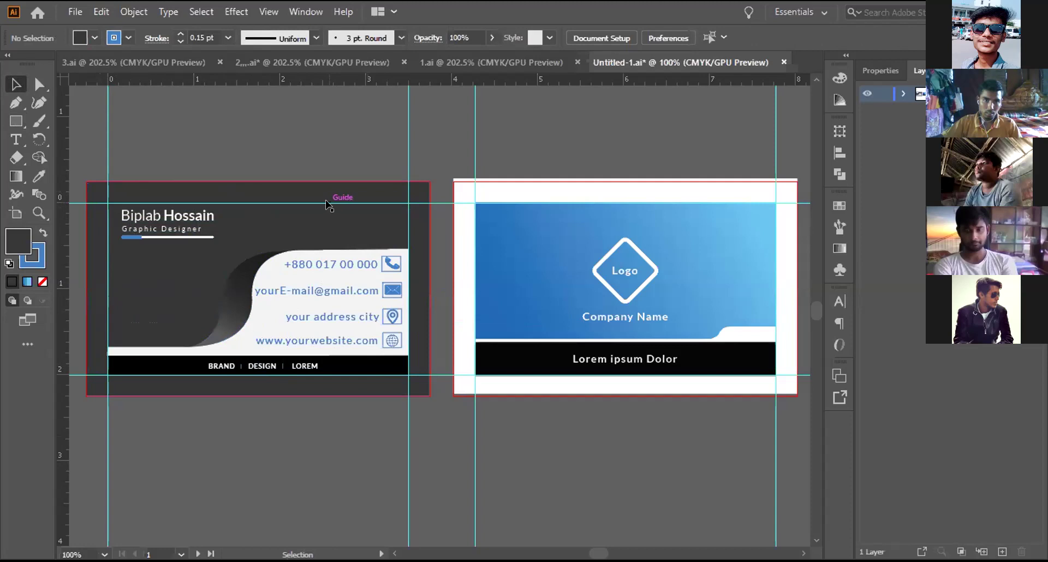
# Step: Delete the top, lower and both vertical guides around the dark card
pyautogui.rightClick(435, 205)
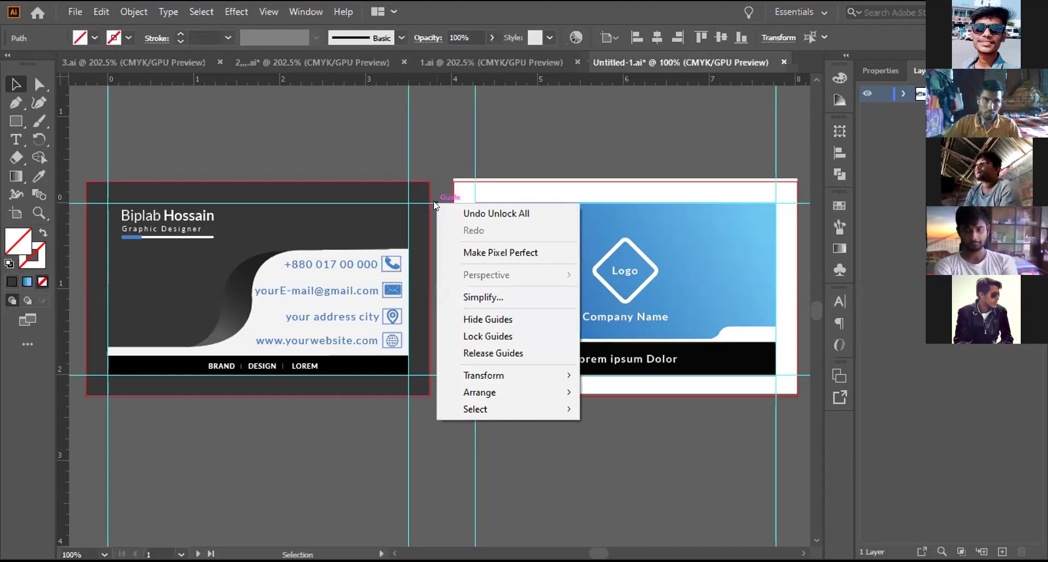
pyautogui.click(435, 205)
pyautogui.click(433, 204)
pyautogui.press('Delete')
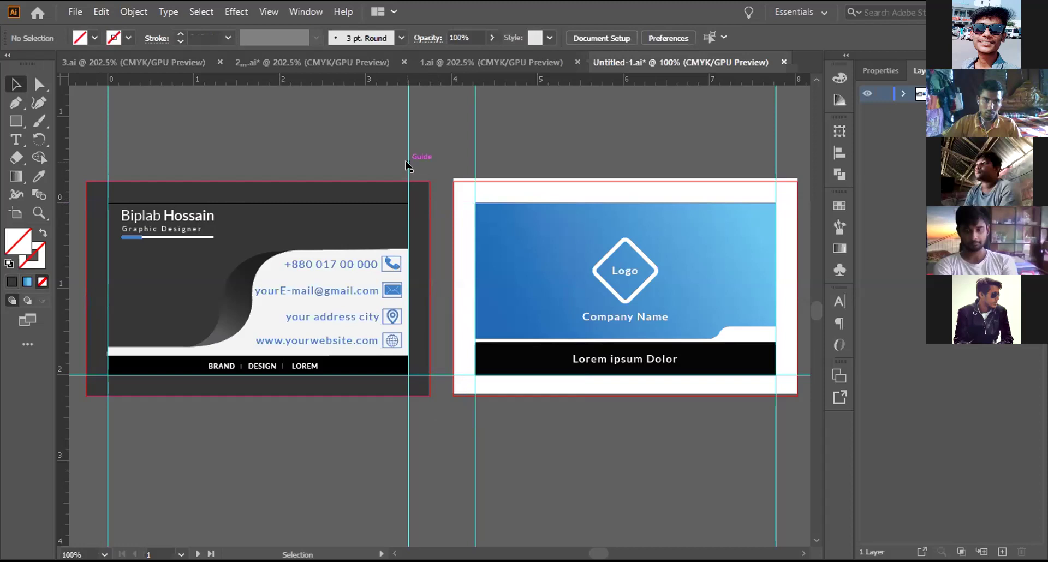
pyautogui.click(407, 164)
pyautogui.press('Delete')
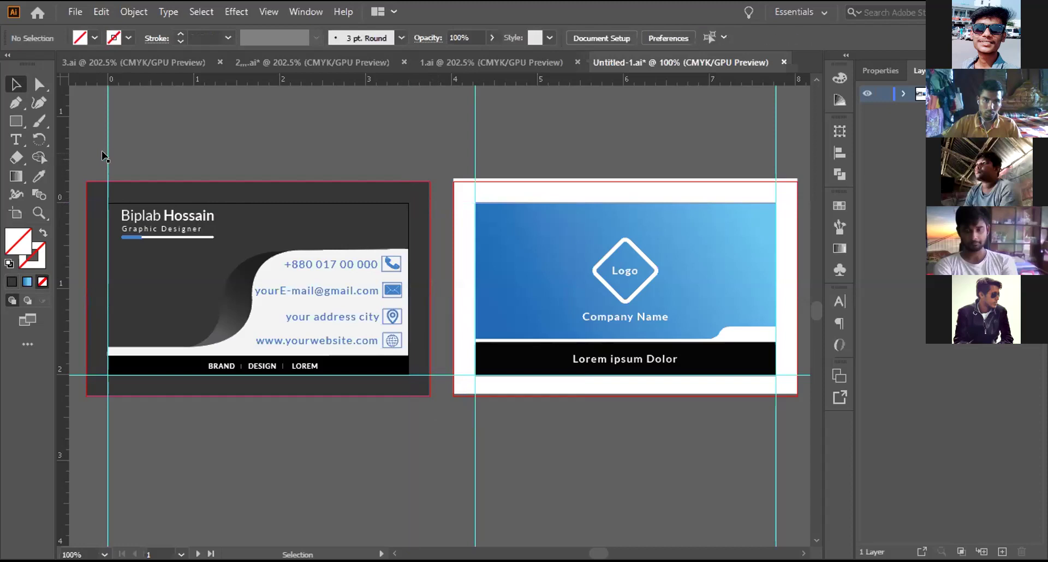
pyautogui.click(107, 156)
pyautogui.press('Delete')
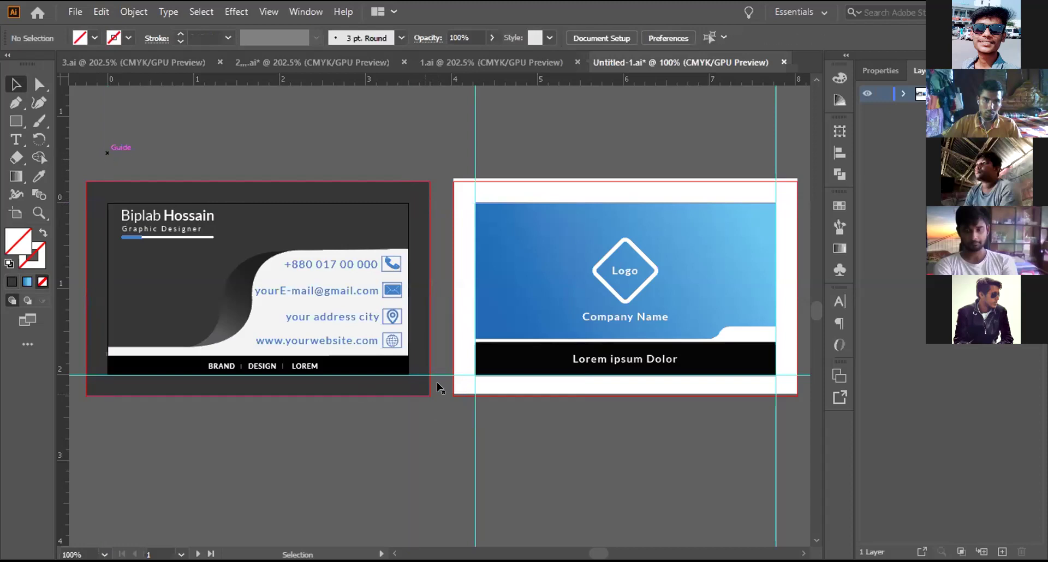
pyautogui.click(444, 375)
pyautogui.press('Delete')
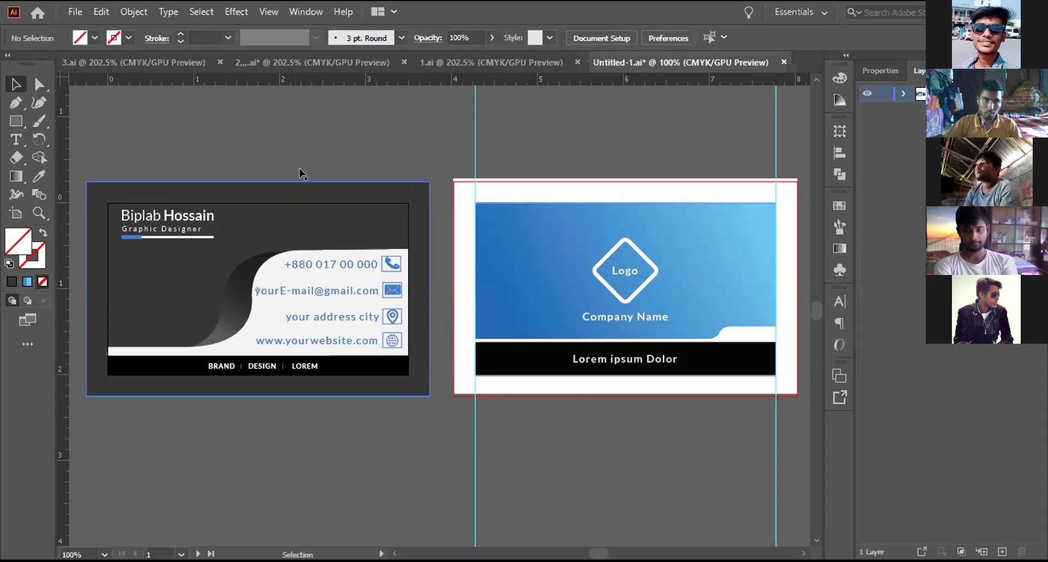
# Step: Delete the blue card's left vertical guide and the last guide on the right
pyautogui.click(473, 155)
pyautogui.press('Delete')
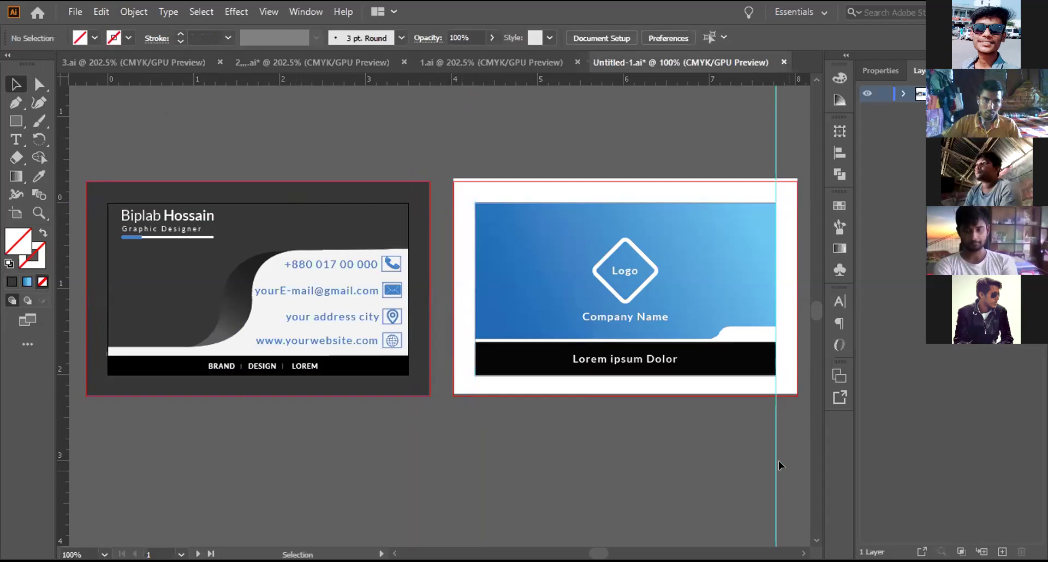
pyautogui.click(775, 463)
pyautogui.press('Delete')
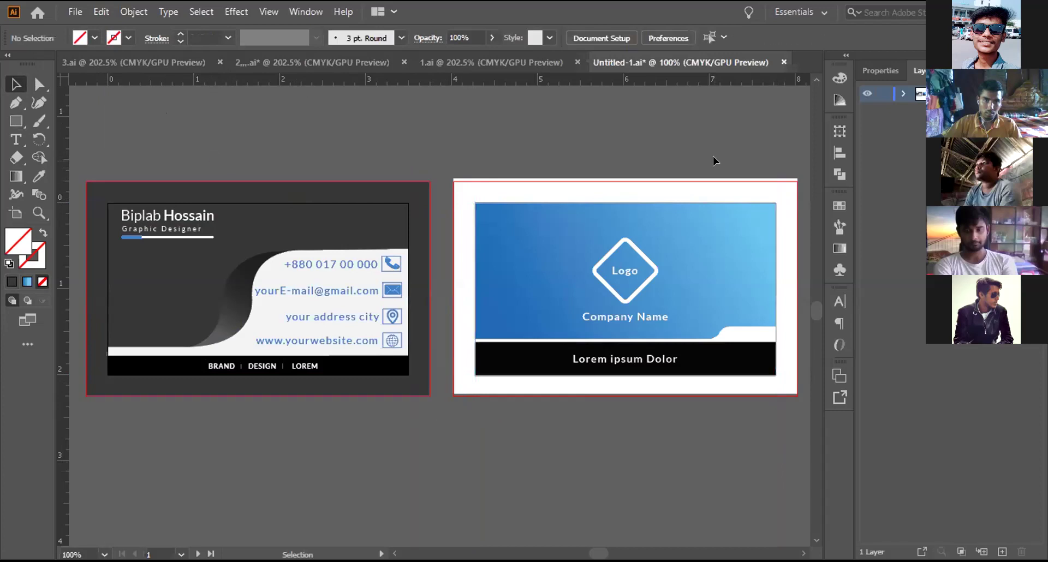
# Step: Toggle the rulers off and back on, then fit the dark card's artboard in the window
pyautogui.press('a')
pyautogui.hotkey('ctrl', 'r')
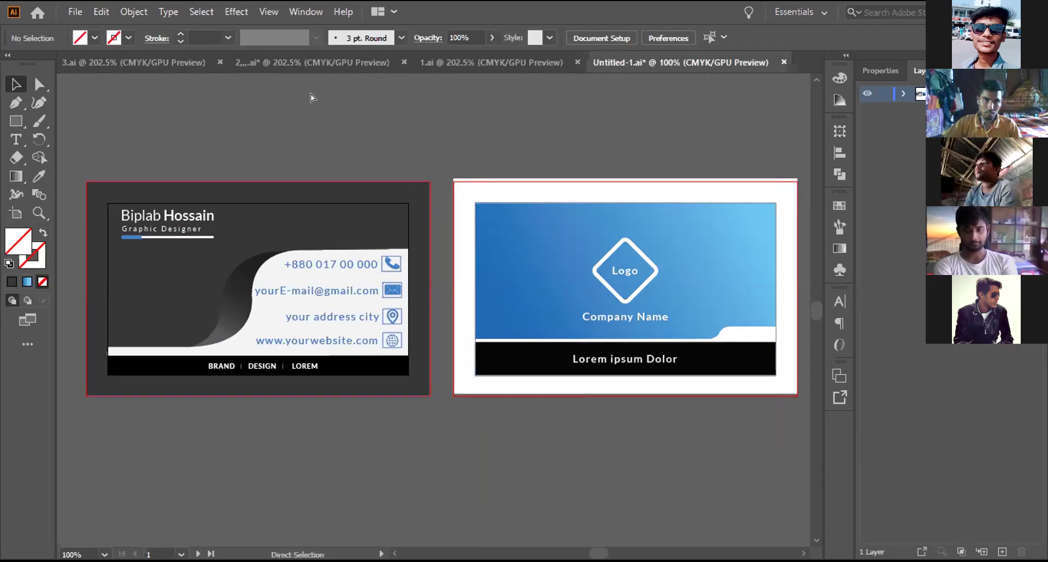
pyautogui.hotkey('ctrl', 'r')
pyautogui.press('v')
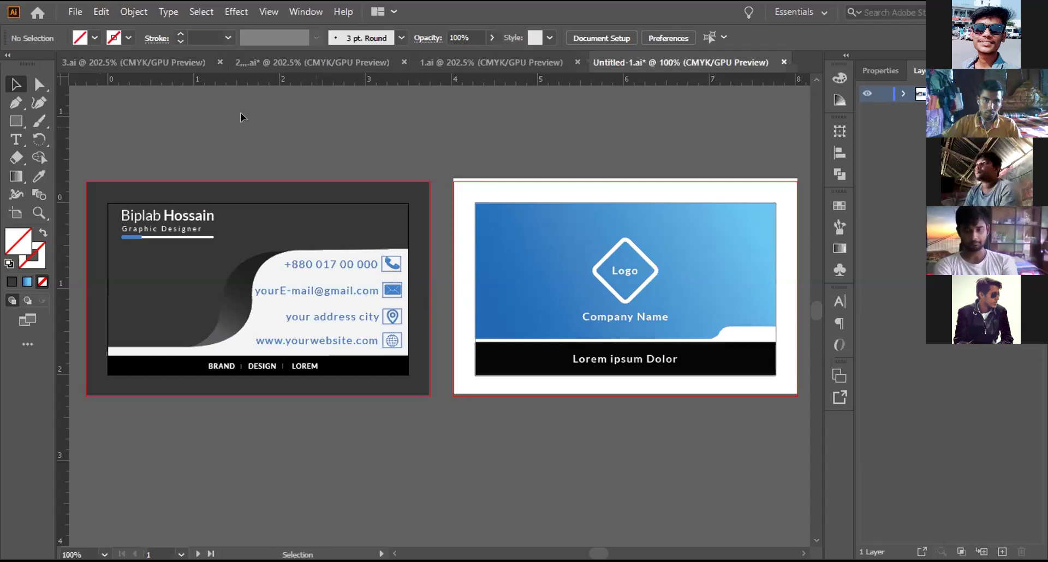
pyautogui.hotkey('ctrl', '0')
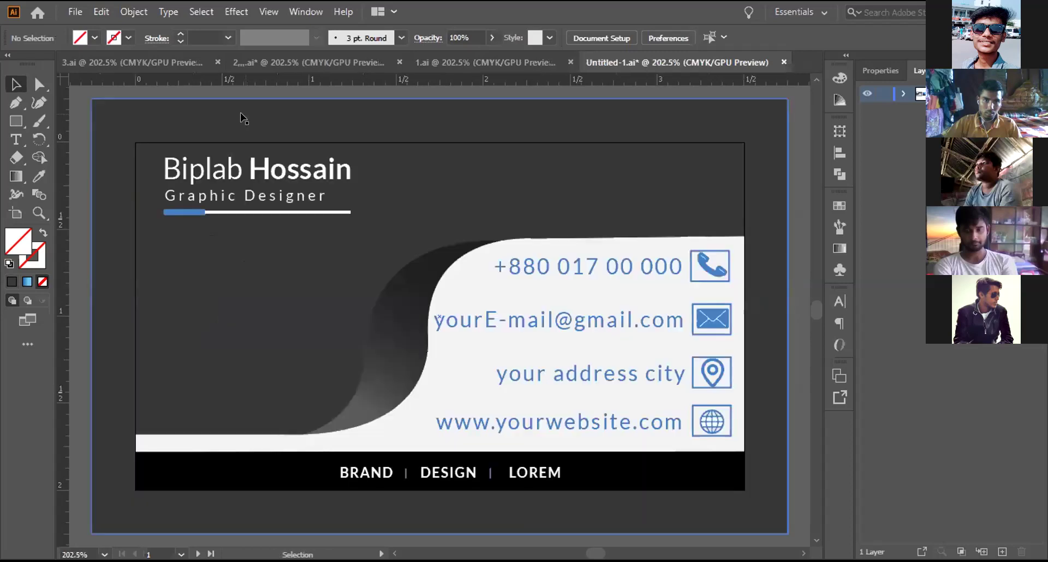